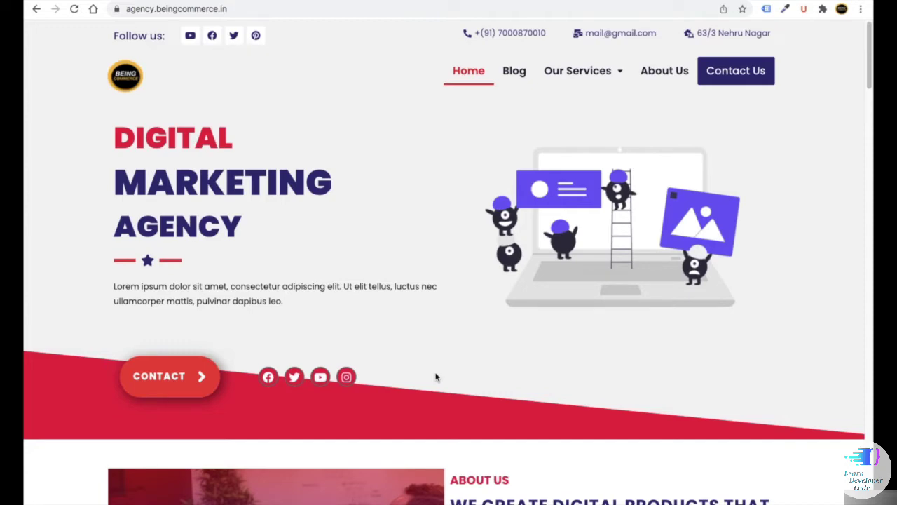
# - Scroll the agency homepage down to the About Us section and back up
pyautogui.scroll(-2, 436, 377)
pyautogui.scroll(-3, 437, 374)
pyautogui.scroll(2, 437, 376)
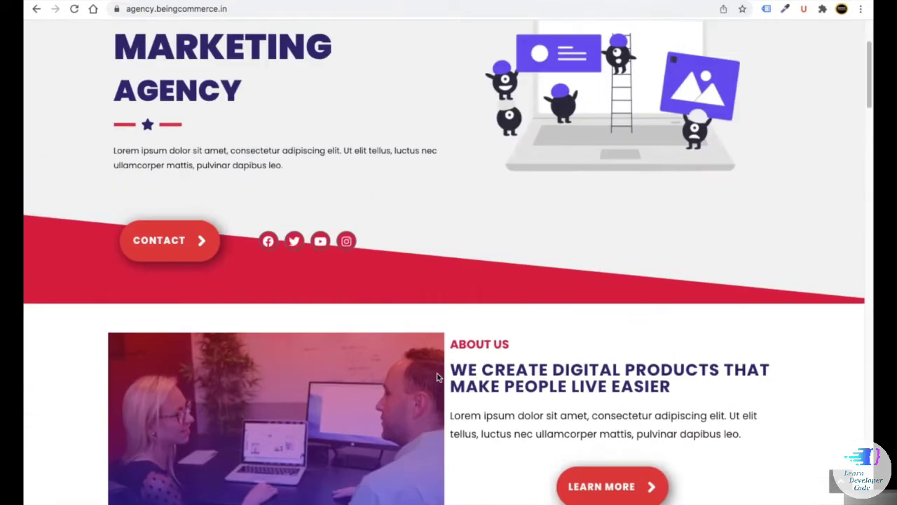
pyautogui.scroll(2, 437, 377)
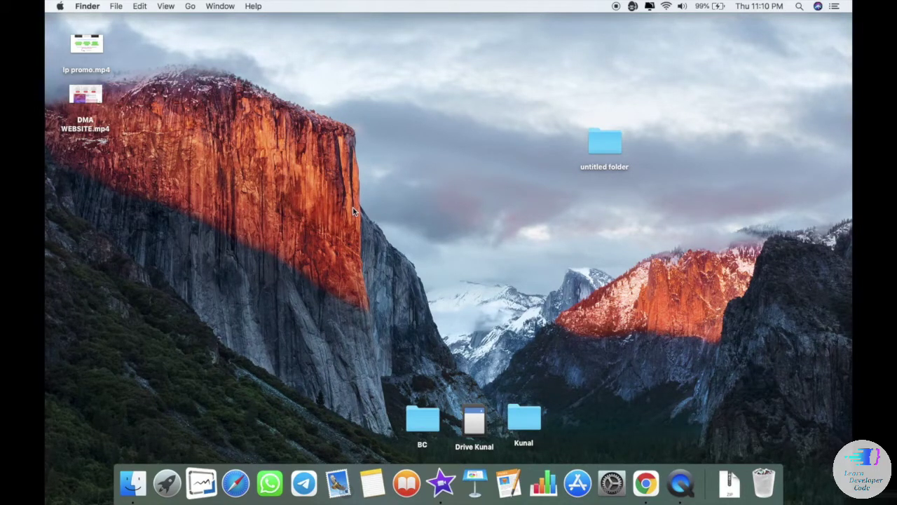
# - Extract DMA Files.zip in the Downloads folder
pyautogui.click(133, 483)
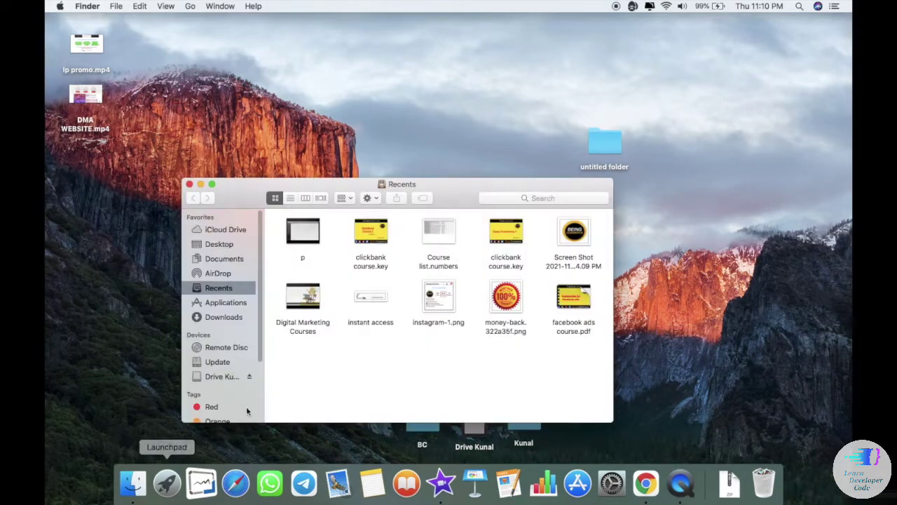
pyautogui.click(223, 317)
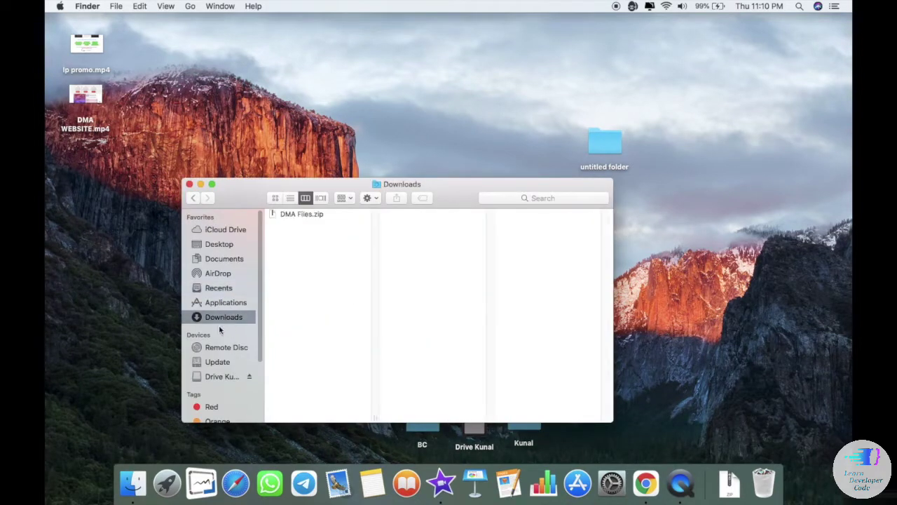
pyautogui.click(301, 218)
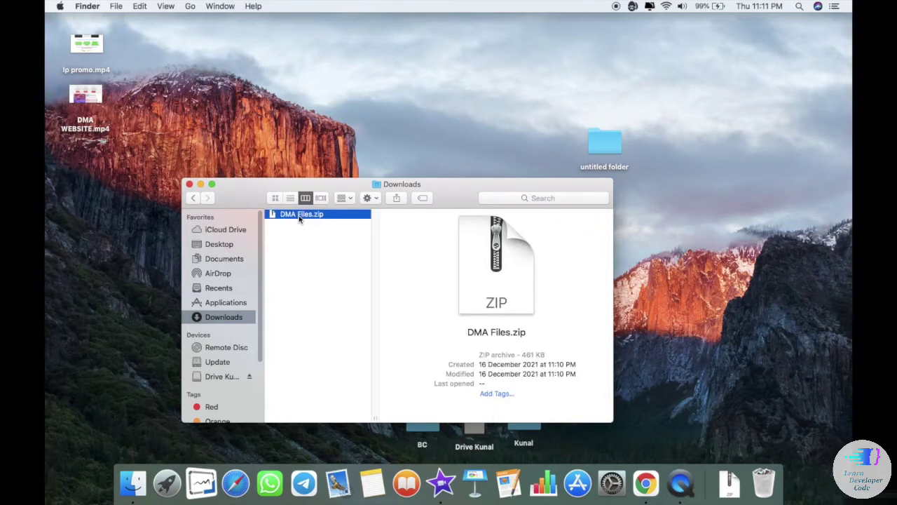
pyautogui.rightClick(301, 218)
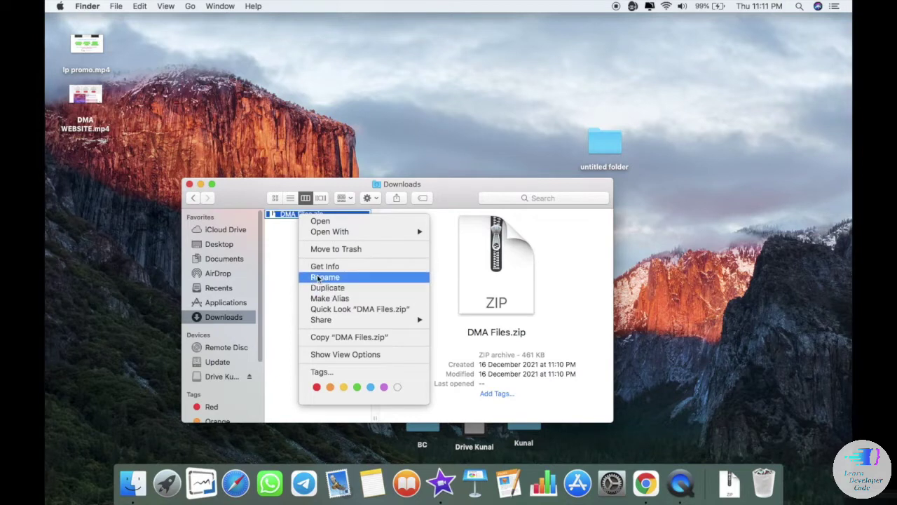
pyautogui.press('Escape')
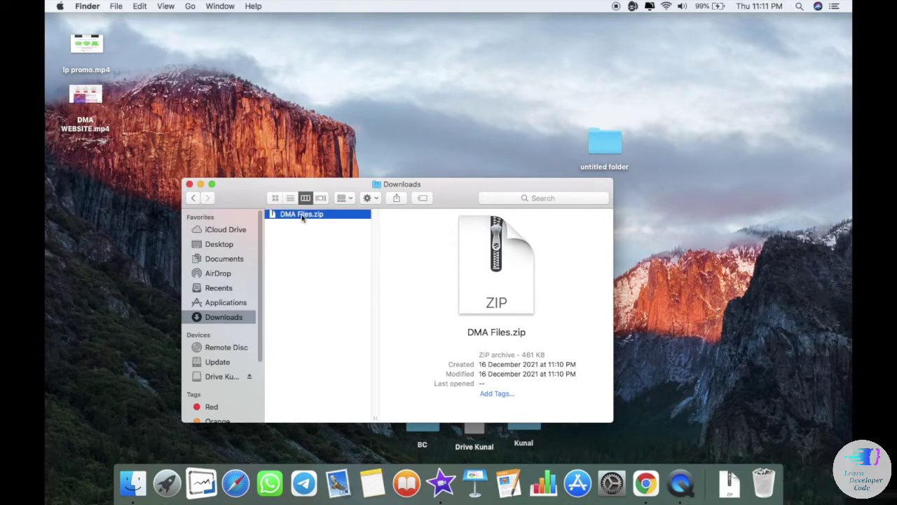
pyautogui.doubleClick(302, 216)
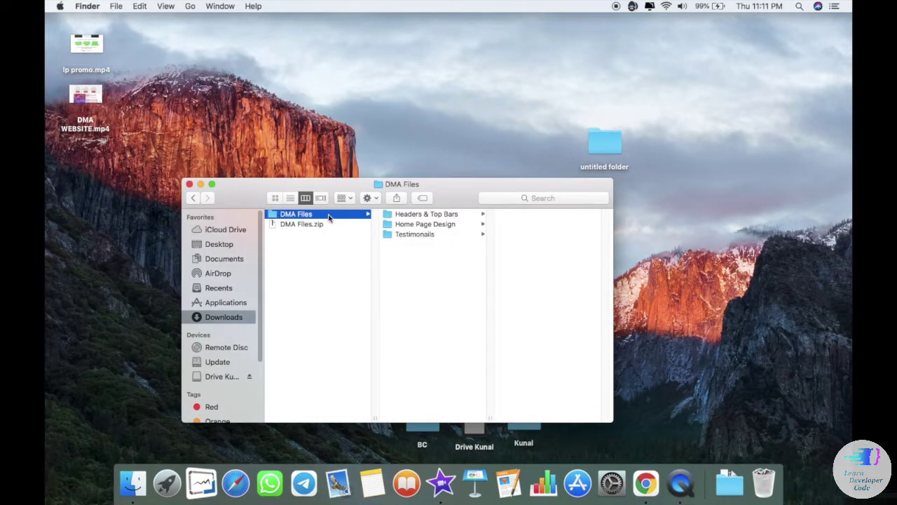
# - Browse the Headers & Top Bars, Home Page Design, Testimonials and Team Members folders and preview Home page a.jpg
pyautogui.click(418, 217)
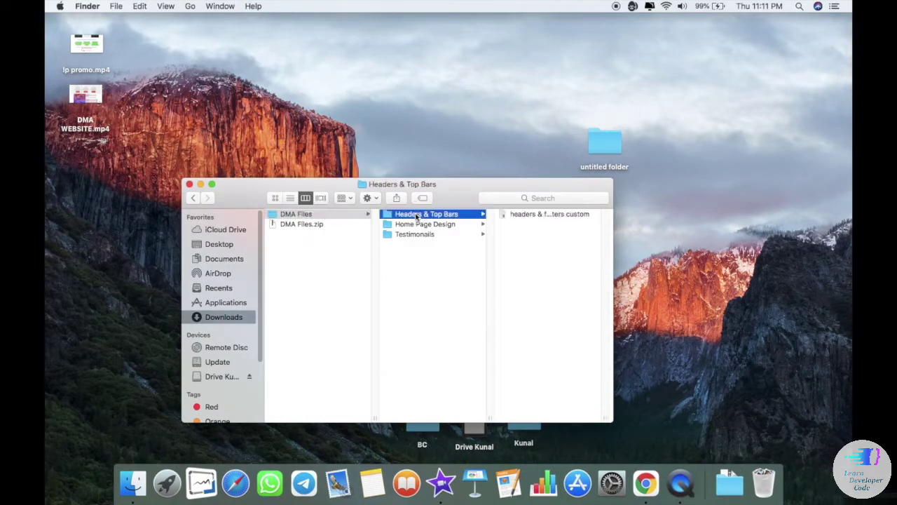
pyautogui.click(435, 224)
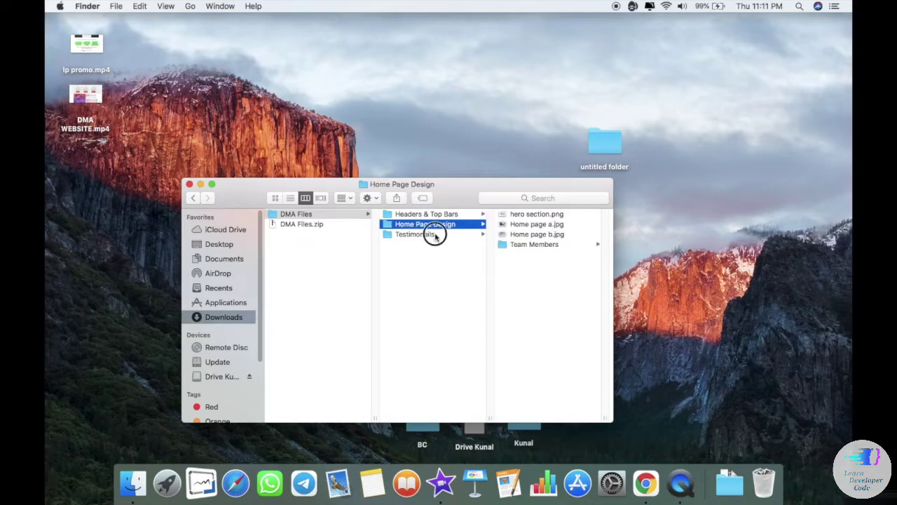
pyautogui.click(434, 235)
pyautogui.click(474, 225)
pyautogui.click(514, 245)
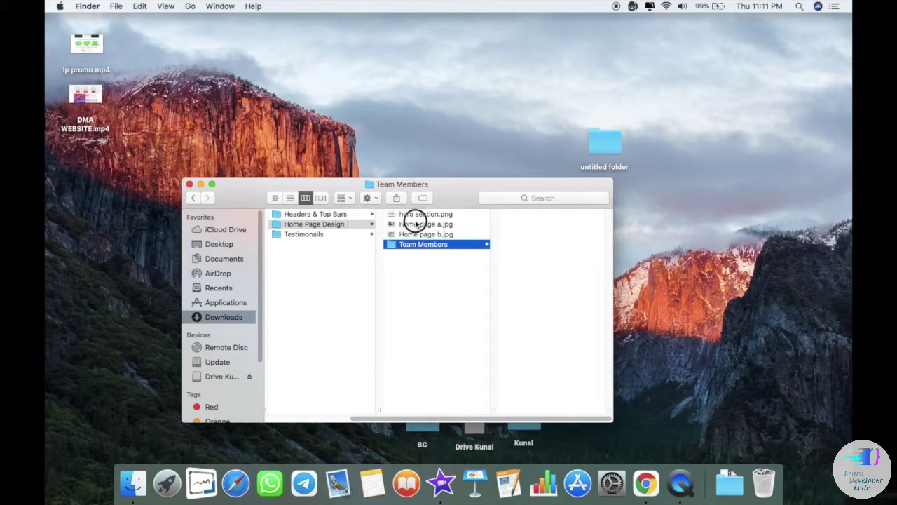
pyautogui.click(415, 224)
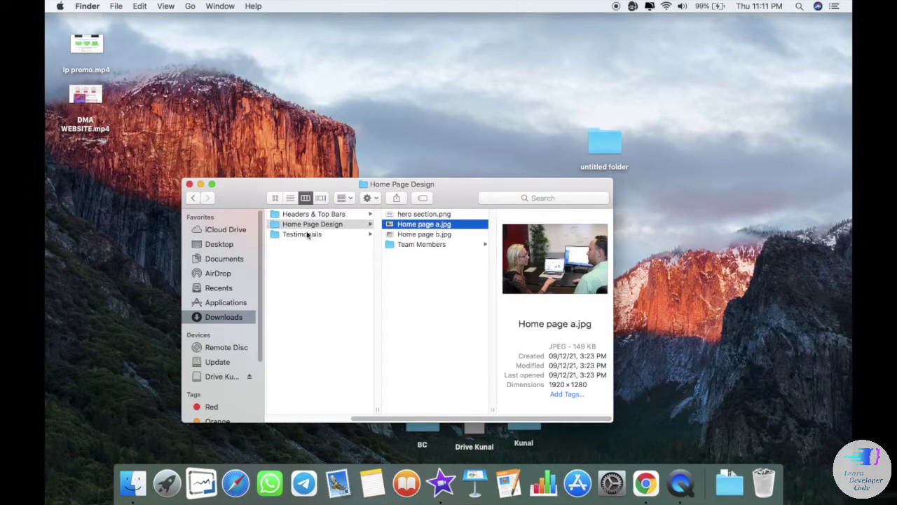
pyautogui.click(230, 309)
# - Reopen the extracted DMA Files folder and view Headers & Top Bars and Home Page Design
pyautogui.click(232, 317)
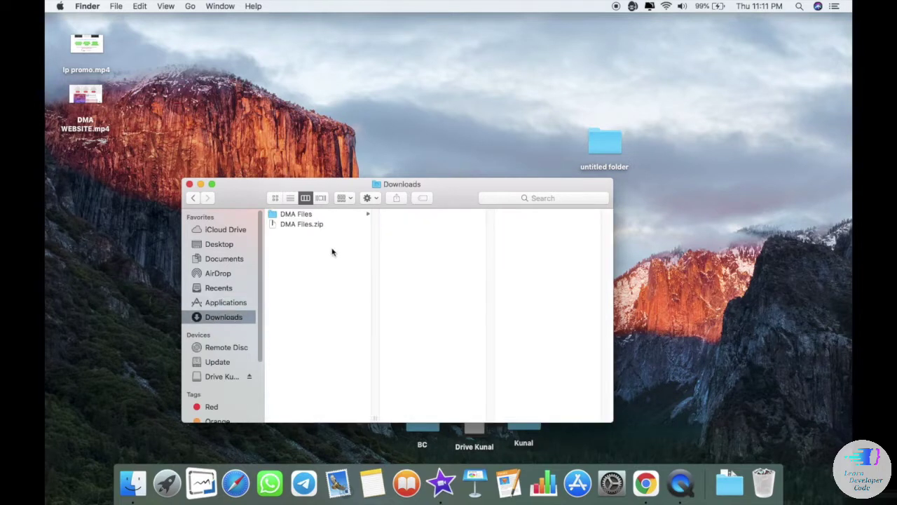
pyautogui.click(295, 214)
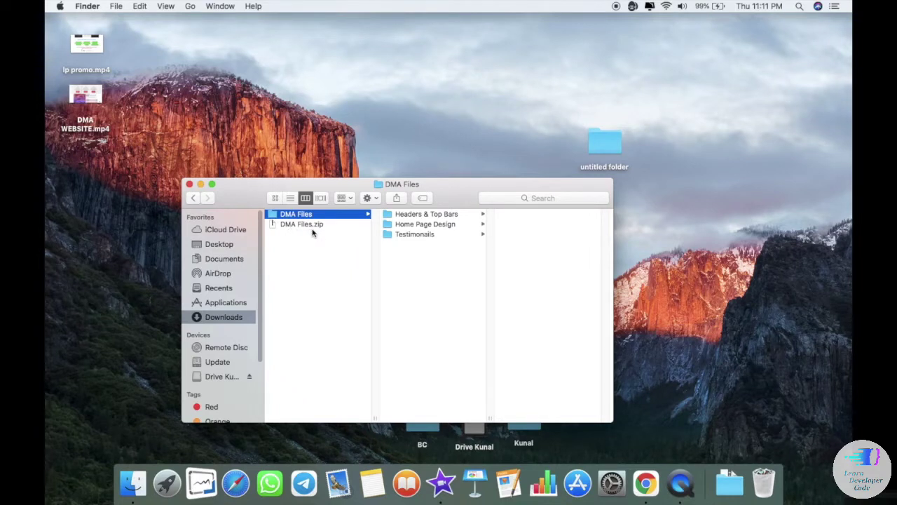
pyautogui.click(312, 229)
pyautogui.rightClick(314, 230)
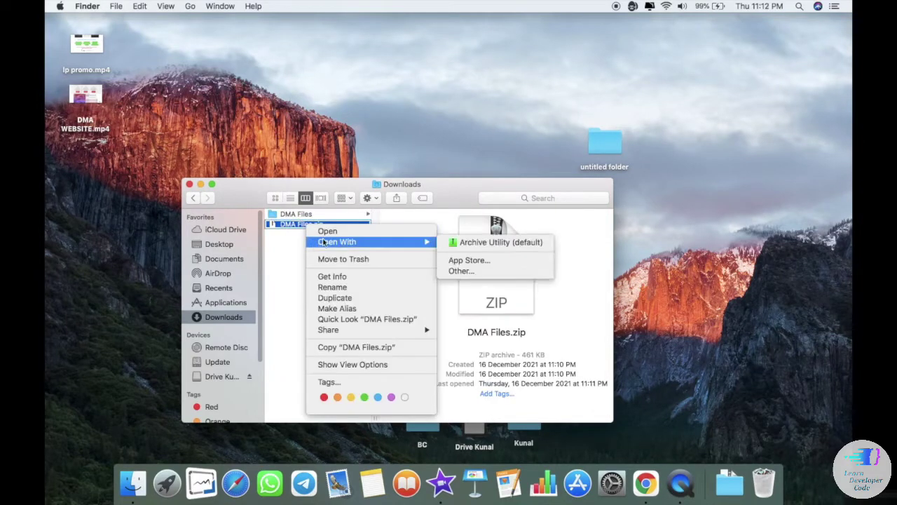
pyautogui.click(293, 272)
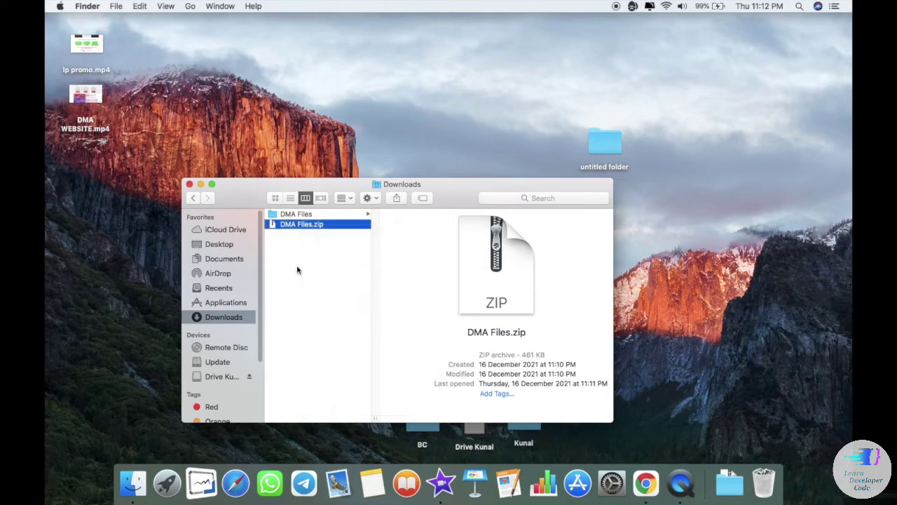
pyautogui.click(300, 214)
pyautogui.click(294, 225)
pyautogui.click(293, 215)
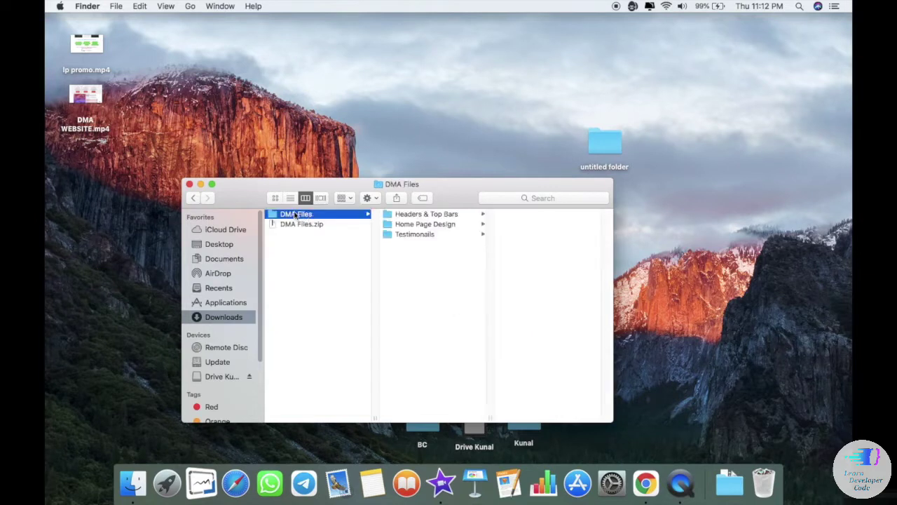
pyautogui.click(425, 216)
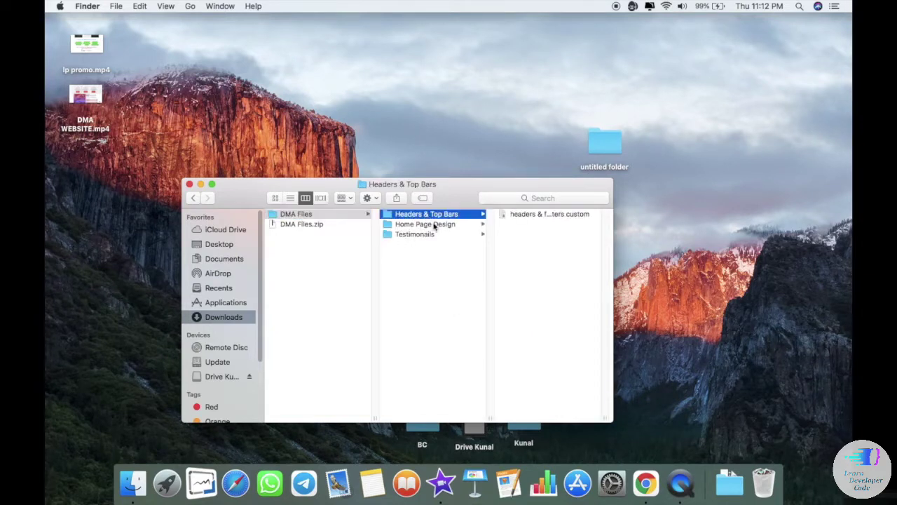
pyautogui.click(431, 226)
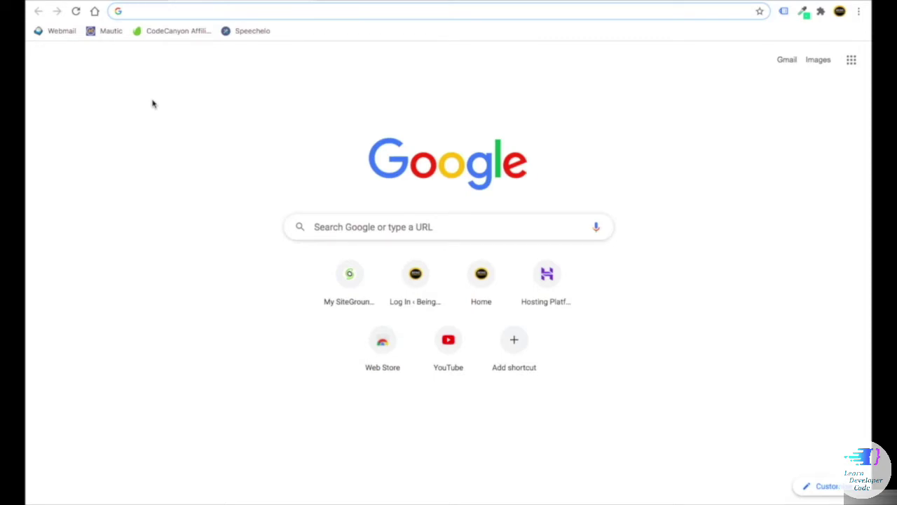
# - Load blog.beingcommerce.in/hostinger in the address bar, discarding the autocomplete suggestion
pyautogui.write('blog.be')
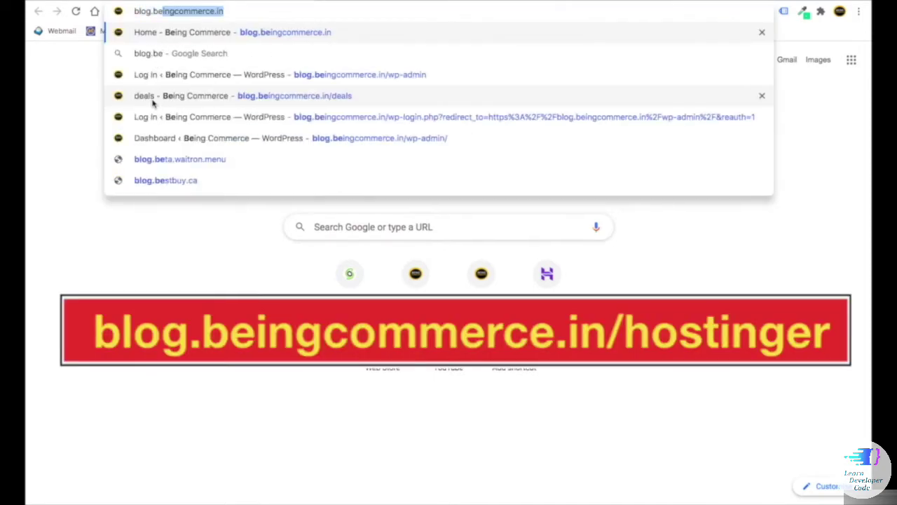
pyautogui.write('ingcommerce')
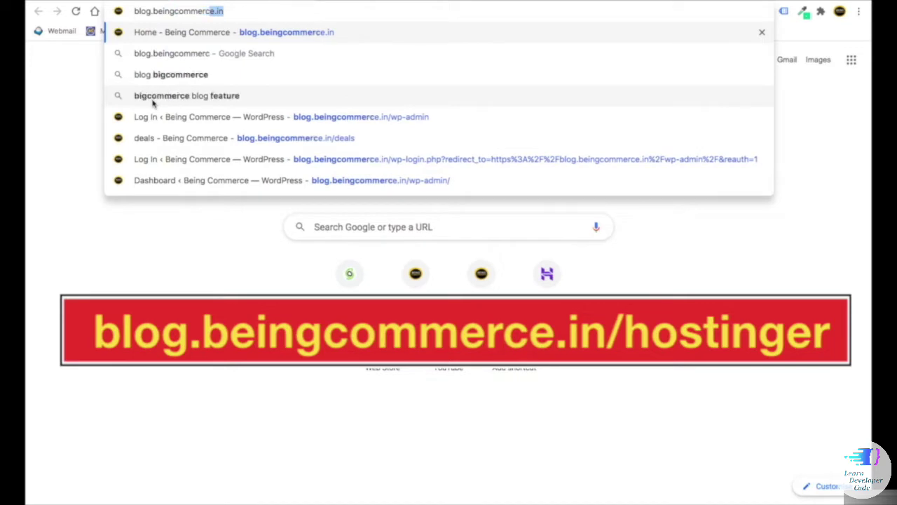
pyautogui.write('.in')
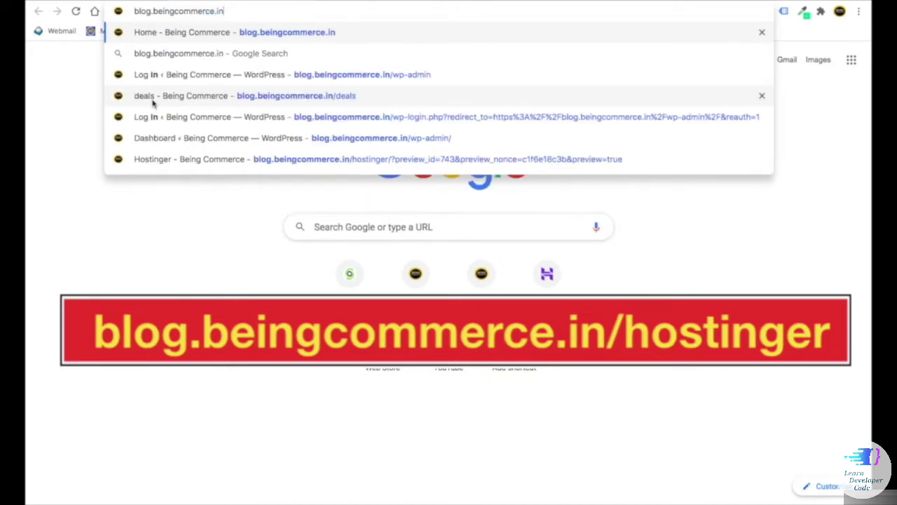
pyautogui.write('/host')
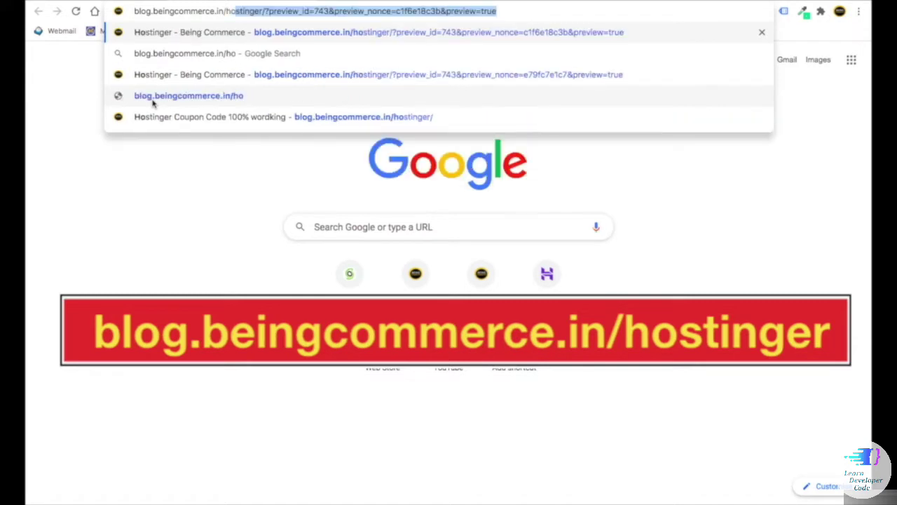
pyautogui.write('nger')
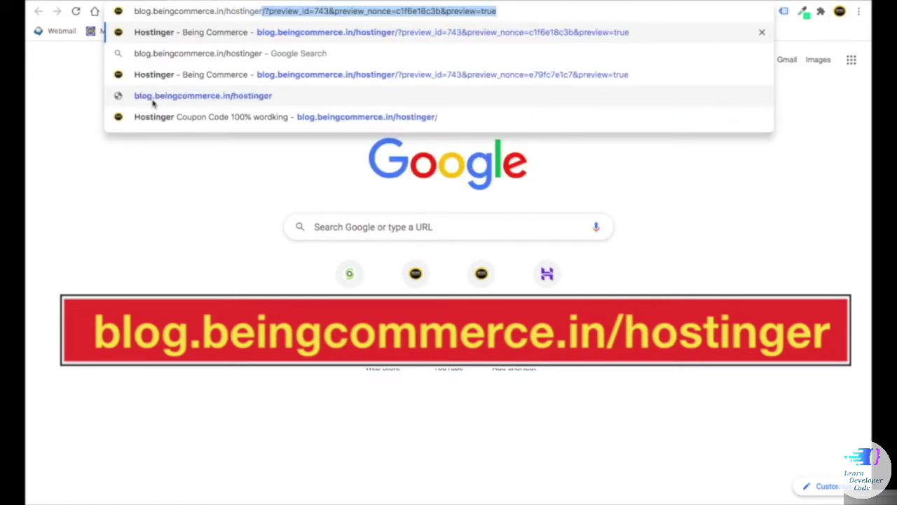
pyautogui.press('Delete')
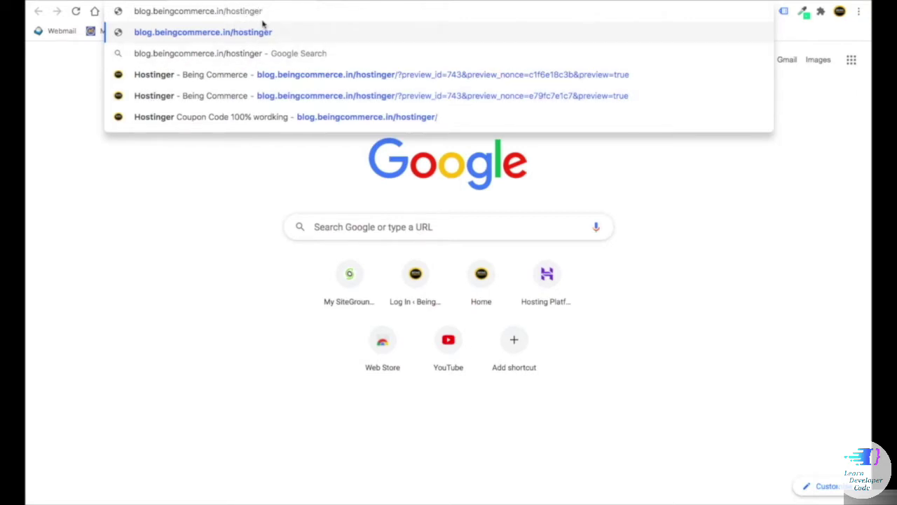
pyautogui.press('Return')
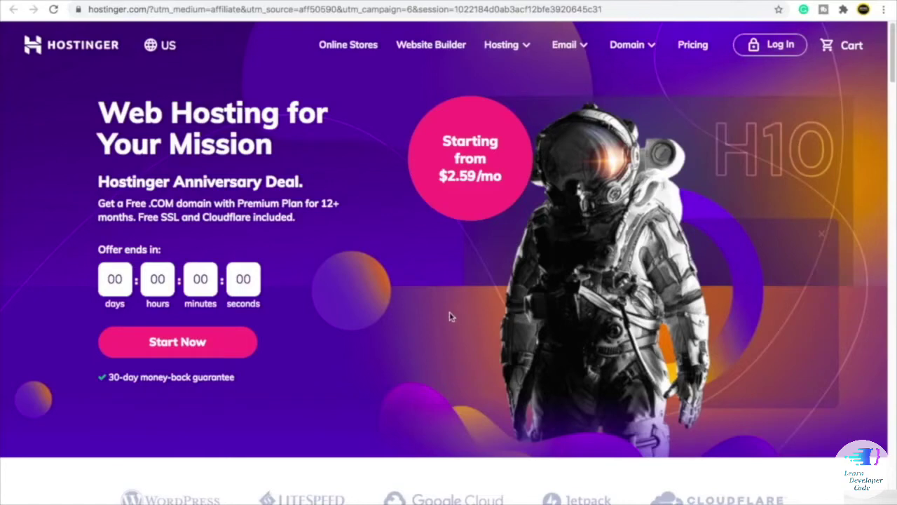
# - Switch Hostinger to its India English site at hostinger.in and scroll its home page
pyautogui.scroll(-5, 449, 314)
pyautogui.scroll(-3, 453, 316)
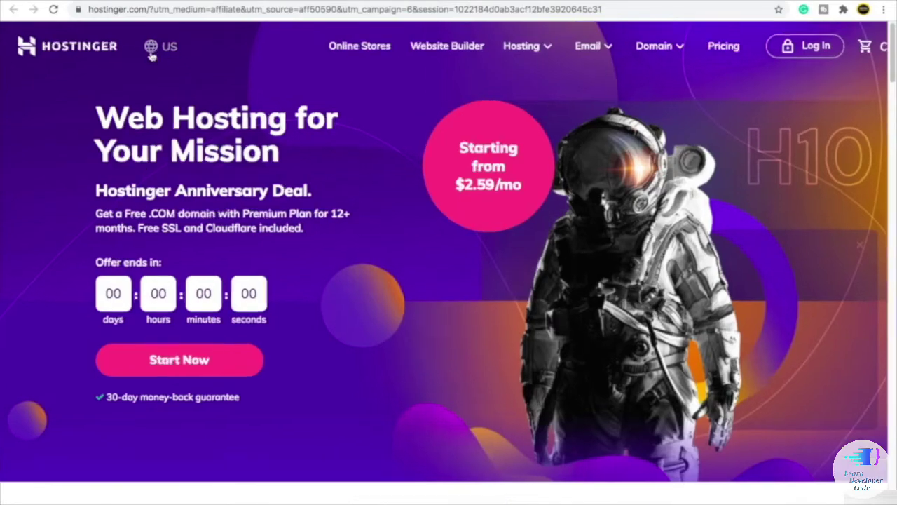
pyautogui.click(151, 55)
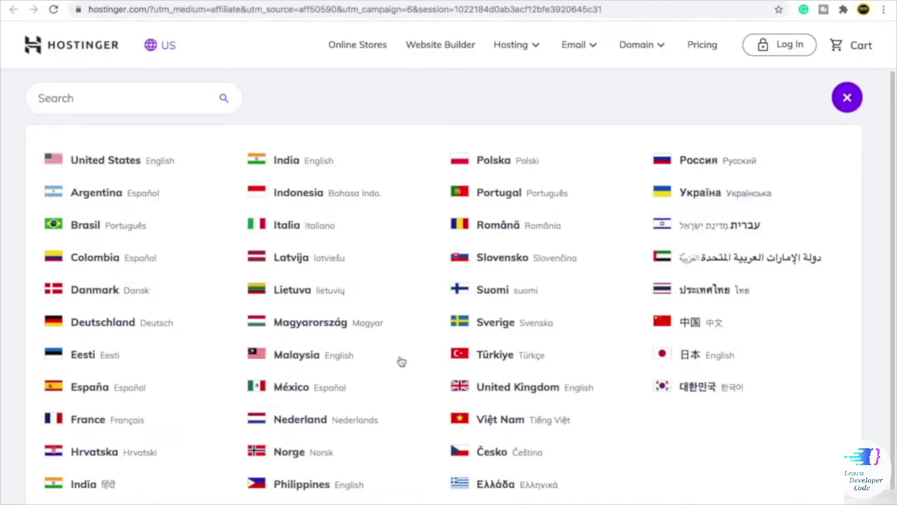
pyautogui.click(291, 163)
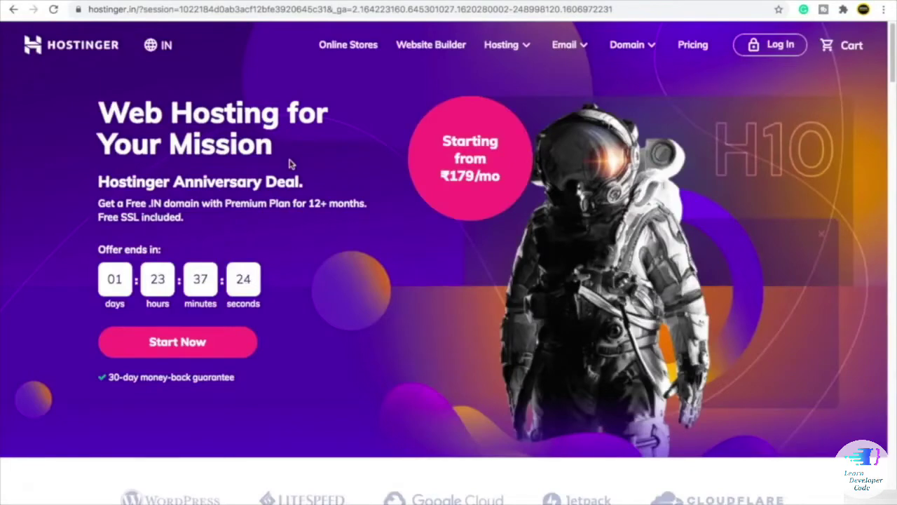
pyautogui.scroll(-1, 352, 243)
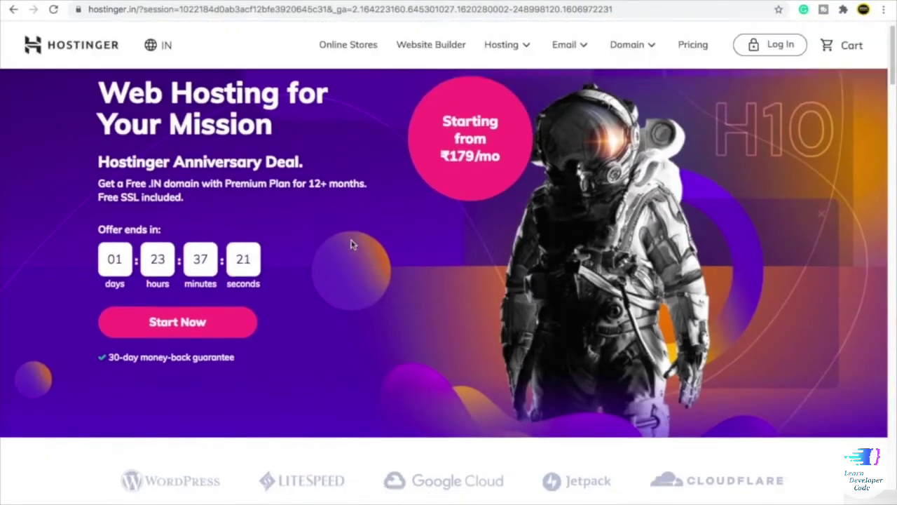
pyautogui.scroll(-10, 353, 244)
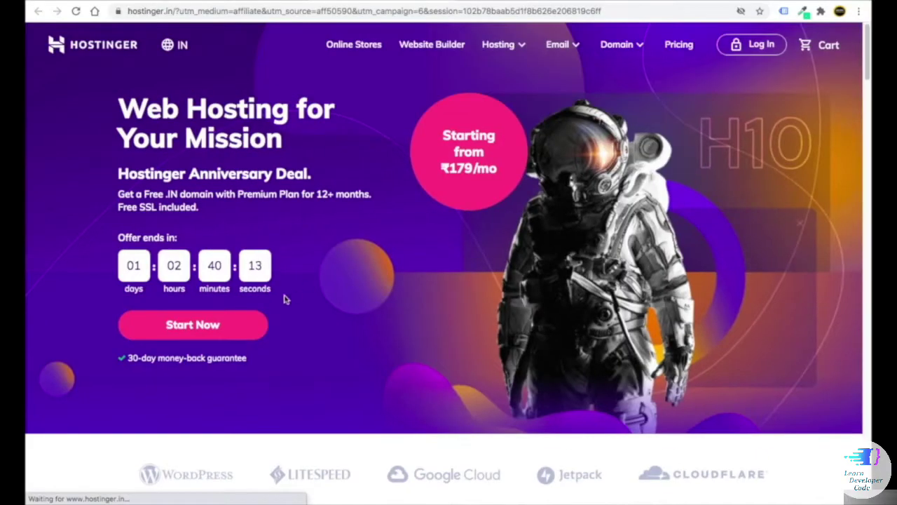
# - Jump to the hosting plans and view the WordPress Hosting, Website Builder and Best Web Hosting tabs
pyautogui.click(199, 326)
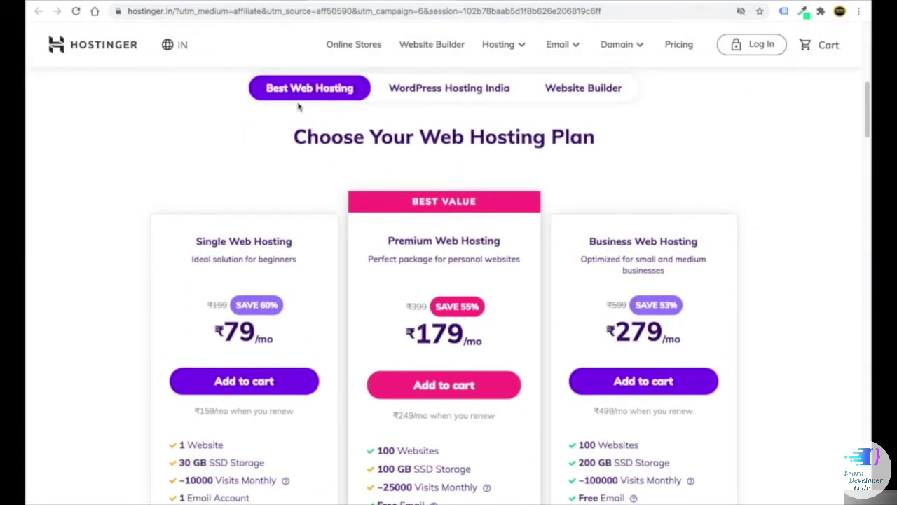
pyautogui.click(429, 97)
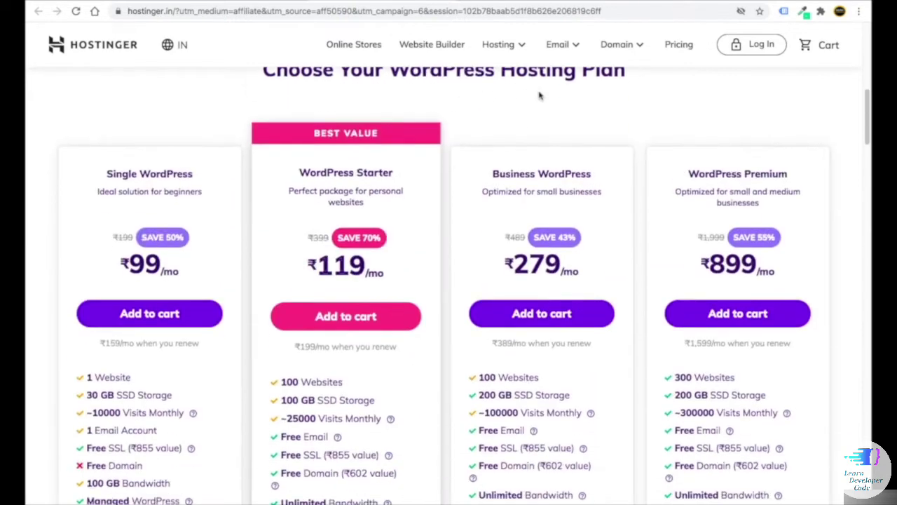
pyautogui.click(569, 129)
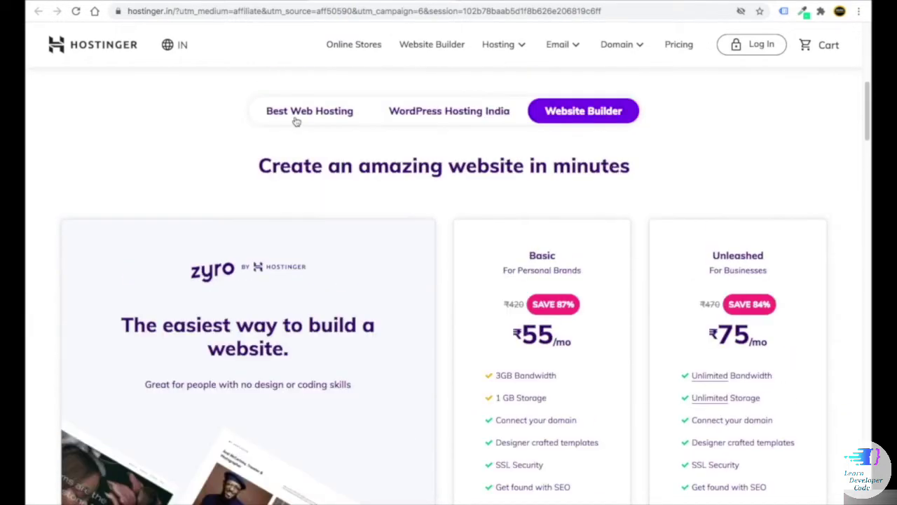
pyautogui.click(284, 117)
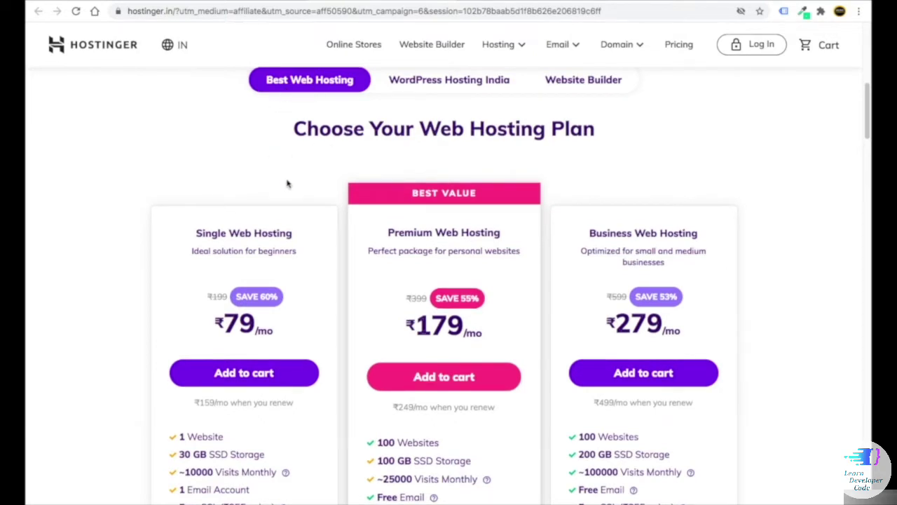
# - Compare the WordPress Hosting India plans against the Best Web Hosting plans again
pyautogui.scroll(-2, 286, 183)
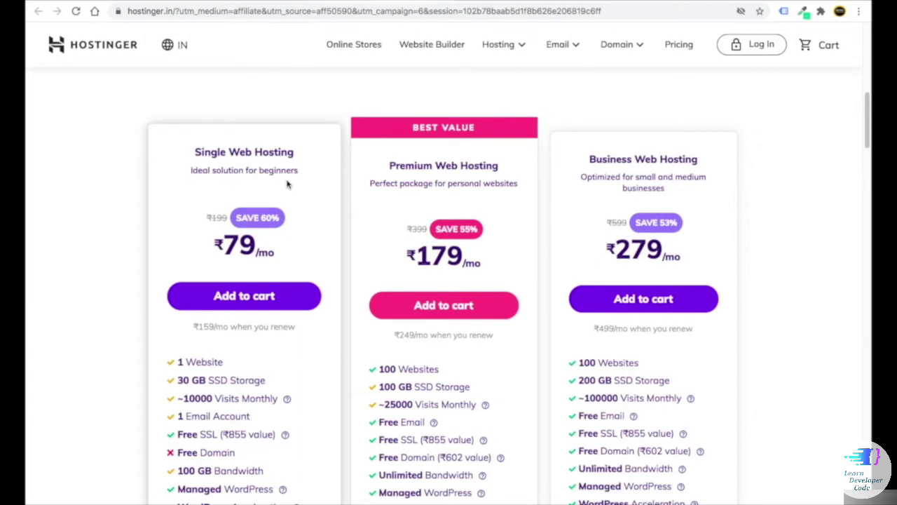
pyautogui.scroll(3, 287, 184)
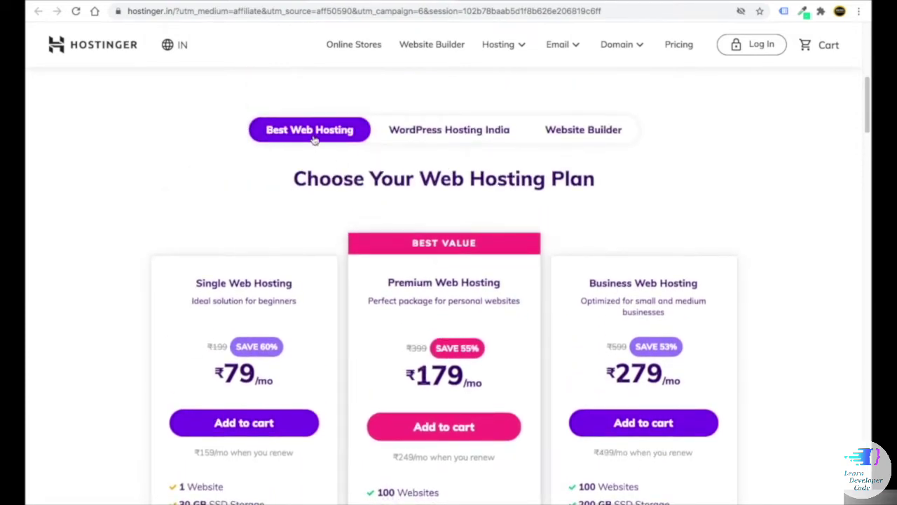
pyautogui.click(432, 140)
pyautogui.scroll(-2, 251, 220)
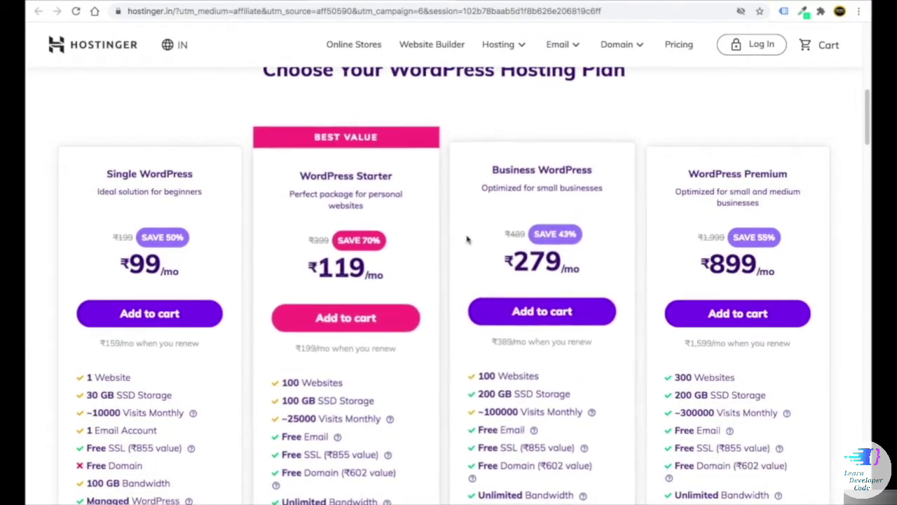
pyautogui.scroll(3, 466, 239)
pyautogui.click(302, 132)
pyautogui.scroll(-2, 283, 127)
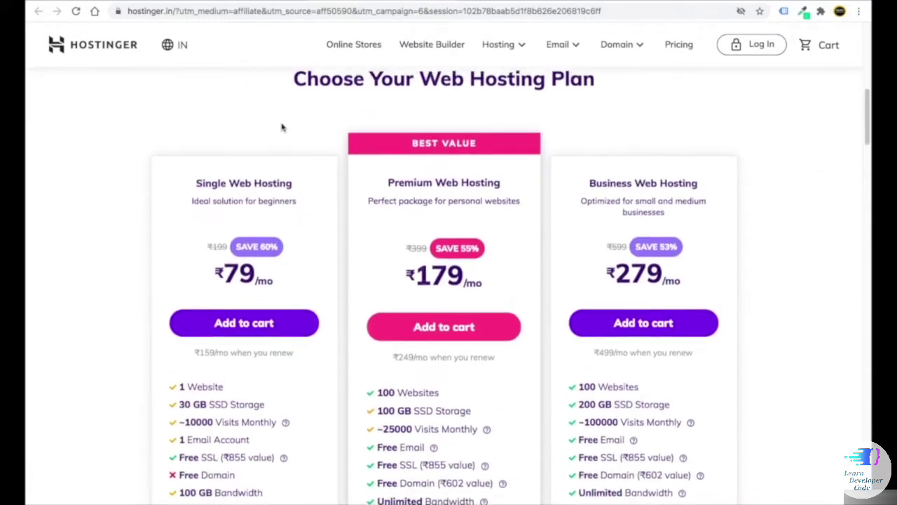
pyautogui.scroll(2, 350, 132)
# - Scroll the plan feature lists, highlighting the Single plan's 1 Website limit
pyautogui.scroll(-1, 291, 127)
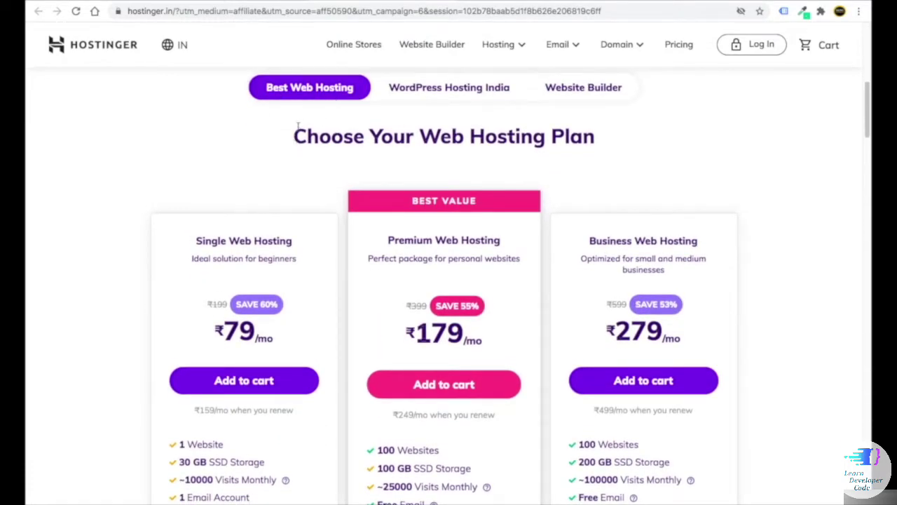
pyautogui.scroll(-3, 287, 178)
pyautogui.scroll(-2, 298, 238)
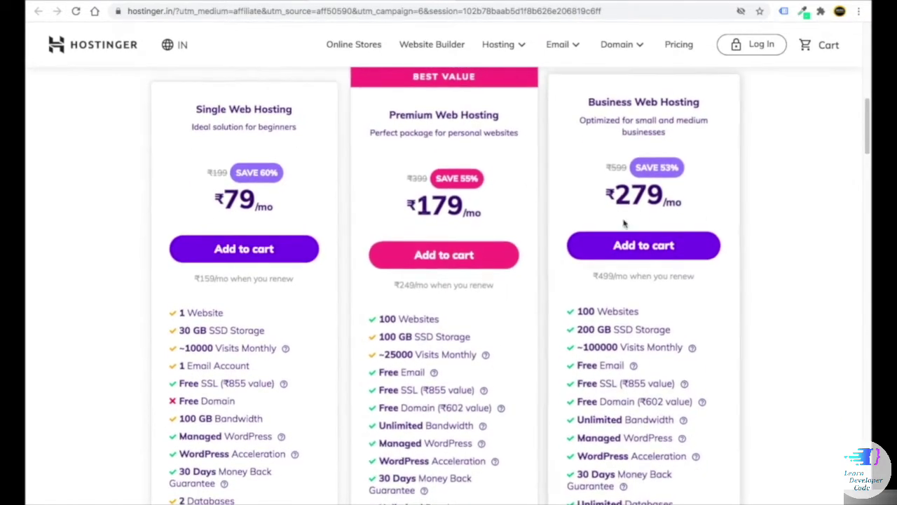
pyautogui.scroll(-2, 266, 203)
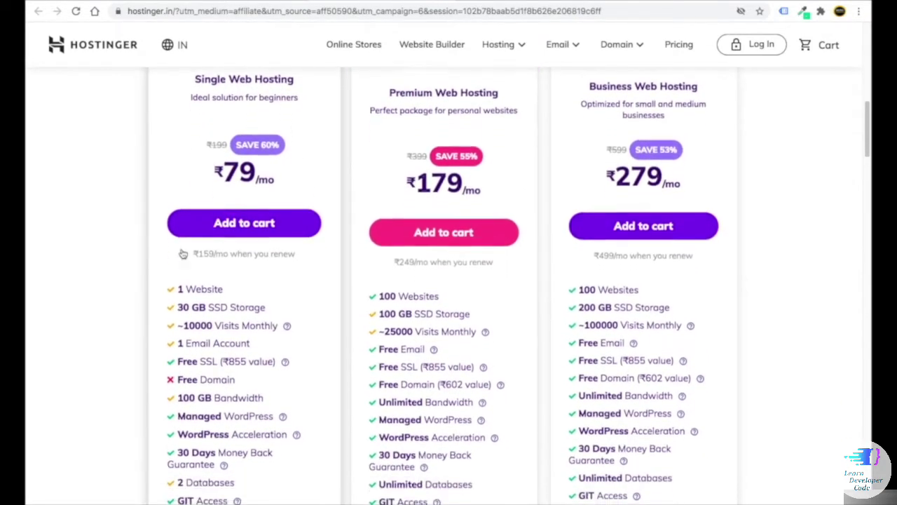
pyautogui.moveTo(226, 273); pyautogui.dragTo(179, 271)
pyautogui.scroll(-1, 203, 280)
pyautogui.scroll(-1, 210, 280)
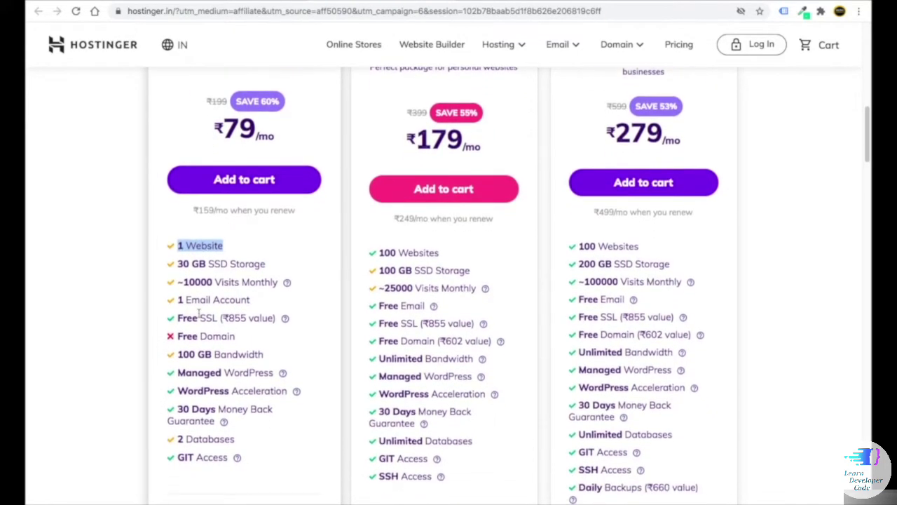
pyautogui.scroll(2, 281, 288)
pyautogui.click(448, 293)
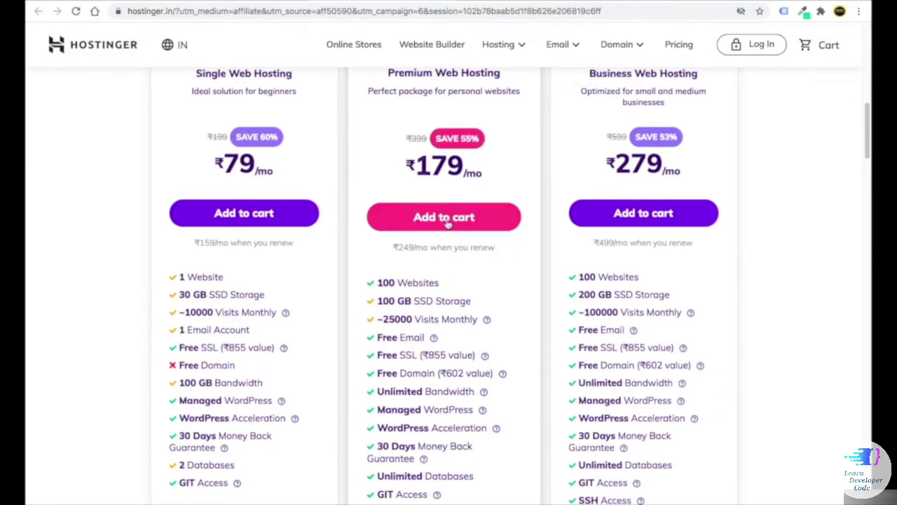
# - Highlight the Single plan's 1 Email Account feature and review the remaining plan features
pyautogui.scroll(1, 671, 281)
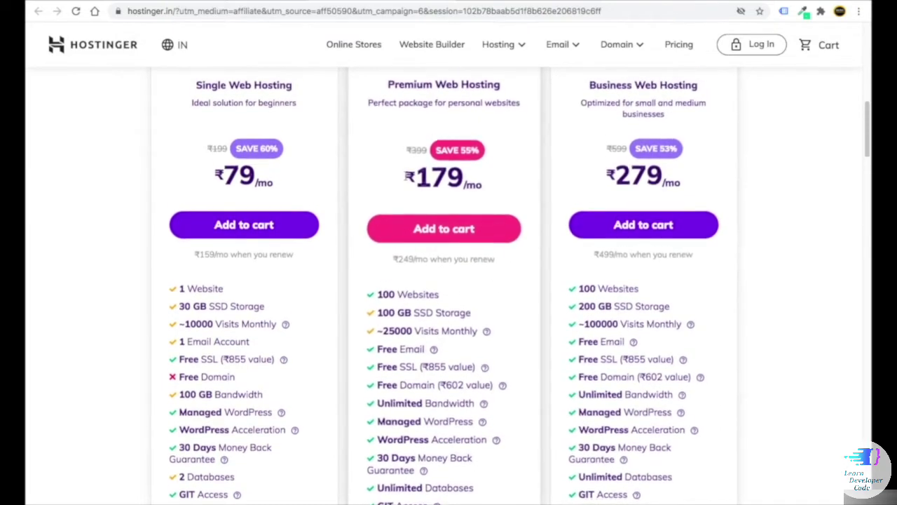
pyautogui.scroll(-2, 463, 210)
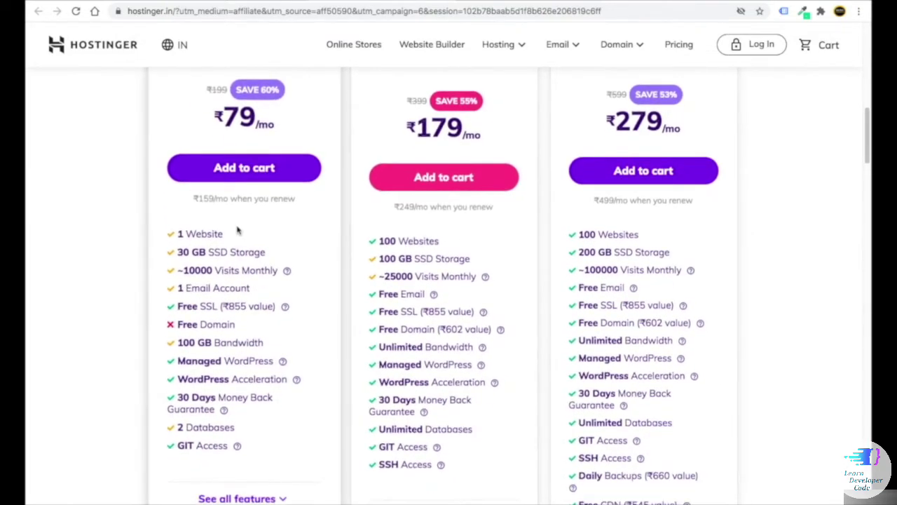
pyautogui.moveTo(224, 225); pyautogui.dragTo(182, 218)
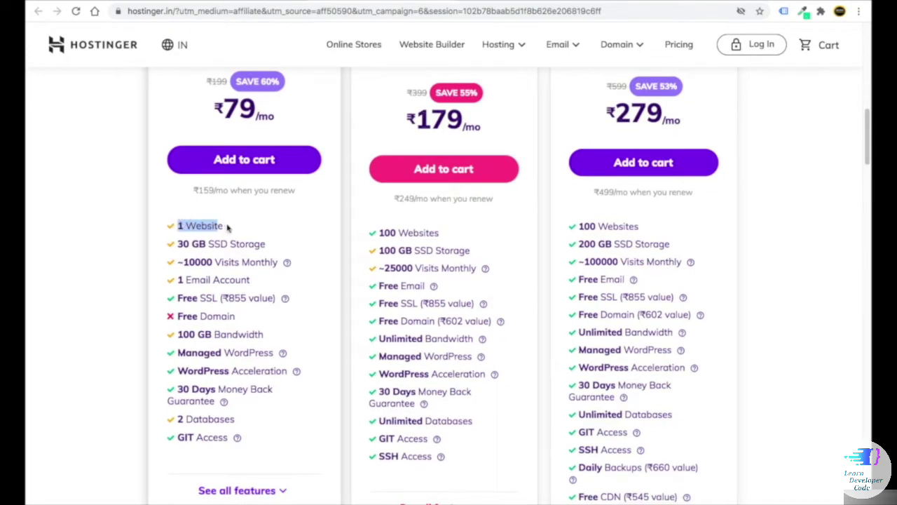
pyautogui.moveTo(250, 279); pyautogui.dragTo(177, 279)
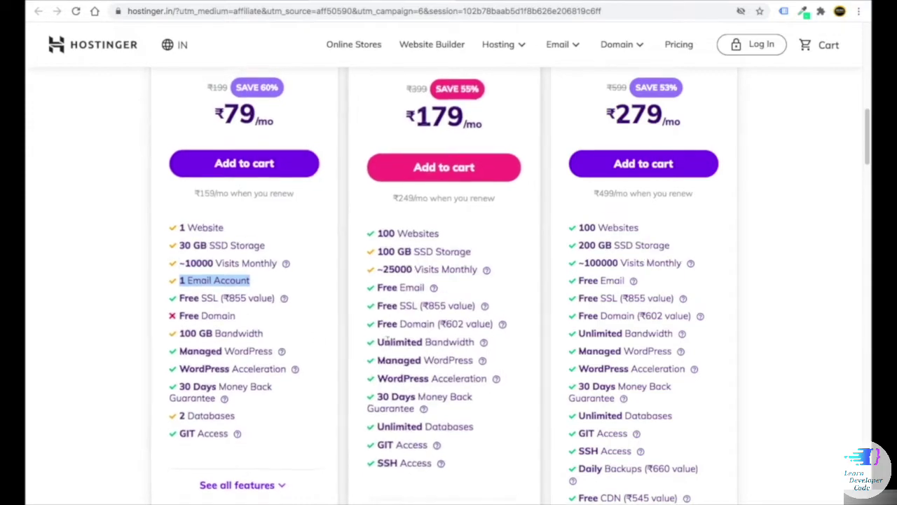
pyautogui.scroll(1, 452, 124)
pyautogui.scroll(-1, 406, 259)
pyautogui.scroll(-1, 399, 253)
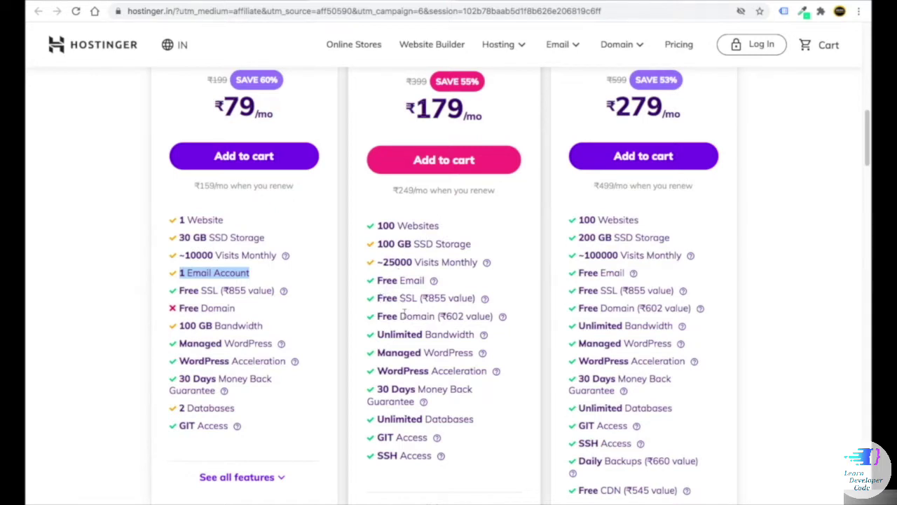
pyautogui.scroll(1, 300, 341)
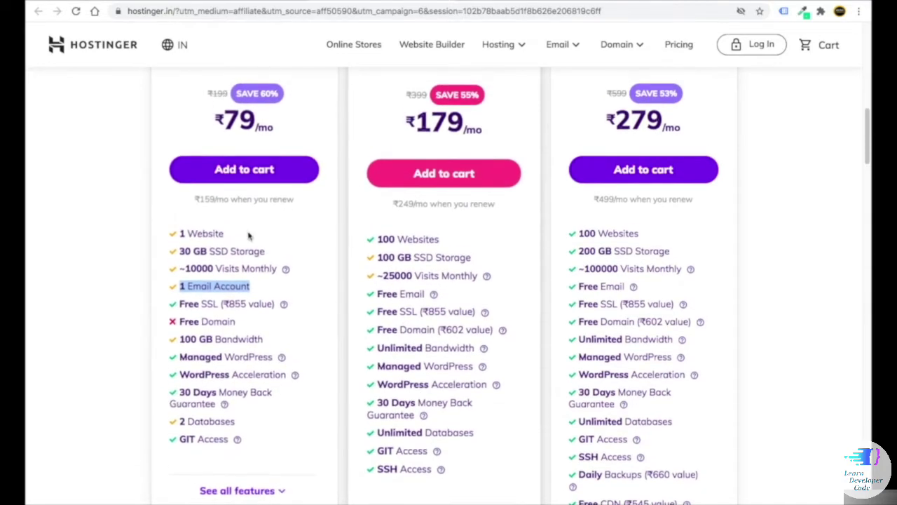
pyautogui.click(98, 220)
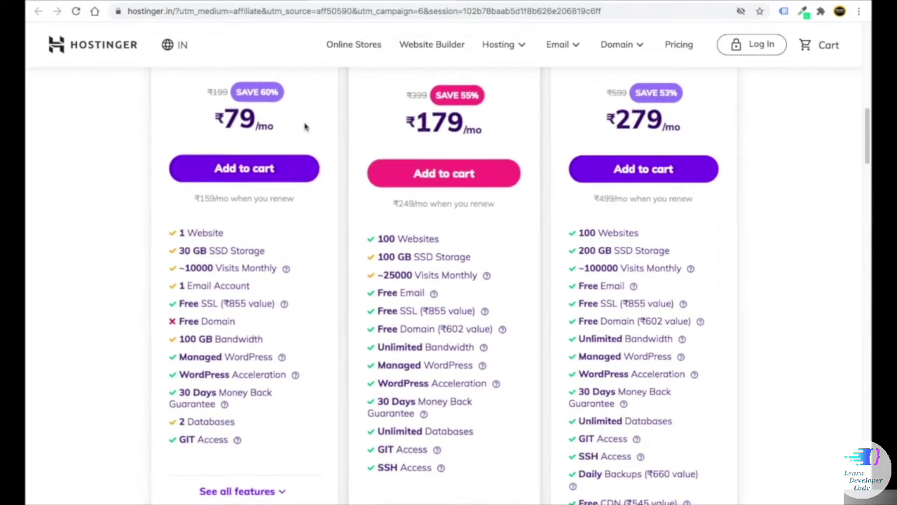
pyautogui.scroll(2, 469, 199)
pyautogui.scroll(2, 470, 198)
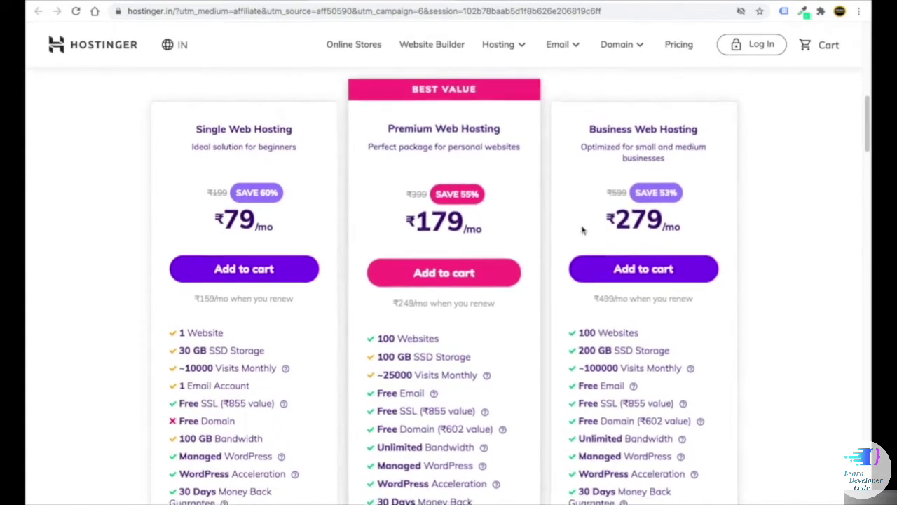
pyautogui.scroll(-1, 452, 228)
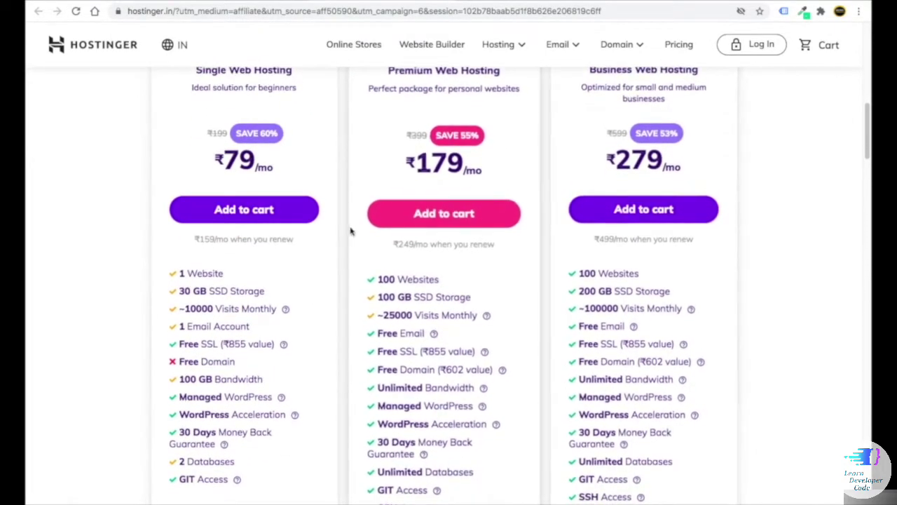
pyautogui.scroll(1, 591, 155)
pyautogui.scroll(-1, 650, 251)
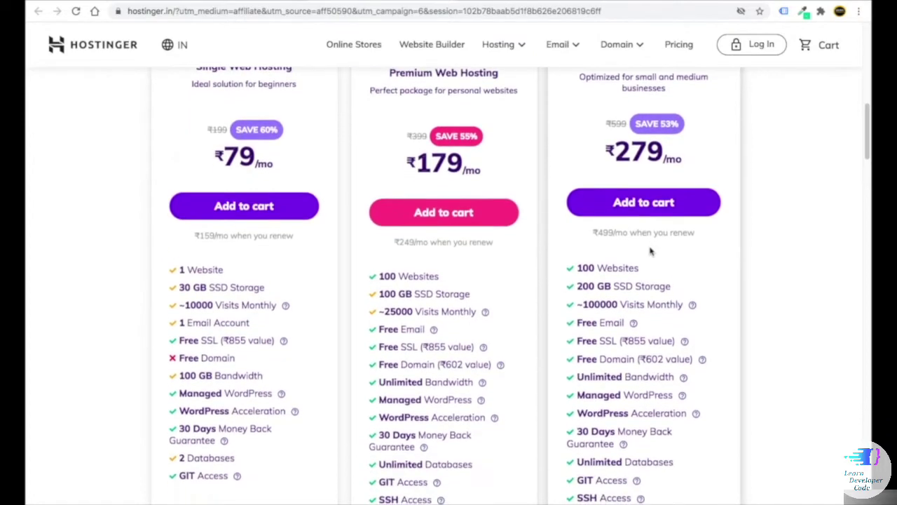
# - Add the Business Web Hosting plan to the cart
pyautogui.click(645, 211)
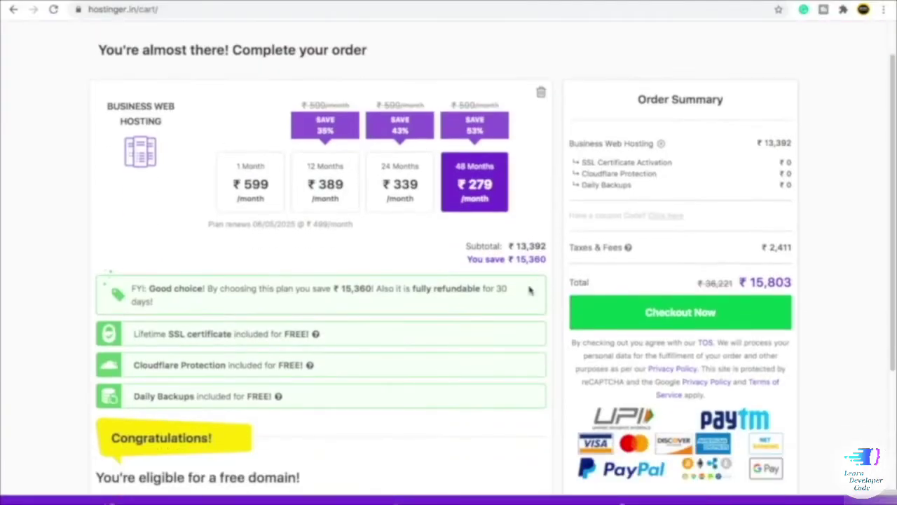
pyautogui.scroll(-1, 220, 349)
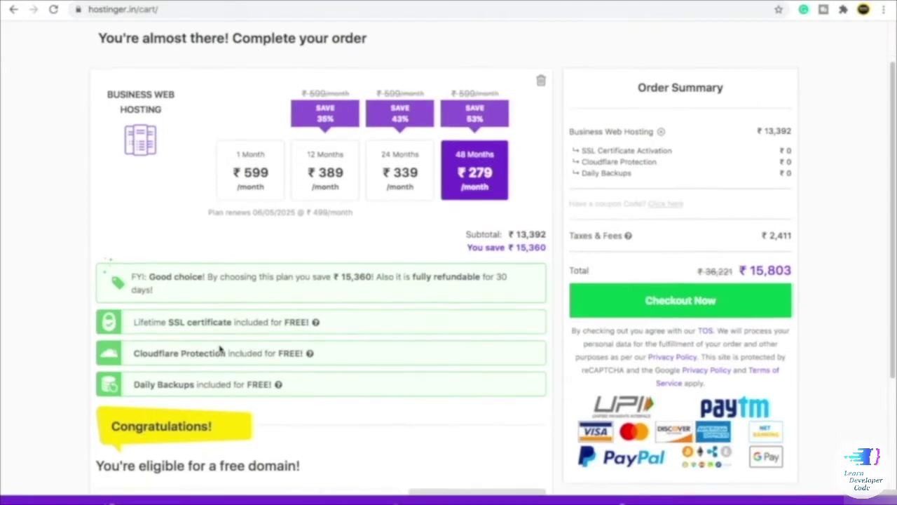
pyautogui.scroll(-1, 219, 349)
pyautogui.scroll(-2, 204, 350)
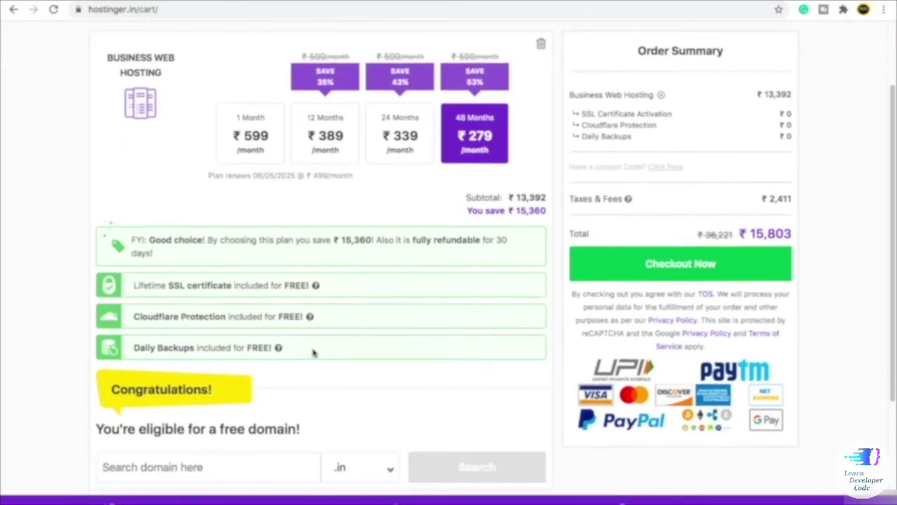
pyautogui.scroll(-5, 241, 361)
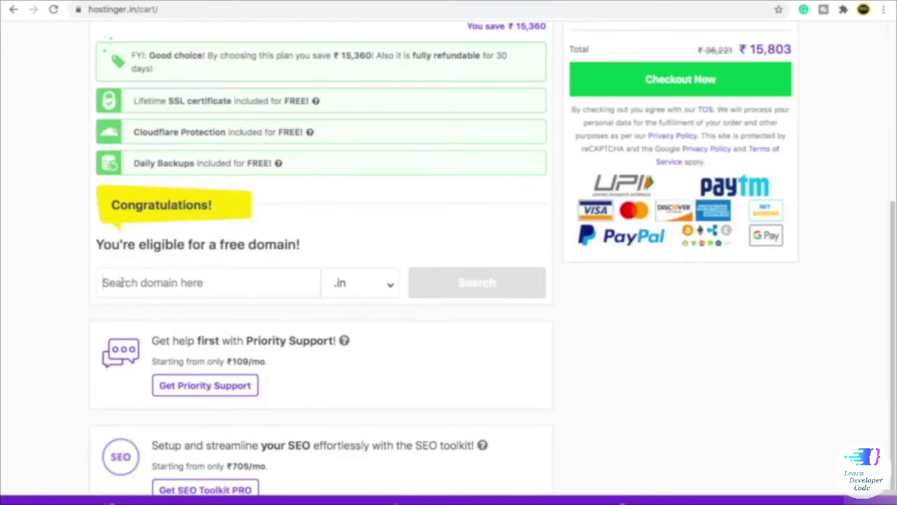
# - Claim ghapaghap.in as the free domain, then remove it from the cart
pyautogui.click(123, 282)
pyautogui.write('gh')
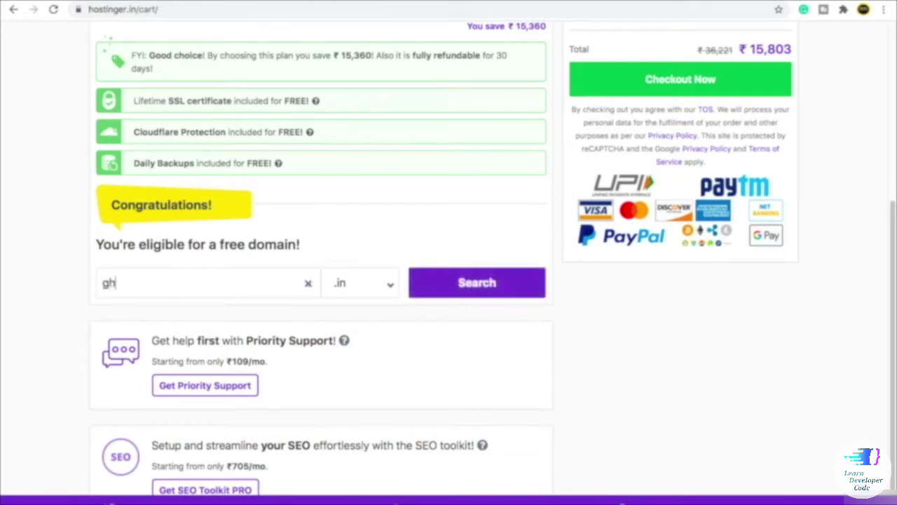
pyautogui.write('apaghap')
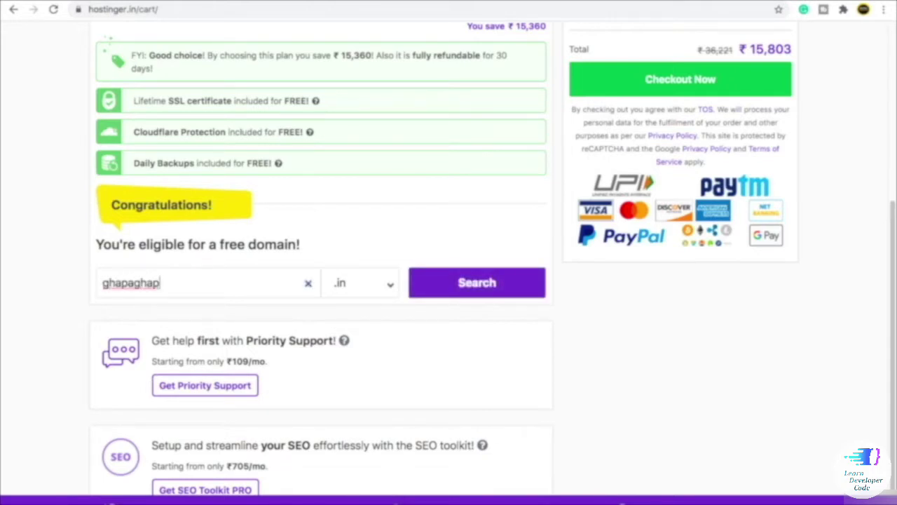
pyautogui.click(480, 293)
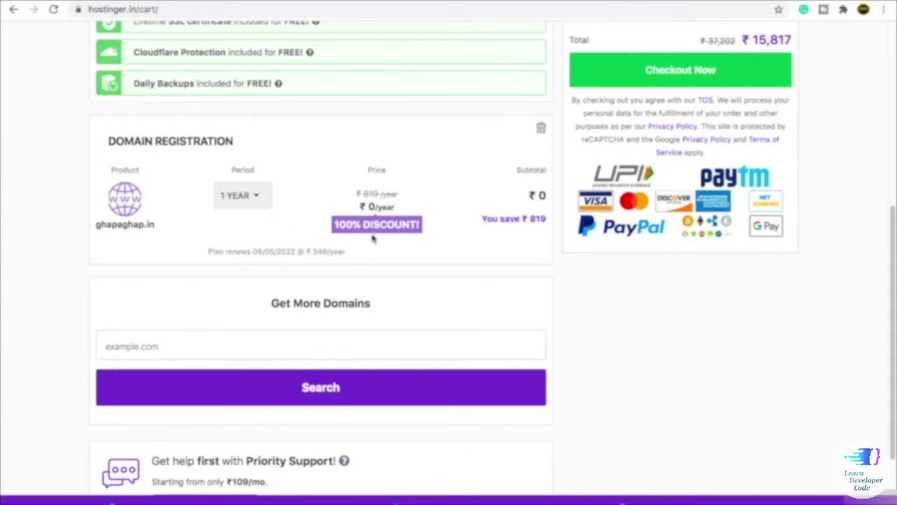
pyautogui.scroll(1, 371, 238)
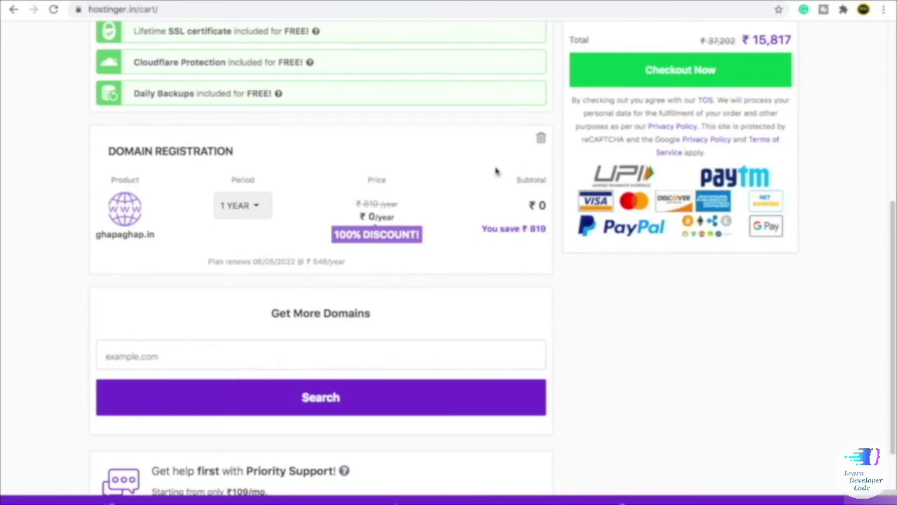
pyautogui.click(542, 141)
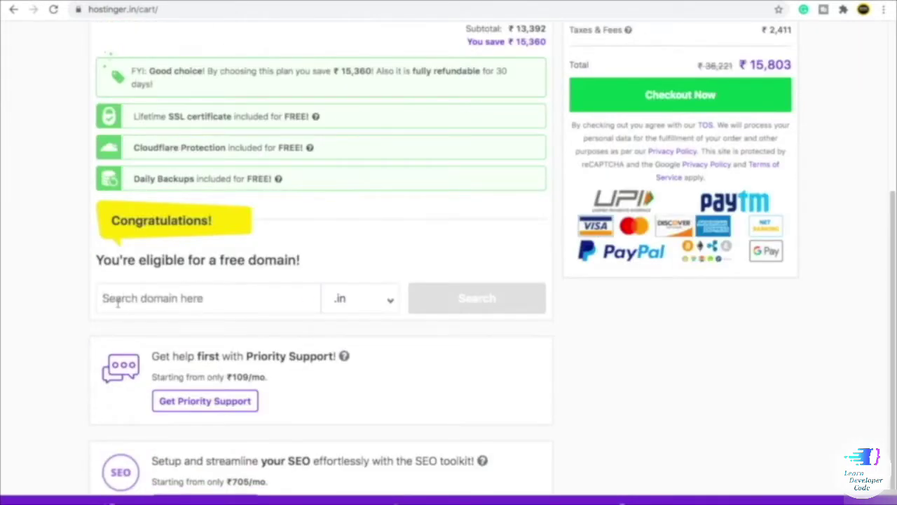
# - Check availability of tapatap.in in the free-domain search
pyautogui.click(118, 302)
pyautogui.write('tapatap')
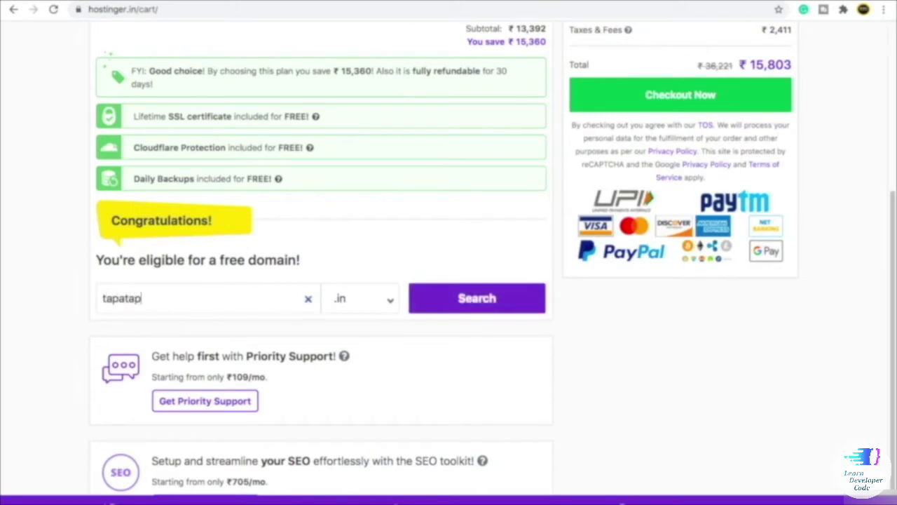
pyautogui.click(357, 302)
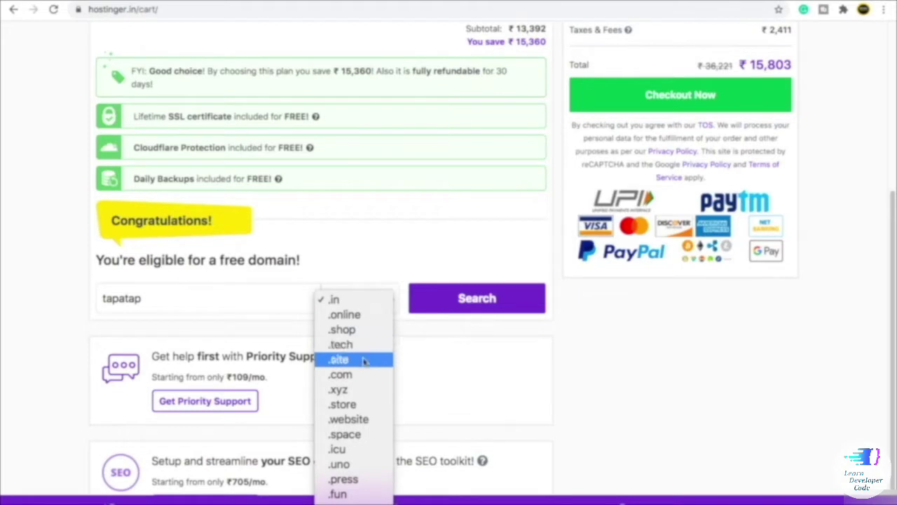
pyautogui.scroll(-3, 364, 382)
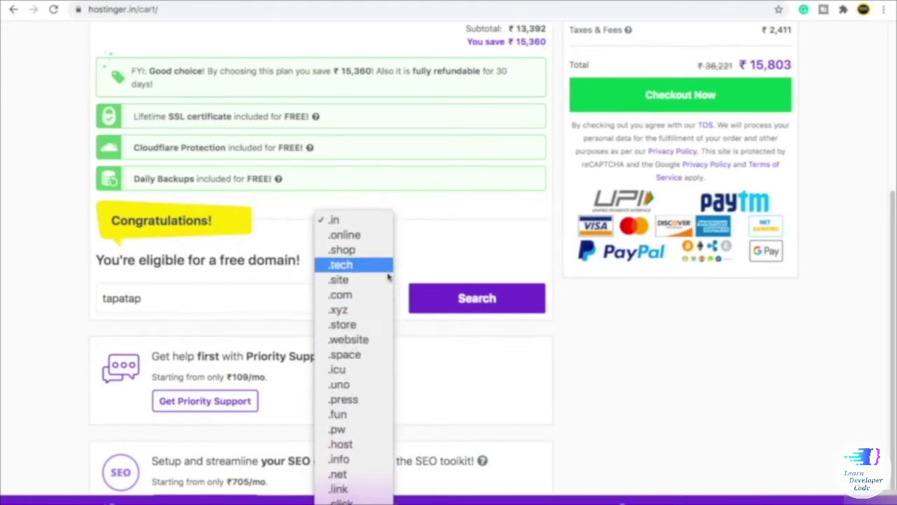
pyautogui.click(459, 261)
pyautogui.click(126, 307)
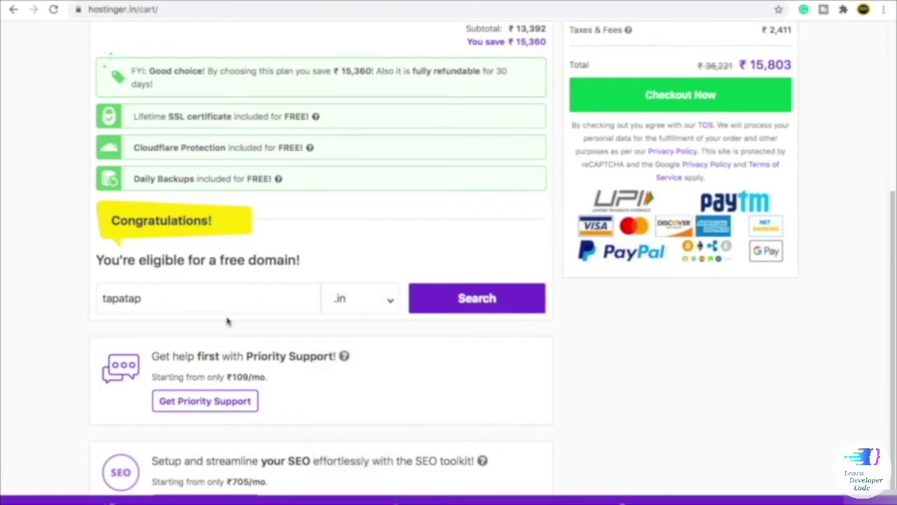
pyautogui.click(469, 300)
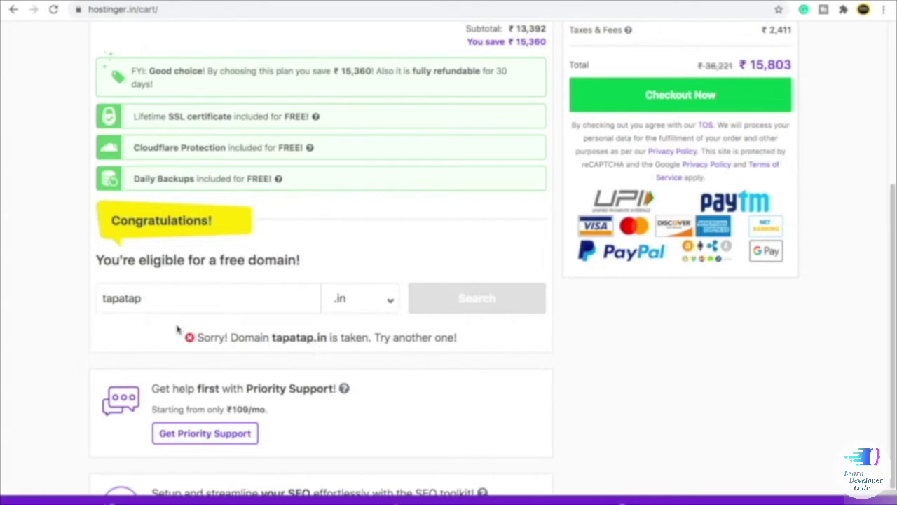
# - Check availability of ghapaghap.com instead
pyautogui.moveTo(142, 297); pyautogui.dragTo(95, 296)
pyautogui.write('gha')
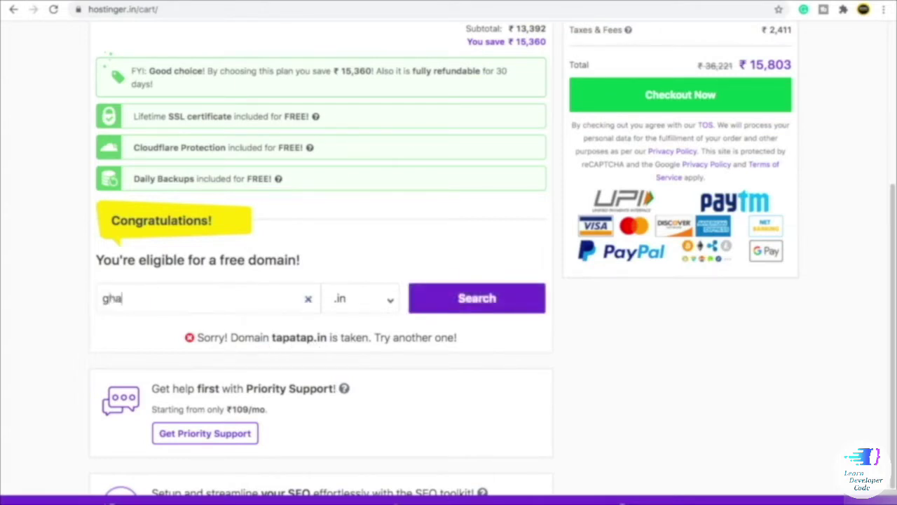
pyautogui.write('paghap')
pyautogui.click(350, 298)
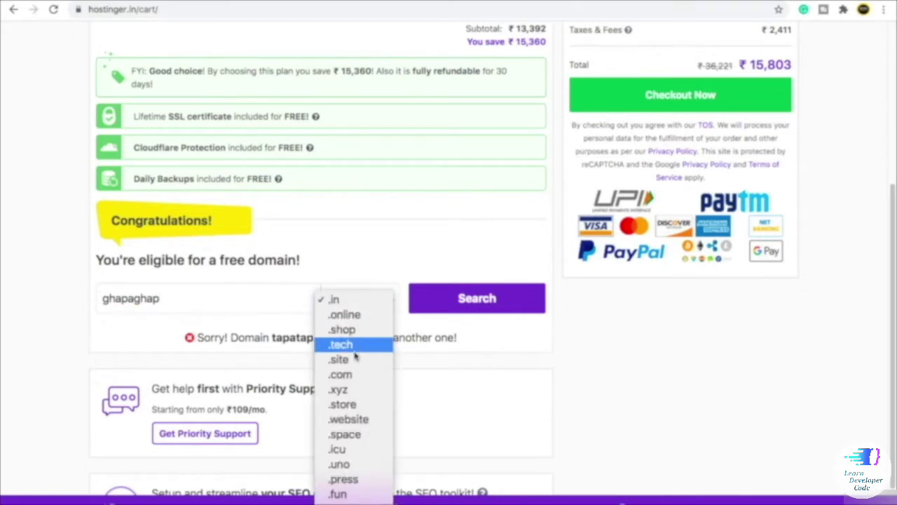
pyautogui.click(347, 375)
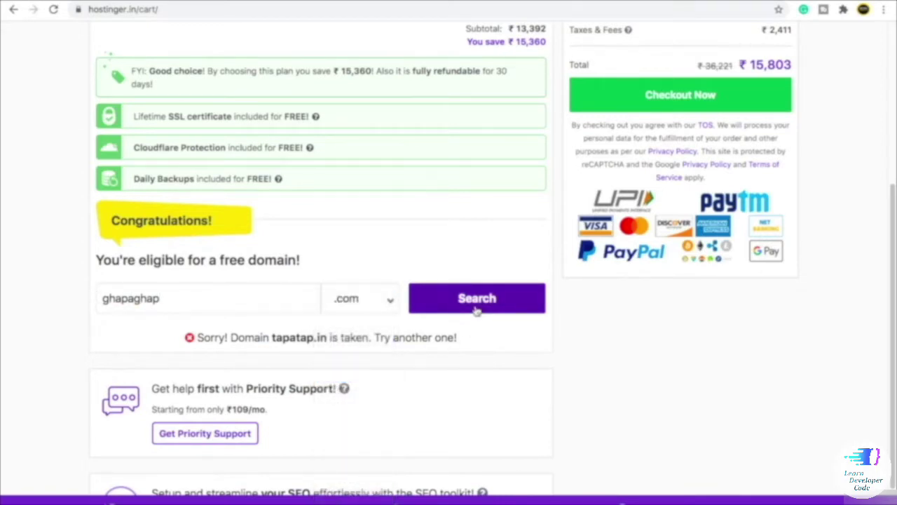
pyautogui.click(466, 308)
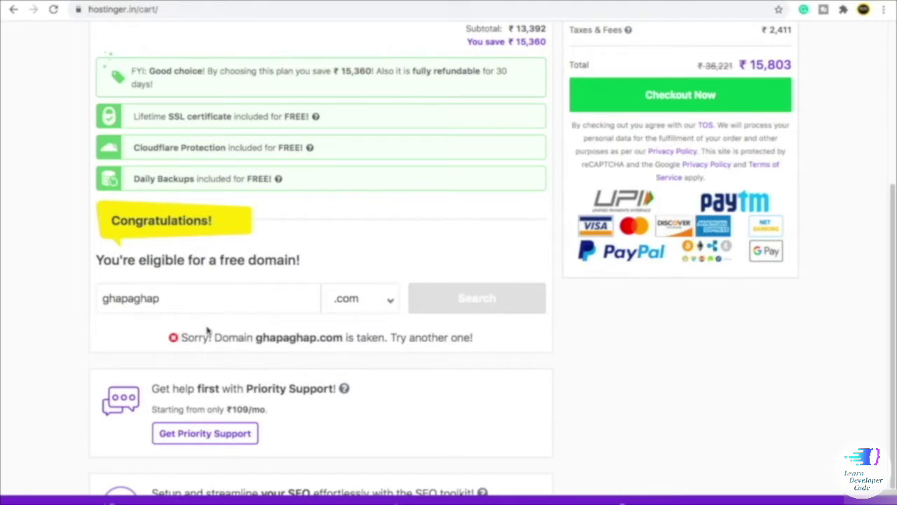
# - Switch back to .in and claim ghapaghap.in as the free domain
pyautogui.click(359, 312)
pyautogui.click(338, 224)
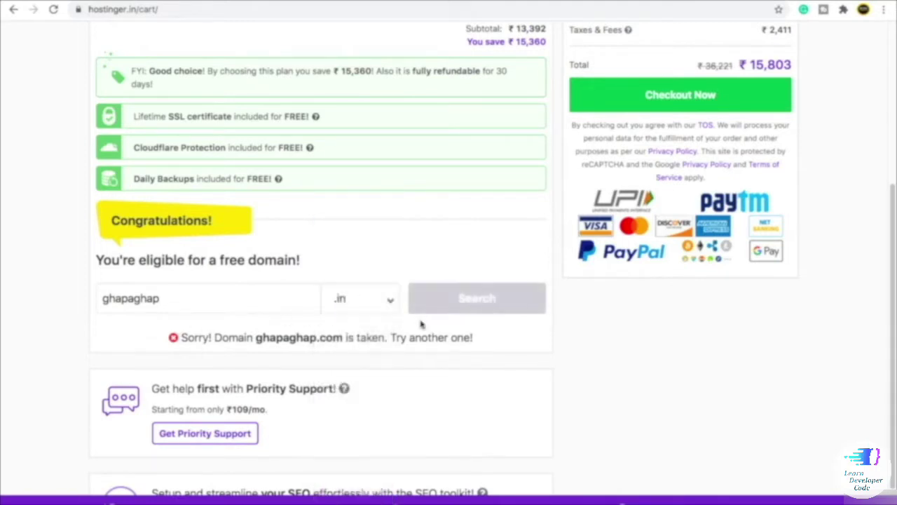
pyautogui.click(461, 308)
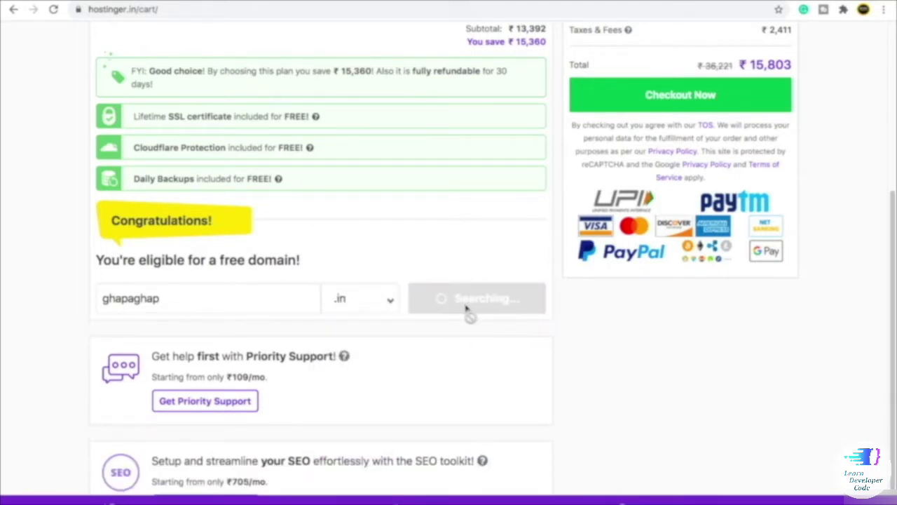
pyautogui.scroll(2, 304, 240)
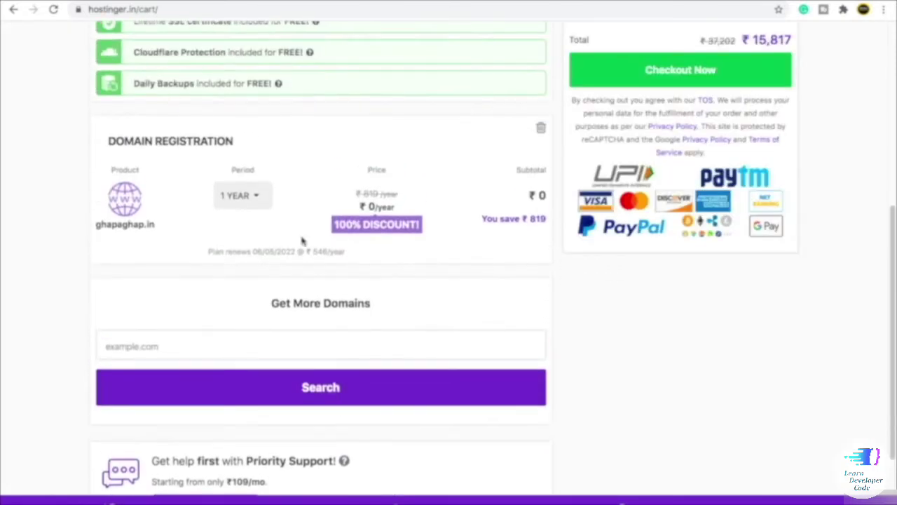
pyautogui.scroll(4, 189, 245)
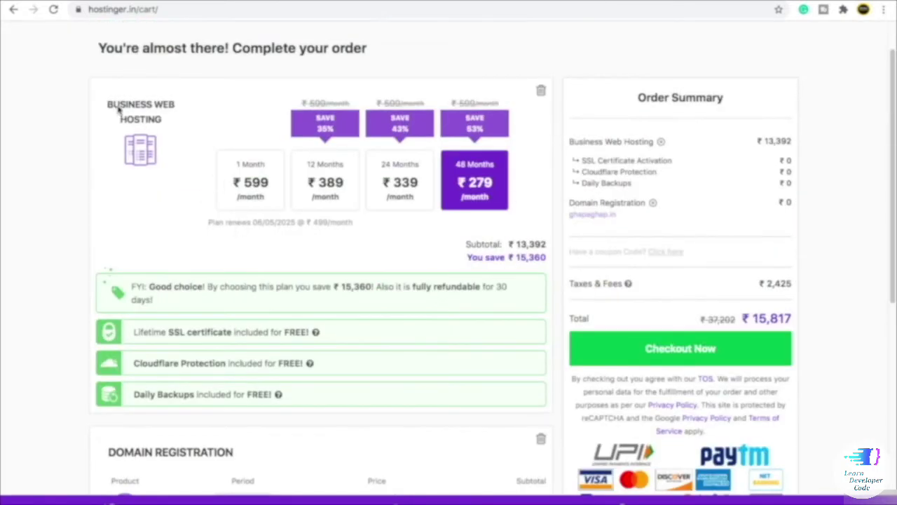
pyautogui.click(265, 170)
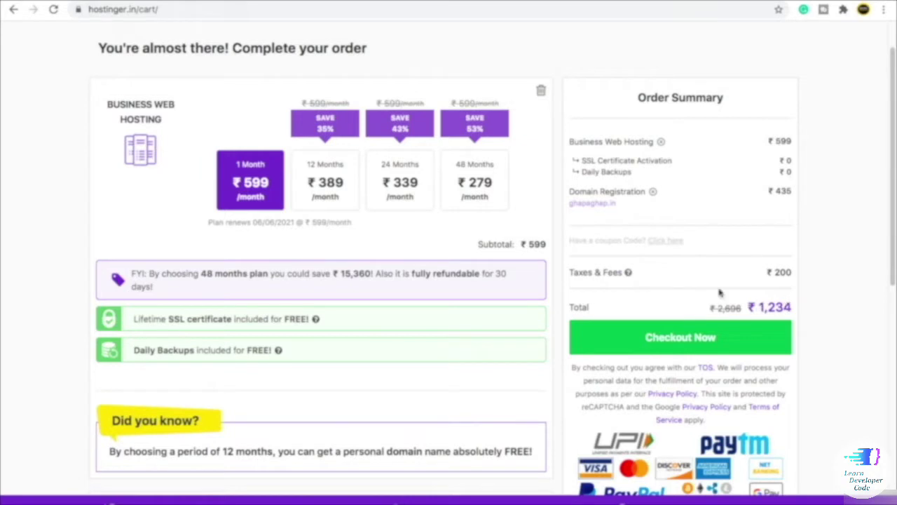
pyautogui.doubleClick(779, 306)
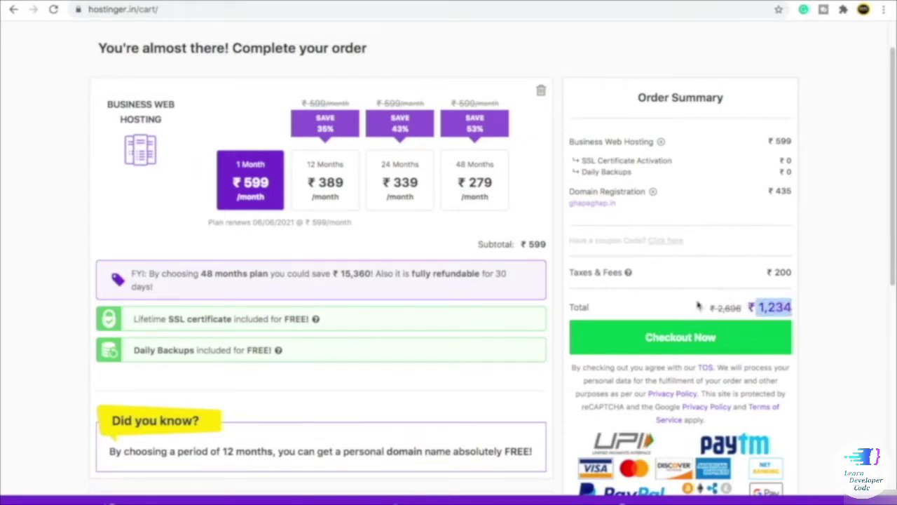
pyautogui.click(753, 300)
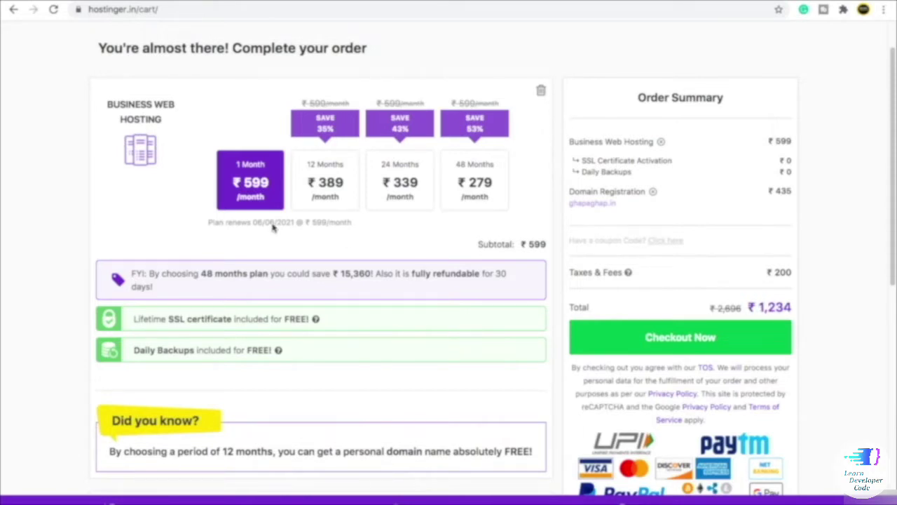
pyautogui.click(472, 183)
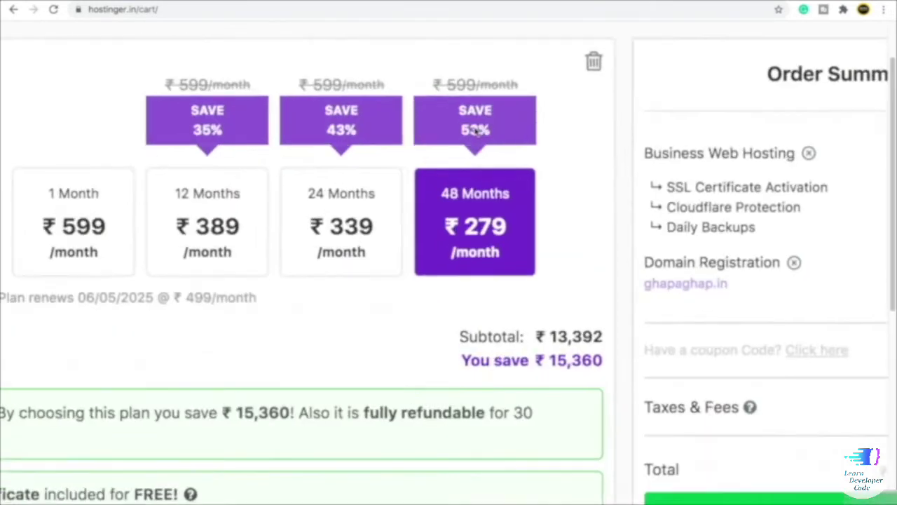
pyautogui.hscroll(-4, 475, 132)
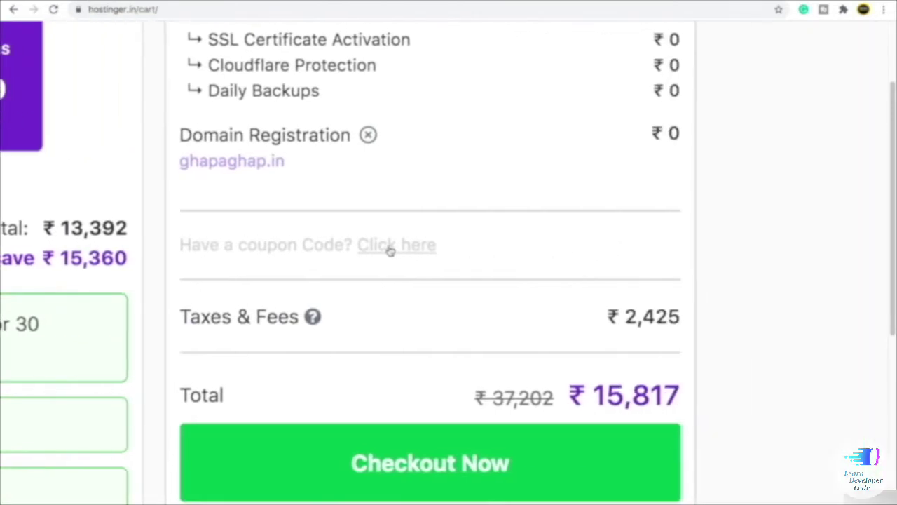
# - Apply the BEINGCOMMERCE coupon code to the cart
pyautogui.click(395, 245)
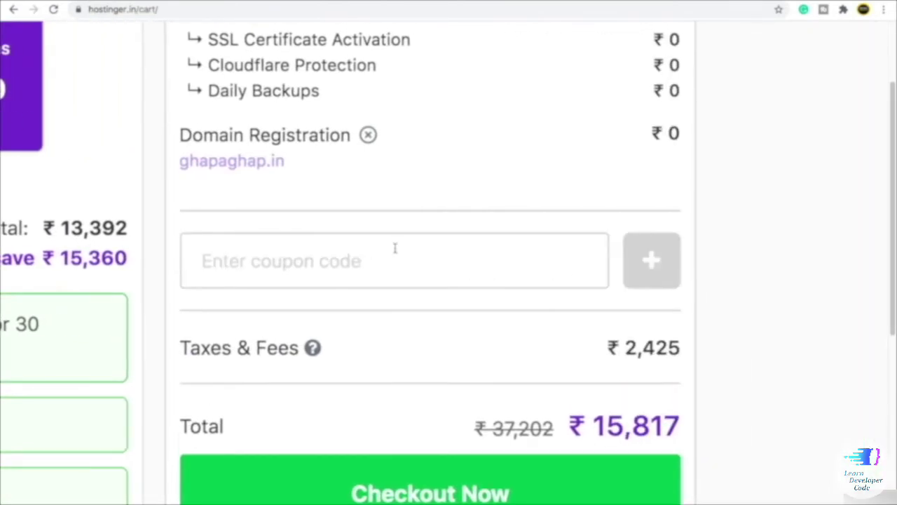
pyautogui.click(322, 261)
pyautogui.write('BE')
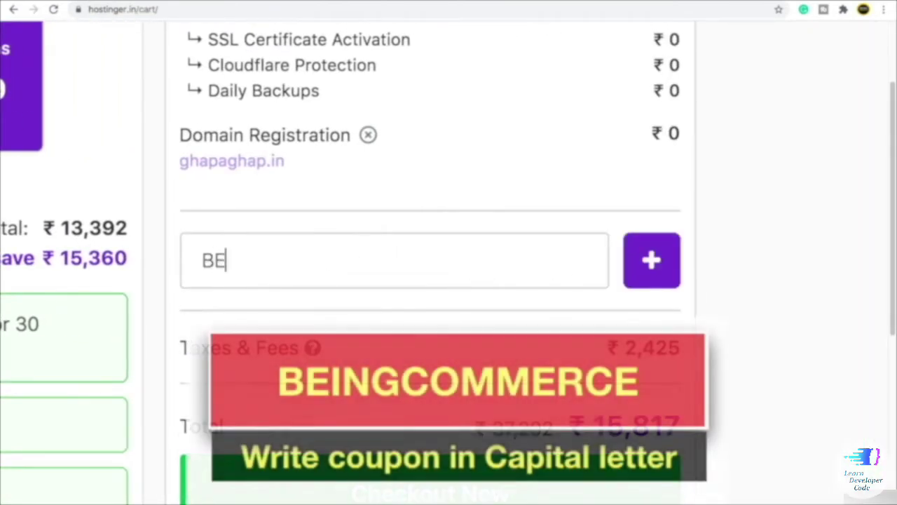
pyautogui.write('INGCOMMERCE')
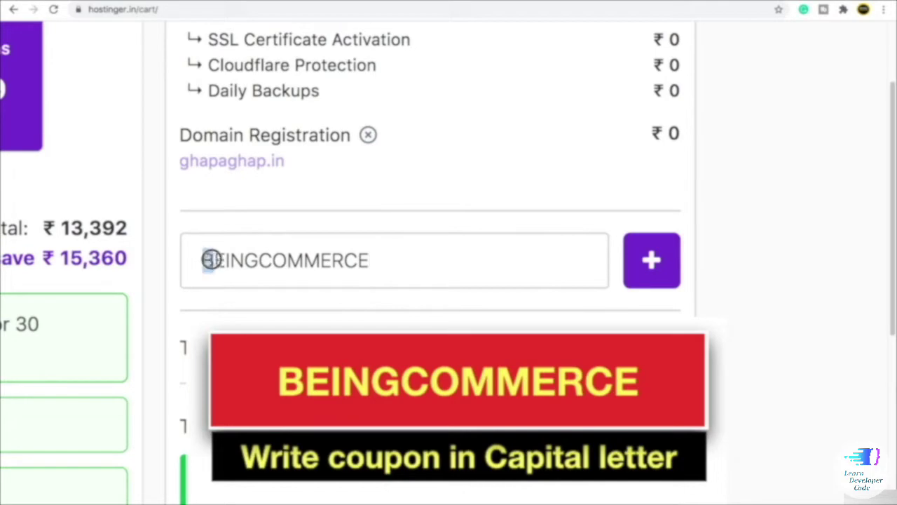
pyautogui.moveTo(205, 260); pyautogui.dragTo(377, 250)
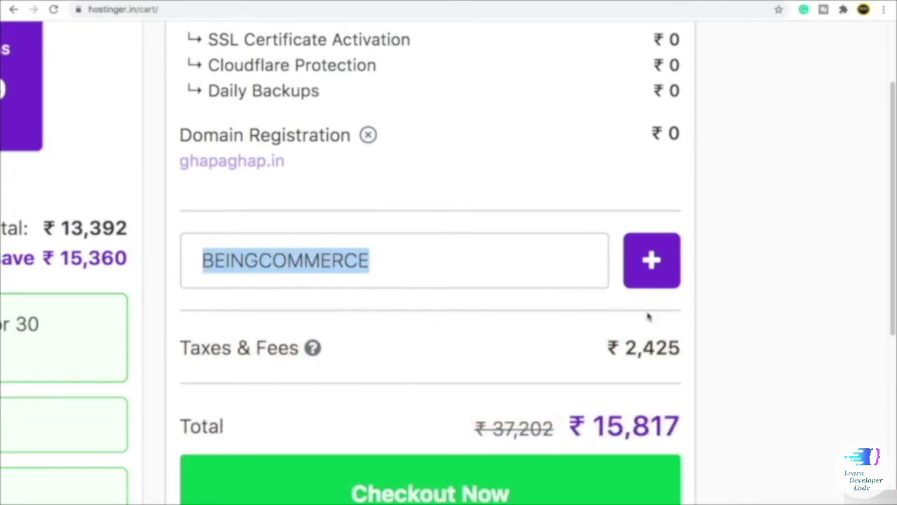
pyautogui.click(751, 287)
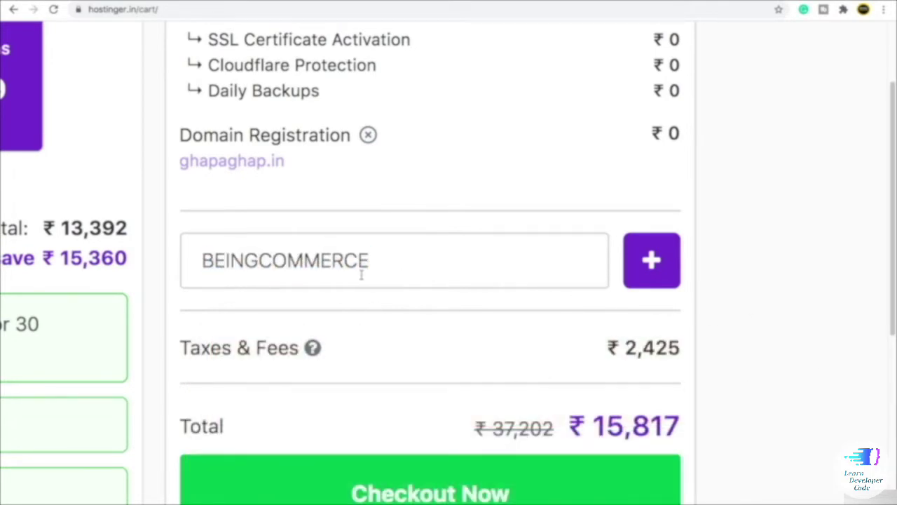
pyautogui.scroll(-3, 361, 274)
pyautogui.click(757, 273)
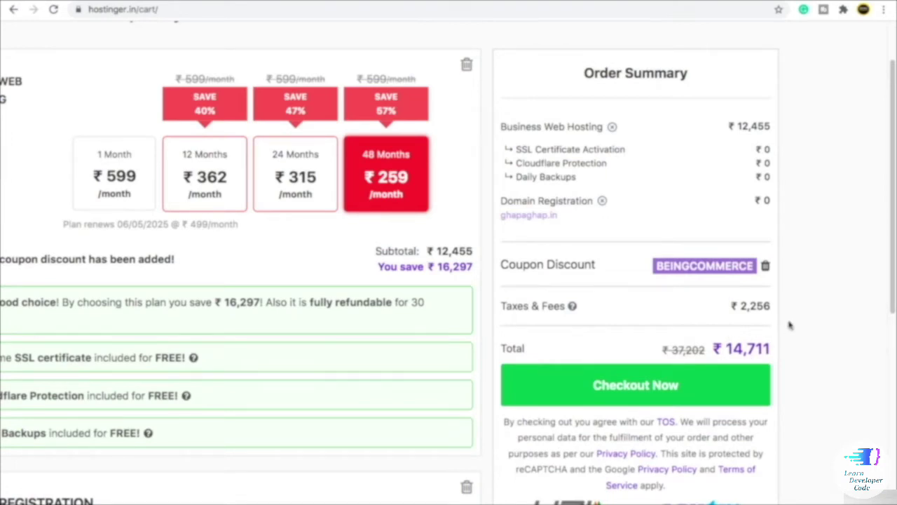
# - Keep the 48 Months plan selected and proceed to checkout
pyautogui.hotkey('ctrl', '-')
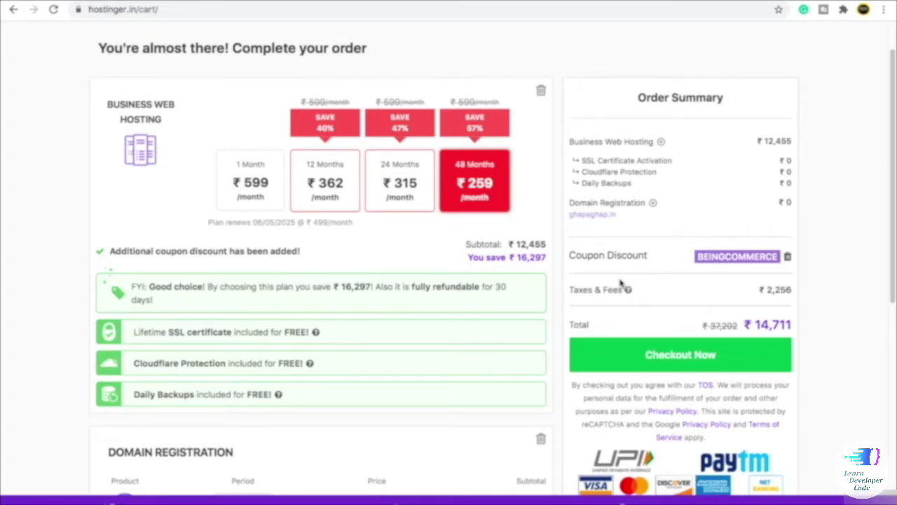
pyautogui.click(469, 188)
pyautogui.click(684, 361)
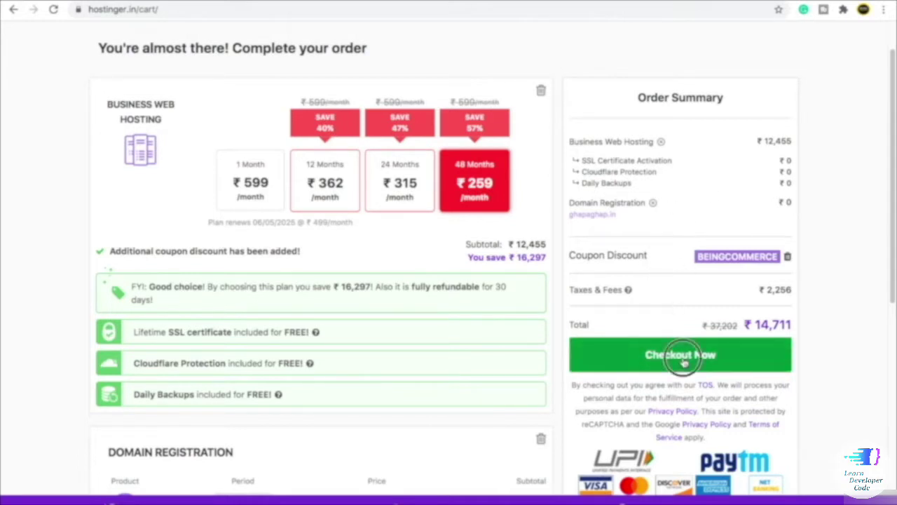
# - Fill the sign-up form with the saved name and e-mail and Chrome's suggested strong password
pyautogui.click(238, 240)
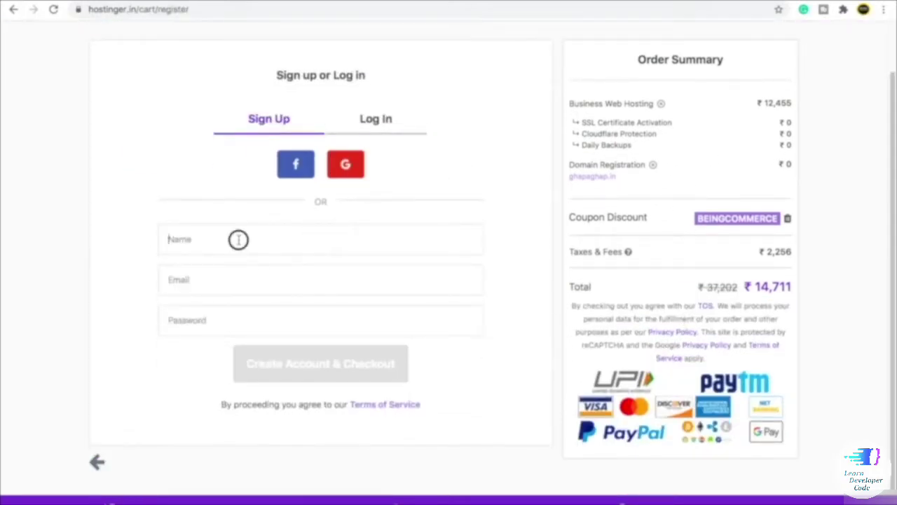
pyautogui.click(191, 317)
pyautogui.click(223, 242)
pyautogui.click(203, 271)
pyautogui.click(203, 278)
pyautogui.click(204, 310)
pyautogui.click(214, 320)
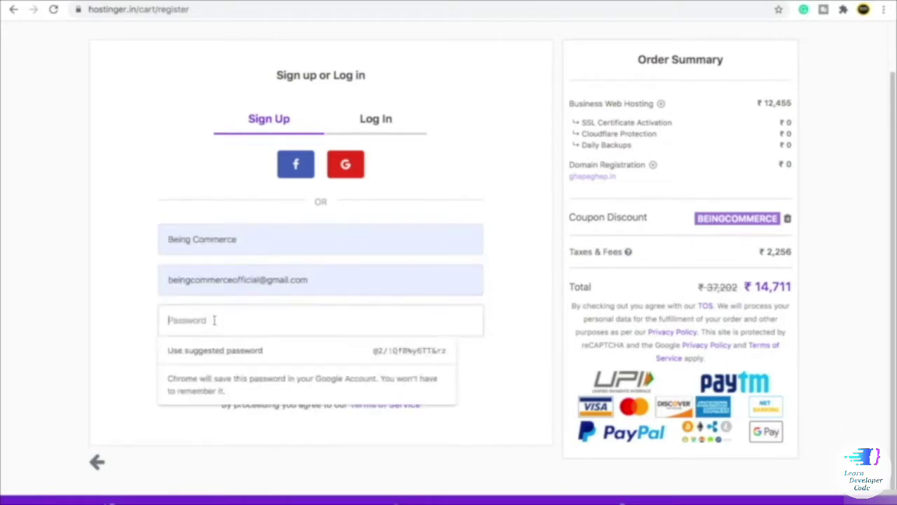
pyautogui.click(203, 351)
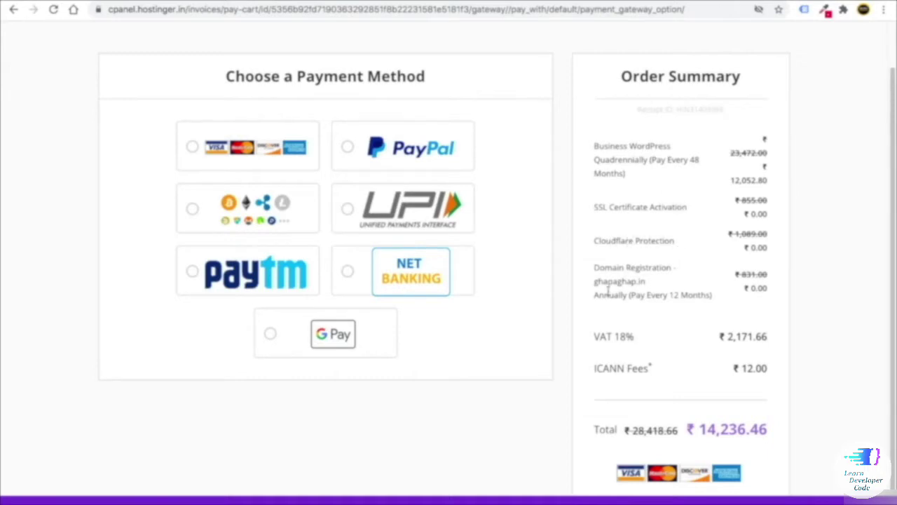
# - Pay the ₹14,236.46 order by credit card and continue to the bank's payment step
pyautogui.scroll(-2, 694, 352)
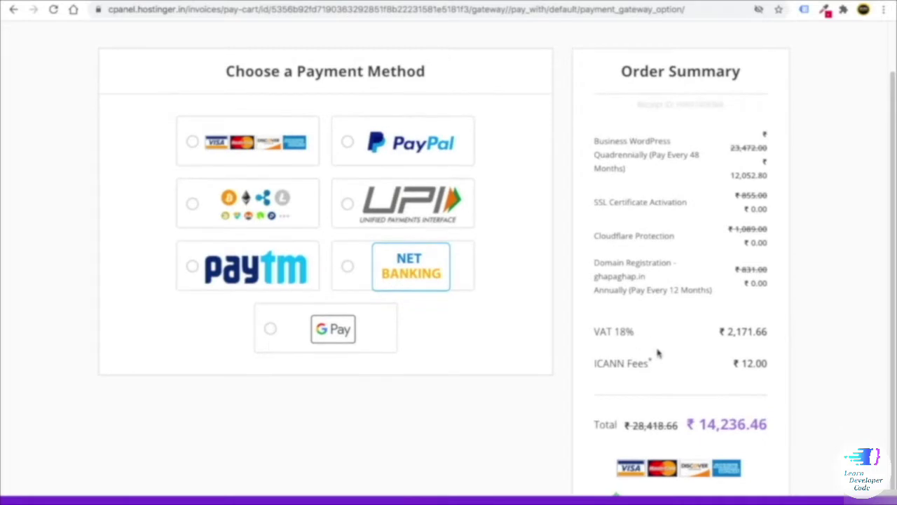
pyautogui.scroll(2, 677, 345)
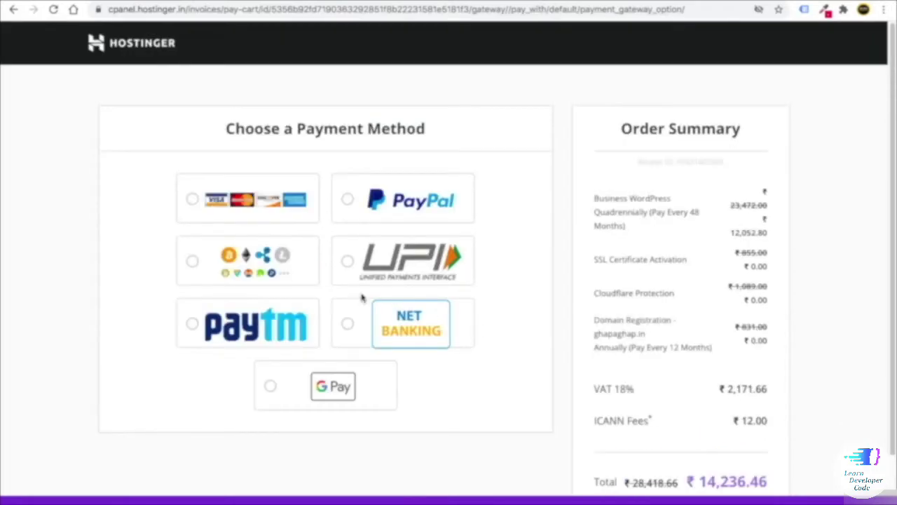
pyautogui.click(247, 199)
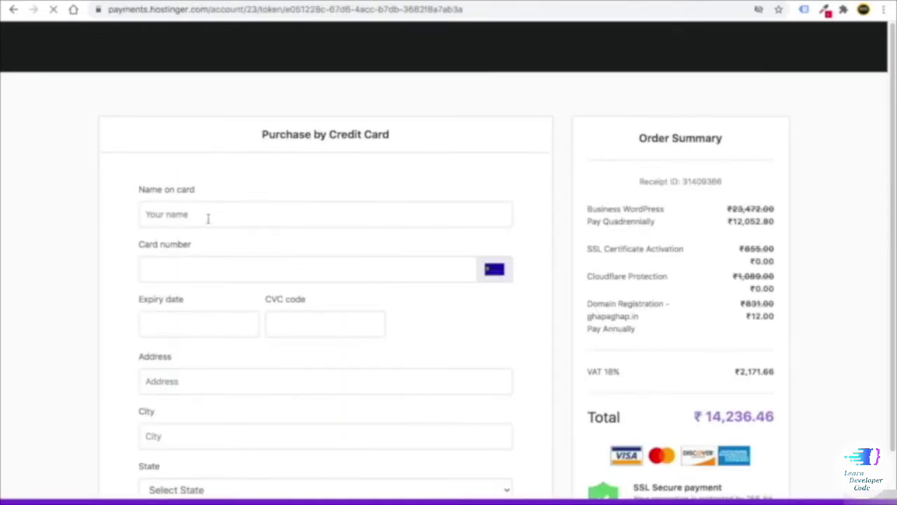
pyautogui.scroll(-3, 208, 218)
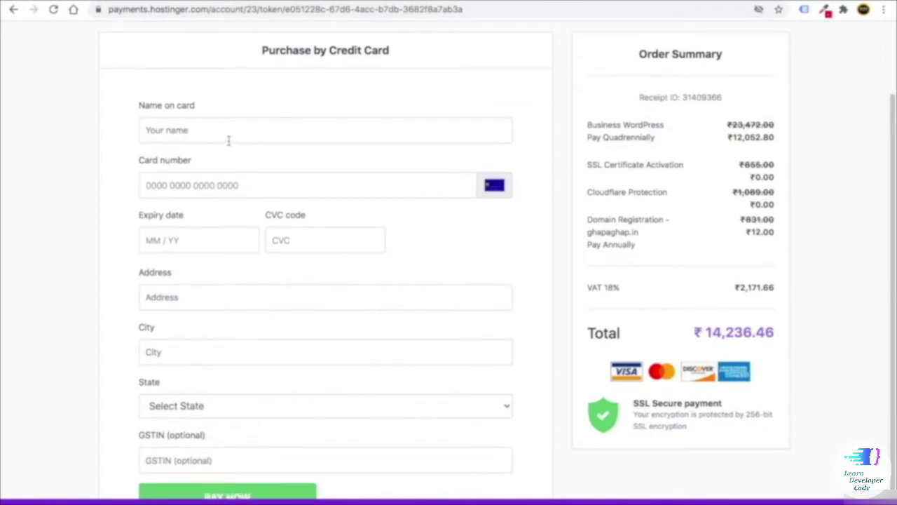
pyautogui.scroll(-1, 217, 129)
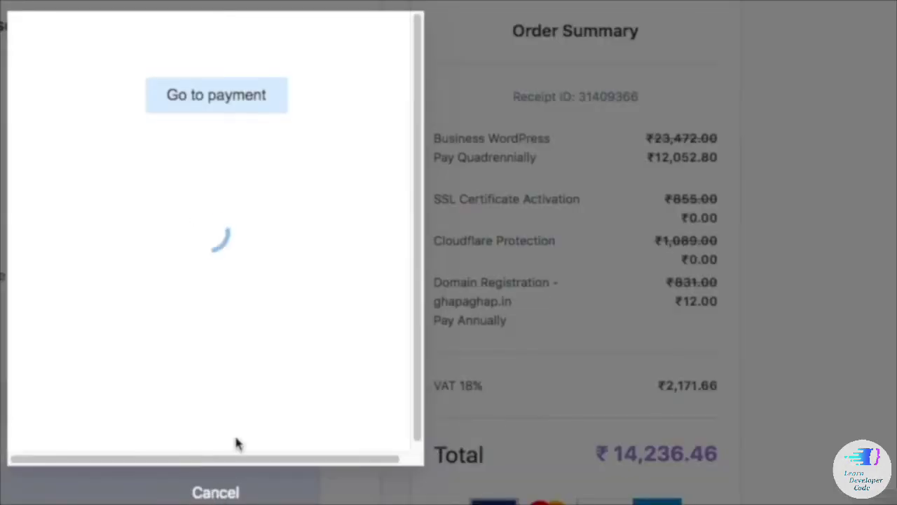
pyautogui.click(190, 96)
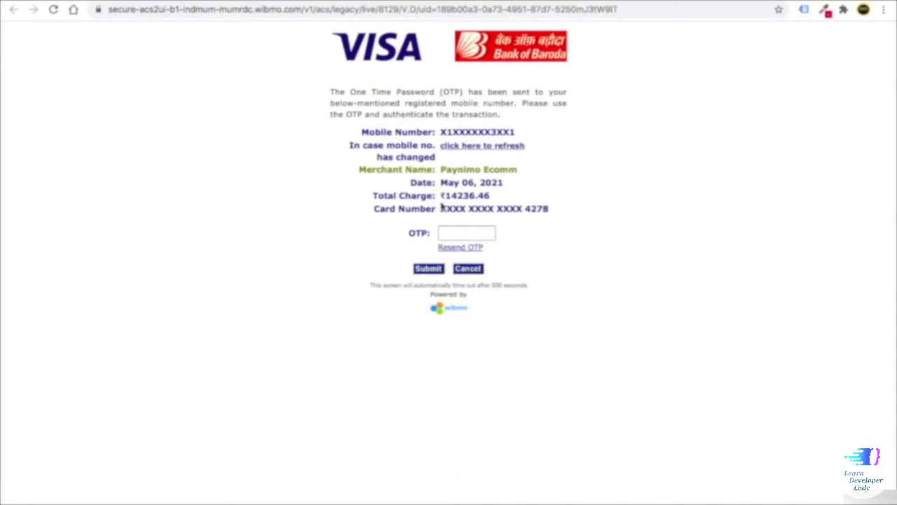
# - Enter the bank's one-time password and submit it to authorise the ₹14236.46 payment
pyautogui.click(449, 235)
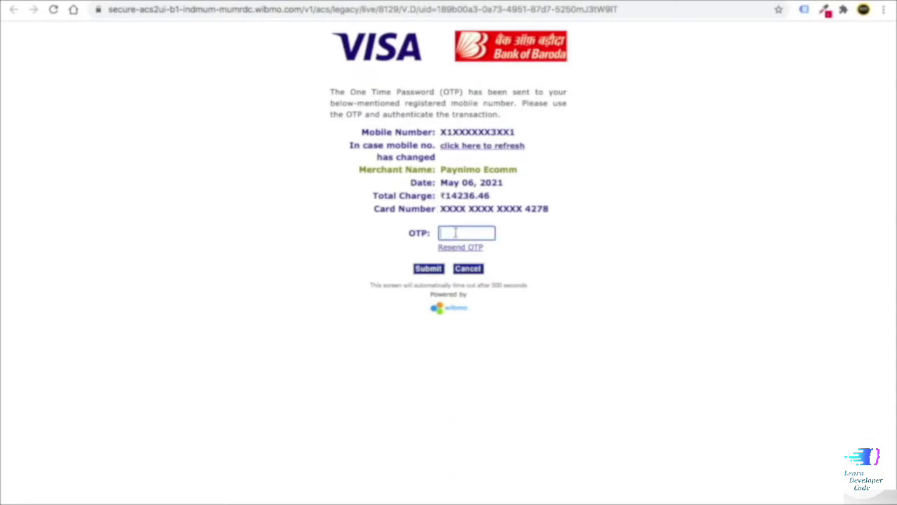
pyautogui.hotkey('ctrl', 'v')
pyautogui.click(434, 272)
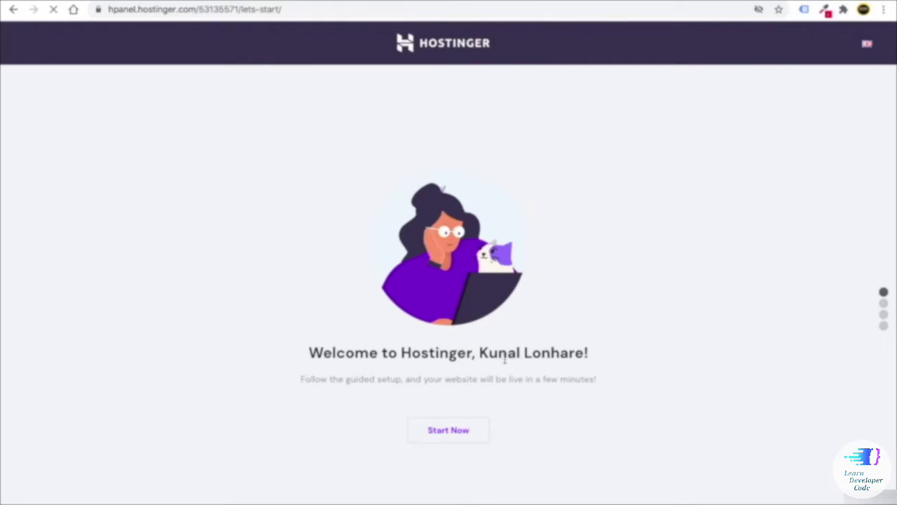
# - Start the guided setup and choose ghapaghap.in as the website's domain
pyautogui.click(458, 440)
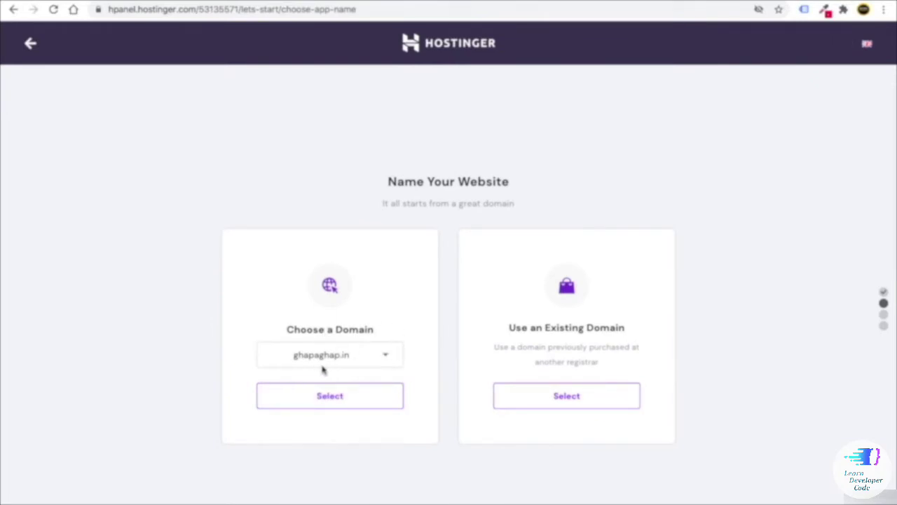
pyautogui.click(334, 401)
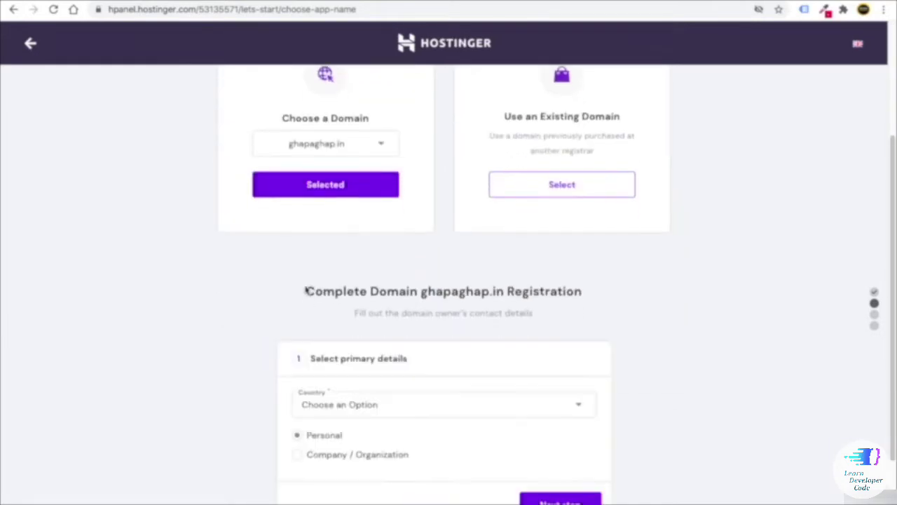
pyautogui.scroll(1, 469, 375)
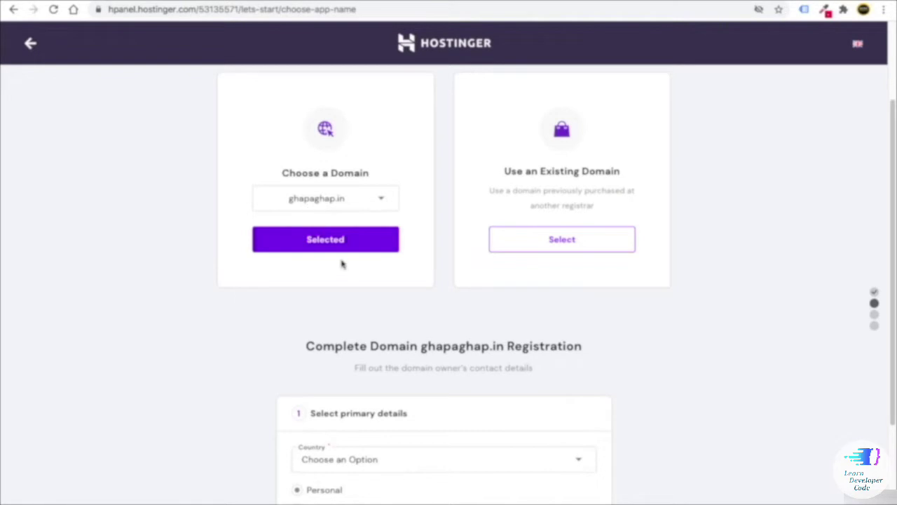
pyautogui.scroll(-1, 344, 273)
pyautogui.scroll(2, 344, 279)
pyautogui.scroll(-3, 345, 270)
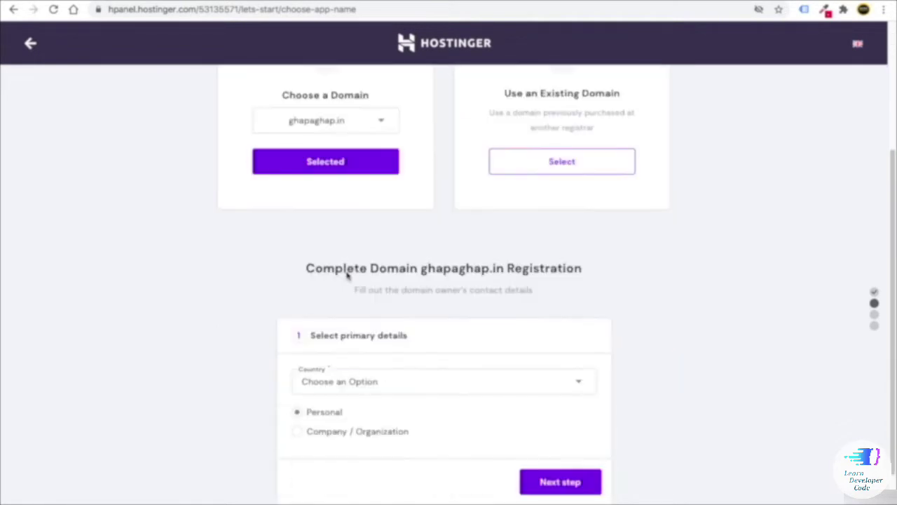
pyautogui.scroll(-2, 347, 277)
# - Set the domain owner's country to India and continue to contact details
pyautogui.click(361, 294)
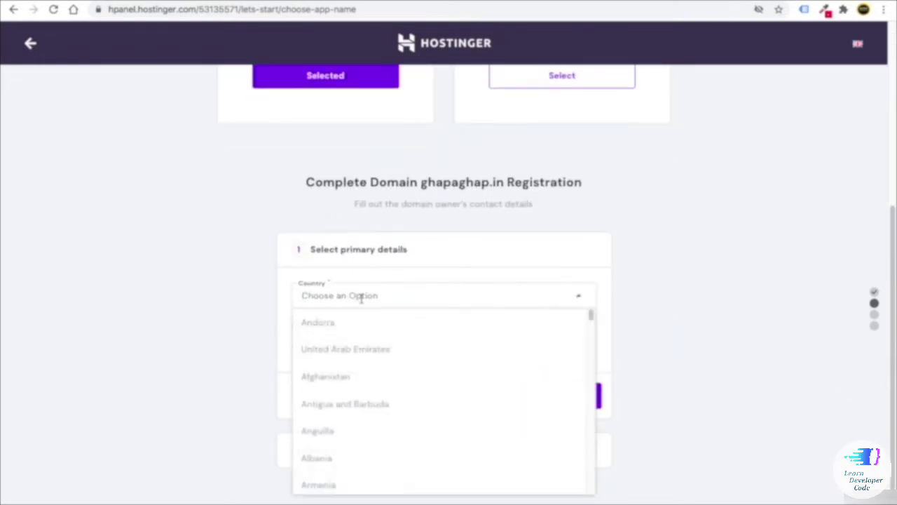
pyautogui.write('ind')
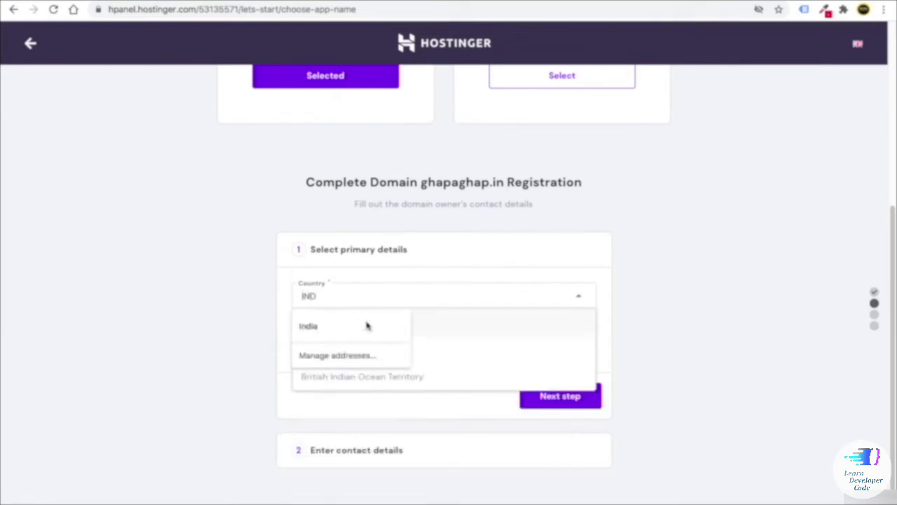
pyautogui.click(440, 350)
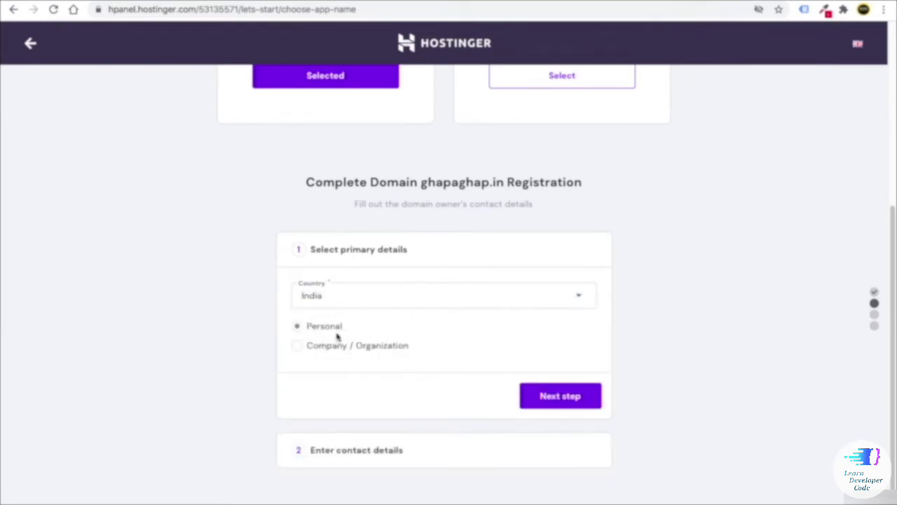
pyautogui.click(559, 395)
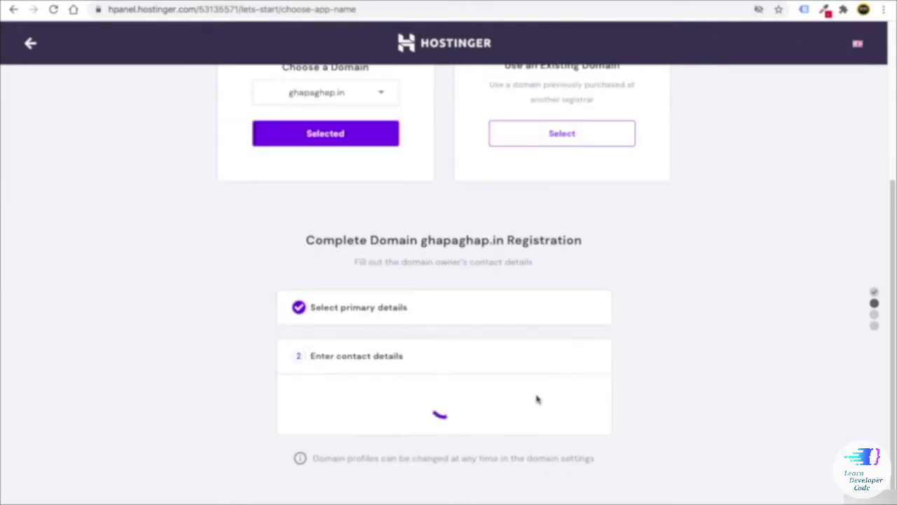
# - Move the surname into the last-name field, autofill the saved address, and finish registration
pyautogui.scroll(-3, 439, 348)
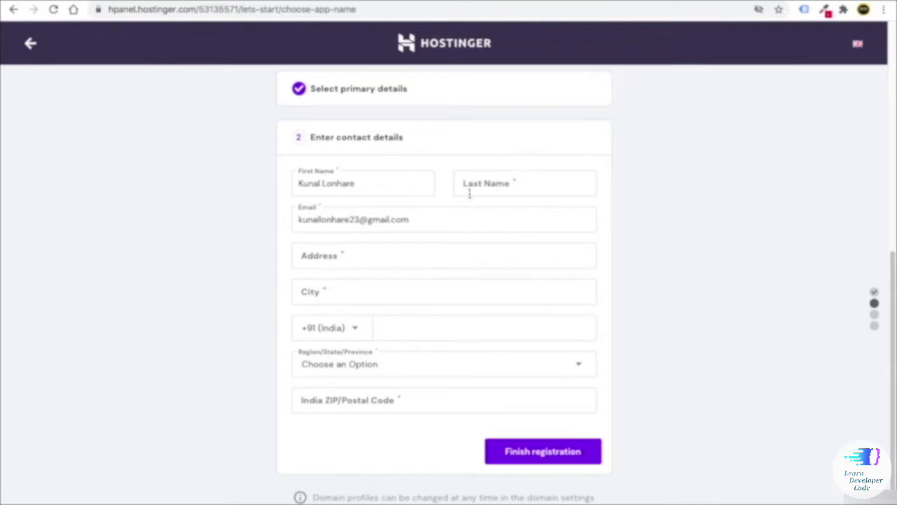
pyautogui.moveTo(354, 183); pyautogui.dragTo(324, 183)
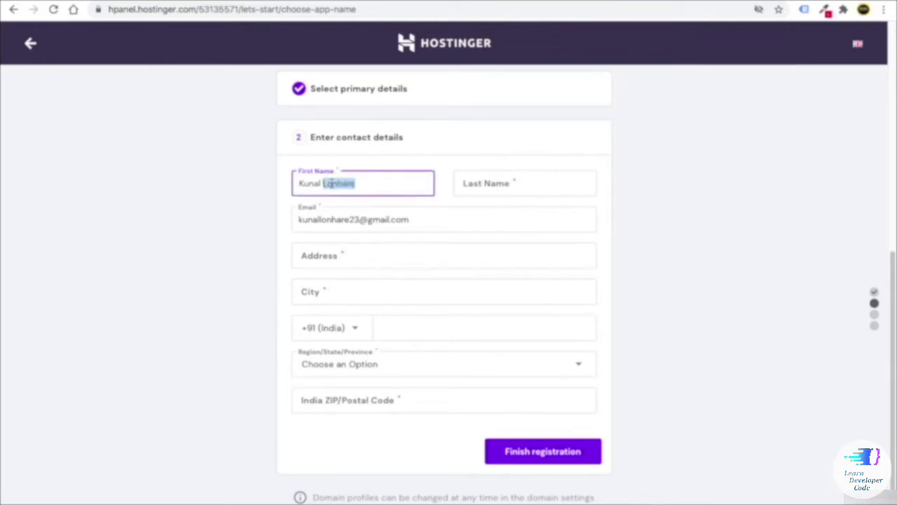
pyautogui.hotkey('ctrl', 'x')
pyautogui.click(472, 181)
pyautogui.hotkey('ctrl', 'v')
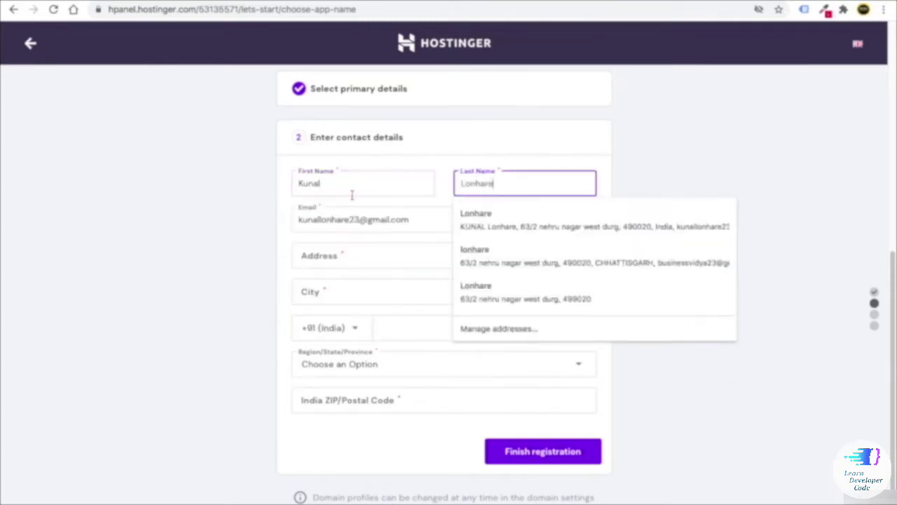
pyautogui.click(311, 255)
pyautogui.click(390, 293)
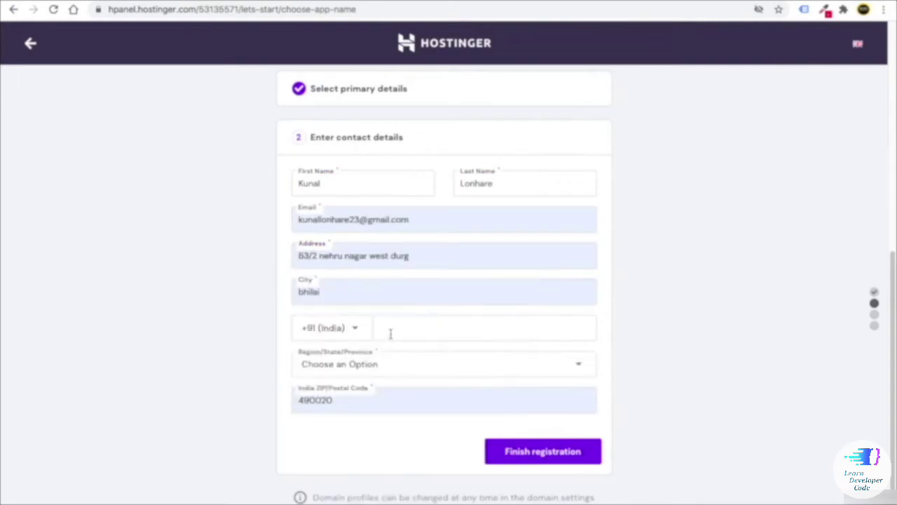
pyautogui.click(555, 462)
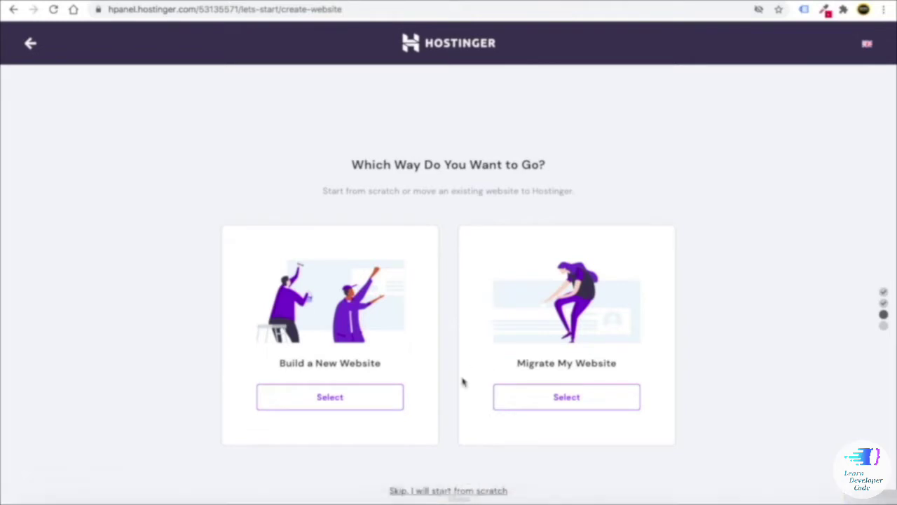
# - Skip the website type, change server location from North America (USA) to Asia (Singapore), and finish setup
pyautogui.scroll(5, 448, 491)
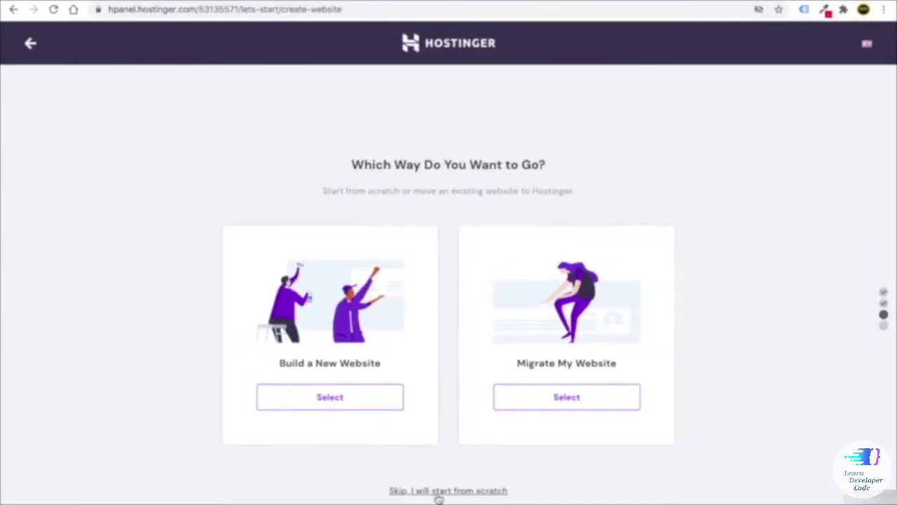
pyautogui.click(438, 492)
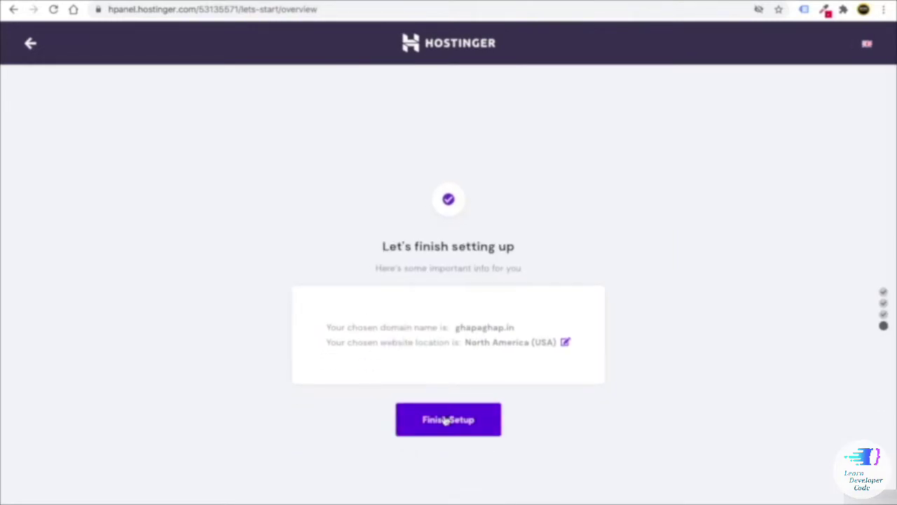
pyautogui.click(565, 342)
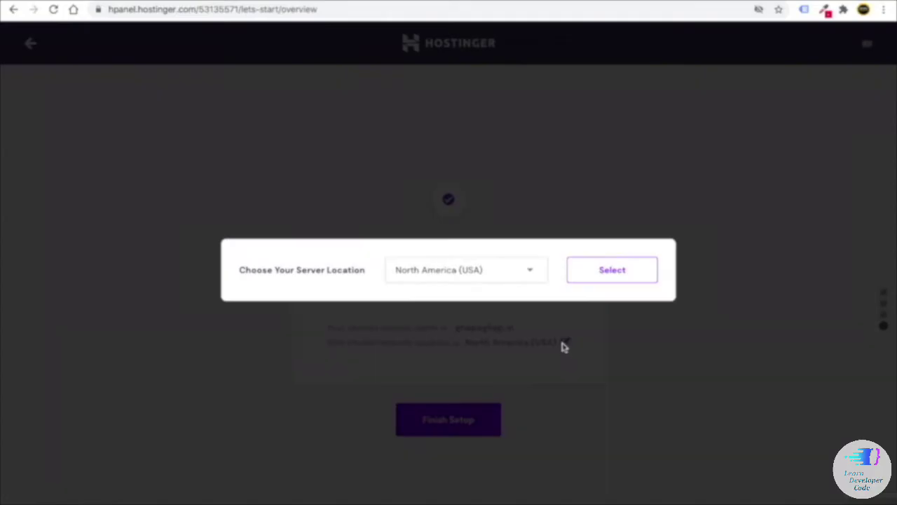
pyautogui.click(502, 276)
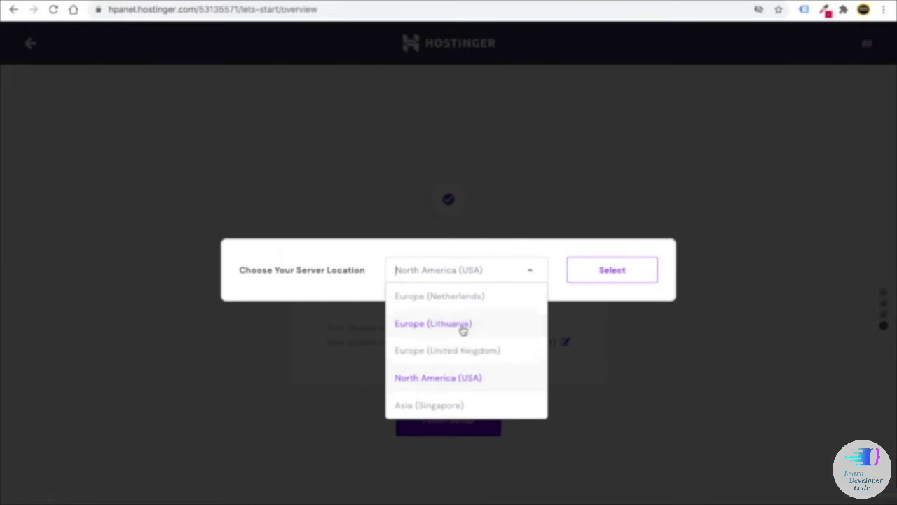
pyautogui.click(476, 411)
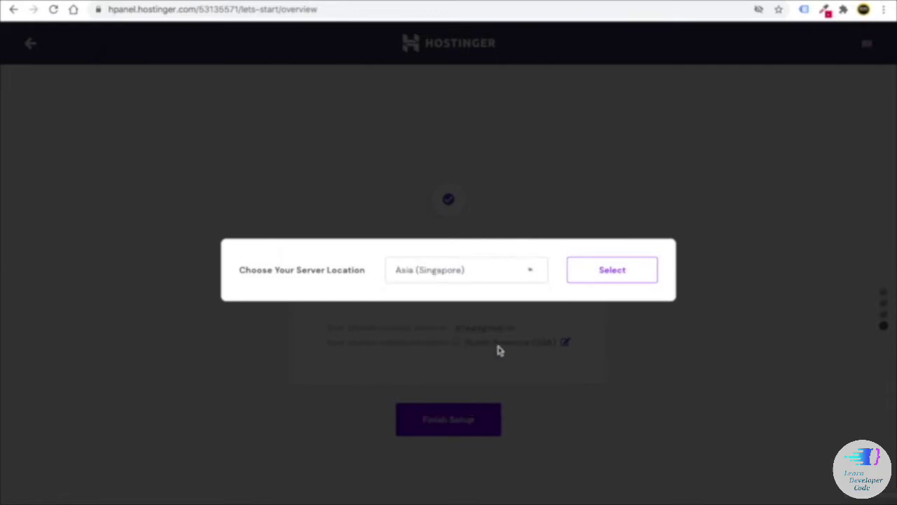
pyautogui.click(615, 271)
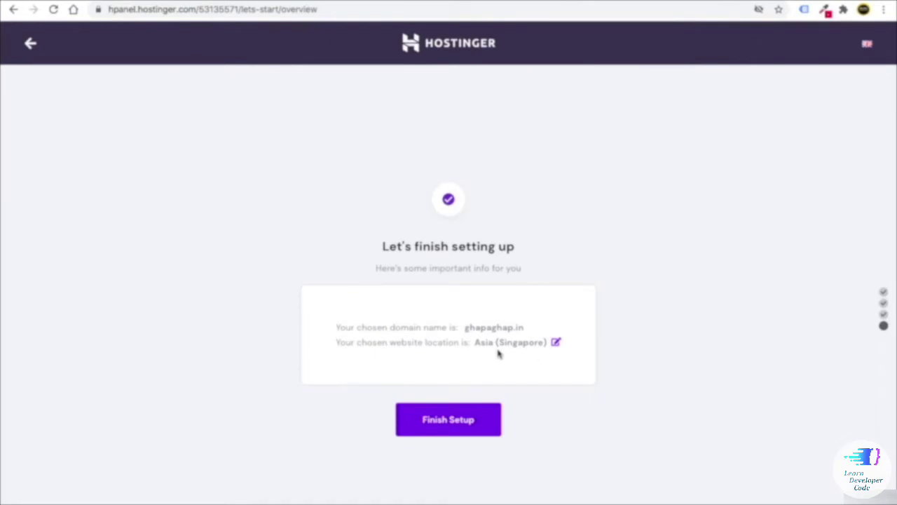
pyautogui.click(449, 425)
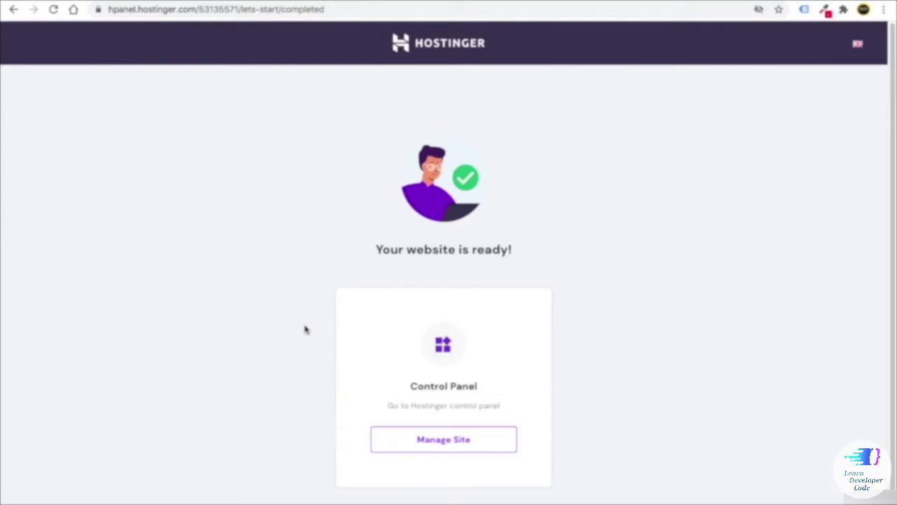
# - Open the ghapaghap.in Hosting Account via Manage Site and scroll down through its sections
pyautogui.click(429, 442)
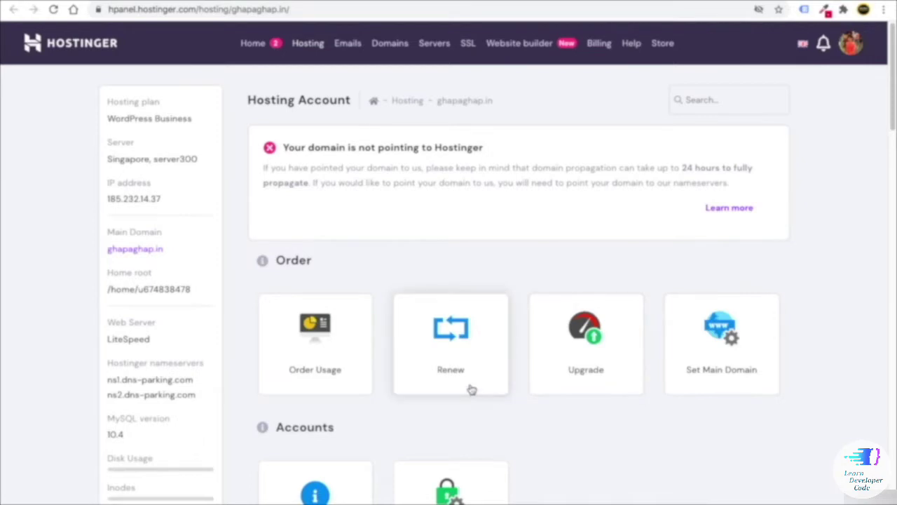
pyautogui.scroll(-1, 455, 343)
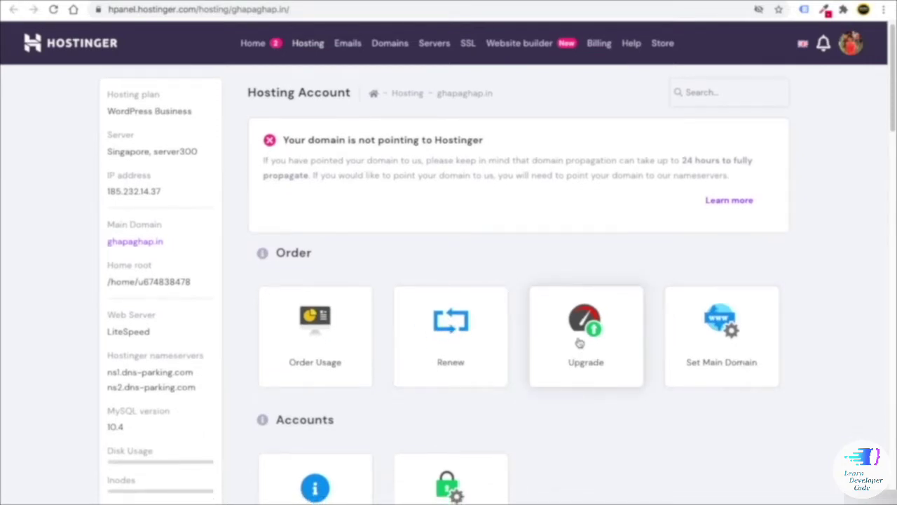
pyautogui.scroll(-1, 421, 365)
pyautogui.scroll(-3, 396, 362)
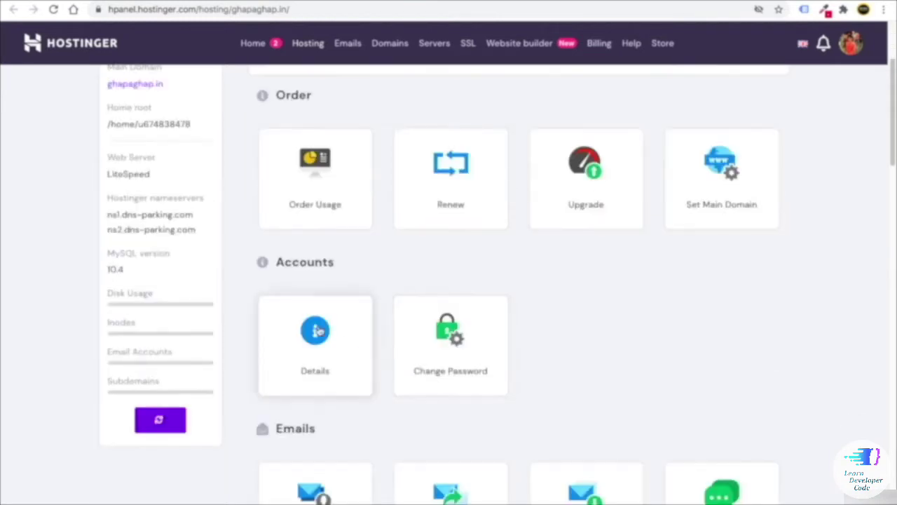
pyautogui.scroll(-4, 316, 323)
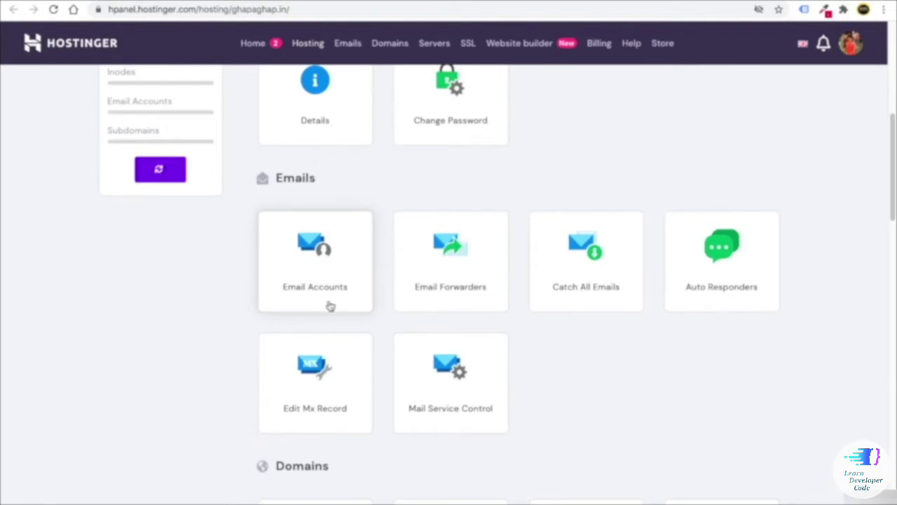
pyautogui.scroll(6, 322, 304)
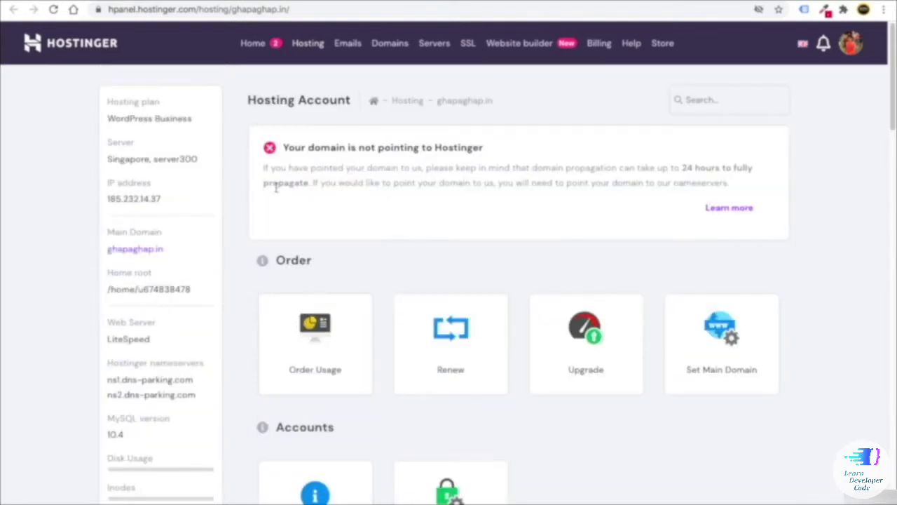
pyautogui.scroll(-4, 344, 301)
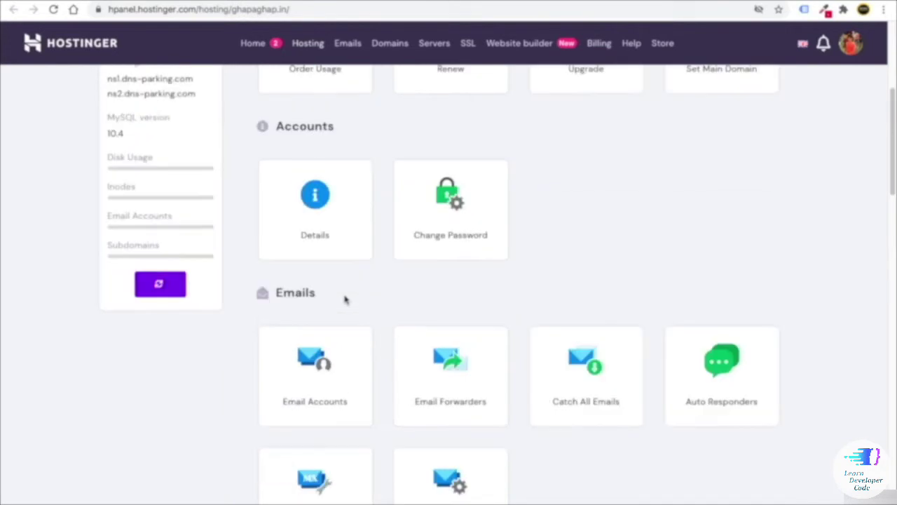
pyautogui.scroll(1, 340, 297)
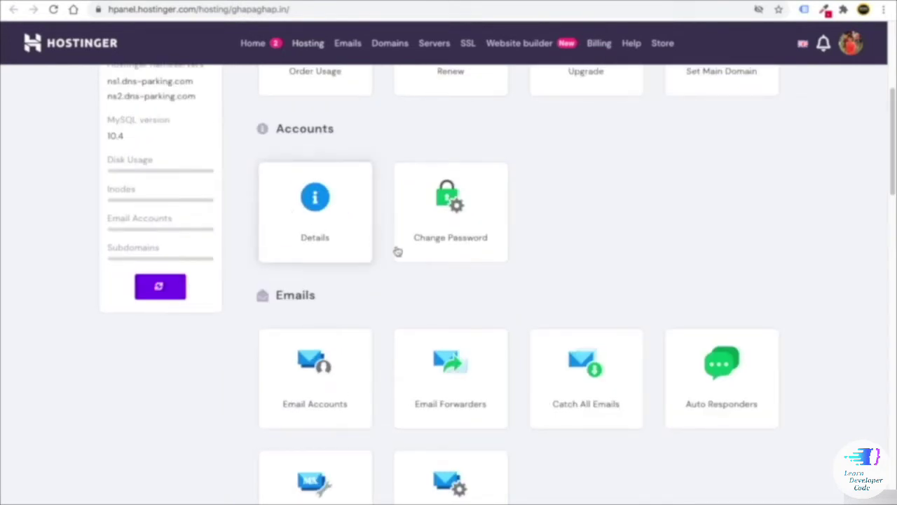
pyautogui.scroll(-1, 350, 250)
pyautogui.scroll(-3, 344, 304)
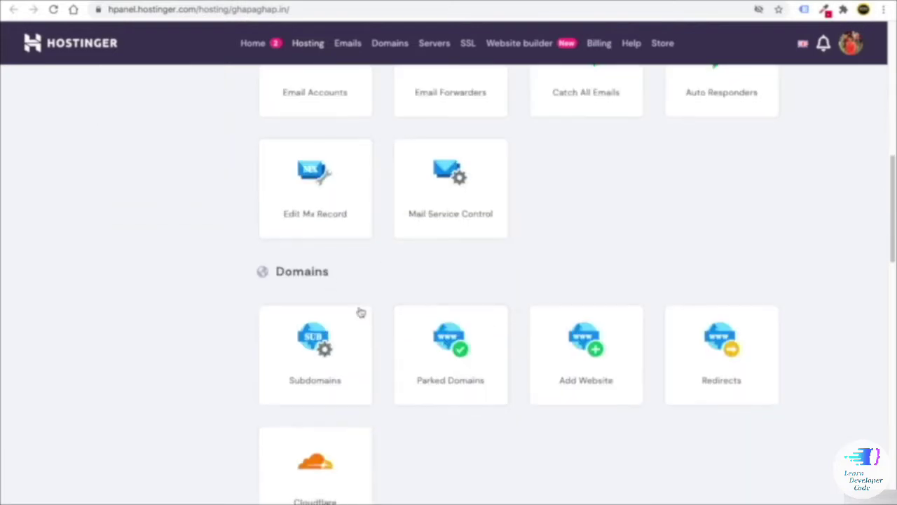
pyautogui.scroll(-1, 315, 257)
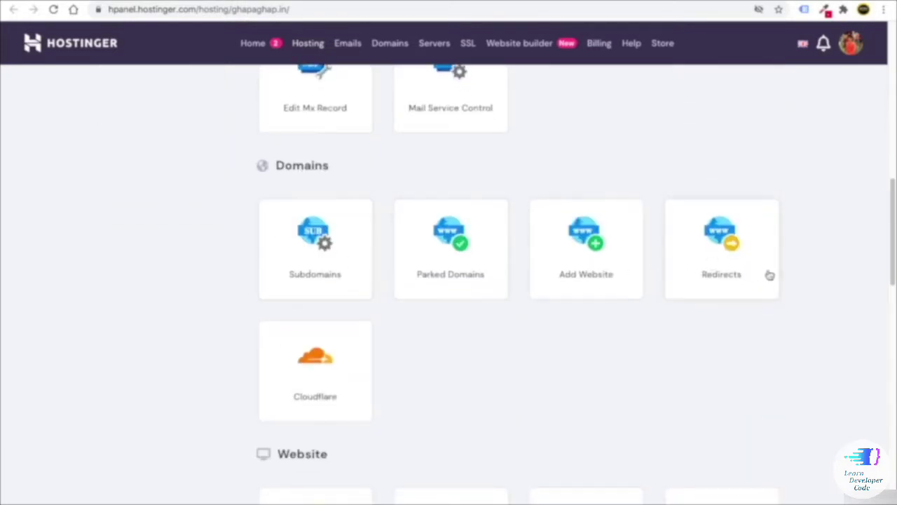
pyautogui.scroll(-1, 616, 275)
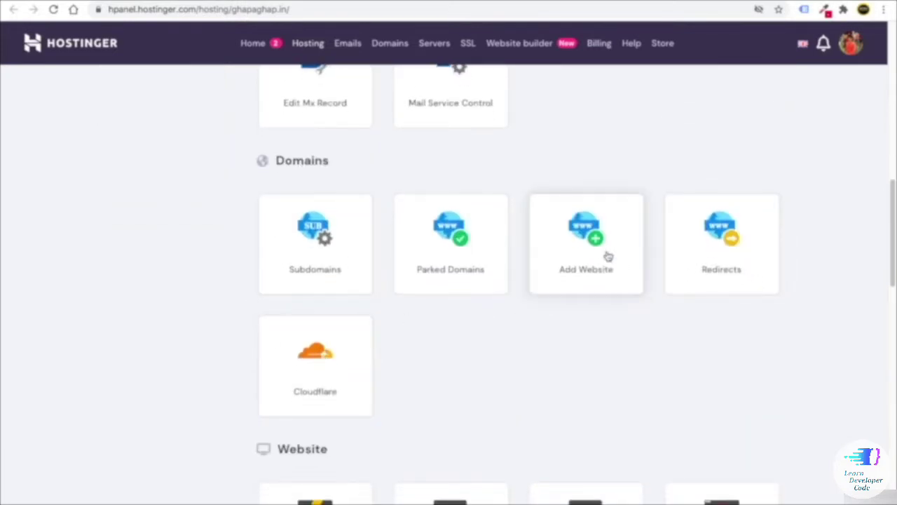
pyautogui.scroll(-3, 350, 280)
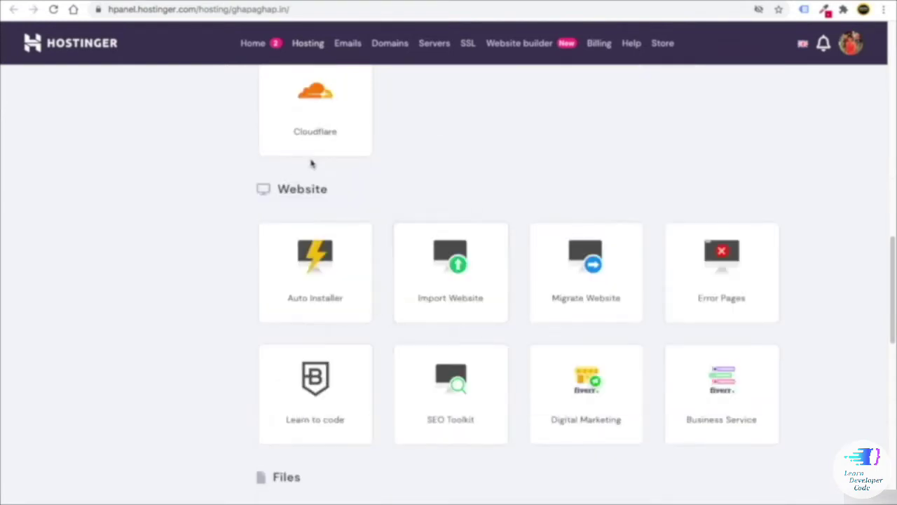
pyautogui.scroll(-1, 338, 285)
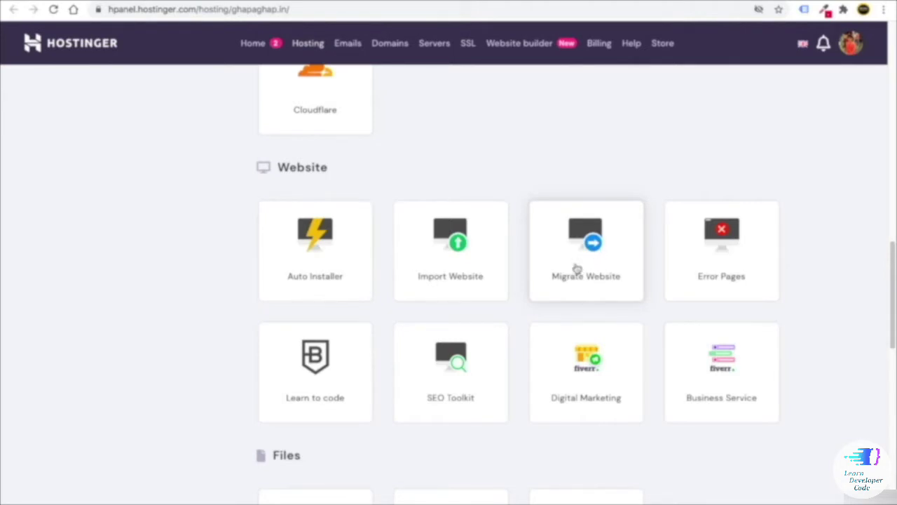
# - Finish browsing the page back toward the top, then enter hpanel.hostinger.com in a new tab
pyautogui.scroll(-1, 567, 294)
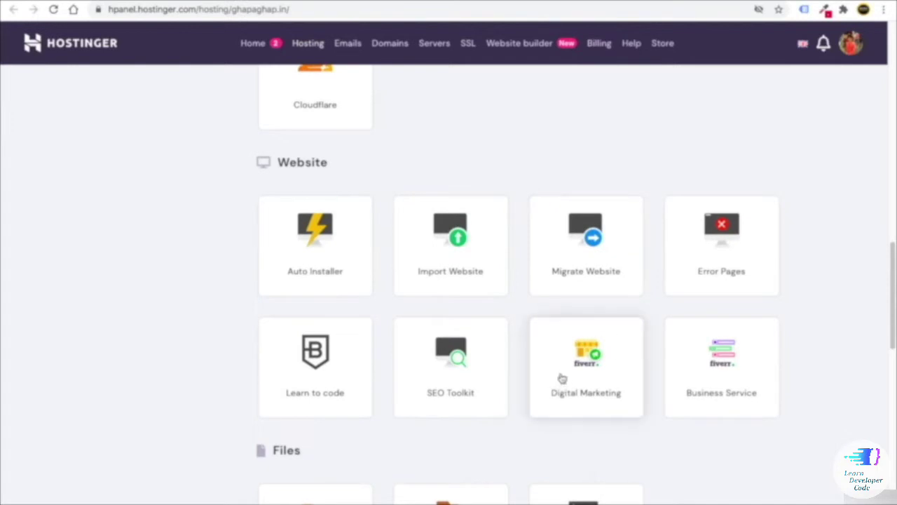
pyautogui.scroll(-4, 294, 323)
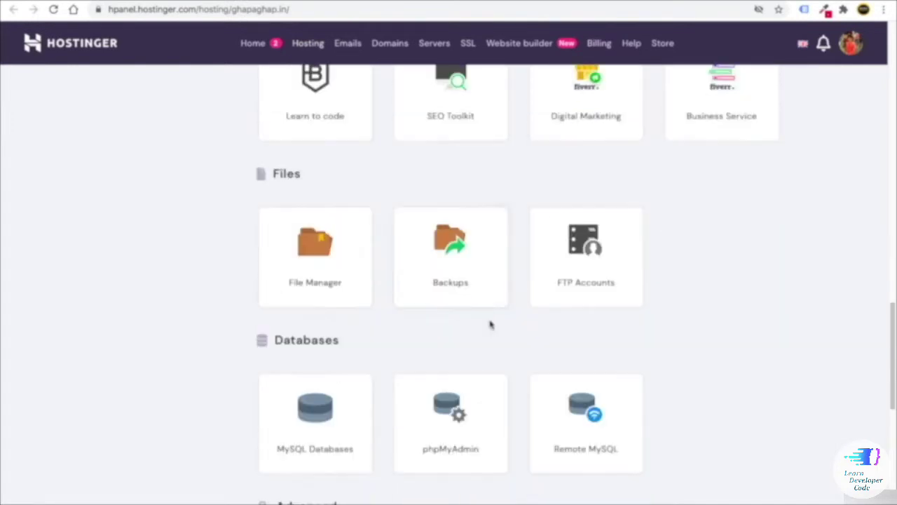
pyautogui.scroll(-3, 491, 245)
pyautogui.scroll(-5, 465, 210)
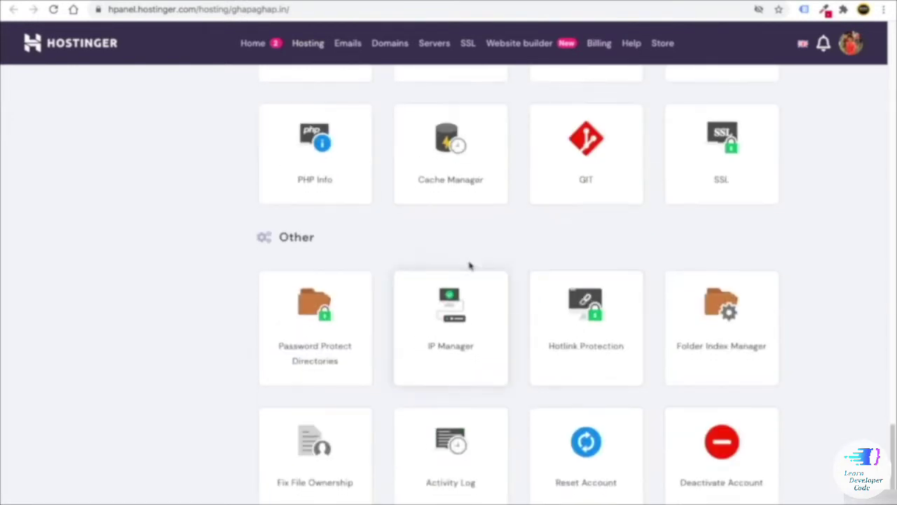
pyautogui.scroll(15, 532, 273)
pyautogui.scroll(5, 577, 265)
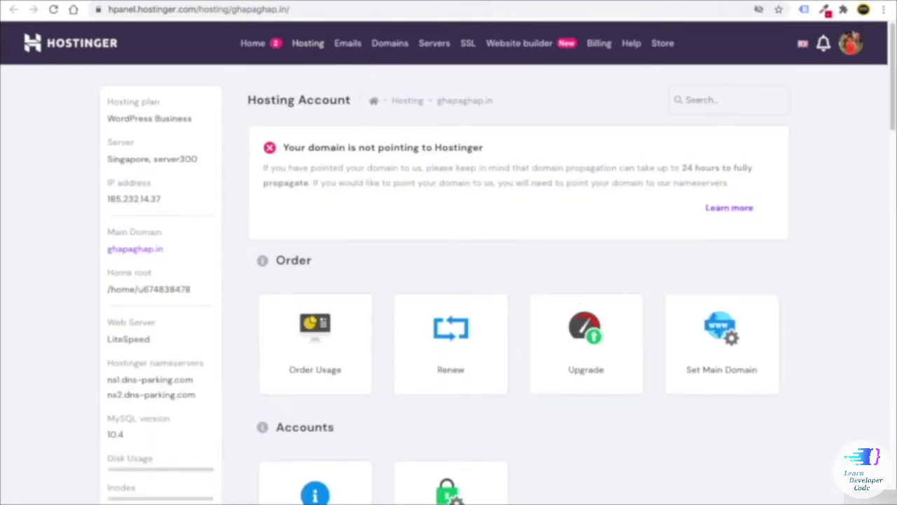
pyautogui.hotkey('ctrl', 't')
pyautogui.write('hpane')
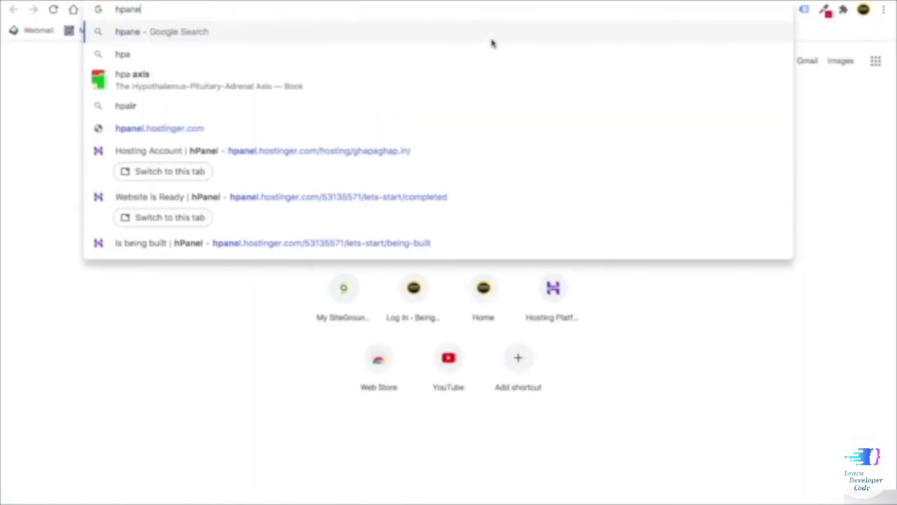
pyautogui.write('l.')
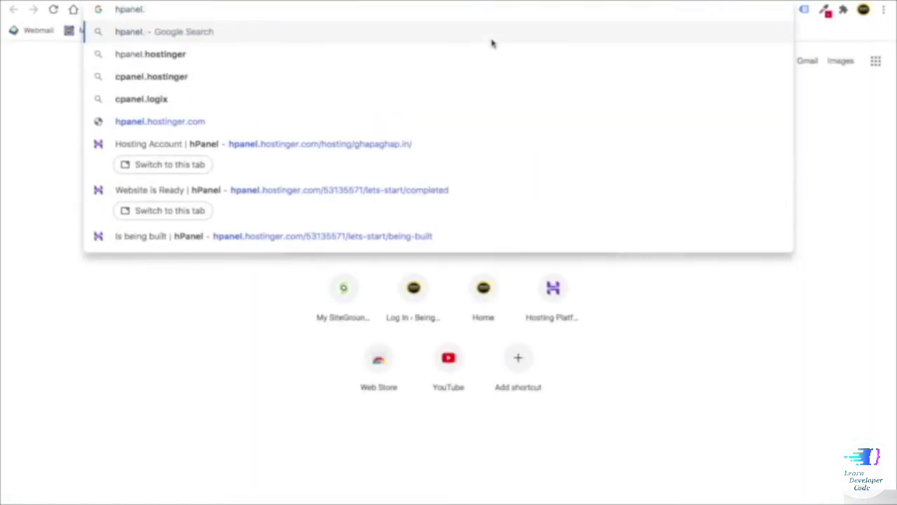
pyautogui.write('hostinger')
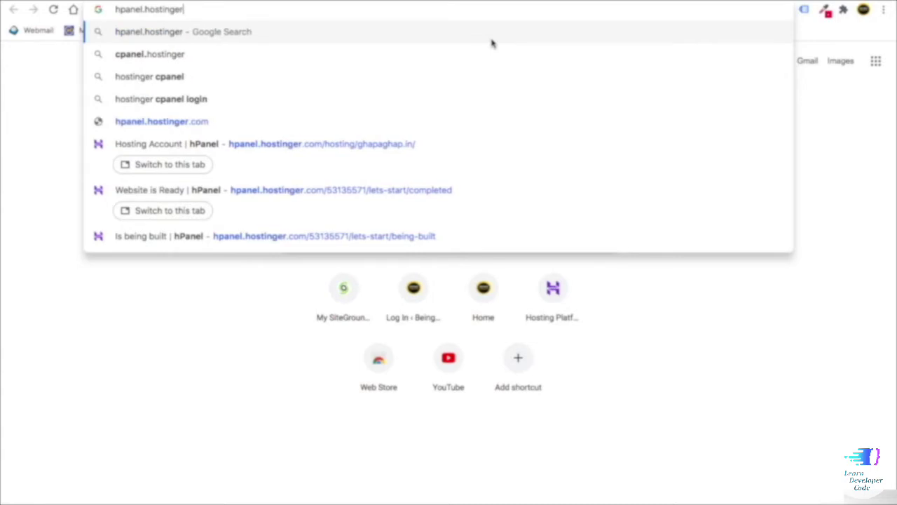
pyautogui.write('.com')
# - Load hpanel.hostinger.com and resend the account verification email
pyautogui.press('Return')
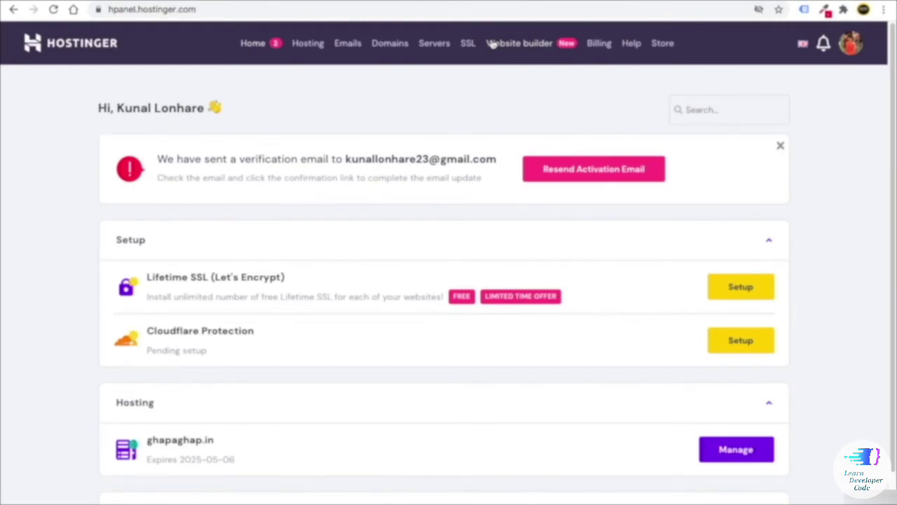
pyautogui.click(580, 178)
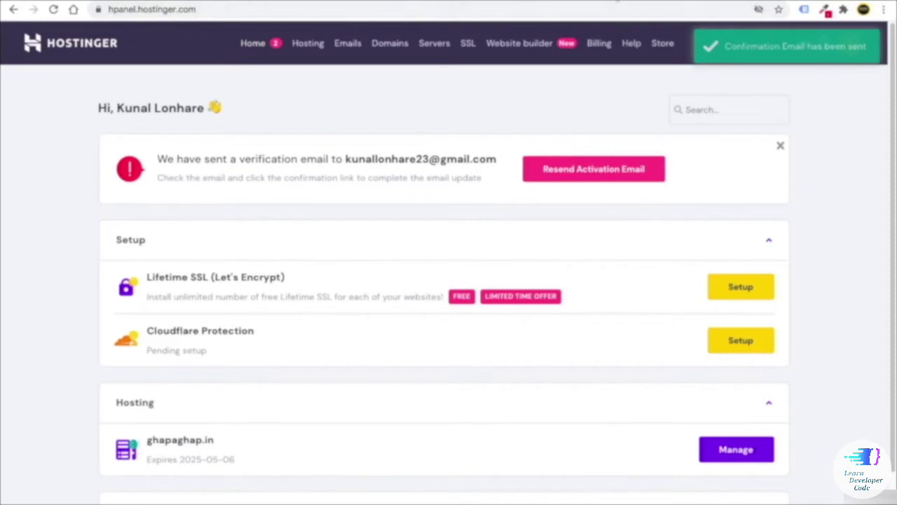
# - In a new tab, open Hostinger's 'Confirm New Email Address' message in Gmail and verify the email
pyautogui.hotkey('ctrl', 't')
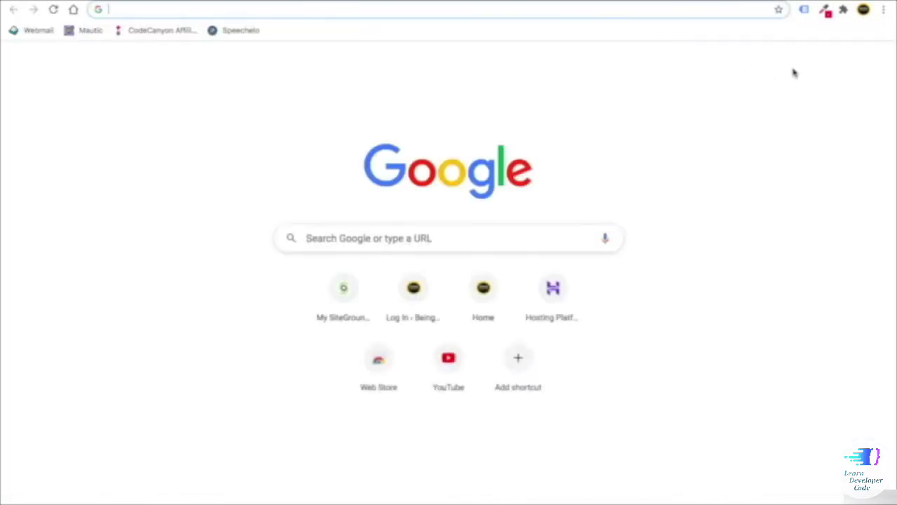
pyautogui.click(800, 63)
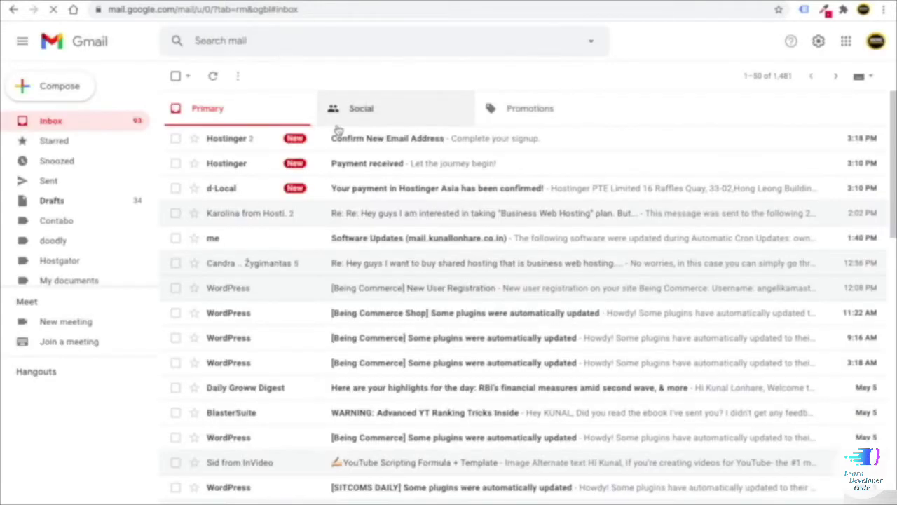
pyautogui.click(351, 146)
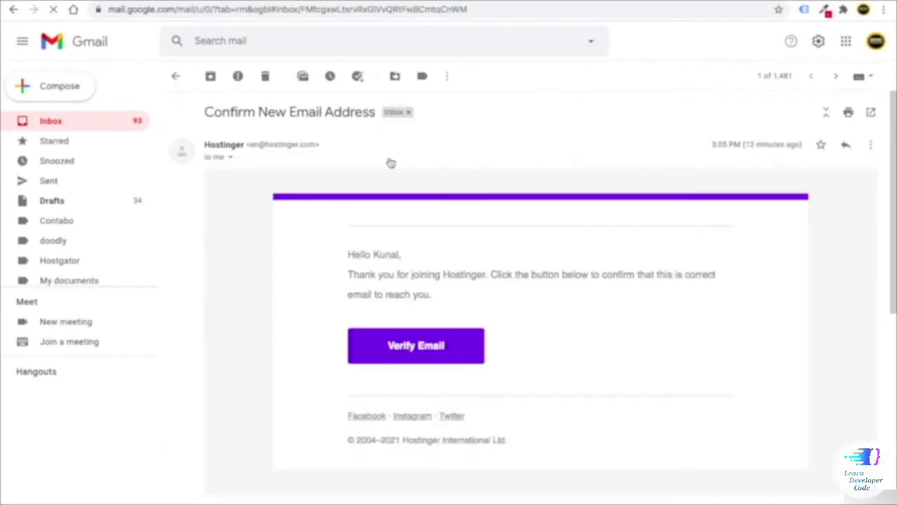
pyautogui.click(429, 362)
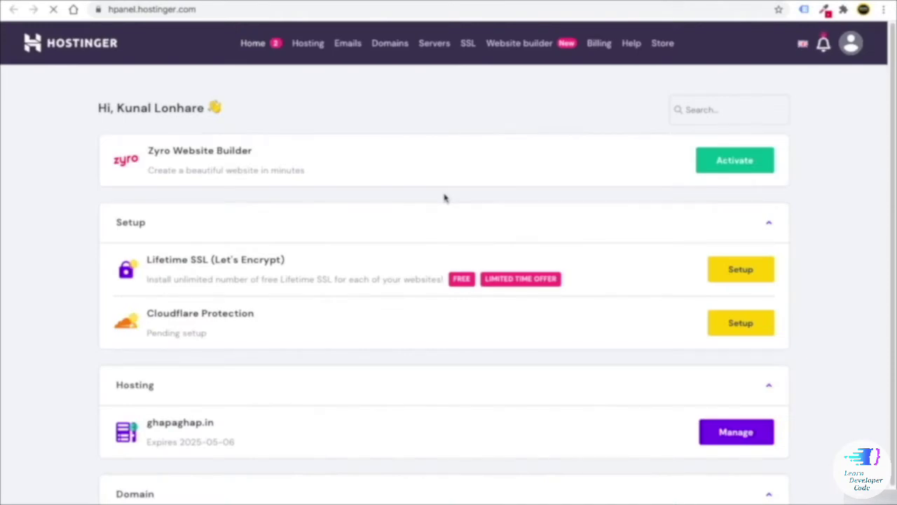
# - Scroll the hPanel dashboard to confirm the verification notice is gone
pyautogui.scroll(-1, 443, 201)
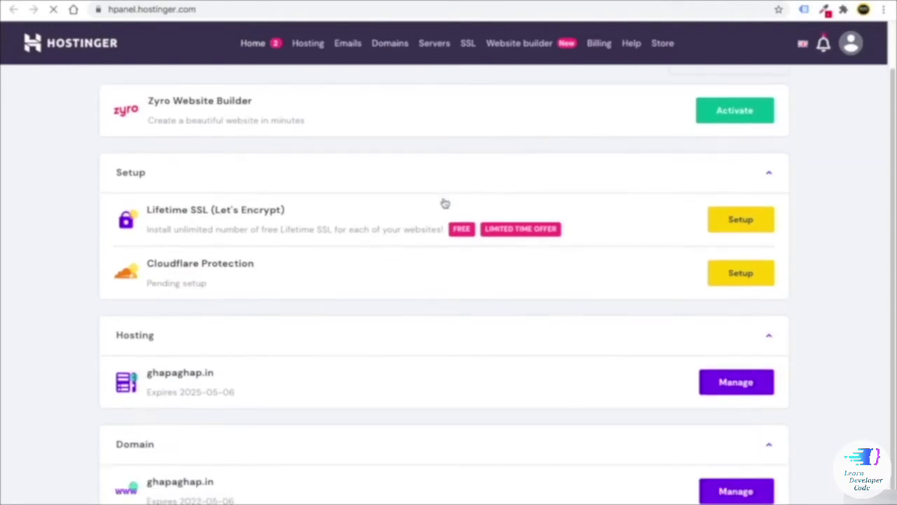
pyautogui.scroll(1, 469, 257)
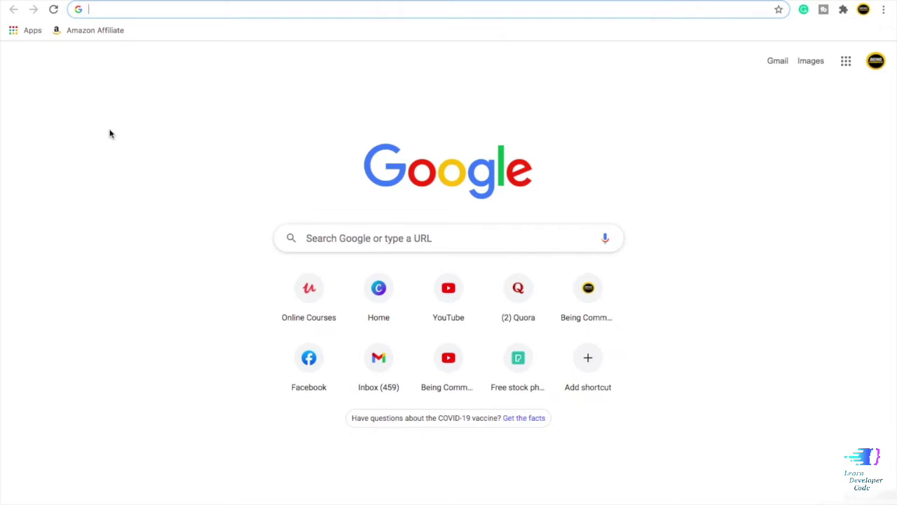
# - Briefly load beingcommerce.in, then search Google for godaddy and open the godaddy.com result
pyautogui.write('beingcommerce.in')
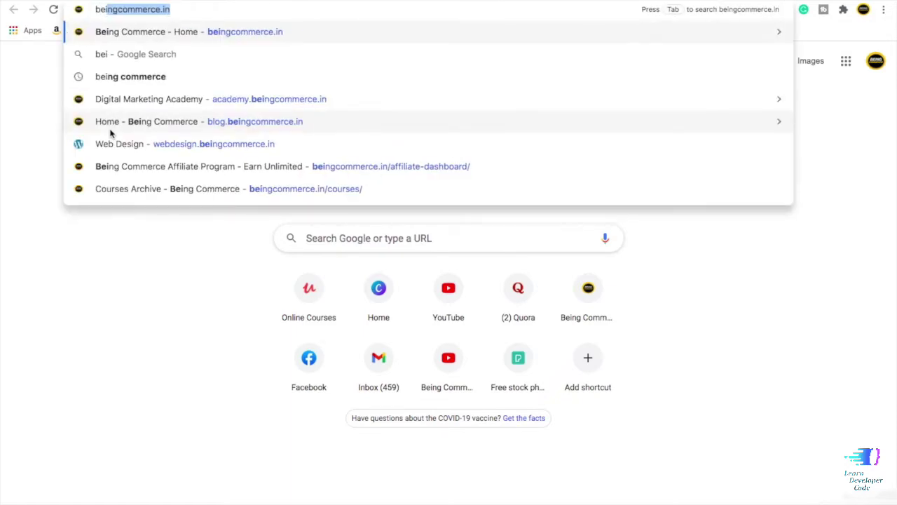
pyautogui.press('Return')
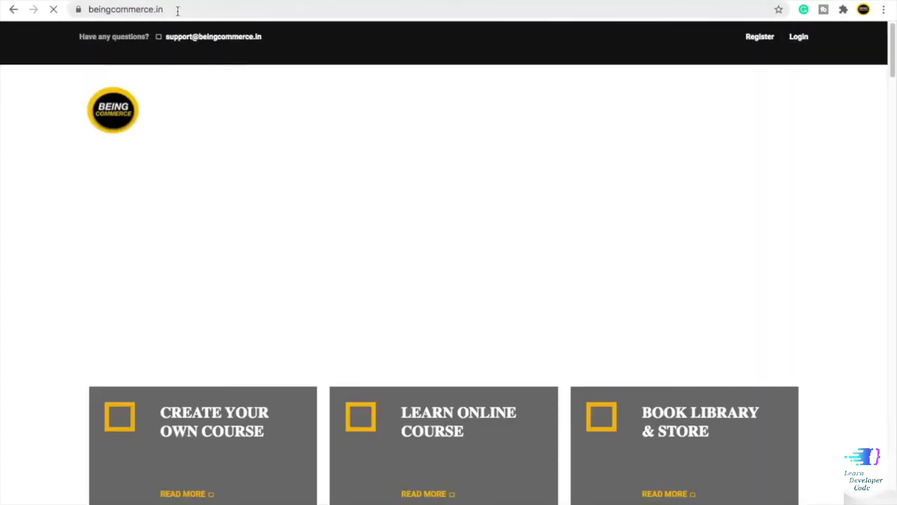
pyautogui.hotkey('ctrl', 't')
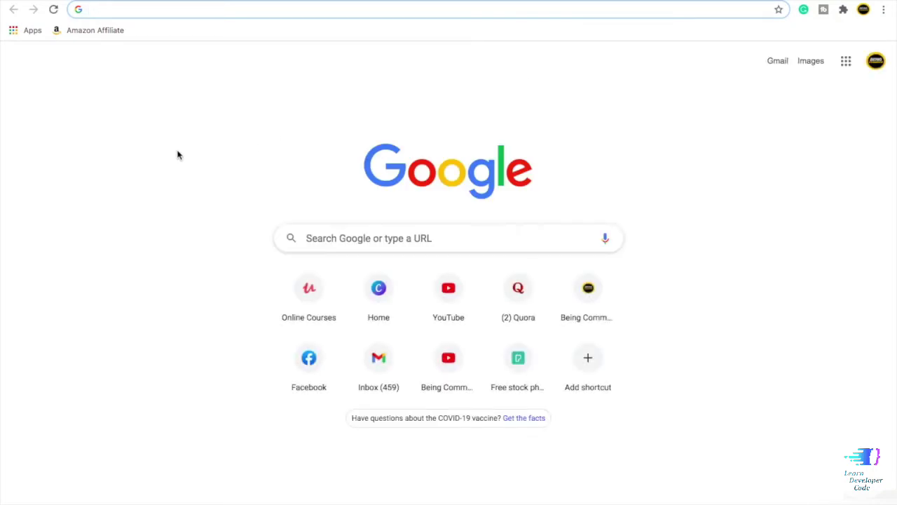
pyautogui.write('go')
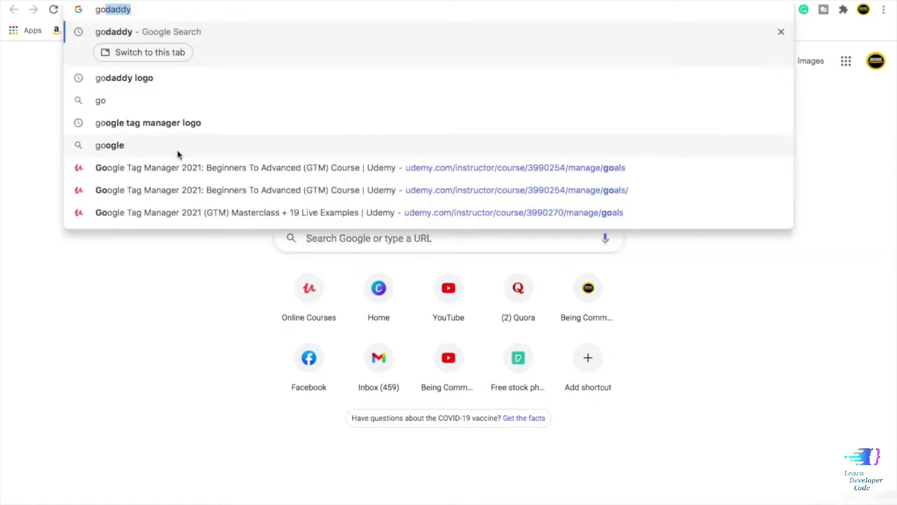
pyautogui.write('daddy')
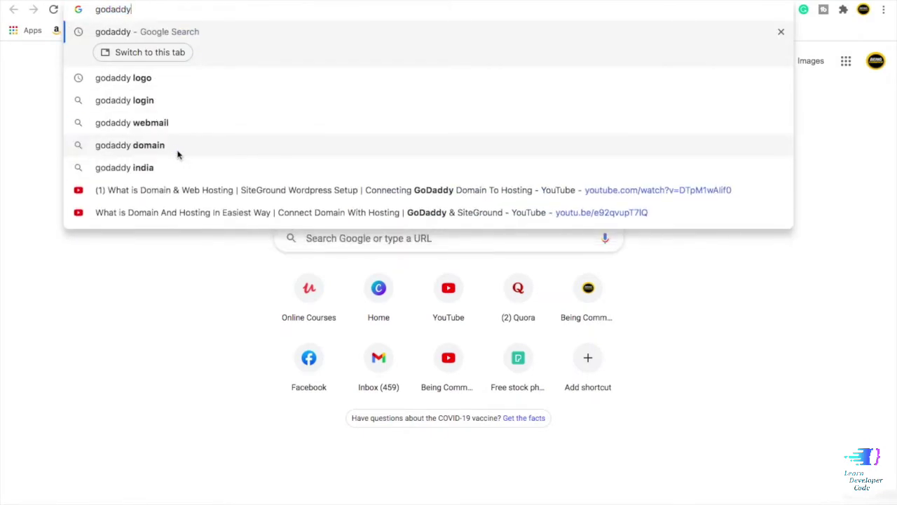
pyautogui.moveTo(131, 10); pyautogui.dragTo(92, 9)
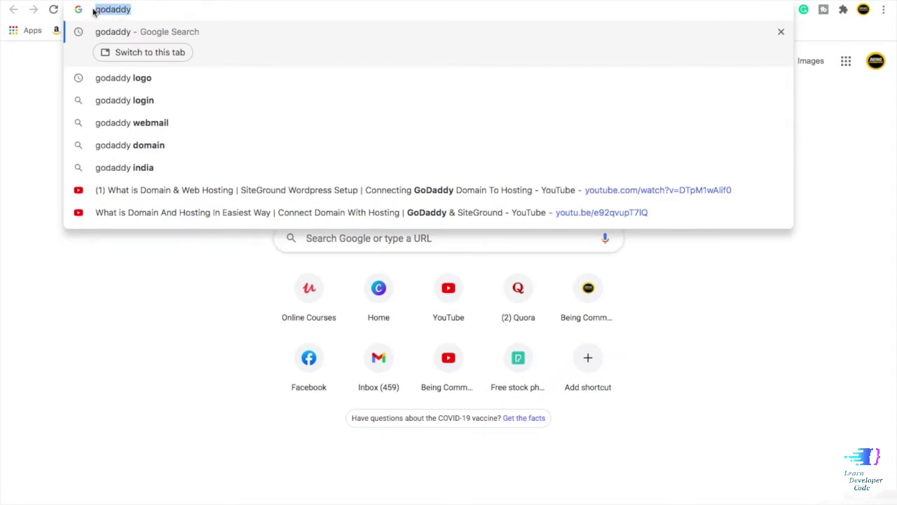
pyautogui.press('Return')
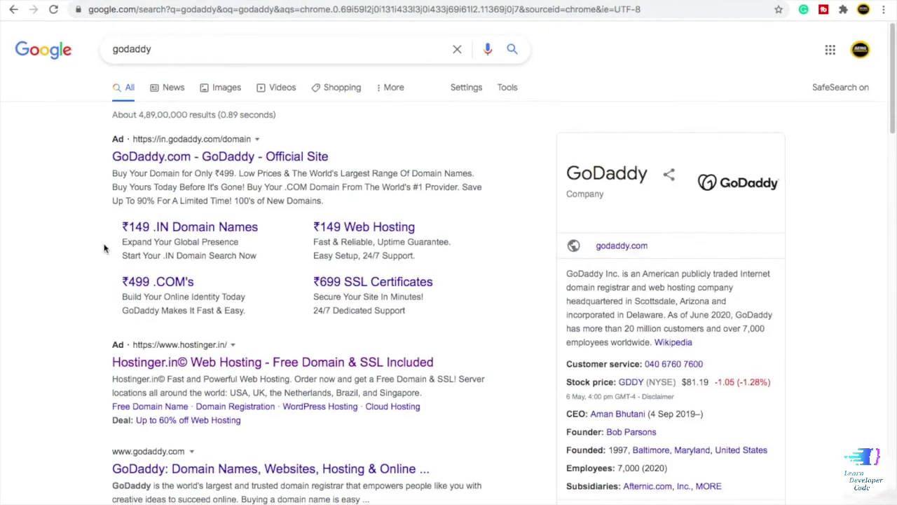
pyautogui.scroll(-4, 104, 248)
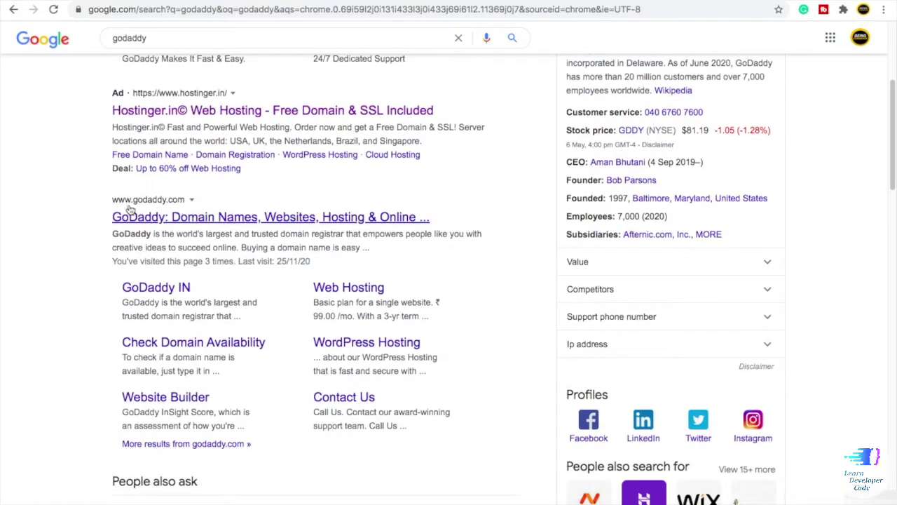
pyautogui.click(155, 219)
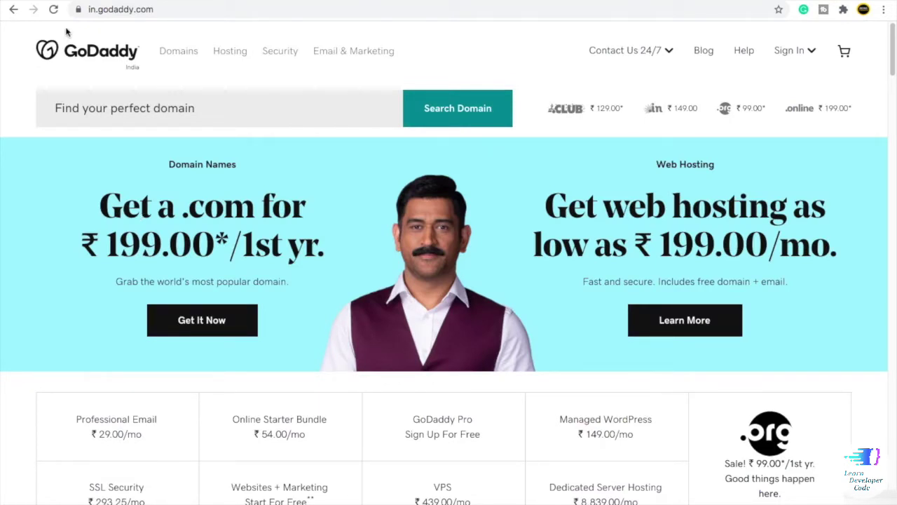
# - Enter tapatap in the GoDaddy homepage's 'Find your perfect domain' search field
pyautogui.moveTo(180, 10); pyautogui.dragTo(83, 8)
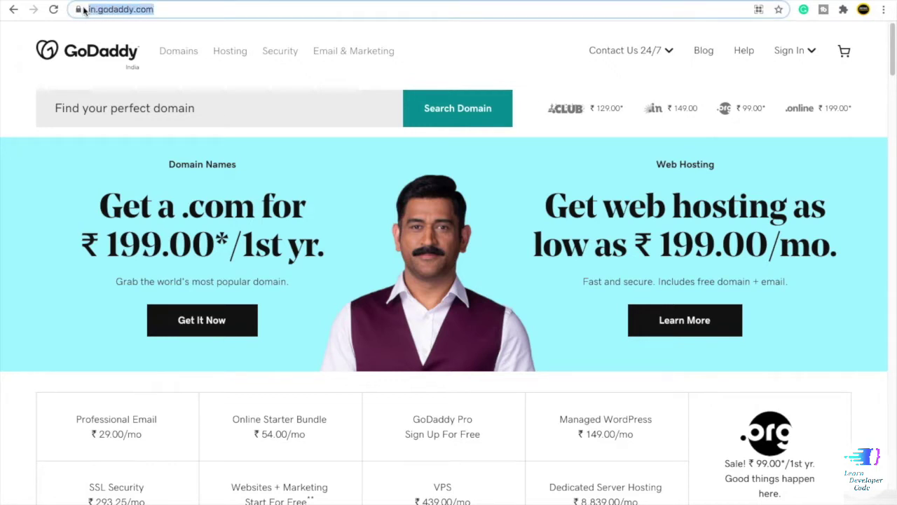
pyautogui.click(10, 111)
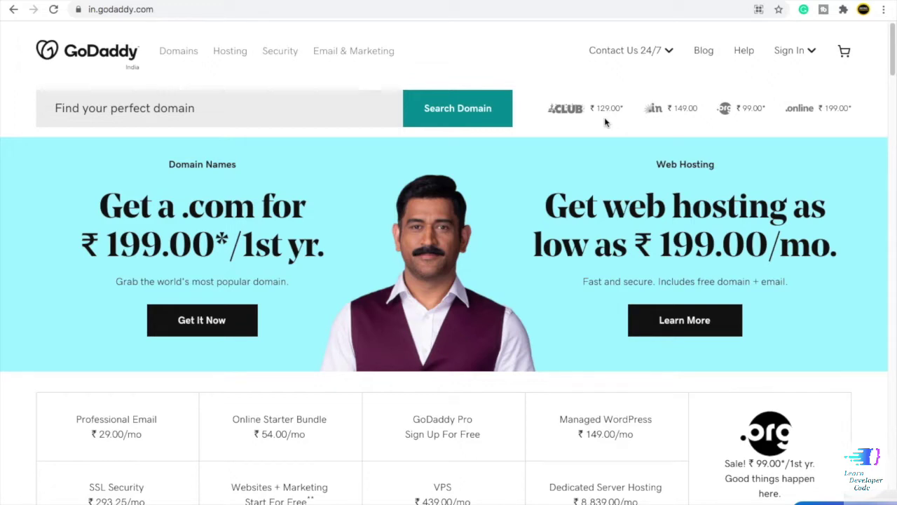
pyautogui.click(126, 110)
pyautogui.press('Return')
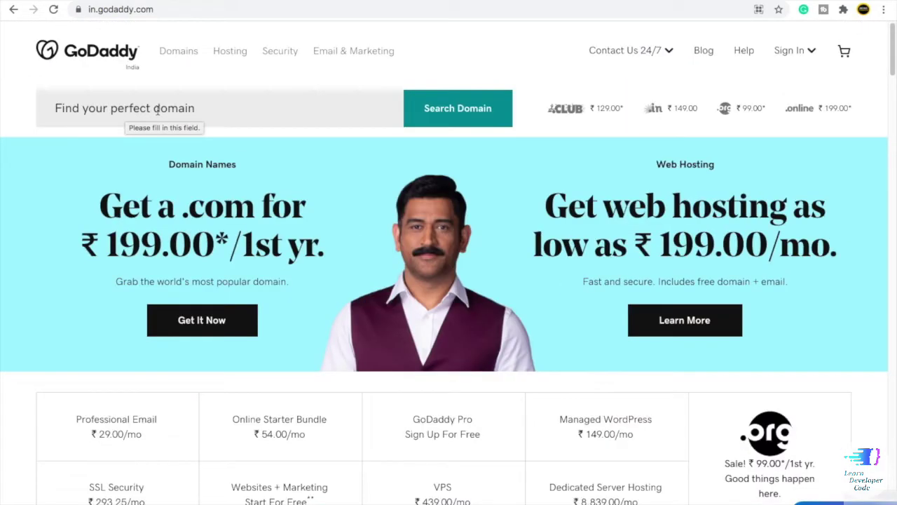
pyautogui.click(157, 109)
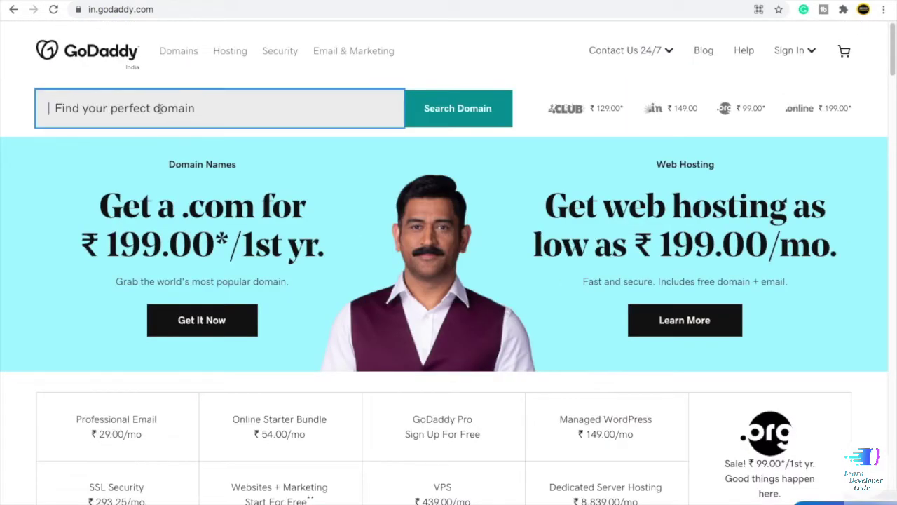
pyautogui.write('ta')
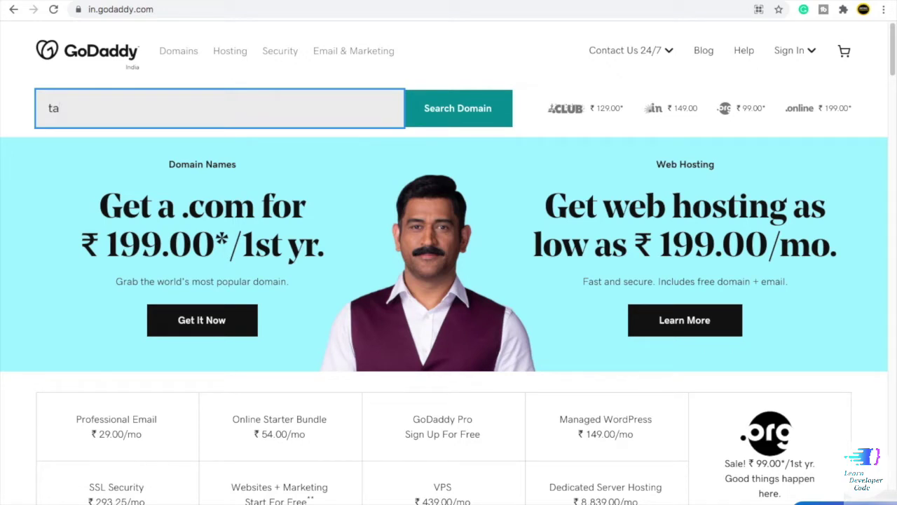
pyautogui.write('patap')
# - Search GoDaddy for tapatap and review the results showing tapatap.com taken
pyautogui.click(449, 112)
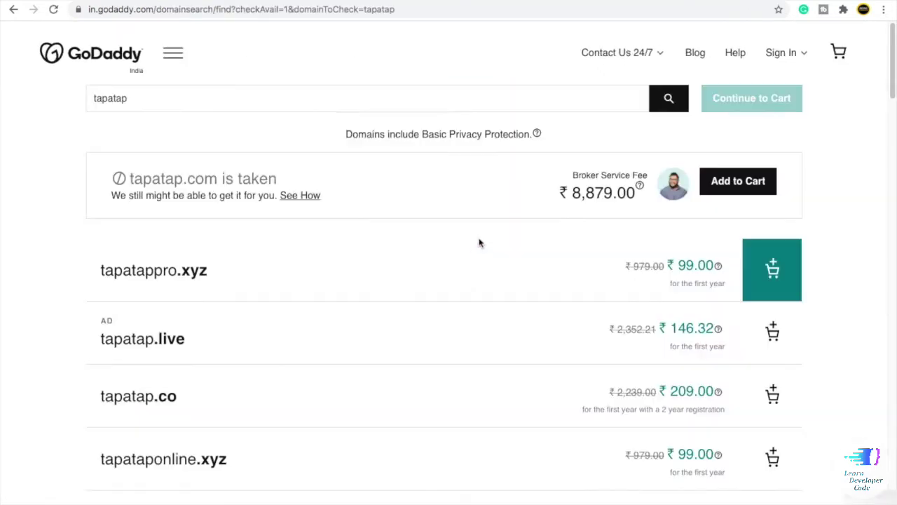
pyautogui.scroll(-1, 471, 249)
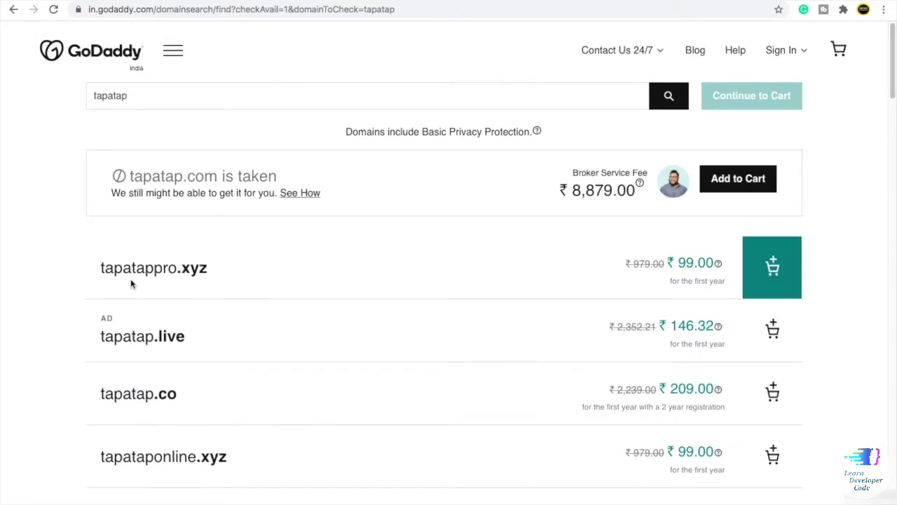
pyautogui.scroll(-3, 210, 246)
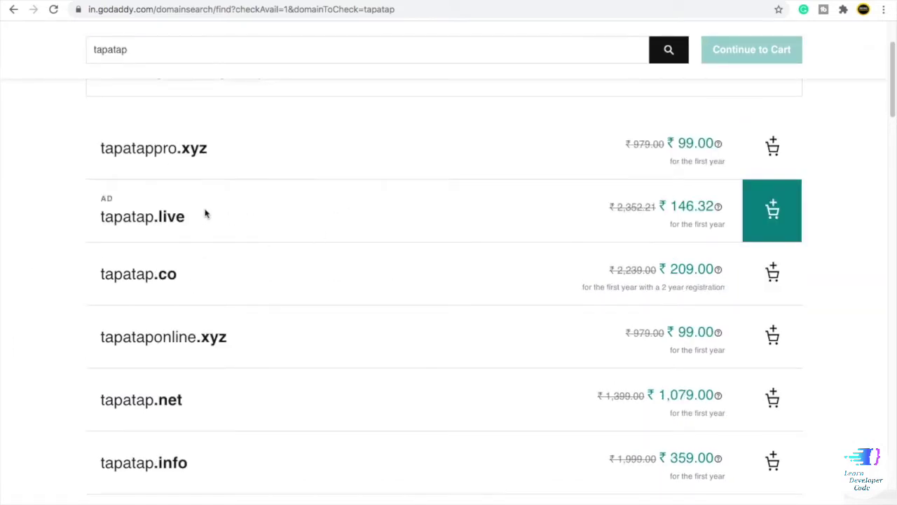
pyautogui.scroll(-2, 160, 203)
pyautogui.scroll(5, 229, 211)
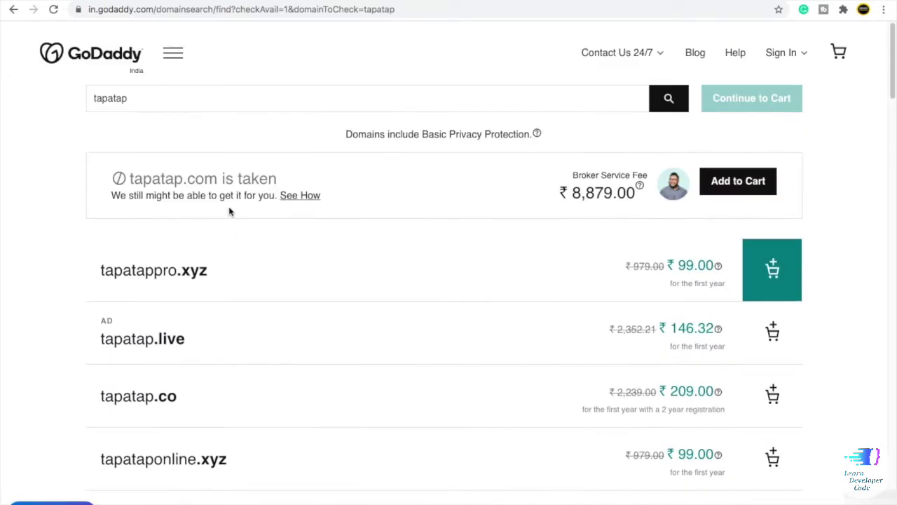
# - Change the search term to tapatap.in and check its availability
pyautogui.doubleClick(105, 98)
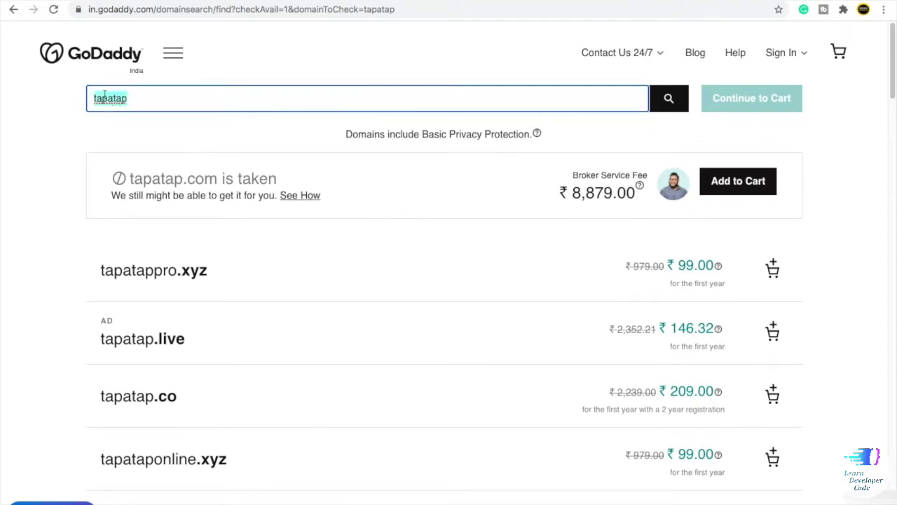
pyautogui.click(82, 151)
pyautogui.scroll(-1, 105, 211)
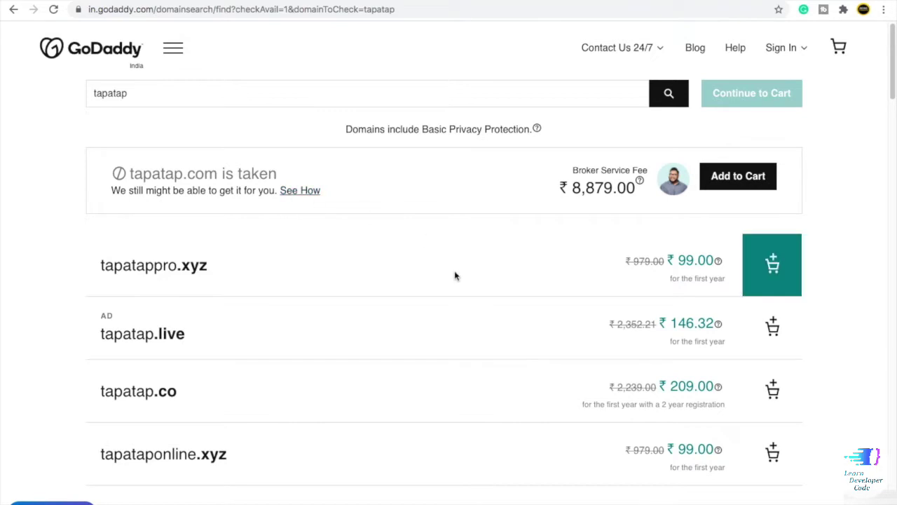
pyautogui.scroll(-2, 377, 281)
pyautogui.scroll(2, 377, 280)
pyautogui.click(161, 97)
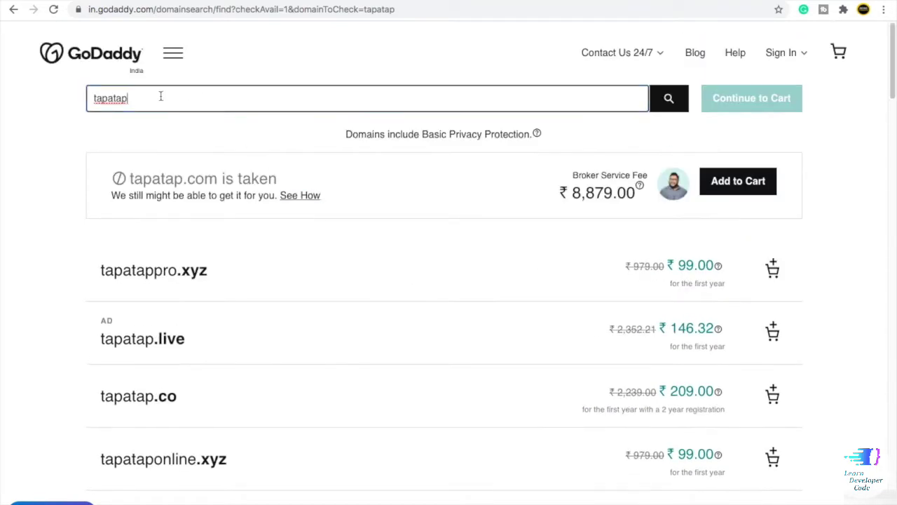
pyautogui.write('i')
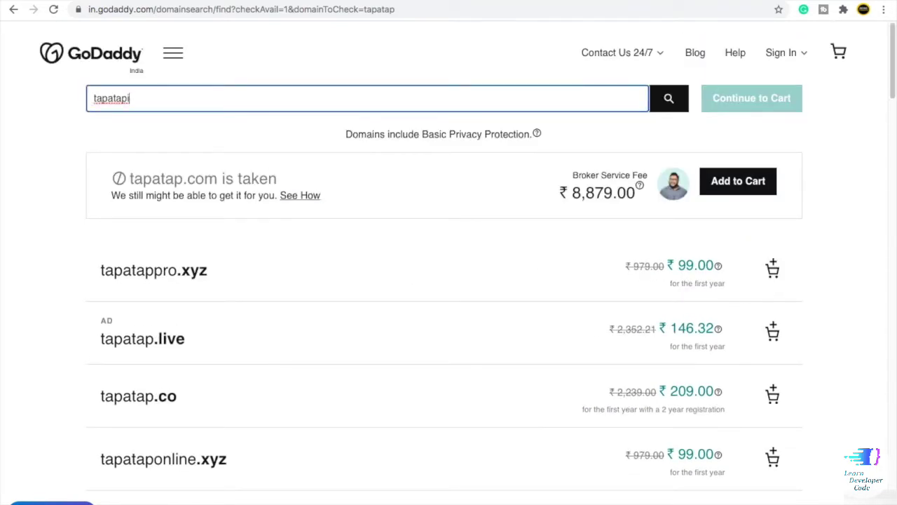
pyautogui.press('BackSpace')
pyautogui.write('.in')
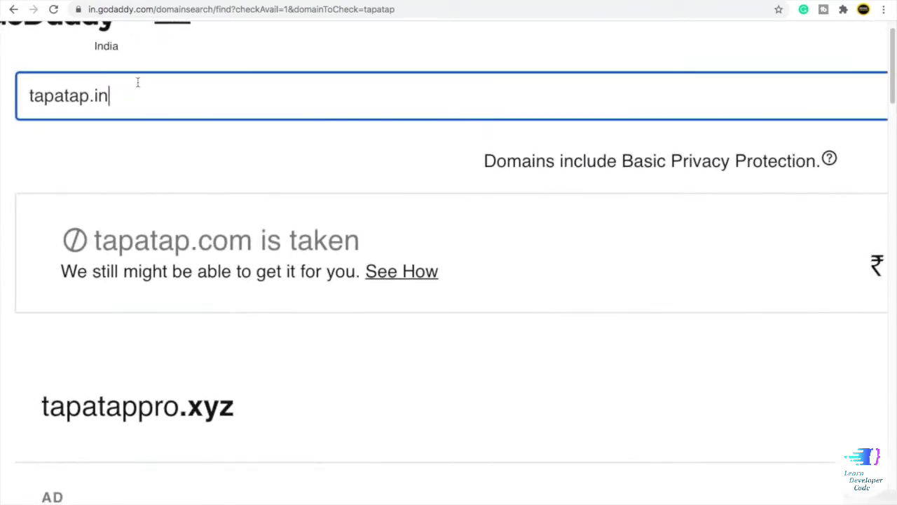
pyautogui.click(669, 100)
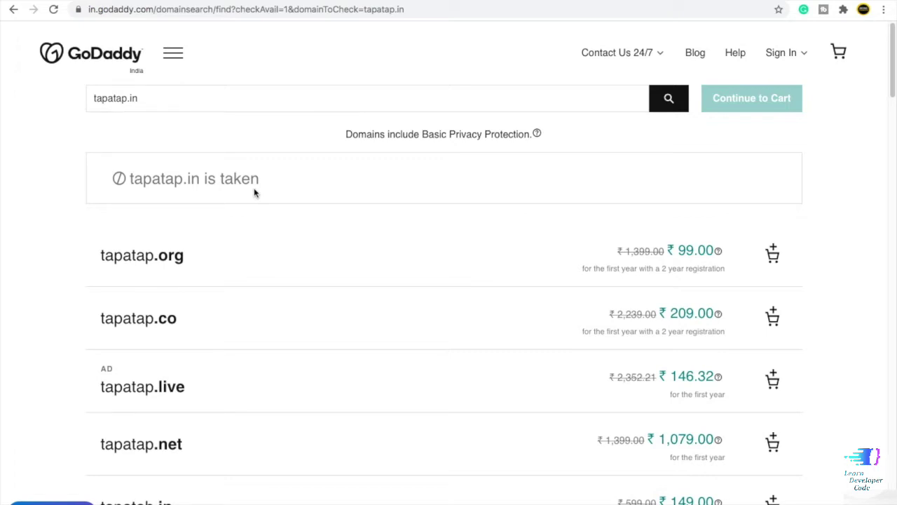
# - Replace the .in extension with .xyz, making the search term tapatap.xyz
pyautogui.click(157, 105)
pyautogui.press('BackSpace')
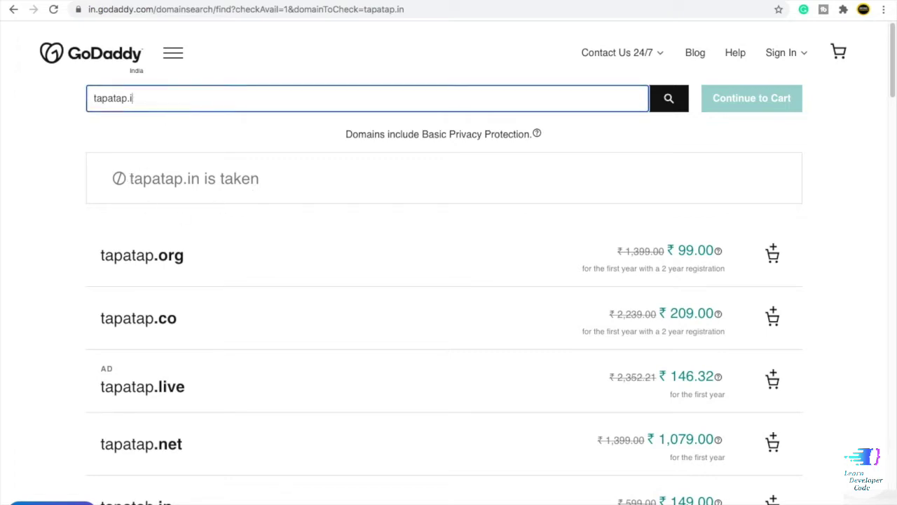
pyautogui.press('BackSpace')
pyautogui.write('xyz')
# - Search tapatap.xyz, review alternatives like tapatap.site at ₹199.00, then overwrite the search with ufomeet.com
pyautogui.click(668, 101)
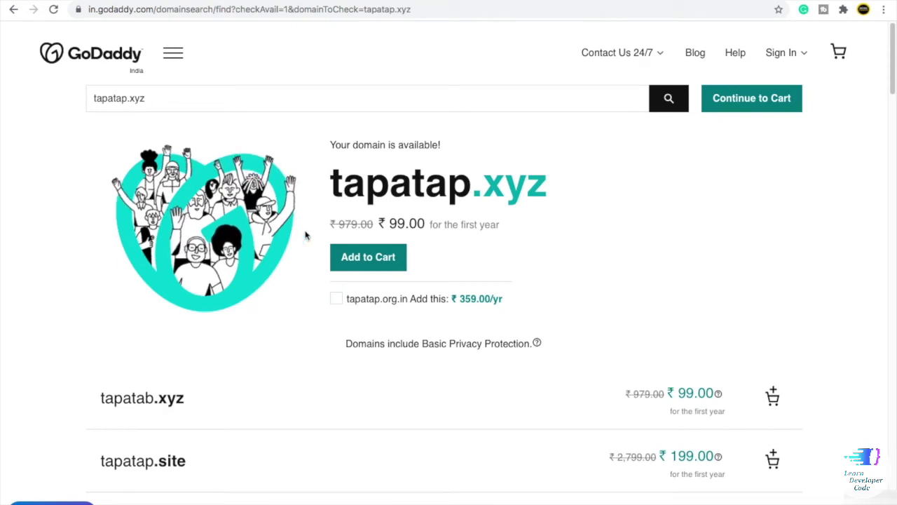
pyautogui.scroll(-3, 312, 293)
pyautogui.scroll(-5, 312, 293)
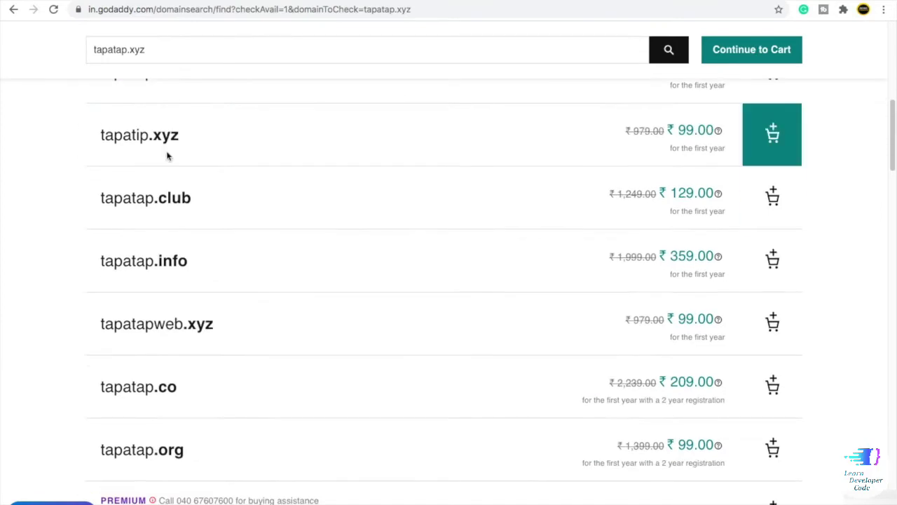
pyautogui.scroll(-1, 522, 204)
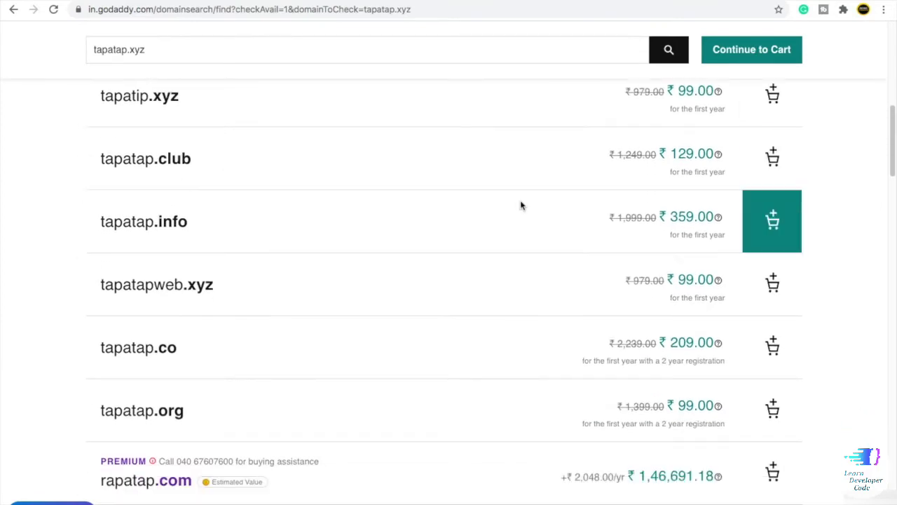
pyautogui.scroll(1, 330, 301)
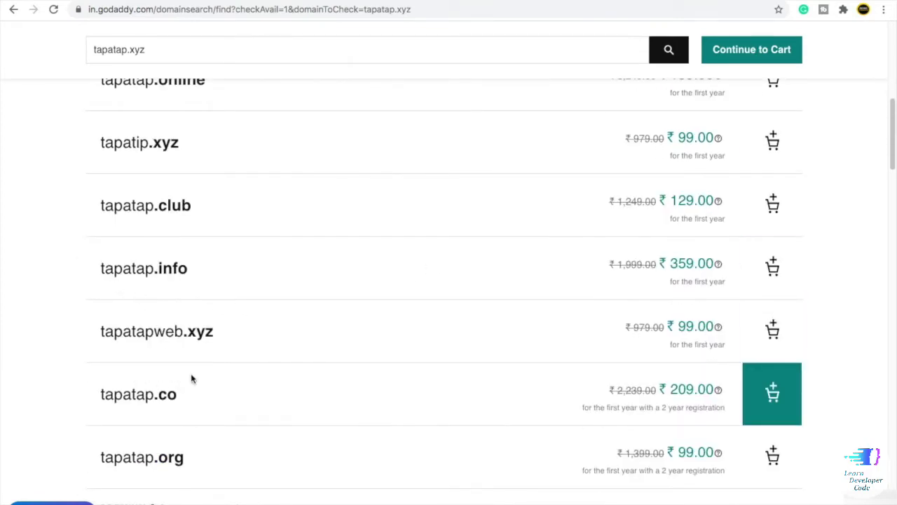
pyautogui.scroll(5, 217, 358)
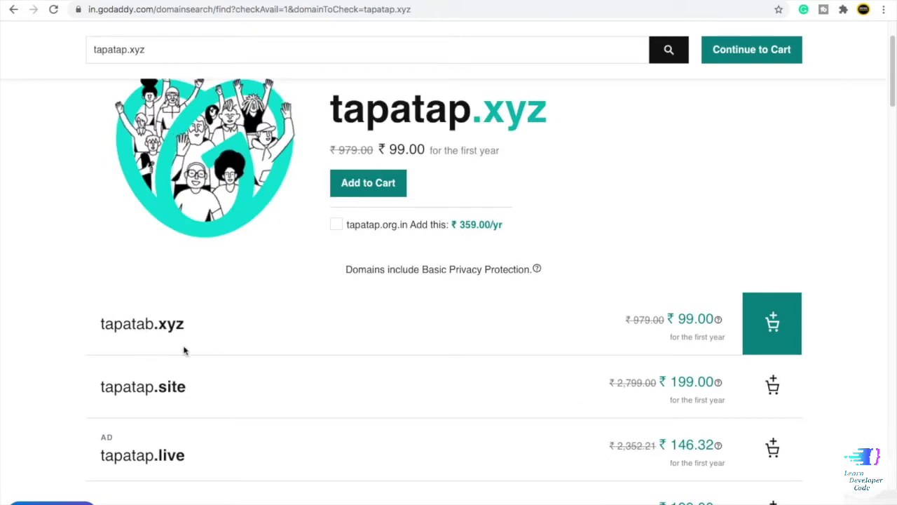
pyautogui.scroll(-2, 185, 351)
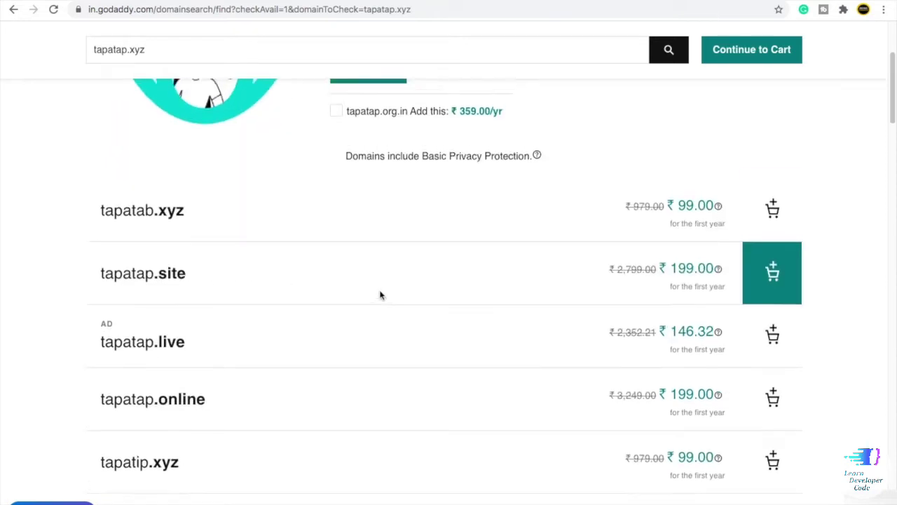
pyautogui.scroll(3, 377, 294)
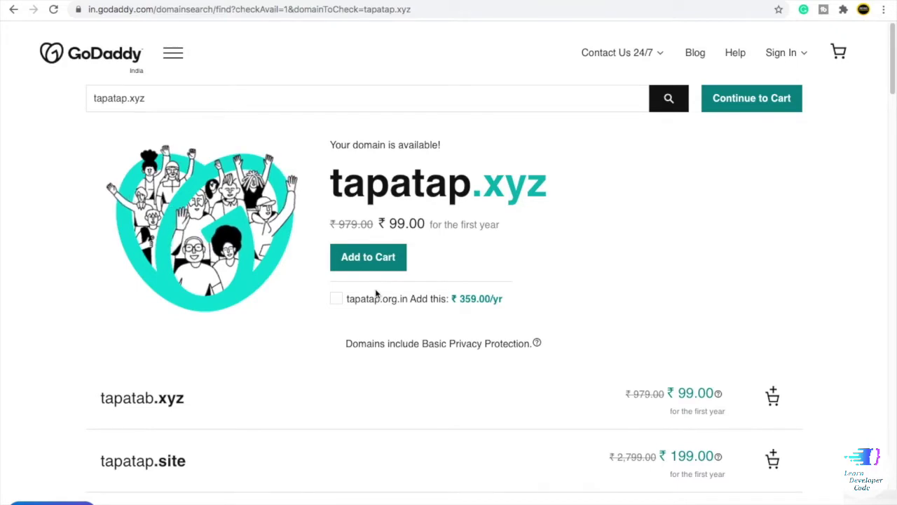
pyautogui.doubleClick(120, 98)
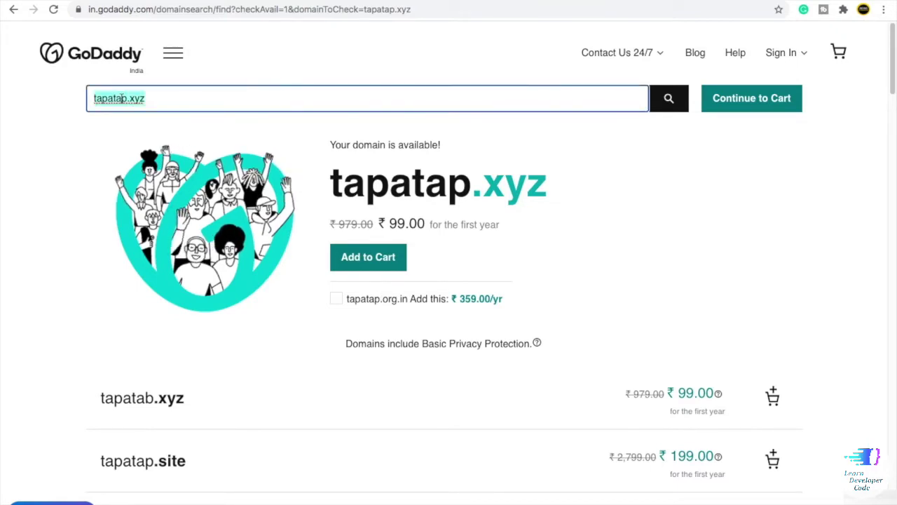
pyautogui.write('ufomeet.')
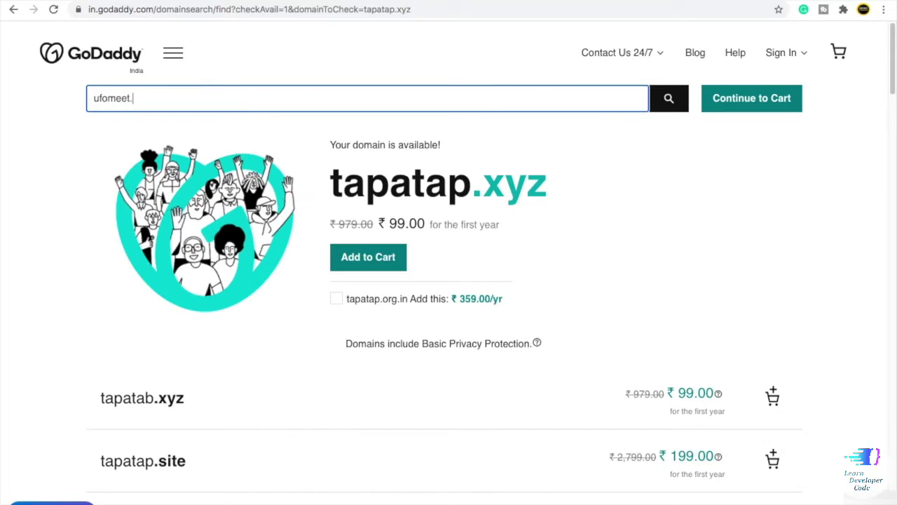
pyautogui.write('com')
# - Search ufomeet.com and review its ₹25,73,529.41 premium price
pyautogui.click(670, 99)
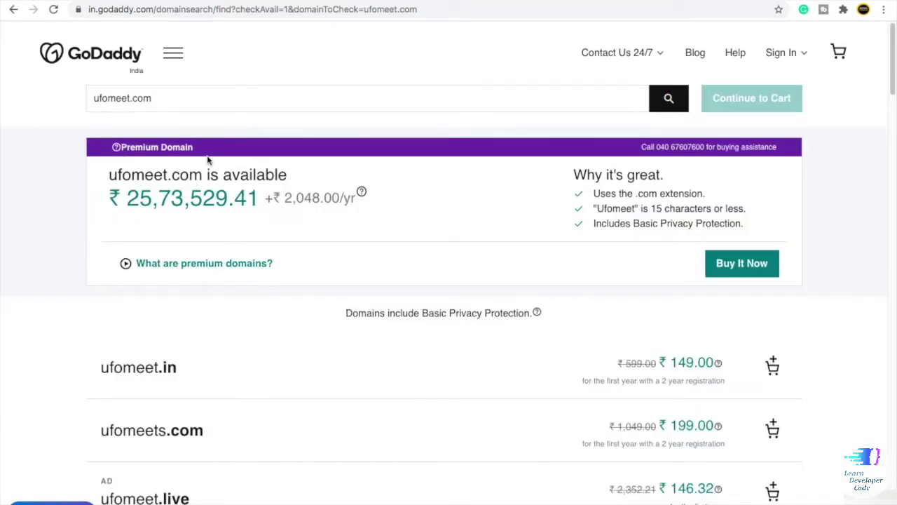
pyautogui.moveTo(131, 201); pyautogui.dragTo(257, 197)
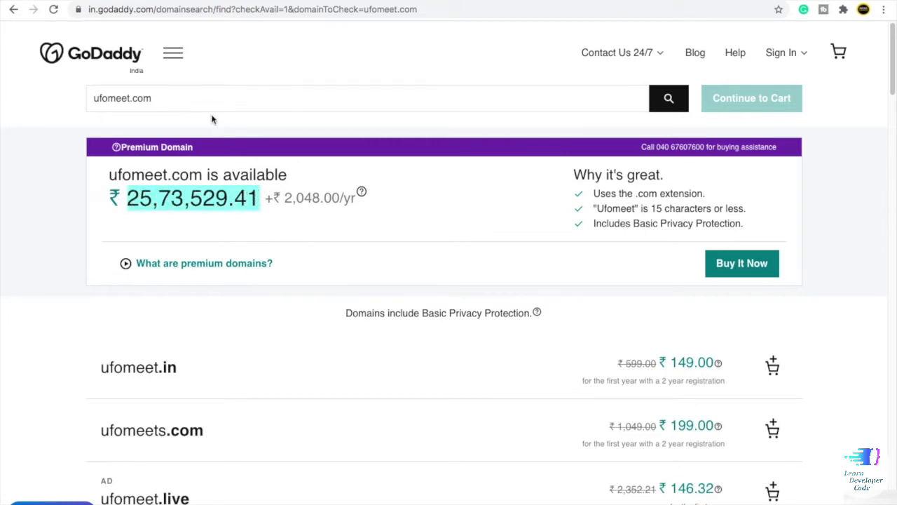
pyautogui.moveTo(150, 98); pyautogui.dragTo(80, 122)
pyautogui.click(607, 222)
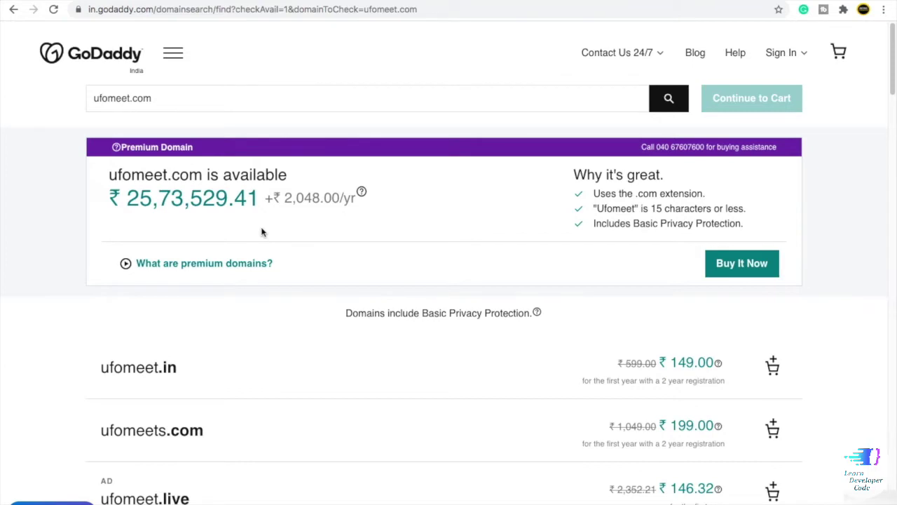
pyautogui.scroll(-4, 263, 232)
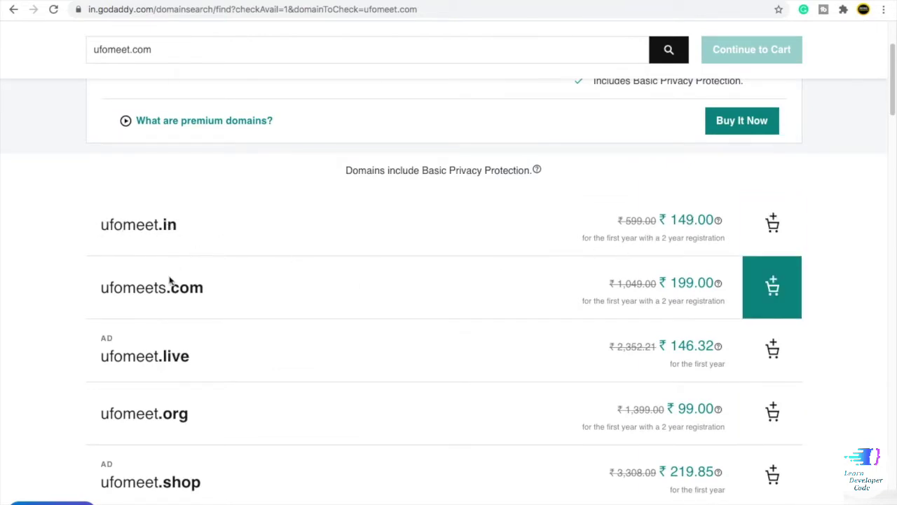
pyautogui.scroll(4, 178, 284)
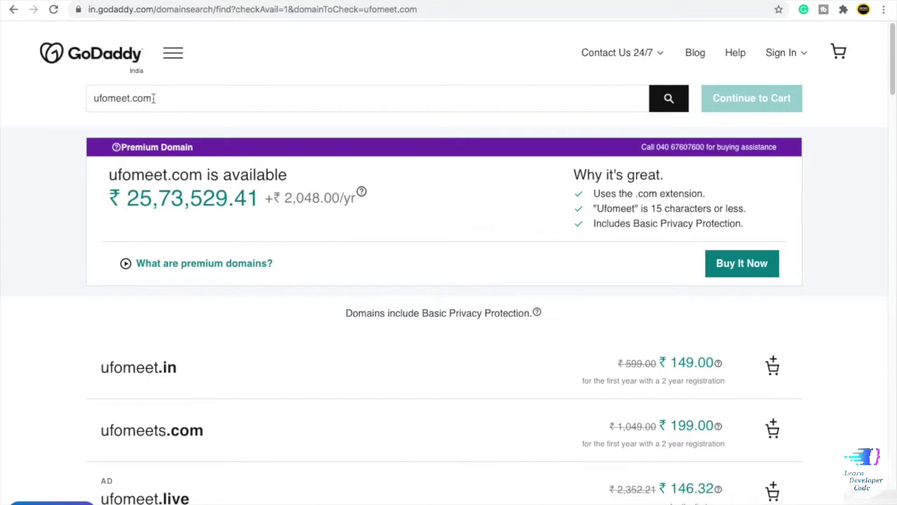
# - Change the search extension from .com to .xyz and search ufomeet.xyz, available at ₹99.00
pyautogui.click(154, 98)
pyautogui.click(166, 96)
pyautogui.moveTo(166, 96); pyautogui.dragTo(133, 97)
pyautogui.write('xya')
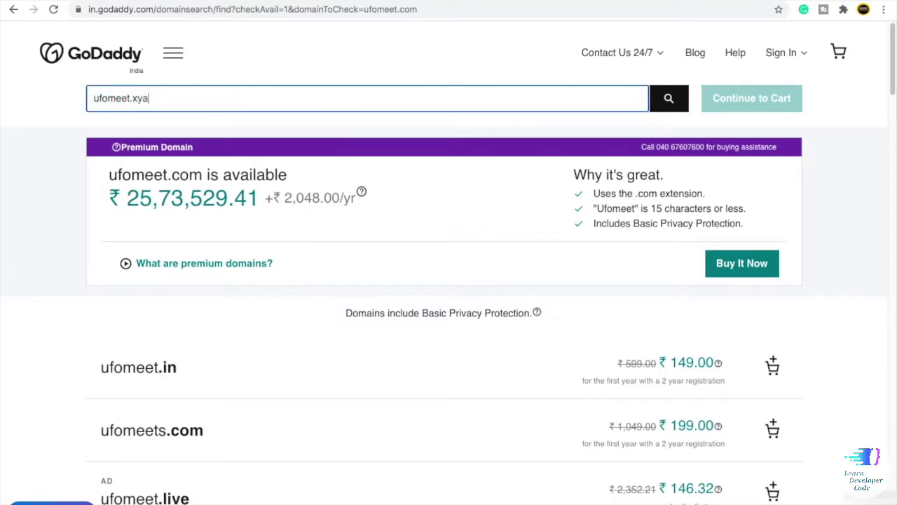
pyautogui.press('BackSpace')
pyautogui.write('z')
pyautogui.click(669, 99)
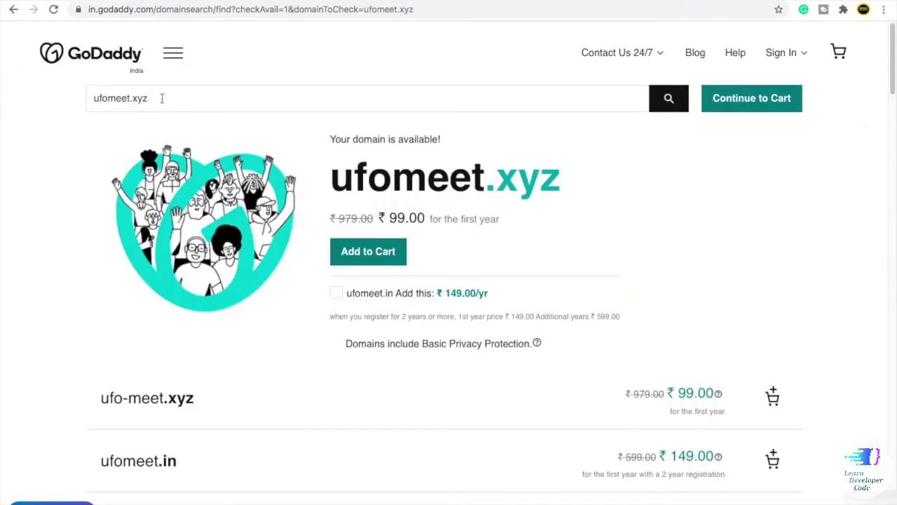
# - Replace the search with tapatap.xyz and browse alternatives like tapatap.live at ₹146.32
pyautogui.moveTo(162, 98); pyautogui.dragTo(87, 98)
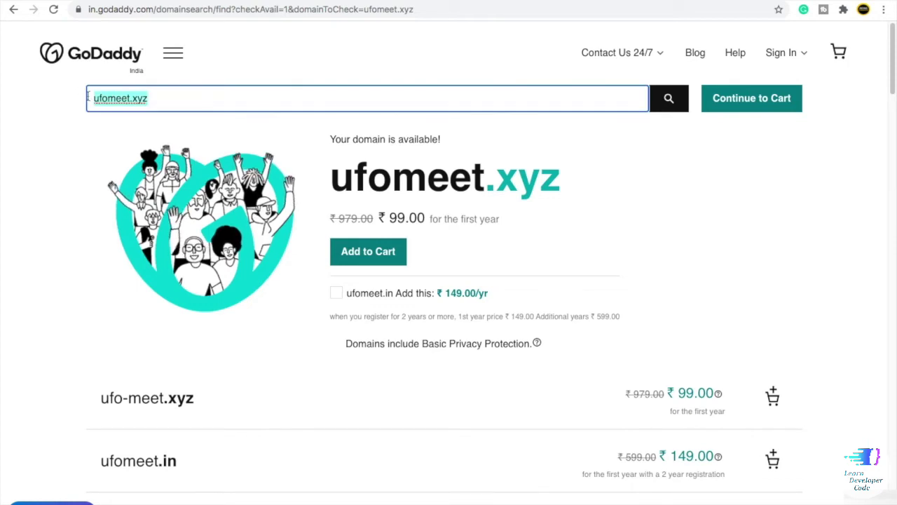
pyautogui.press('BackSpace')
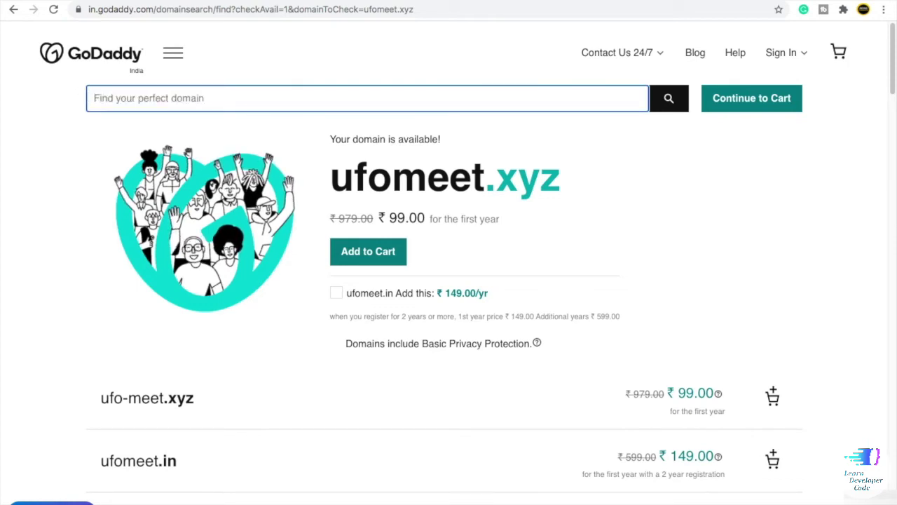
pyautogui.write('tapatap.xyz')
pyautogui.click(669, 99)
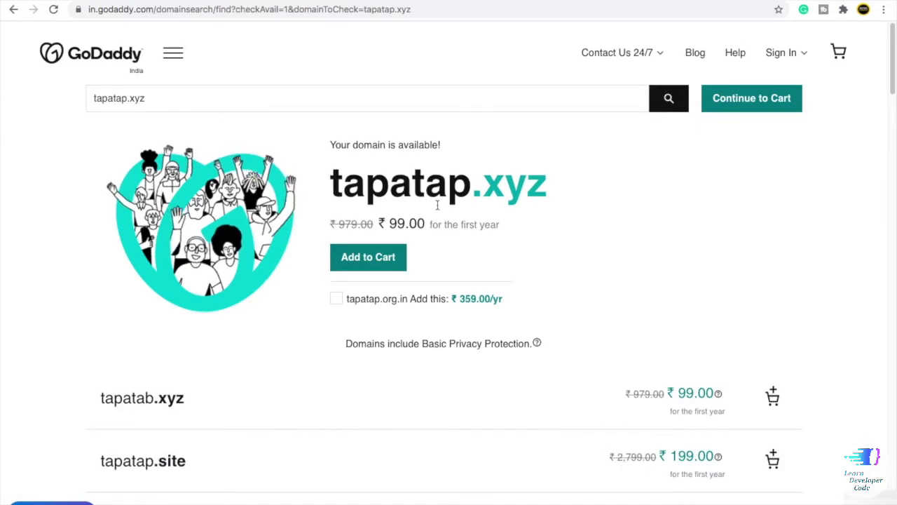
pyautogui.scroll(-3, 433, 296)
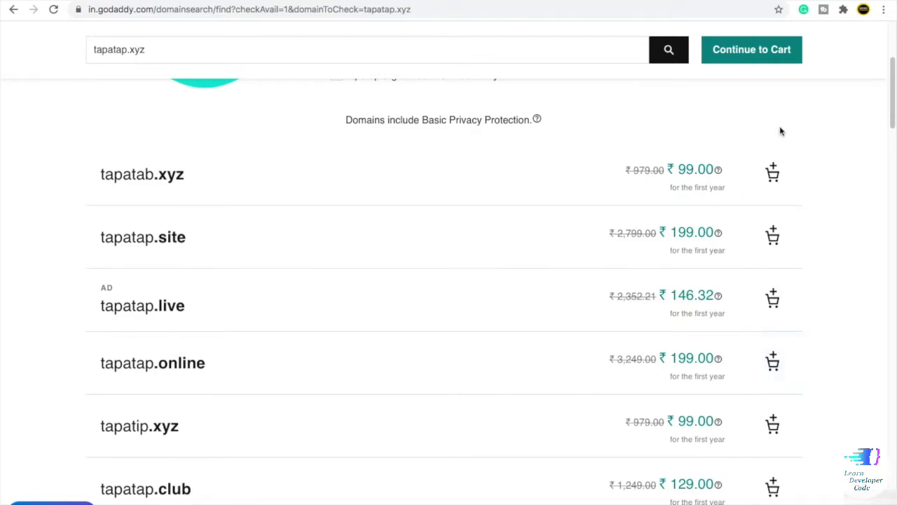
pyautogui.scroll(3, 354, 288)
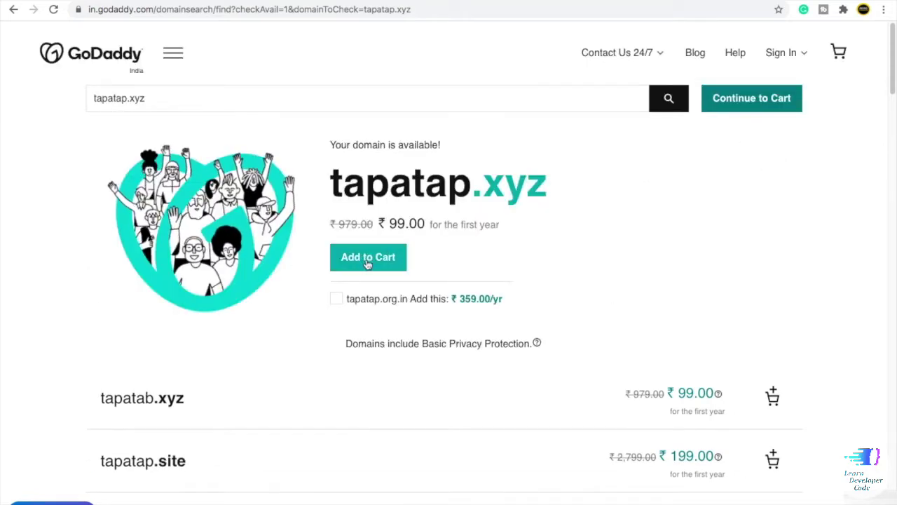
# - Add tapatap.xyz to the basket with a 1 Year term at ₹99.00 and continue to cart
pyautogui.click(370, 267)
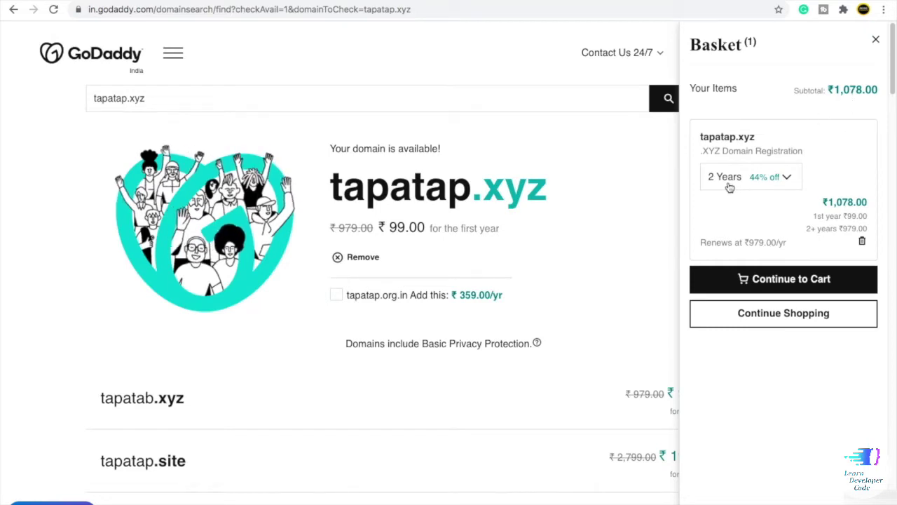
pyautogui.click(729, 187)
pyautogui.click(730, 203)
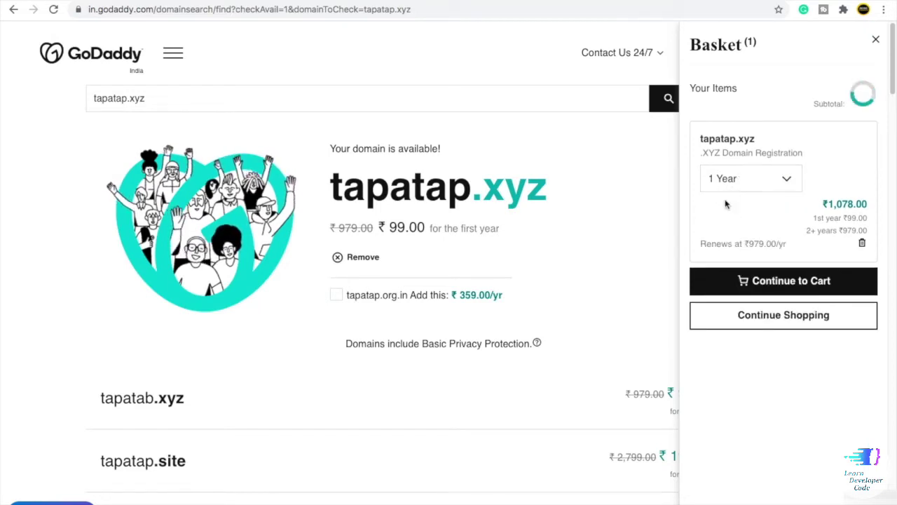
pyautogui.moveTo(869, 171); pyautogui.dragTo(841, 167)
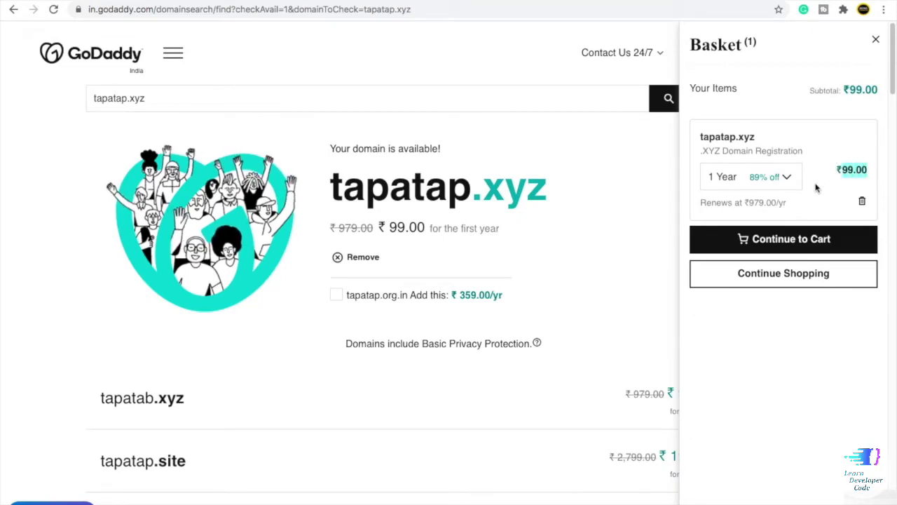
pyautogui.click(724, 181)
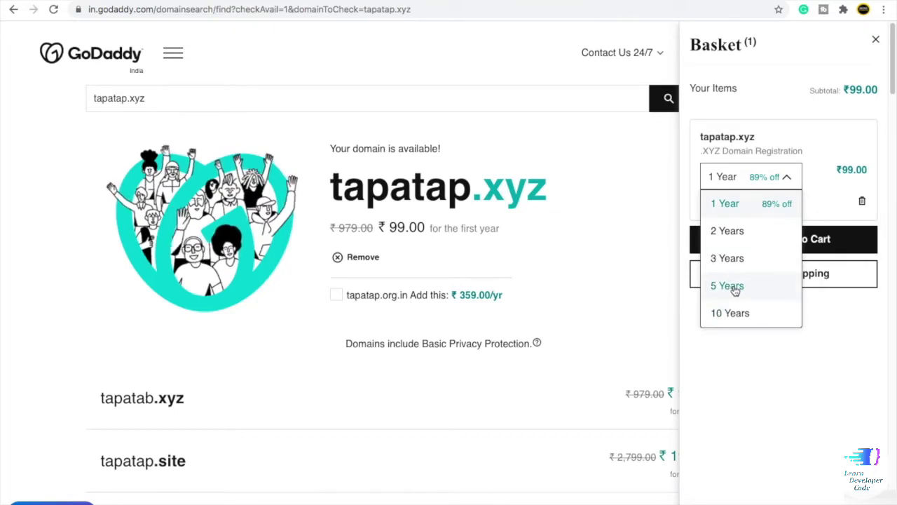
pyautogui.click(813, 194)
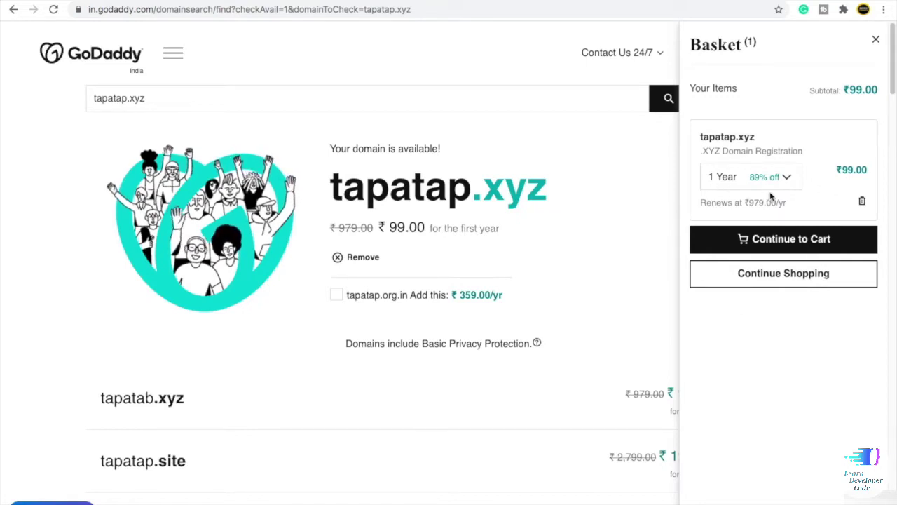
pyautogui.click(758, 244)
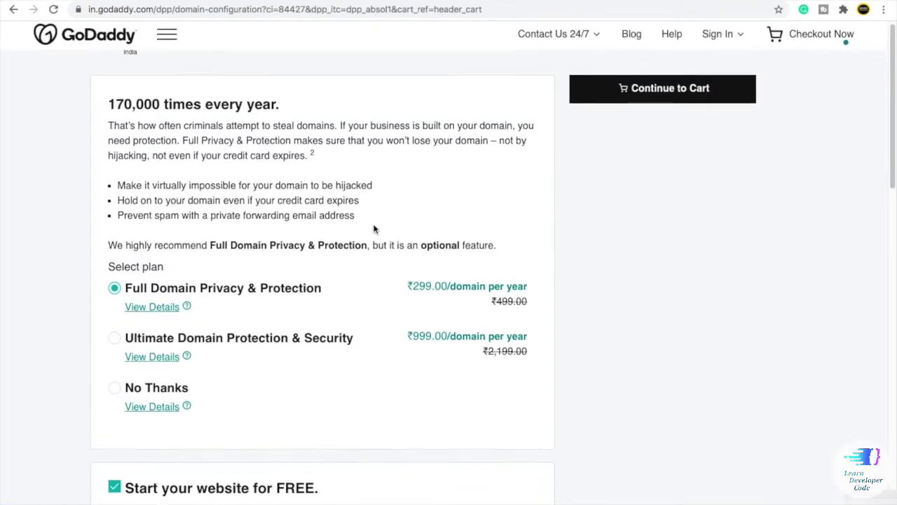
# - Choose No Thanks for privacy, untick Start your website for FREE, and set email to No Thanks
pyautogui.scroll(1, 376, 228)
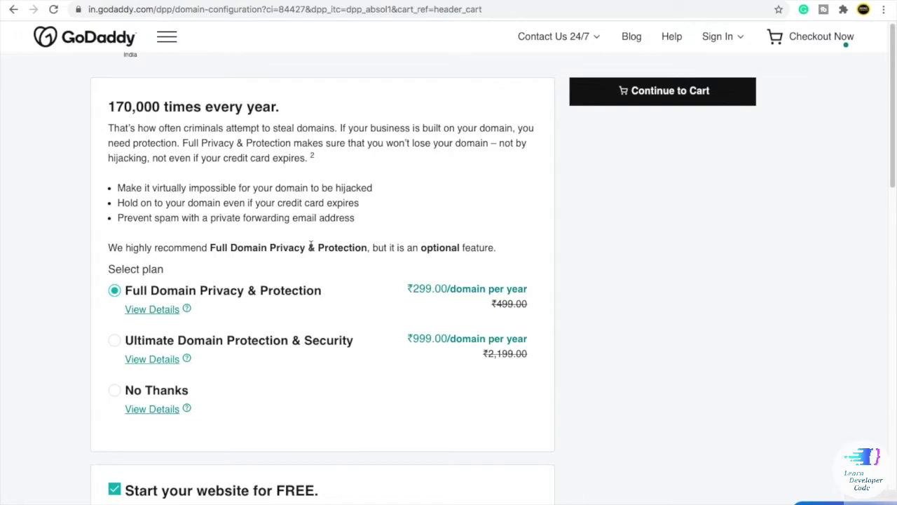
pyautogui.click(114, 391)
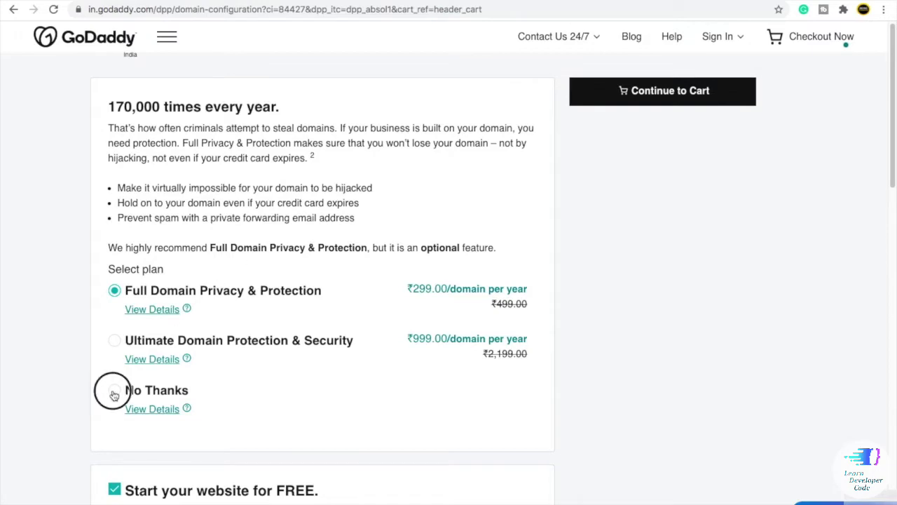
pyautogui.scroll(-3, 115, 394)
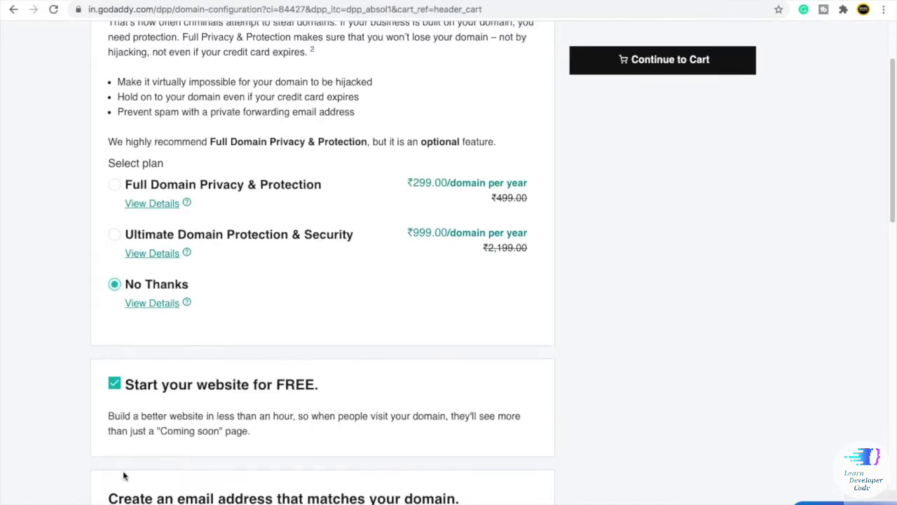
pyautogui.click(116, 385)
pyautogui.scroll(-4, 316, 383)
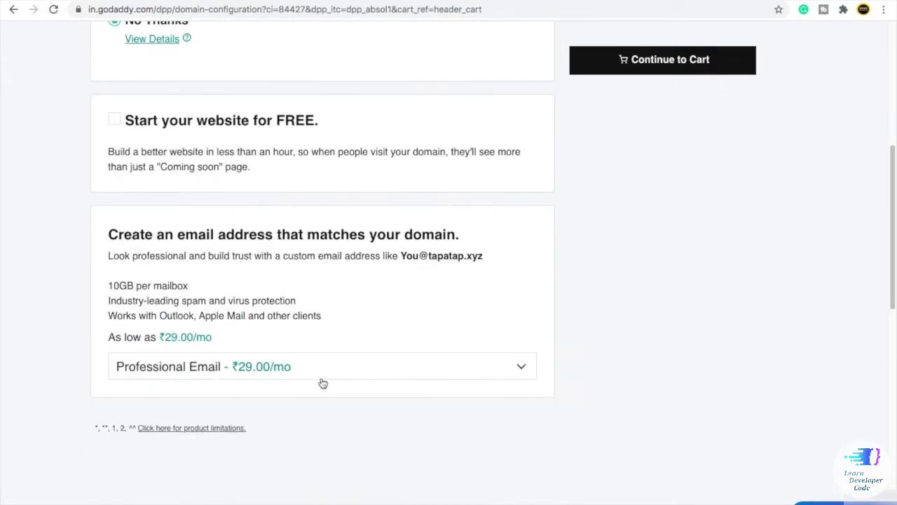
pyautogui.click(321, 367)
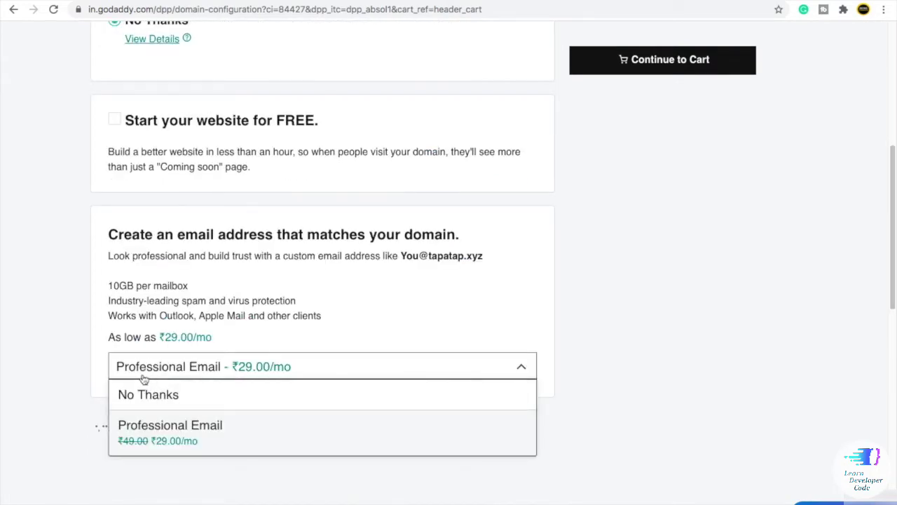
pyautogui.click(167, 397)
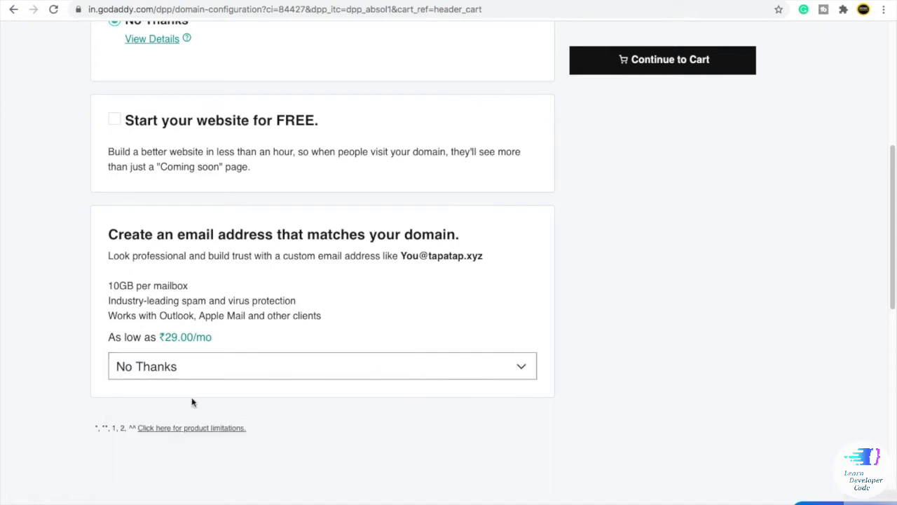
pyautogui.scroll(5, 260, 392)
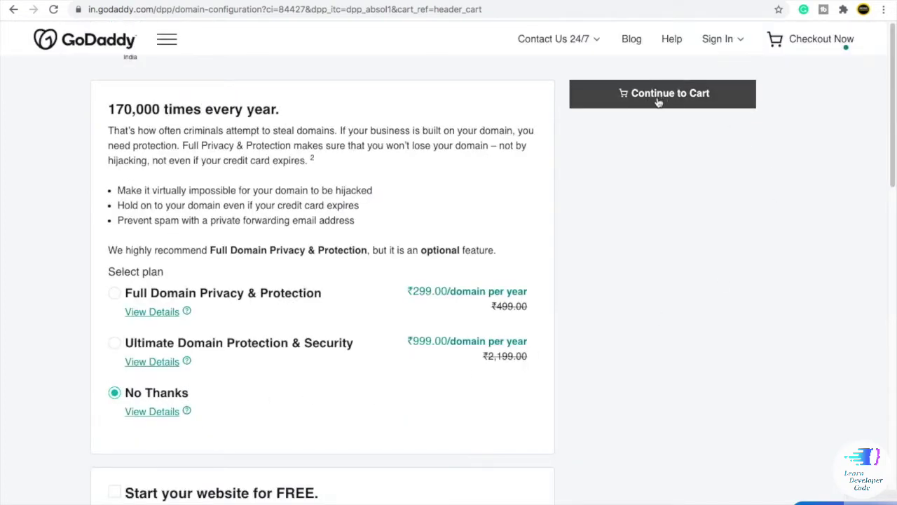
# - Move on to the checkout basket and scroll through the tapatap.xyz order
pyautogui.click(659, 99)
pyautogui.scroll(-1, 509, 234)
pyautogui.scroll(-1, 509, 235)
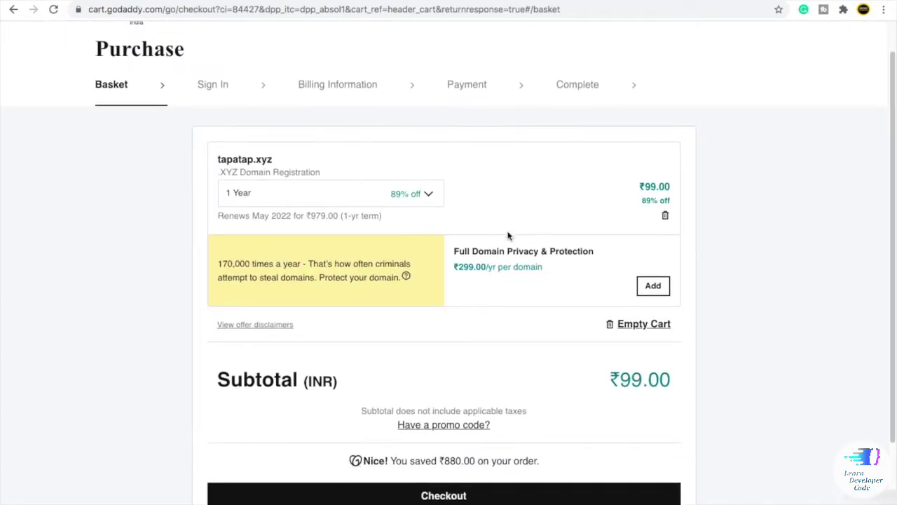
pyautogui.scroll(-1, 507, 234)
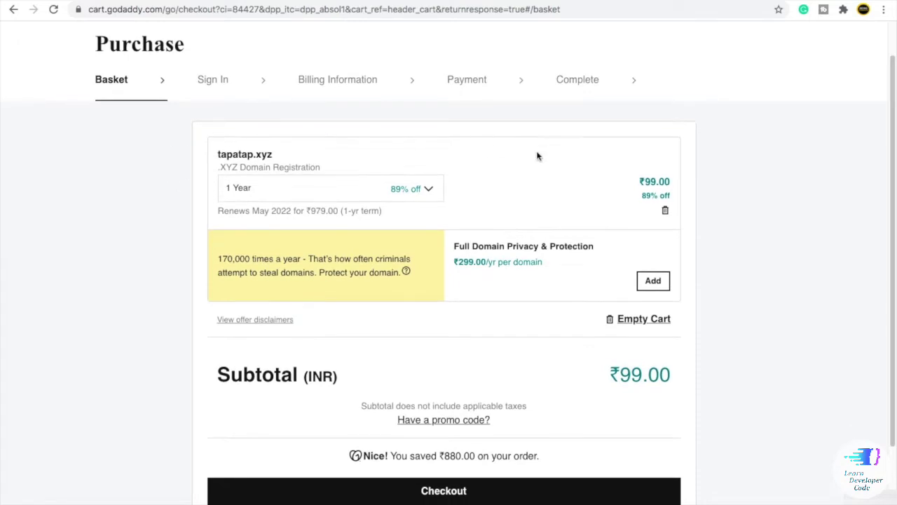
pyautogui.scroll(-1, 288, 195)
pyautogui.scroll(-2, 311, 160)
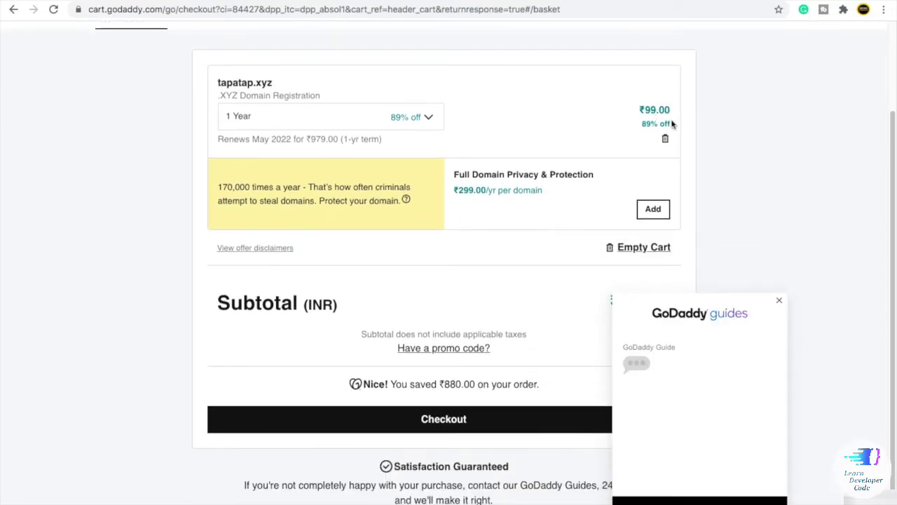
pyautogui.scroll(-1, 586, 135)
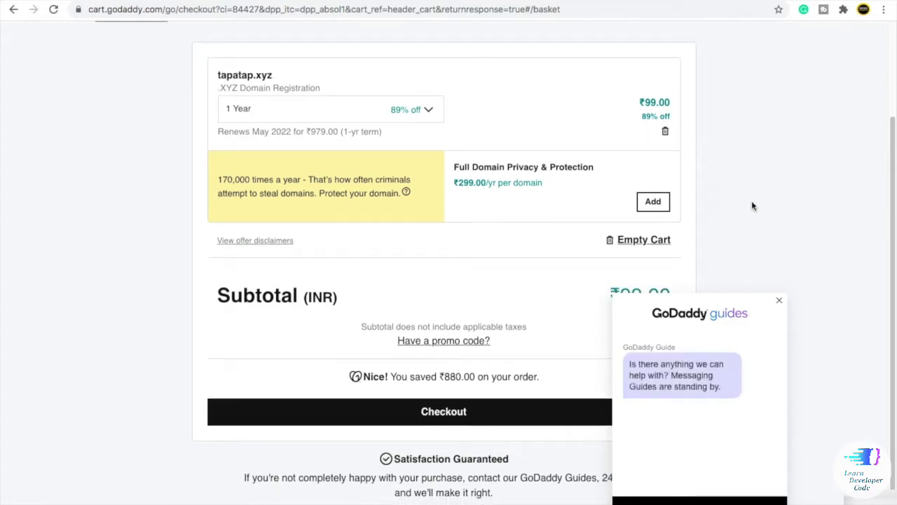
# - Close the GoDaddy Guides chat and check out the ₹99.00 basket to reach Sign In
pyautogui.click(779, 300)
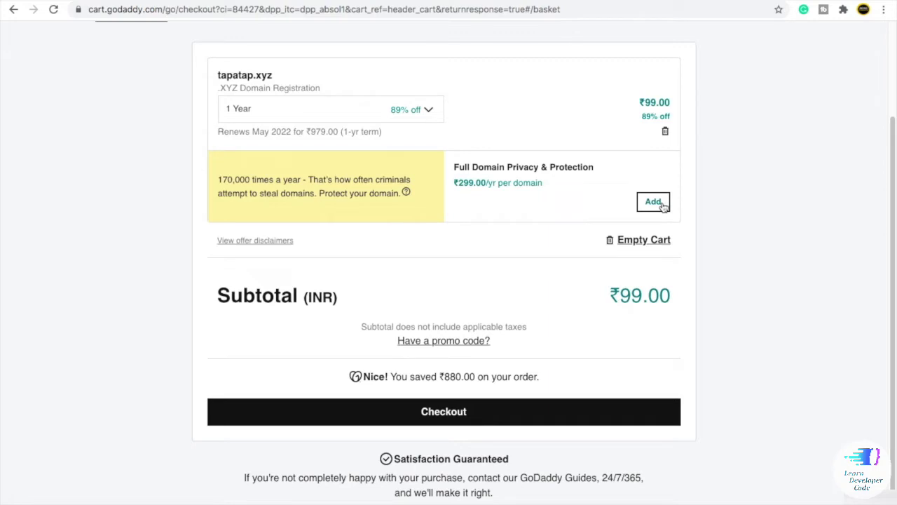
pyautogui.scroll(-1, 661, 206)
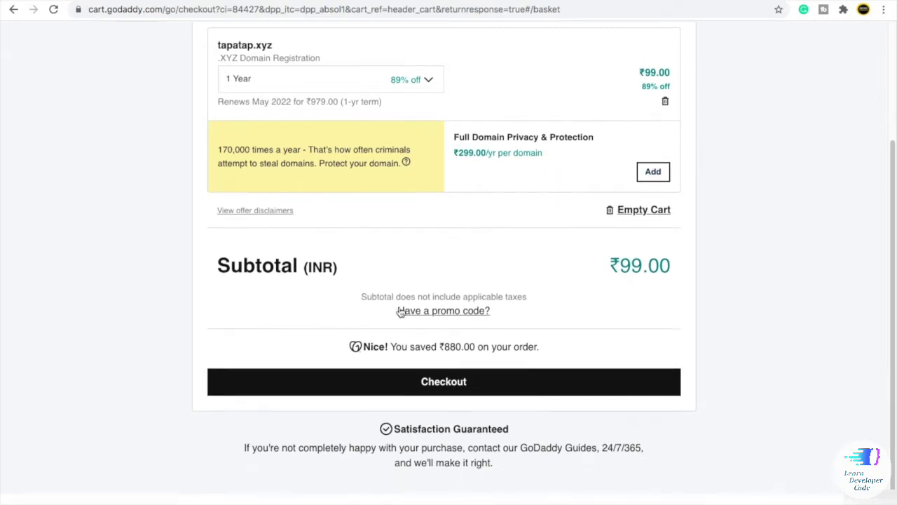
pyautogui.moveTo(606, 269); pyautogui.dragTo(663, 256)
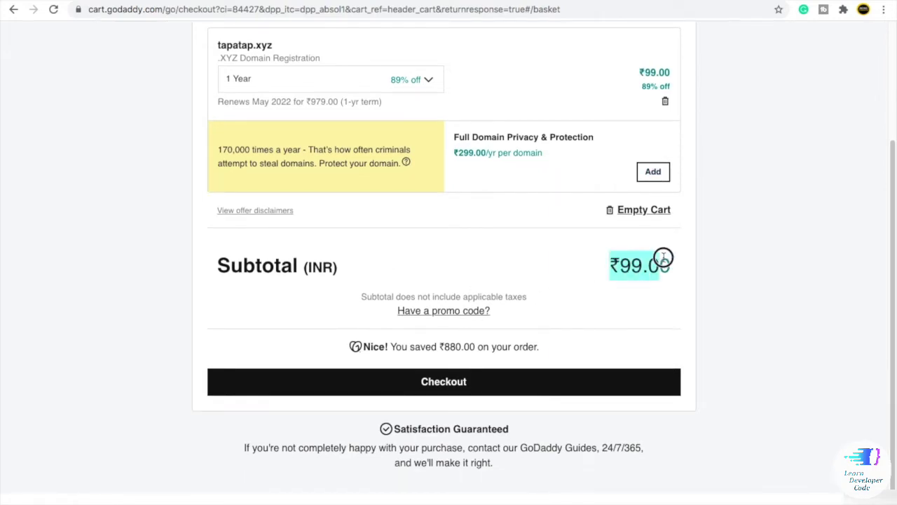
pyautogui.click(750, 267)
pyautogui.click(460, 381)
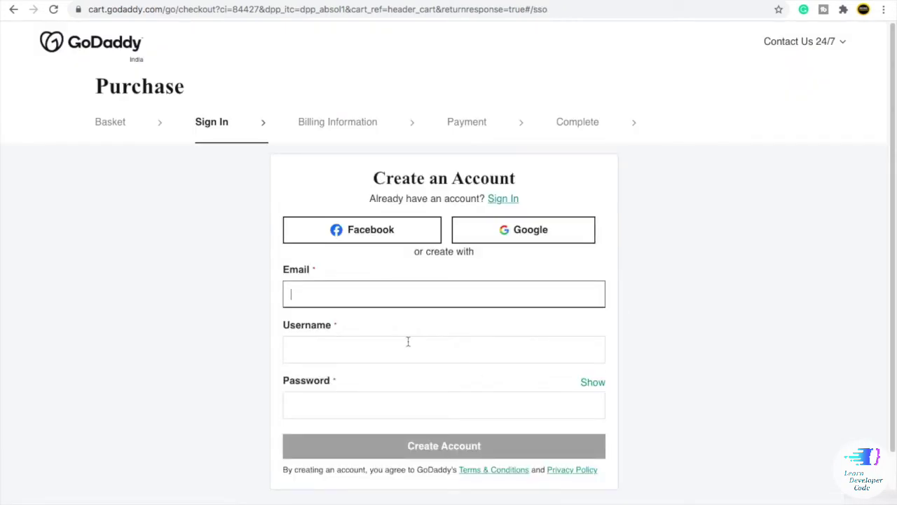
# - Sign in with Google, continue checkout, and scroll through the Billing Information form
pyautogui.click(518, 235)
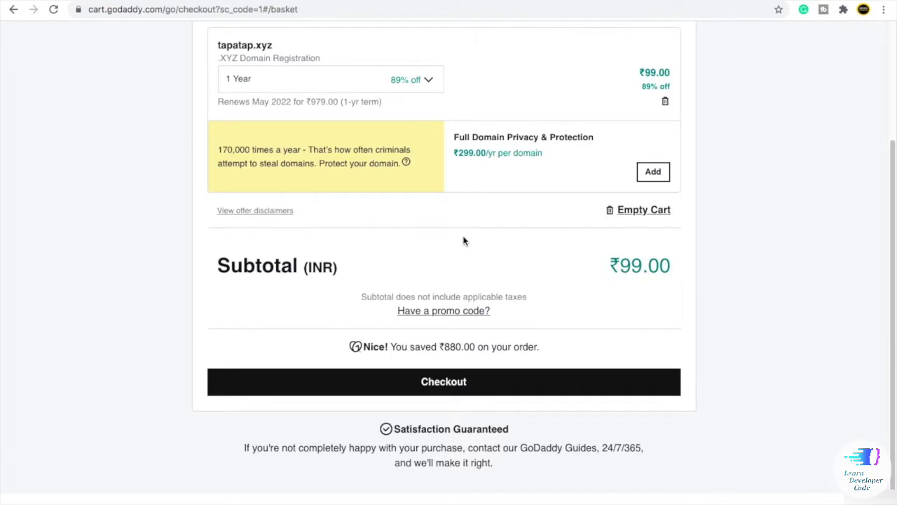
pyautogui.click(427, 379)
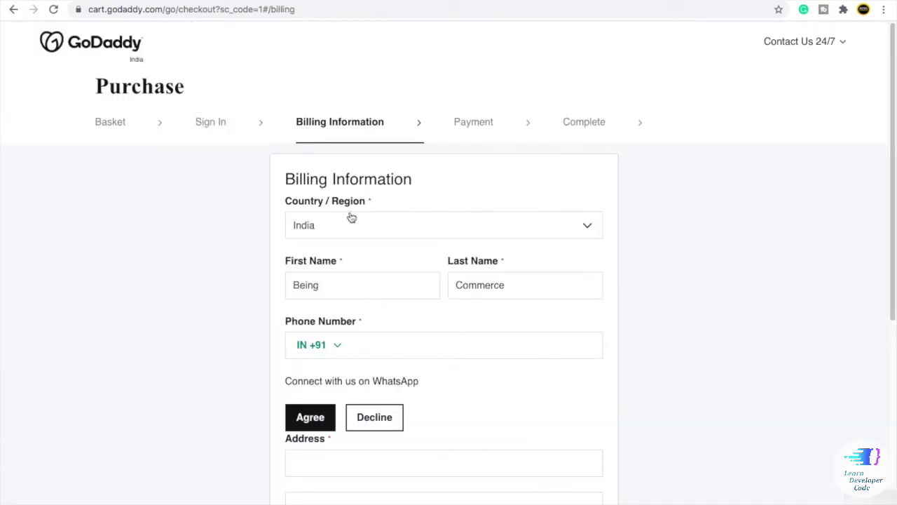
pyautogui.scroll(-1, 354, 295)
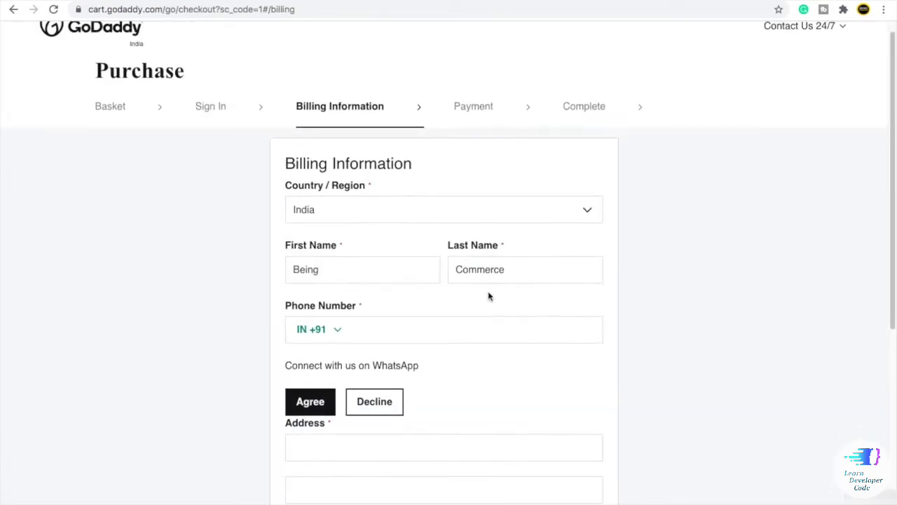
pyautogui.scroll(-1, 468, 303)
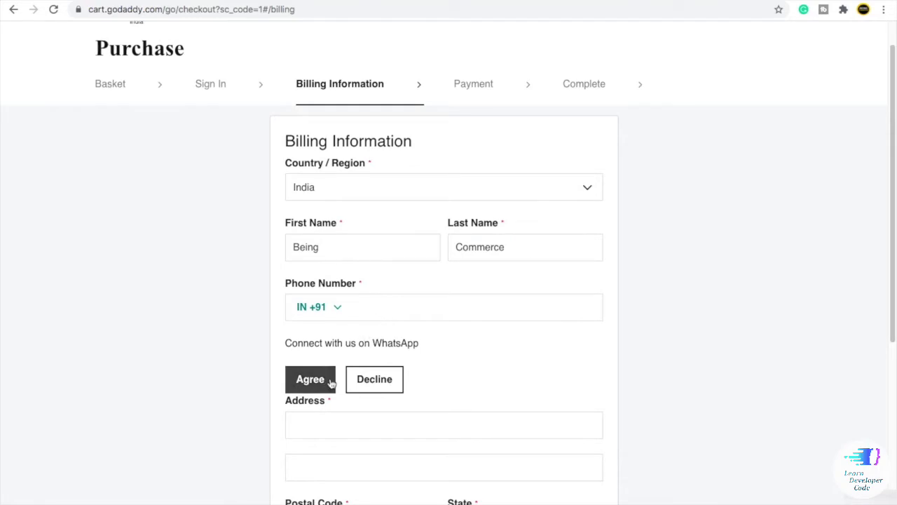
pyautogui.scroll(-5, 346, 365)
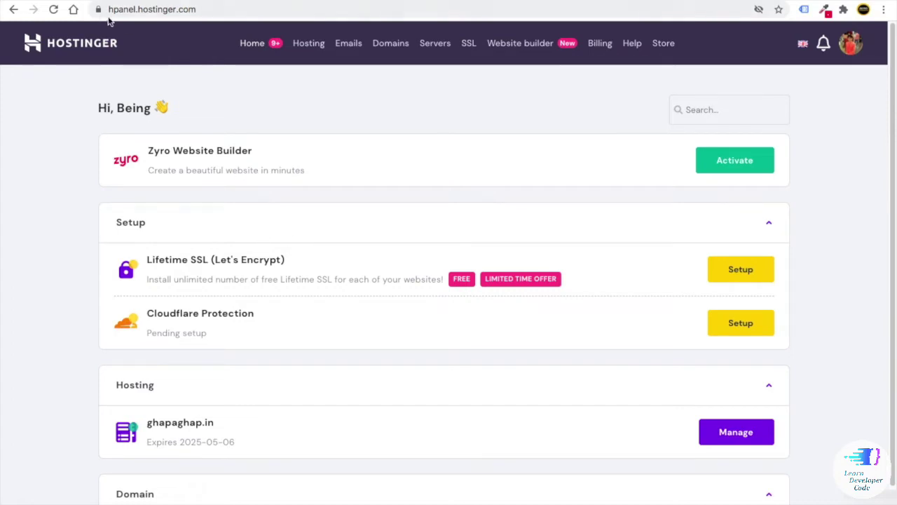
pyautogui.click(98, 9)
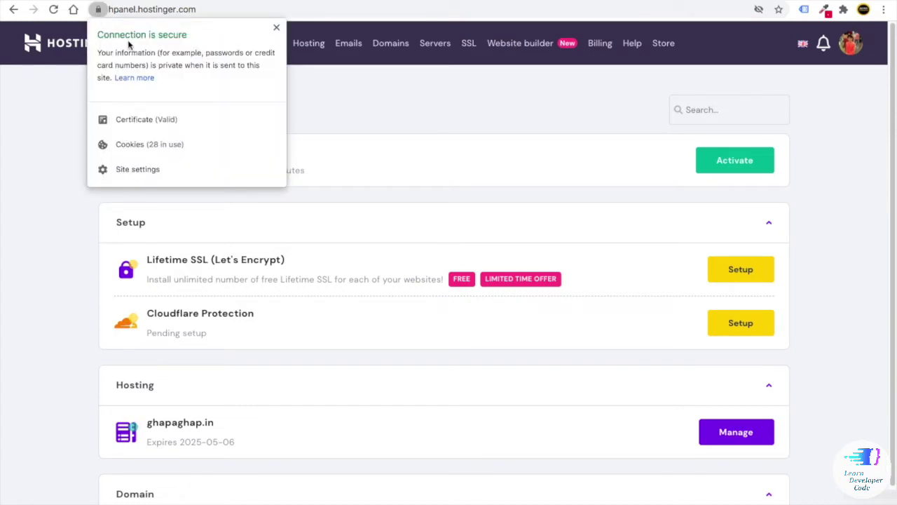
pyautogui.click(353, 131)
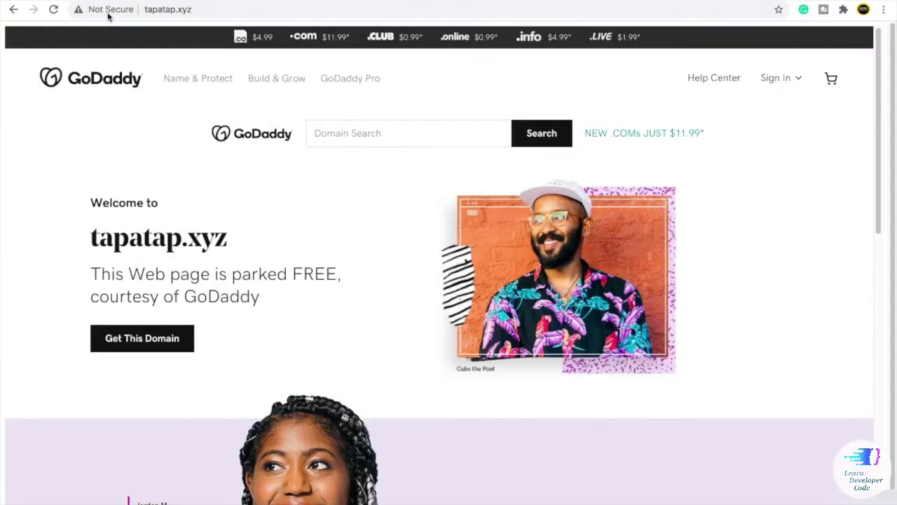
pyautogui.click(108, 11)
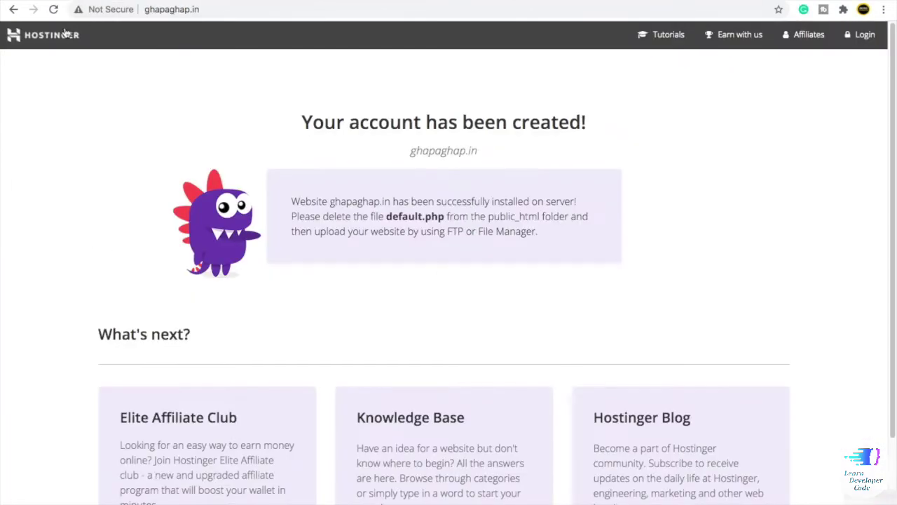
pyautogui.click(94, 11)
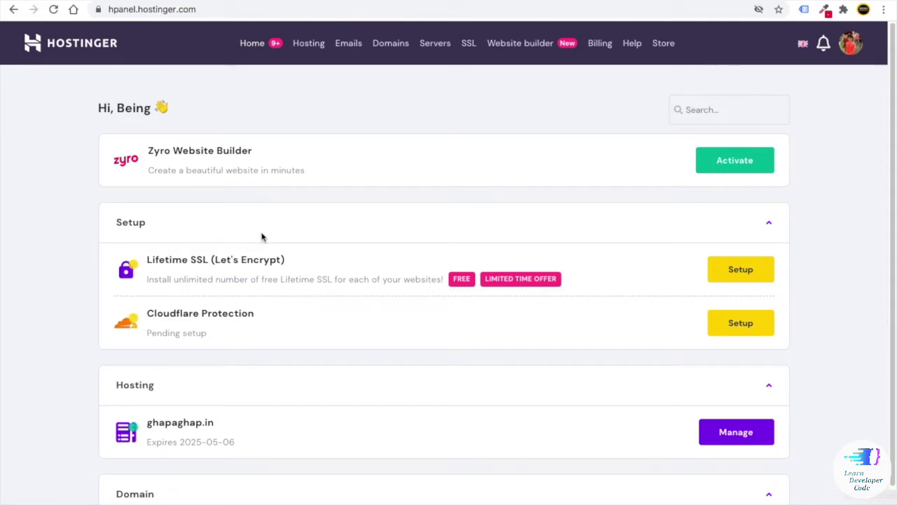
# - Visit the SSL certificates page and cancel its Install SSL prompt
pyautogui.click(470, 45)
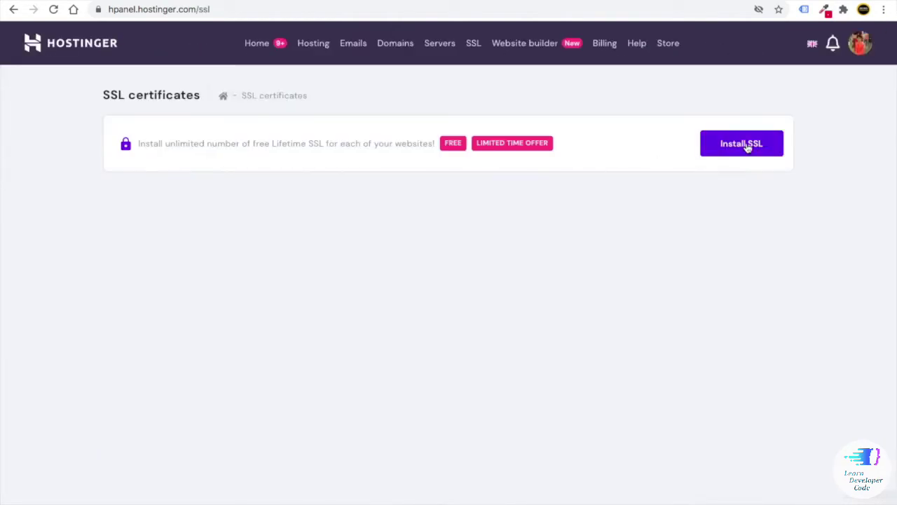
pyautogui.click(746, 145)
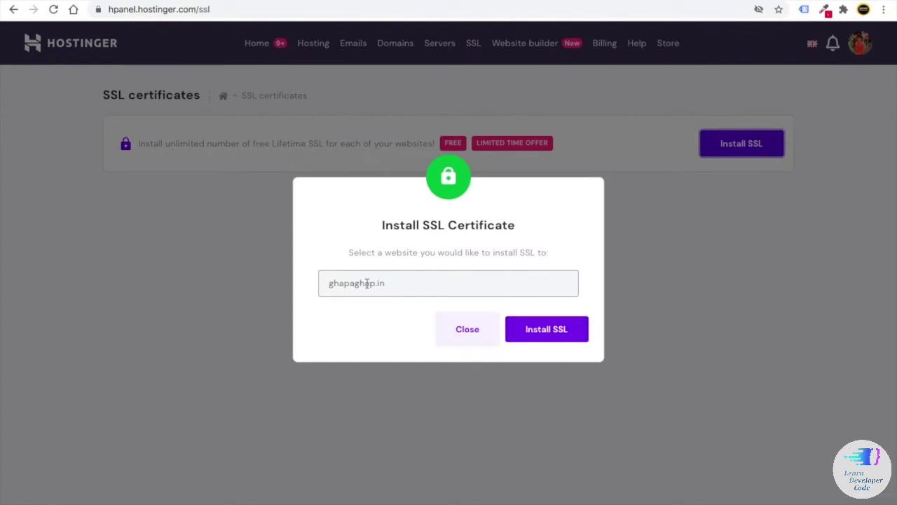
pyautogui.click(462, 327)
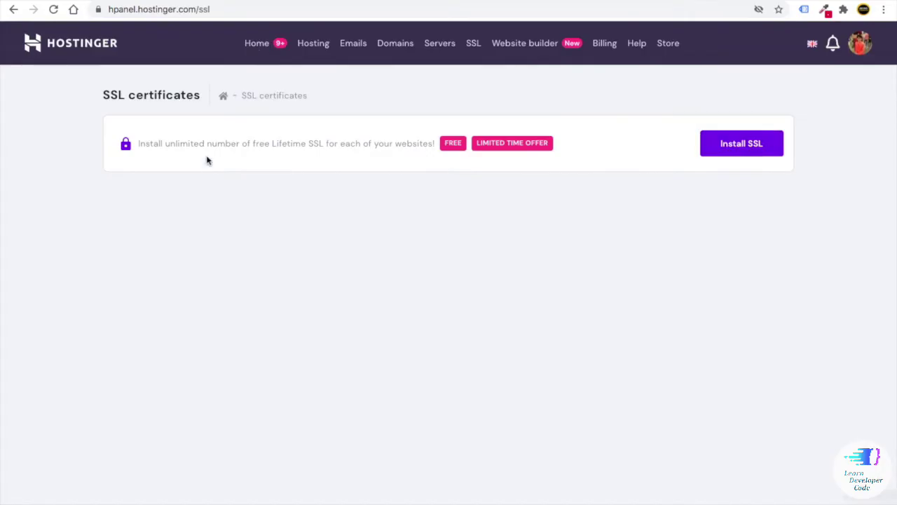
# - From the Home dashboard, set up Lifetime SSL and install it on ghapaghap.in
pyautogui.click(256, 44)
pyautogui.scroll(-1, 325, 247)
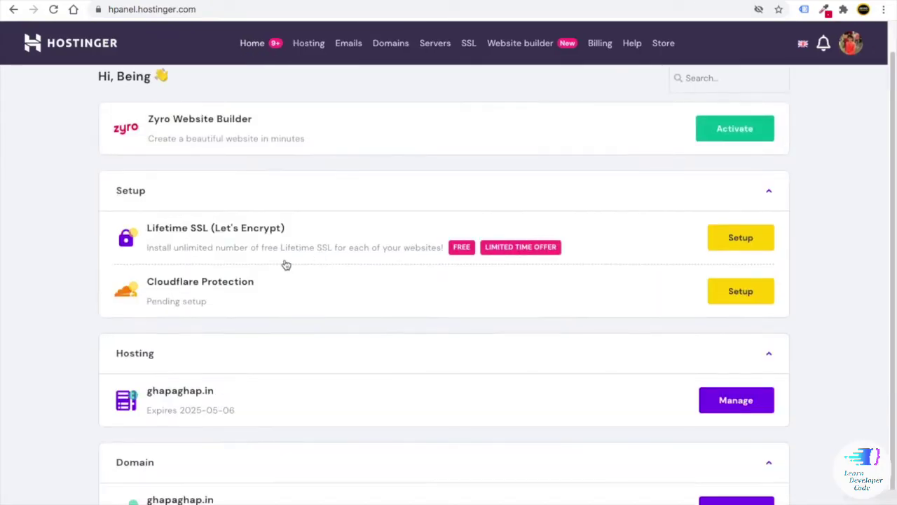
pyautogui.click(745, 244)
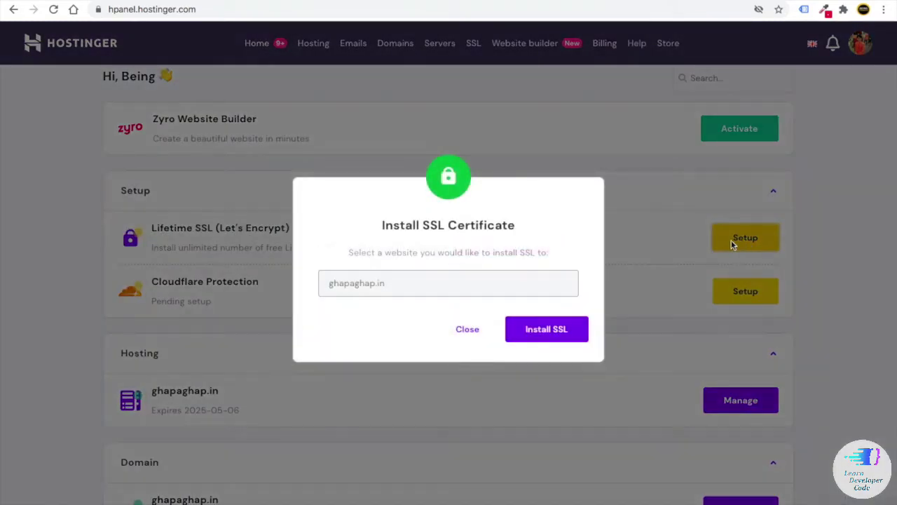
pyautogui.click(546, 335)
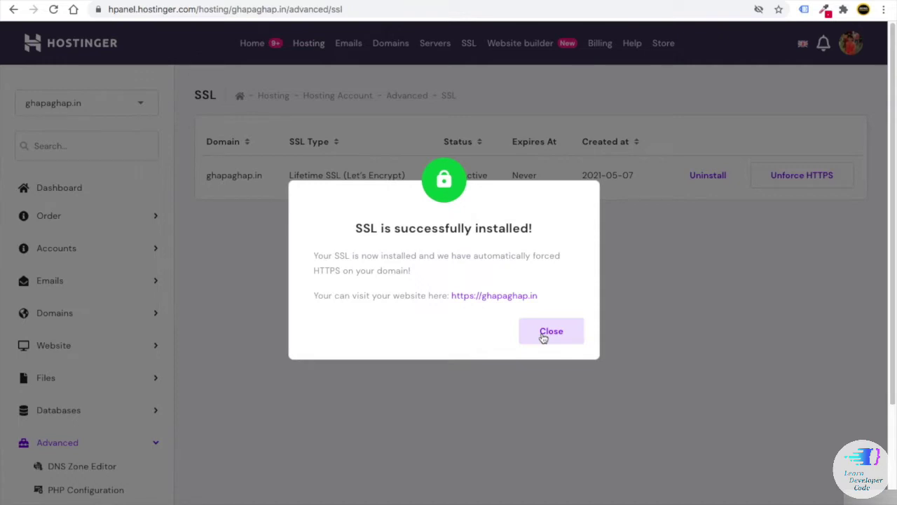
pyautogui.click(558, 335)
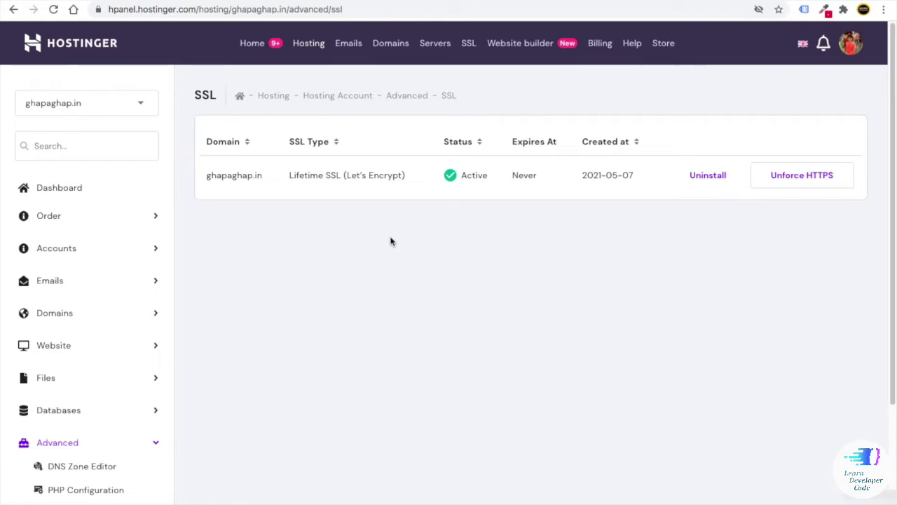
# - Start an Install SSL from the SSL page, find no websites under Choose an Option, and close
pyautogui.click(470, 44)
pyautogui.click(725, 142)
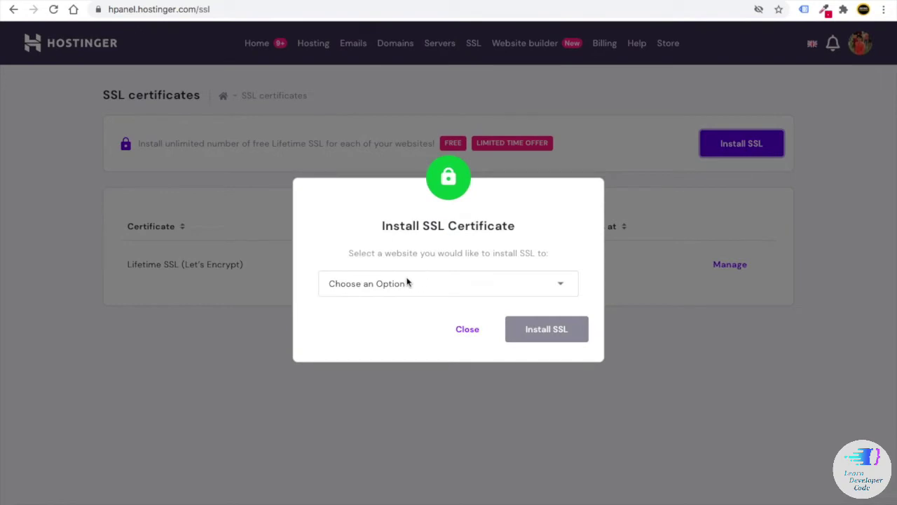
pyautogui.click(404, 283)
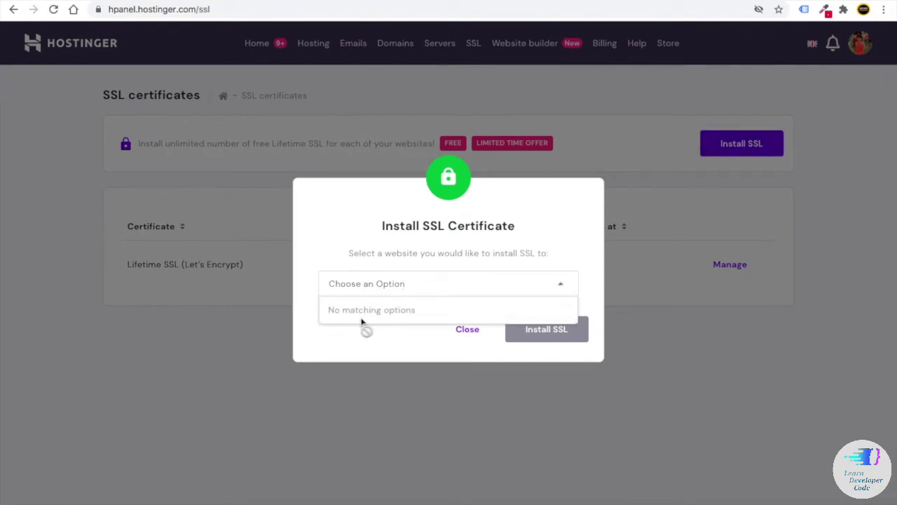
pyautogui.click(468, 330)
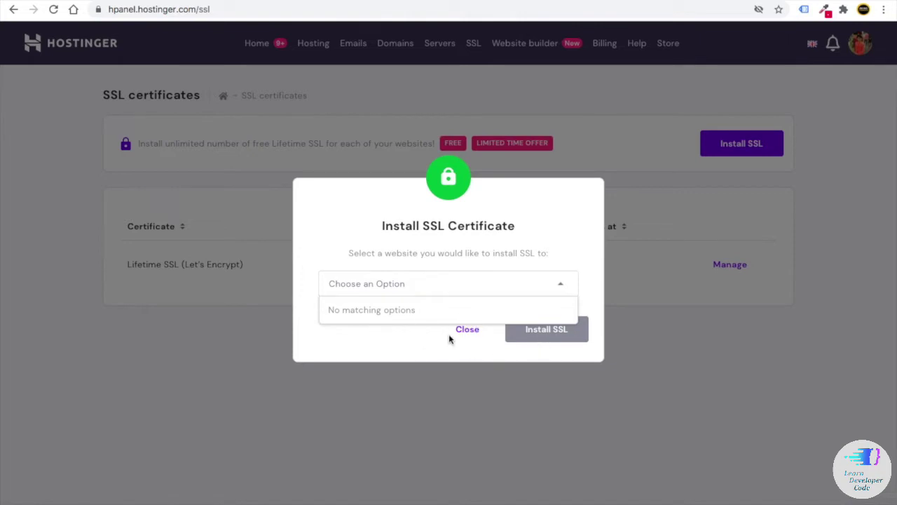
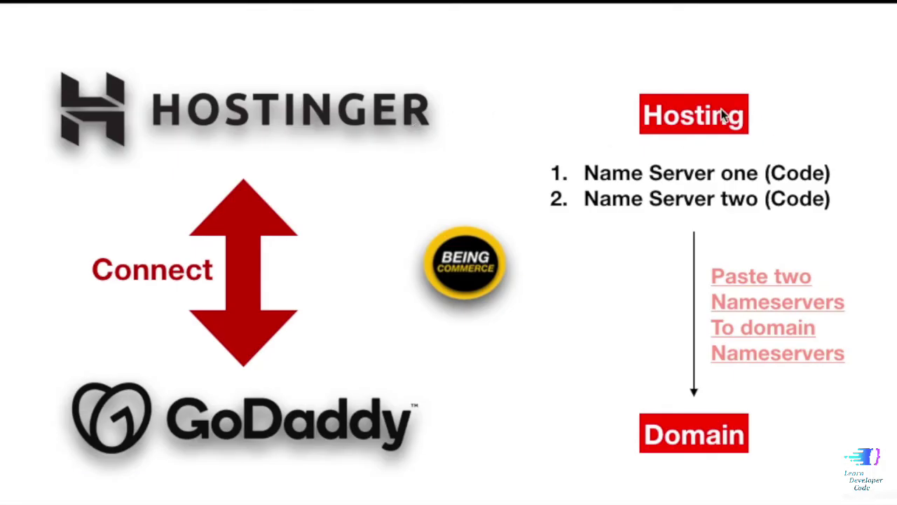
# - Highlight the Hosting, Domain and GoDaddy parts of the nameserver-connection slide in Keynote
pyautogui.click(712, 115)
pyautogui.click(728, 436)
pyautogui.click(372, 429)
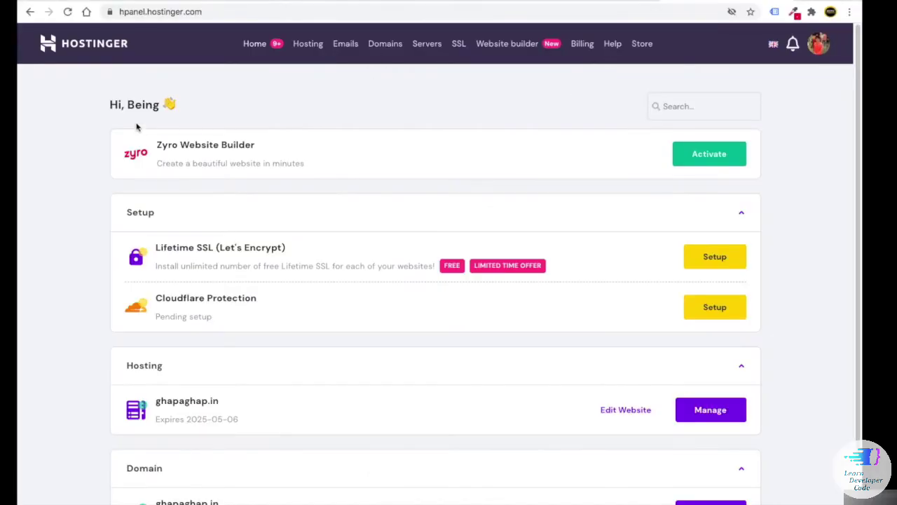
# - Start adding a new website and paste tapatap.xyz into its Domain Name field
pyautogui.click(306, 45)
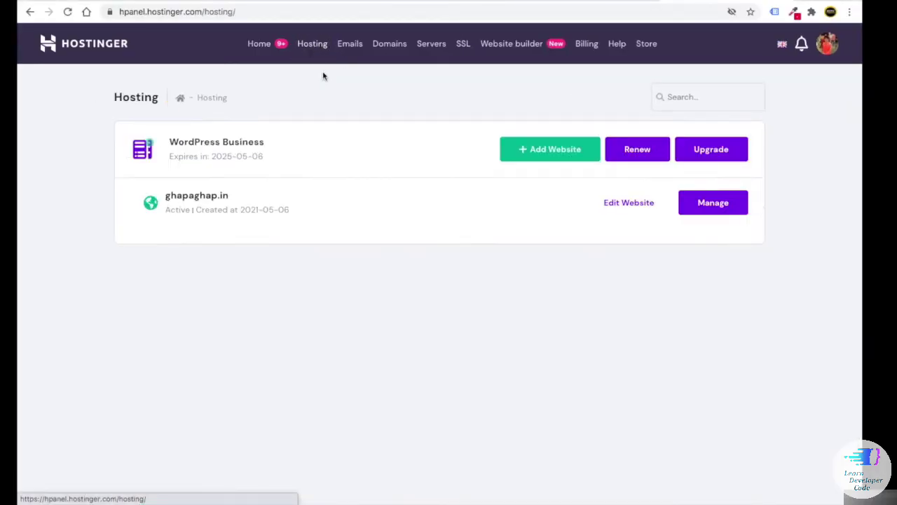
pyautogui.click(543, 150)
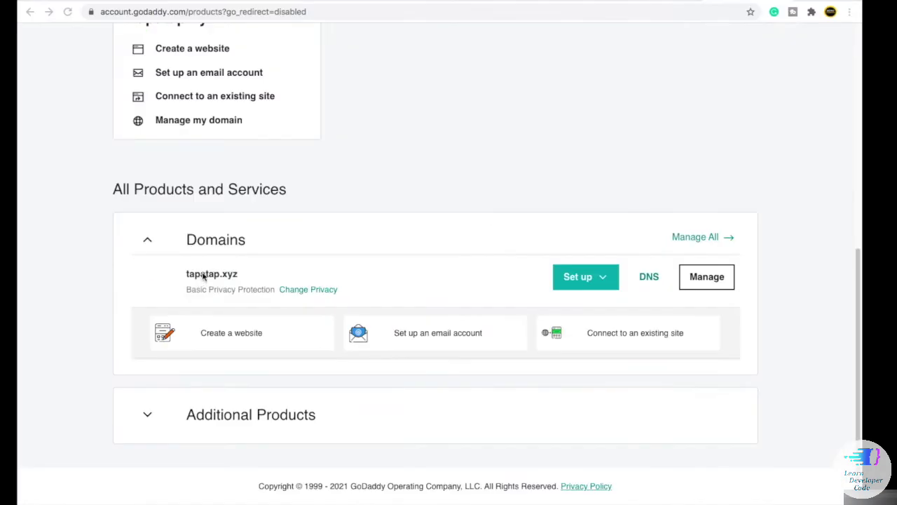
pyautogui.doubleClick(204, 274)
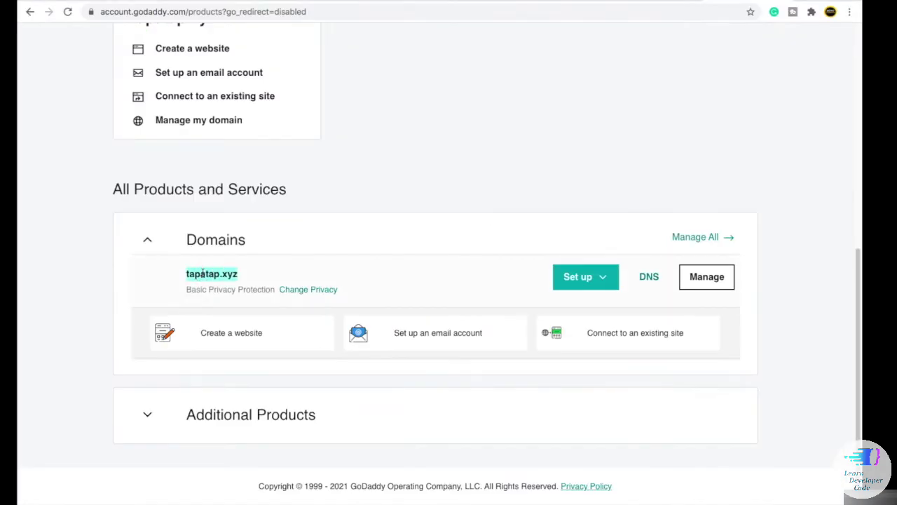
pyautogui.rightClick(205, 275)
pyautogui.click(225, 295)
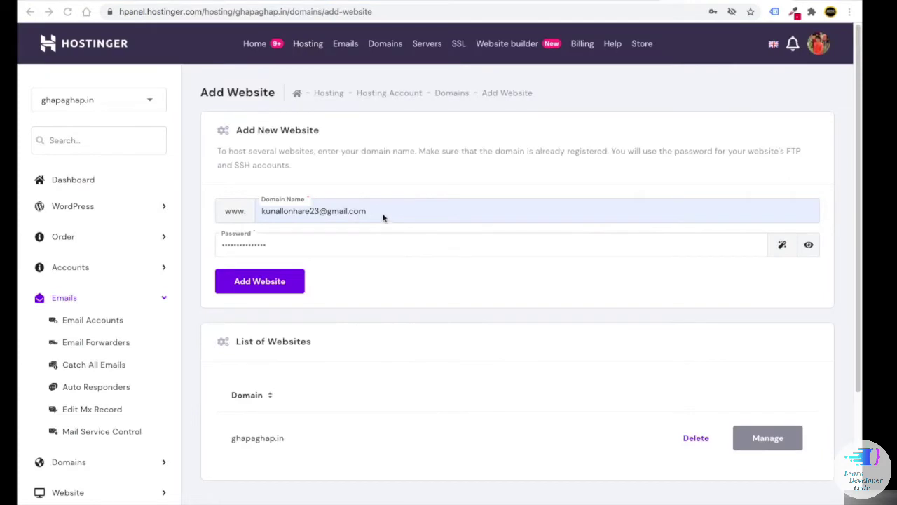
pyautogui.moveTo(383, 216); pyautogui.dragTo(259, 212)
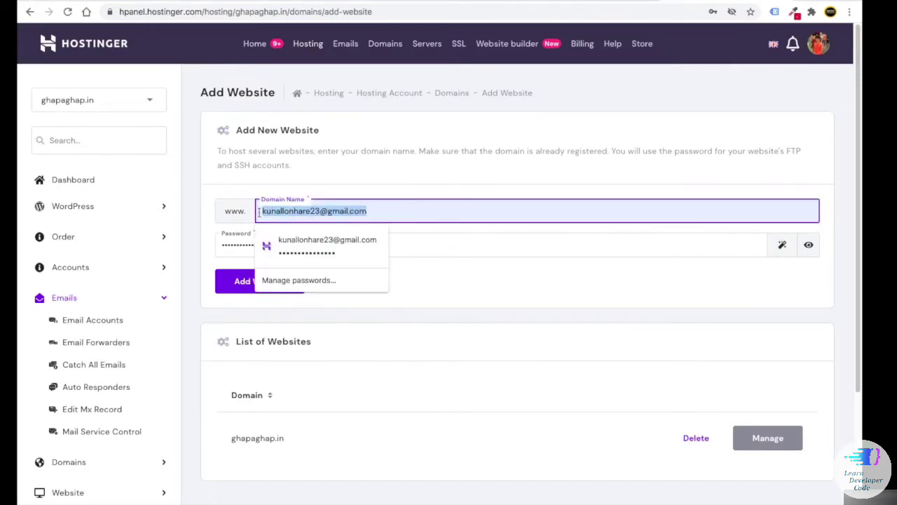
pyautogui.press('BackSpace')
pyautogui.hotkey('ctrl', 'v')
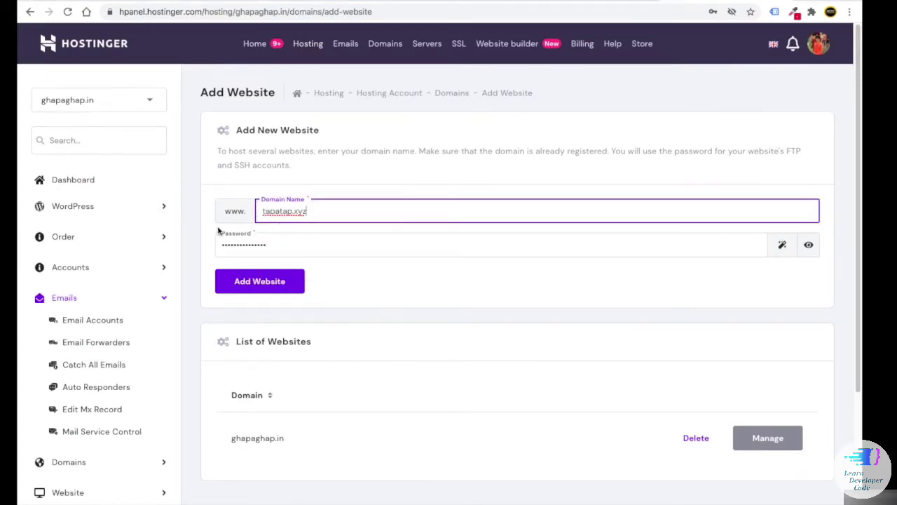
pyautogui.click(201, 223)
pyautogui.moveTo(313, 215); pyautogui.dragTo(265, 216)
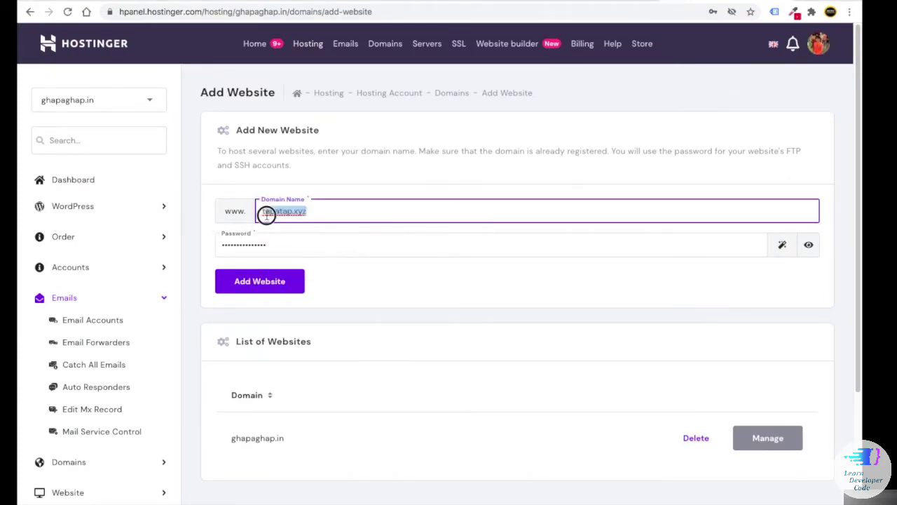
pyautogui.click(296, 229)
# - Create the tapatap.xyz website and open its hosting account page
pyautogui.click(256, 286)
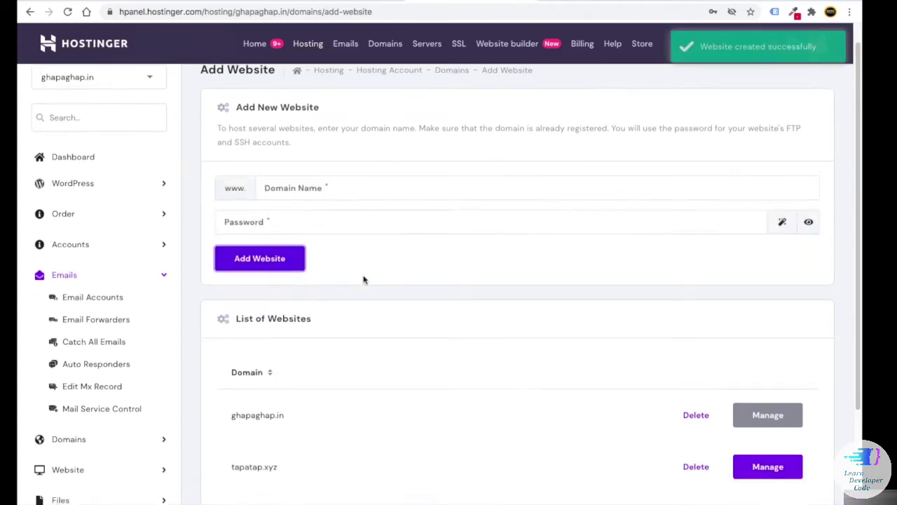
pyautogui.scroll(-3, 362, 278)
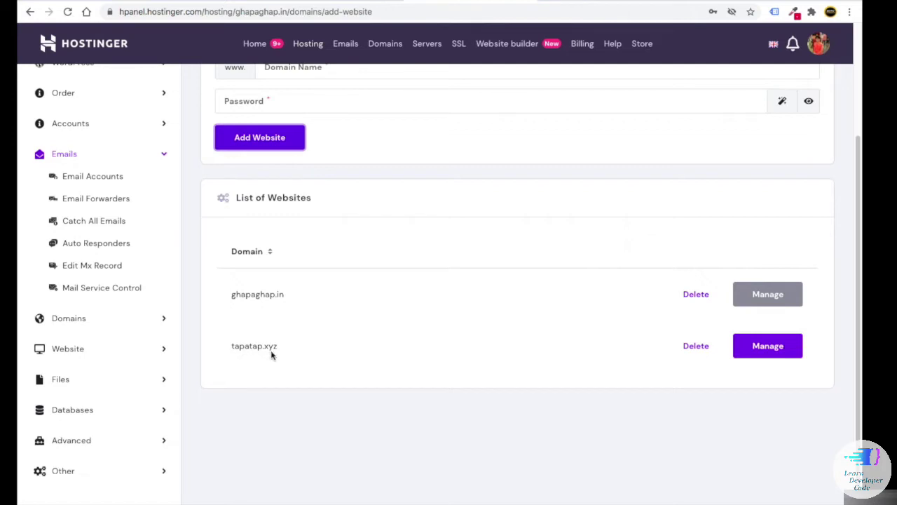
pyautogui.click(771, 351)
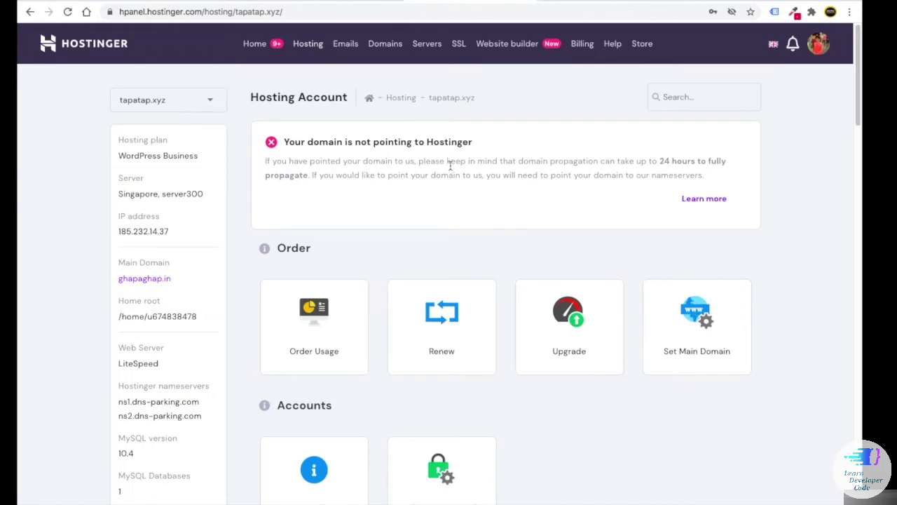
# - Reveal Hostinger's nameservers ns1.dns-parking.com and ns2.dns-parking.com and compare them with the slide
pyautogui.click(698, 200)
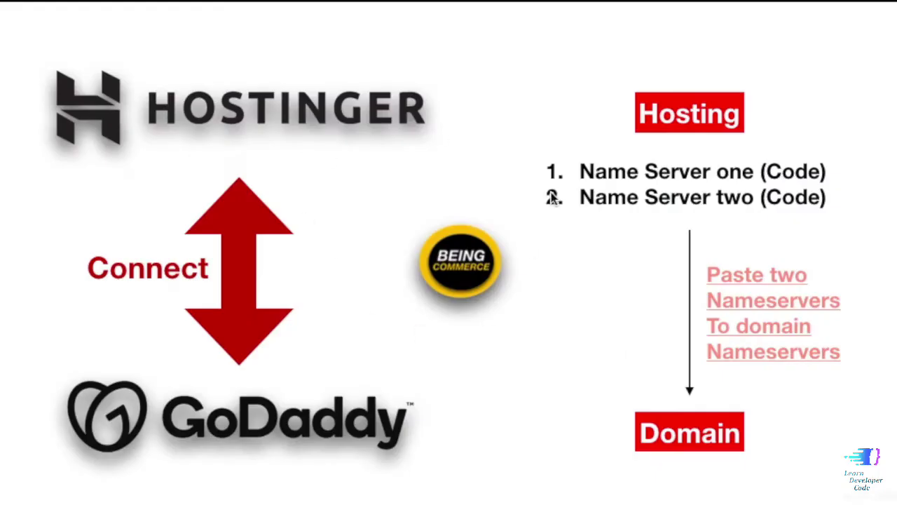
pyautogui.click(678, 115)
pyautogui.click(674, 179)
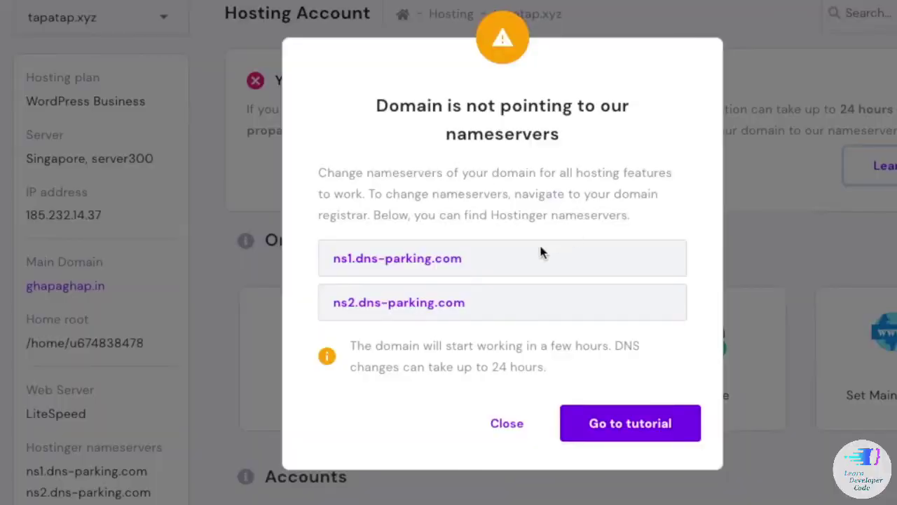
pyautogui.moveTo(540, 252); pyautogui.dragTo(312, 263)
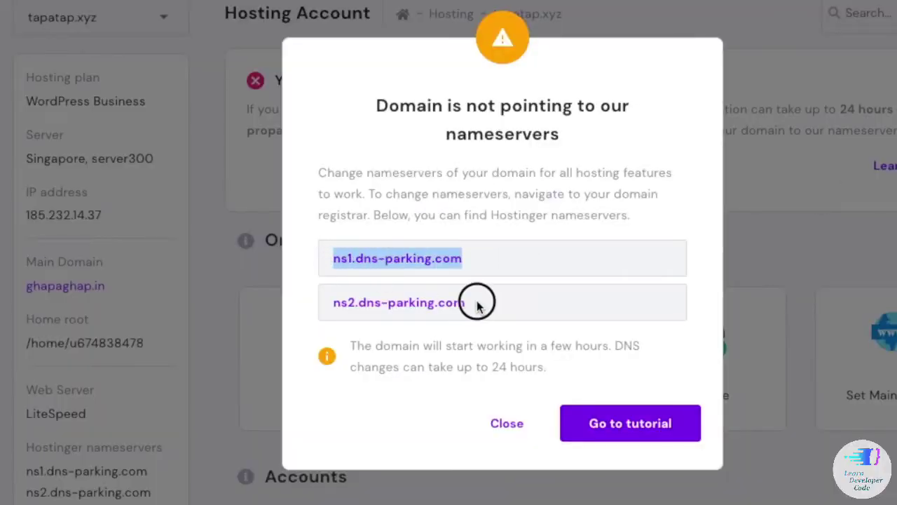
pyautogui.moveTo(474, 301); pyautogui.dragTo(311, 294)
pyautogui.click(306, 292)
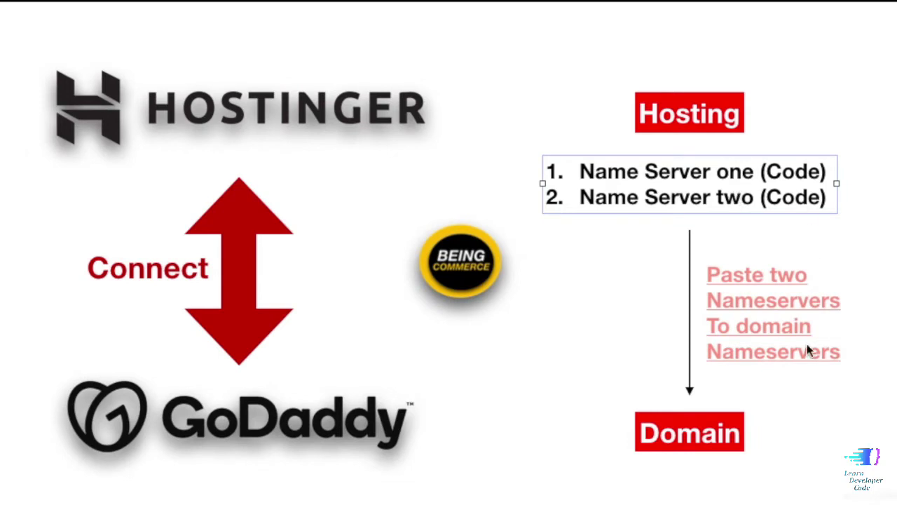
pyautogui.click(570, 412)
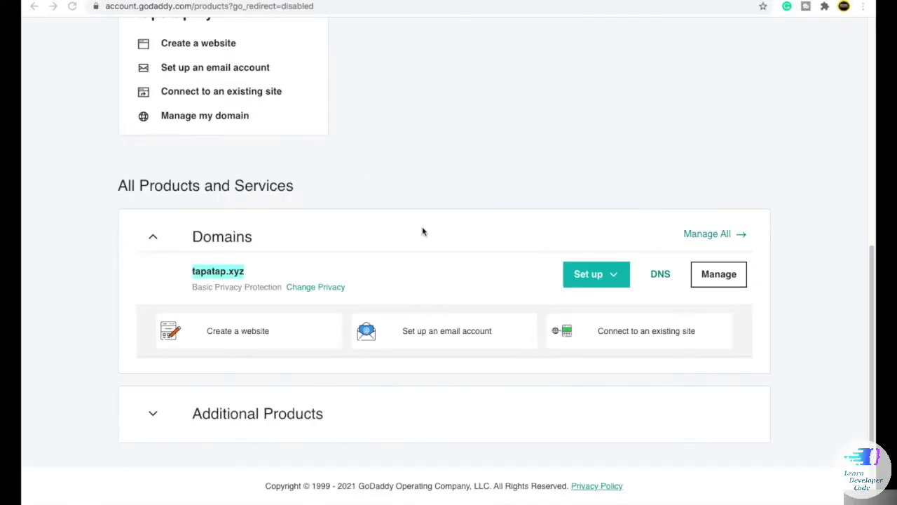
pyautogui.scroll(3, 423, 231)
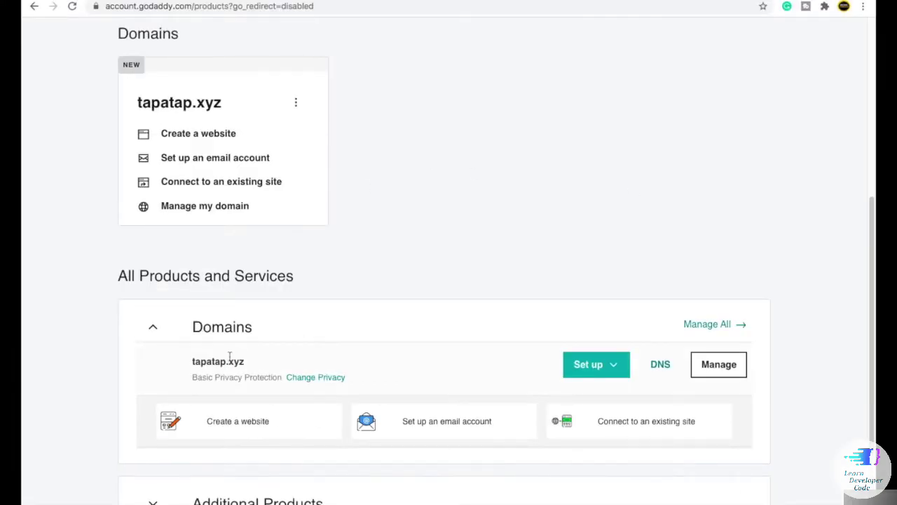
pyautogui.scroll(-1, 235, 359)
pyautogui.scroll(5, 673, 343)
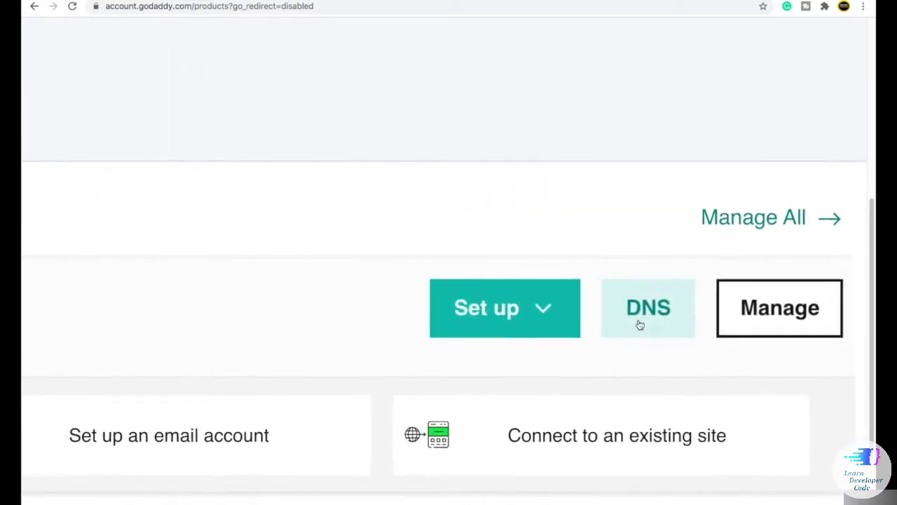
# - In tapatap.xyz's GoDaddy DNS settings, choose to enter custom nameservers
pyautogui.click(641, 324)
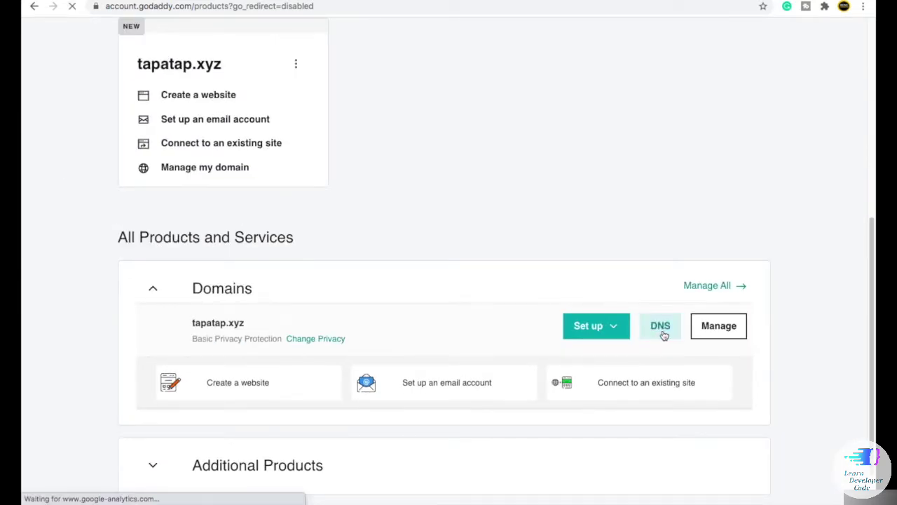
pyautogui.scroll(-3, 344, 245)
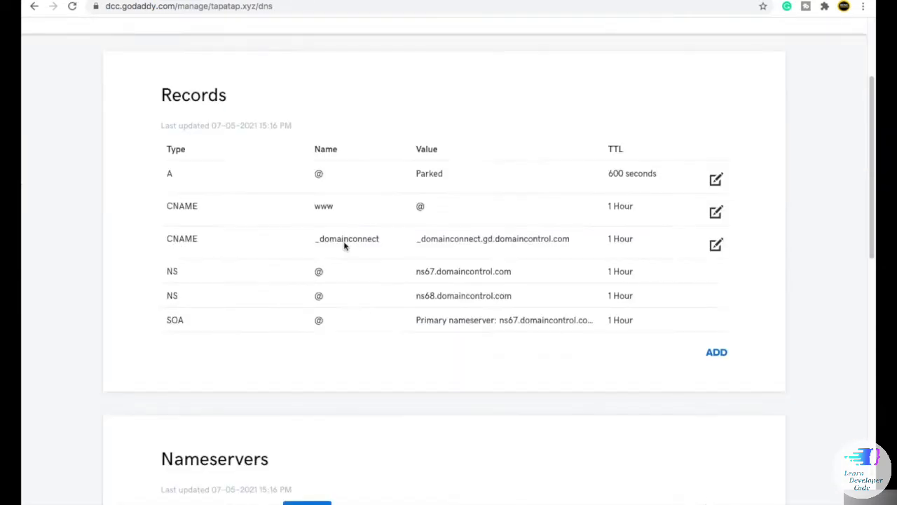
pyautogui.scroll(-5, 344, 245)
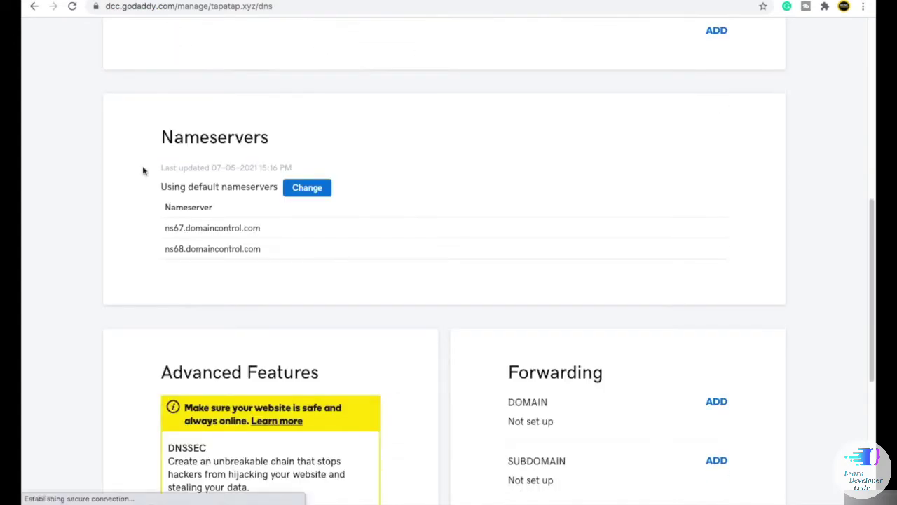
pyautogui.click(308, 187)
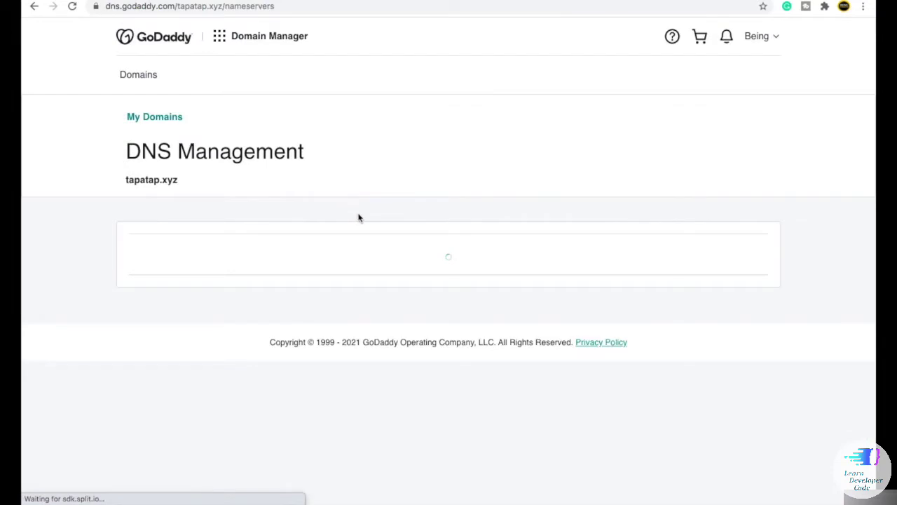
pyautogui.scroll(5, 154, 439)
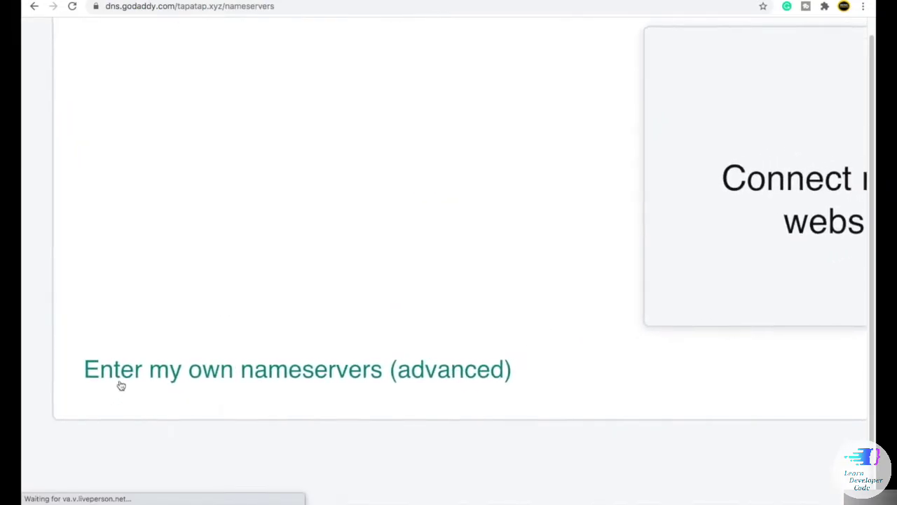
pyautogui.scroll(-5, 137, 387)
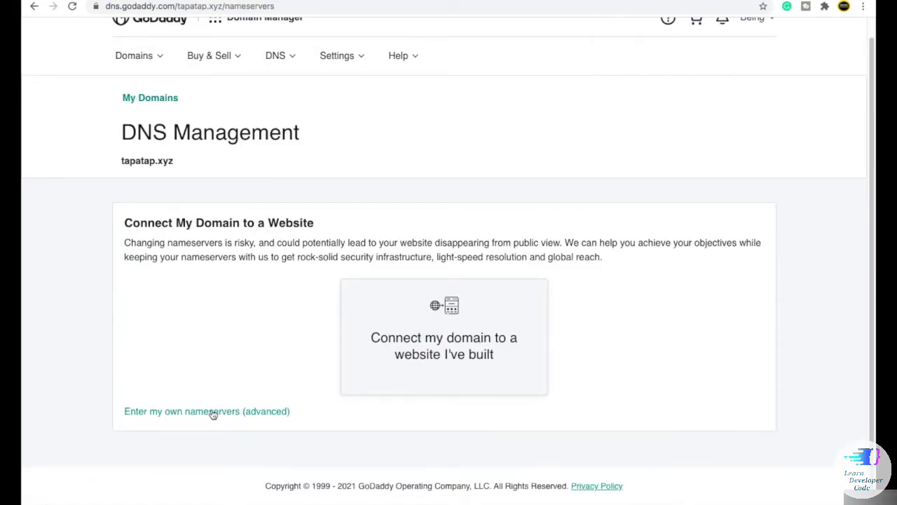
pyautogui.click(210, 412)
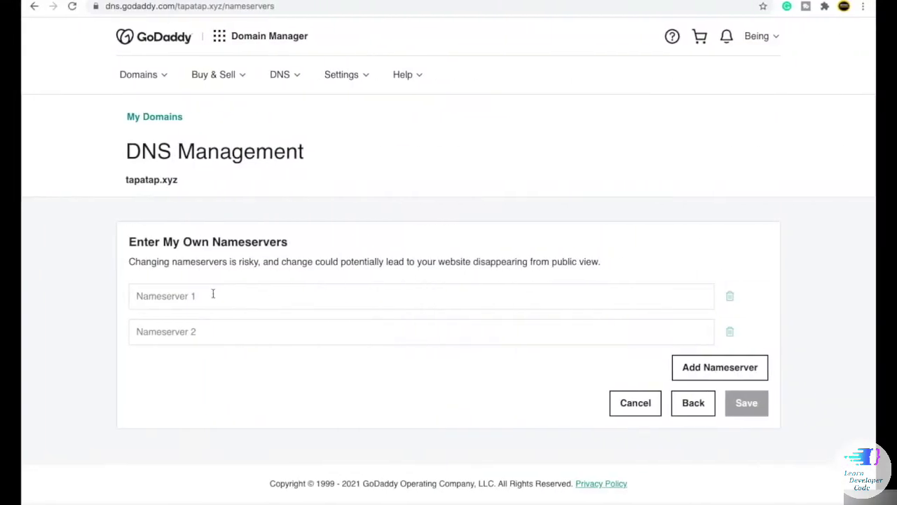
pyautogui.click(213, 294)
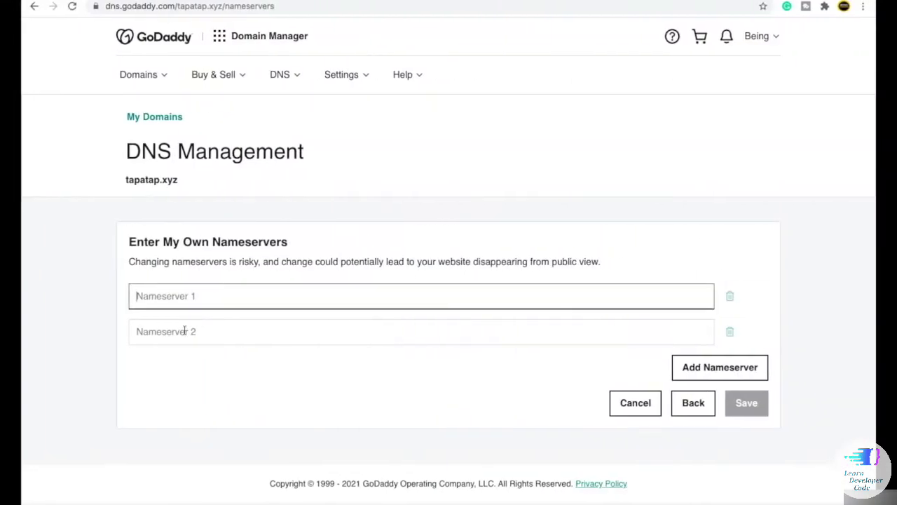
pyautogui.click(179, 329)
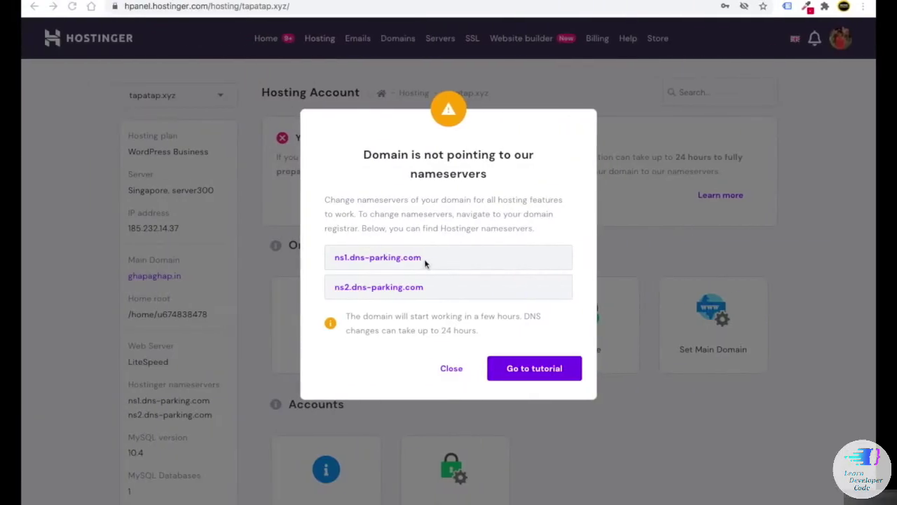
# - Copy ns1.dns-parking.com and ns2.dns-parking.com from Hostinger into Nameserver 1 and 2
pyautogui.moveTo(425, 259); pyautogui.dragTo(334, 260)
pyautogui.rightClick(362, 257)
pyautogui.click(382, 282)
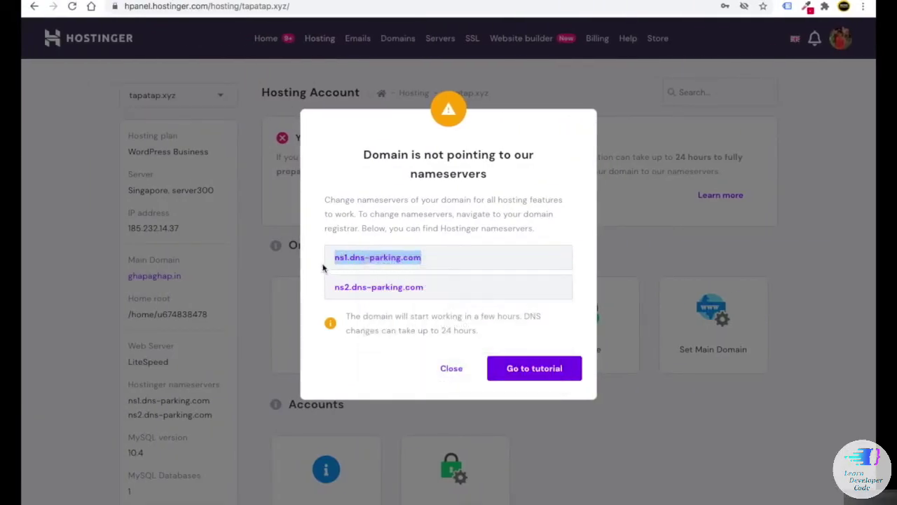
pyautogui.click(330, 265)
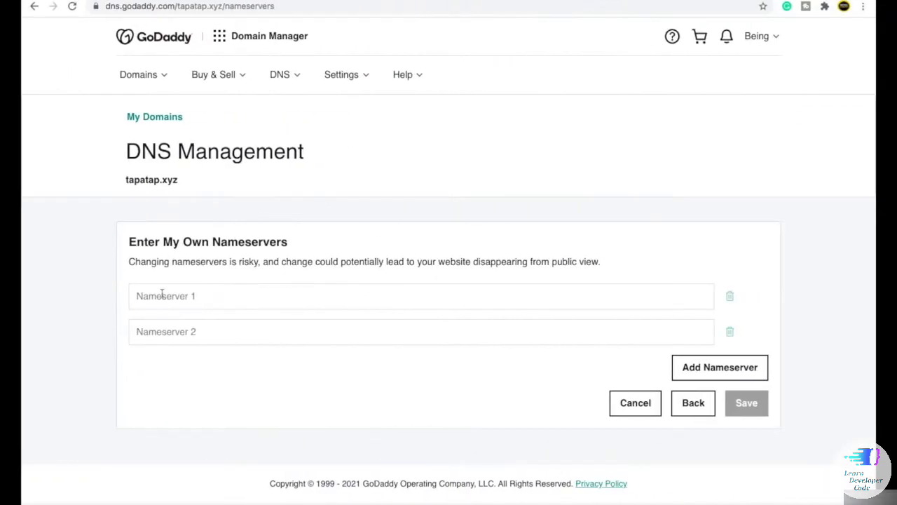
pyautogui.click(162, 294)
pyautogui.hotkey('ctrl', 'v')
pyautogui.click(114, 266)
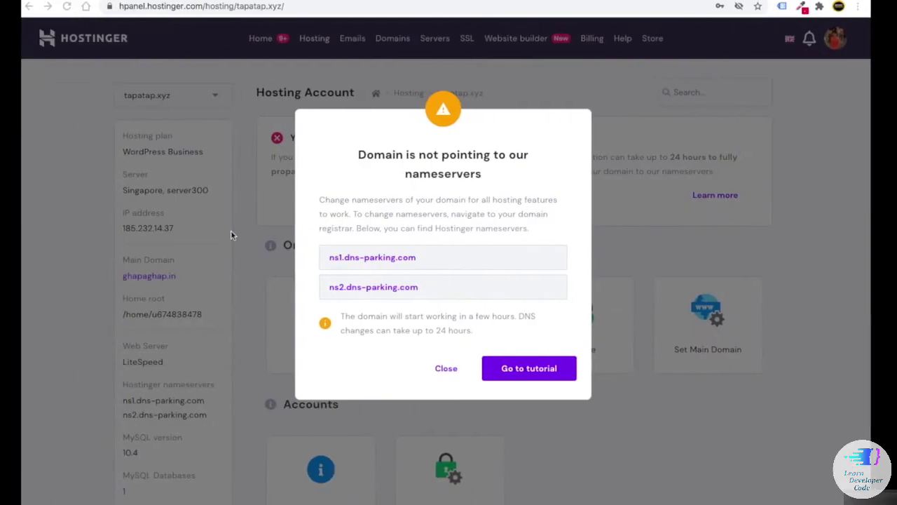
pyautogui.moveTo(406, 287); pyautogui.dragTo(329, 287)
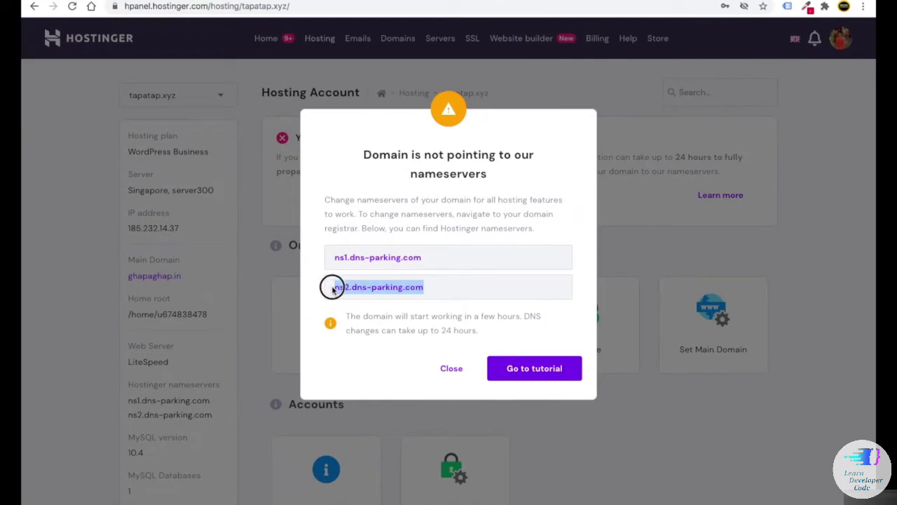
pyautogui.rightClick(342, 287)
pyautogui.click(371, 311)
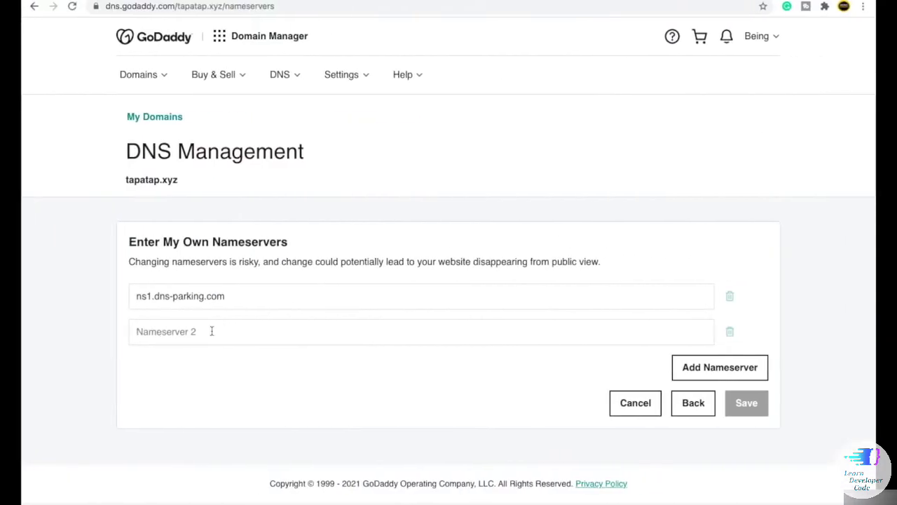
pyautogui.click(209, 331)
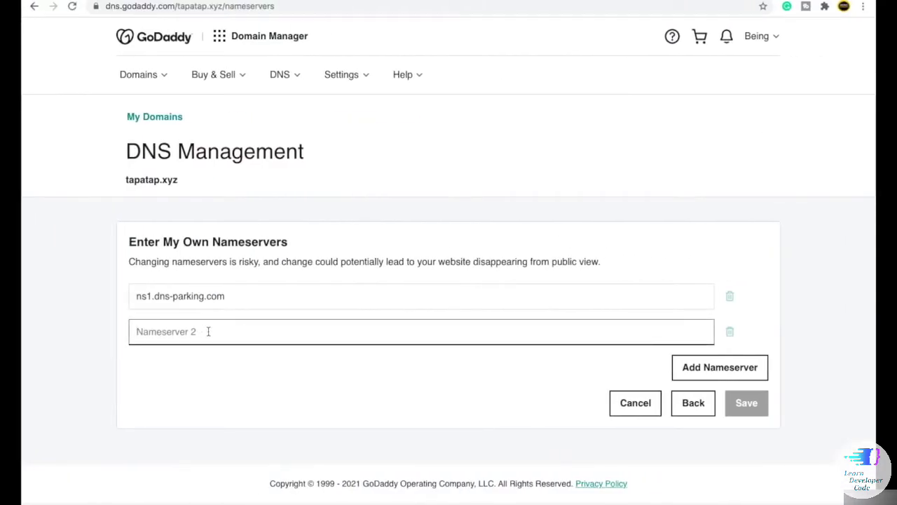
pyautogui.hotkey('ctrl', 'v')
pyautogui.click(117, 292)
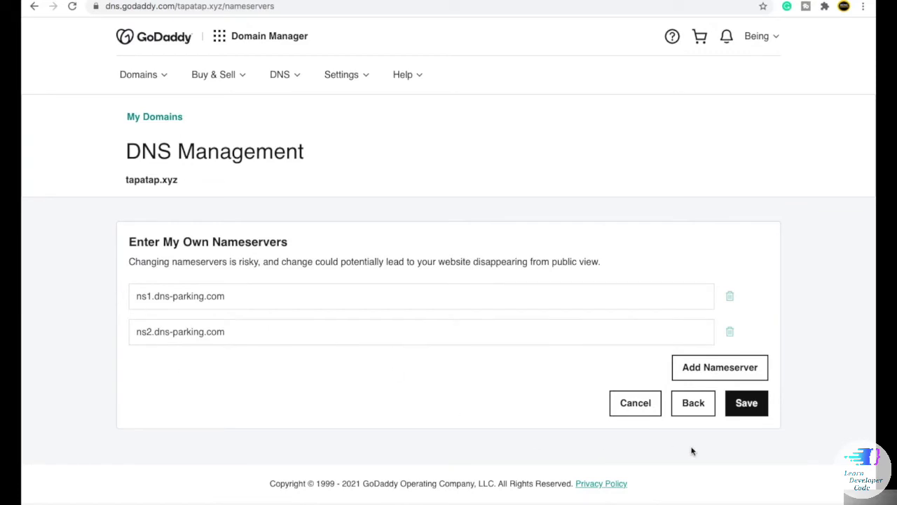
# - Save the new nameservers and consent to the nameserver update
pyautogui.click(745, 409)
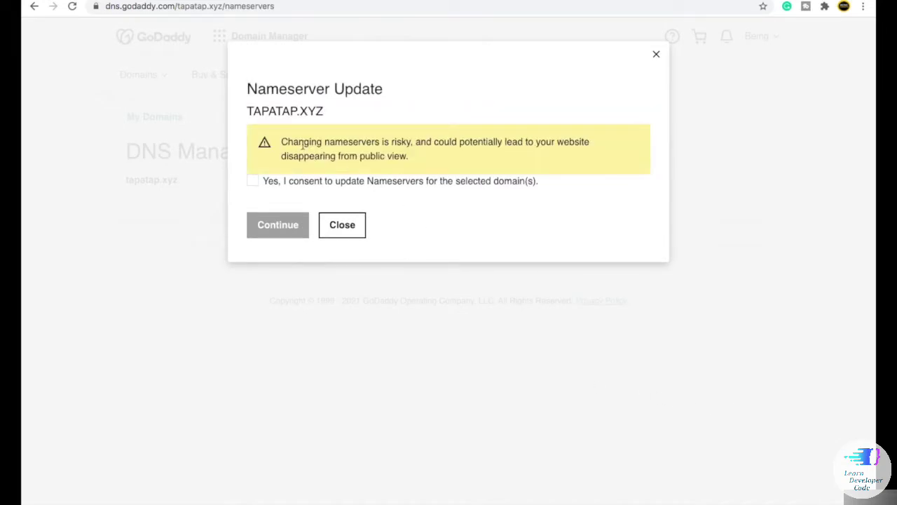
pyautogui.click(254, 182)
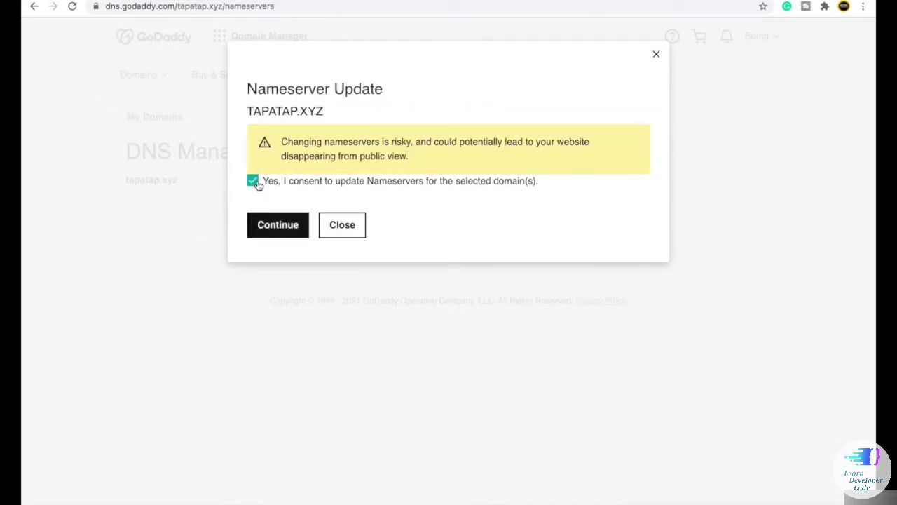
pyautogui.click(276, 230)
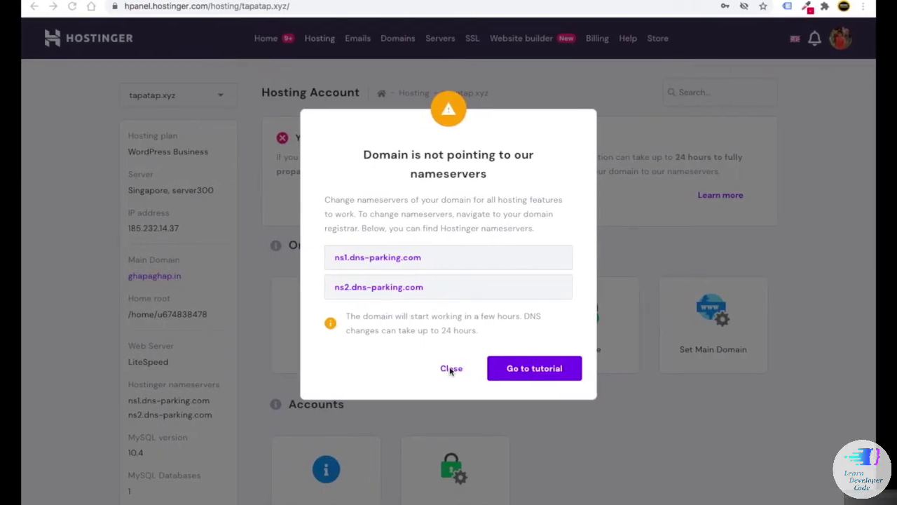
# - Close the 'Domain is not pointing' dialog, reload the page, and highlight the propagation delay notice
pyautogui.click(451, 369)
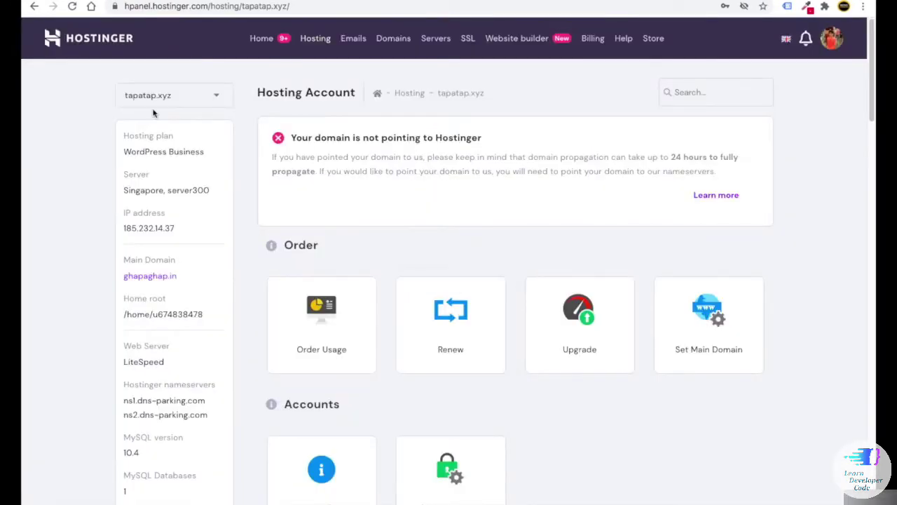
pyautogui.click(72, 7)
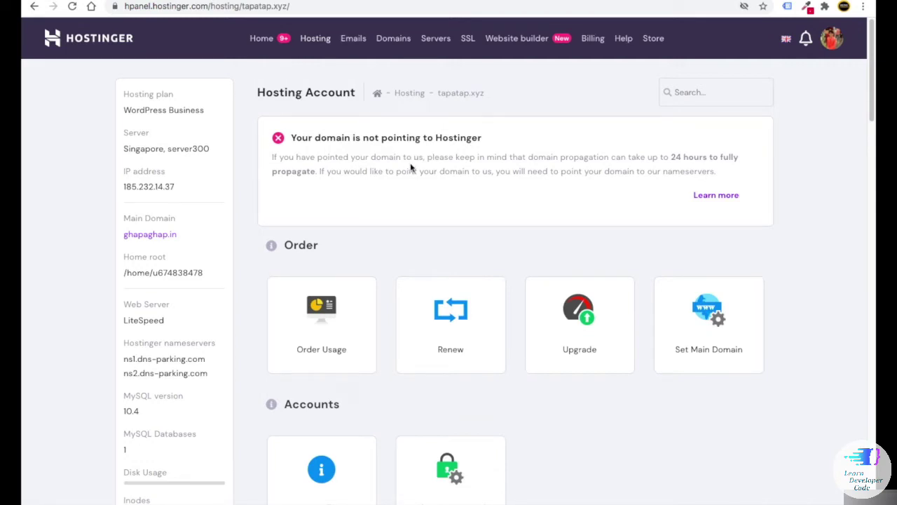
pyautogui.moveTo(290, 157); pyautogui.dragTo(709, 157)
pyautogui.click(610, 200)
pyautogui.click(597, 202)
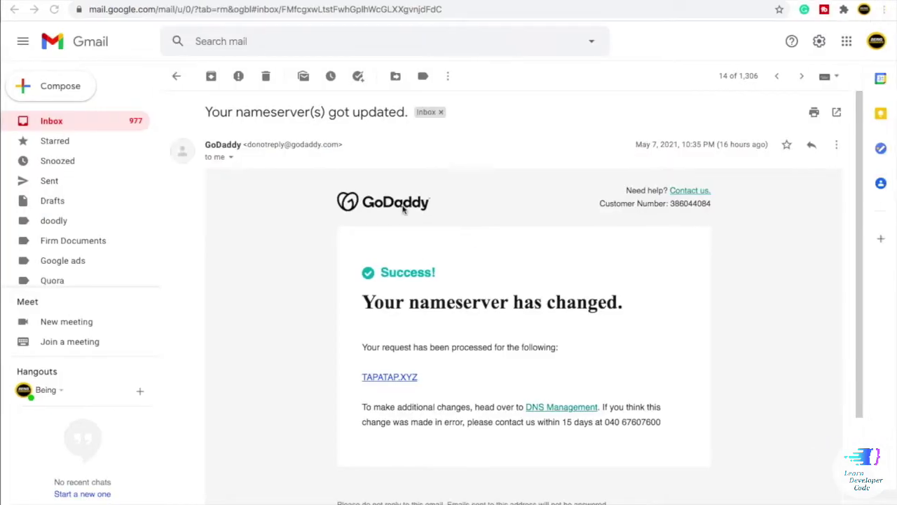
# - Read GoDaddy's 'nameserver(s) got updated' email, then return to the Hostinger tab
pyautogui.scroll(-1, 294, 247)
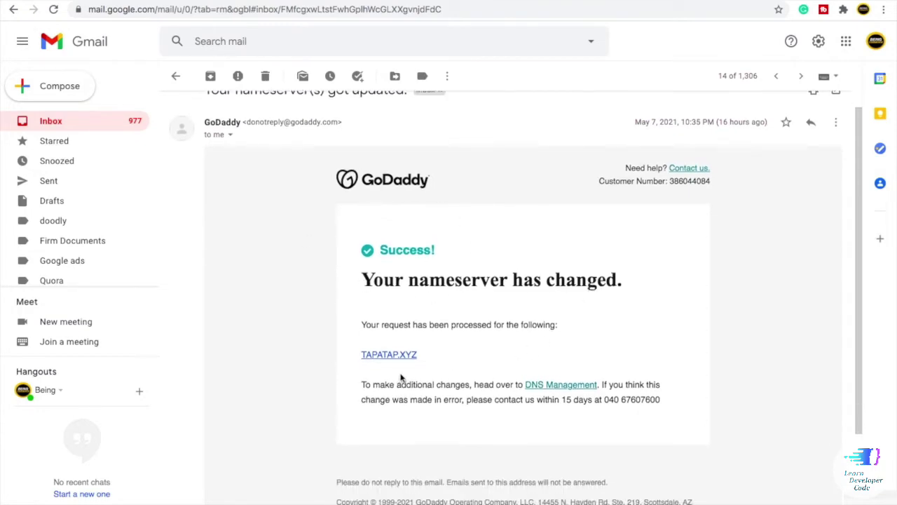
pyautogui.scroll(5, 378, 364)
pyautogui.scroll(-5, 377, 364)
pyautogui.hotkey('ctrl', 'Tab')
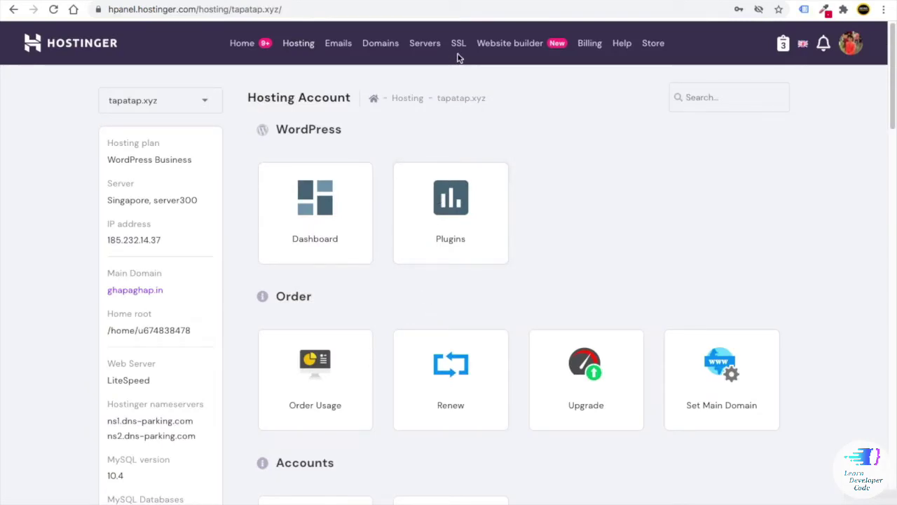
pyautogui.scroll(5, 457, 56)
# - Install an SSL certificate on tapatap.xyz from the SSL page, then open the Hosting list
pyautogui.scroll(-3, 459, 84)
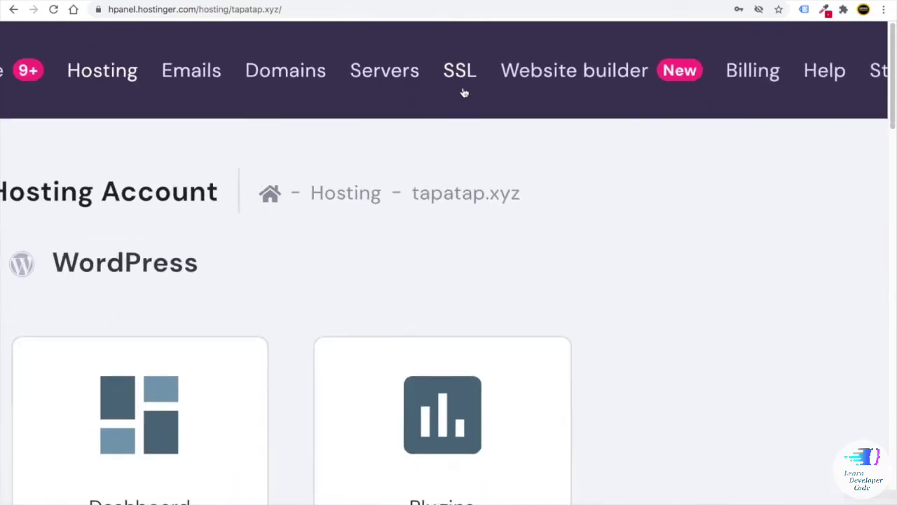
pyautogui.click(460, 84)
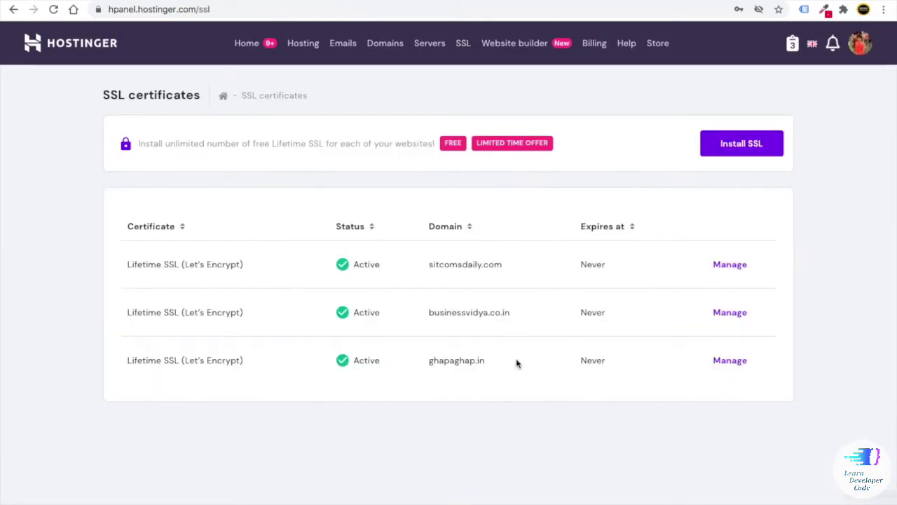
pyautogui.click(741, 150)
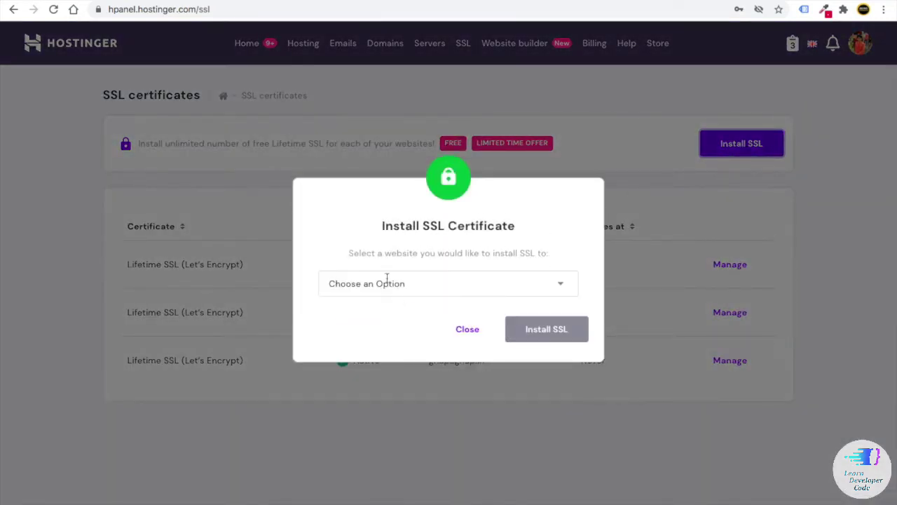
pyautogui.click(387, 280)
pyautogui.click(378, 393)
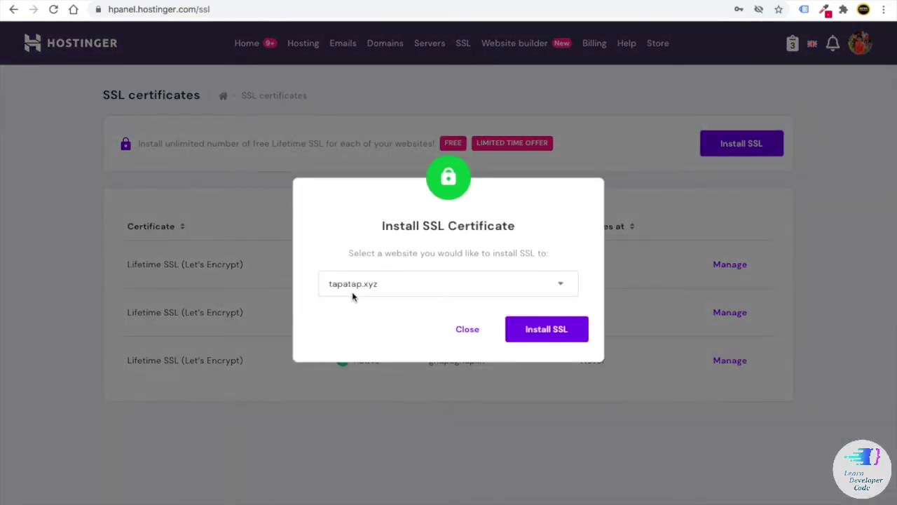
pyautogui.click(550, 335)
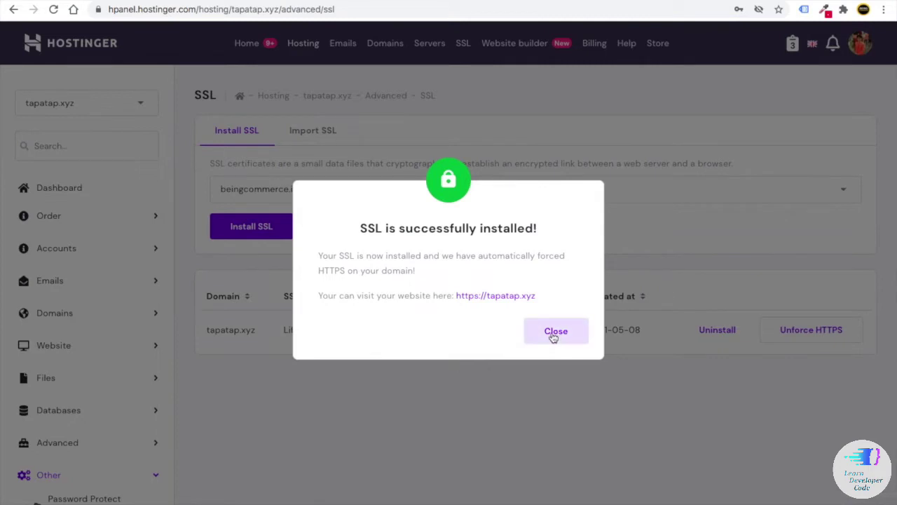
pyautogui.click(553, 338)
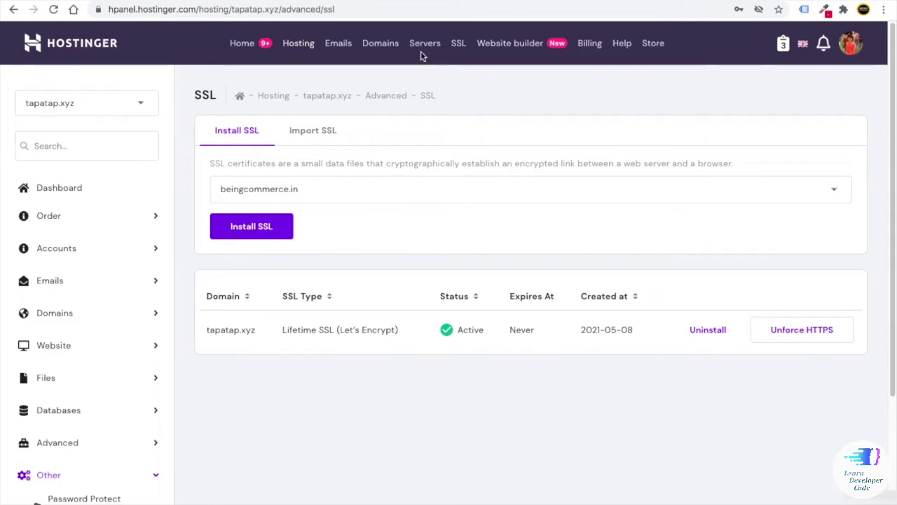
pyautogui.click(298, 45)
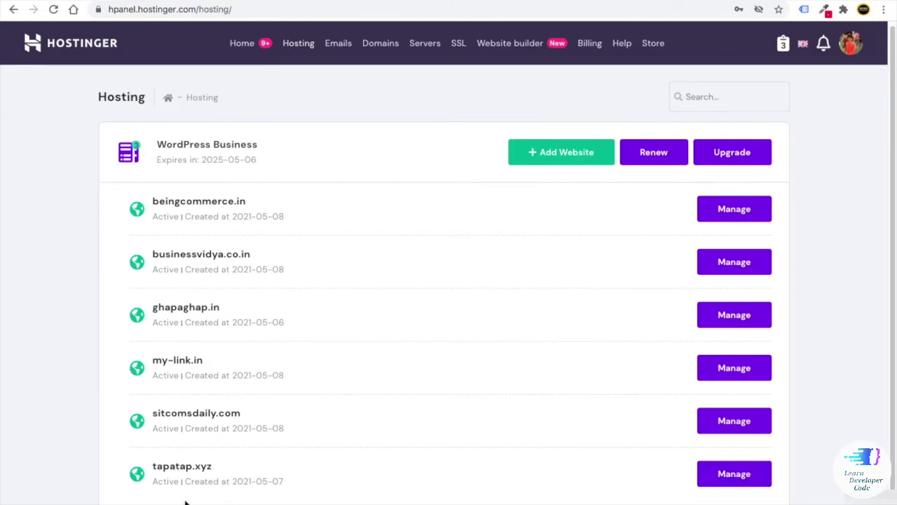
# - Open tapatap.xyz's Auto Installer and select WordPress to bring up the install form
pyautogui.click(733, 474)
pyautogui.scroll(-6, 429, 375)
pyautogui.scroll(-6, 427, 376)
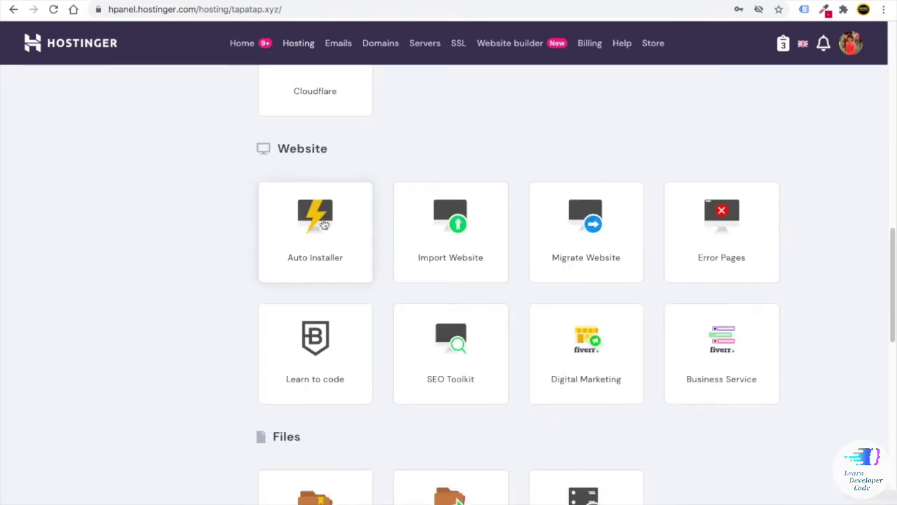
pyautogui.click(313, 232)
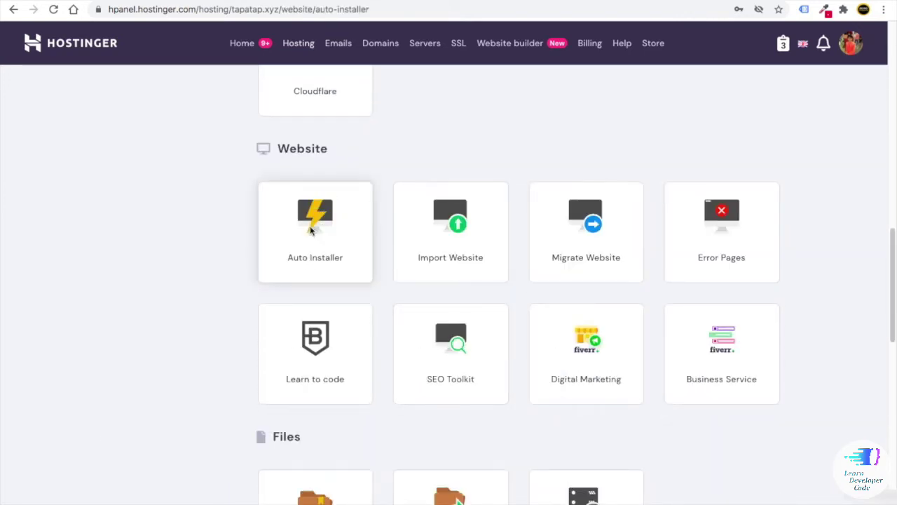
pyautogui.scroll(-1, 400, 337)
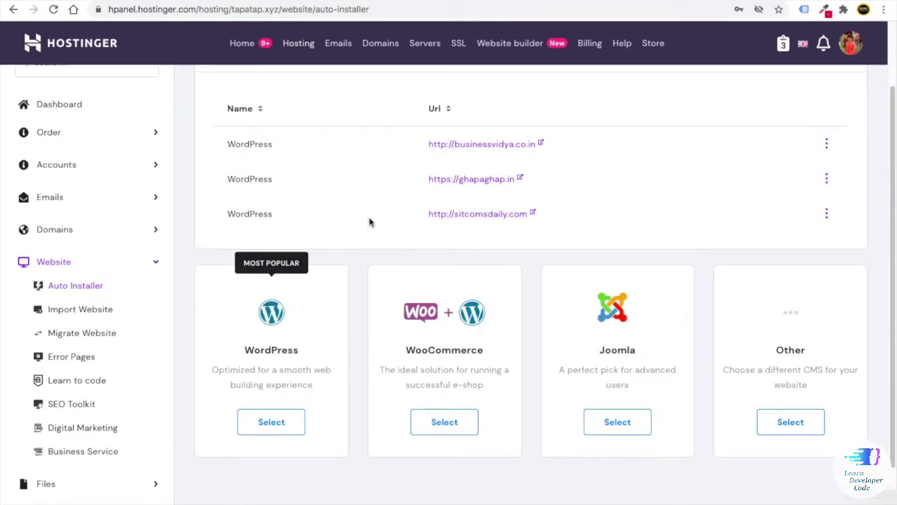
pyautogui.scroll(1, 364, 320)
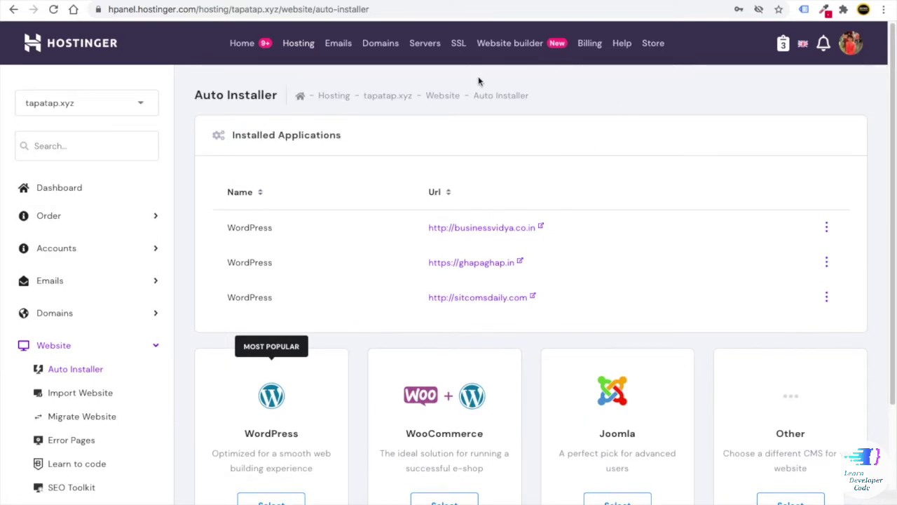
pyautogui.scroll(-2, 356, 286)
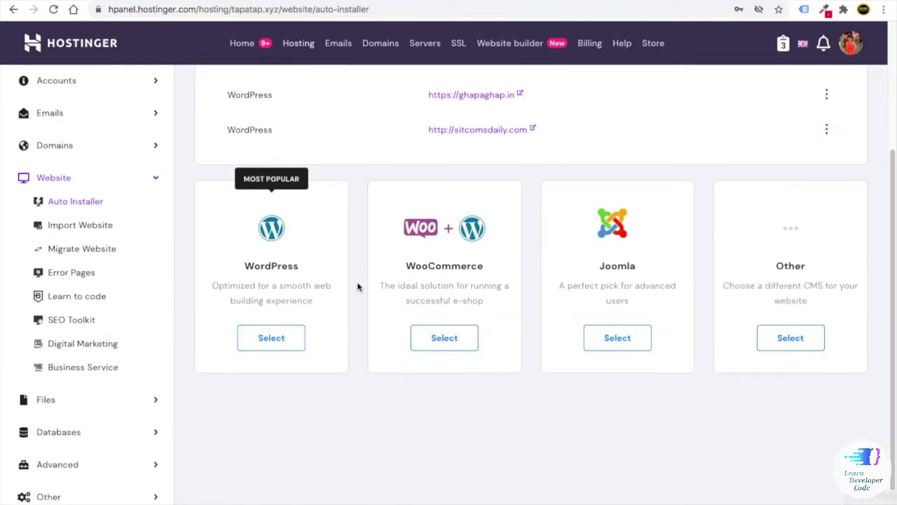
pyautogui.click(271, 340)
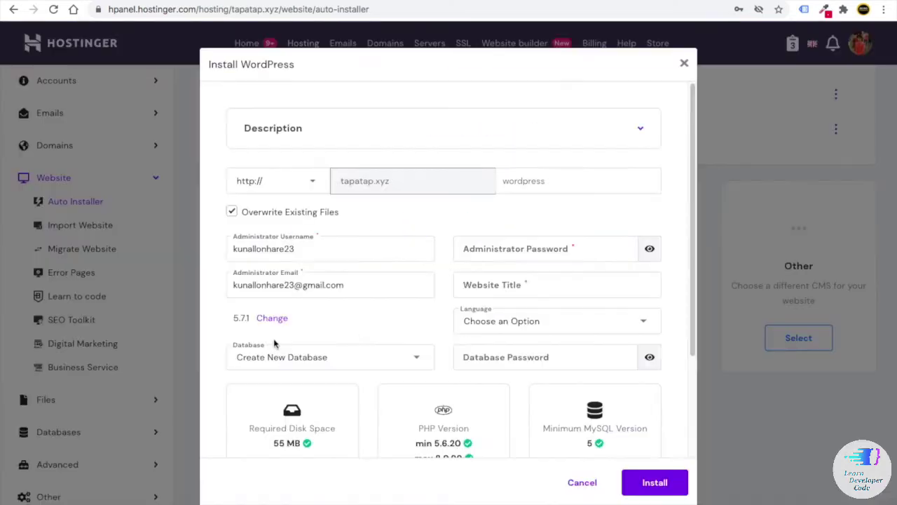
pyautogui.click(273, 184)
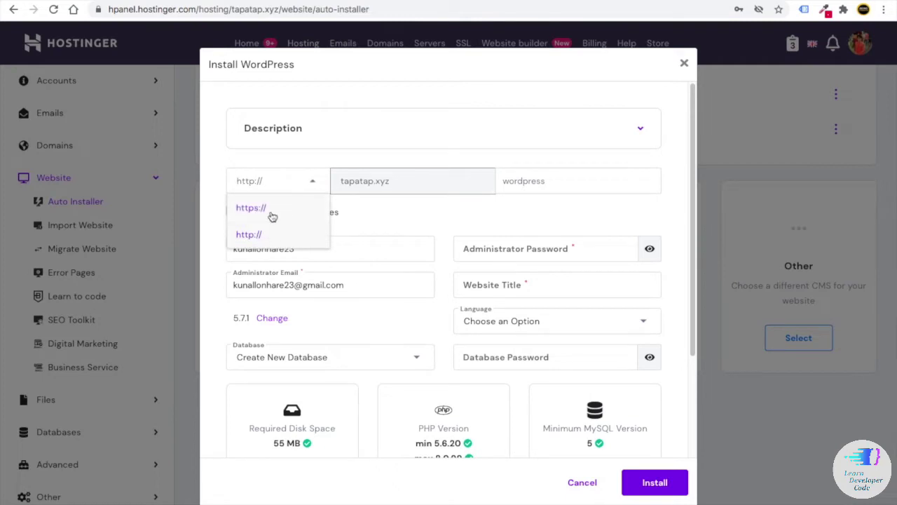
pyautogui.click(272, 216)
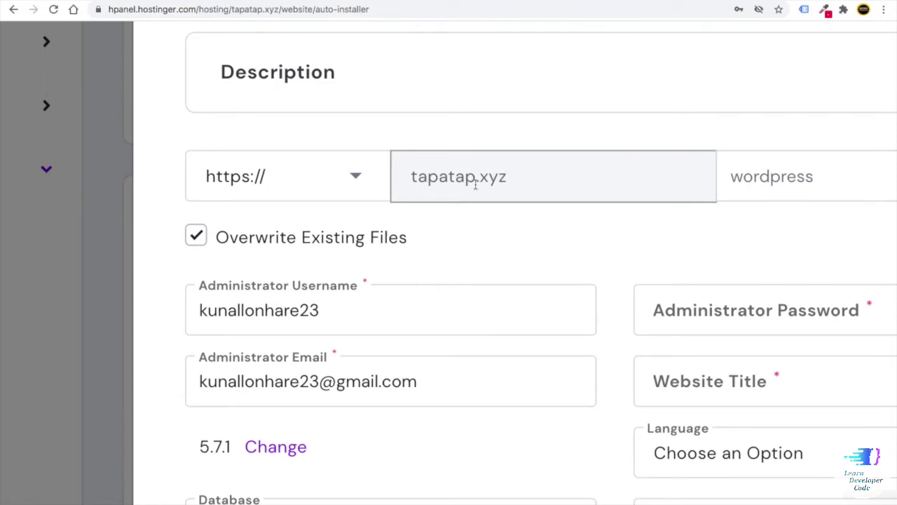
pyautogui.click(282, 181)
pyautogui.click(246, 231)
pyautogui.click(373, 190)
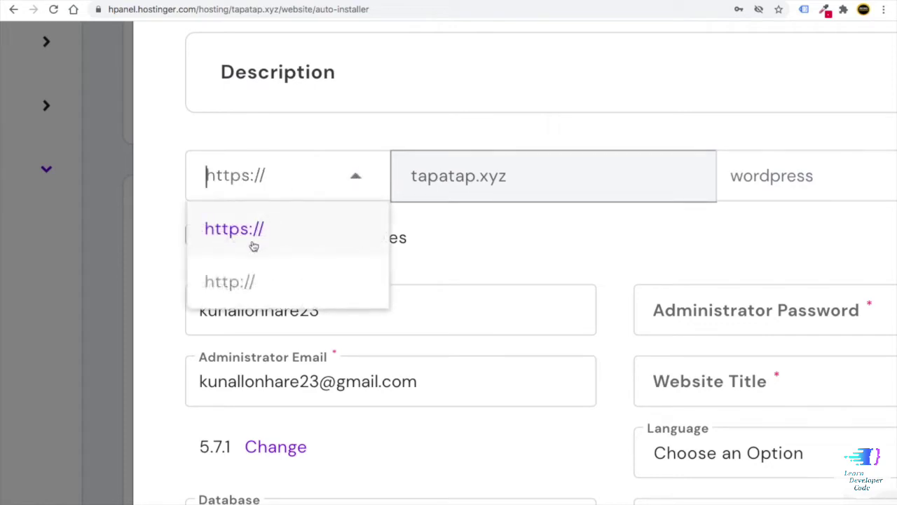
pyautogui.click(232, 280)
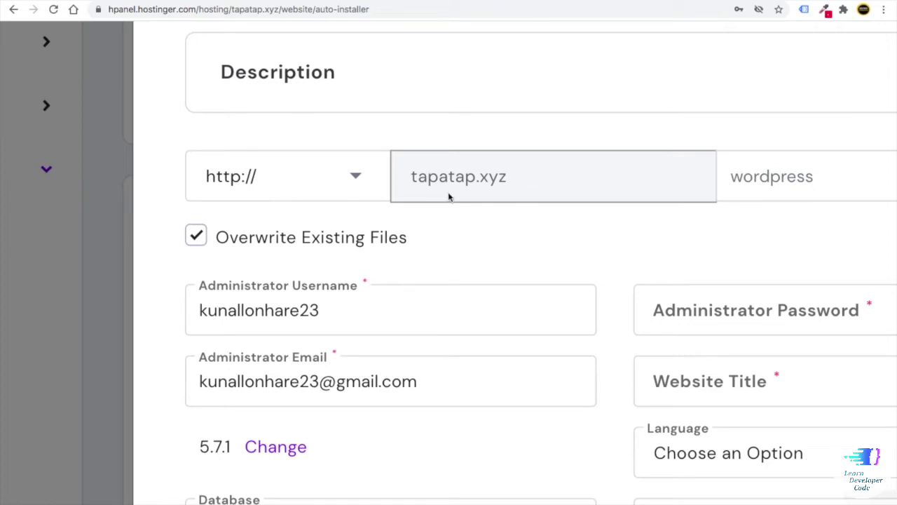
pyautogui.click(280, 190)
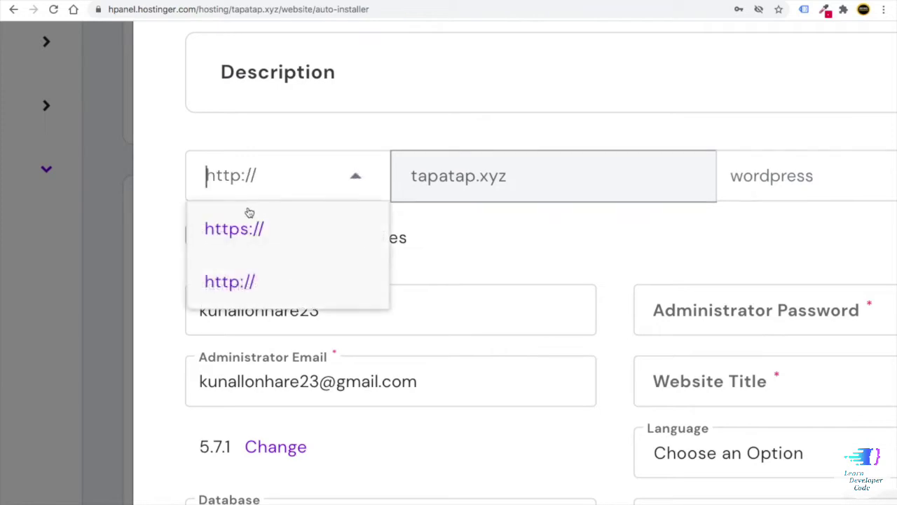
pyautogui.click(233, 230)
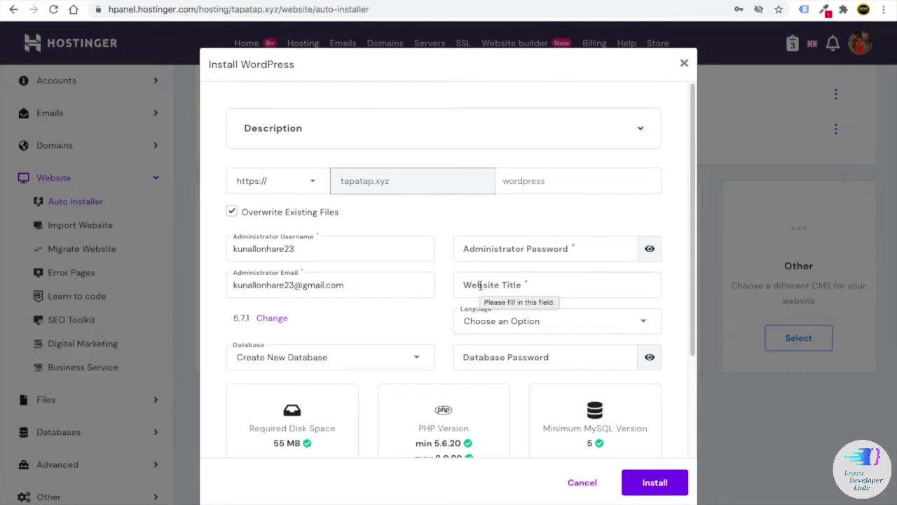
# - Choose English as the site language and enter the website title 'Tapatap'
pyautogui.click(481, 323)
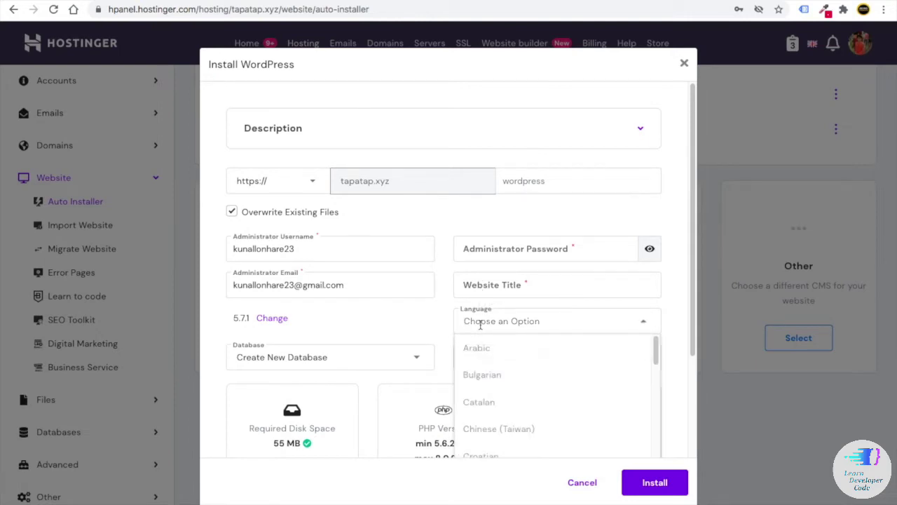
pyautogui.write('eng')
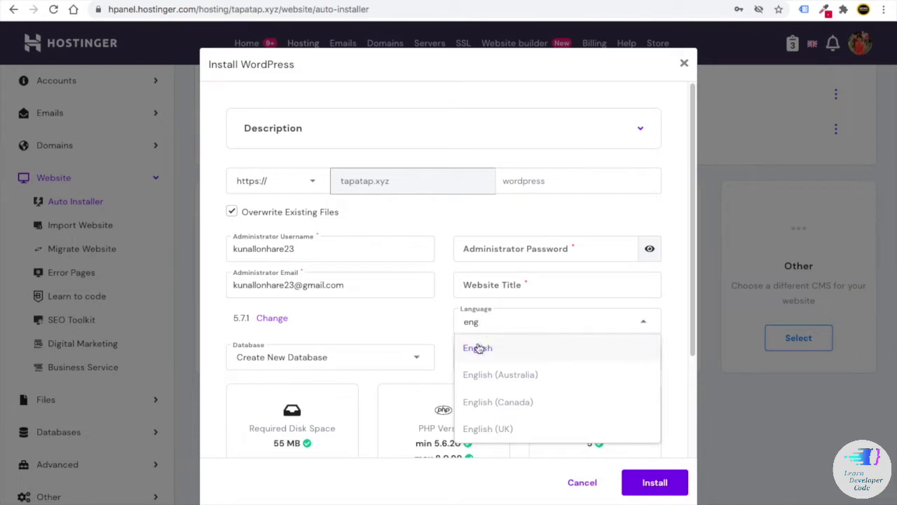
pyautogui.click(481, 347)
pyautogui.click(491, 283)
pyautogui.write('Tapa')
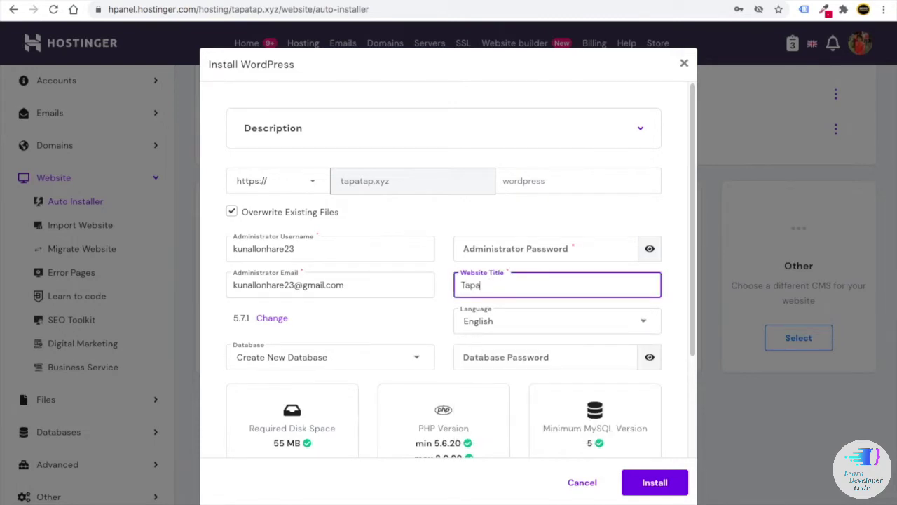
pyautogui.write('tap')
pyautogui.click(445, 272)
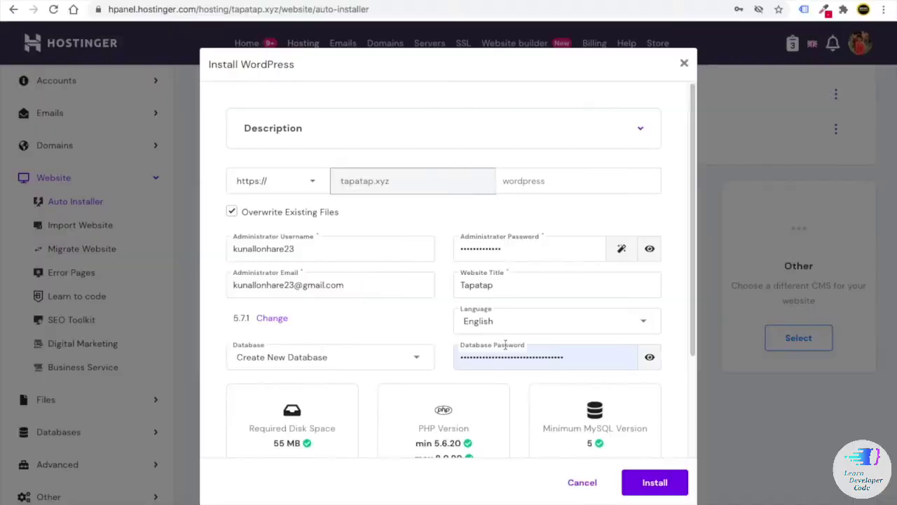
# - Keep the default new database and set updates to always the latest available version
pyautogui.scroll(-1, 499, 342)
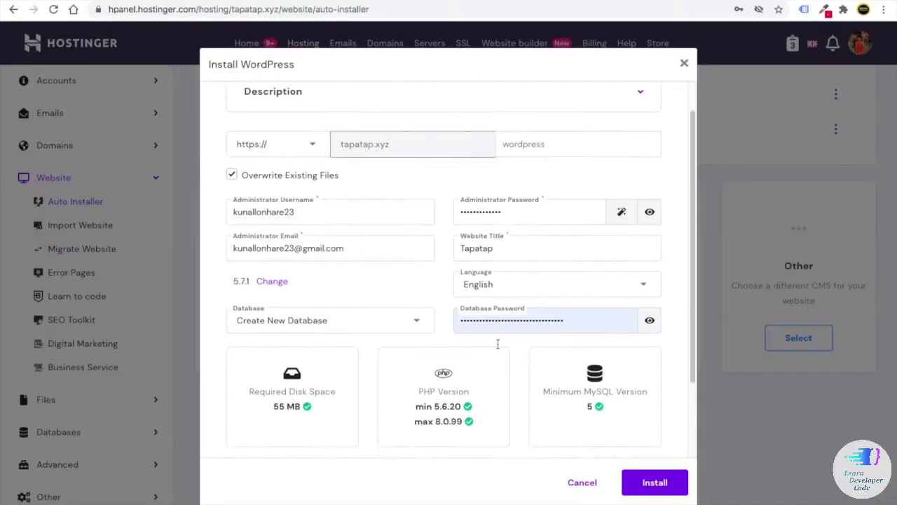
pyautogui.scroll(-3, 497, 344)
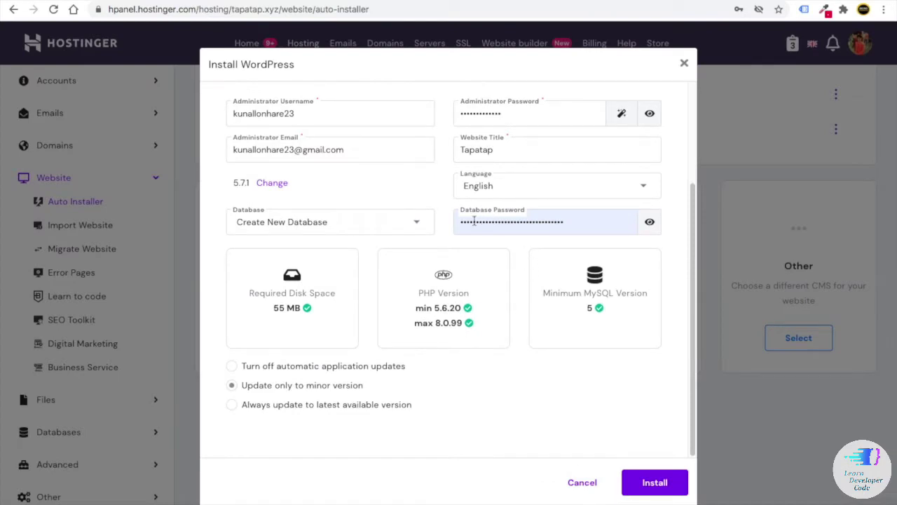
pyautogui.click(396, 227)
pyautogui.click(415, 187)
pyautogui.click(232, 408)
pyautogui.scroll(2, 372, 415)
pyautogui.scroll(-2, 372, 414)
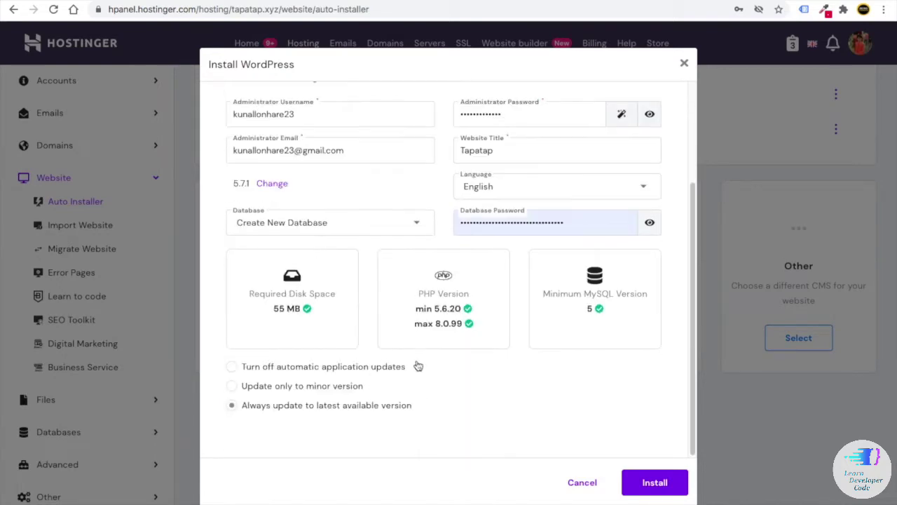
pyautogui.click(655, 485)
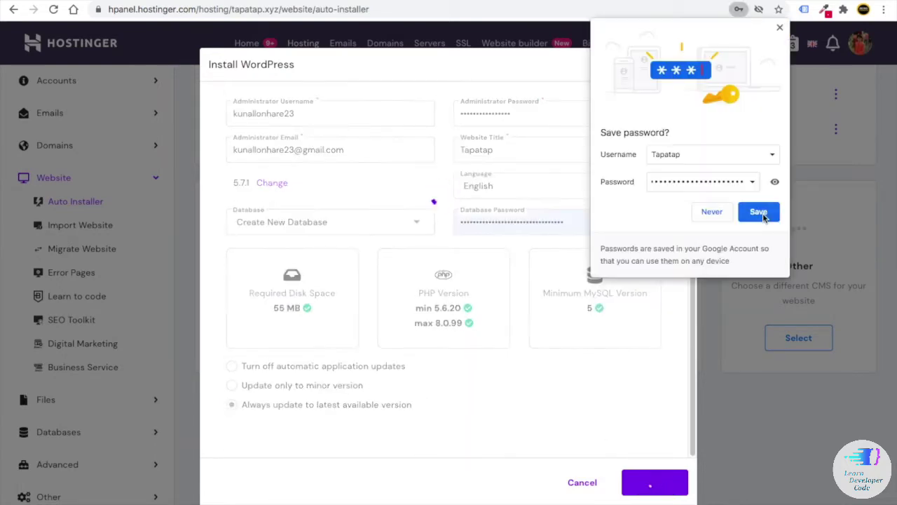
pyautogui.click(761, 214)
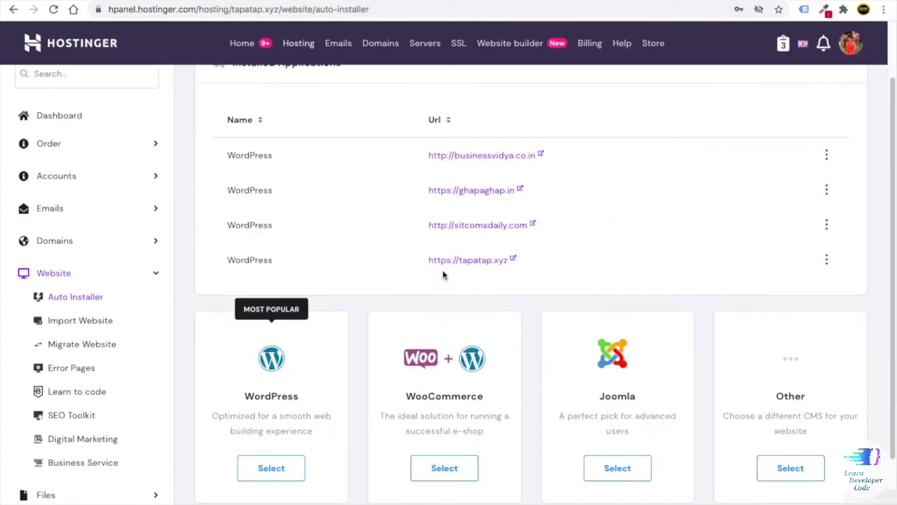
pyautogui.click(513, 260)
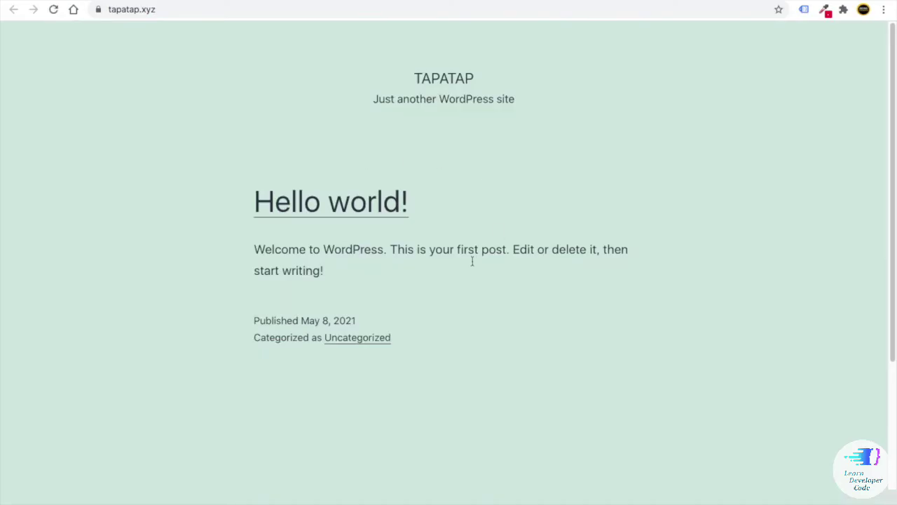
# - Inspect the tapatap.xyz connection security details, then close them
pyautogui.click(98, 10)
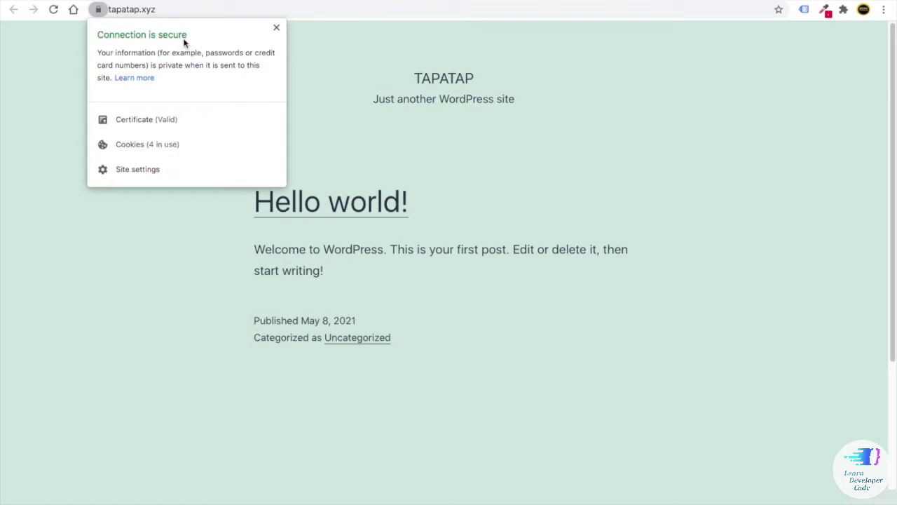
pyautogui.click(277, 29)
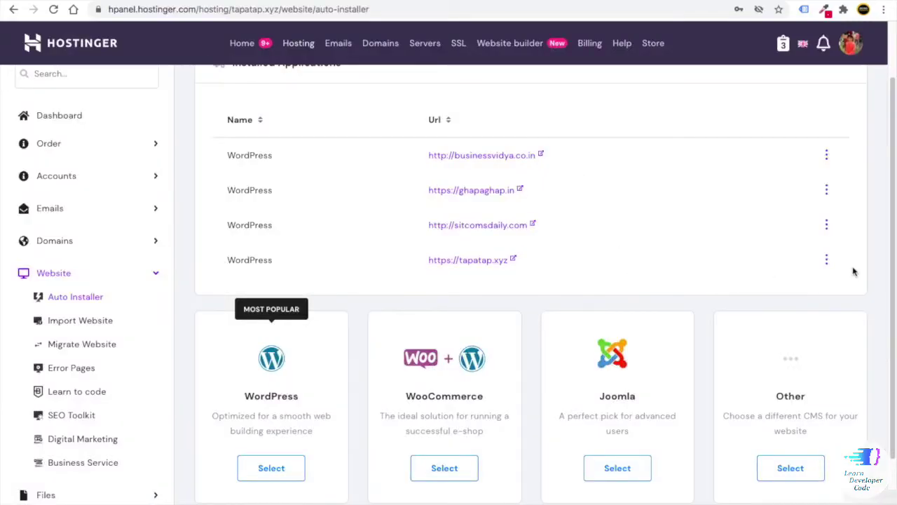
pyautogui.click(827, 260)
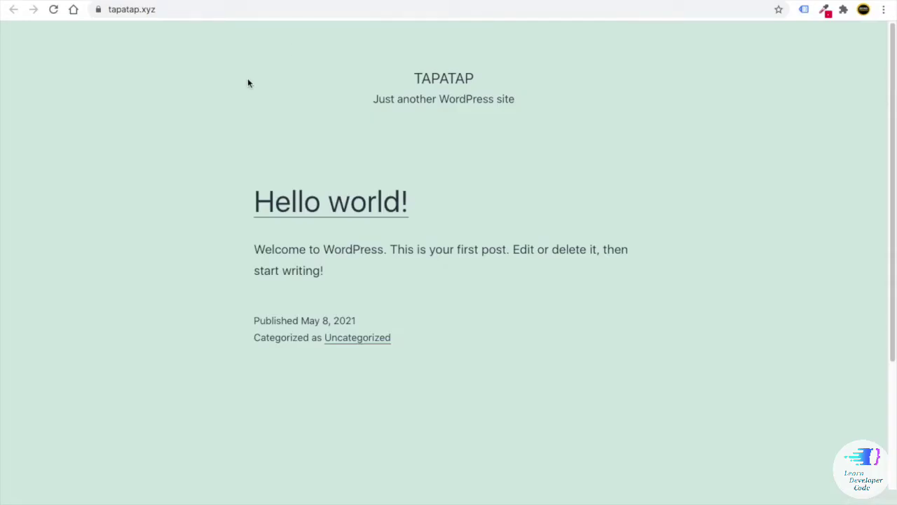
pyautogui.click(87, 9)
pyautogui.click(203, 9)
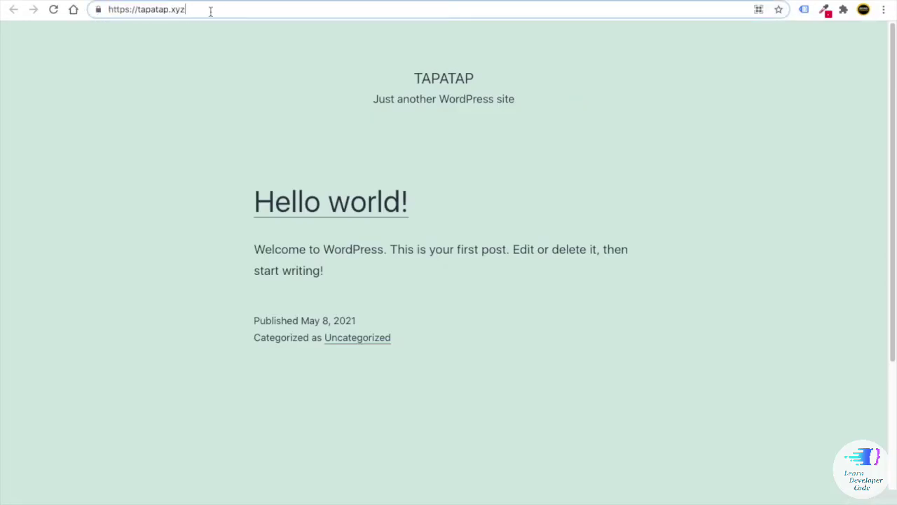
pyautogui.write('/')
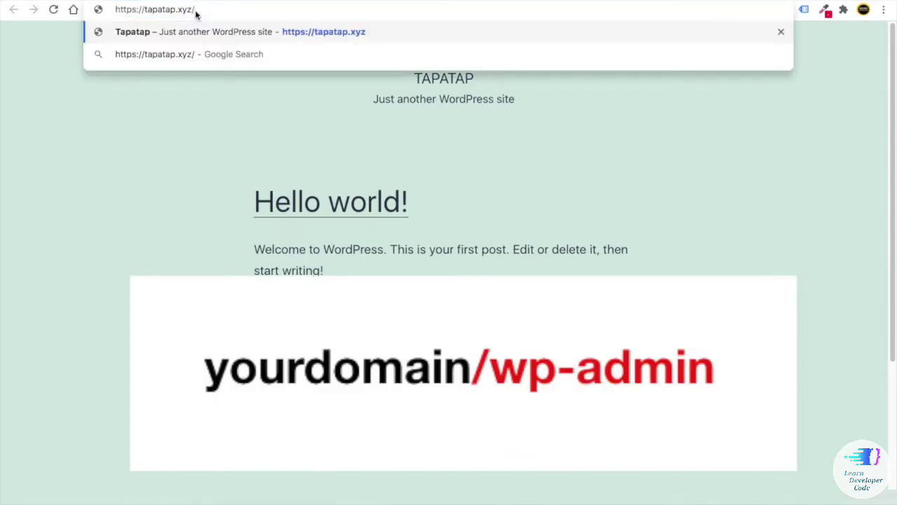
pyautogui.write('wp')
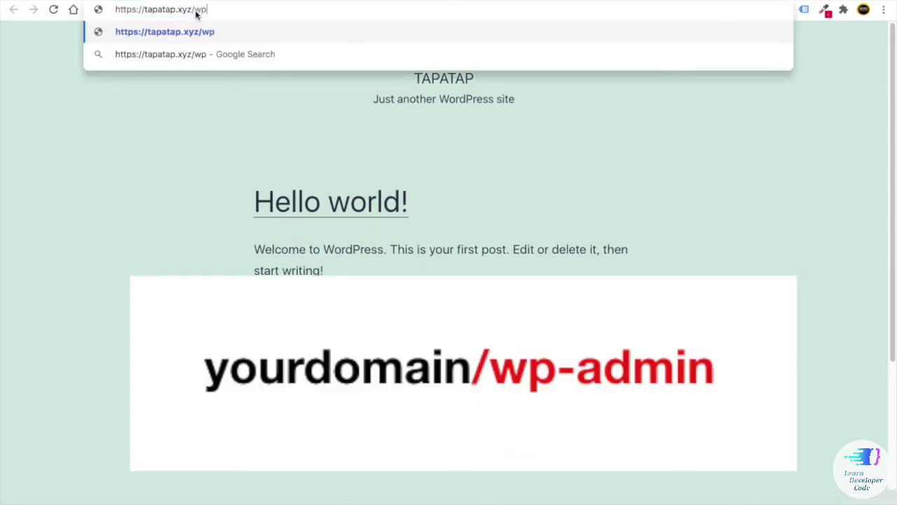
pyautogui.write('-admin')
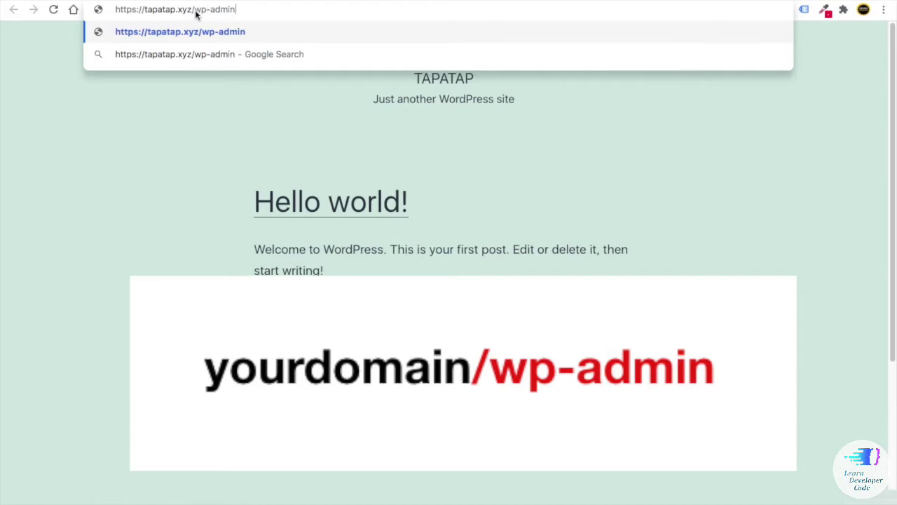
pyautogui.press('Return')
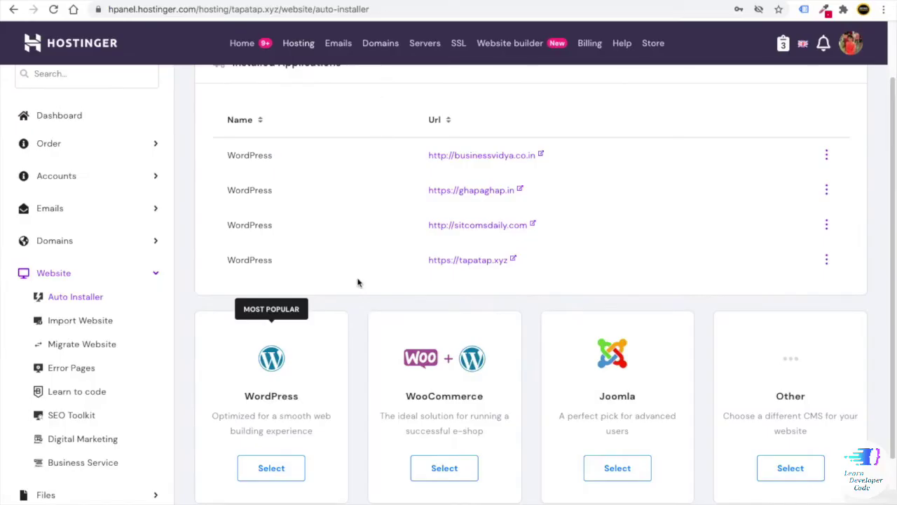
# - Log in to the Tapatap dashboard, dismiss the save-password prompt, and return to Hostinger's Hosting list
pyautogui.click(265, 468)
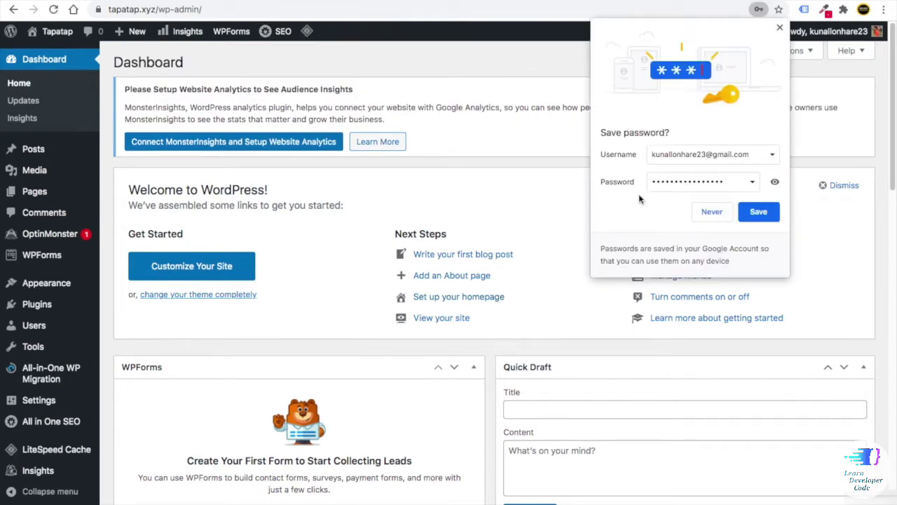
pyautogui.click(780, 28)
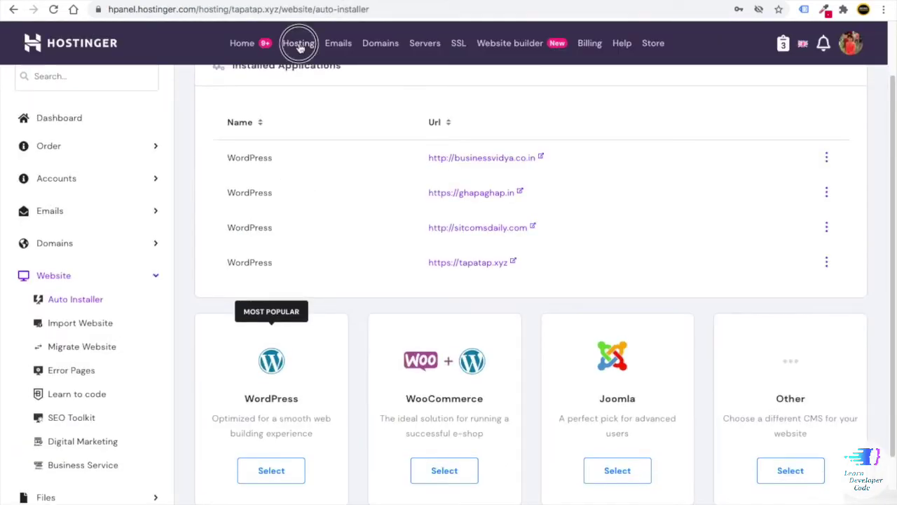
pyautogui.click(298, 43)
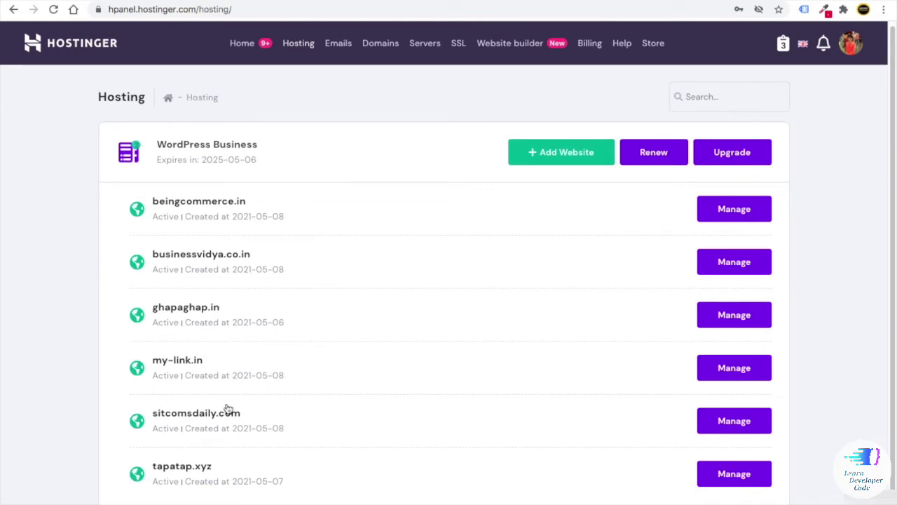
# - In a new tab, enter tapatap.xyz/wp-admin and load the WordPress admin
pyautogui.hotkey('ctrl', 't')
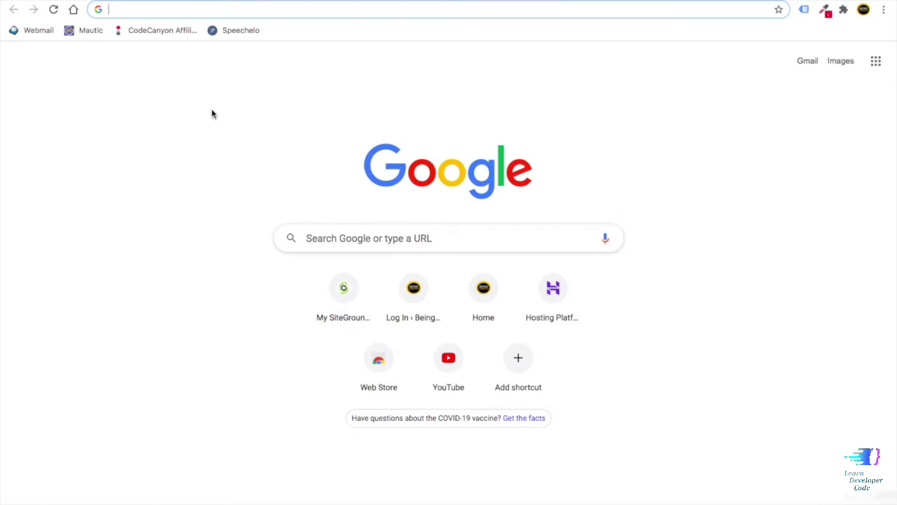
pyautogui.write('tat')
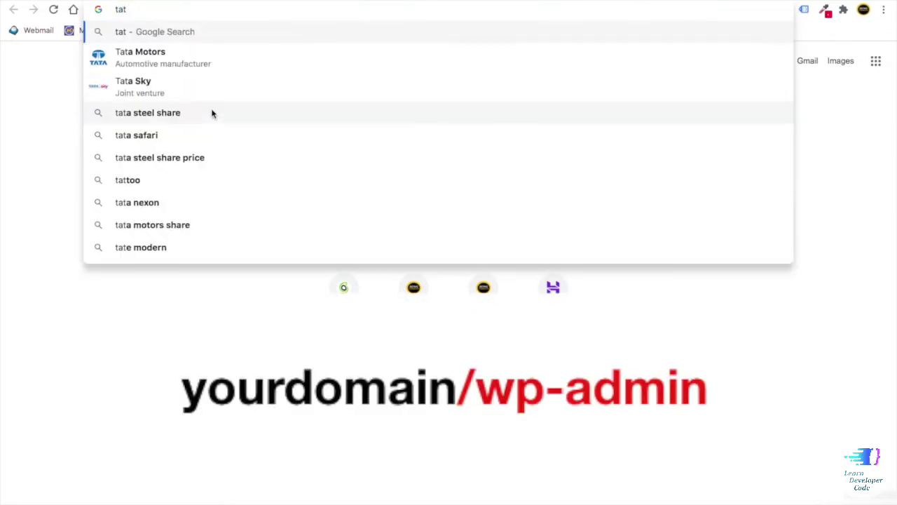
pyautogui.press('BackSpace')
pyautogui.write('pa')
pyautogui.press('Right')
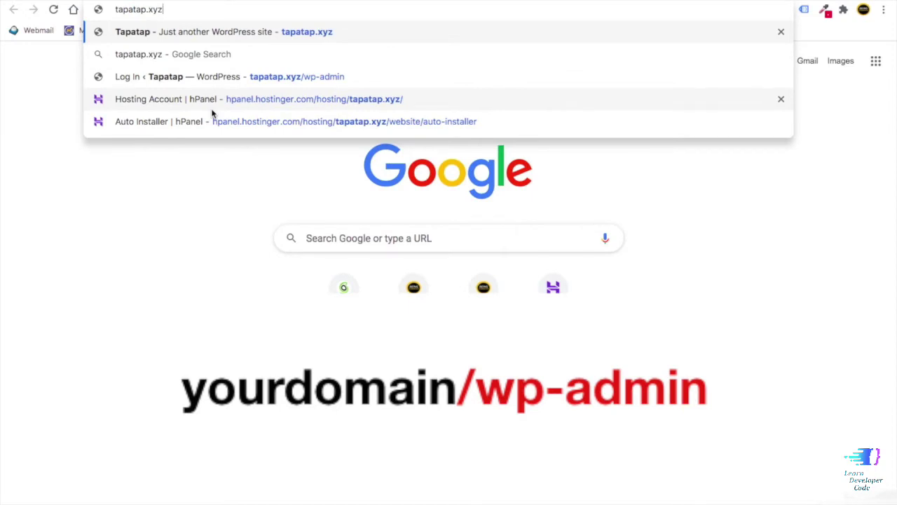
pyautogui.write('wp')
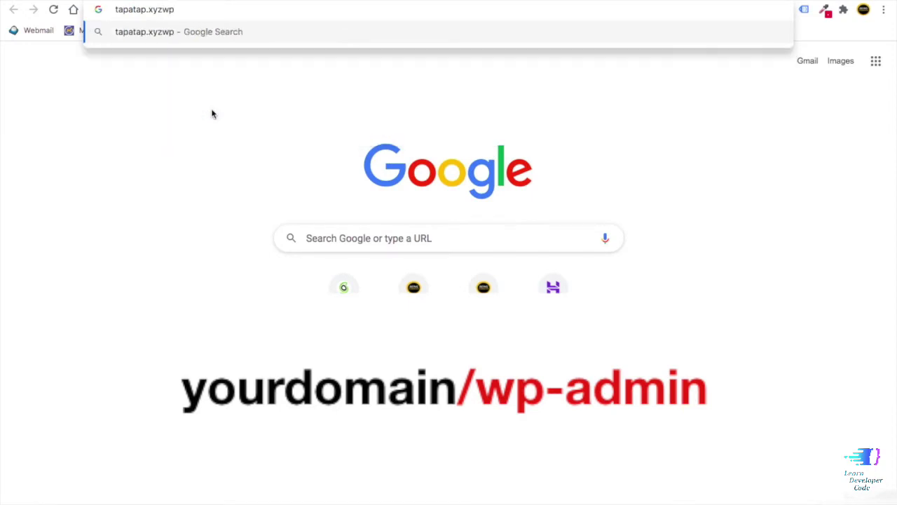
pyautogui.press('BackSpace')
pyautogui.press('BackSpace')
pyautogui.write('/wp')
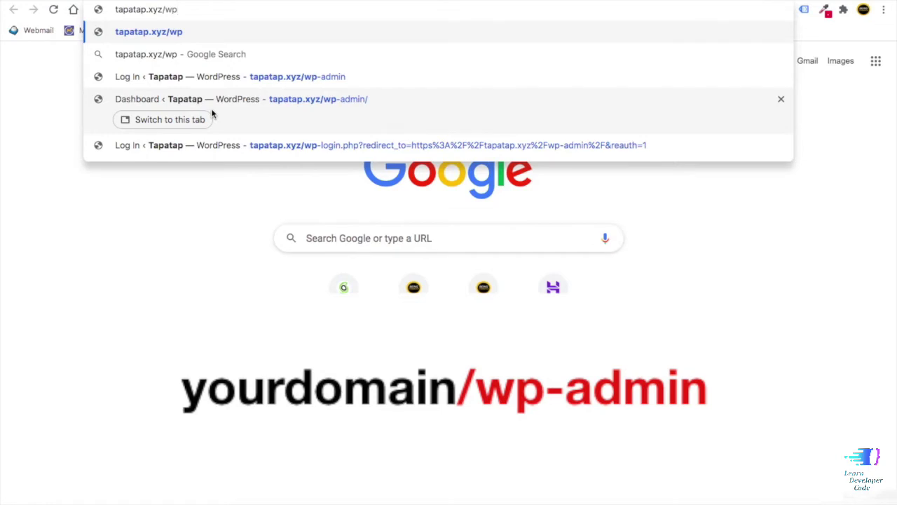
pyautogui.write('-admin')
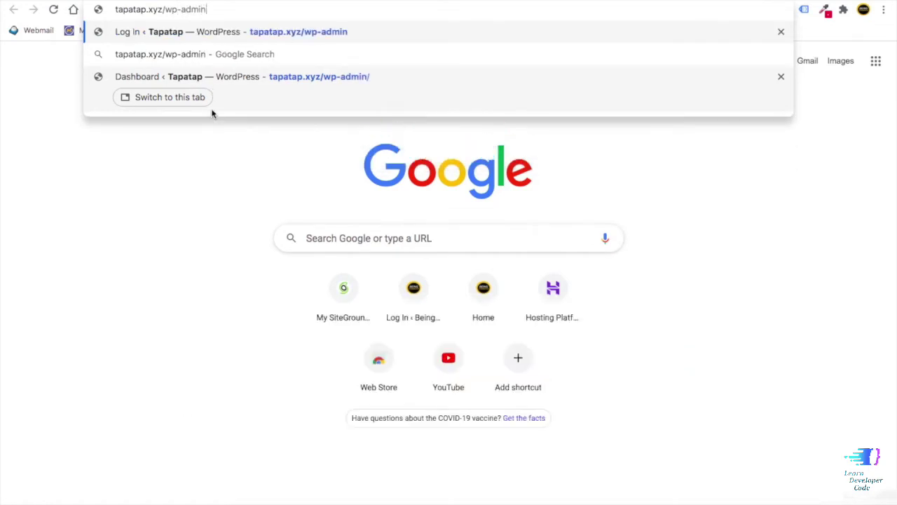
pyautogui.press('Return')
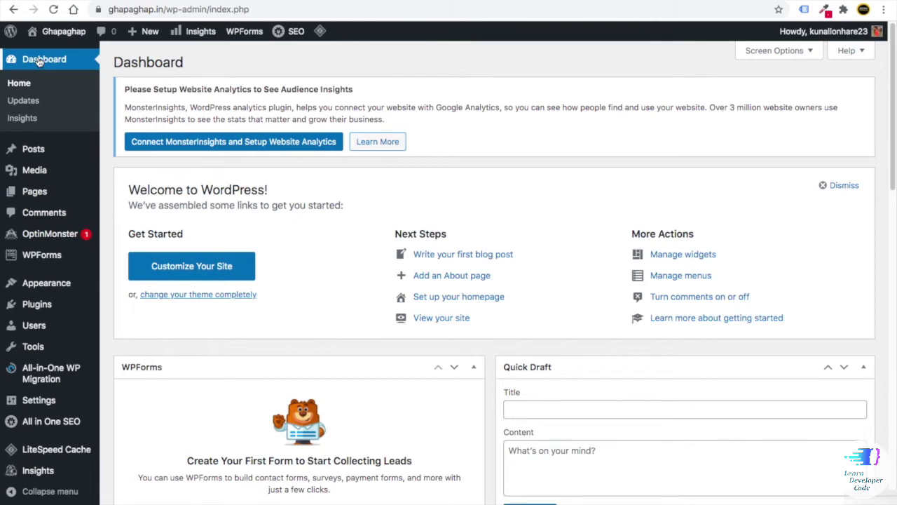
# - Untick all ten widgets in Screen Options, WPForms through Welcome, then collapse the panel
pyautogui.click(770, 56)
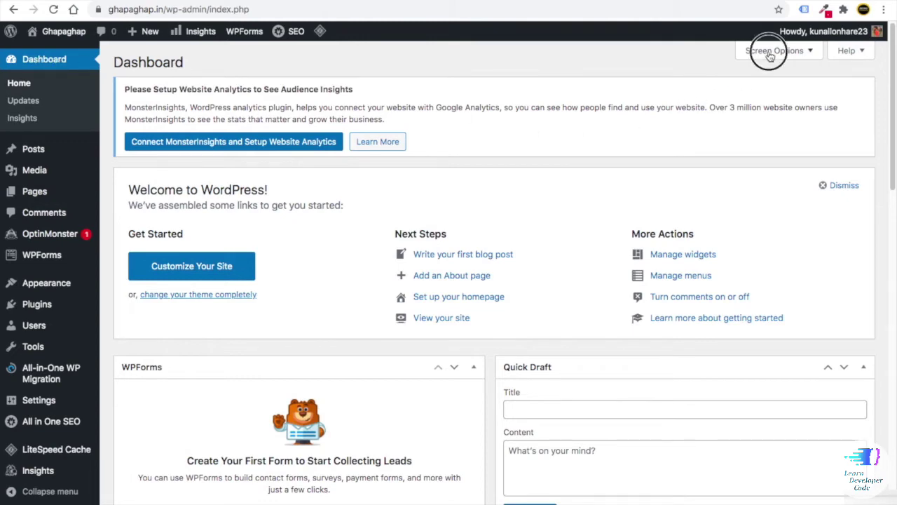
pyautogui.click(142, 118)
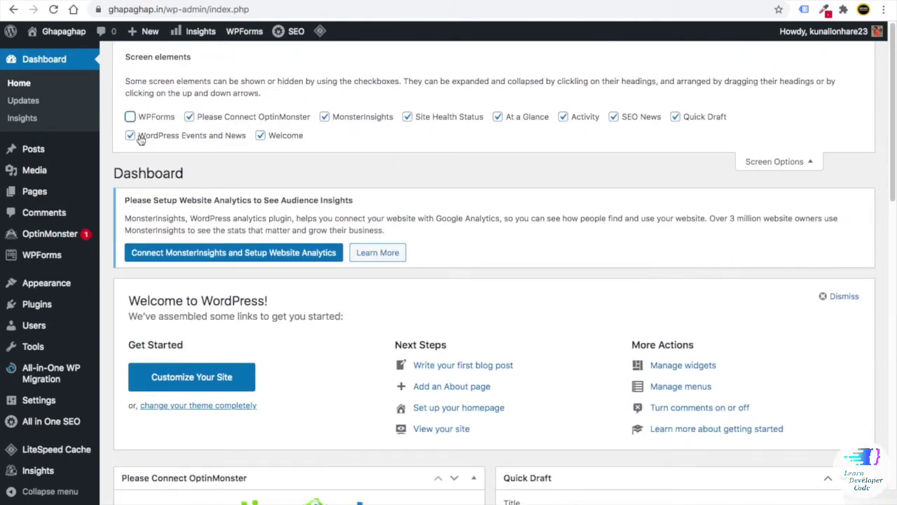
pyautogui.click(197, 118)
pyautogui.click(331, 121)
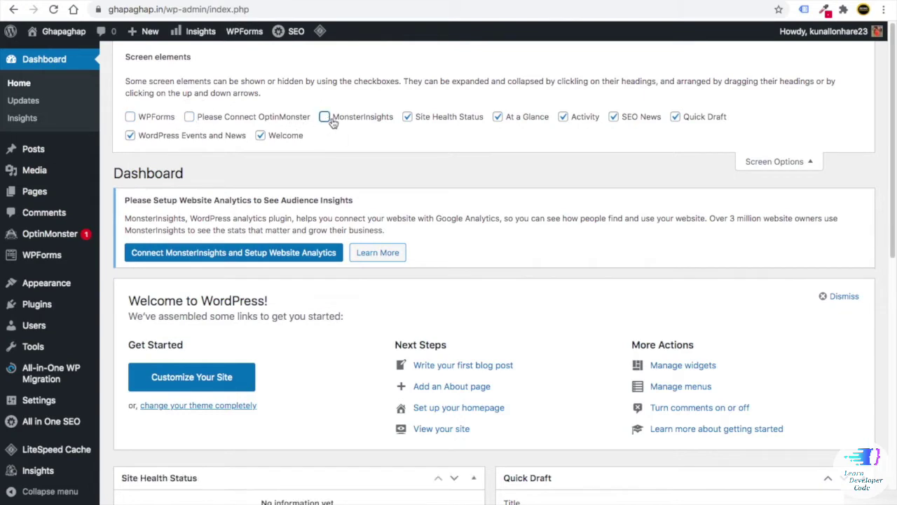
pyautogui.click(407, 118)
pyautogui.click(499, 118)
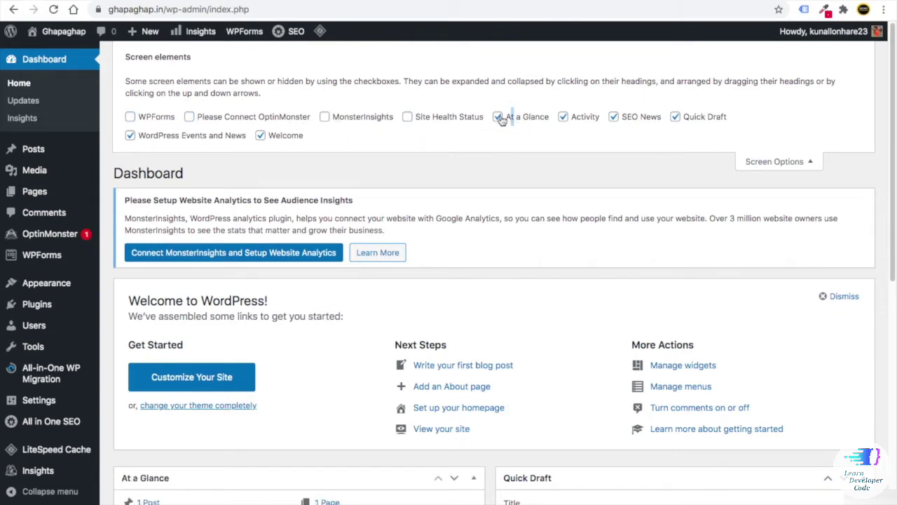
pyautogui.click(563, 118)
pyautogui.click(614, 118)
pyautogui.click(675, 117)
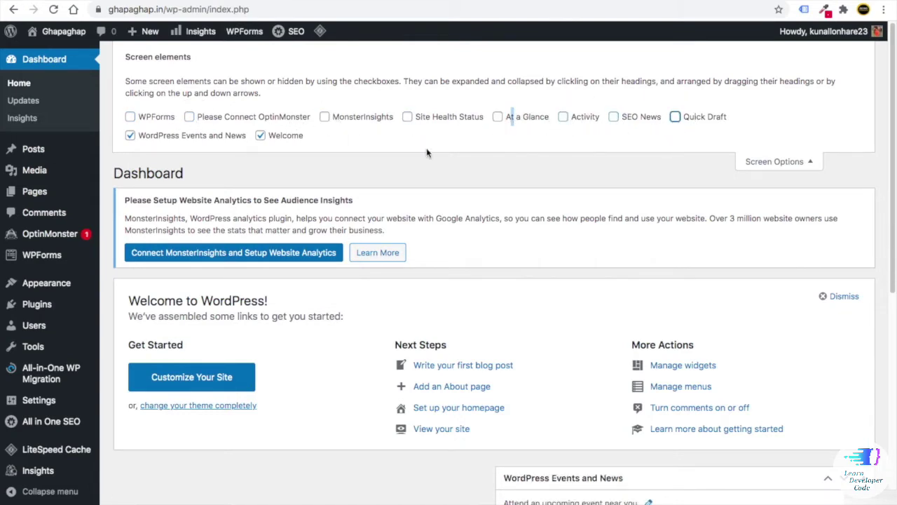
pyautogui.click(130, 135)
pyautogui.click(261, 136)
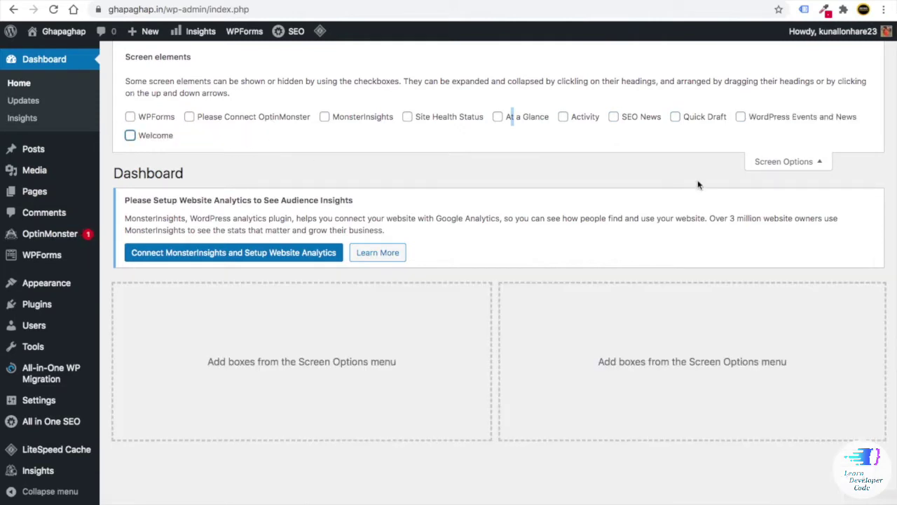
pyautogui.click(768, 164)
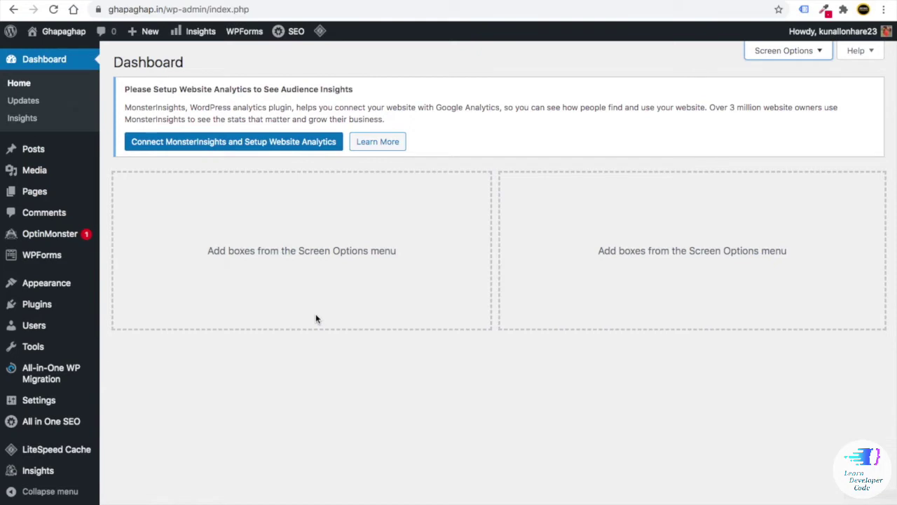
# - Open Visit Site in a new tab to view the Hello world! page, then return to the Dashboard
pyautogui.moveTo(35, 155)
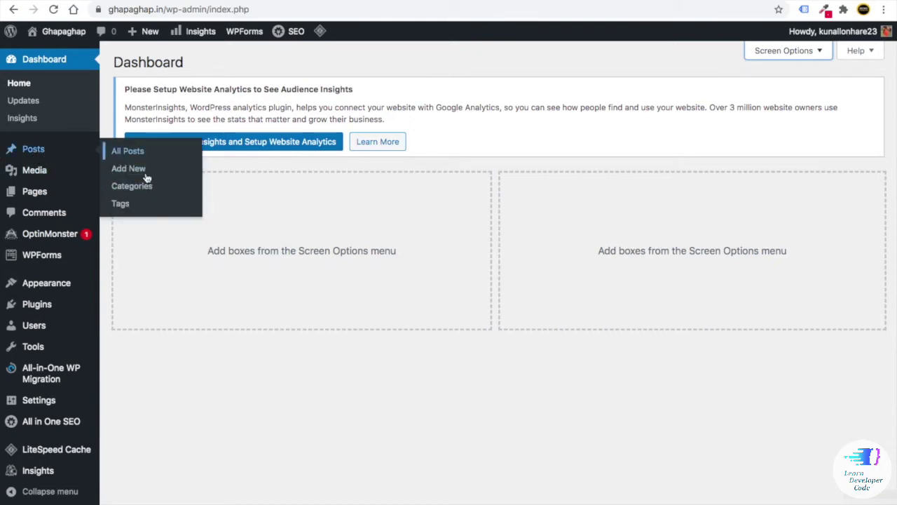
pyautogui.moveTo(44, 175)
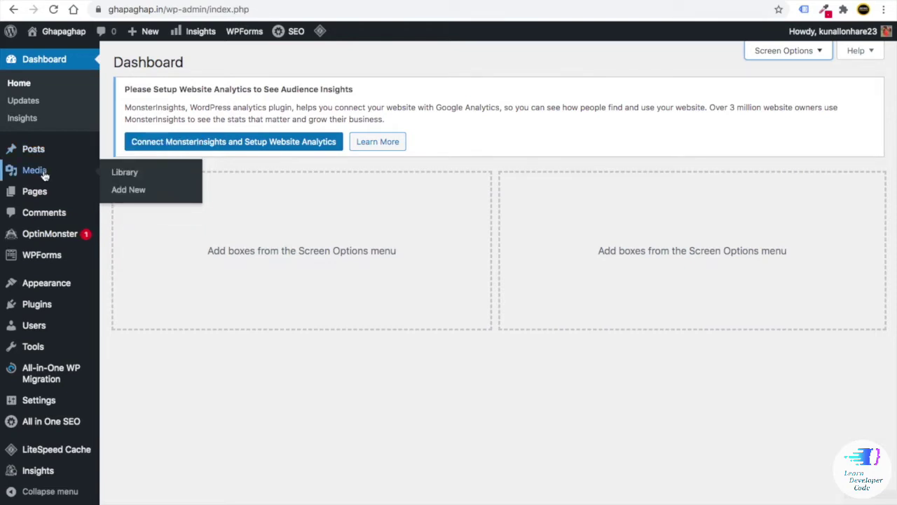
pyautogui.moveTo(43, 195)
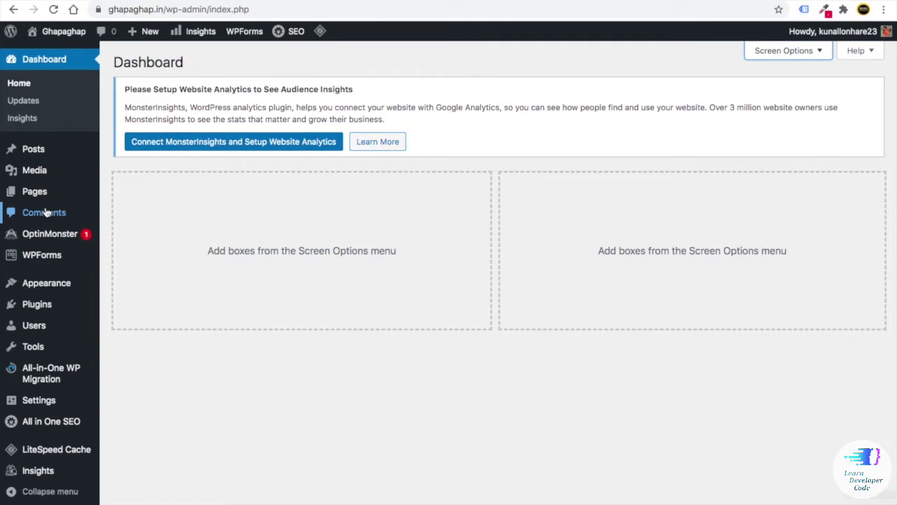
pyautogui.moveTo(65, 286)
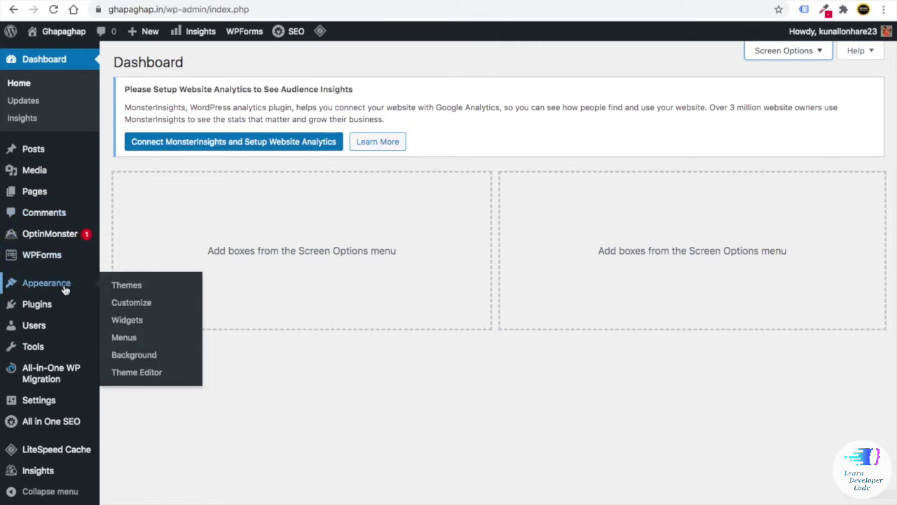
pyautogui.moveTo(58, 31)
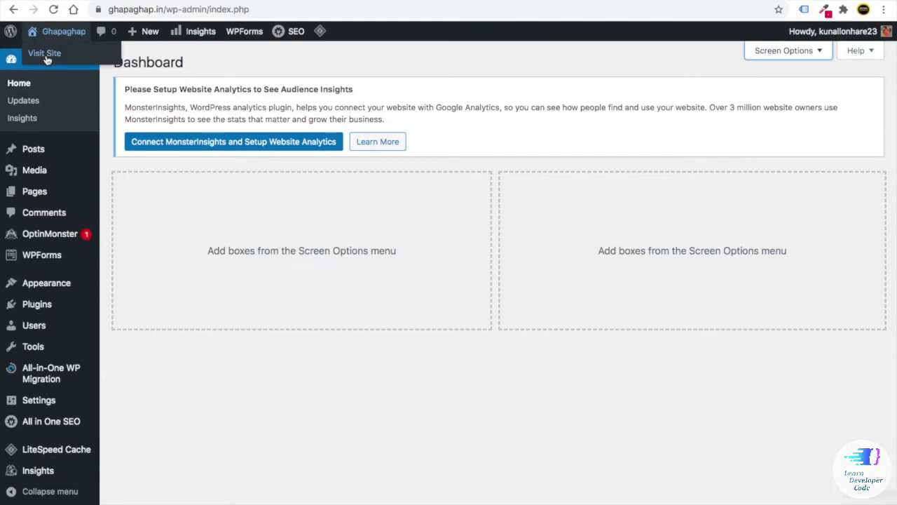
pyautogui.rightClick(47, 61)
pyautogui.click(61, 61)
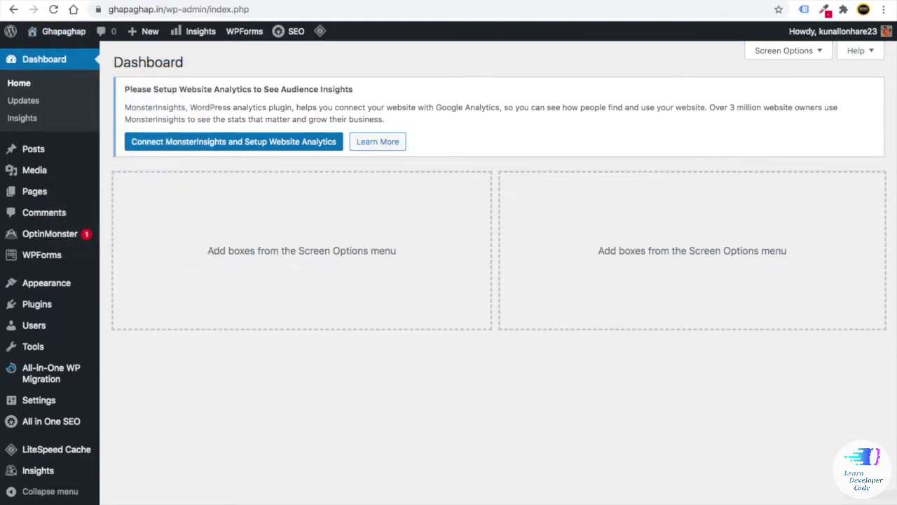
pyautogui.hotkey('ctrl', 'Tab')
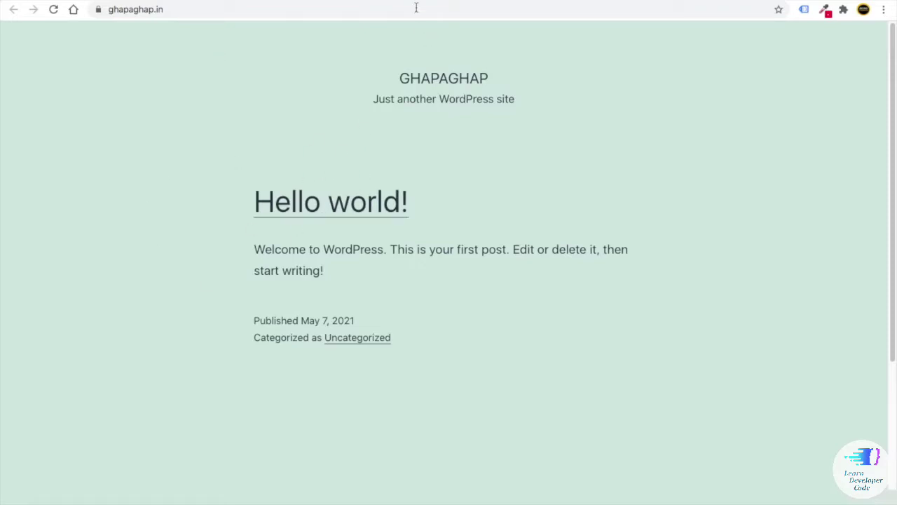
pyautogui.hotkey('ctrl', 'shift', 'Tab')
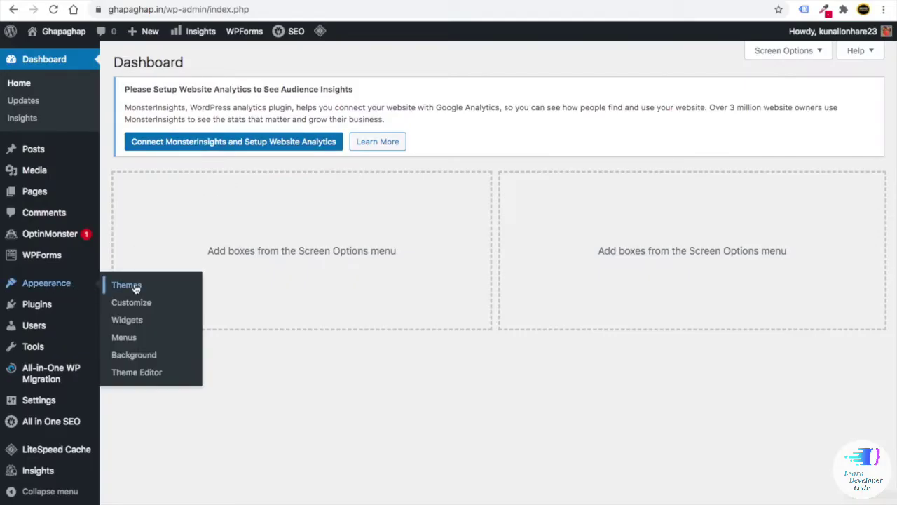
pyautogui.moveTo(42, 306)
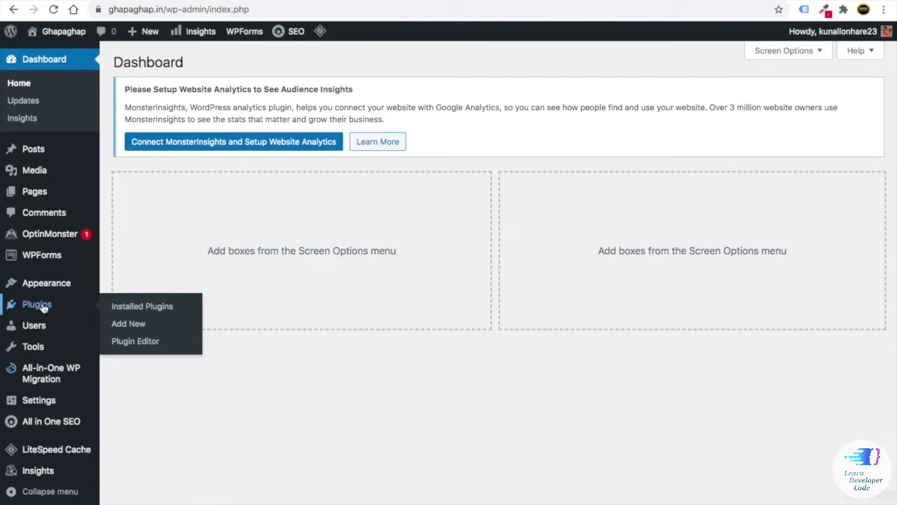
# - Open Installed Plugins and scroll through the plugin list
pyautogui.click(126, 307)
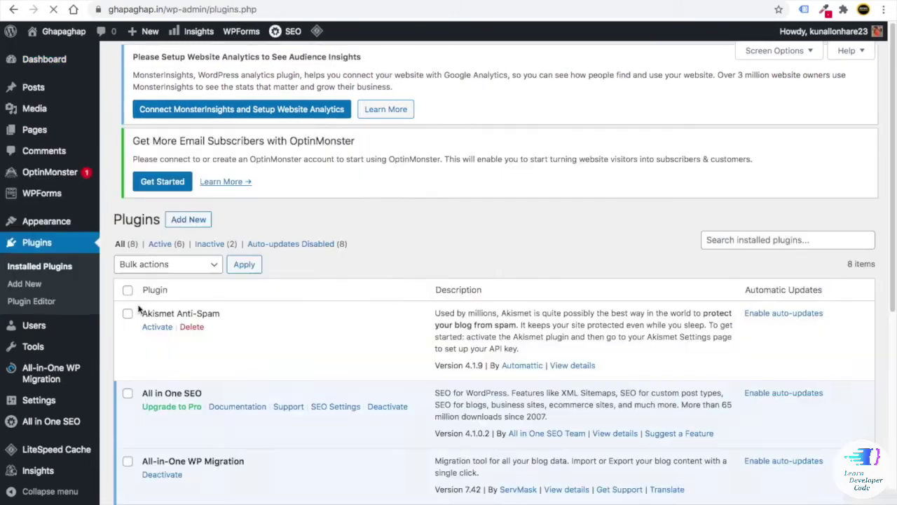
pyautogui.scroll(-3, 139, 309)
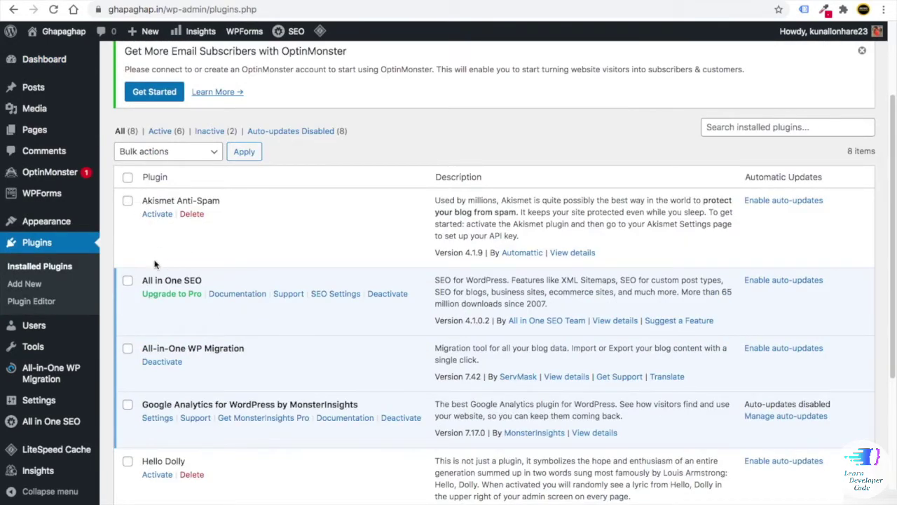
pyautogui.scroll(-1, 155, 264)
pyautogui.moveTo(53, 426)
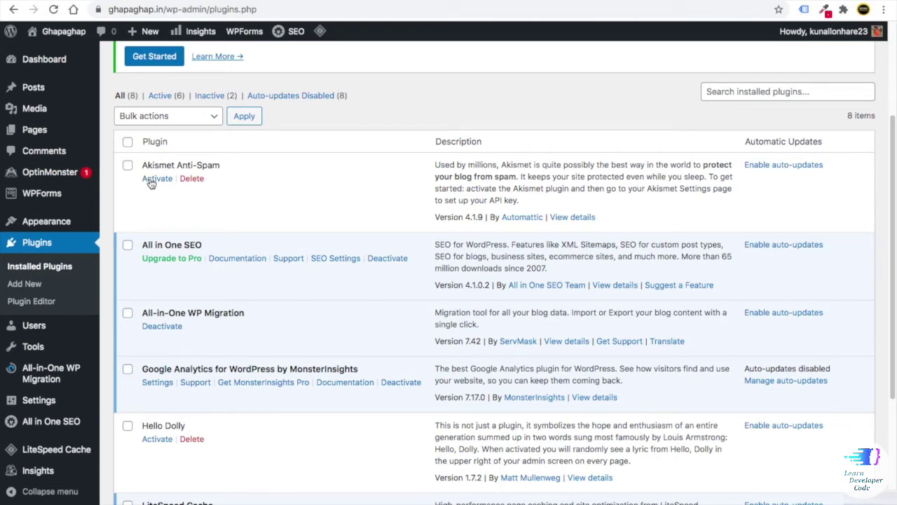
pyautogui.scroll(-3, 168, 231)
pyautogui.scroll(1, 171, 309)
pyautogui.scroll(1, 169, 280)
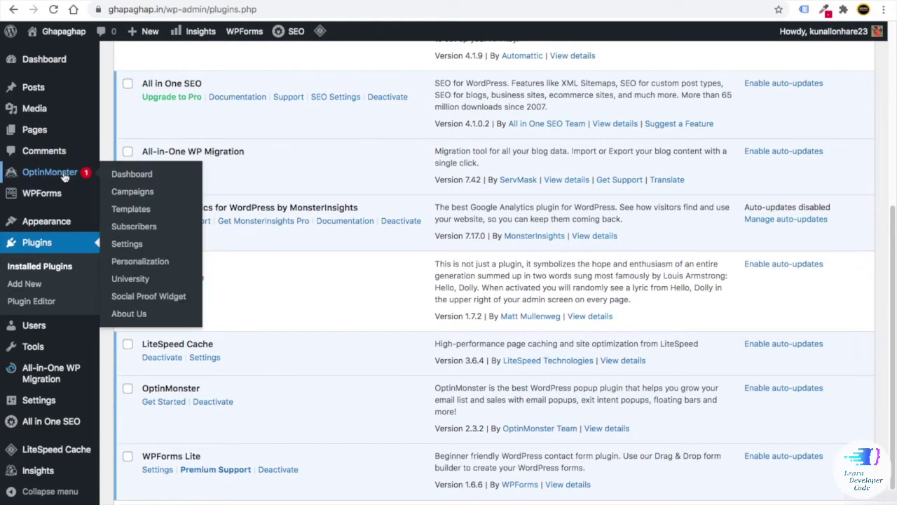
pyautogui.scroll(1, 116, 397)
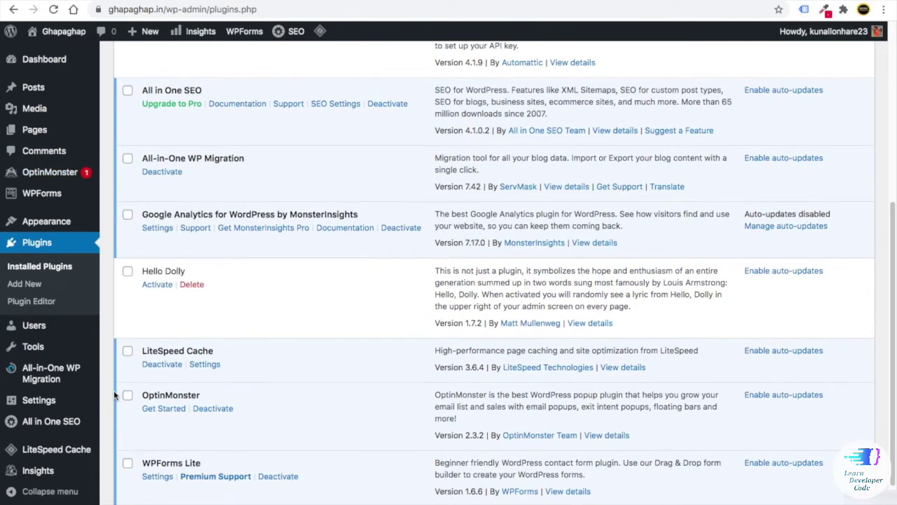
pyautogui.scroll(3, 116, 396)
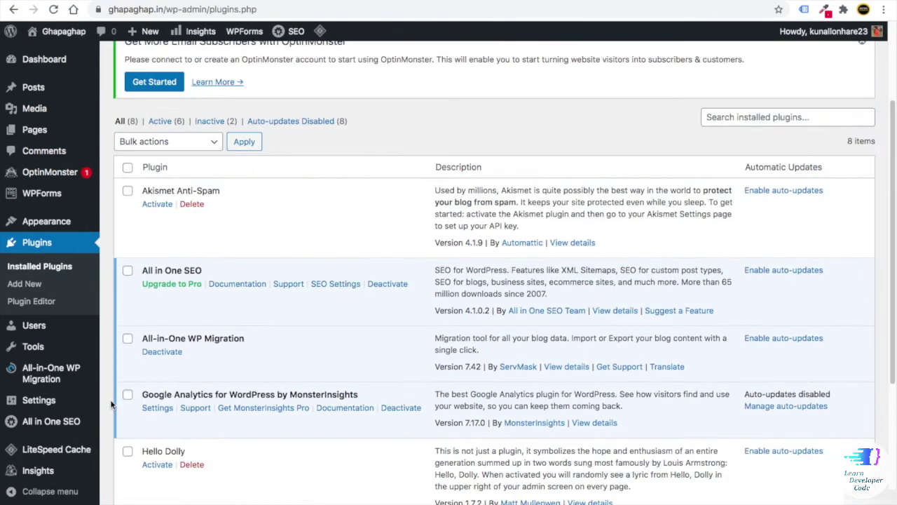
pyautogui.scroll(-3, 111, 405)
pyautogui.scroll(5, 116, 403)
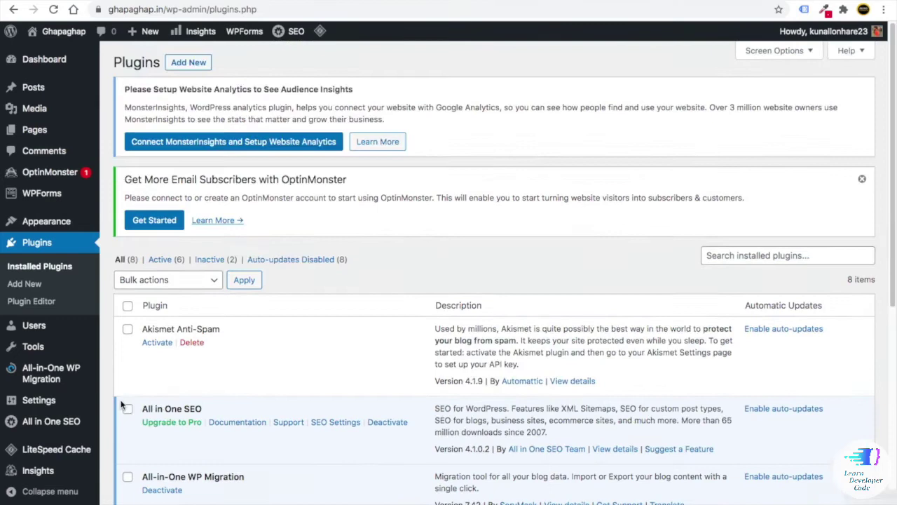
# - Select all plugins and apply the Deactivate bulk action
pyautogui.click(127, 306)
pyautogui.scroll(-1, 128, 301)
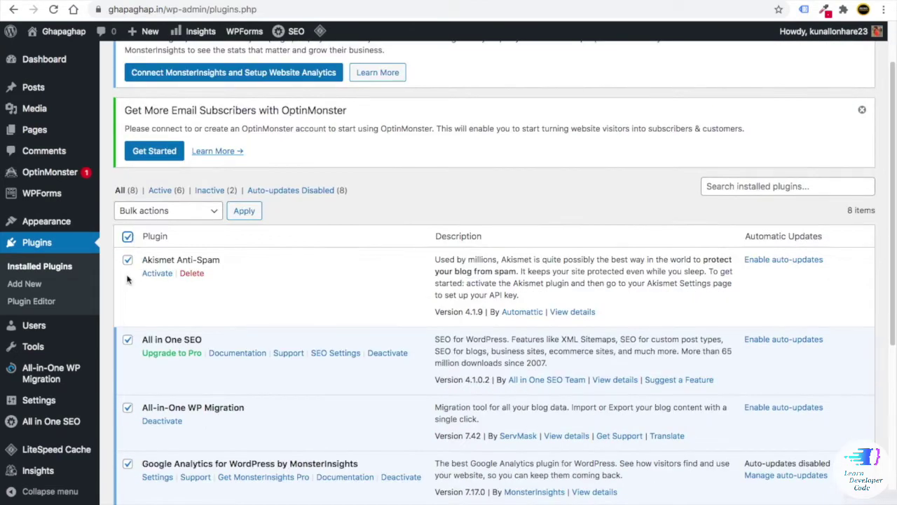
pyautogui.scroll(-2, 129, 273)
pyautogui.scroll(-3, 136, 250)
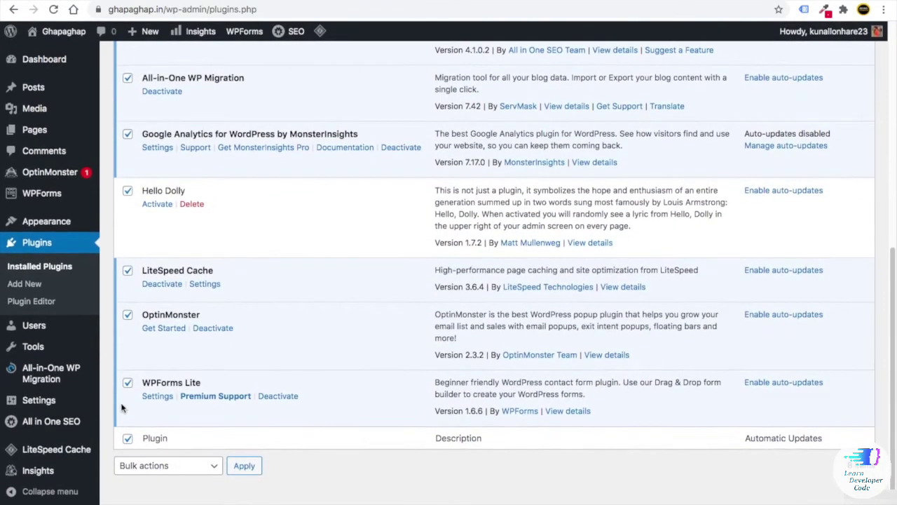
pyautogui.scroll(6, 147, 280)
pyautogui.click(150, 280)
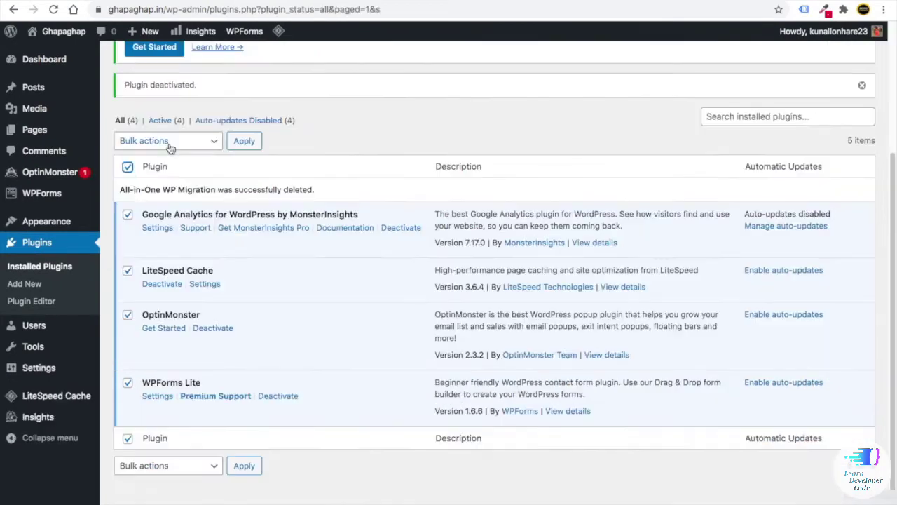
pyautogui.click(171, 143)
pyautogui.click(246, 142)
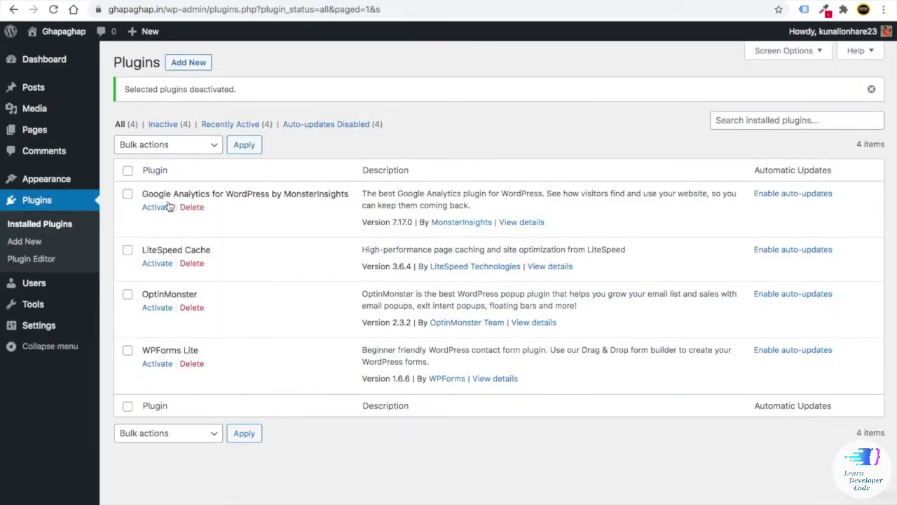
# - Select all four plugins and bulk-delete them, confirming the deletion
pyautogui.click(128, 172)
pyautogui.click(144, 146)
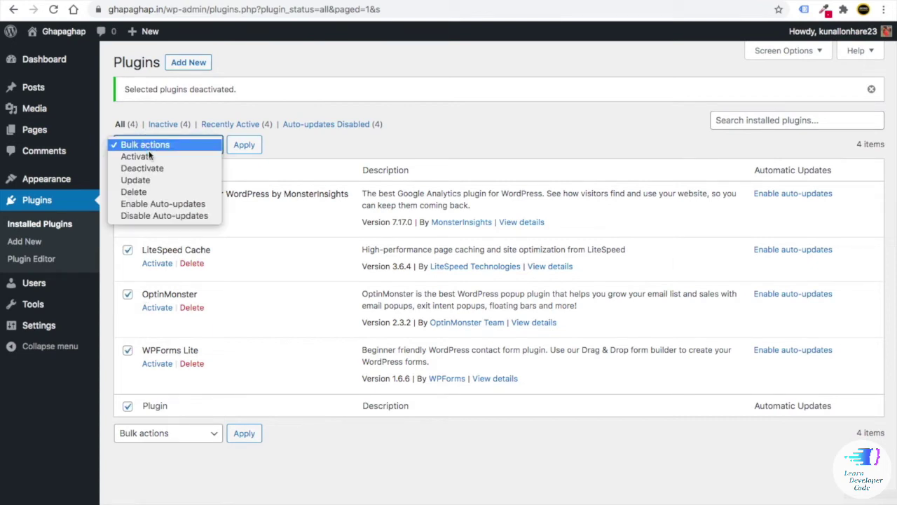
pyautogui.click(146, 191)
pyautogui.click(245, 144)
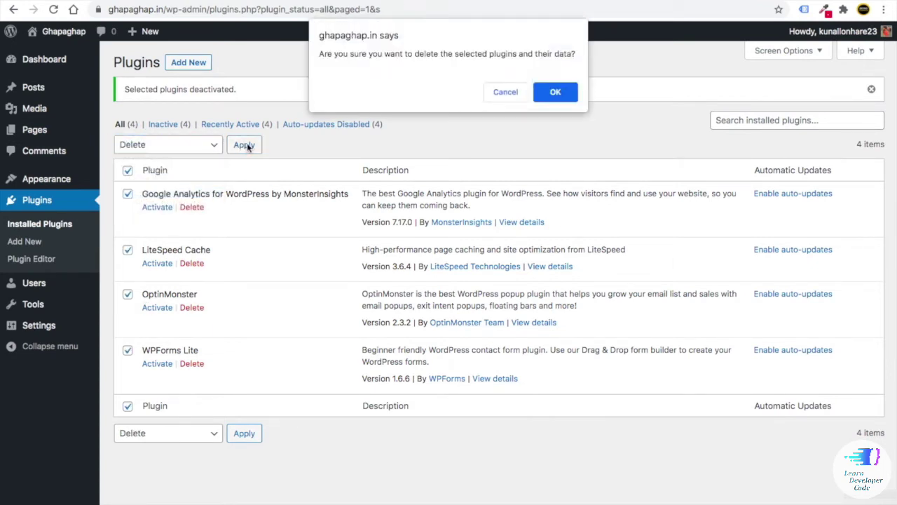
pyautogui.click(555, 94)
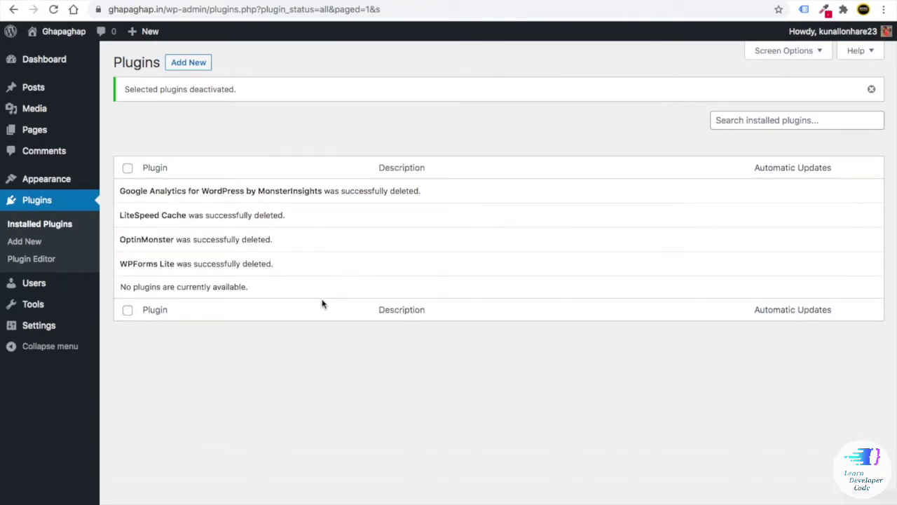
# - Reload the Plugins page and go to Settings > General
pyautogui.click(53, 10)
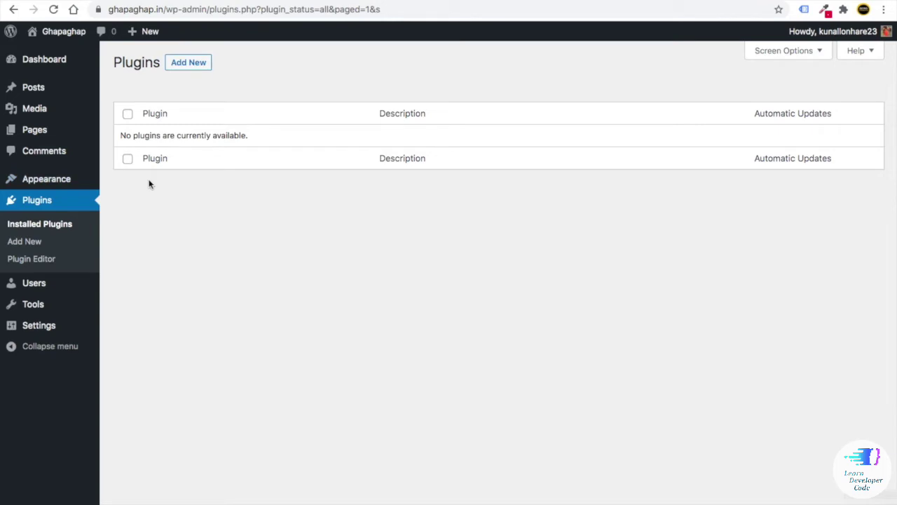
pyautogui.moveTo(63, 289)
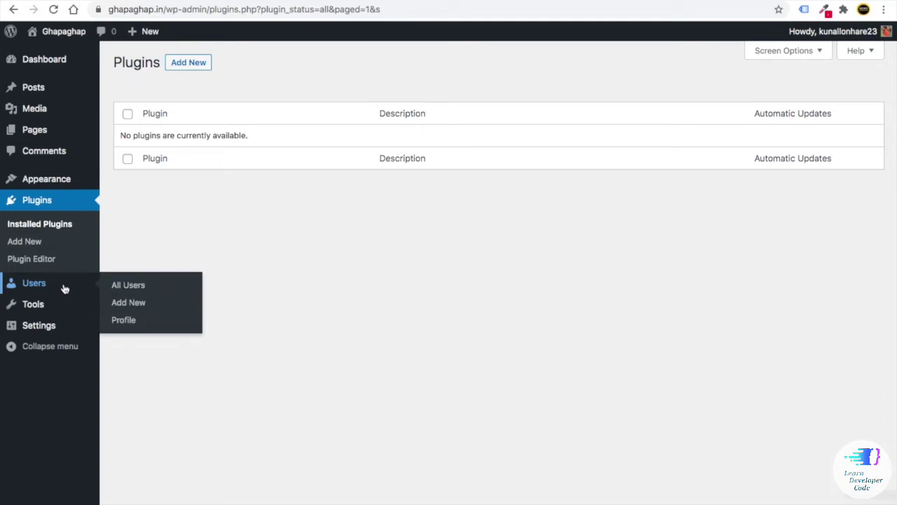
pyautogui.moveTo(39, 332)
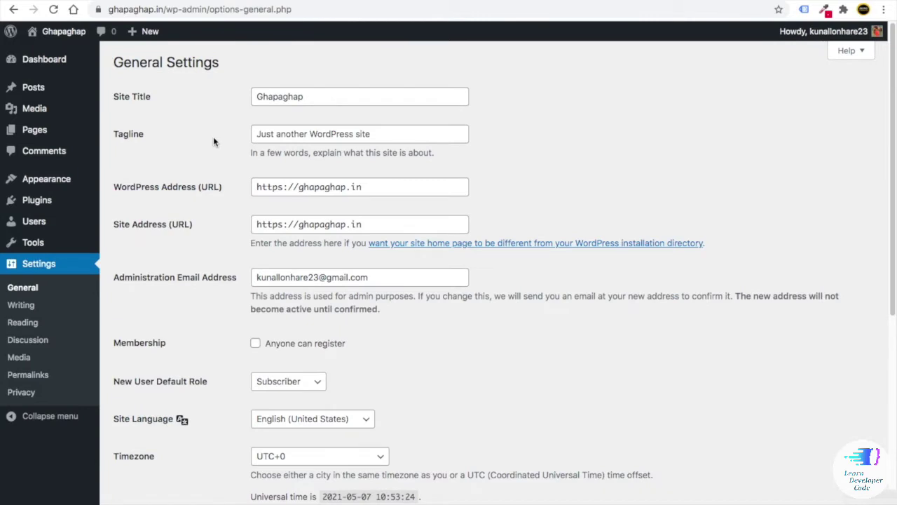
# - Enable the 'Anyone can register' membership option
pyautogui.scroll(-5, 236, 181)
pyautogui.scroll(1, 267, 98)
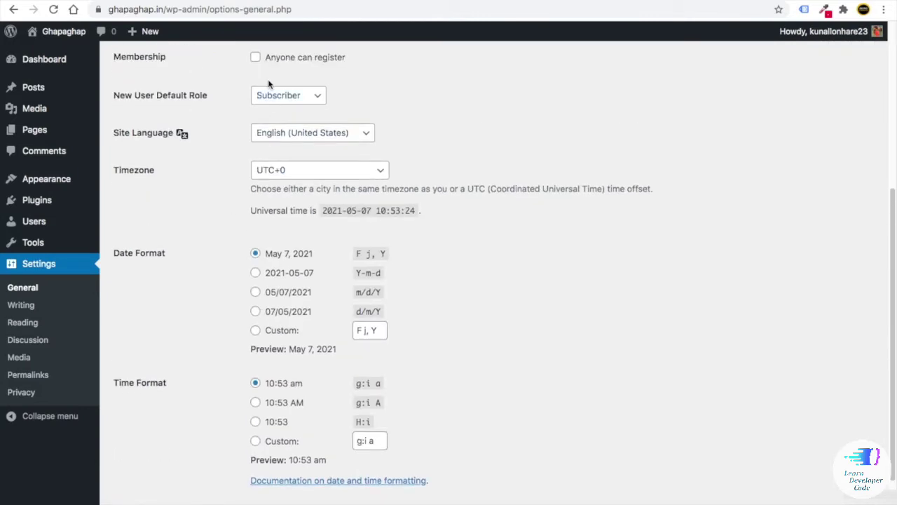
pyautogui.scroll(3, 268, 85)
pyautogui.click(280, 258)
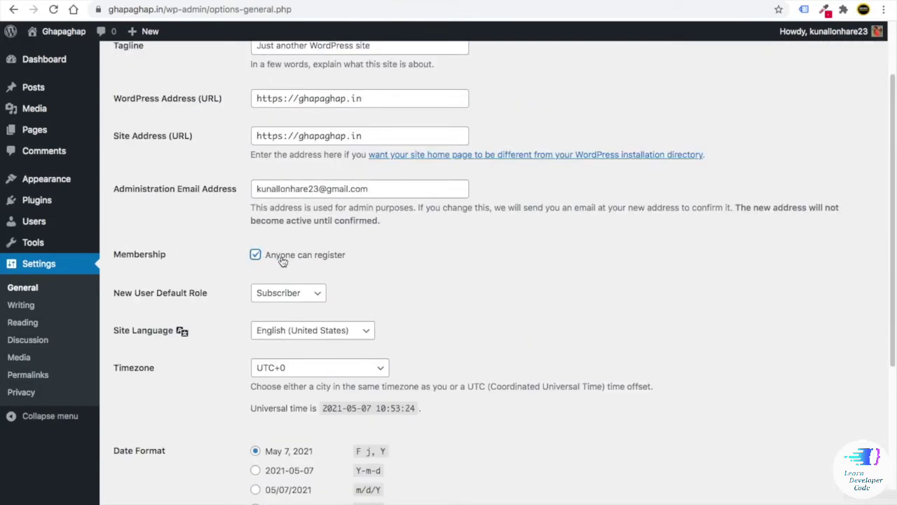
# - Open the live site in a new tab and check its current title and tagline
pyautogui.scroll(2, 282, 260)
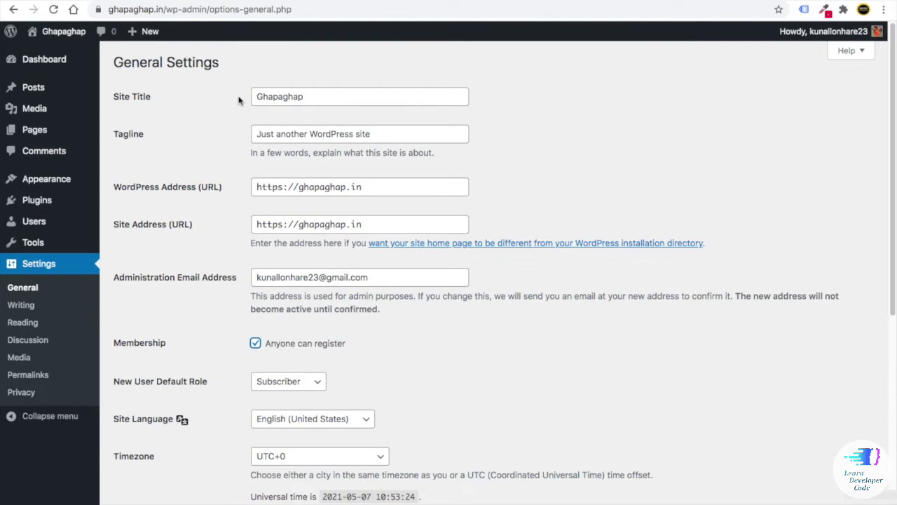
pyautogui.moveTo(31, 30)
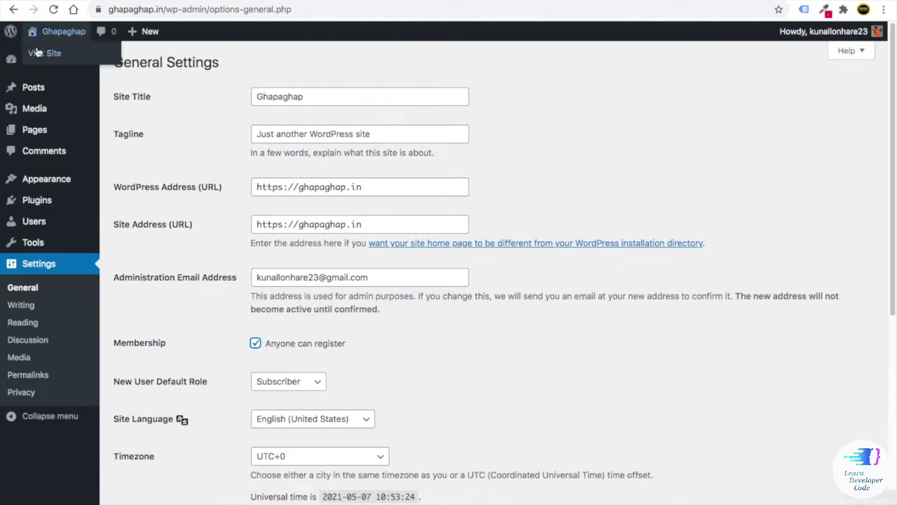
pyautogui.rightClick(42, 56)
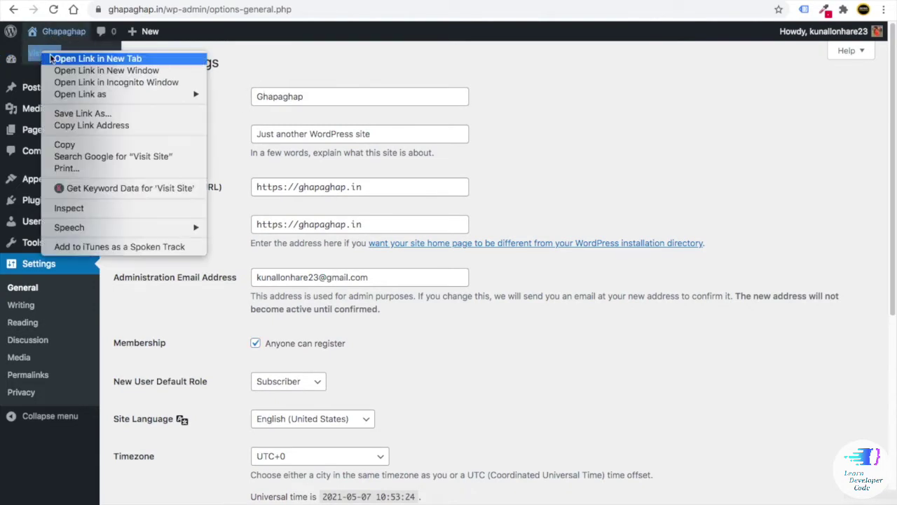
pyautogui.click(51, 59)
pyautogui.click(554, 1)
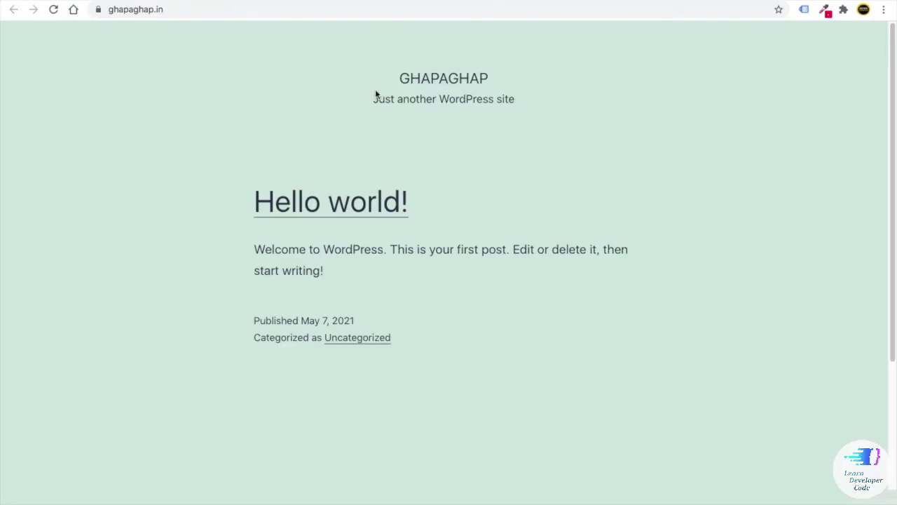
pyautogui.moveTo(489, 80); pyautogui.dragTo(411, 78)
pyautogui.moveTo(519, 102); pyautogui.dragTo(384, 98)
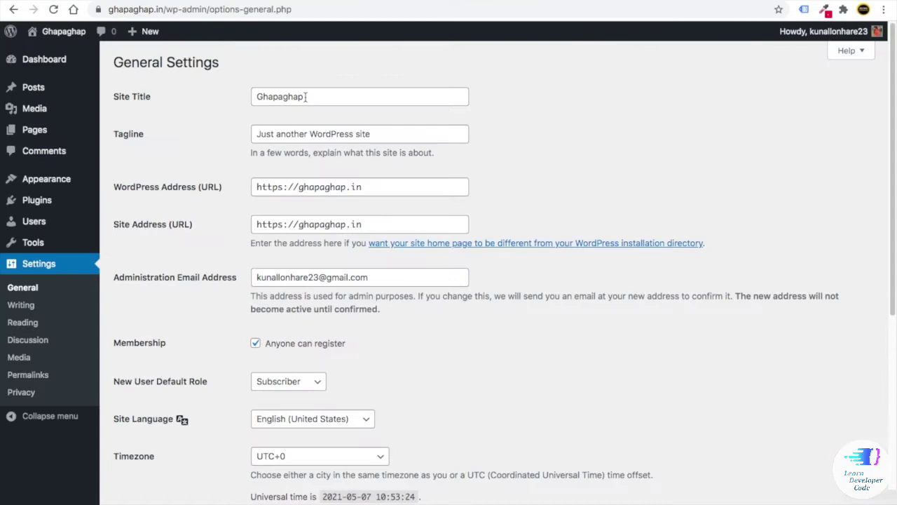
# - Change the Site Title to Being Commerce, clear the Tagline, and save changes
pyautogui.moveTo(305, 96); pyautogui.dragTo(253, 116)
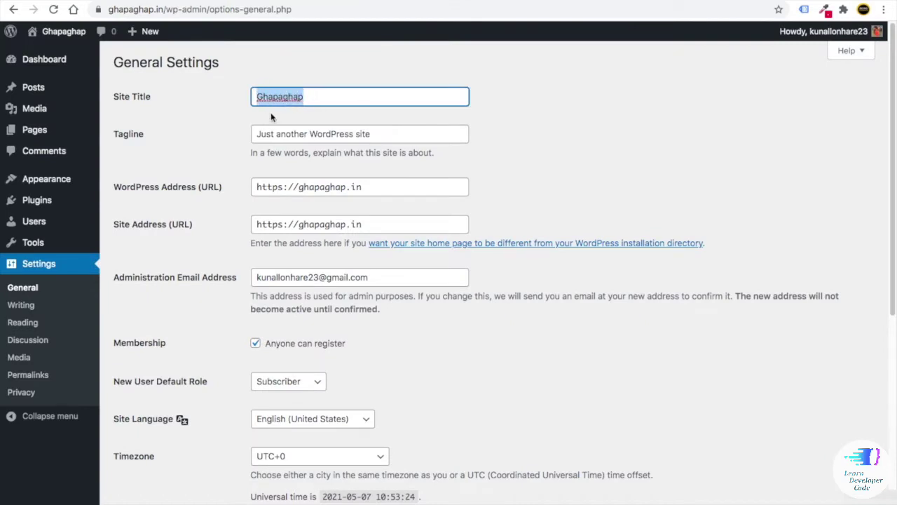
pyautogui.write('Being C')
pyautogui.press('Down')
pyautogui.press('Return')
pyautogui.click(291, 133)
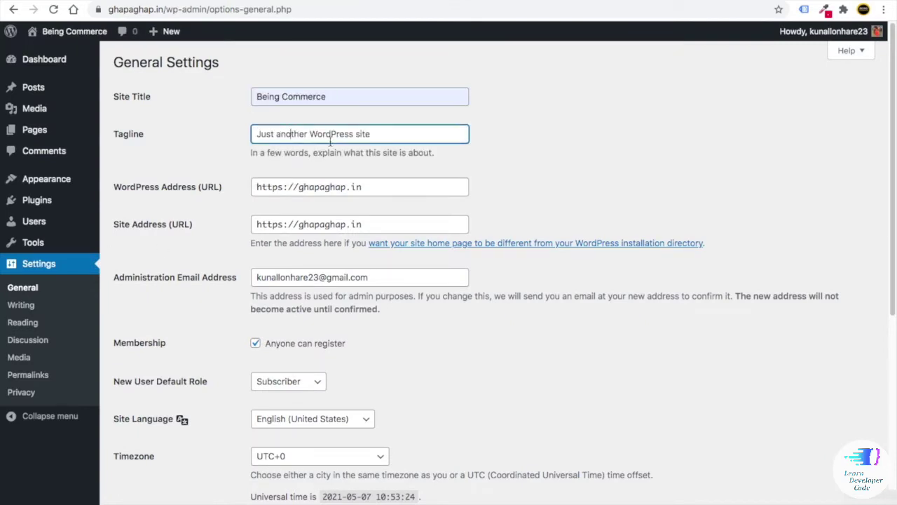
pyautogui.moveTo(377, 135); pyautogui.dragTo(245, 132)
pyautogui.scroll(-5, 189, 382)
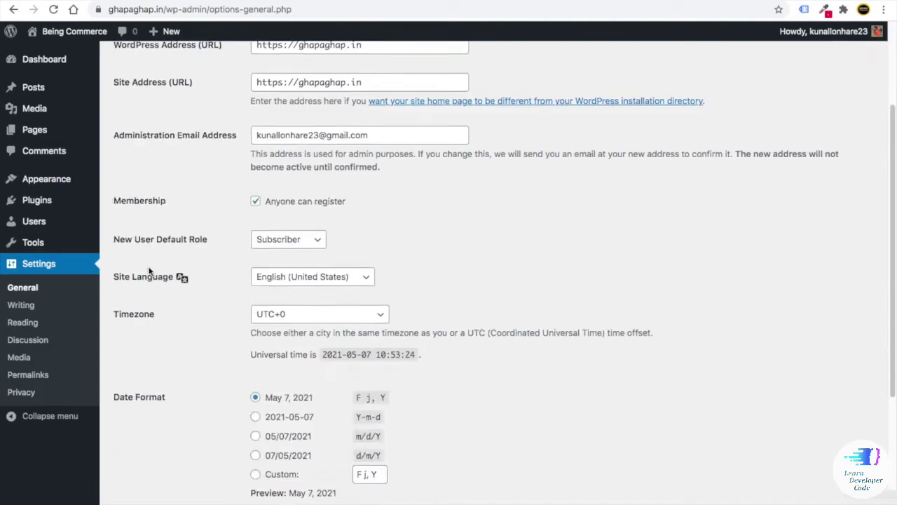
pyautogui.click(159, 461)
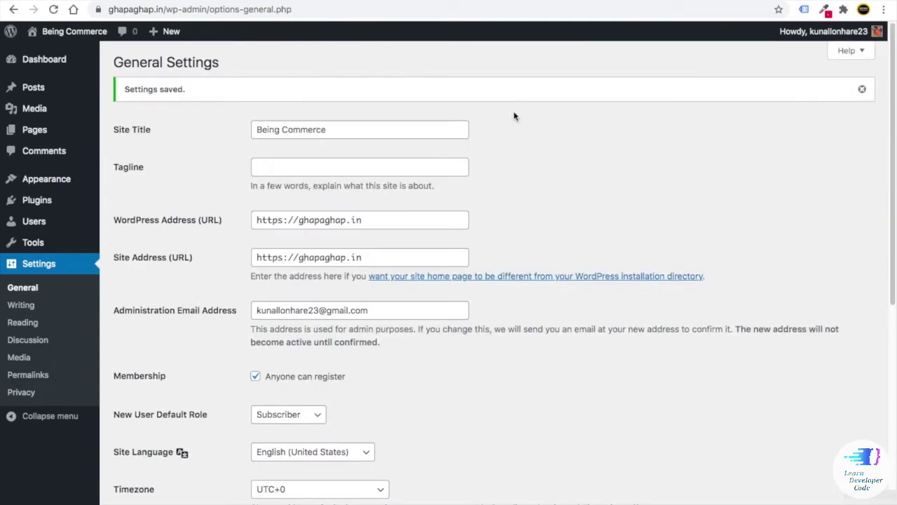
# - Reload the live site tab to confirm the Being Commerce title, then return to settings
pyautogui.click(554, 0)
pyautogui.click(53, 9)
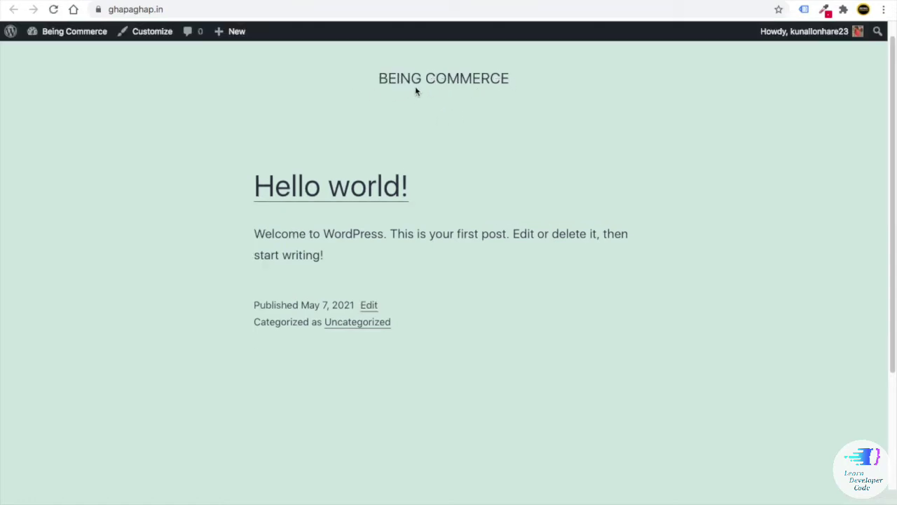
pyautogui.click(354, 0)
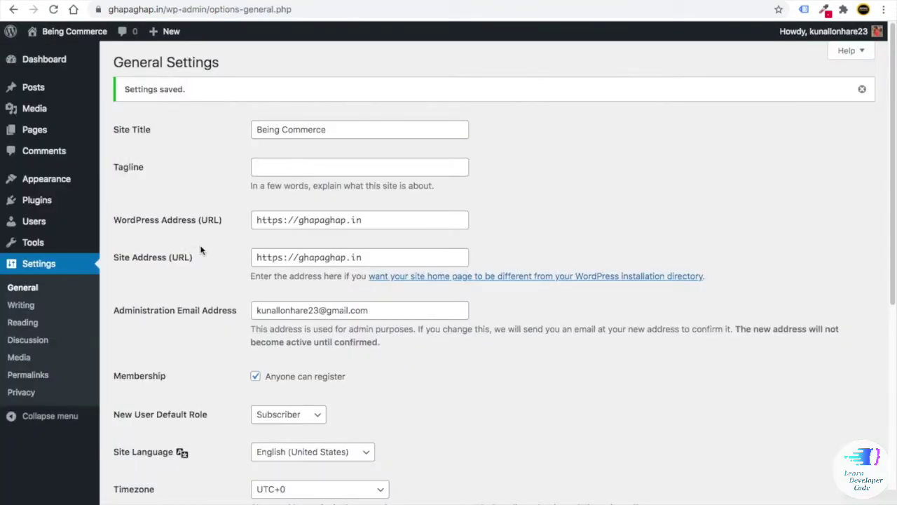
# - Set the Timezone to UTC+5:30 and save the settings
pyautogui.scroll(-5, 202, 252)
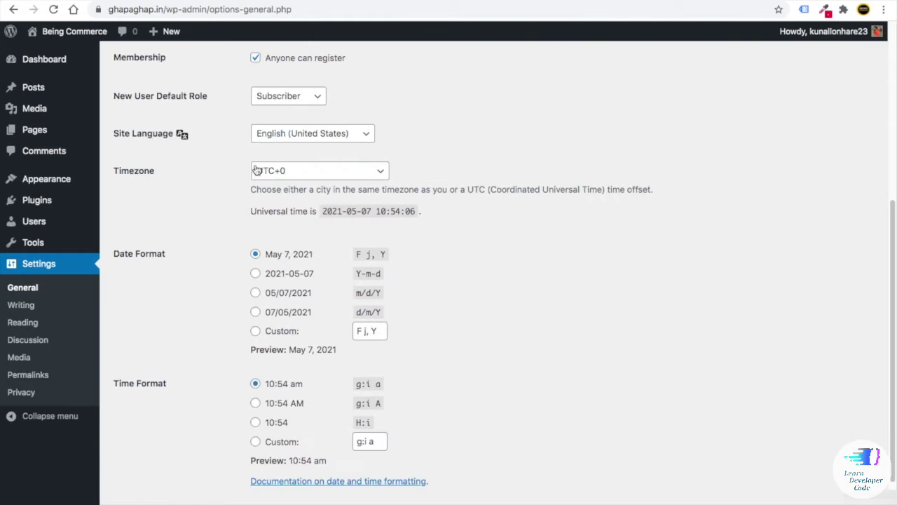
pyautogui.click(320, 172)
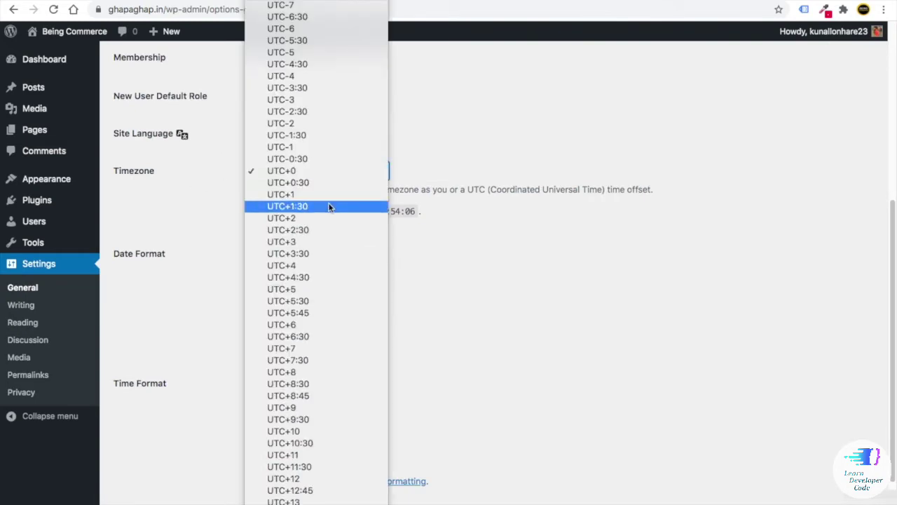
pyautogui.click(307, 296)
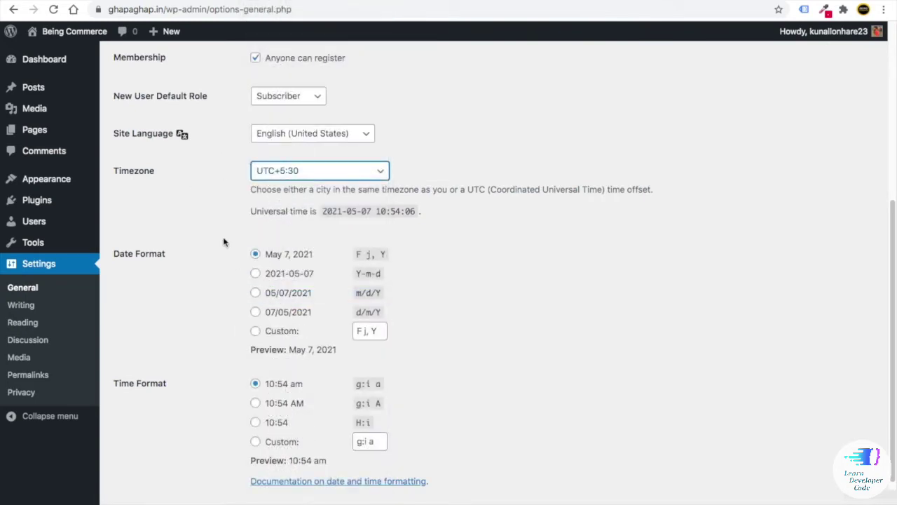
pyautogui.scroll(-2, 223, 226)
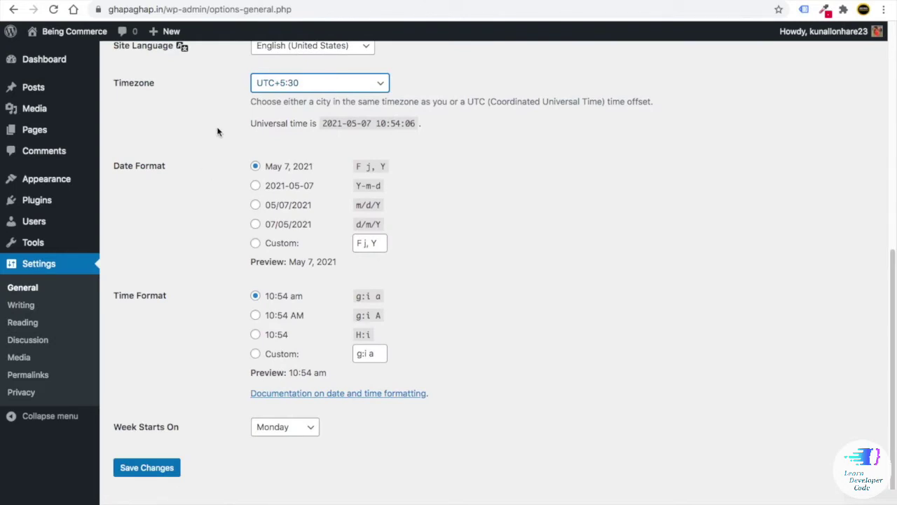
pyautogui.click(154, 469)
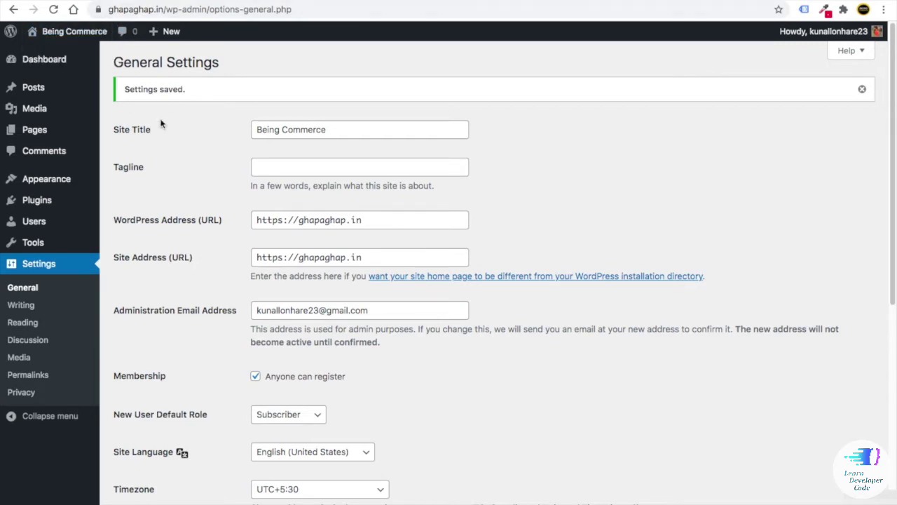
# - Review the site's connection security details twice
pyautogui.click(97, 9)
pyautogui.click(187, 234)
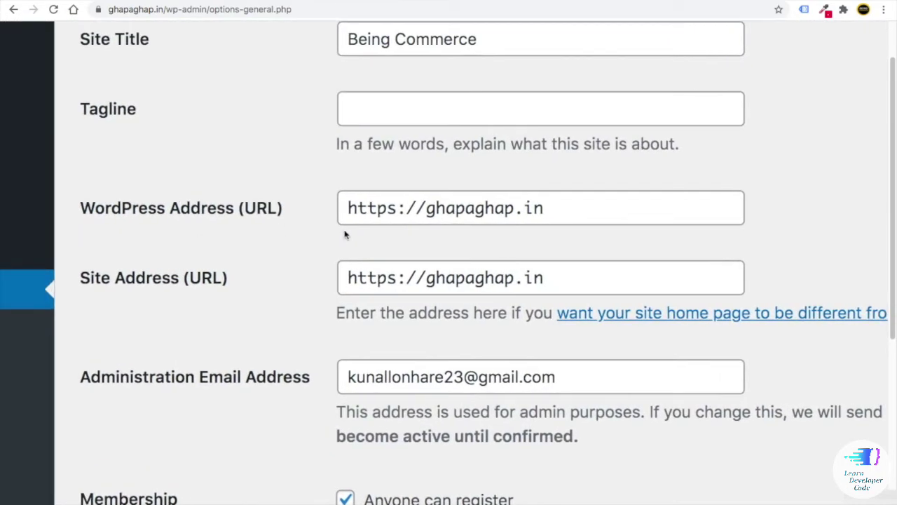
pyautogui.click(98, 9)
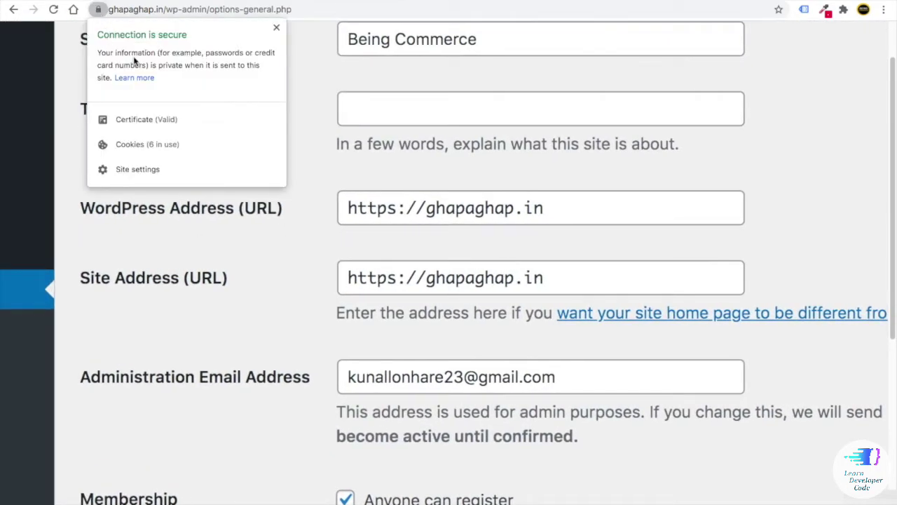
pyautogui.click(252, 239)
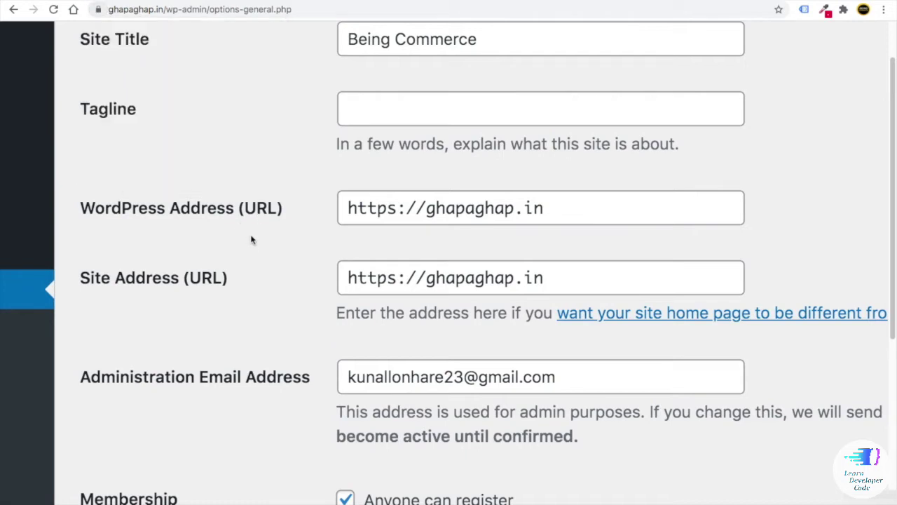
# - Change the WordPress Address and Site Address to http, then recheck the connection details
pyautogui.moveTo(396, 208); pyautogui.dragTo(387, 208)
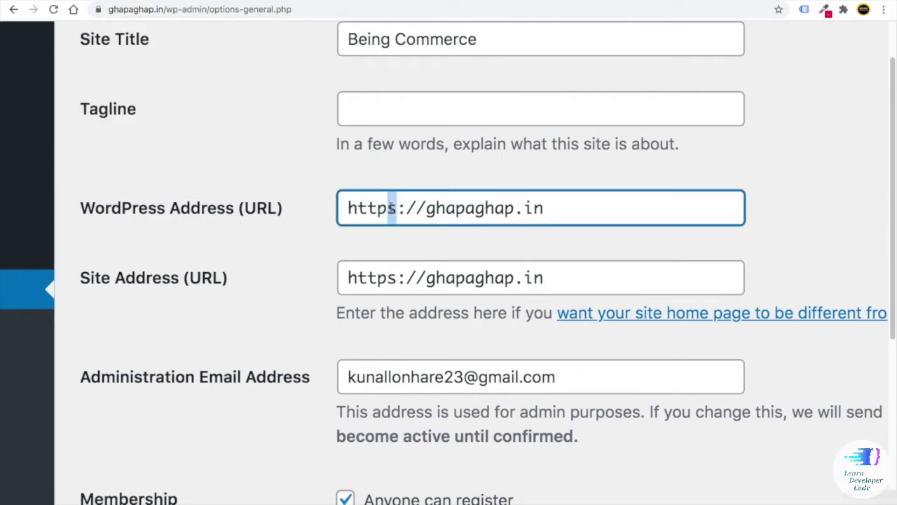
pyautogui.press('BackSpace')
pyautogui.moveTo(397, 277); pyautogui.dragTo(387, 277)
pyautogui.press('BackSpace')
pyautogui.click(292, 267)
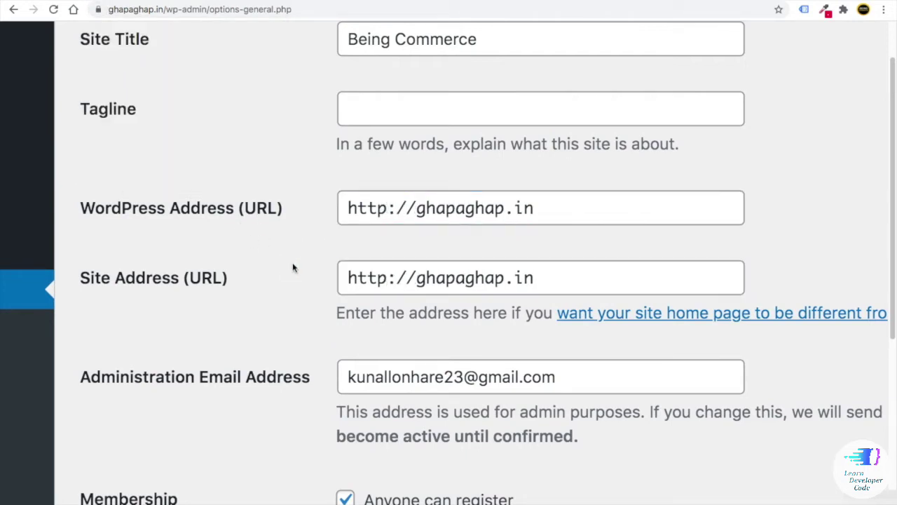
pyautogui.click(97, 9)
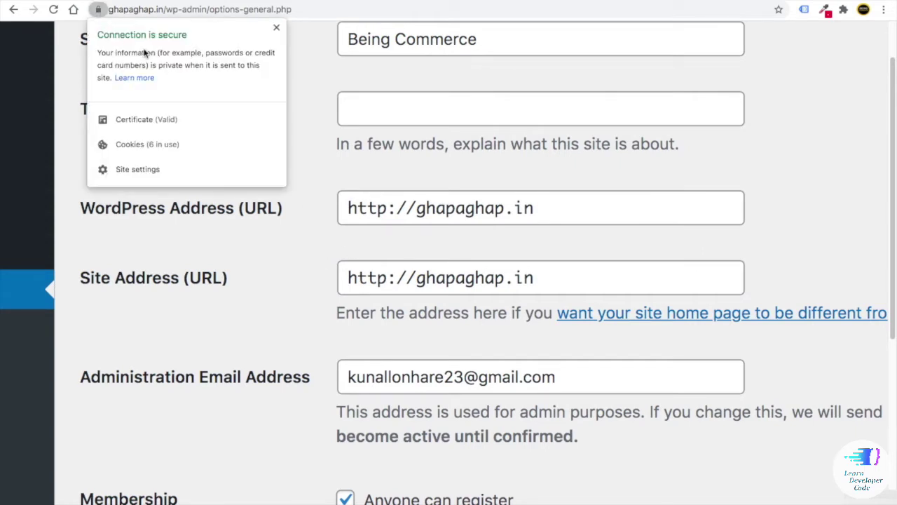
pyautogui.click(279, 257)
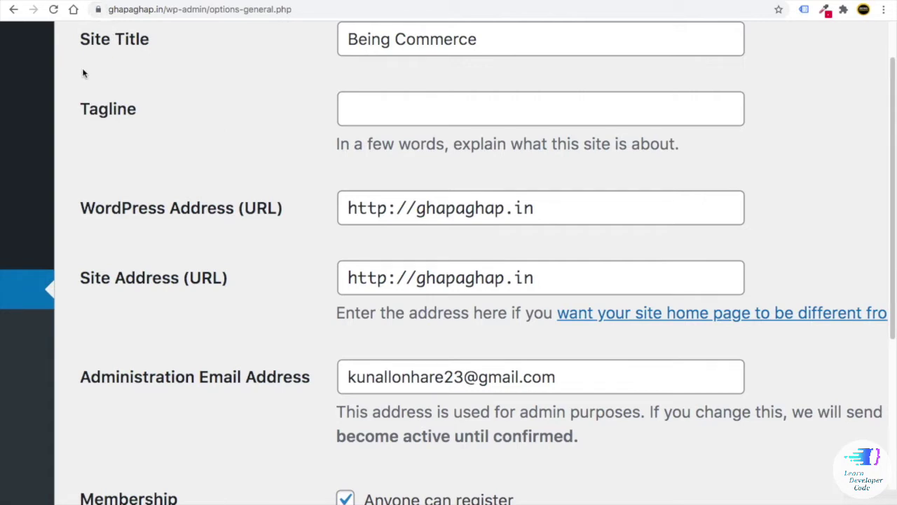
# - Restore https in both the WordPress Address and Site Address and submit
pyautogui.click(389, 204)
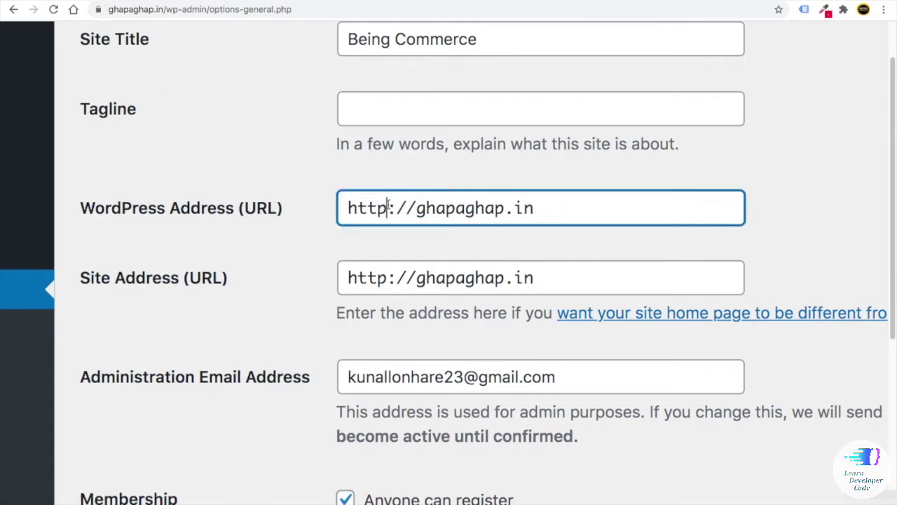
pyautogui.write('S')
pyautogui.press('BackSpace')
pyautogui.write('s')
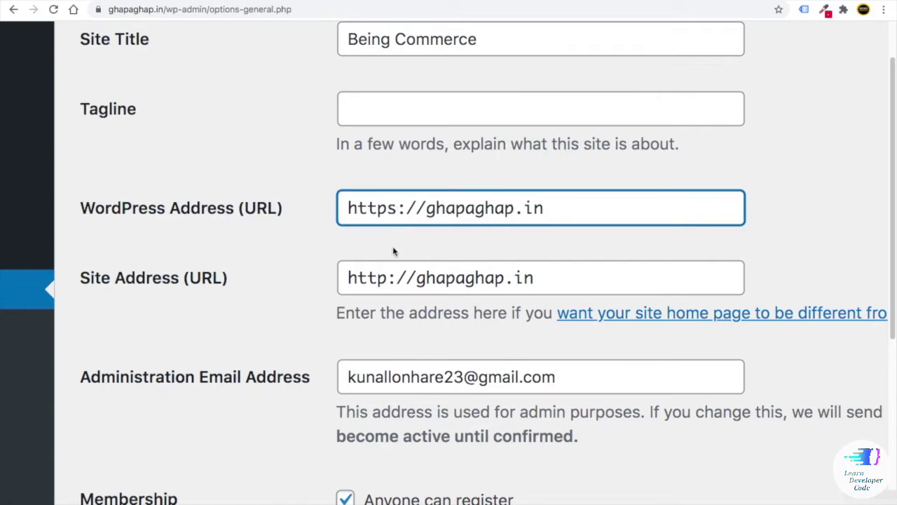
pyautogui.click(388, 276)
pyautogui.write('s')
pyautogui.press('Return')
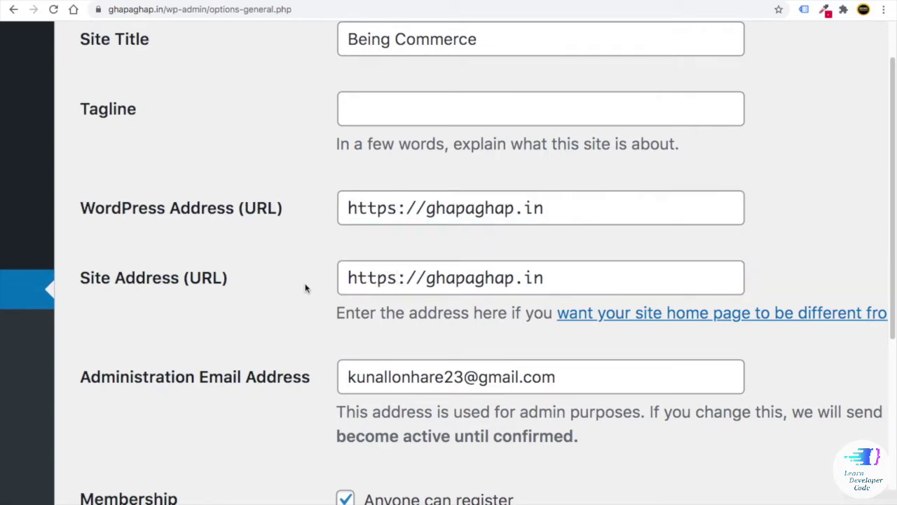
pyautogui.scroll(-5, 225, 278)
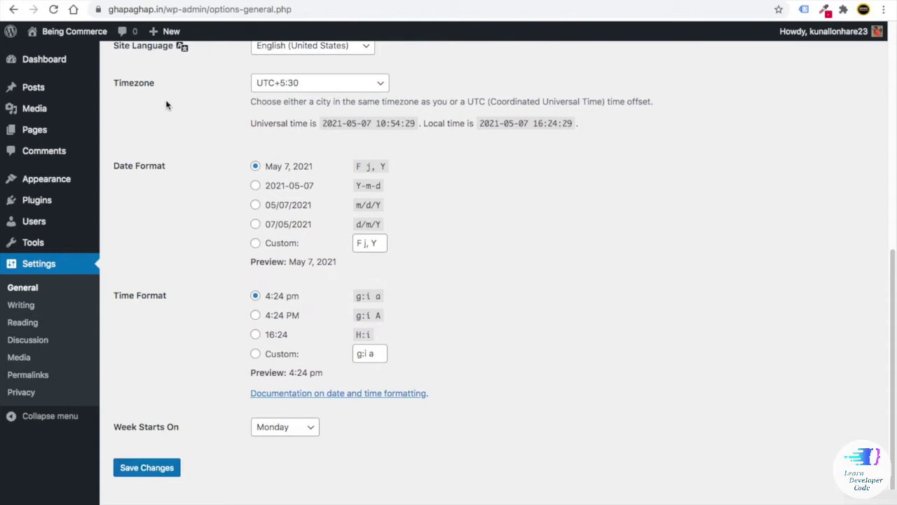
# - Close the connection-security popup, save General Settings, and check both https address fields
pyautogui.click(98, 10)
pyautogui.click(227, 305)
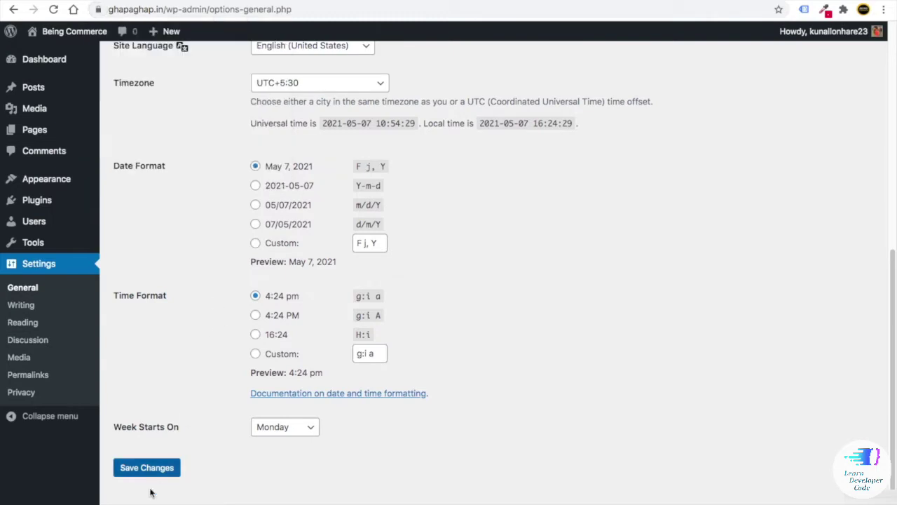
pyautogui.click(145, 467)
pyautogui.click(281, 221)
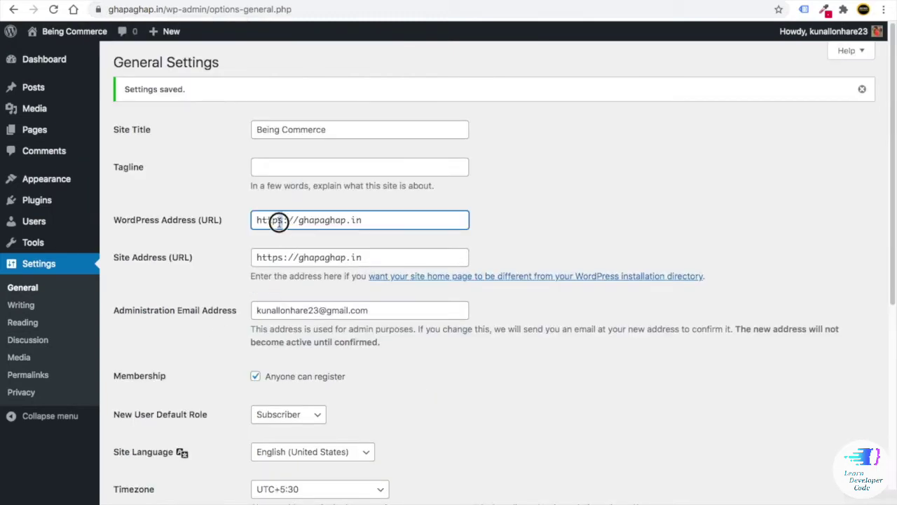
pyautogui.click(279, 258)
pyautogui.click(206, 272)
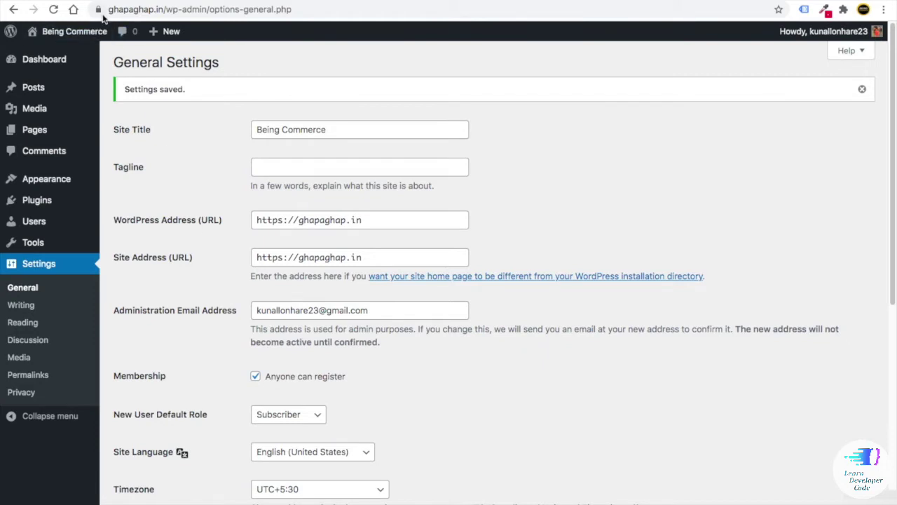
pyautogui.click(99, 9)
pyautogui.click(201, 245)
pyautogui.click(284, 220)
pyautogui.click(281, 257)
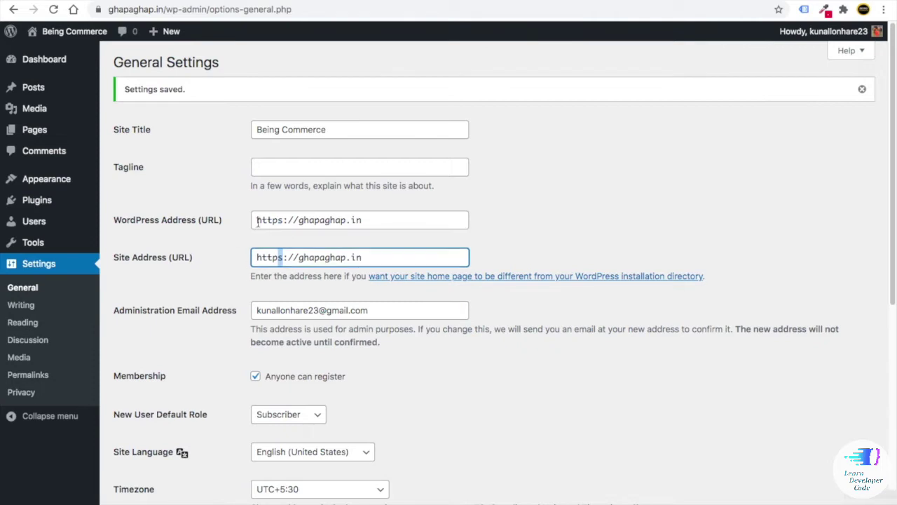
pyautogui.click(284, 219)
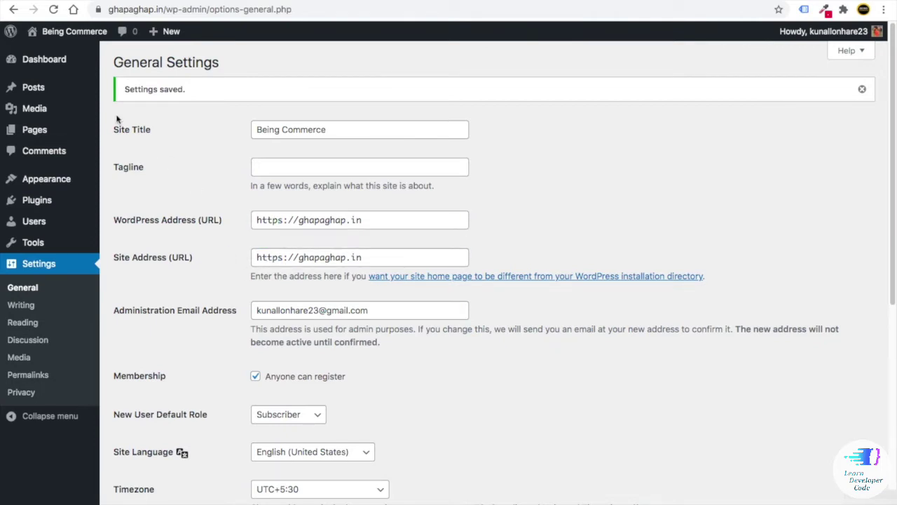
pyautogui.click(99, 9)
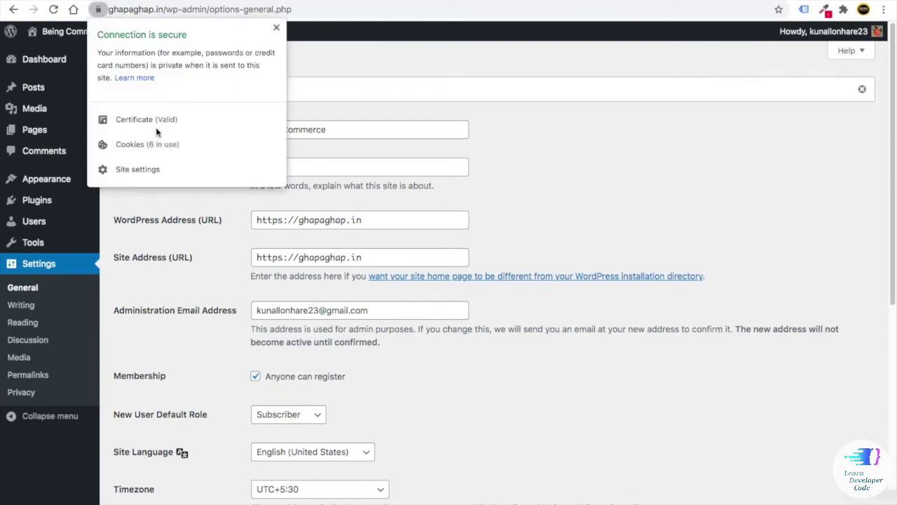
pyautogui.click(295, 221)
pyautogui.click(280, 220)
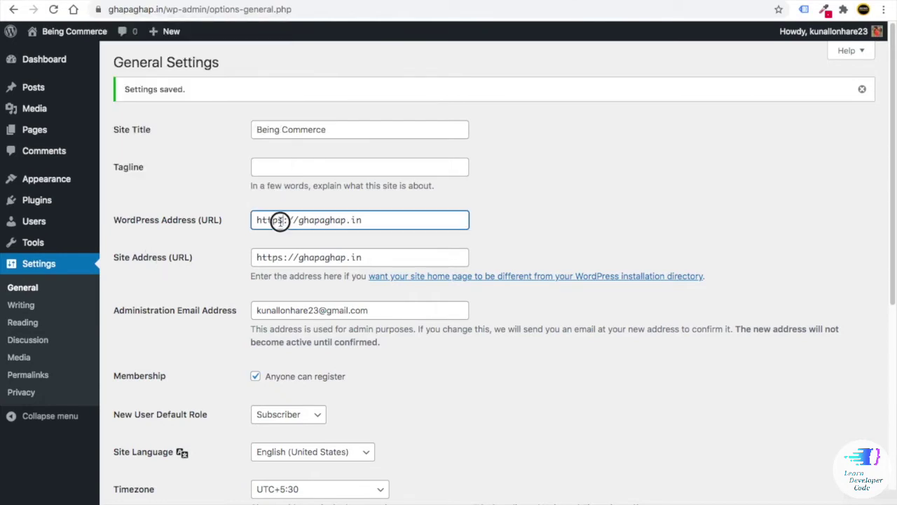
pyautogui.click(280, 257)
pyautogui.click(200, 274)
pyautogui.scroll(-10, 201, 274)
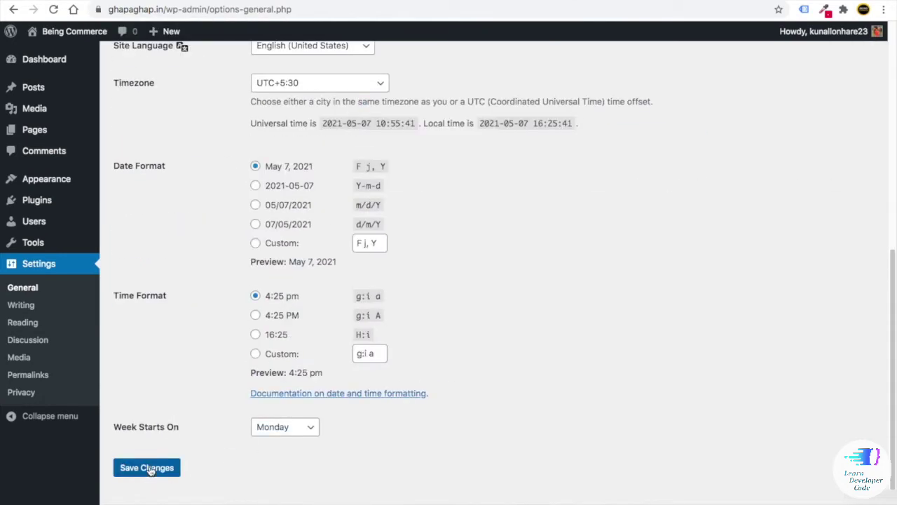
pyautogui.click(150, 467)
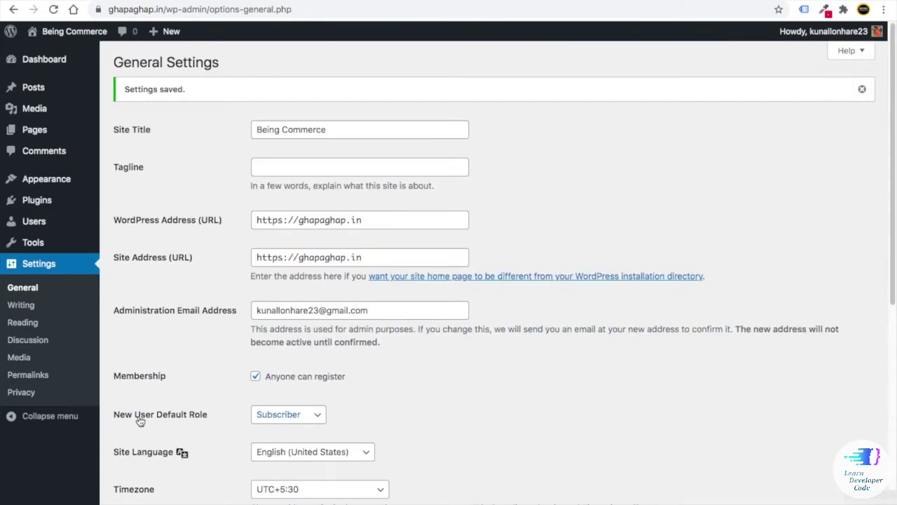
# - Confirm the saved WordPress Address and Site Address values on the settings page
pyautogui.click(281, 220)
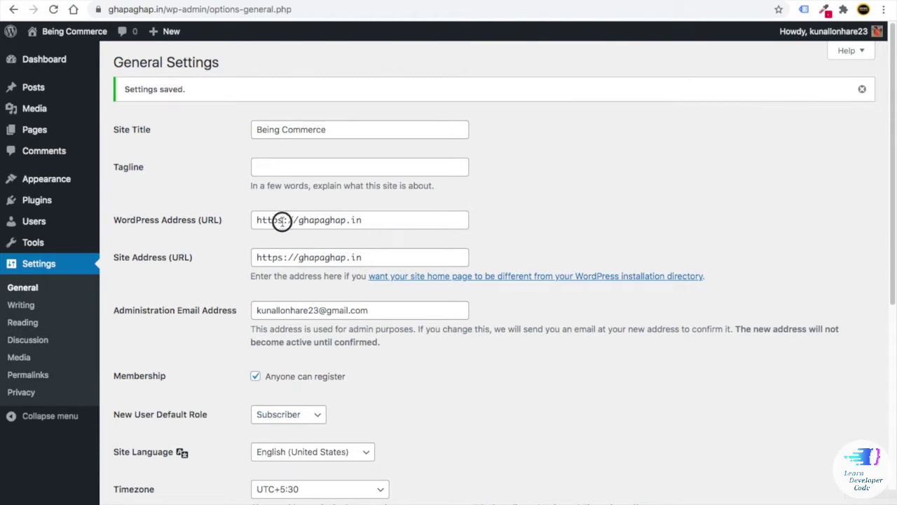
pyautogui.click(280, 257)
pyautogui.click(181, 286)
pyautogui.scroll(-4, 181, 286)
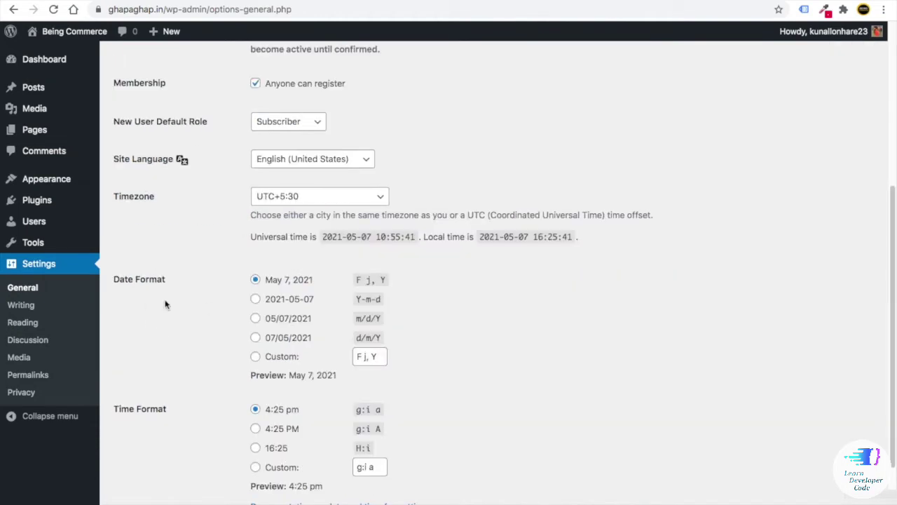
pyautogui.scroll(5, 34, 374)
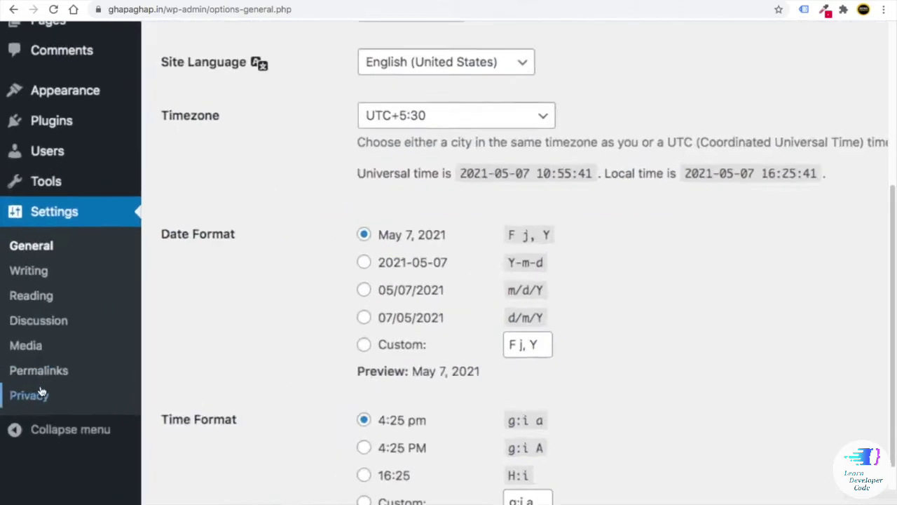
pyautogui.scroll(-5, 50, 363)
# - Compare the permalink options, settle on Post name, and save the permalink structure
pyautogui.click(28, 374)
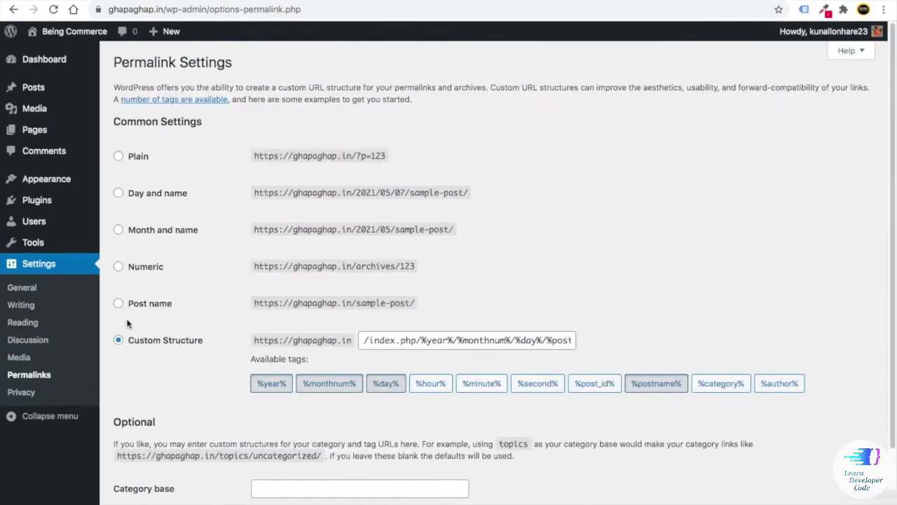
pyautogui.click(118, 303)
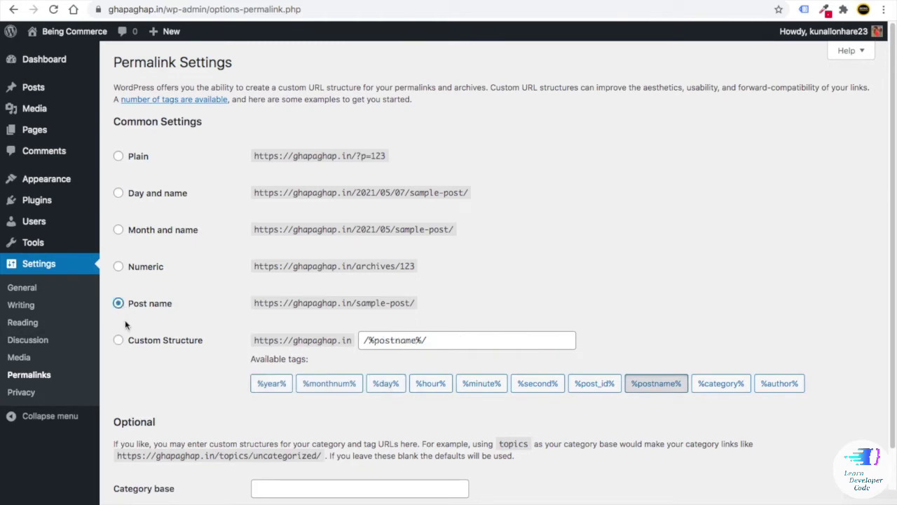
pyautogui.click(118, 156)
pyautogui.click(118, 192)
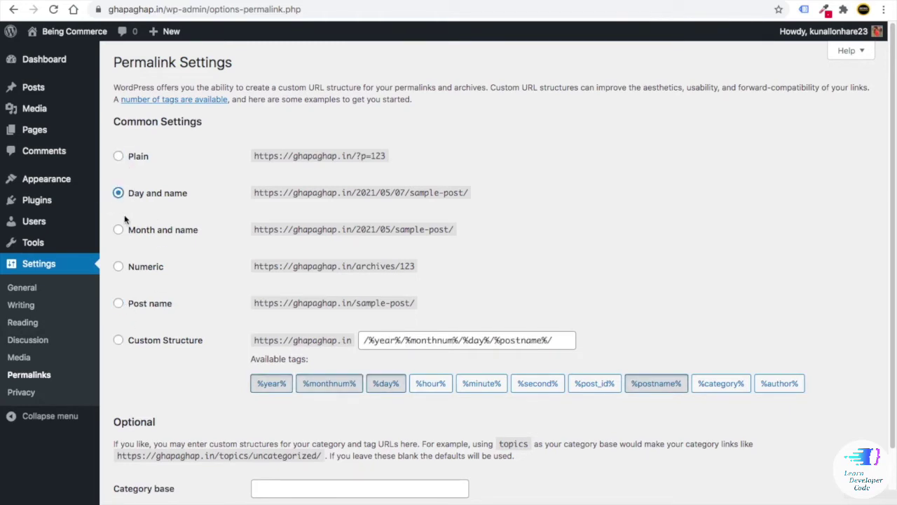
pyautogui.click(119, 229)
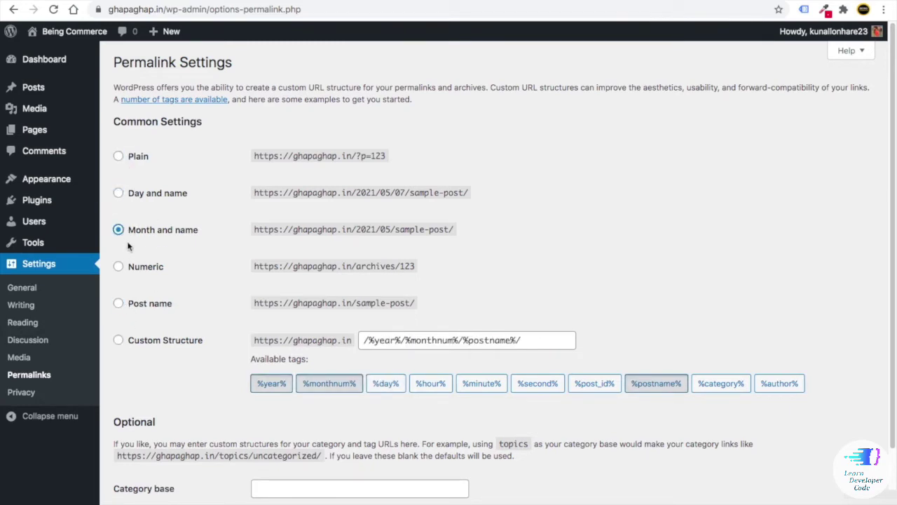
pyautogui.click(118, 303)
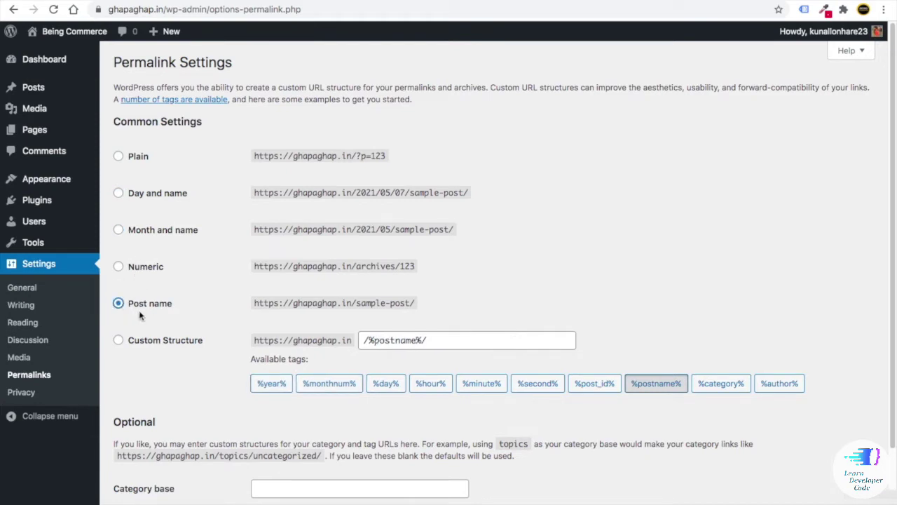
pyautogui.scroll(-3, 140, 315)
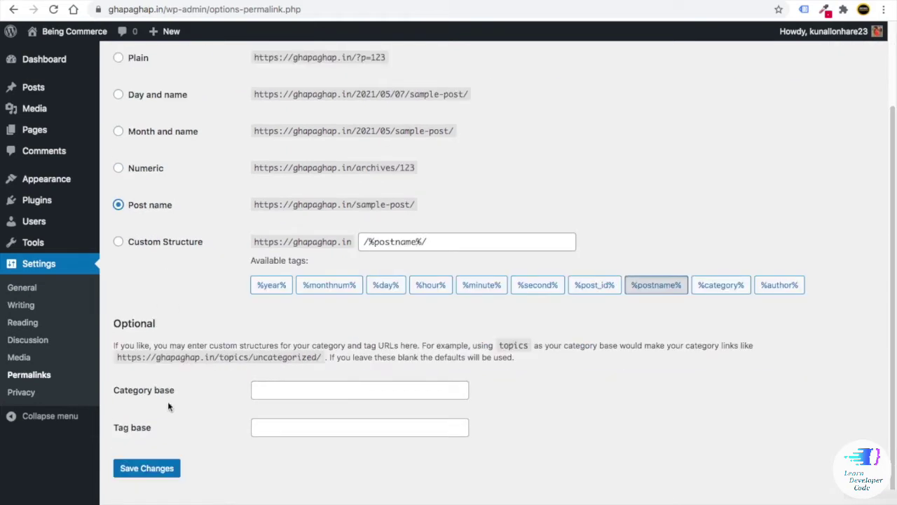
pyautogui.click(148, 467)
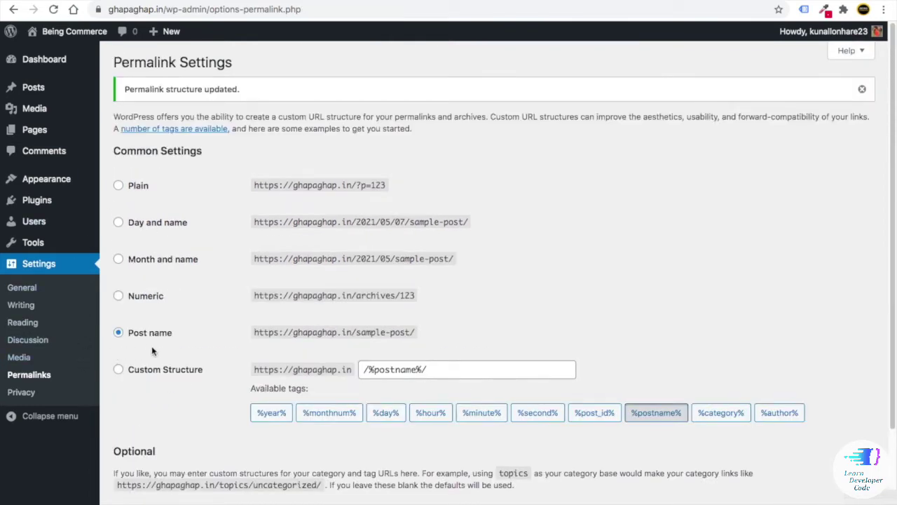
pyautogui.moveTo(53, 59)
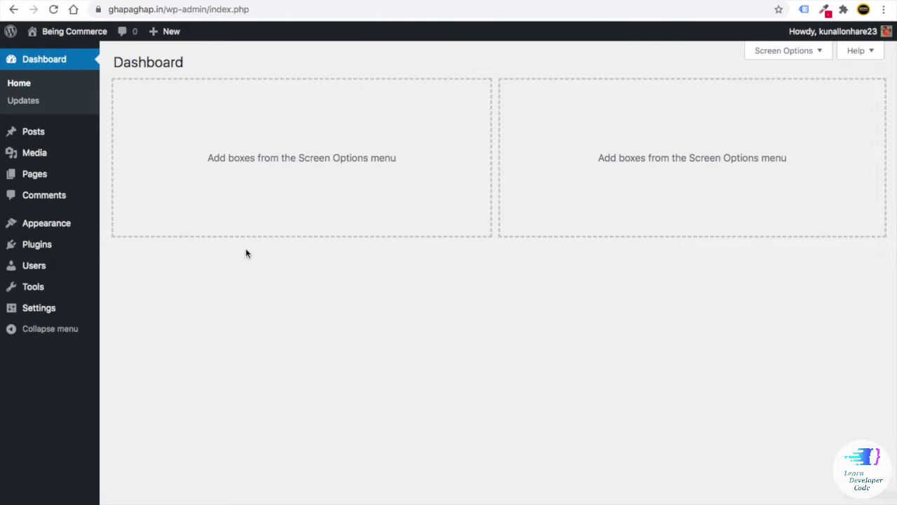
# - In a new Chrome tab, enter ghapaghap.in/wp-admin to load the WordPress admin
pyautogui.hotkey('ctrl', 't')
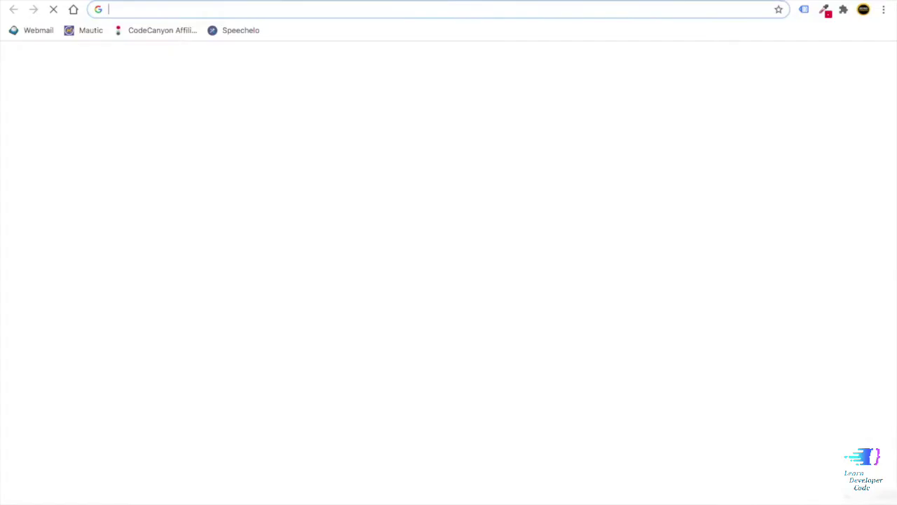
pyautogui.write('ghapaghap.in/wp-admin')
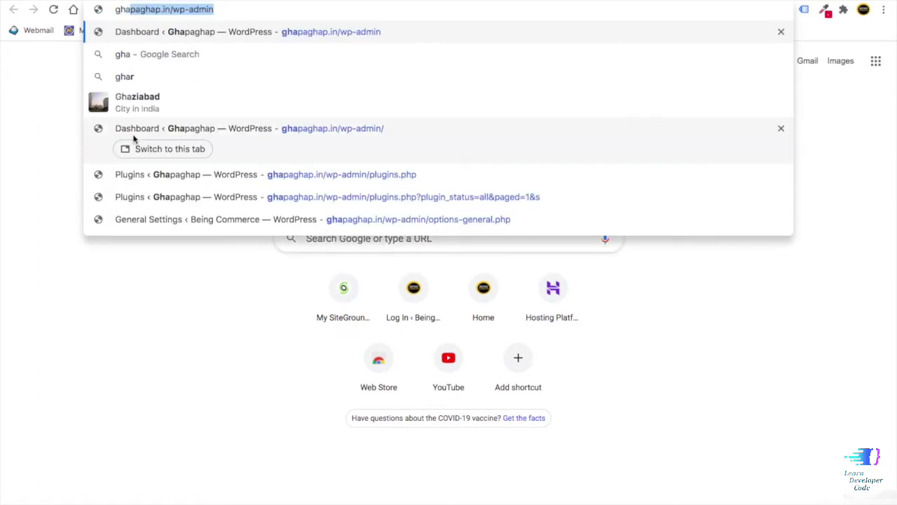
pyautogui.press('Right')
pyautogui.press('BackSpace')
pyautogui.press('BackSpace')
pyautogui.press('BackSpace')
pyautogui.press('BackSpace')
pyautogui.press('BackSpace')
pyautogui.press('BackSpace')
pyautogui.press('BackSpace')
pyautogui.press('BackSpace')
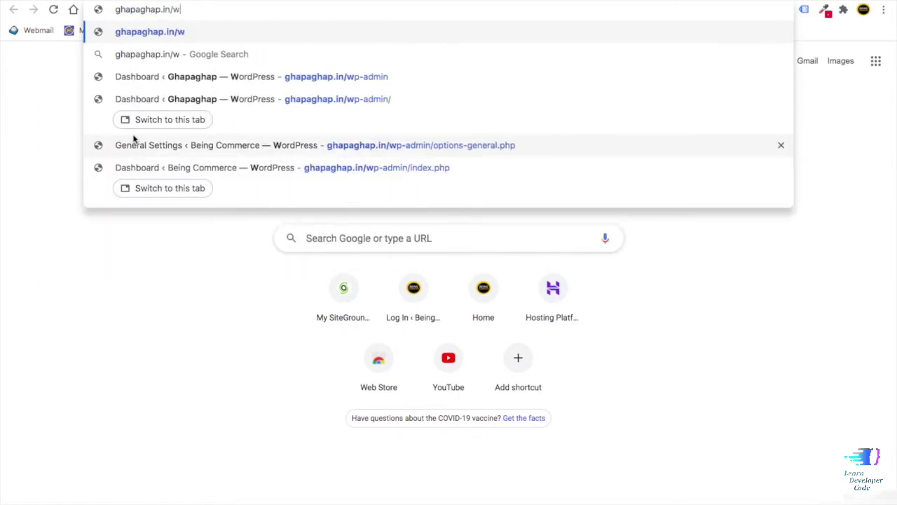
pyautogui.write('wp-admi')
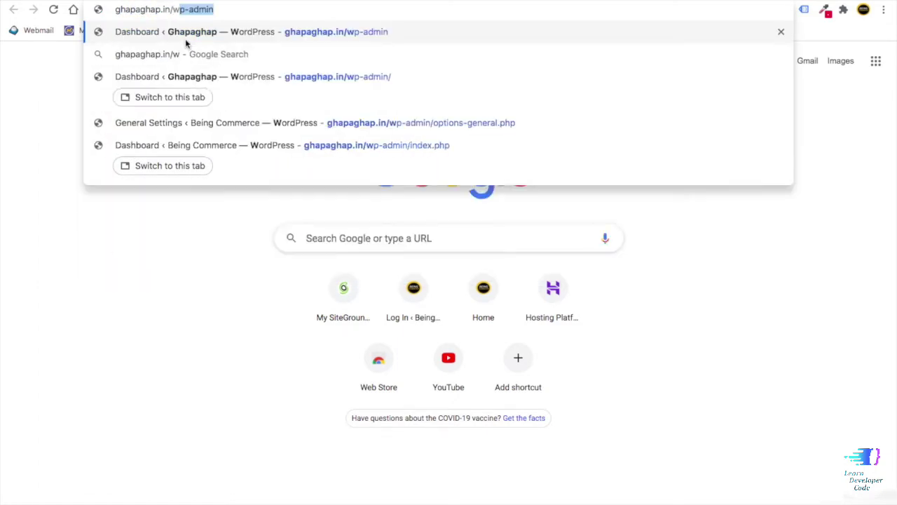
pyautogui.write('n')
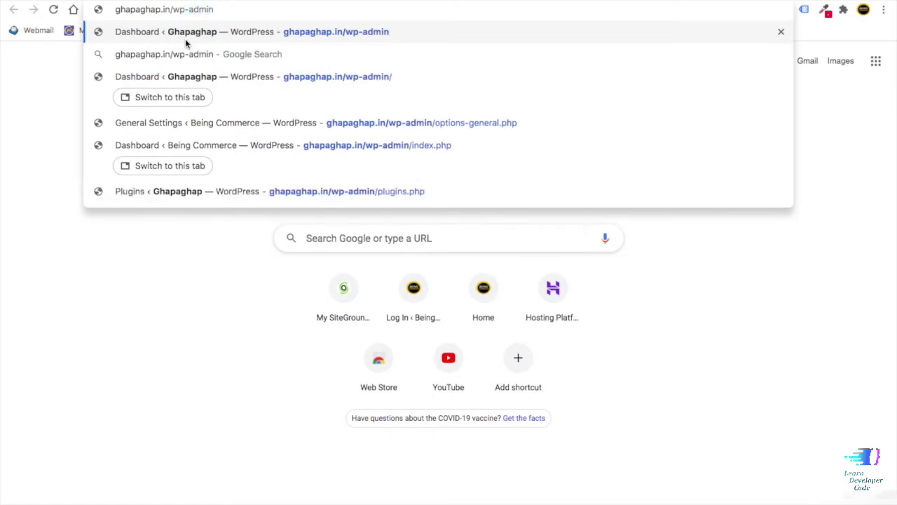
pyautogui.press('Return')
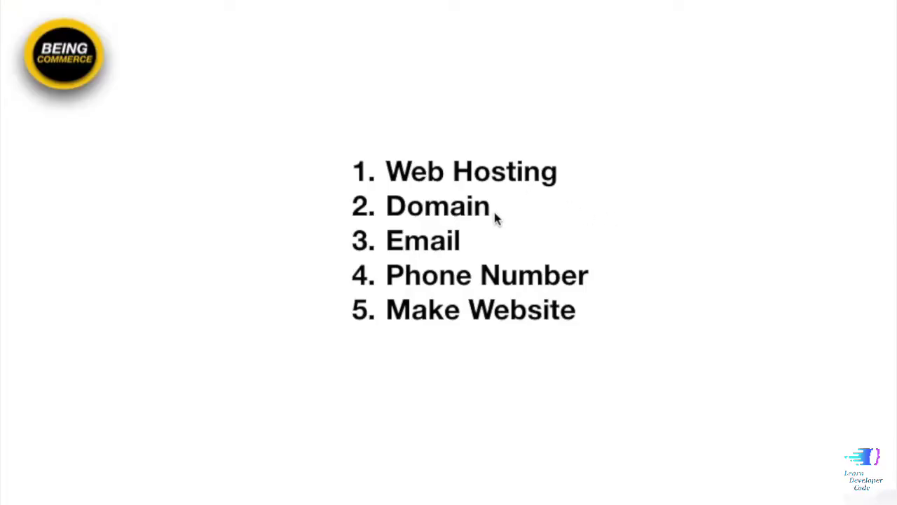
# - Highlight 'Email' in the slide's five-step list, then clear the highlight
pyautogui.doubleClick(456, 240)
pyautogui.moveTo(471, 244); pyautogui.dragTo(390, 241)
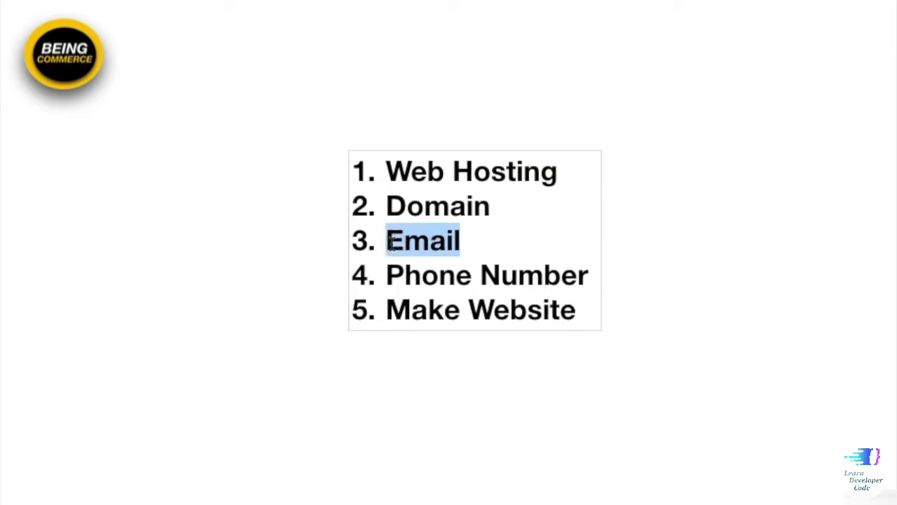
pyautogui.click(247, 278)
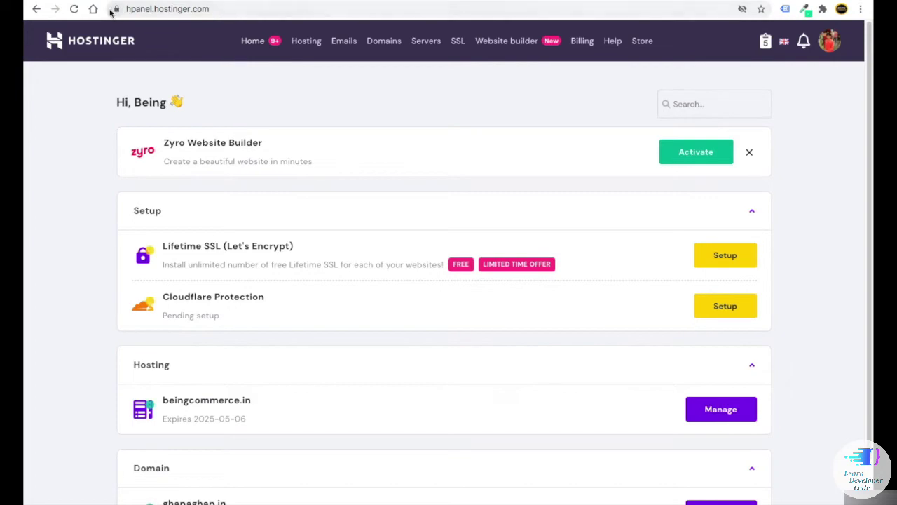
# - Go to Hosting and open the management page for ghapaghap.in
pyautogui.scroll(-1, 299, 244)
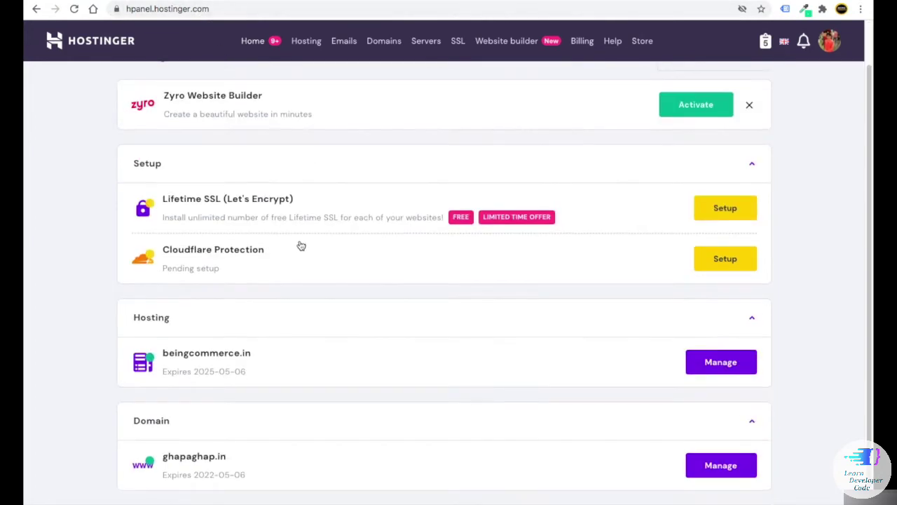
pyautogui.scroll(2, 305, 48)
pyautogui.scroll(-1, 306, 48)
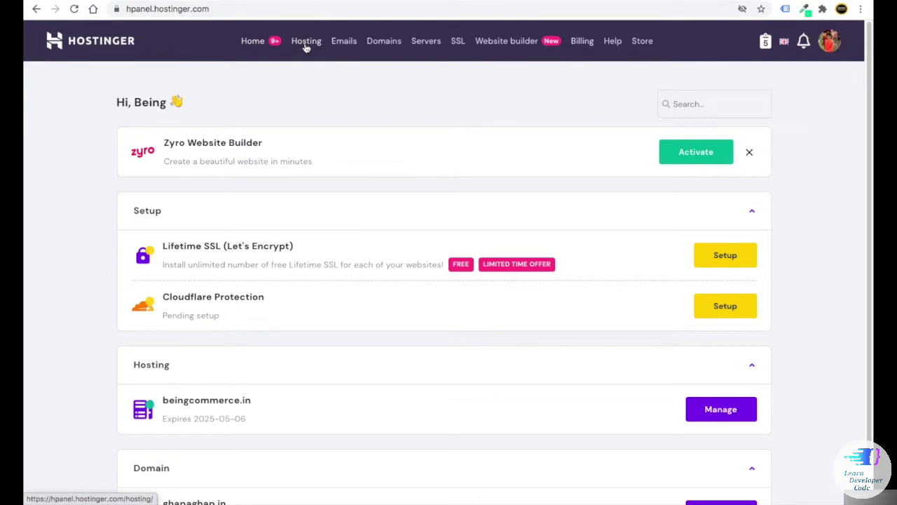
pyautogui.click(306, 42)
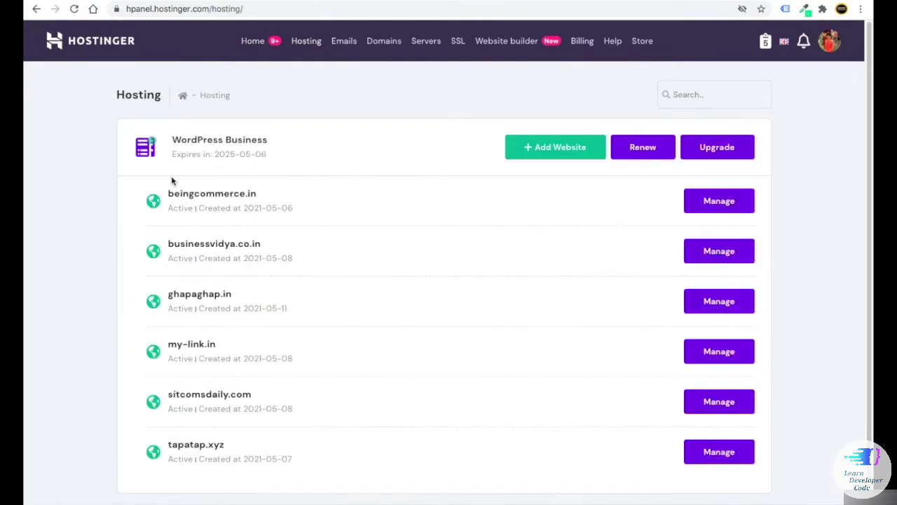
pyautogui.scroll(-1, 195, 192)
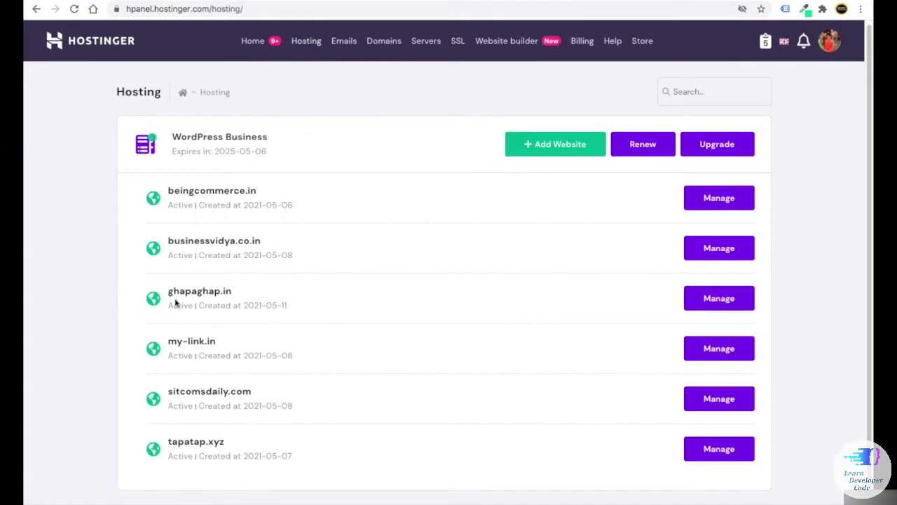
pyautogui.click(716, 299)
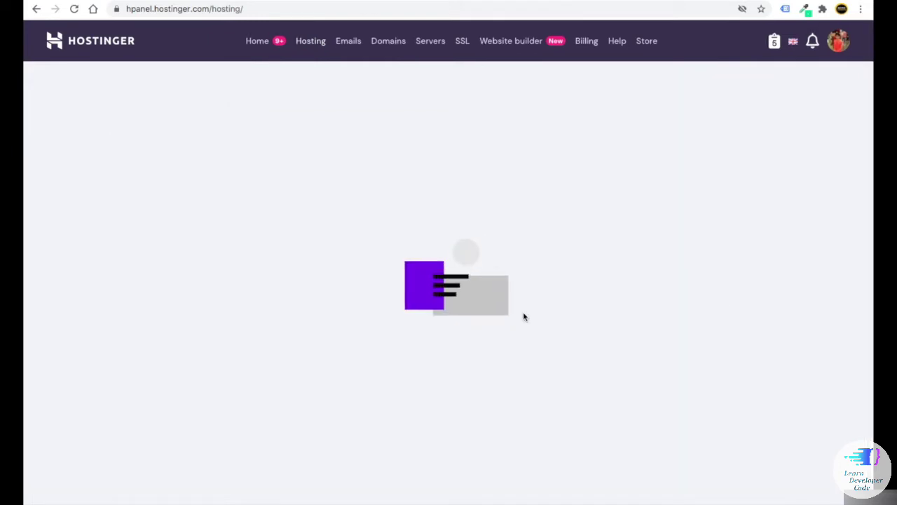
# - Scroll to the Emails section and open the Email Accounts page
pyautogui.scroll(-3, 463, 269)
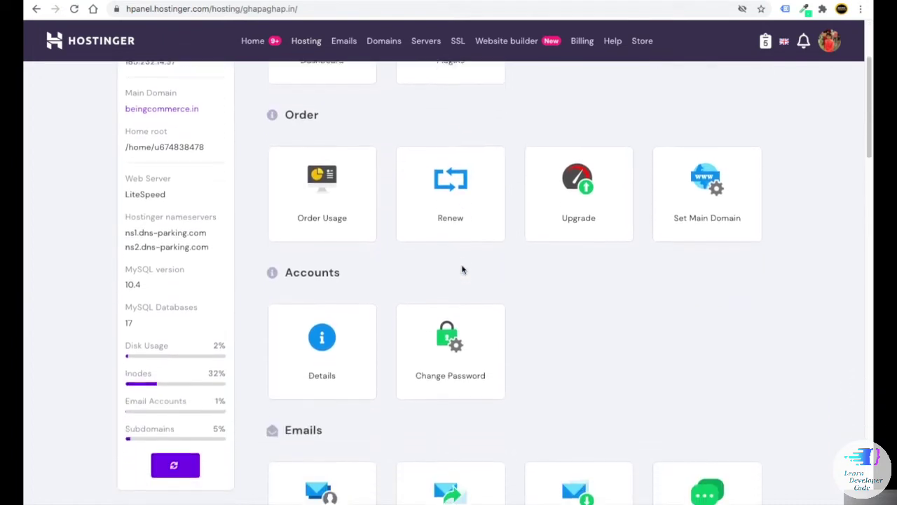
pyautogui.scroll(-3, 503, 278)
pyautogui.doubleClick(291, 210)
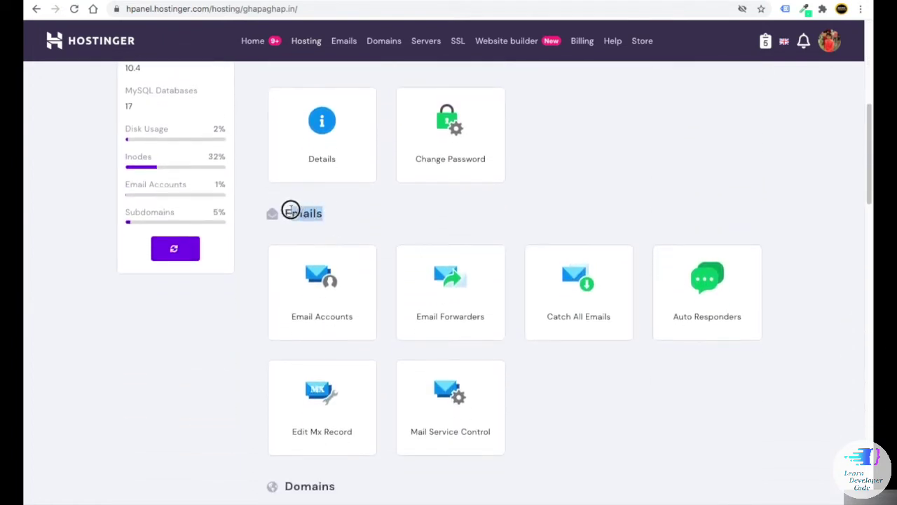
pyautogui.scroll(-1, 217, 315)
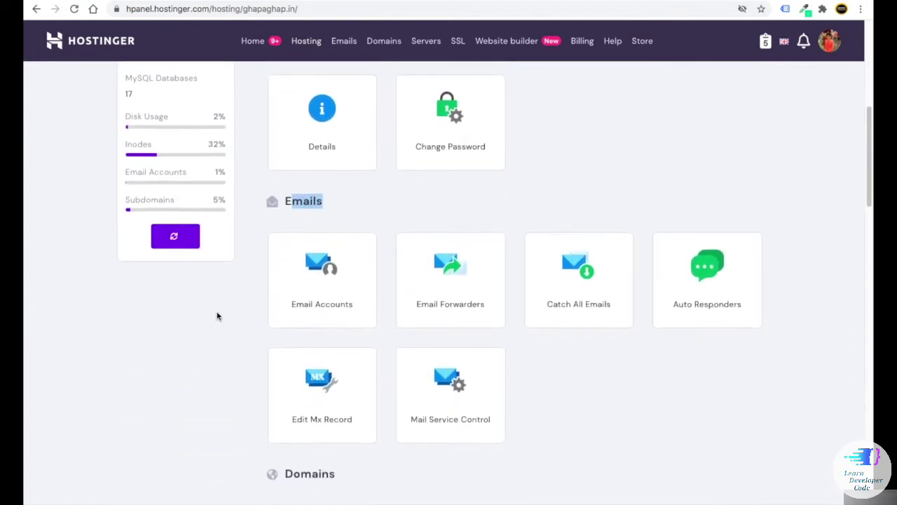
pyautogui.click(322, 272)
pyautogui.scroll(-2, 402, 301)
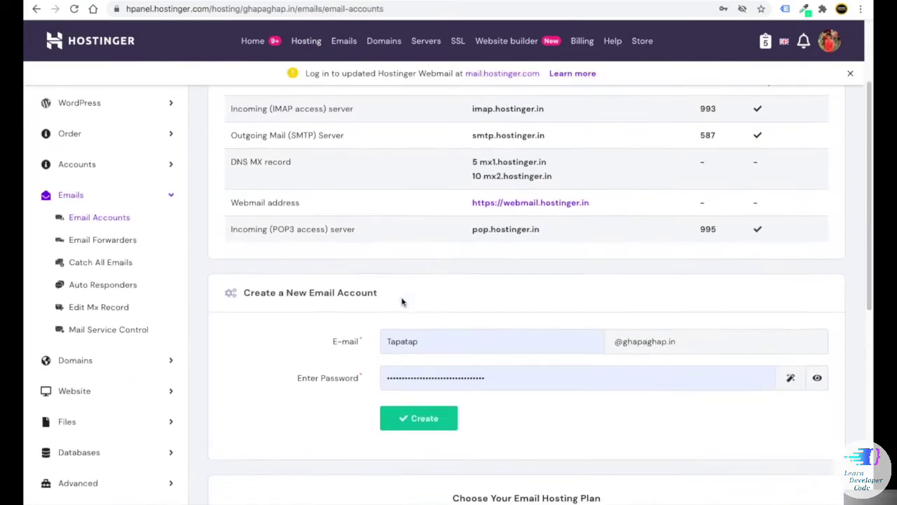
# - Replace the prefilled mailbox name with 'support' in the new email account form
pyautogui.scroll(-2, 402, 301)
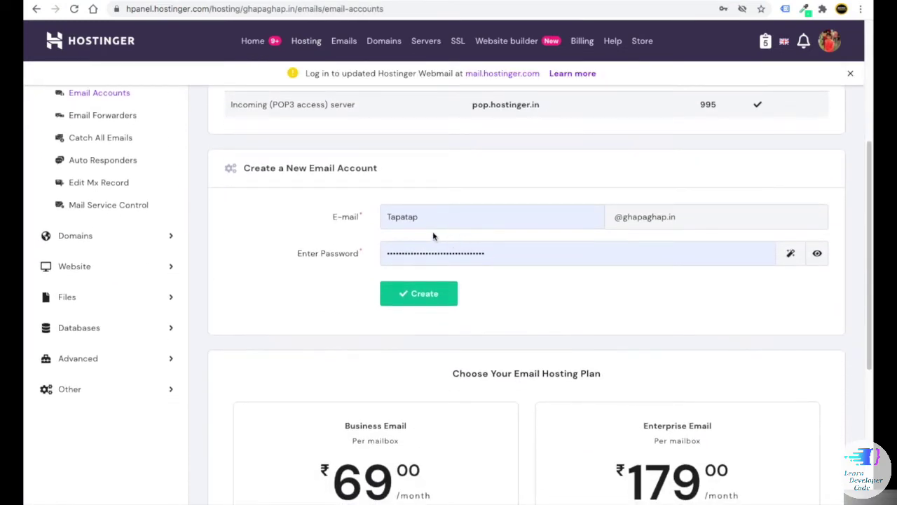
pyautogui.click(427, 219)
pyautogui.moveTo(427, 217); pyautogui.dragTo(385, 217)
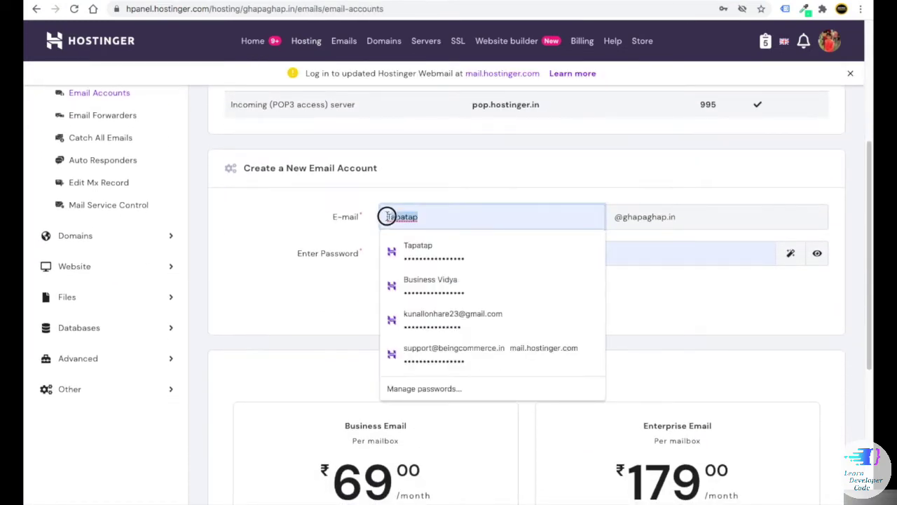
pyautogui.press('BackSpace')
pyautogui.write('support')
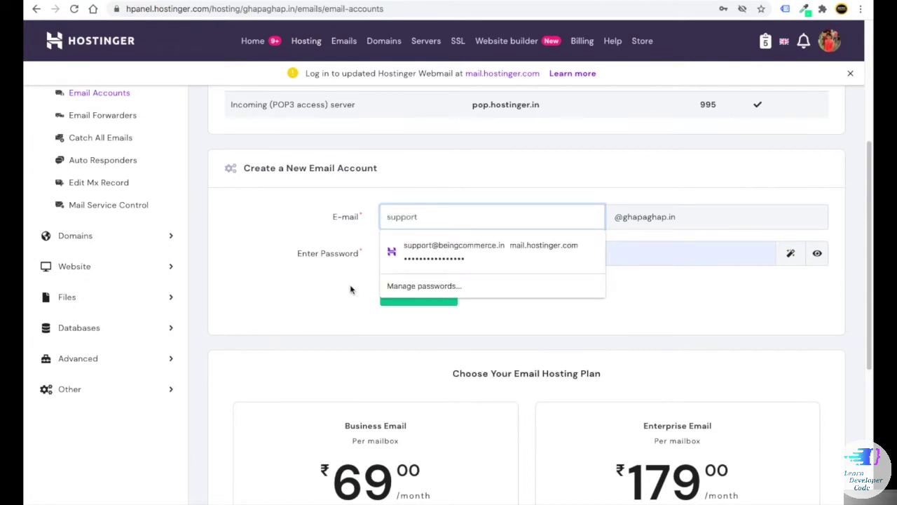
pyautogui.click(419, 250)
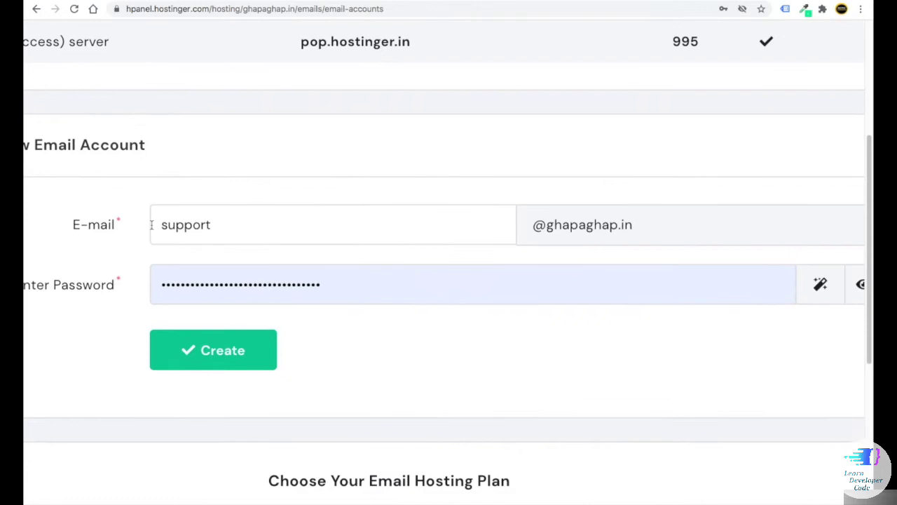
pyautogui.moveTo(381, 217); pyautogui.dragTo(417, 216)
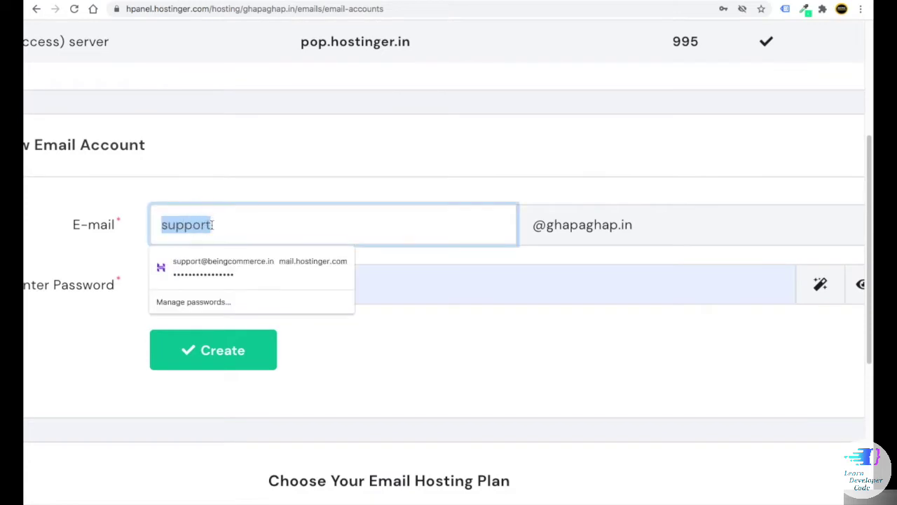
pyautogui.click(420, 169)
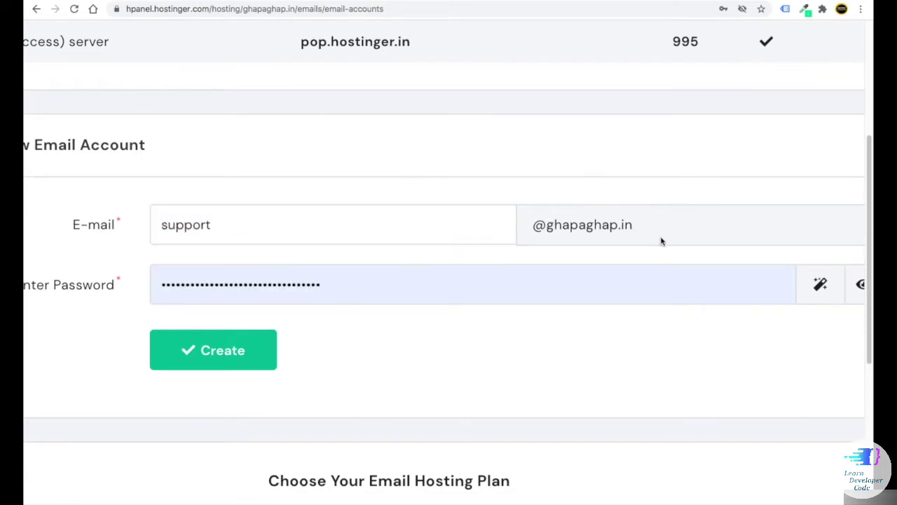
pyautogui.doubleClick(235, 232)
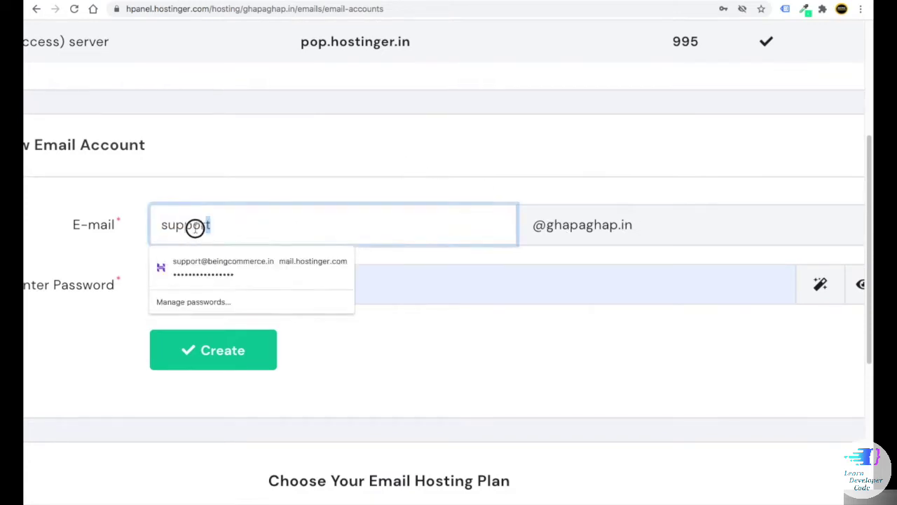
pyautogui.click(254, 192)
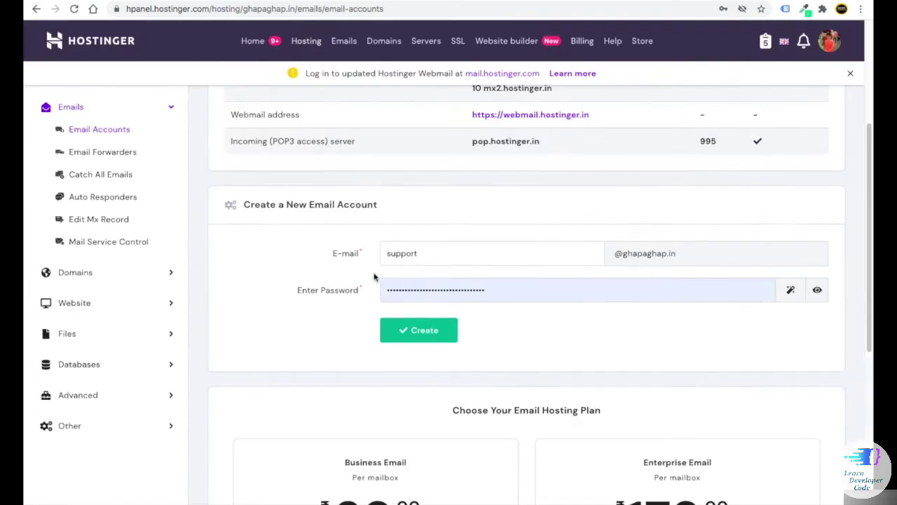
pyautogui.click(820, 284)
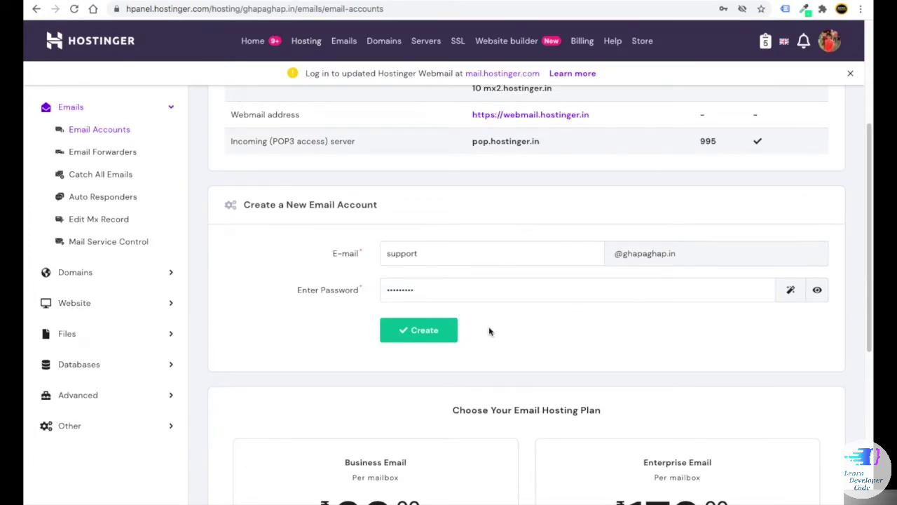
pyautogui.click(424, 332)
pyautogui.scroll(-5, 519, 350)
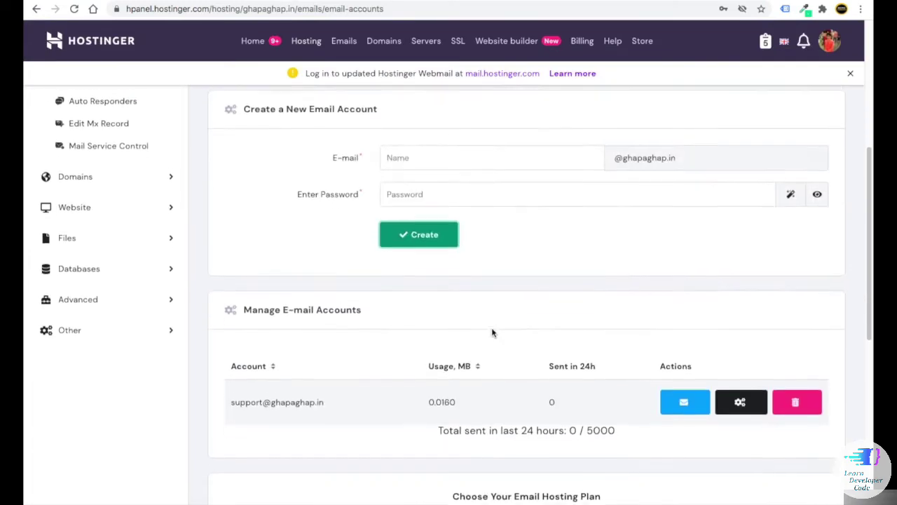
pyautogui.scroll(3, 315, 282)
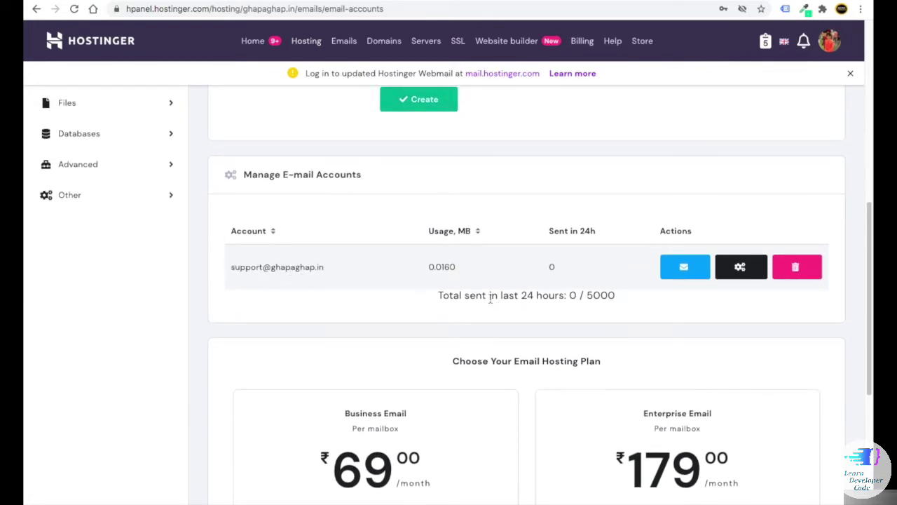
pyautogui.scroll(2, 505, 300)
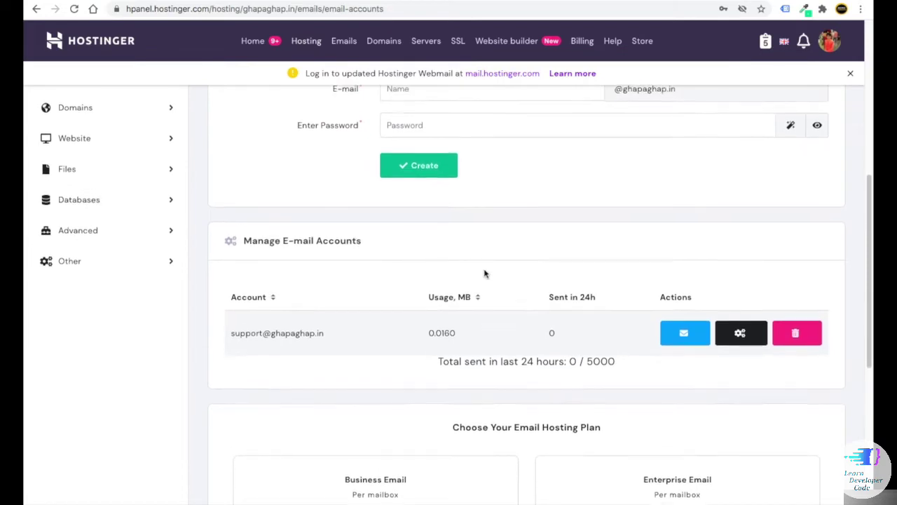
pyautogui.scroll(-1, 484, 272)
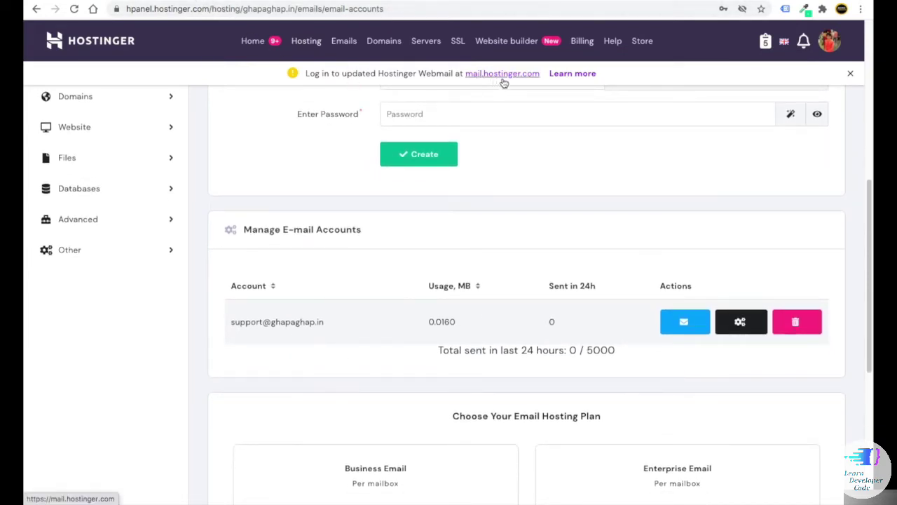
# - Open the Hostinger Webmail login page at mail.hostinger.com
pyautogui.click(531, 79)
pyautogui.write('mail')
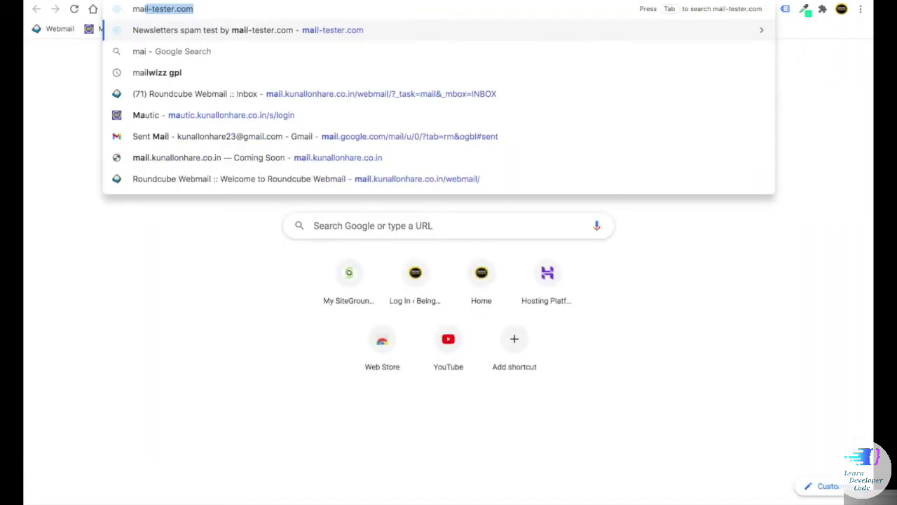
pyautogui.write('.hostinger.co')
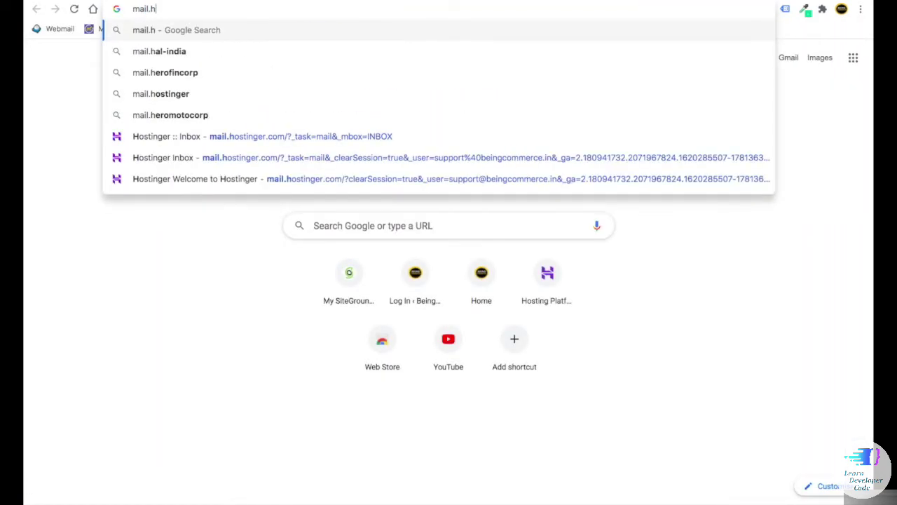
pyautogui.write('m')
pyautogui.press('Return')
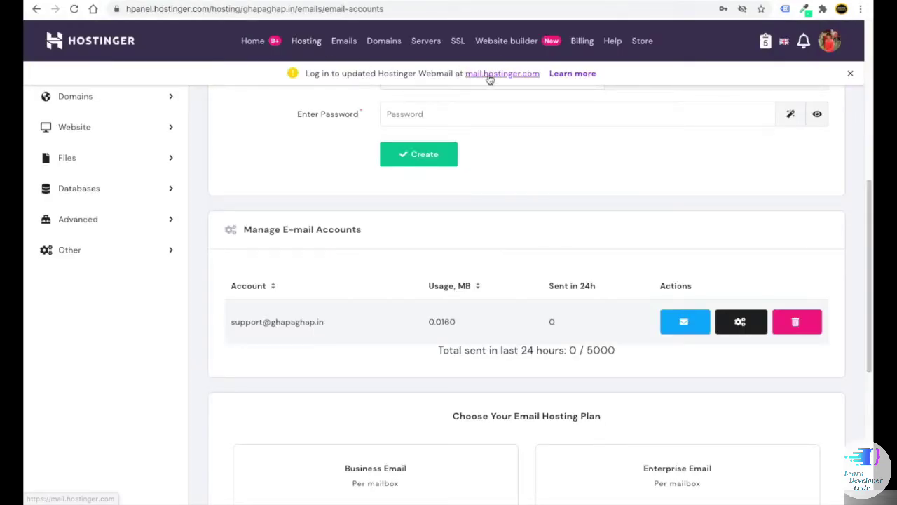
pyautogui.click(488, 78)
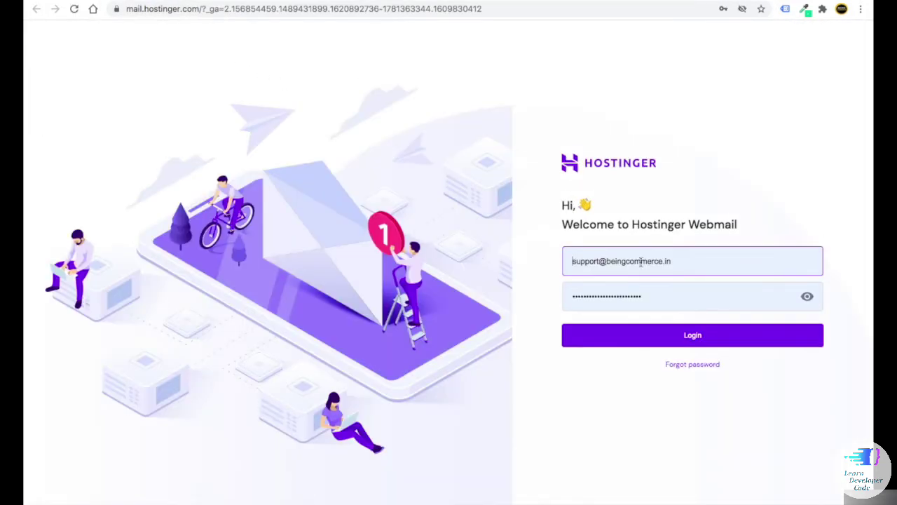
# - Replace the saved login with the support mailbox address, log in, and view its inbox
pyautogui.doubleClick(642, 266)
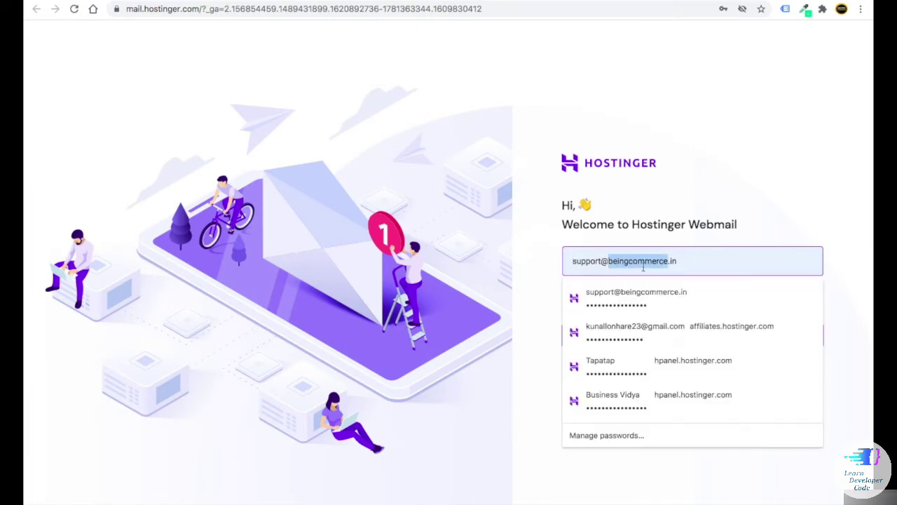
pyautogui.hotkey('ctrl', 'a')
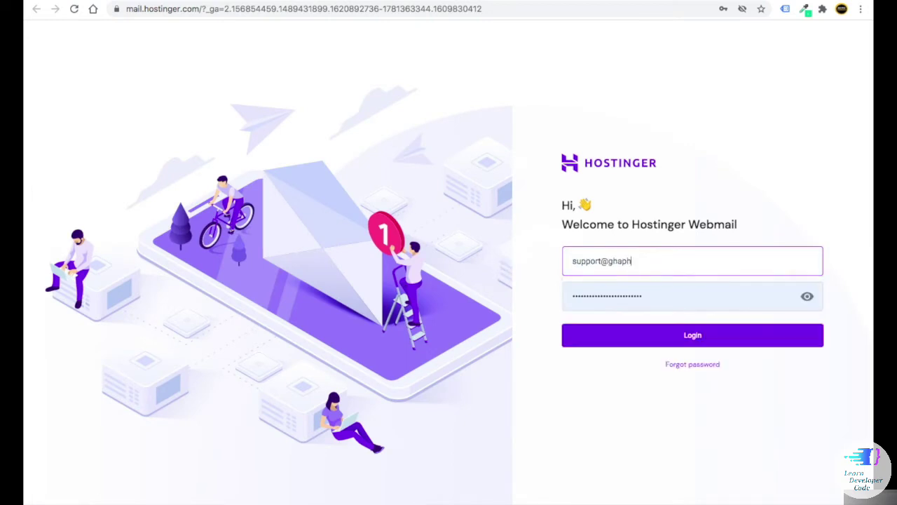
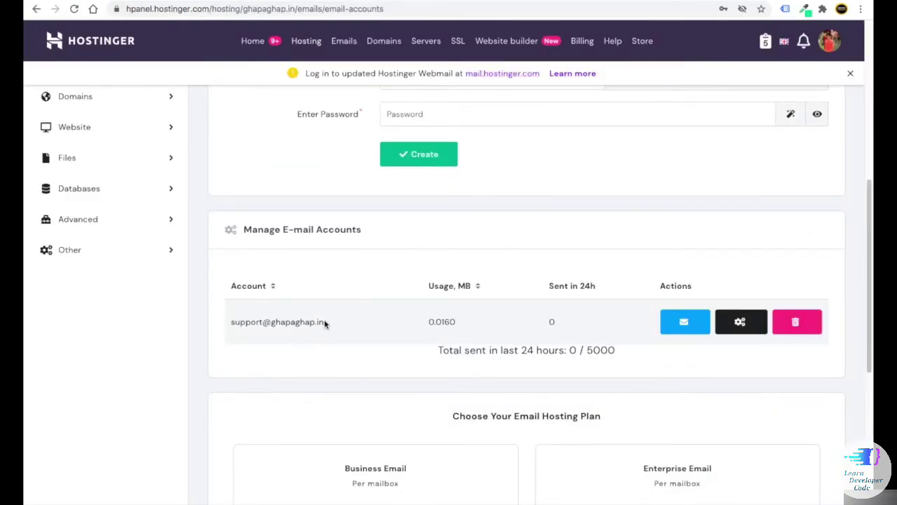
pyautogui.moveTo(325, 324); pyautogui.dragTo(229, 320)
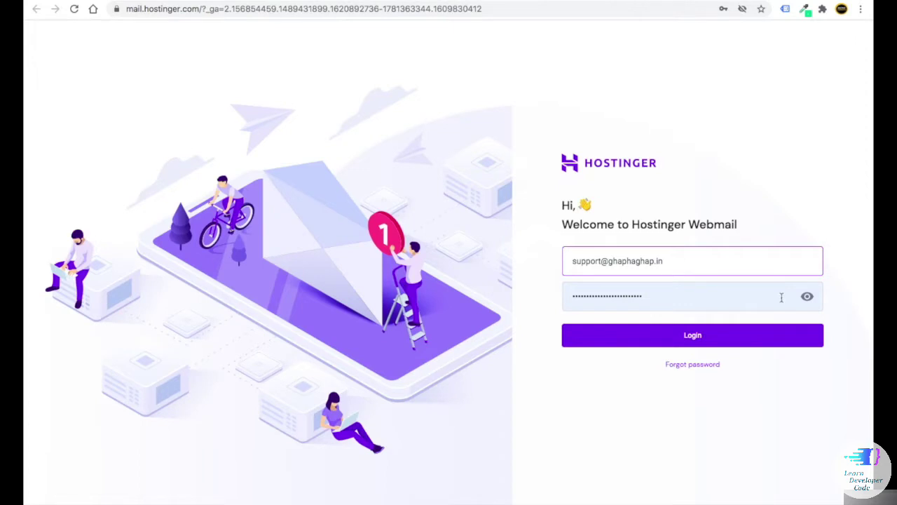
pyautogui.click(563, 290)
pyautogui.click(547, 286)
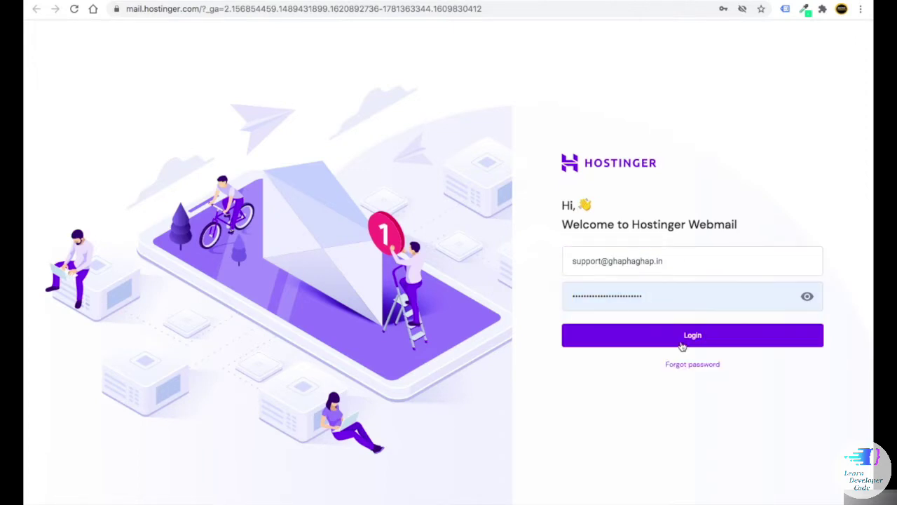
pyautogui.click(680, 335)
pyautogui.click(780, 79)
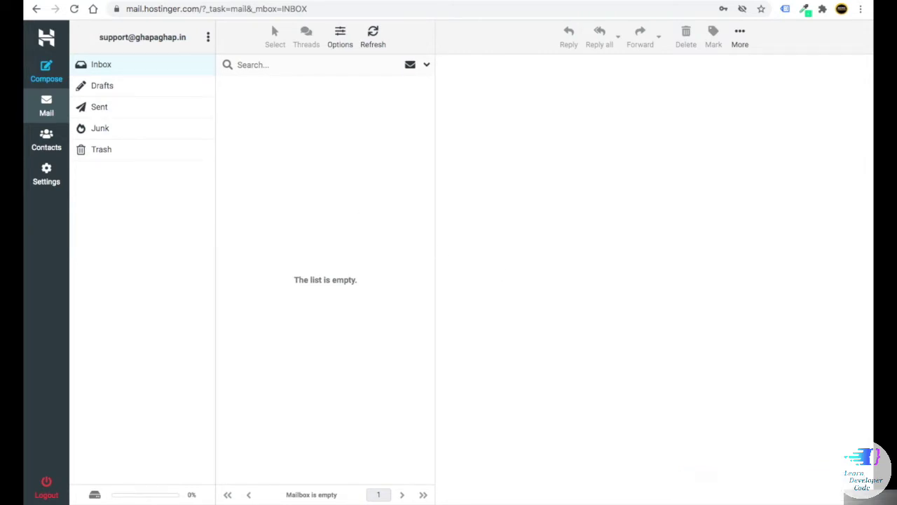
pyautogui.click(188, 20)
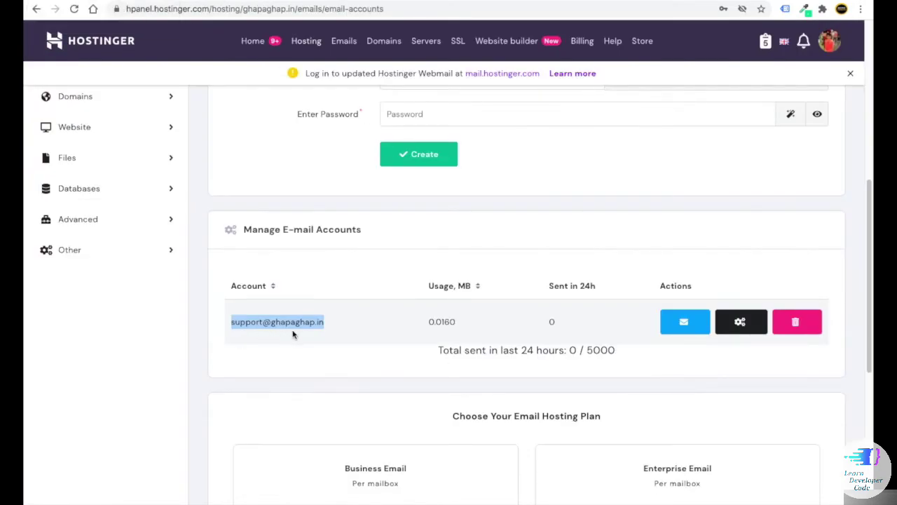
pyautogui.click(229, 3)
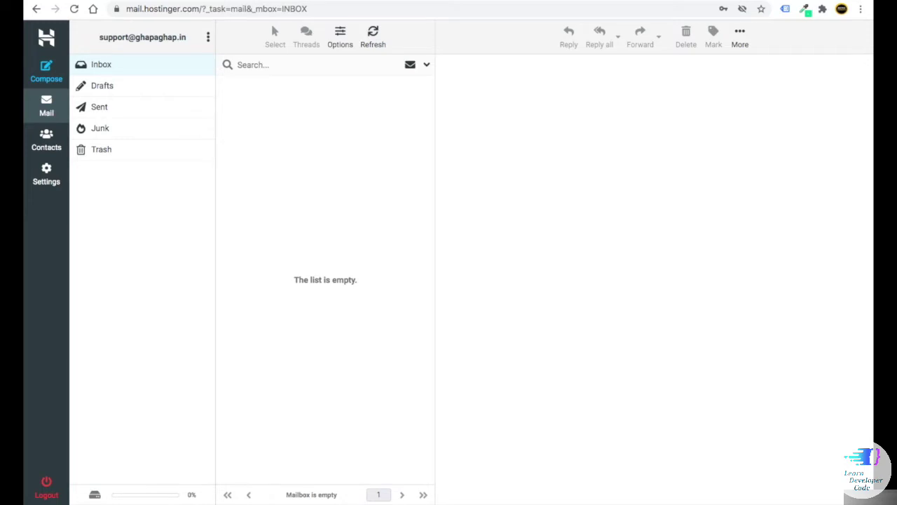
# - In Gmail, start a new message addressed to the support address copied from hPanel
pyautogui.click(481, 4)
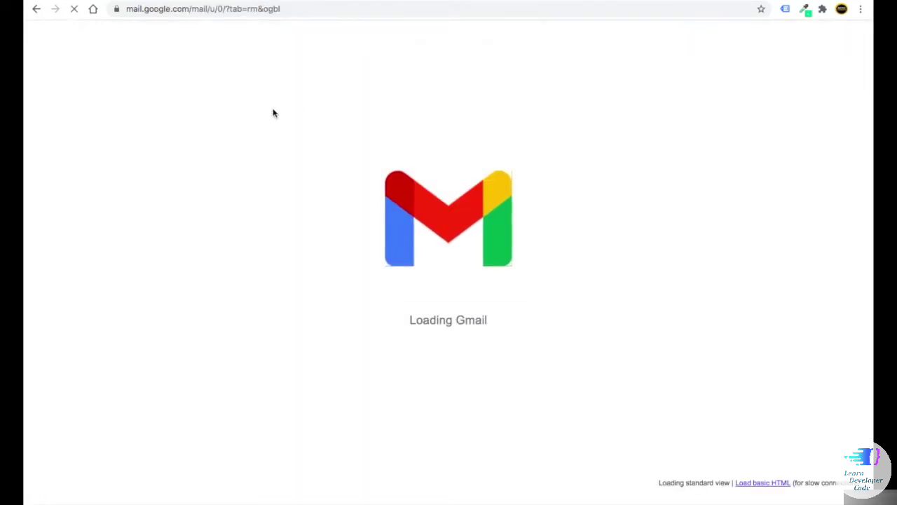
pyautogui.click(74, 84)
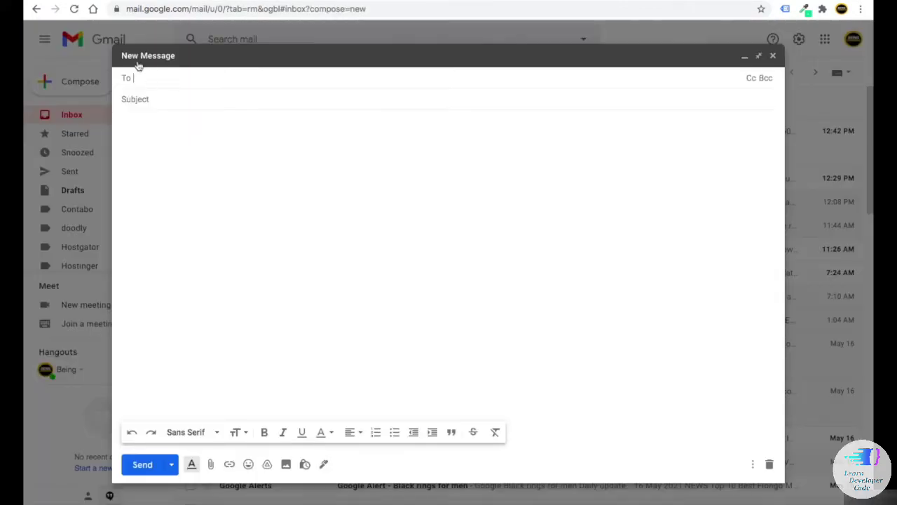
pyautogui.write('s')
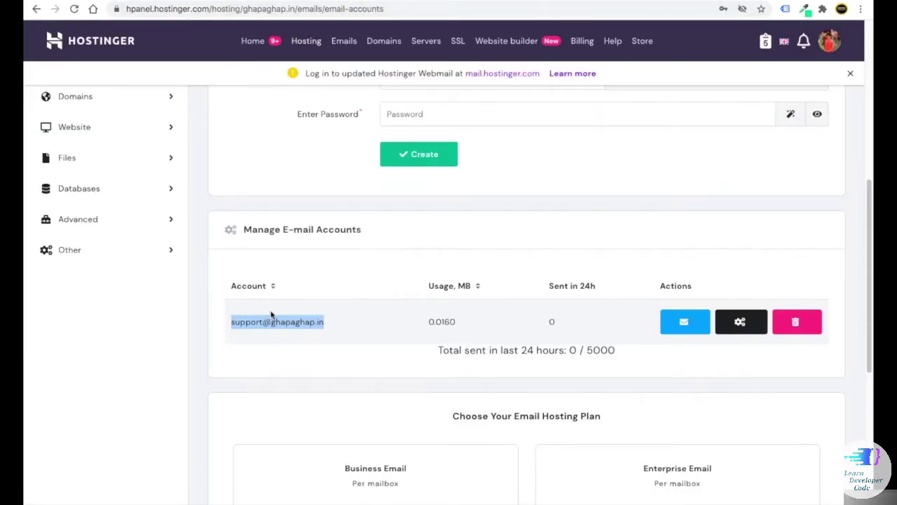
pyautogui.rightClick(268, 323)
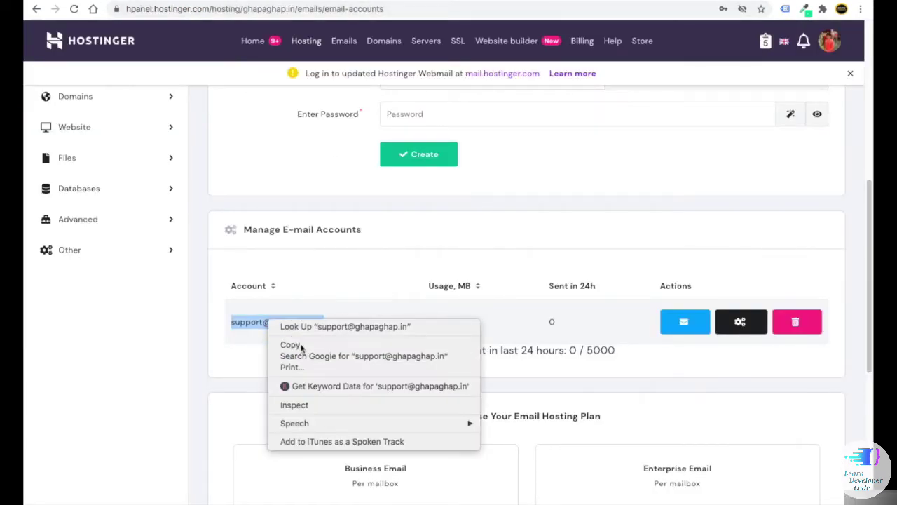
pyautogui.click(290, 344)
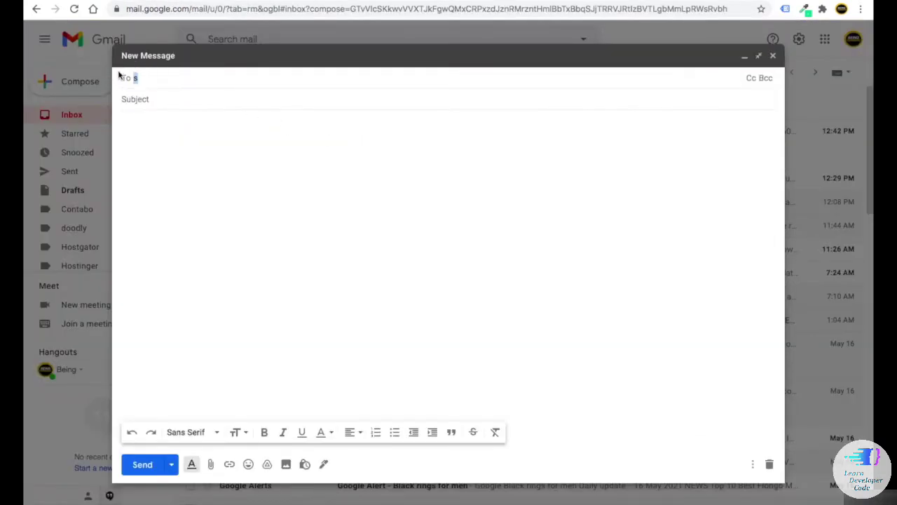
pyautogui.press('BackSpace')
pyautogui.hotkey('ctrl', 'v')
# - Add subject 'hgnb' and body 'dgsfgndk', then send the test message
pyautogui.click(176, 105)
pyautogui.write('hg')
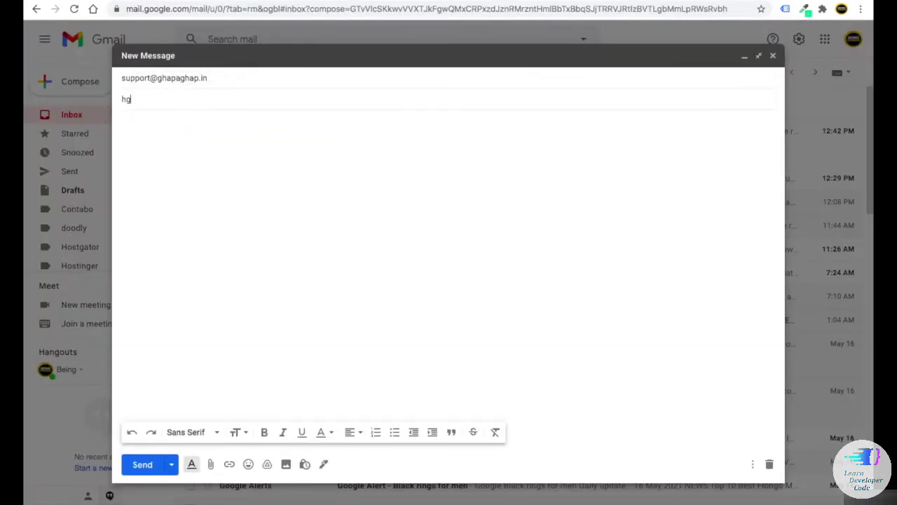
pyautogui.write('nb')
pyautogui.click(164, 124)
pyautogui.write('dgsfgndkvmkx')
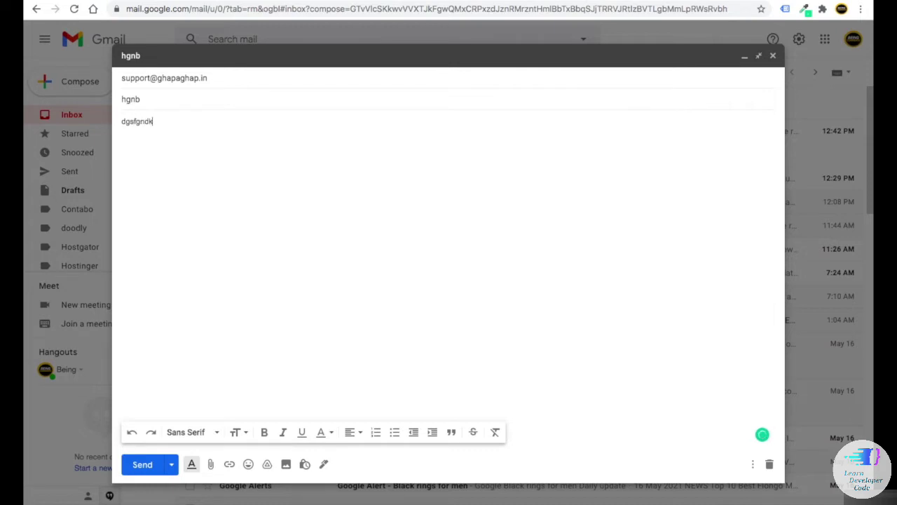
pyautogui.click(143, 464)
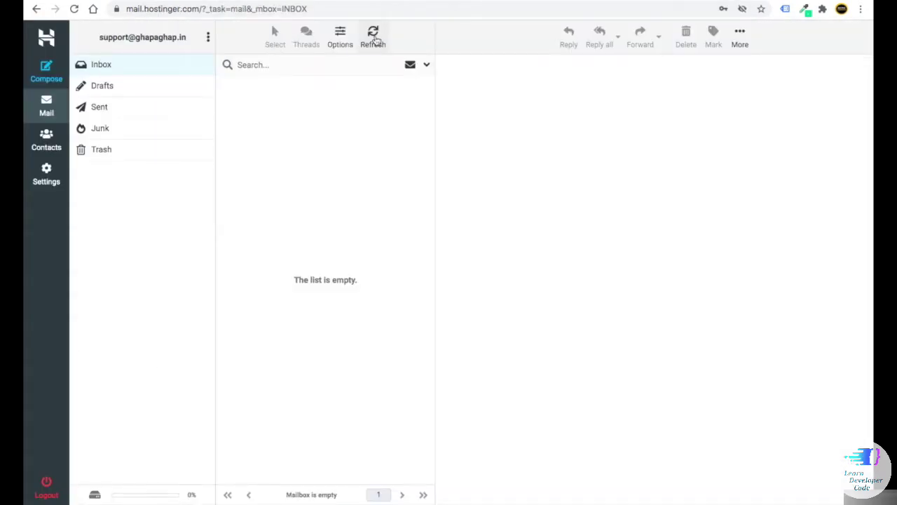
# - Refresh the support inbox and start a new message to the Gmail recipient address
pyautogui.click(376, 39)
pyautogui.click(46, 72)
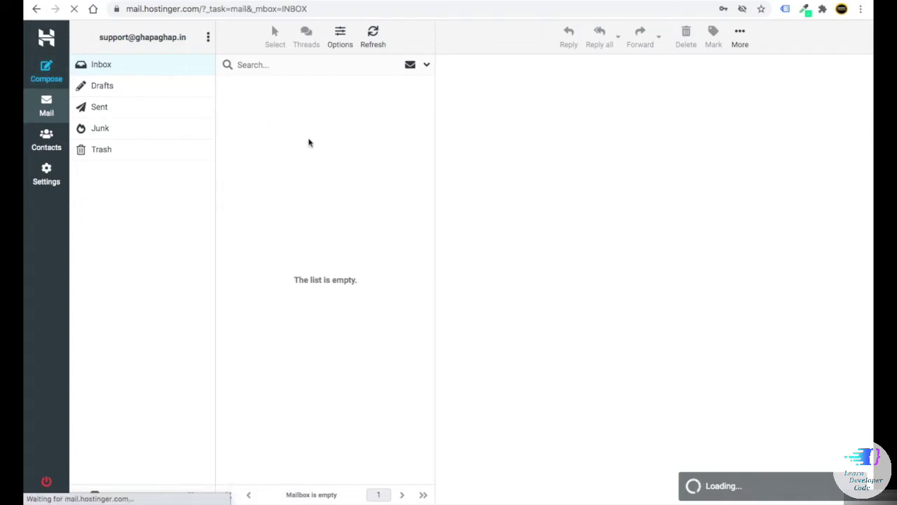
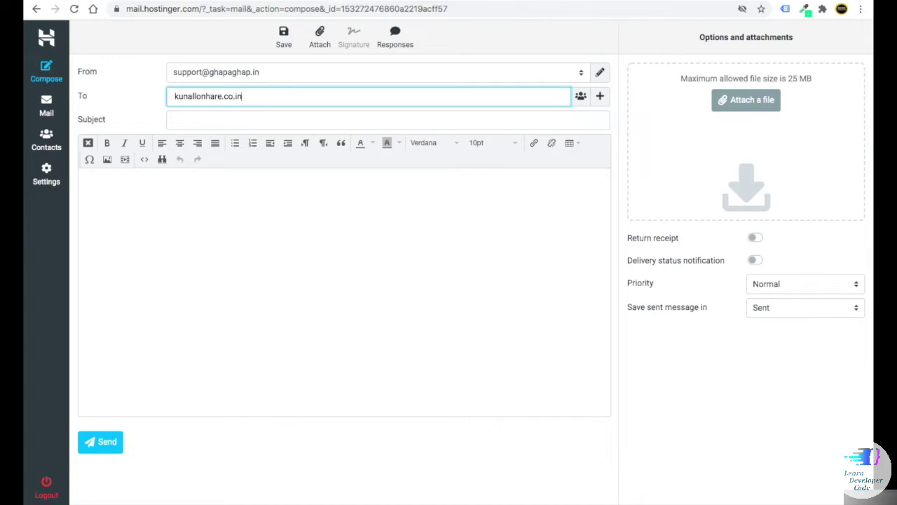
pyautogui.moveTo(242, 96); pyautogui.dragTo(223, 96)
pyautogui.press('BackSpace')
pyautogui.press('BackSpace')
# - Add subject 'gfdgdf' and body 'dfgvfgvcxv', then send the message
pyautogui.click(198, 120)
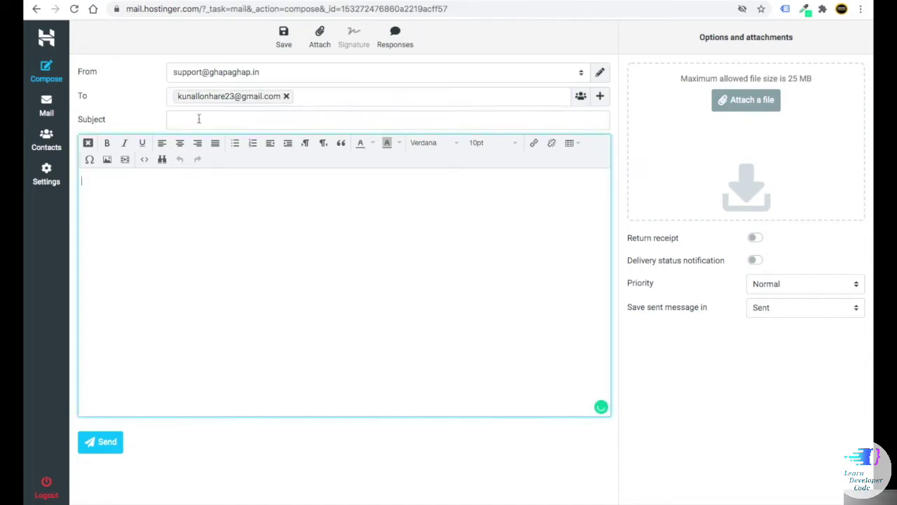
pyautogui.write('gfdgdf')
pyautogui.click(146, 209)
pyautogui.write('dfgvfgvcxv')
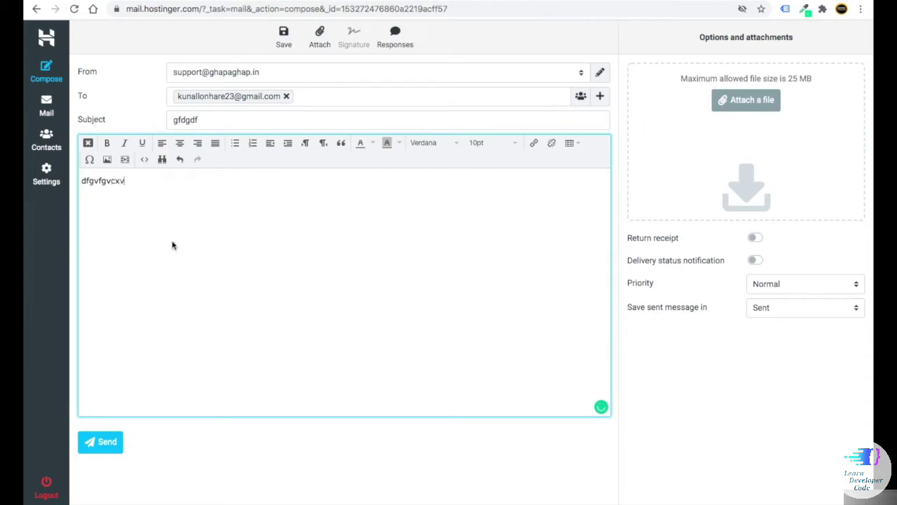
pyautogui.click(100, 440)
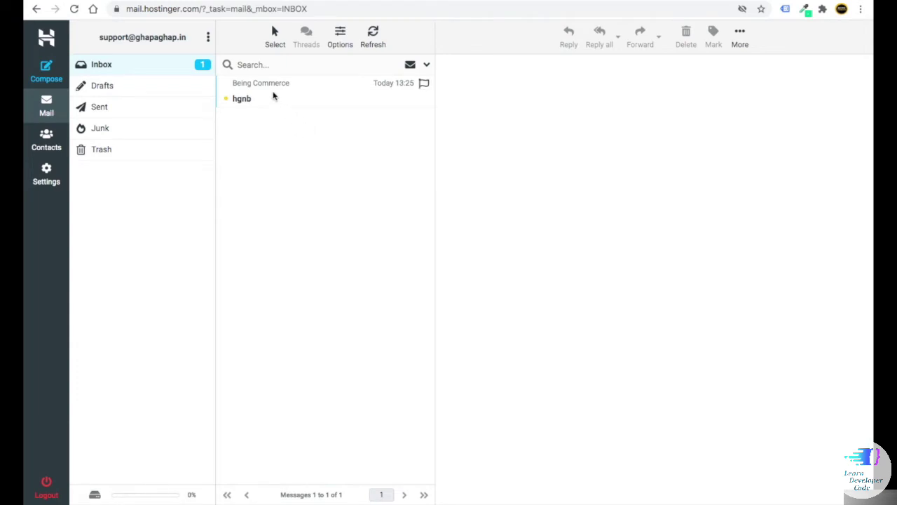
# - Open the received hgnb message in webmail, then view the Sent folder
pyautogui.click(297, 99)
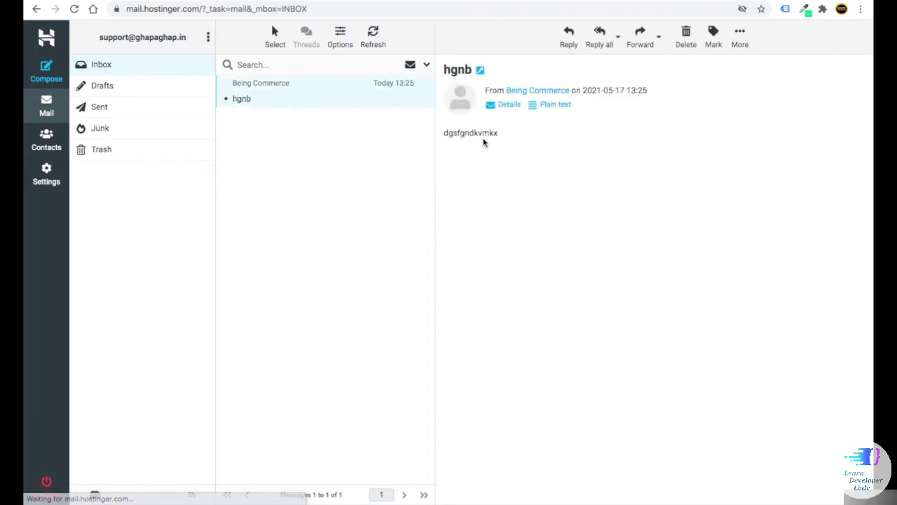
pyautogui.moveTo(499, 134); pyautogui.dragTo(443, 132)
pyautogui.click(118, 112)
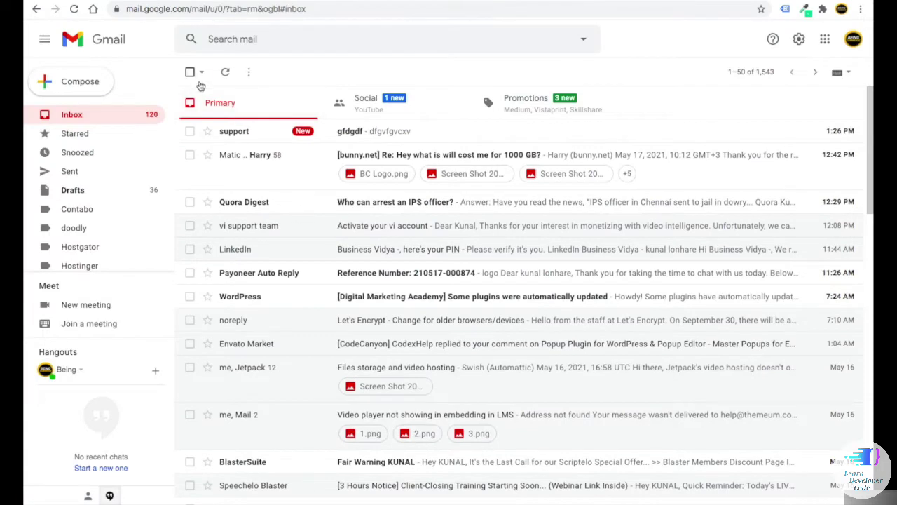
# - Refresh Gmail and open the test message sent from the support mailbox
pyautogui.click(225, 72)
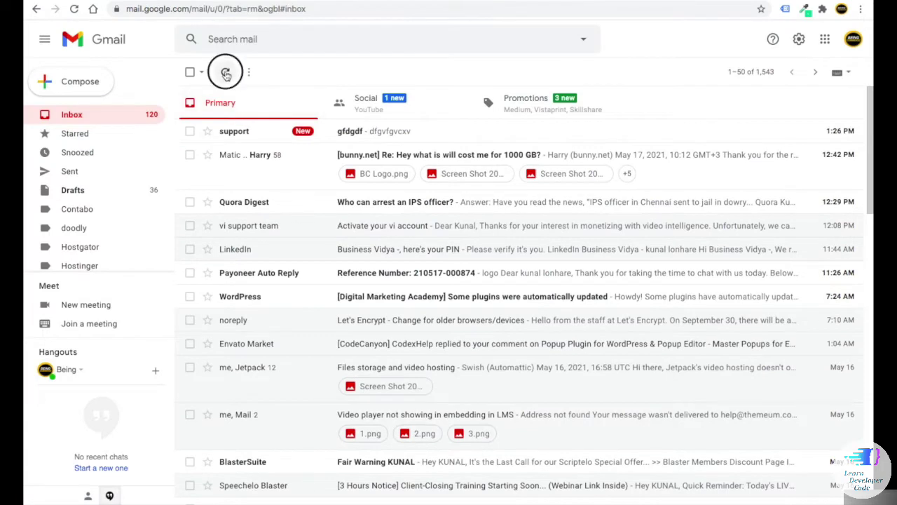
pyautogui.click(373, 140)
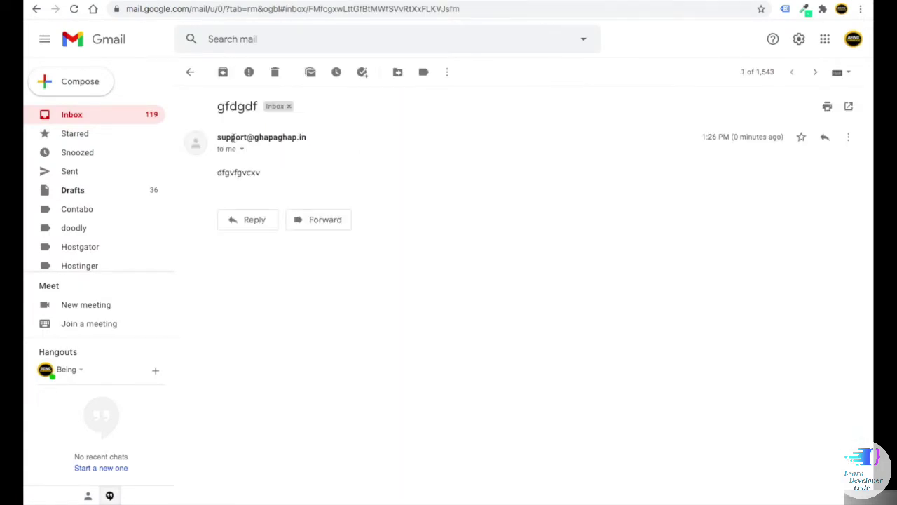
pyautogui.moveTo(307, 138); pyautogui.dragTo(234, 138)
pyautogui.click(441, 185)
pyautogui.hotkey('ctrl', 'Tab')
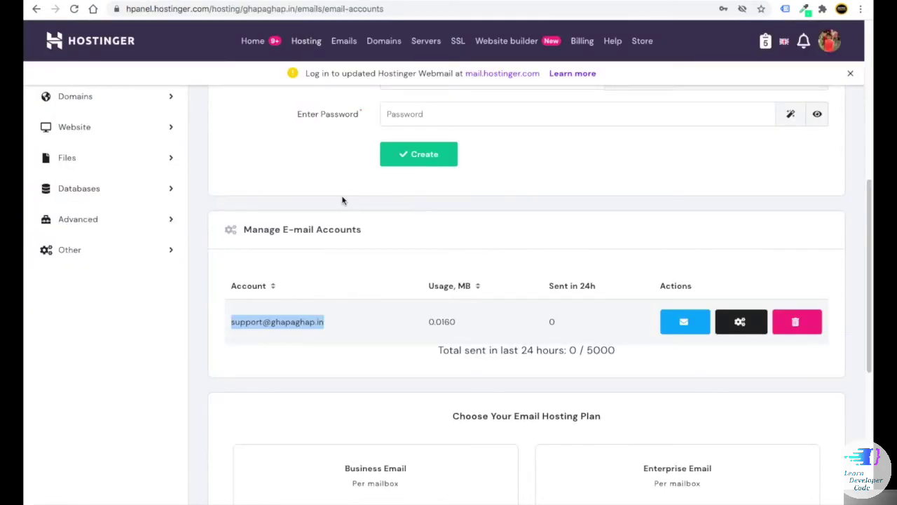
# - Scroll the hPanel email list with the support@ mailbox, then go back to the Agency WordPress Dashboard
pyautogui.click(341, 216)
pyautogui.scroll(1, 392, 220)
pyautogui.scroll(2, 483, 134)
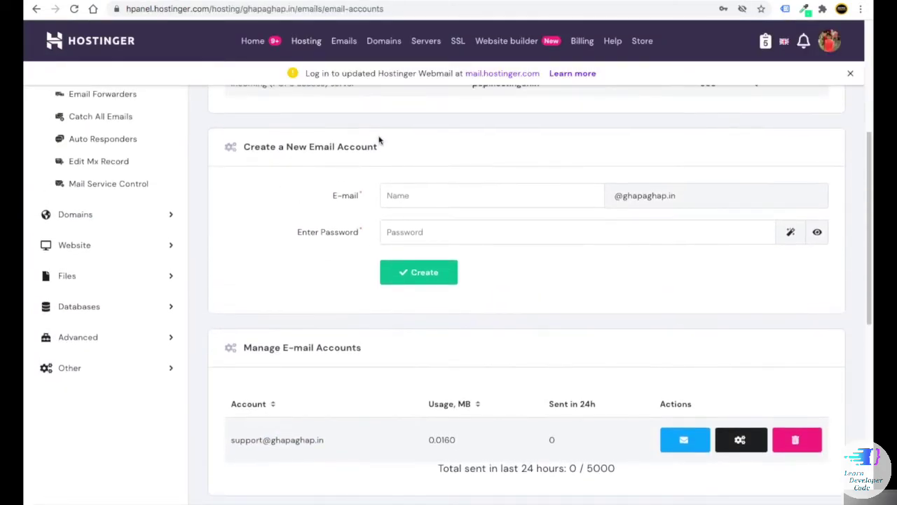
pyautogui.scroll(-2, 547, 266)
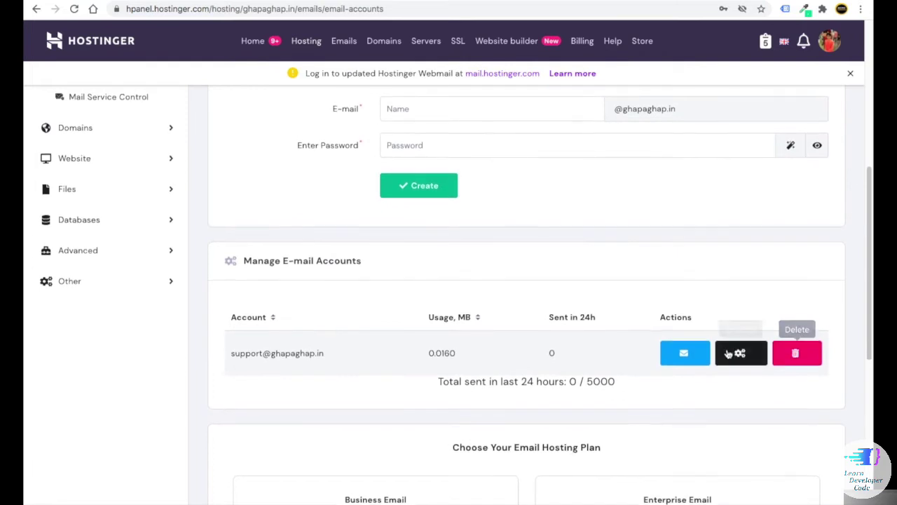
pyautogui.scroll(5, 297, 274)
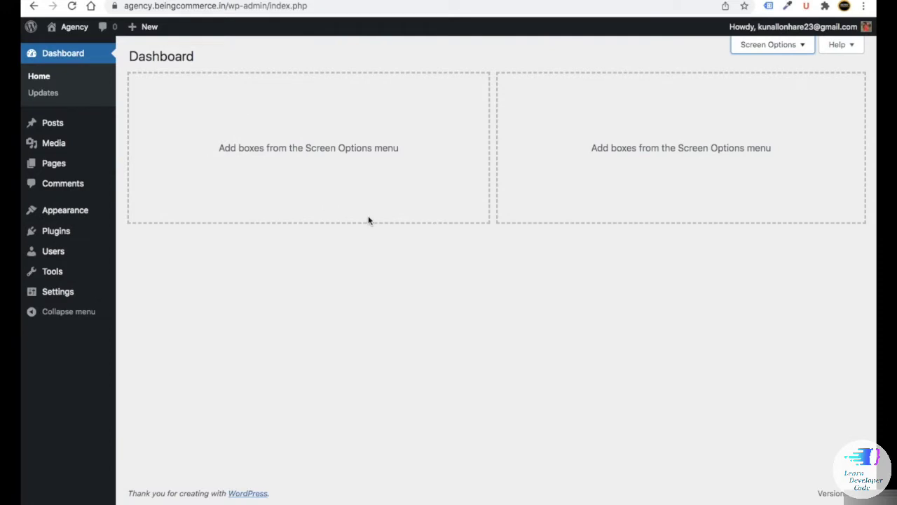
# - Preview the live Agency front page in a new tab, then return to the admin dashboard
pyautogui.moveTo(72, 31)
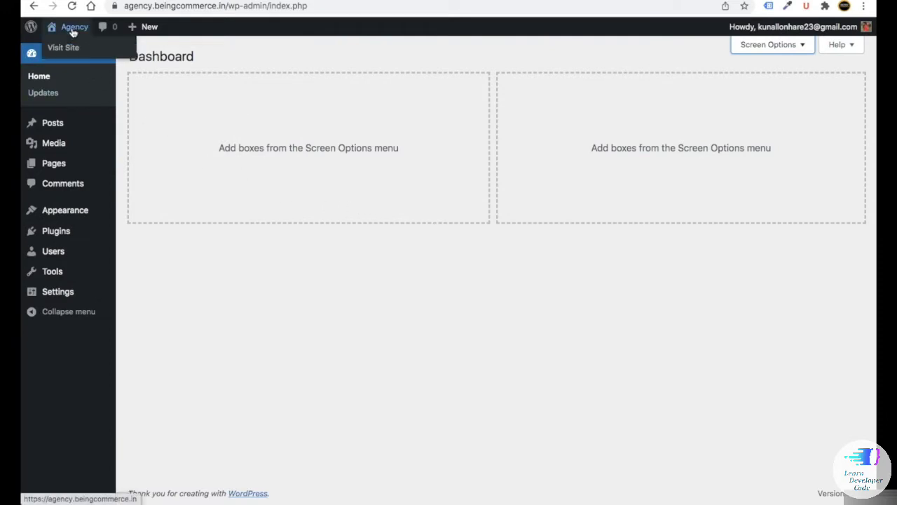
pyautogui.rightClick(62, 51)
pyautogui.click(70, 52)
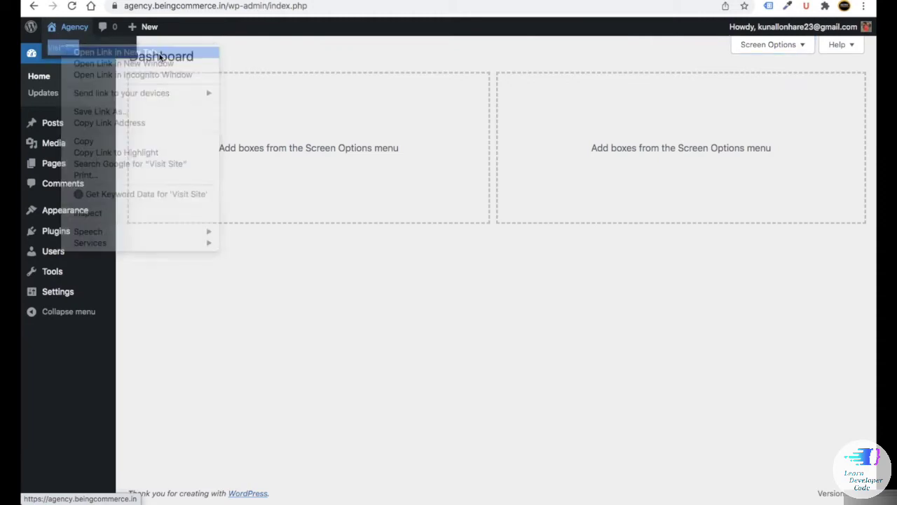
pyautogui.hotkey('ctrl', 'Tab')
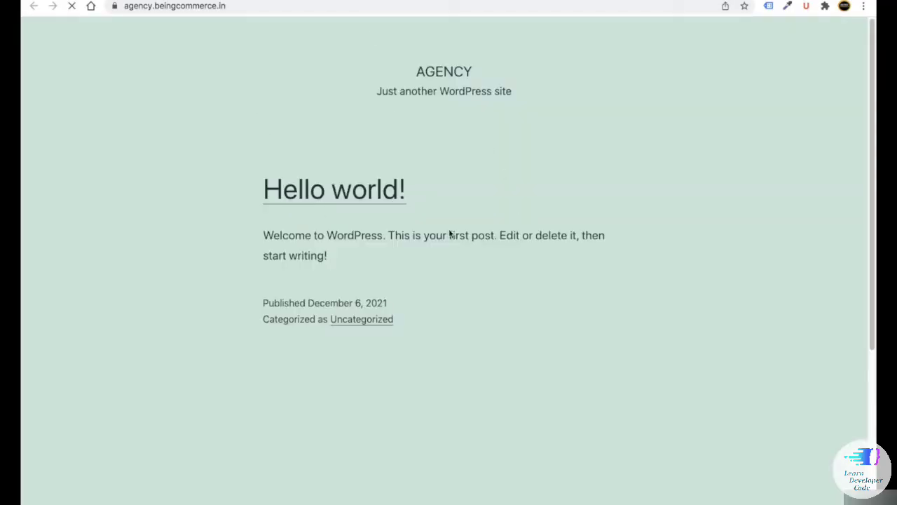
pyautogui.hotkey('ctrl', 'shift', 'Tab')
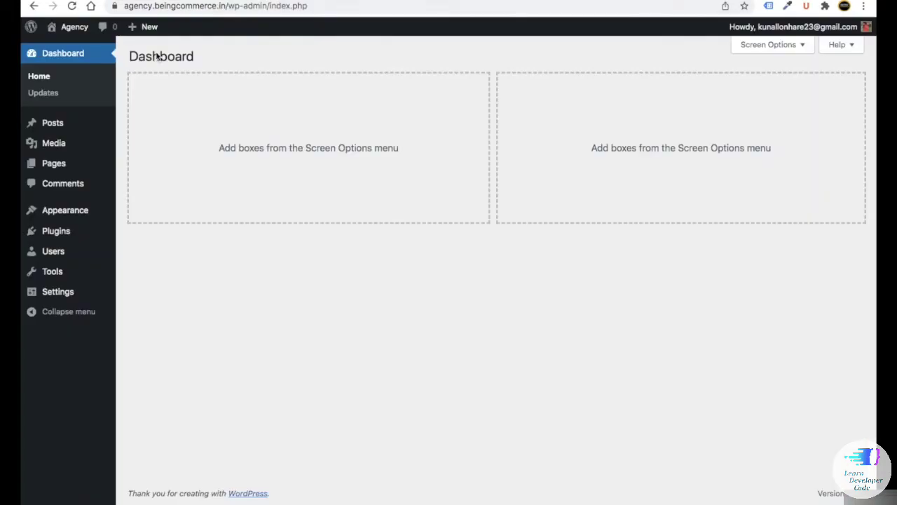
# - Activate the Twenty Nineteen theme and reload the live site to see it applied
pyautogui.moveTo(86, 212)
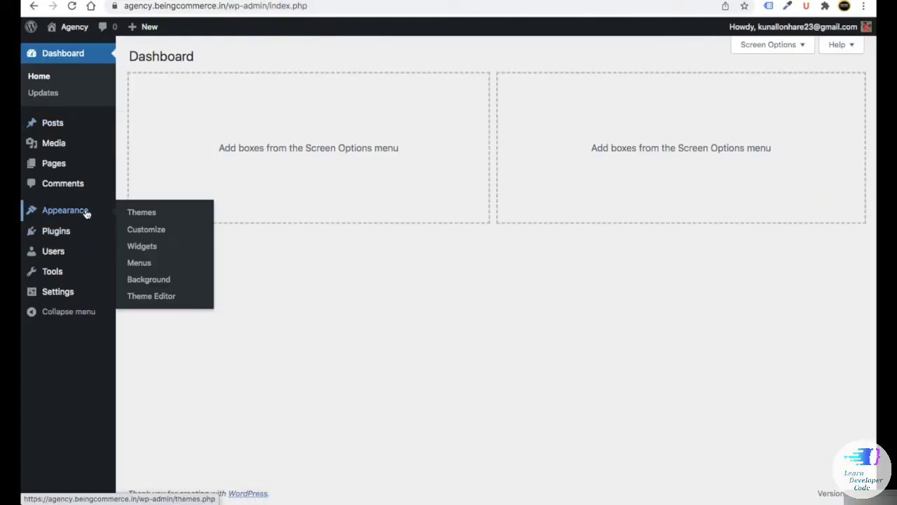
pyautogui.click(135, 214)
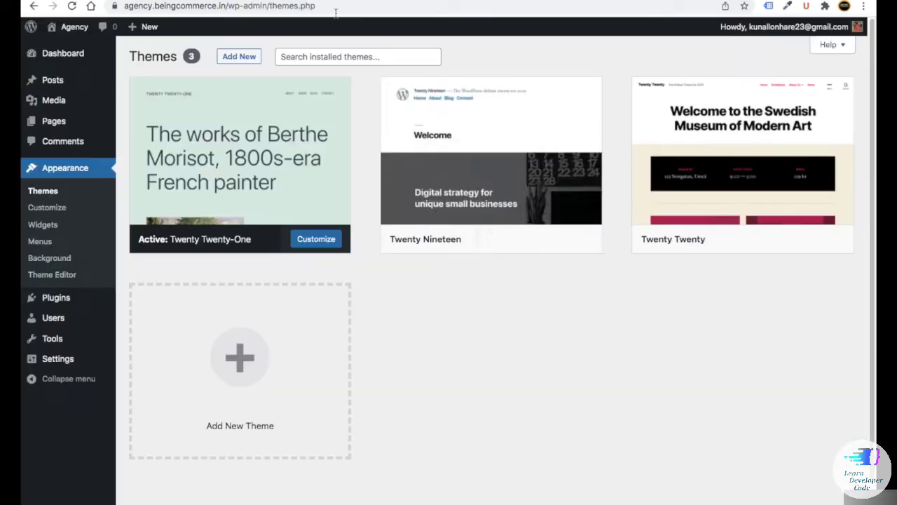
pyautogui.moveTo(502, 154)
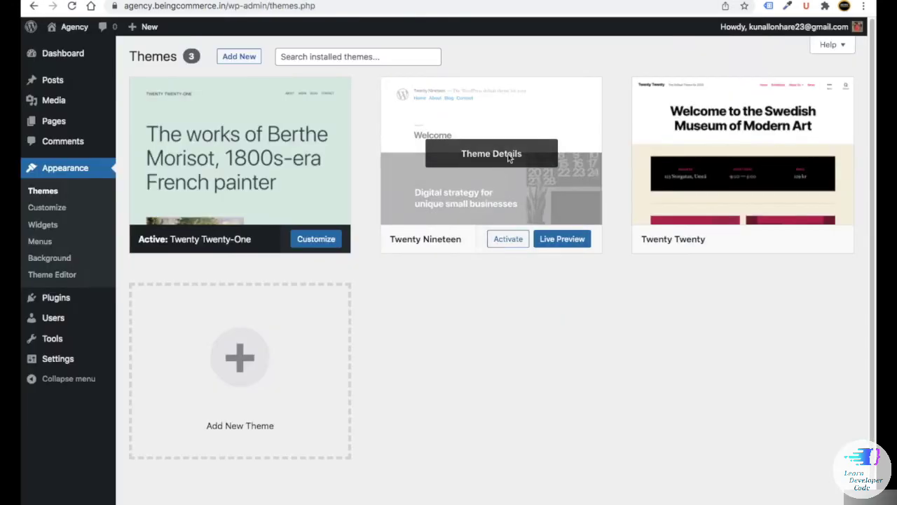
pyautogui.click(505, 242)
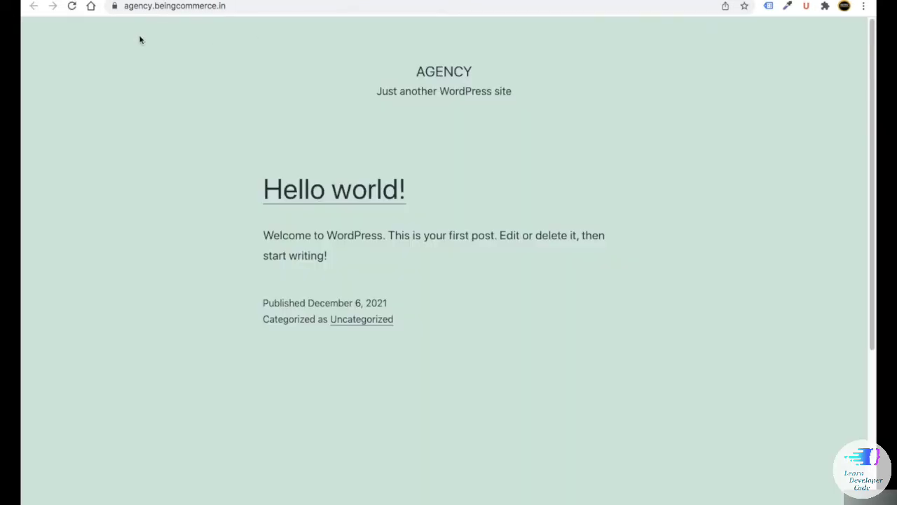
pyautogui.click(72, 6)
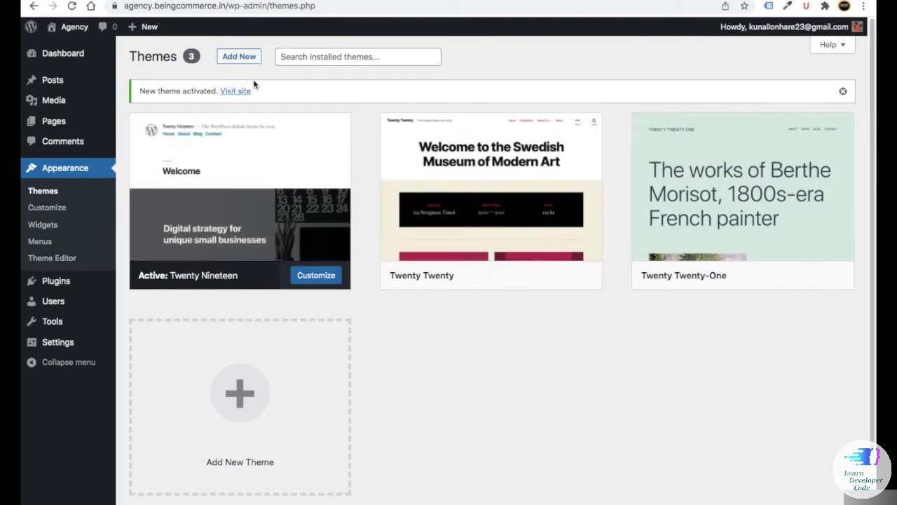
pyautogui.click(240, 57)
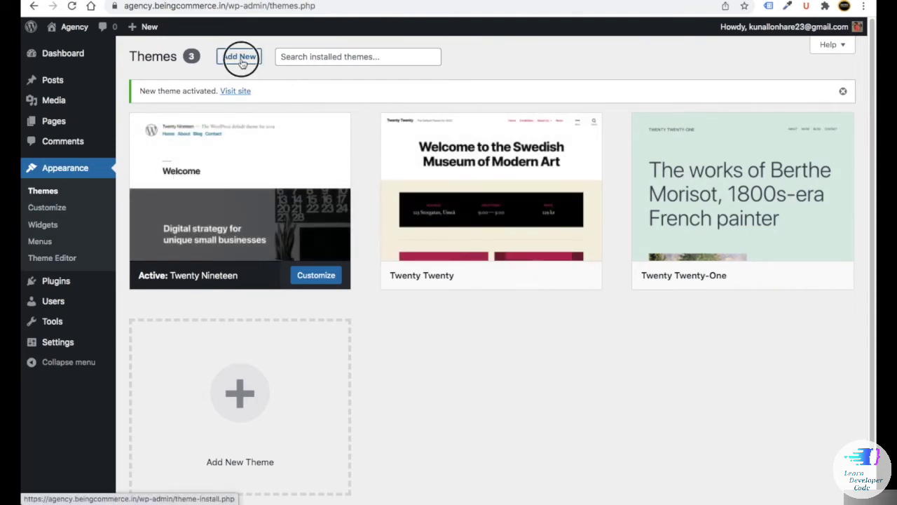
# - Search 'ocean wp', install and activate OceanWP, and reload the live site to check it
pyautogui.click(735, 92)
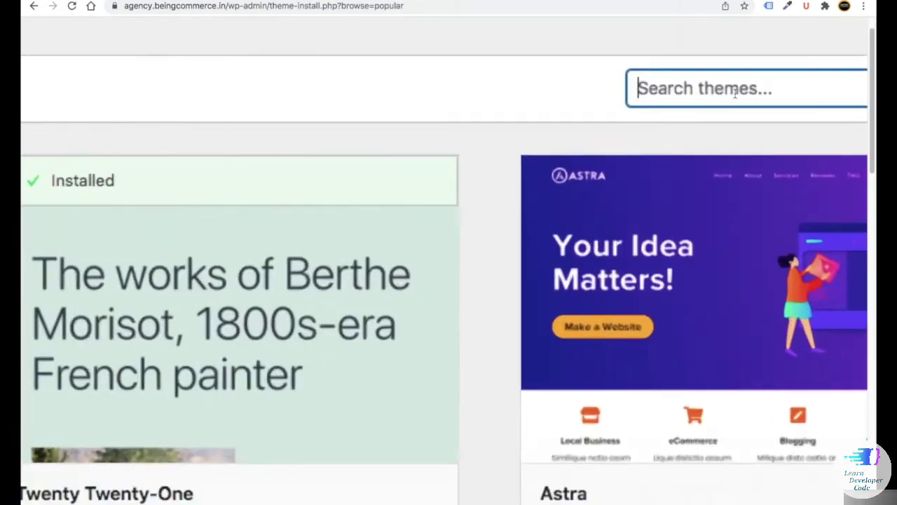
pyautogui.write('ocean wp')
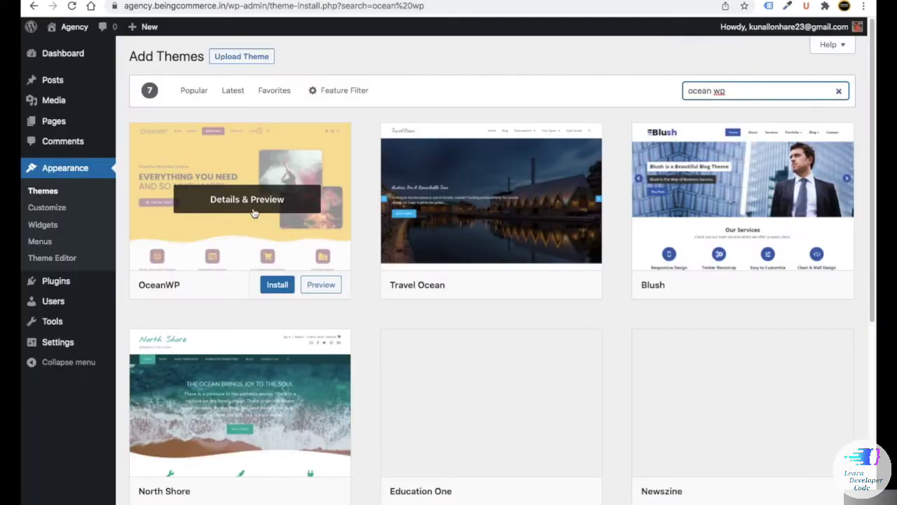
pyautogui.click(283, 286)
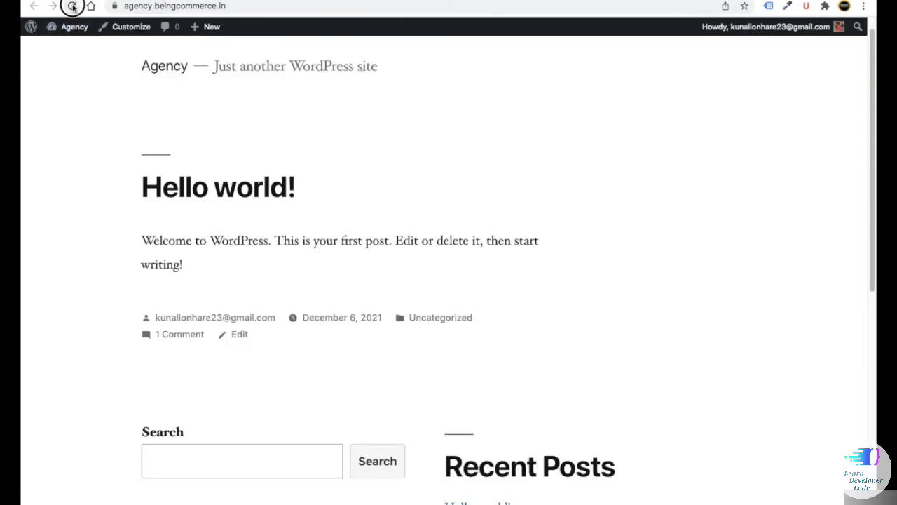
pyautogui.click(71, 5)
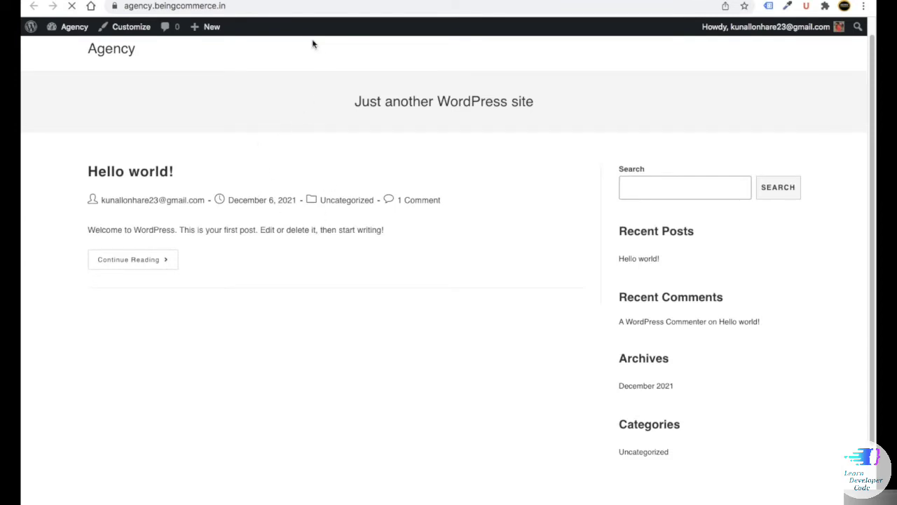
pyautogui.click(294, 0)
pyautogui.scroll(-2, 355, 285)
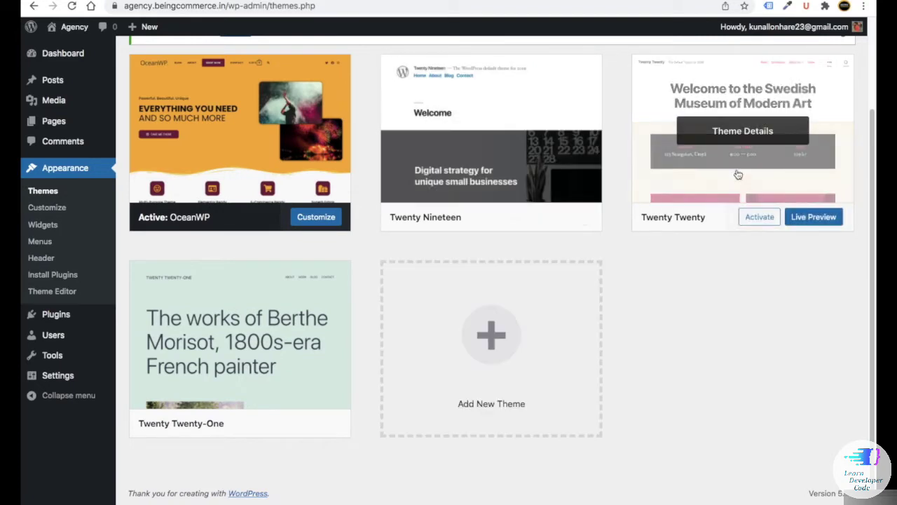
# - Delete the Twenty Nineteen, Twenty Twenty and Twenty Twenty-One themes, confirming each deletion
pyautogui.moveTo(468, 188)
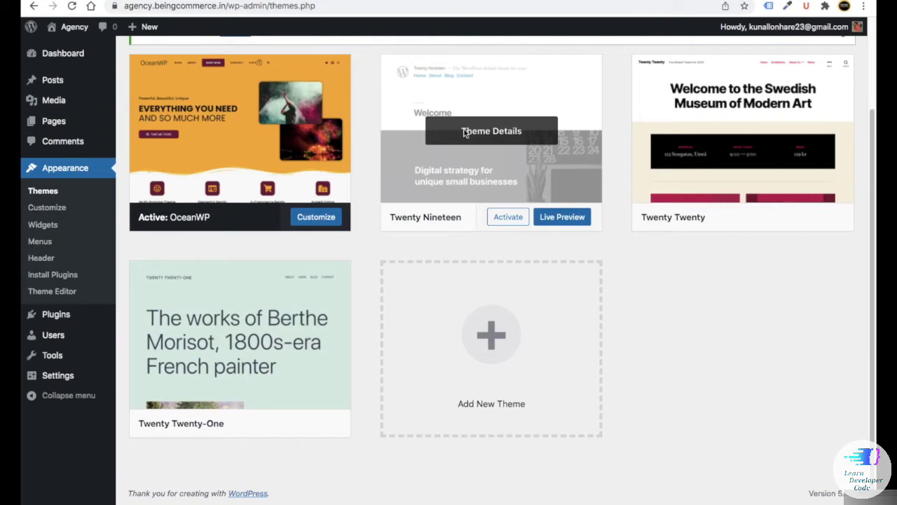
pyautogui.click(467, 135)
pyautogui.click(830, 476)
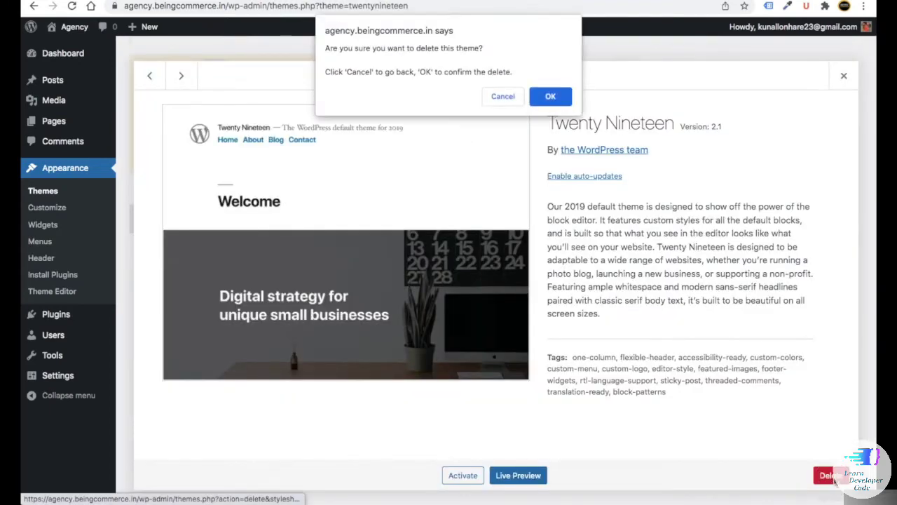
pyautogui.click(550, 98)
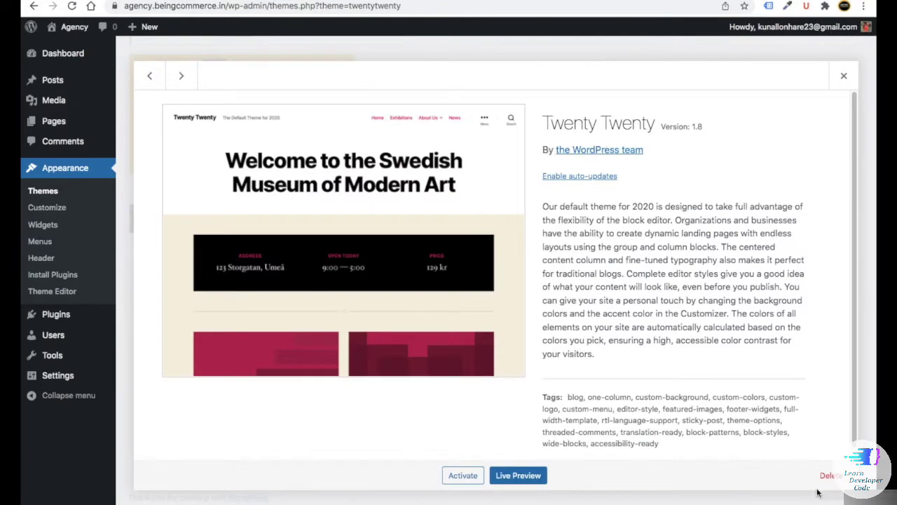
pyautogui.click(827, 476)
pyautogui.click(550, 97)
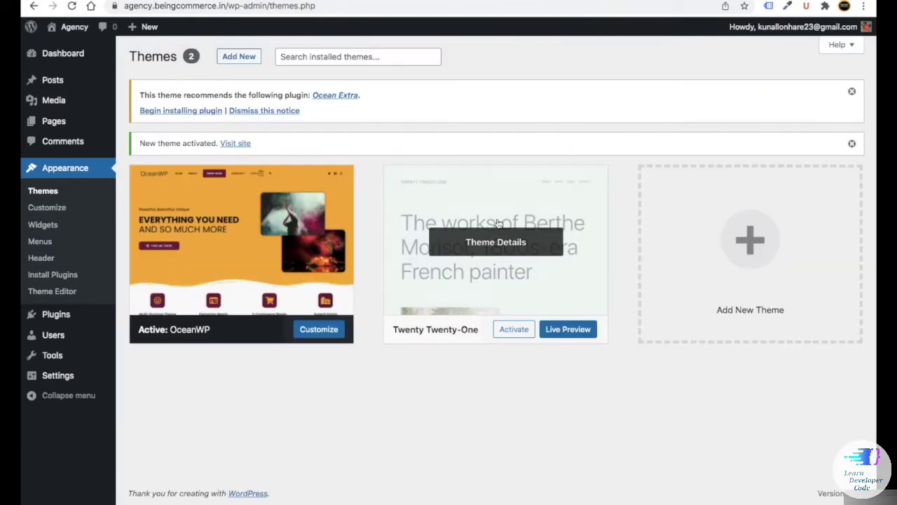
pyautogui.click(498, 224)
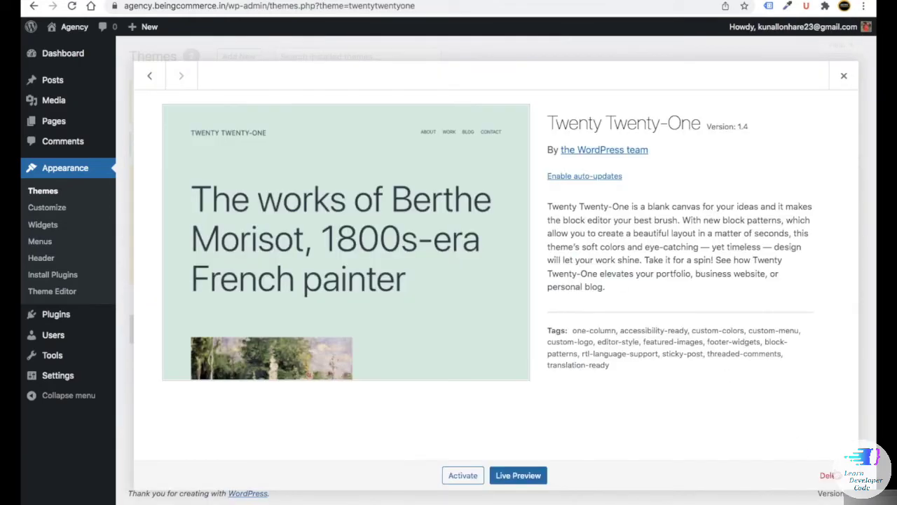
pyautogui.click(830, 476)
pyautogui.click(552, 96)
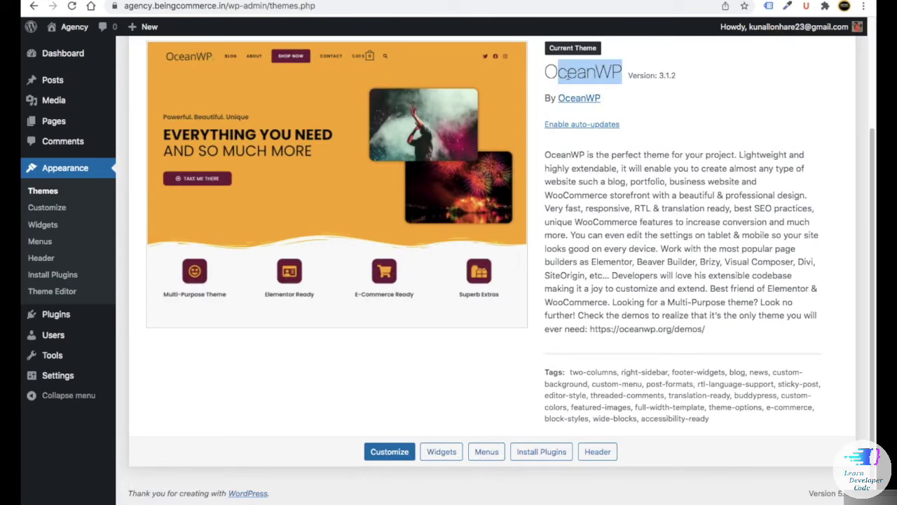
# - Enable auto-updates for the OceanWP theme and go back to the Dashboard home
pyautogui.click(572, 125)
pyautogui.click(581, 154)
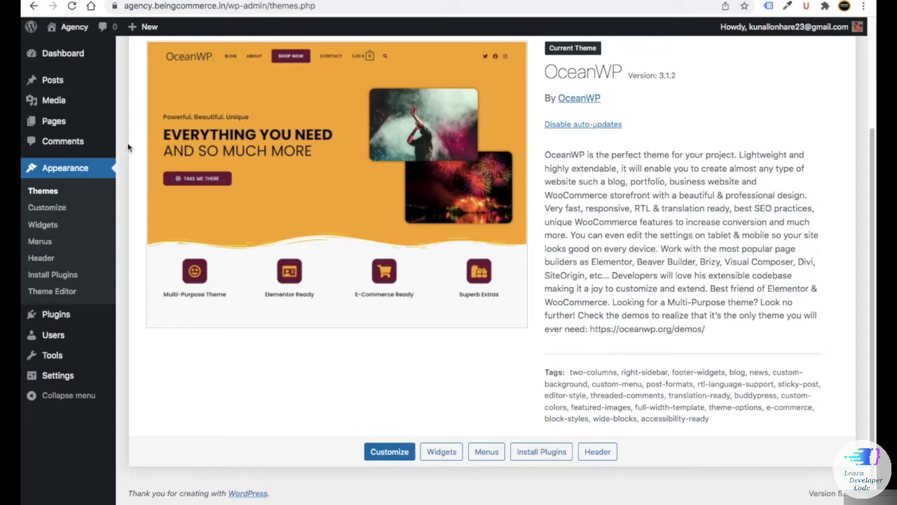
pyautogui.click(70, 56)
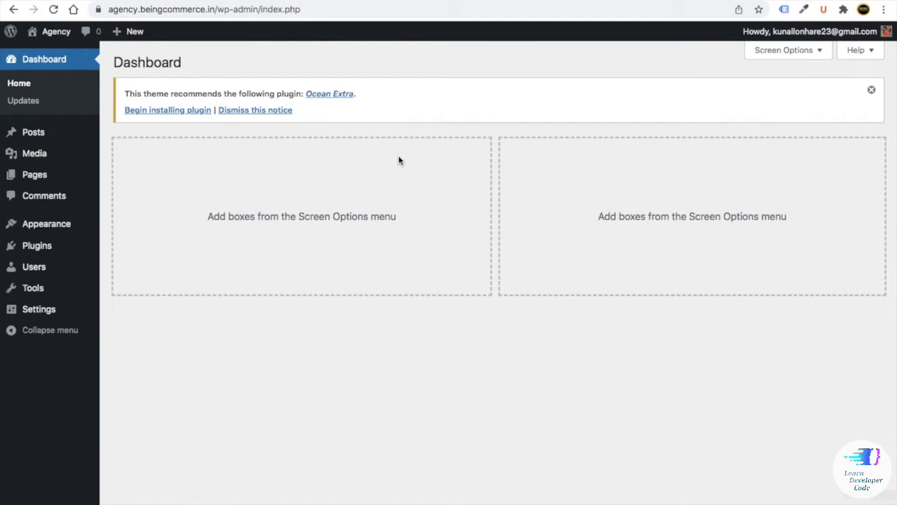
# - Go from Installed Plugins to the Add Plugins page listing featured plugins
pyautogui.moveTo(39, 247)
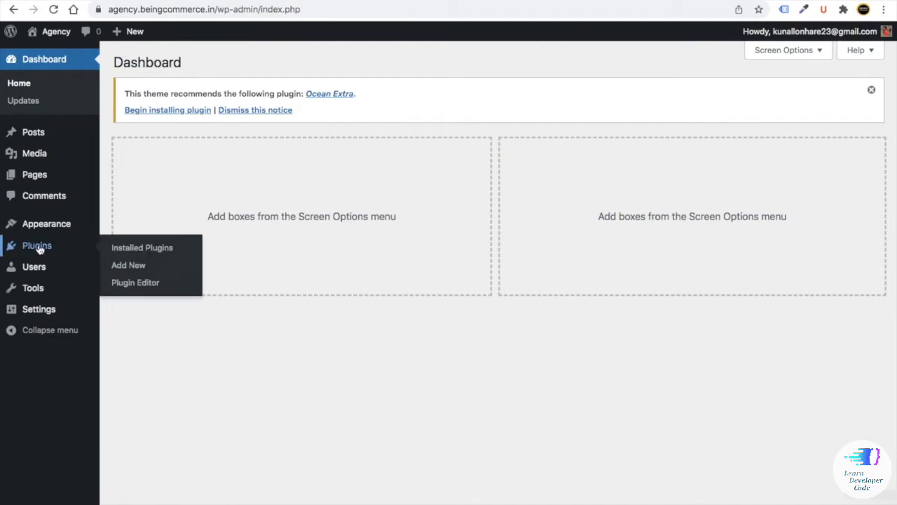
pyautogui.click(142, 249)
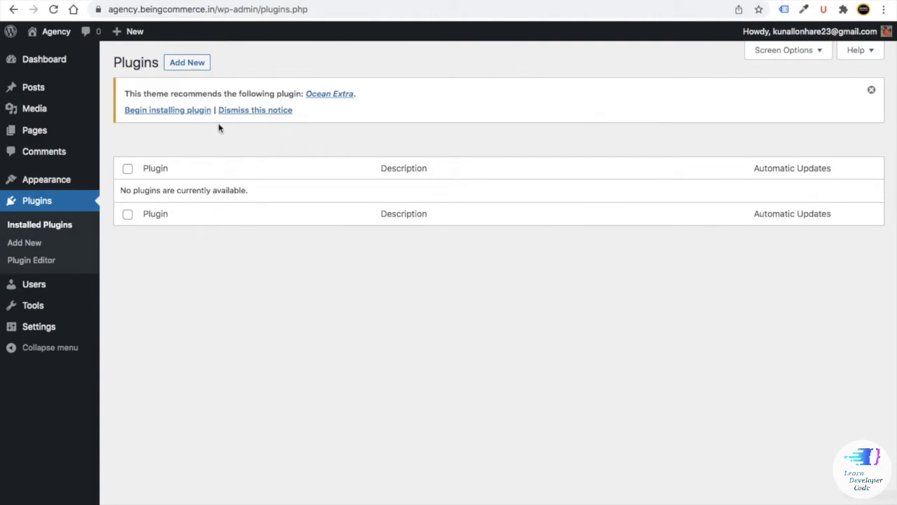
pyautogui.click(187, 65)
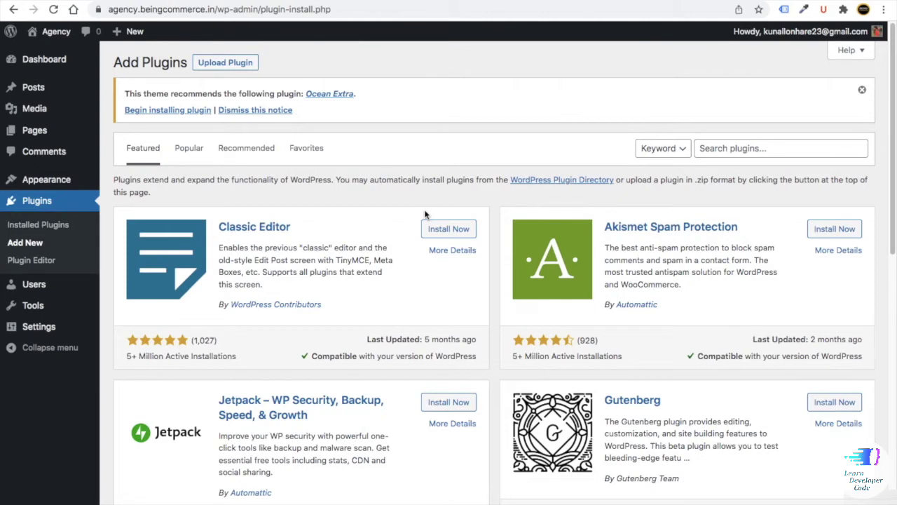
# - Search the plugin directory for 'spam protection' and browse the results
pyautogui.click(700, 149)
pyautogui.write('spam ')
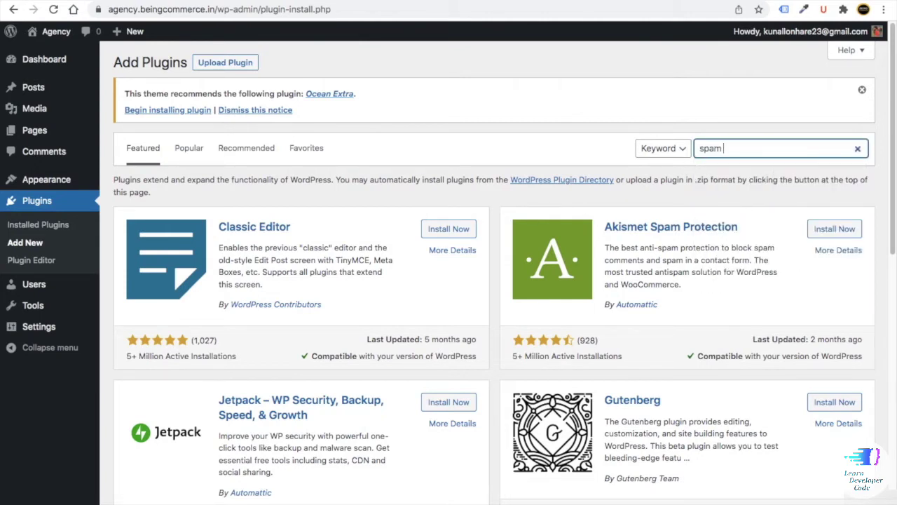
pyautogui.write('protection')
pyautogui.scroll(-3, 344, 227)
pyautogui.scroll(-5, 344, 227)
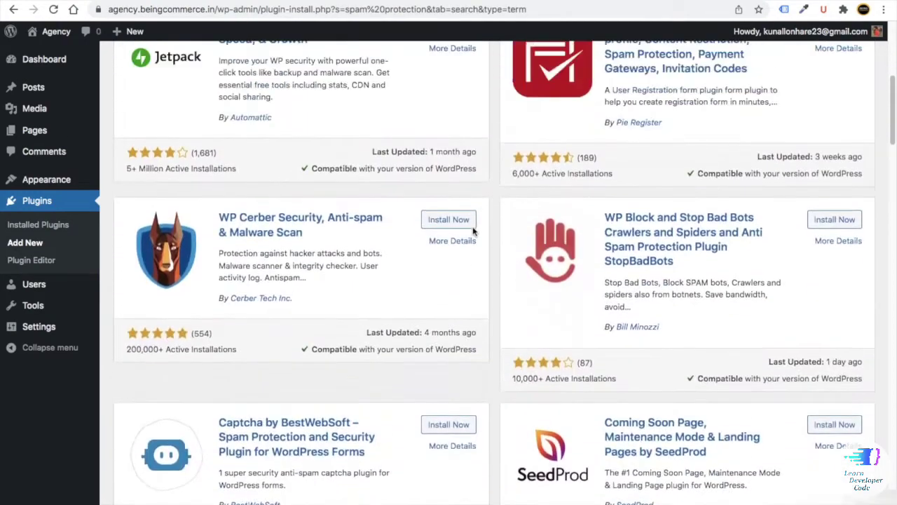
pyautogui.scroll(5, 472, 232)
pyautogui.scroll(1, 482, 239)
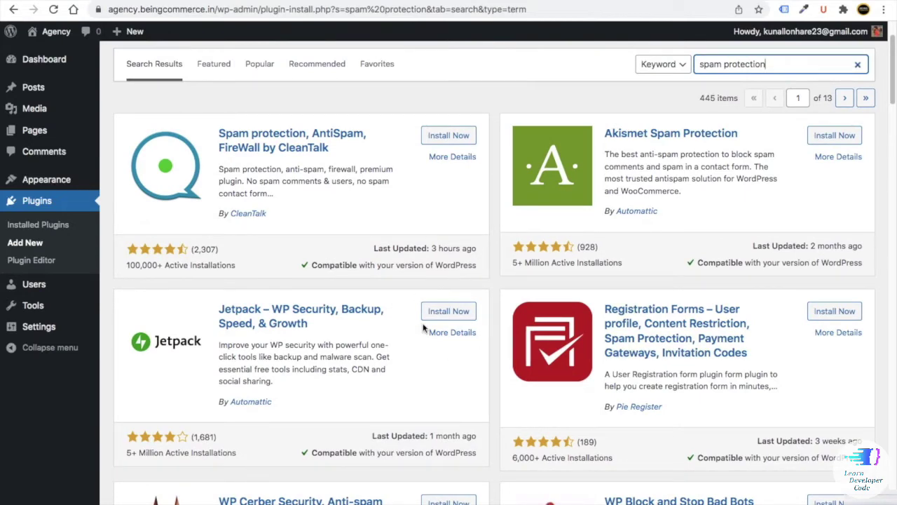
pyautogui.scroll(1, 424, 328)
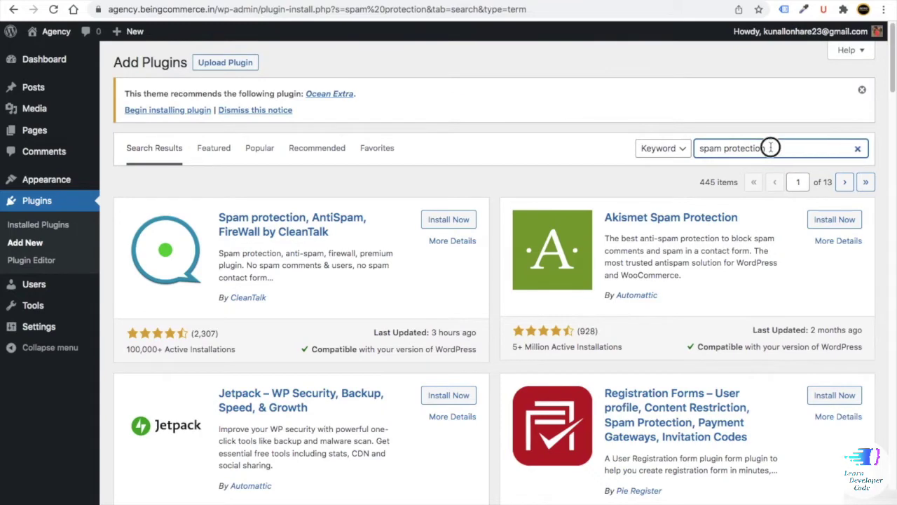
# - Clear the plugin search box and open a new browser tab
pyautogui.moveTo(769, 148); pyautogui.dragTo(690, 147)
pyautogui.press('BackSpace')
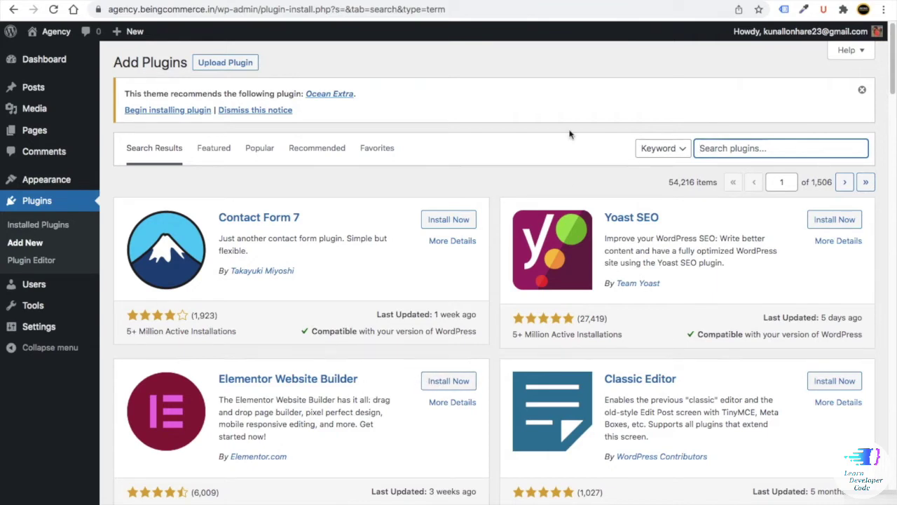
pyautogui.hotkey('ctrl', 't')
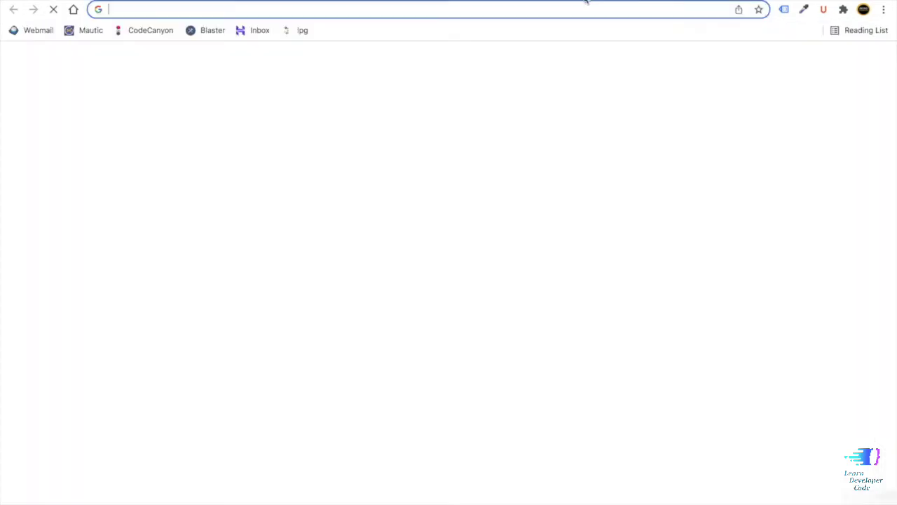
# - Load my-link.in/elementor in the blank tab to reach the Elementor homepage
pyautogui.click(270, 3)
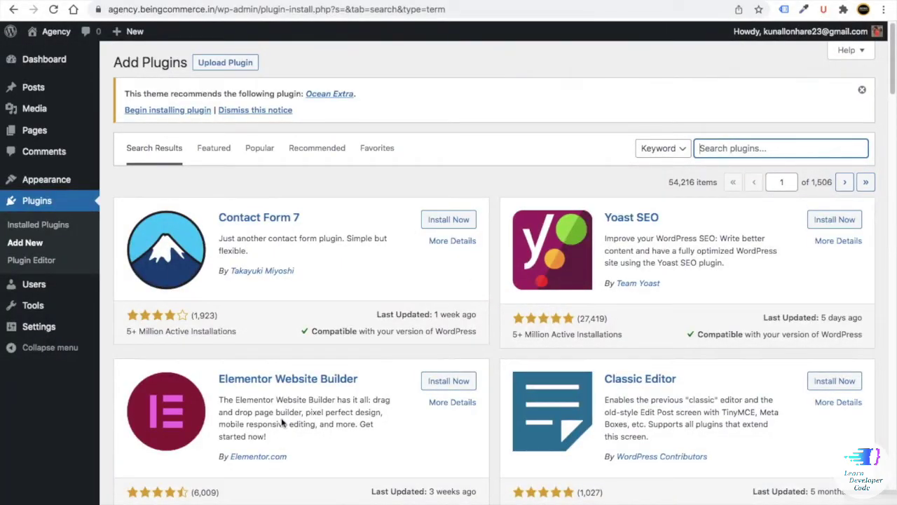
pyautogui.click(393, 2)
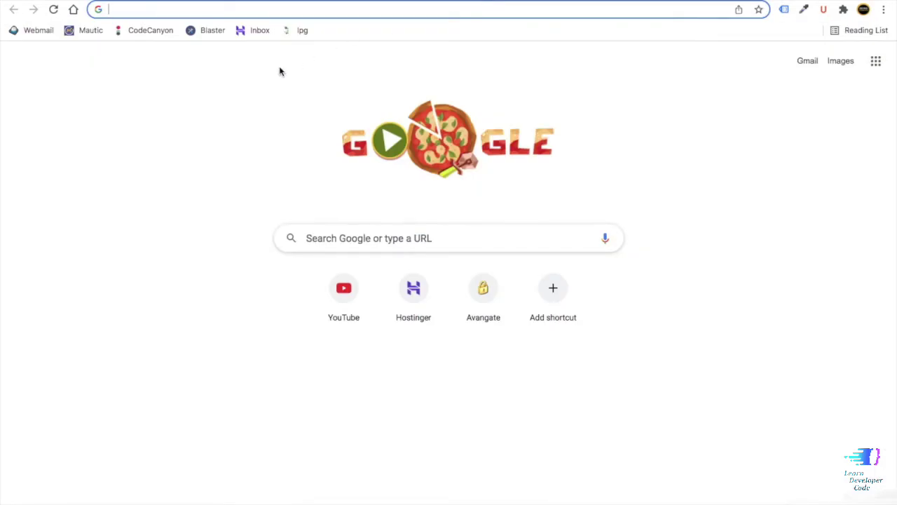
pyautogui.write('my')
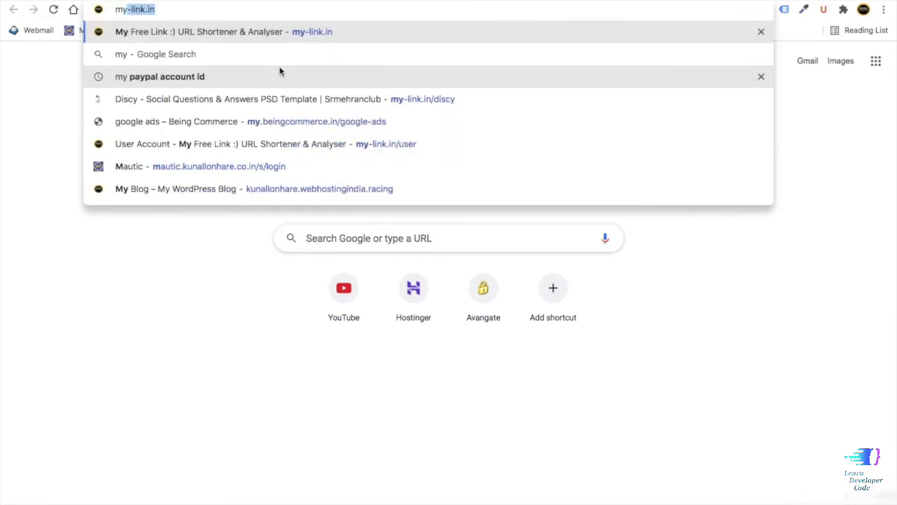
pyautogui.write('-link.in/')
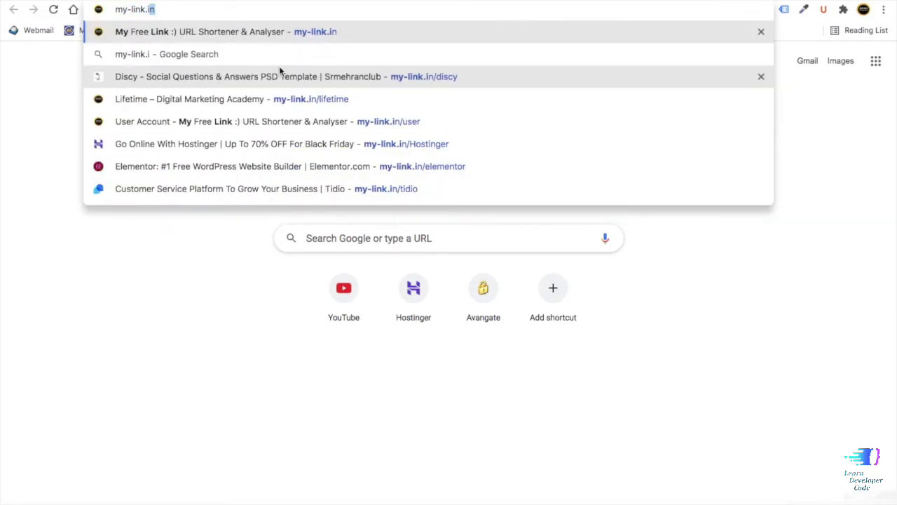
pyautogui.write('e')
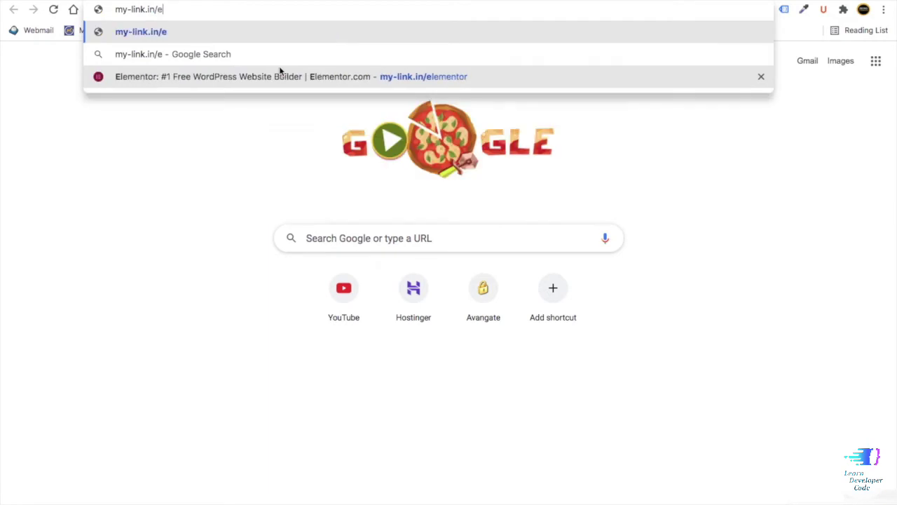
pyautogui.write('lementor')
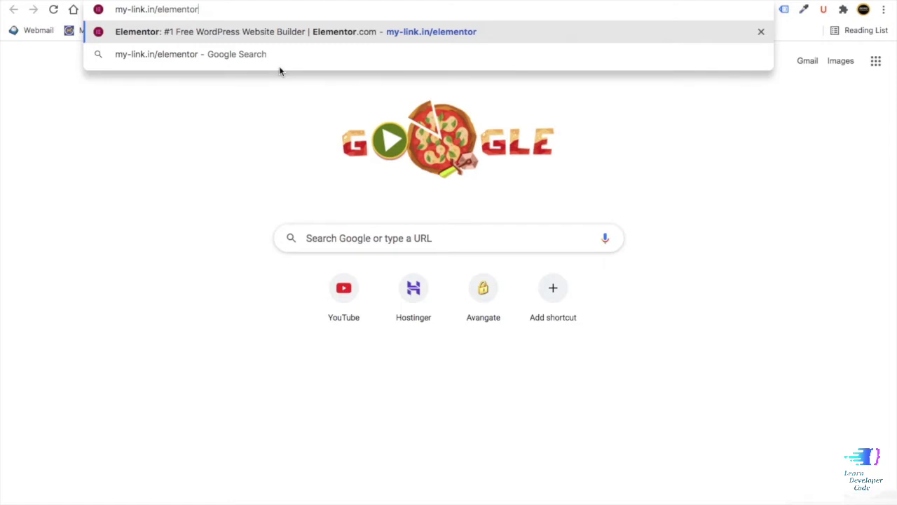
pyautogui.press('Return')
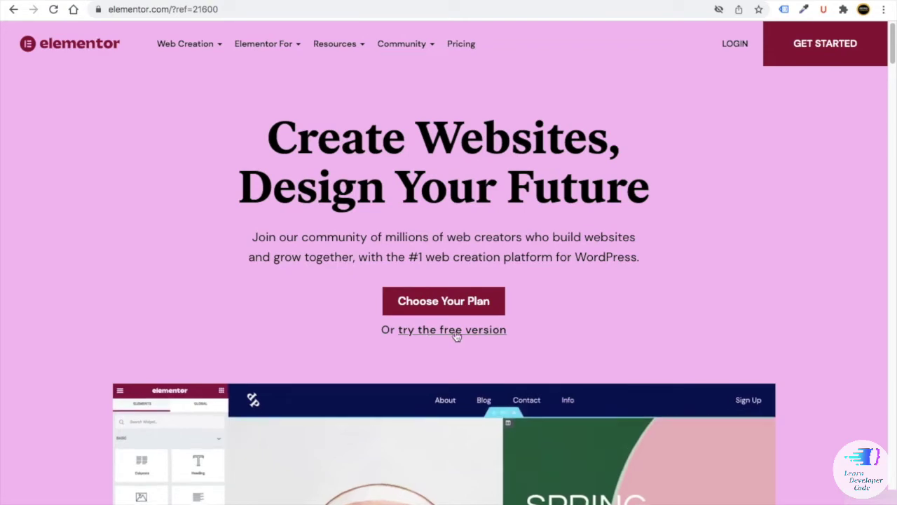
pyautogui.rightClick(465, 48)
pyautogui.click(525, 64)
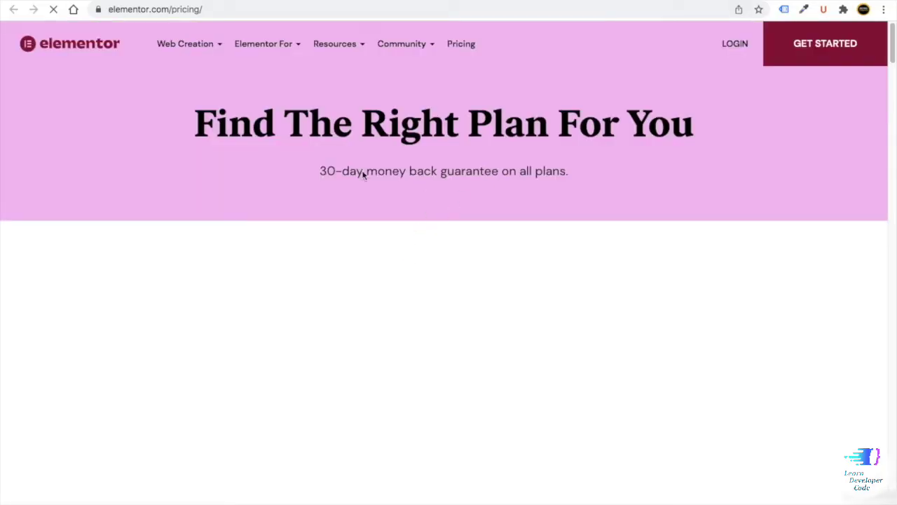
pyautogui.scroll(-1, 344, 189)
pyautogui.scroll(-1, 343, 196)
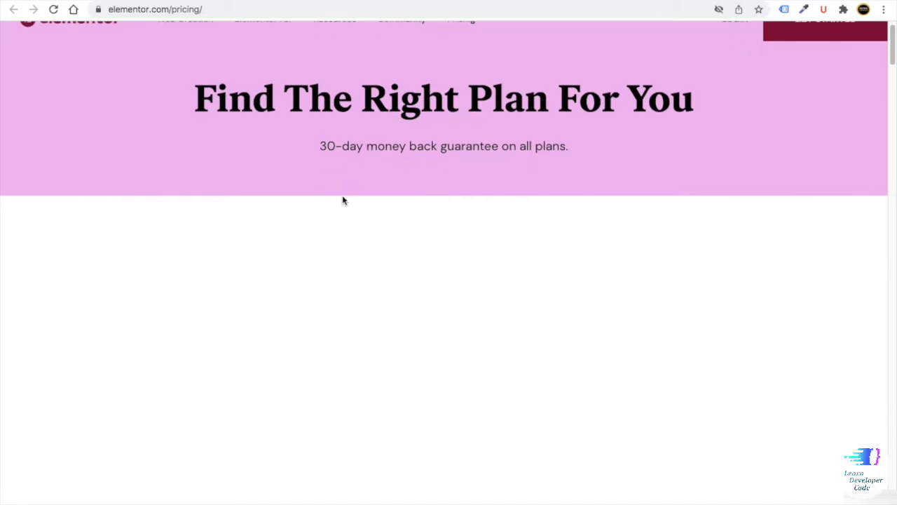
pyautogui.scroll(-1, 342, 198)
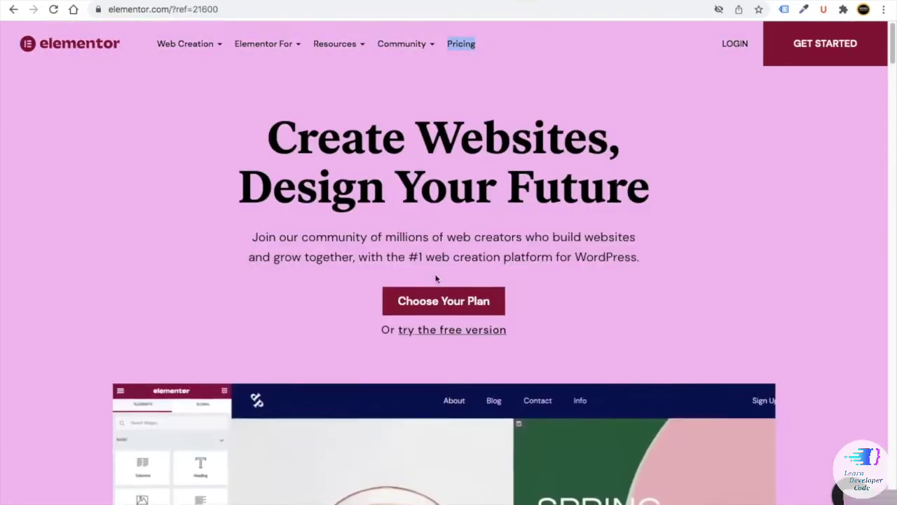
pyautogui.scroll(-8, 555, 435)
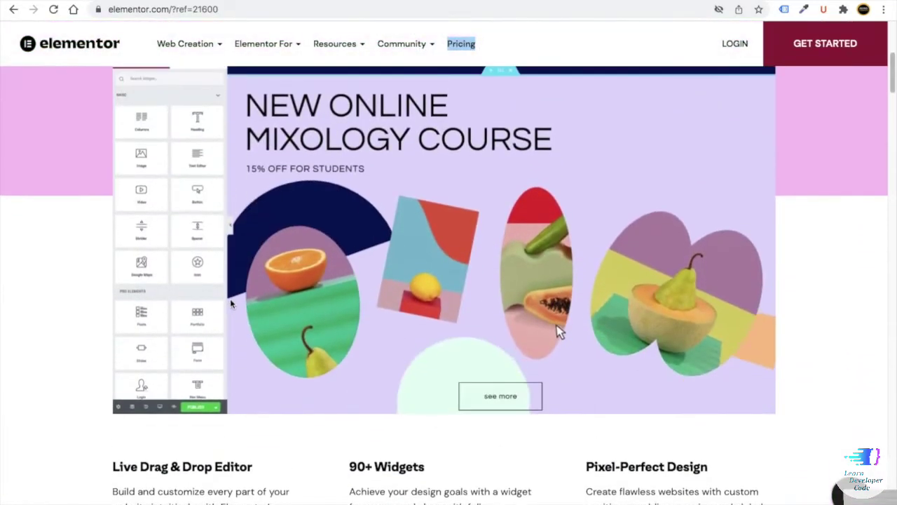
pyautogui.scroll(1, 444, 281)
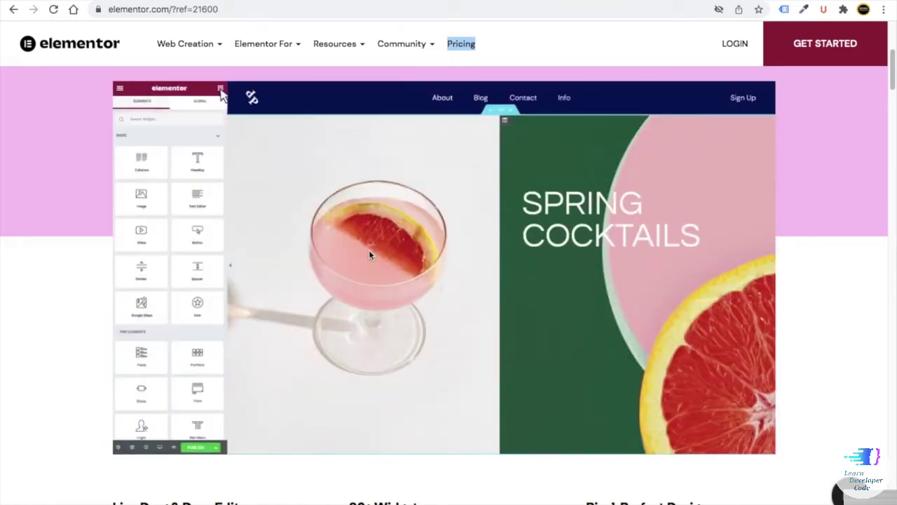
pyautogui.scroll(1, 303, 264)
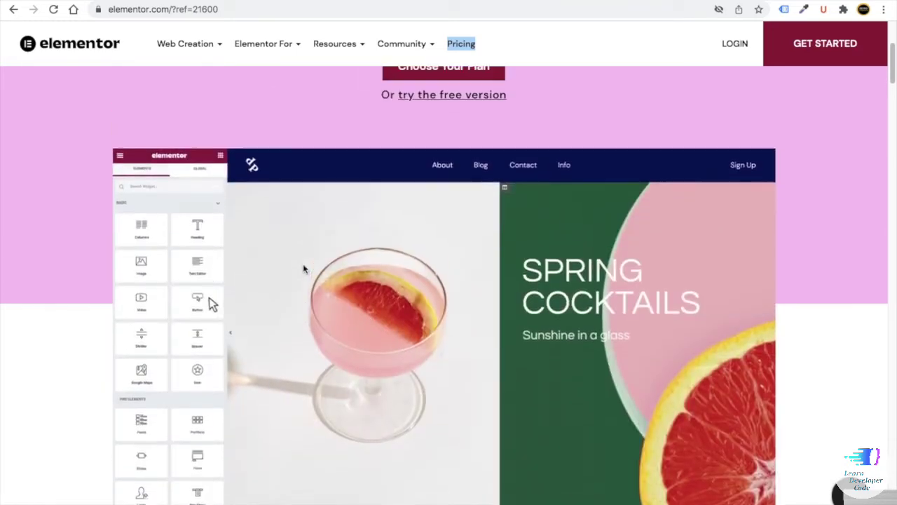
pyautogui.scroll(3, 303, 264)
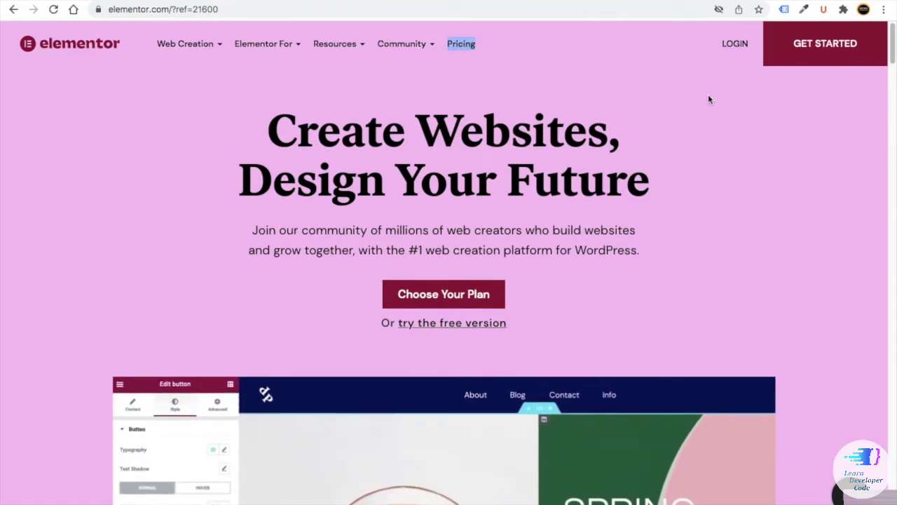
pyautogui.scroll(-3, 420, 242)
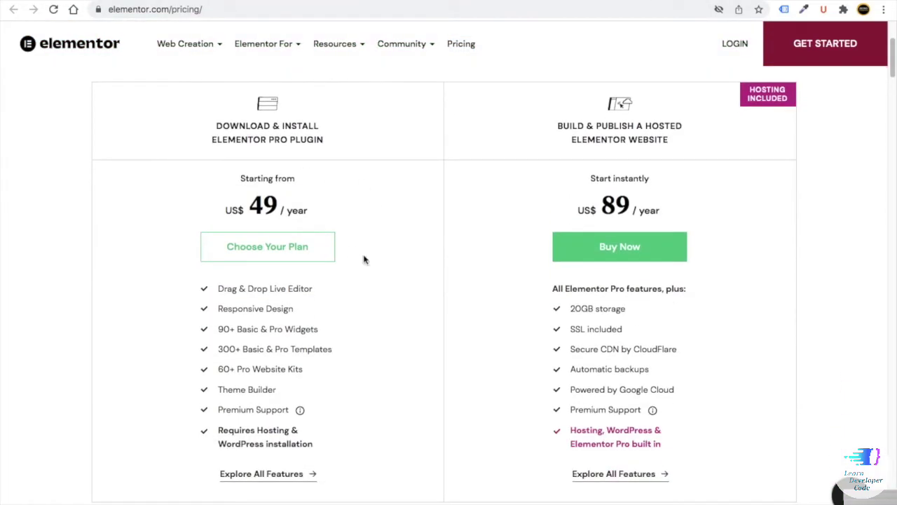
pyautogui.scroll(-1, 332, 325)
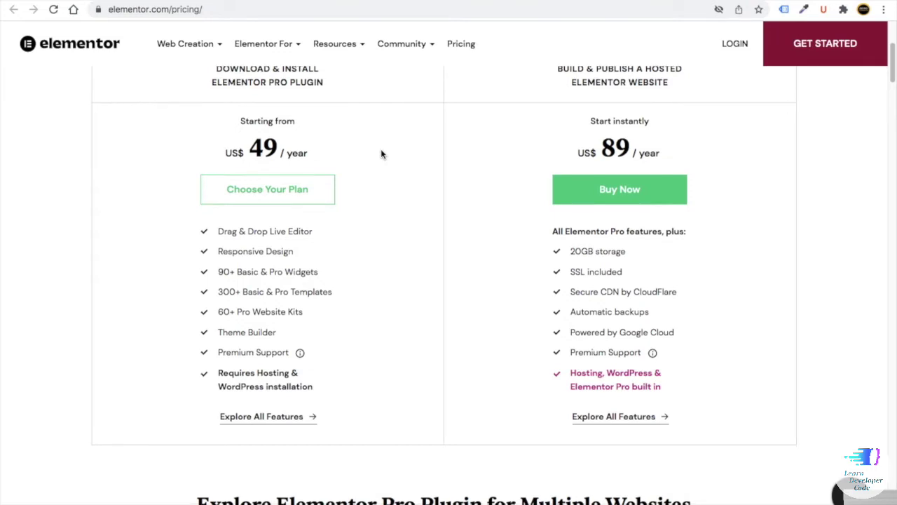
pyautogui.scroll(-1, 371, 175)
pyautogui.scroll(1, 372, 192)
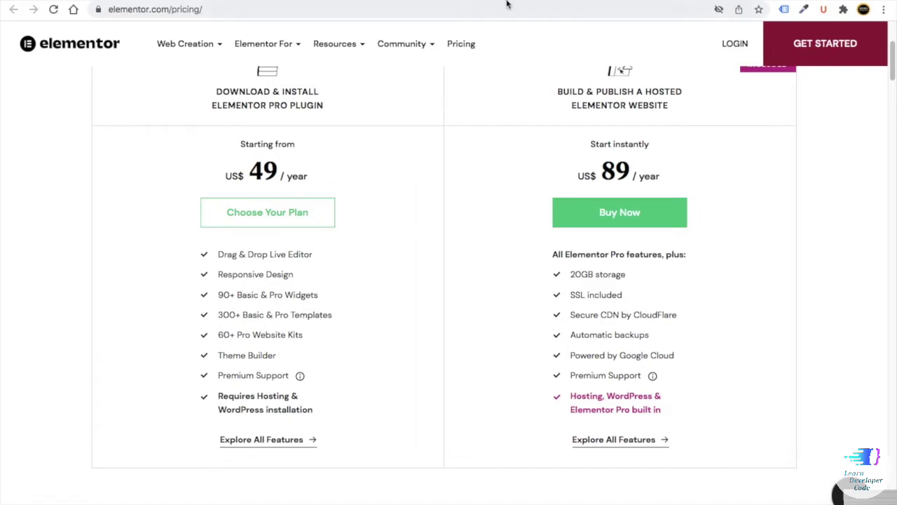
pyautogui.hotkey('alt', 'Left')
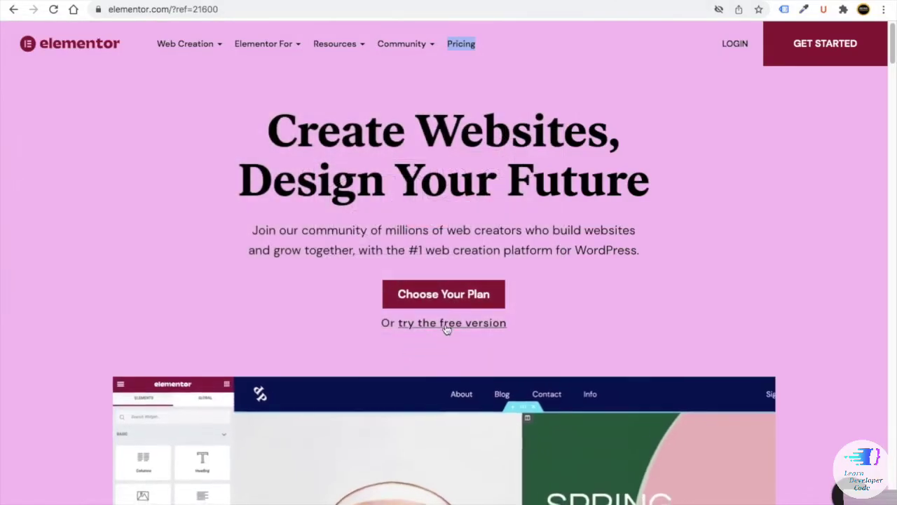
# - Choose the free version and log in with the saved Elementor account
pyautogui.click(446, 324)
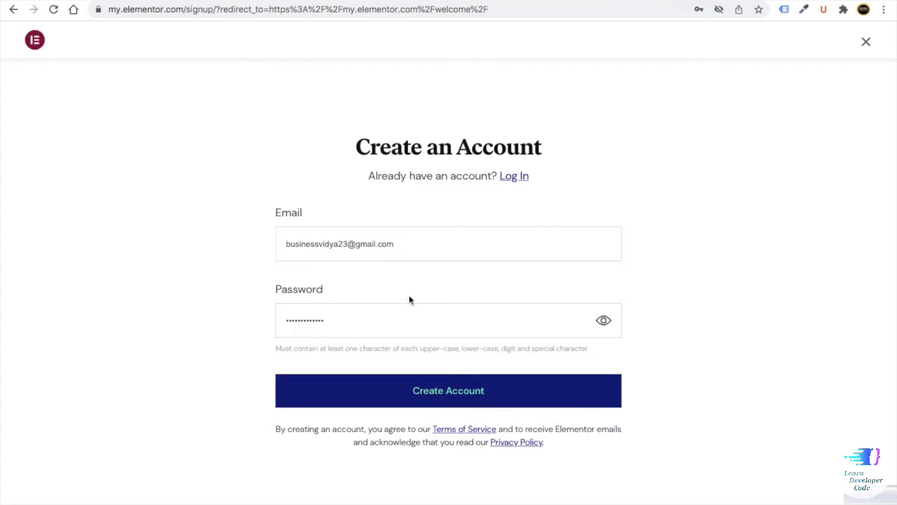
pyautogui.click(524, 181)
pyautogui.click(418, 372)
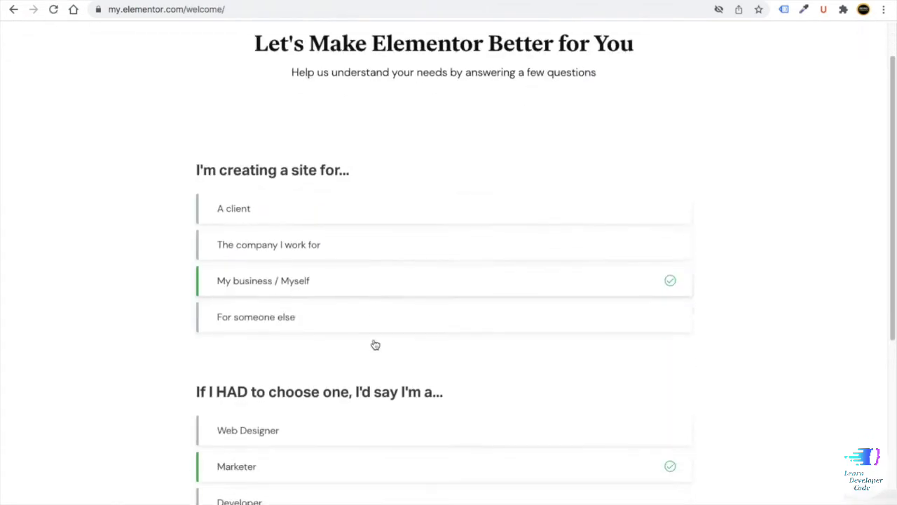
pyautogui.scroll(-2, 375, 344)
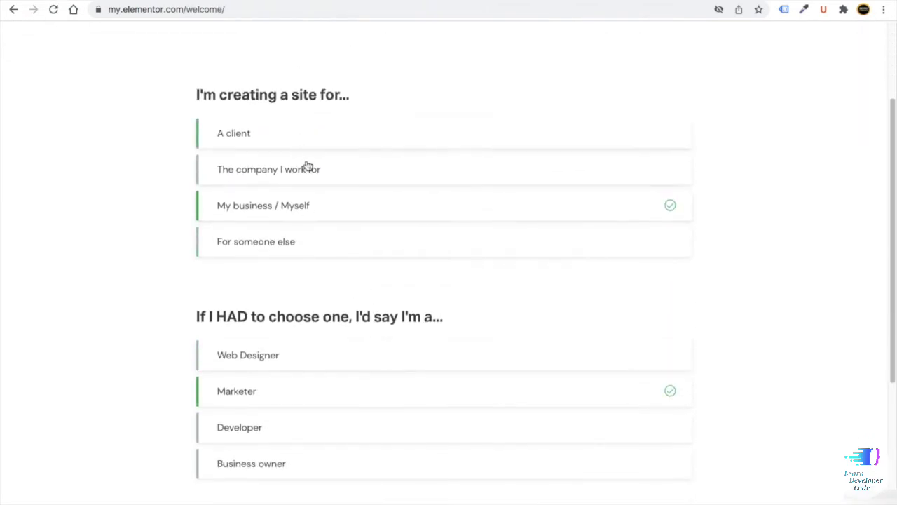
pyautogui.scroll(-6, 315, 294)
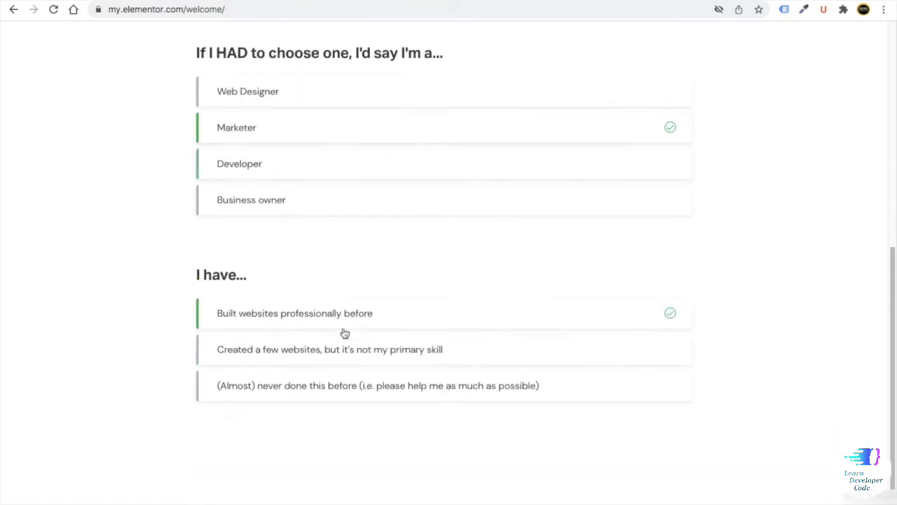
pyautogui.scroll(10, 343, 334)
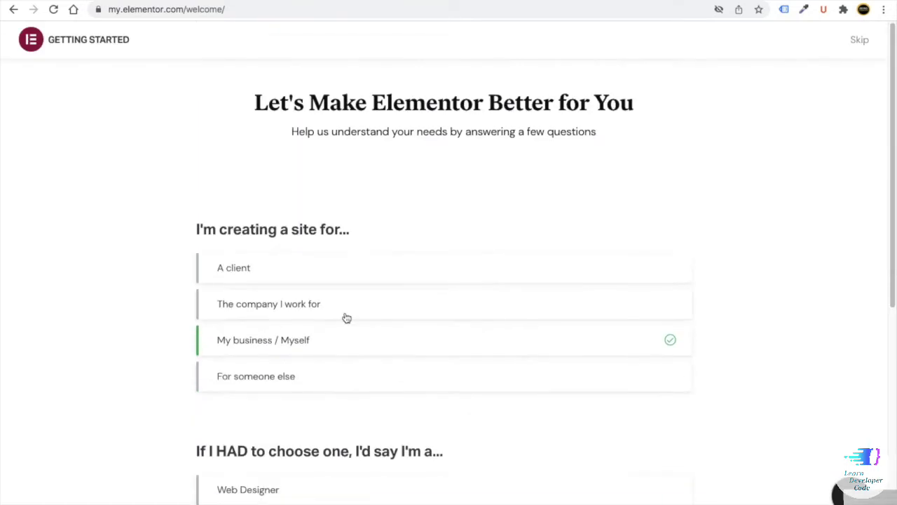
# - Skip the site-audience and website-type questions and pick the free basic version
pyautogui.click(860, 42)
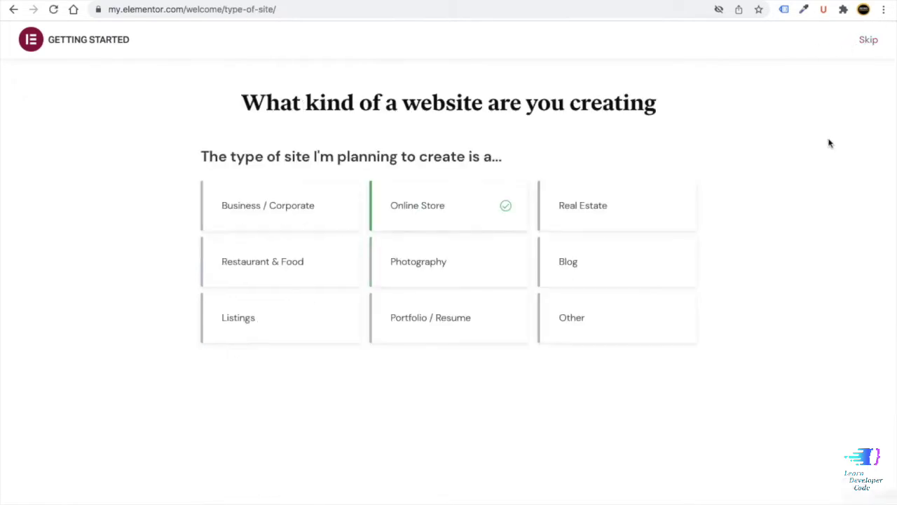
pyautogui.click(869, 39)
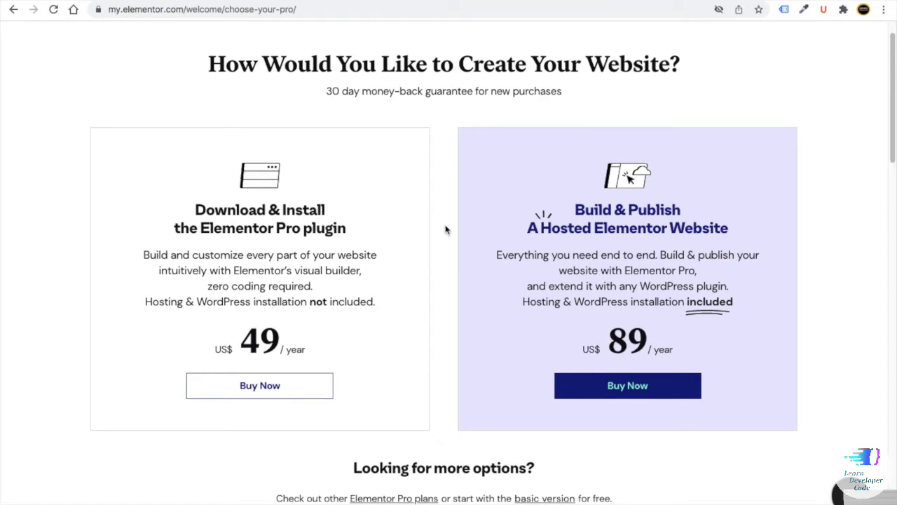
pyautogui.scroll(-5, 445, 230)
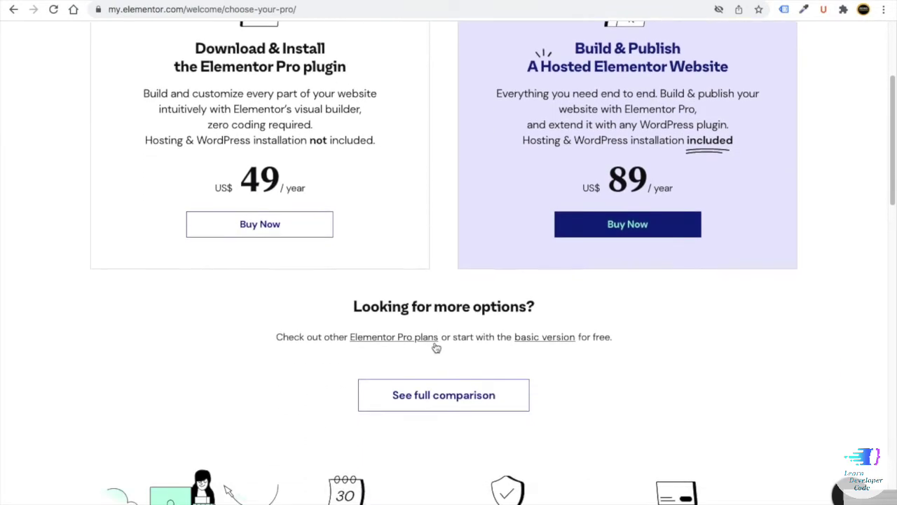
pyautogui.click(544, 339)
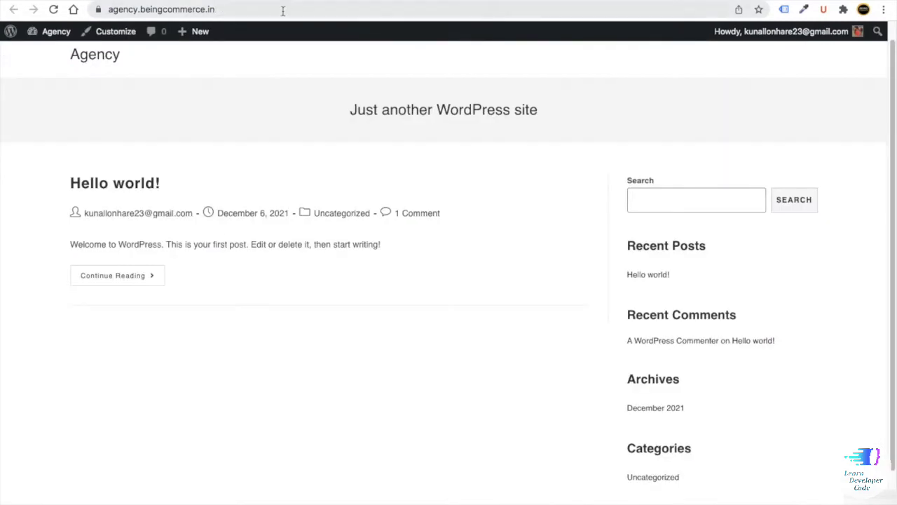
# - Copy the site address and open the live agency site in a new tab
pyautogui.click(190, 9)
pyautogui.rightClick(115, 9)
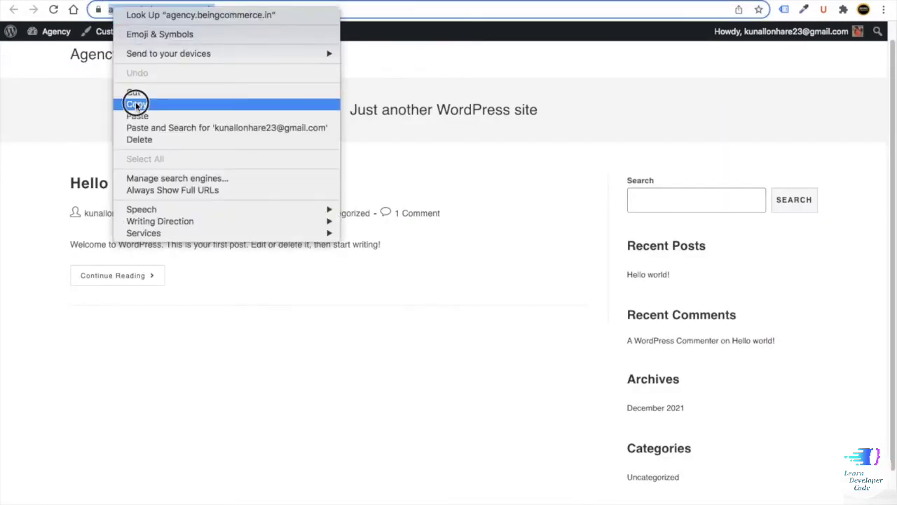
pyautogui.click(135, 103)
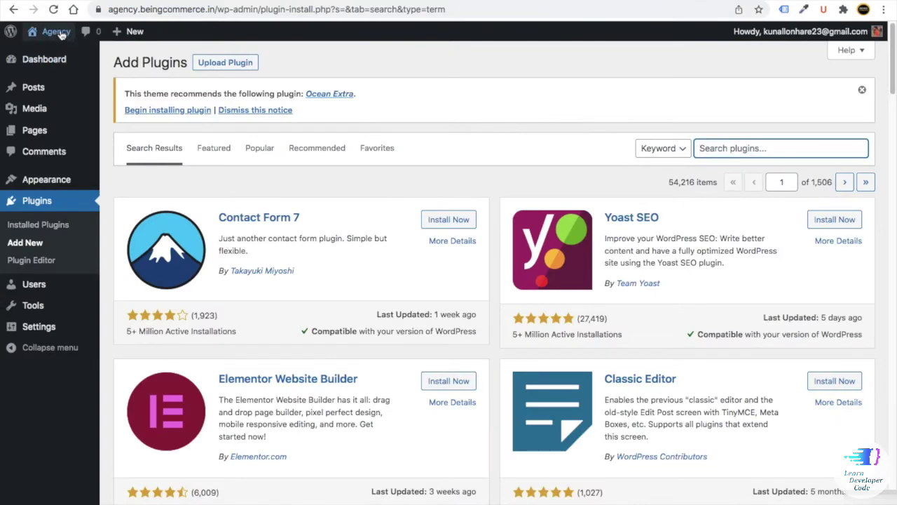
pyautogui.moveTo(61, 35)
pyautogui.rightClick(52, 57)
pyautogui.click(63, 58)
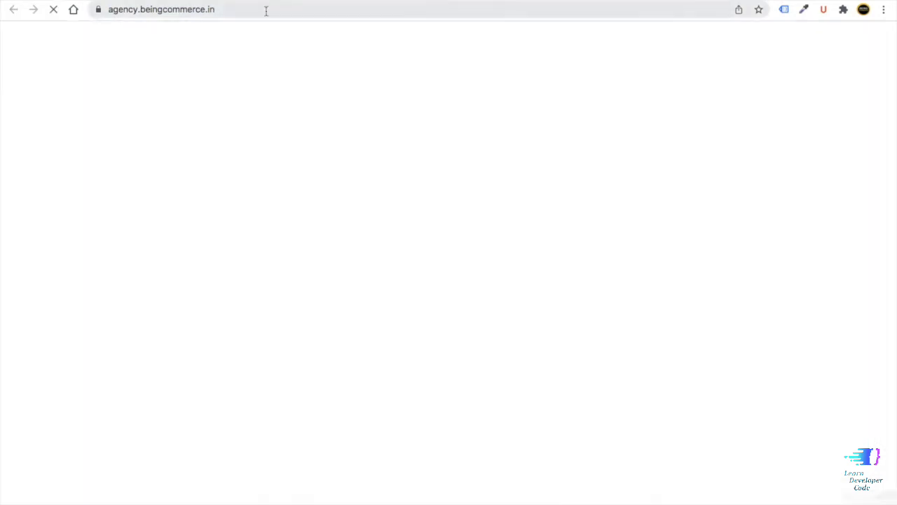
# - Copy the front page's full https address from the address bar
pyautogui.click(160, 9)
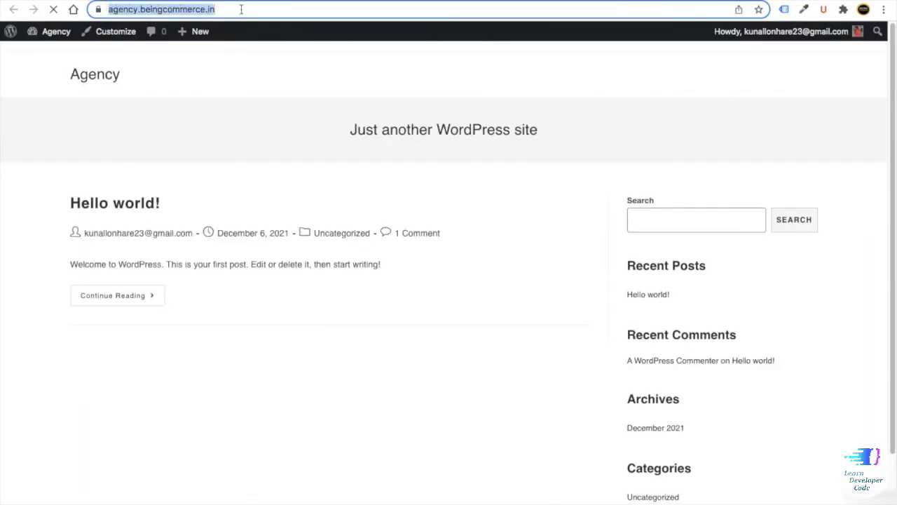
pyautogui.click(263, 13)
pyautogui.moveTo(269, 12); pyautogui.dragTo(105, 7)
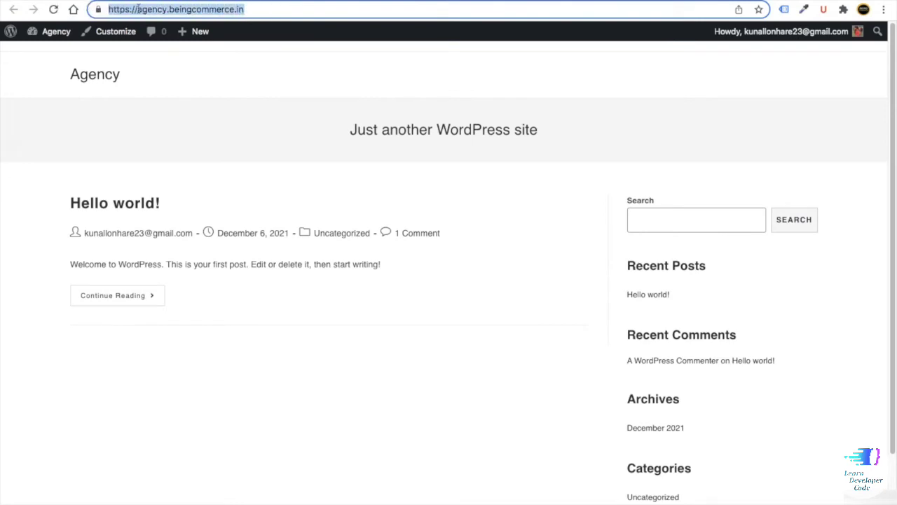
pyautogui.click(275, 12)
pyautogui.moveTo(276, 12); pyautogui.dragTo(91, 10)
pyautogui.rightClick(141, 8)
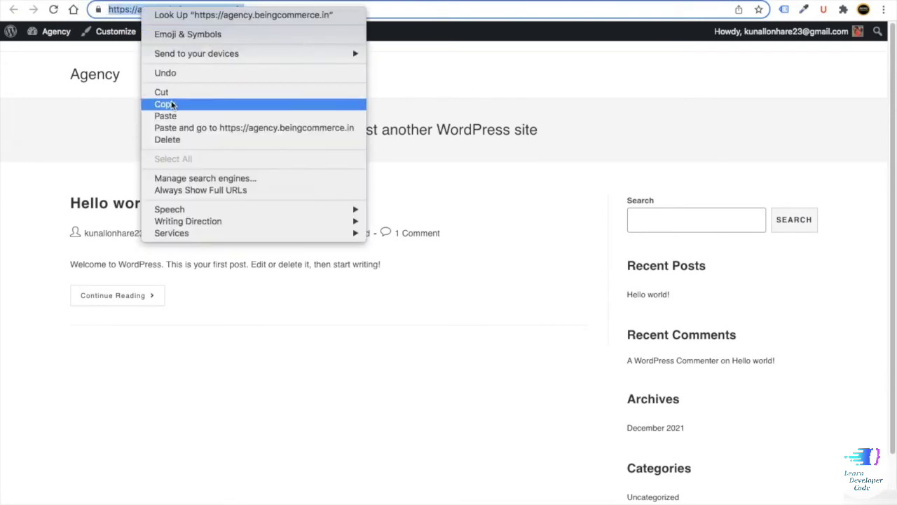
pyautogui.click(161, 104)
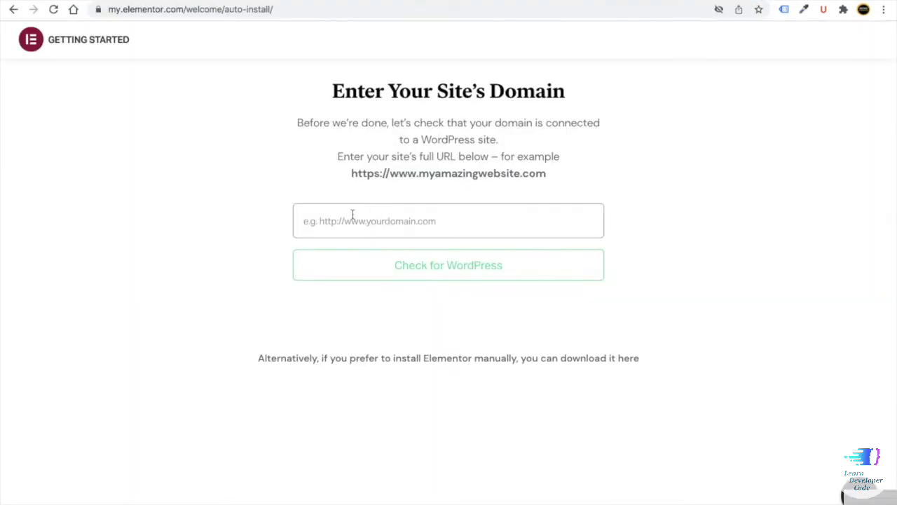
# - Paste the address into Elementor's domain field, confirm WordPress, and choose Install Elementor
pyautogui.click(352, 215)
pyautogui.hotkey('ctrl', 'v')
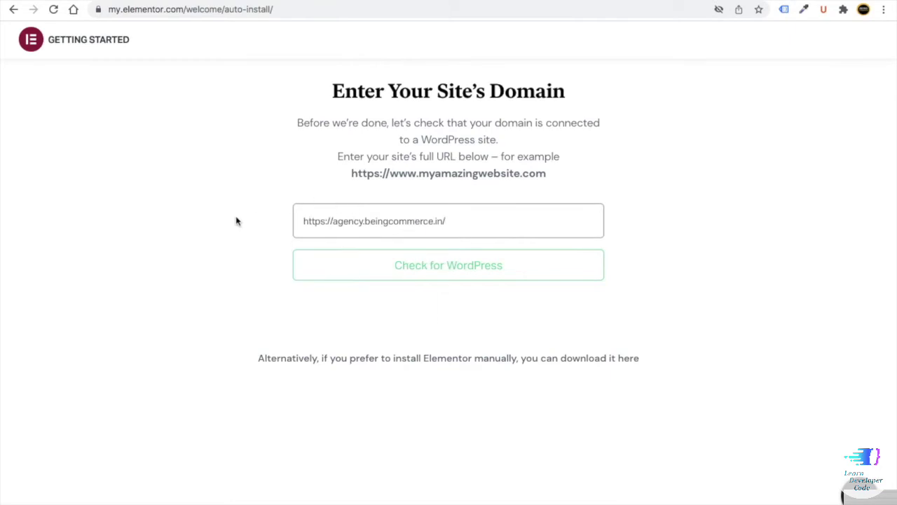
pyautogui.click(242, 207)
pyautogui.click(428, 272)
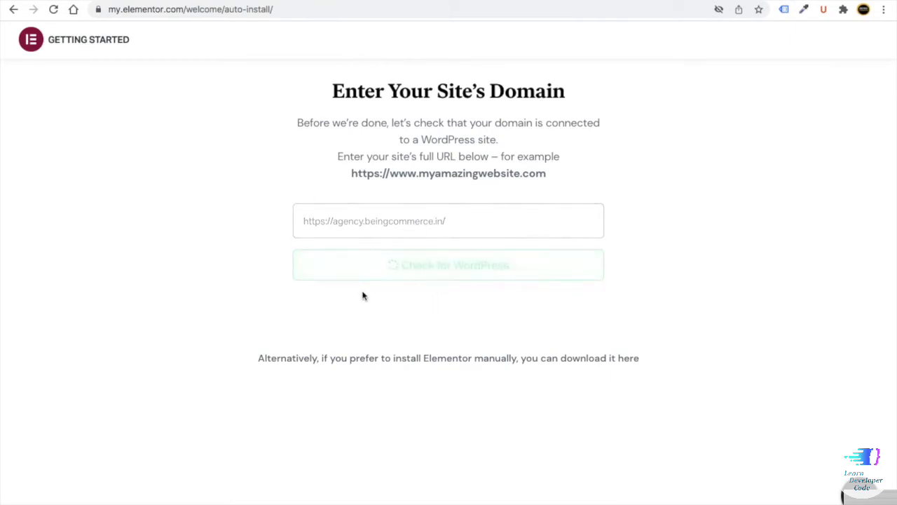
pyautogui.click(411, 288)
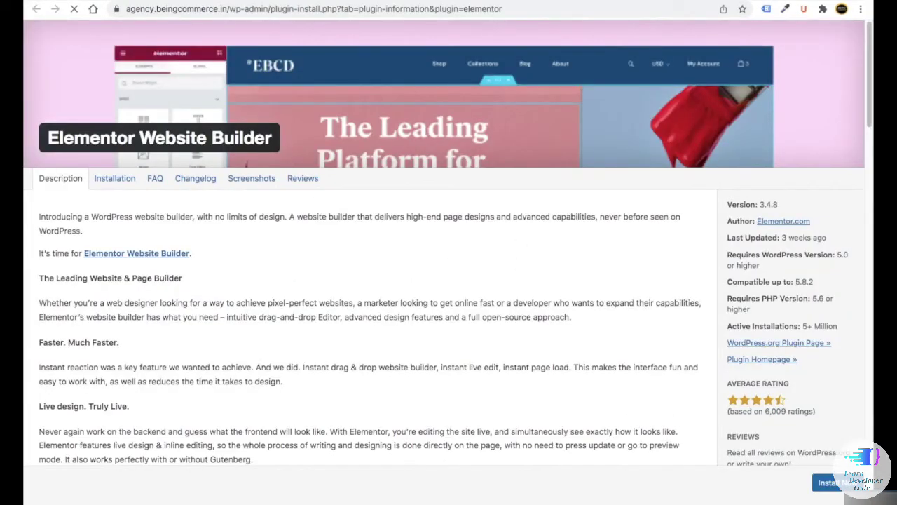
# - Install and activate Elementor Website Builder, then search new plugins for 'elementor'
pyautogui.click(832, 483)
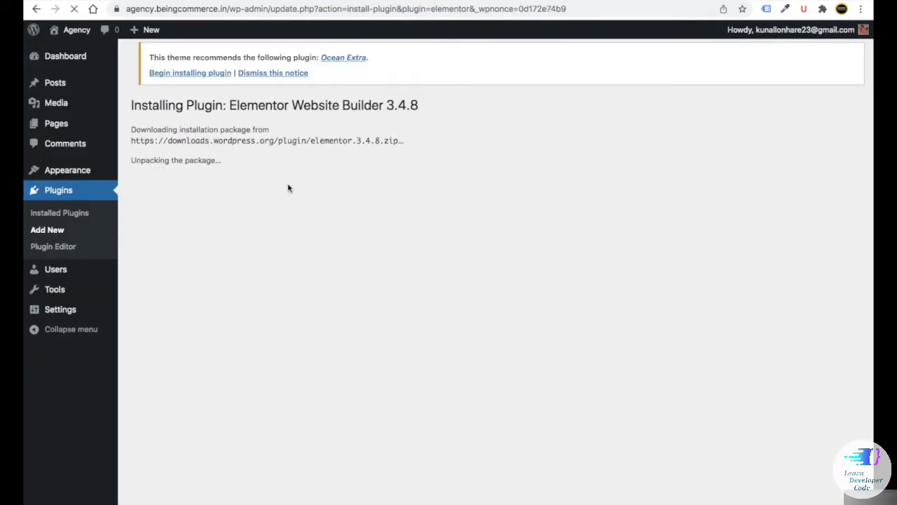
pyautogui.click(180, 230)
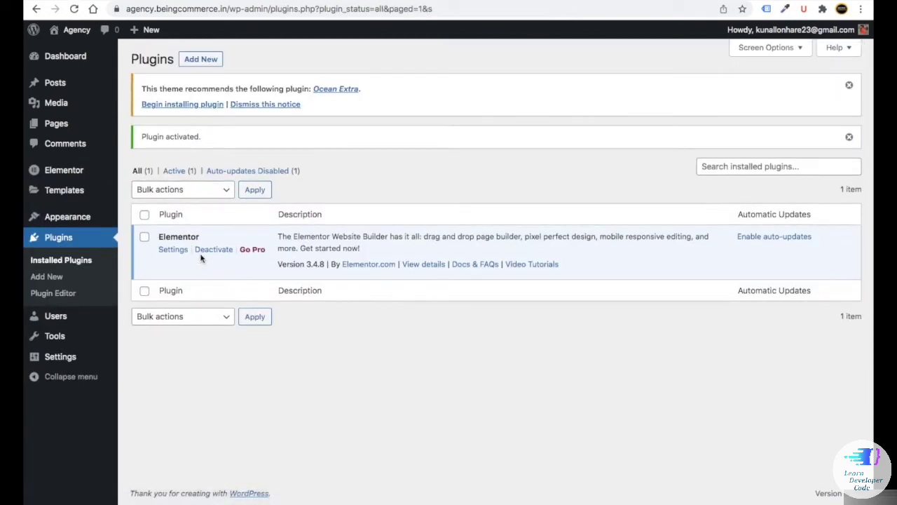
pyautogui.click(202, 59)
pyautogui.click(696, 141)
pyautogui.scroll(5, 696, 141)
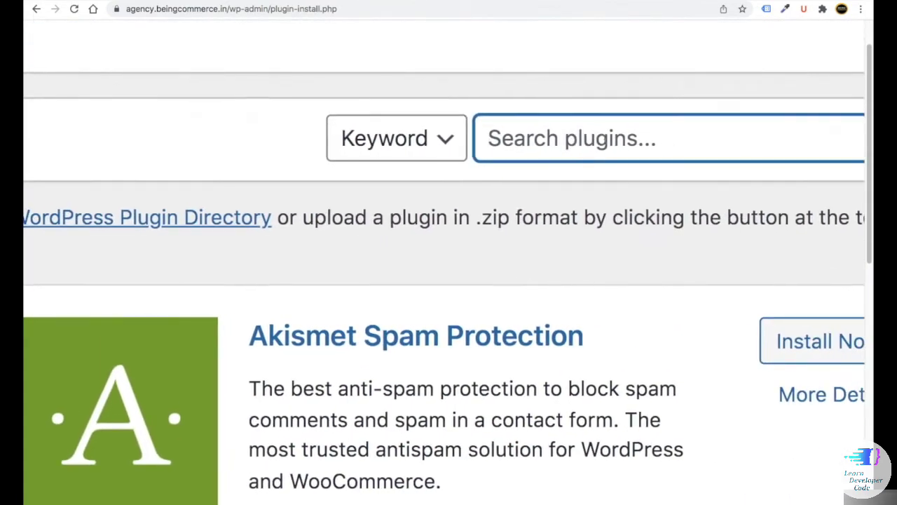
pyautogui.write('elementor')
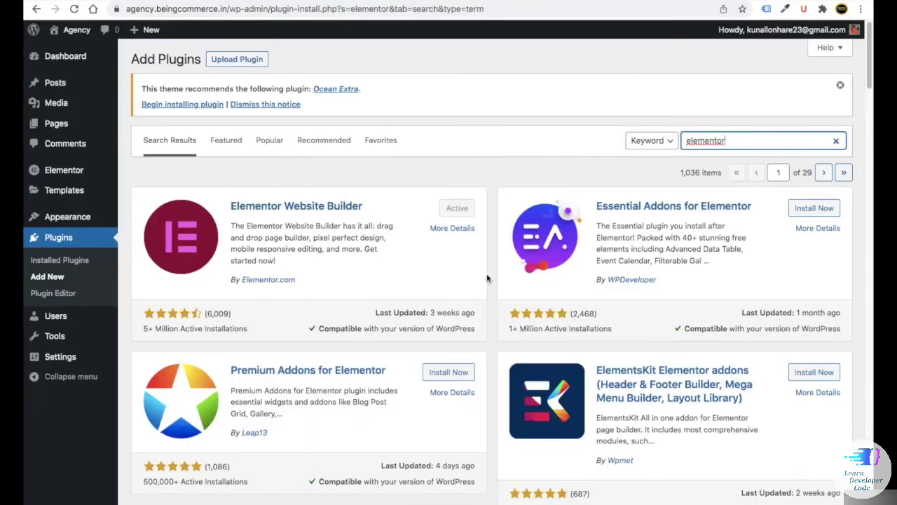
# - Install Essential Addons, Premium Addons and Elementor Header & Footer Builder
pyautogui.scroll(5, 637, 166)
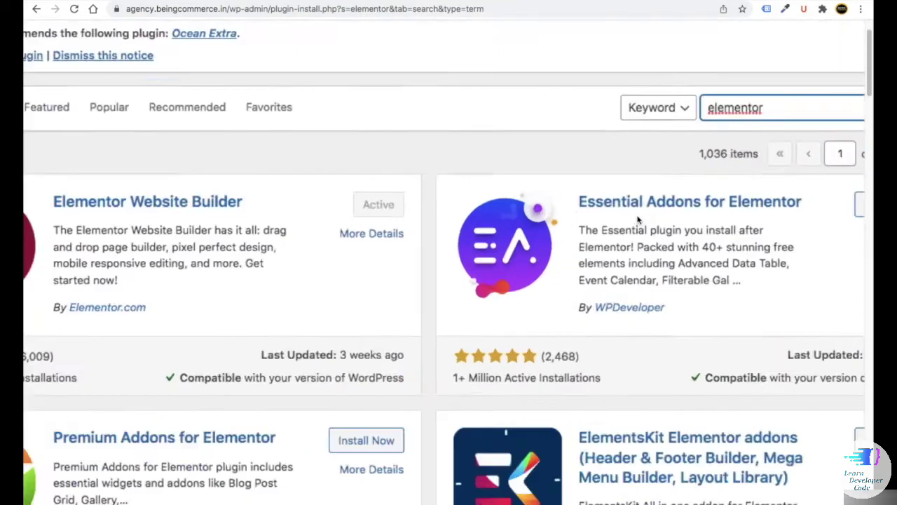
pyautogui.scroll(-5, 551, 216)
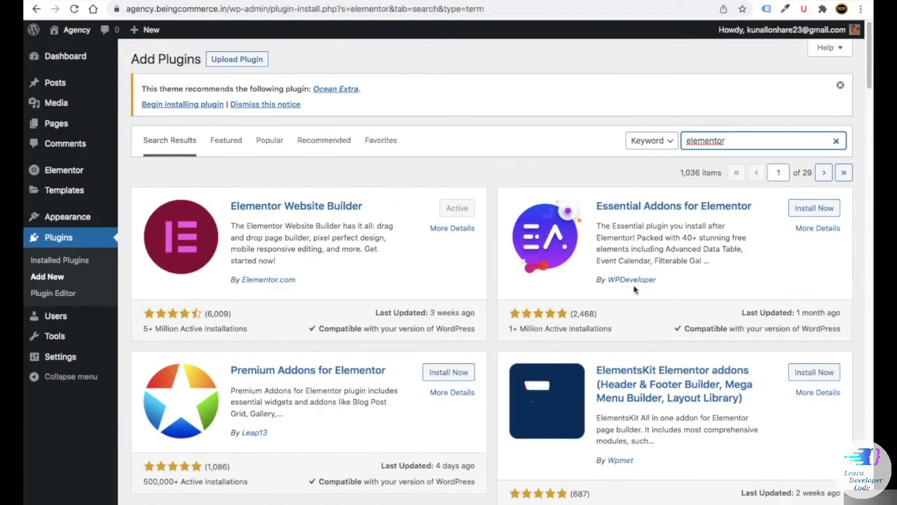
pyautogui.click(811, 208)
pyautogui.scroll(-1, 554, 275)
pyautogui.scroll(-2, 554, 275)
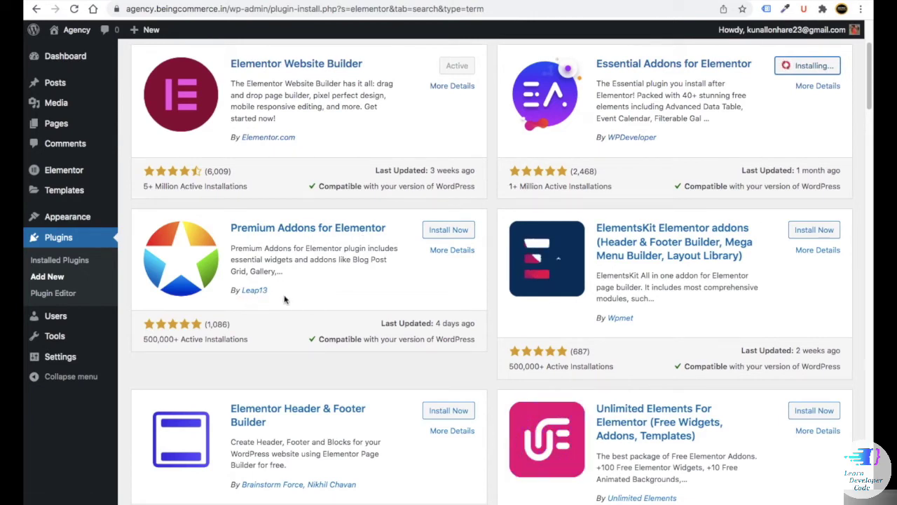
pyautogui.click(448, 232)
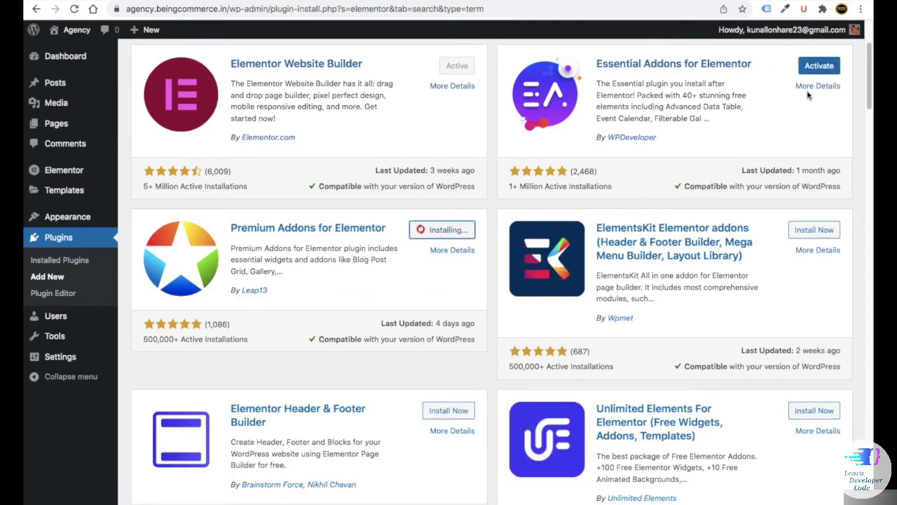
pyautogui.scroll(-3, 330, 280)
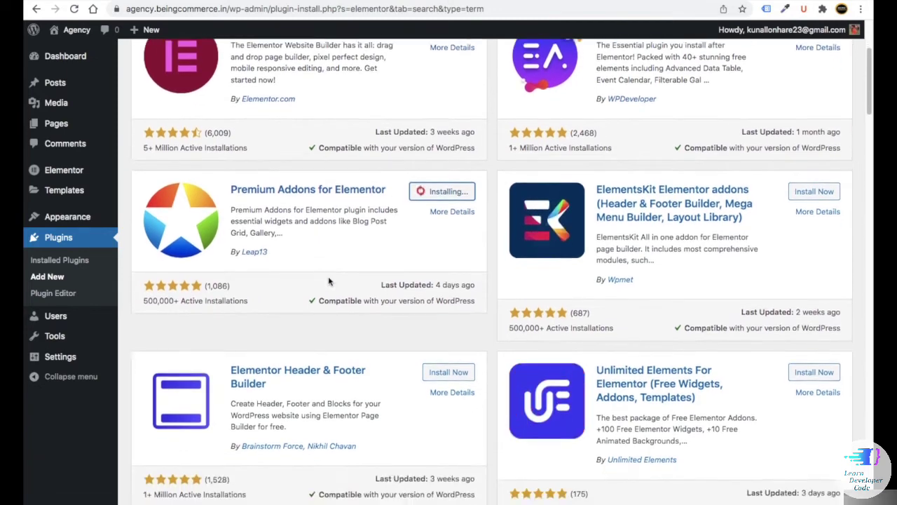
pyautogui.scroll(-1, 299, 240)
pyautogui.scroll(2, 468, 136)
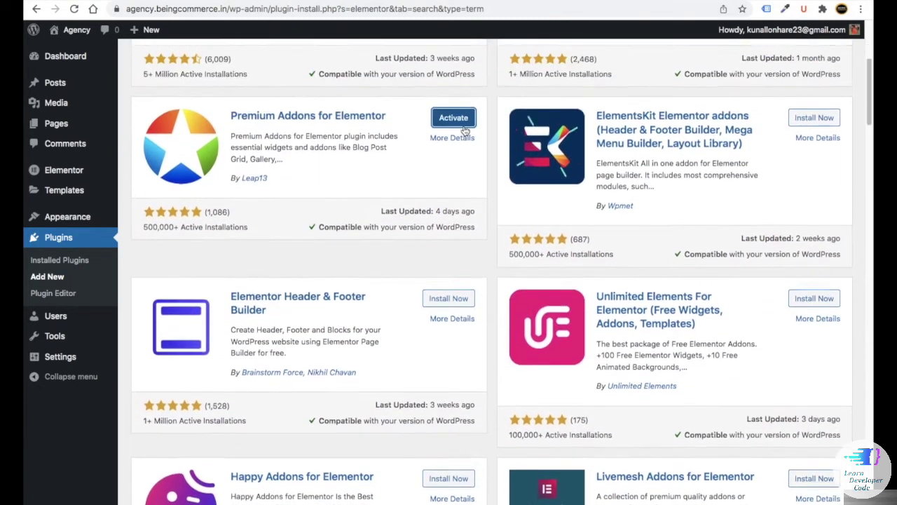
pyautogui.scroll(-3, 347, 236)
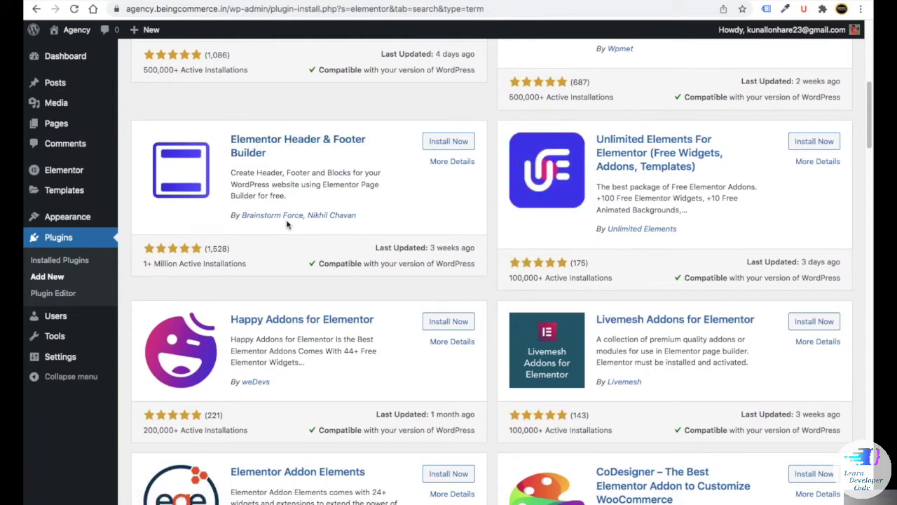
pyautogui.click(446, 142)
pyautogui.scroll(6, 301, 259)
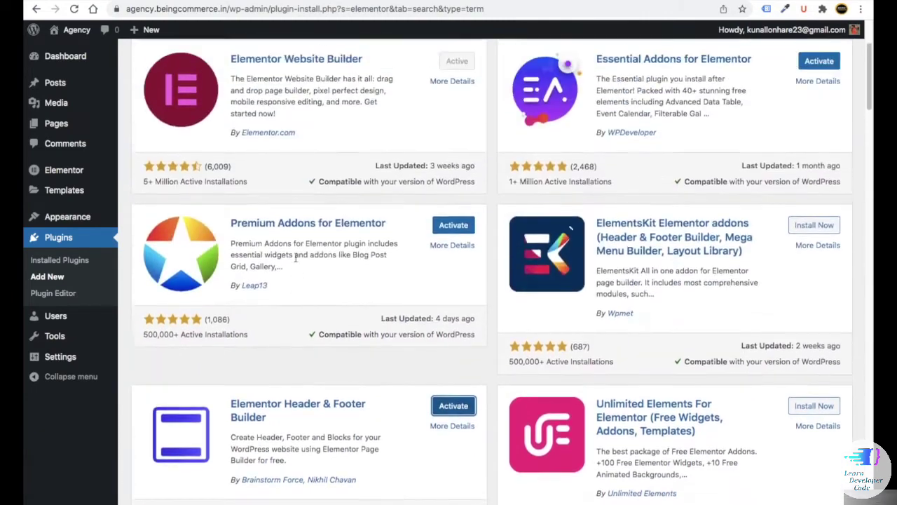
pyautogui.moveTo(742, 139); pyautogui.dragTo(659, 131)
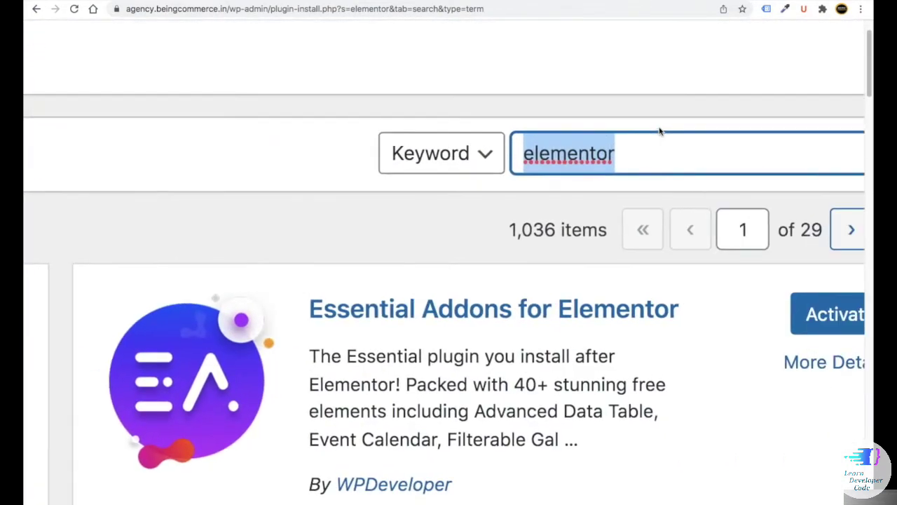
# - Search 'oceanwp' and install Ocean Extra, Ocean Custom Sidebar and Ocean Social Sharing
pyautogui.write('oce')
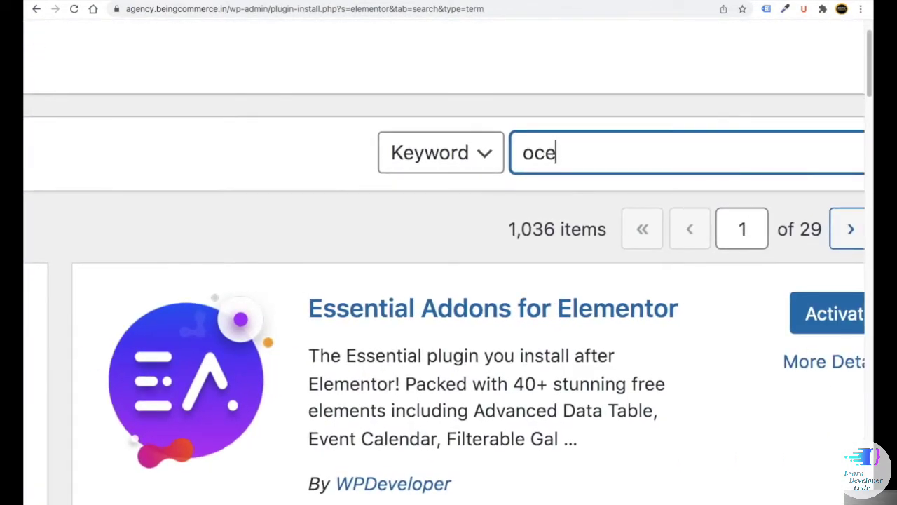
pyautogui.write('anup')
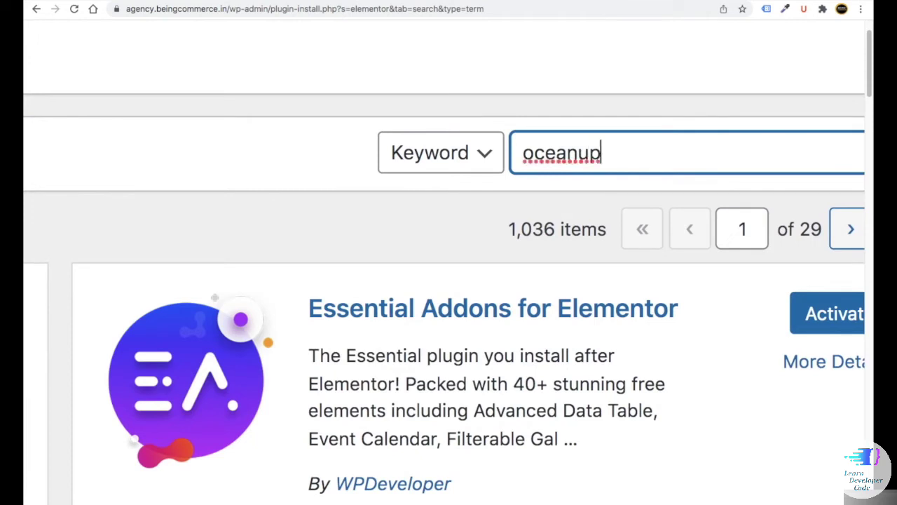
pyautogui.press('BackSpace')
pyautogui.press('BackSpace')
pyautogui.write('wp')
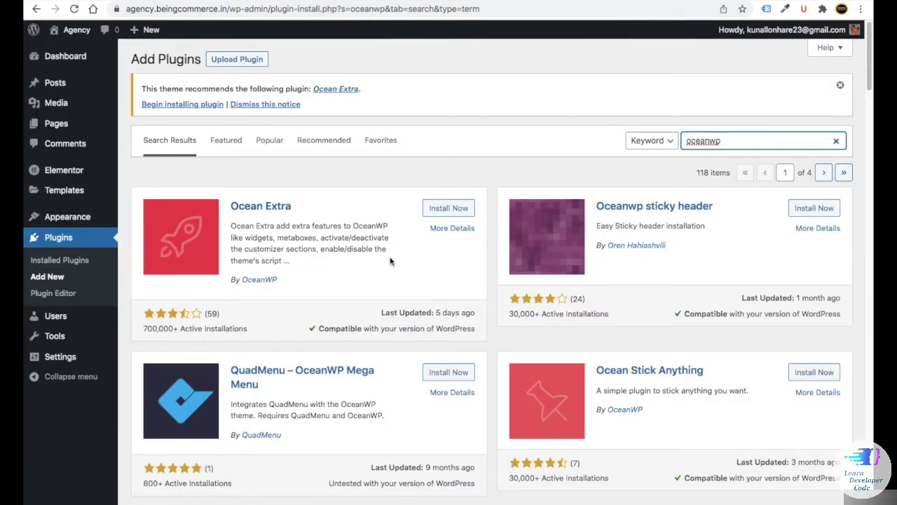
pyautogui.click(448, 212)
pyautogui.scroll(-4, 350, 281)
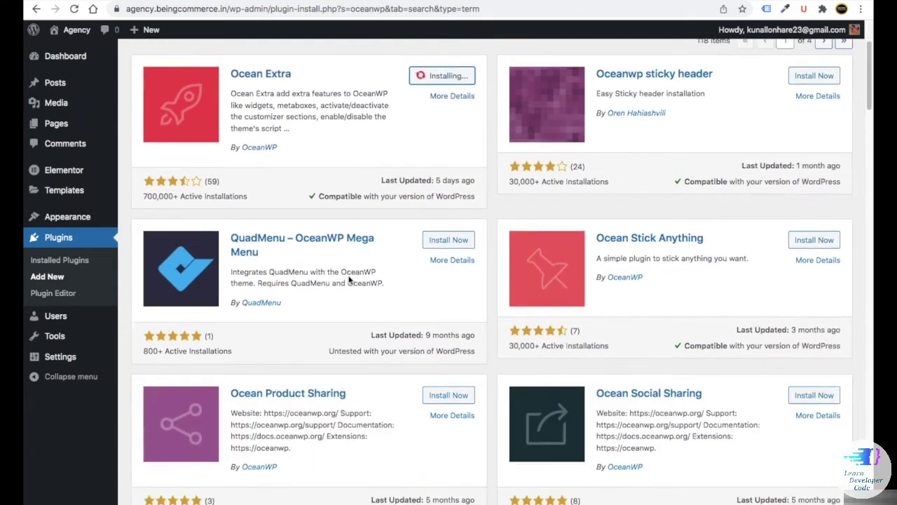
pyautogui.scroll(-2, 349, 280)
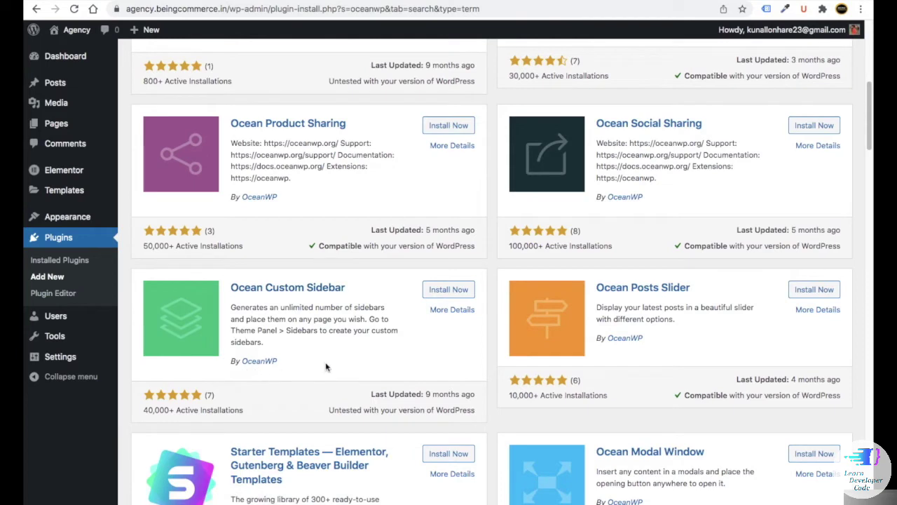
pyautogui.click(437, 291)
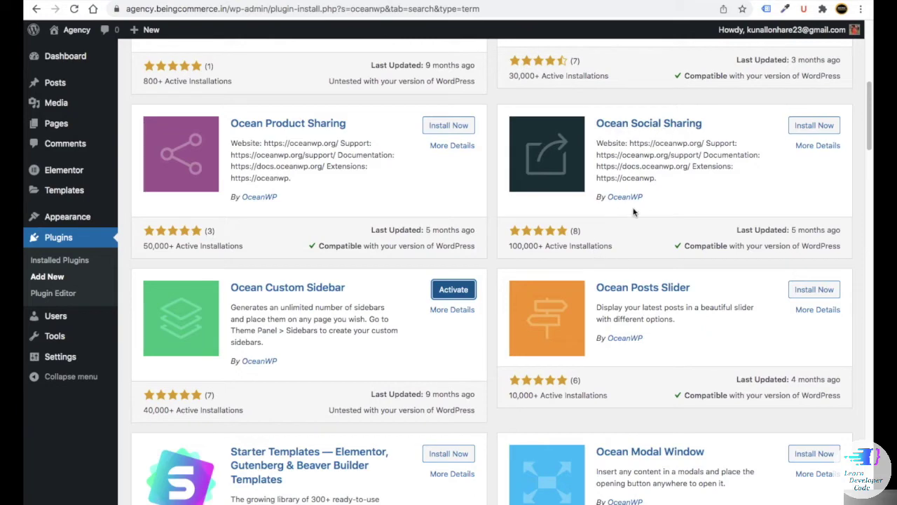
pyautogui.click(814, 125)
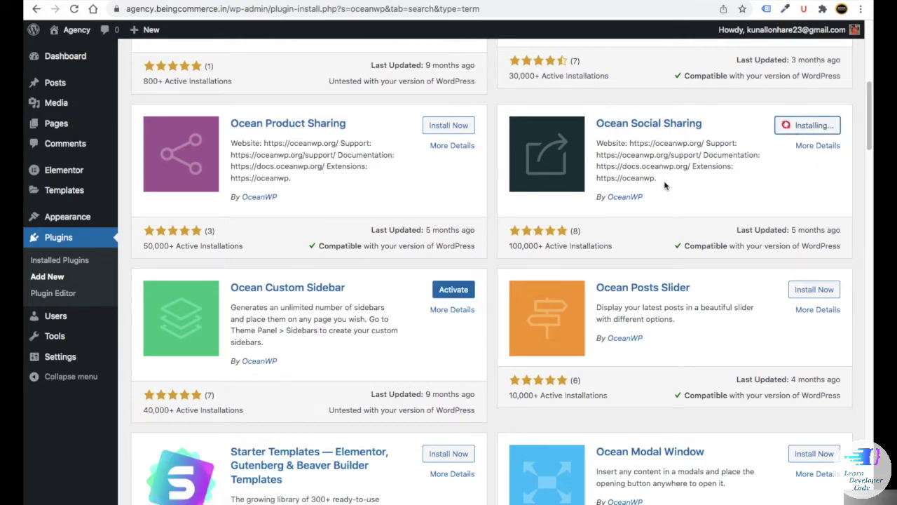
# - Replace the plugin search term with 'contact form 7'
pyautogui.scroll(3, 666, 210)
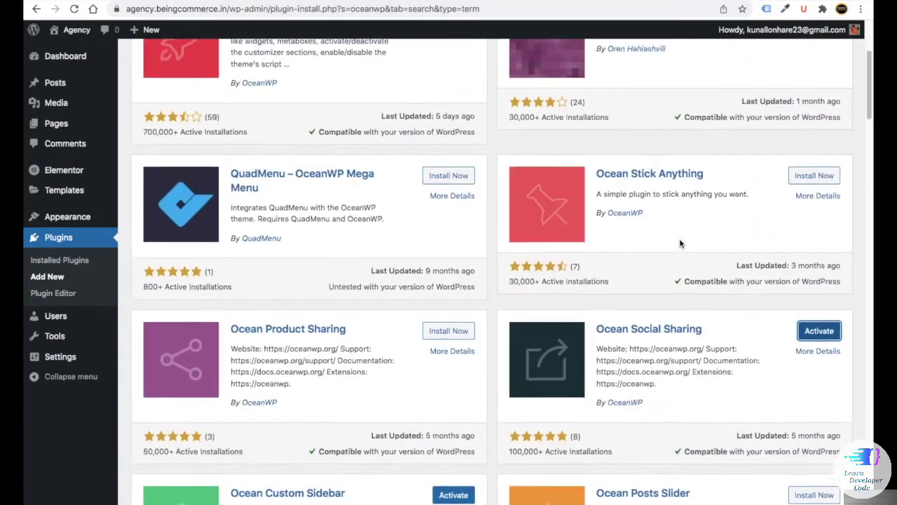
pyautogui.scroll(3, 680, 244)
pyautogui.moveTo(730, 145); pyautogui.dragTo(681, 138)
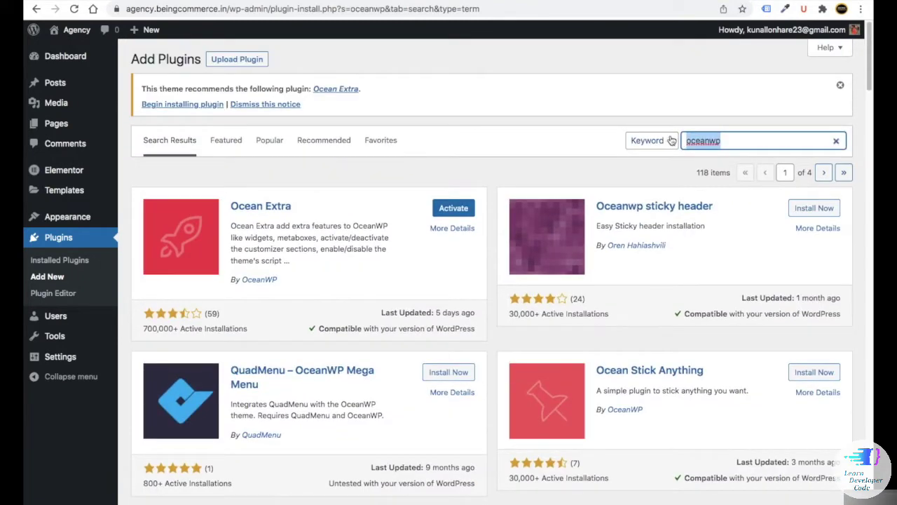
pyautogui.press('BackSpace')
pyautogui.write('contact')
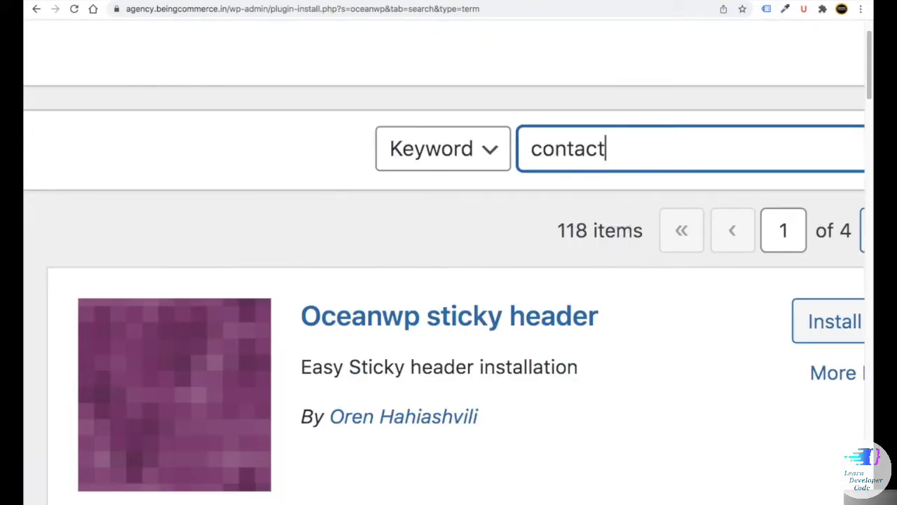
pyautogui.write(' form 7')
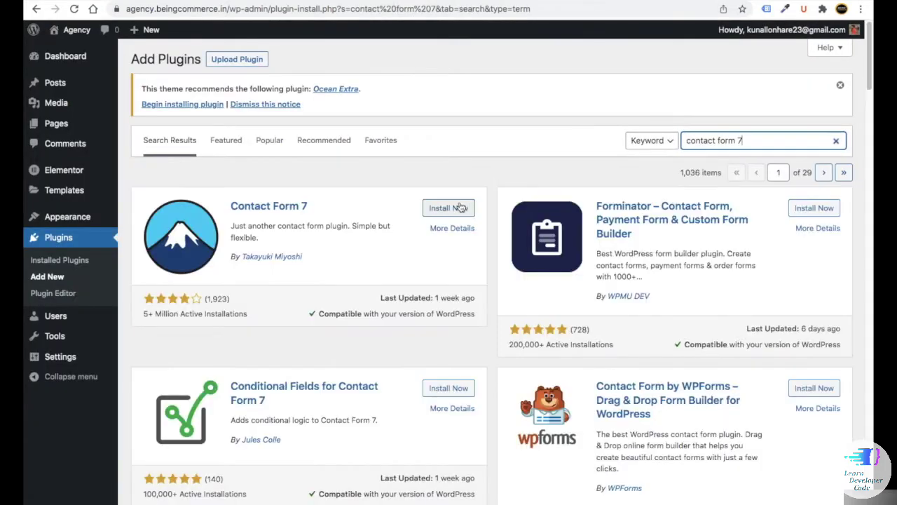
# - Install Contact Form 7, then search 'mailchimp' and install MC4WP: Mailchimp for WordPress
pyautogui.click(459, 208)
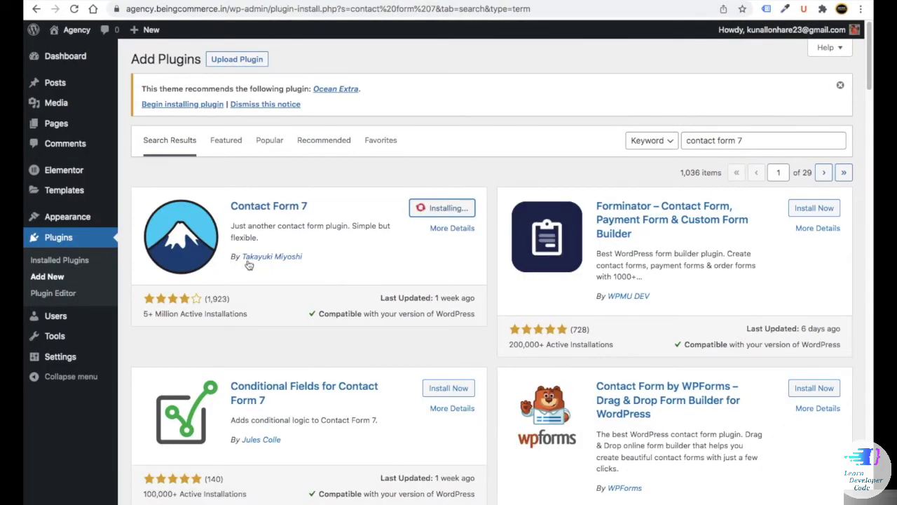
pyautogui.tripleClick(679, 134)
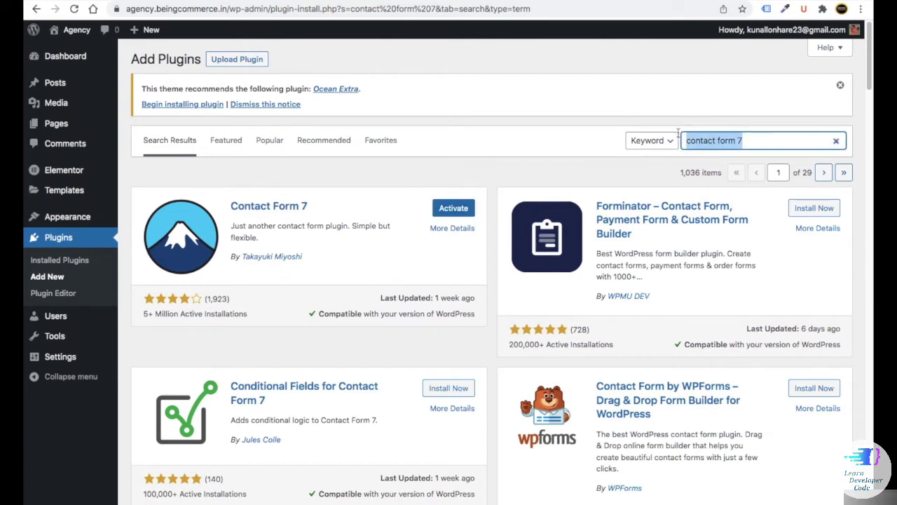
pyautogui.press('BackSpace')
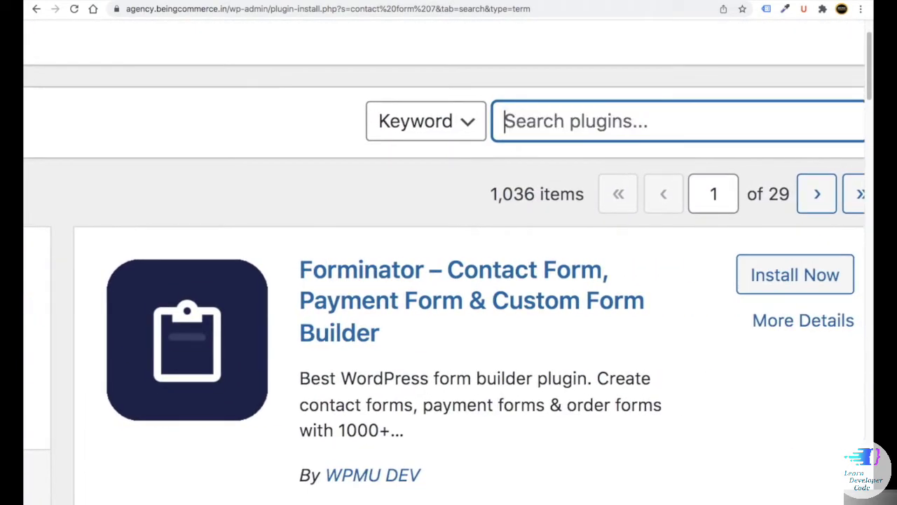
pyautogui.write('mailchimp')
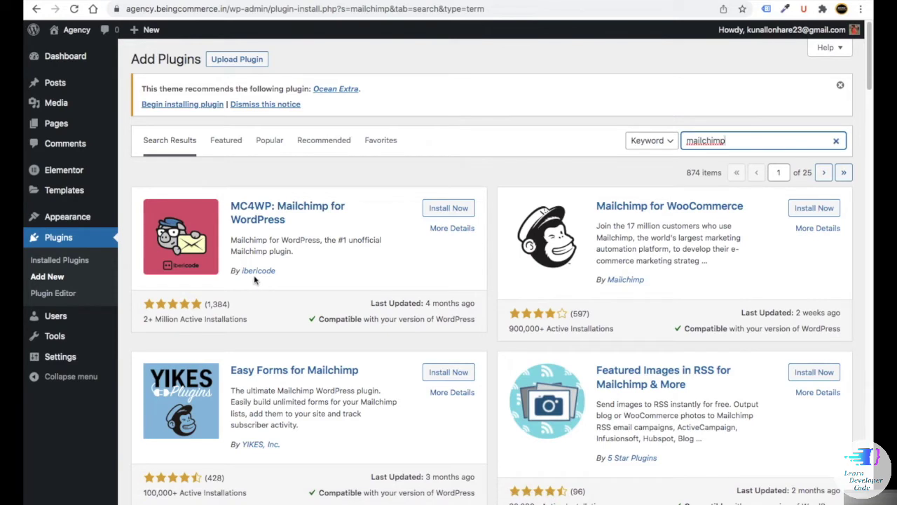
pyautogui.click(451, 208)
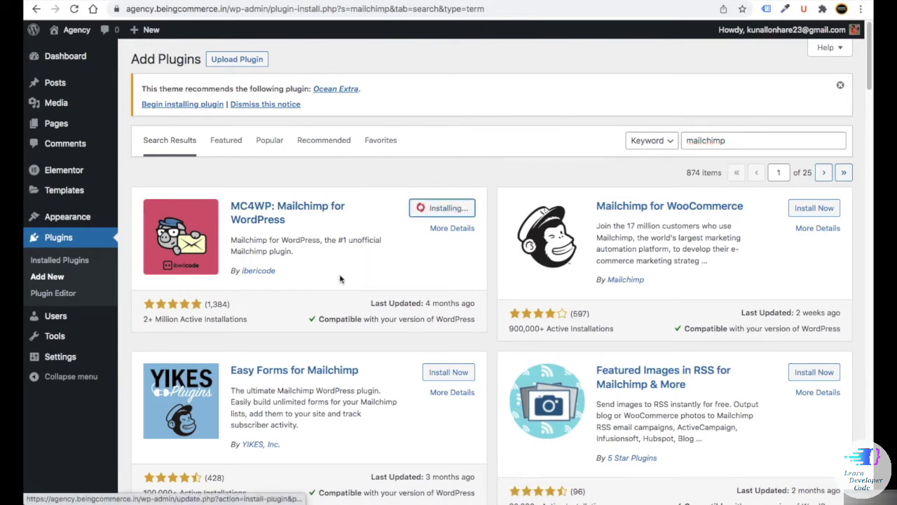
# - Select all installed plugins and apply the Activate bulk action
pyautogui.click(54, 264)
pyautogui.scroll(-5, 238, 308)
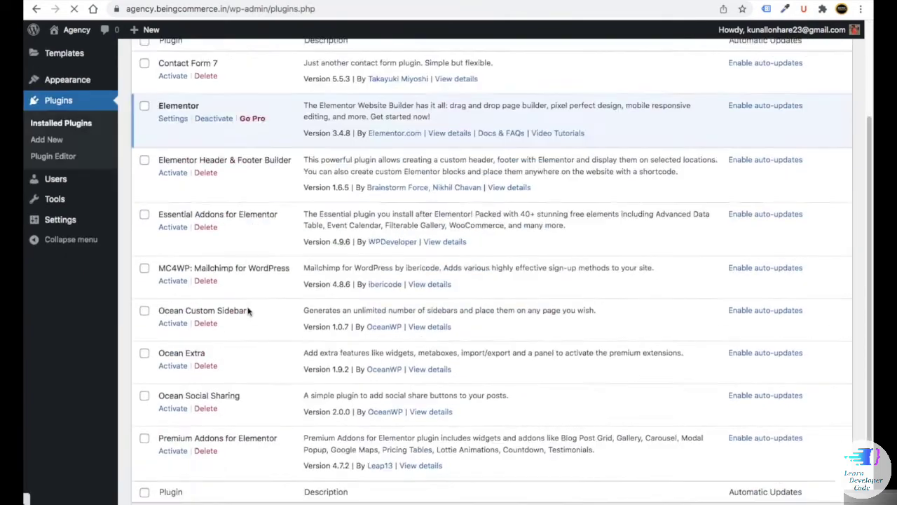
pyautogui.scroll(5, 230, 313)
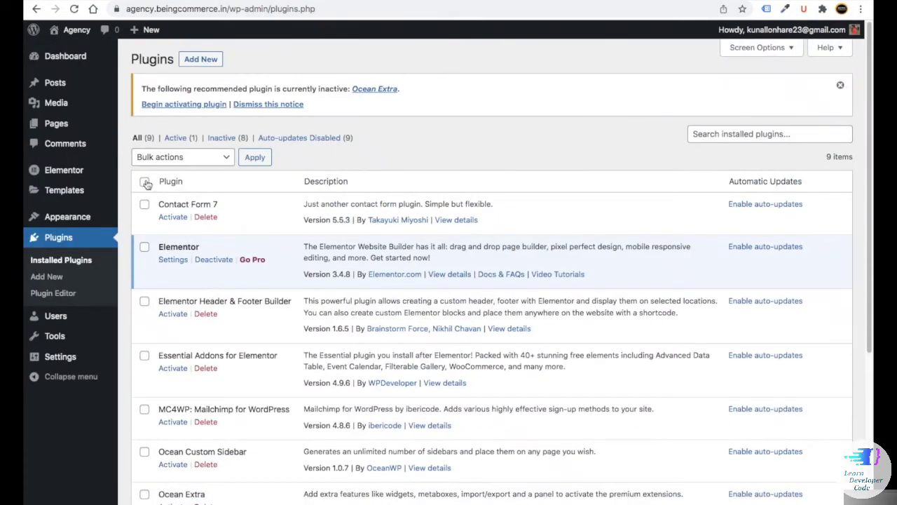
pyautogui.click(146, 182)
pyautogui.scroll(-5, 148, 308)
pyautogui.scroll(5, 154, 335)
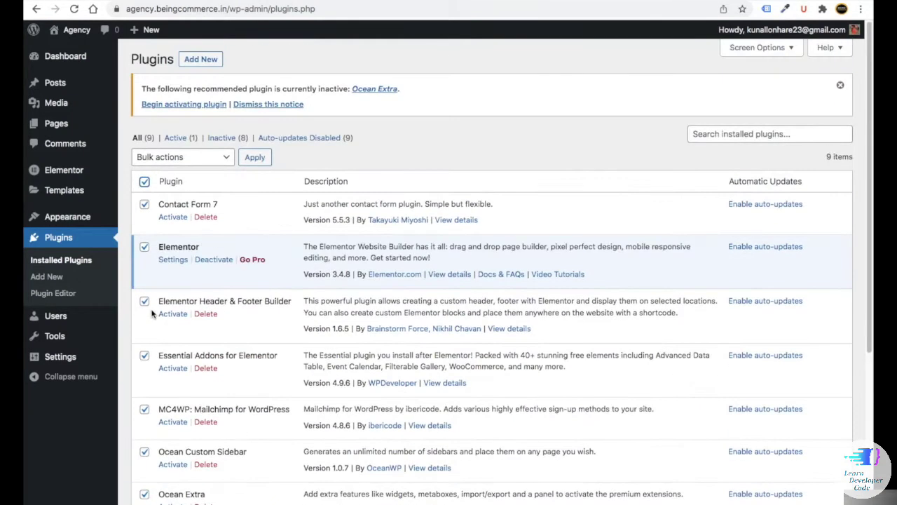
pyautogui.click(180, 157)
pyautogui.click(155, 167)
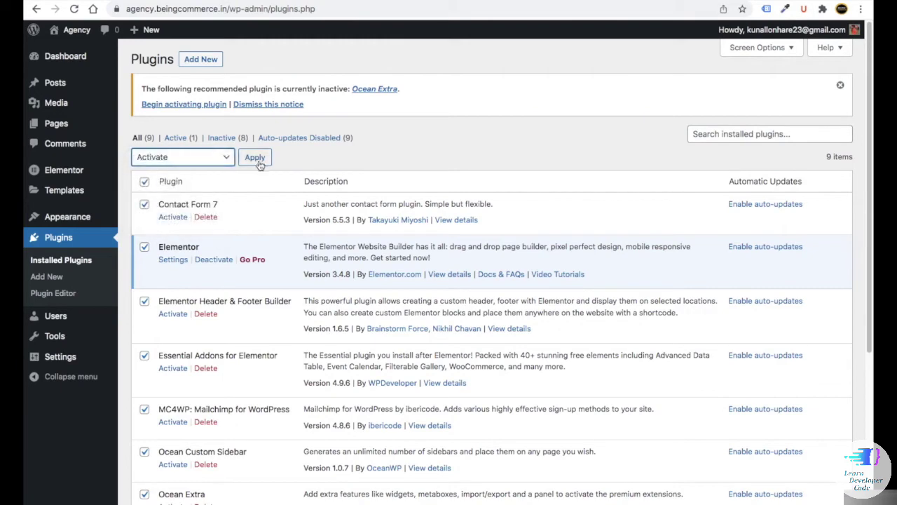
pyautogui.click(256, 159)
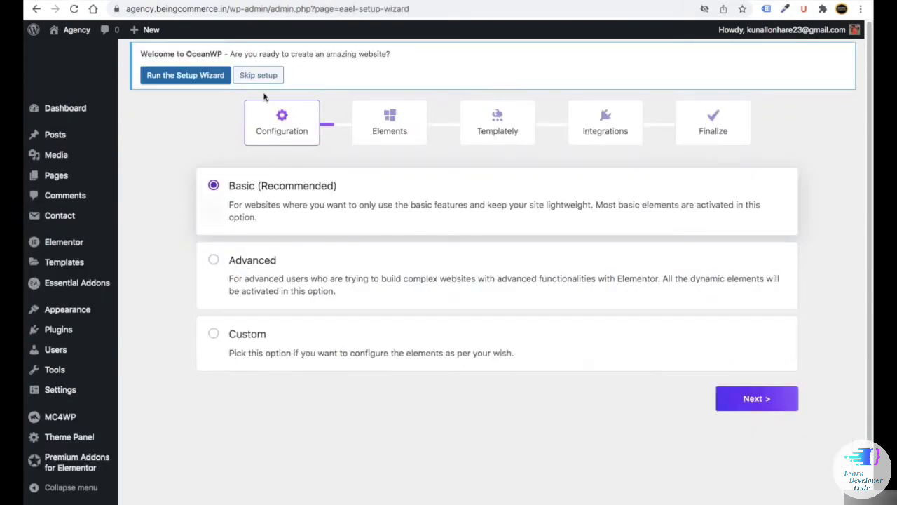
# - Skip the setup wizard and go back to Plugins > Installed Plugins
pyautogui.click(258, 77)
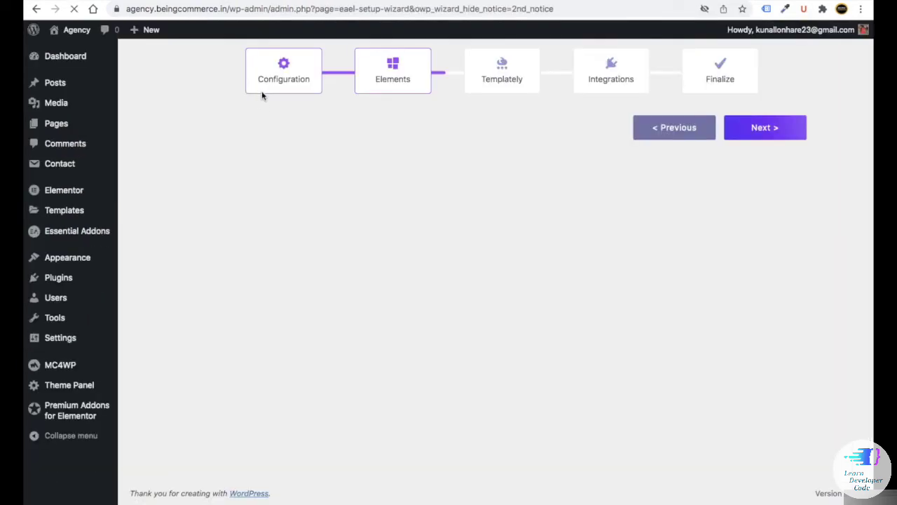
pyautogui.moveTo(74, 279)
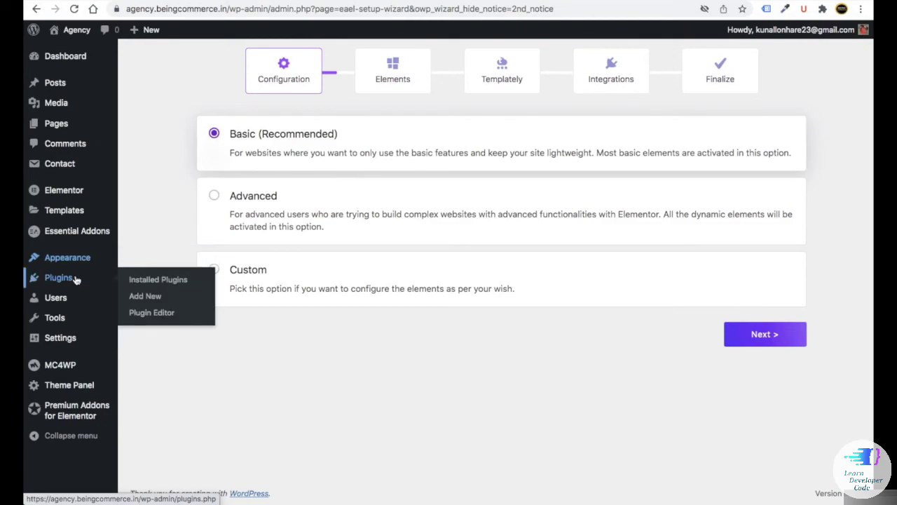
pyautogui.click(144, 280)
pyautogui.scroll(-3, 233, 312)
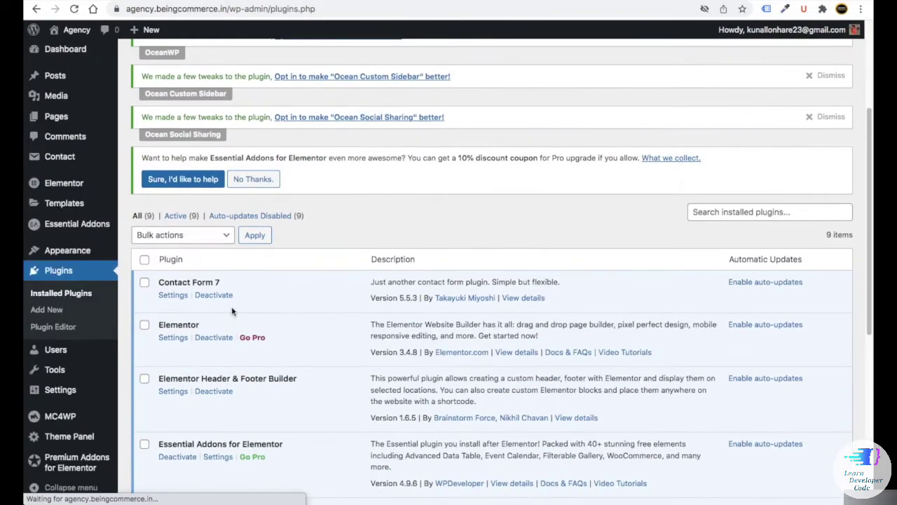
# - Select all nine plugins and apply the Enable Auto-updates bulk action
pyautogui.scroll(-5, 232, 307)
pyautogui.scroll(7, 220, 316)
pyautogui.scroll(-7, 209, 300)
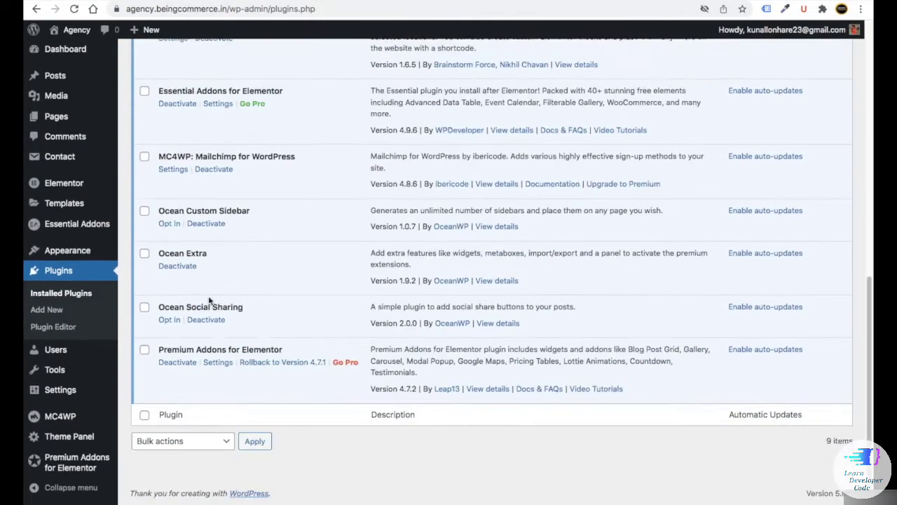
pyautogui.scroll(10, 220, 311)
pyautogui.scroll(-4, 220, 310)
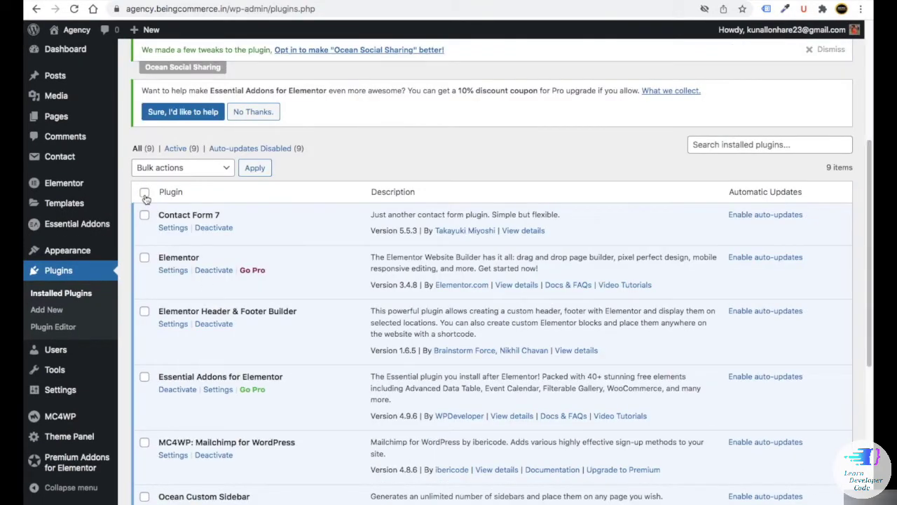
pyautogui.click(145, 194)
pyautogui.scroll(-8, 153, 247)
pyautogui.scroll(12, 162, 262)
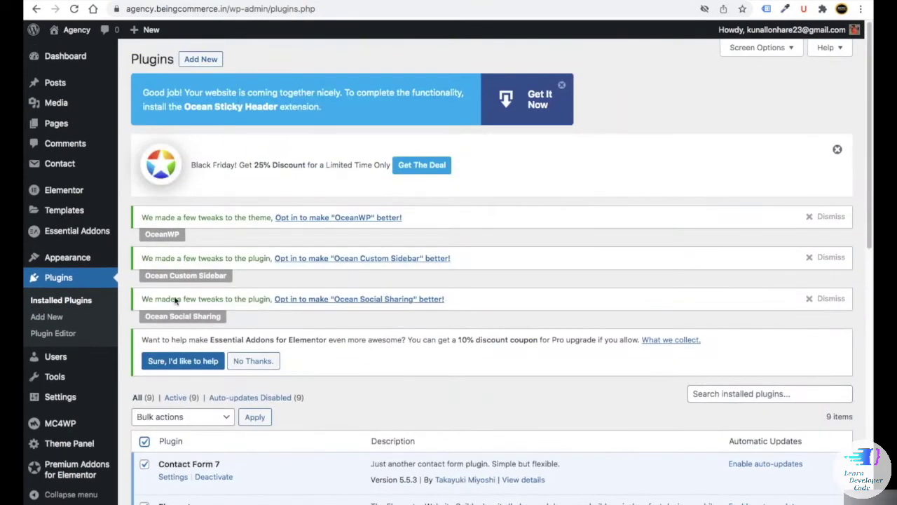
pyautogui.scroll(-5, 176, 302)
pyautogui.click(152, 77)
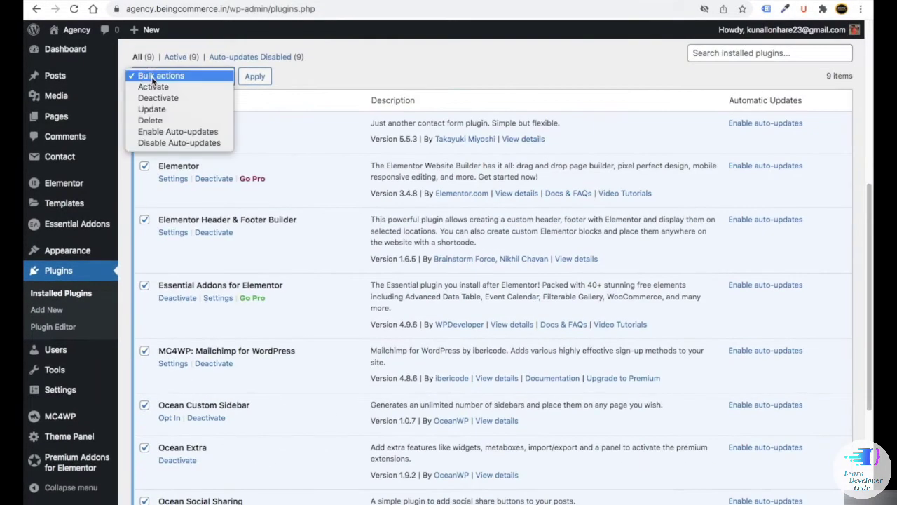
pyautogui.click(179, 131)
pyautogui.click(257, 78)
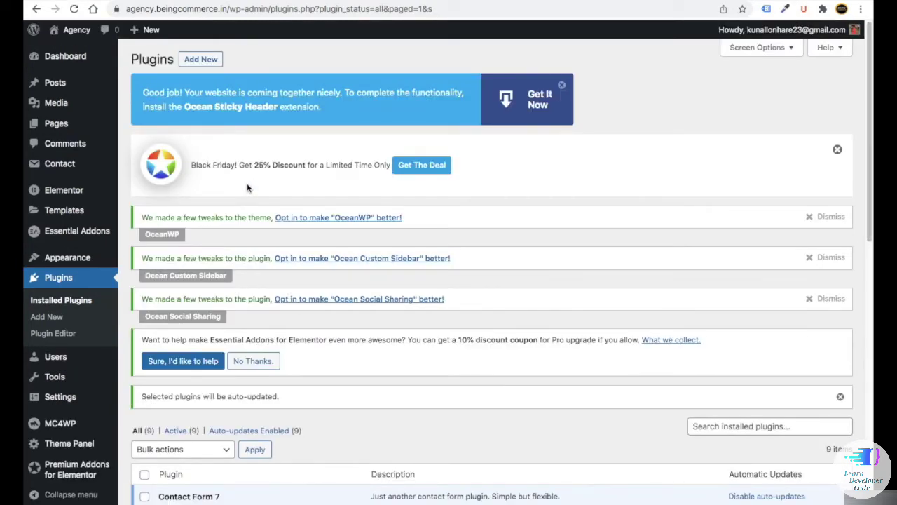
# - Go to the Dashboard, then load academy.beingcommerce.in in a new tab
pyautogui.scroll(-3, 344, 304)
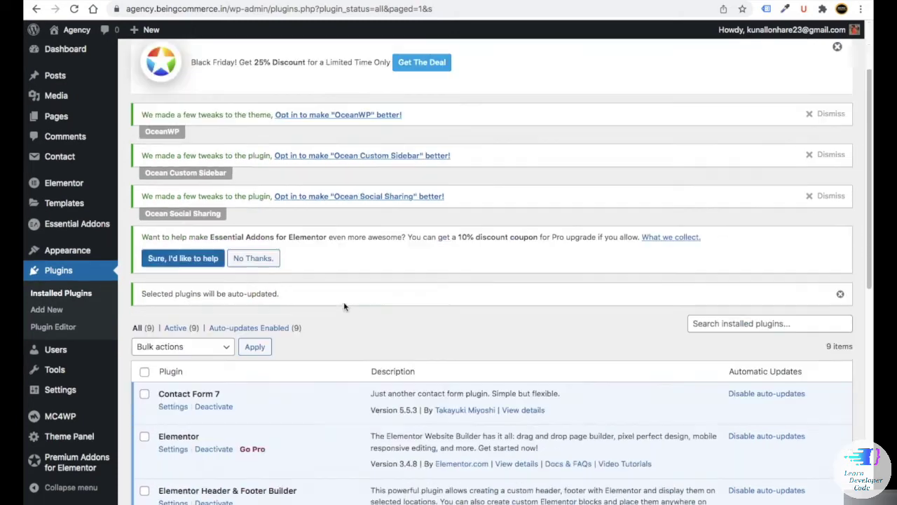
pyautogui.scroll(2, 336, 308)
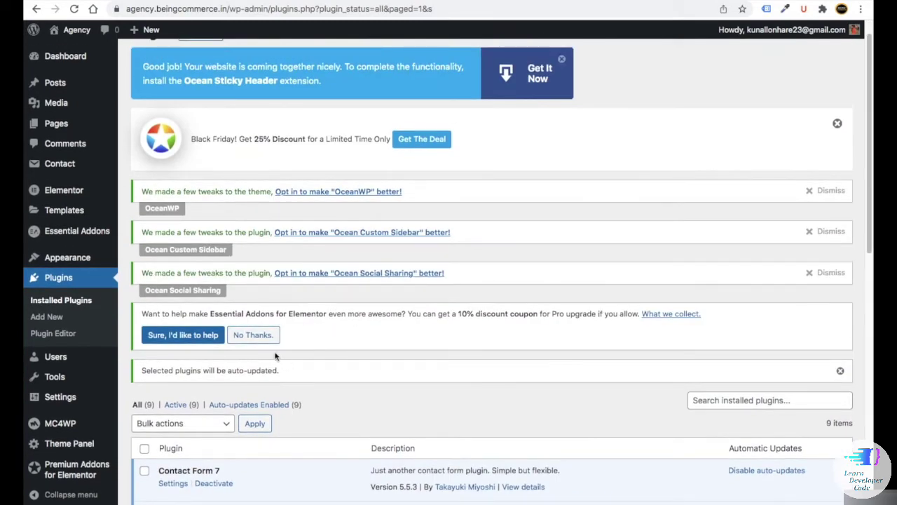
pyautogui.click(65, 57)
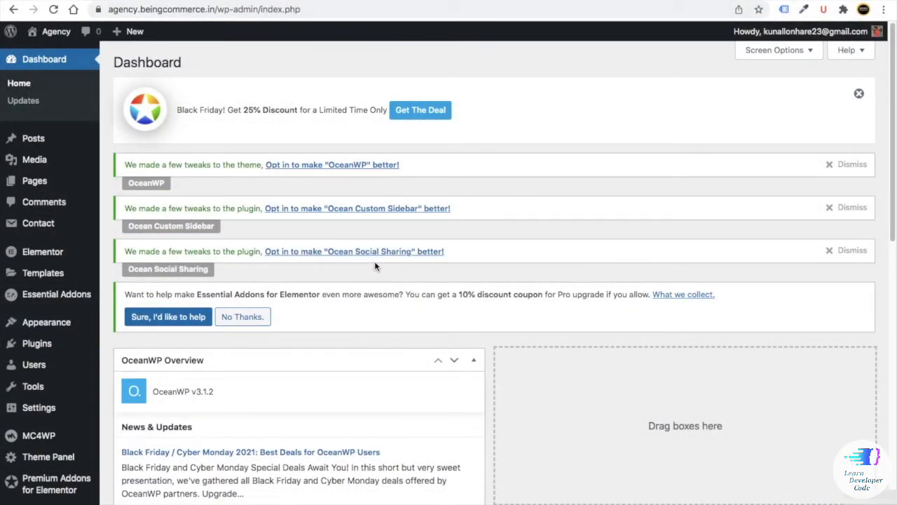
pyautogui.hotkey('ctrl', 't')
pyautogui.write('ac')
pyautogui.press('Return')
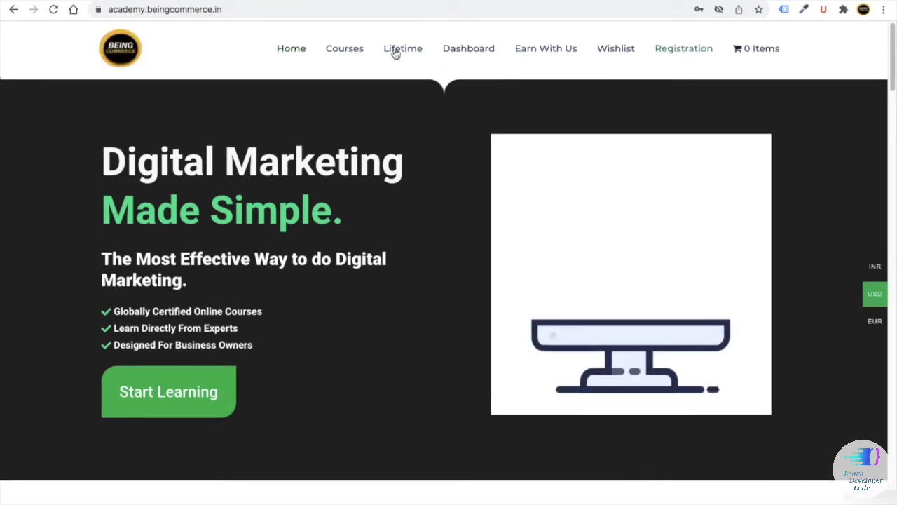
# - Scroll the academy homepage, then reload academy.beingcommerce.in in another new tab
pyautogui.scroll(-5, 382, 165)
pyautogui.scroll(-10, 382, 166)
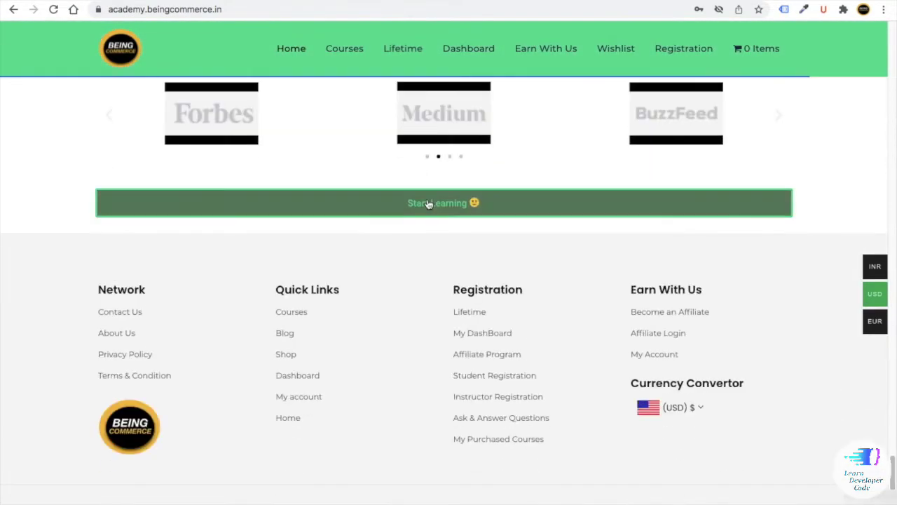
pyautogui.scroll(15, 406, 272)
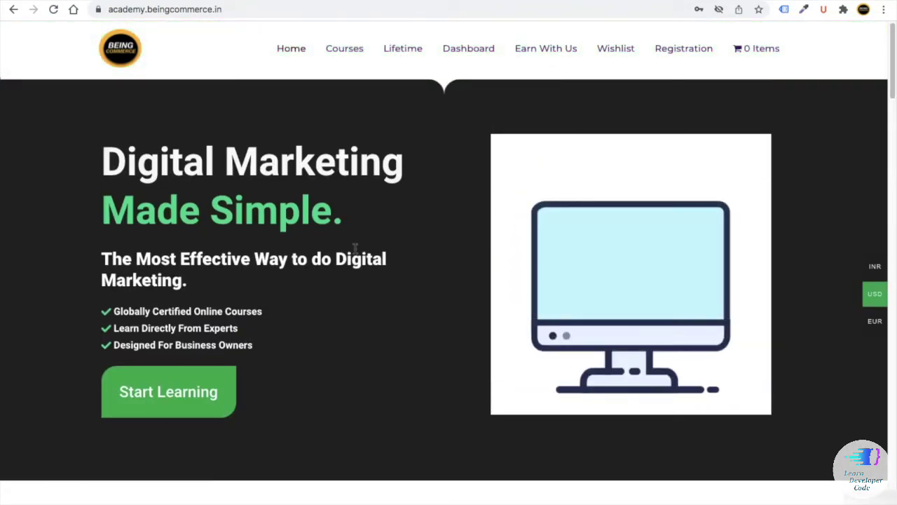
pyautogui.hotkey('ctrl', 't')
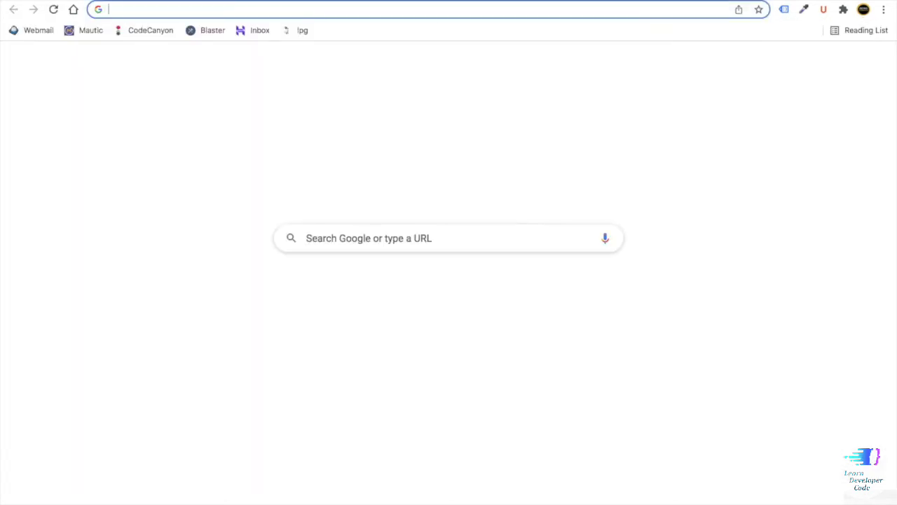
pyautogui.write('ac')
pyautogui.press('Right')
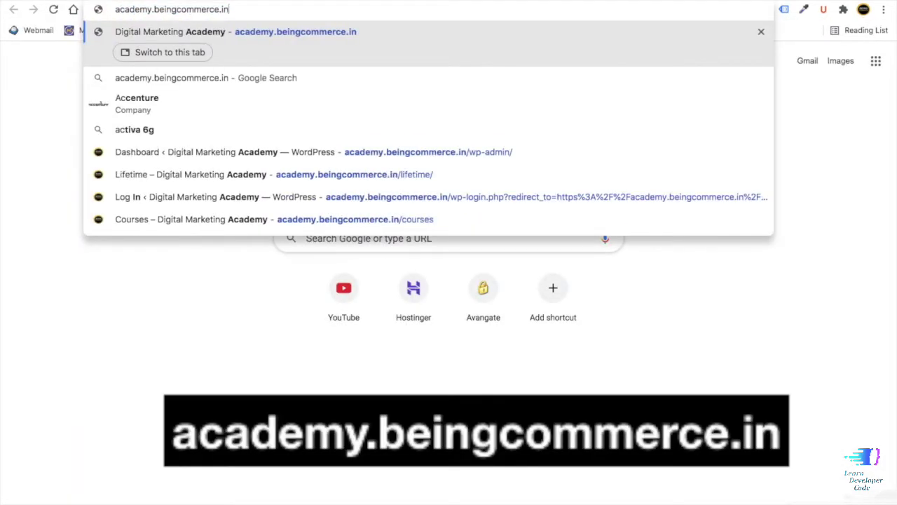
pyautogui.press('Return')
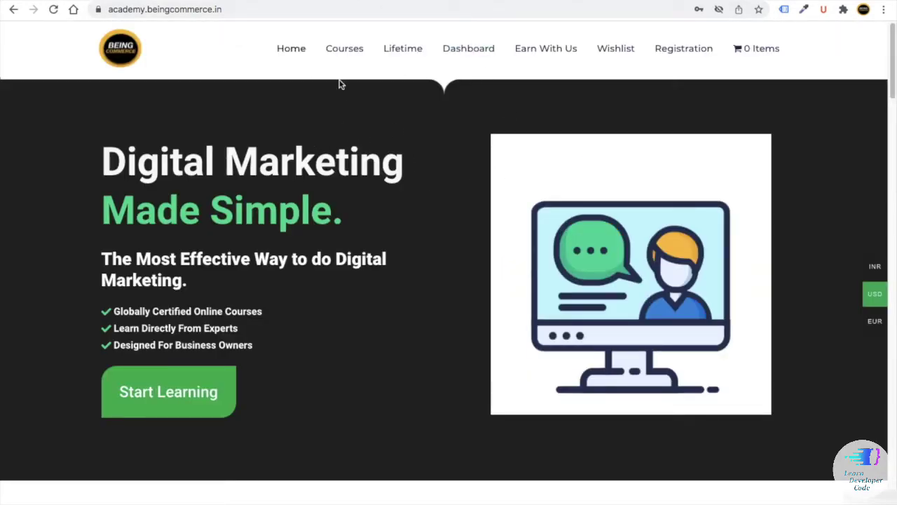
# - Browse the Courses page and highlight the all-courses access text on the Lifetime page
pyautogui.click(343, 51)
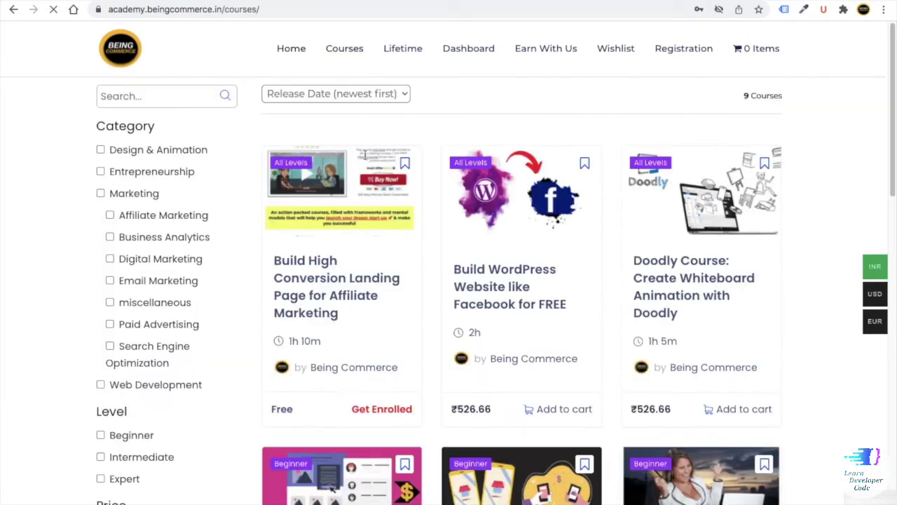
pyautogui.scroll(-5, 366, 190)
pyautogui.scroll(5, 366, 190)
pyautogui.scroll(-1, 375, 201)
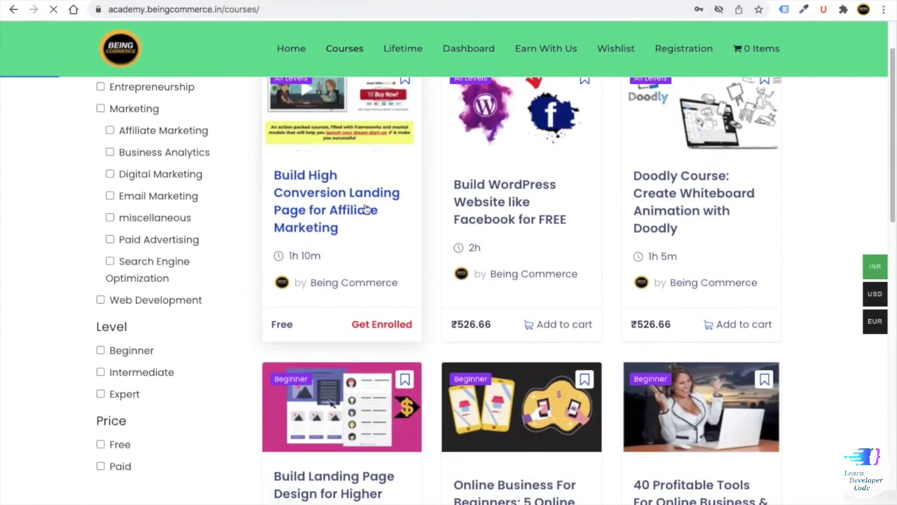
pyautogui.scroll(2, 365, 214)
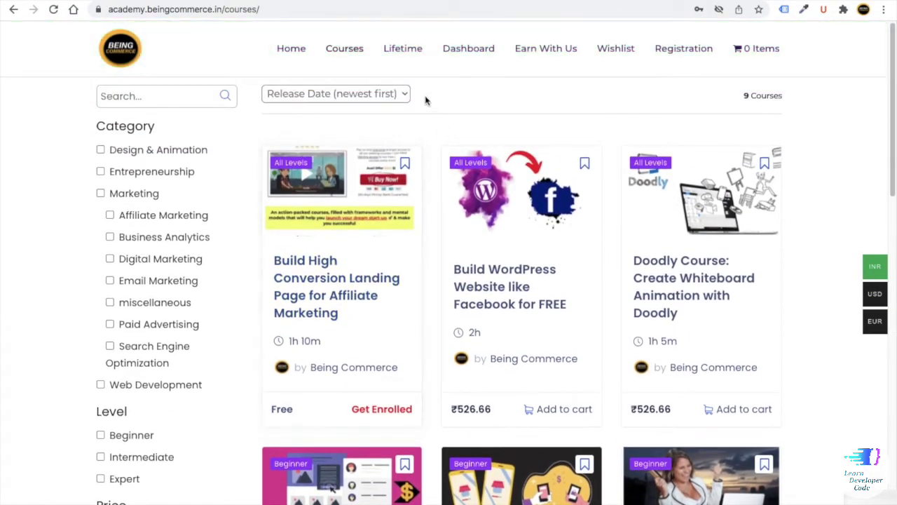
pyautogui.click(411, 53)
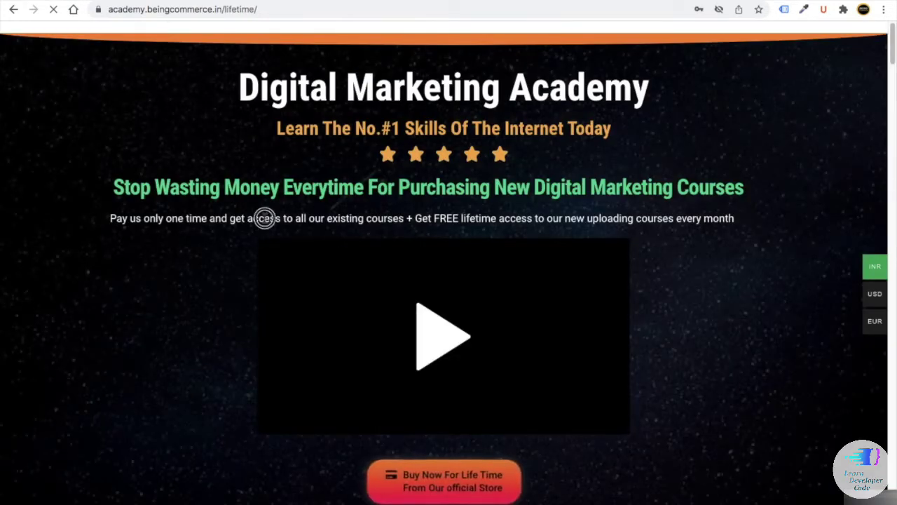
pyautogui.moveTo(264, 217); pyautogui.dragTo(552, 218)
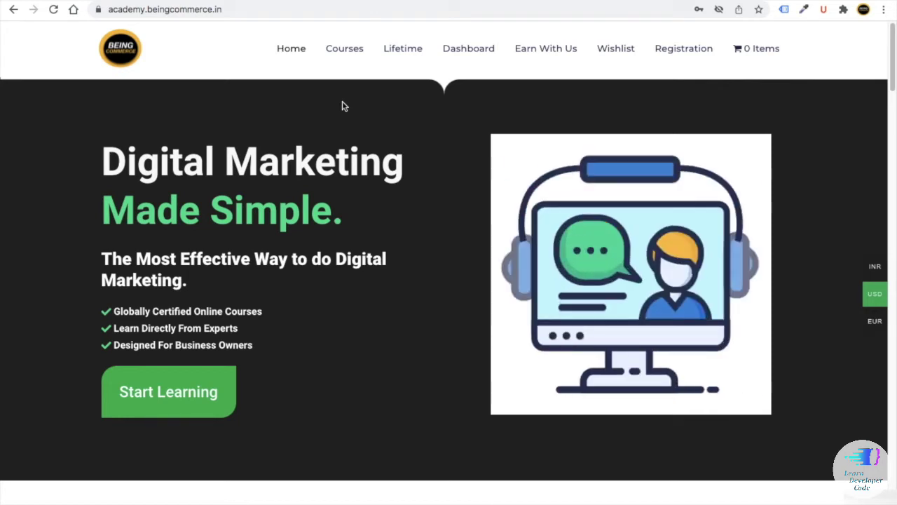
# - Return to Courses, switch prices to USD, then open a blank tab
pyautogui.click(347, 56)
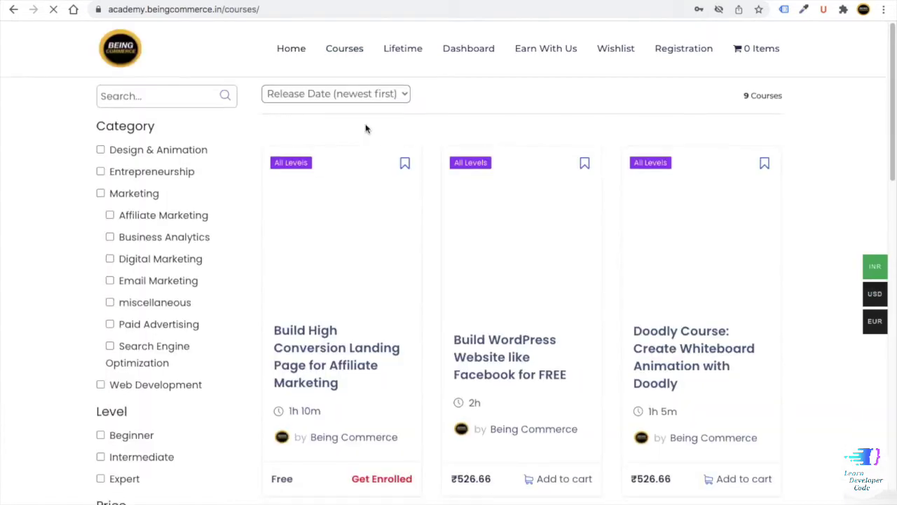
pyautogui.scroll(-3, 449, 205)
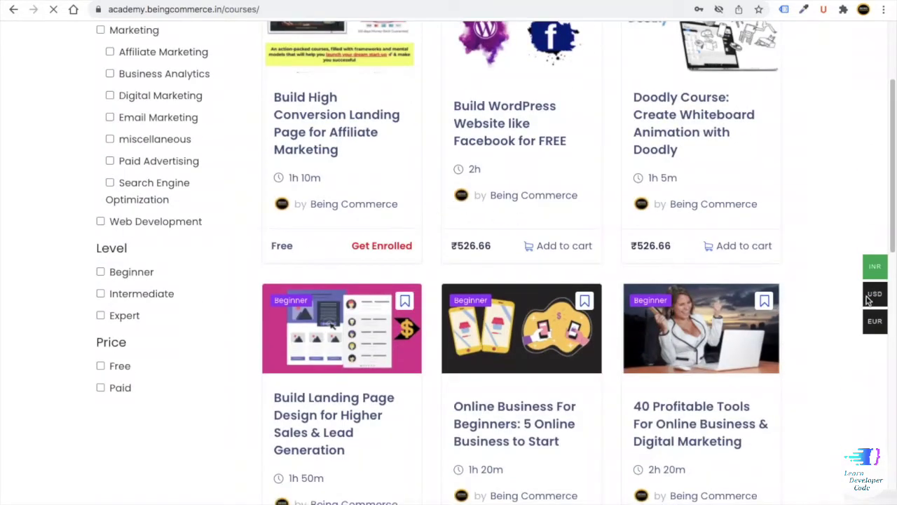
pyautogui.click(858, 295)
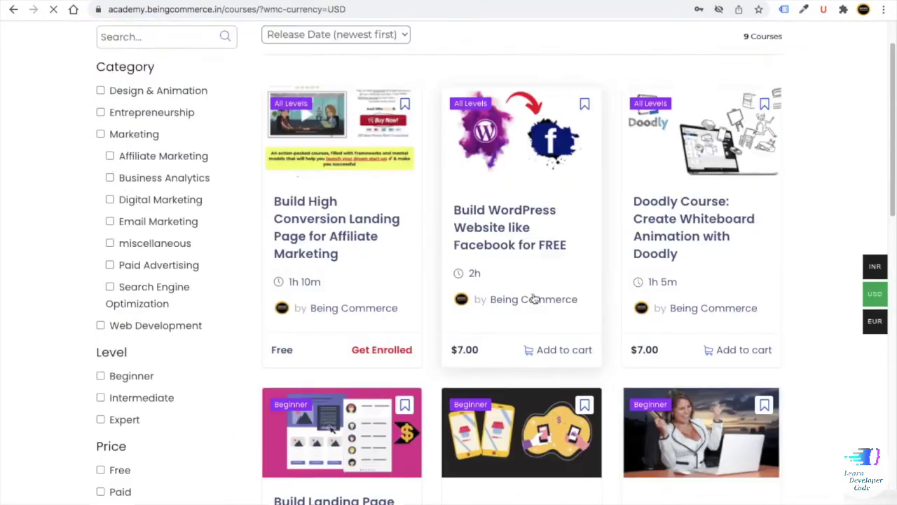
pyautogui.scroll(-3, 533, 300)
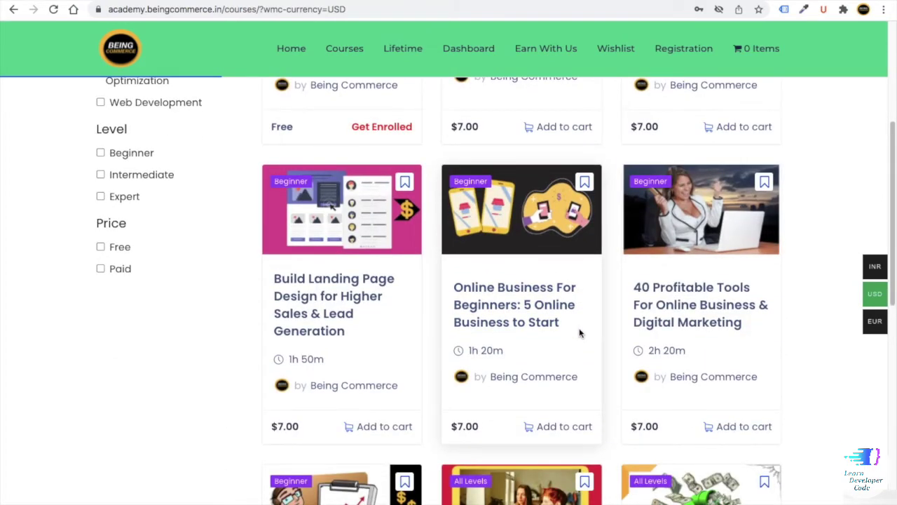
pyautogui.scroll(5, 572, 349)
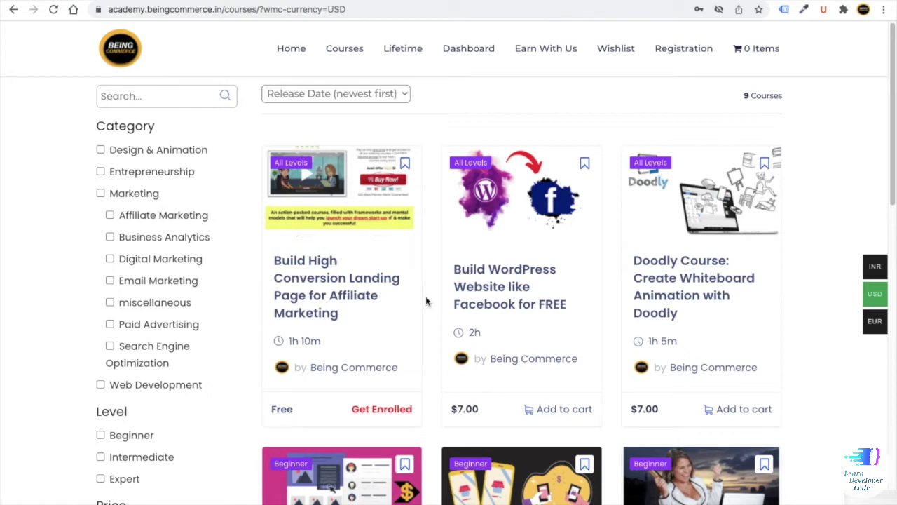
pyautogui.hotkey('ctrl', 't')
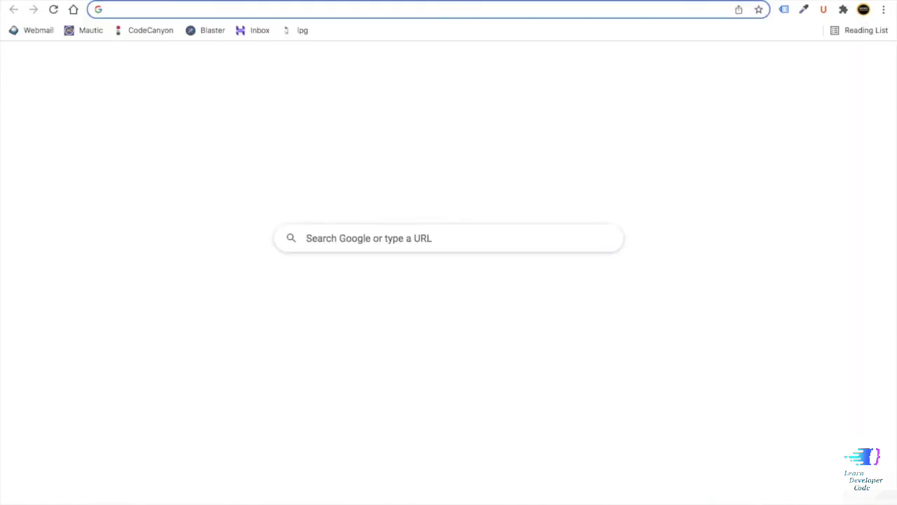
# - Reload the academy.beingcommerce.in homepage, then go back to the agency site's WordPress Dashboard
pyautogui.write('academy.beingcommerce.in')
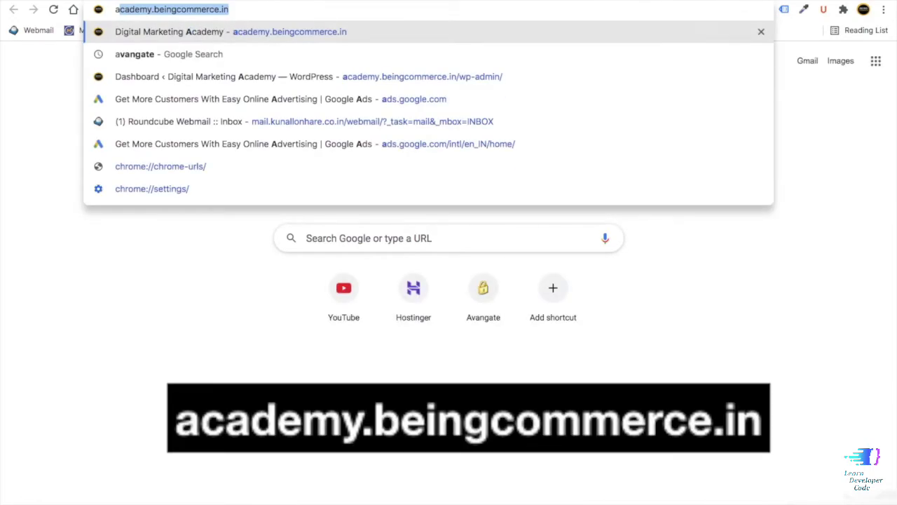
pyautogui.press('Right')
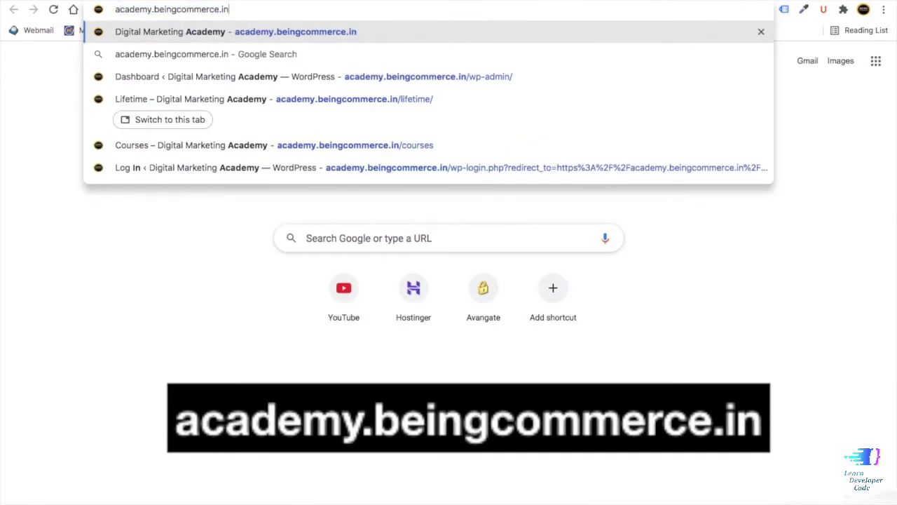
pyautogui.press('Return')
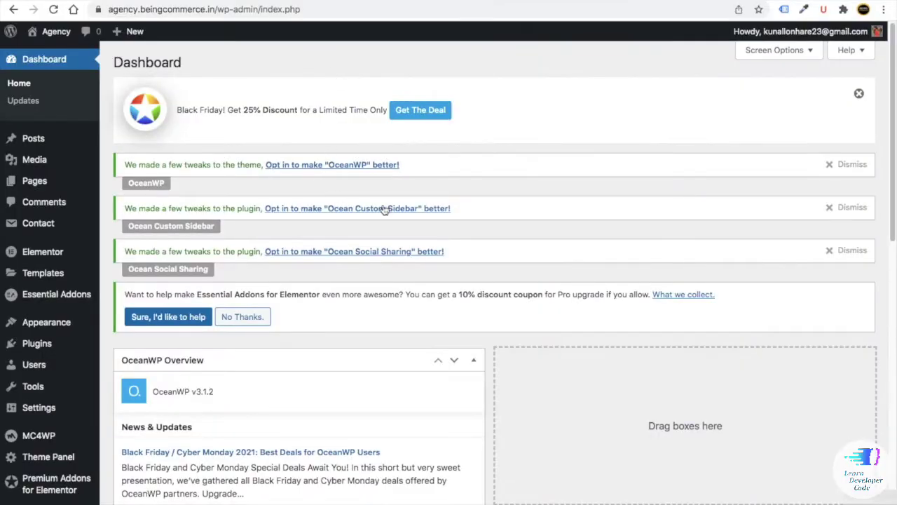
pyautogui.moveTo(39, 184)
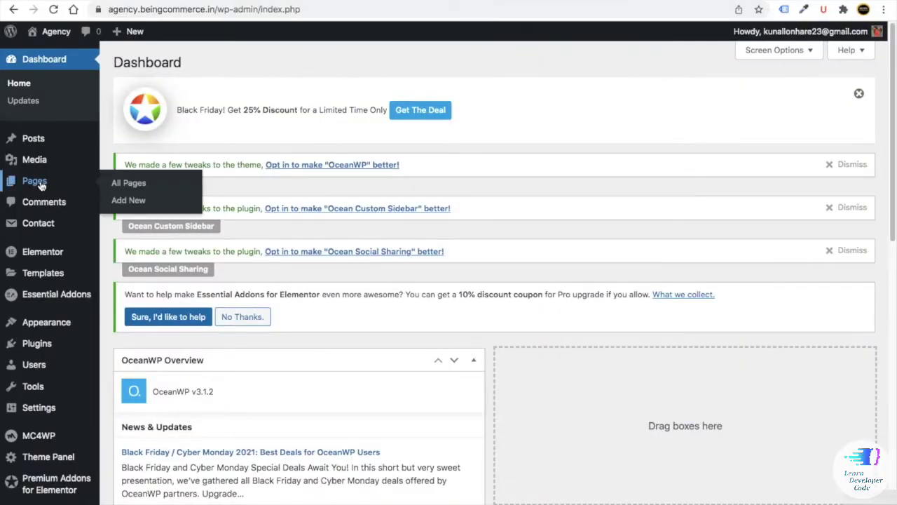
# - Move the Sample Page to the trash and delete it permanently from Trash
pyautogui.click(123, 183)
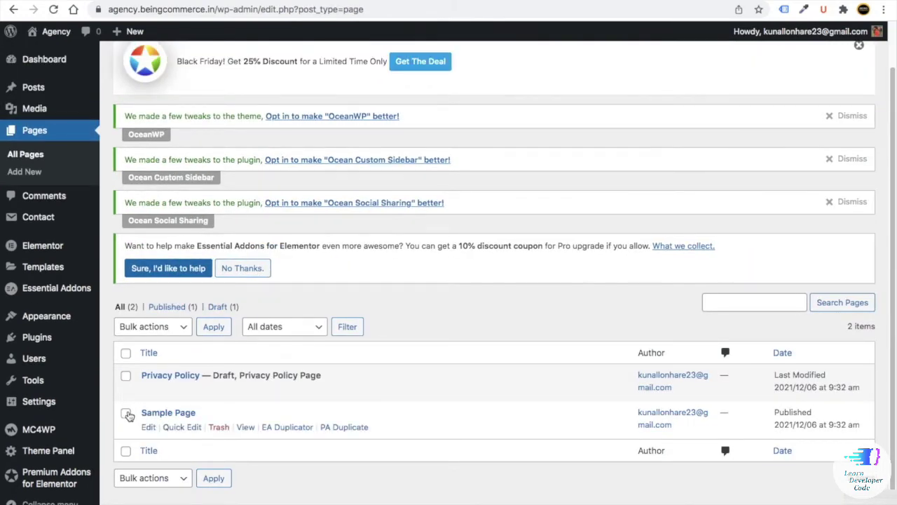
pyautogui.click(220, 431)
pyautogui.click(205, 361)
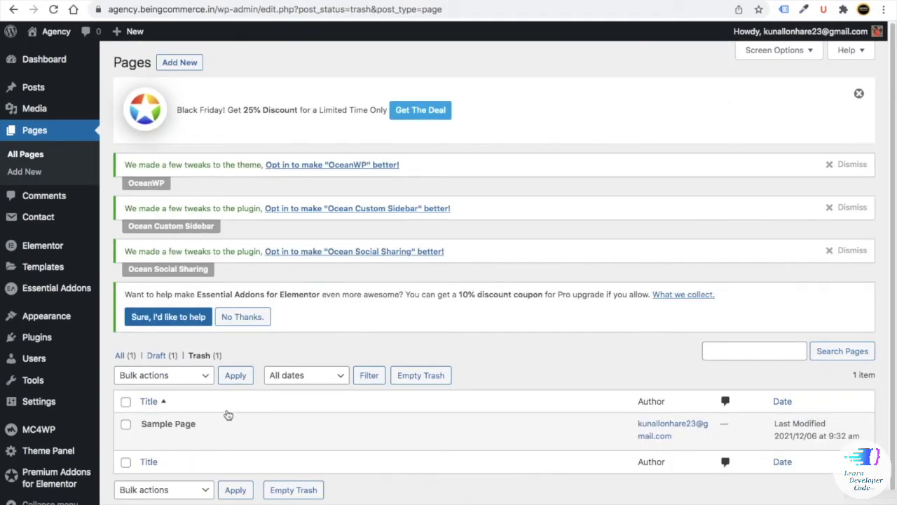
pyautogui.moveTo(213, 442)
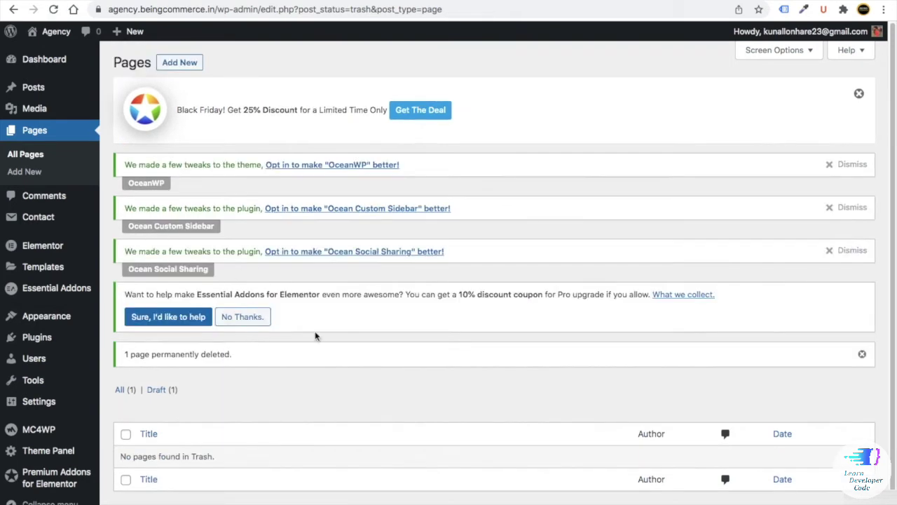
pyautogui.click(180, 63)
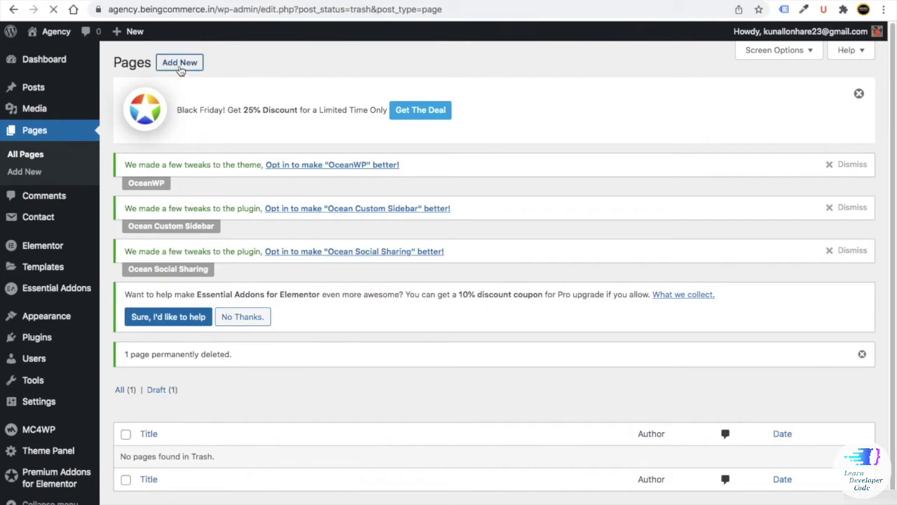
# - Publish a new Home page with 100% Full Width layout and its page title hidden
pyautogui.write('Home')
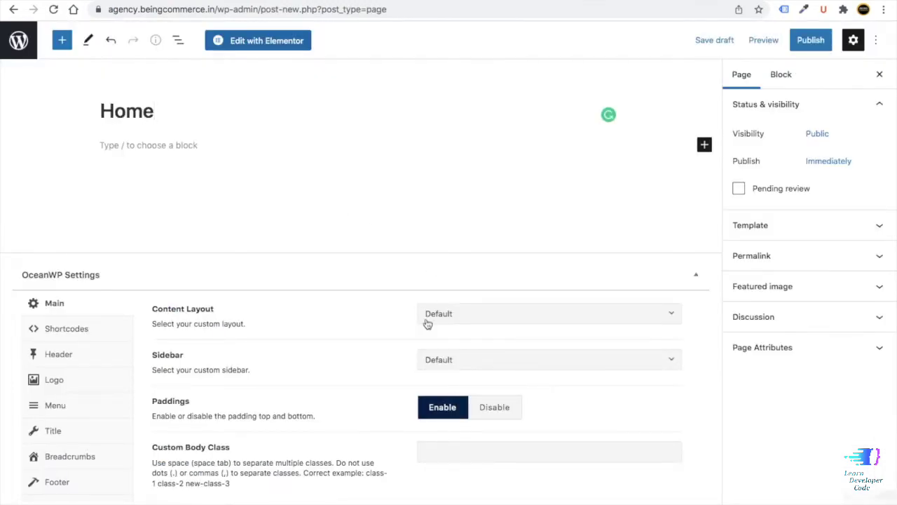
pyautogui.click(463, 313)
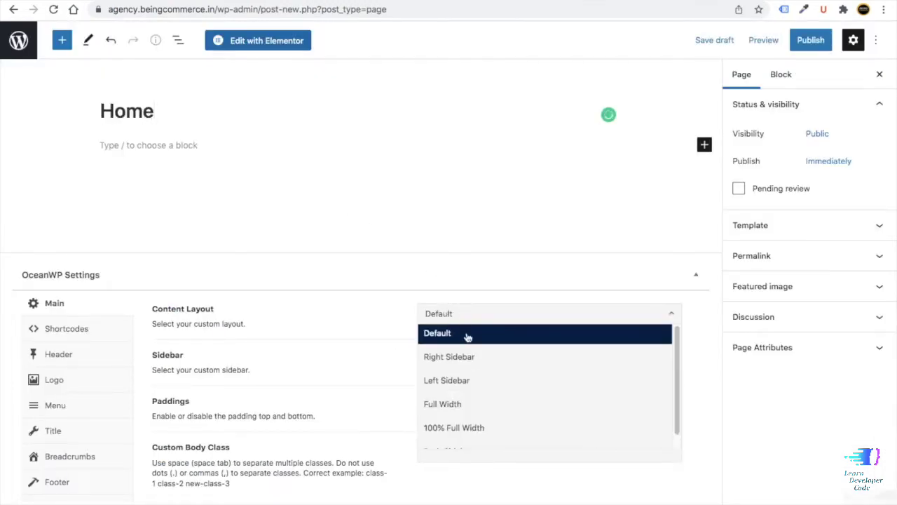
pyautogui.scroll(-1, 476, 357)
pyautogui.click(485, 414)
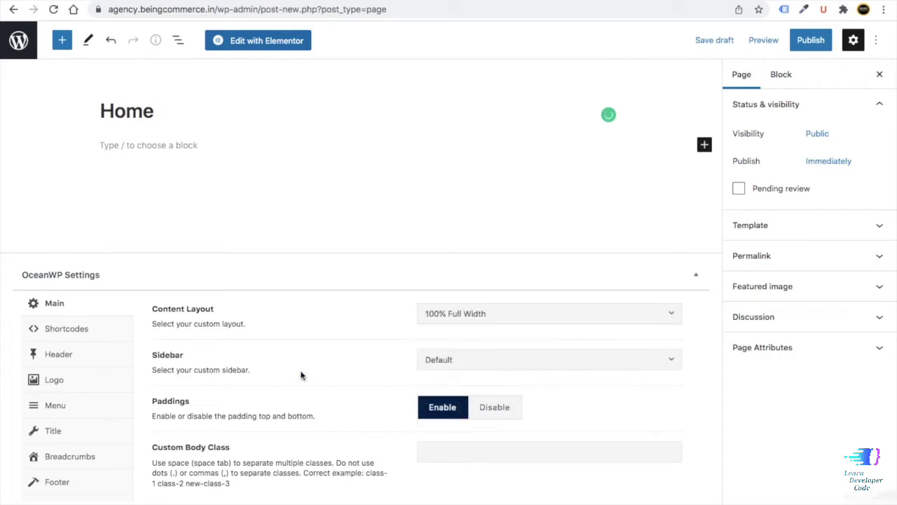
pyautogui.click(61, 436)
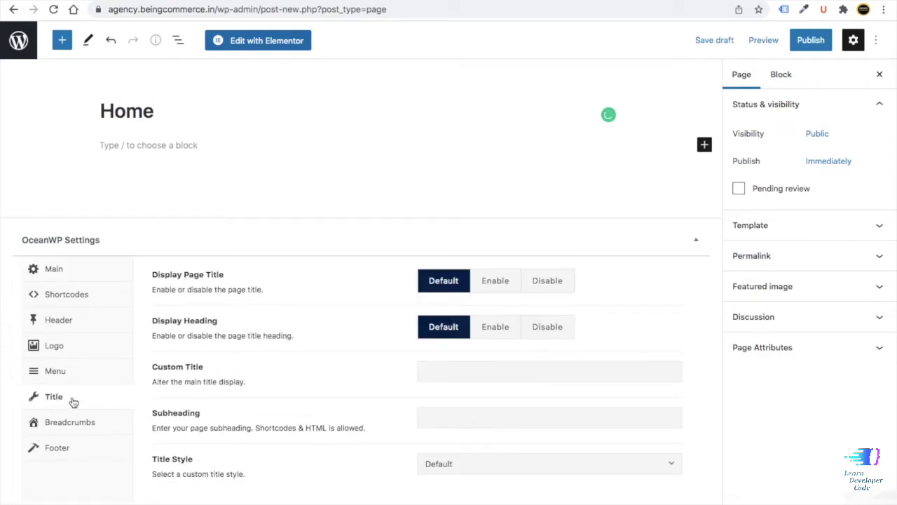
pyautogui.click(554, 280)
pyautogui.click(811, 40)
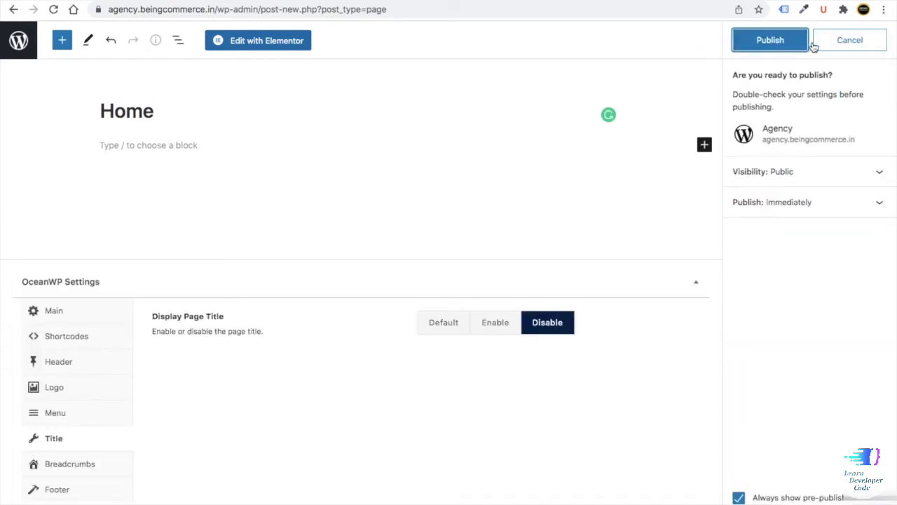
pyautogui.click(782, 42)
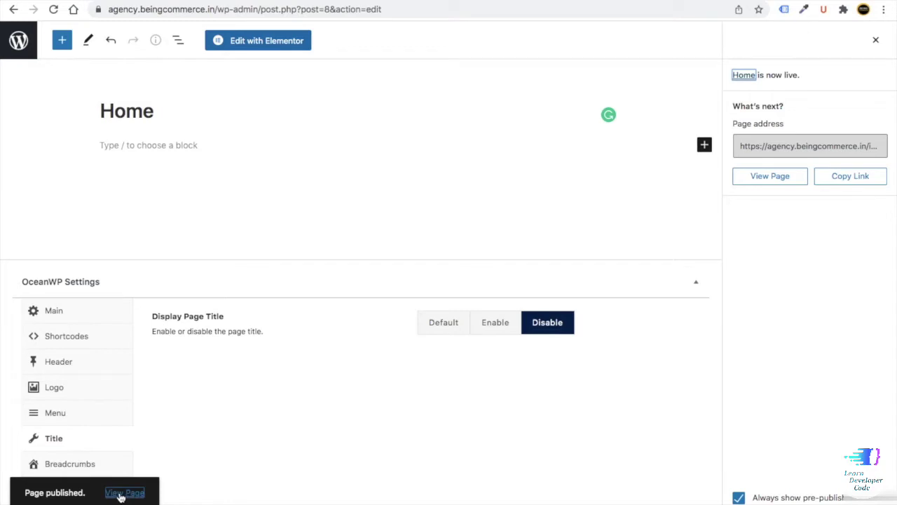
# - Check the live Home page in a new tab, then return to the Pages list
pyautogui.rightClick(122, 496)
pyautogui.click(139, 322)
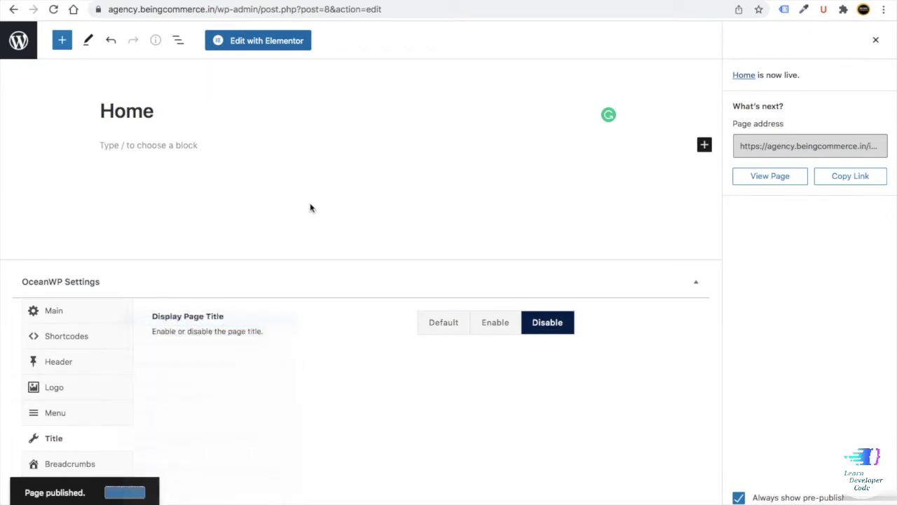
pyautogui.hotkey('ctrl', 'Tab')
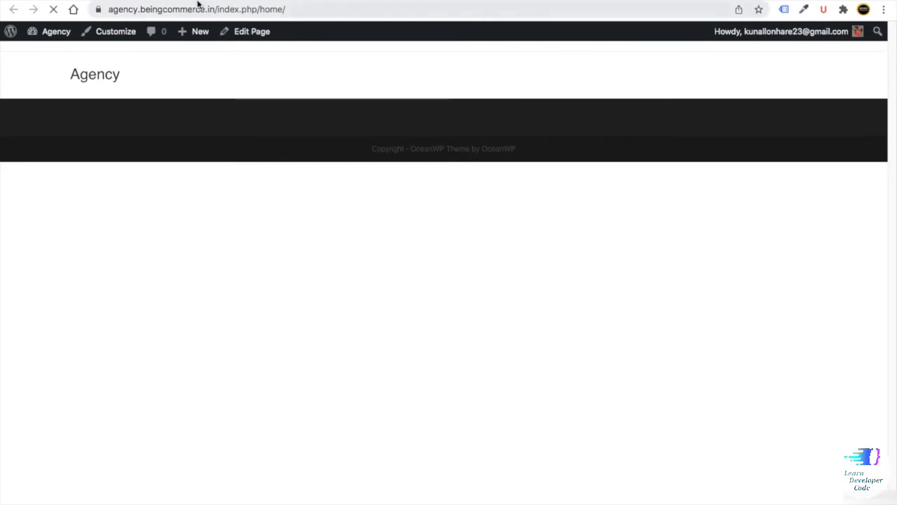
pyautogui.hotkey('ctrl', 'shift', 'Tab')
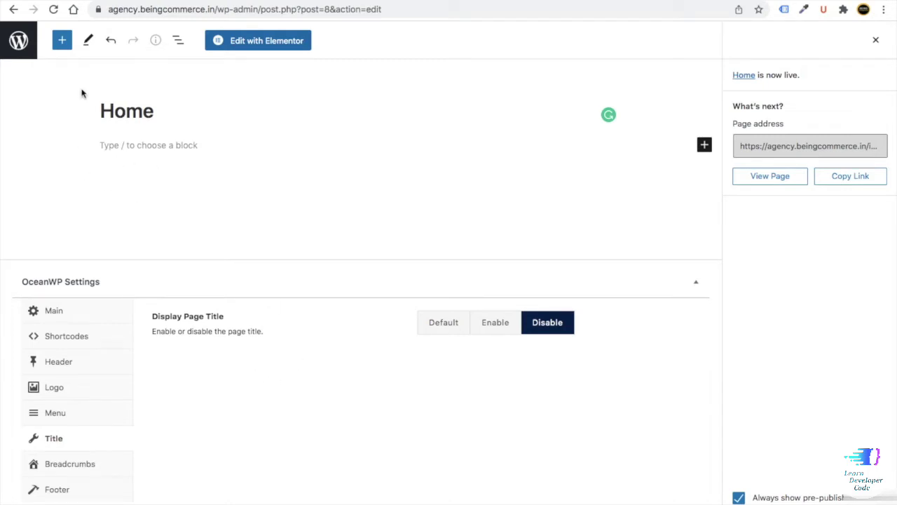
pyautogui.click(19, 41)
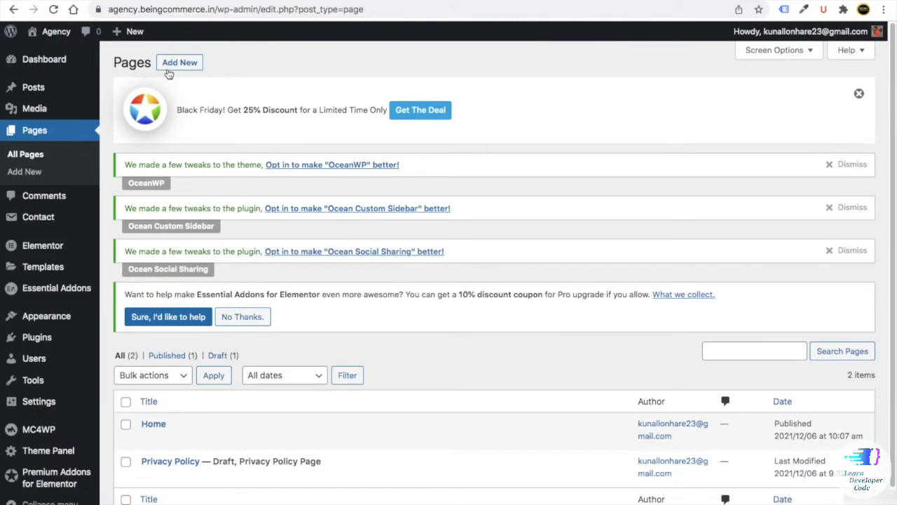
# - Publish a 100% Full Width Blog page with its page title hidden
pyautogui.click(173, 64)
pyautogui.write('B')
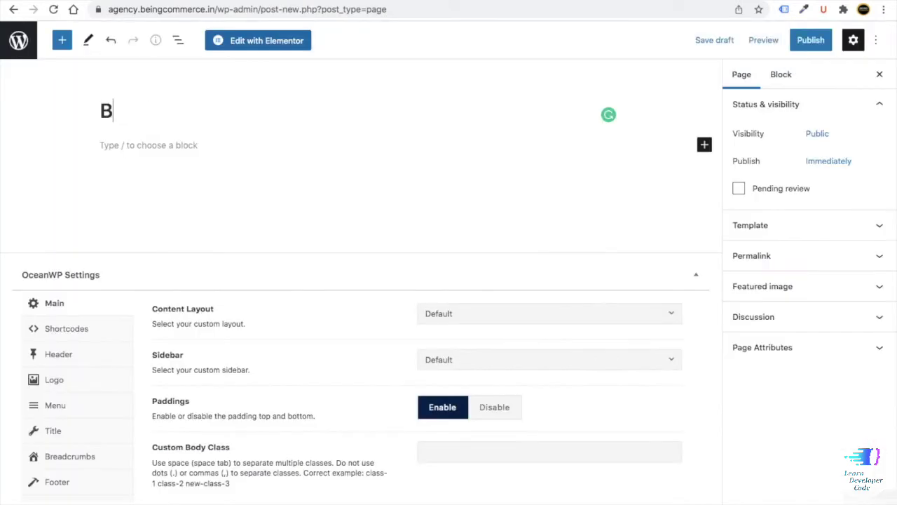
pyautogui.write('logs')
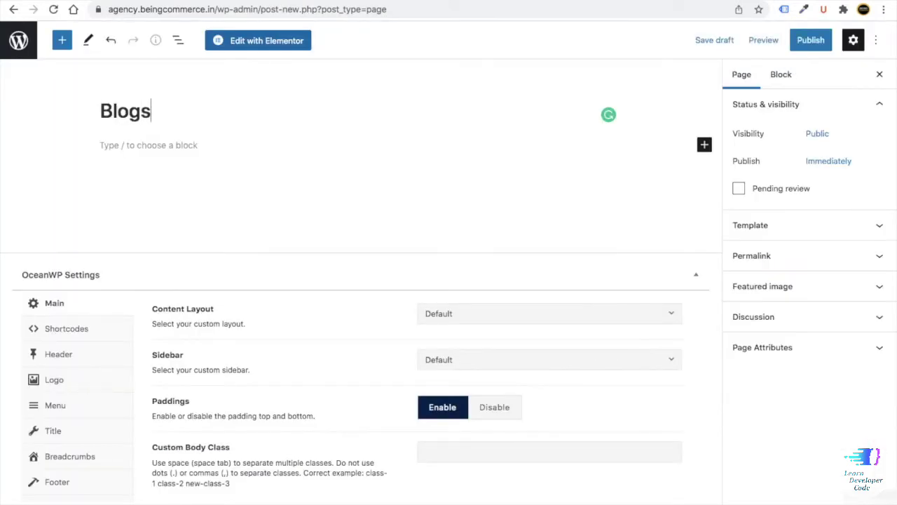
pyautogui.press('BackSpace')
pyautogui.click(444, 316)
pyautogui.click(462, 416)
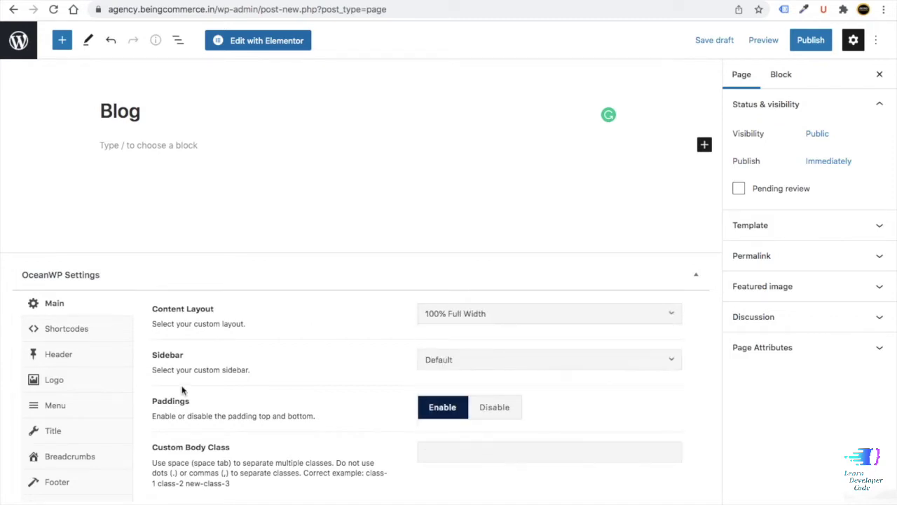
pyautogui.click(73, 429)
pyautogui.click(564, 281)
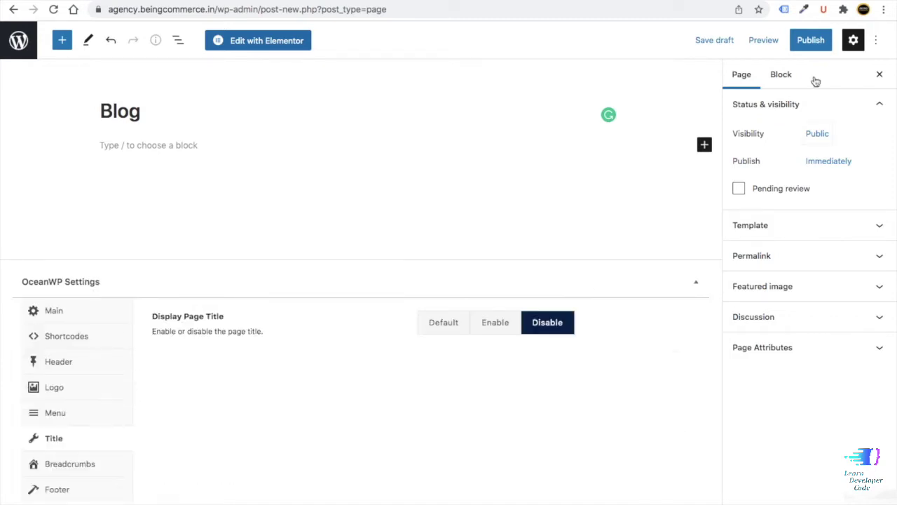
pyautogui.click(811, 40)
pyautogui.click(769, 39)
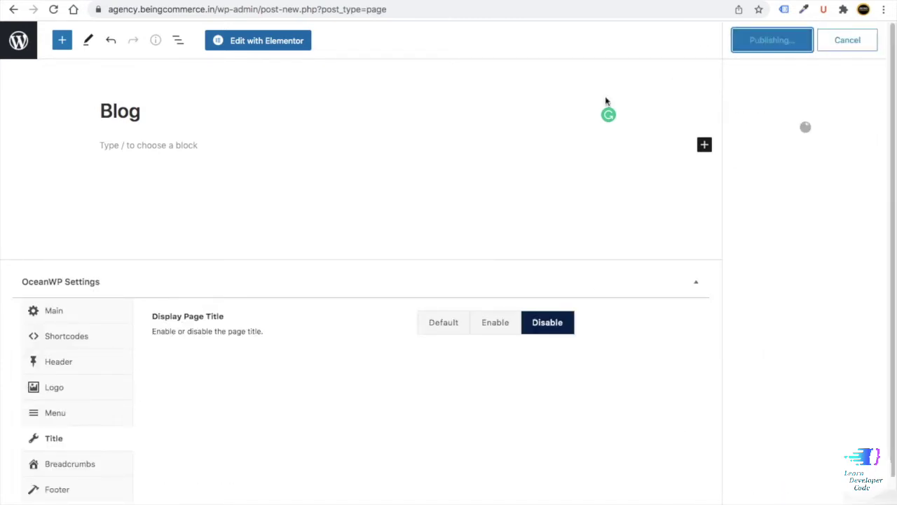
pyautogui.click(23, 52)
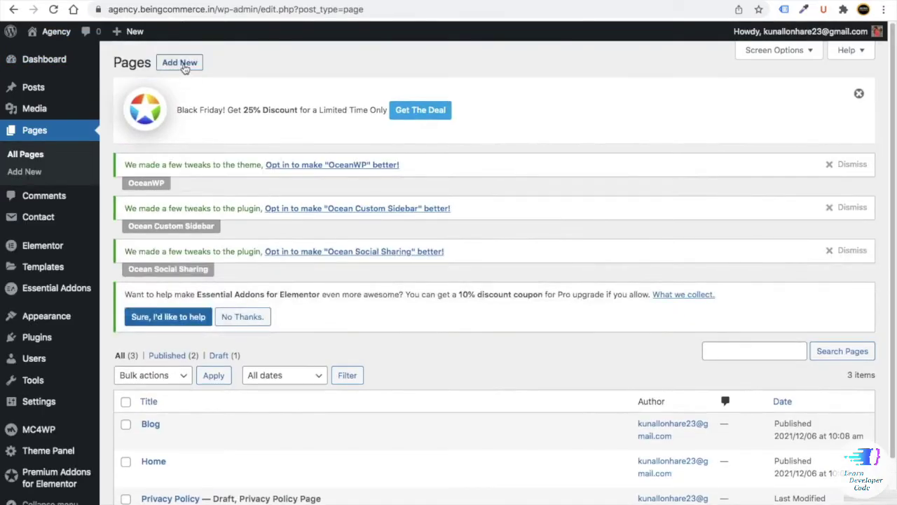
# - Publish a 100% Full Width About Us page with its page title hidden
pyautogui.click(181, 65)
pyautogui.write('About Us')
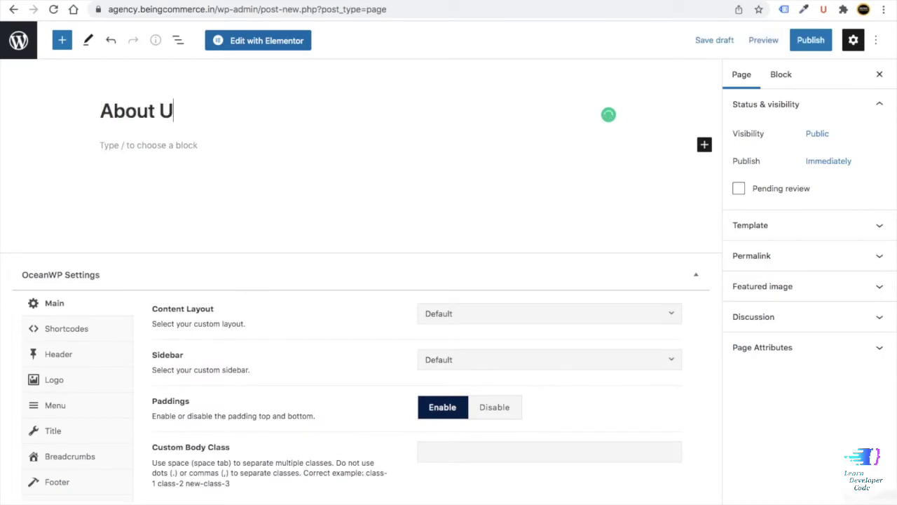
pyautogui.click(453, 315)
pyautogui.click(481, 425)
pyautogui.click(69, 429)
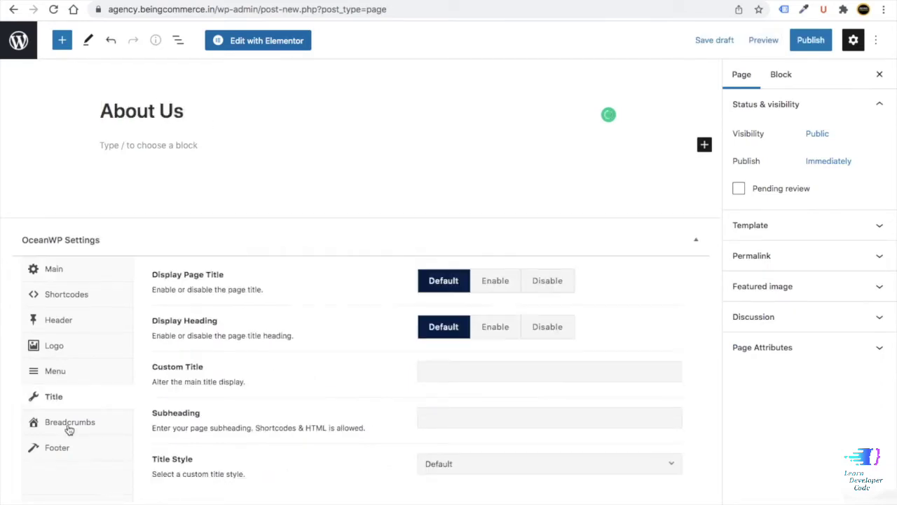
pyautogui.click(546, 284)
pyautogui.click(799, 44)
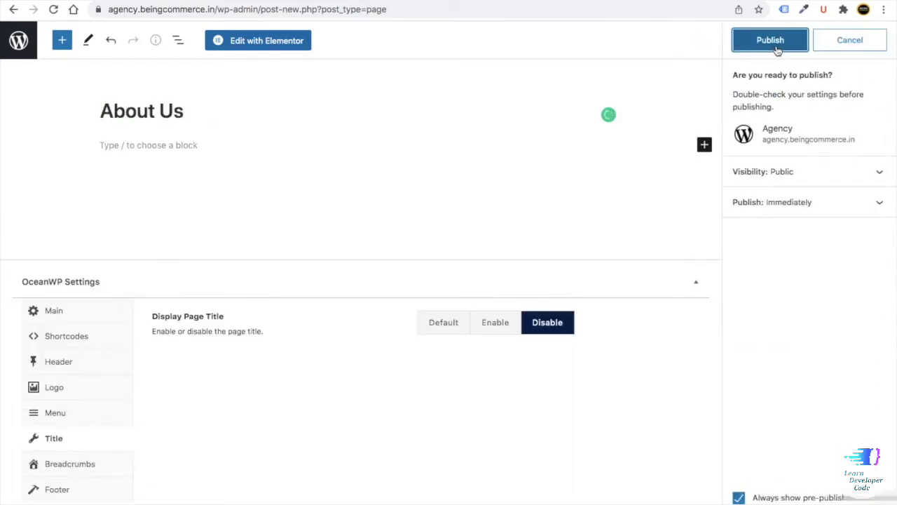
pyautogui.click(761, 43)
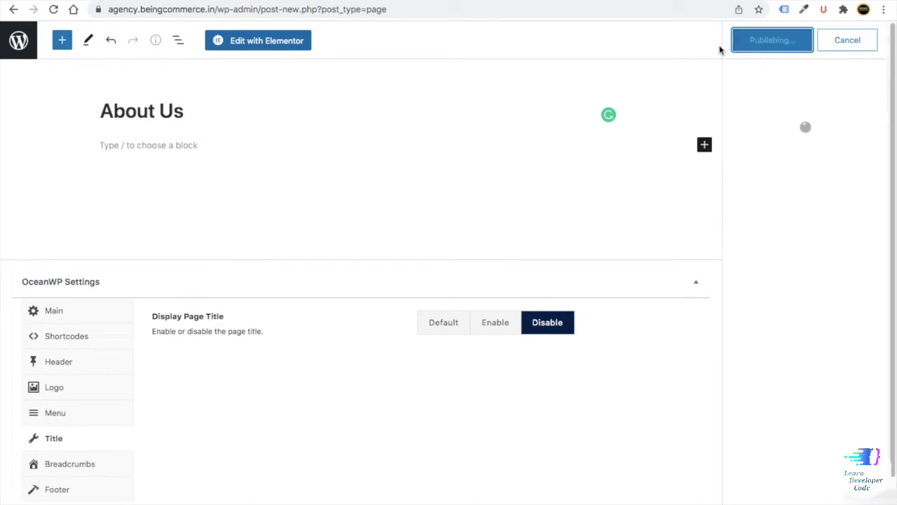
pyautogui.click(16, 44)
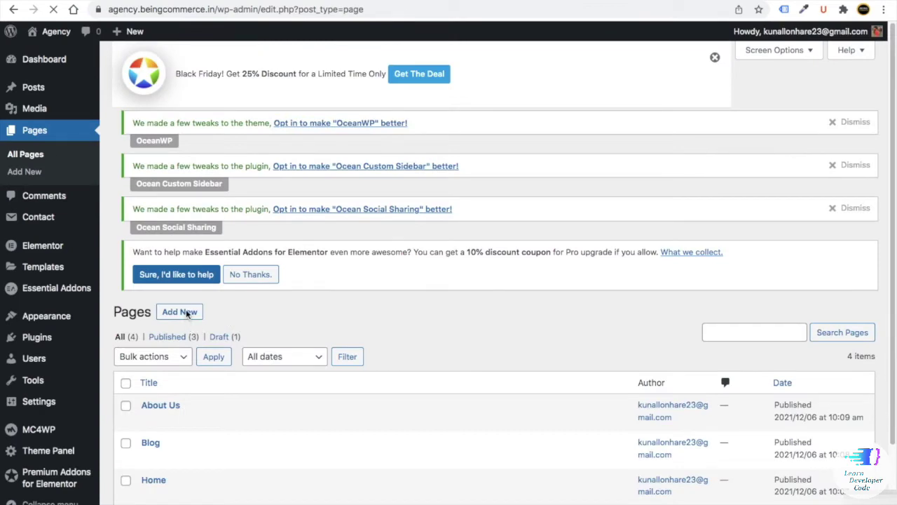
pyautogui.click(180, 313)
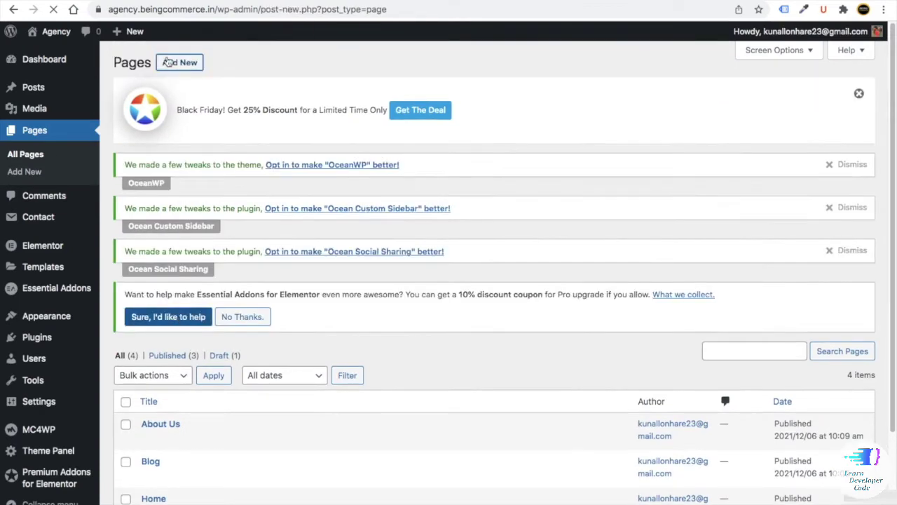
# - Title the new page 'Contact Us' and set its content layout to 100% Full Width
pyautogui.write('Contact Us')
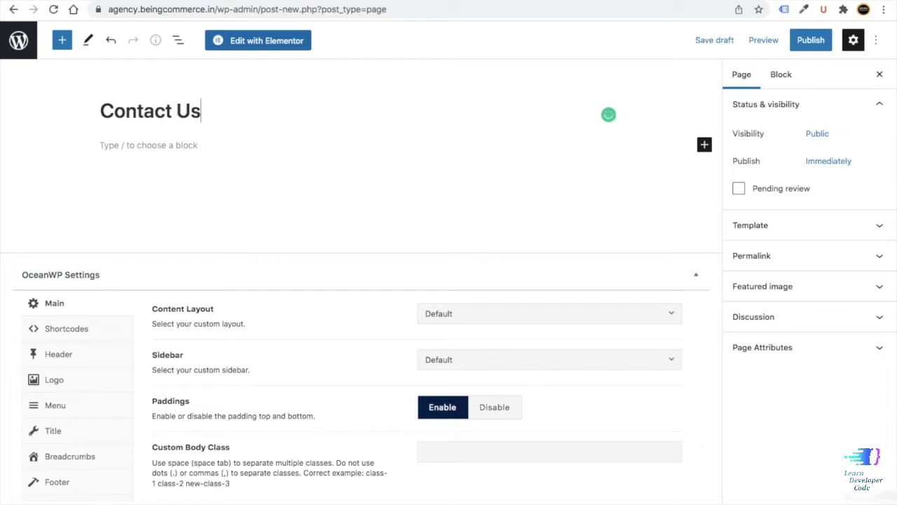
pyautogui.click(441, 317)
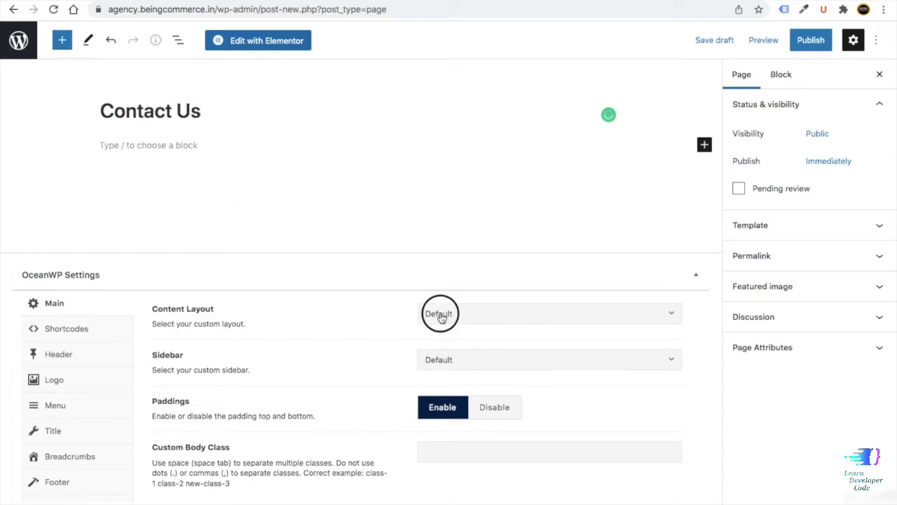
pyautogui.click(457, 425)
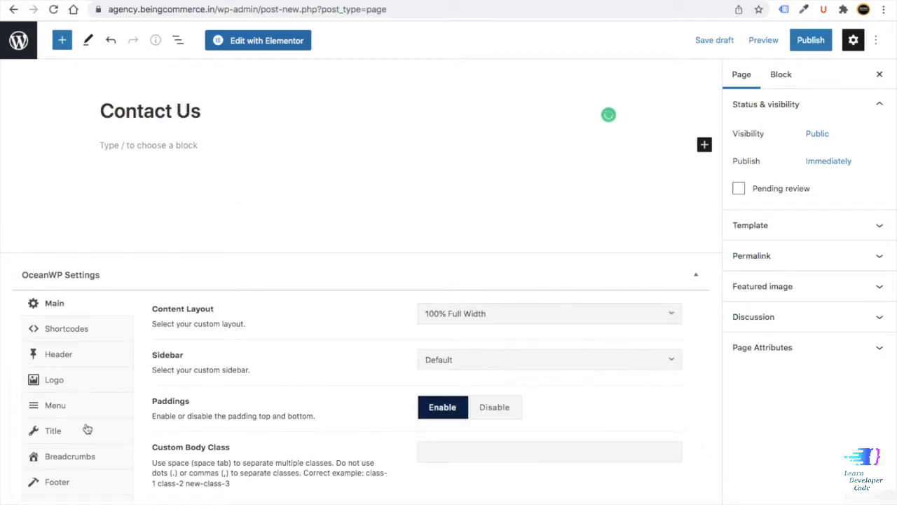
pyautogui.click(87, 429)
# - Hide the Contact Us page title and publish the page
pyautogui.click(569, 296)
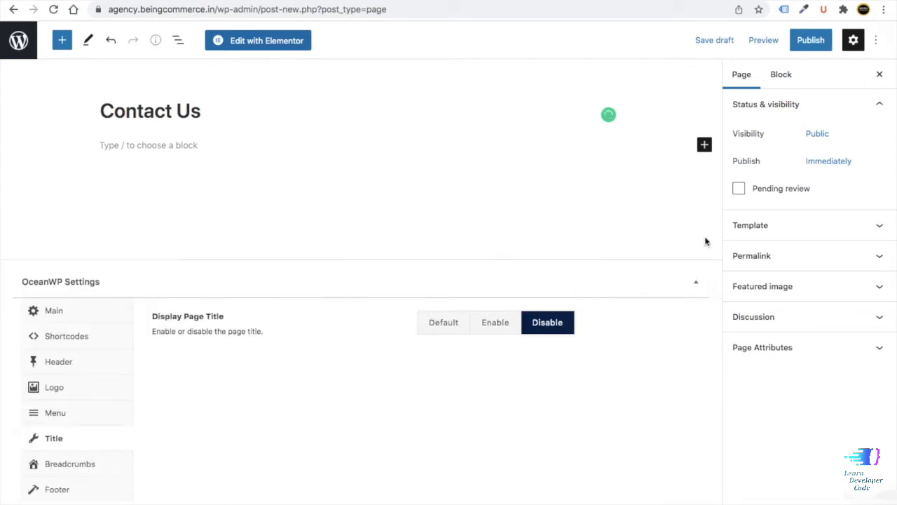
pyautogui.click(805, 44)
pyautogui.click(775, 42)
pyautogui.click(13, 46)
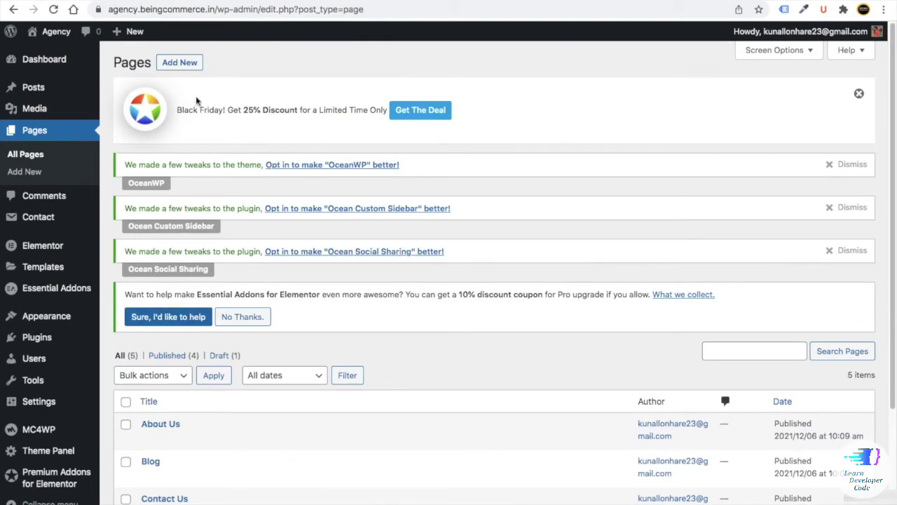
# - Publish a 100% Full Width FAQ page with its page title hidden
pyautogui.click(183, 64)
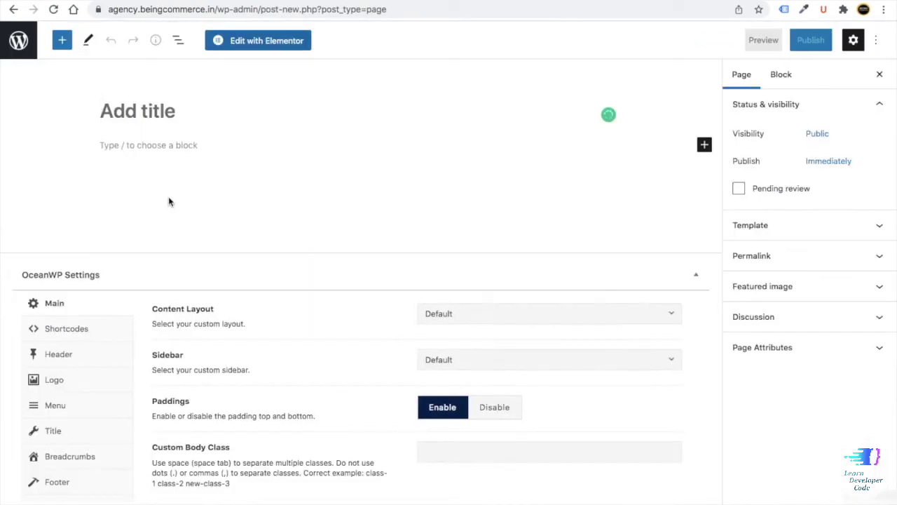
pyautogui.write('FAQ')
pyautogui.click(463, 315)
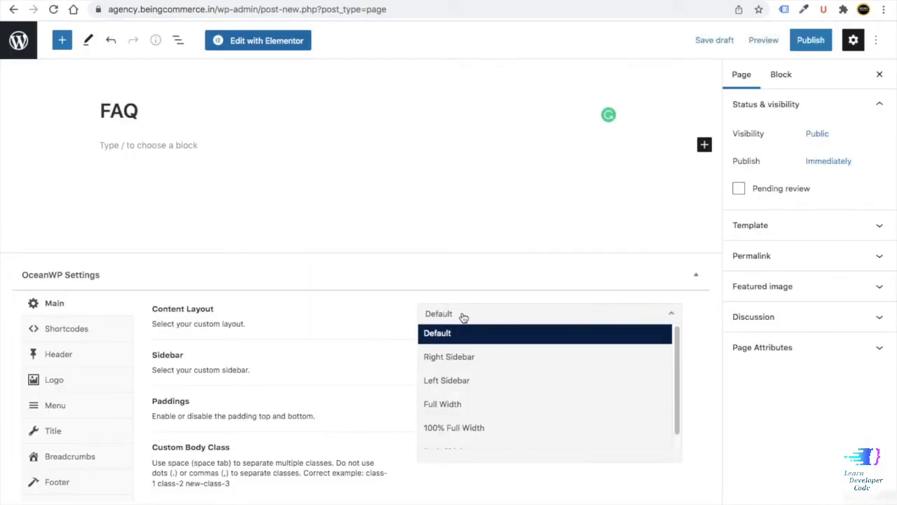
pyautogui.click(435, 426)
pyautogui.click(89, 433)
pyautogui.scroll(-1, 83, 436)
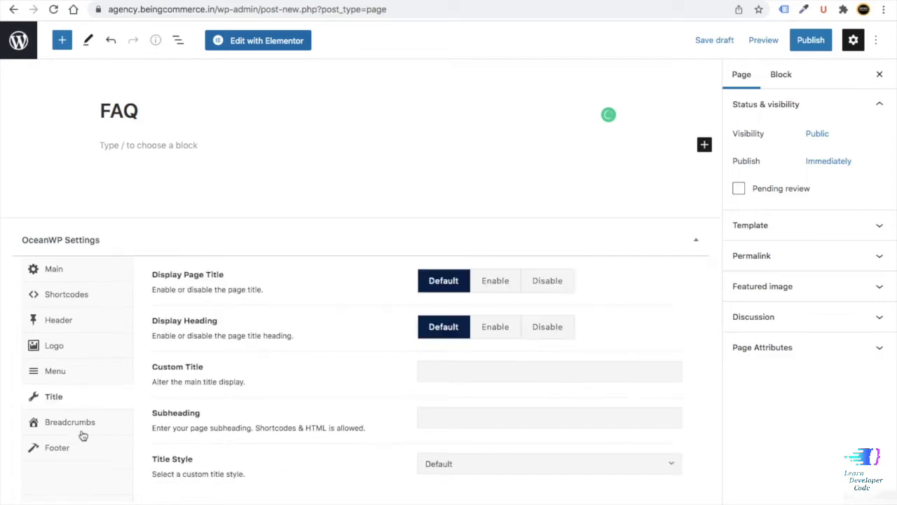
pyautogui.click(533, 282)
pyautogui.click(811, 40)
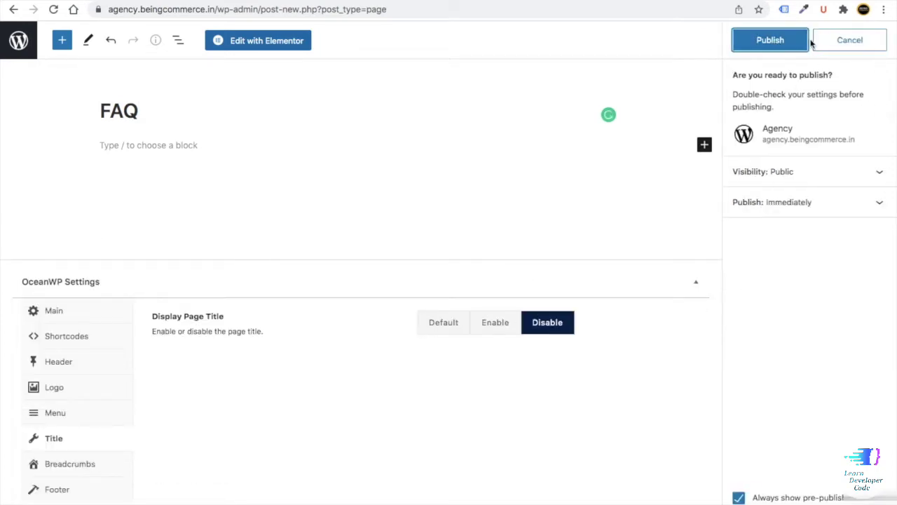
pyautogui.click(766, 44)
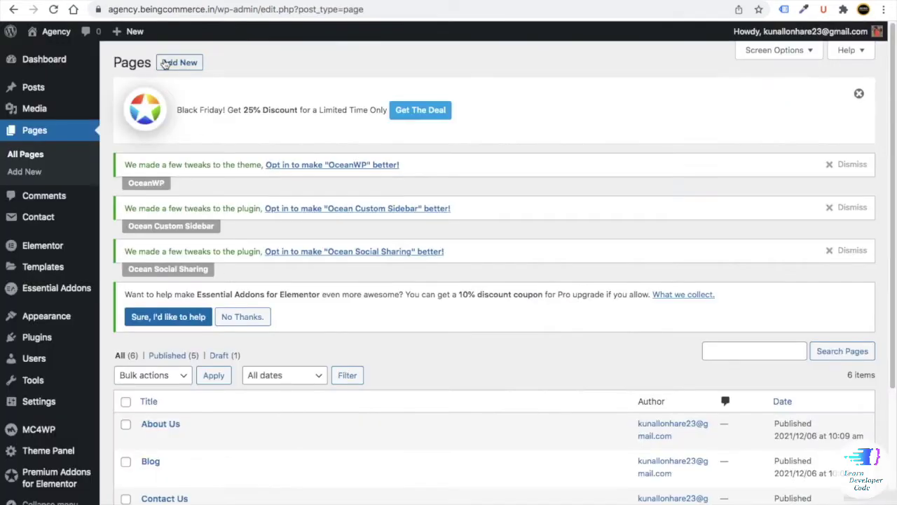
# - Publish a 100% Full Width App Development page with its page title hidden
pyautogui.click(175, 63)
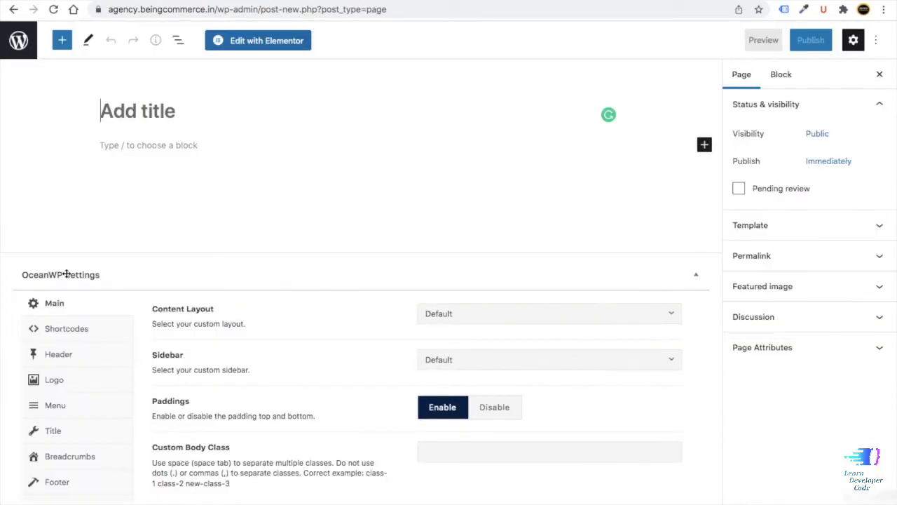
pyautogui.write('App Devel')
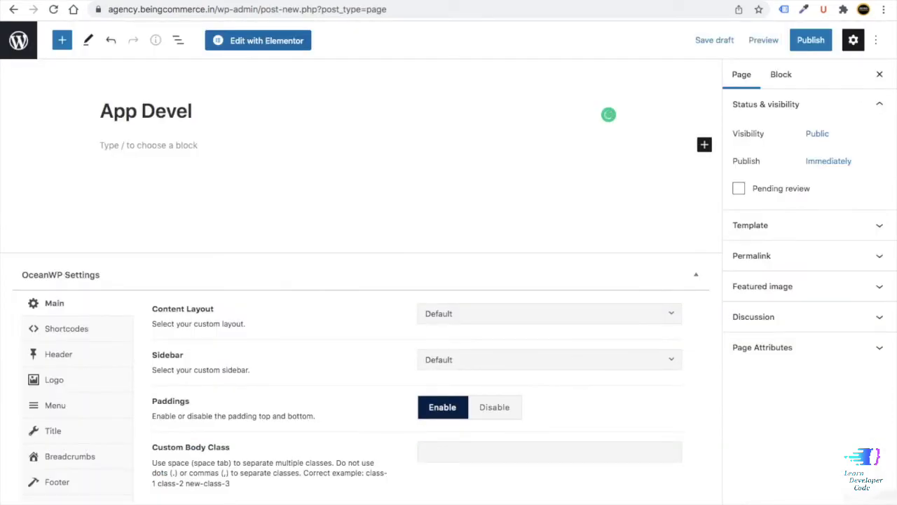
pyautogui.write('opment')
pyautogui.click(491, 315)
pyautogui.click(483, 429)
pyautogui.click(59, 430)
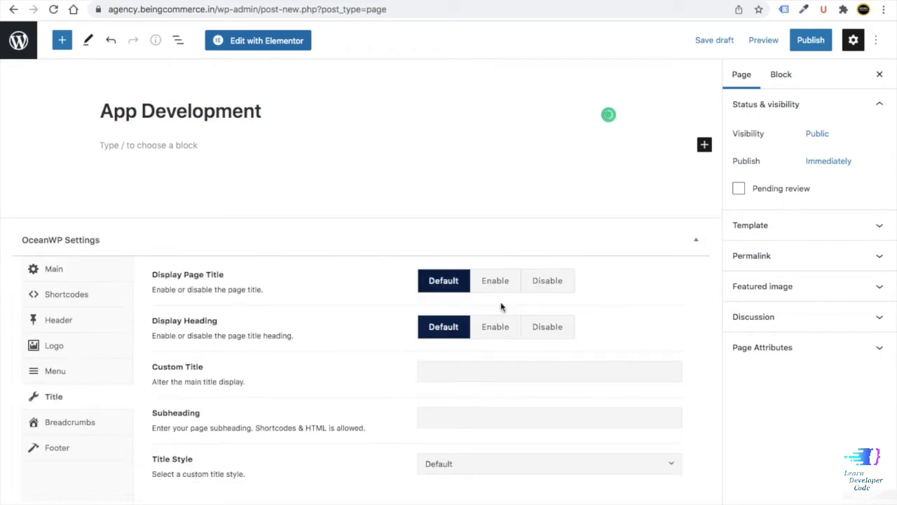
pyautogui.click(546, 282)
pyautogui.click(811, 40)
pyautogui.click(736, 42)
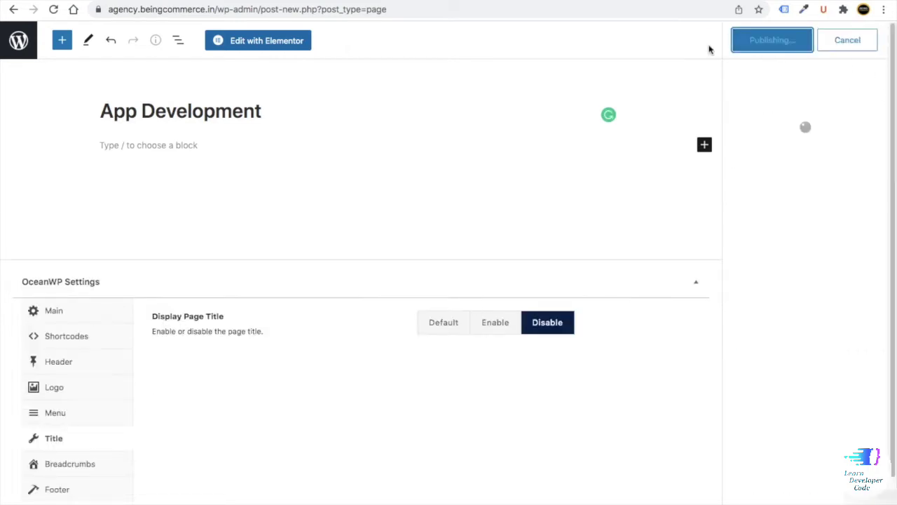
pyautogui.click(14, 42)
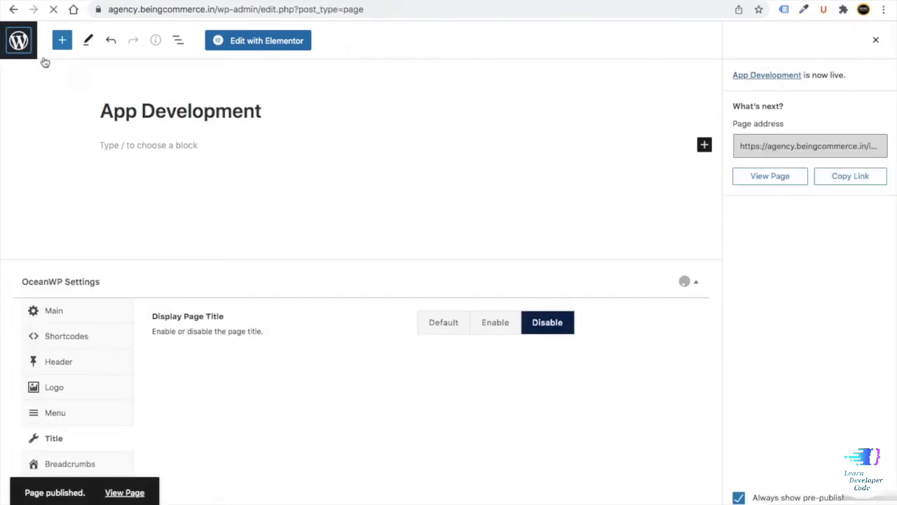
# - Publish a 100% Full Width Content Marketing page with its page title hidden
pyautogui.write('Co')
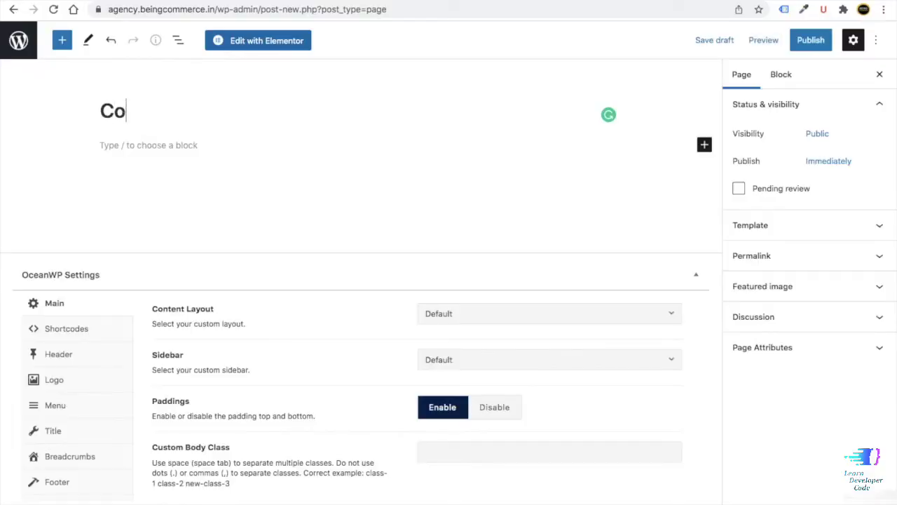
pyautogui.write('ntent Marketing')
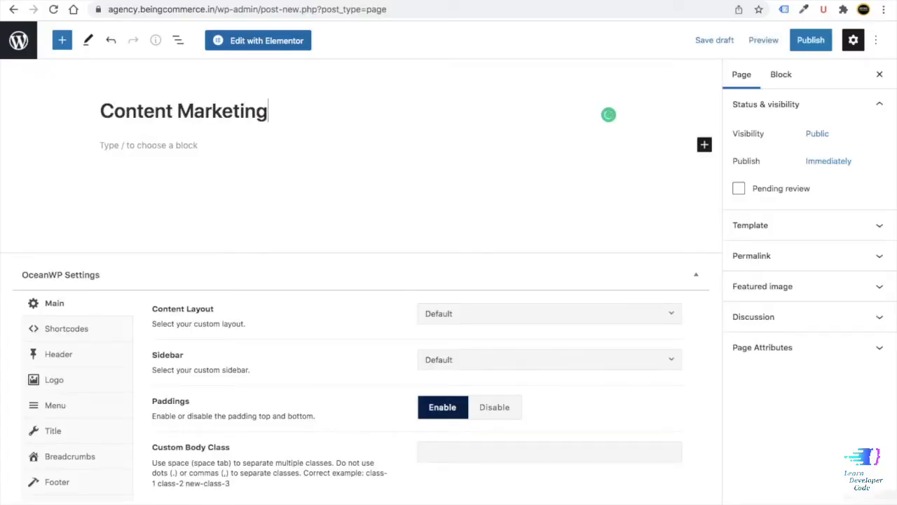
pyautogui.click(477, 314)
pyautogui.click(477, 427)
pyautogui.click(86, 429)
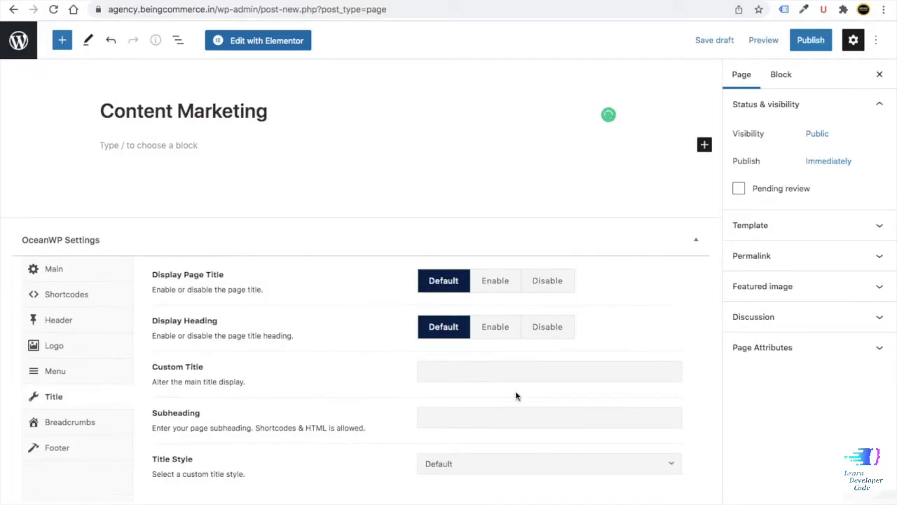
pyautogui.click(540, 288)
pyautogui.click(799, 40)
pyautogui.click(797, 38)
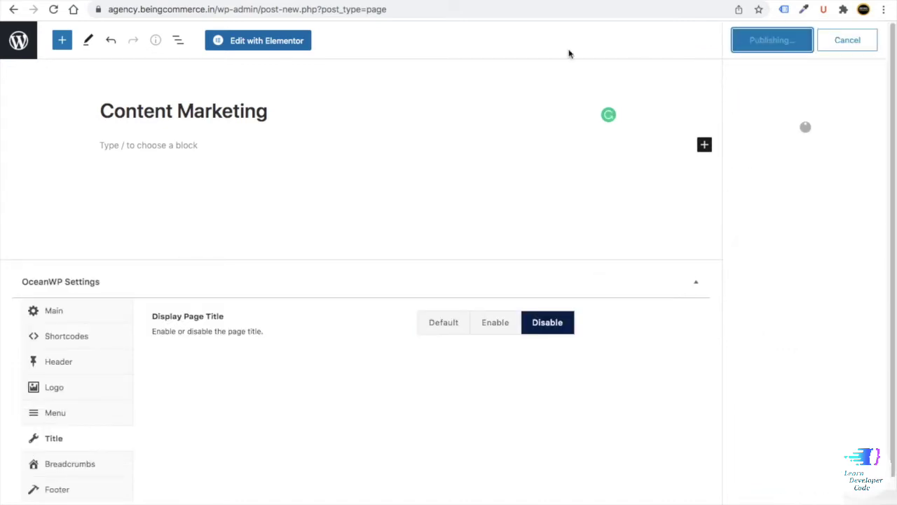
pyautogui.click(21, 58)
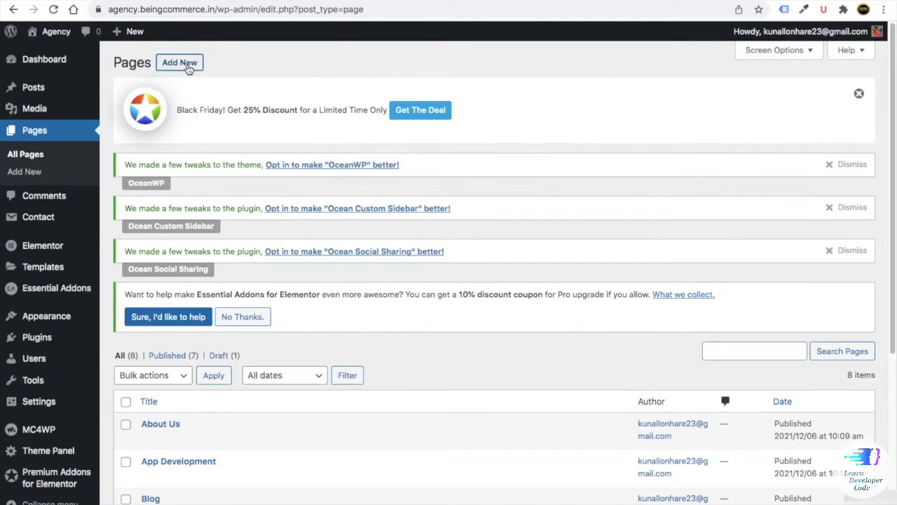
# - Publish a 100% Full Width Our Services page with its page title hidden
pyautogui.click(185, 65)
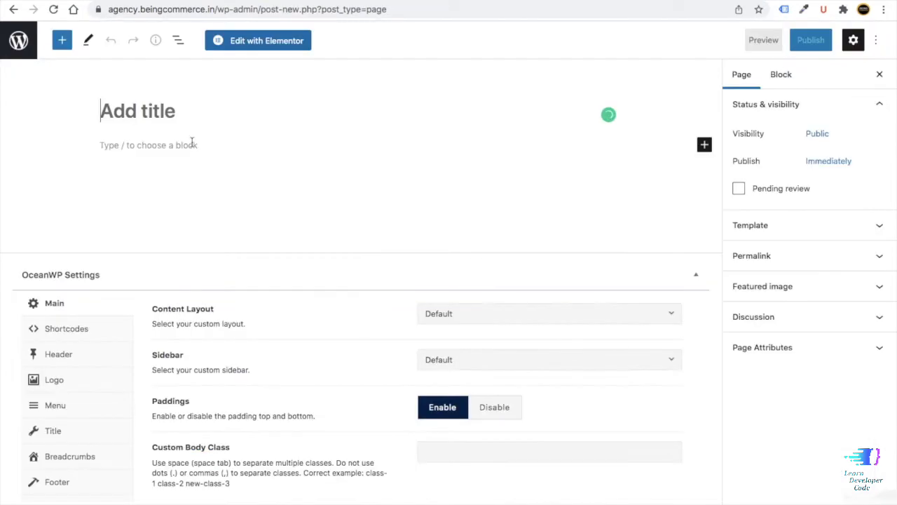
pyautogui.write('Our Servi')
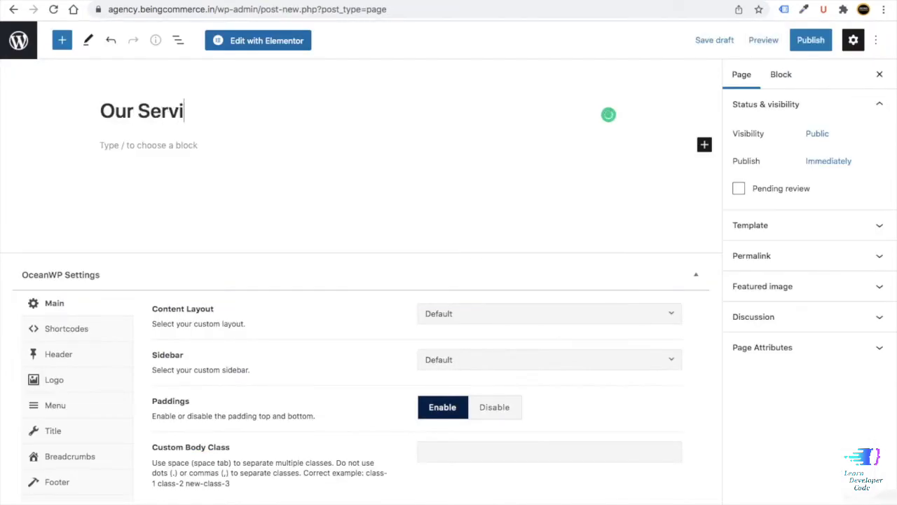
pyautogui.write('ces')
pyautogui.click(474, 314)
pyautogui.click(456, 426)
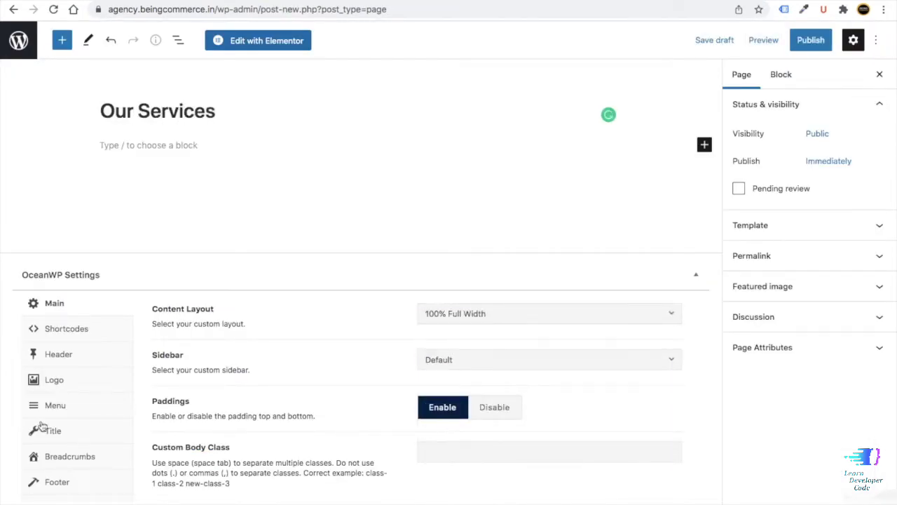
pyautogui.click(53, 430)
pyautogui.click(547, 281)
pyautogui.click(810, 40)
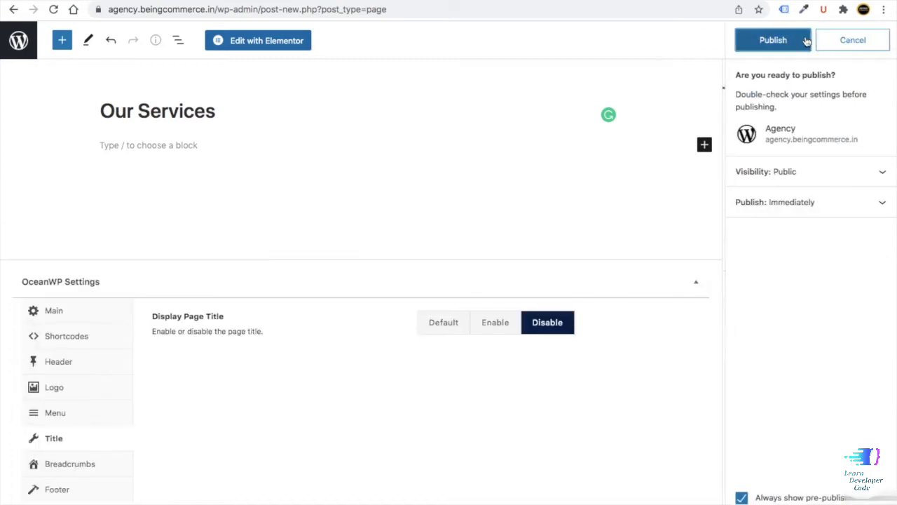
pyautogui.click(764, 39)
pyautogui.click(19, 40)
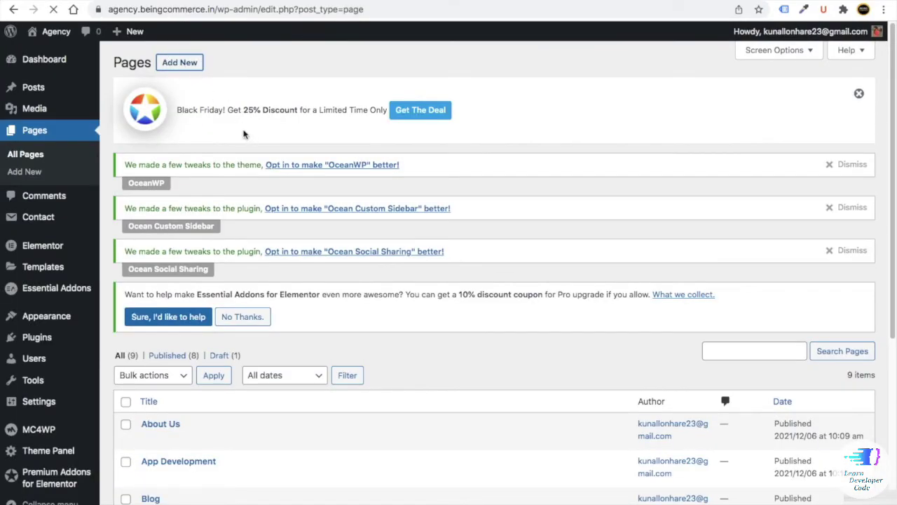
# - Publish a 100% Full Width PPC Advertising page with its page title hidden
pyautogui.click(179, 62)
pyautogui.write('PPC A')
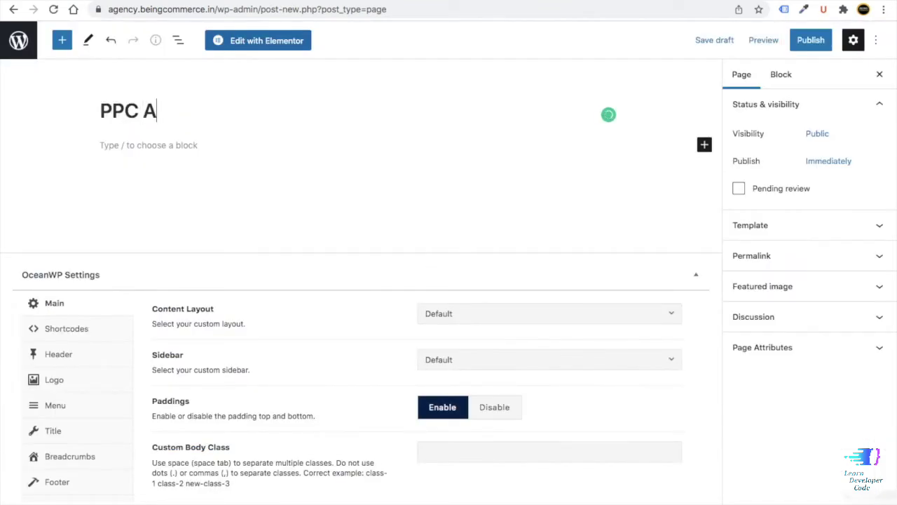
pyautogui.write('dvertising')
pyautogui.click(490, 313)
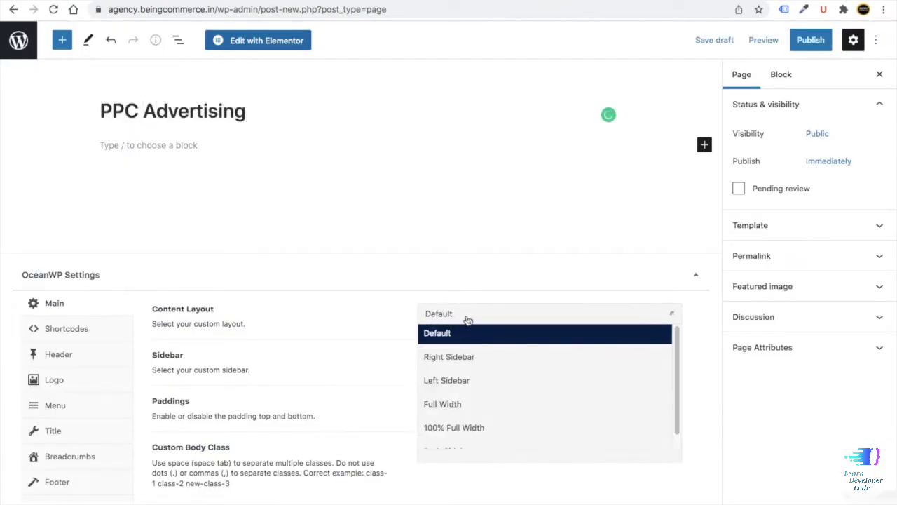
pyautogui.click(457, 427)
pyautogui.click(98, 429)
pyautogui.click(553, 283)
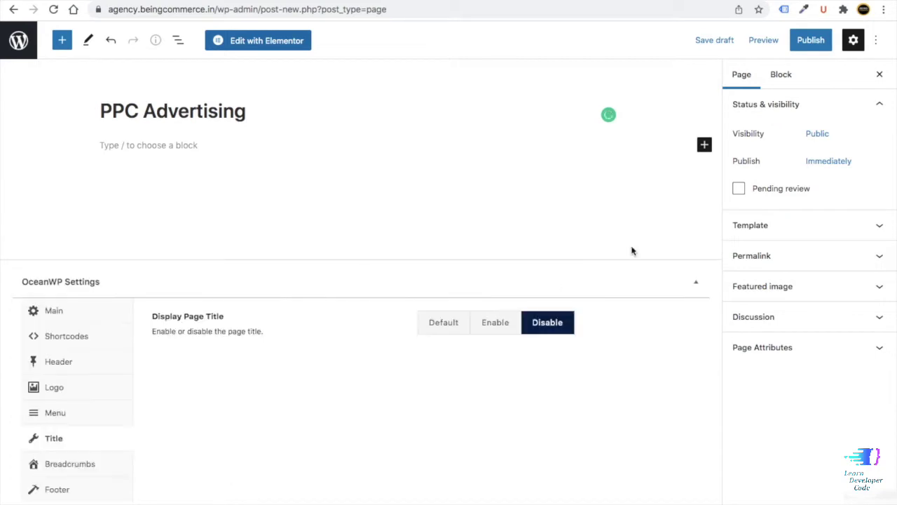
pyautogui.click(806, 40)
pyautogui.click(776, 42)
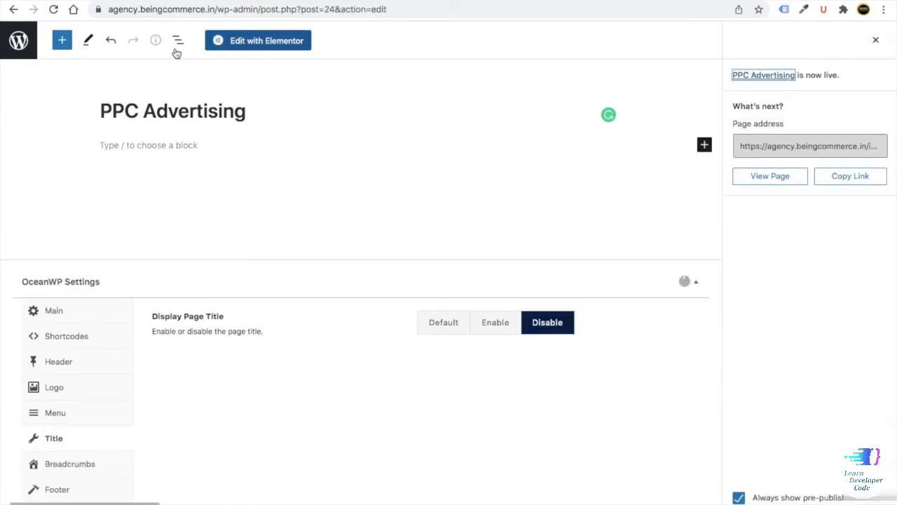
pyautogui.click(12, 44)
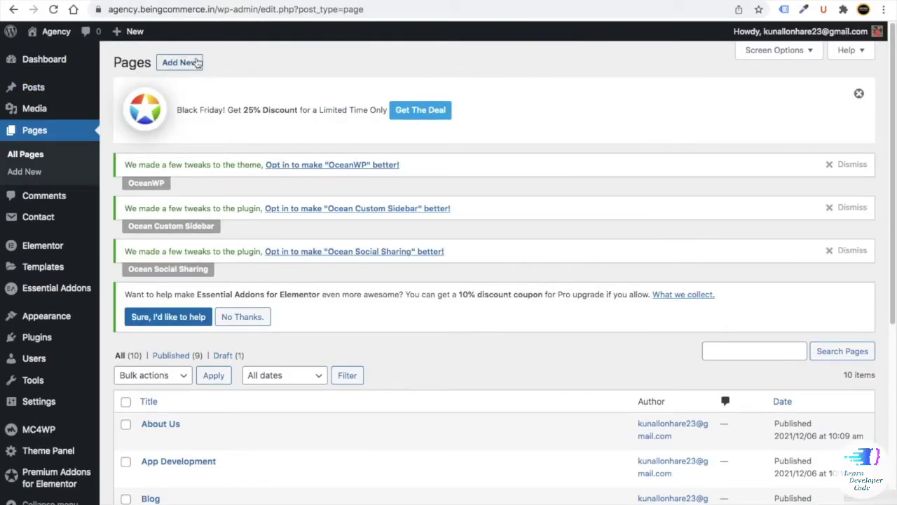
# - Publish a 100% Full Width SEO Optimization page with its page title hidden
pyautogui.click(179, 61)
pyautogui.write('SEO')
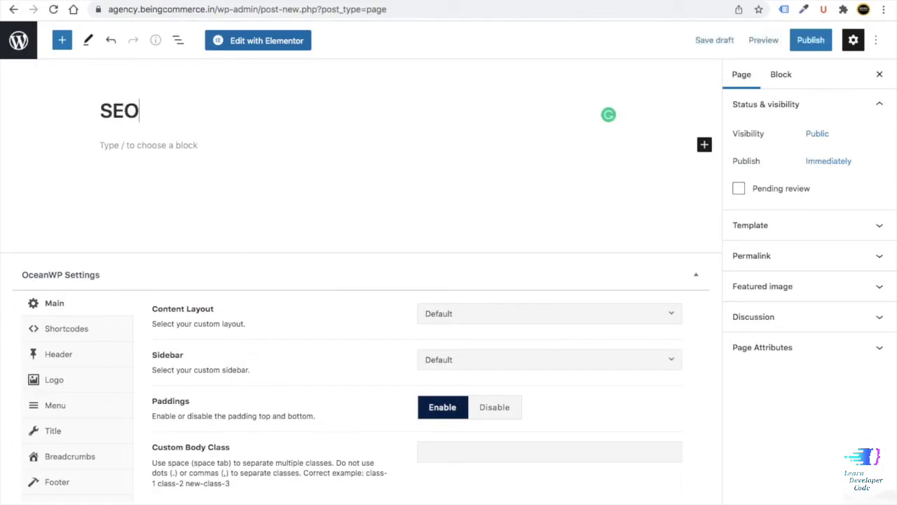
pyautogui.write(' Optimization')
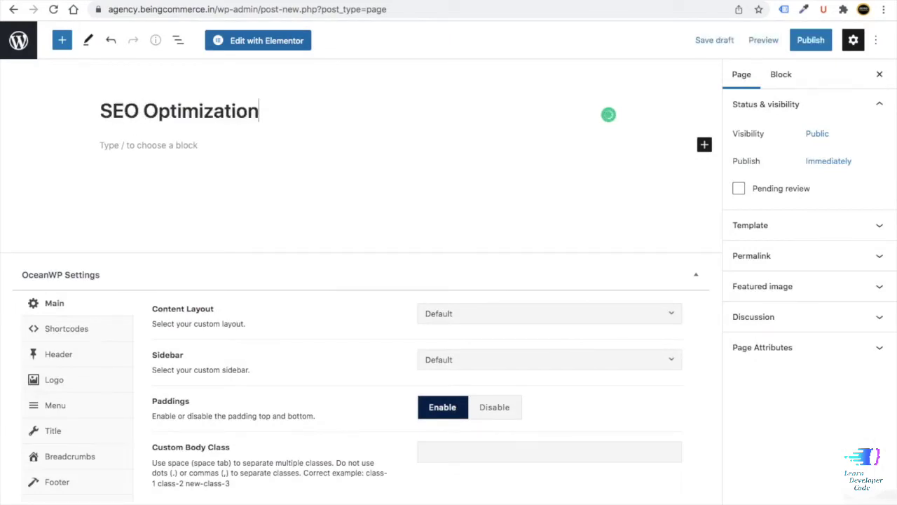
pyautogui.click(495, 321)
pyautogui.click(460, 483)
pyautogui.click(56, 431)
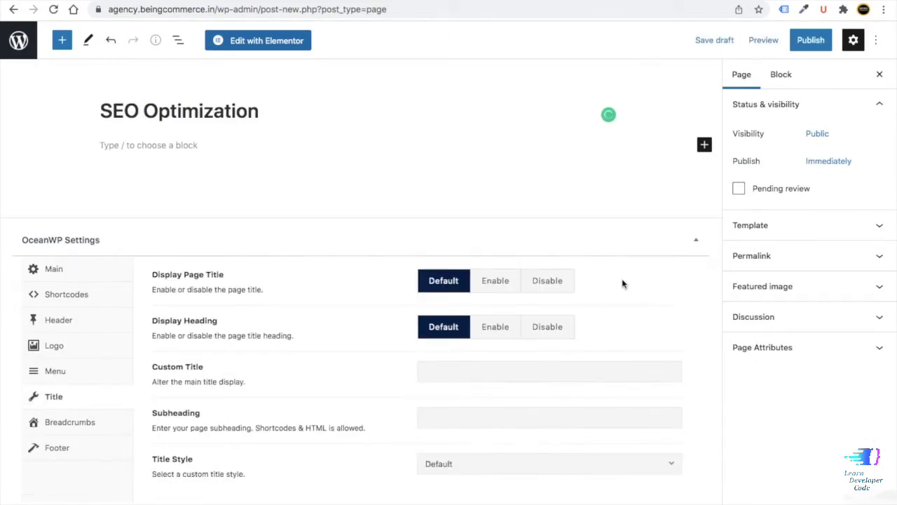
pyautogui.click(550, 281)
pyautogui.click(809, 41)
pyautogui.click(771, 42)
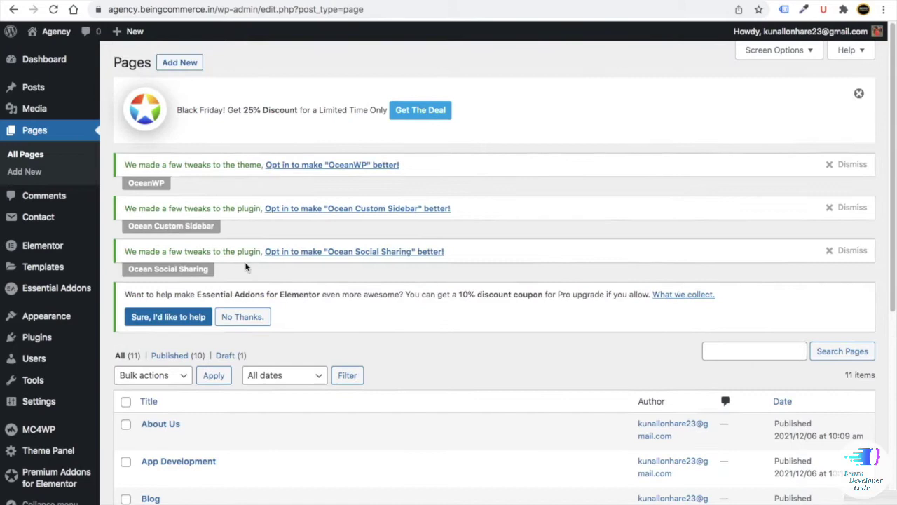
# - Publish a 'Social Marketing' page with 100% Full Width layout and the title disabled
pyautogui.click(181, 63)
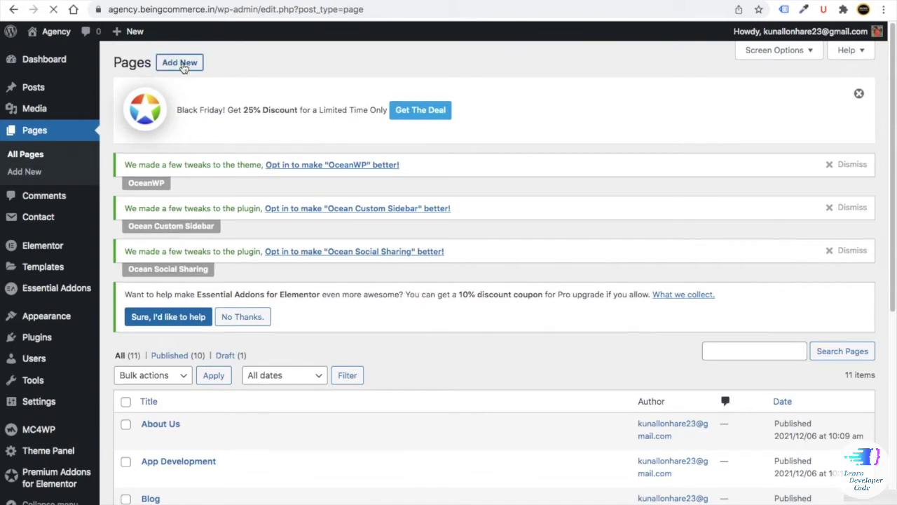
pyautogui.write('Social')
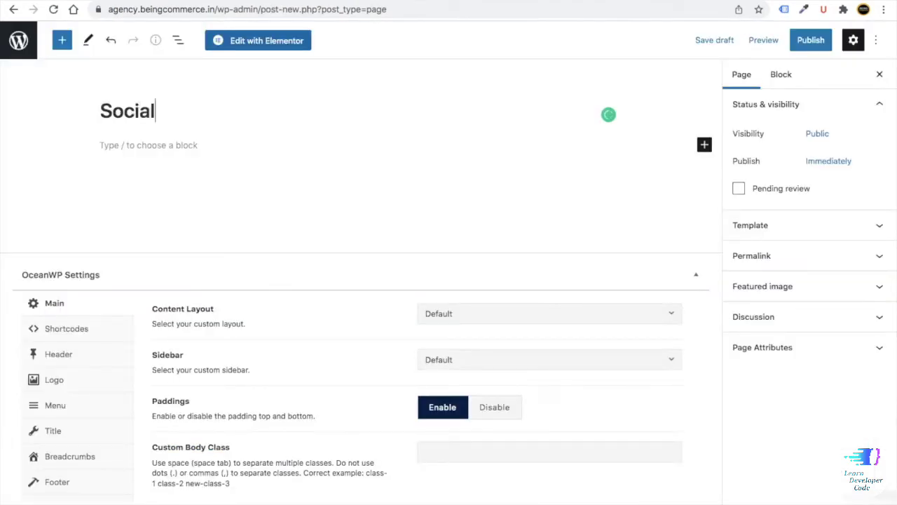
pyautogui.write(' Marketing')
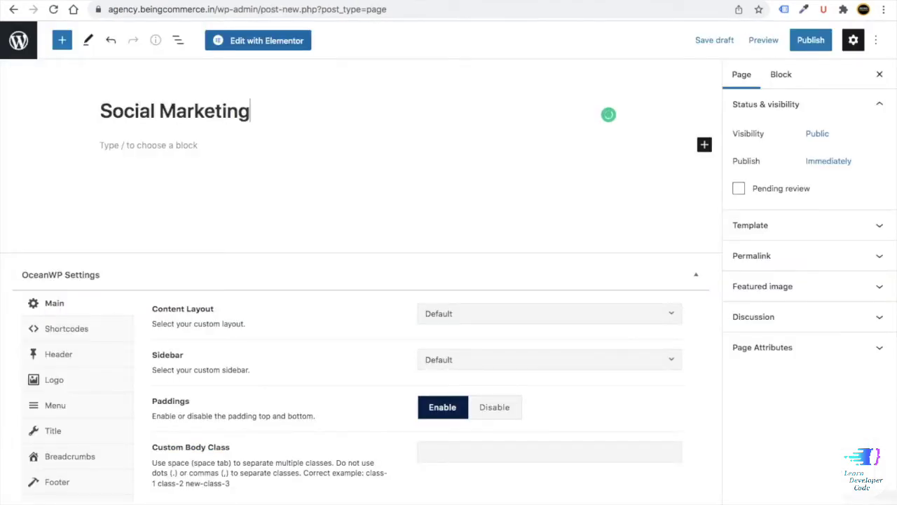
pyautogui.click(480, 313)
pyautogui.click(481, 420)
pyautogui.click(70, 431)
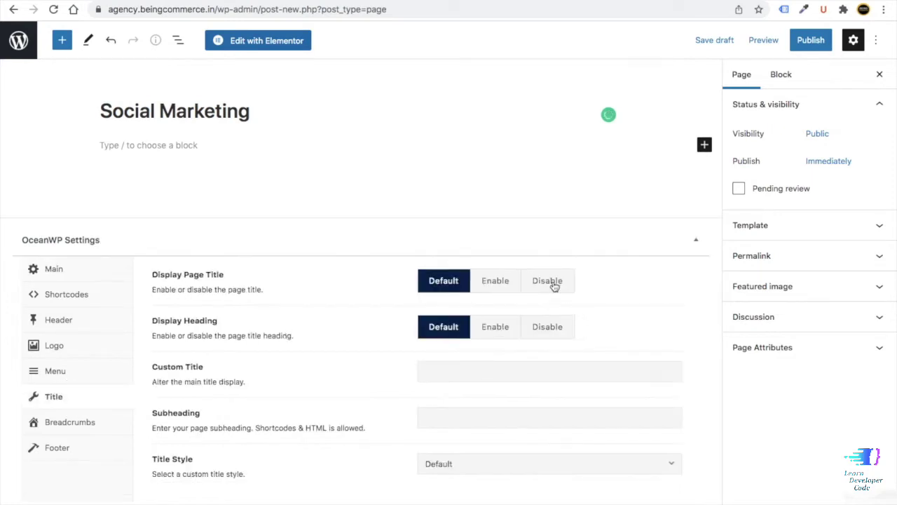
pyautogui.click(553, 284)
pyautogui.click(793, 40)
pyautogui.click(793, 38)
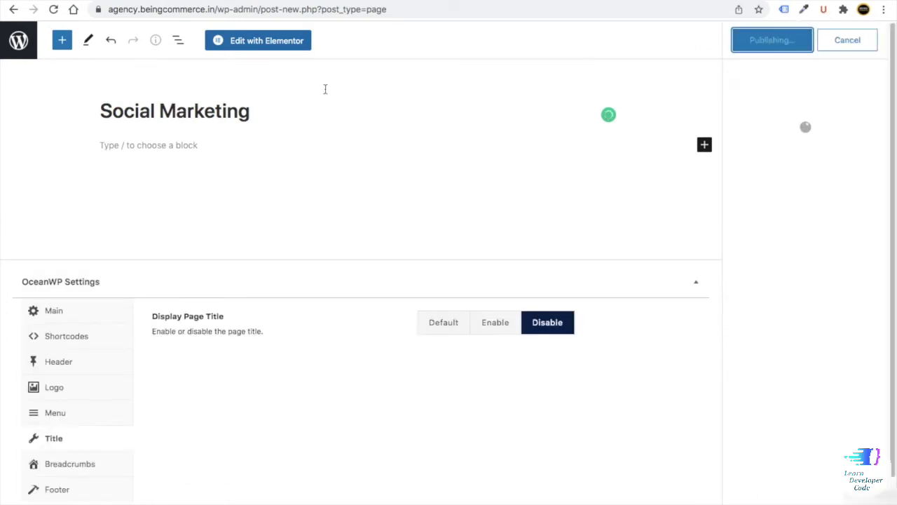
pyautogui.click(21, 42)
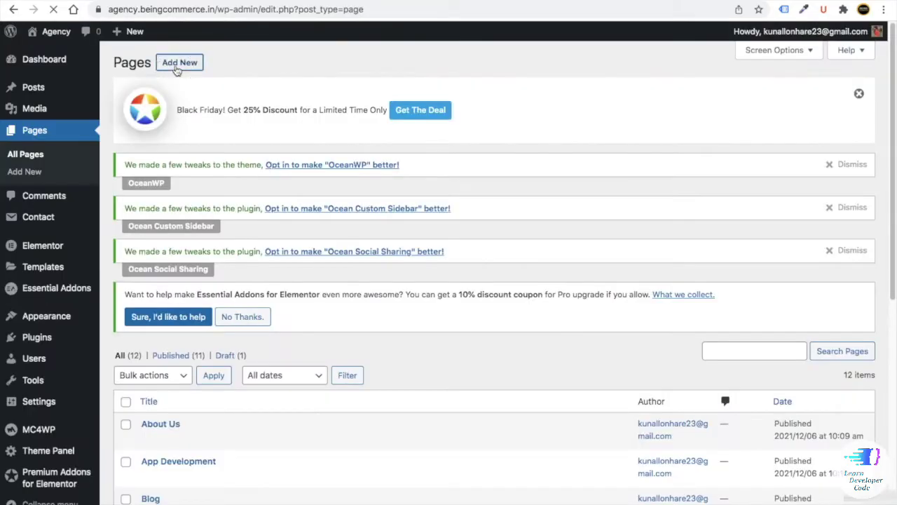
# - Publish a 'Terms & Conditions' page with 100% Full Width layout and hidden title
pyautogui.click(177, 66)
pyautogui.write('Te')
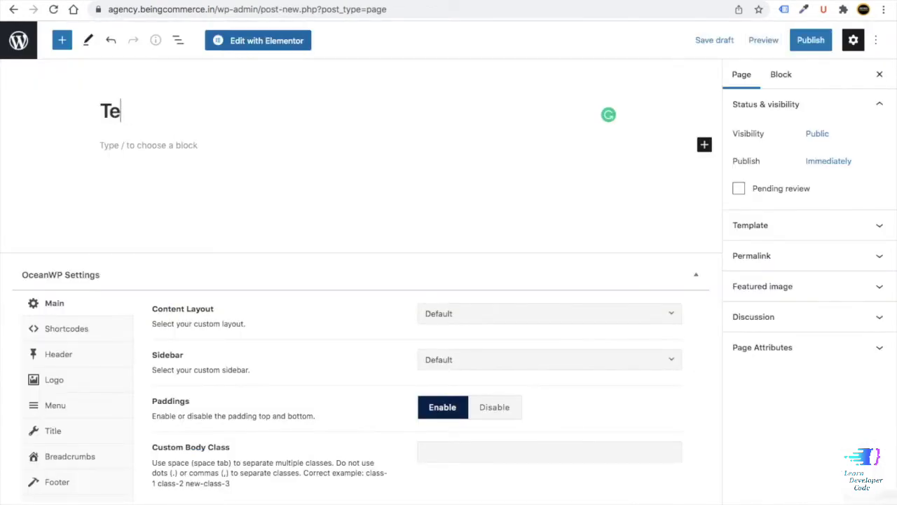
pyautogui.write('rms & Condiot')
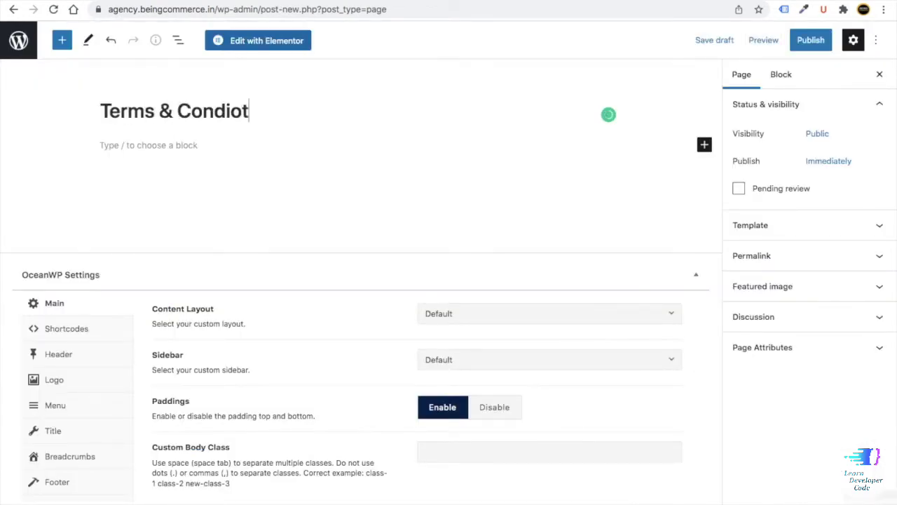
pyautogui.press('BackSpace')
pyautogui.write('tions')
pyautogui.click(455, 316)
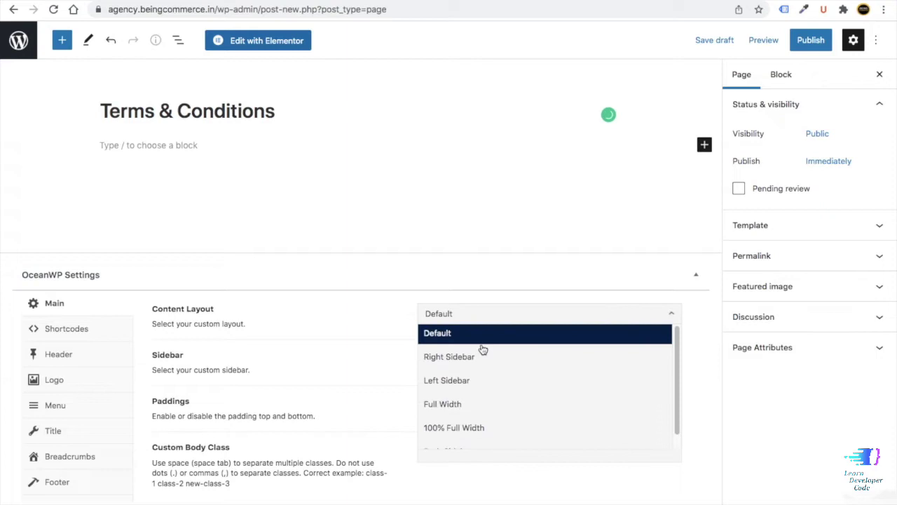
pyautogui.click(484, 422)
pyautogui.click(46, 440)
pyautogui.click(556, 284)
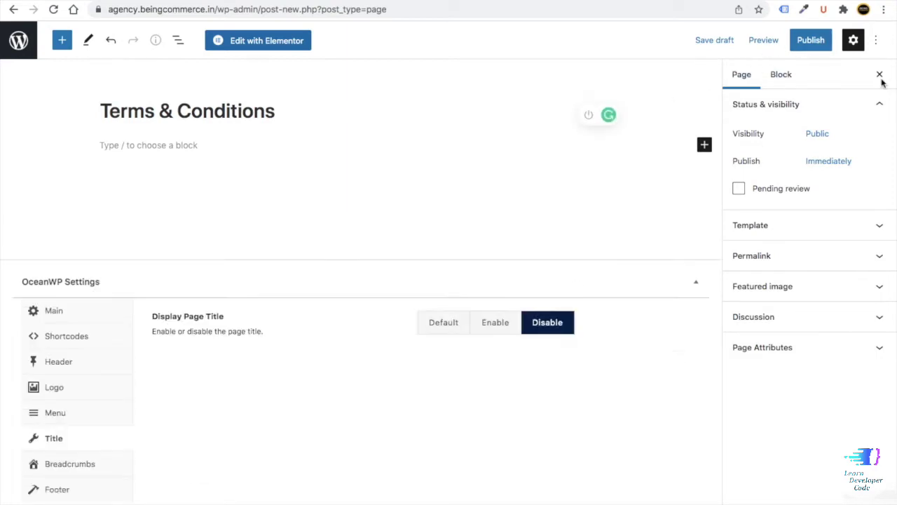
pyautogui.click(810, 40)
pyautogui.click(775, 48)
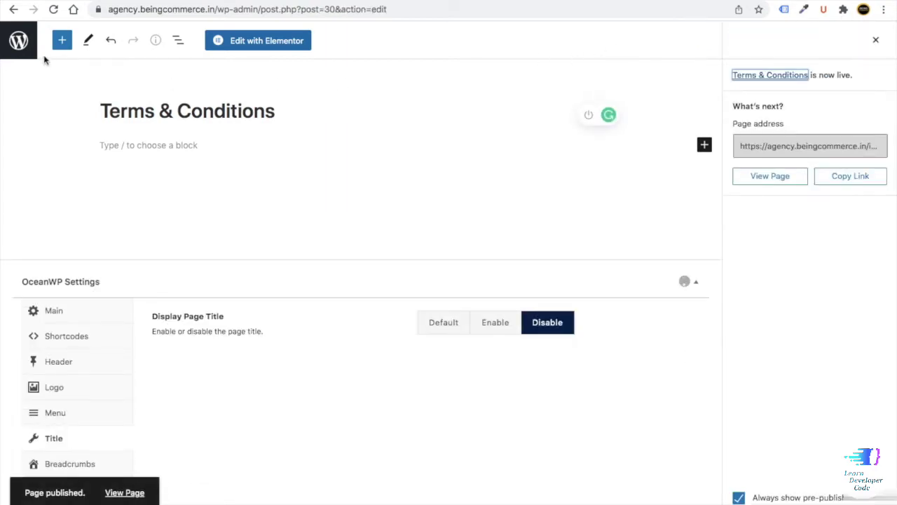
pyautogui.click(19, 42)
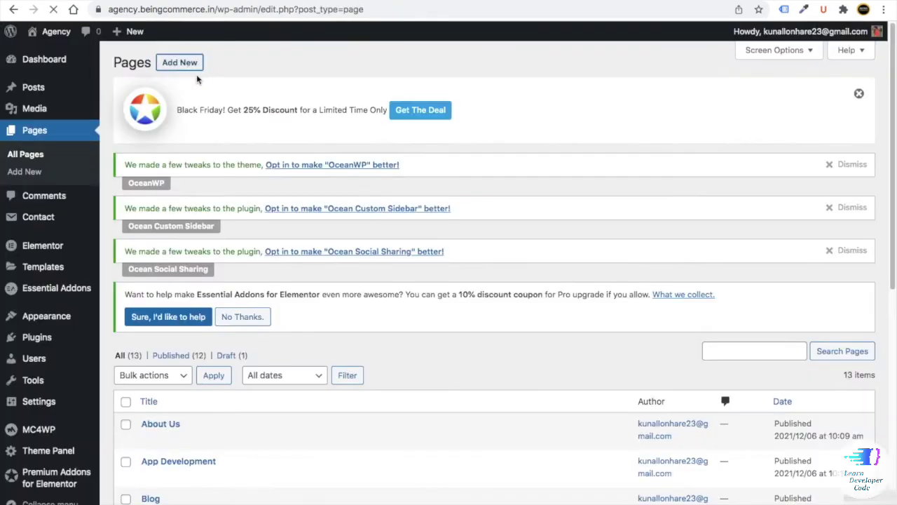
# - Publish a 'Web Development' page with 100% Full Width layout and hidden title
pyautogui.write('Web ')
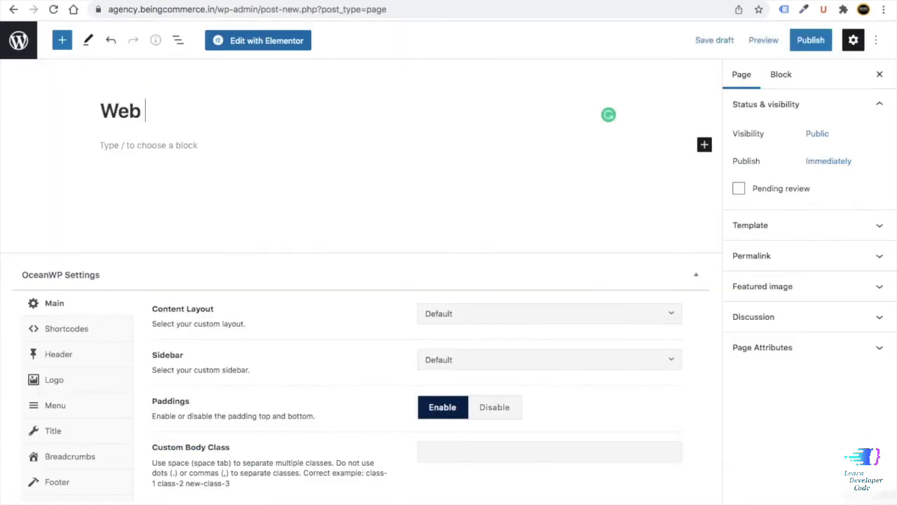
pyautogui.write('Development')
pyautogui.click(547, 313)
pyautogui.click(480, 426)
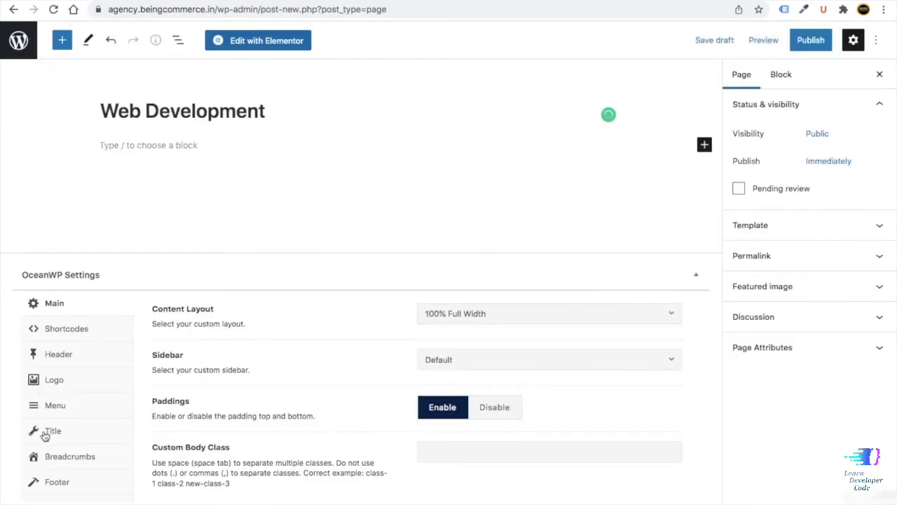
pyautogui.click(50, 430)
pyautogui.click(548, 280)
pyautogui.click(808, 42)
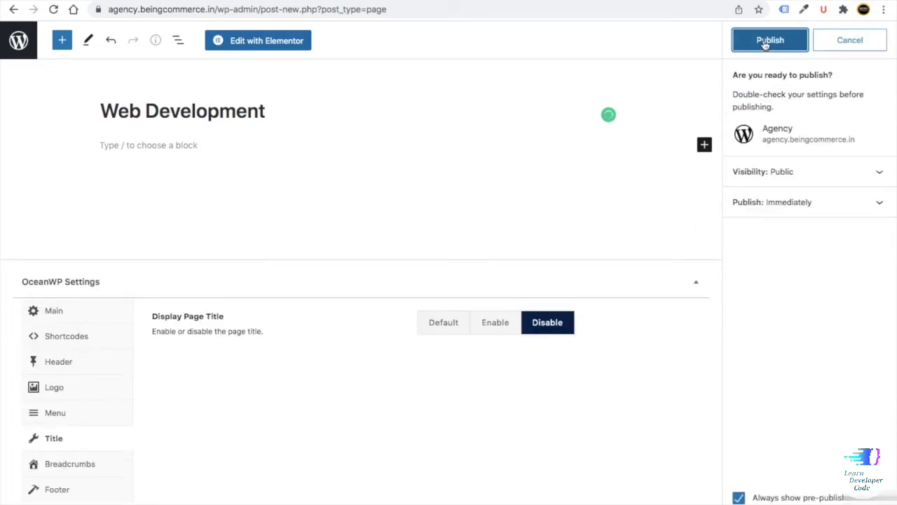
pyautogui.click(771, 39)
pyautogui.click(18, 40)
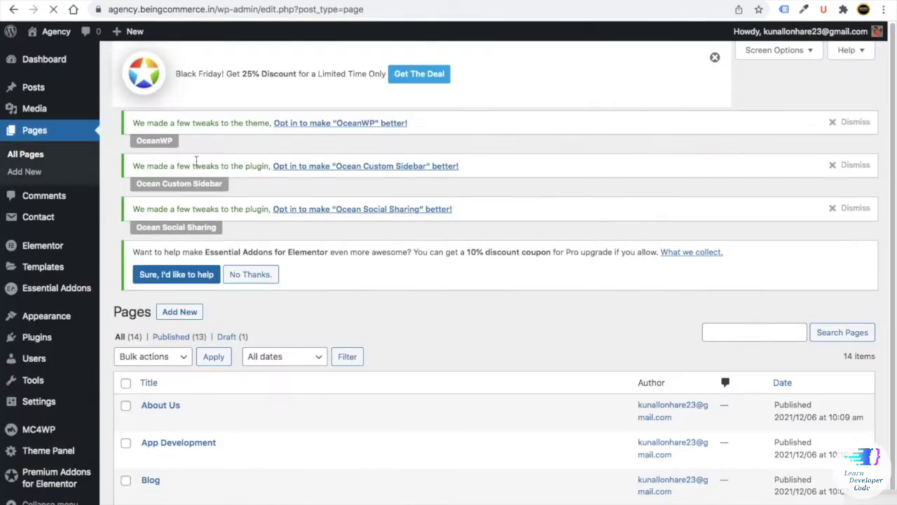
# - Scroll through the pages list to check the newly published pages
pyautogui.scroll(-1, 276, 260)
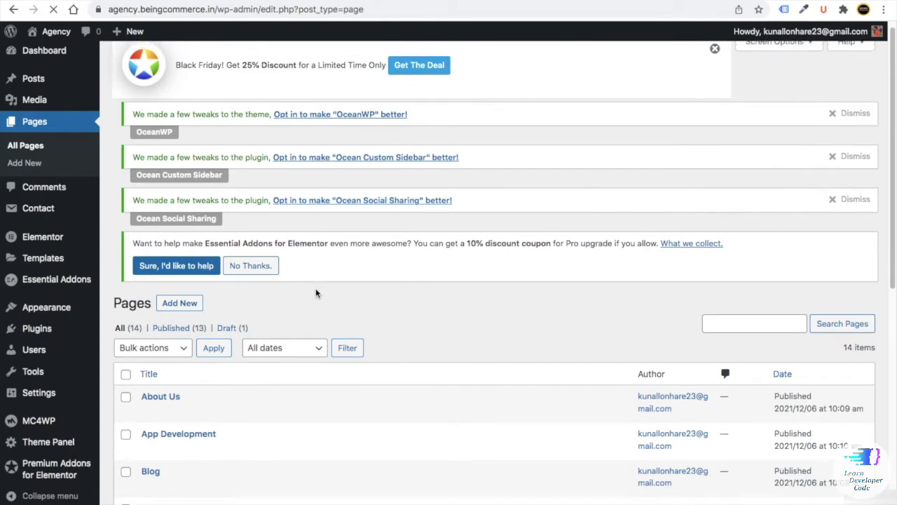
pyautogui.scroll(-7, 314, 291)
pyautogui.scroll(3, 314, 291)
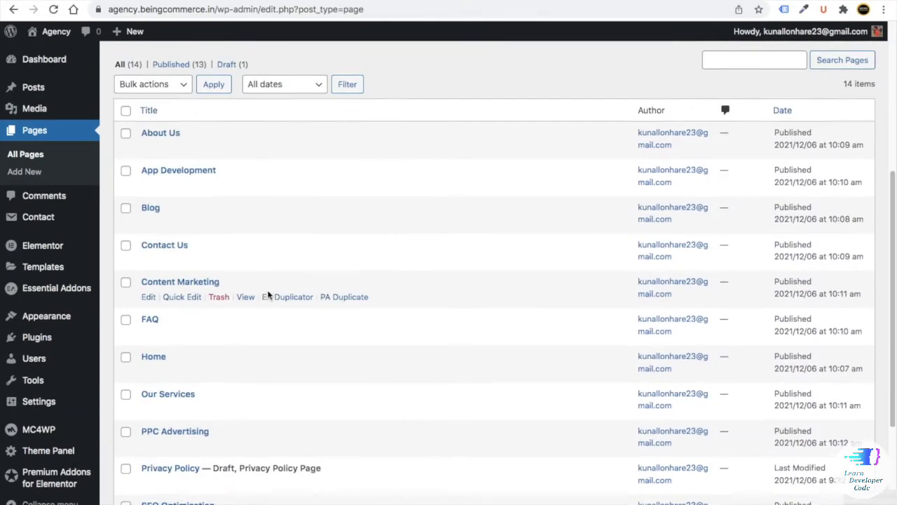
pyautogui.scroll(-3, 273, 294)
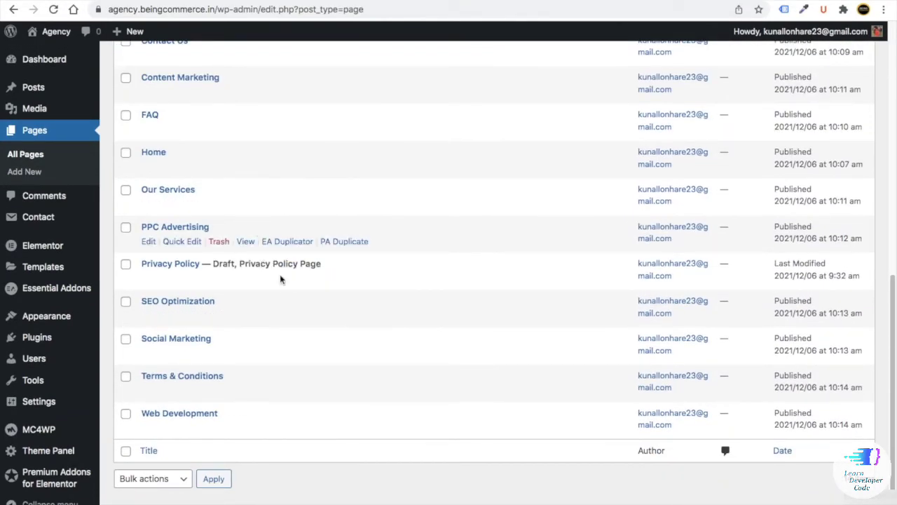
pyautogui.scroll(2, 256, 234)
pyautogui.scroll(-2, 266, 226)
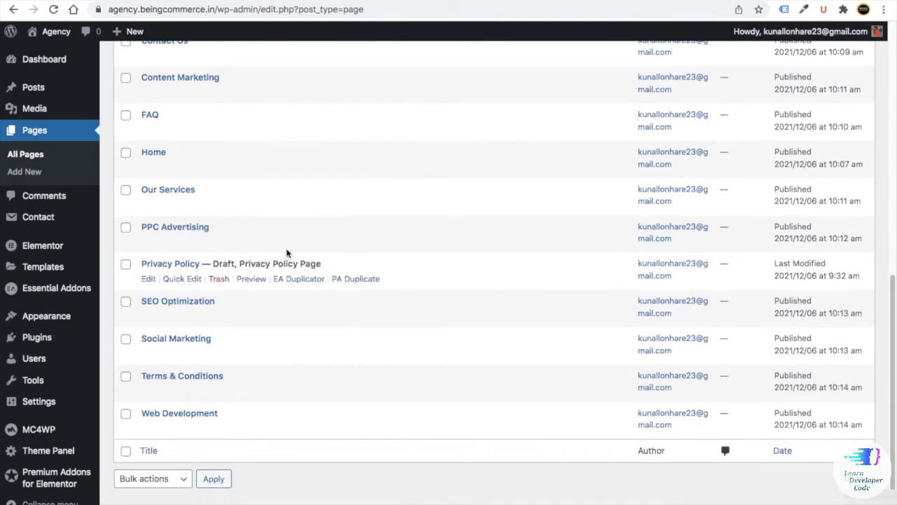
pyautogui.scroll(3, 286, 254)
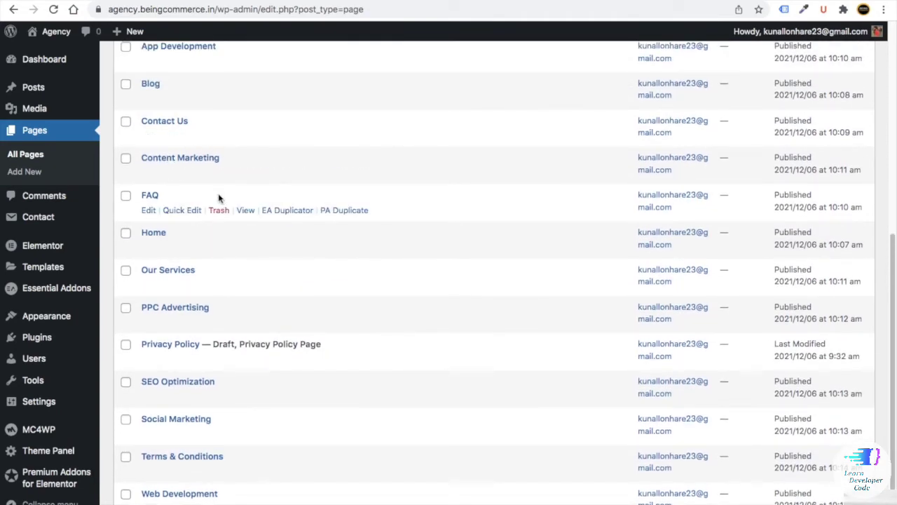
pyautogui.scroll(3, 218, 200)
pyautogui.scroll(-1, 218, 200)
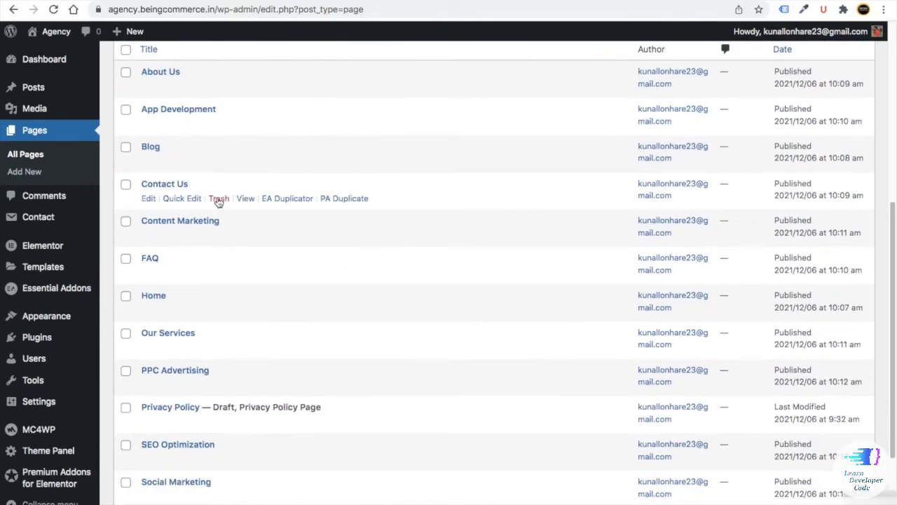
pyautogui.scroll(-4, 218, 200)
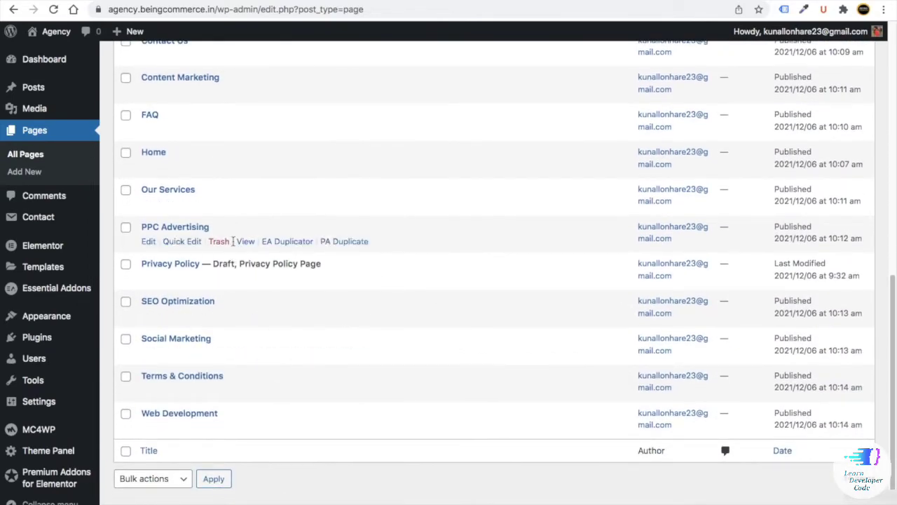
pyautogui.scroll(2, 273, 293)
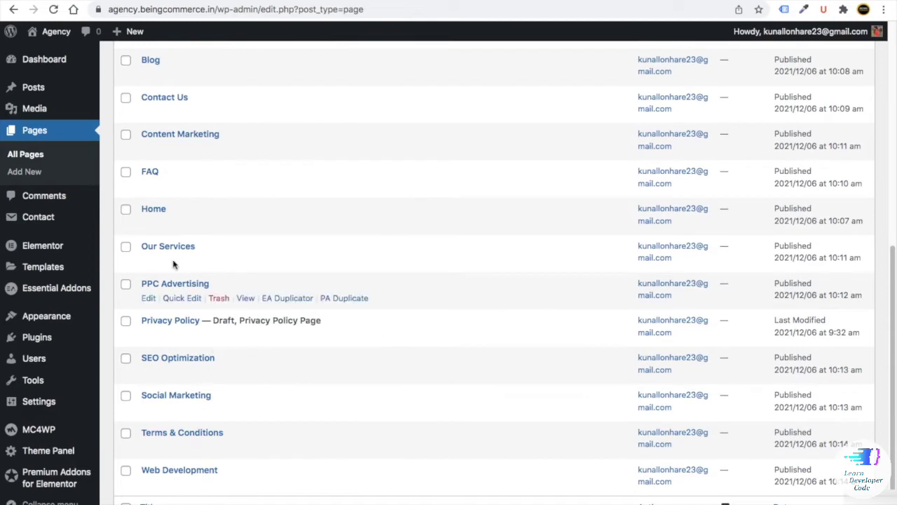
pyautogui.scroll(5, 248, 245)
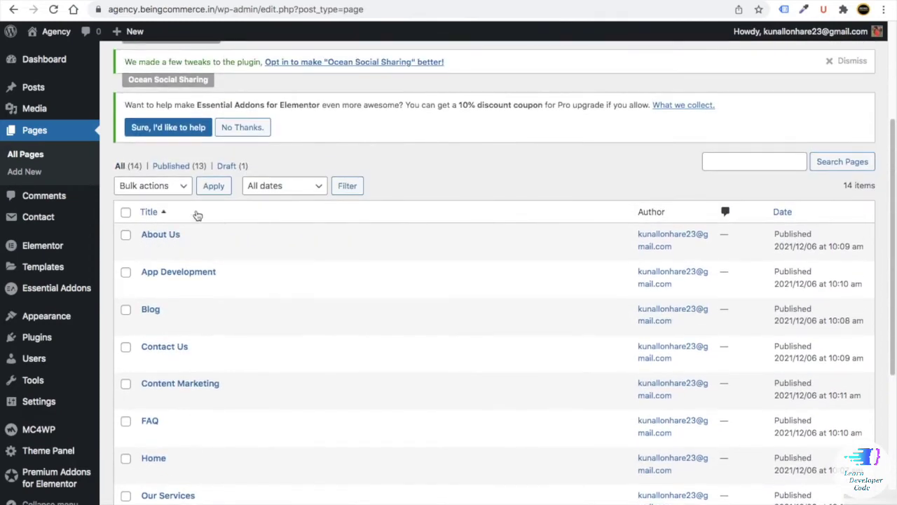
# - Go to the dashboard, reopen All Pages and scroll through all 14 pages
pyautogui.click(45, 61)
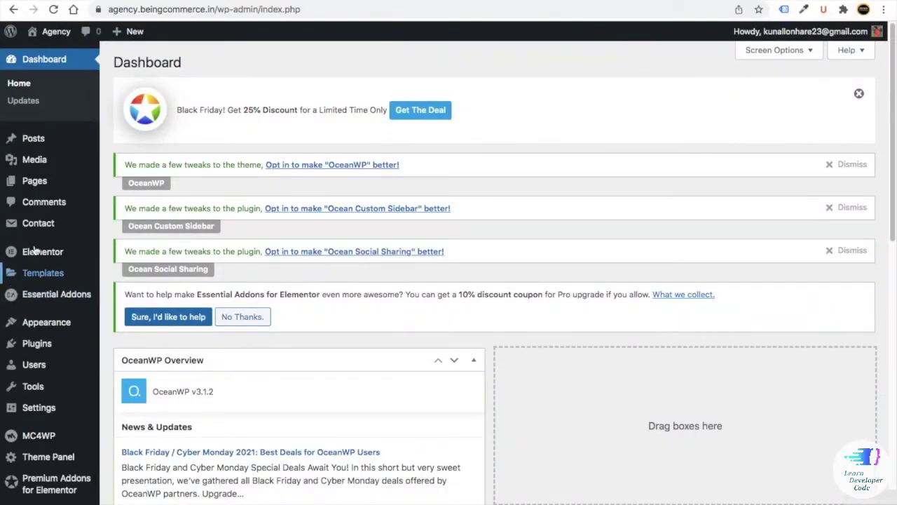
pyautogui.moveTo(24, 184)
pyautogui.click(144, 183)
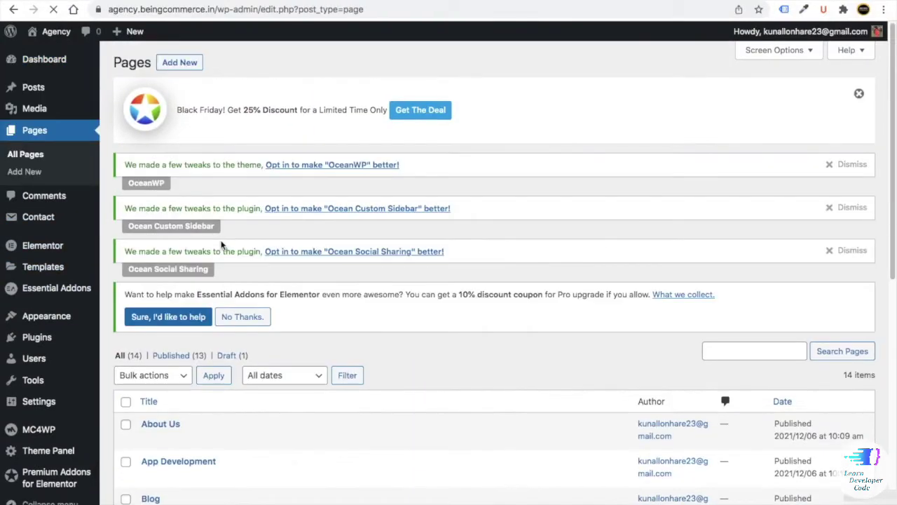
pyautogui.scroll(-4, 238, 256)
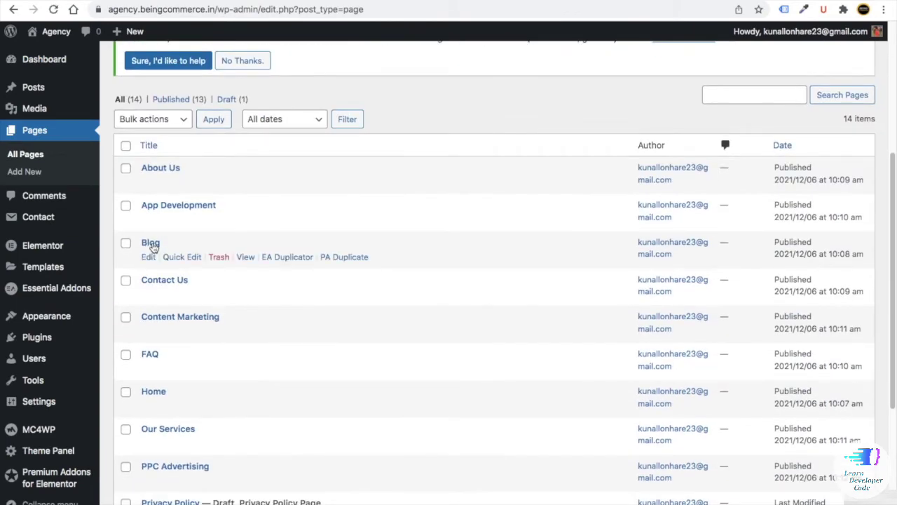
pyautogui.scroll(-2, 168, 260)
pyautogui.scroll(-3, 162, 246)
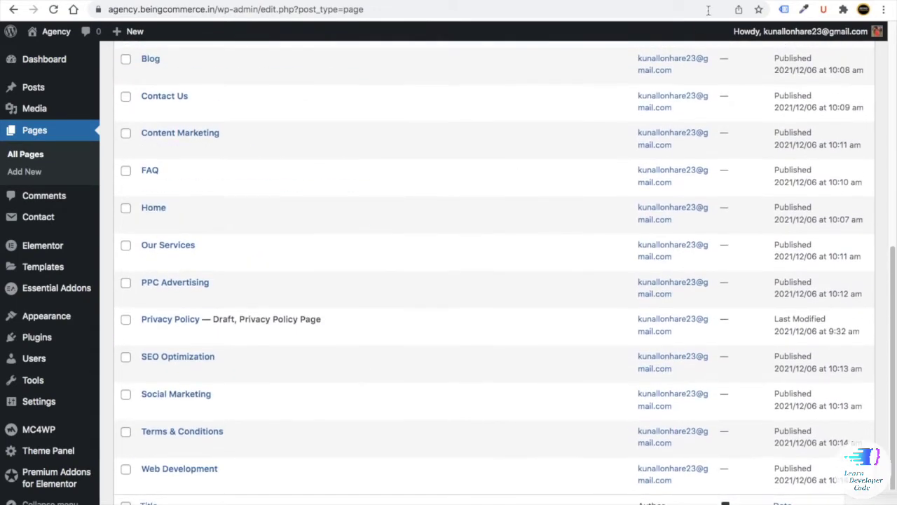
pyautogui.hotkey('ctrl', 't')
# - Load blog.beingcommerce.in from the address bar suggestion
pyautogui.write('bl')
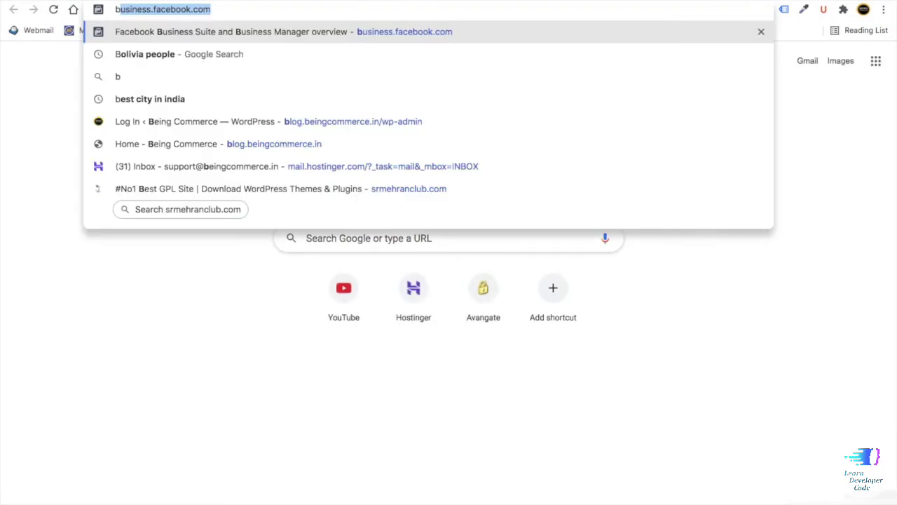
pyautogui.write('o')
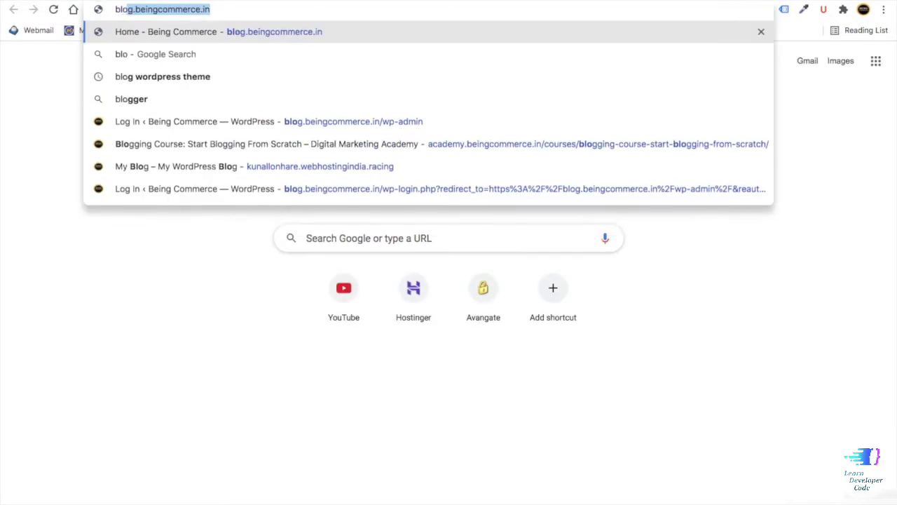
pyautogui.press('Right')
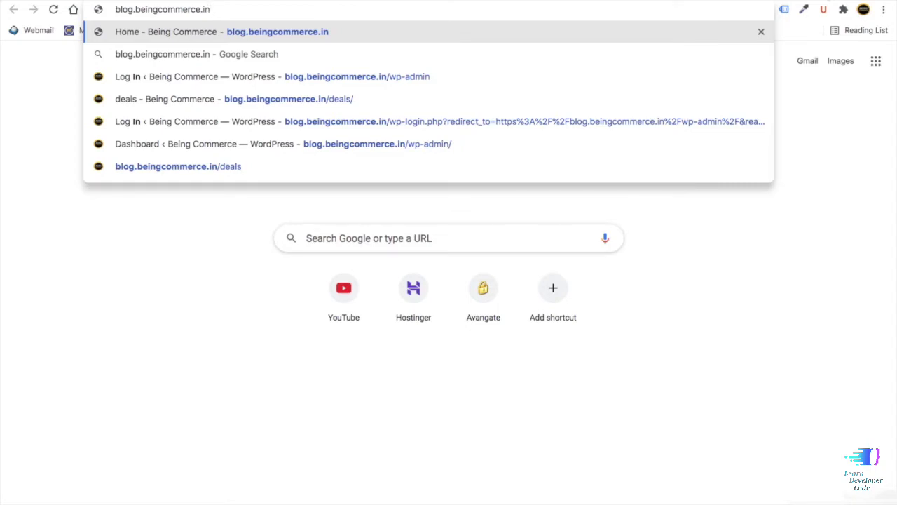
pyautogui.press('Return')
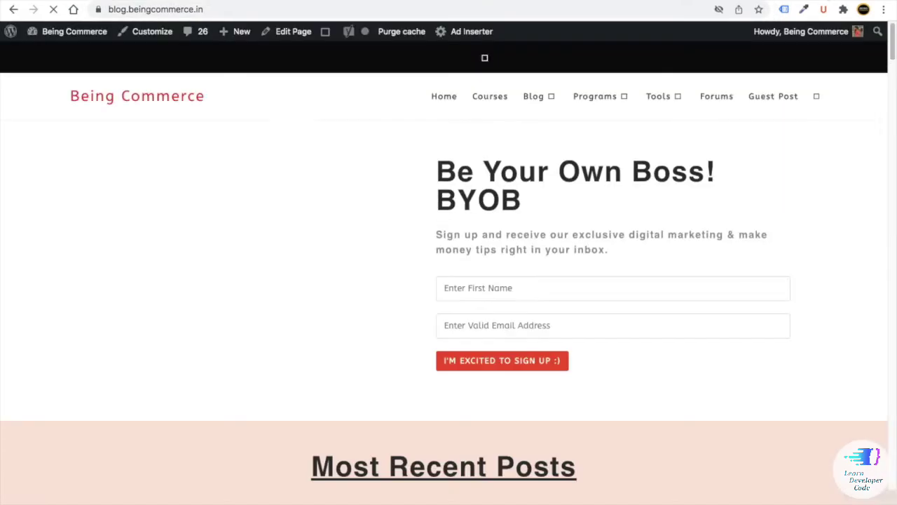
# - Open the Being Commerce Blog listing and scroll through its posts
pyautogui.scroll(-5, 377, 127)
pyautogui.scroll(3, 377, 126)
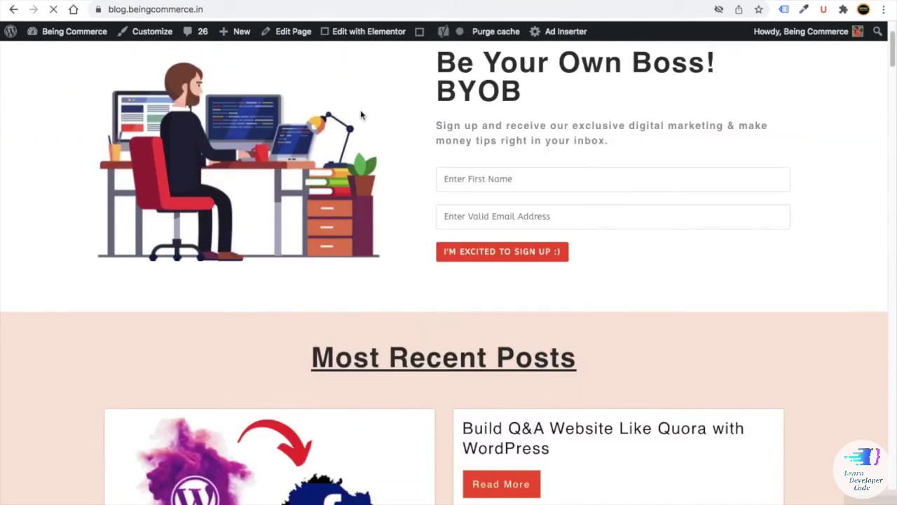
pyautogui.scroll(-10, 417, 264)
pyautogui.scroll(12, 411, 236)
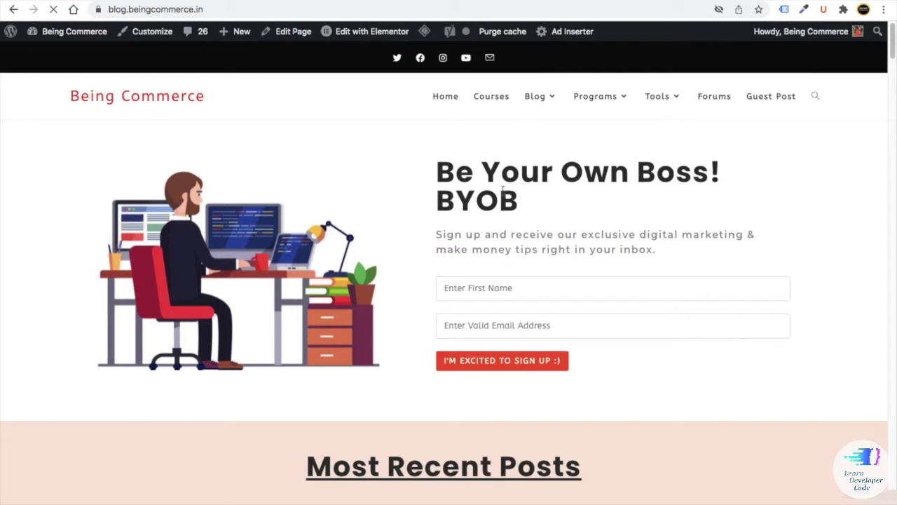
pyautogui.moveTo(539, 105)
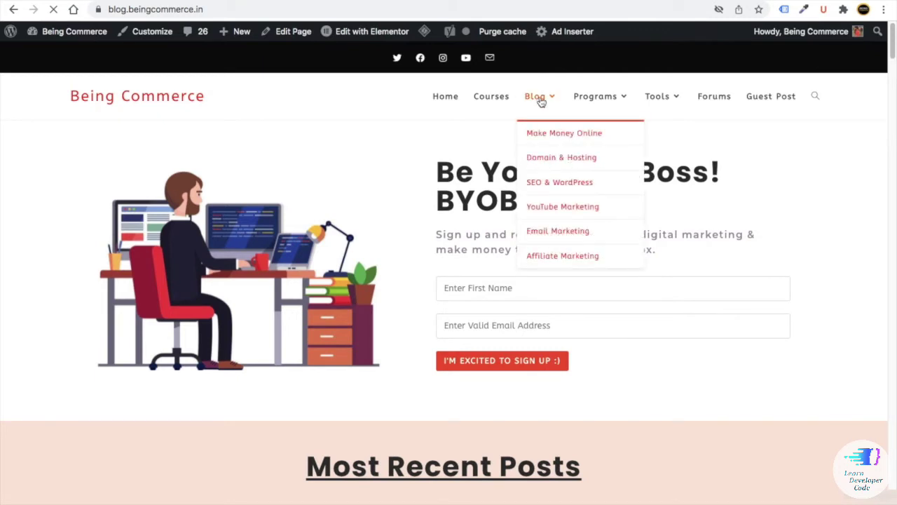
pyautogui.click(536, 100)
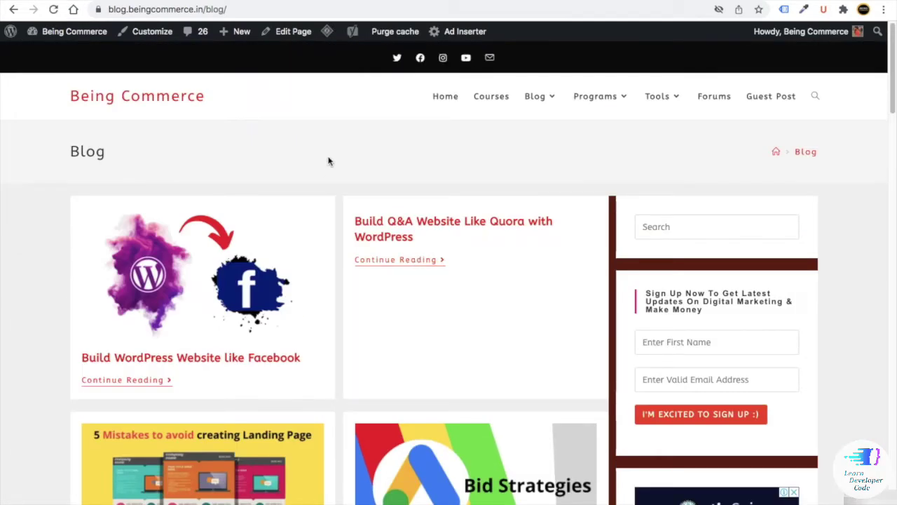
pyautogui.scroll(-15, 329, 161)
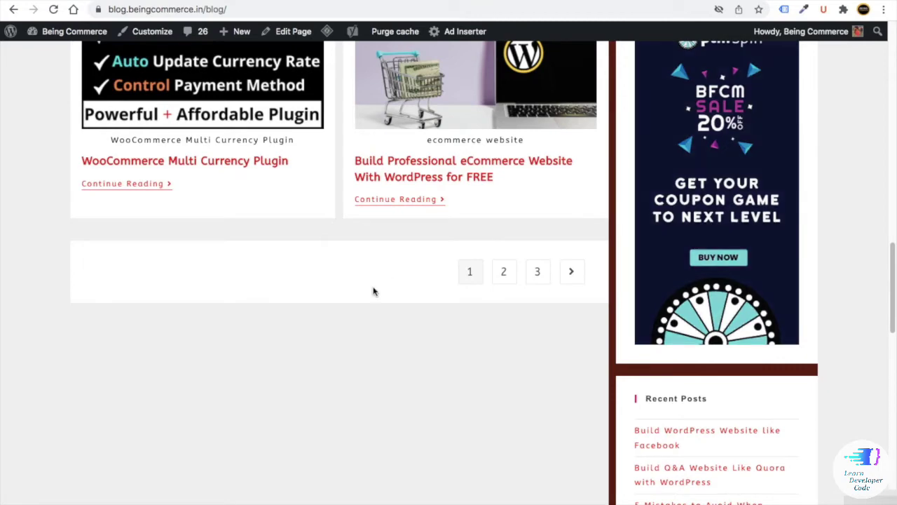
pyautogui.scroll(3, 308, 286)
pyautogui.scroll(5, 314, 286)
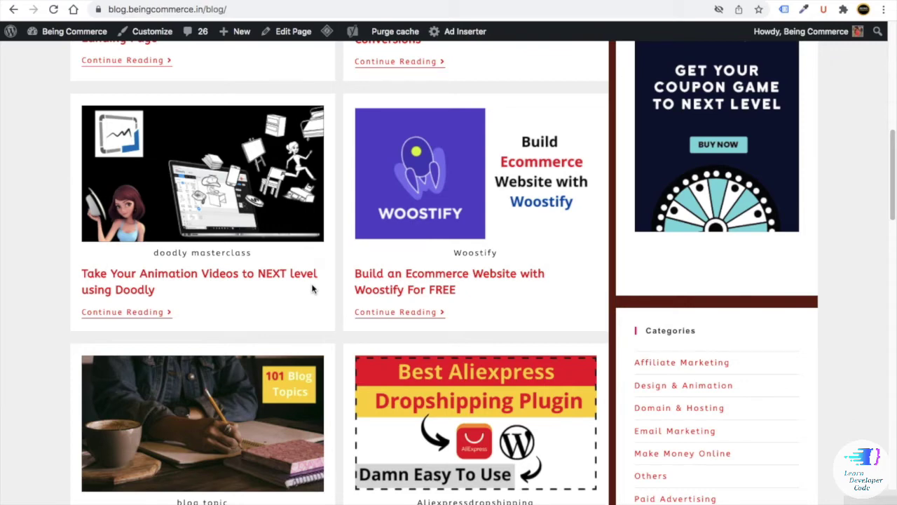
pyautogui.scroll(10, 313, 288)
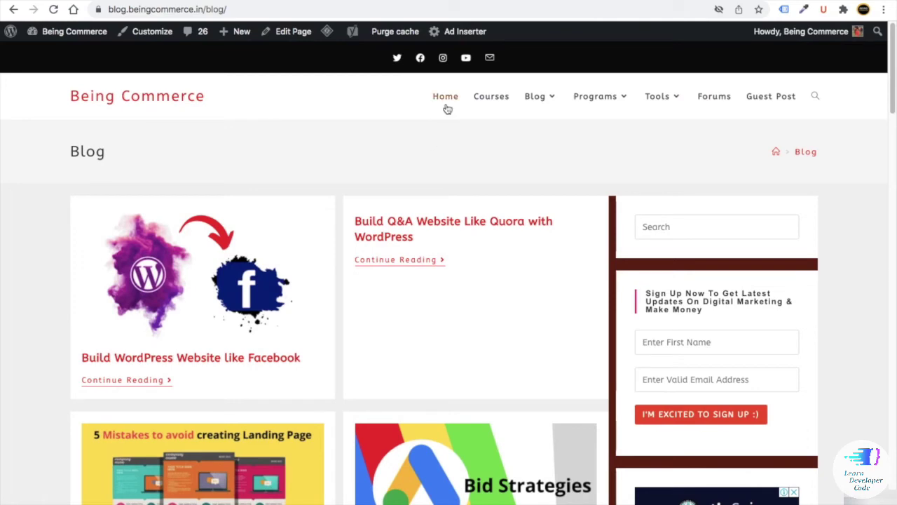
# - Return to the blog home and scroll through Most Recent Posts, Deals & Promos and Plugins
pyautogui.click(446, 102)
pyautogui.scroll(-5, 418, 204)
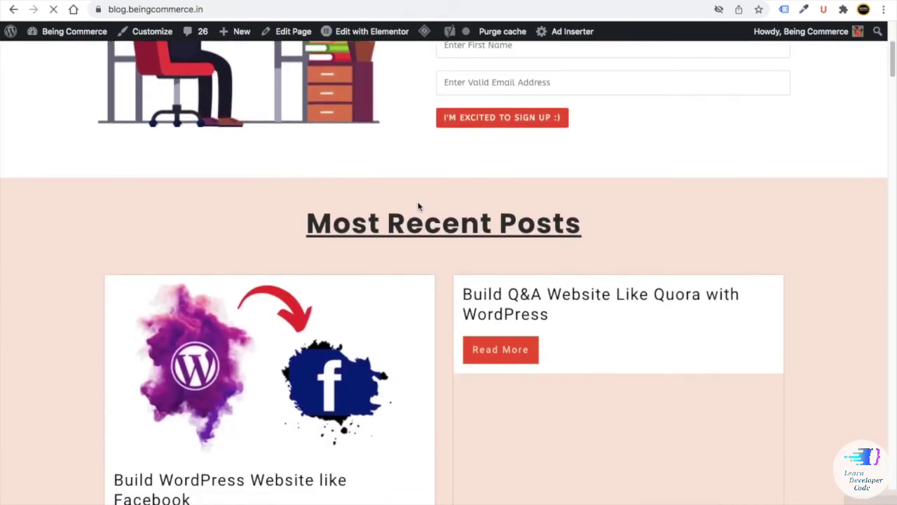
pyautogui.scroll(-18, 419, 206)
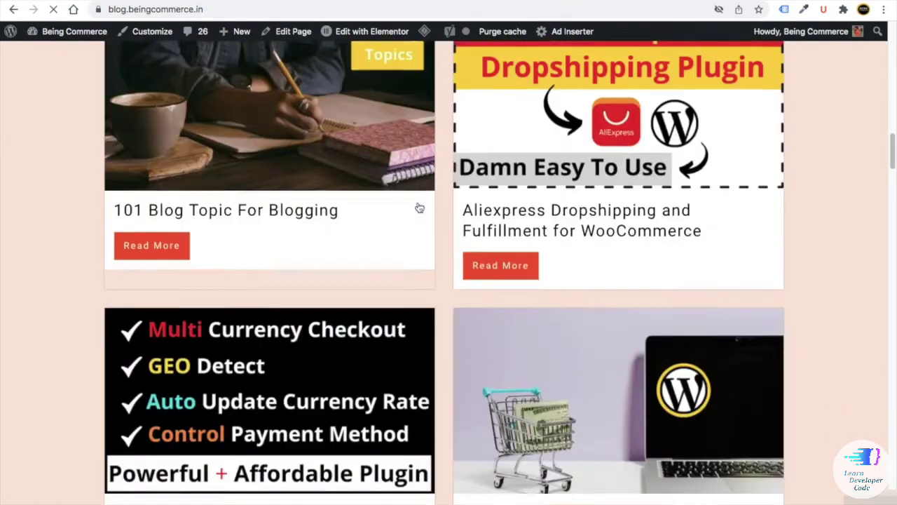
pyautogui.scroll(-20, 414, 203)
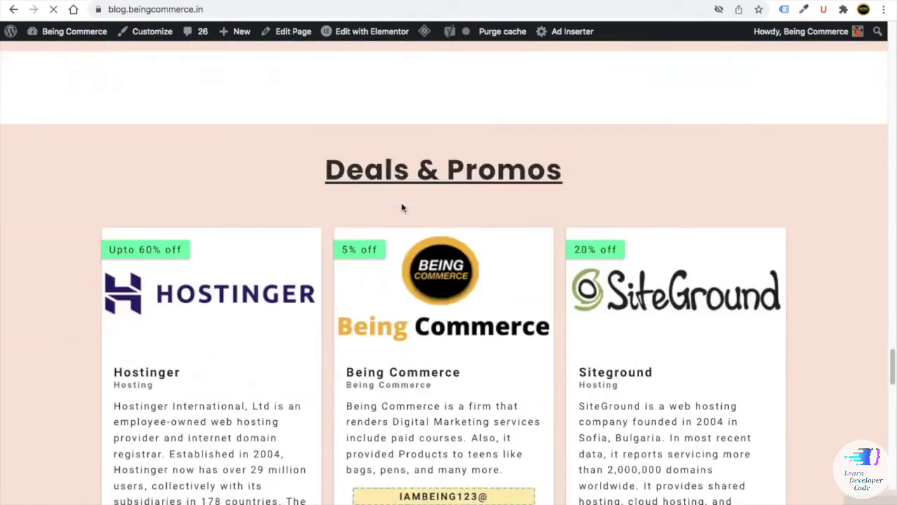
pyautogui.scroll(-7, 379, 204)
pyautogui.scroll(20, 414, 208)
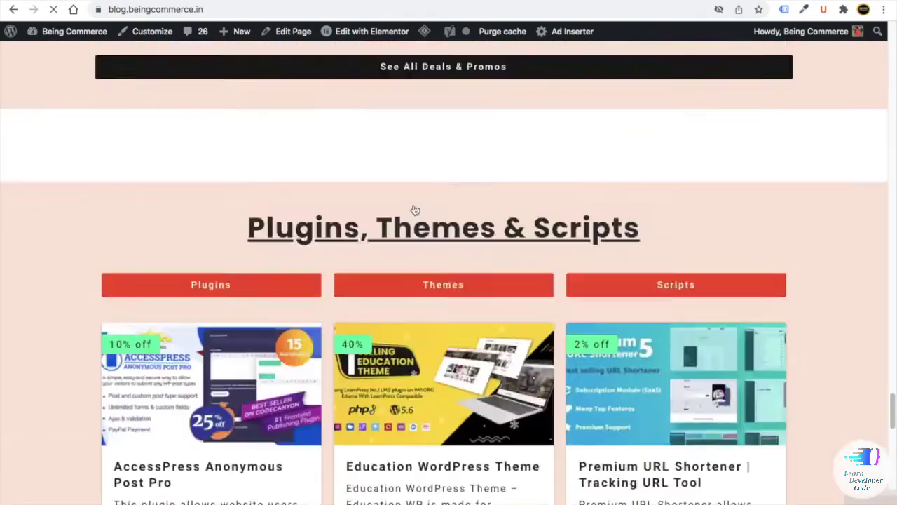
pyautogui.scroll(6, 412, 209)
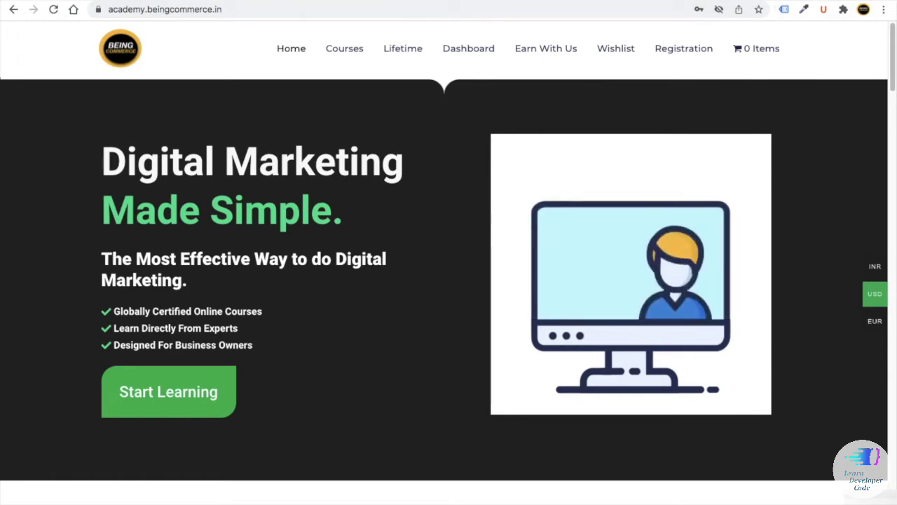
# - Load academy.beingcommerce.in in a new tab and scroll through its homepage
pyautogui.hotkey('ctrl', 't')
pyautogui.write('academy.beingcommerce.in')
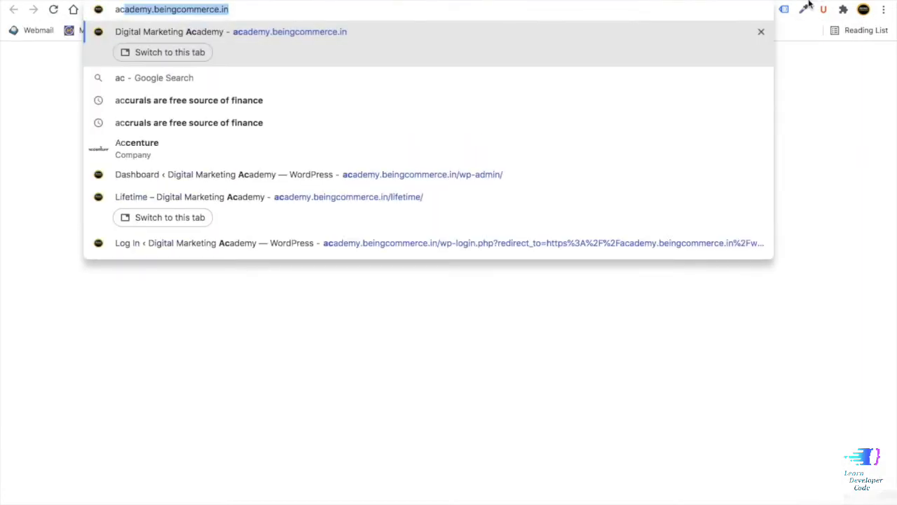
pyautogui.press('Return')
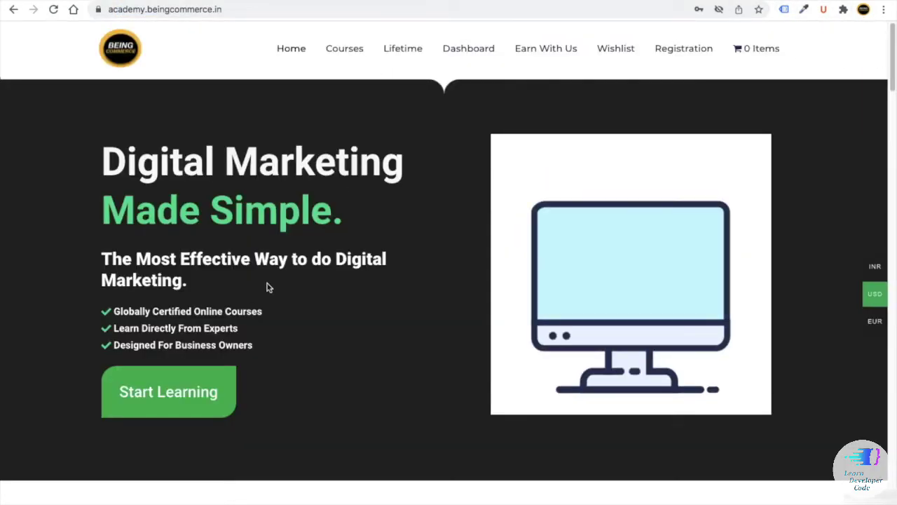
pyautogui.scroll(-5, 273, 273)
pyautogui.scroll(3, 300, 279)
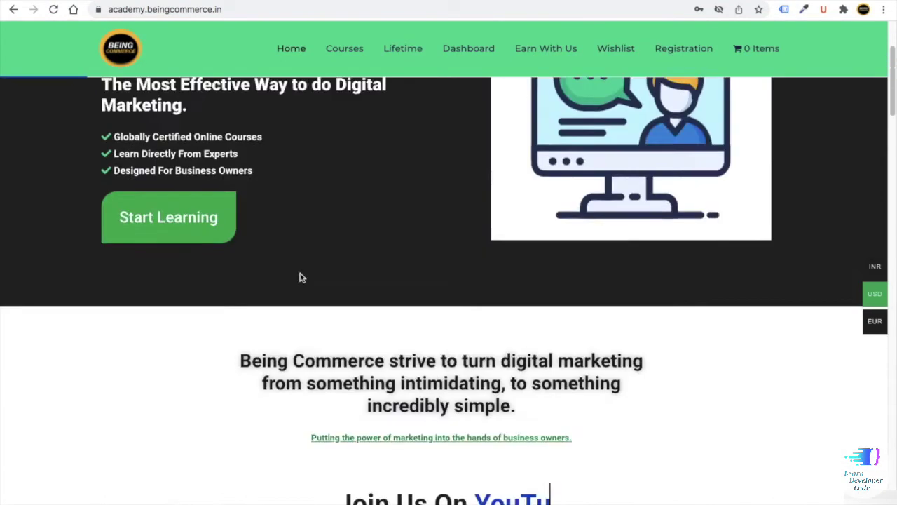
pyautogui.scroll(3, 300, 277)
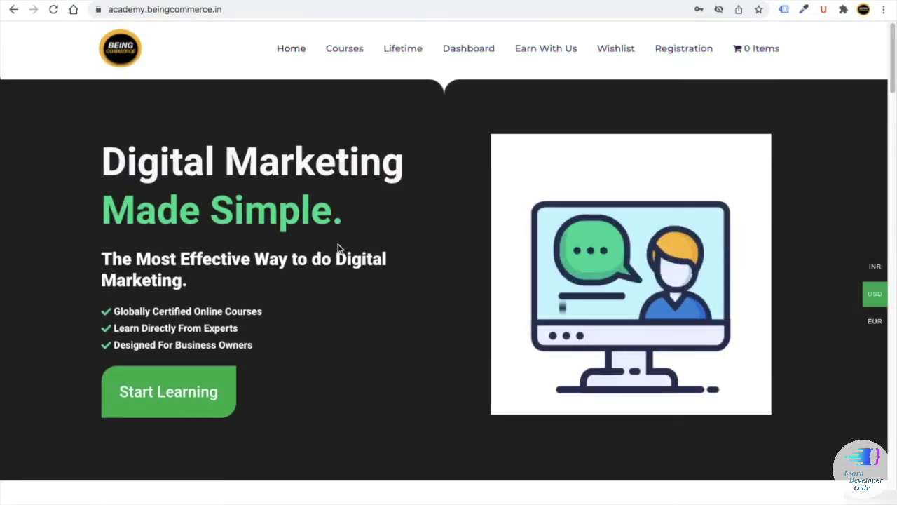
pyautogui.scroll(-1, 245, 229)
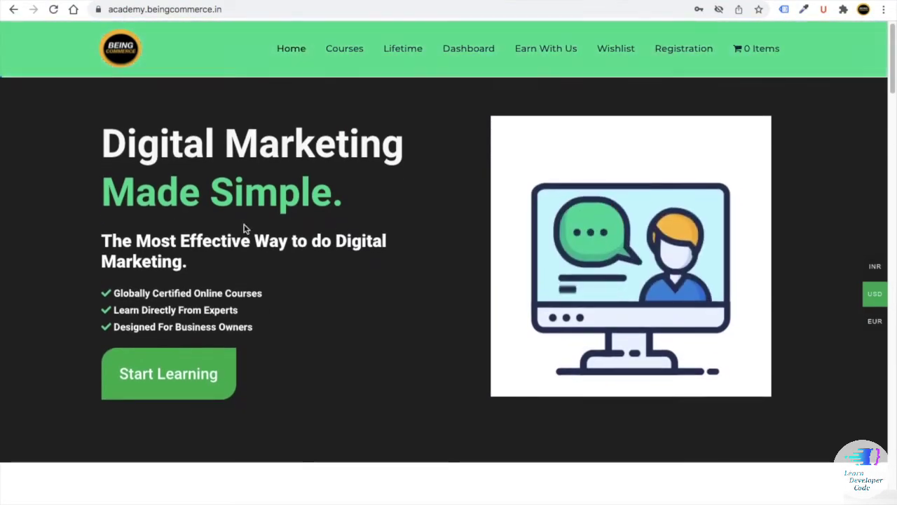
pyautogui.scroll(-6, 274, 256)
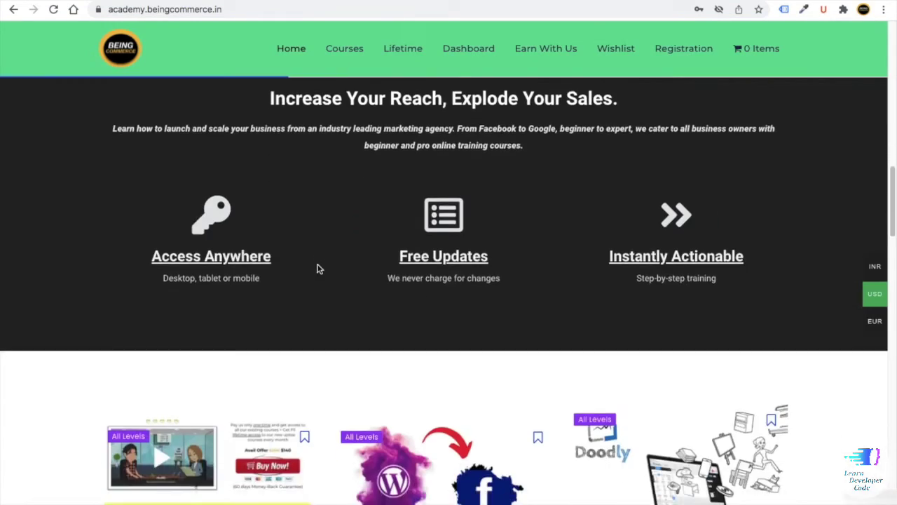
pyautogui.scroll(-8, 317, 268)
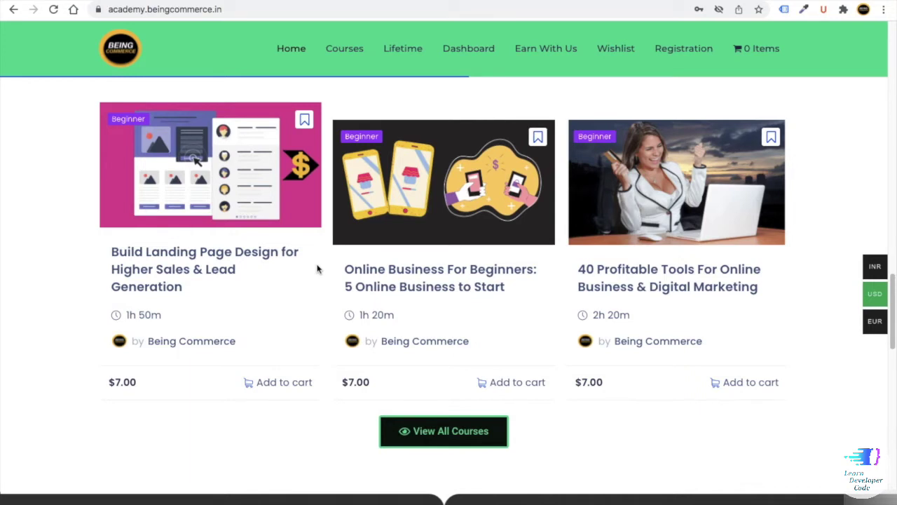
pyautogui.scroll(15, 316, 269)
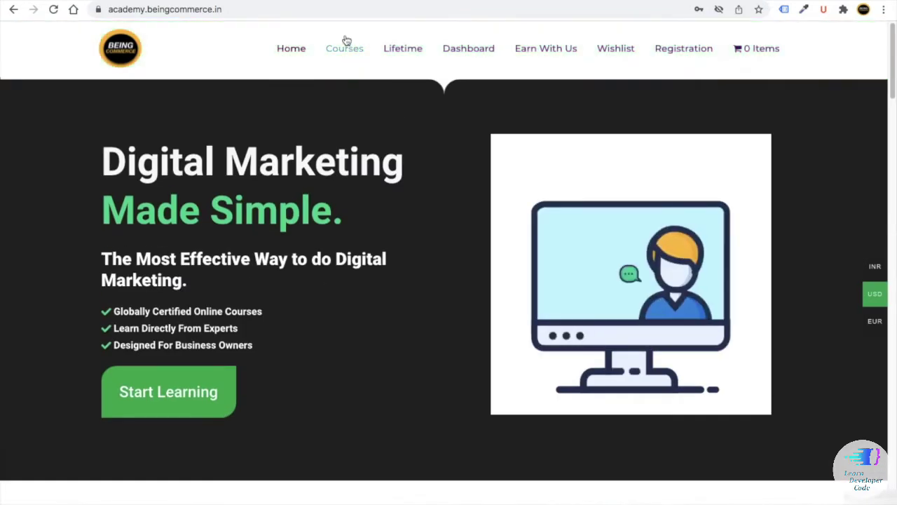
# - Open the academy's Courses catalogue and go to page 2 of Web Development courses
pyautogui.click(345, 48)
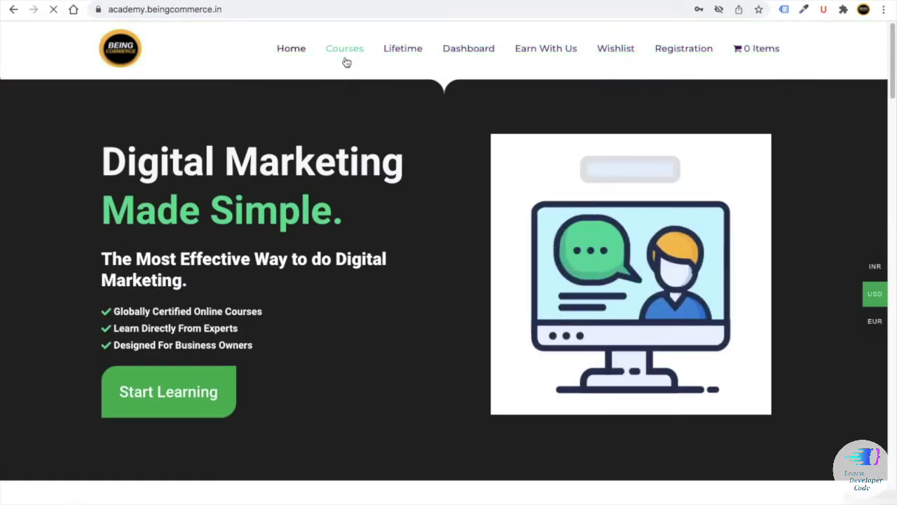
pyautogui.click(124, 385)
pyautogui.scroll(-3, 288, 352)
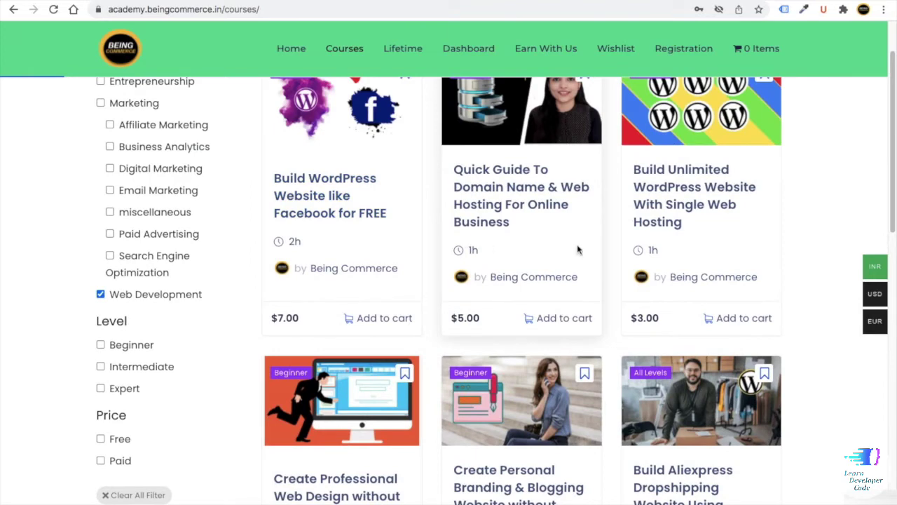
pyautogui.scroll(-3, 578, 249)
pyautogui.scroll(-1, 455, 273)
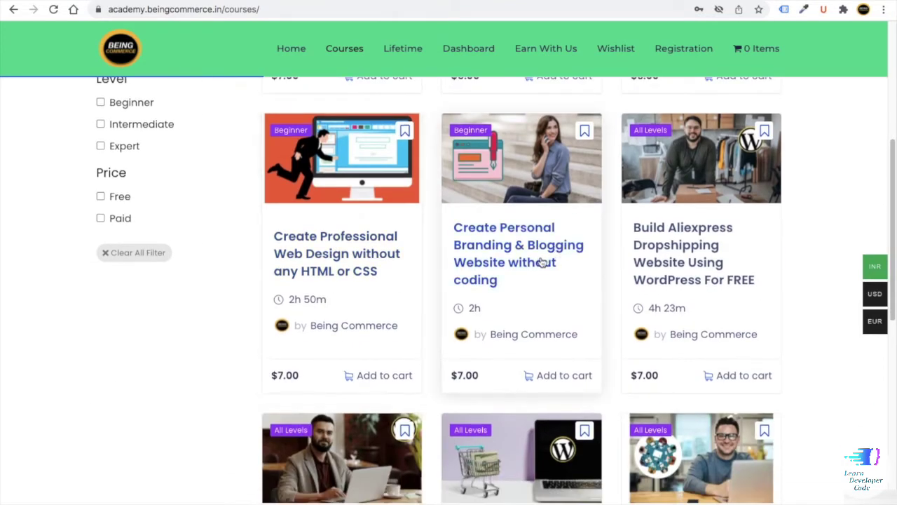
pyautogui.scroll(-2, 537, 243)
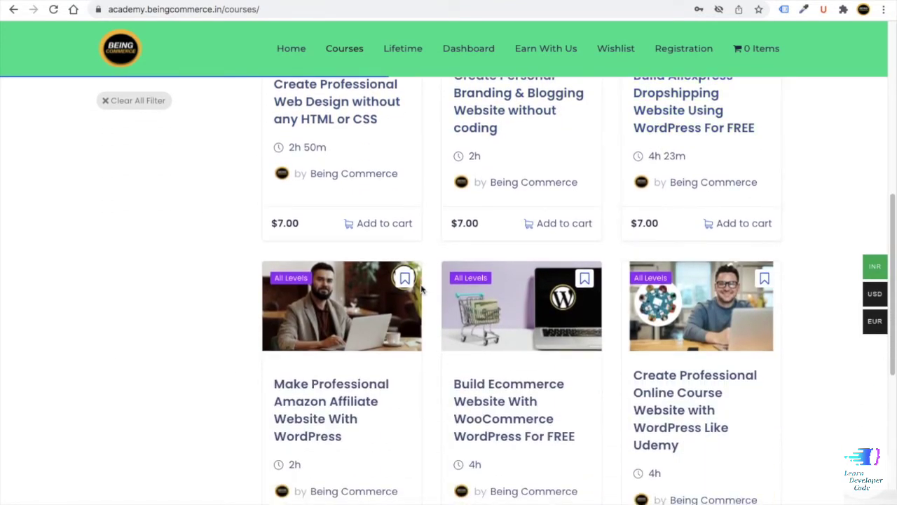
pyautogui.scroll(-1, 421, 287)
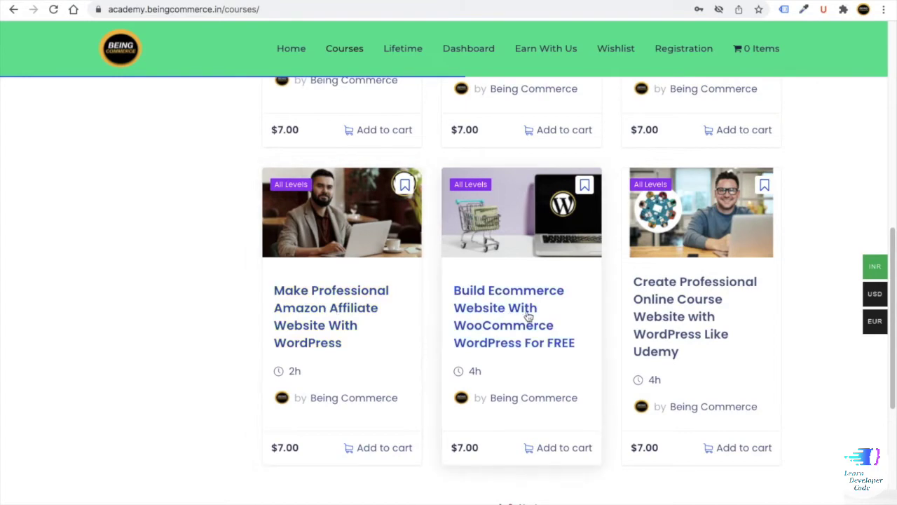
pyautogui.scroll(-4, 673, 298)
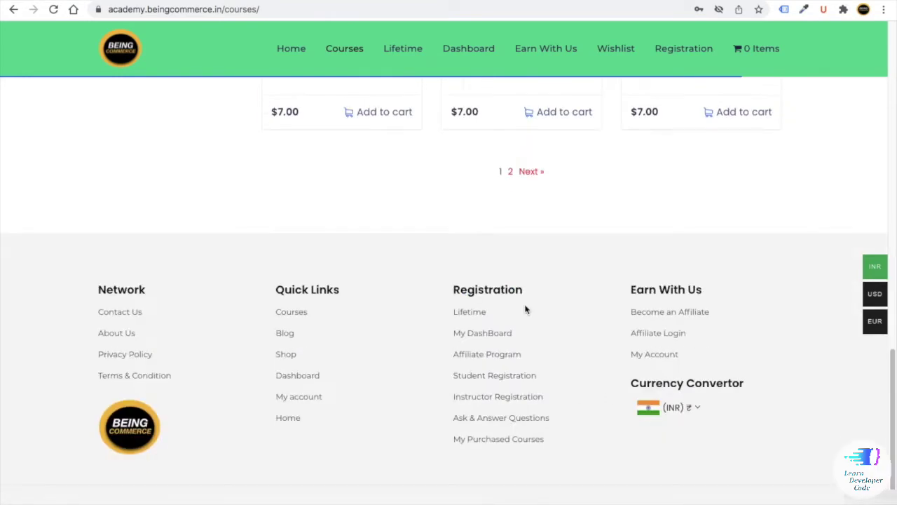
pyautogui.click(511, 181)
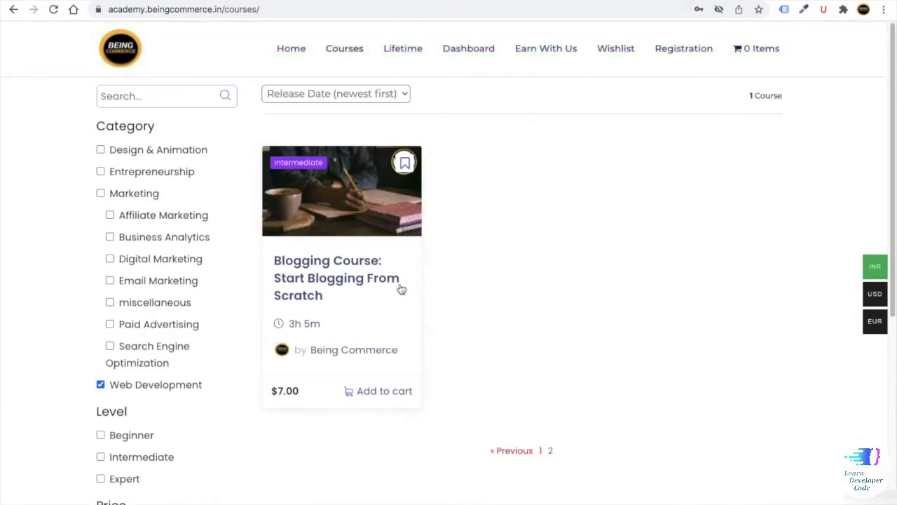
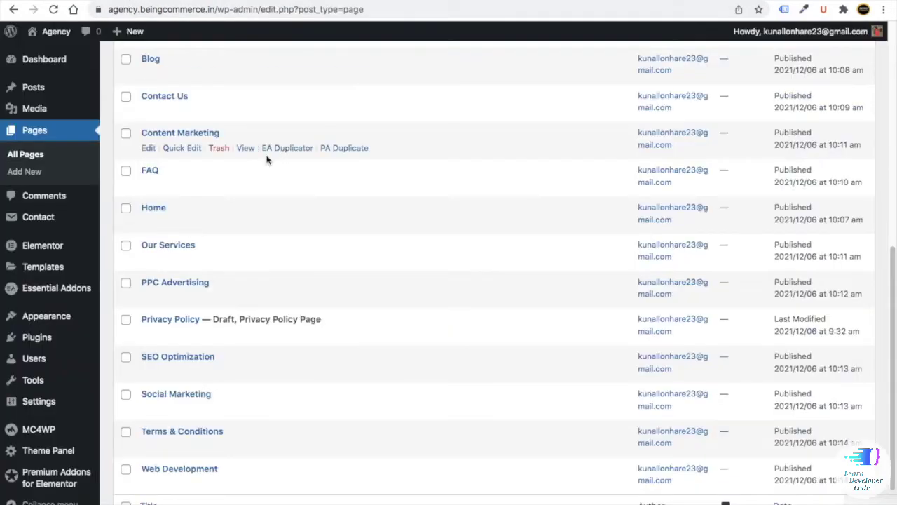
# - Go to the Settings > Reading page in the WordPress admin
pyautogui.scroll(-1, 237, 175)
pyautogui.scroll(1, 237, 175)
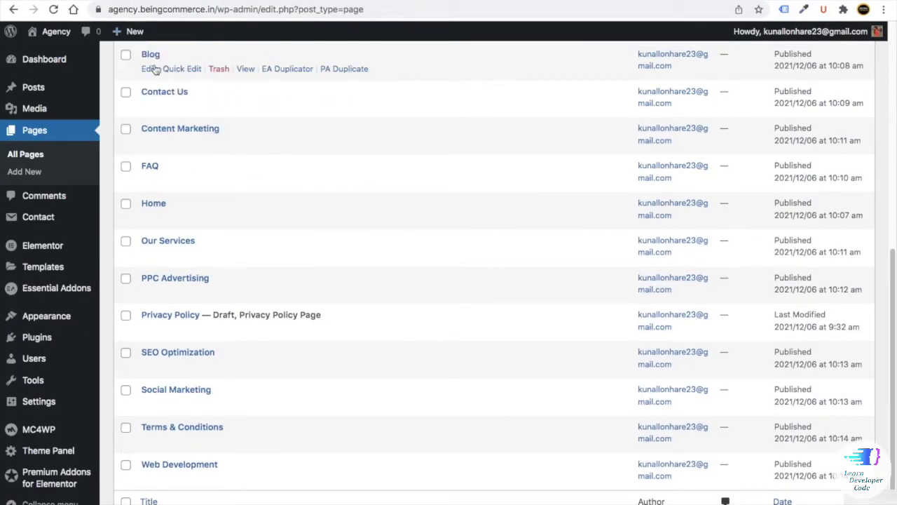
pyautogui.scroll(1, 172, 112)
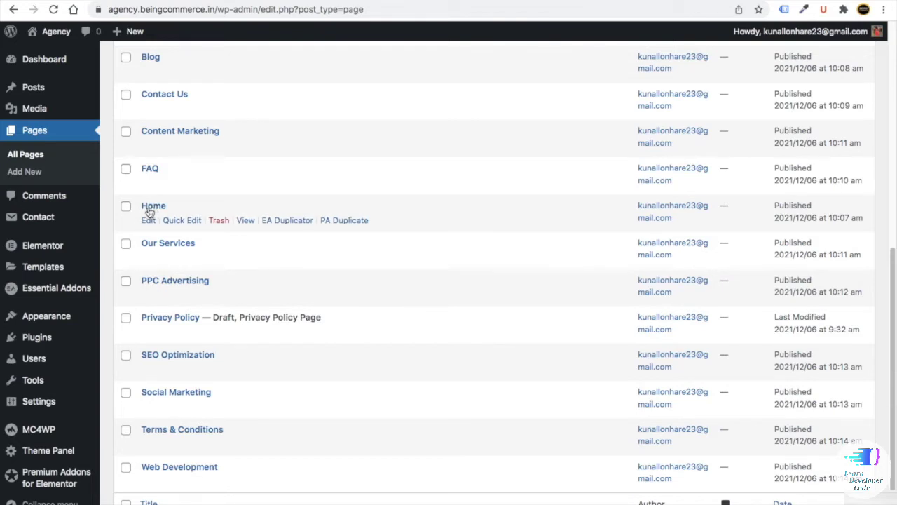
pyautogui.scroll(-1, 165, 219)
pyautogui.scroll(-2, 116, 270)
pyautogui.scroll(3, 120, 262)
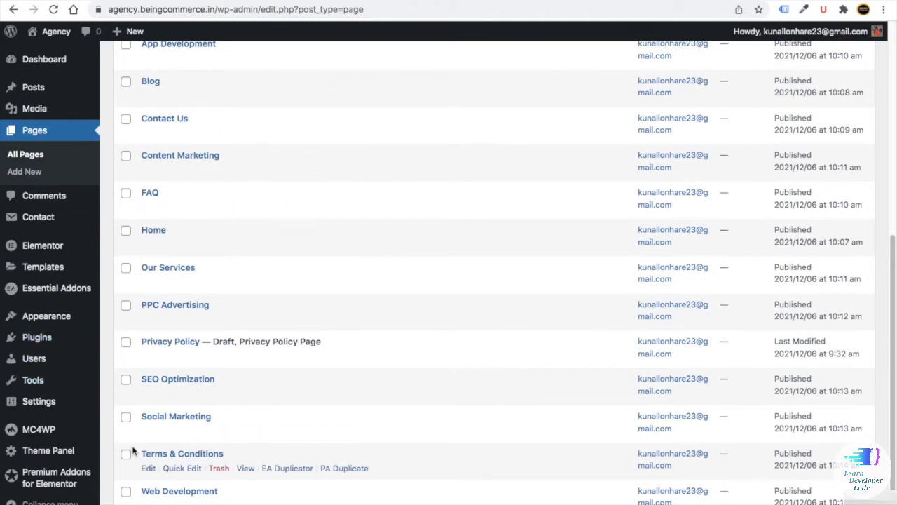
pyautogui.moveTo(53, 403)
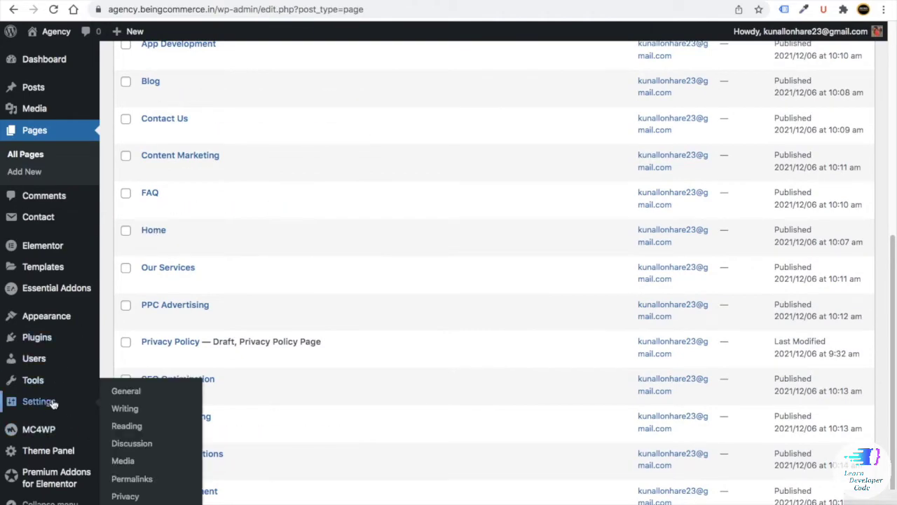
pyautogui.click(140, 425)
pyautogui.scroll(-5, 194, 386)
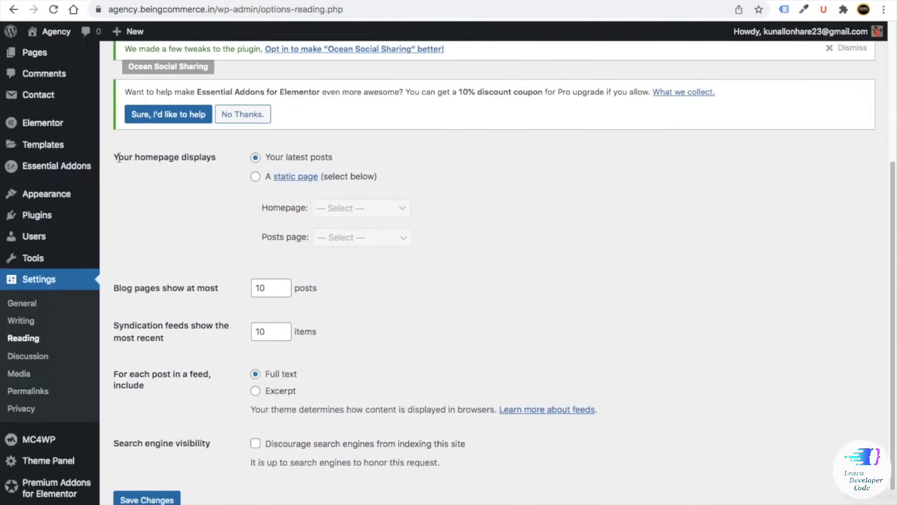
pyautogui.moveTo(116, 157); pyautogui.dragTo(210, 157)
pyautogui.click(194, 180)
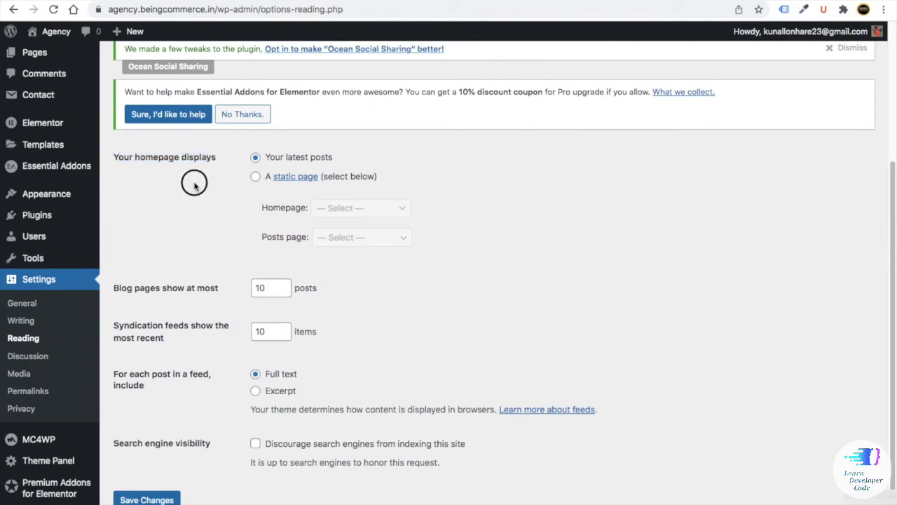
# - Use a static front page with Home as homepage and Blog as posts page, save, then return to Dashboard
pyautogui.click(257, 176)
pyautogui.scroll(-1, 275, 198)
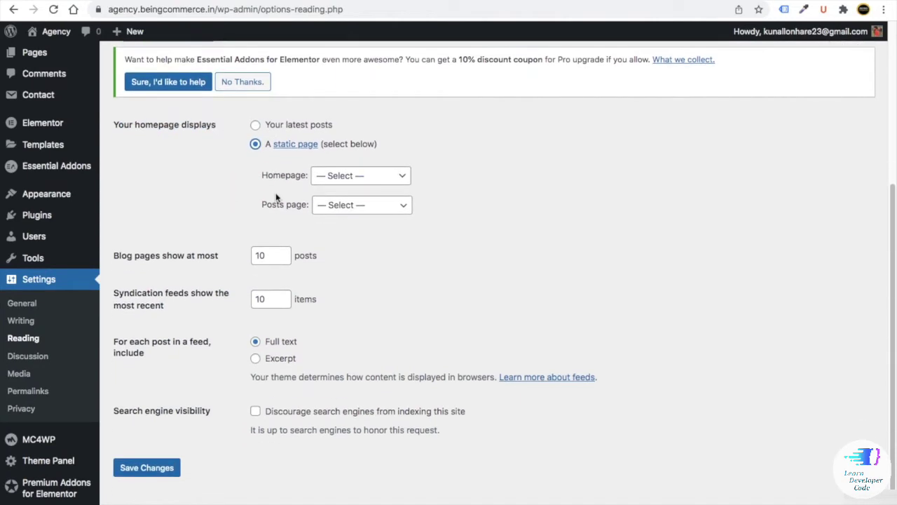
pyautogui.click(330, 176)
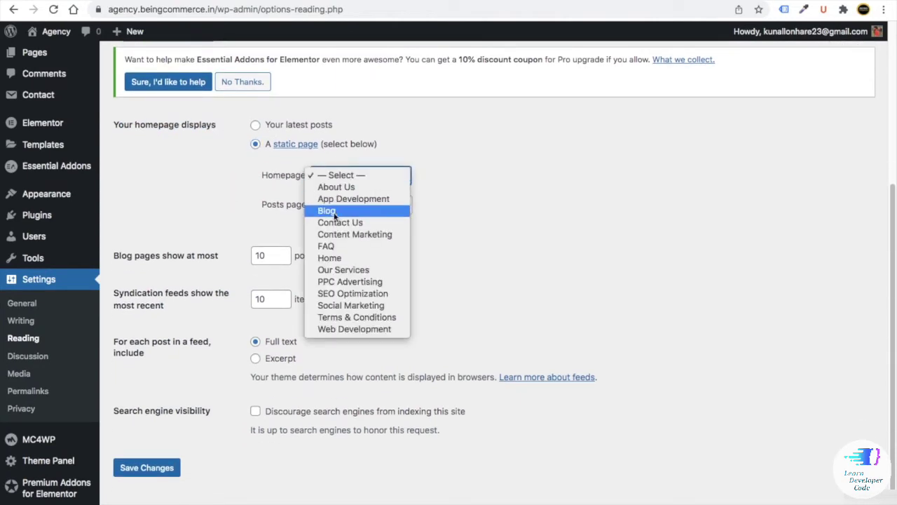
pyautogui.click(336, 258)
pyautogui.click(331, 205)
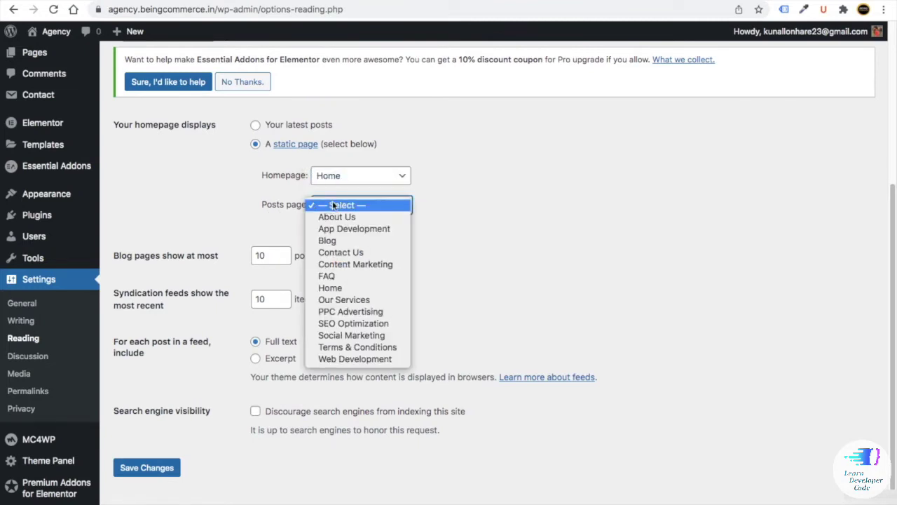
pyautogui.click(328, 238)
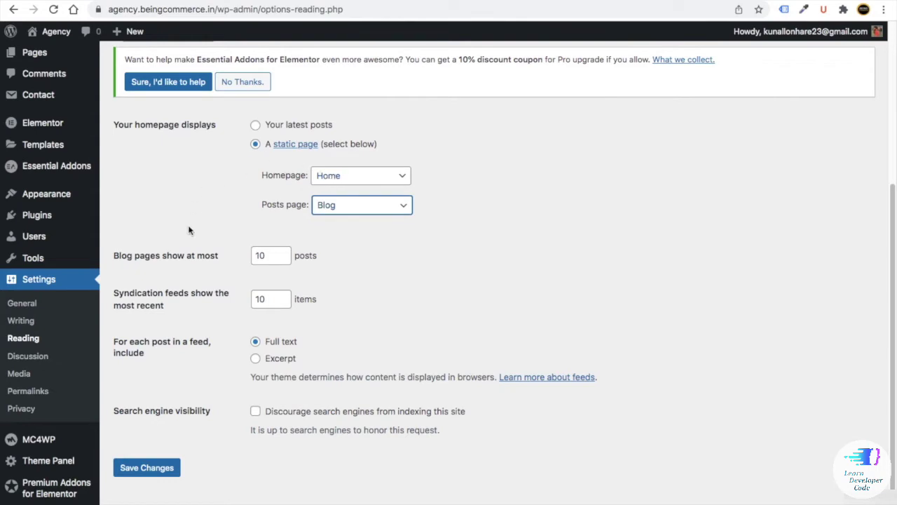
pyautogui.click(154, 470)
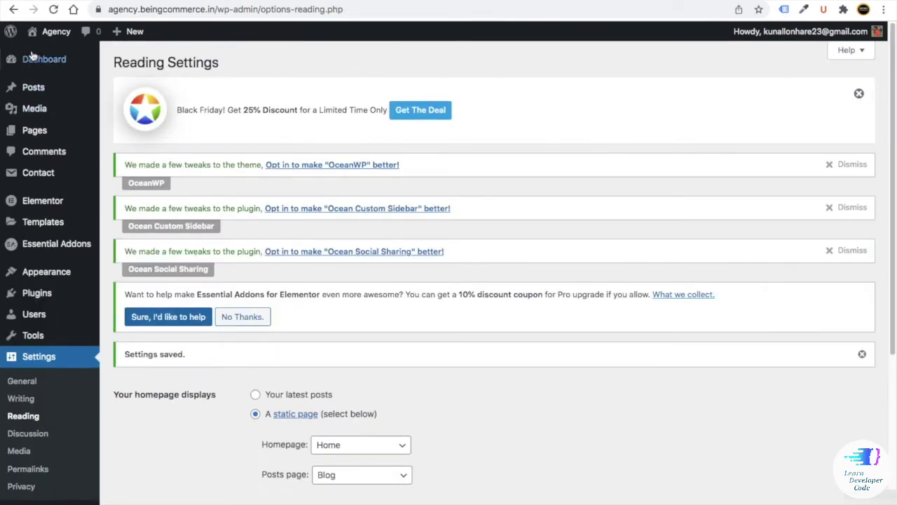
pyautogui.click(34, 56)
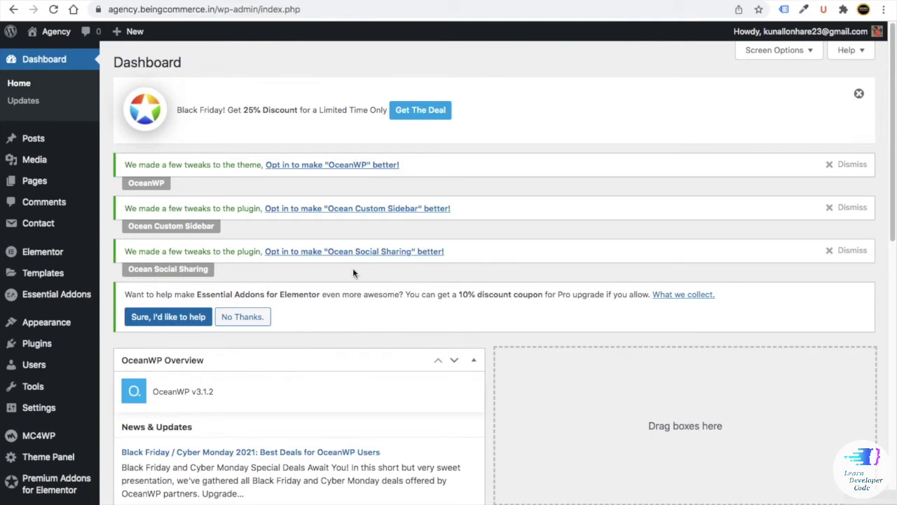
# - Trash the 'Hello world!' post, delete it permanently from Trash, and start a new post
pyautogui.moveTo(28, 142)
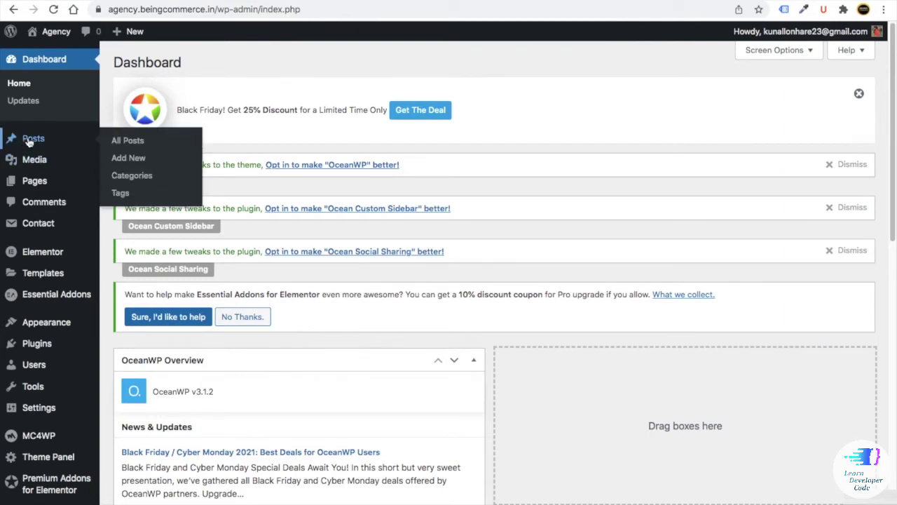
pyautogui.click(126, 142)
pyautogui.scroll(-1, 286, 208)
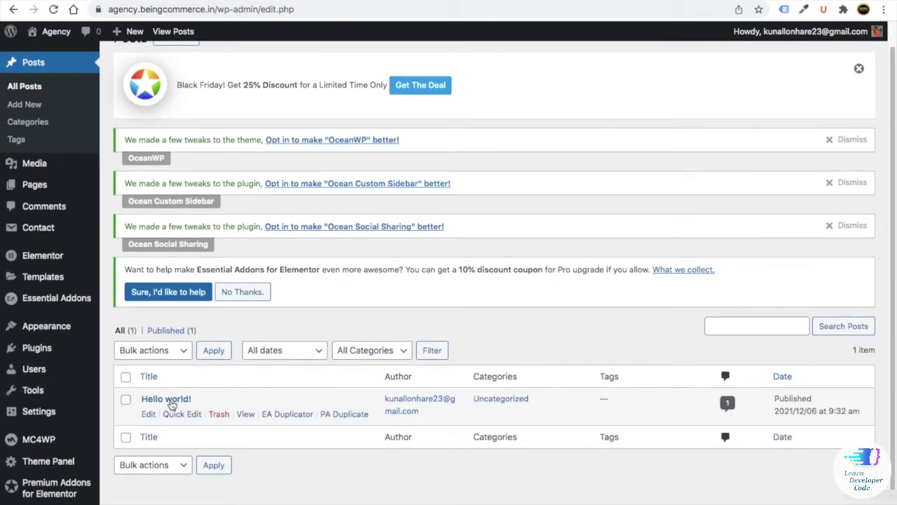
pyautogui.click(219, 415)
pyautogui.click(175, 392)
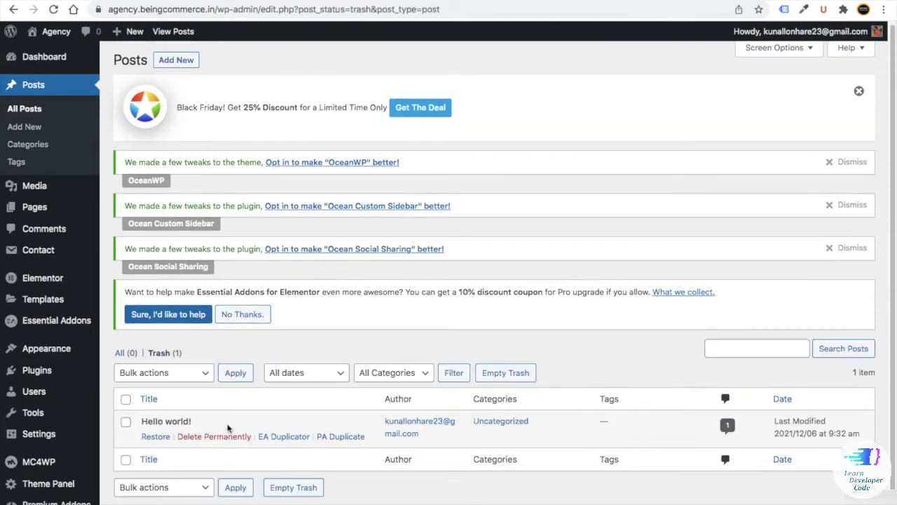
pyautogui.click(223, 437)
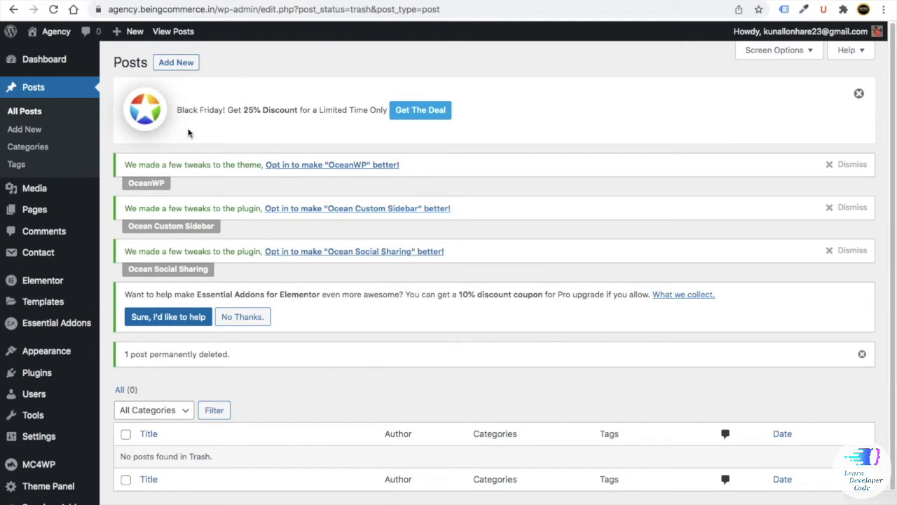
pyautogui.click(176, 62)
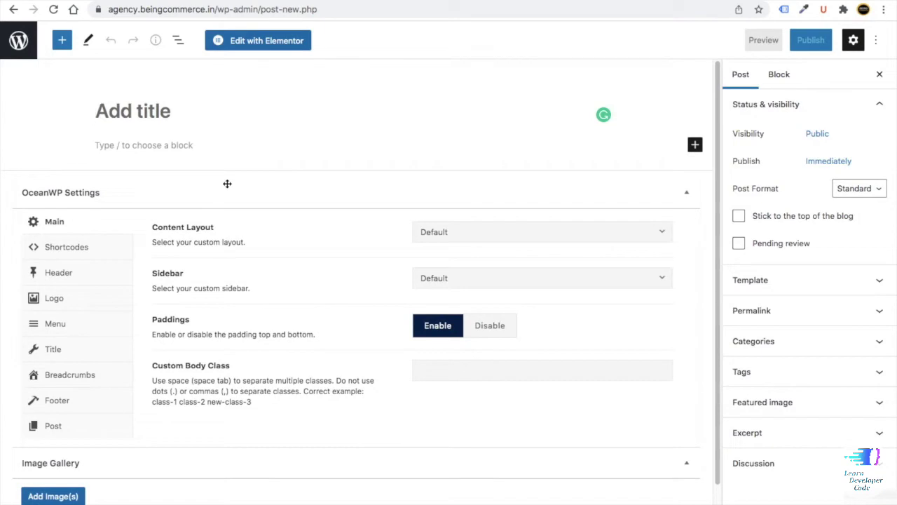
# - Search Google for 'being commerce' in a new tab and open the Being Commerce – Hub site
pyautogui.hotkey('ctrl', 't')
pyautogui.write('be')
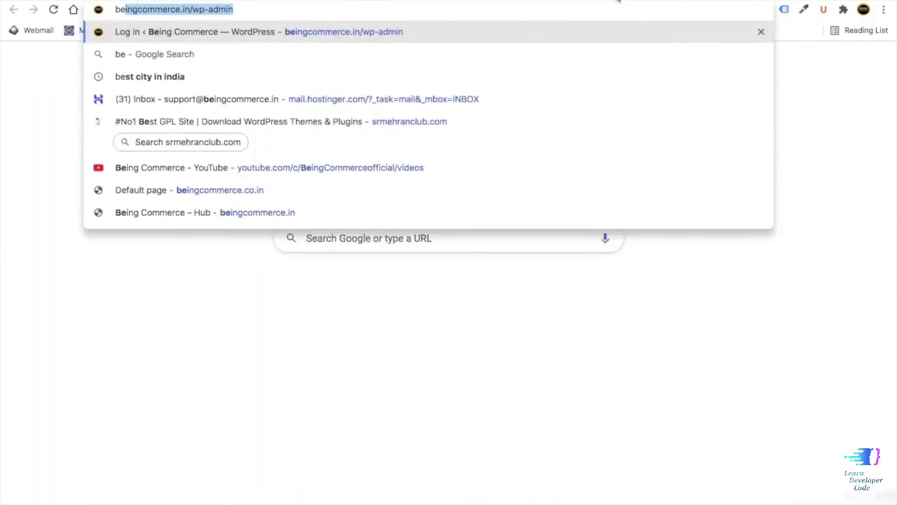
pyautogui.write('ing commerce')
pyautogui.press('Return')
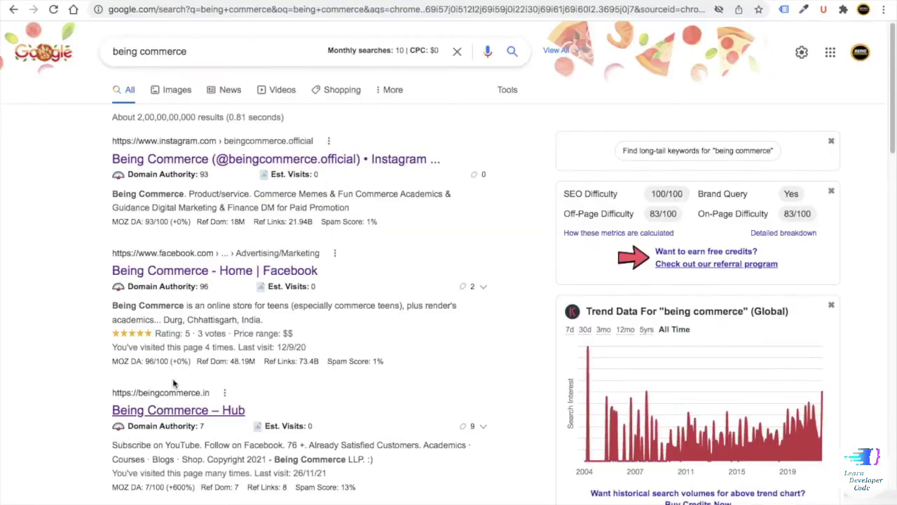
pyautogui.scroll(5, 128, 414)
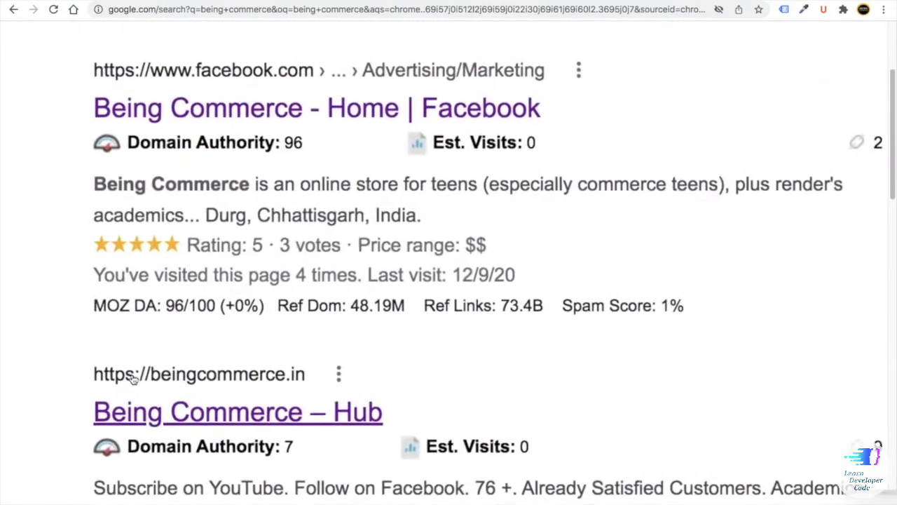
pyautogui.scroll(-5, 136, 380)
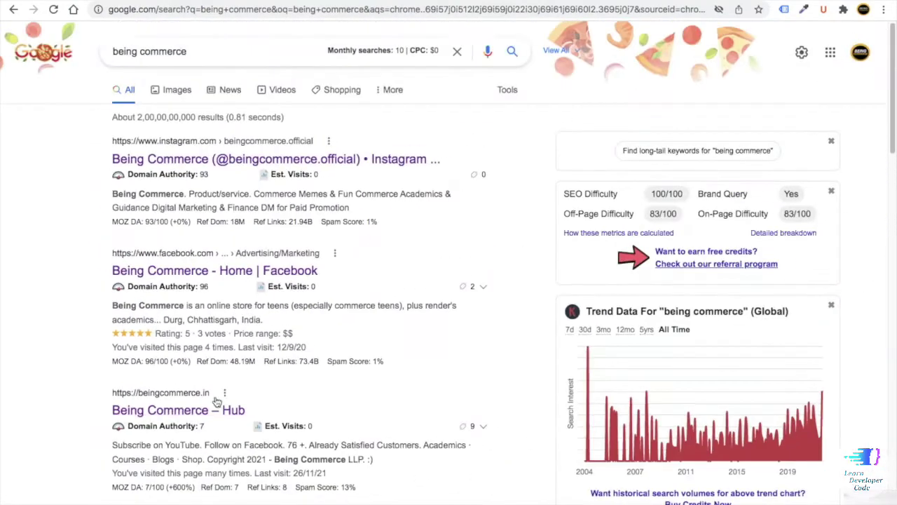
pyautogui.click(183, 412)
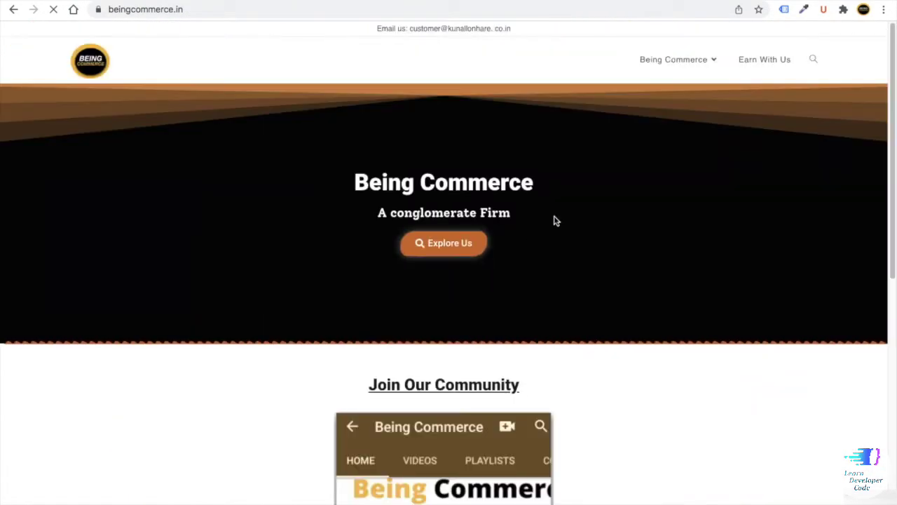
# - Go from Lastest Blog Guides through Read Now to the blog.beingcommerce.in homepage
pyautogui.moveTo(710, 63)
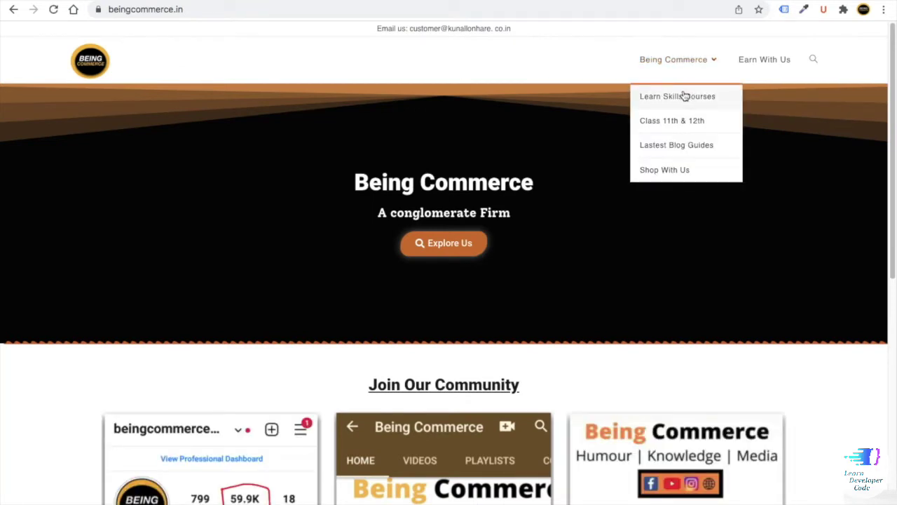
pyautogui.click(666, 149)
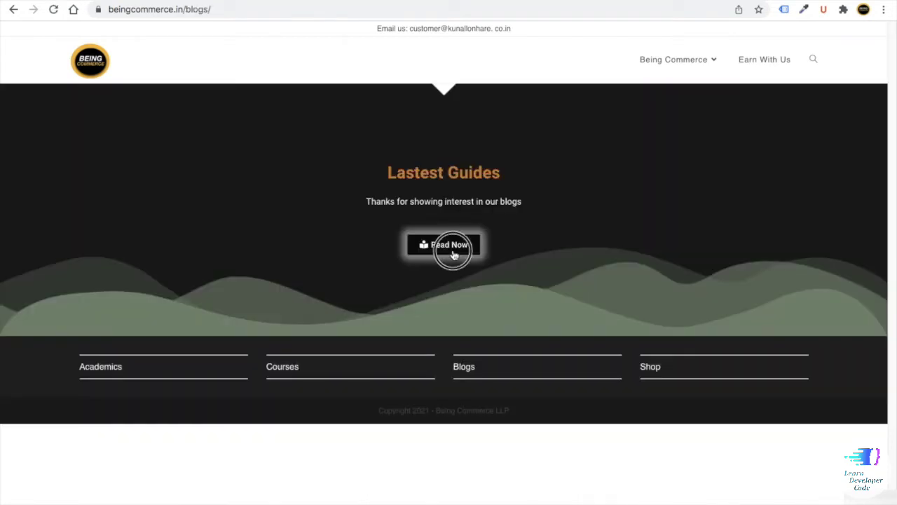
pyautogui.click(455, 254)
pyautogui.scroll(-3, 434, 221)
pyautogui.scroll(2, 435, 217)
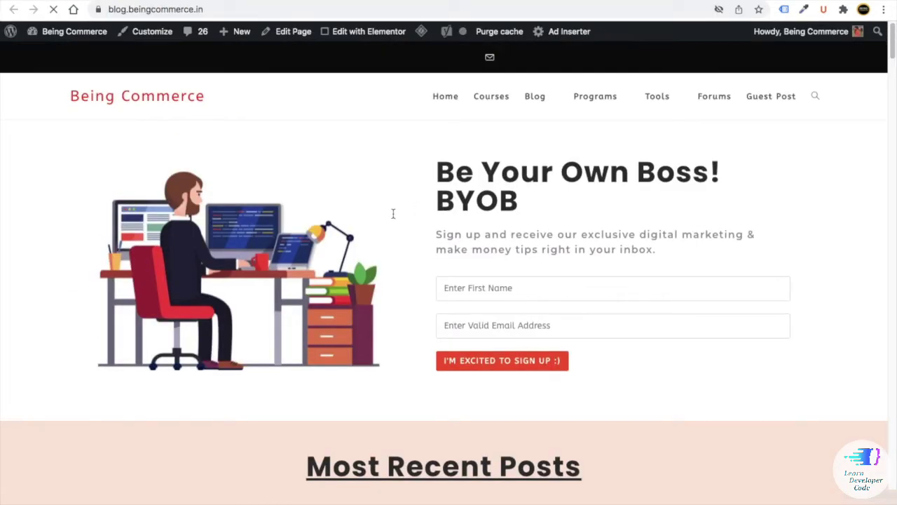
# - Save the WordPress-to-Facebook post image to the Desktop as 1.png
pyautogui.scroll(-6, 464, 155)
pyautogui.scroll(6, 470, 144)
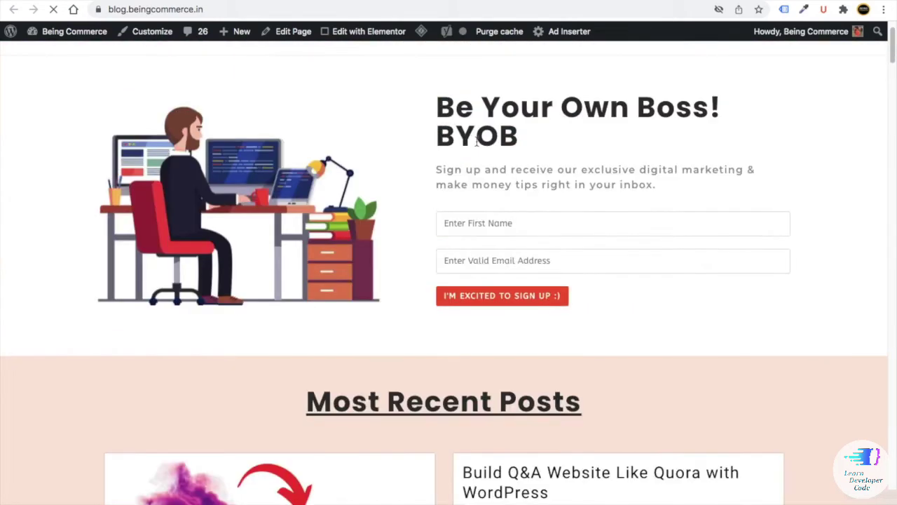
pyautogui.scroll(-7, 332, 266)
pyautogui.scroll(4, 236, 226)
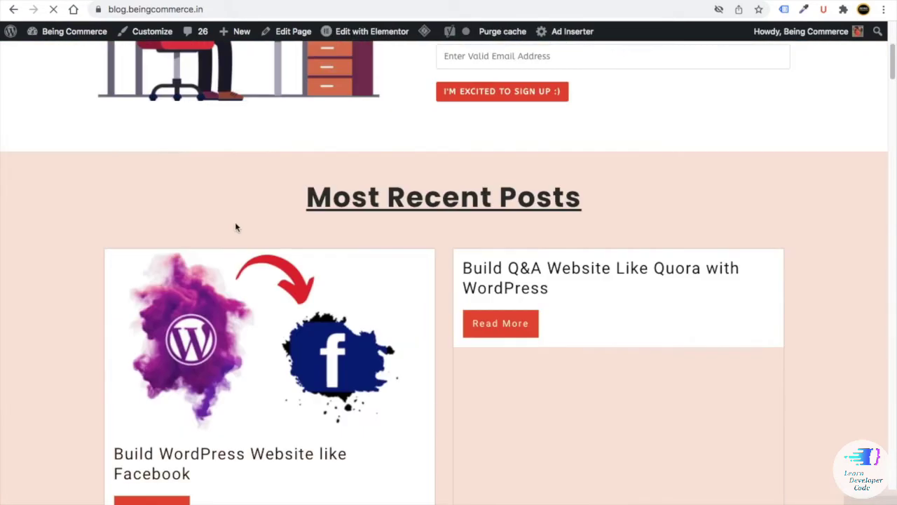
pyautogui.scroll(-1, 228, 296)
pyautogui.scroll(-1, 228, 295)
pyautogui.rightClick(222, 258)
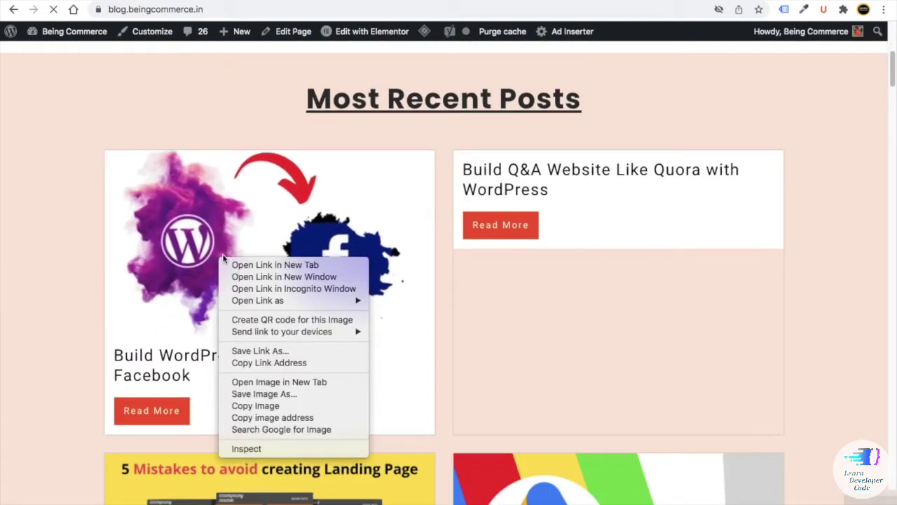
pyautogui.click(255, 394)
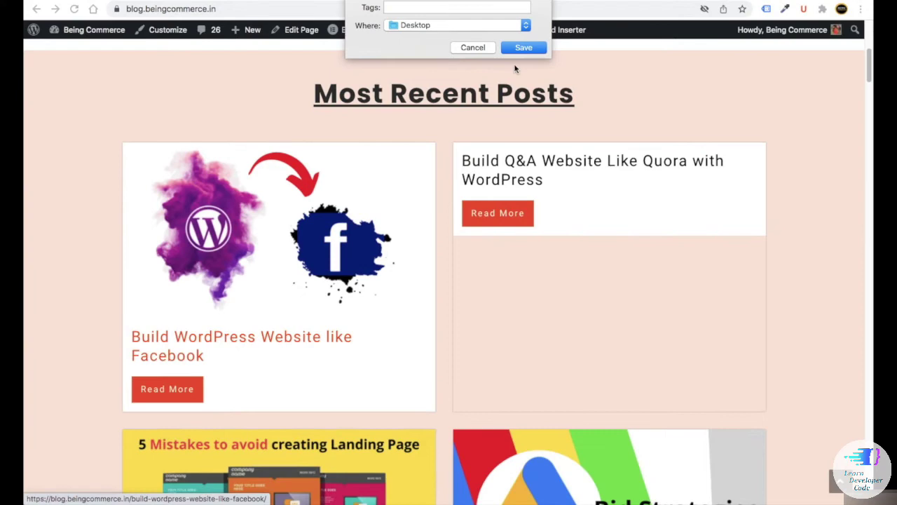
pyautogui.click(519, 47)
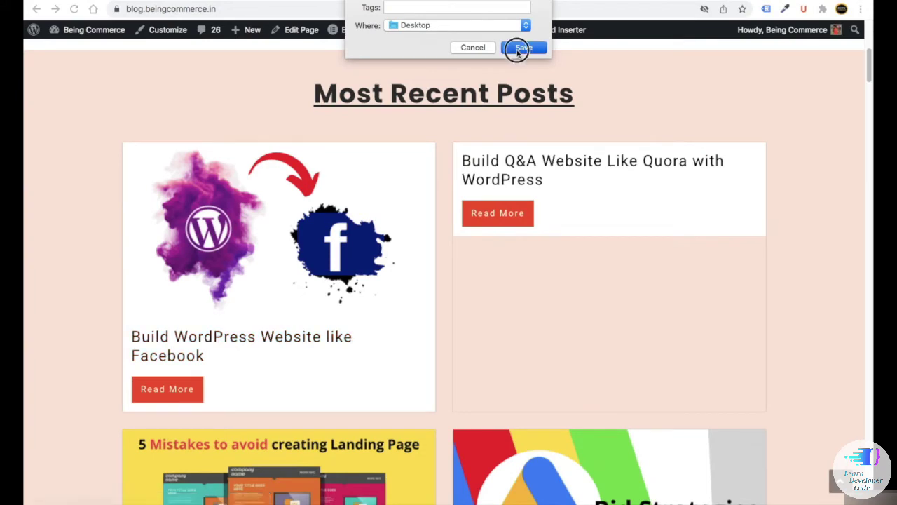
# - Save the landing-page post link to the Desktop as 2.html
pyautogui.scroll(-3, 428, 277)
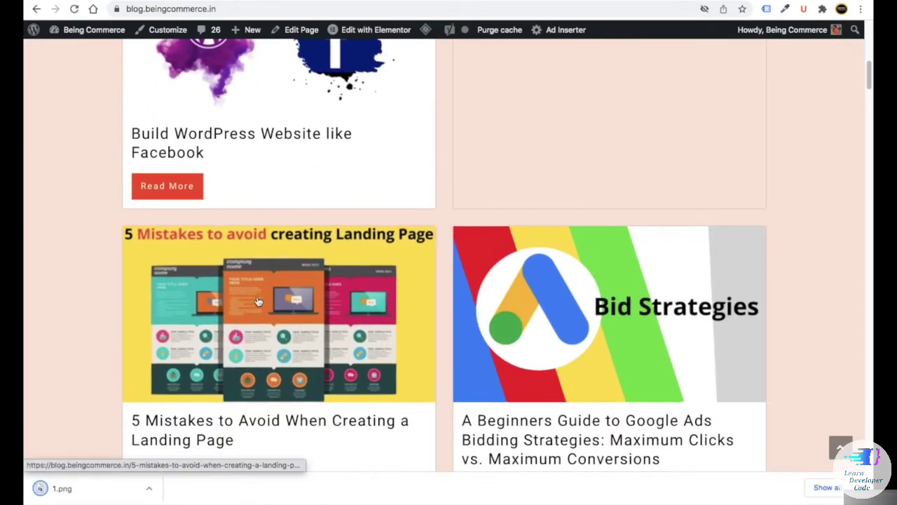
pyautogui.scroll(-1, 252, 294)
pyautogui.scroll(-1, 251, 273)
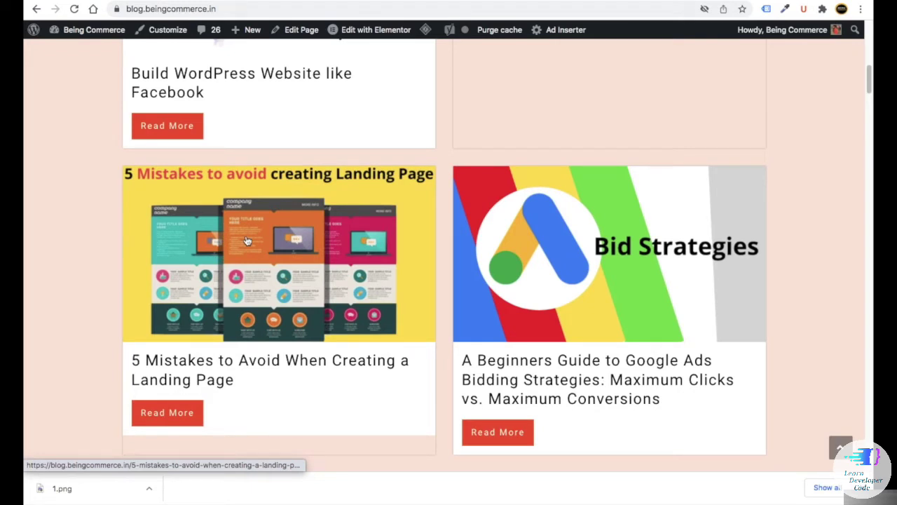
pyautogui.rightClick(247, 241)
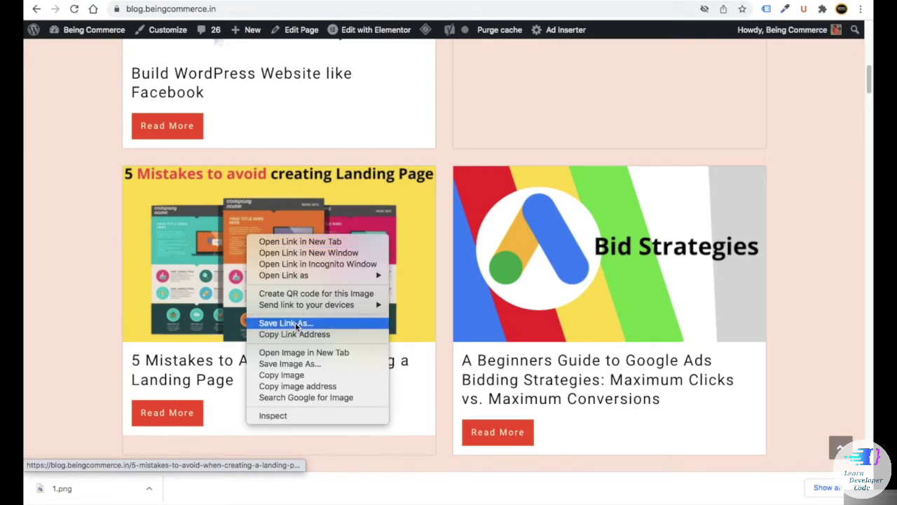
pyautogui.click(273, 323)
# - Save the Google Ads post image (3.png) and the Doodly post image to the Desktop
pyautogui.rightClick(525, 273)
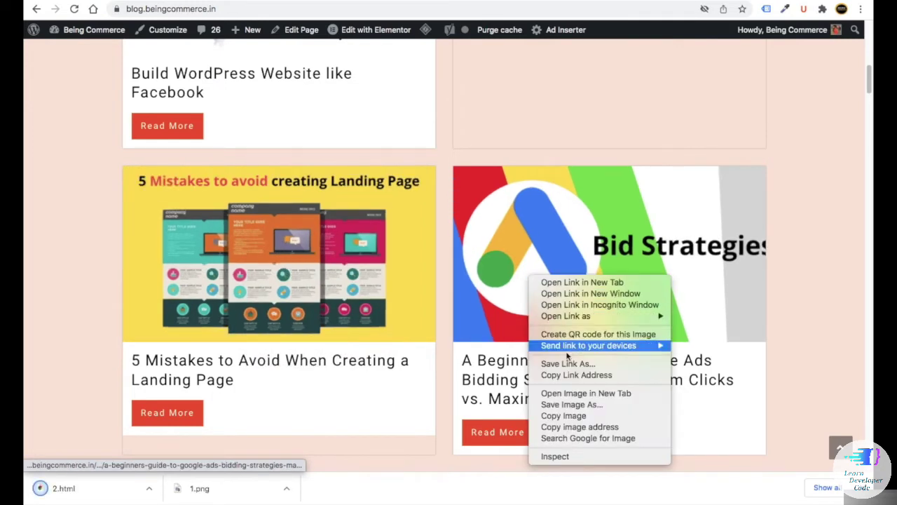
pyautogui.click(569, 405)
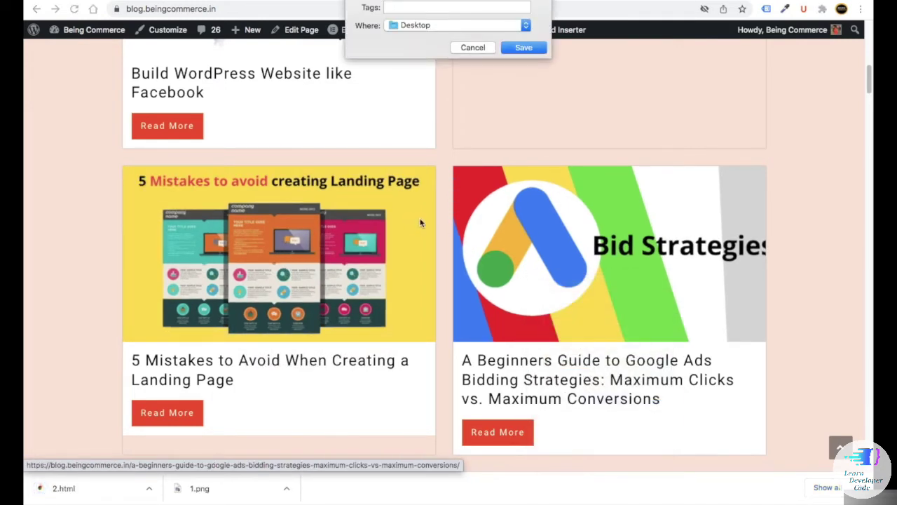
pyautogui.click(527, 47)
pyautogui.scroll(-4, 420, 253)
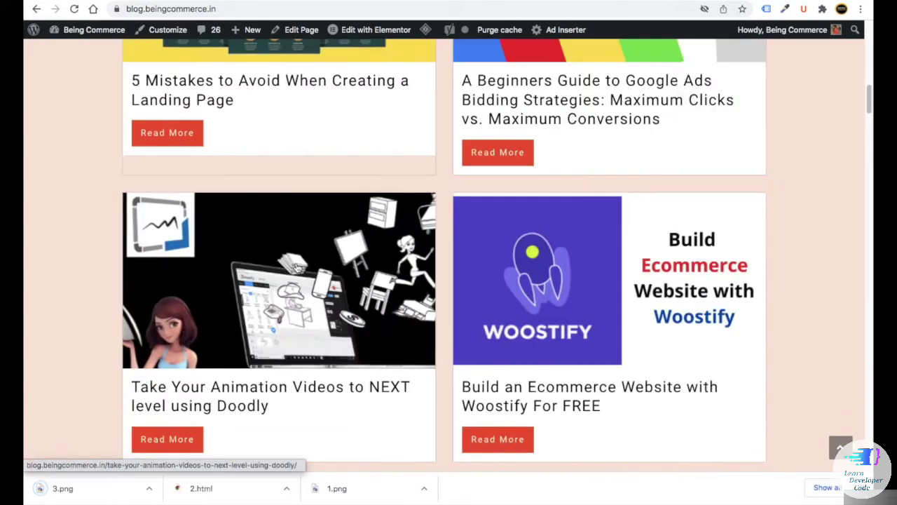
pyautogui.rightClick(297, 263)
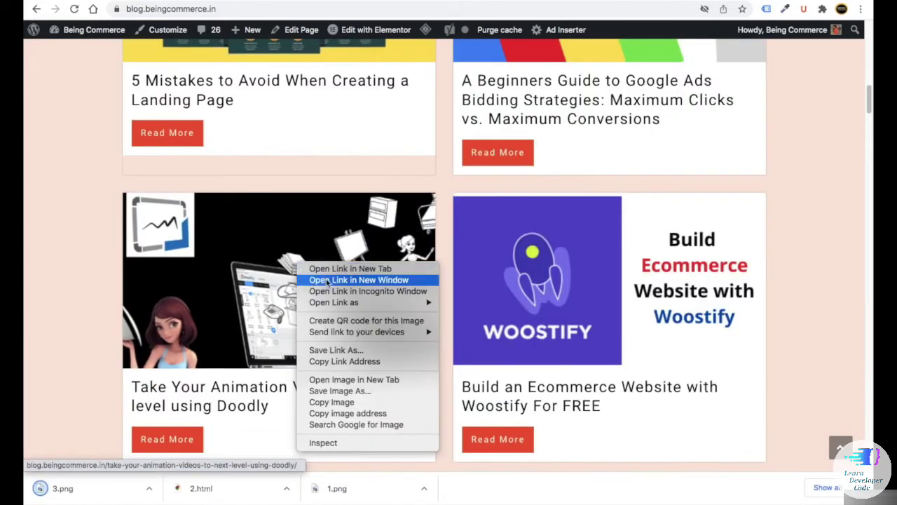
pyautogui.click(342, 390)
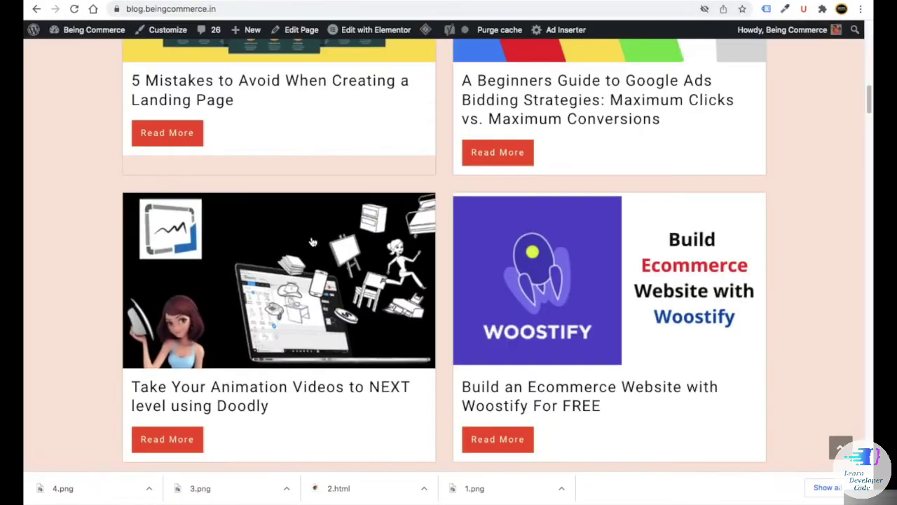
# - Copy the title '5 Mistakes to Avoid When Creating a Landing Page' into the new WordPress post's title
pyautogui.scroll(10, 297, 259)
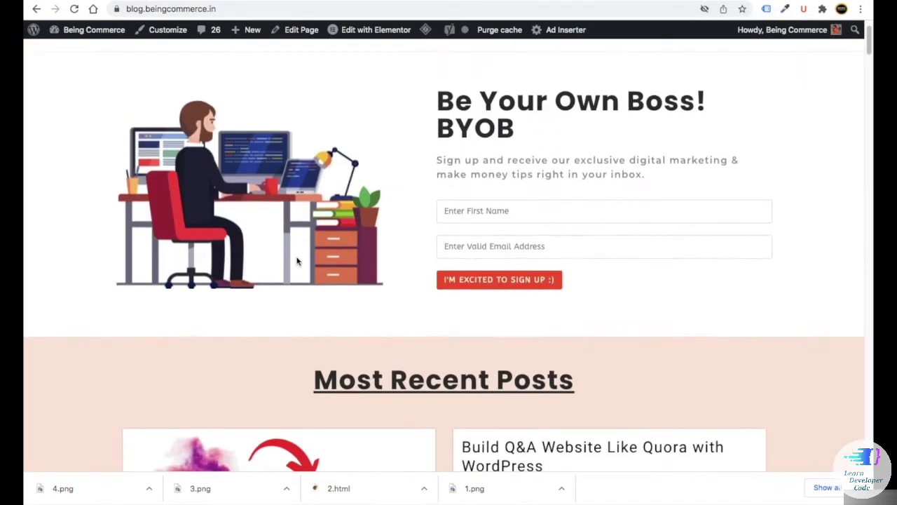
pyautogui.scroll(-10, 297, 260)
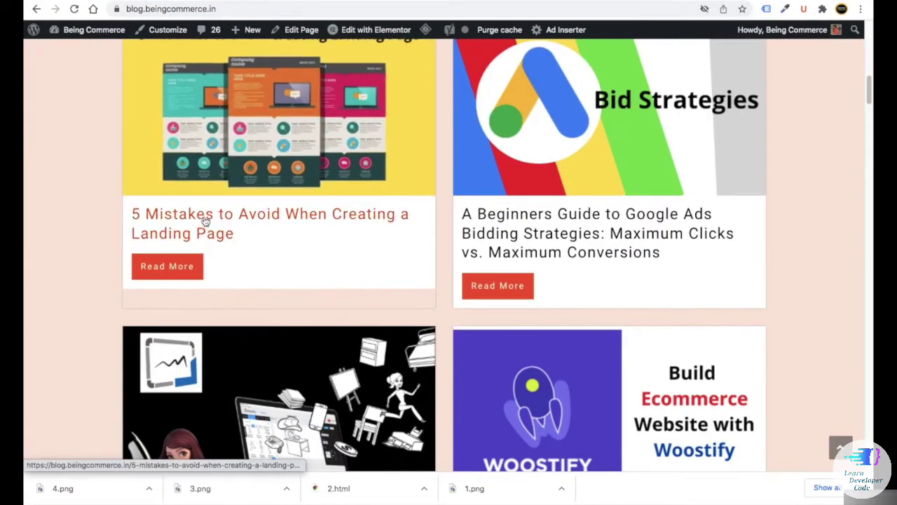
pyautogui.click(208, 221)
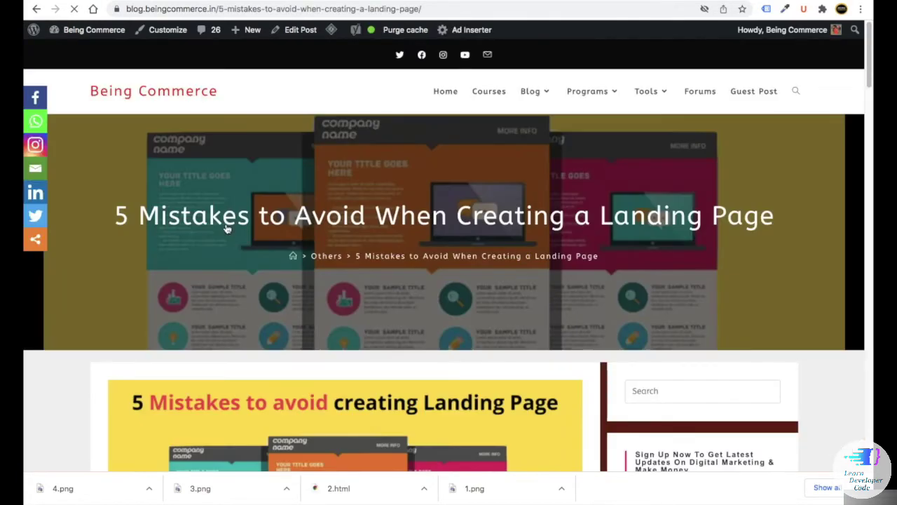
pyautogui.scroll(-2, 234, 227)
pyautogui.scroll(-3, 235, 227)
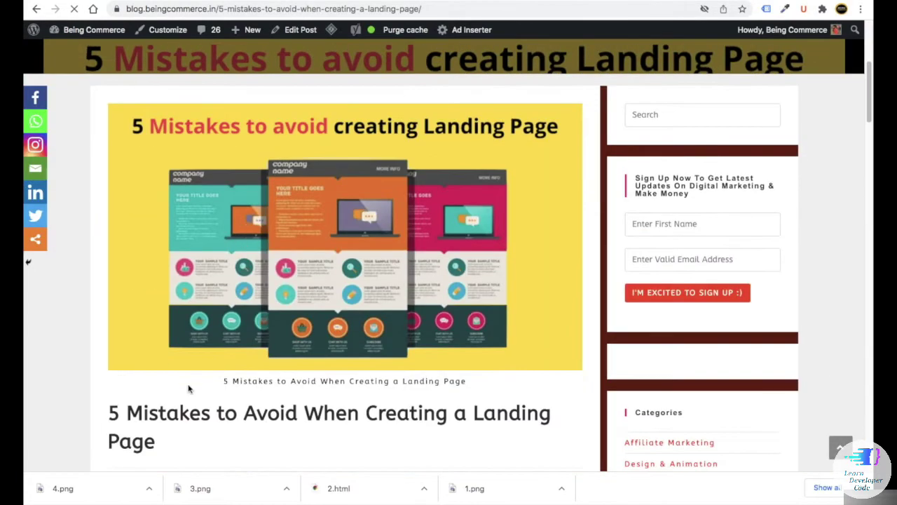
pyautogui.scroll(-2, 188, 389)
pyautogui.moveTo(156, 334); pyautogui.dragTo(96, 304)
pyautogui.rightClick(121, 306)
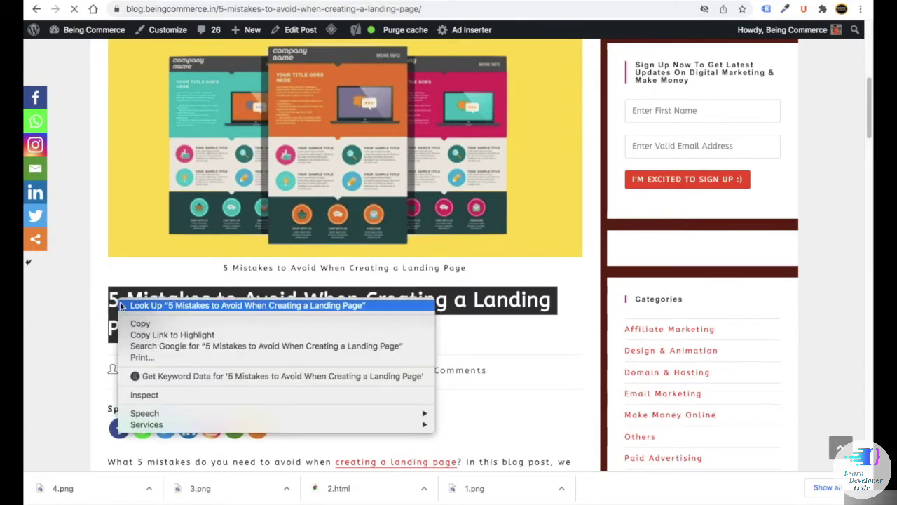
pyautogui.click(140, 323)
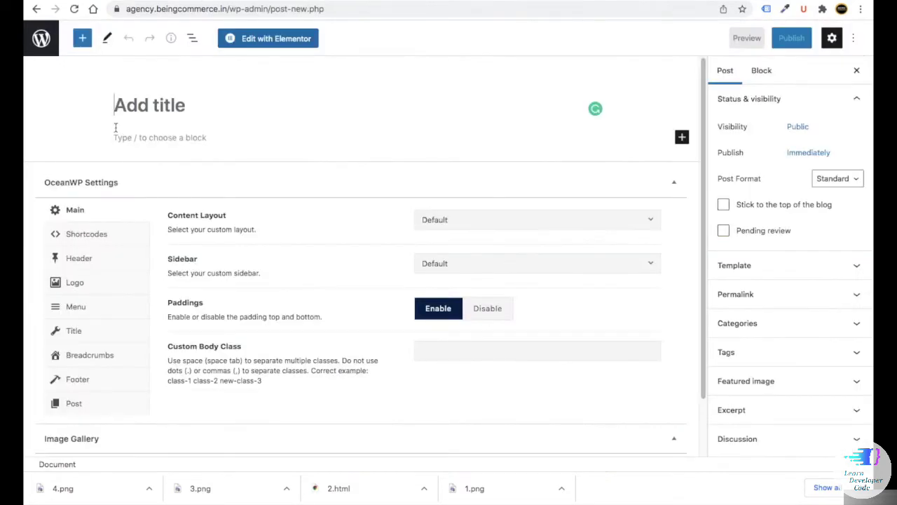
pyautogui.hotkey('ctrl', 'v')
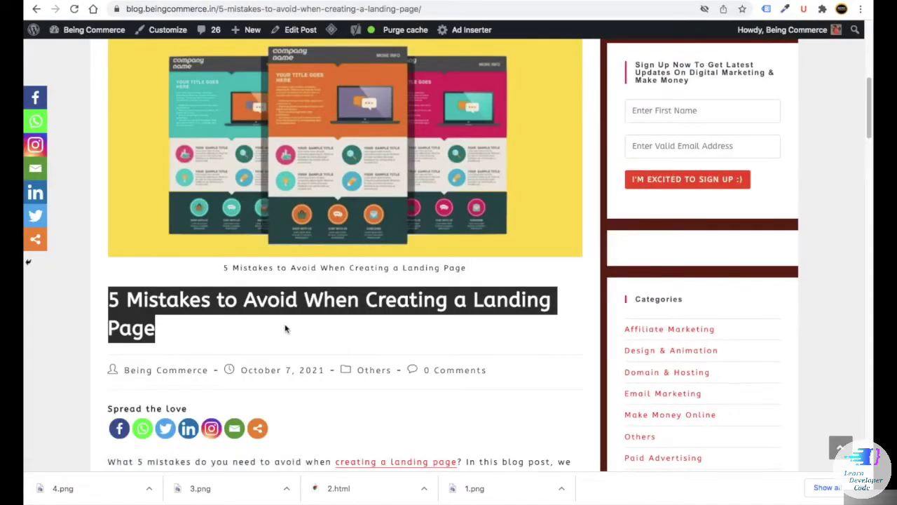
# - Copy the article's body text and place the cursor in the empty post body
pyautogui.scroll(-3, 376, 314)
pyautogui.moveTo(111, 230); pyautogui.dragTo(455, 413)
pyautogui.scroll(-3, 338, 333)
pyautogui.scroll(-1, 360, 344)
pyautogui.scroll(2, 360, 344)
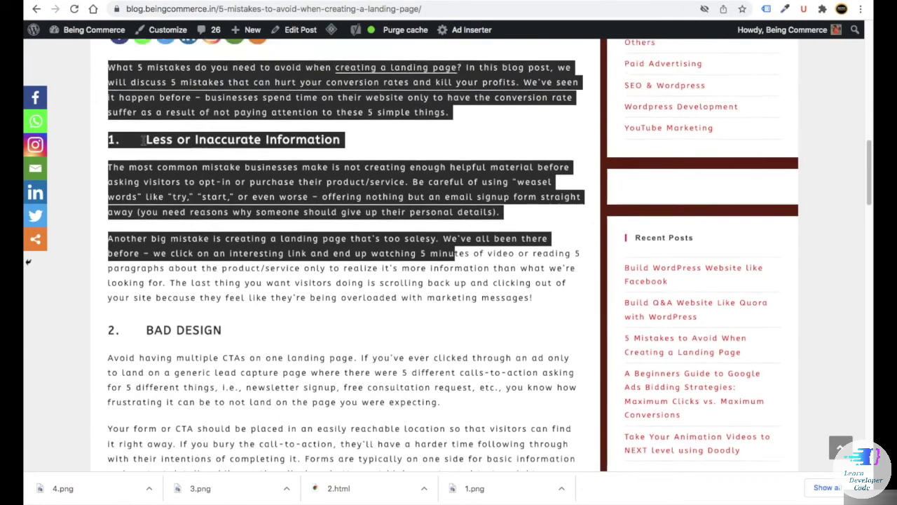
pyautogui.moveTo(109, 97); pyautogui.dragTo(290, 238)
pyautogui.rightClick(290, 238)
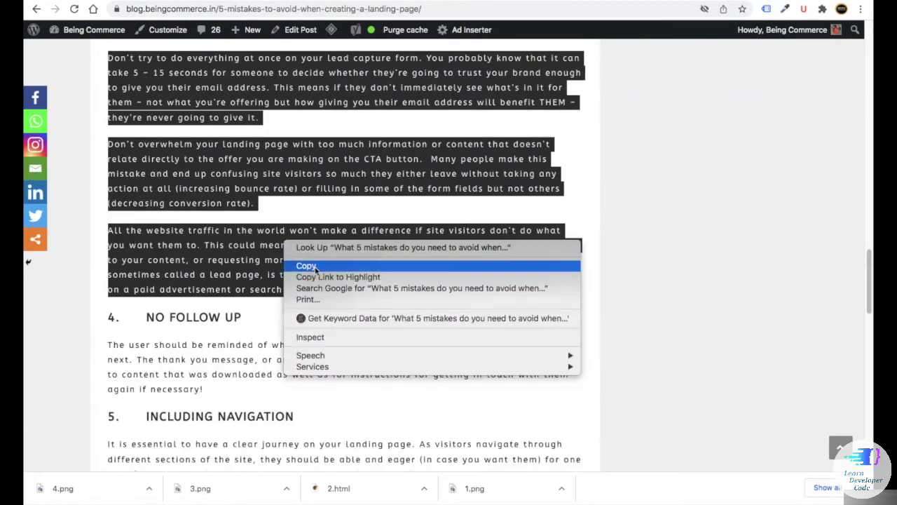
pyautogui.click(308, 266)
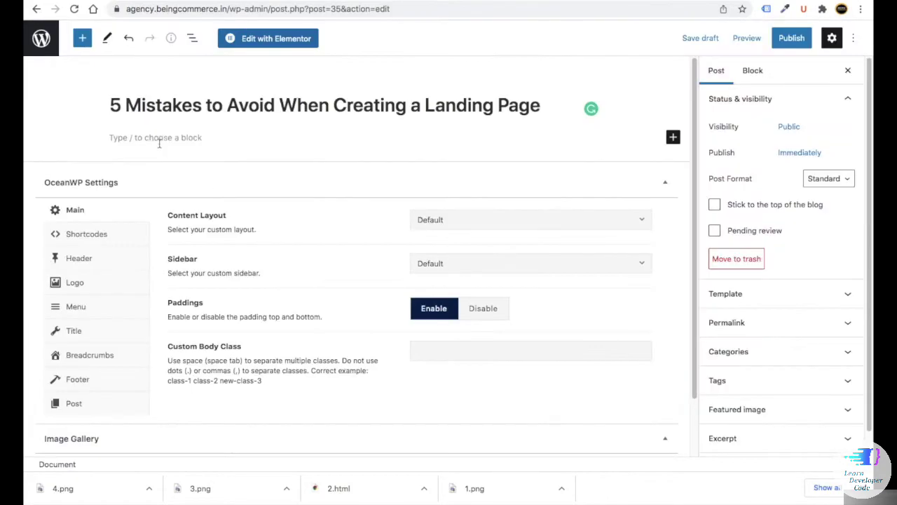
pyautogui.click(159, 140)
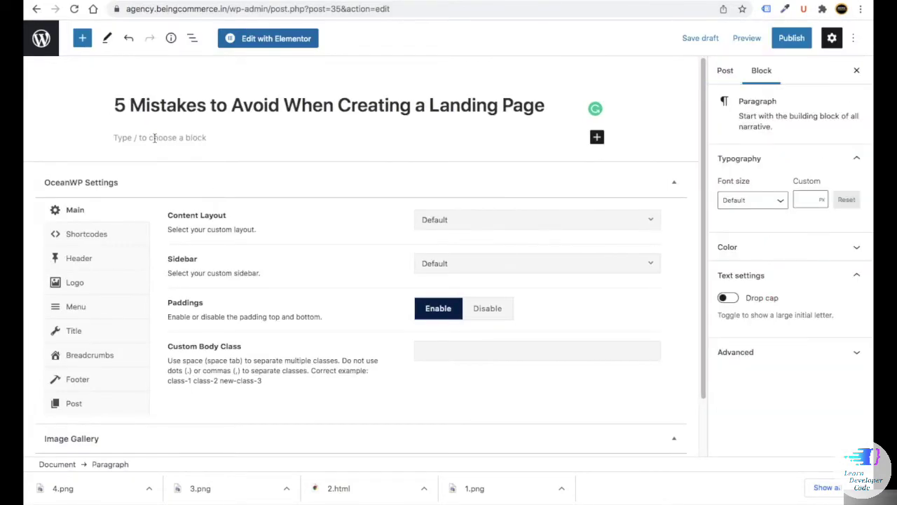
# - Paste the article text into the post body and delete a stray ad tracking link
pyautogui.hotkey('ctrl', 'v')
pyautogui.scroll(10, 273, 253)
pyautogui.scroll(10, 268, 252)
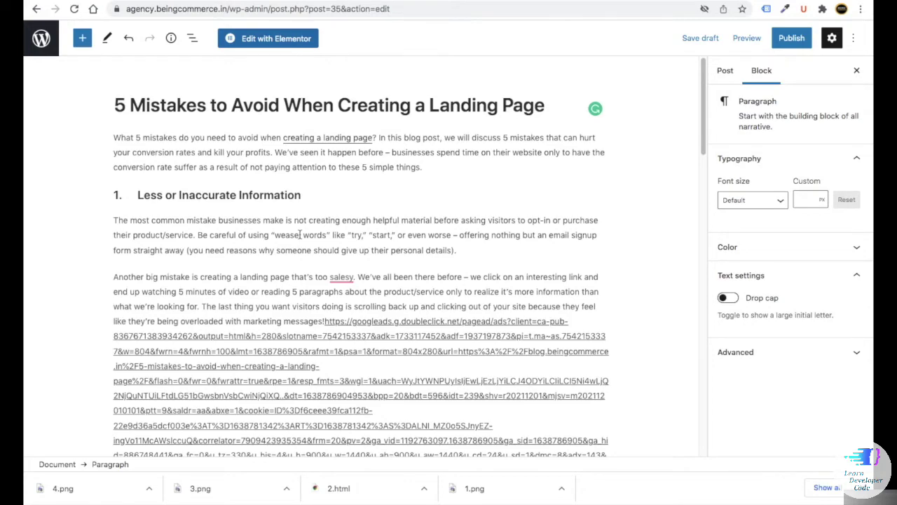
pyautogui.scroll(-15, 300, 235)
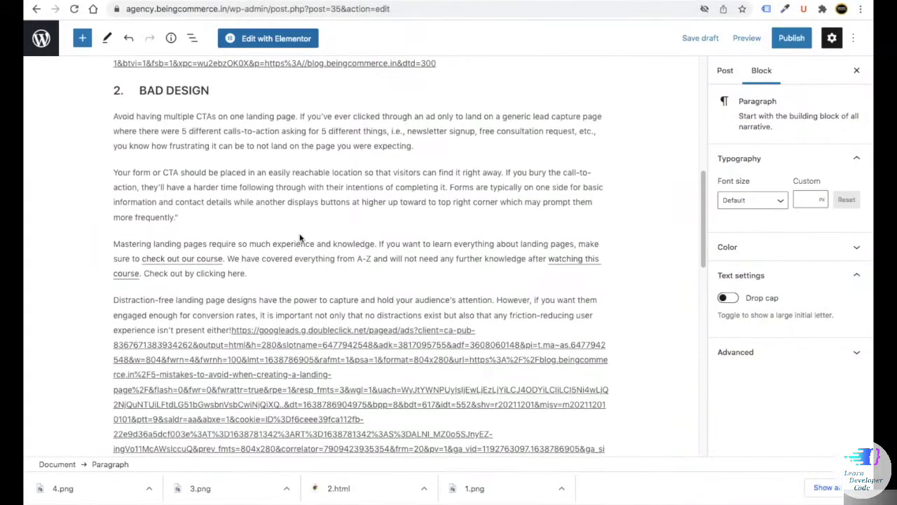
pyautogui.scroll(-2, 299, 224)
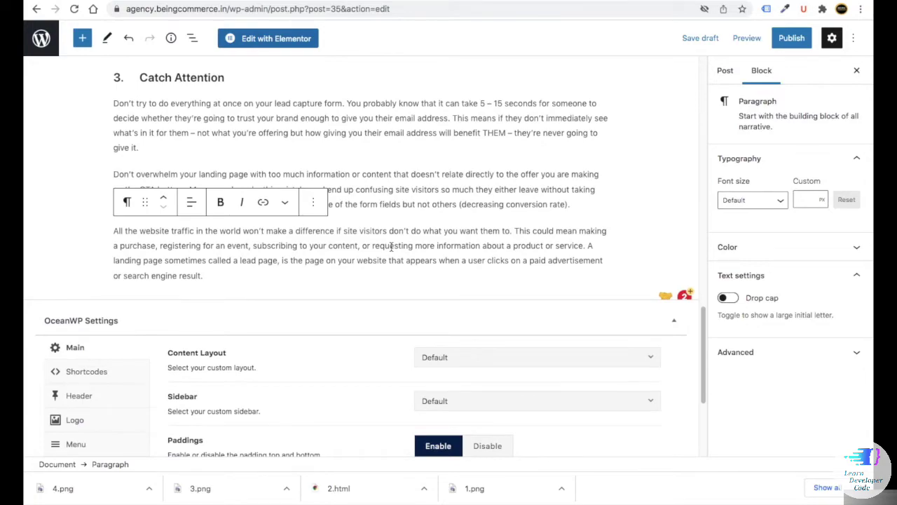
pyautogui.scroll(10, 398, 248)
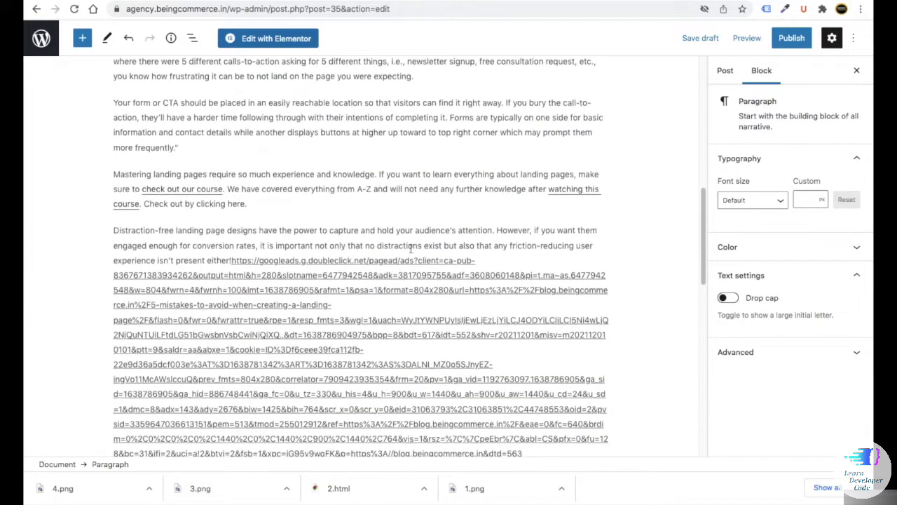
pyautogui.scroll(-2, 336, 246)
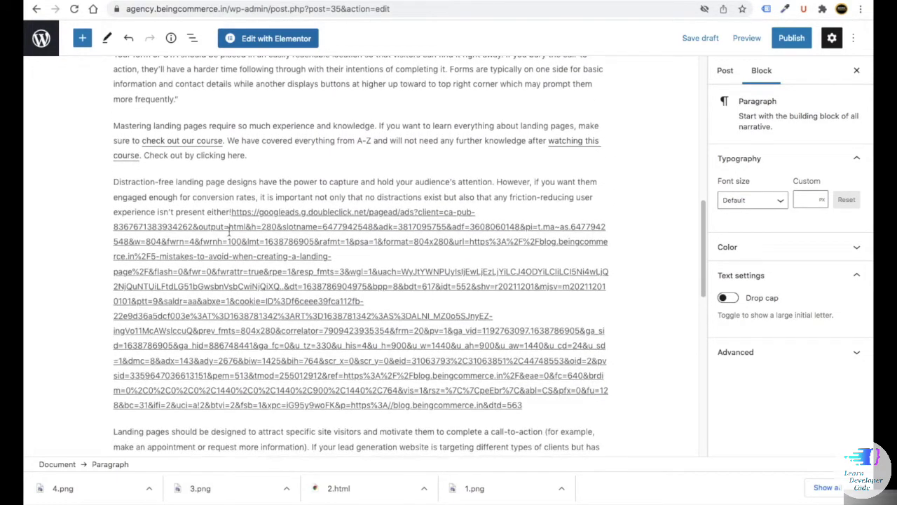
pyautogui.moveTo(230, 212); pyautogui.dragTo(537, 404)
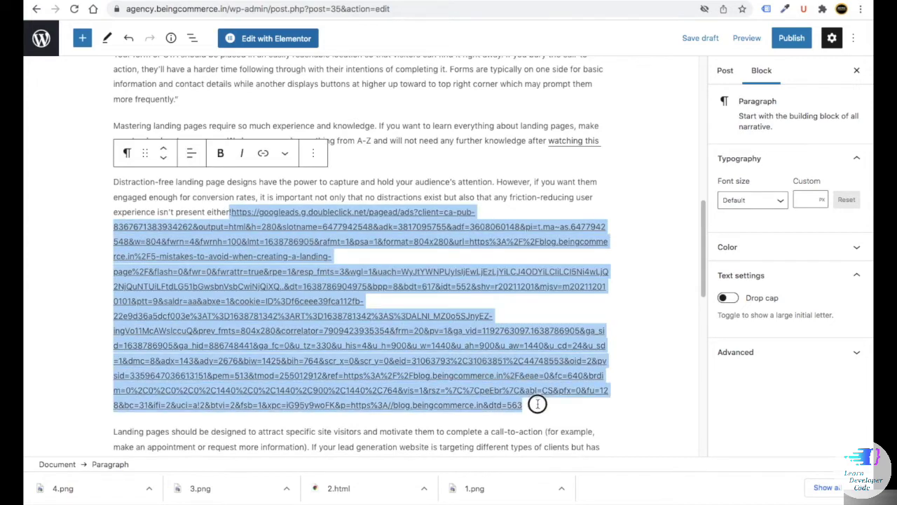
pyautogui.press('BackSpace')
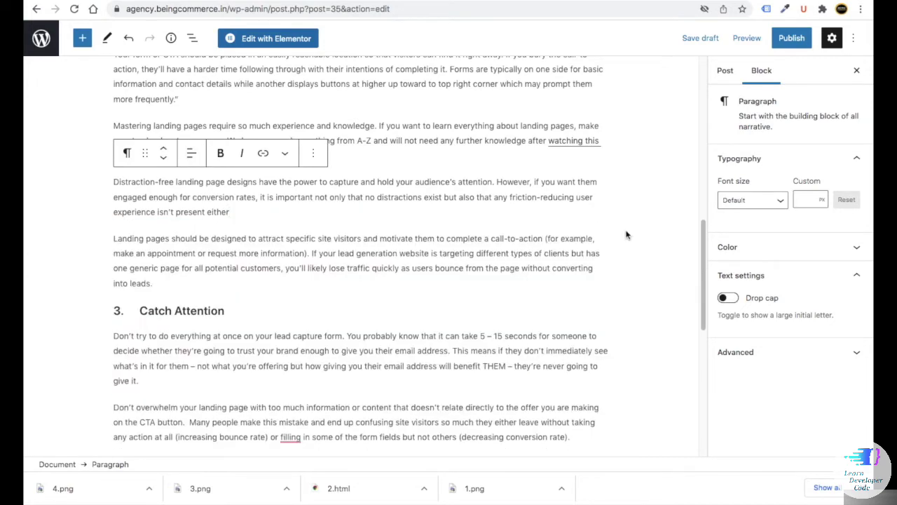
# - Delete the remaining long pasted URL so the paragraph ends at 'marketing messages'
pyautogui.scroll(10, 626, 234)
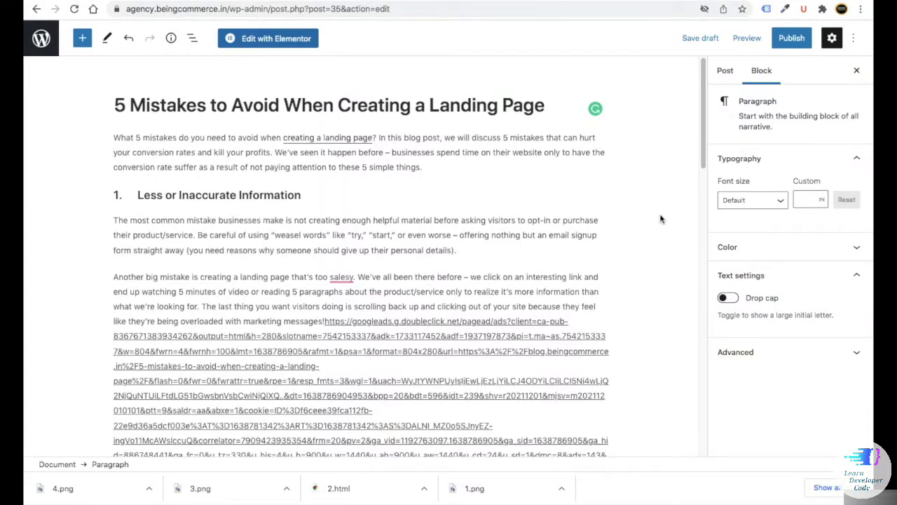
pyautogui.click(305, 98)
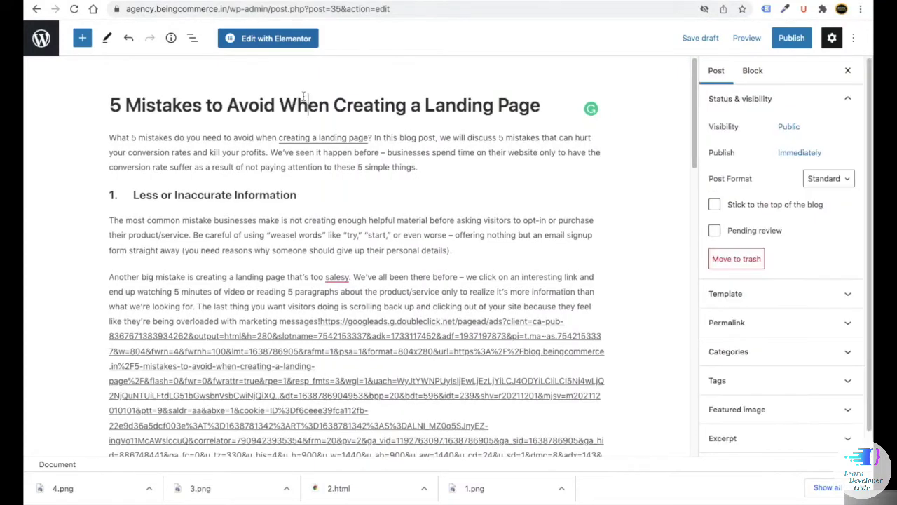
pyautogui.scroll(-1, 300, 168)
pyautogui.click(312, 170)
pyautogui.scroll(-5, 396, 195)
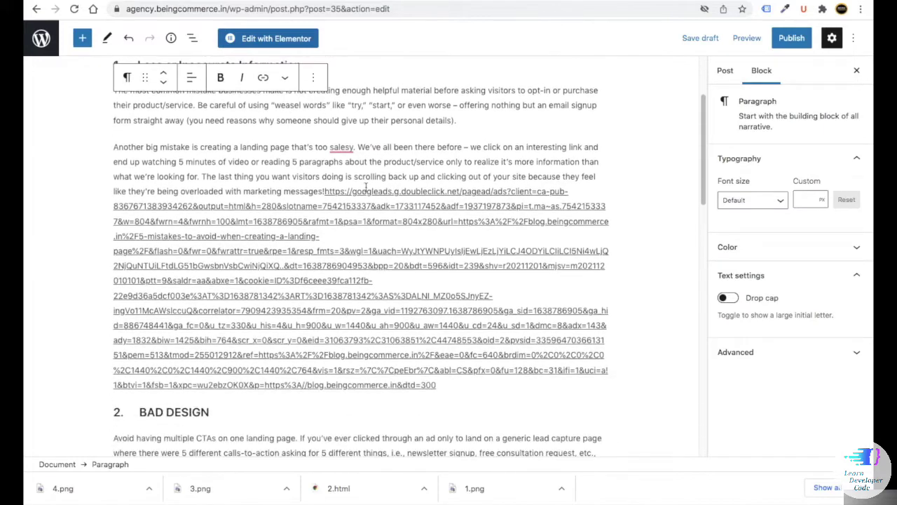
pyautogui.scroll(2, 490, 286)
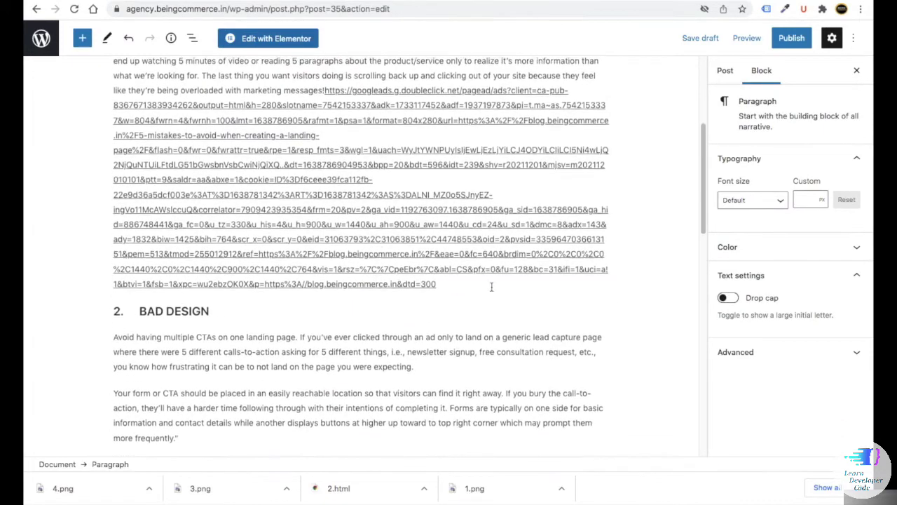
pyautogui.moveTo(437, 286); pyautogui.dragTo(320, 156)
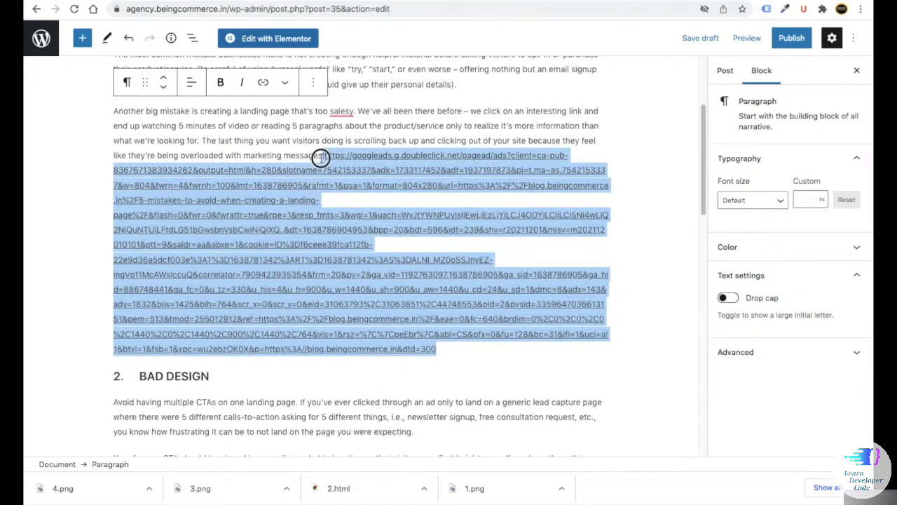
pyautogui.press('BackSpace')
pyautogui.click(724, 72)
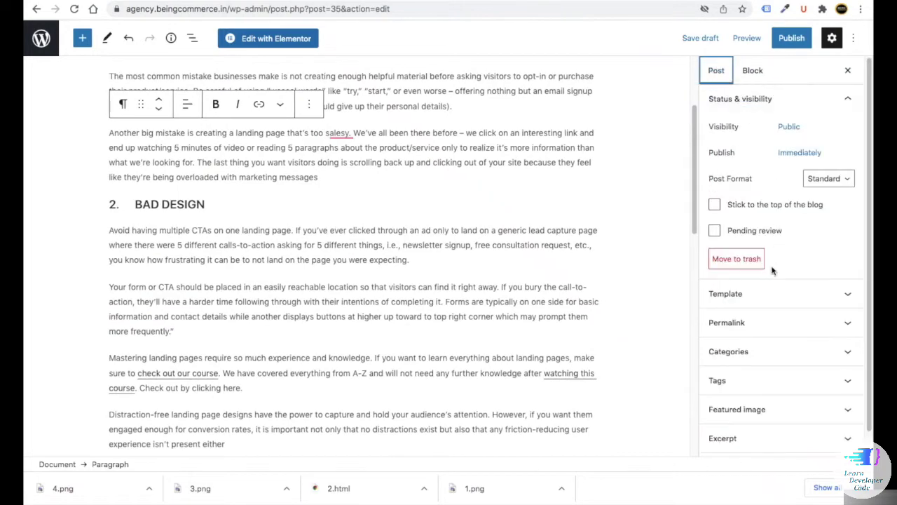
# - Upload the WordPress-to-Facebook graphic from the computer and set it as the featured image
pyautogui.scroll(-1, 745, 364)
pyautogui.click(745, 371)
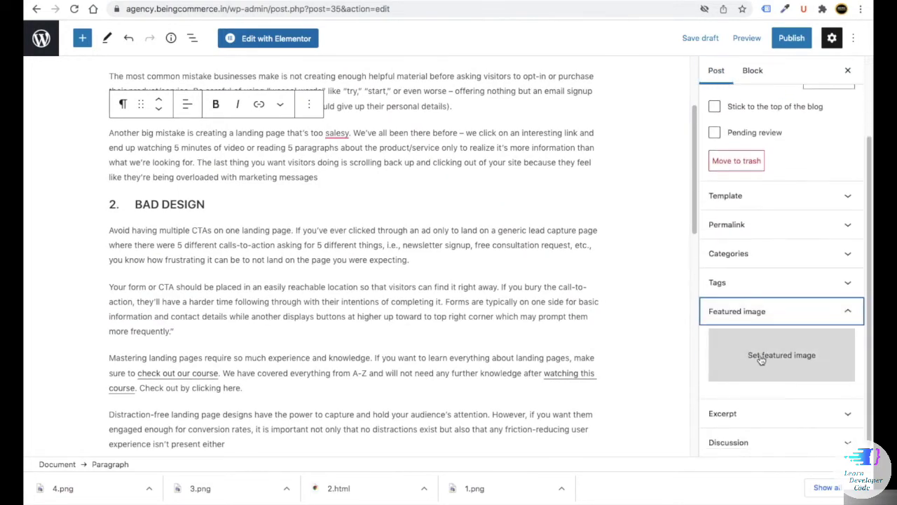
pyautogui.click(762, 359)
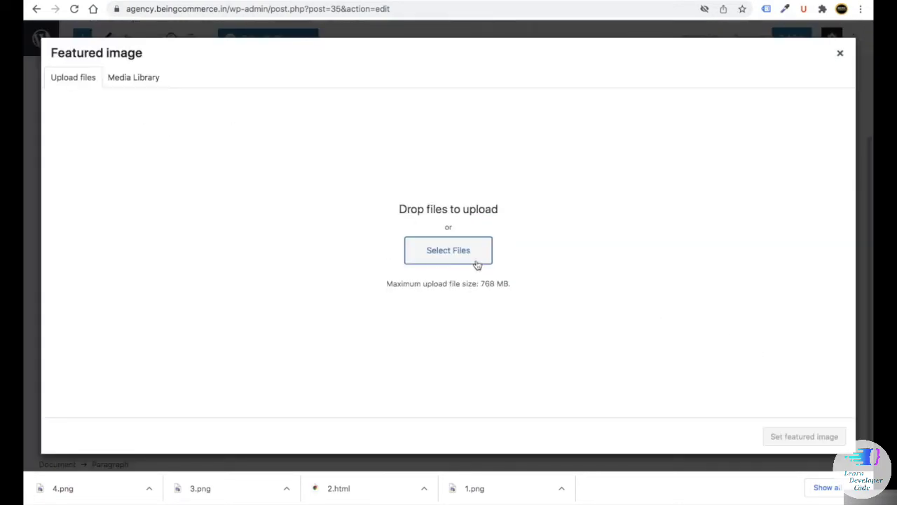
pyautogui.click(355, 66)
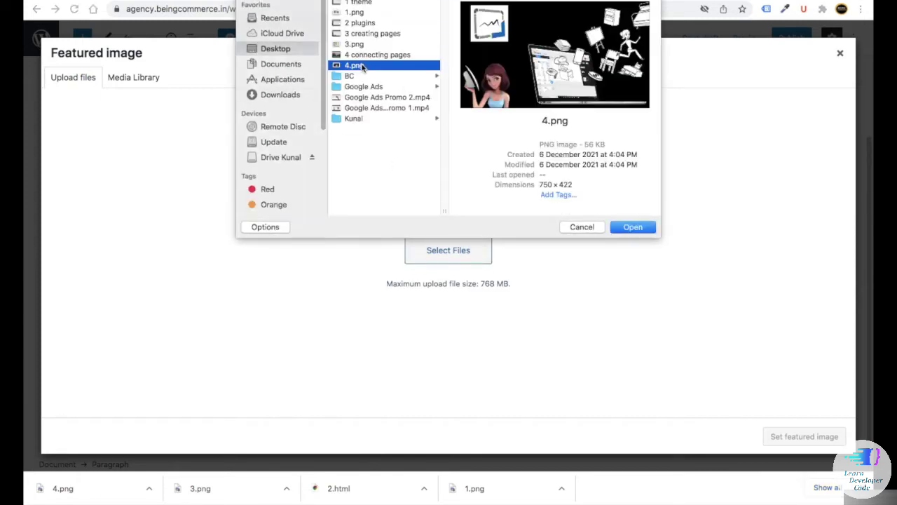
pyautogui.doubleClick(360, 13)
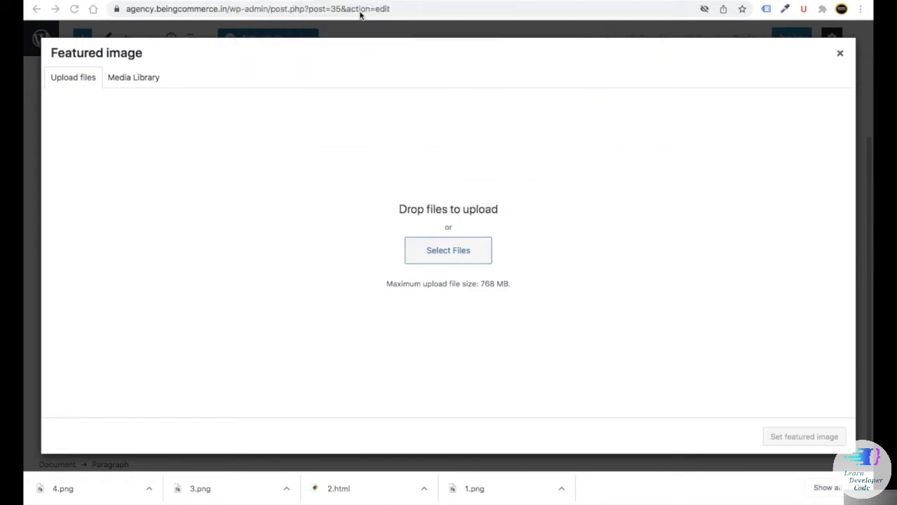
pyautogui.click(804, 436)
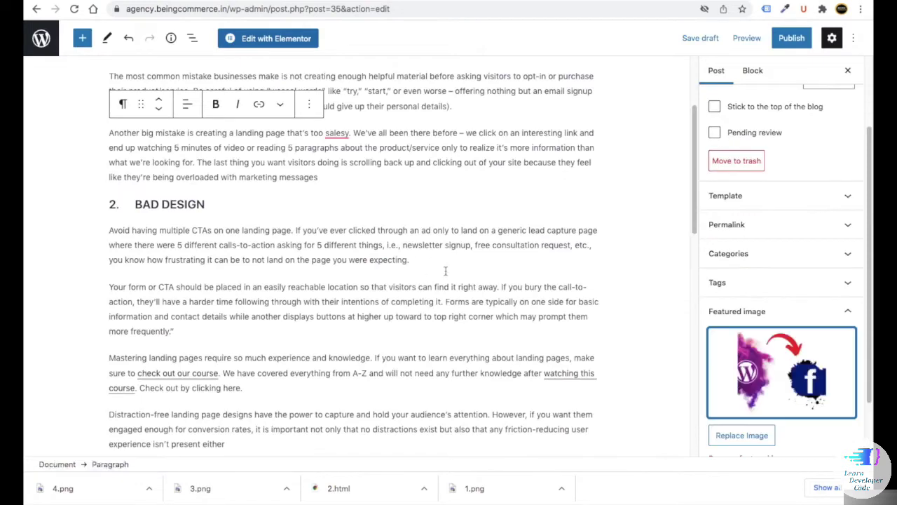
pyautogui.scroll(2, 490, 282)
pyautogui.scroll(3, 489, 281)
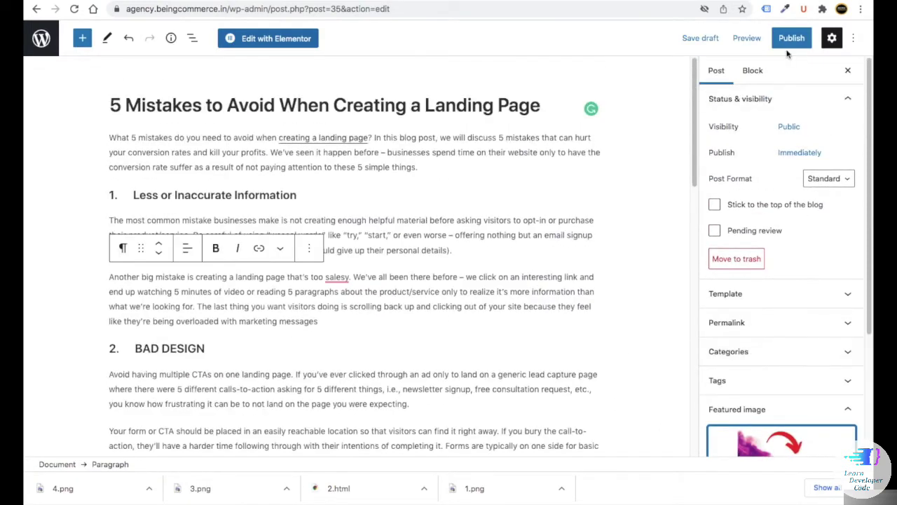
# - Publish the '5 Mistakes to Avoid When Creating a Landing Page' post and view it live
pyautogui.click(792, 38)
pyautogui.click(747, 38)
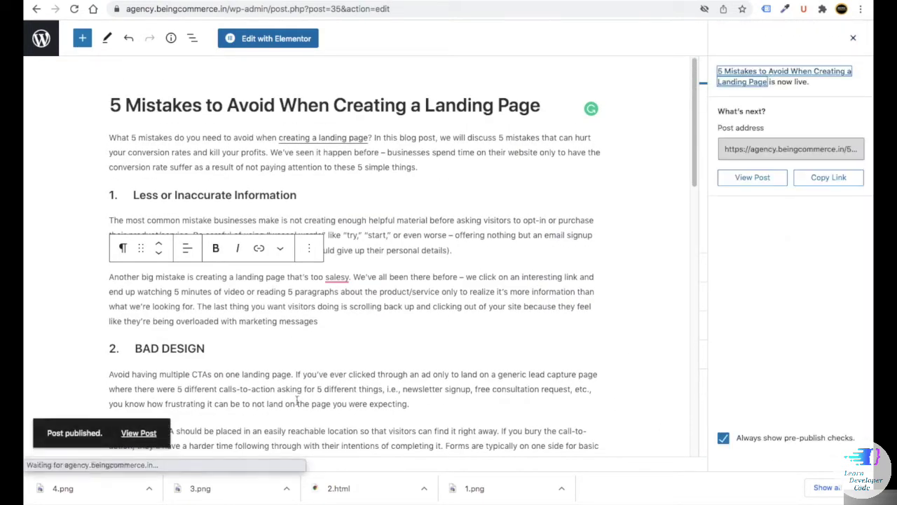
pyautogui.click(752, 180)
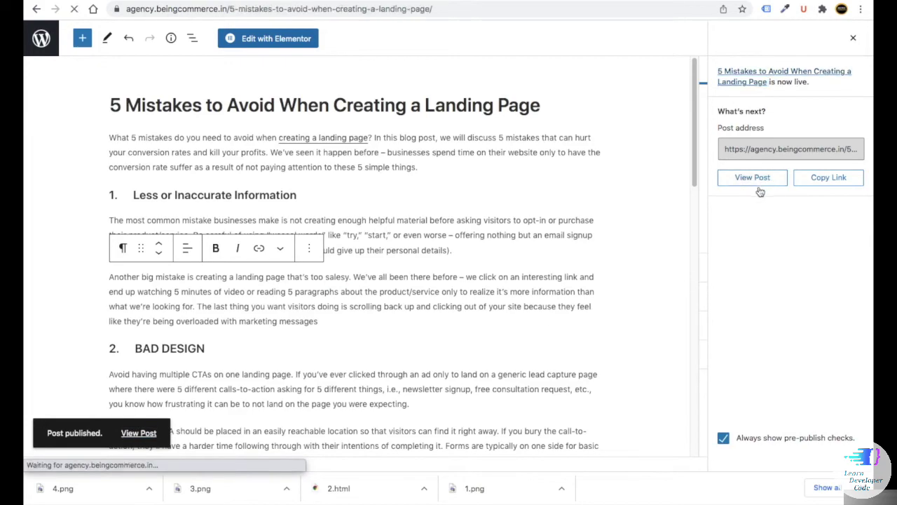
pyautogui.scroll(-5, 244, 273)
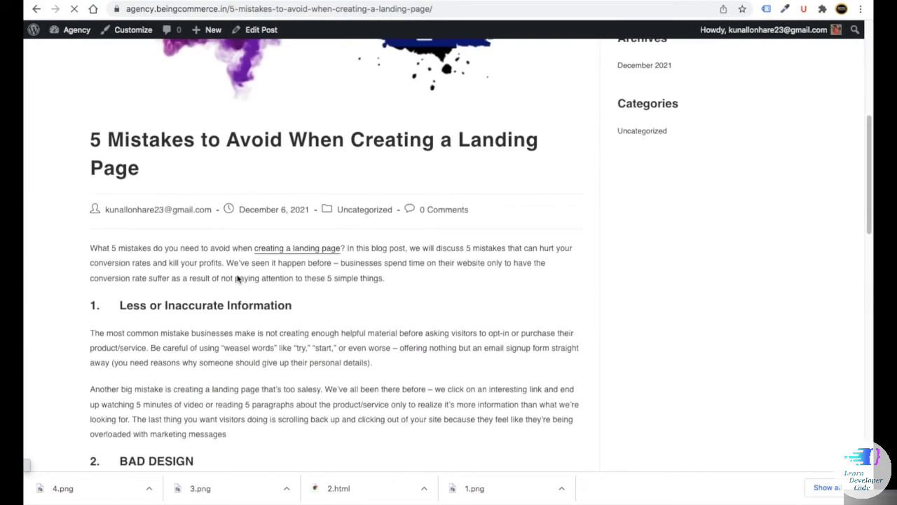
pyautogui.scroll(3, 243, 282)
pyautogui.scroll(-15, 253, 280)
pyautogui.scroll(15, 257, 281)
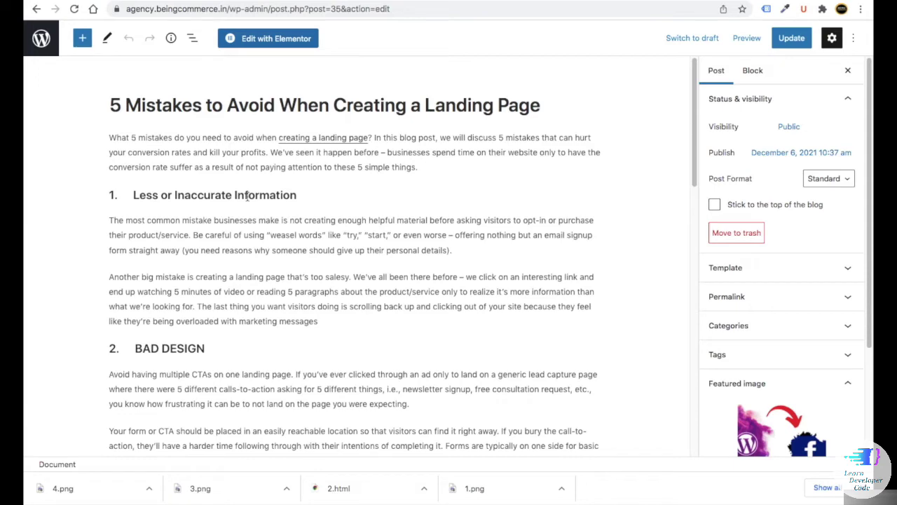
pyautogui.scroll(-1, 309, 192)
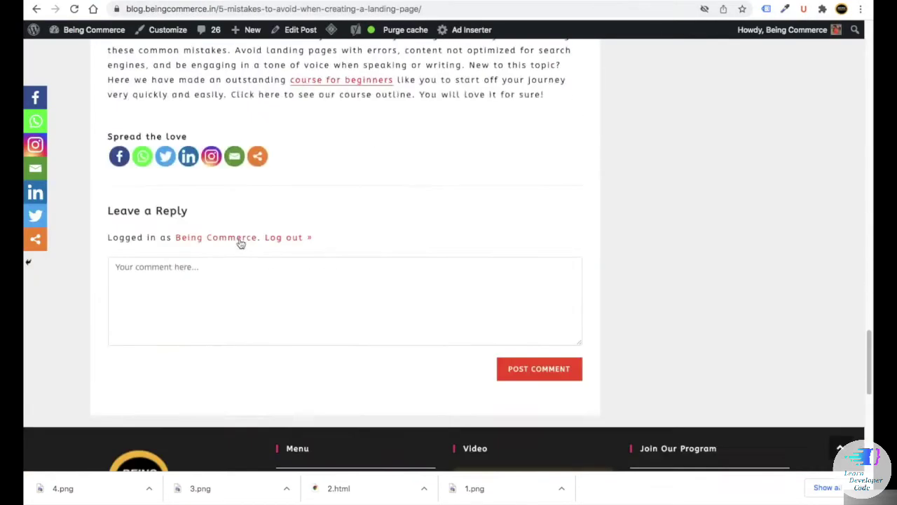
# - Leave the editor for All Posts, which lists the single published landing-page post
pyautogui.scroll(15, 241, 242)
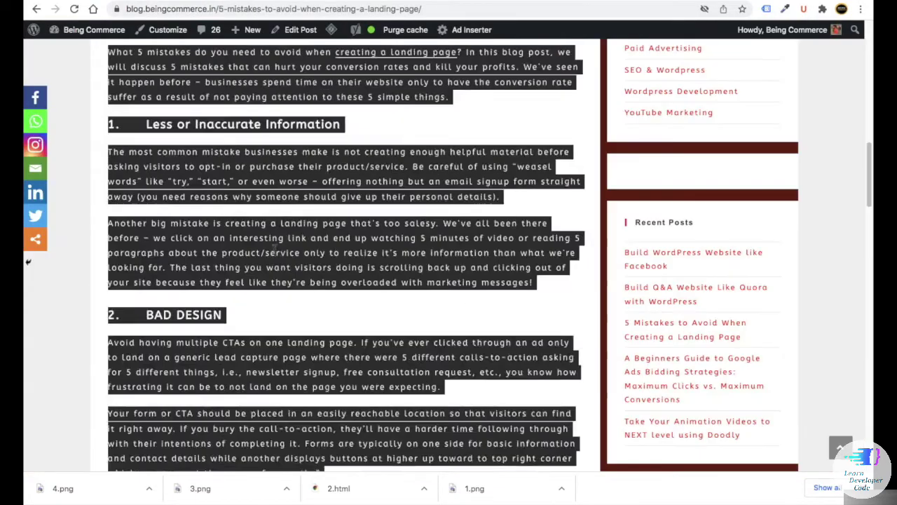
pyautogui.scroll(-5, 234, 239)
pyautogui.scroll(-5, 281, 252)
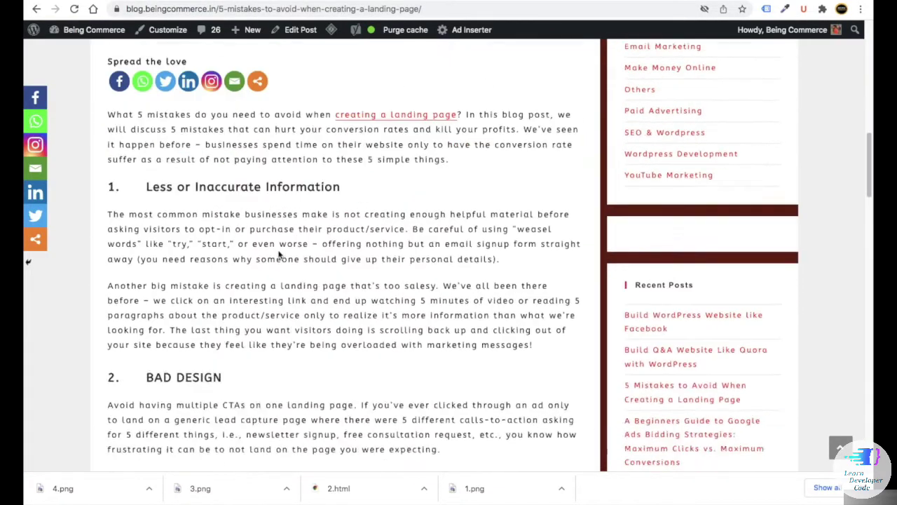
pyautogui.scroll(2, 270, 234)
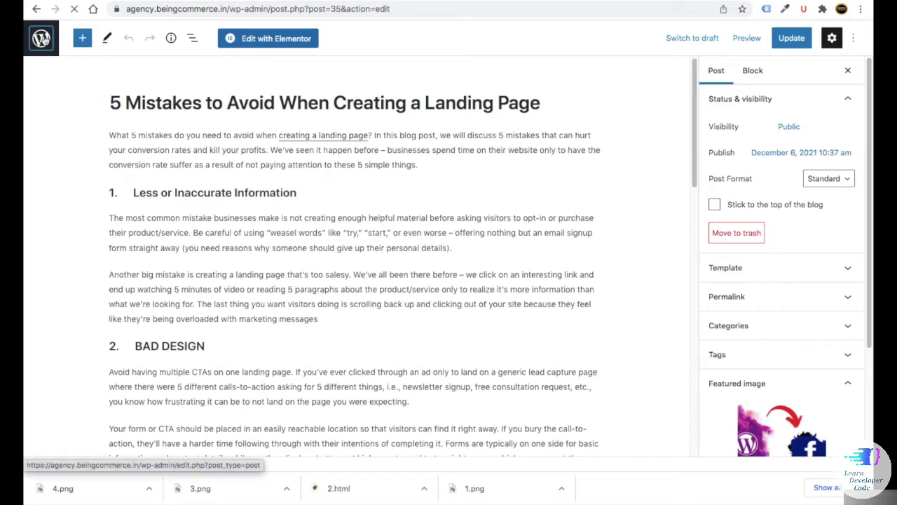
pyautogui.click(40, 41)
pyautogui.scroll(-2, 302, 294)
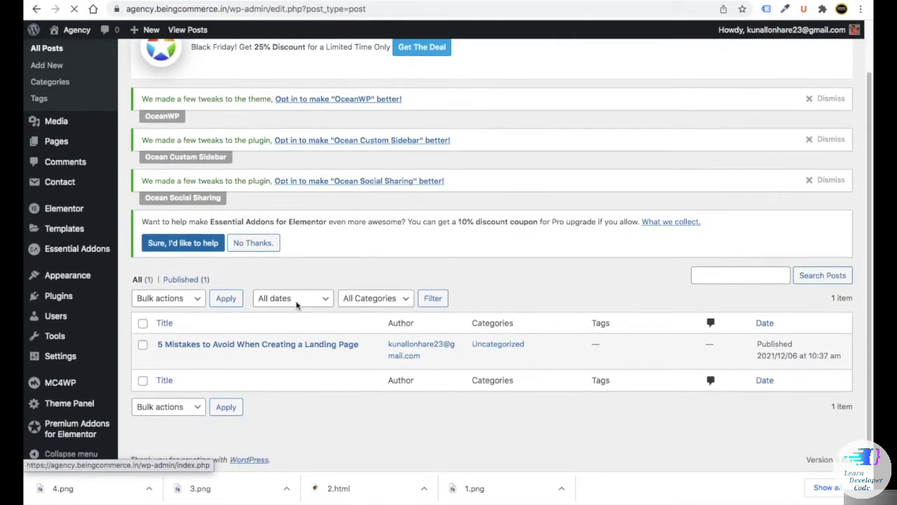
pyautogui.scroll(2, 313, 358)
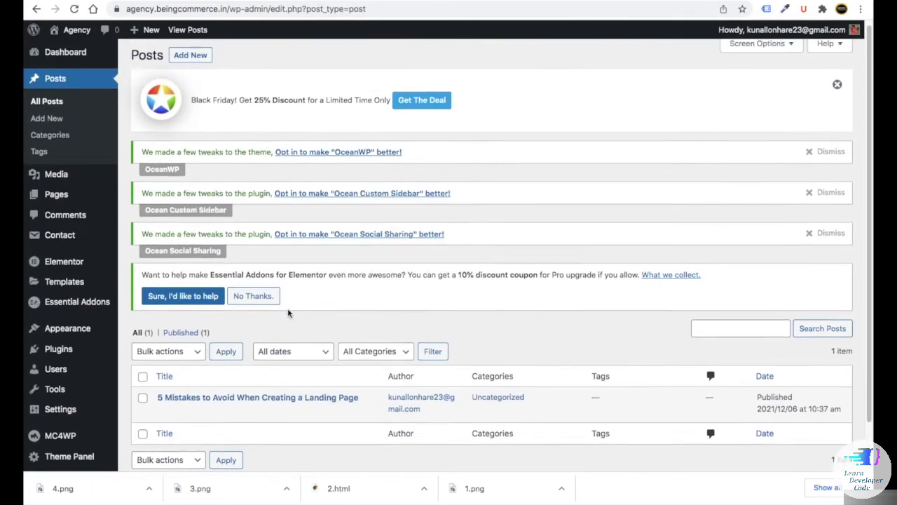
# - In a new post, paste the blog title 'Build WordPress Website like Facebook' and type 'hjhjghhjh' as placeholder body text
pyautogui.click(192, 62)
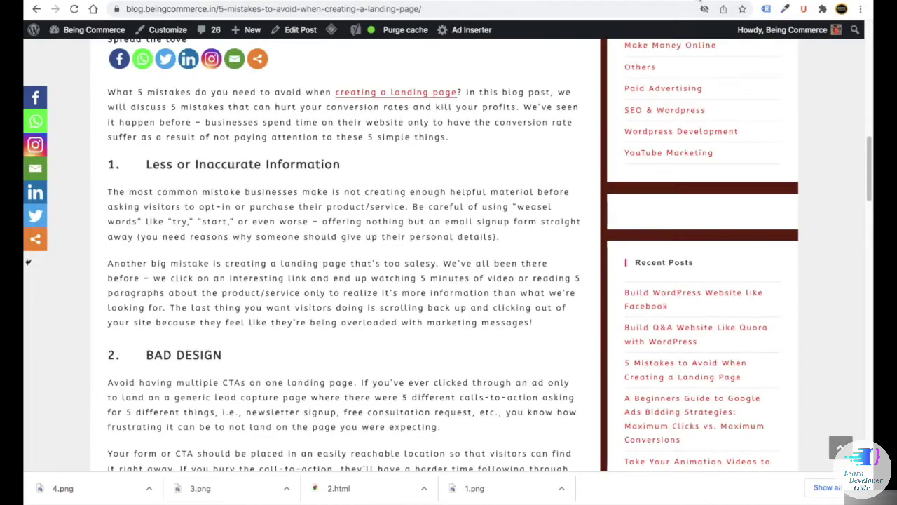
pyautogui.scroll(-3, 378, 188)
pyautogui.scroll(10, 378, 187)
pyautogui.scroll(3, 379, 187)
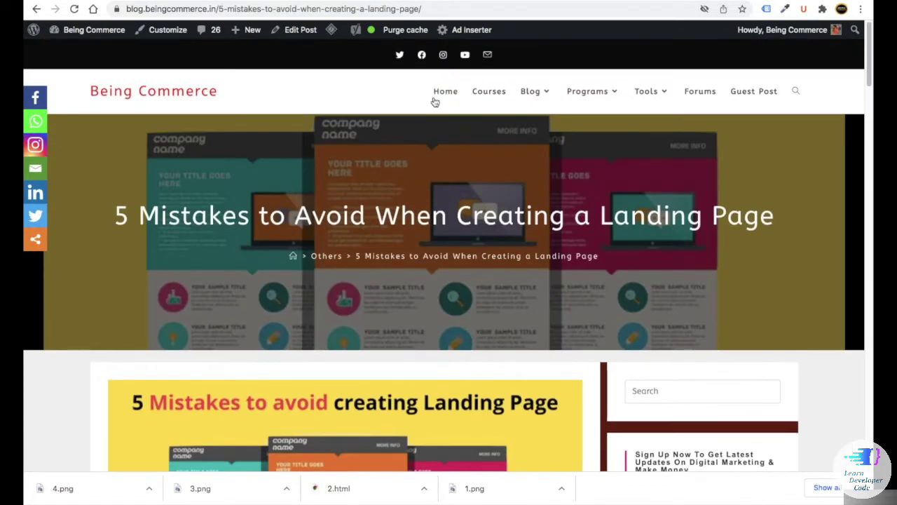
pyautogui.click(528, 92)
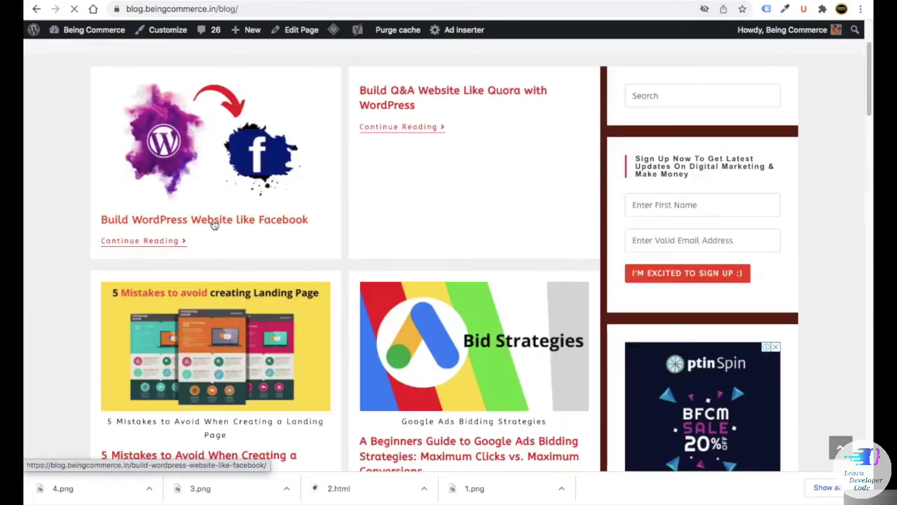
pyautogui.click(248, 228)
pyautogui.tripleClick(231, 231)
pyautogui.hotkey('ctrl', 'c')
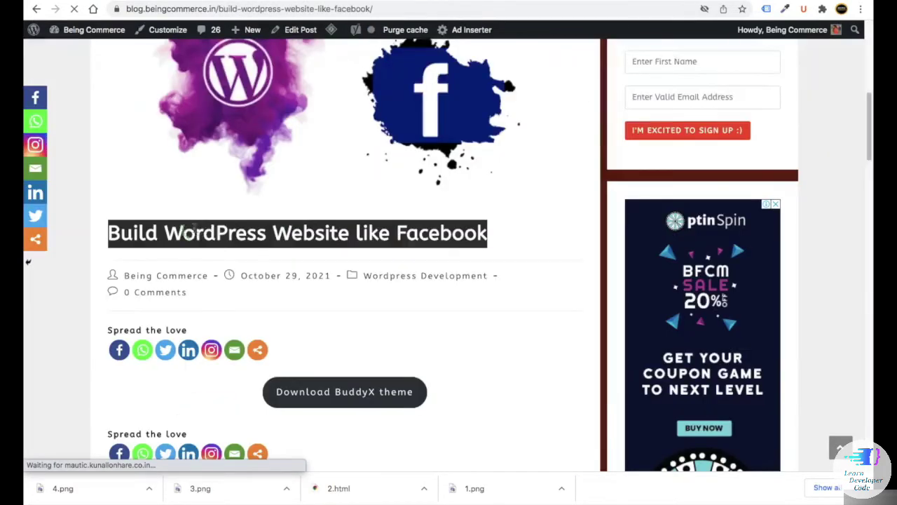
pyautogui.rightClick(191, 229)
pyautogui.click(224, 254)
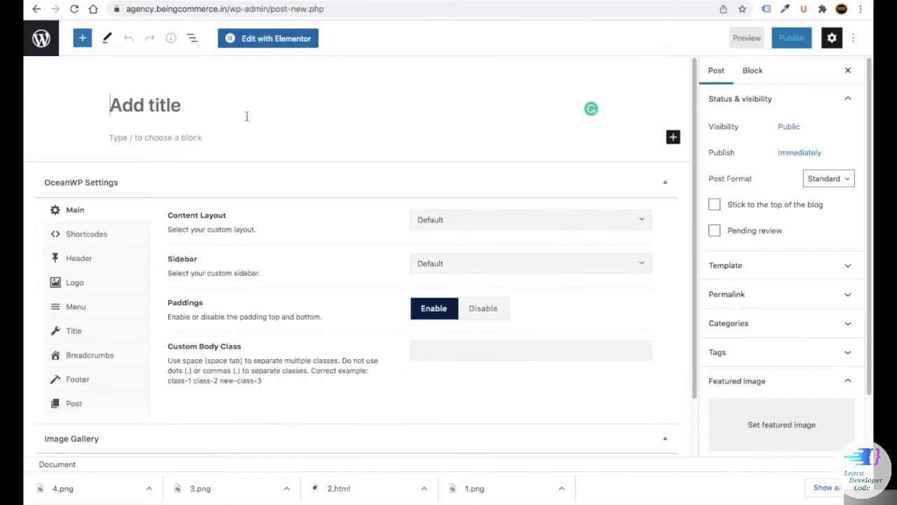
pyautogui.hotkey('ctrl', 'v')
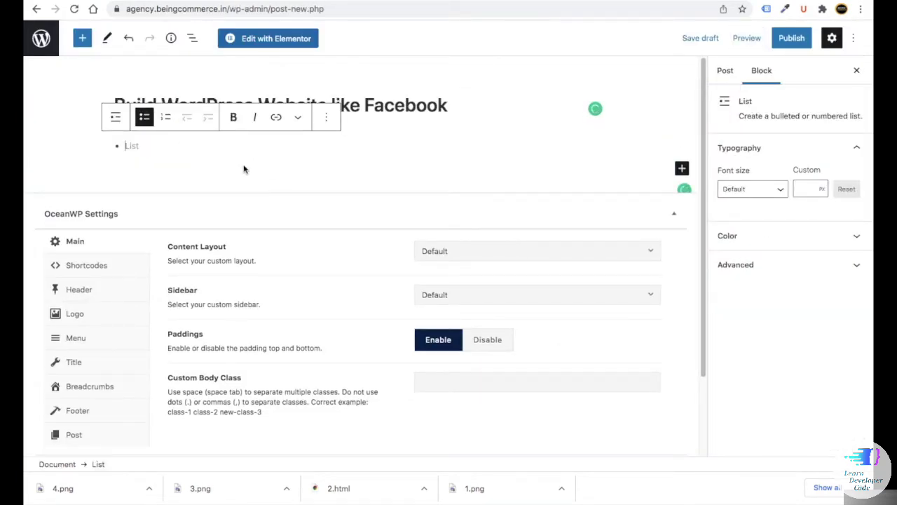
pyautogui.write('hjhjghhjh')
# - Skip the featured image and publish the 'Build WordPress Website like Facebook' post
pyautogui.click(726, 72)
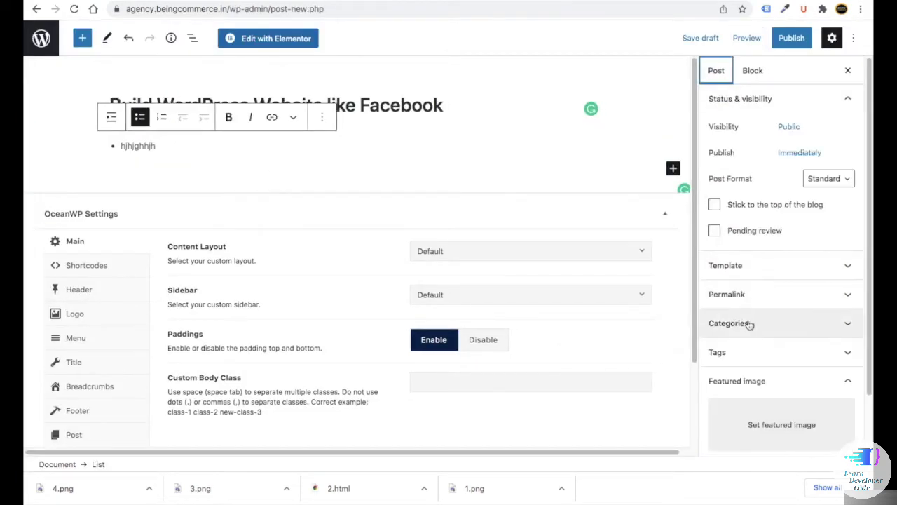
pyautogui.click(755, 406)
pyautogui.click(74, 78)
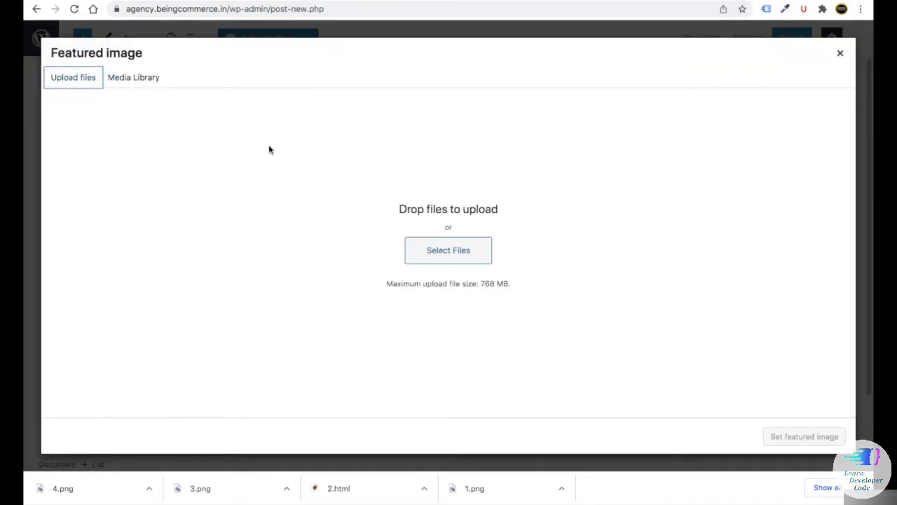
pyautogui.click(840, 53)
pyautogui.click(784, 41)
pyautogui.click(784, 40)
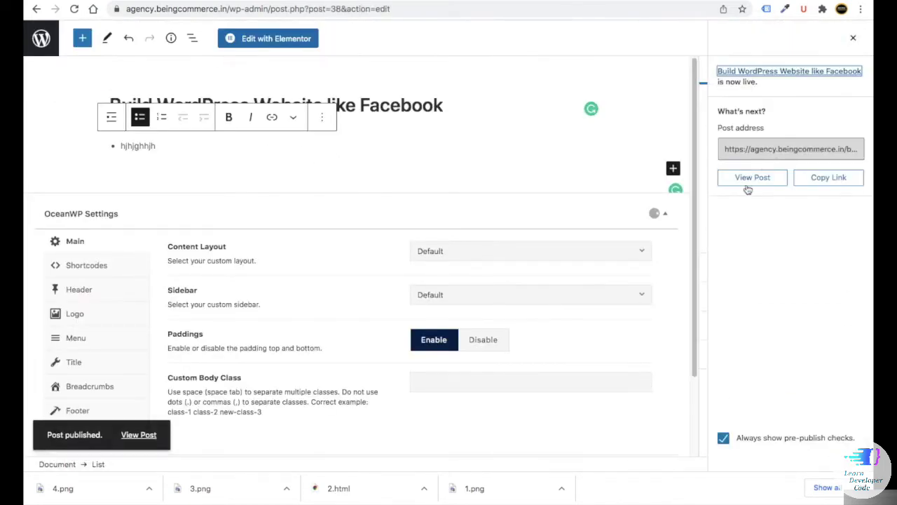
# - View the newly published post on the site, then return to its editor
pyautogui.click(748, 180)
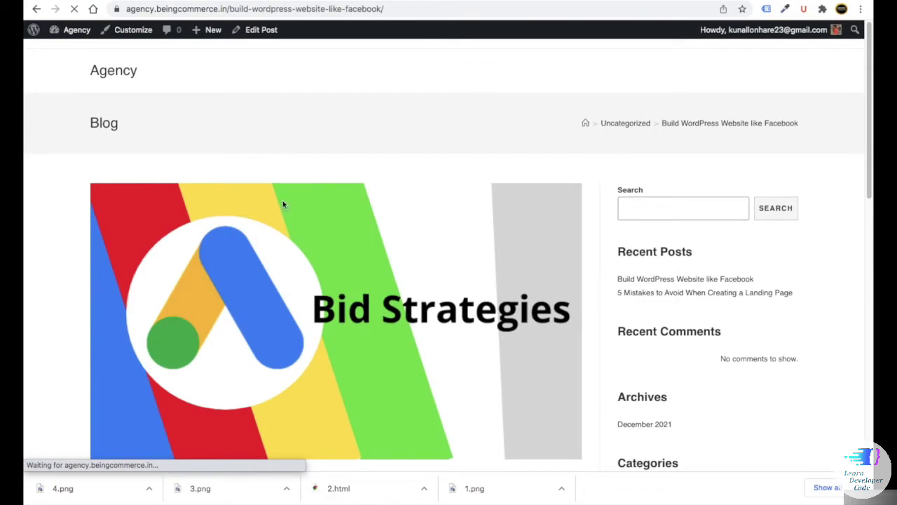
pyautogui.scroll(-10, 273, 210)
pyautogui.scroll(10, 260, 209)
pyautogui.click(261, 29)
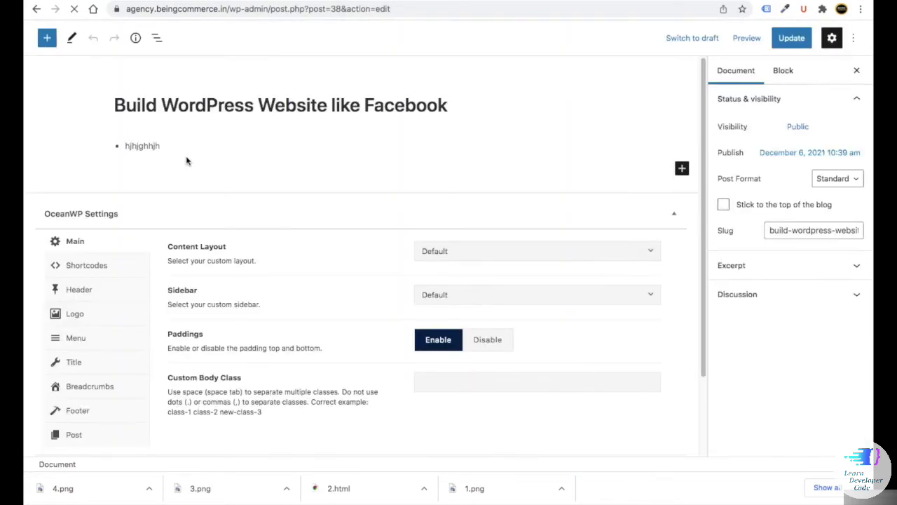
# - Look over the All Posts list, which shows the two published posts
pyautogui.click(40, 39)
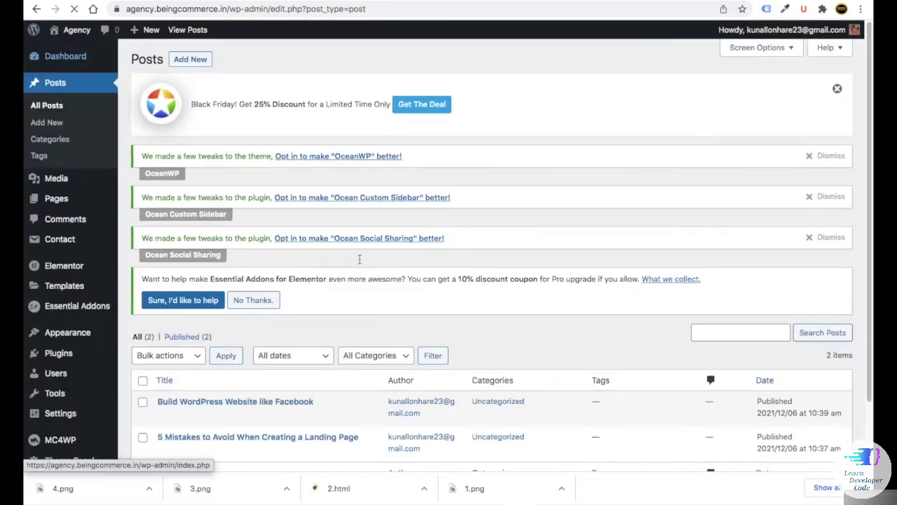
pyautogui.scroll(-2, 360, 256)
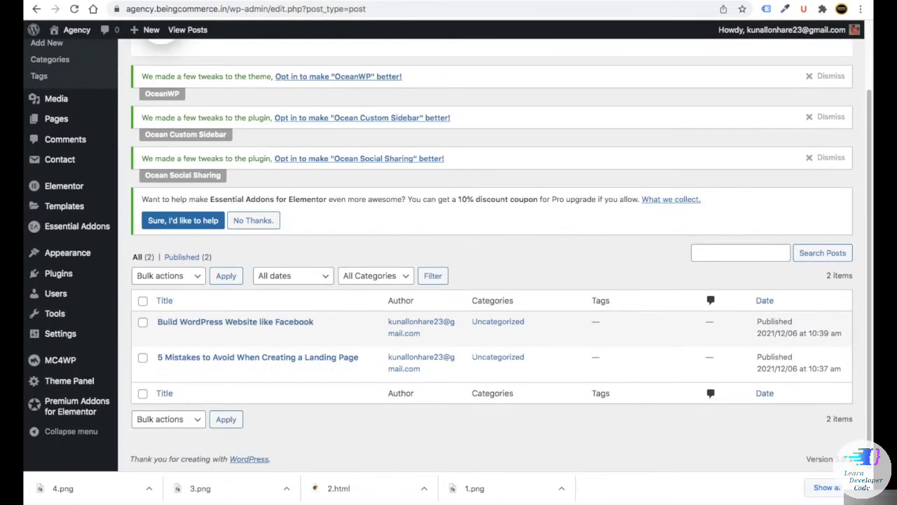
pyautogui.scroll(1, 390, 405)
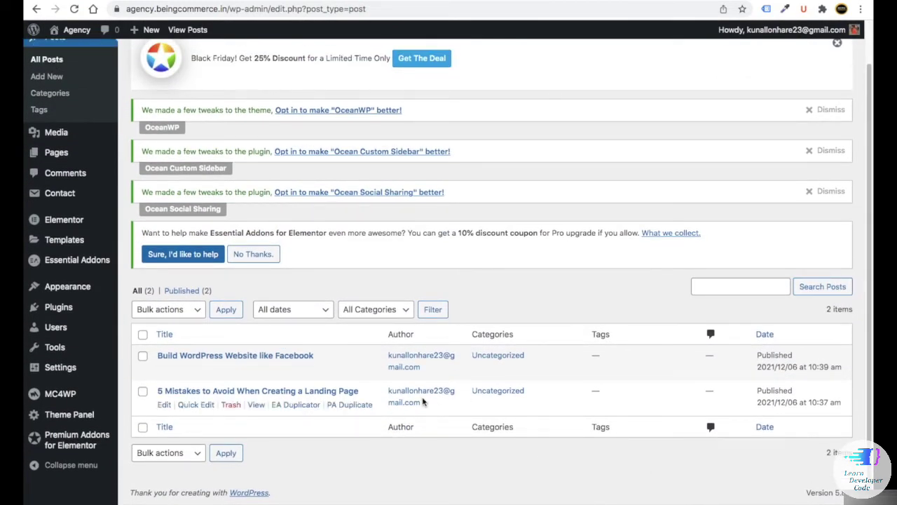
pyautogui.scroll(1, 282, 341)
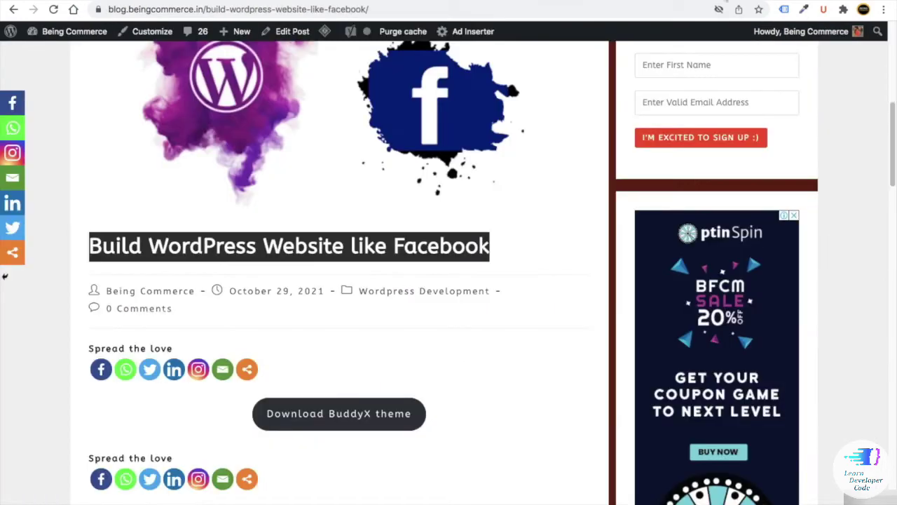
pyautogui.scroll(10, 557, 98)
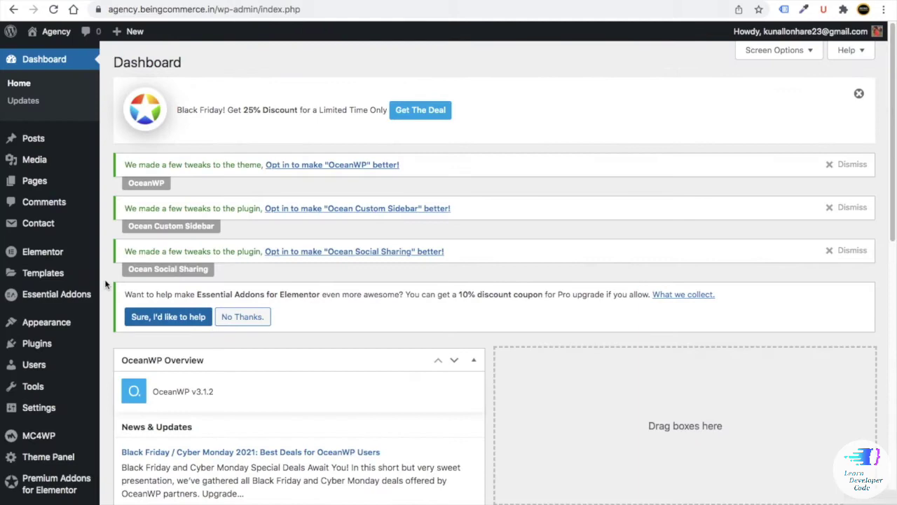
pyautogui.scroll(-3, 104, 281)
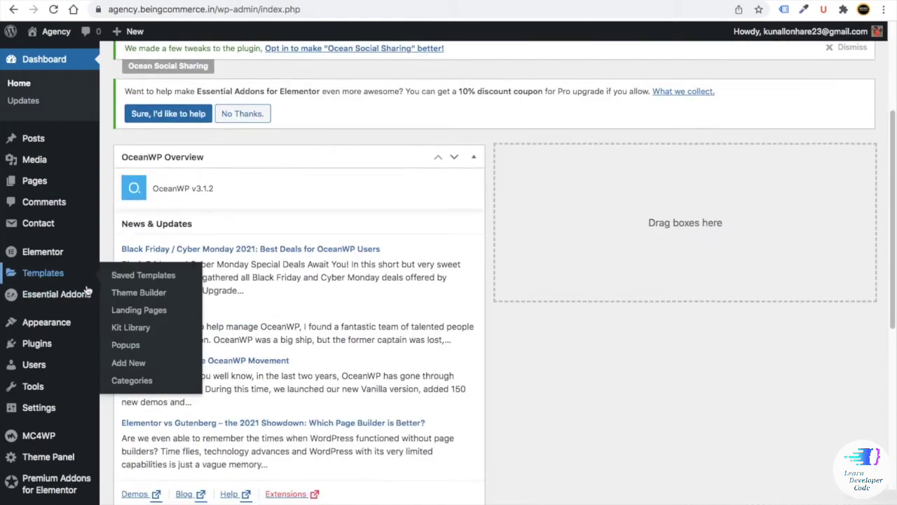
# - Create a new navigation menu named 'main menu'
pyautogui.moveTo(44, 331)
pyautogui.click(123, 377)
pyautogui.click(385, 257)
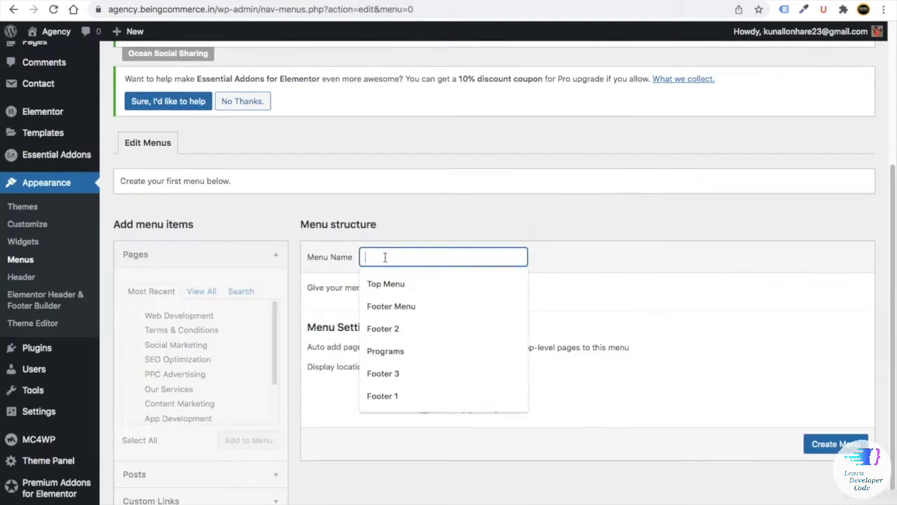
pyautogui.write('mai')
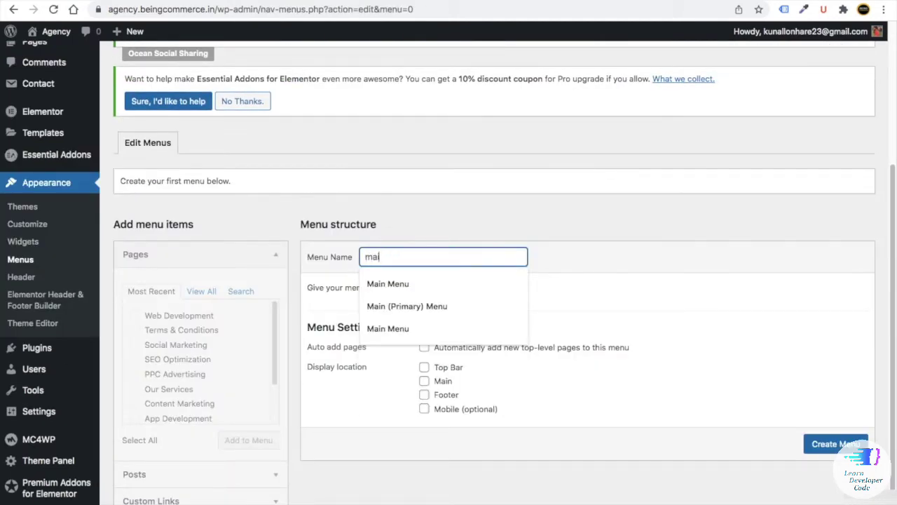
pyautogui.write('n menu')
pyautogui.scroll(-1, 621, 316)
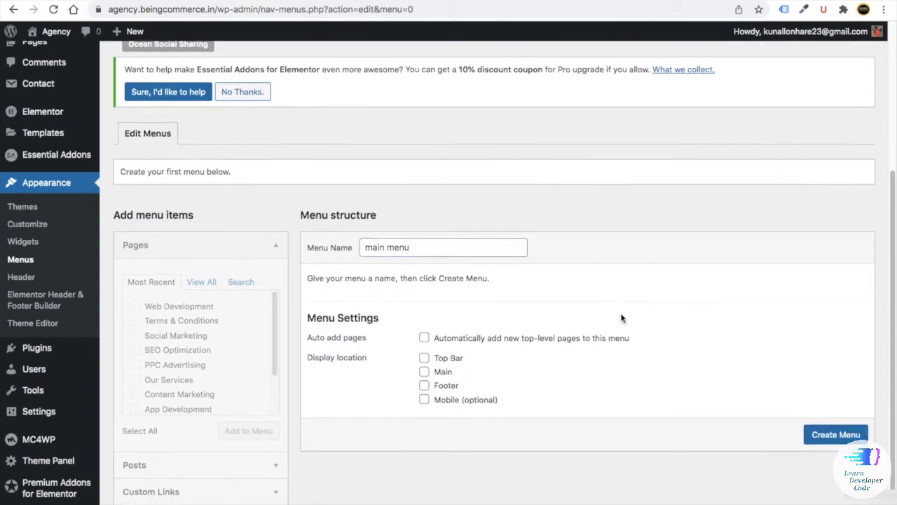
pyautogui.click(836, 432)
# - Enable the CSS Classes menu item property in Screen Options
pyautogui.click(769, 48)
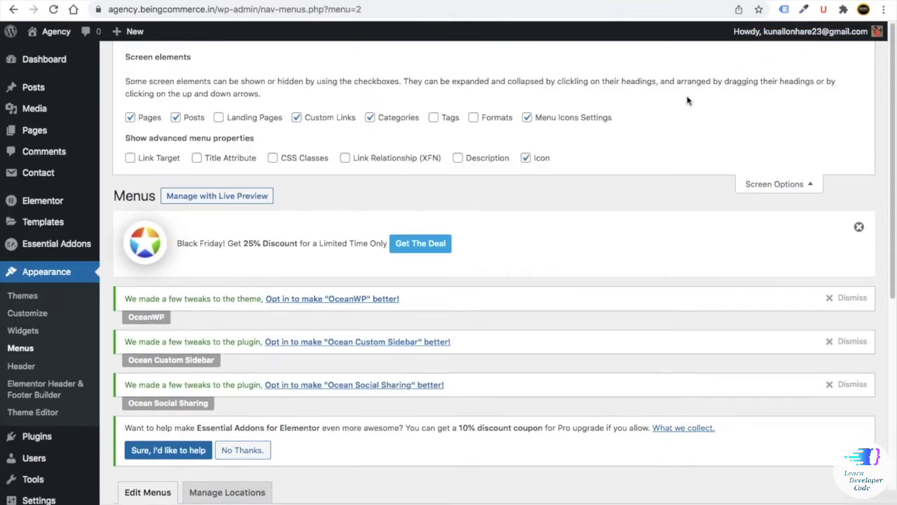
pyautogui.click(275, 159)
pyautogui.scroll(-6, 743, 162)
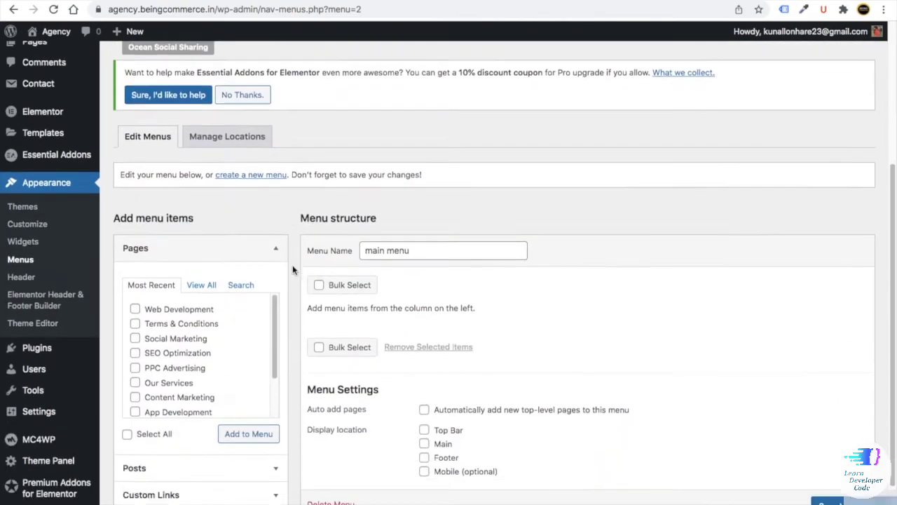
# - Add the Home, Blog, About Us, Contact Us and Our Services pages to the menu
pyautogui.click(201, 242)
pyautogui.scroll(-1, 221, 260)
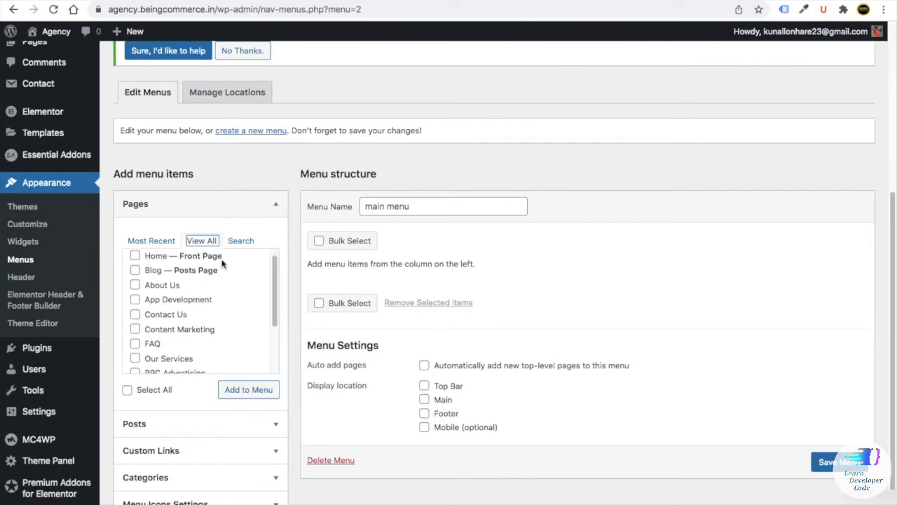
pyautogui.scroll(1, 175, 276)
pyautogui.click(135, 266)
pyautogui.click(135, 280)
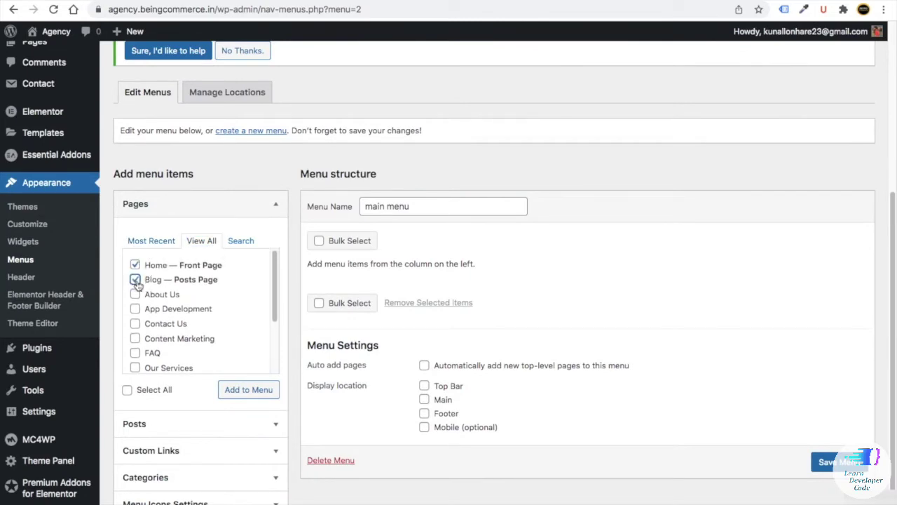
pyautogui.click(135, 294)
pyautogui.click(135, 324)
pyautogui.click(135, 368)
pyautogui.click(228, 391)
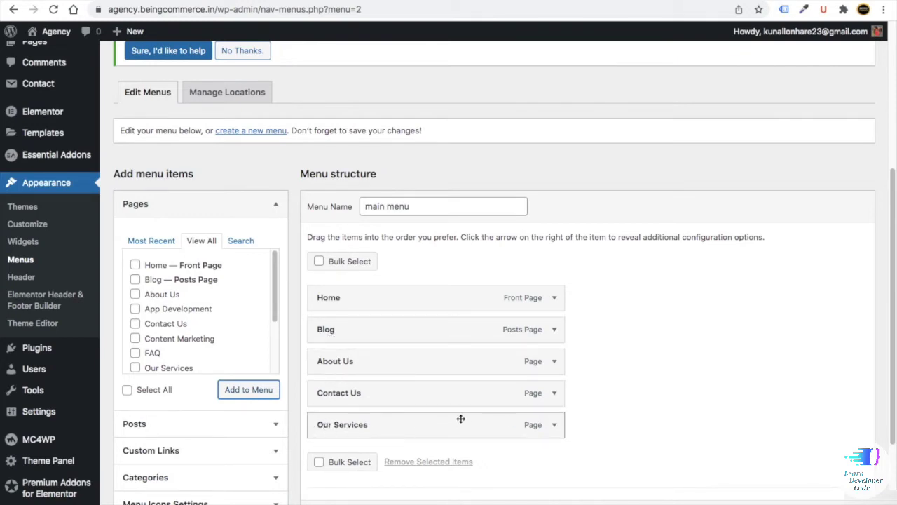
# - Move Our Services to third place, assign the Main location, and save the menu
pyautogui.moveTo(460, 419); pyautogui.dragTo(459, 353)
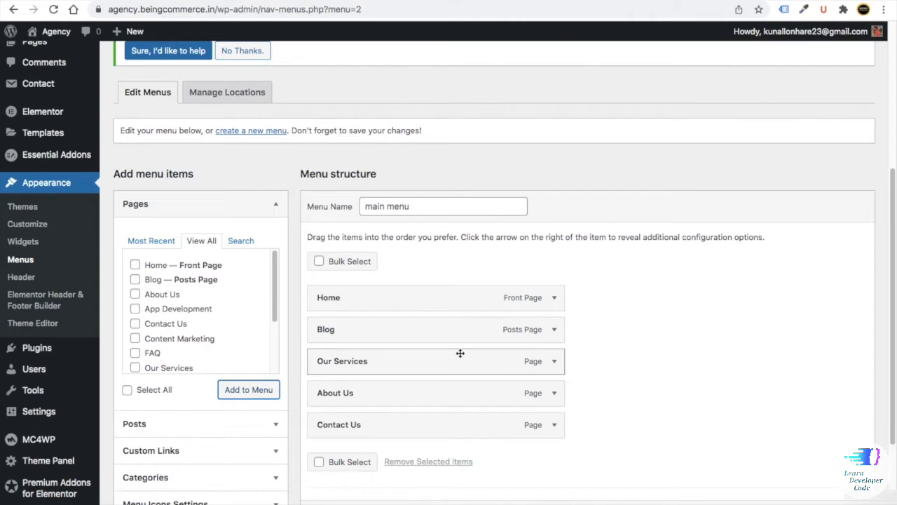
pyautogui.scroll(-2, 473, 431)
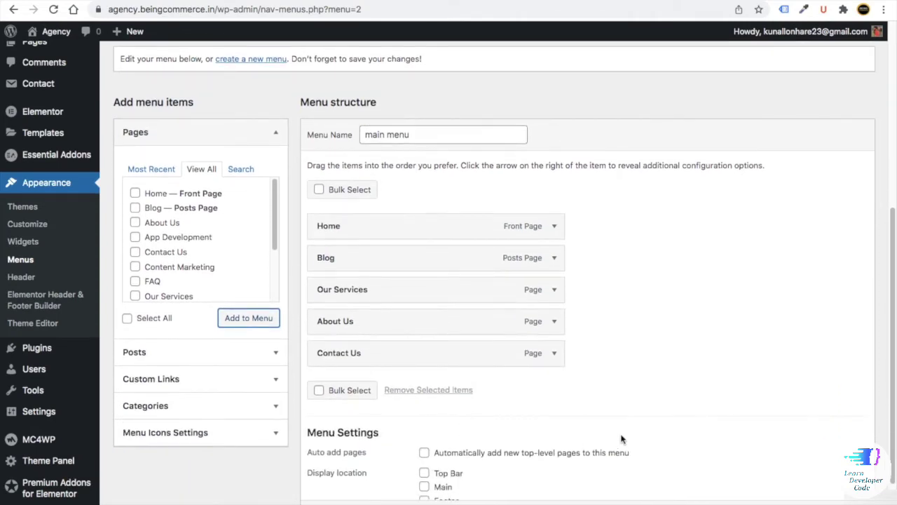
pyautogui.scroll(-2, 621, 438)
pyautogui.click(425, 419)
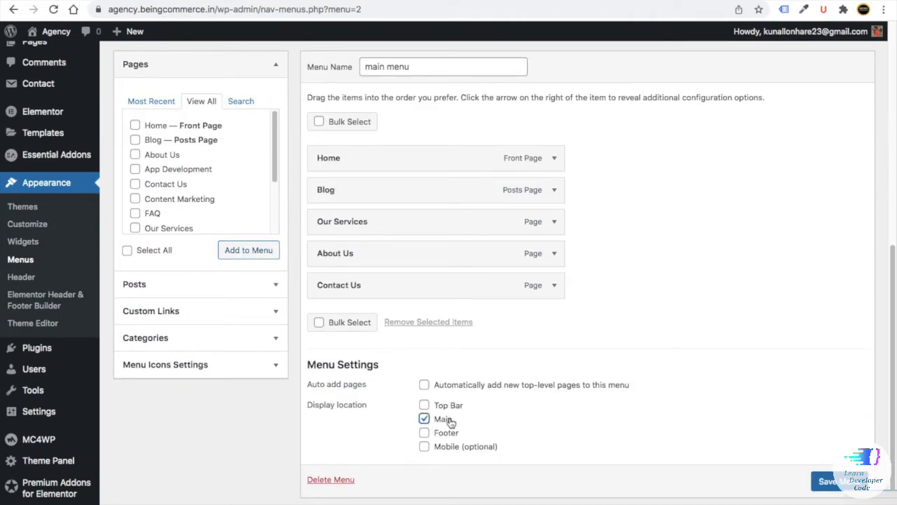
pyautogui.click(815, 482)
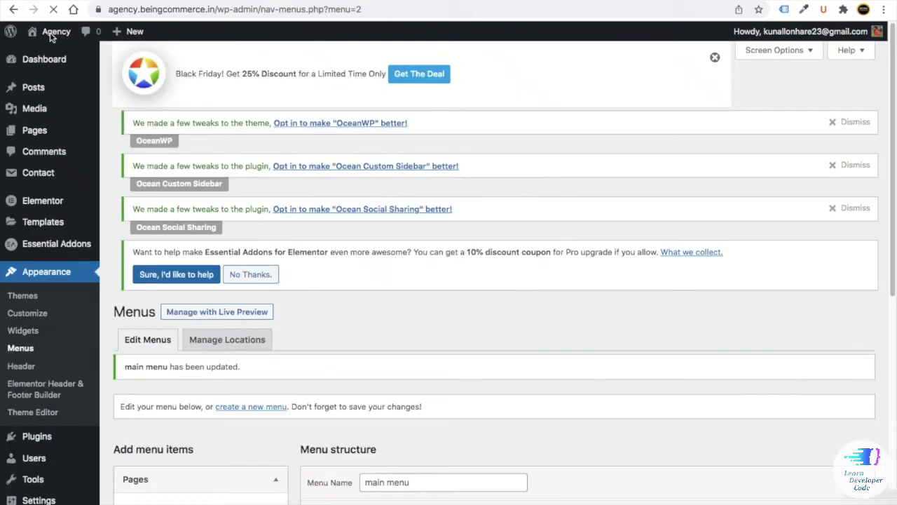
pyautogui.moveTo(52, 37)
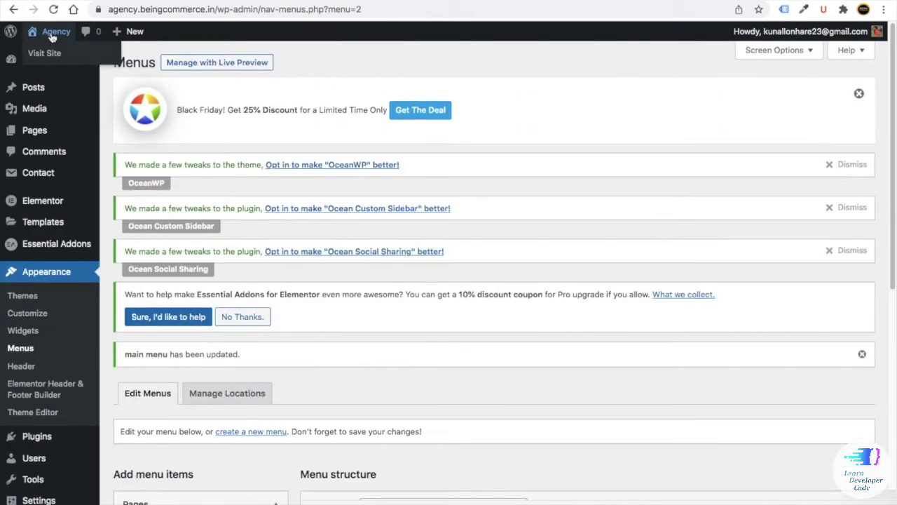
pyautogui.rightClick(47, 53)
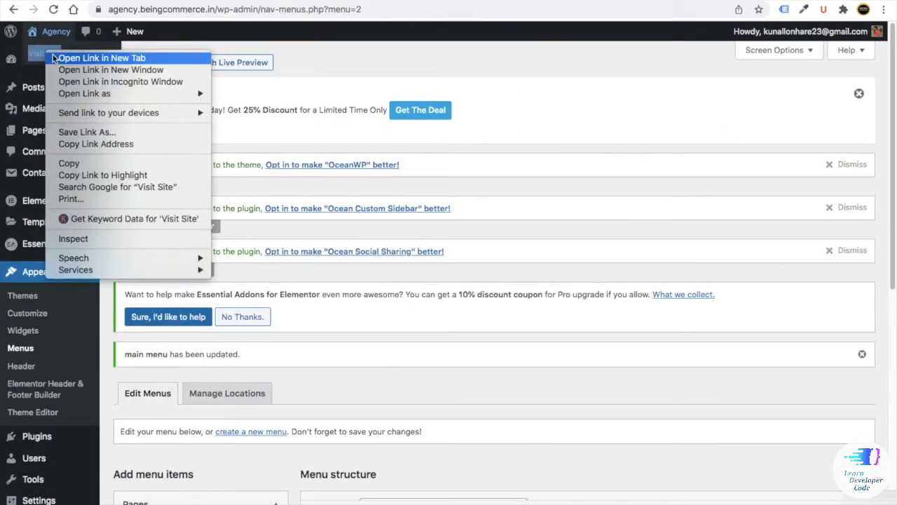
pyautogui.click(39, 53)
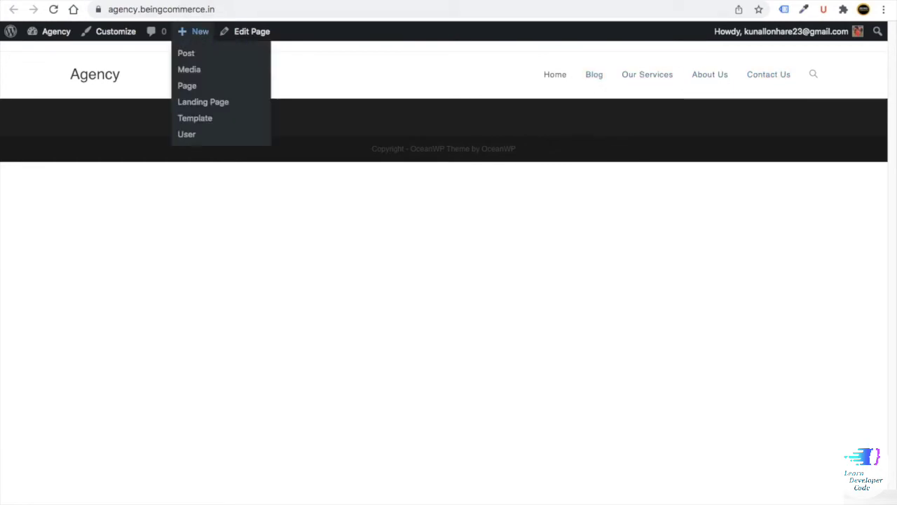
pyautogui.hotkey('ctrl', 'w')
pyautogui.scroll(-6, 357, 262)
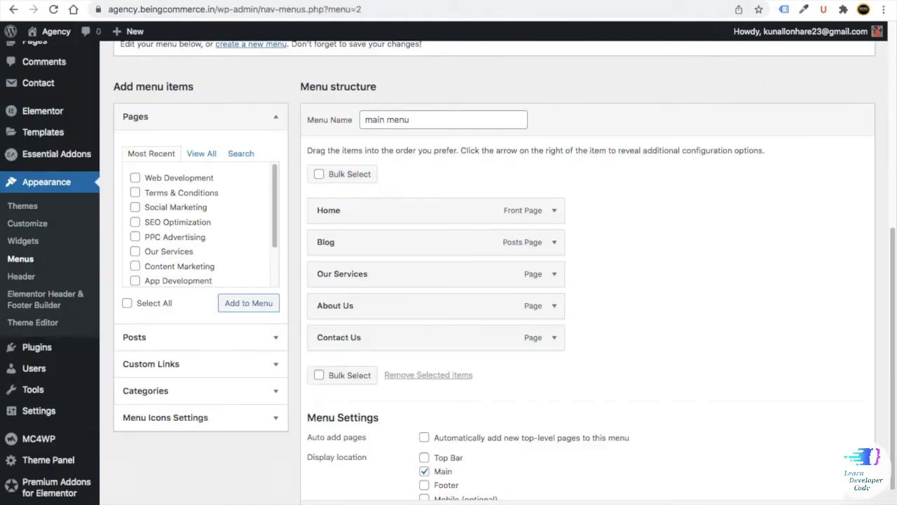
# - Add the six service pages, from App Development to Web Development, to main menu
pyautogui.click(137, 180)
pyautogui.scroll(1, 196, 160)
pyautogui.click(201, 161)
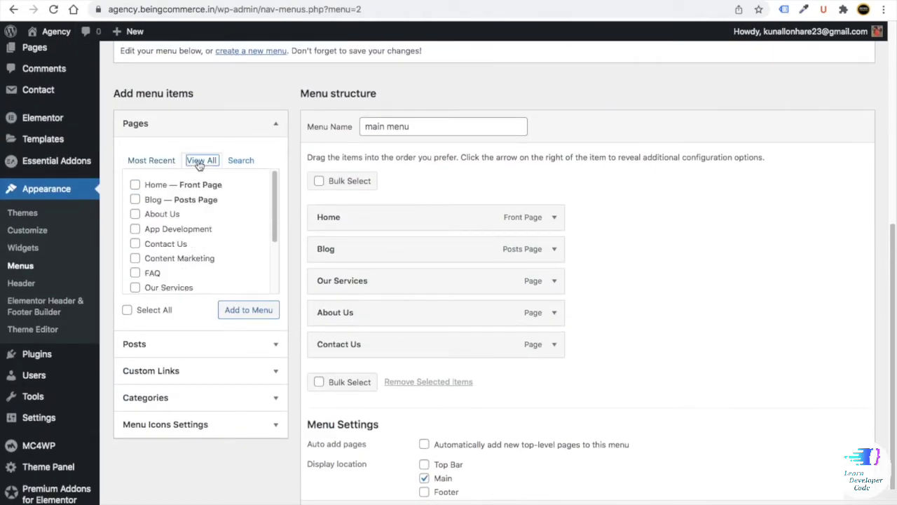
pyautogui.scroll(-1, 136, 214)
pyautogui.click(134, 221)
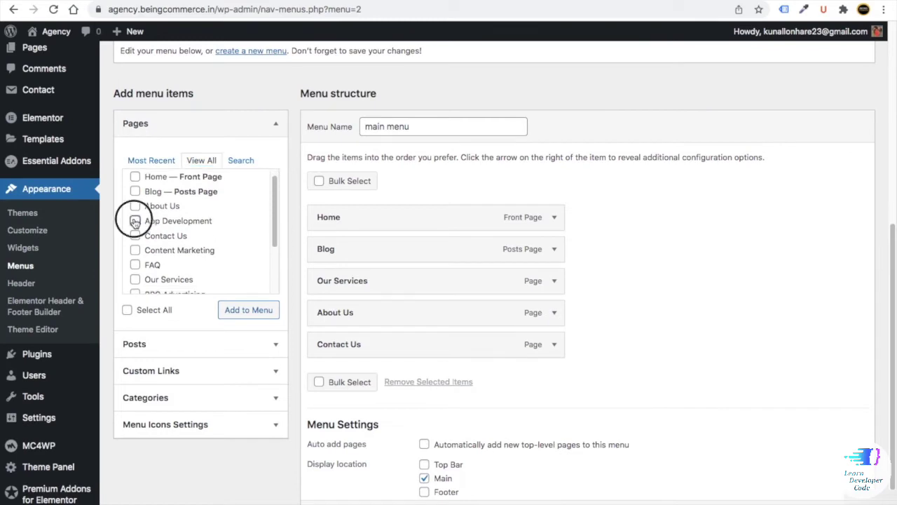
pyautogui.scroll(-2, 137, 218)
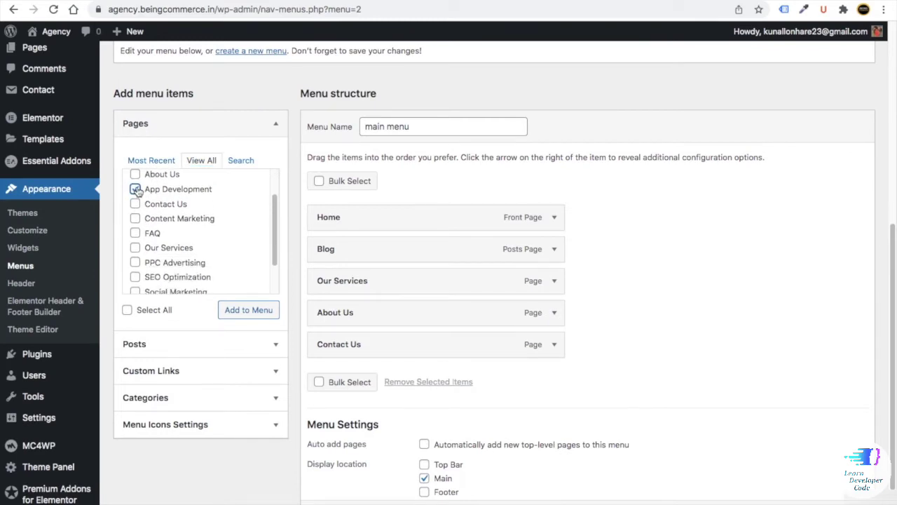
pyautogui.click(135, 218)
pyautogui.scroll(-1, 138, 237)
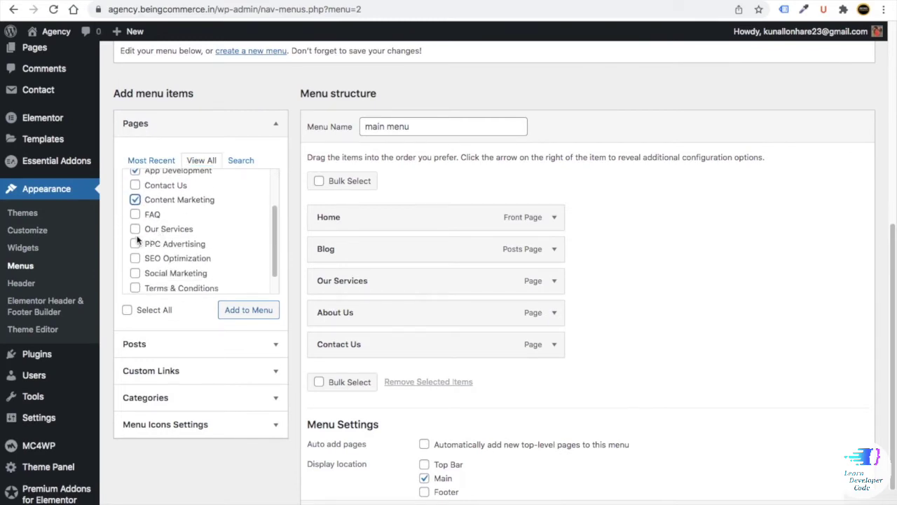
pyautogui.click(135, 244)
pyautogui.click(135, 259)
pyautogui.scroll(-2, 137, 259)
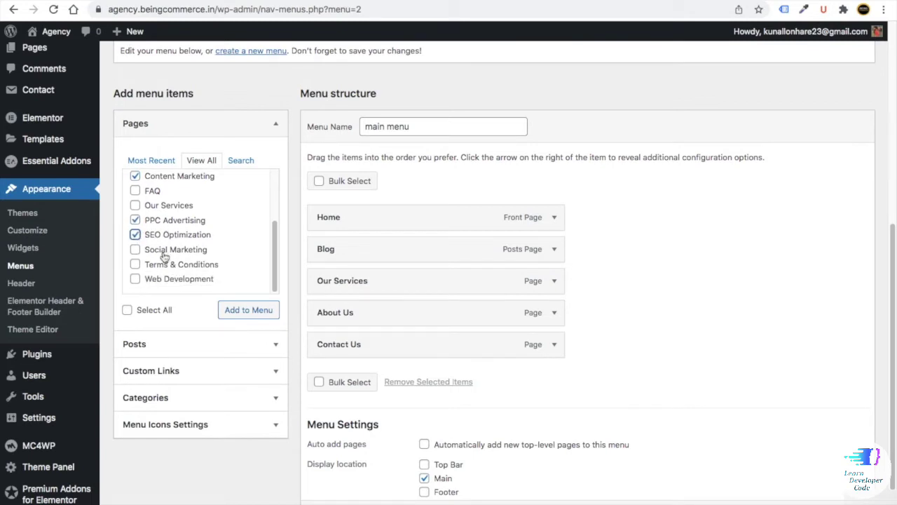
pyautogui.click(136, 250)
pyautogui.click(136, 279)
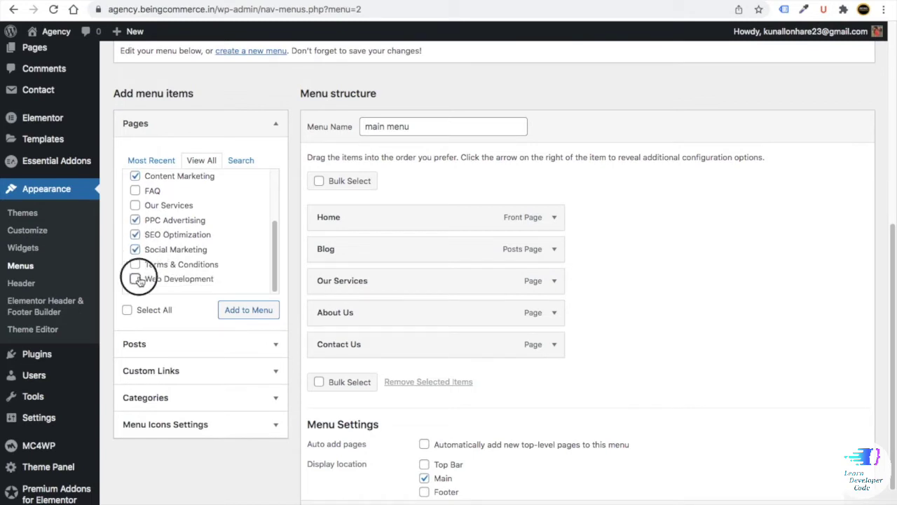
pyautogui.click(250, 312)
# - Nest the six service pages as sub-items under Our Services and save the menu
pyautogui.scroll(-4, 393, 308)
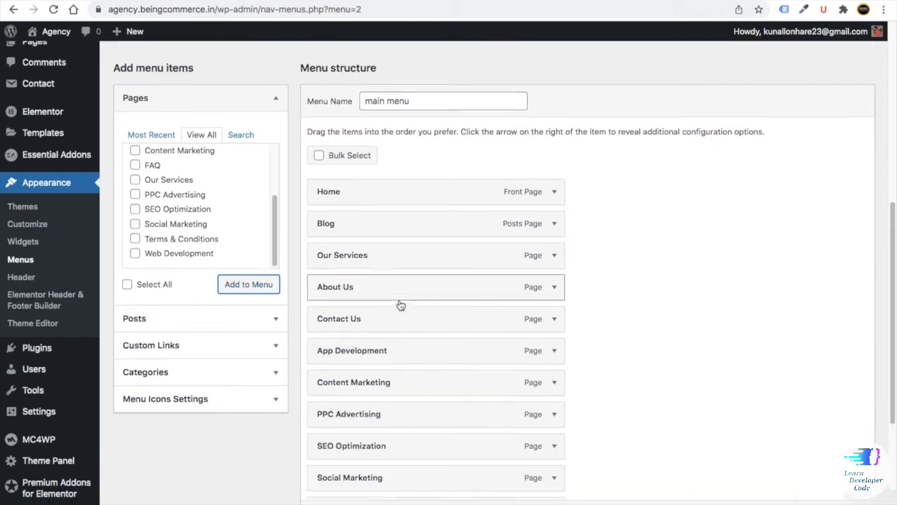
pyautogui.scroll(1, 358, 295)
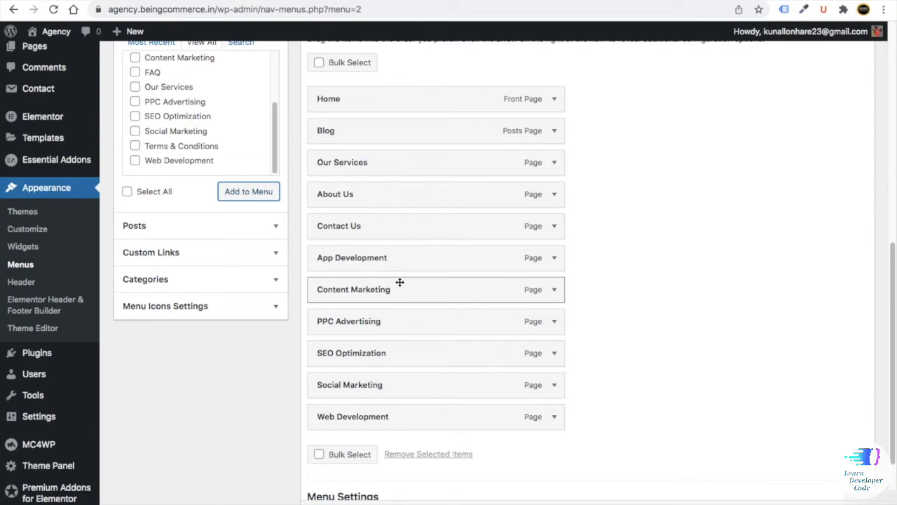
pyautogui.moveTo(400, 282); pyautogui.dragTo(420, 187)
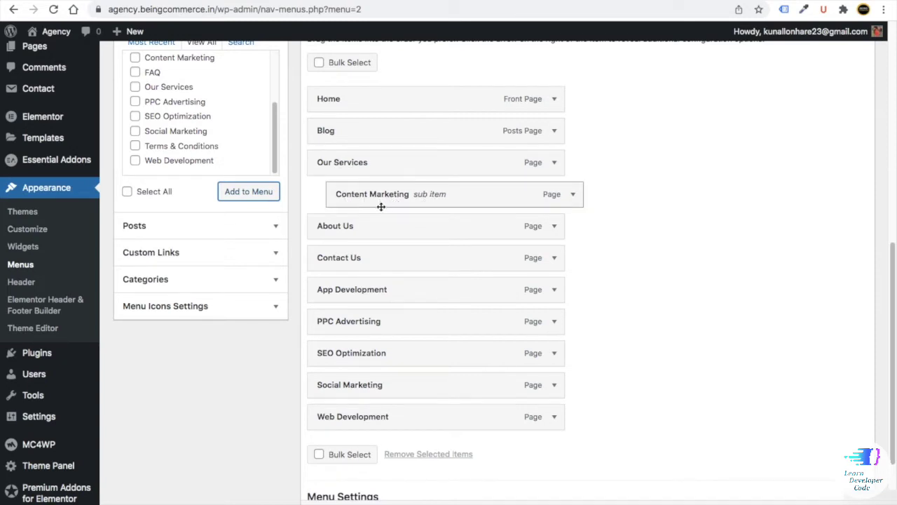
pyautogui.moveTo(416, 385); pyautogui.dragTo(449, 236)
pyautogui.moveTo(412, 325); pyautogui.dragTo(430, 264)
pyautogui.moveTo(417, 416); pyautogui.dragTo(434, 288)
pyautogui.moveTo(421, 384); pyautogui.dragTo(426, 324)
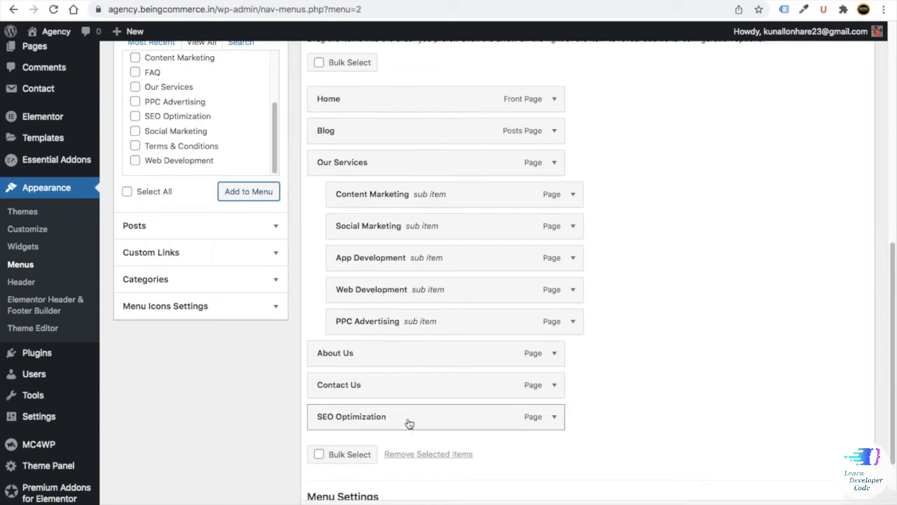
pyautogui.moveTo(409, 421); pyautogui.dragTo(431, 353)
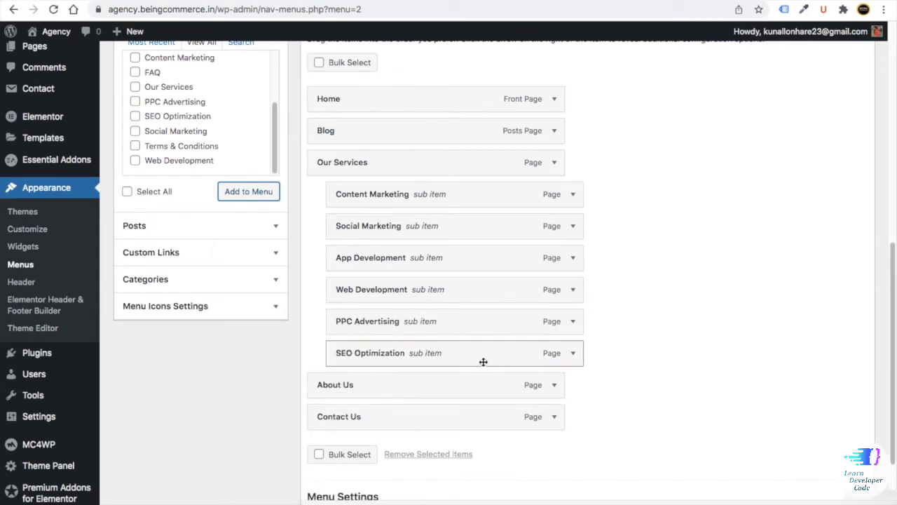
pyautogui.scroll(-3, 483, 361)
pyautogui.click(828, 463)
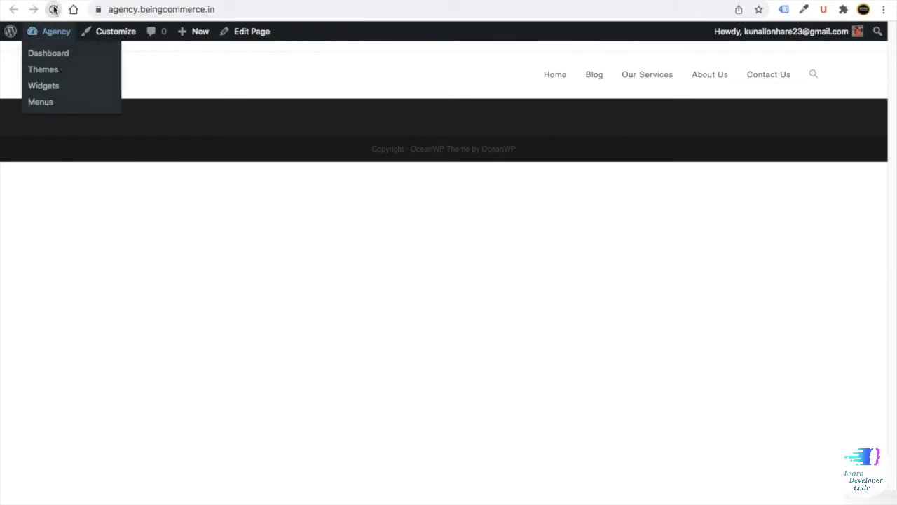
# - Reload the live Agency site and check the six-item Our Services dropdown in the header
pyautogui.click(54, 9)
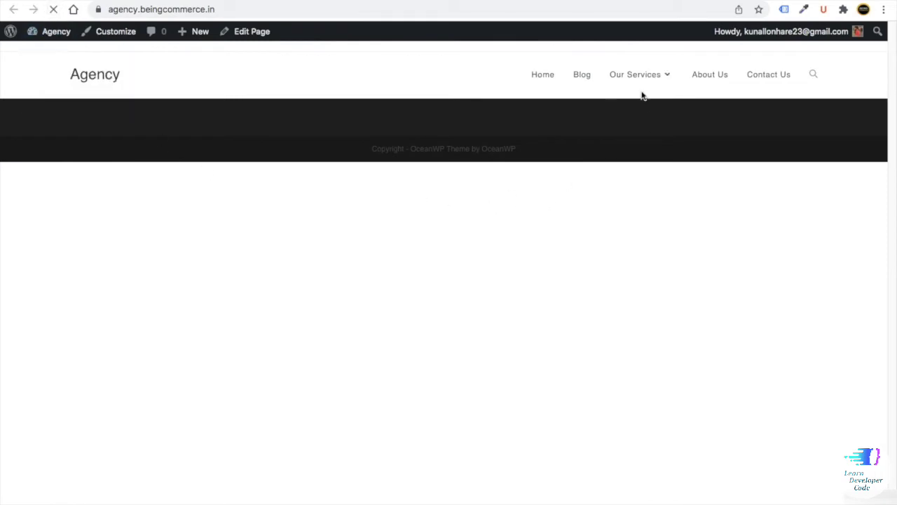
pyautogui.moveTo(659, 89)
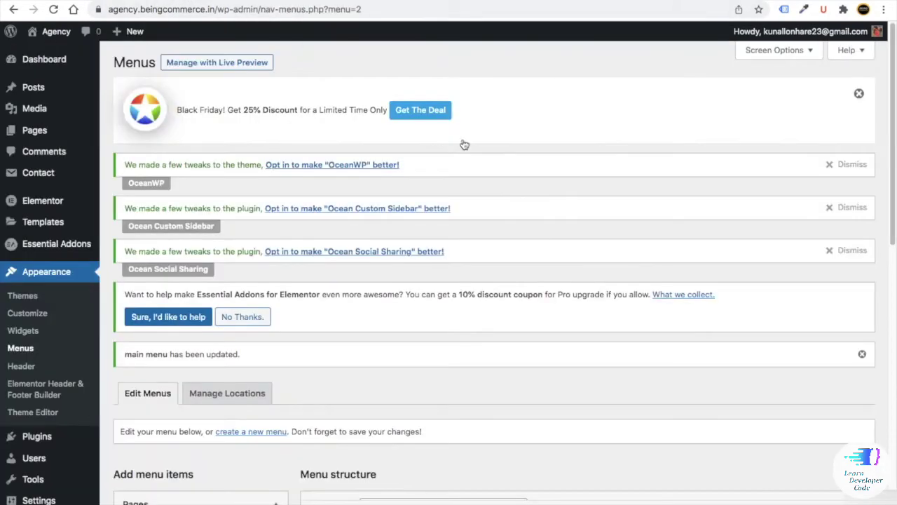
pyautogui.scroll(-5, 445, 295)
pyautogui.scroll(-3, 445, 295)
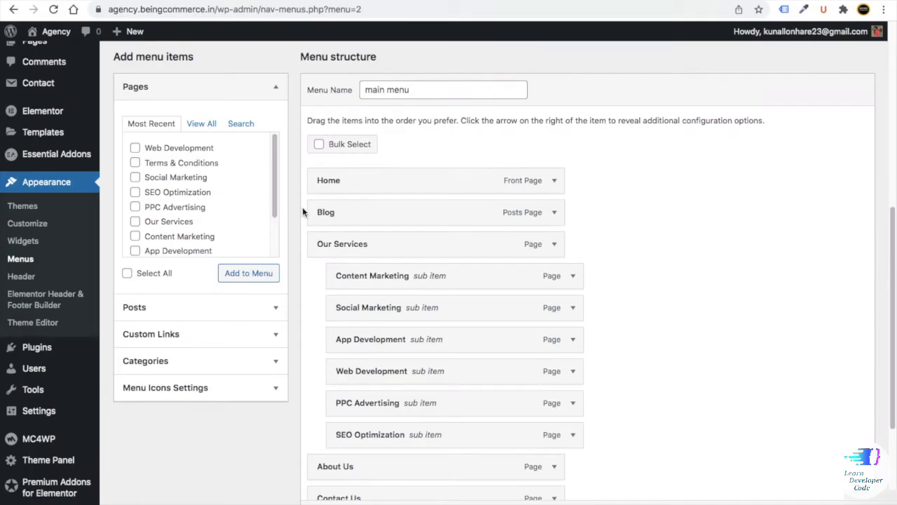
pyautogui.scroll(5, 302, 207)
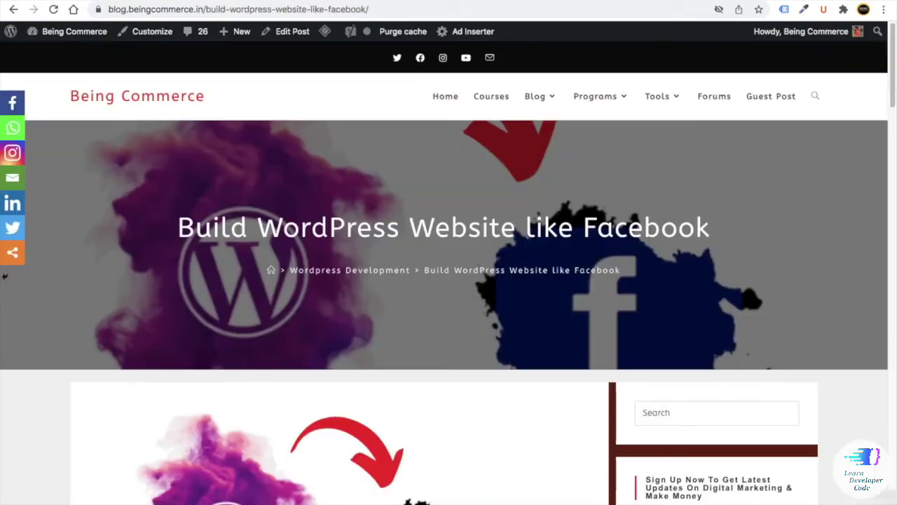
# - Open the academy site in a new browser tab
pyautogui.scroll(-20, 354, 243)
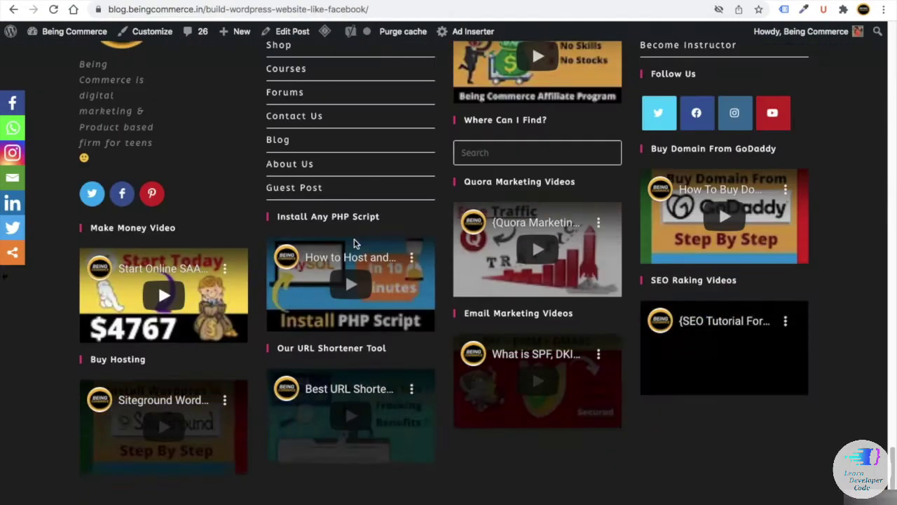
pyautogui.scroll(3, 336, 237)
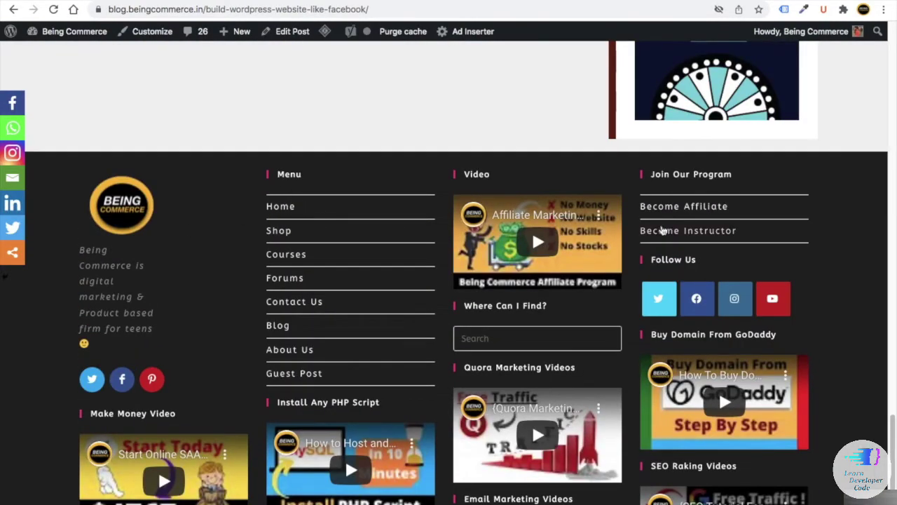
pyautogui.hotkey('ctrl', 't')
pyautogui.write('ac')
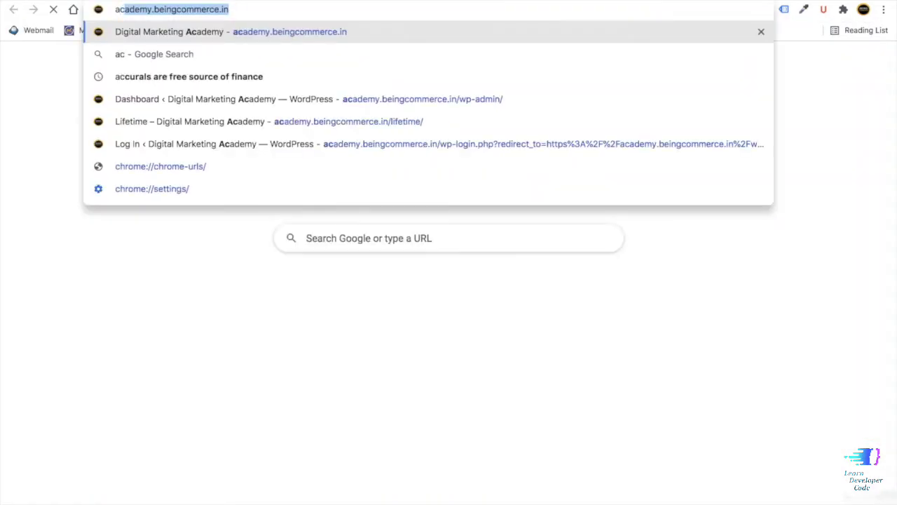
pyautogui.press('Return')
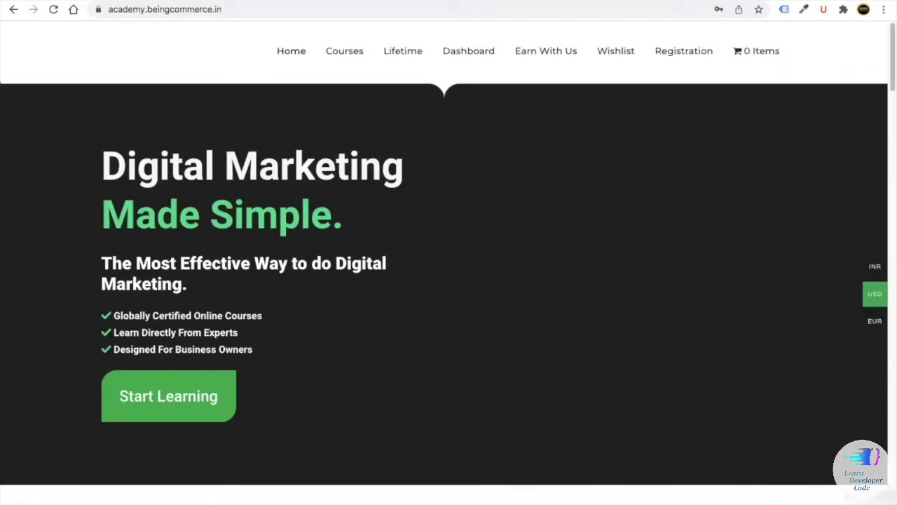
# - Create a new menu named Footer 2
pyautogui.scroll(-20, 617, 301)
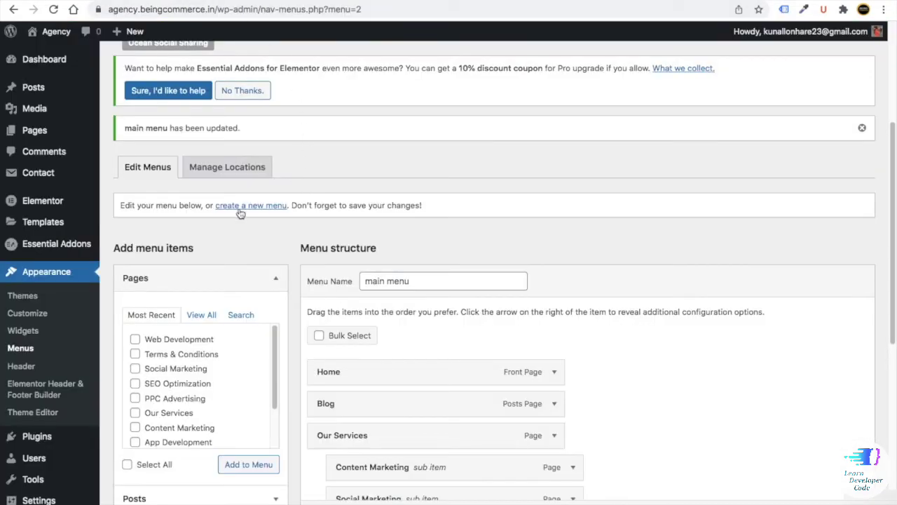
pyautogui.click(256, 208)
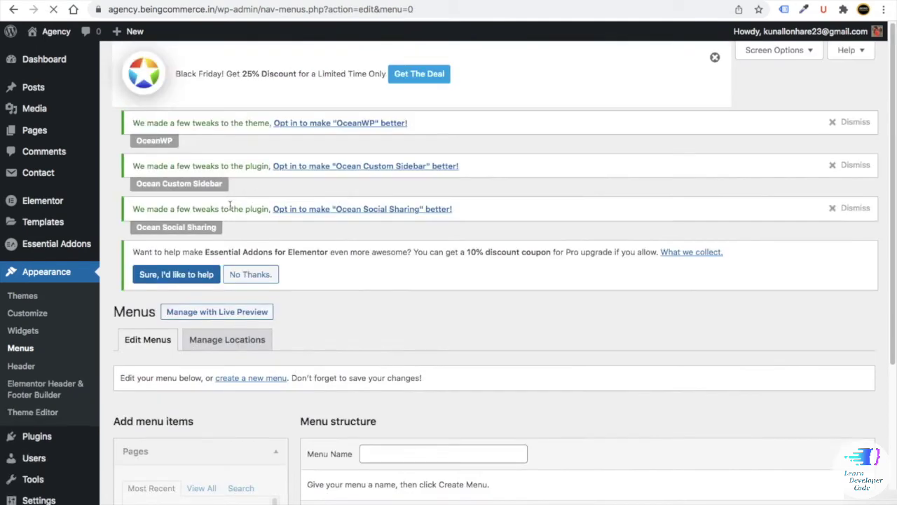
pyautogui.scroll(-4, 229, 205)
pyautogui.scroll(2, 379, 273)
pyautogui.click(380, 274)
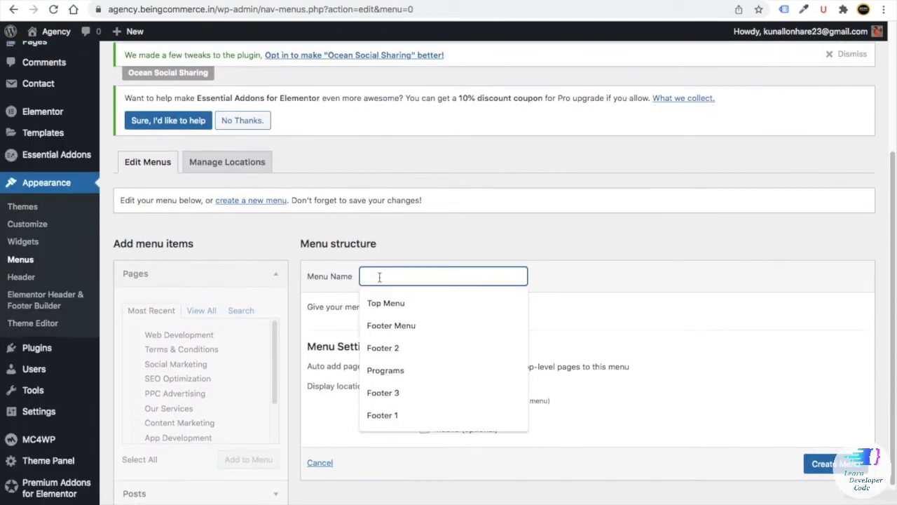
pyautogui.click(412, 349)
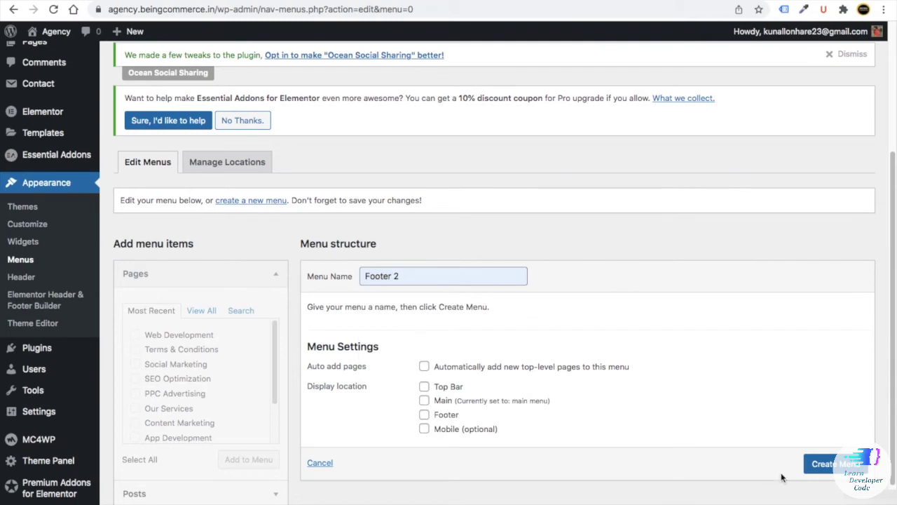
pyautogui.click(825, 467)
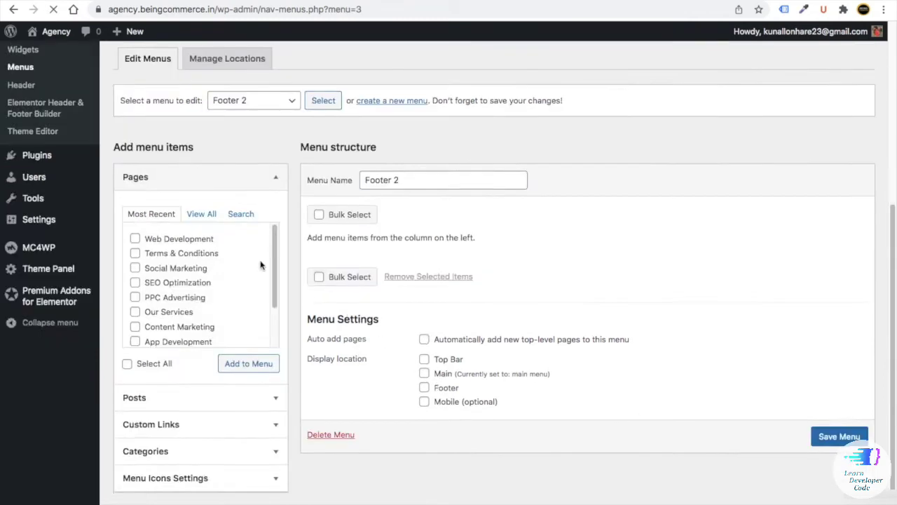
# - Add the six service pages, App Development through Web Development, to Footer 2
pyautogui.click(205, 235)
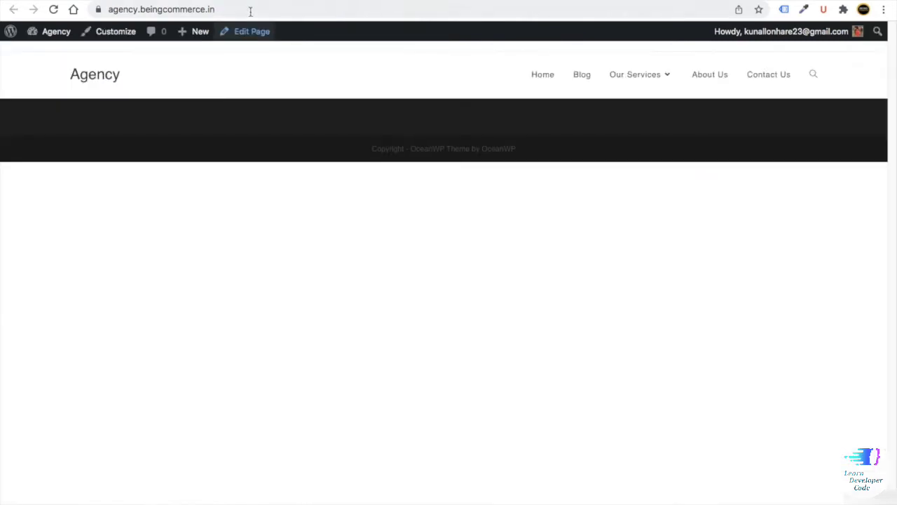
pyautogui.moveTo(665, 78)
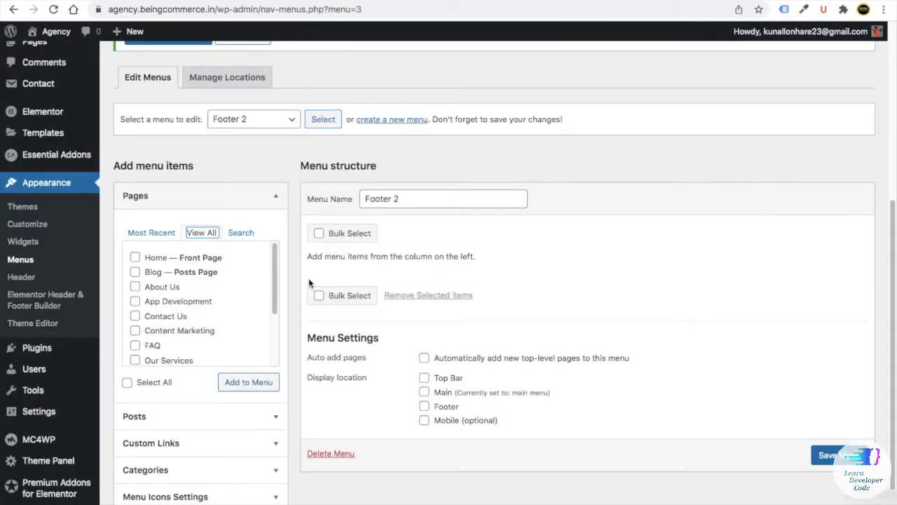
pyautogui.click(152, 301)
pyautogui.click(144, 331)
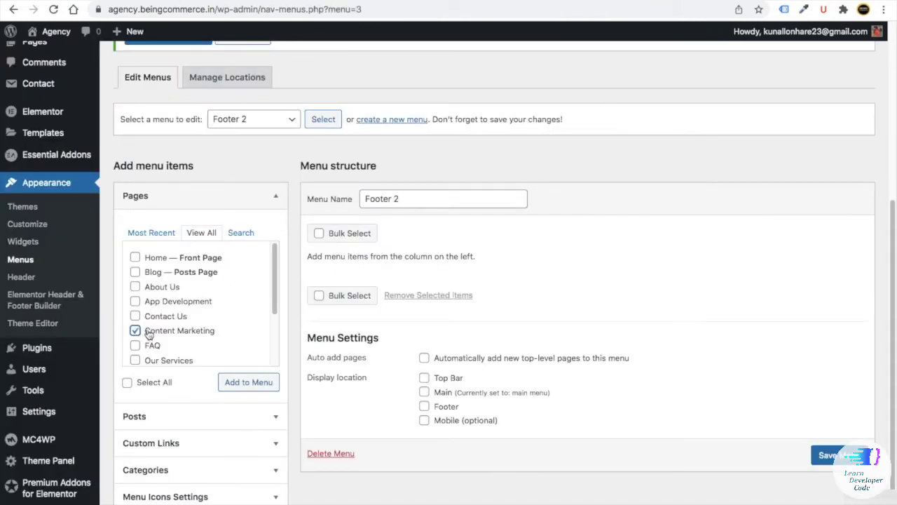
pyautogui.scroll(-1, 144, 331)
pyautogui.click(135, 301)
pyautogui.scroll(-1, 140, 350)
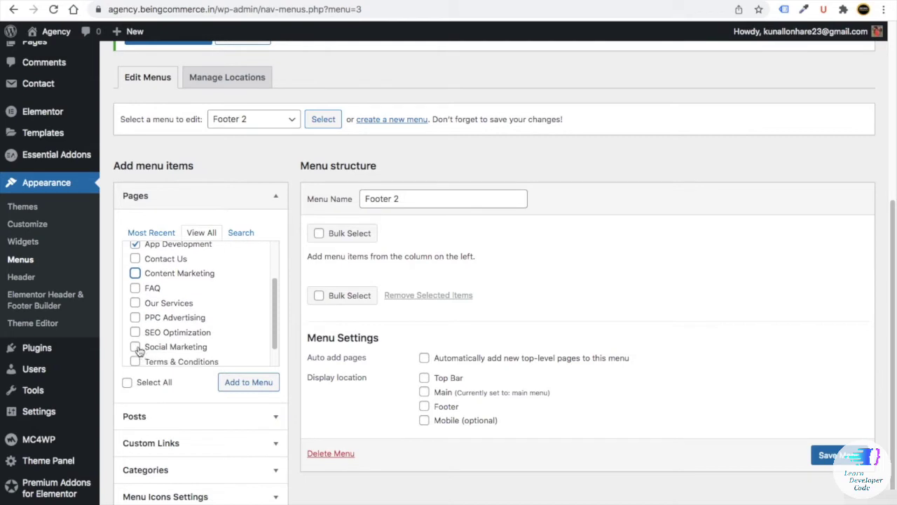
pyautogui.click(136, 347)
pyautogui.click(134, 273)
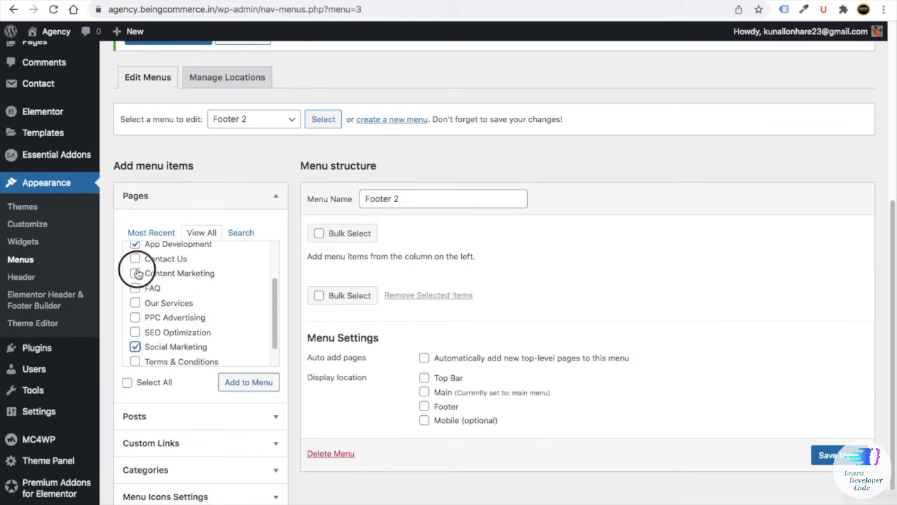
pyautogui.click(135, 318)
pyautogui.click(135, 333)
pyautogui.scroll(-1, 145, 340)
pyautogui.scroll(-1, 154, 329)
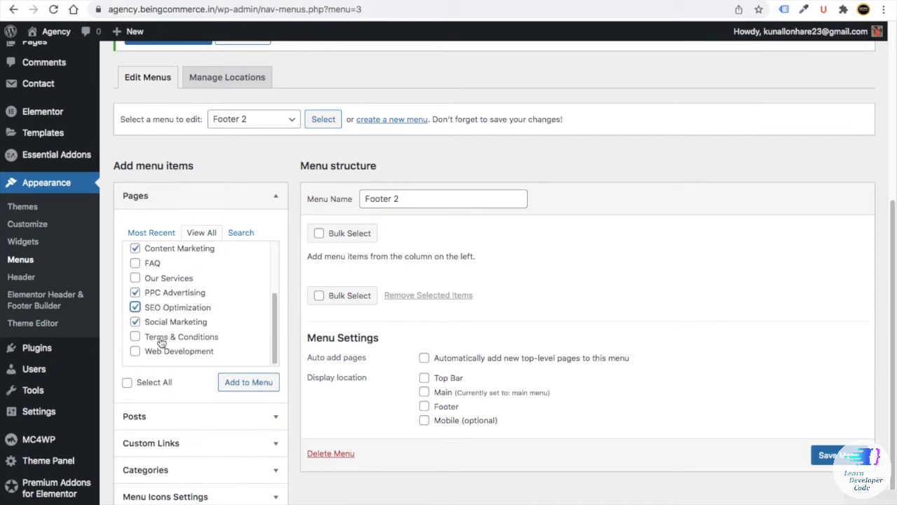
pyautogui.click(135, 350)
pyautogui.scroll(1, 176, 330)
pyautogui.click(221, 375)
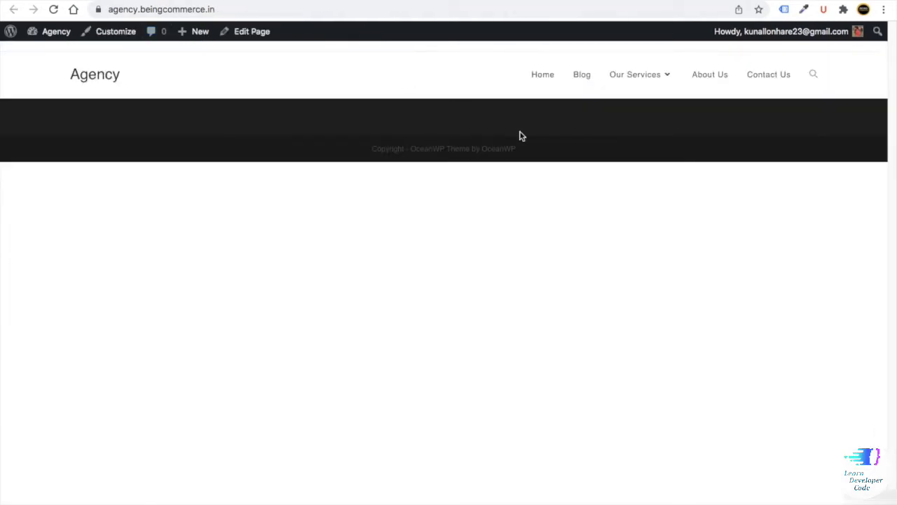
# - Reorder Footer 2 to SEO Optimization, PPC Advertising, App Development, Web Development first, and save
pyautogui.moveTo(642, 83)
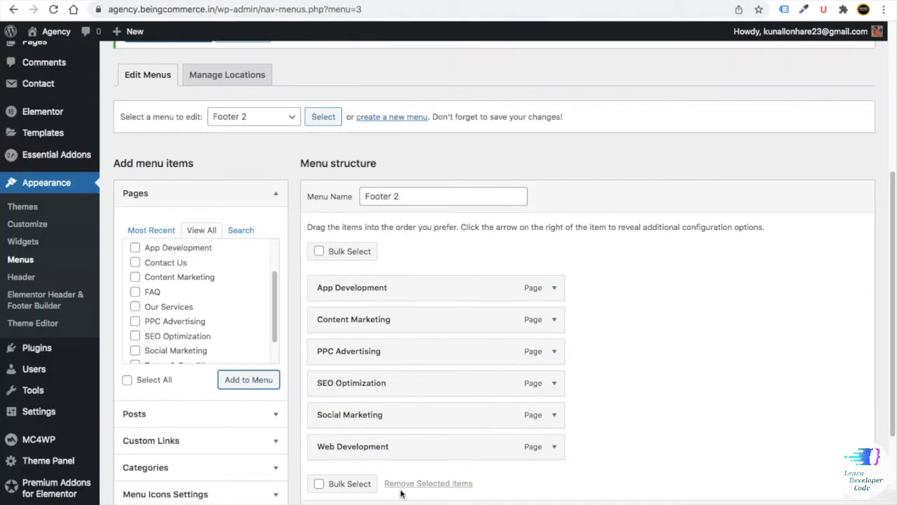
pyautogui.moveTo(379, 383); pyautogui.dragTo(359, 308)
pyautogui.click(250, 4)
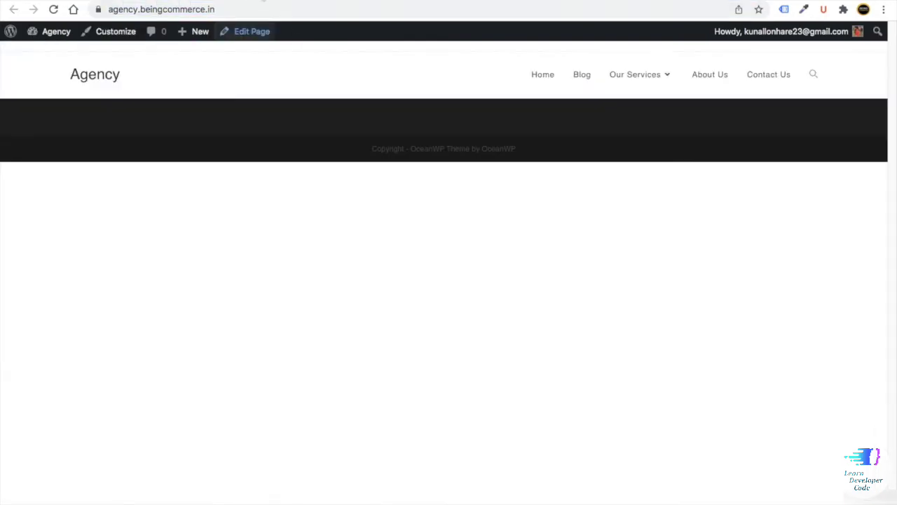
pyautogui.moveTo(629, 76)
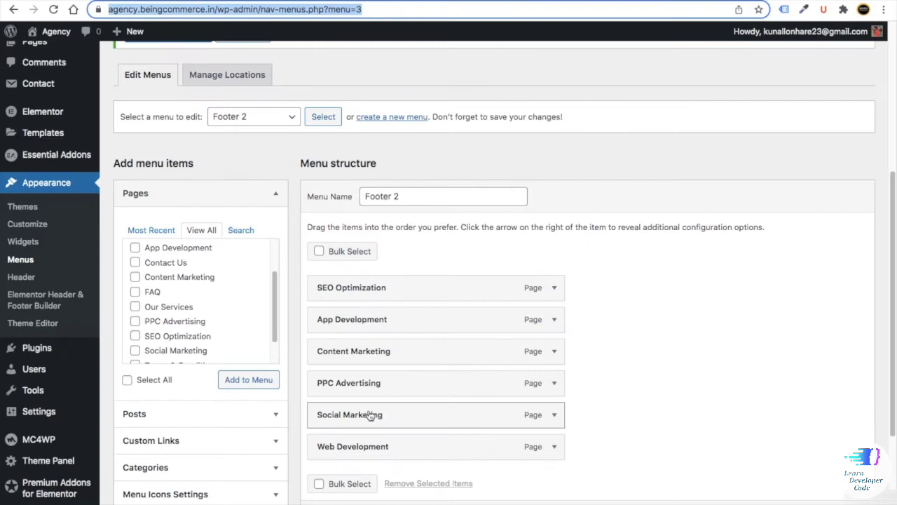
pyautogui.moveTo(369, 382); pyautogui.dragTo(365, 320)
pyautogui.moveTo(355, 447); pyautogui.dragTo(352, 352)
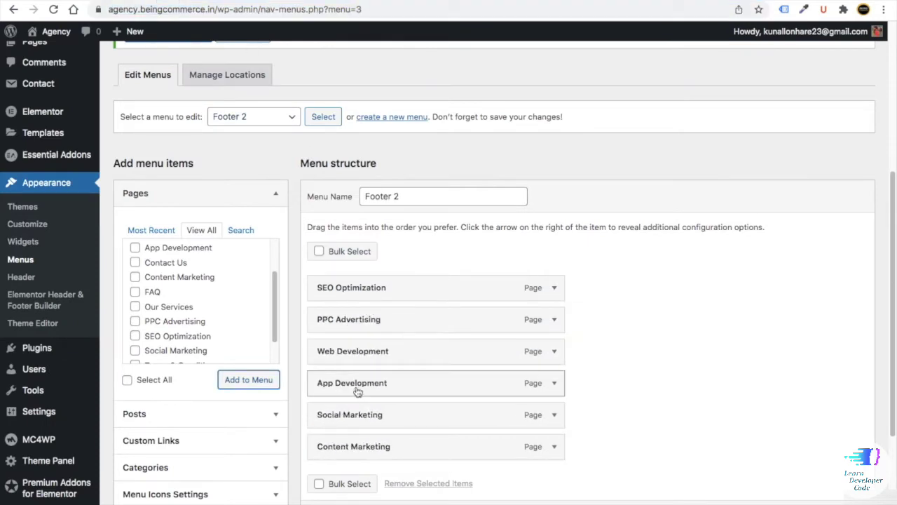
pyautogui.moveTo(361, 391); pyautogui.dragTo(363, 342)
pyautogui.scroll(-2, 561, 415)
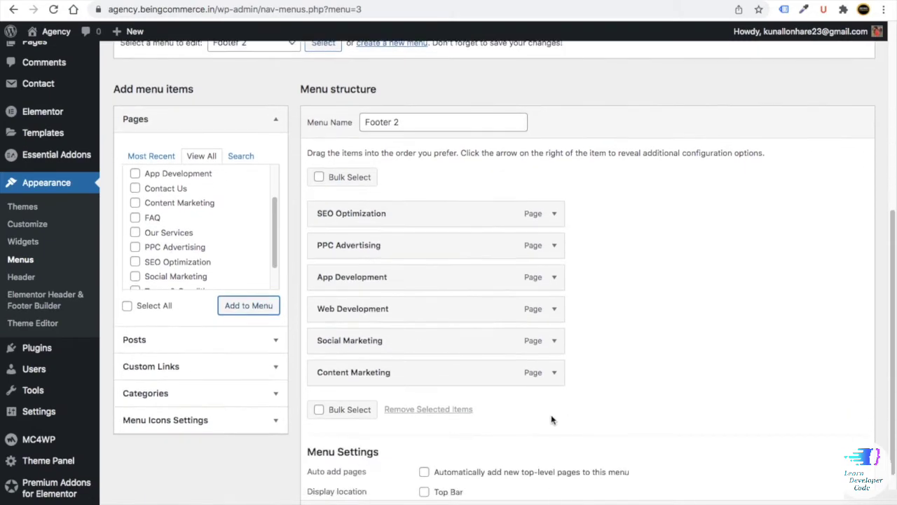
pyautogui.scroll(-2, 805, 471)
pyautogui.click(834, 499)
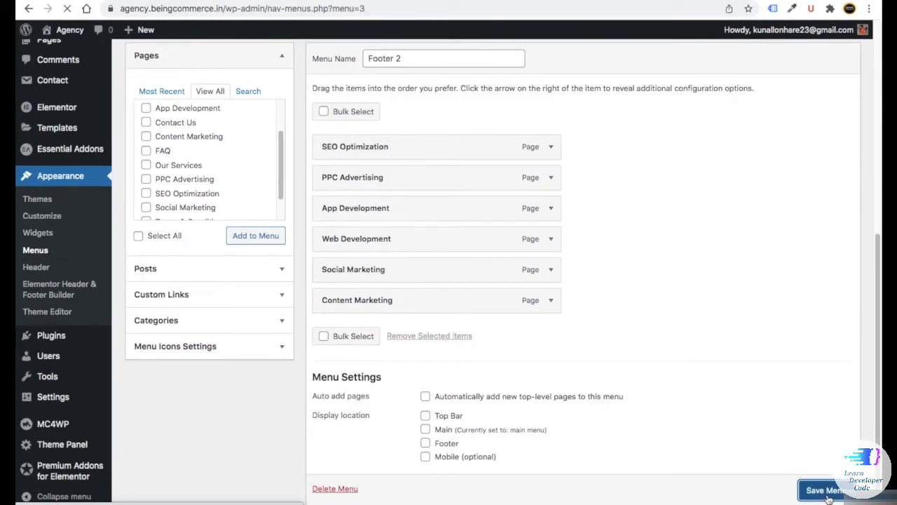
pyautogui.scroll(-2, 445, 316)
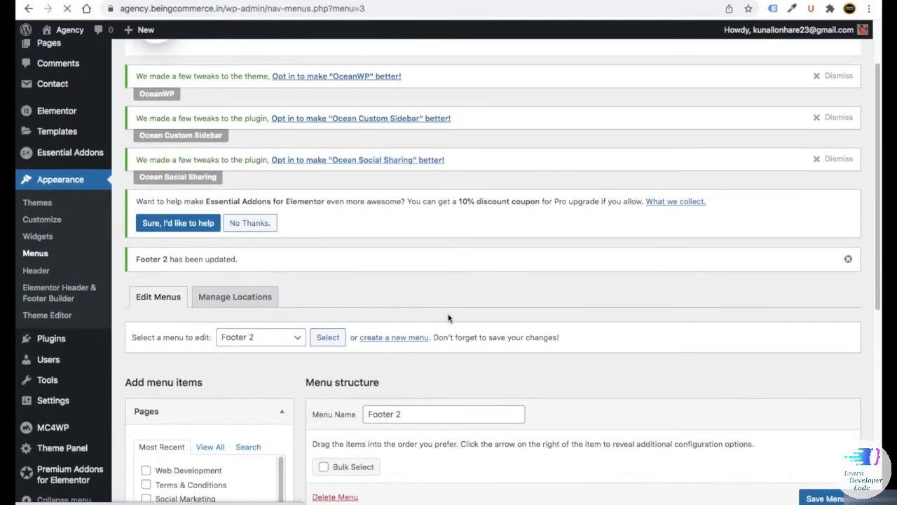
# - Create a new menu named Footer 3
pyautogui.click(387, 338)
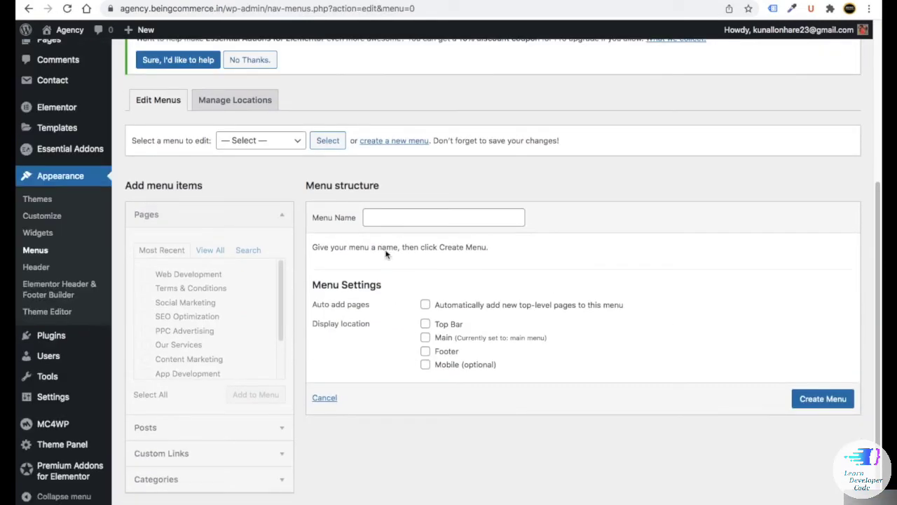
pyautogui.click(378, 216)
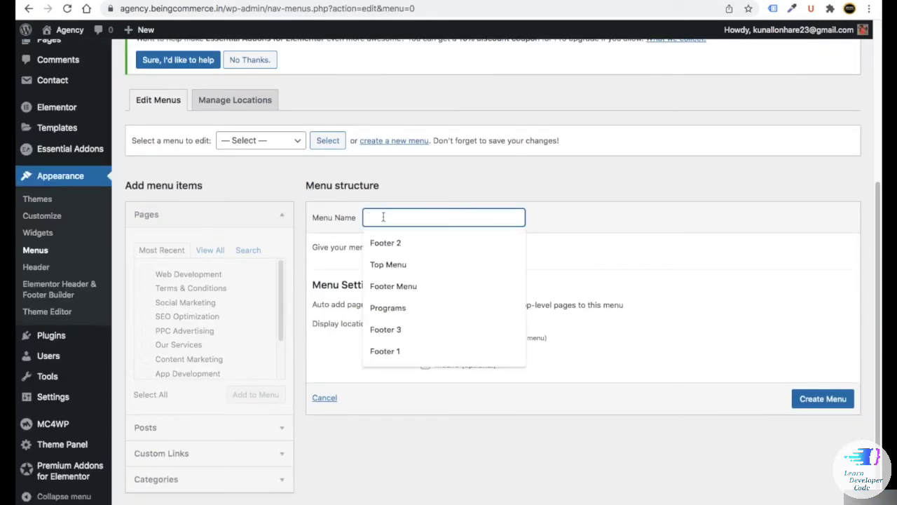
pyautogui.click(386, 329)
pyautogui.click(836, 406)
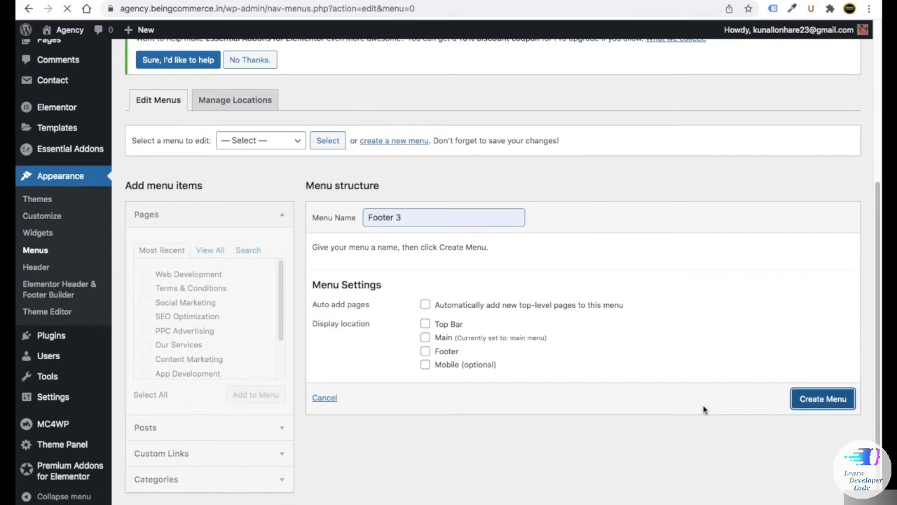
# - Add About Us, Contact Us, FAQ, Our Services and Terms & Conditions to Footer 3 and save
pyautogui.click(214, 250)
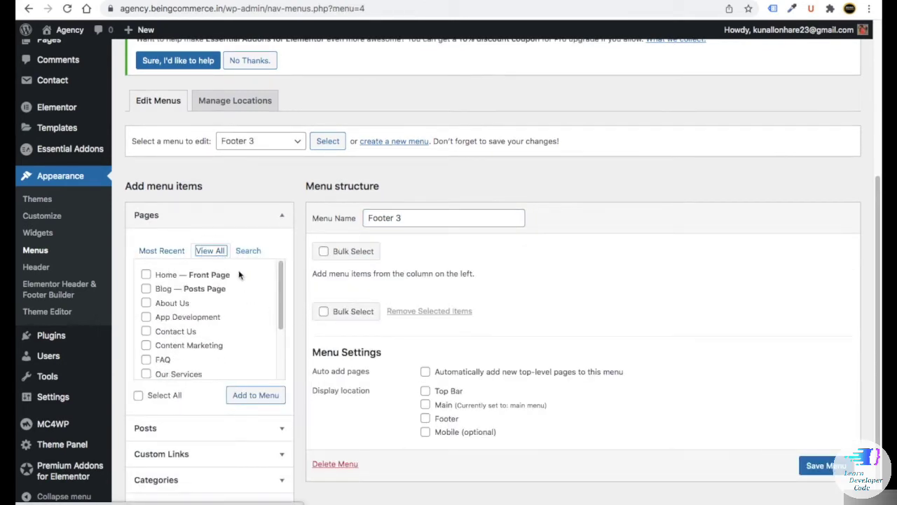
pyautogui.scroll(1, 226, 293)
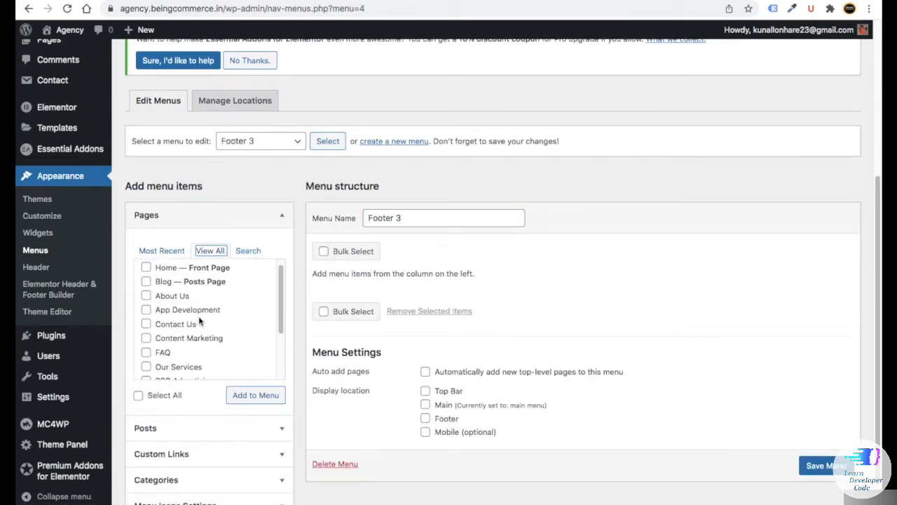
pyautogui.click(145, 296)
pyautogui.click(146, 323)
pyautogui.scroll(-2, 147, 322)
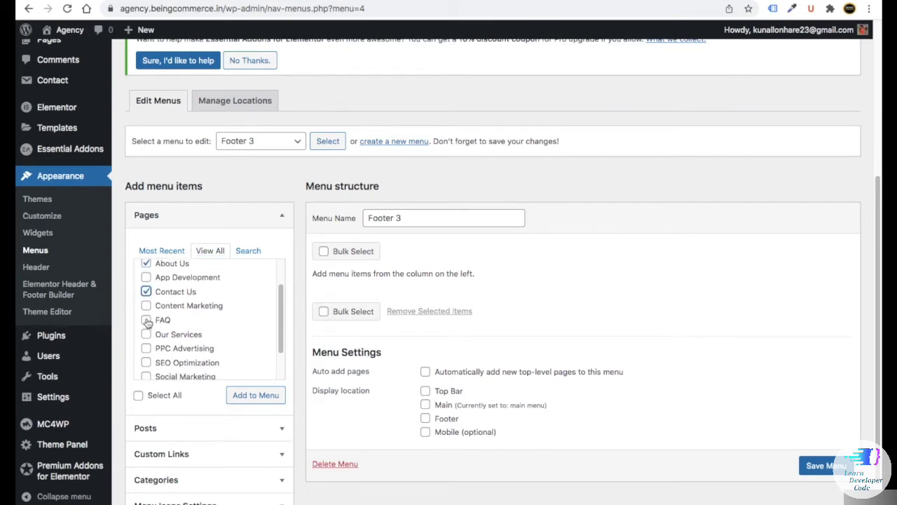
pyautogui.click(146, 322)
pyautogui.scroll(-1, 146, 319)
pyautogui.click(145, 313)
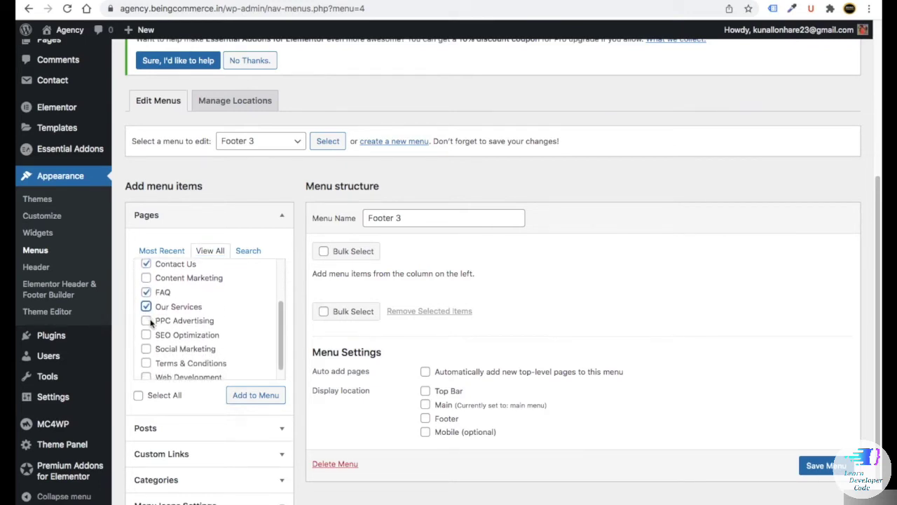
pyautogui.scroll(-1, 150, 322)
pyautogui.click(148, 352)
pyautogui.scroll(4, 207, 298)
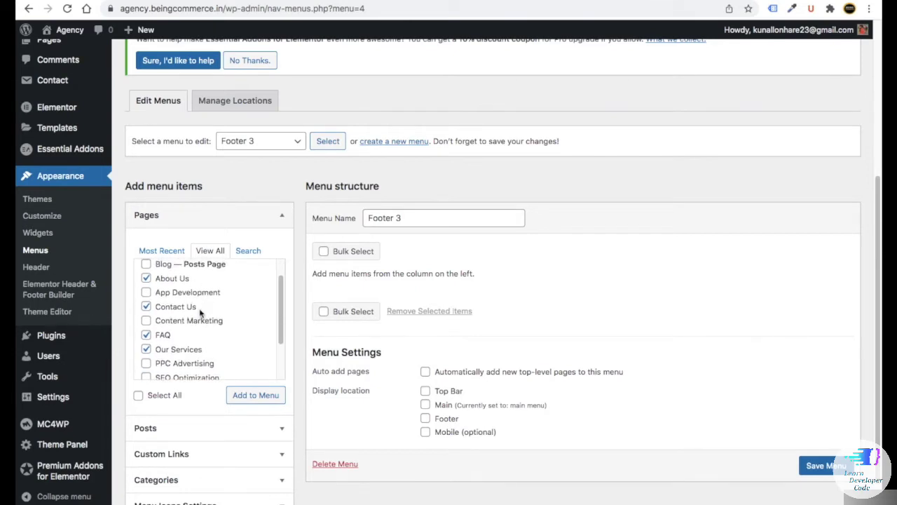
pyautogui.scroll(-4, 204, 309)
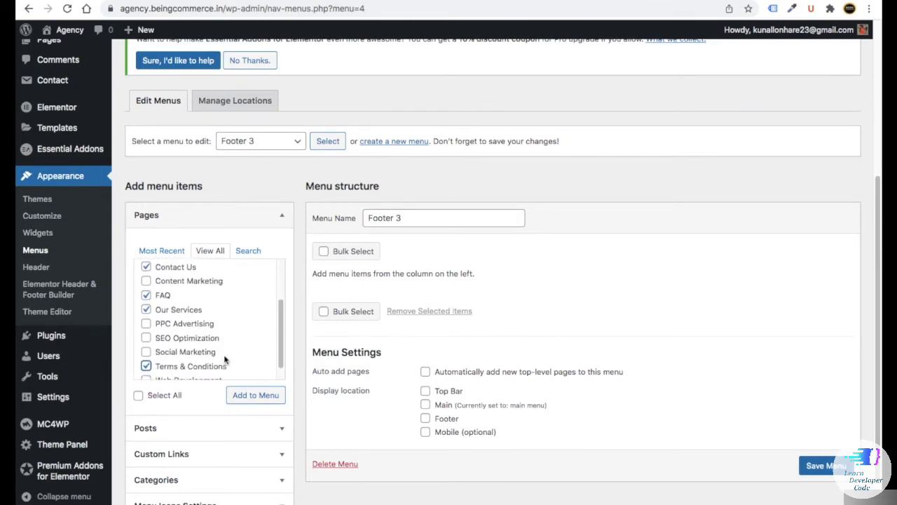
pyautogui.click(263, 396)
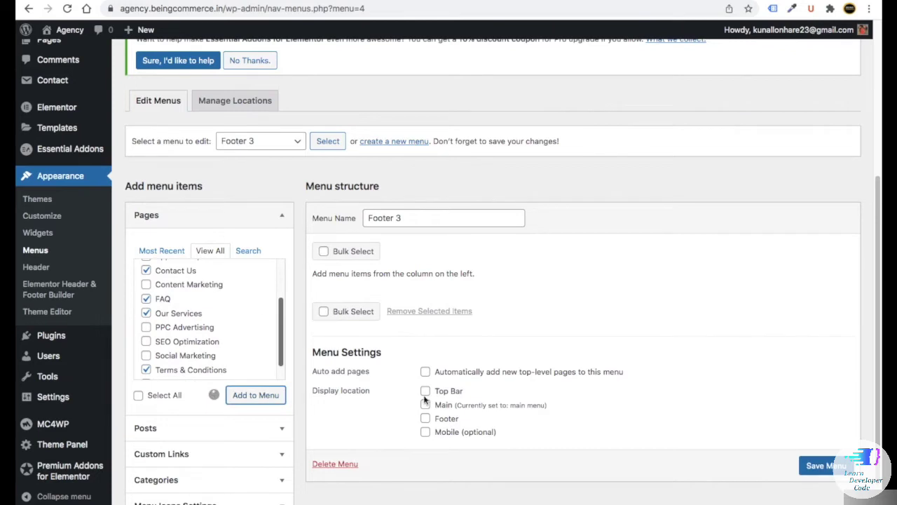
pyautogui.click(820, 497)
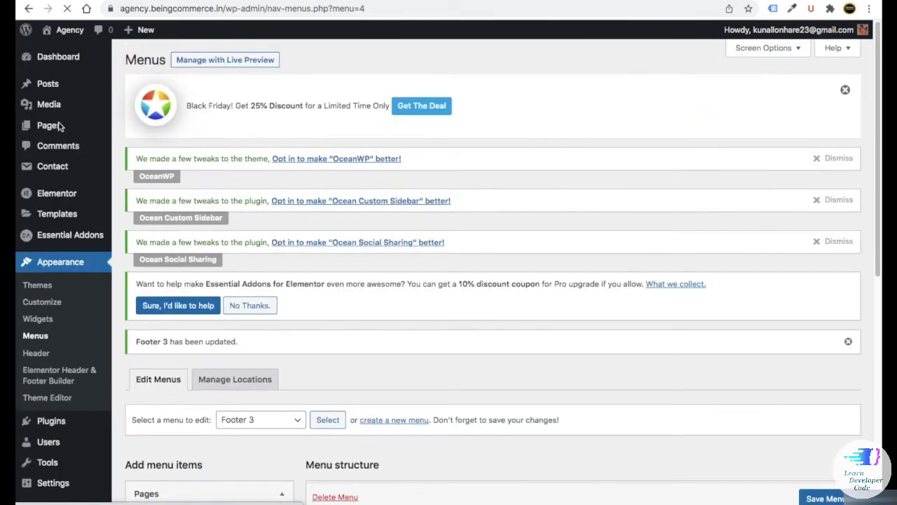
# - Publish the Privacy Policy page from the All Pages list
pyautogui.moveTo(54, 127)
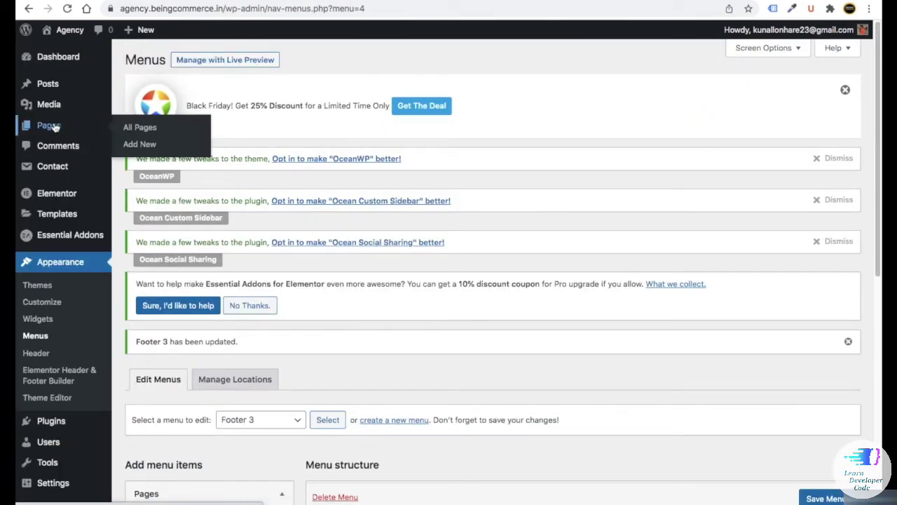
pyautogui.click(139, 127)
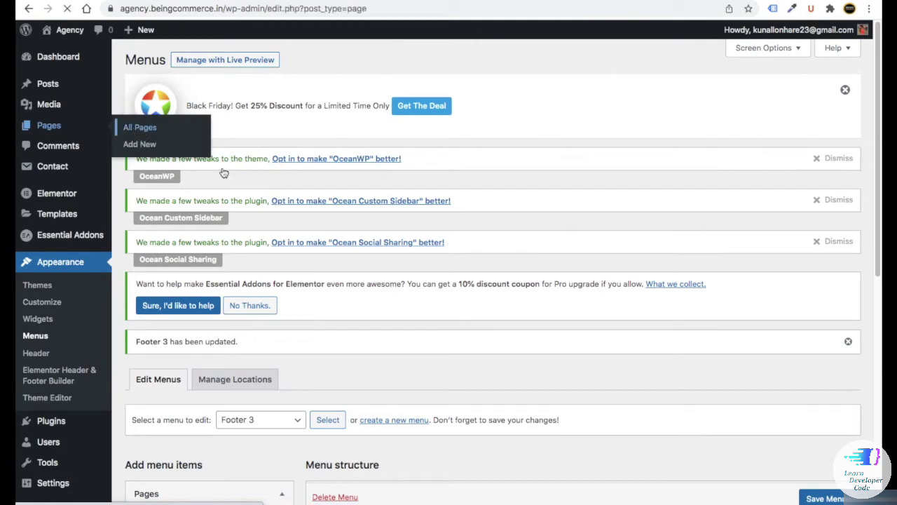
pyautogui.scroll(-10, 217, 208)
pyautogui.scroll(3, 202, 282)
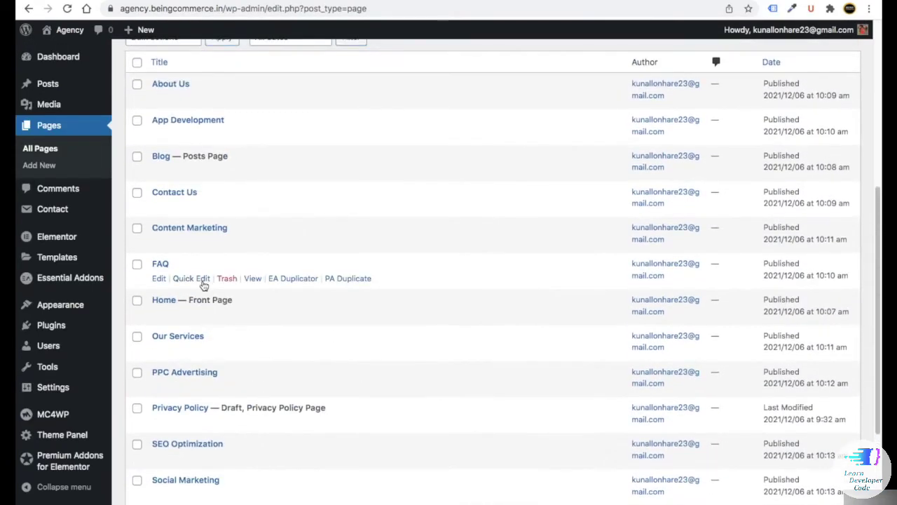
pyautogui.scroll(-2, 200, 329)
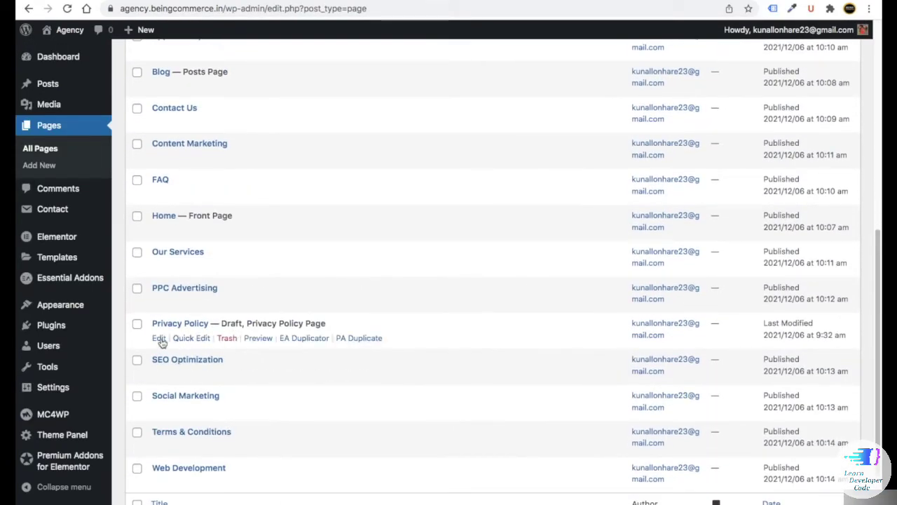
pyautogui.click(160, 341)
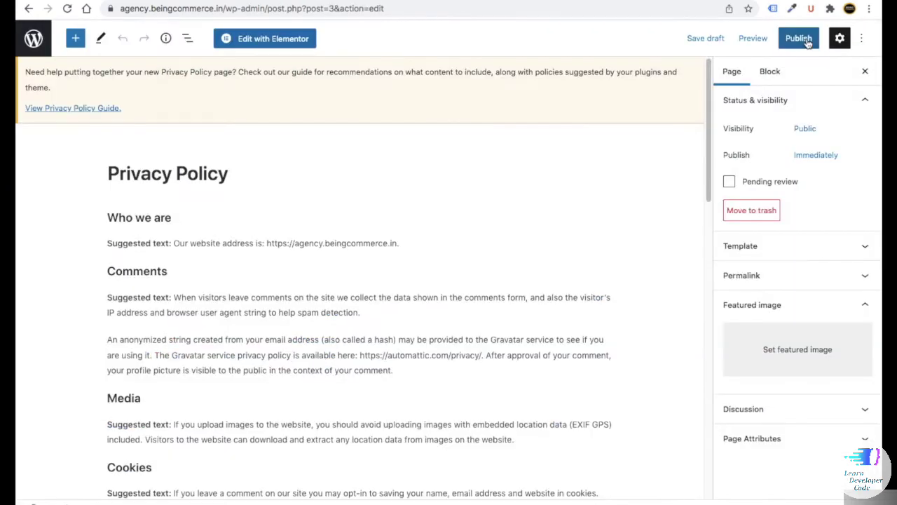
pyautogui.click(788, 43)
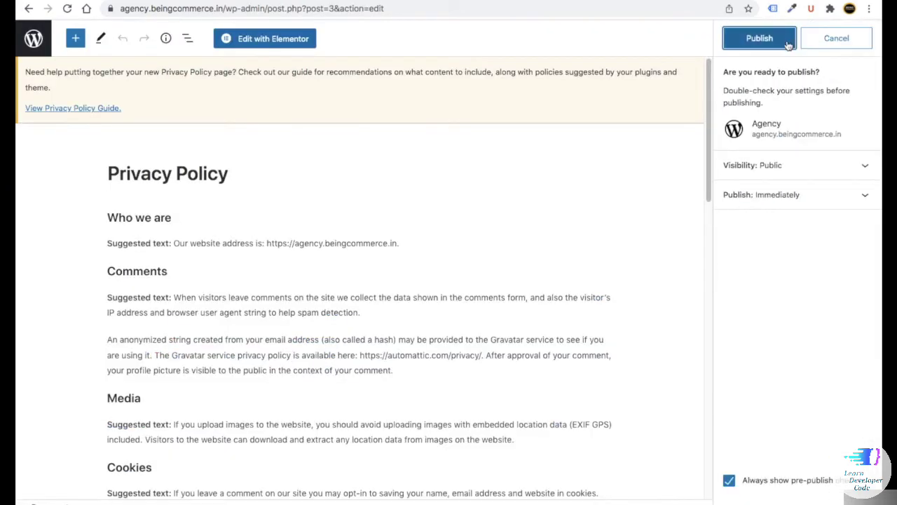
pyautogui.click(788, 43)
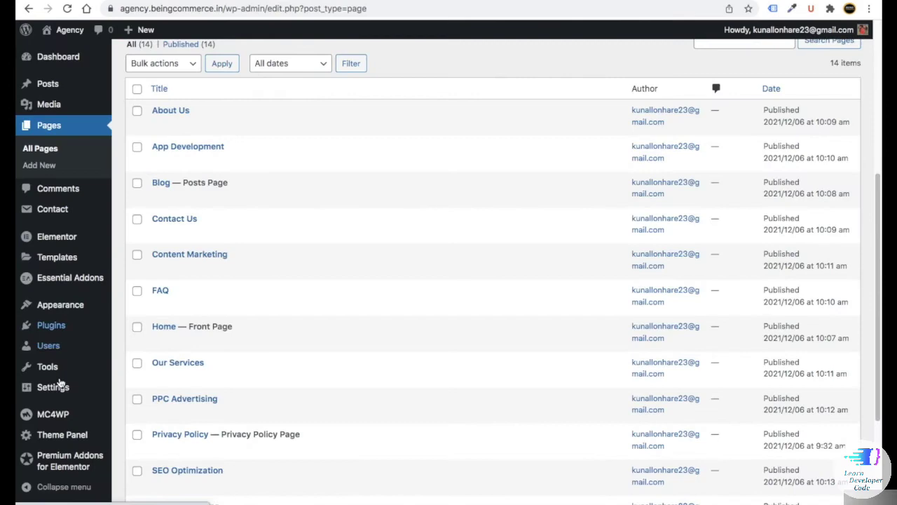
# - Add Privacy Policy to the Footer 3 menu and save it
pyautogui.moveTo(51, 308)
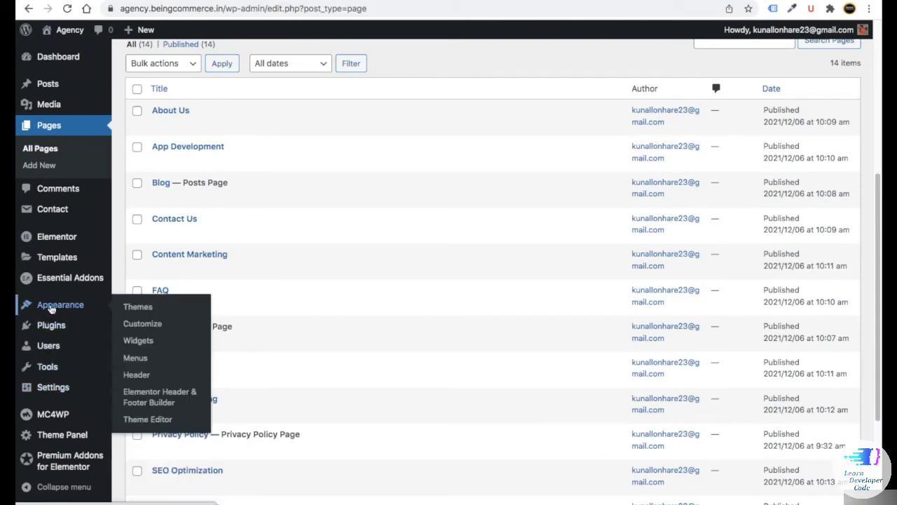
pyautogui.click(135, 358)
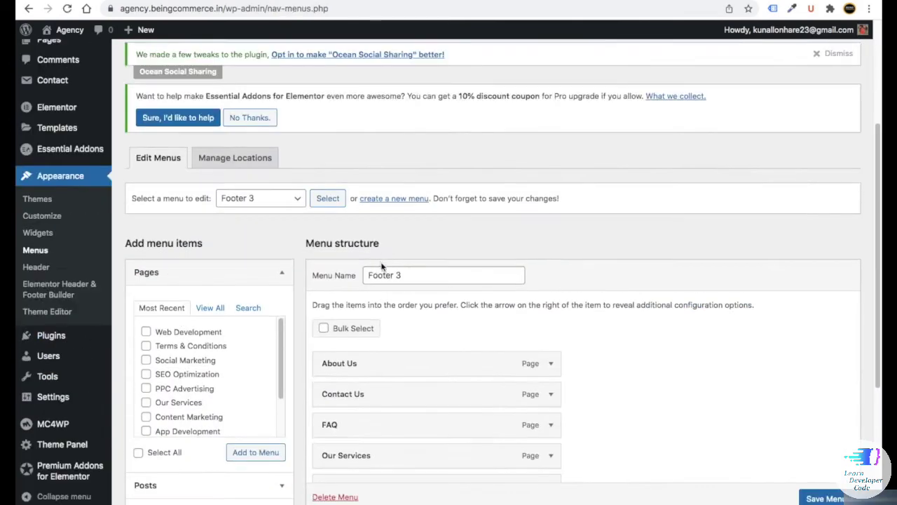
pyautogui.scroll(-5, 371, 288)
pyautogui.click(210, 160)
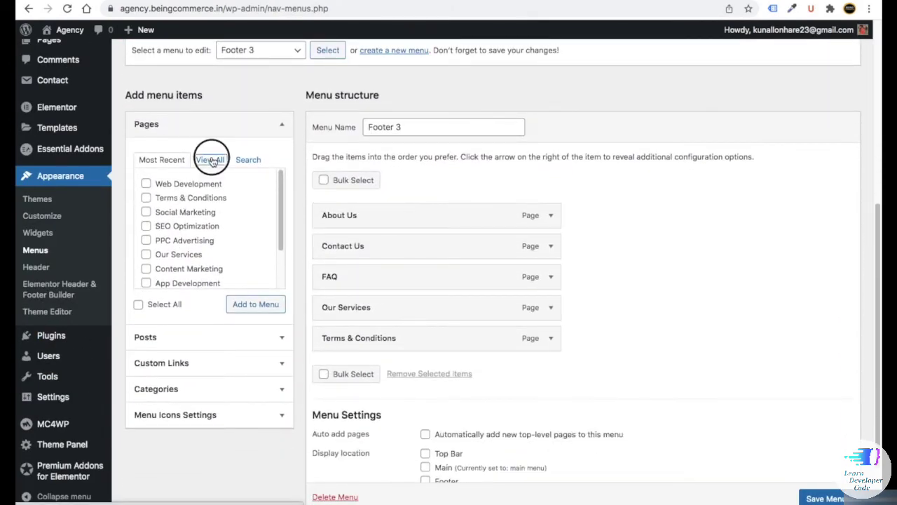
pyautogui.click(145, 213)
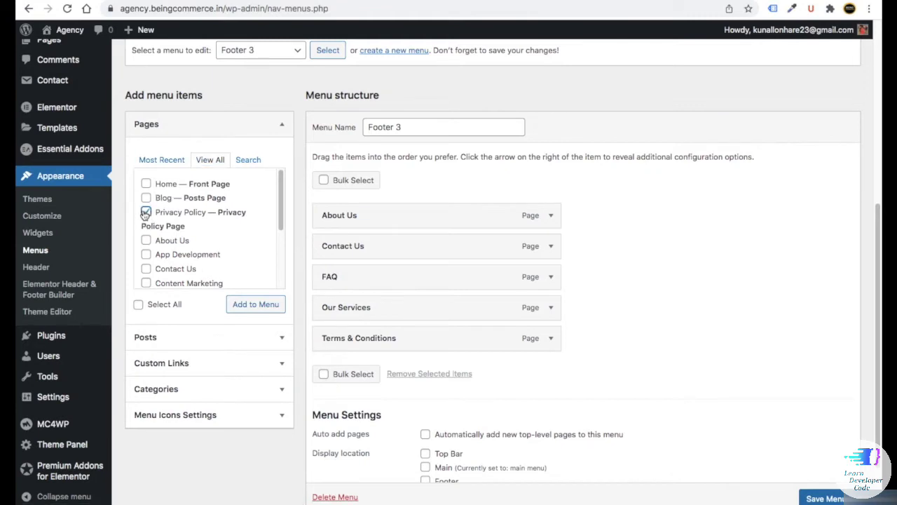
pyautogui.click(265, 306)
pyautogui.scroll(-3, 612, 378)
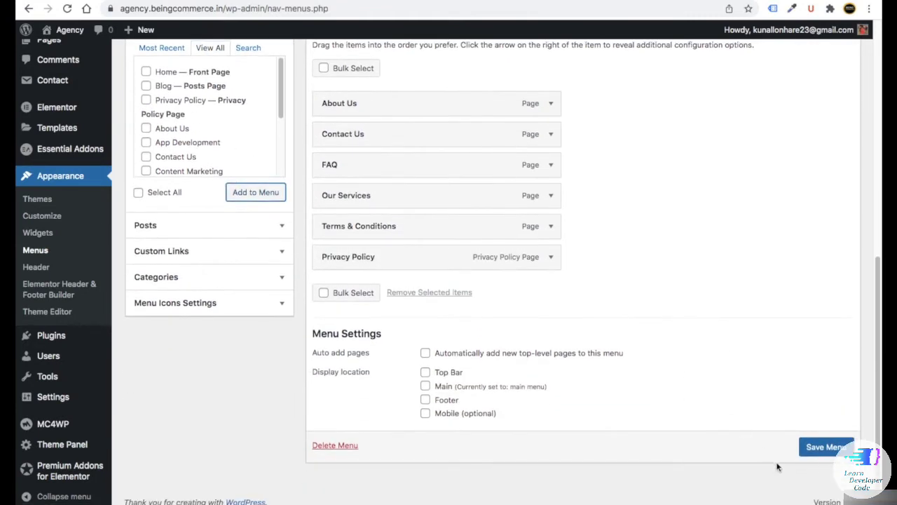
pyautogui.click(806, 446)
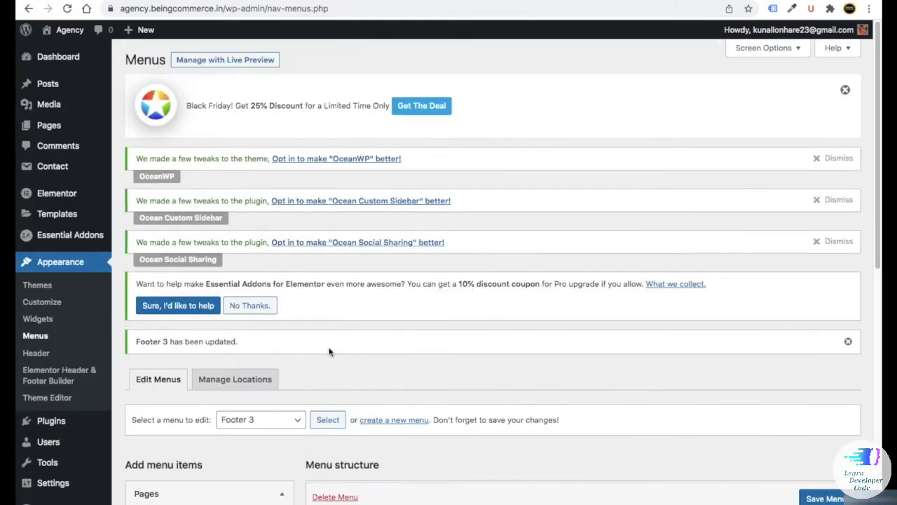
# - Return to the WordPress Dashboard
pyautogui.scroll(-5, 329, 350)
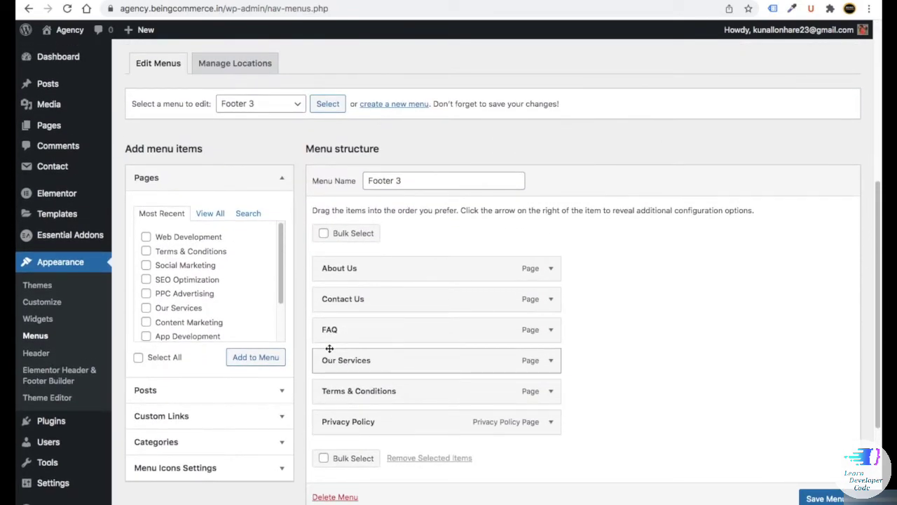
pyautogui.scroll(10, 328, 348)
pyautogui.click(50, 56)
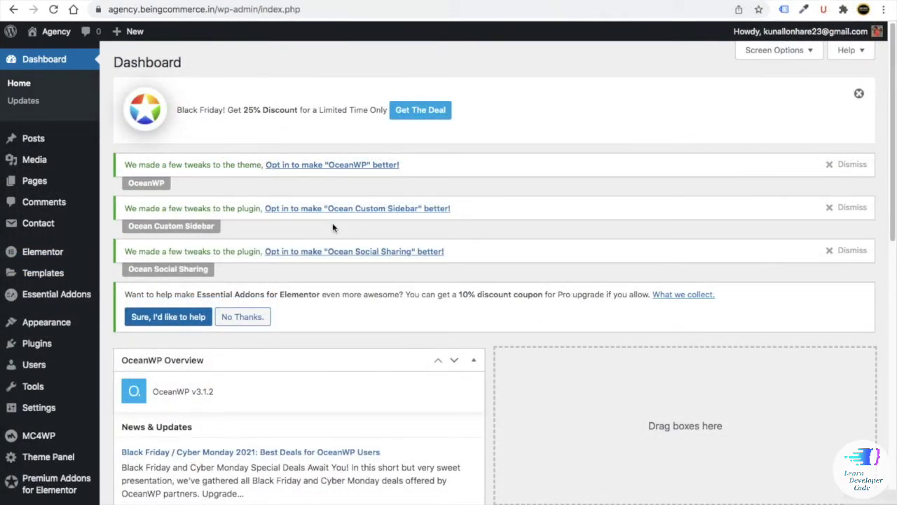
# - From the blog post, open the Shop With Us page and follow its Shop Now link
pyautogui.click(671, 3)
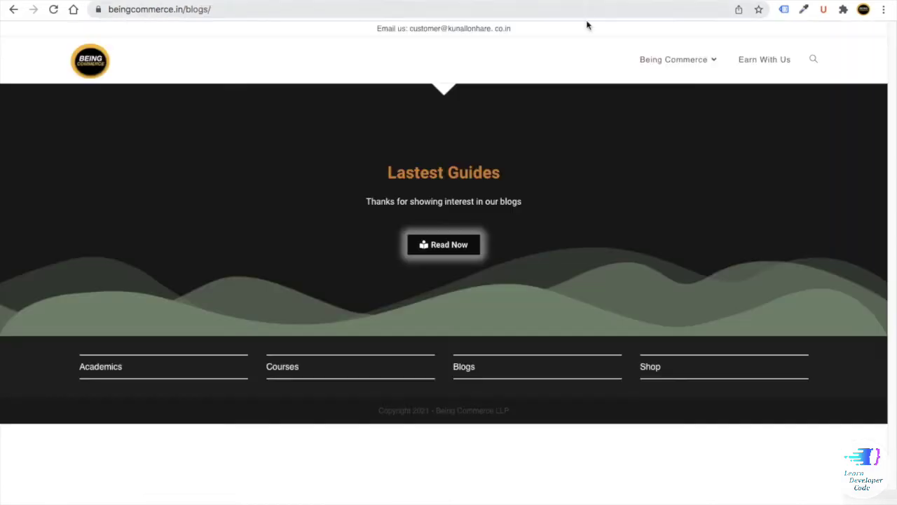
pyautogui.moveTo(677, 62)
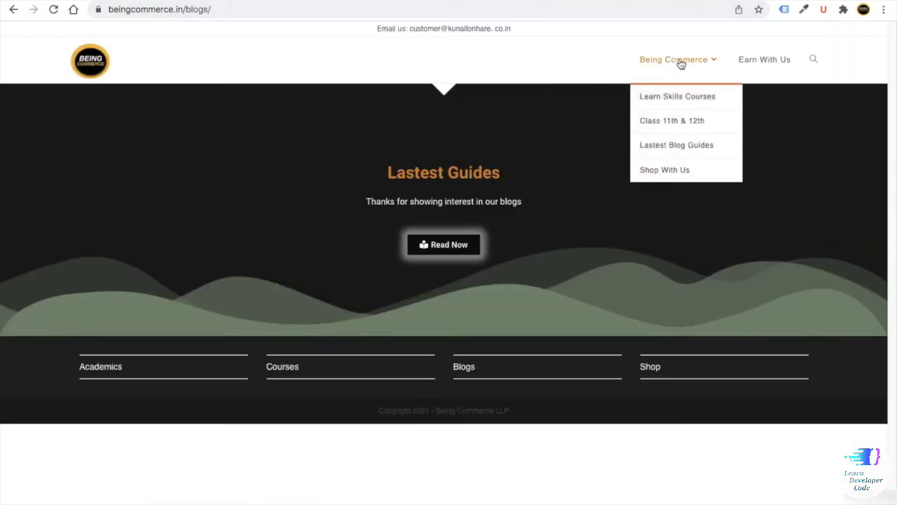
pyautogui.click(666, 171)
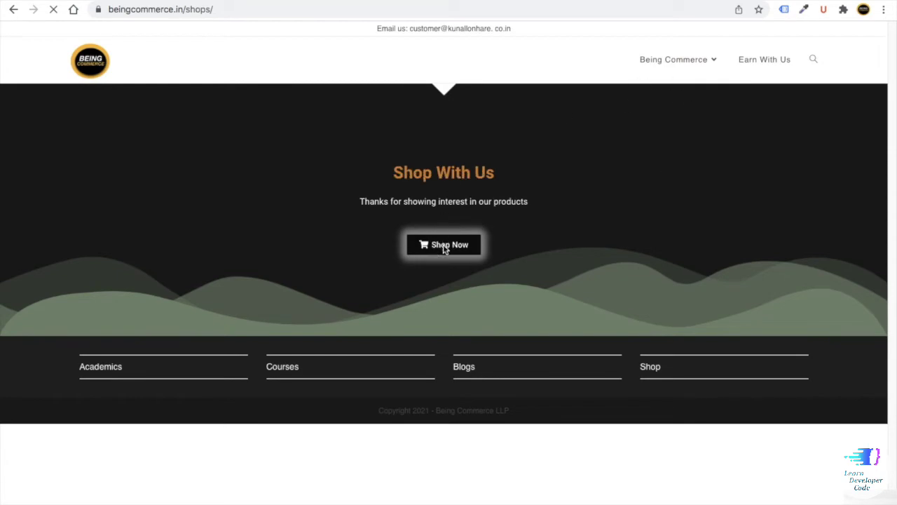
pyautogui.click(446, 248)
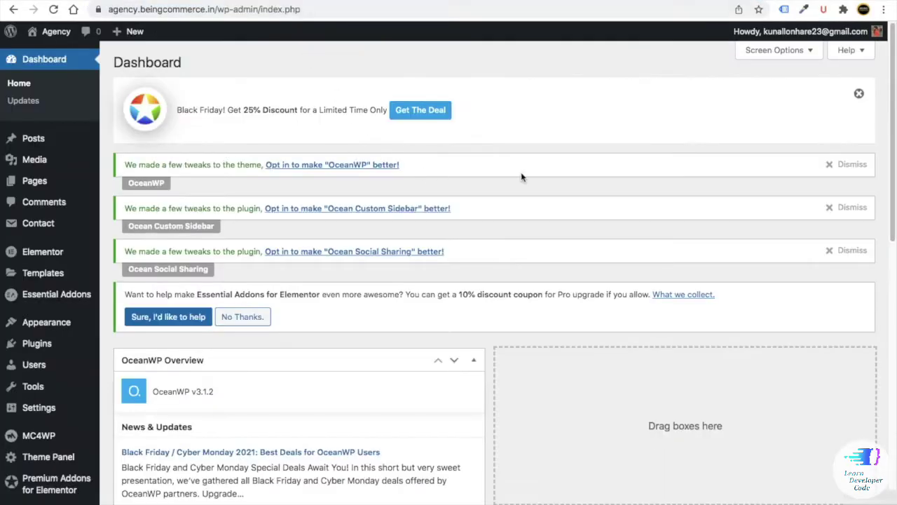
pyautogui.scroll(-2, 306, 226)
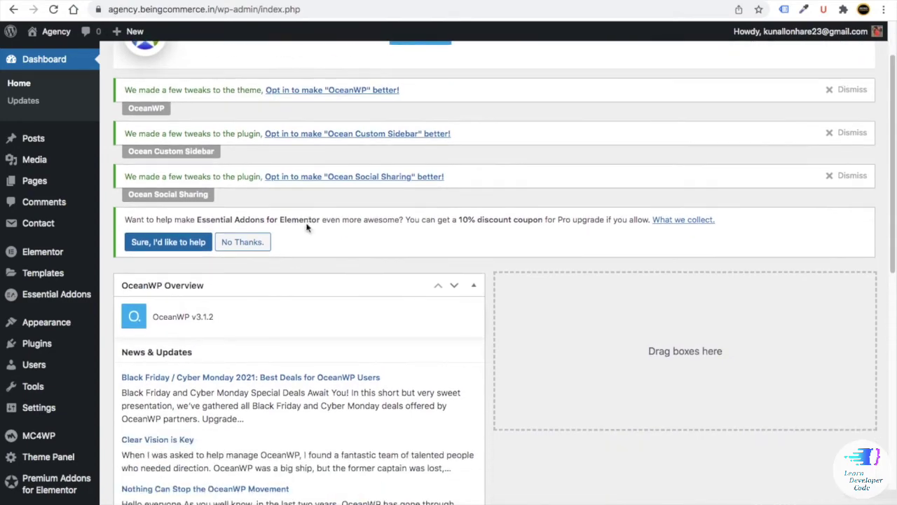
# - Load 'main menu' in Menus, untick its Main display location, and save the menu
pyautogui.moveTo(54, 326)
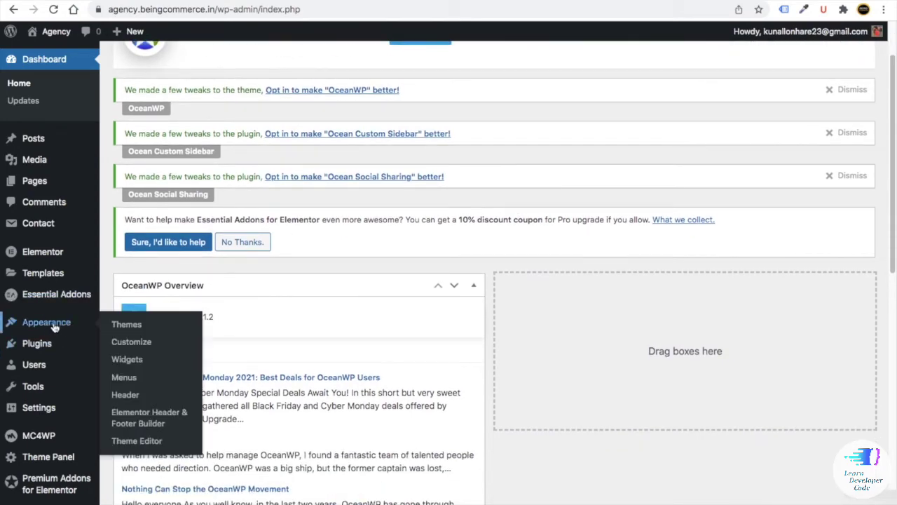
pyautogui.click(125, 378)
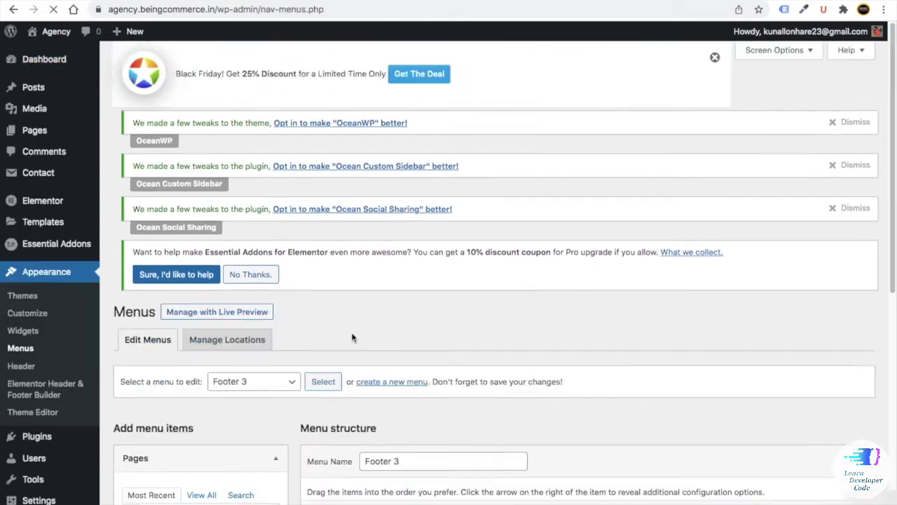
pyautogui.scroll(-3, 250, 316)
pyautogui.click(234, 254)
pyautogui.click(238, 254)
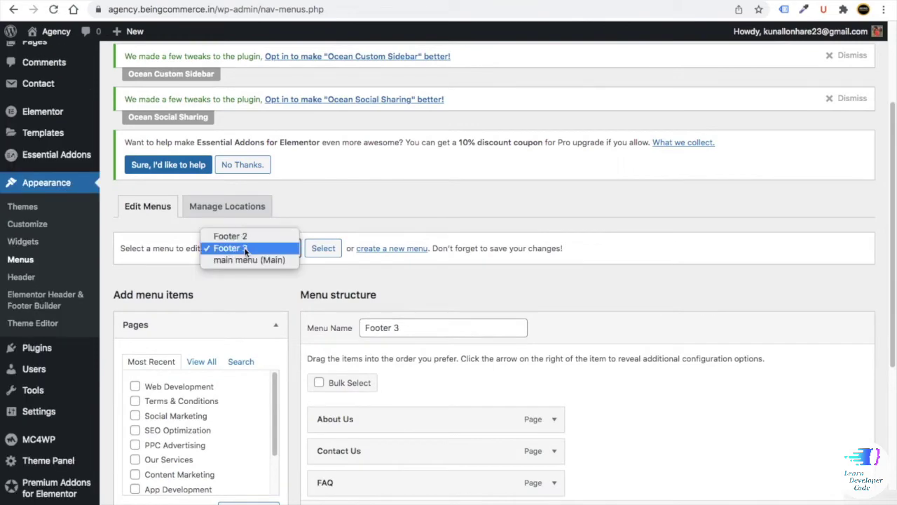
pyautogui.click(242, 256)
pyautogui.click(334, 255)
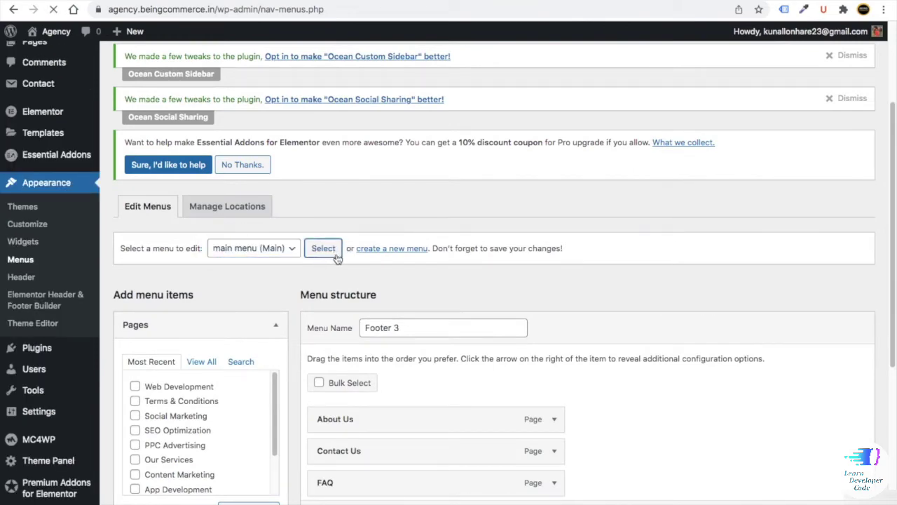
pyautogui.scroll(-9, 494, 309)
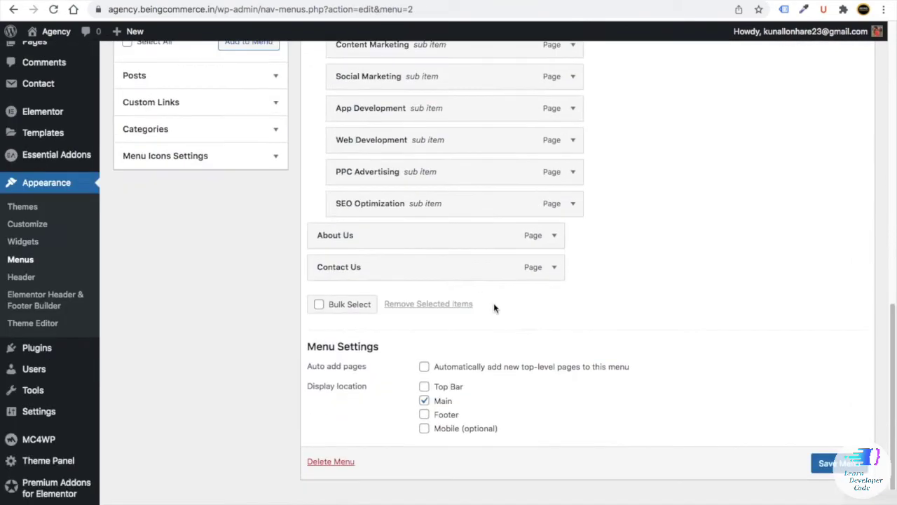
pyautogui.click(425, 402)
pyautogui.click(831, 463)
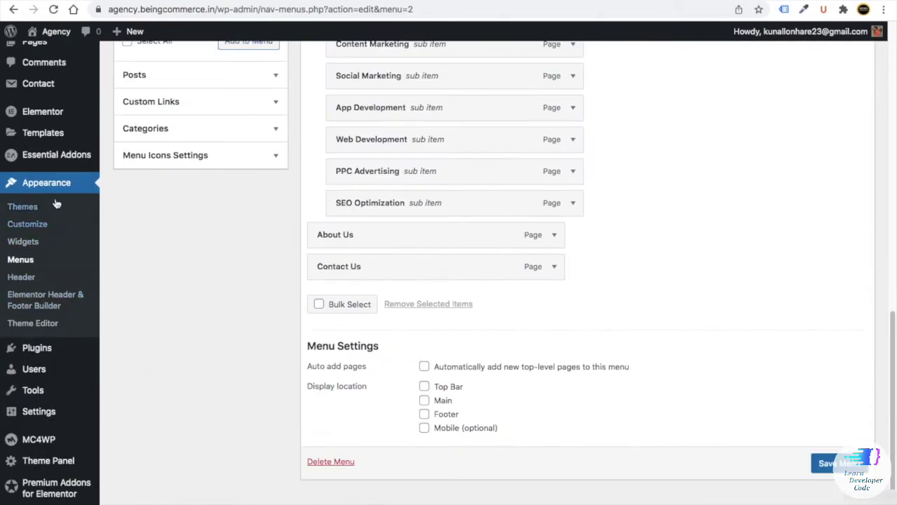
# - Start a new Header & Footer Builder template titled 'Top Bar & Headers'
pyautogui.click(42, 305)
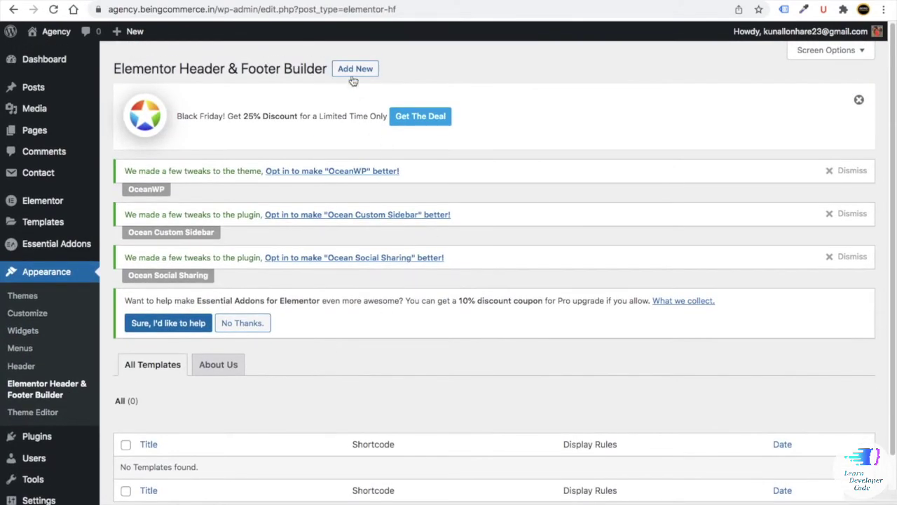
pyautogui.click(353, 73)
pyautogui.click(599, 382)
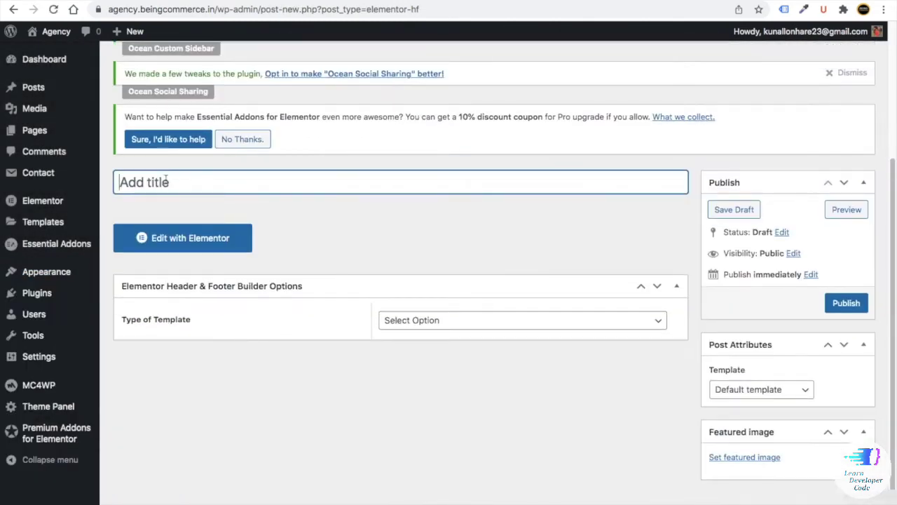
pyautogui.write('Top Bar & H')
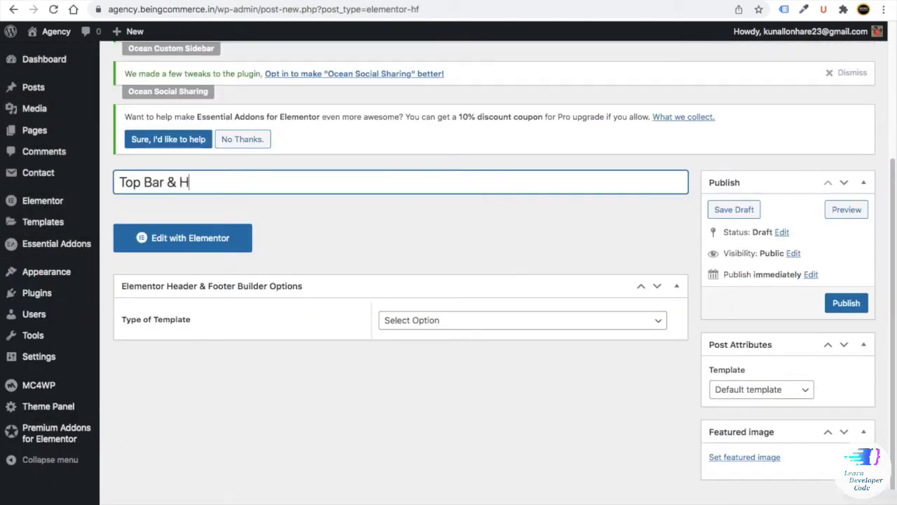
pyautogui.write('eaders')
# - Make the template a Header shown on the Entire Website, publish it, and open it in Elementor
pyautogui.click(397, 322)
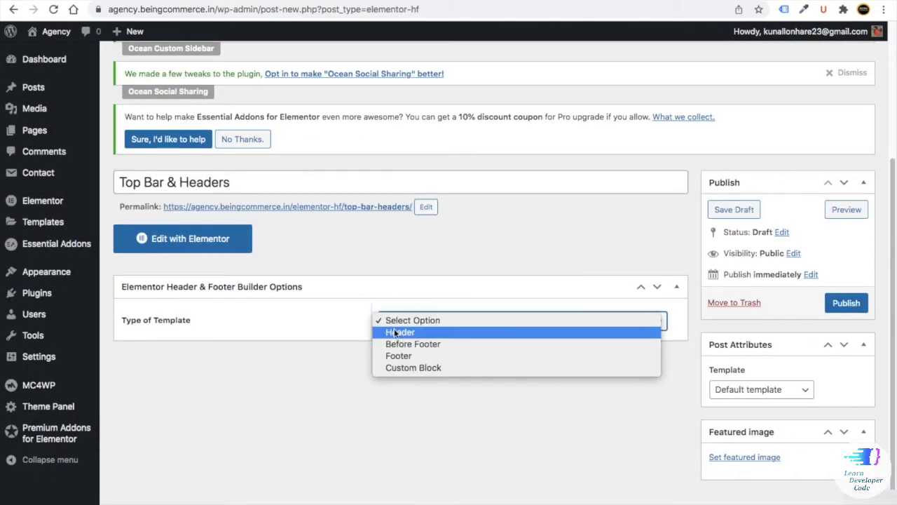
pyautogui.click(393, 331)
pyautogui.scroll(-1, 340, 332)
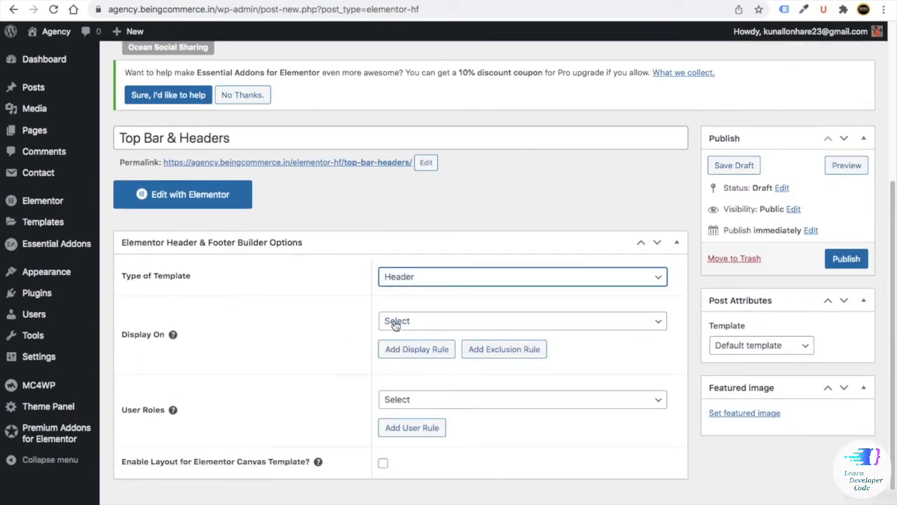
pyautogui.click(396, 323)
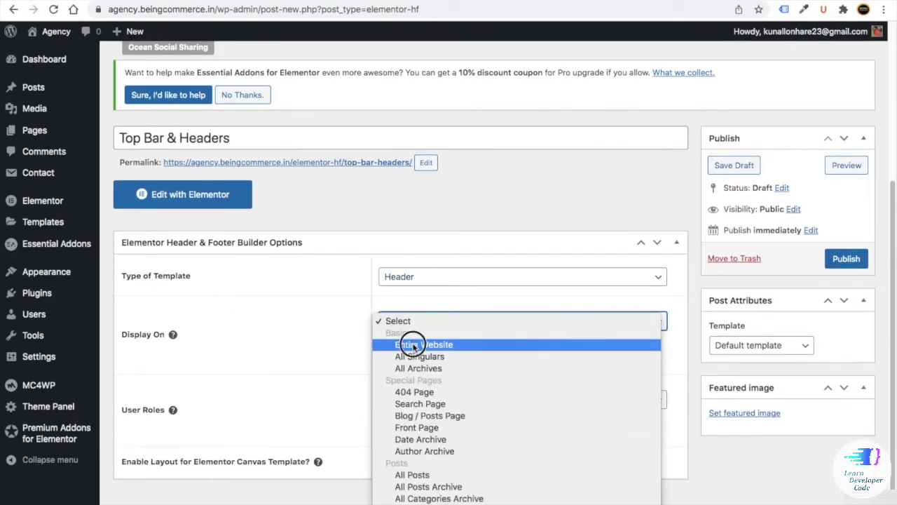
pyautogui.click(403, 344)
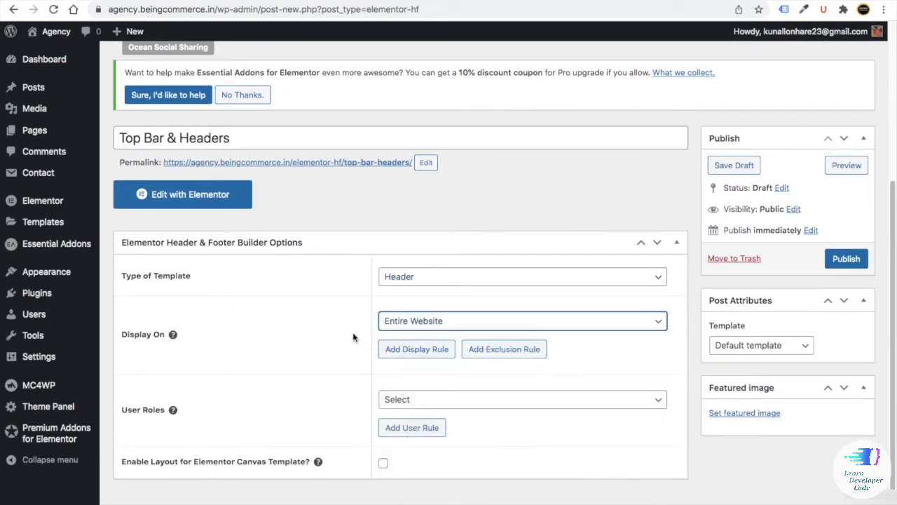
pyautogui.click(843, 258)
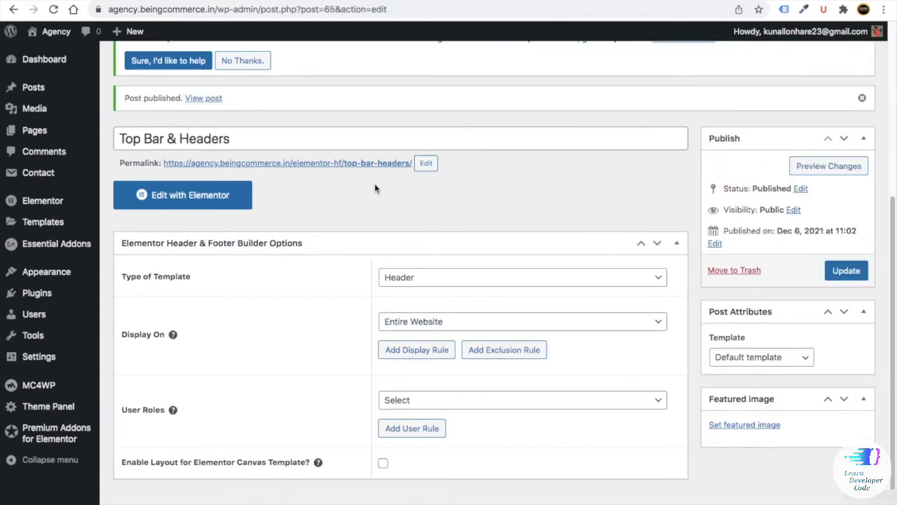
pyautogui.click(190, 198)
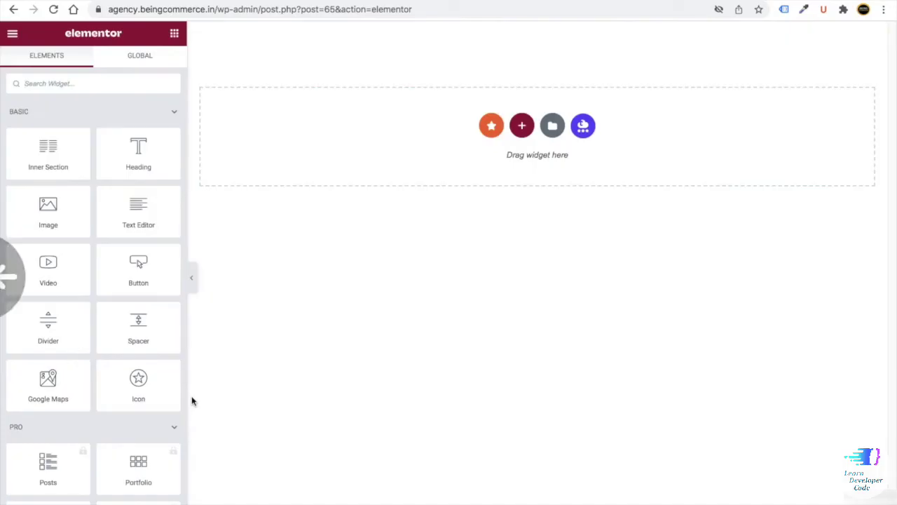
pyautogui.hotkey('ctrl', 'Left')
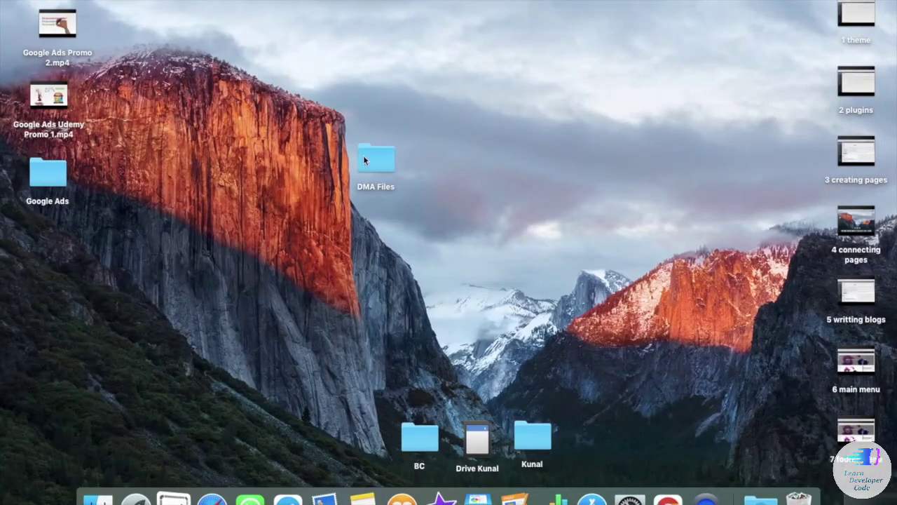
# - Open the 'headers & footers custom' notes and review colour codes #323079, #1A1934 and #ff0000
pyautogui.doubleClick(364, 160)
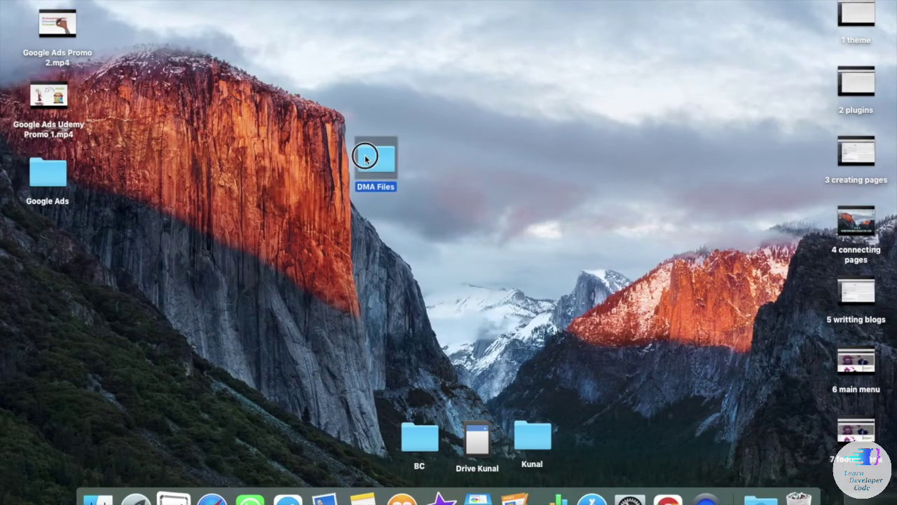
pyautogui.click(353, 111)
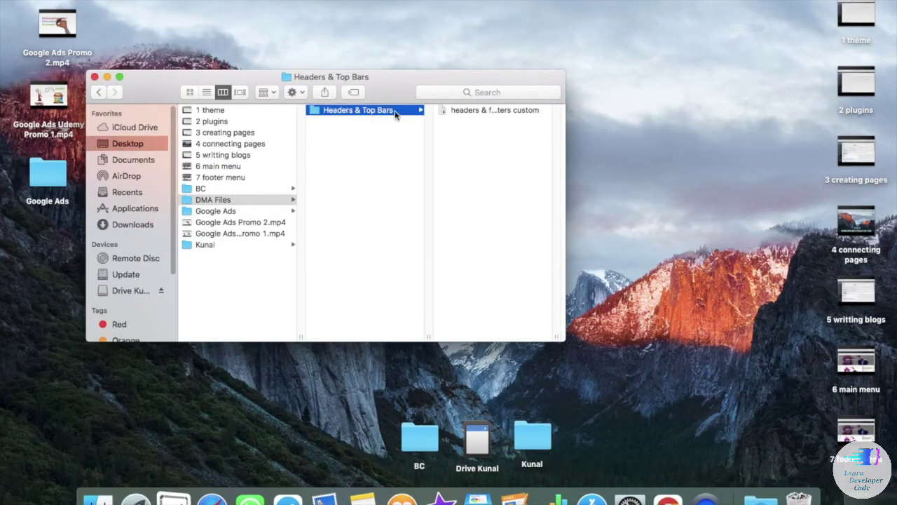
pyautogui.doubleClick(477, 111)
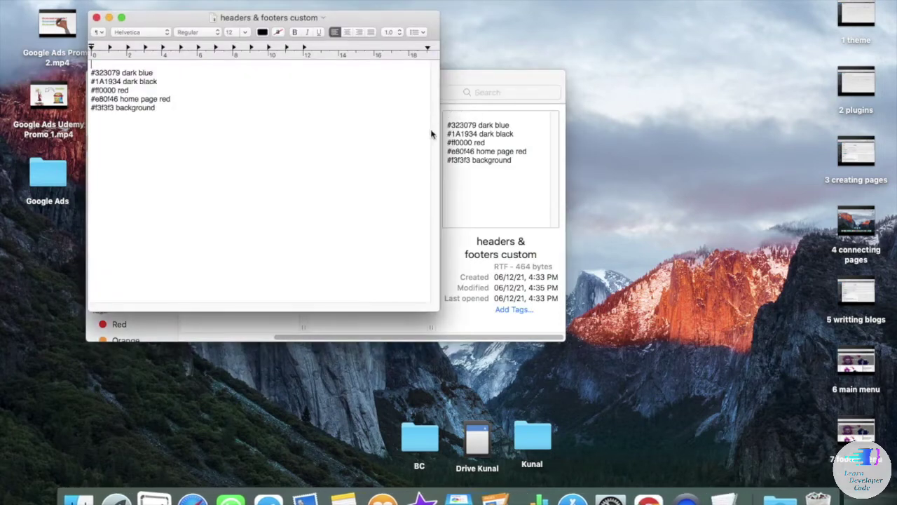
pyautogui.doubleClick(147, 72)
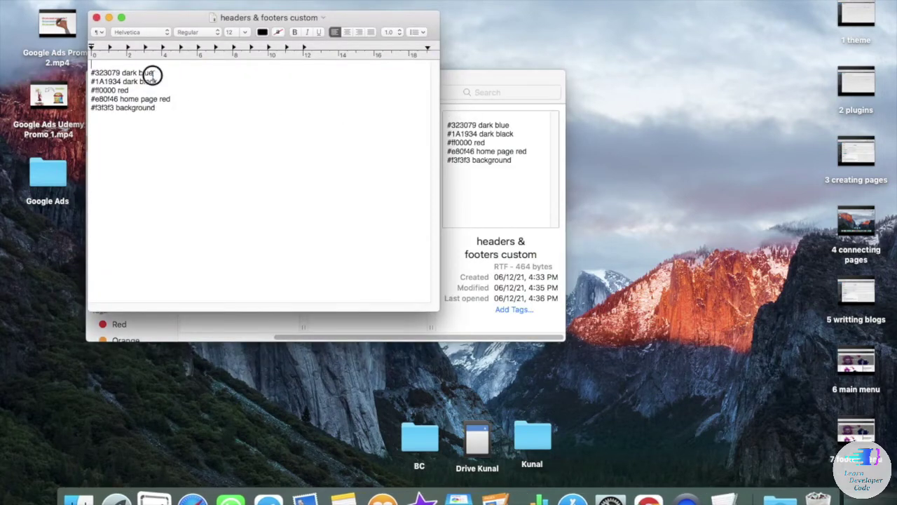
pyautogui.doubleClick(105, 73)
pyautogui.doubleClick(105, 81)
pyautogui.doubleClick(105, 89)
pyautogui.click(108, 99)
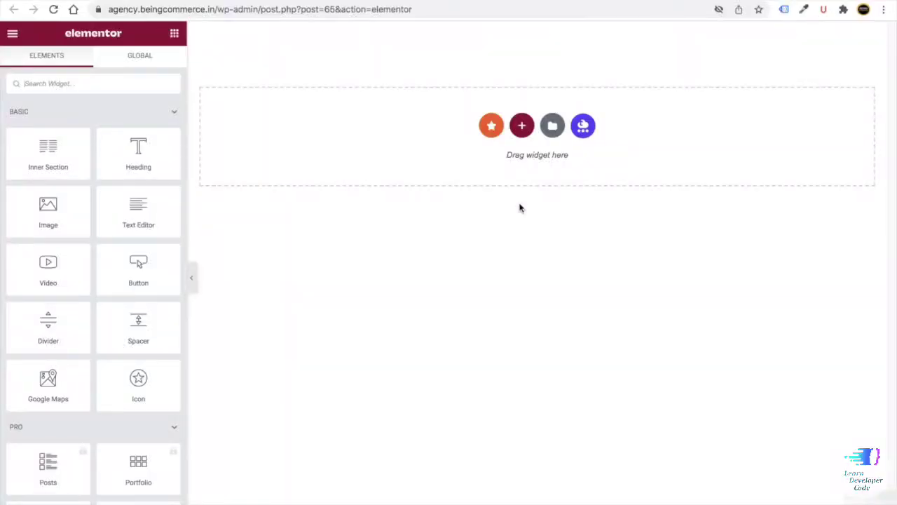
# - Insert a two-column section, drag a Heading into its left column, and retitle it 'Follow us:'
pyautogui.click(522, 125)
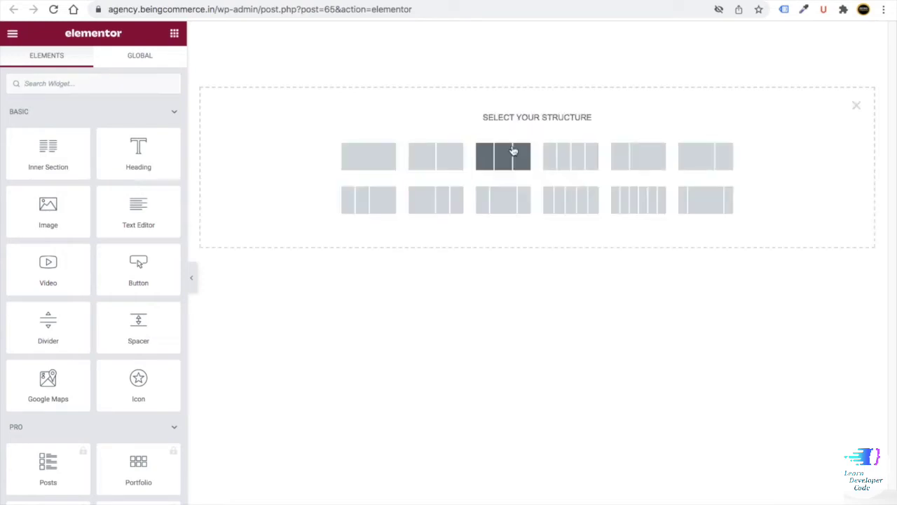
pyautogui.click(438, 162)
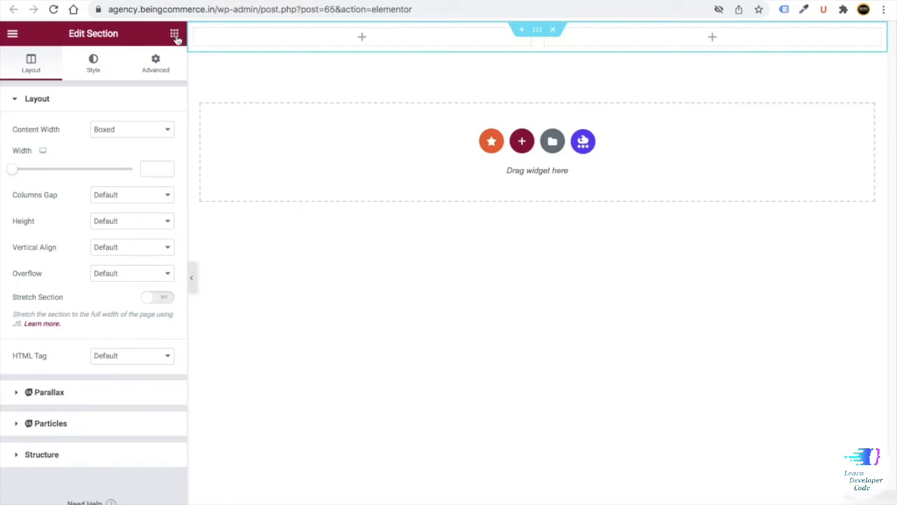
pyautogui.click(176, 38)
pyautogui.moveTo(120, 160); pyautogui.dragTo(256, 42)
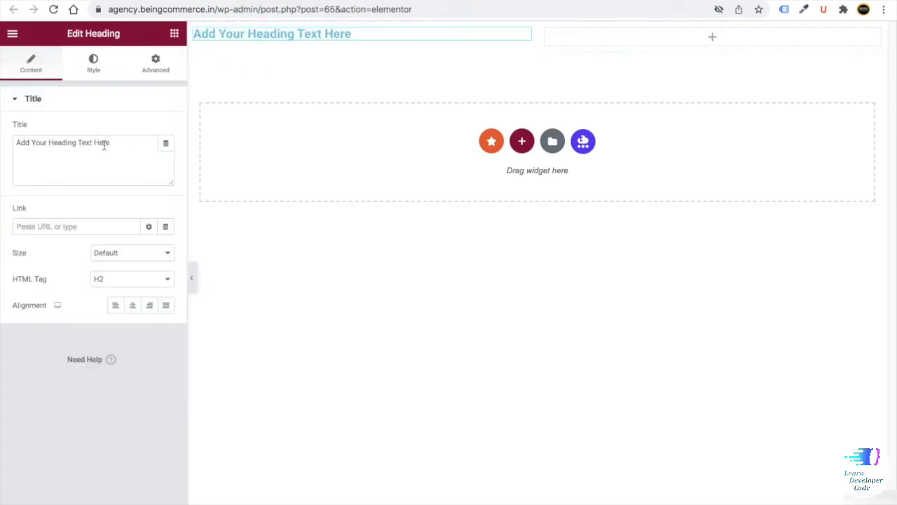
pyautogui.moveTo(110, 143); pyautogui.dragTo(5, 147)
pyautogui.write('Follow us:')
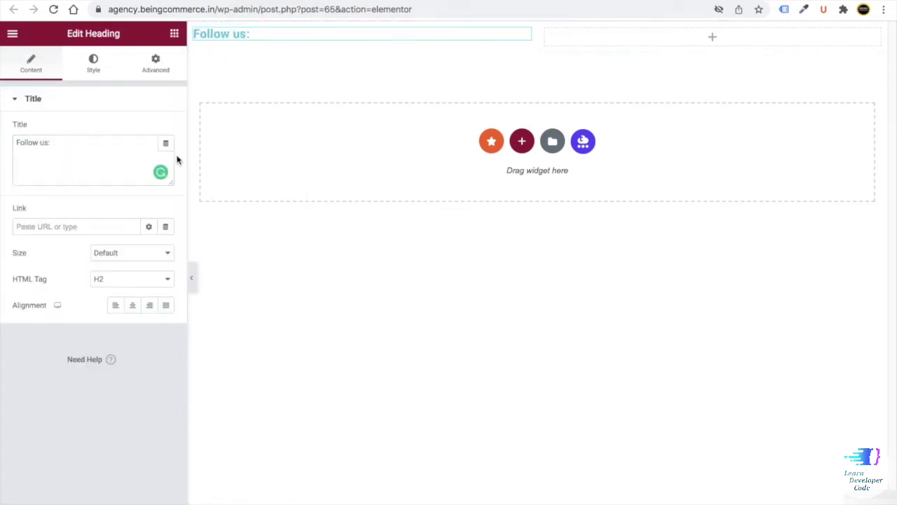
# - Open the heading's text colour picker and try out green and pink shades
pyautogui.click(92, 66)
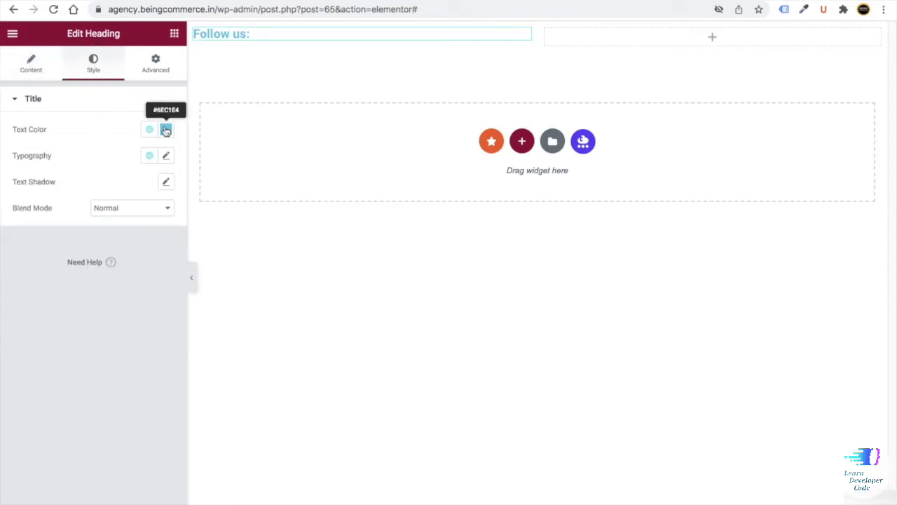
pyautogui.click(166, 131)
pyautogui.click(56, 290)
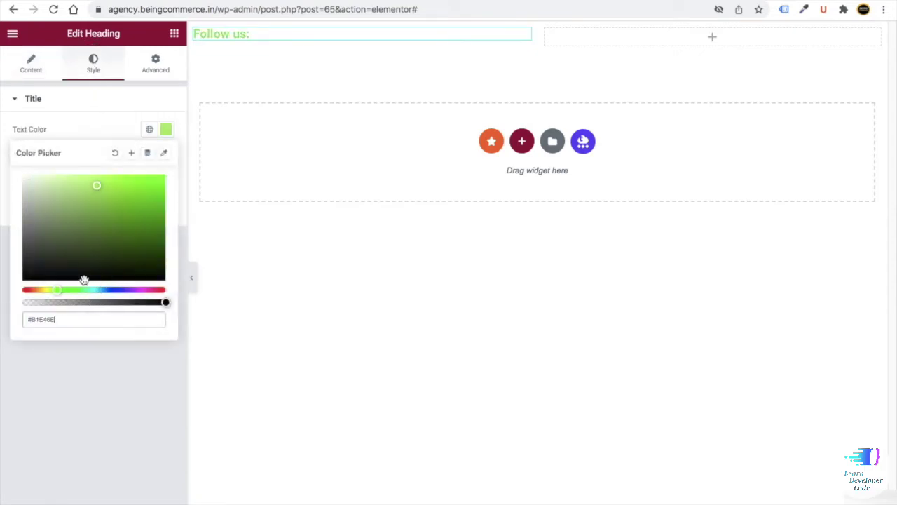
pyautogui.moveTo(88, 265); pyautogui.dragTo(110, 196)
pyautogui.click(144, 289)
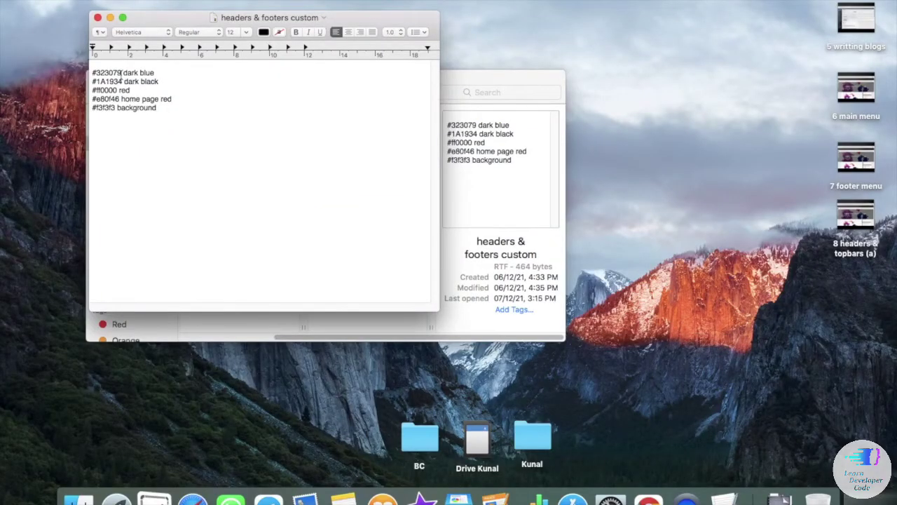
# - Copy #323079 from the notes and paste it as the heading's text colour
pyautogui.moveTo(121, 72); pyautogui.dragTo(94, 73)
pyautogui.rightClick(95, 72)
pyautogui.click(133, 118)
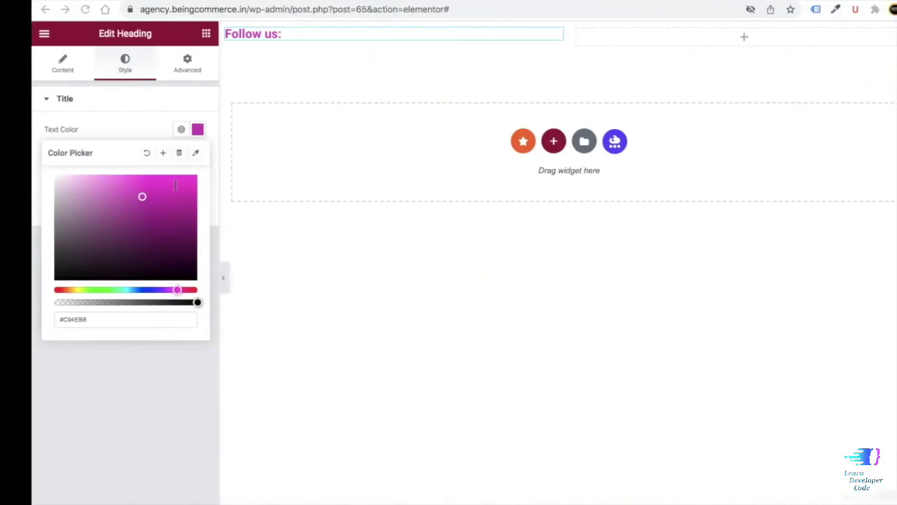
pyautogui.tripleClick(106, 319)
pyautogui.press('BackSpace')
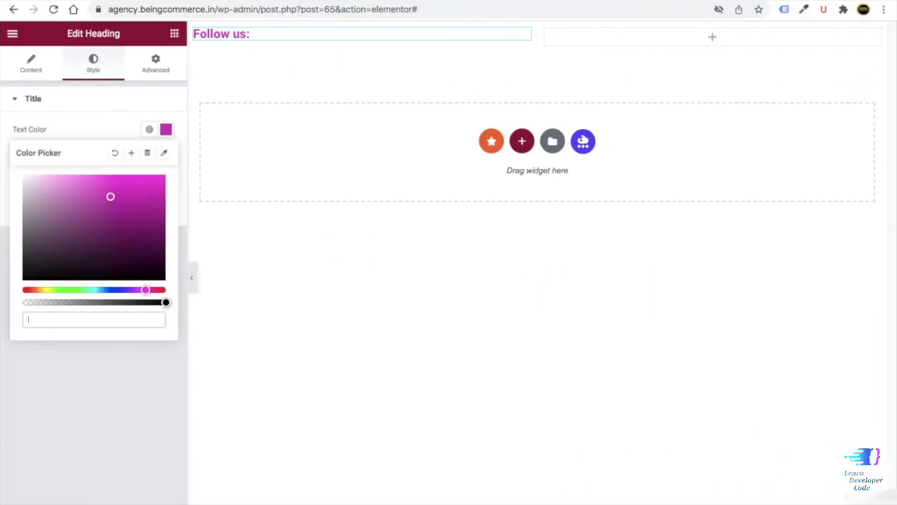
pyautogui.hotkey('ctrl', 'v')
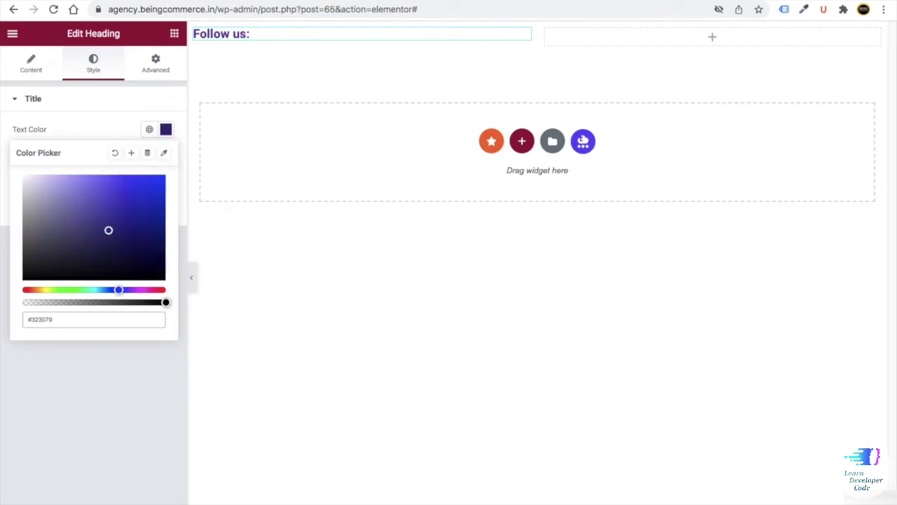
pyautogui.click(61, 345)
pyautogui.click(166, 160)
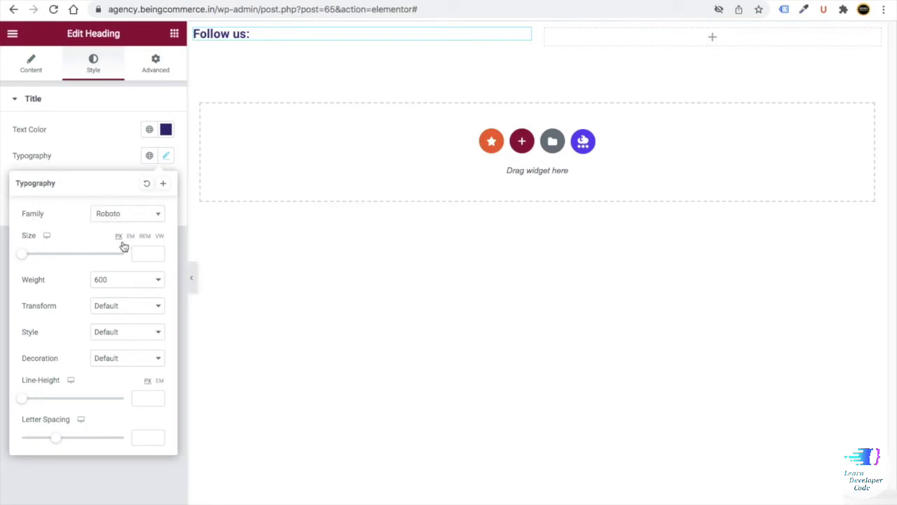
# - Set the heading typography to Poppins, size 18, weight 500
pyautogui.click(116, 216)
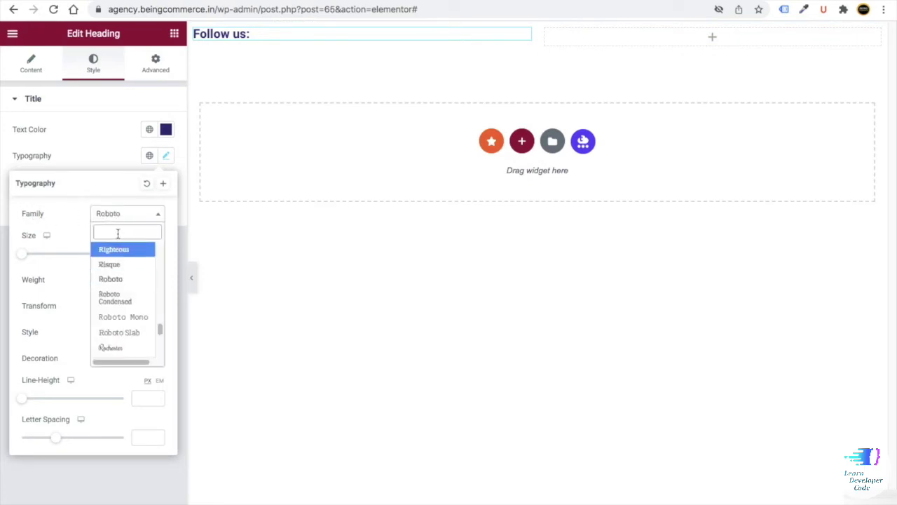
pyautogui.write('pop')
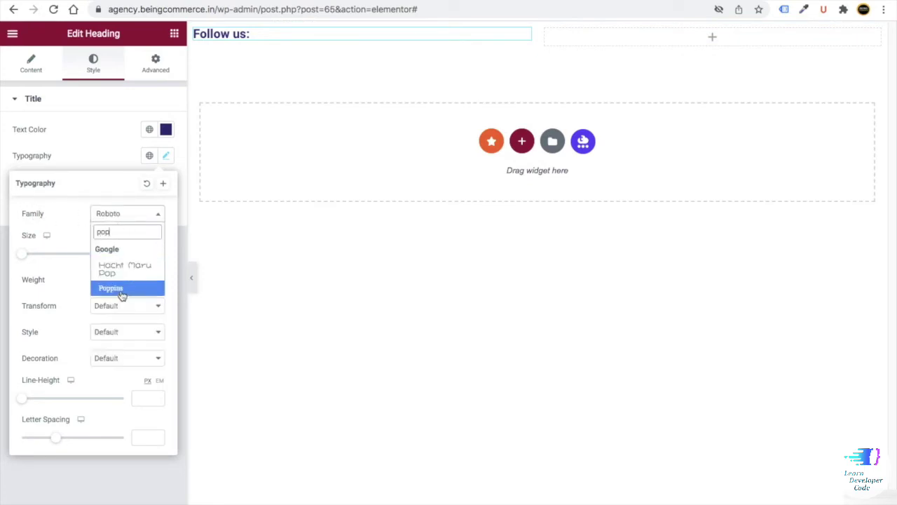
pyautogui.click(115, 287)
pyautogui.click(131, 253)
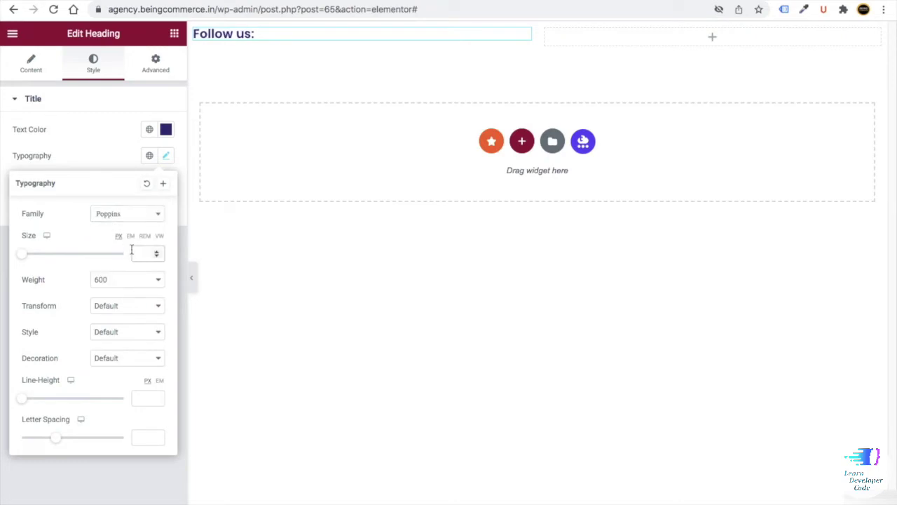
pyautogui.write('18')
pyautogui.click(100, 280)
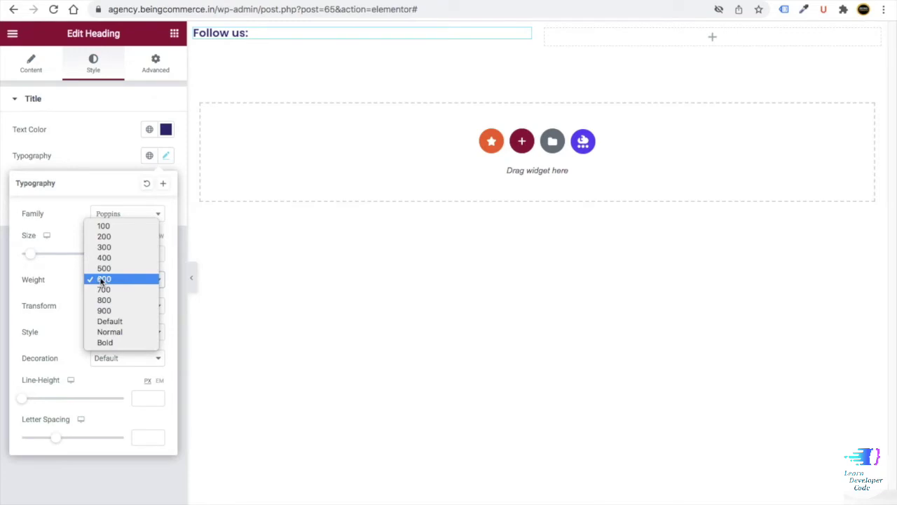
pyautogui.click(114, 226)
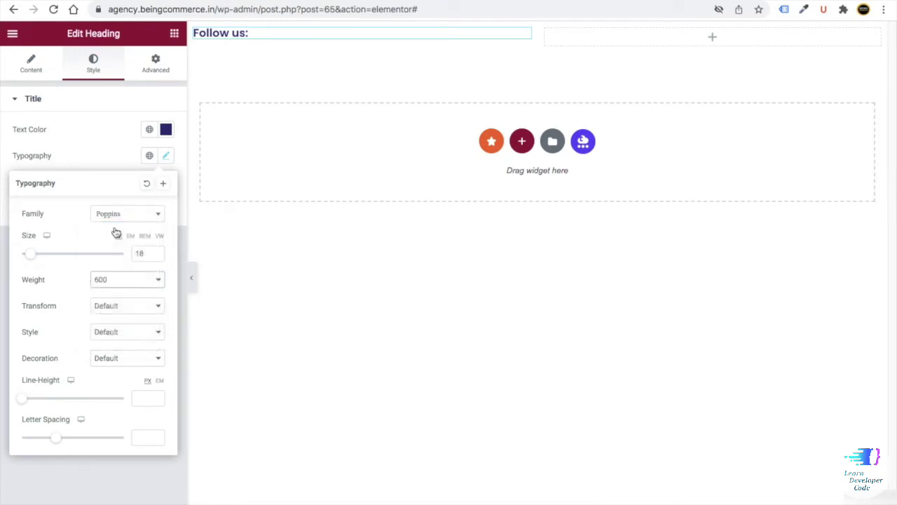
pyautogui.click(111, 277)
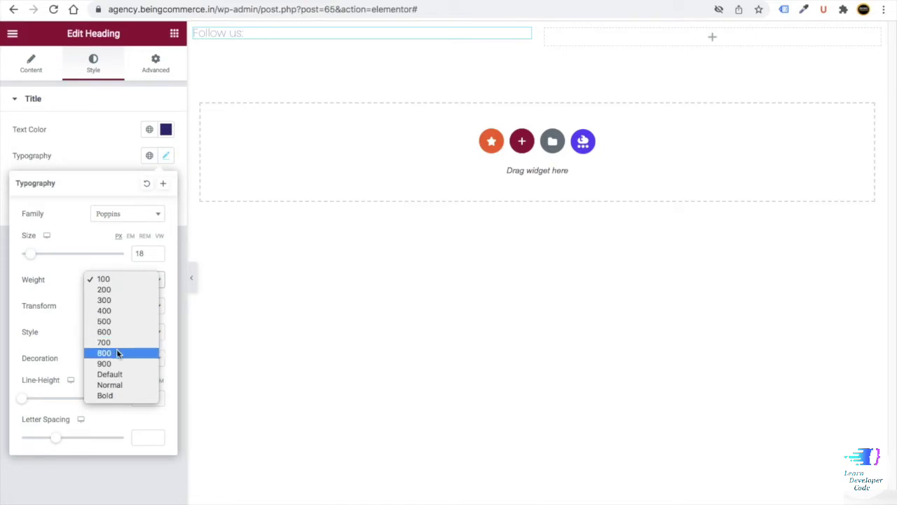
pyautogui.click(112, 320)
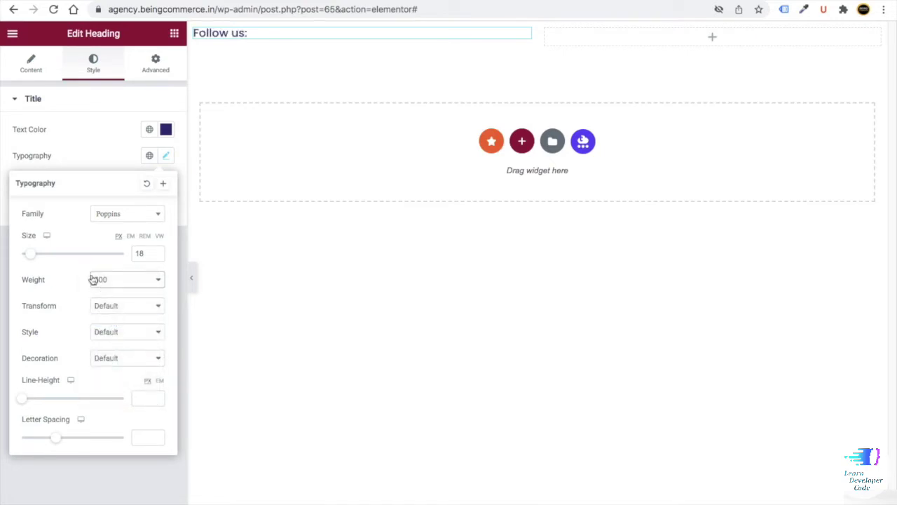
# - Unlink the heading's margins and set the top margin to 8 px
pyautogui.click(155, 64)
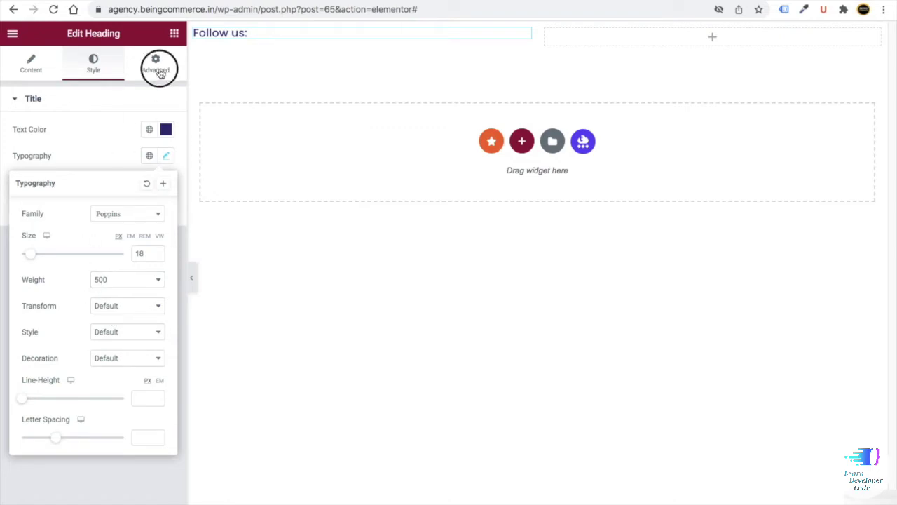
pyautogui.click(162, 146)
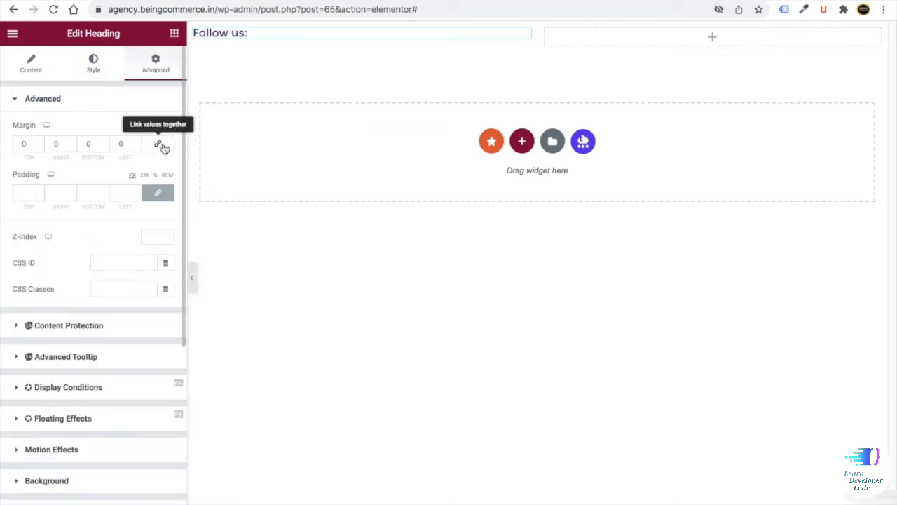
pyautogui.moveTo(25, 144); pyautogui.dragTo(8, 145)
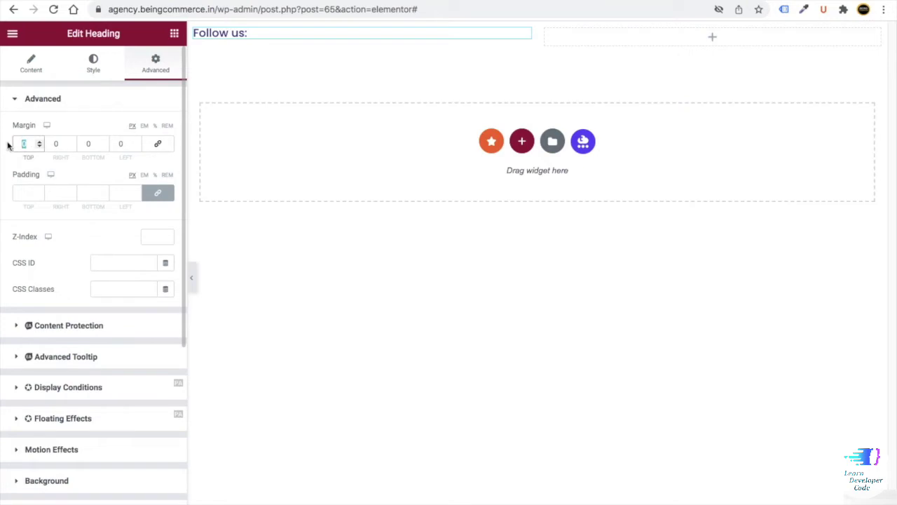
pyautogui.write('8')
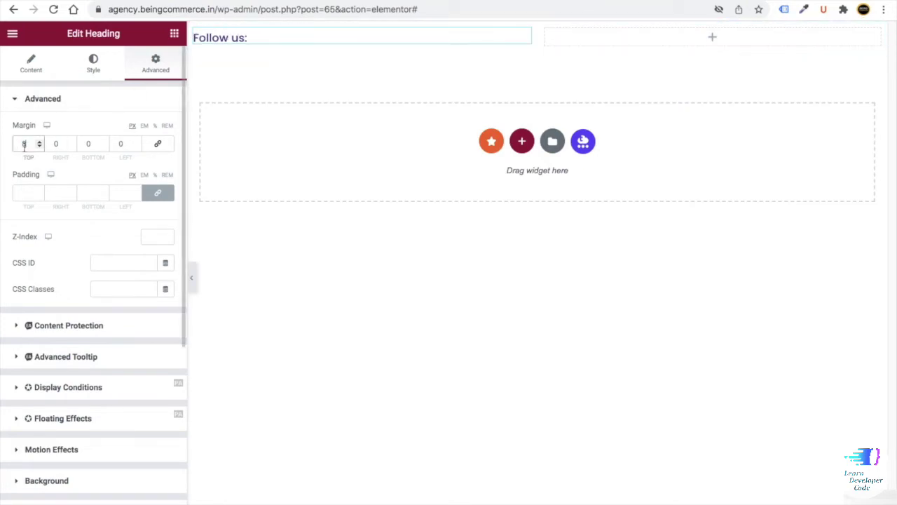
pyautogui.click(39, 141)
pyautogui.click(40, 141)
pyautogui.click(39, 141)
pyautogui.click(39, 141)
pyautogui.click(40, 141)
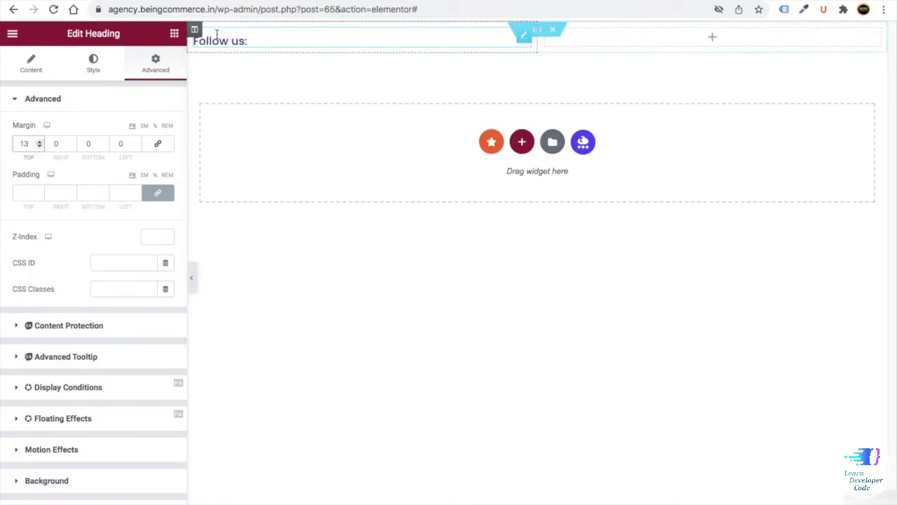
pyautogui.click(40, 146)
pyautogui.click(40, 146)
pyautogui.click(40, 146)
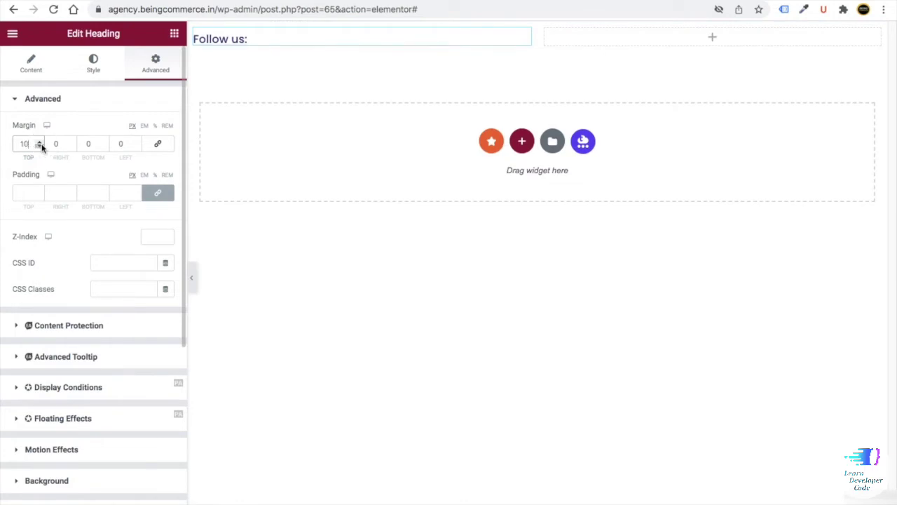
pyautogui.click(40, 146)
pyautogui.click(40, 146)
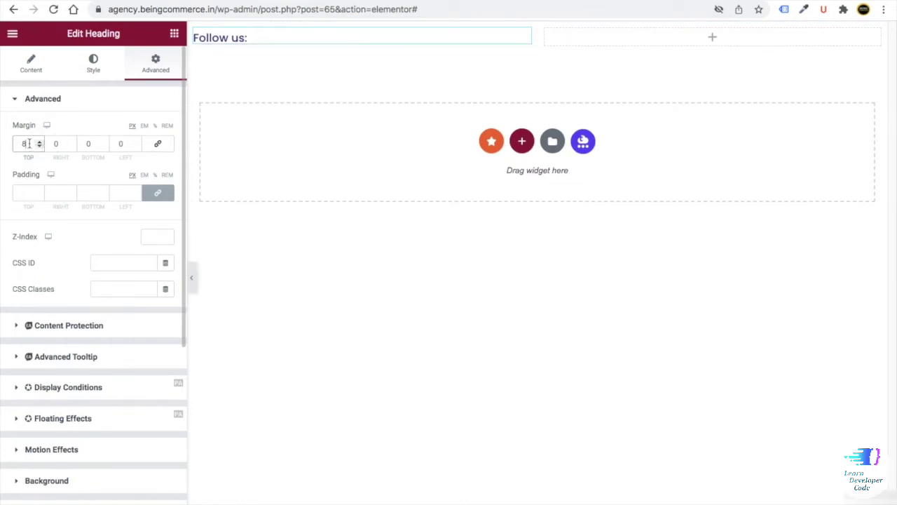
pyautogui.click(174, 35)
pyautogui.scroll(-10, 81, 266)
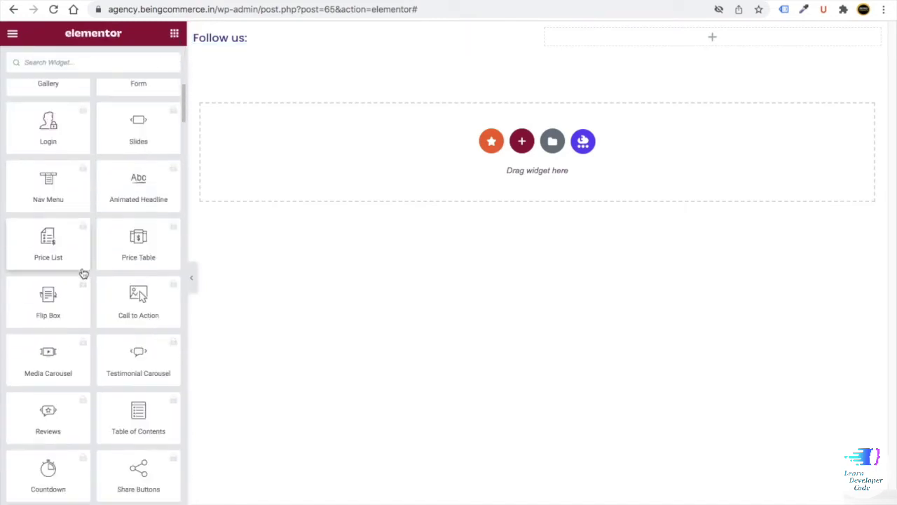
# - Add a Social Icons widget to the empty right column
pyautogui.scroll(10, 81, 277)
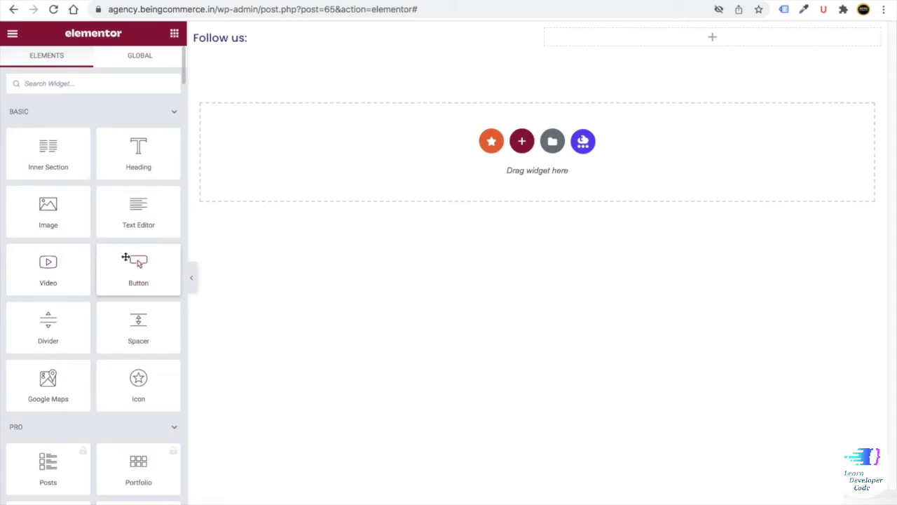
pyautogui.click(68, 85)
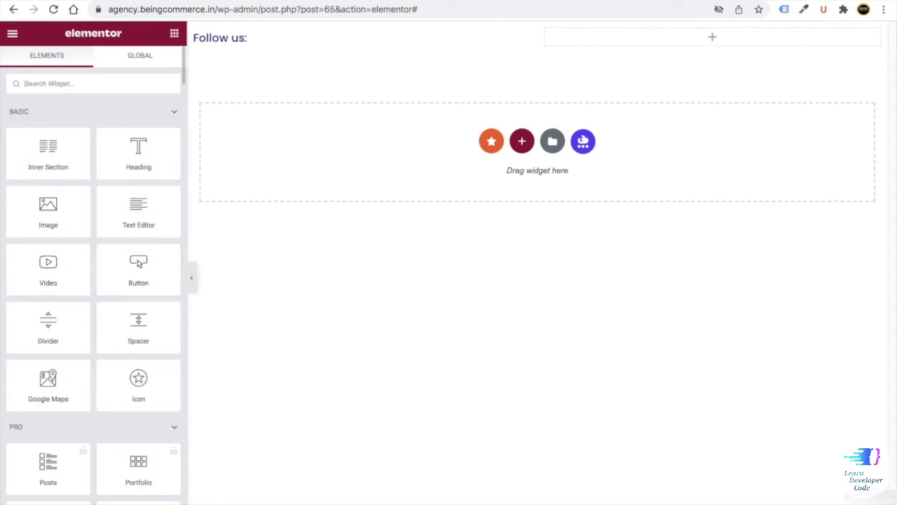
pyautogui.write('soc')
pyautogui.moveTo(46, 125); pyautogui.dragTo(638, 38)
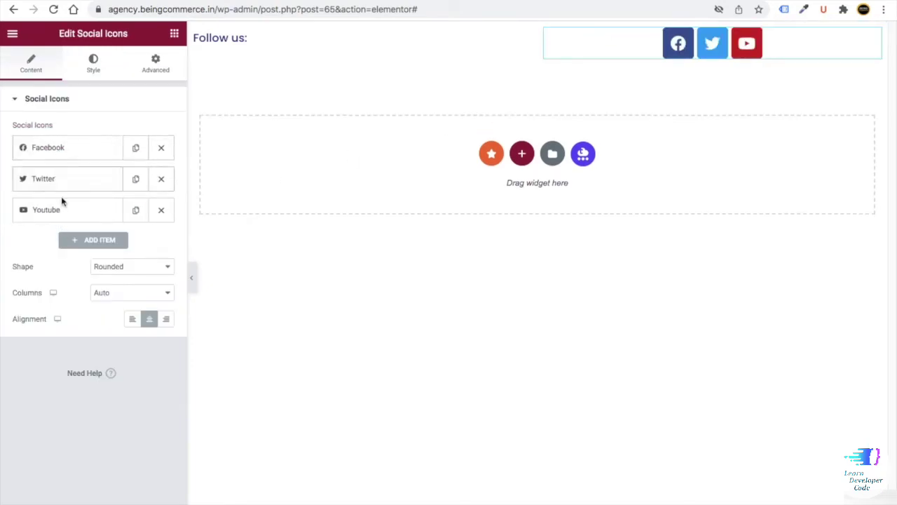
# - Add a Pinterest icon item and move YouTube to the front of the icon row
pyautogui.click(92, 241)
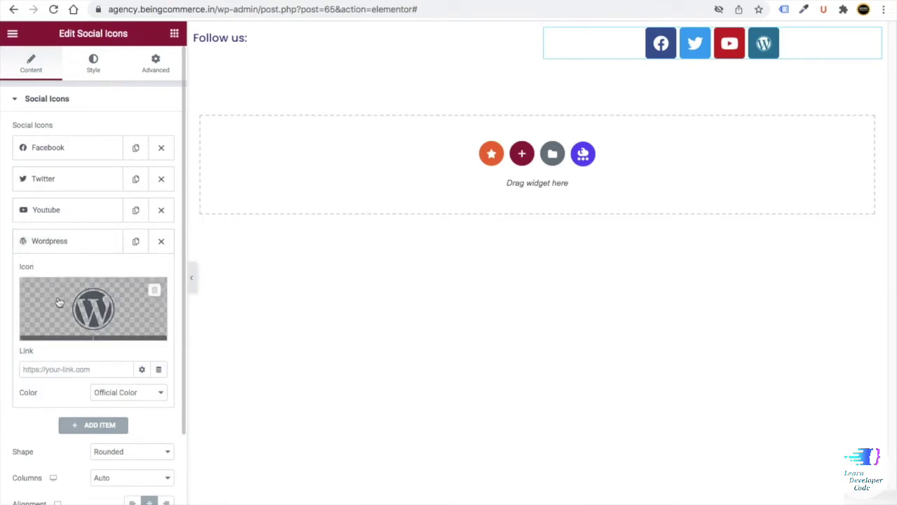
pyautogui.click(58, 300)
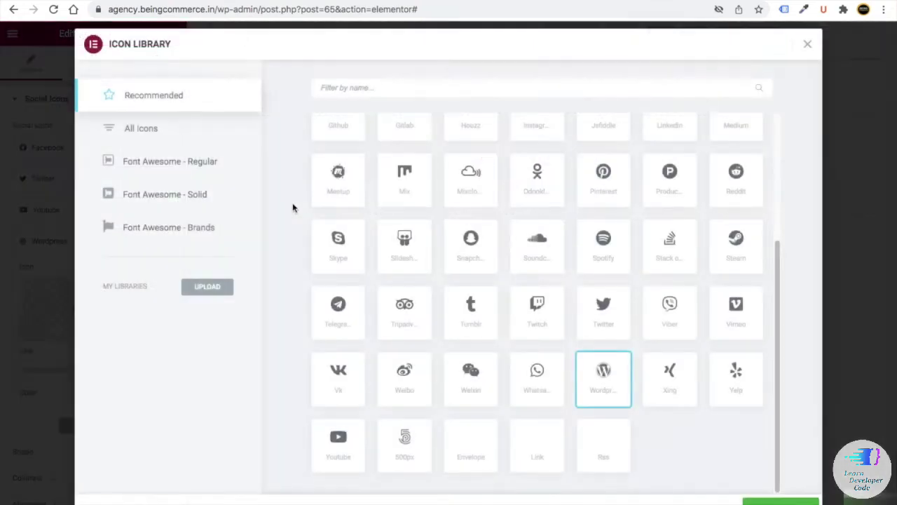
pyautogui.click(369, 82)
pyautogui.write('ins')
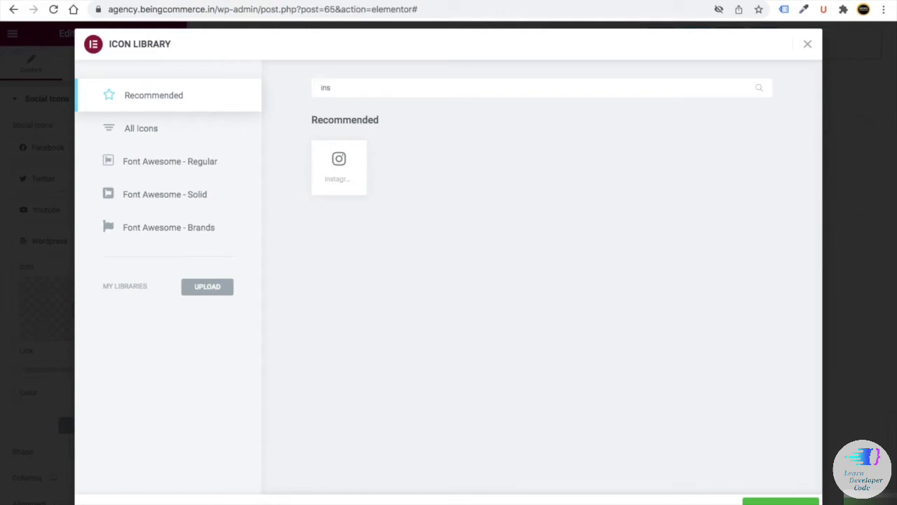
pyautogui.press('BackSpace')
pyautogui.press('BackSpace')
pyautogui.press('BackSpace')
pyautogui.write('pi')
pyautogui.click(349, 171)
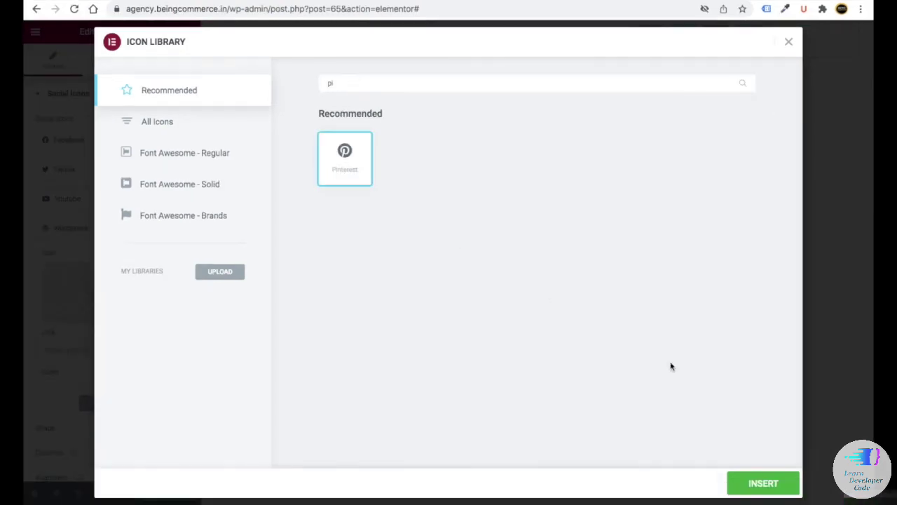
pyautogui.click(761, 482)
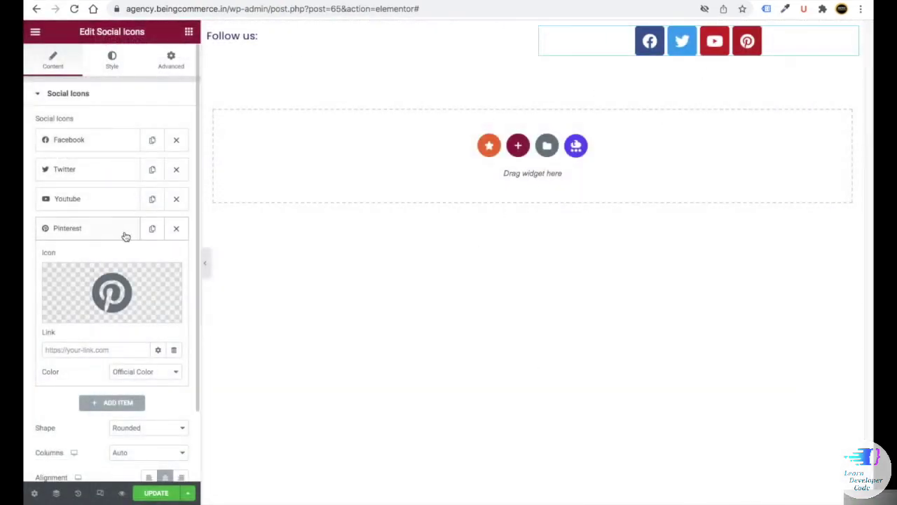
pyautogui.click(72, 238)
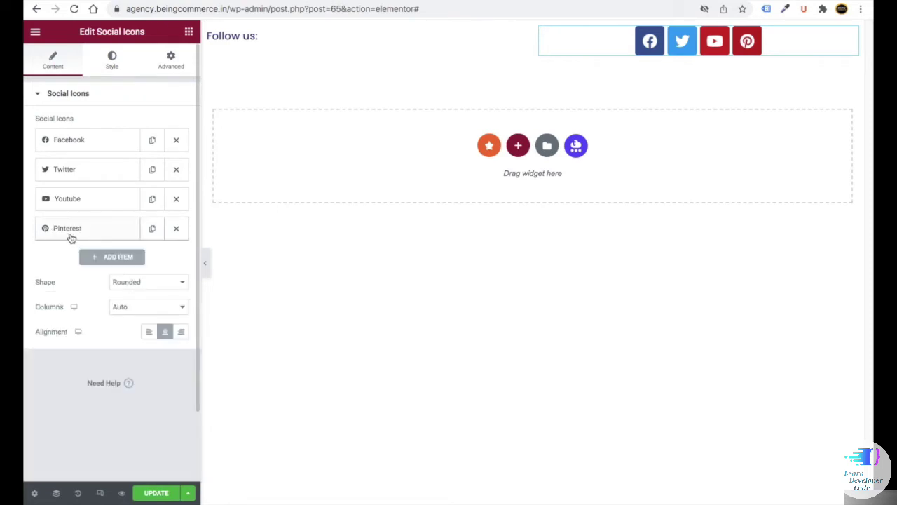
pyautogui.moveTo(72, 195); pyautogui.dragTo(77, 140)
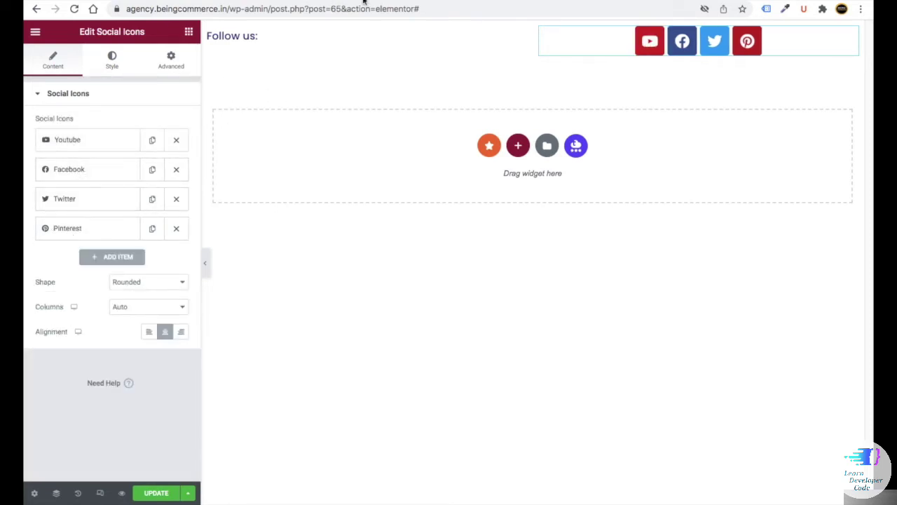
# - Open the Being Commerce YouTube channel in a new browser tab
pyautogui.hotkey('ctrl', 't')
pyautogui.write('youtube.com')
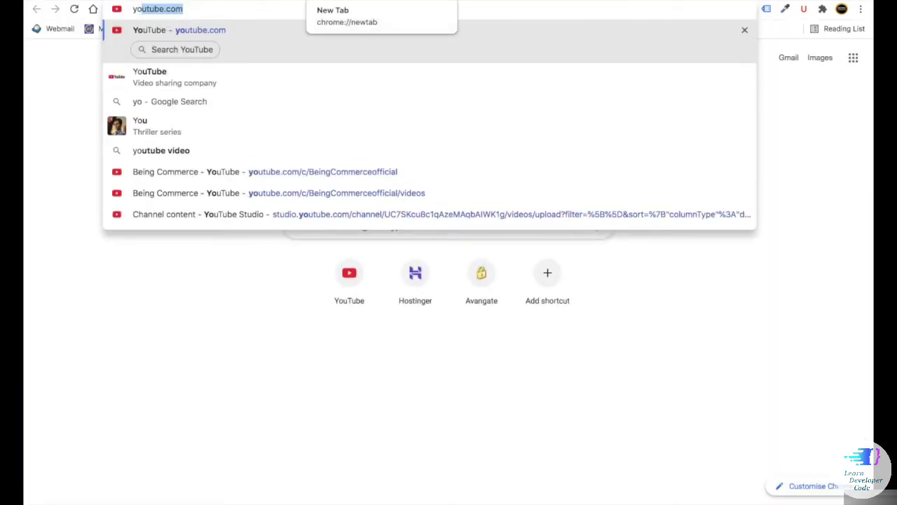
pyautogui.press('Down')
pyautogui.press('Down')
pyautogui.press('Down')
pyautogui.press('Down')
pyautogui.press('Down')
pyautogui.press('Return')
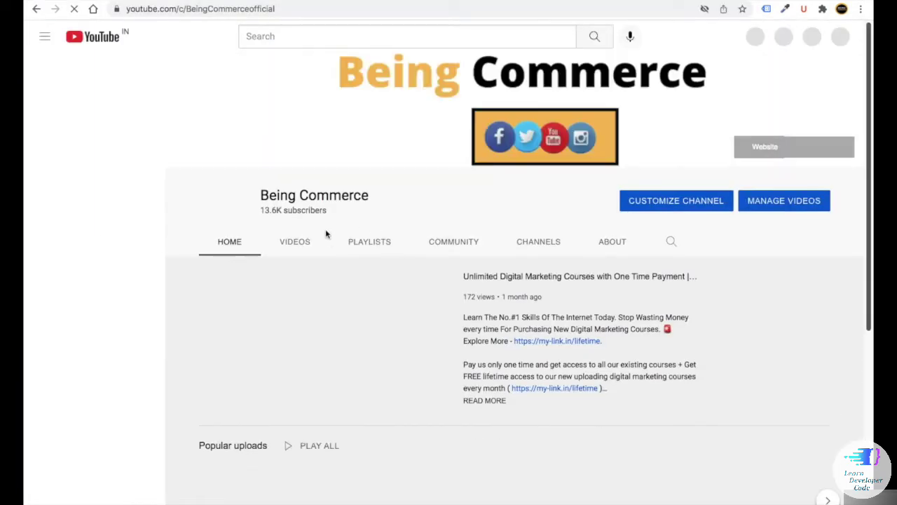
pyautogui.click(301, 243)
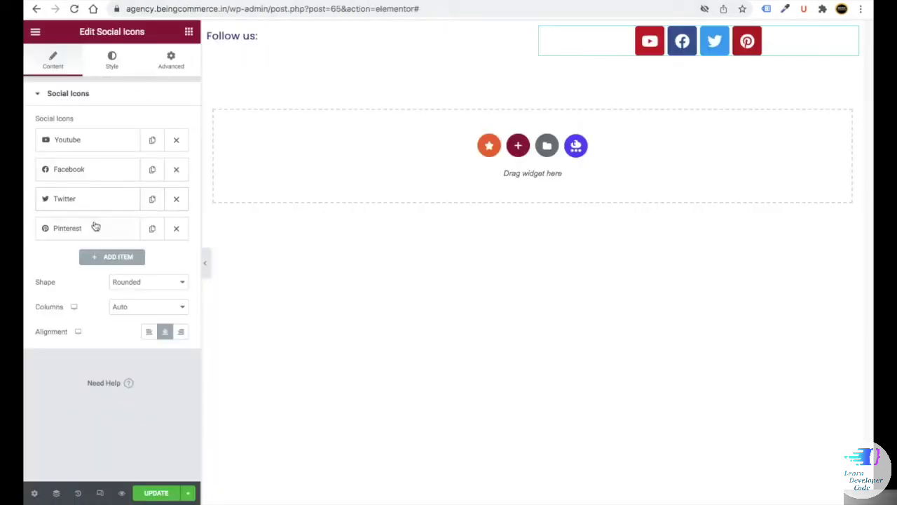
# - Paste the Being Commerce channel URL as the YouTube icon's link
pyautogui.click(90, 141)
pyautogui.click(64, 259)
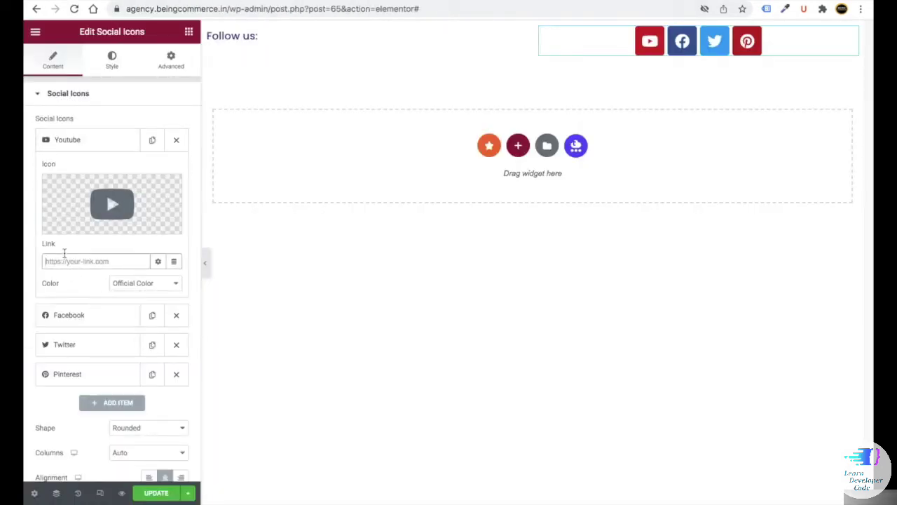
pyautogui.hotkey('ctrl', 'v')
pyautogui.click(75, 146)
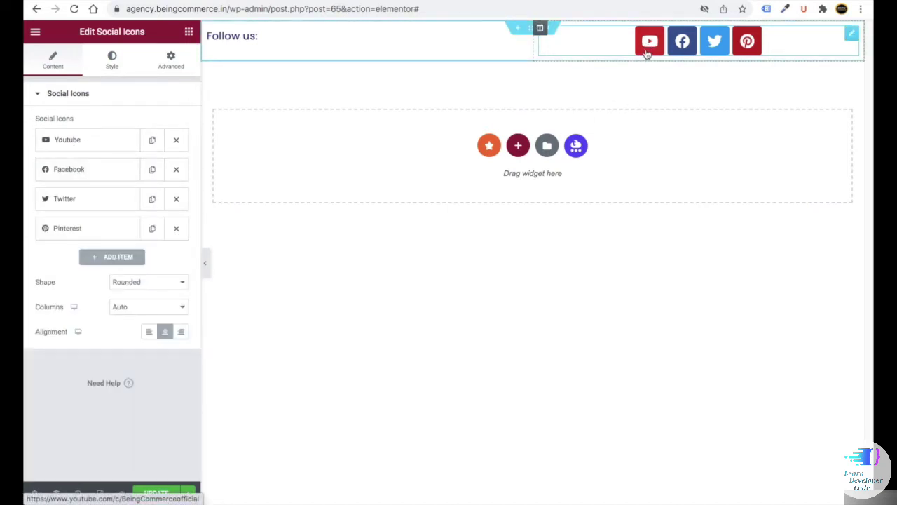
pyautogui.click(110, 171)
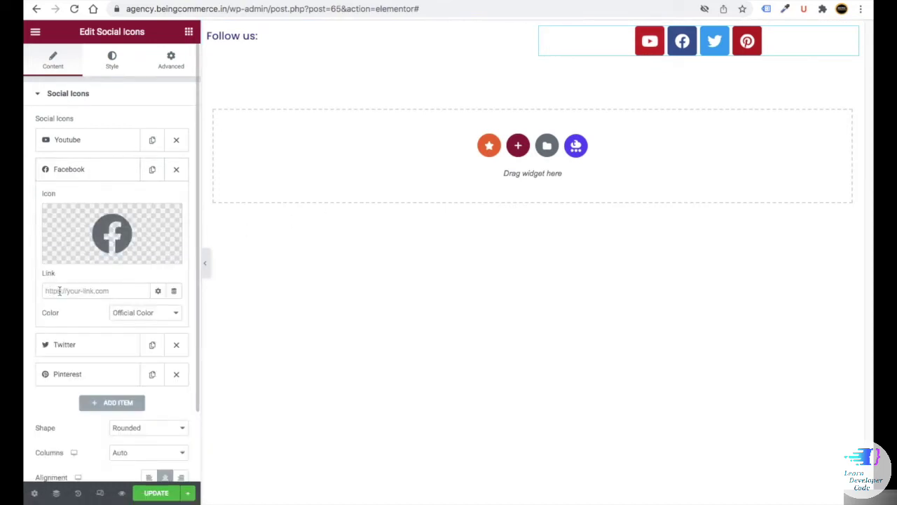
pyautogui.click(115, 172)
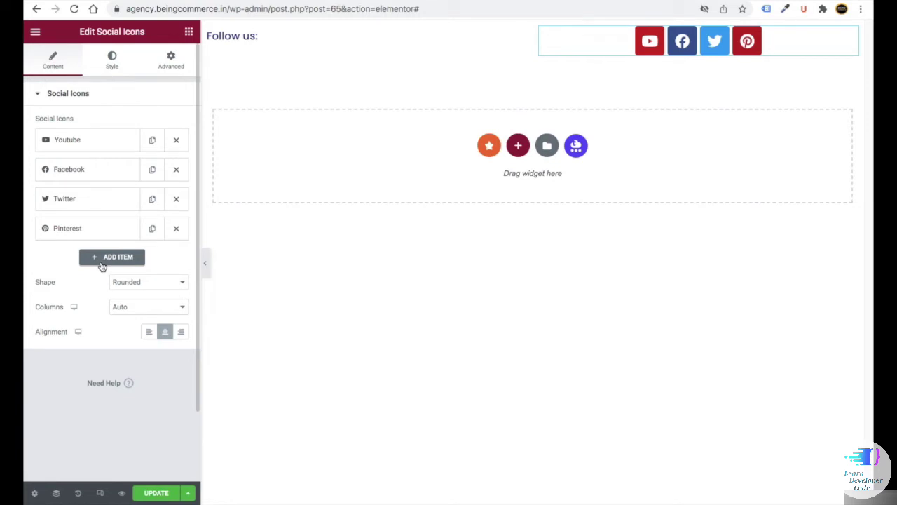
# - Set the social icons row alignment to Left
pyautogui.click(148, 334)
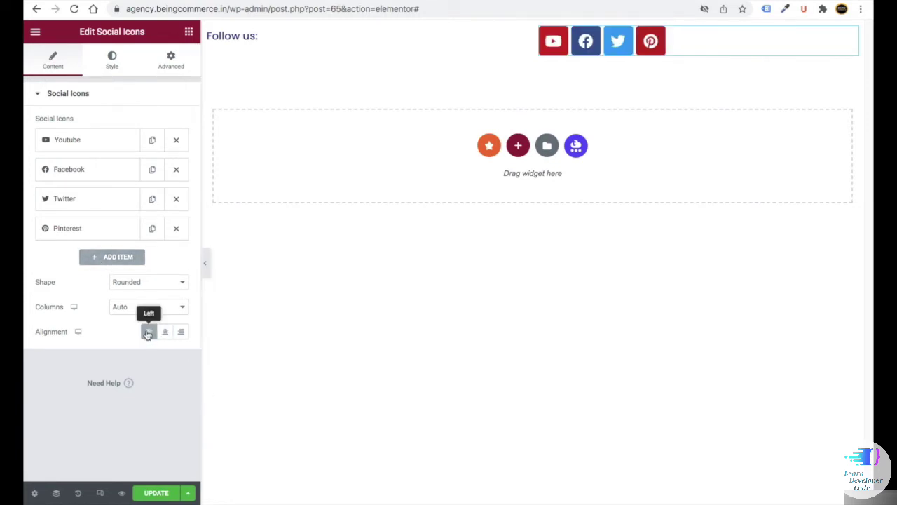
pyautogui.click(181, 334)
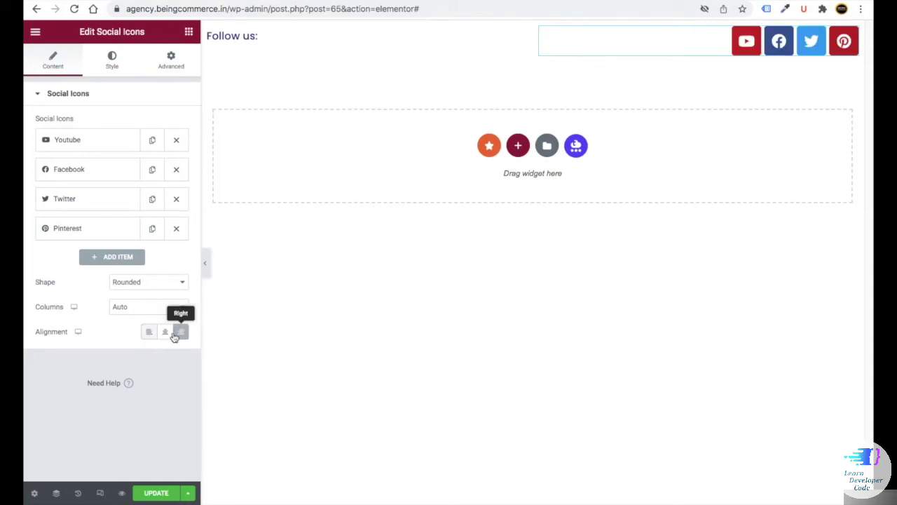
pyautogui.click(148, 333)
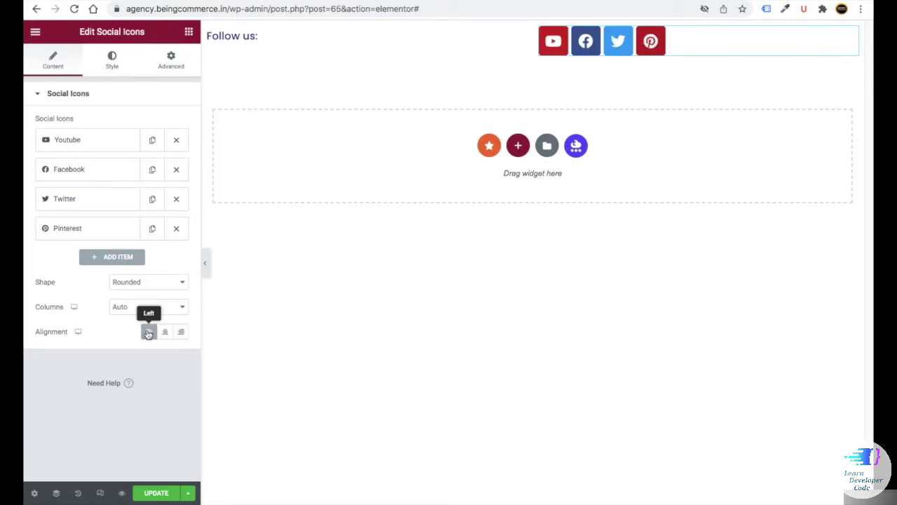
pyautogui.click(113, 63)
# - Give the icons custom colours, white primary and #323079 secondary, at size 16
pyautogui.click(128, 122)
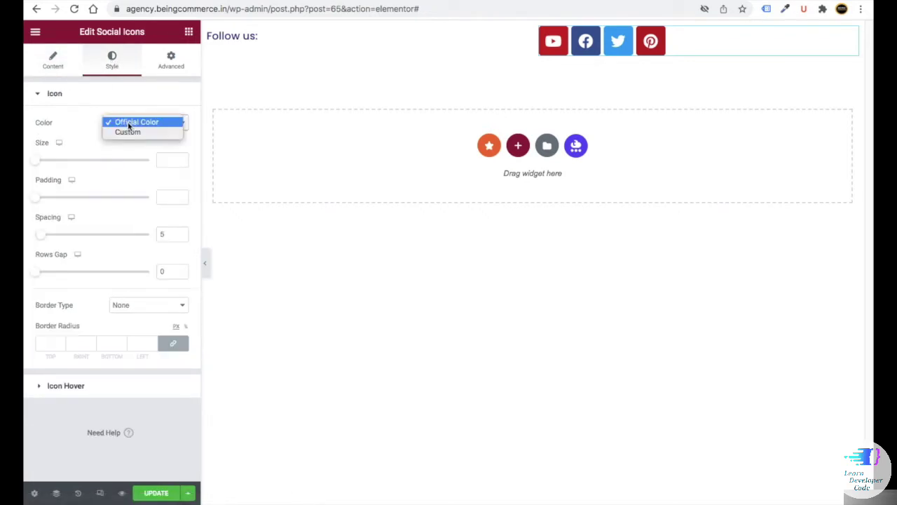
pyautogui.click(130, 131)
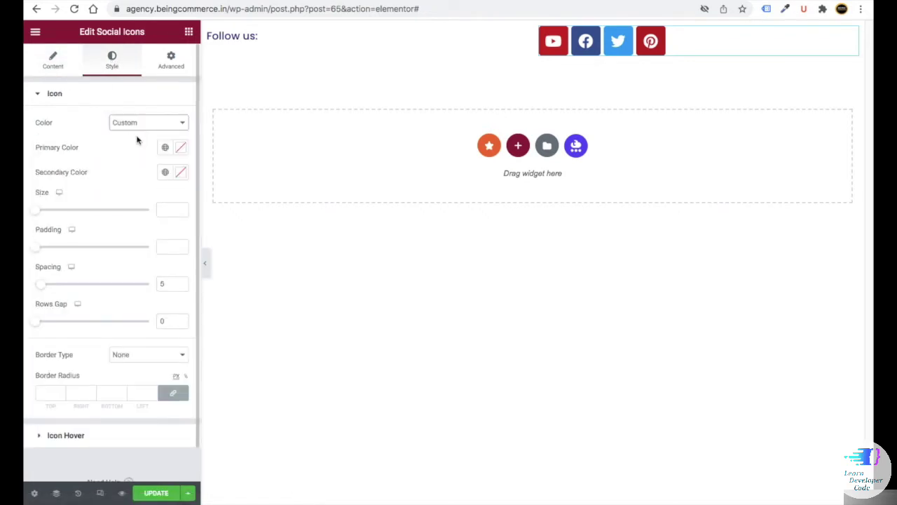
pyautogui.click(179, 153)
pyautogui.moveTo(74, 201); pyautogui.dragTo(28, 168)
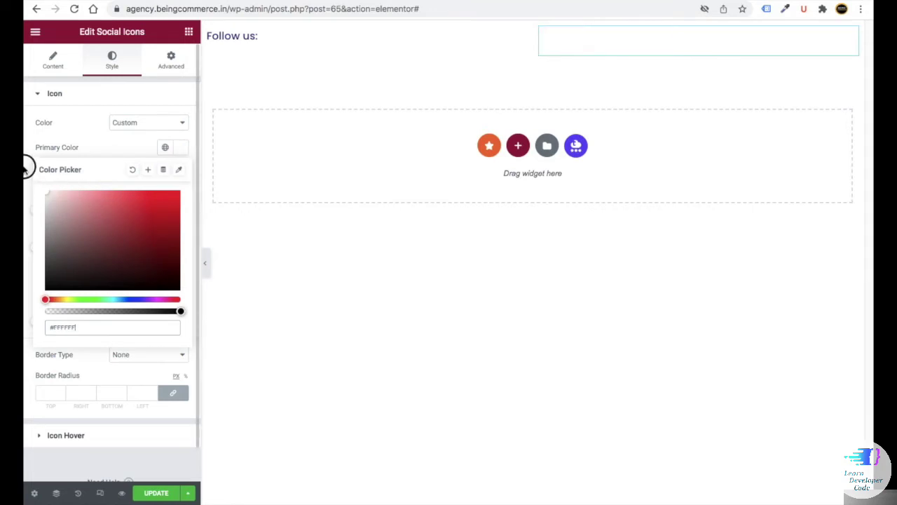
pyautogui.click(72, 176)
pyautogui.click(180, 175)
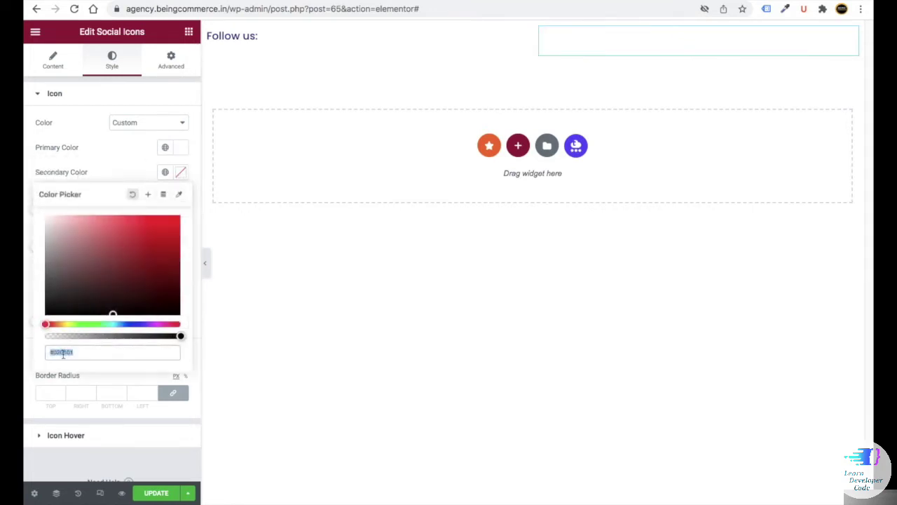
pyautogui.write('#323070')
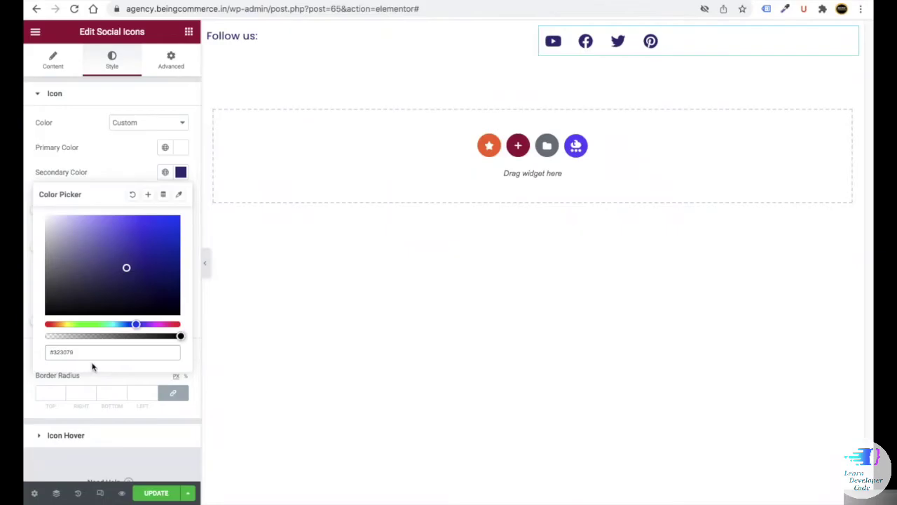
pyautogui.click(124, 173)
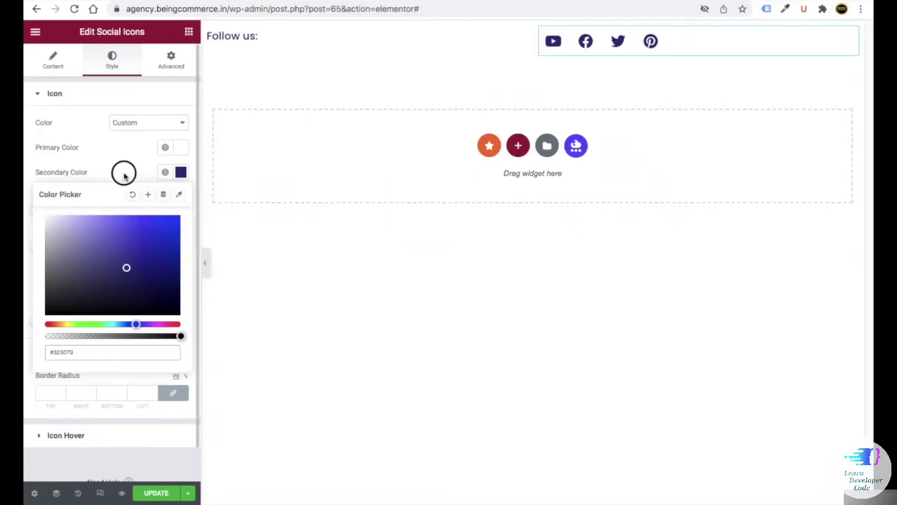
pyautogui.click(166, 212)
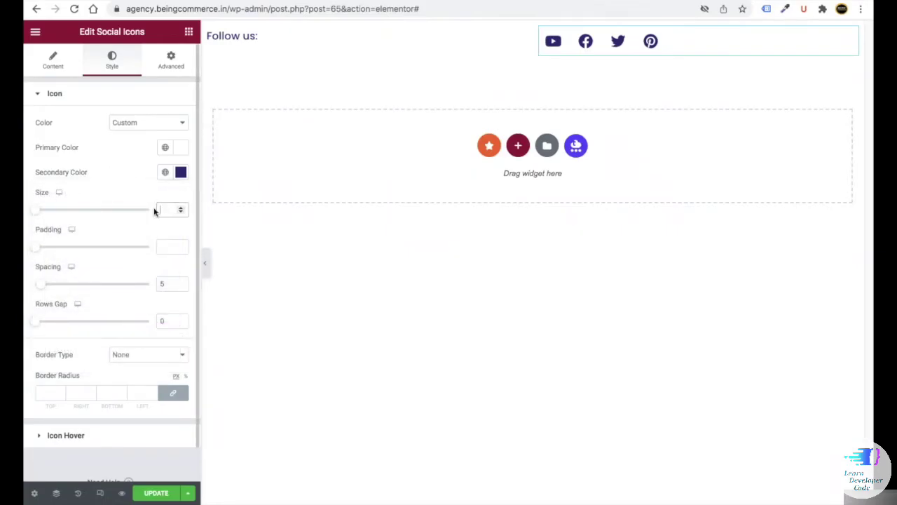
pyautogui.write('16')
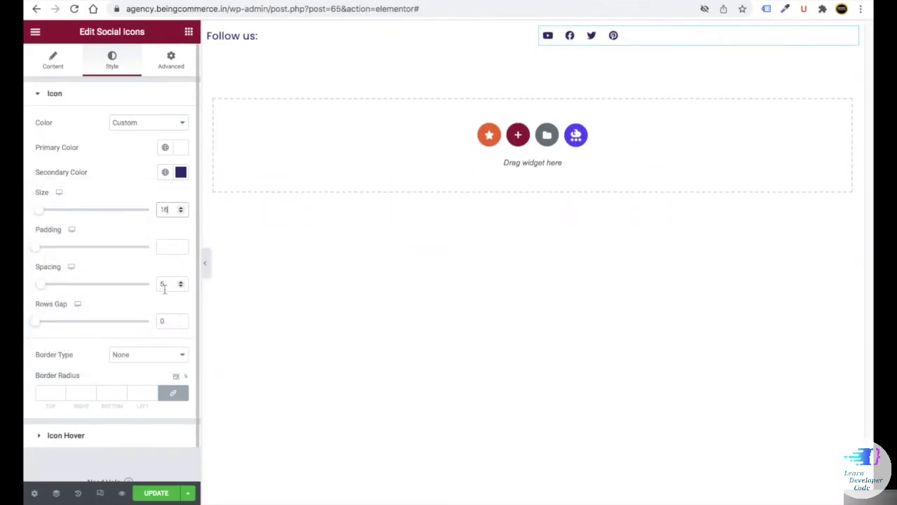
pyautogui.click(163, 283)
pyautogui.click(69, 435)
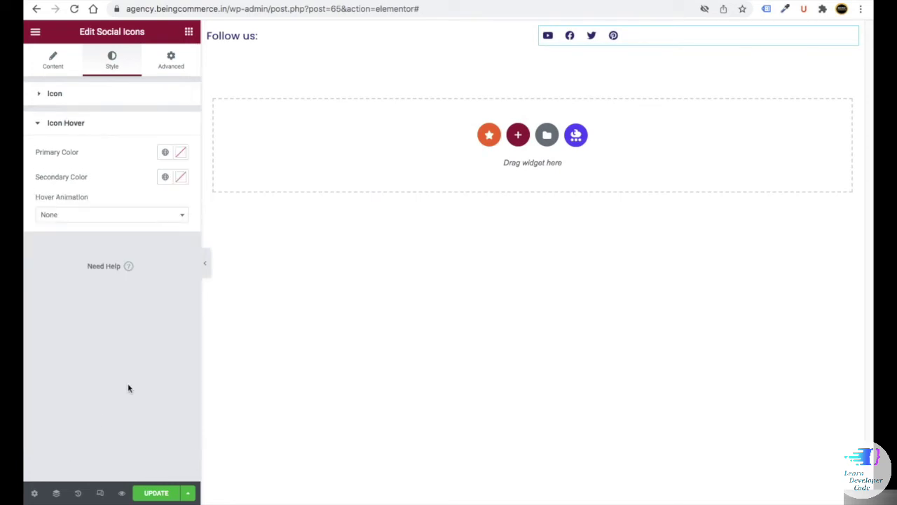
# - Set the icons' hover secondary colour to red #ff0000, copied from the notes
pyautogui.click(175, 154)
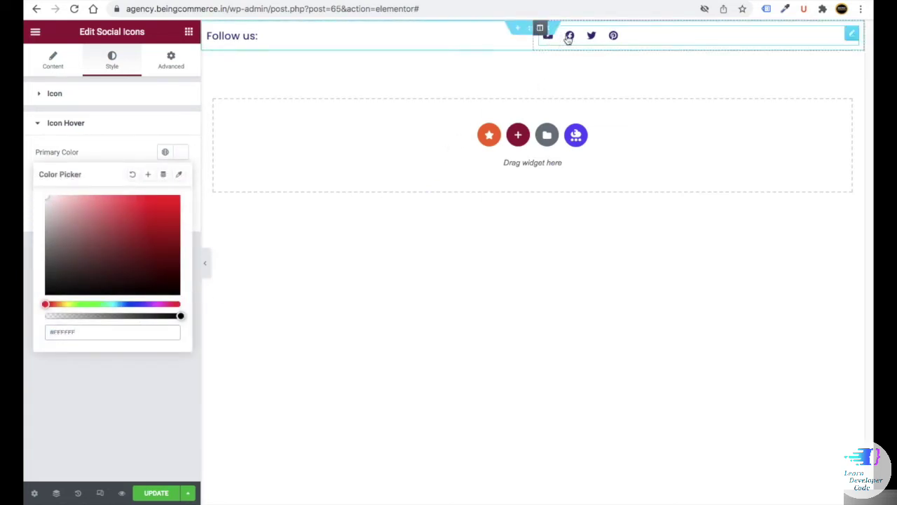
pyautogui.click(130, 360)
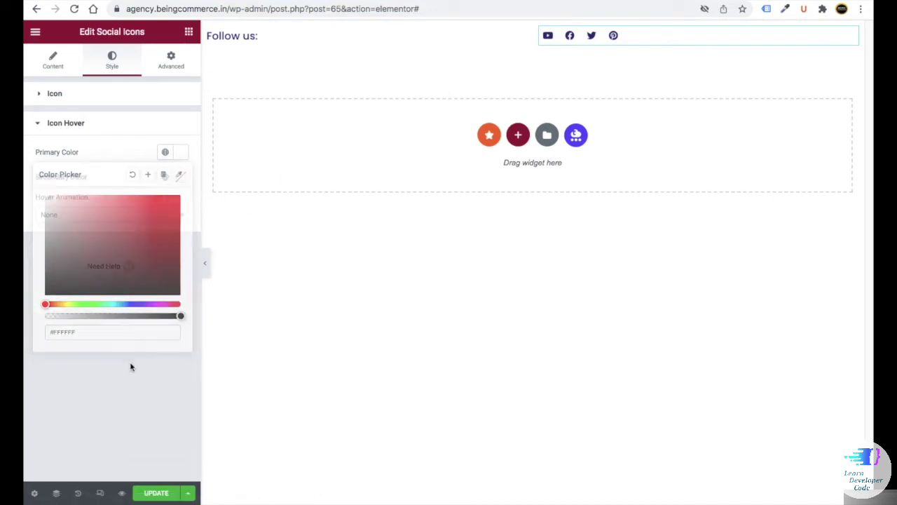
pyautogui.click(182, 178)
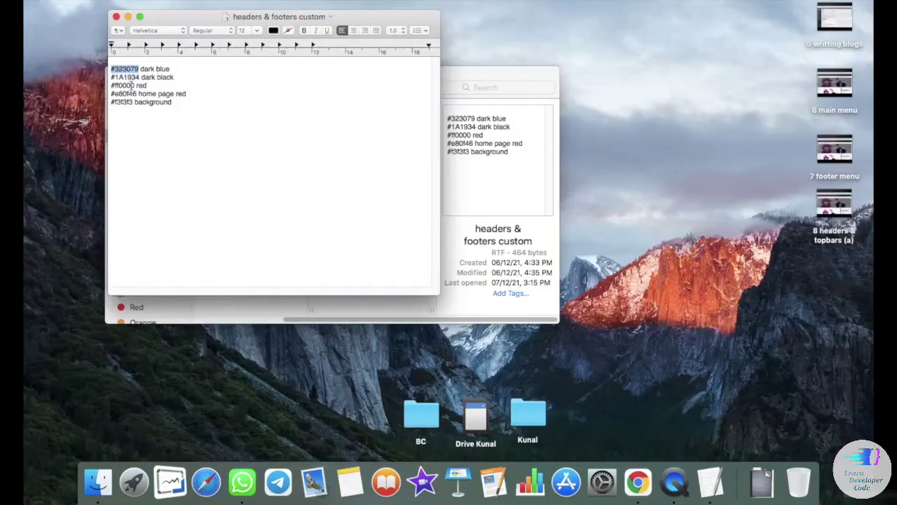
pyautogui.moveTo(133, 84); pyautogui.dragTo(114, 85)
pyautogui.rightClick(114, 84)
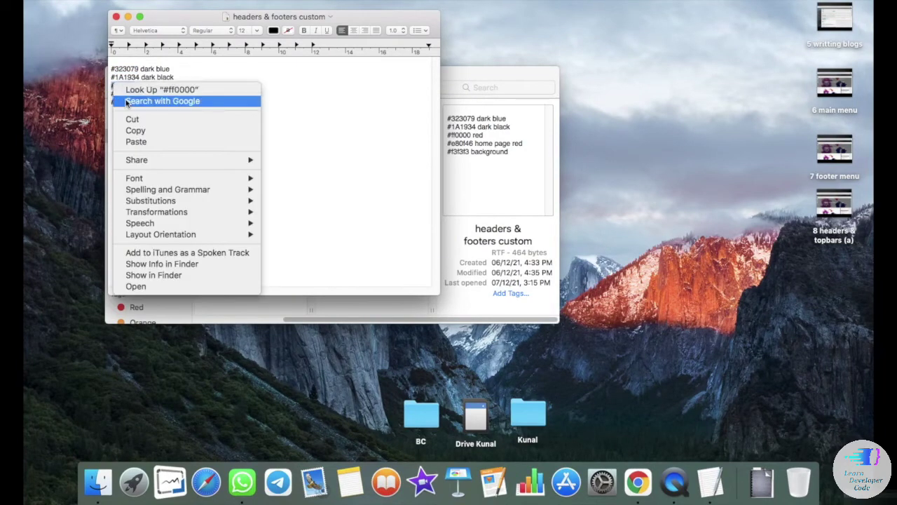
pyautogui.click(136, 131)
pyautogui.press('super+v')
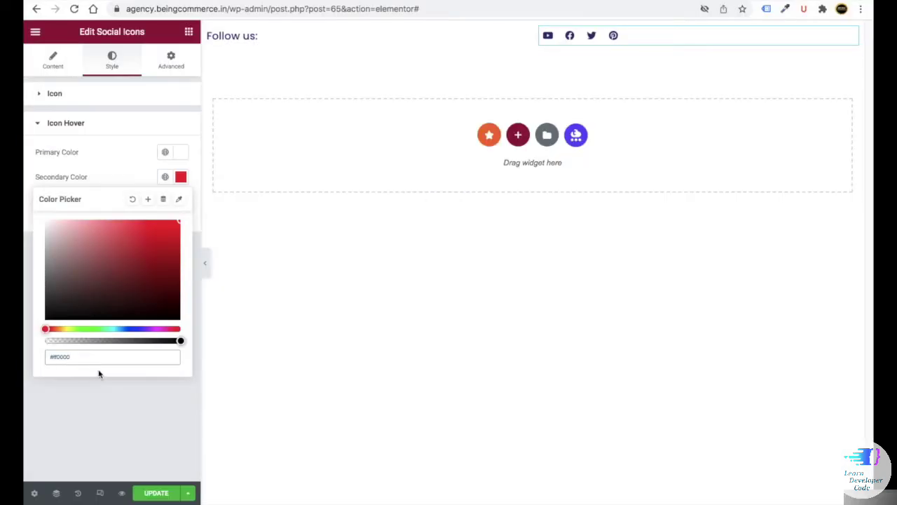
pyautogui.click(141, 396)
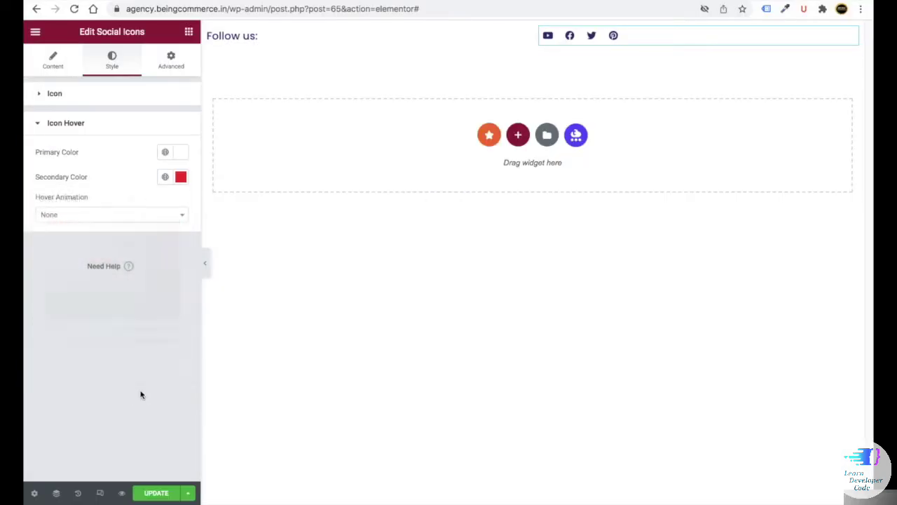
# - Set the hover animation to Grow, briefly trying Shrink before returning to Grow
pyautogui.click(82, 217)
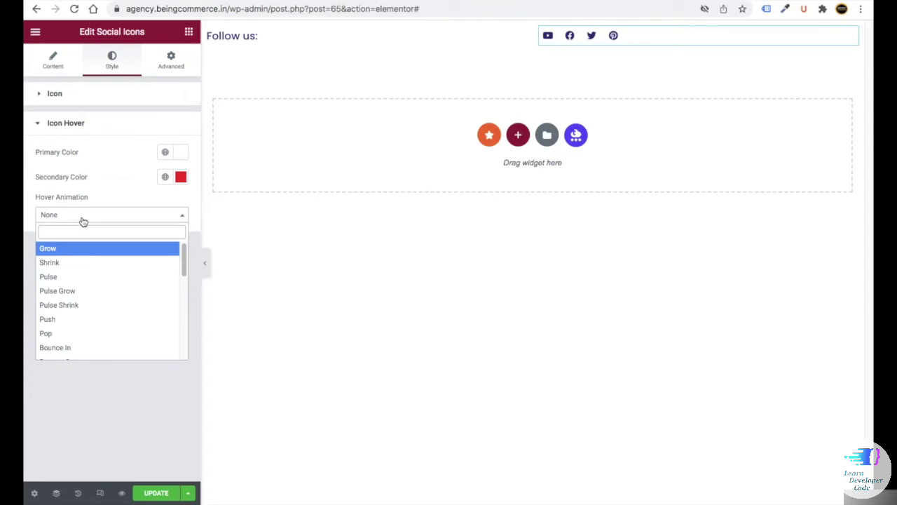
pyautogui.click(68, 254)
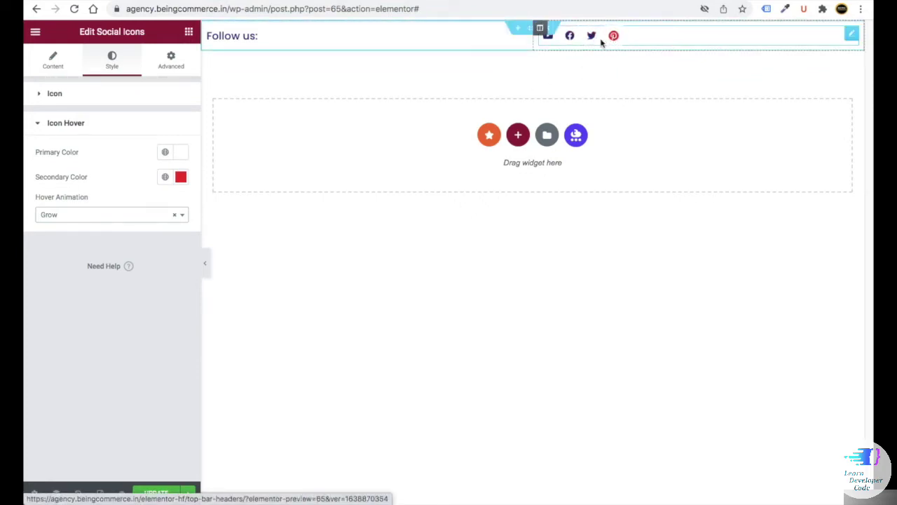
pyautogui.click(85, 218)
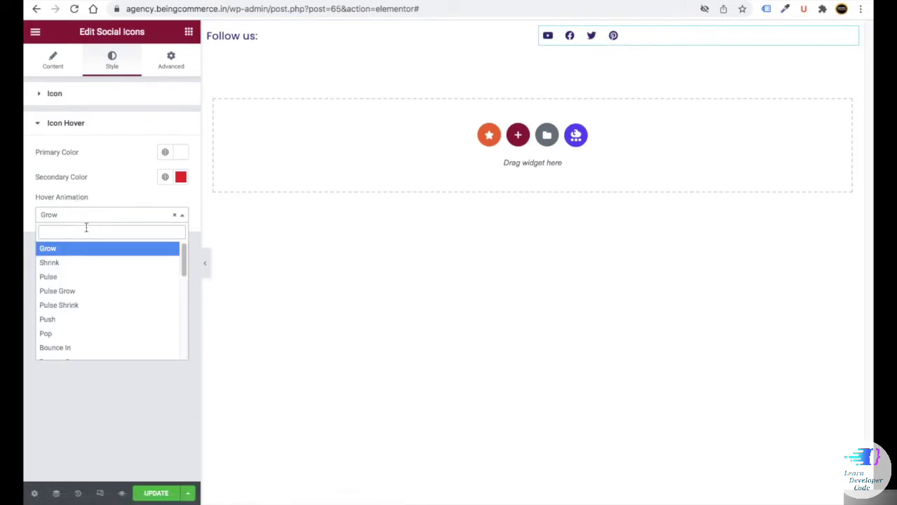
pyautogui.click(80, 263)
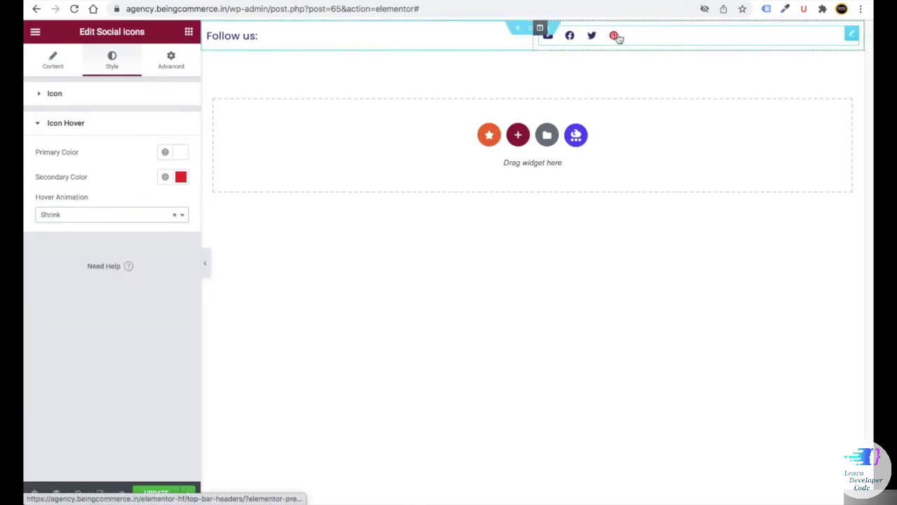
pyautogui.click(116, 213)
pyautogui.click(98, 246)
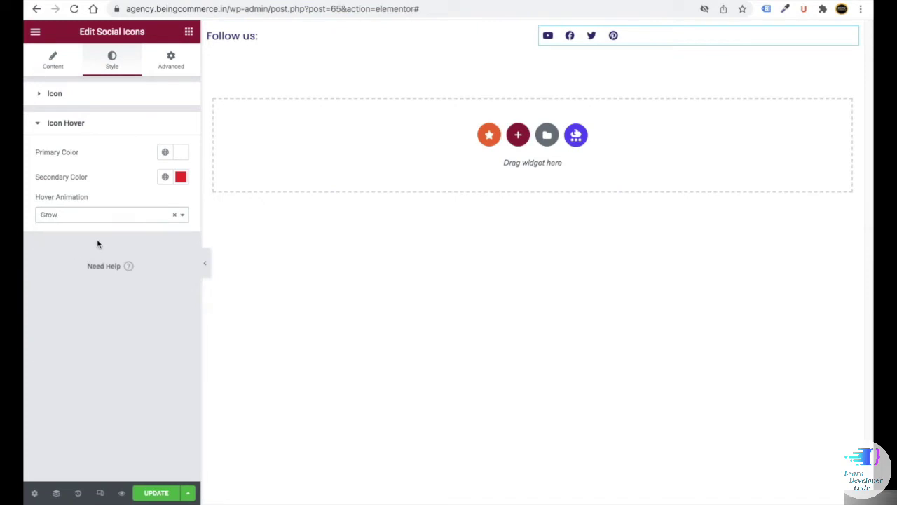
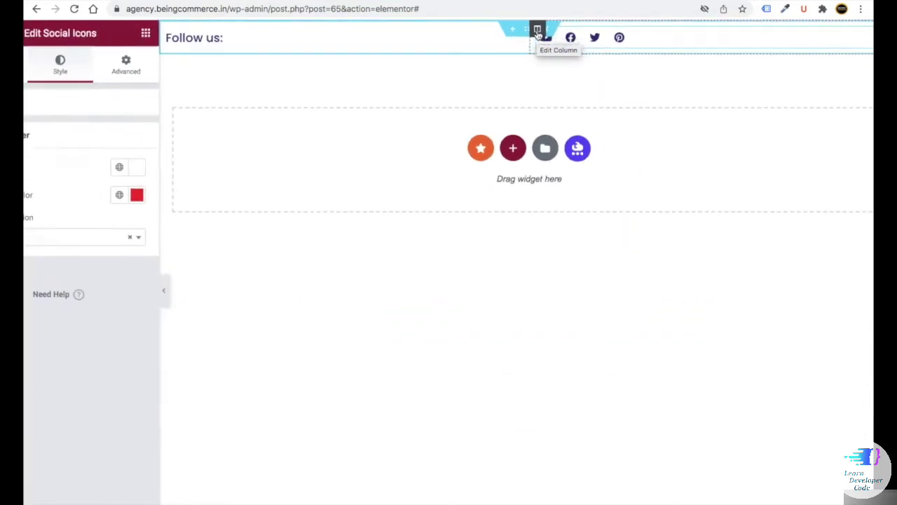
# - Add a new column to the header row and place an Icon List widget in it
pyautogui.click(538, 32)
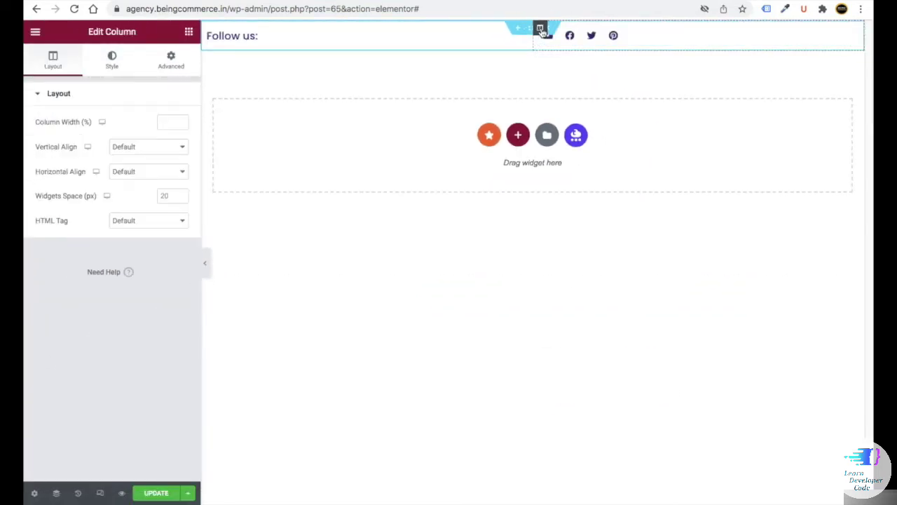
pyautogui.rightClick(541, 30)
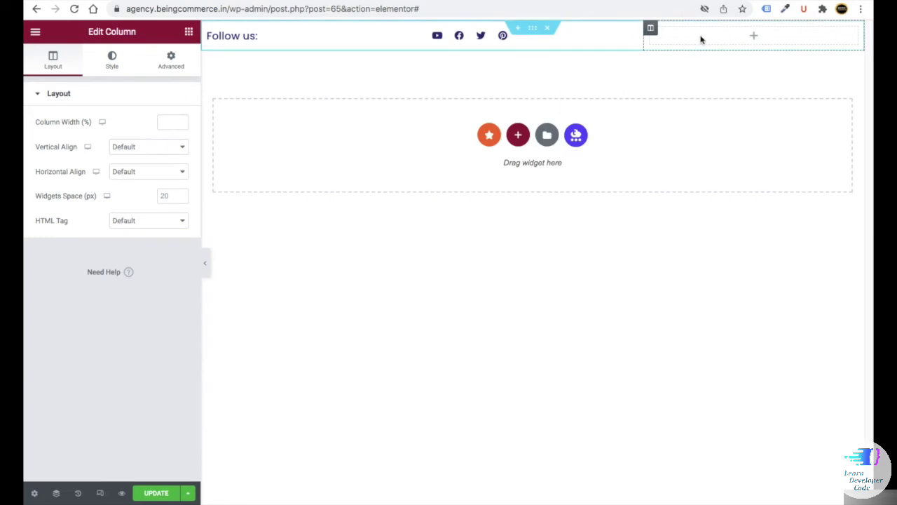
pyautogui.click(188, 33)
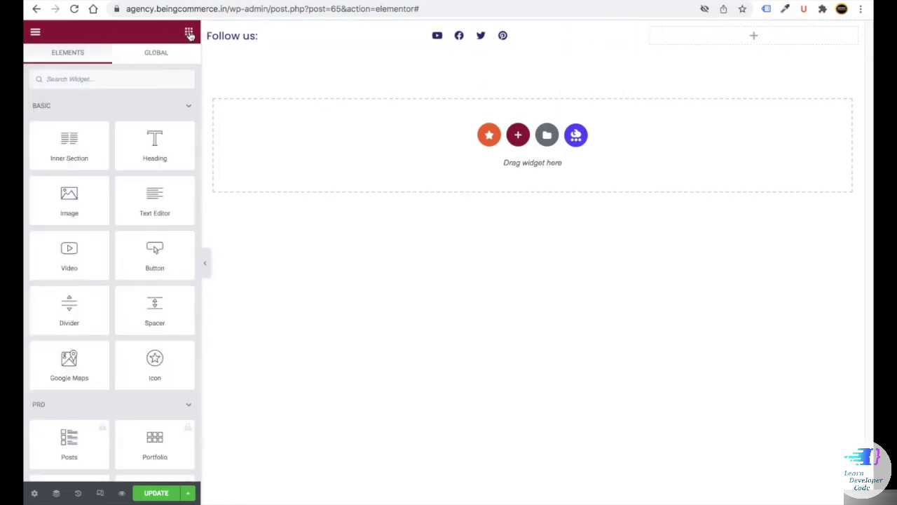
pyautogui.click(119, 79)
pyautogui.write('icon')
pyautogui.moveTo(60, 174); pyautogui.dragTo(677, 43)
# - Delete the two extra list items and enter the phone number as the remaining item's text
pyautogui.click(175, 224)
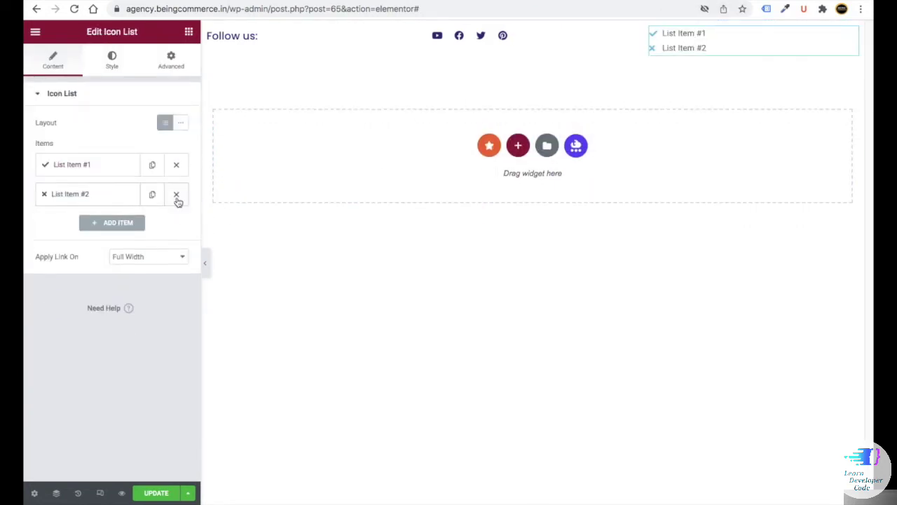
pyautogui.click(177, 198)
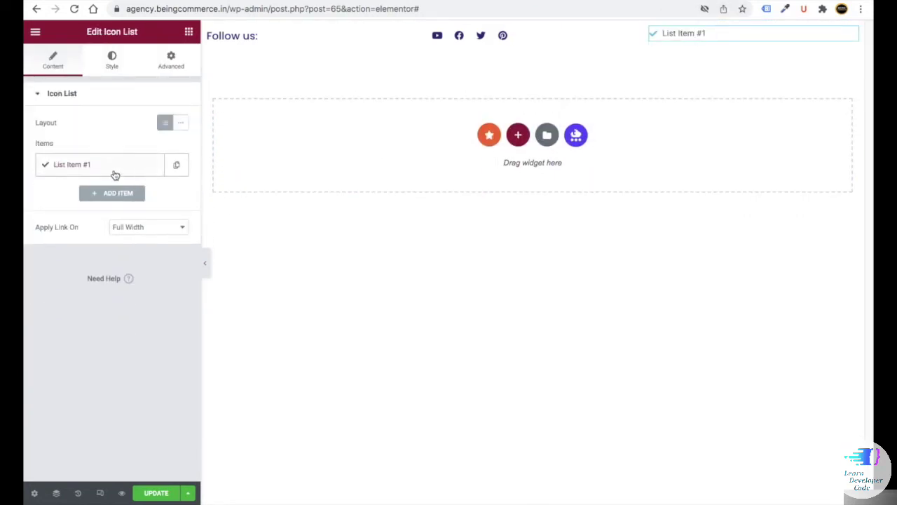
pyautogui.click(117, 175)
pyautogui.moveTo(83, 206); pyautogui.dragTo(23, 202)
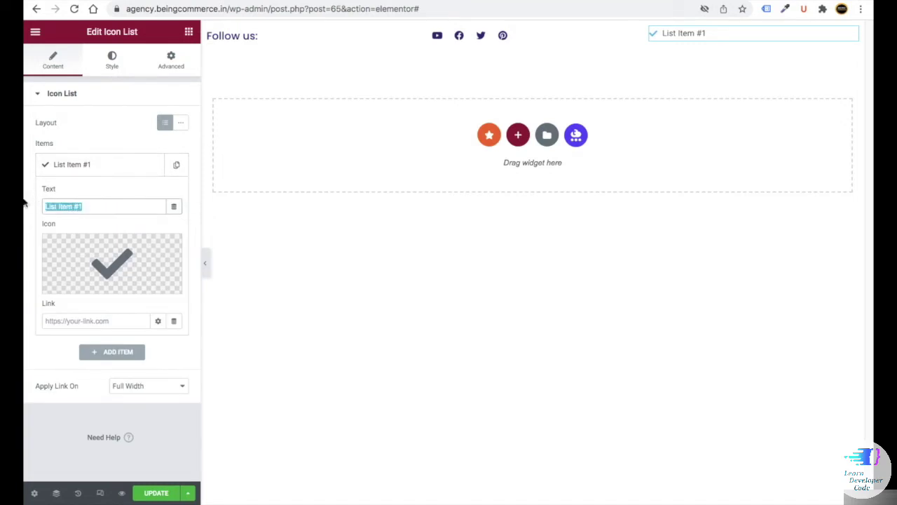
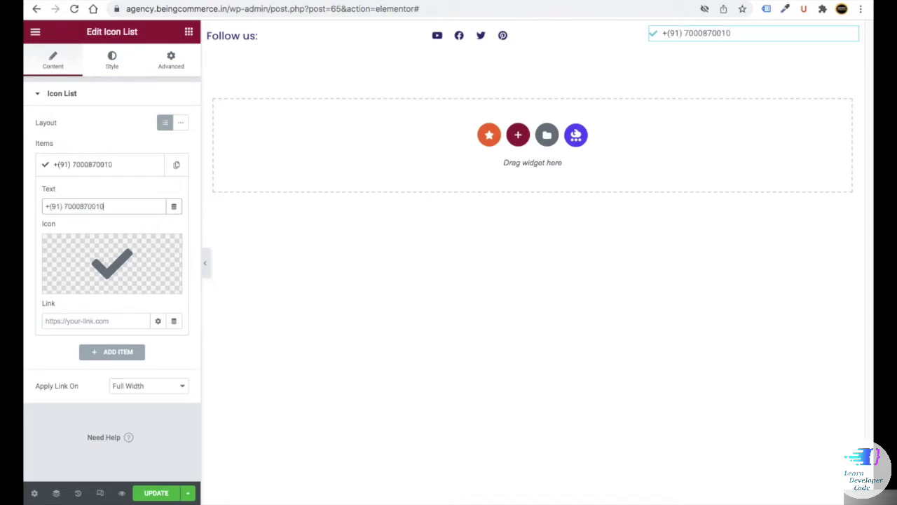
# - Set the item's icon to Phone alt from the Icon Library
pyautogui.moveTo(86, 284)
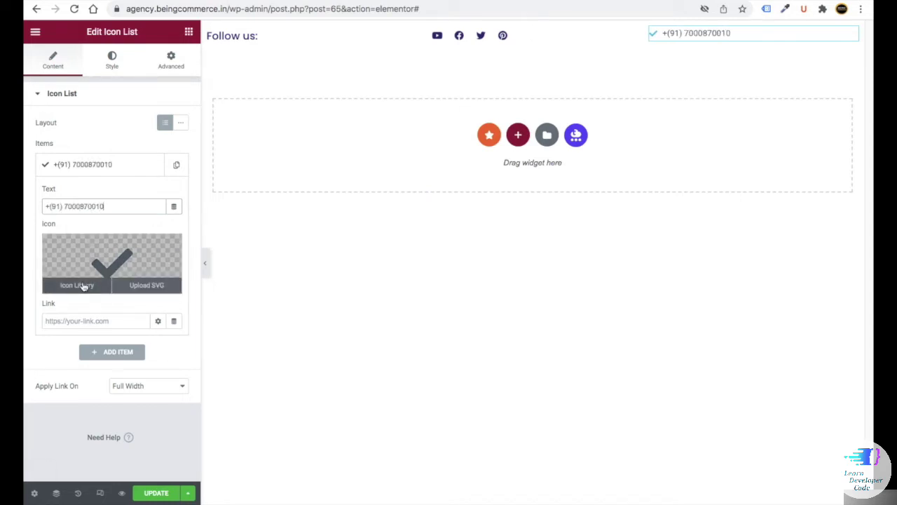
pyautogui.click(83, 286)
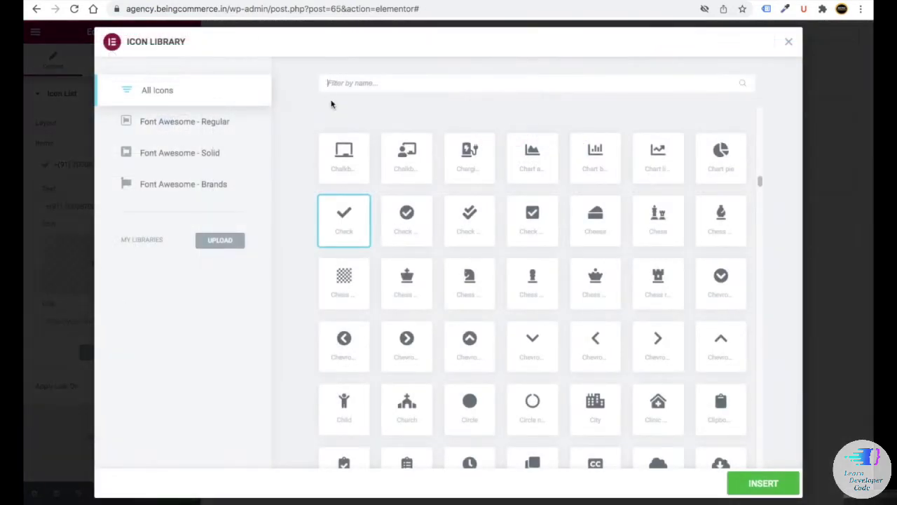
pyautogui.write('phone')
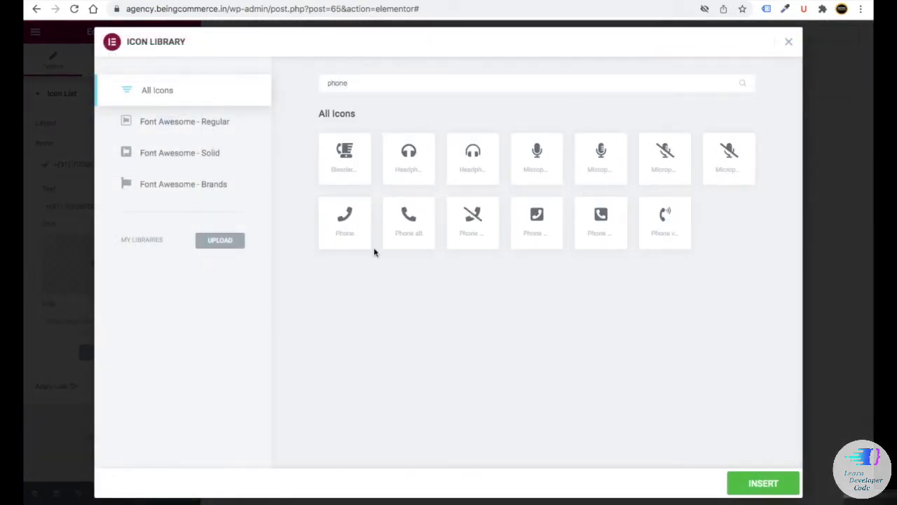
pyautogui.click(421, 221)
pyautogui.click(774, 486)
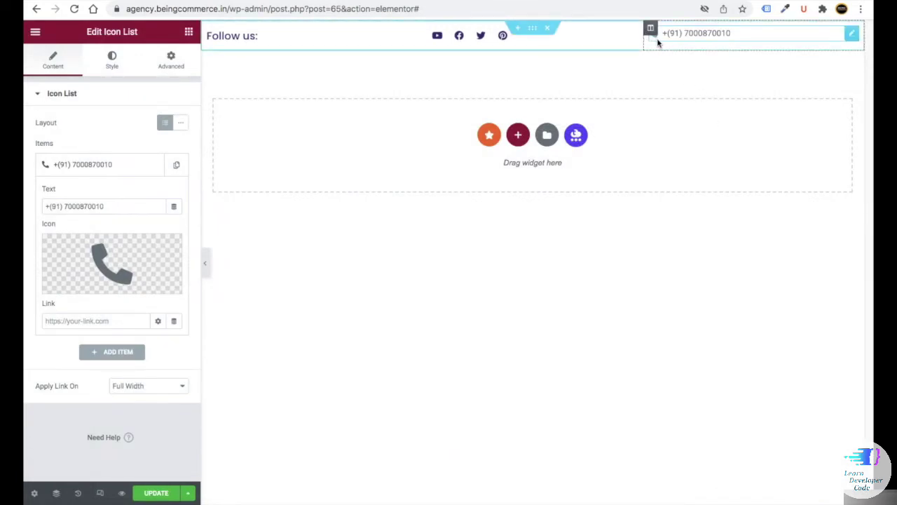
# - Right-align the list and set the icon colour to navy #323070
pyautogui.click(111, 63)
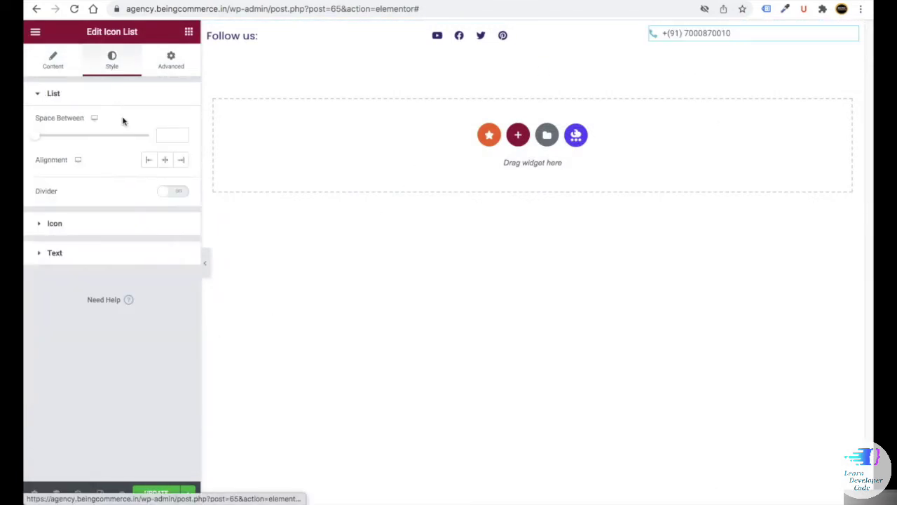
pyautogui.click(179, 161)
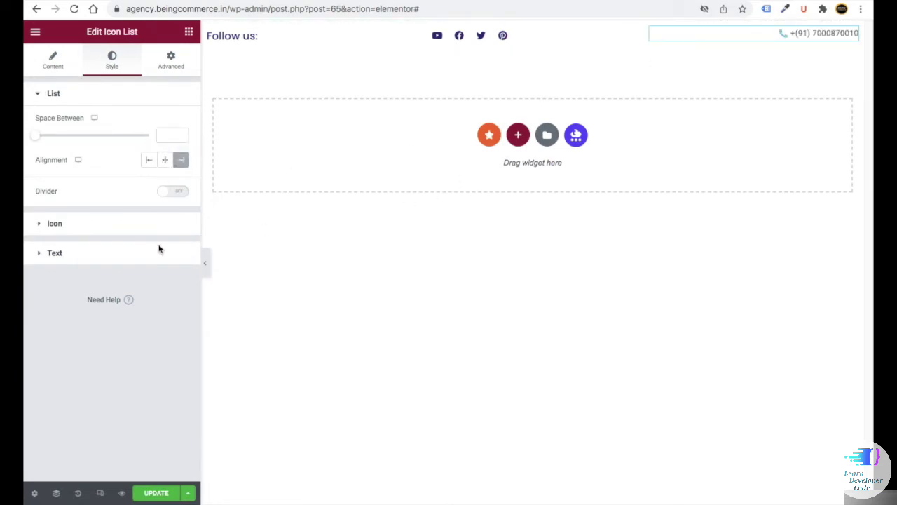
pyautogui.click(54, 223)
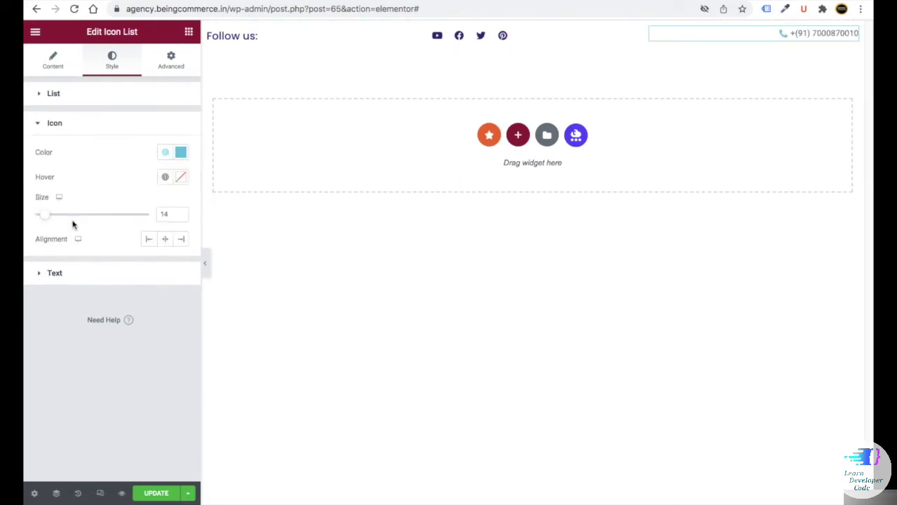
pyautogui.click(181, 153)
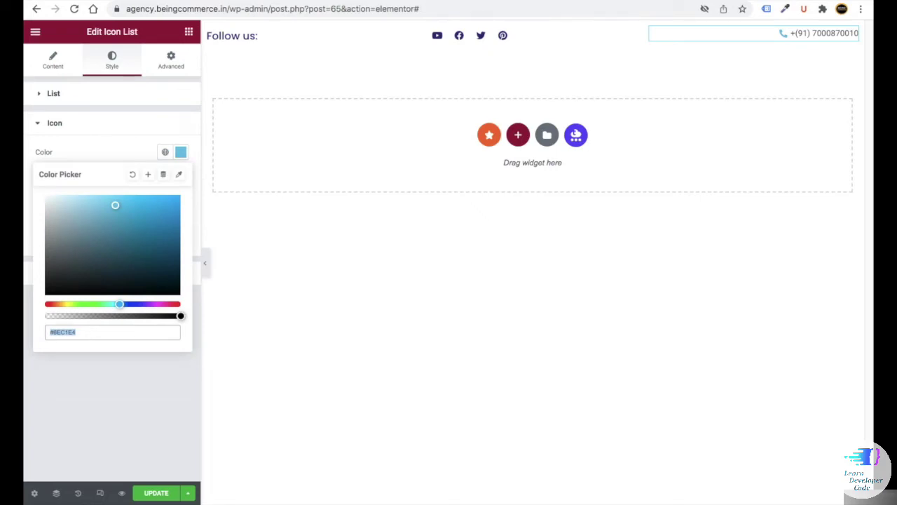
pyautogui.press('BackSpace')
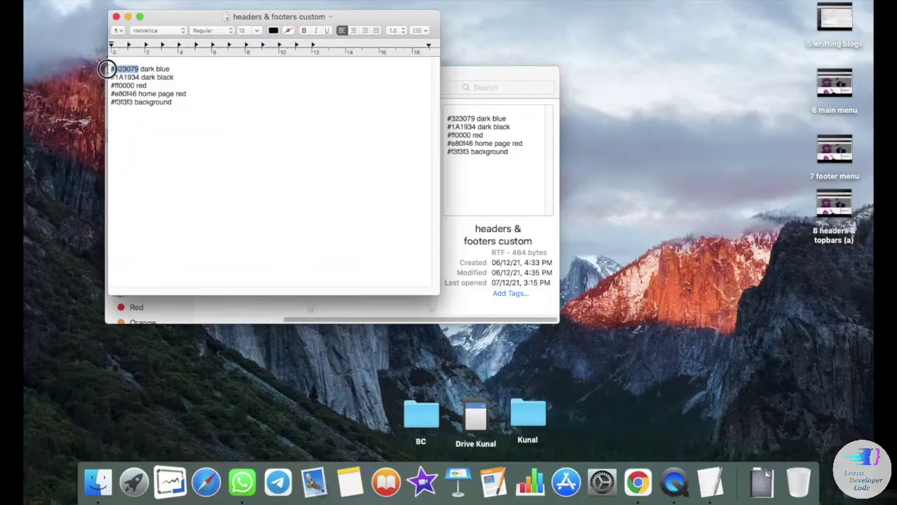
pyautogui.rightClick(112, 66)
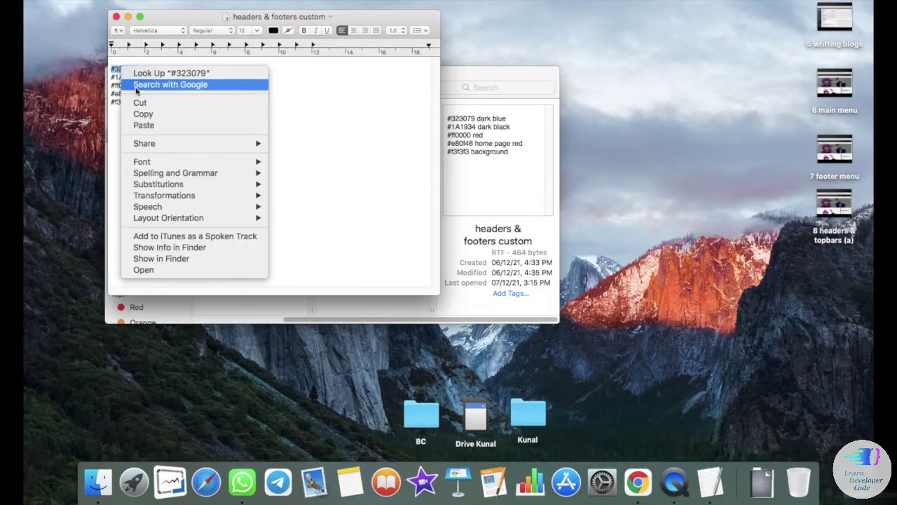
pyautogui.click(115, 112)
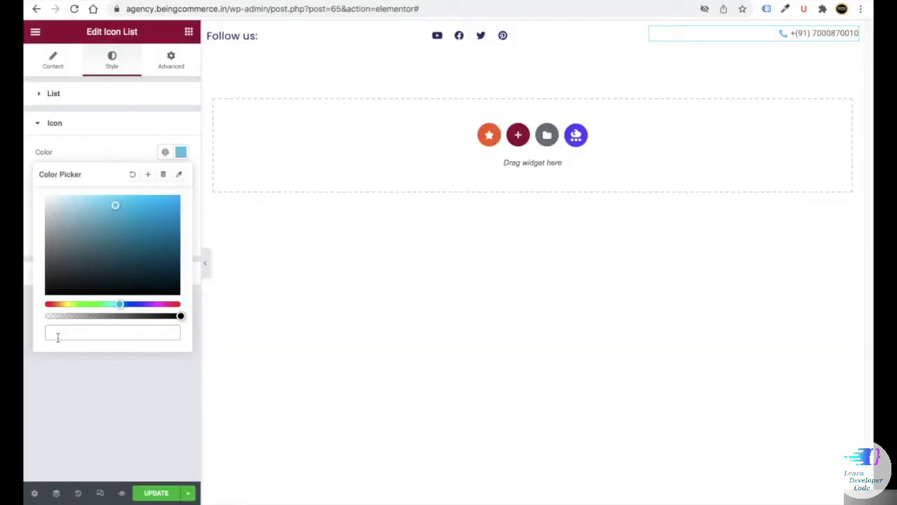
pyautogui.write('#323070')
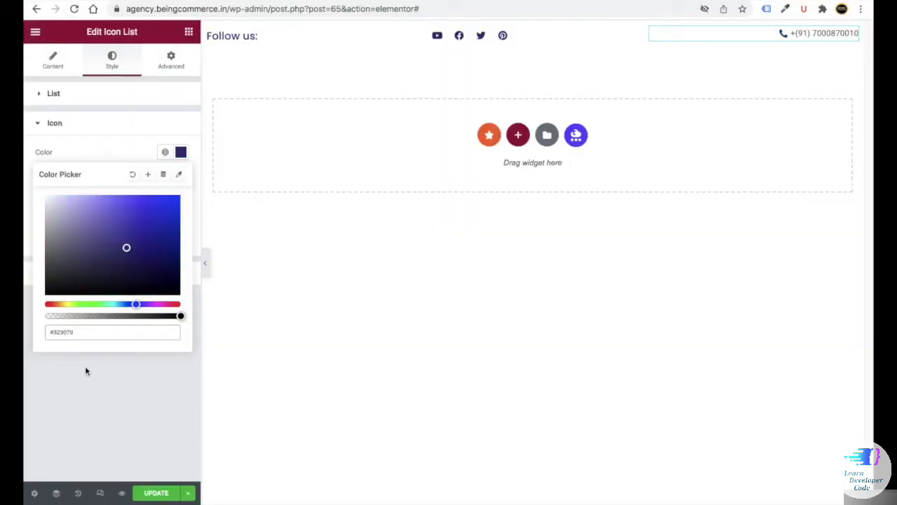
pyautogui.click(86, 371)
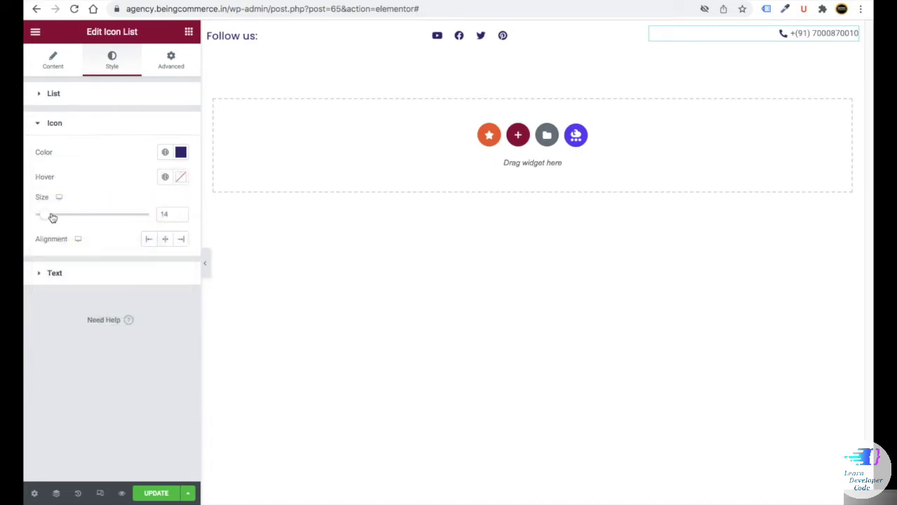
# - Set the list text colour to #323078
pyautogui.click(73, 279)
pyautogui.click(182, 184)
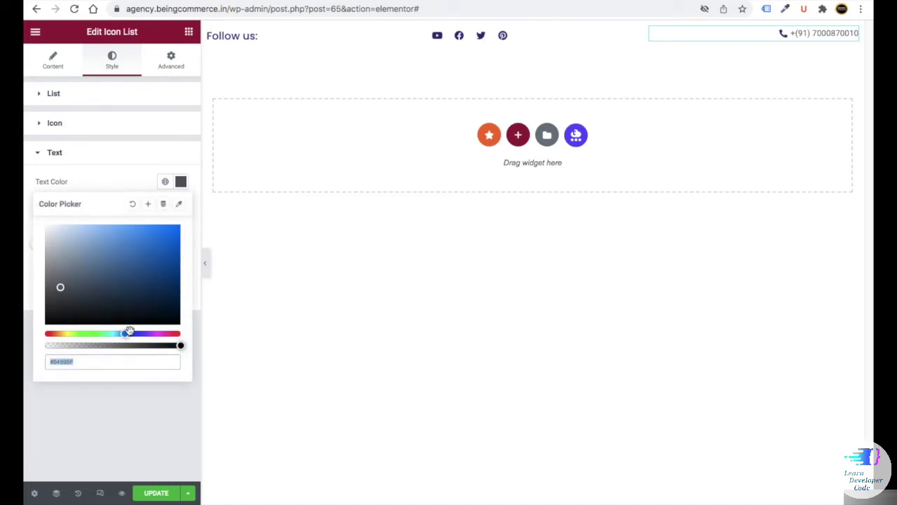
pyautogui.write('#323078')
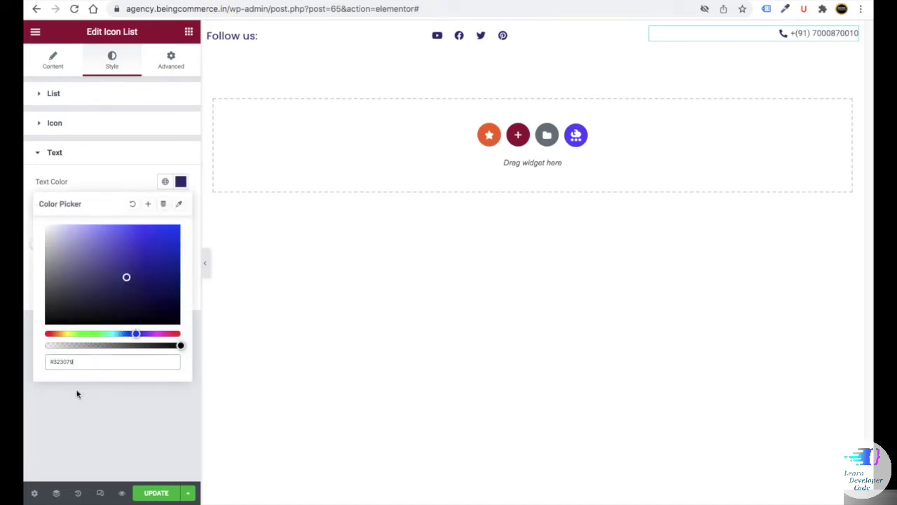
pyautogui.click(100, 401)
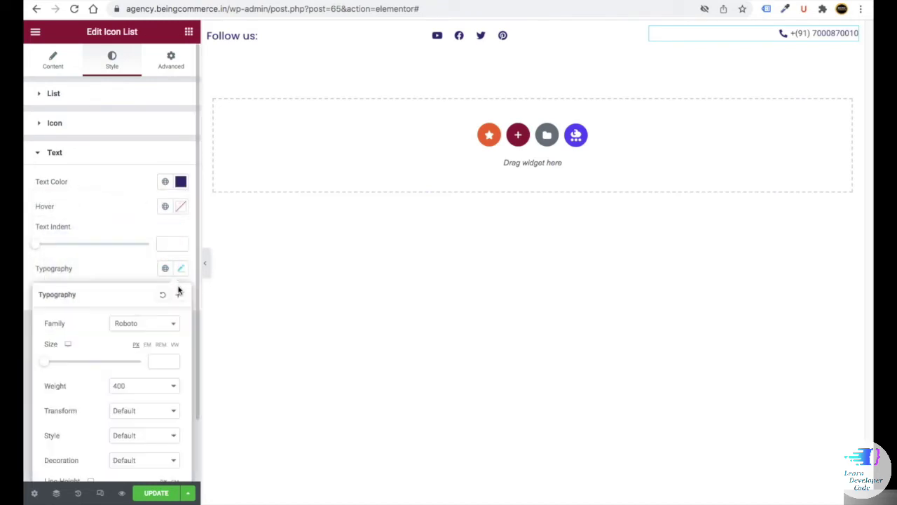
# - Set the text typography to Poppins, size 14 px, weight 400
pyautogui.click(181, 269)
pyautogui.click(139, 324)
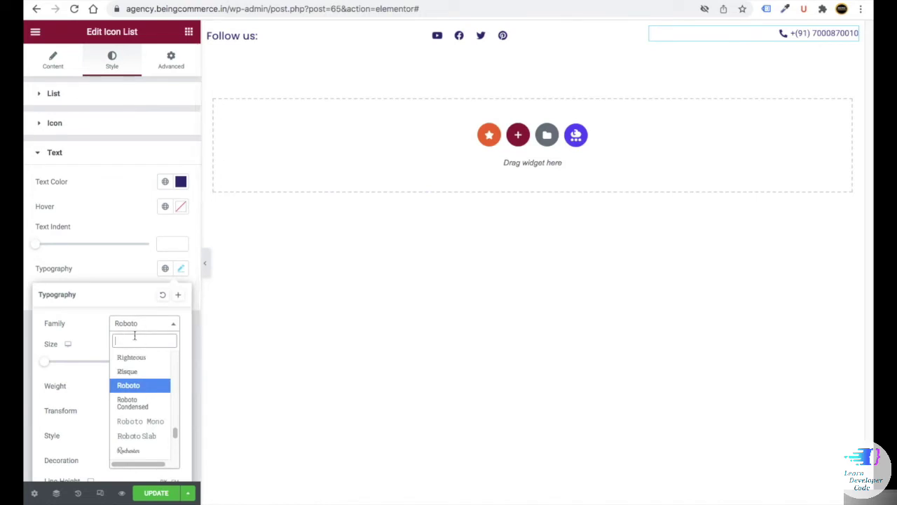
pyautogui.write('Rop')
pyautogui.click(126, 393)
pyautogui.scroll(-1, 140, 351)
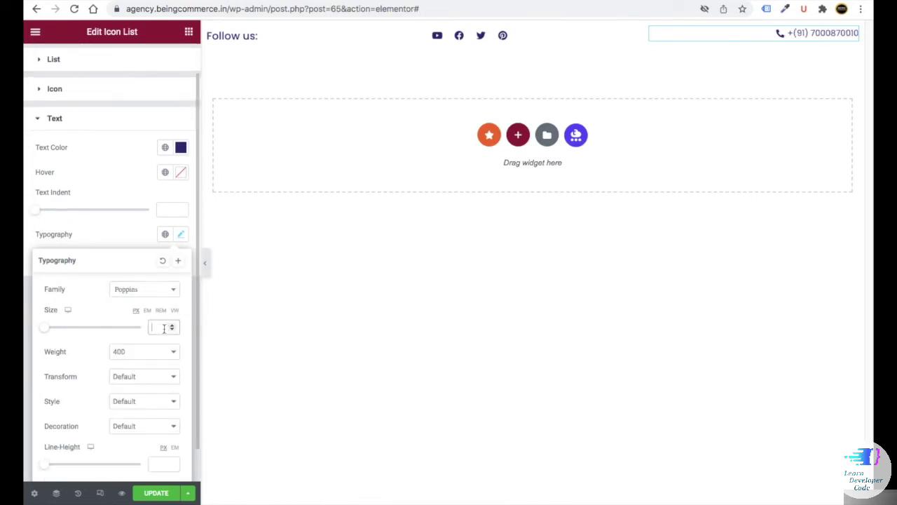
pyautogui.write('14')
pyautogui.click(119, 355)
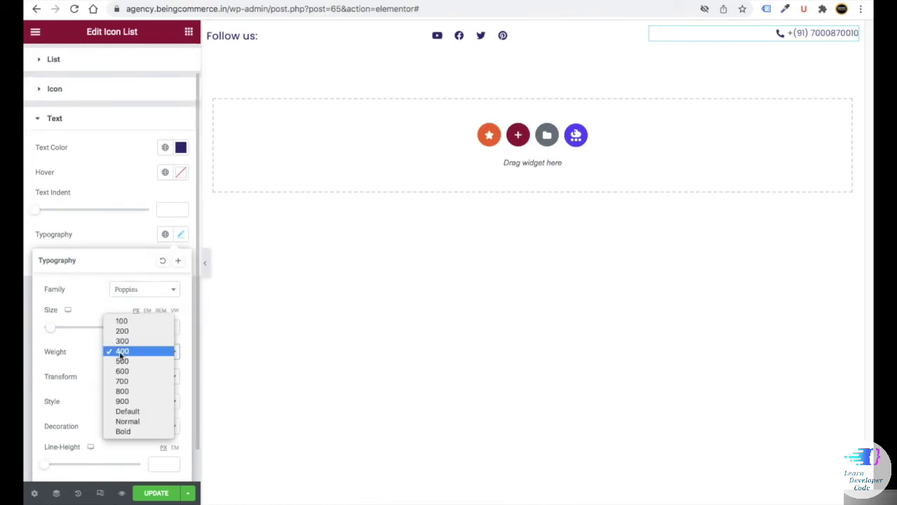
pyautogui.click(120, 353)
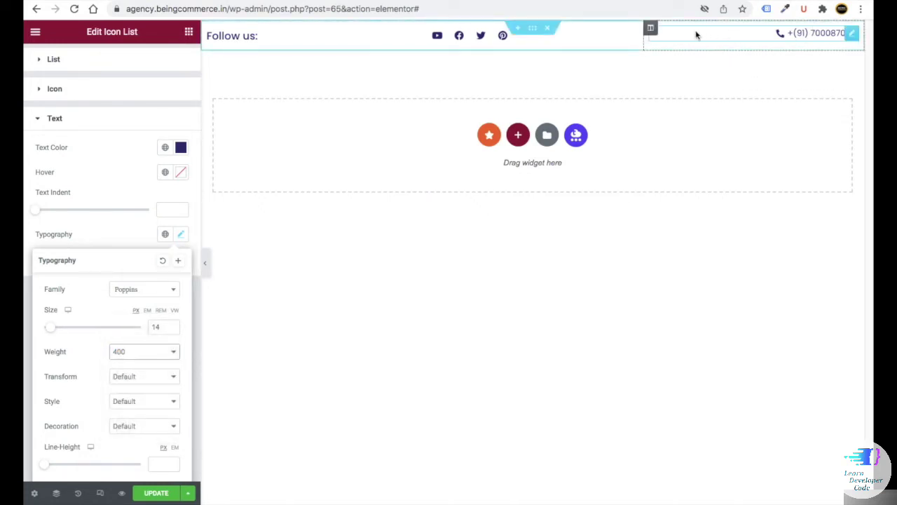
# - Duplicate the phone-number column twice
pyautogui.click(650, 30)
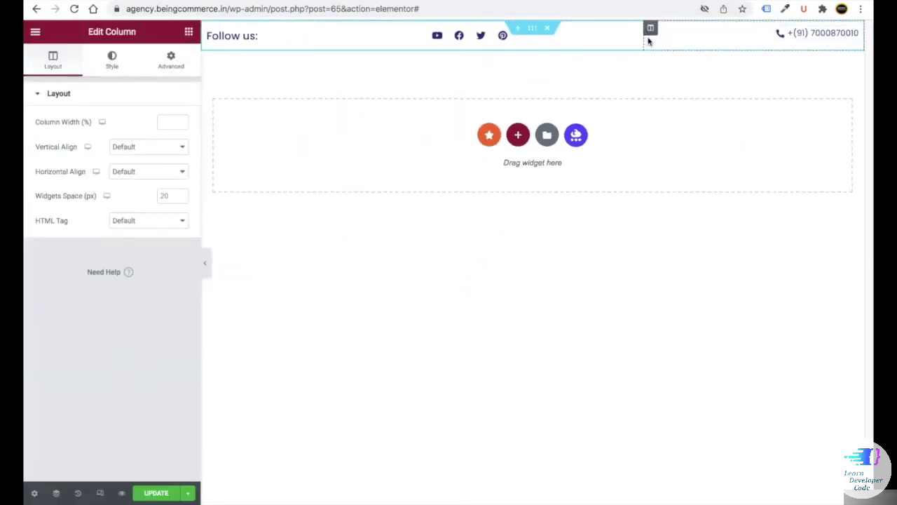
pyautogui.rightClick(651, 32)
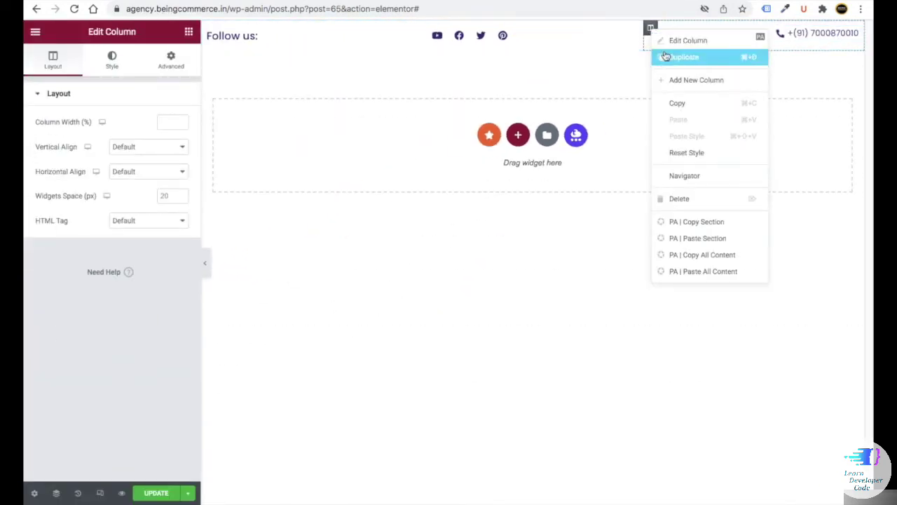
pyautogui.click(668, 58)
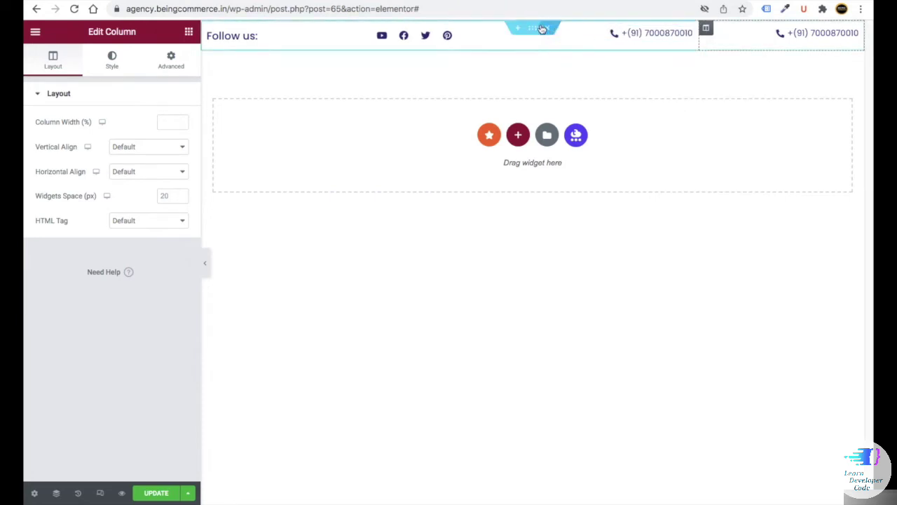
pyautogui.rightClick(705, 31)
pyautogui.click(736, 56)
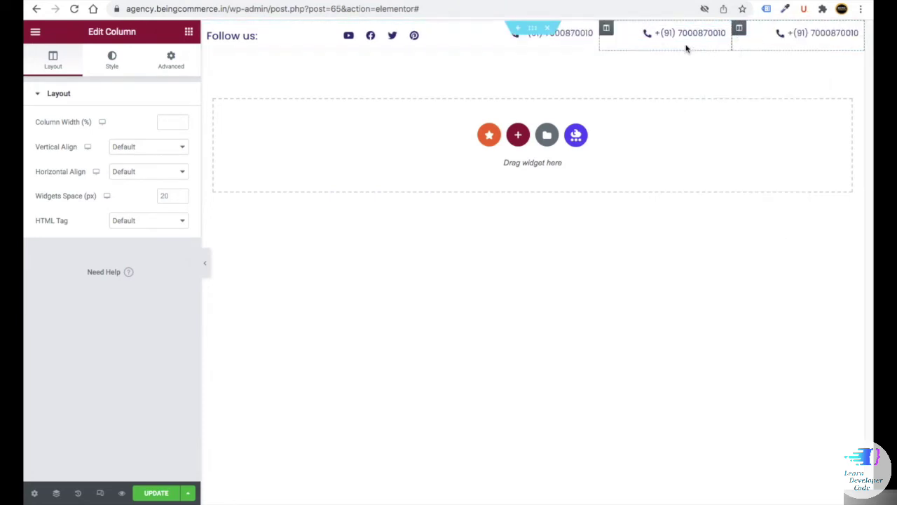
# - Change the middle item's text to an e-mail address with the Mail bulk icon
pyautogui.click(655, 33)
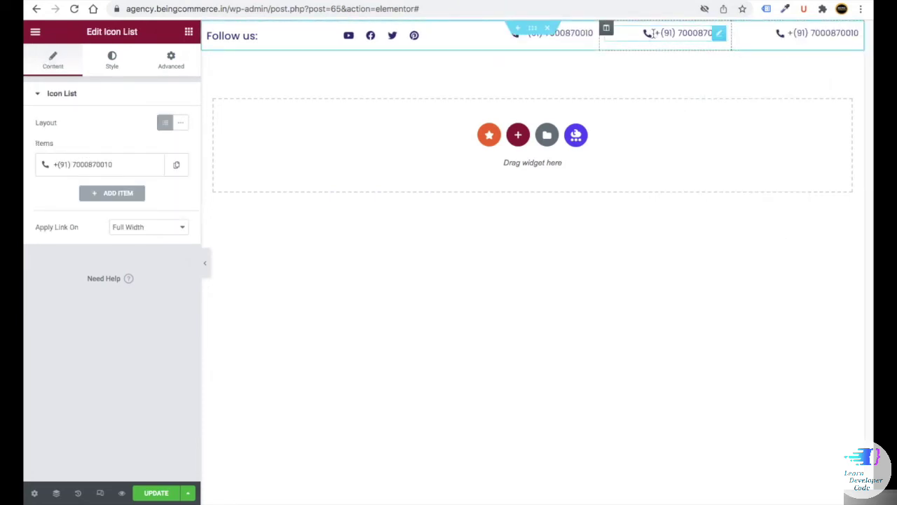
pyautogui.click(70, 163)
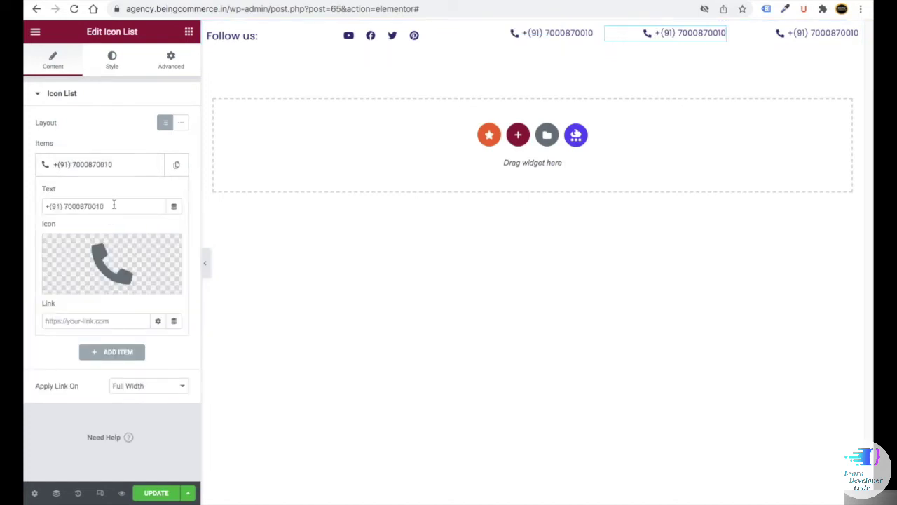
pyautogui.moveTo(113, 205); pyautogui.dragTo(50, 199)
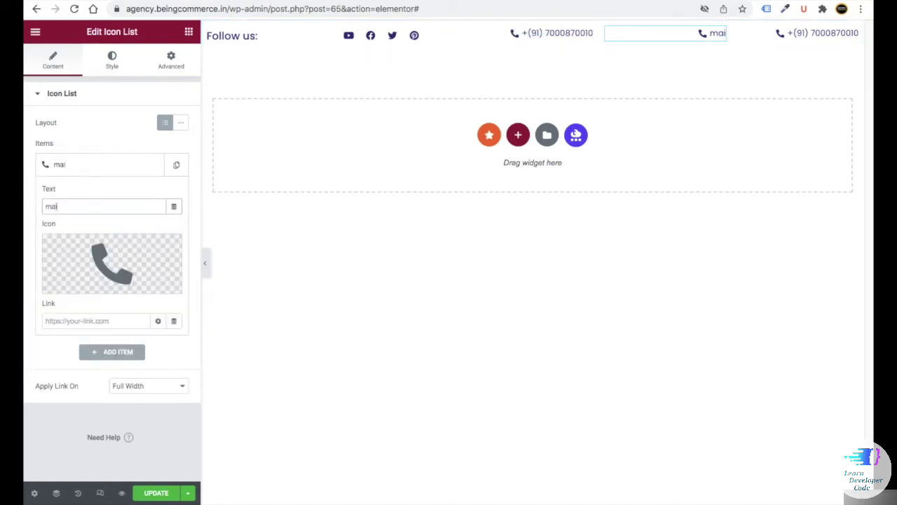
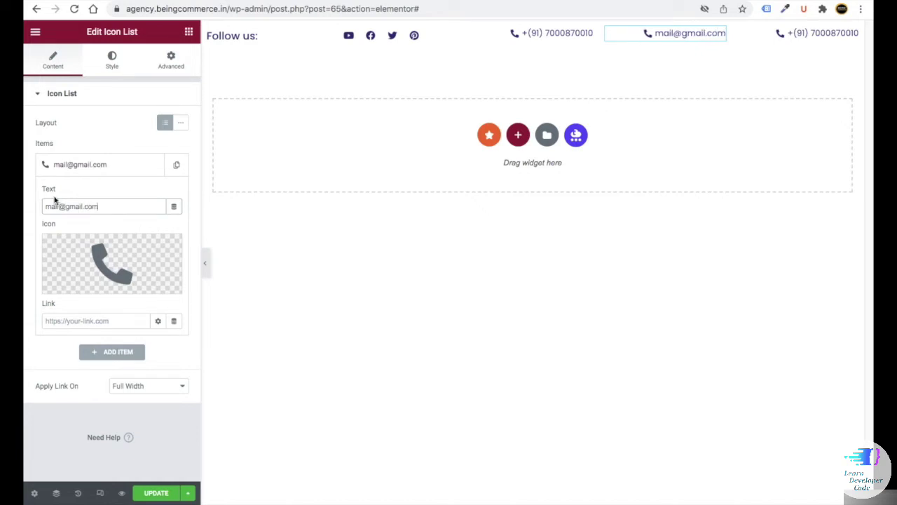
pyautogui.click(77, 284)
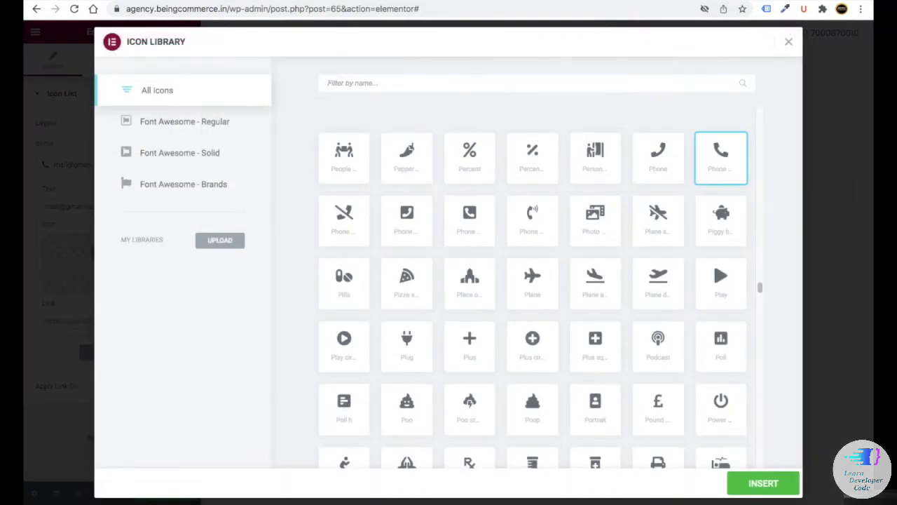
pyautogui.write('mail')
pyautogui.click(364, 148)
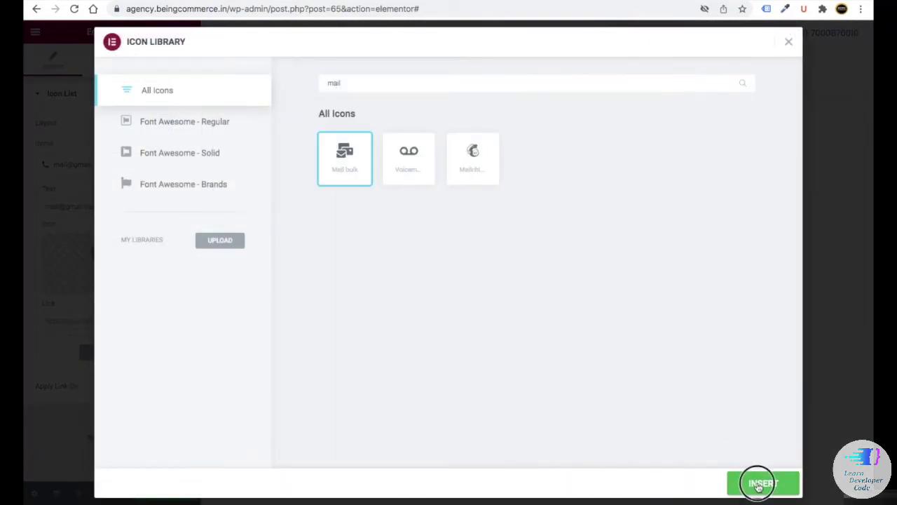
pyautogui.click(757, 482)
# - Replace the last item's text with the street address and give it the Laptop-house icon
pyautogui.click(799, 33)
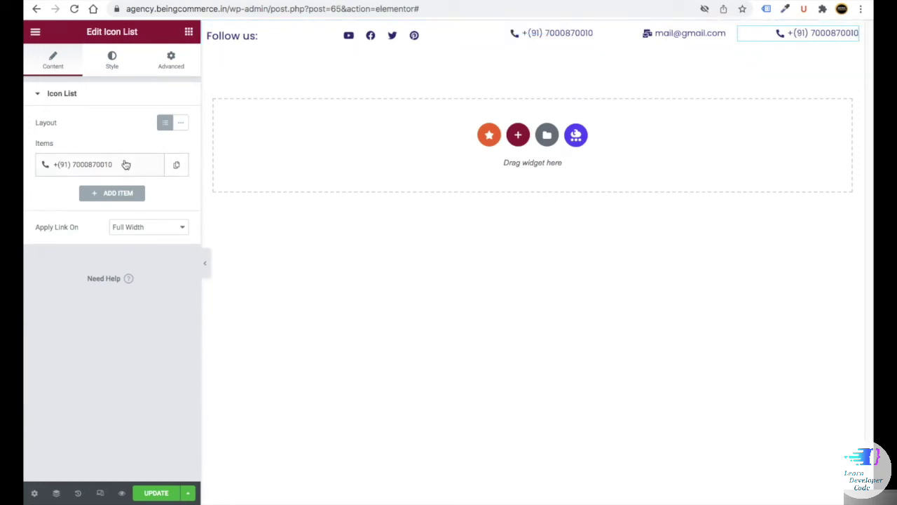
pyautogui.click(103, 168)
pyautogui.moveTo(114, 204); pyautogui.dragTo(25, 203)
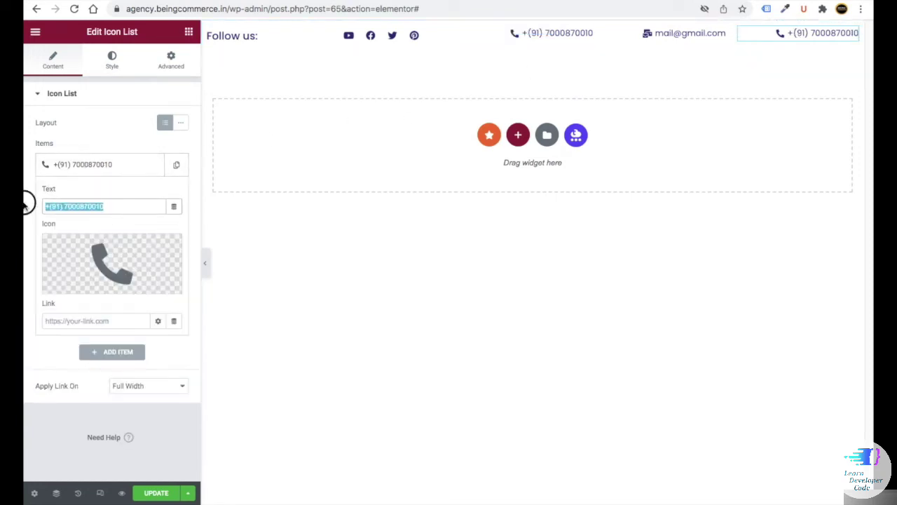
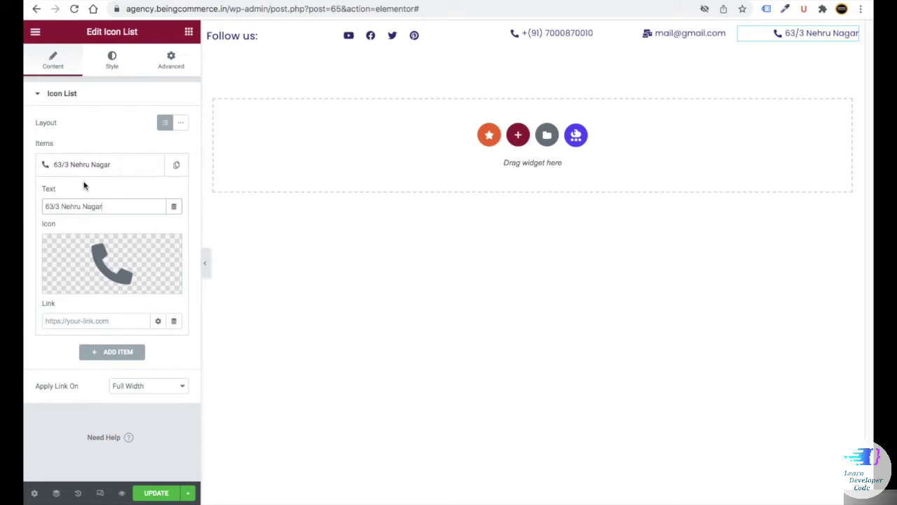
pyautogui.click(100, 172)
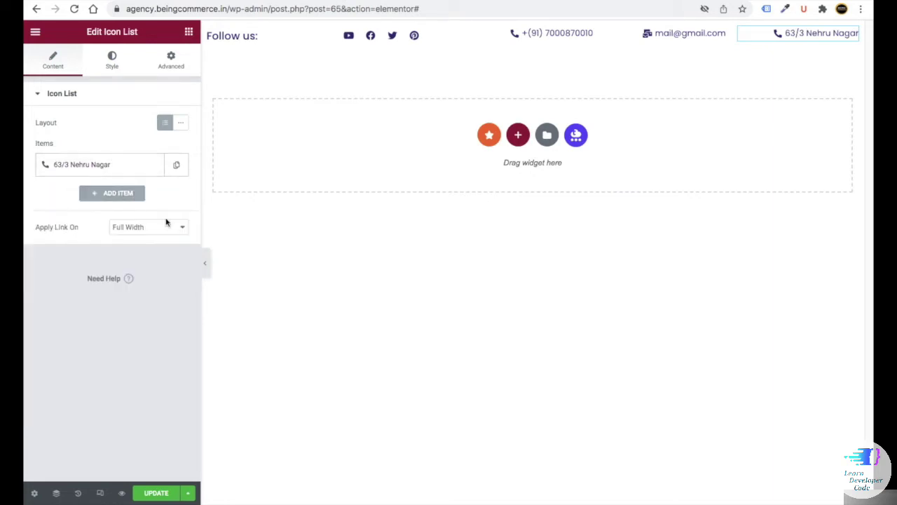
pyautogui.click(206, 267)
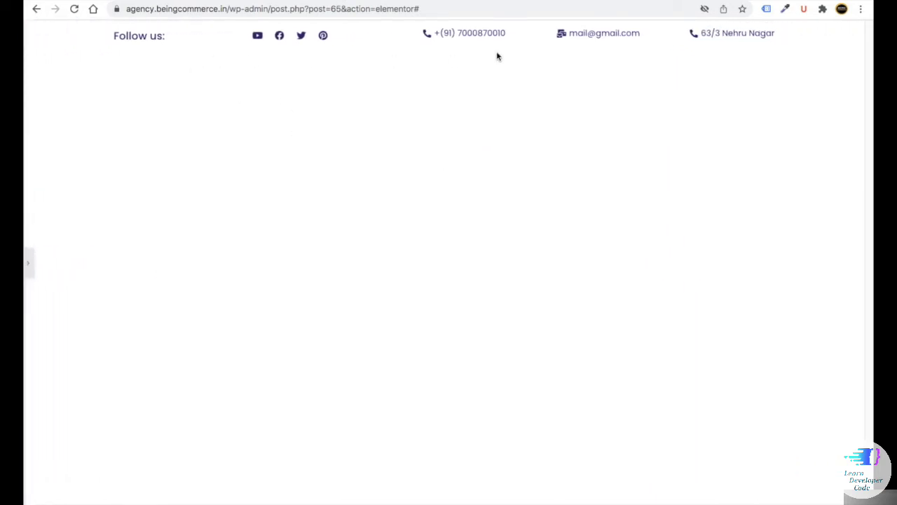
pyautogui.click(29, 264)
pyautogui.click(112, 165)
pyautogui.click(95, 282)
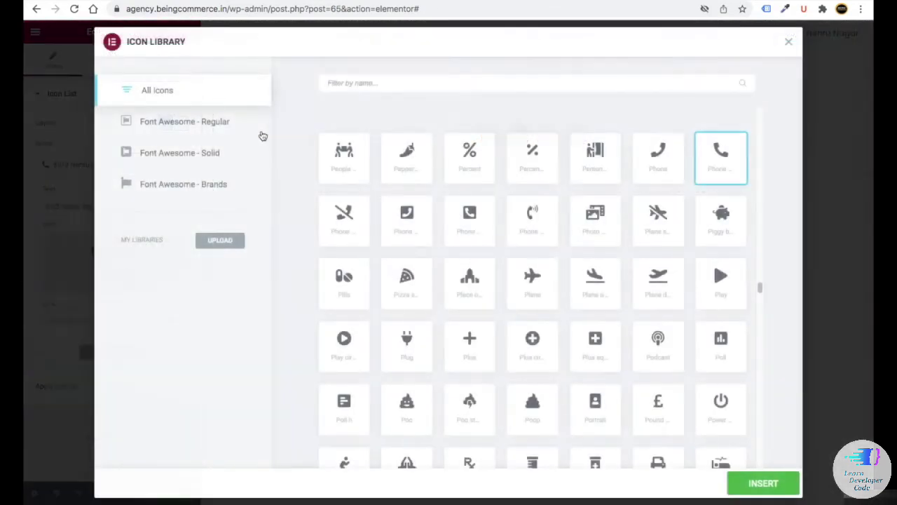
pyautogui.write('hou')
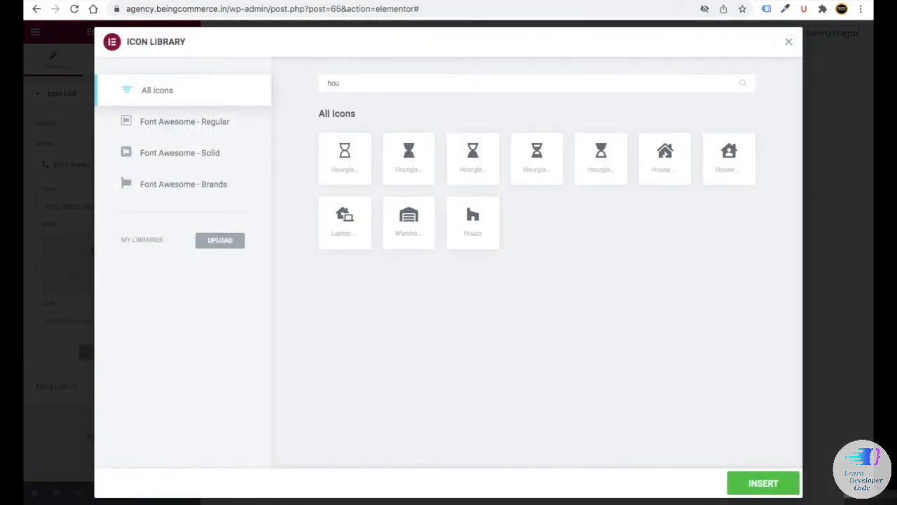
pyautogui.write('s')
pyautogui.click(763, 483)
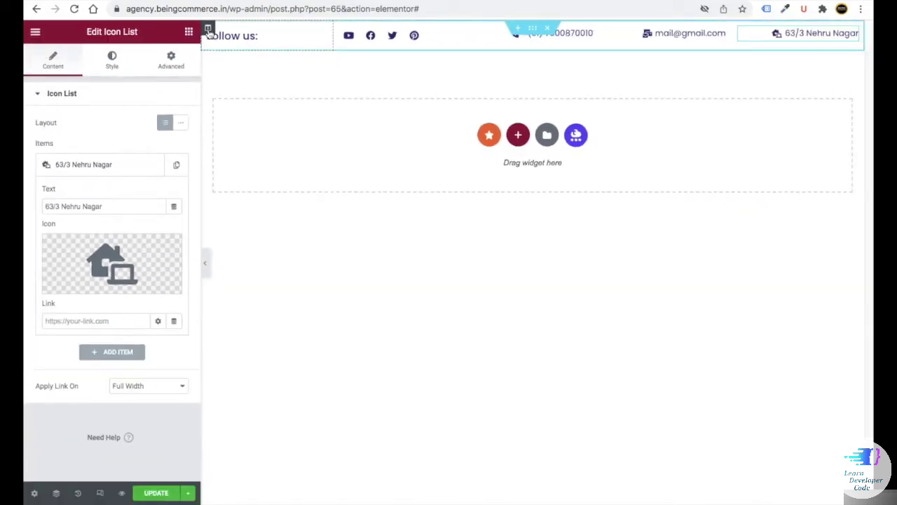
pyautogui.click(208, 30)
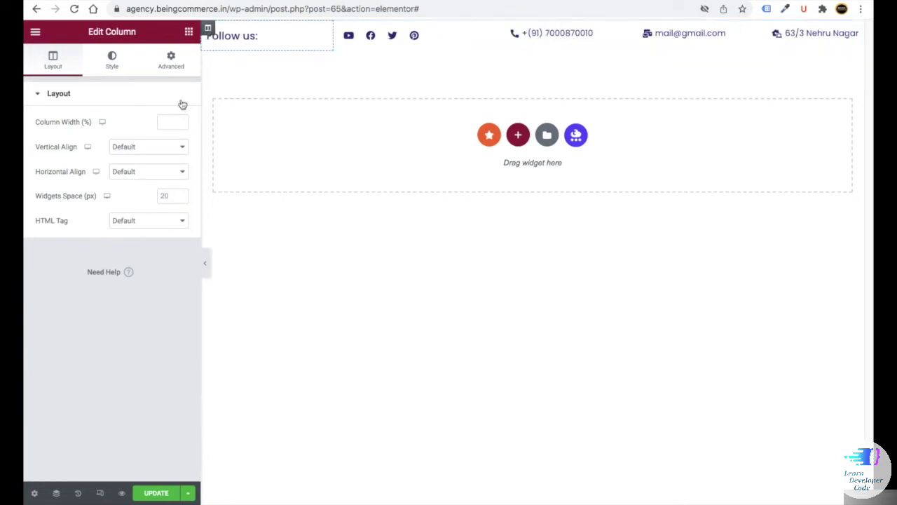
# - Set the Follow us column width to 21%
pyautogui.write('10')
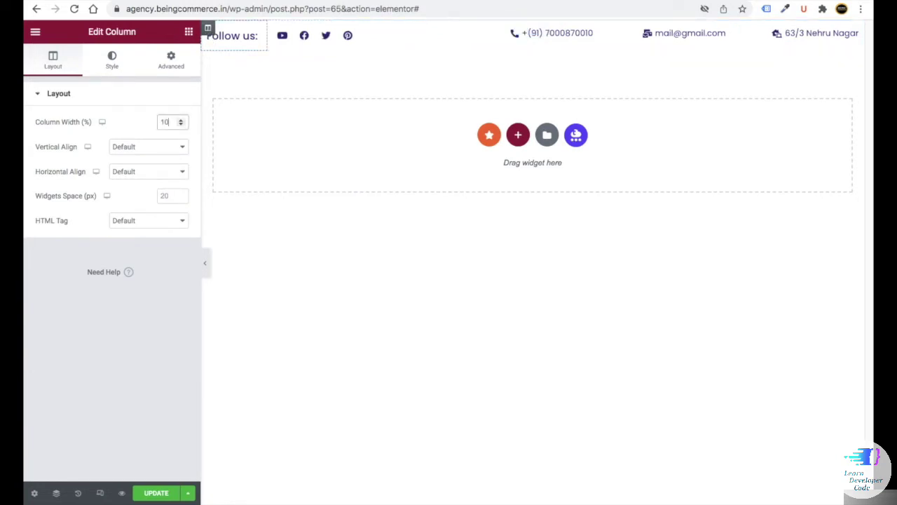
pyautogui.press('BackSpace')
pyautogui.press('BackSpace')
pyautogui.write('30')
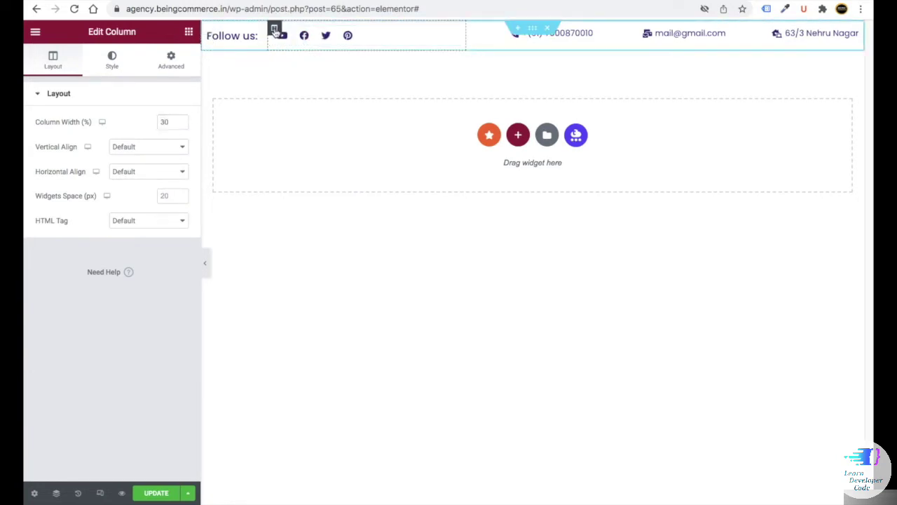
pyautogui.doubleClick(160, 122)
pyautogui.write('21')
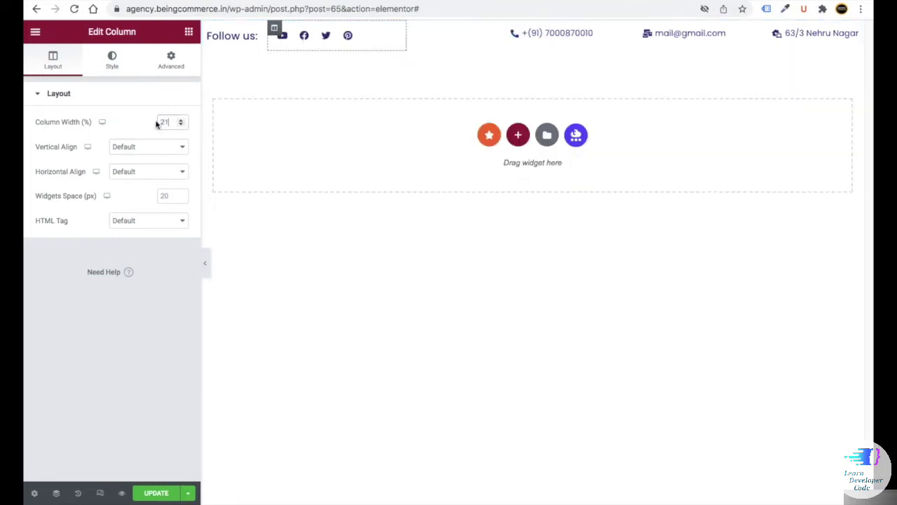
# - Set the phone column width to 35% and the e-mail column to 16%
pyautogui.click(414, 30)
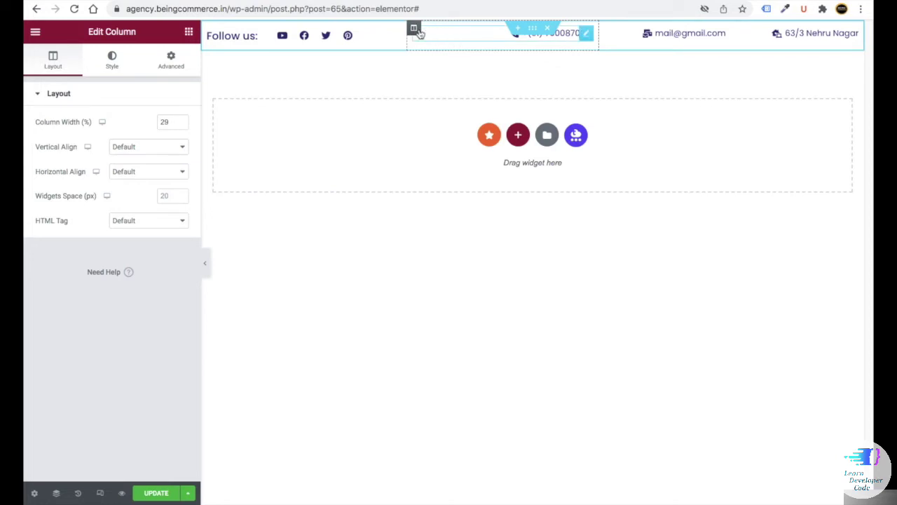
pyautogui.doubleClick(162, 121)
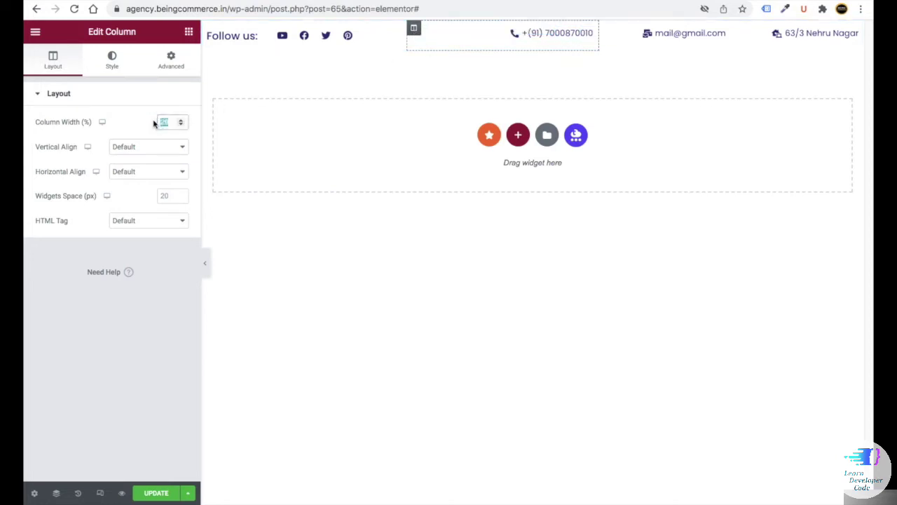
pyautogui.write('35')
pyautogui.click(648, 29)
pyautogui.click(647, 30)
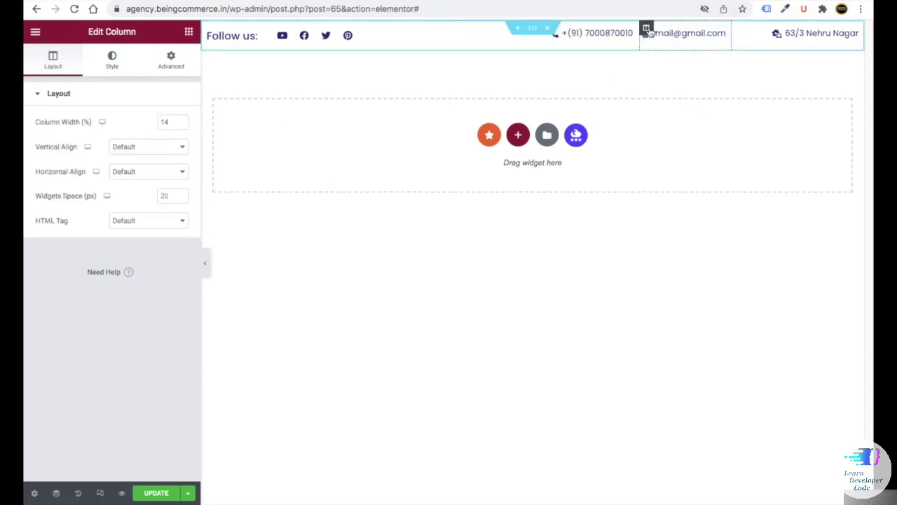
pyautogui.doubleClick(158, 121)
pyautogui.write('16')
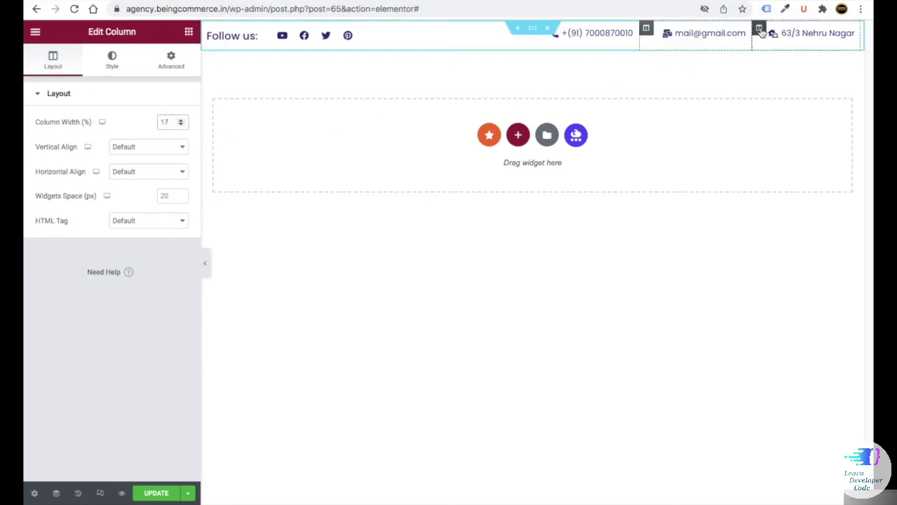
# - Preview the header with the panel collapsed, save with Update, and enter responsive mode
pyautogui.click(759, 31)
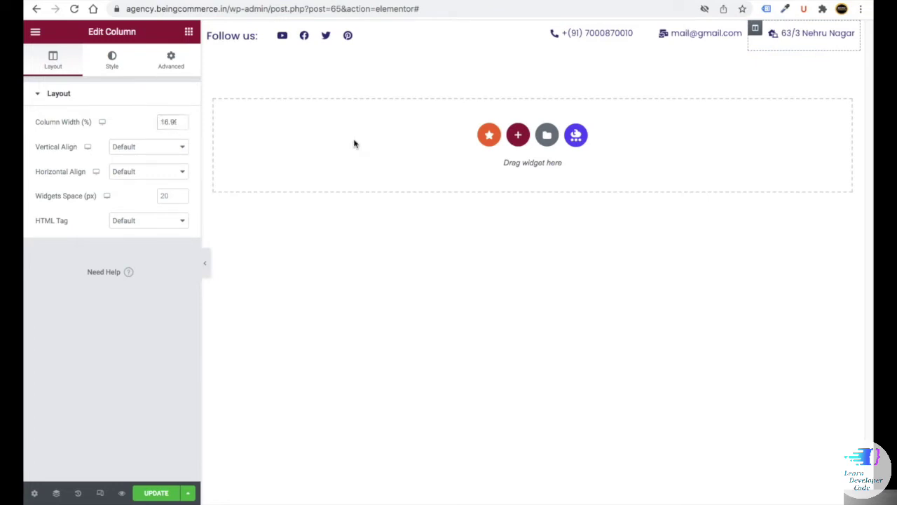
pyautogui.click(205, 262)
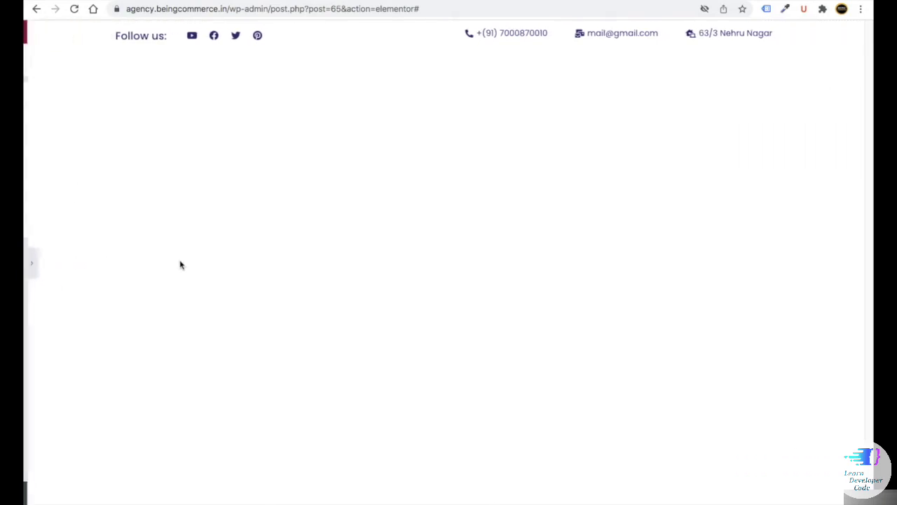
pyautogui.click(28, 265)
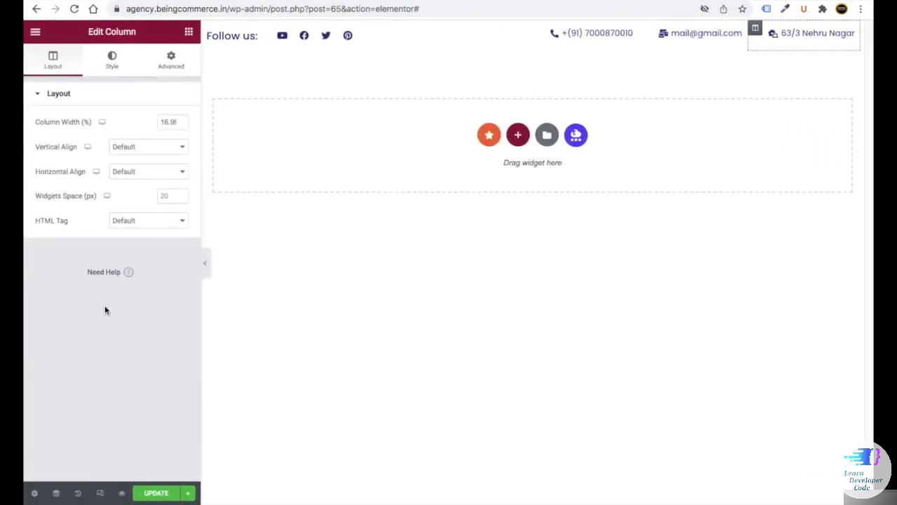
pyautogui.click(151, 494)
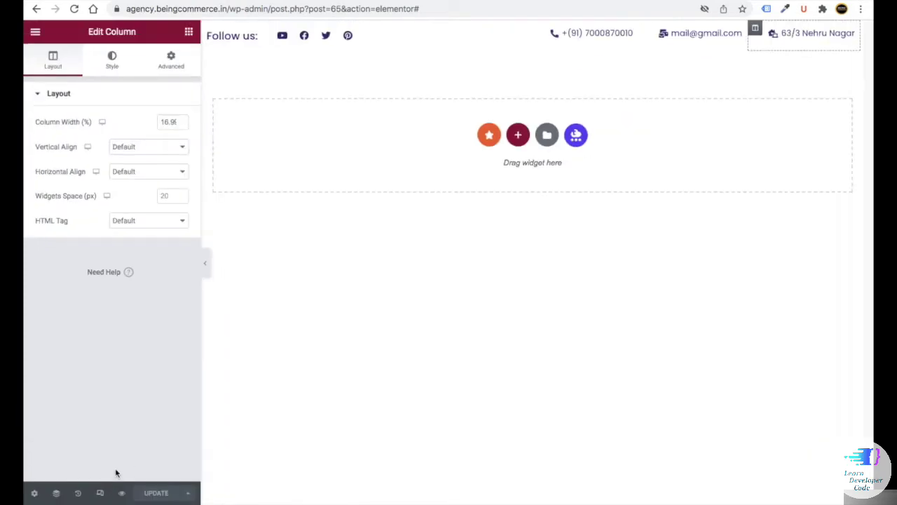
pyautogui.click(99, 495)
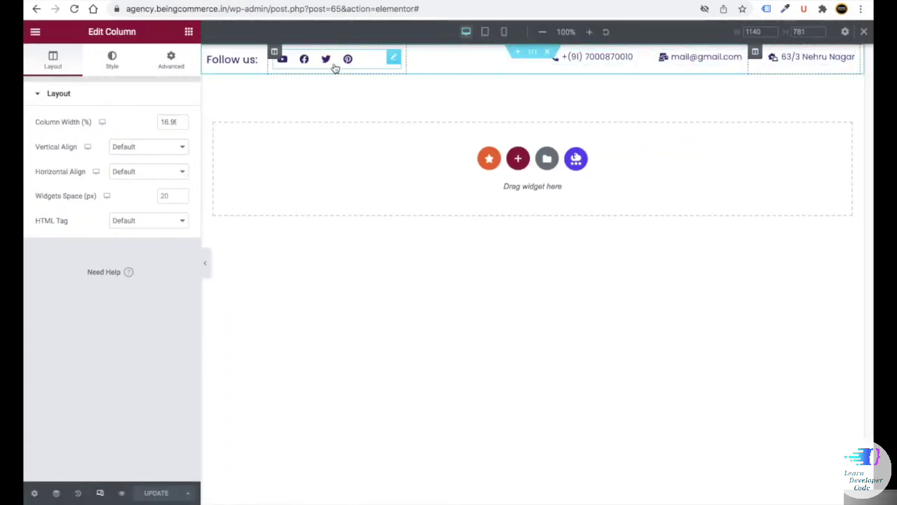
# - In mobile preview, set the Follow us column to 30% and the social icons column to 49%
pyautogui.click(504, 32)
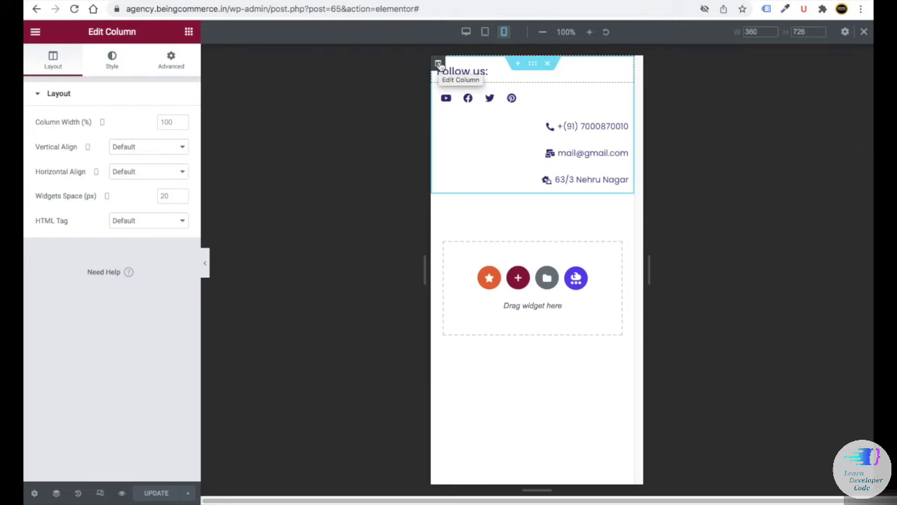
pyautogui.click(169, 121)
pyautogui.write('30')
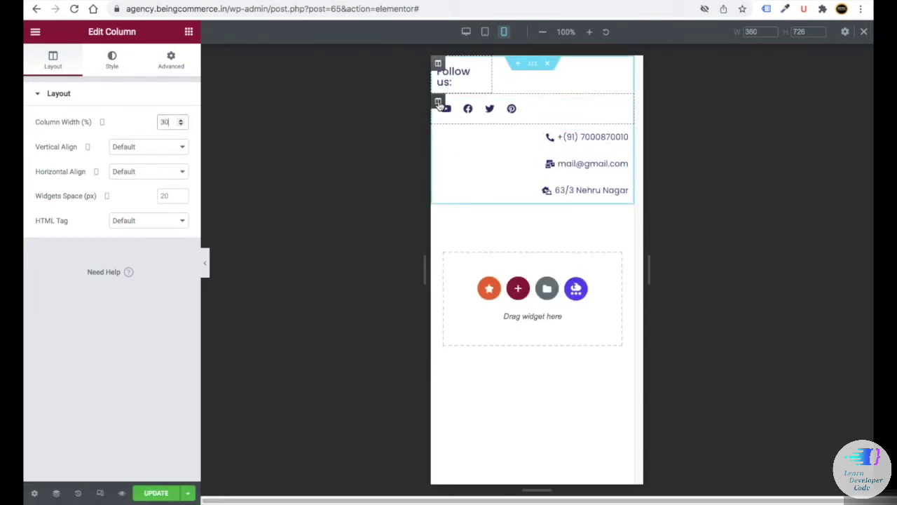
pyautogui.click(438, 103)
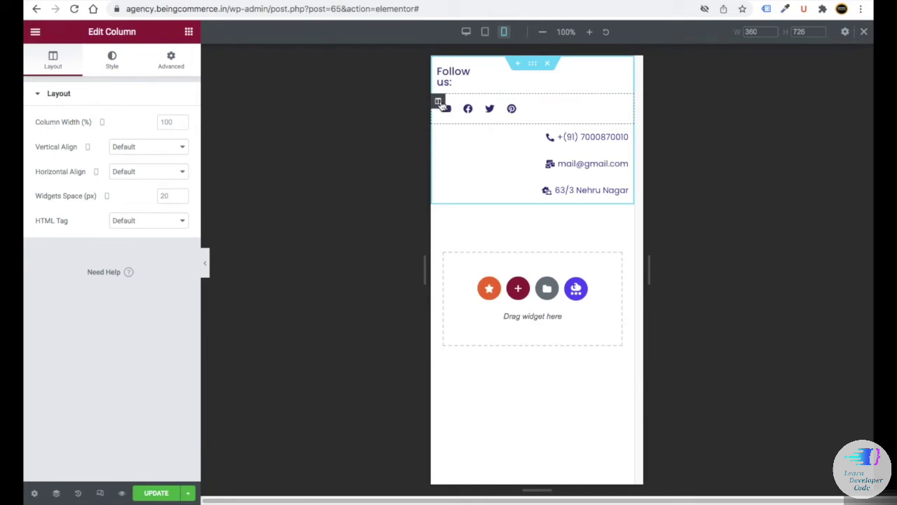
pyautogui.click(160, 121)
pyautogui.write('63')
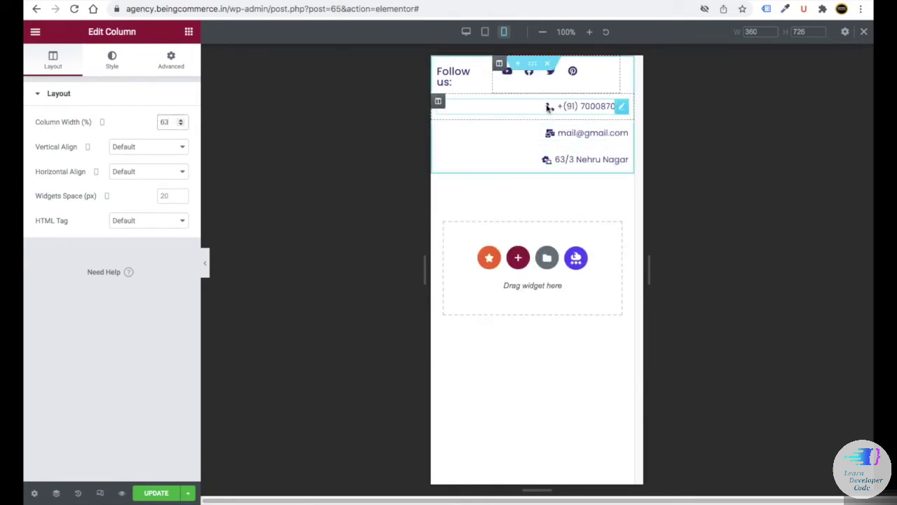
pyautogui.hotkey('ctrl', 'z')
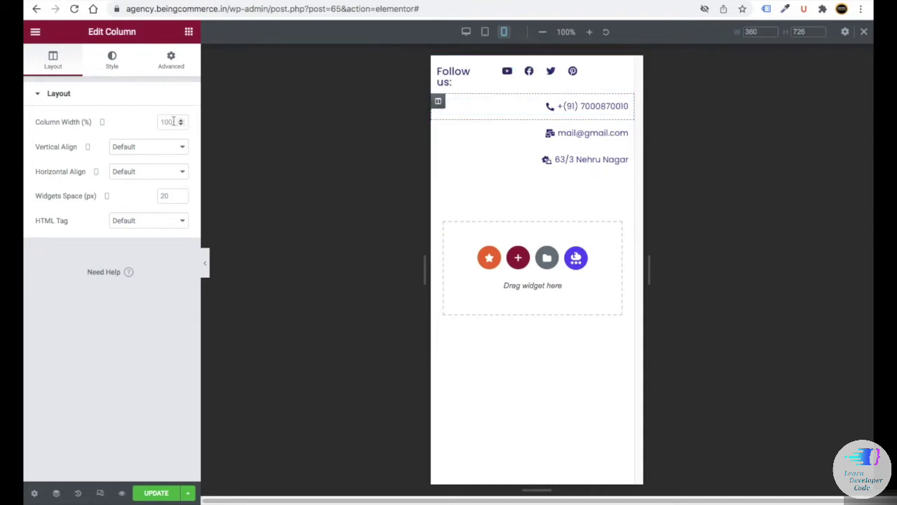
pyautogui.click(158, 120)
pyautogui.write('49')
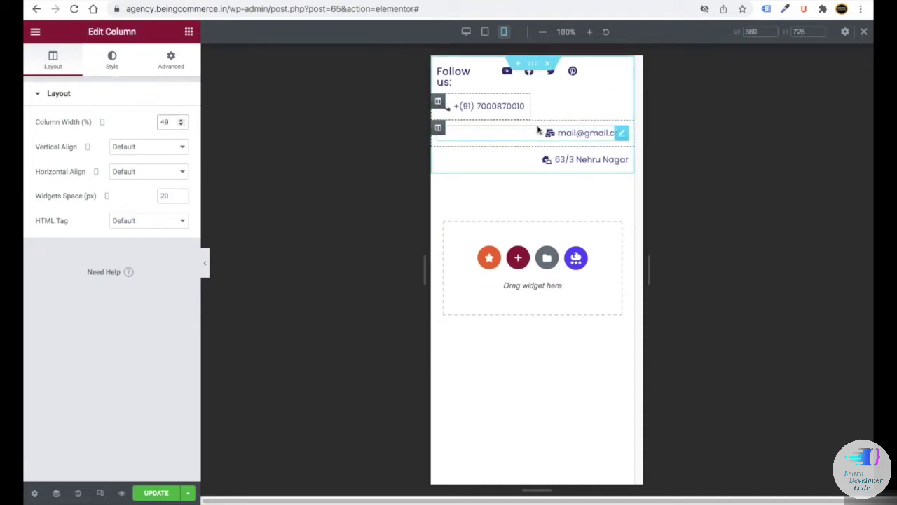
# - Set the email column's mobile width to 47%
pyautogui.click(538, 130)
pyautogui.click(437, 129)
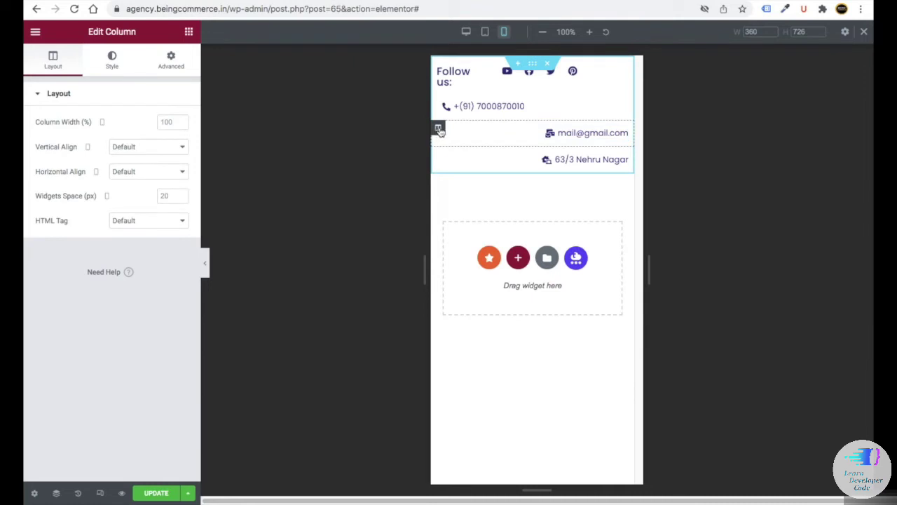
pyautogui.click(168, 121)
pyautogui.write('47')
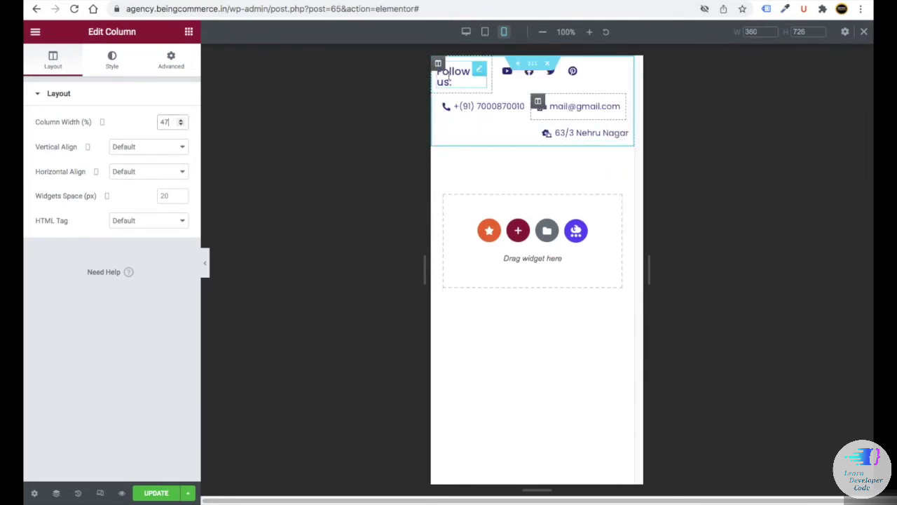
# - Set the Follow us heading and the social icons to 14 px on mobile
pyautogui.click(451, 71)
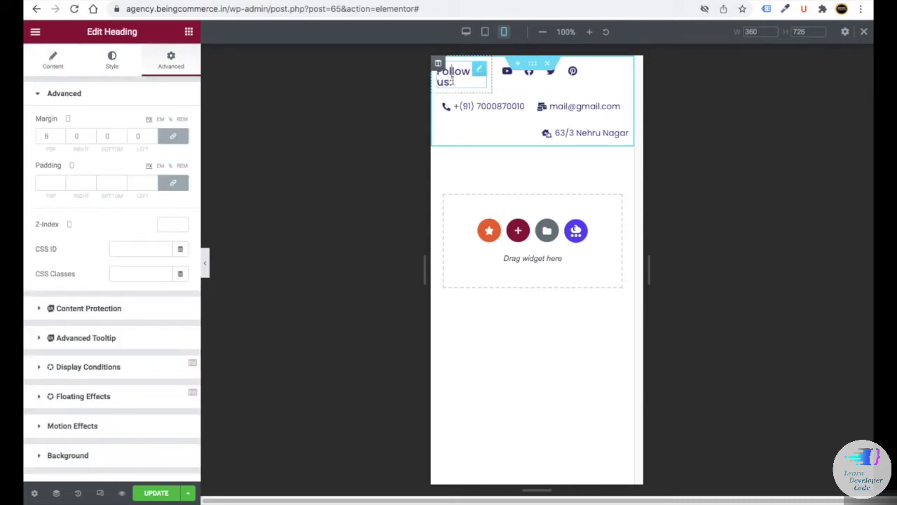
pyautogui.click(113, 63)
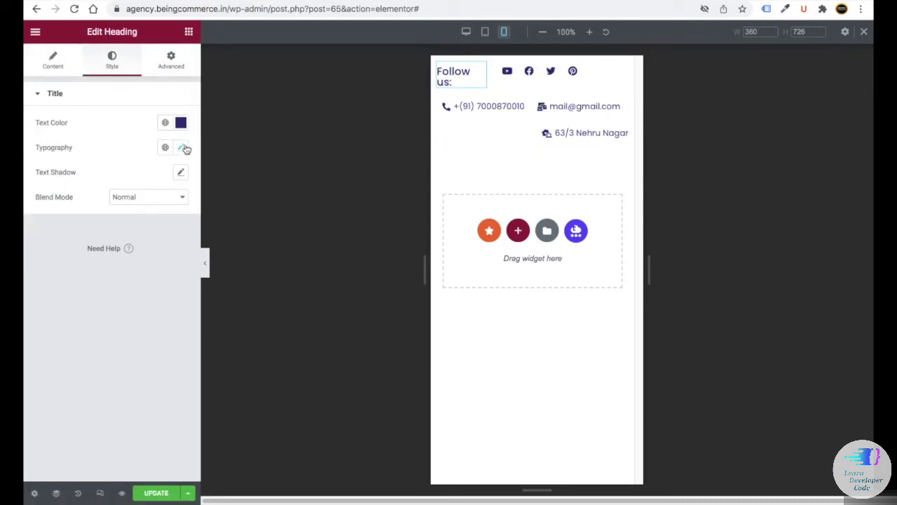
pyautogui.click(181, 147)
pyautogui.write('14')
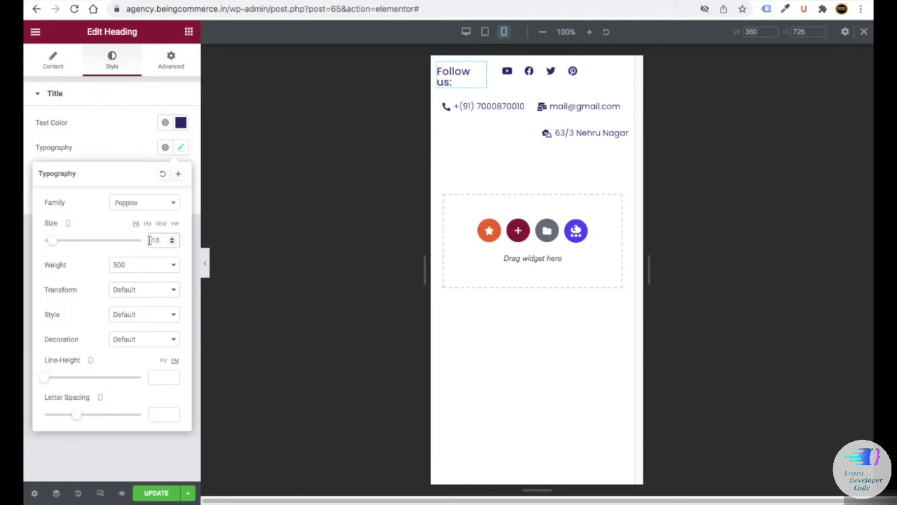
pyautogui.click(521, 82)
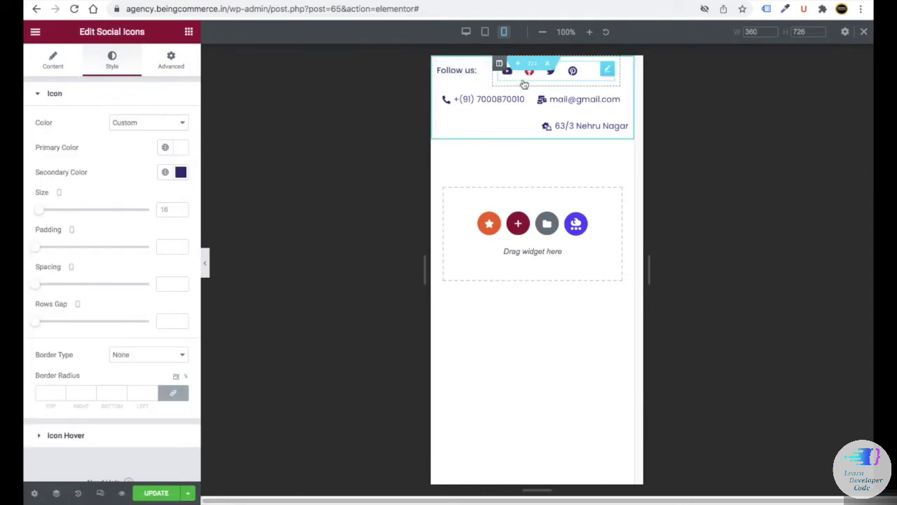
pyautogui.click(169, 210)
pyautogui.write('14')
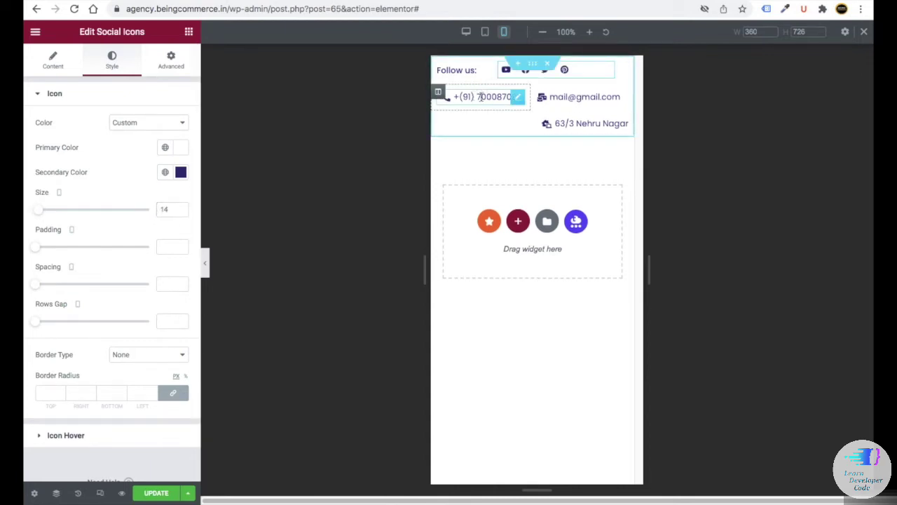
# - Set the phone number's text typography size to 12 px
pyautogui.click(481, 97)
pyautogui.click(69, 256)
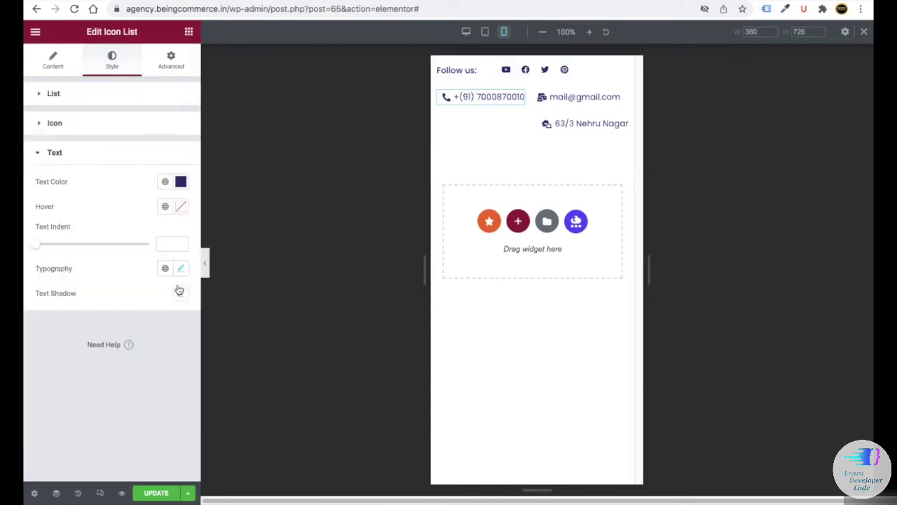
pyautogui.click(180, 269)
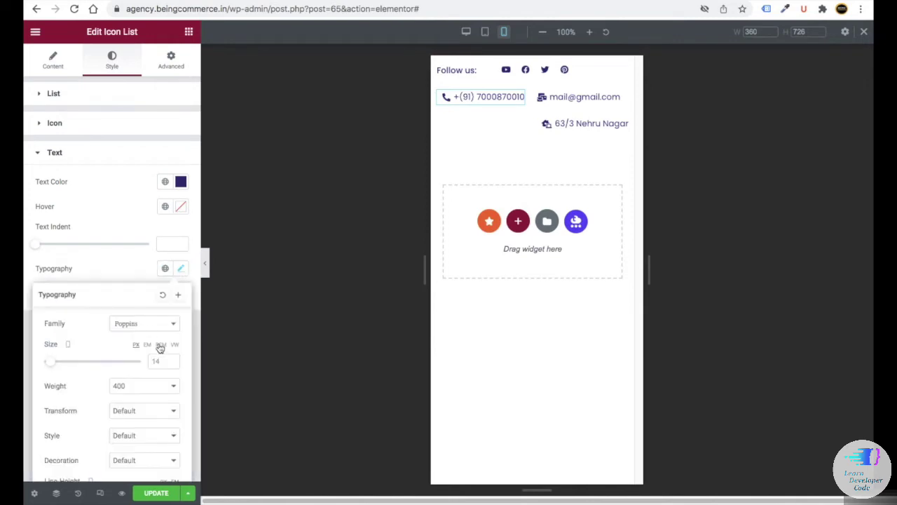
pyautogui.write('12')
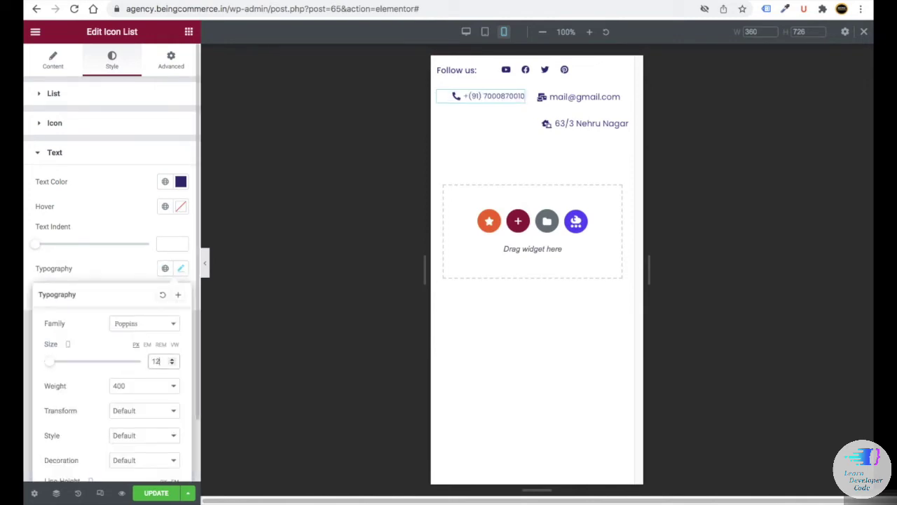
pyautogui.scroll(5, 487, 94)
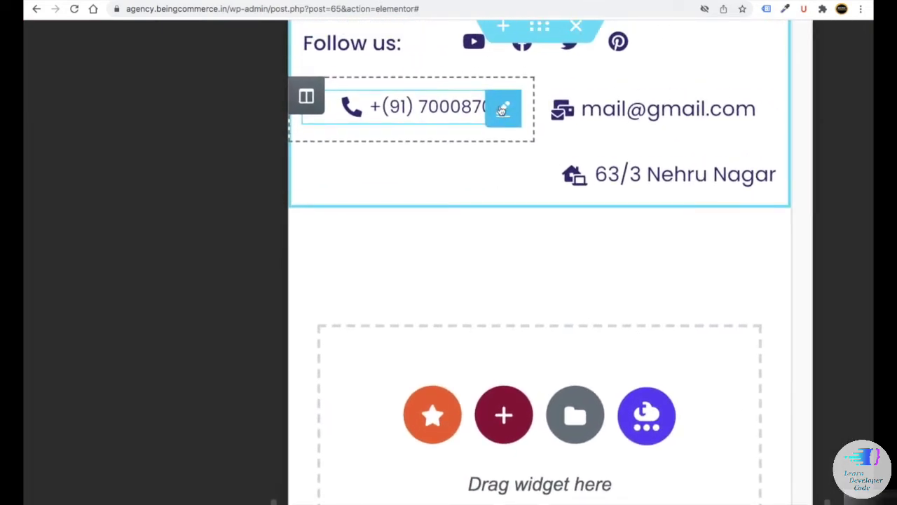
# - Copy the phone widget and paste its style onto the email and address widgets
pyautogui.rightClick(502, 110)
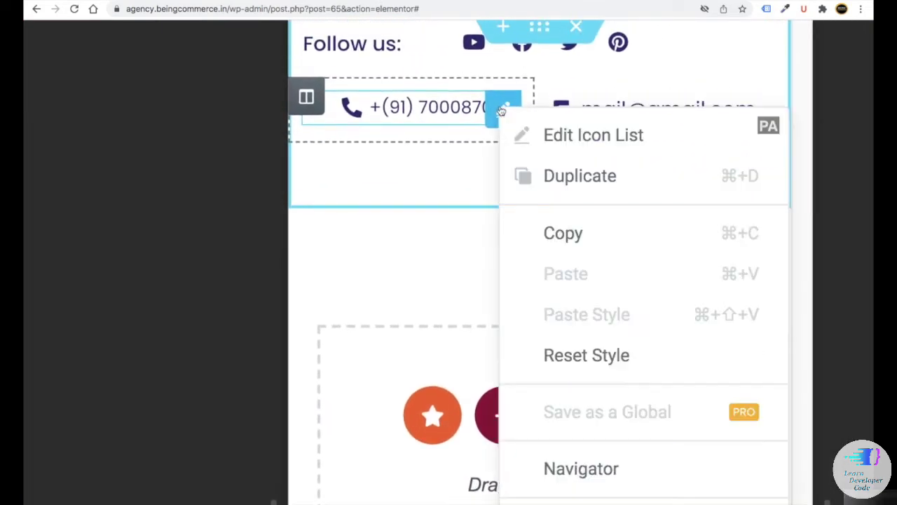
pyautogui.click(546, 233)
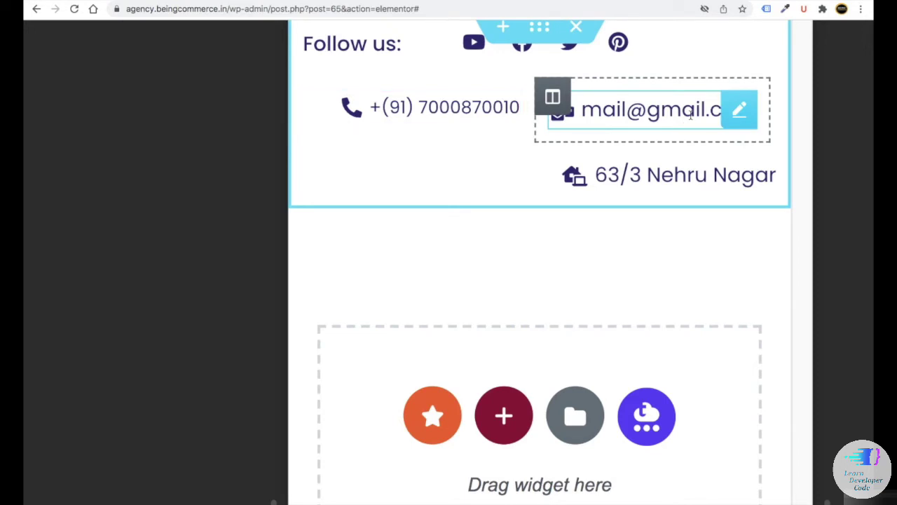
pyautogui.rightClick(738, 114)
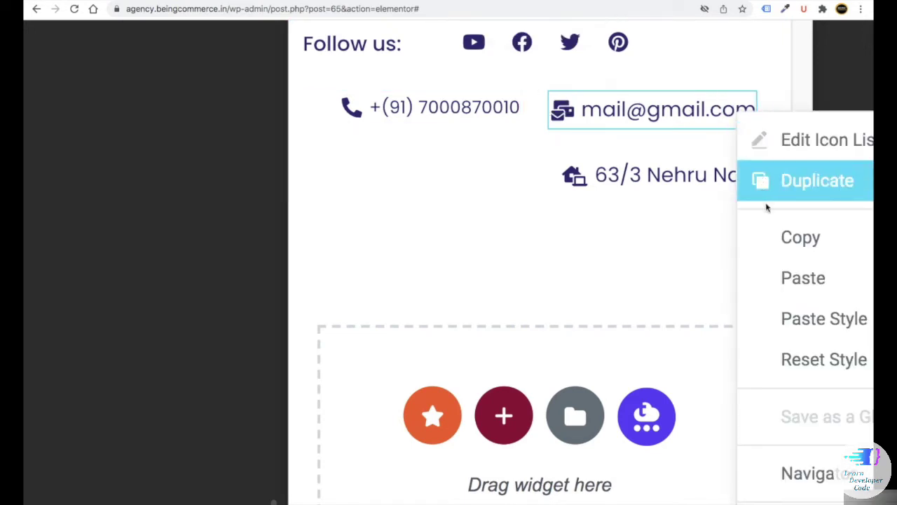
pyautogui.click(779, 312)
pyautogui.moveTo(761, 179)
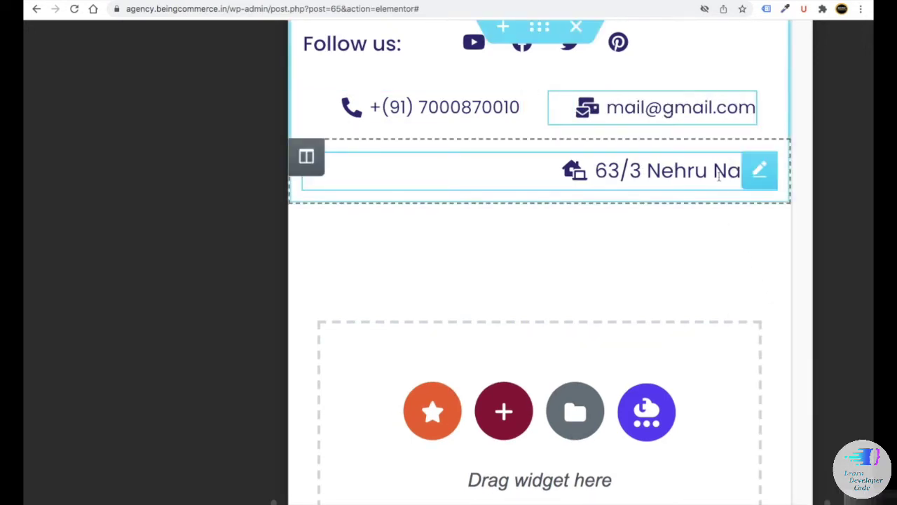
pyautogui.rightClick(759, 176)
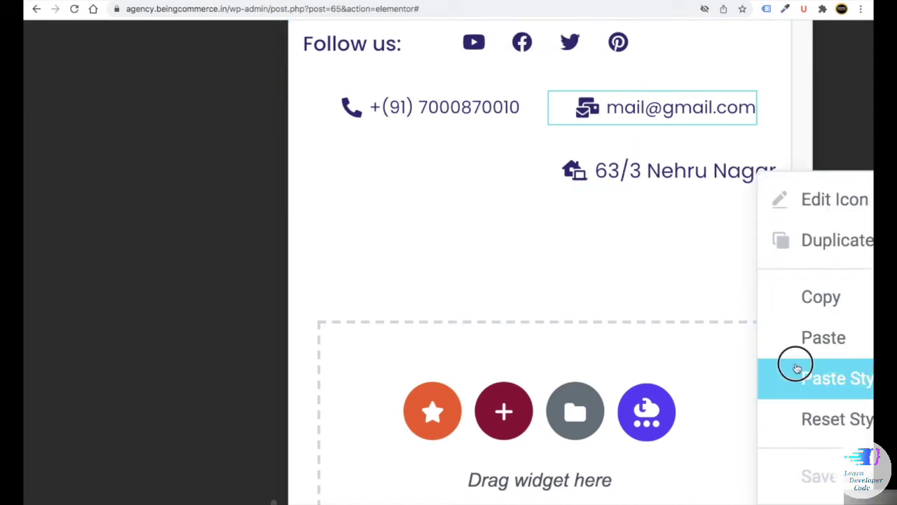
pyautogui.click(796, 367)
# - Centre the address line on mobile, save with Update, and switch to desktop preview
pyautogui.click(574, 171)
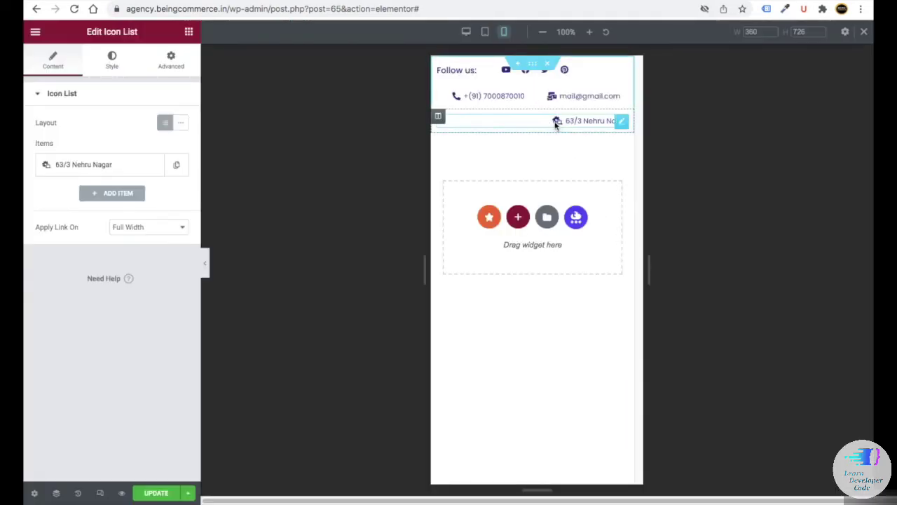
pyautogui.click(113, 61)
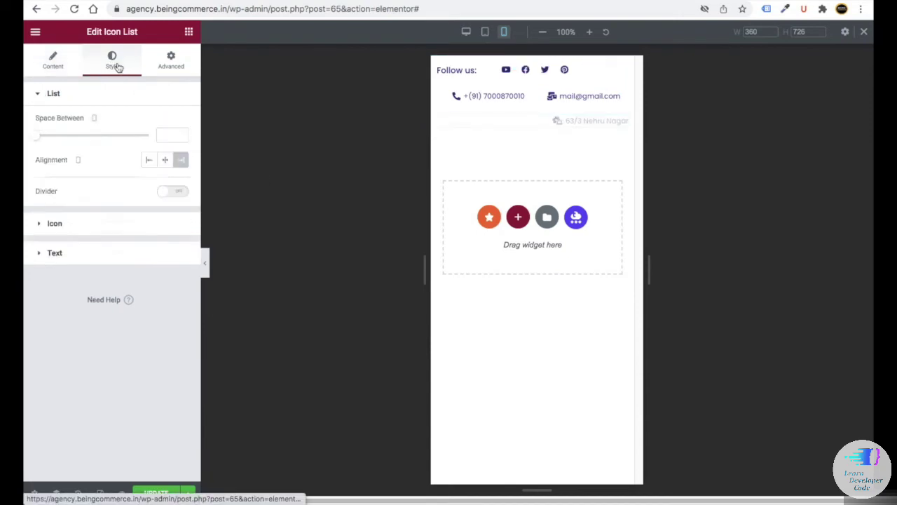
pyautogui.click(160, 164)
pyautogui.click(156, 494)
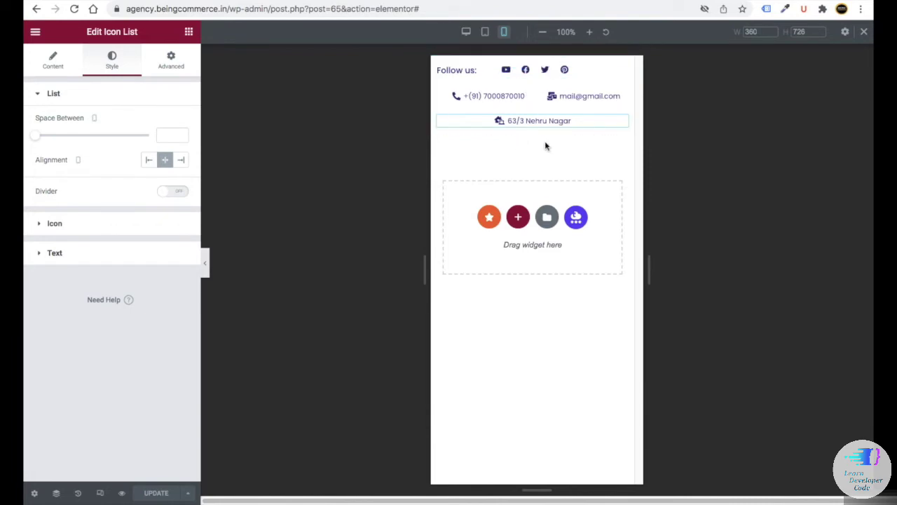
pyautogui.click(466, 32)
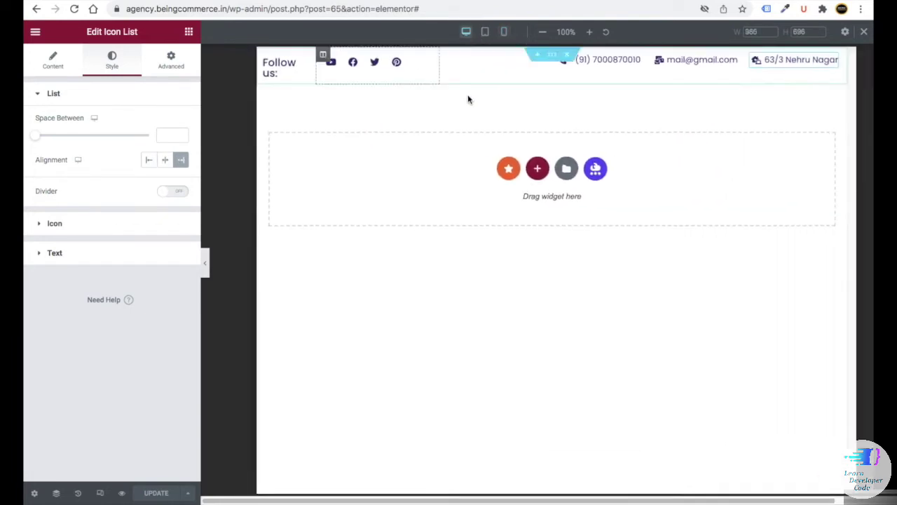
# - In tablet preview, set the Follow us column to 50% and the social icons column to 35%
pyautogui.click(503, 31)
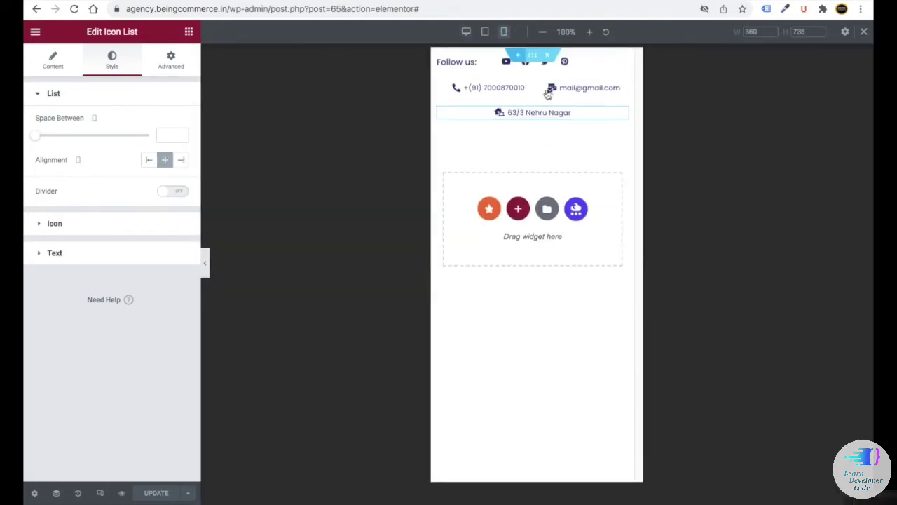
pyautogui.click(483, 35)
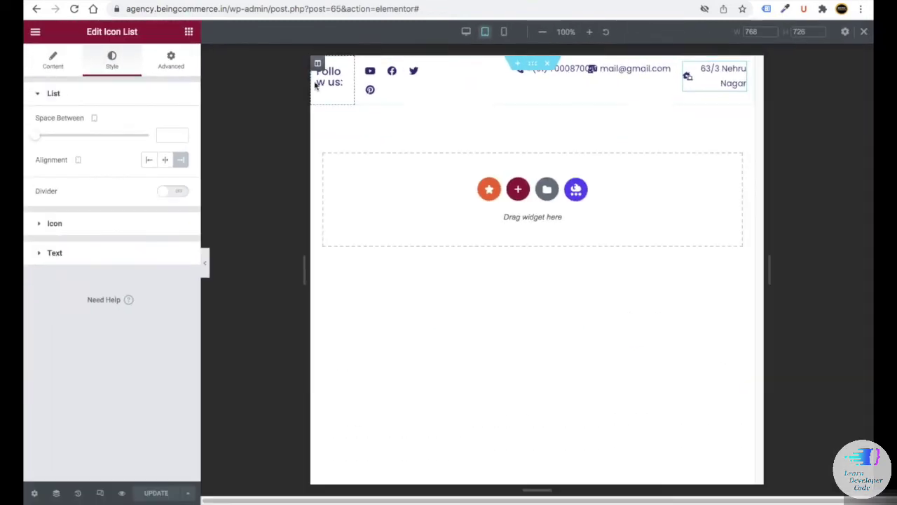
pyautogui.click(318, 64)
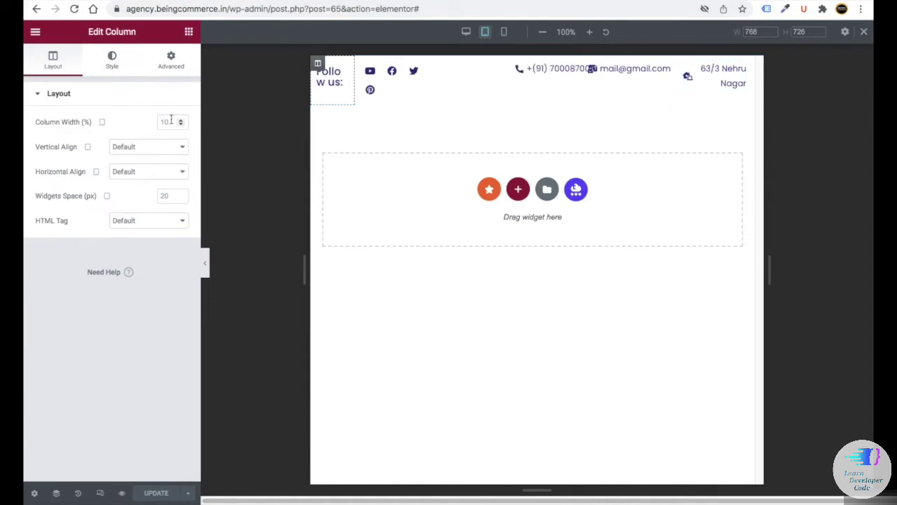
pyautogui.click(169, 121)
pyautogui.write('50')
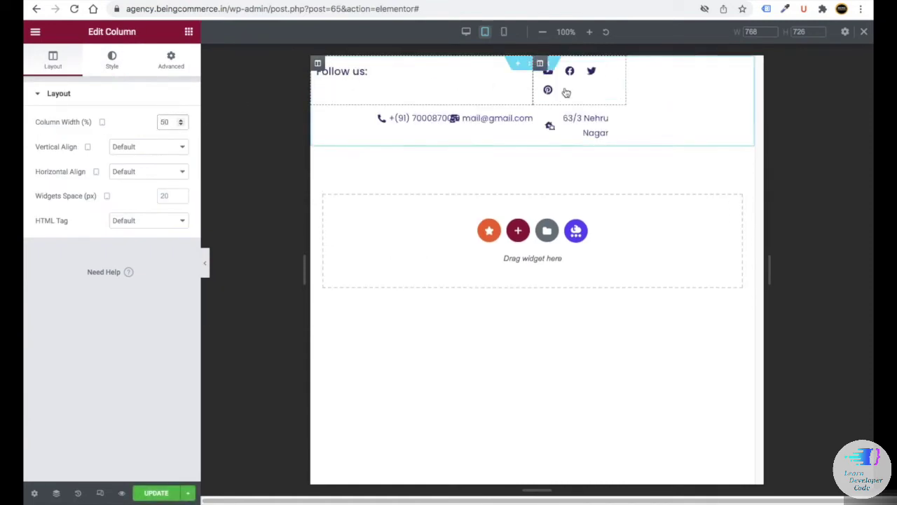
pyautogui.click(540, 64)
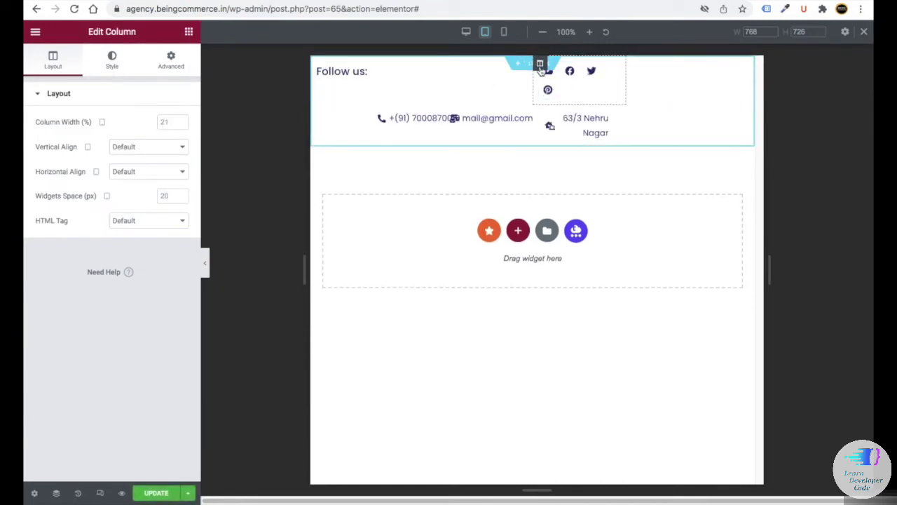
pyautogui.click(168, 122)
pyautogui.write('35')
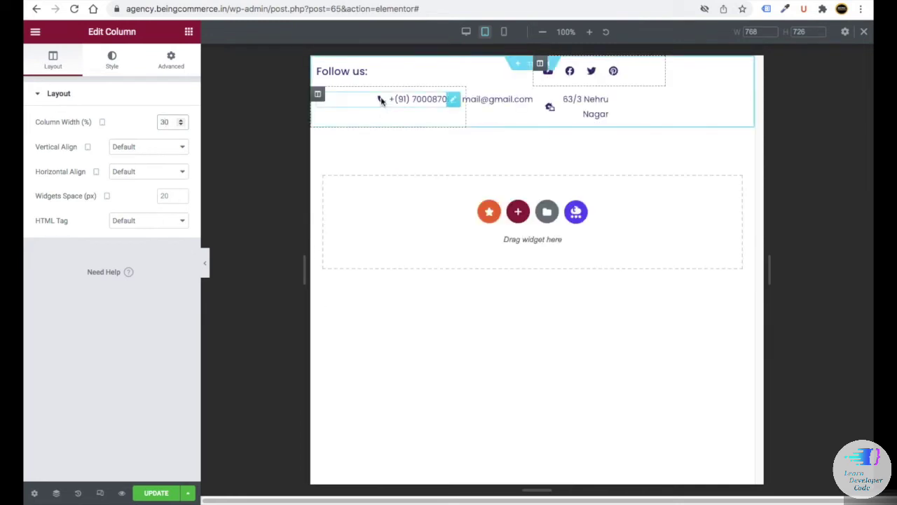
# - Set the email column to 28% and the address column to 30% on tablet
pyautogui.click(318, 95)
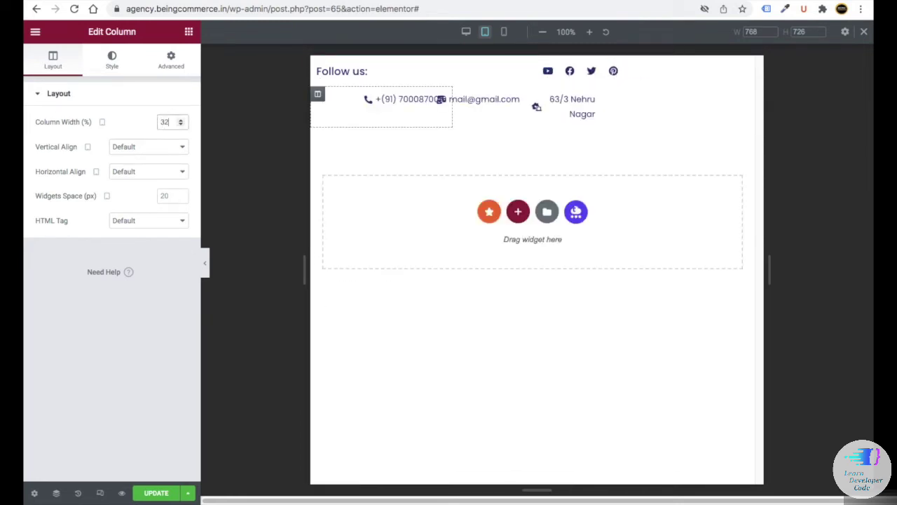
pyautogui.click(460, 96)
pyautogui.click(460, 96)
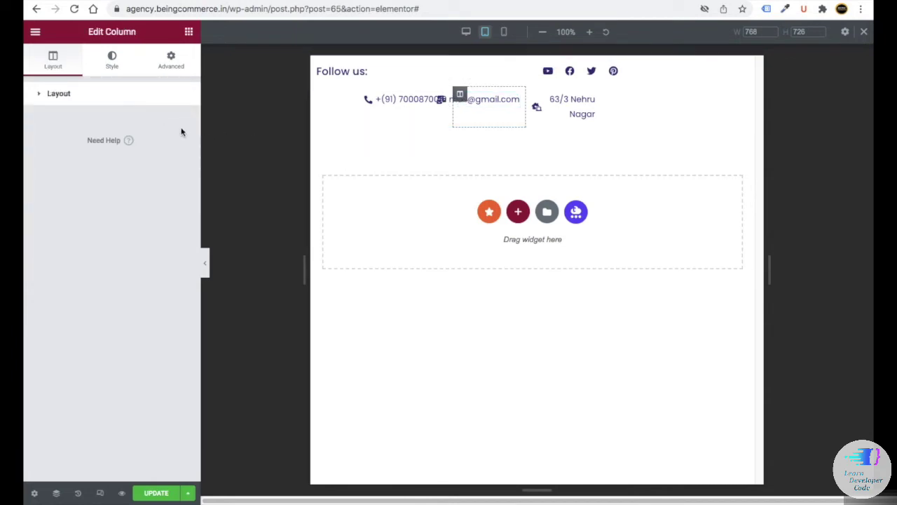
pyautogui.click(174, 124)
pyautogui.write('28')
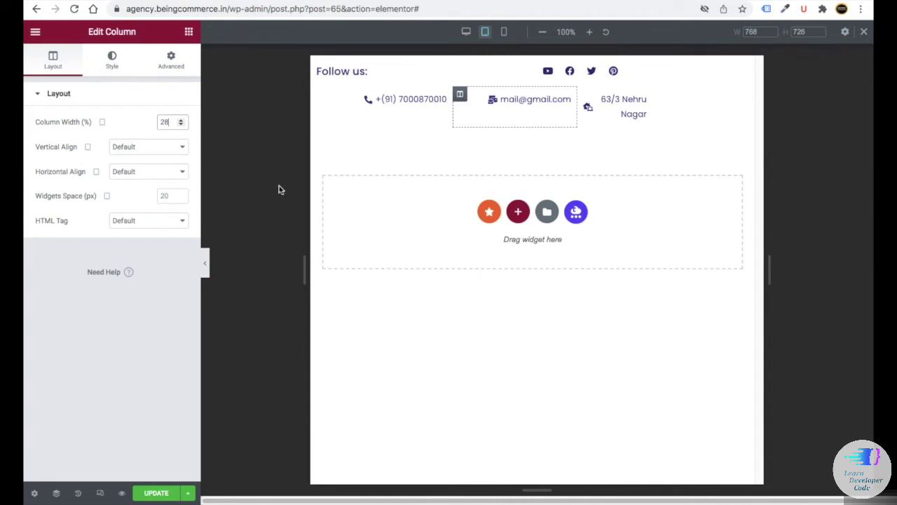
pyautogui.click(583, 94)
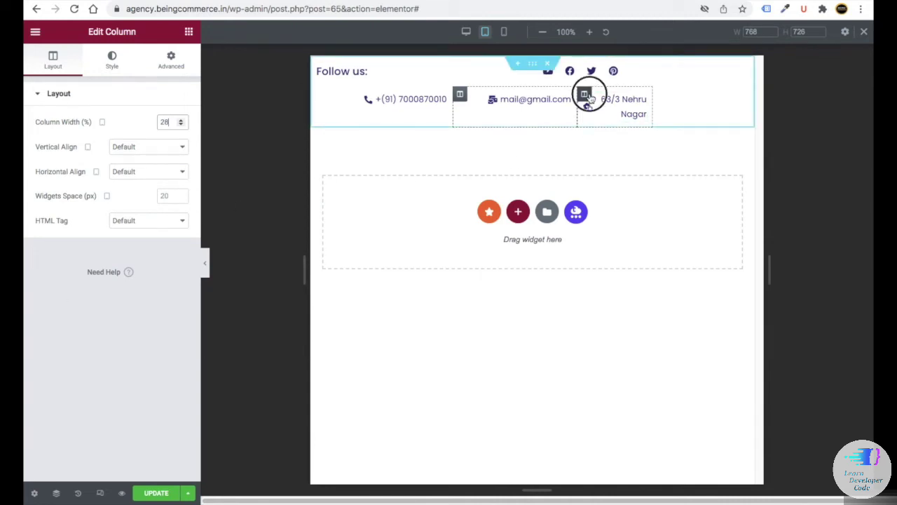
pyautogui.click(158, 121)
pyautogui.write('30')
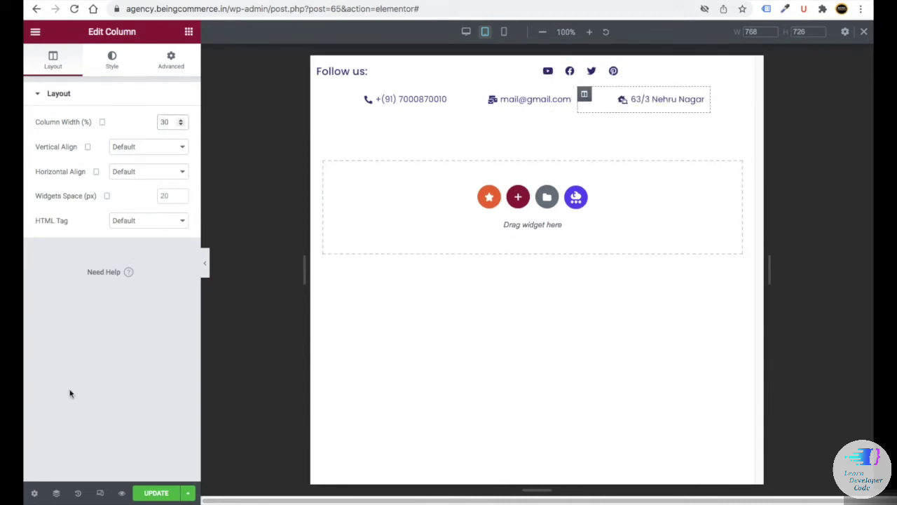
# - Check desktop, mobile and tablet previews, exit device preview, and select the contact section
pyautogui.click(466, 32)
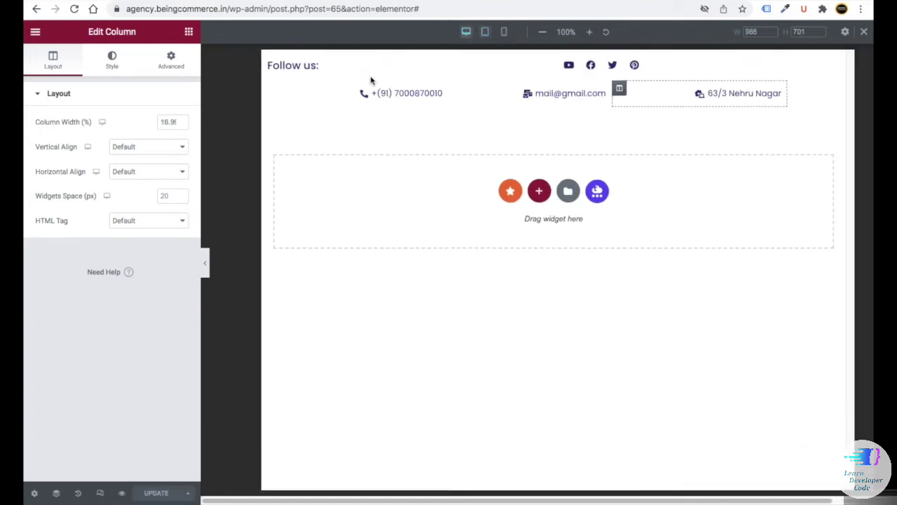
pyautogui.click(503, 32)
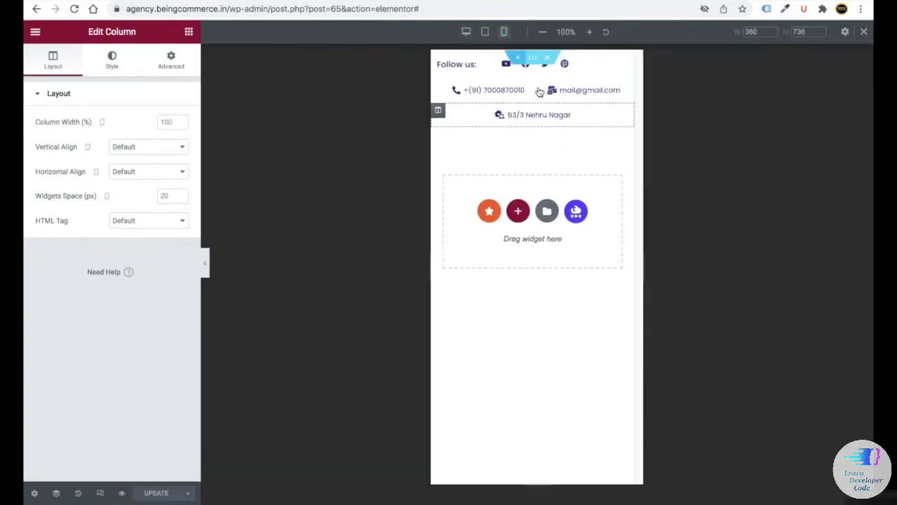
pyautogui.click(484, 32)
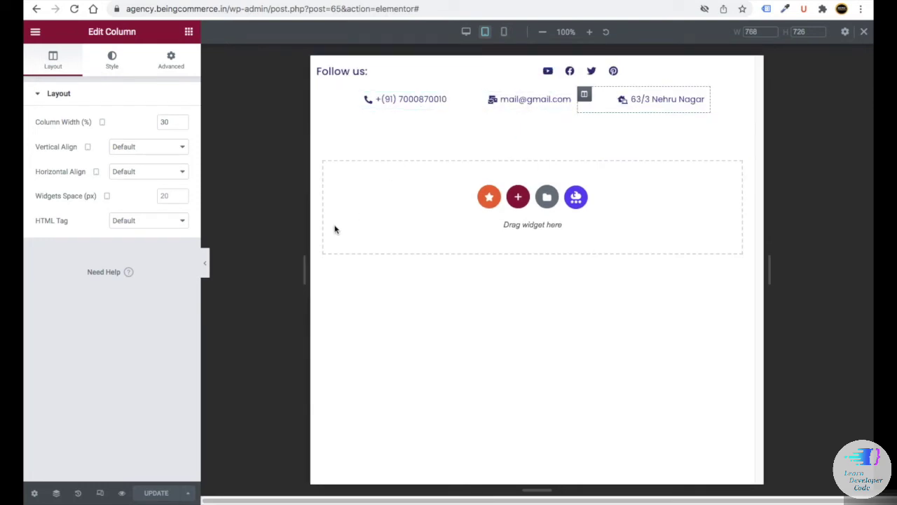
pyautogui.click(465, 32)
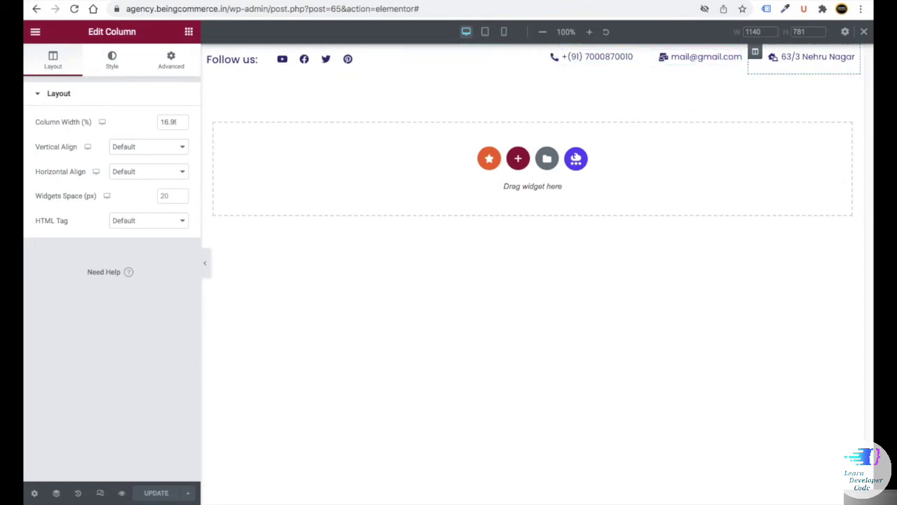
pyautogui.click(865, 34)
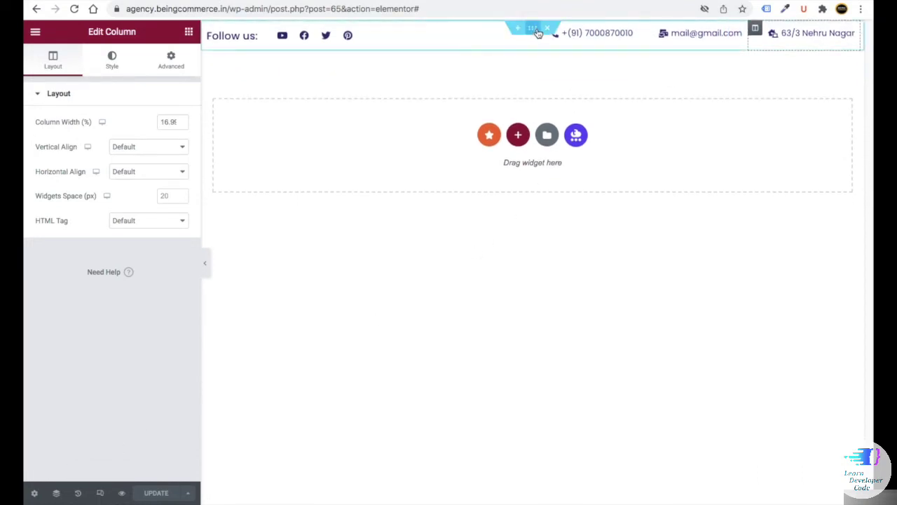
pyautogui.click(535, 32)
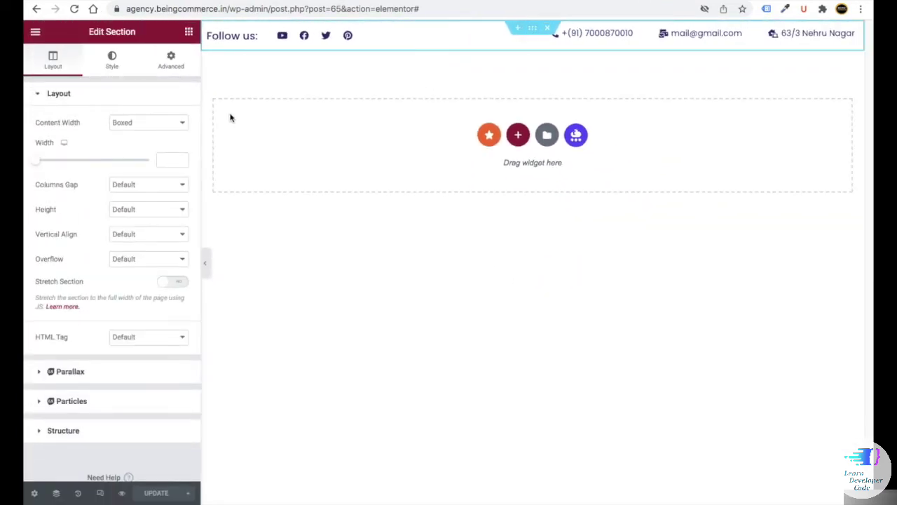
# - Give the contact bar section a classic light grey #f3f3f3 background, copied from the notes
pyautogui.click(111, 66)
pyautogui.click(133, 147)
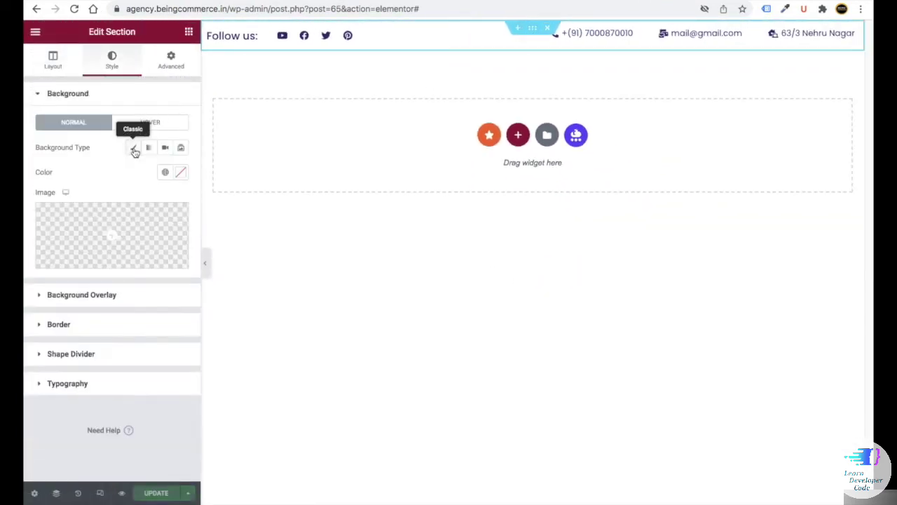
pyautogui.click(181, 172)
pyautogui.click(82, 357)
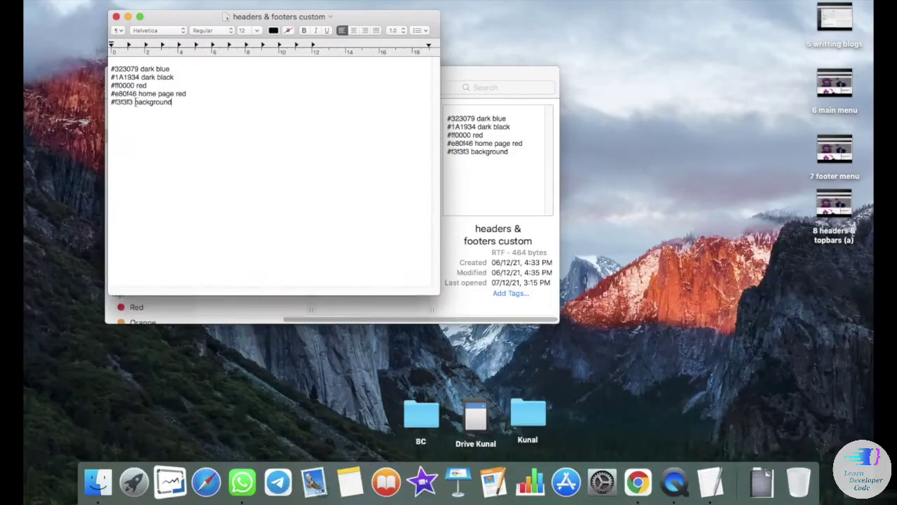
pyautogui.moveTo(135, 101); pyautogui.dragTo(112, 102)
pyautogui.rightClick(117, 102)
pyautogui.click(140, 148)
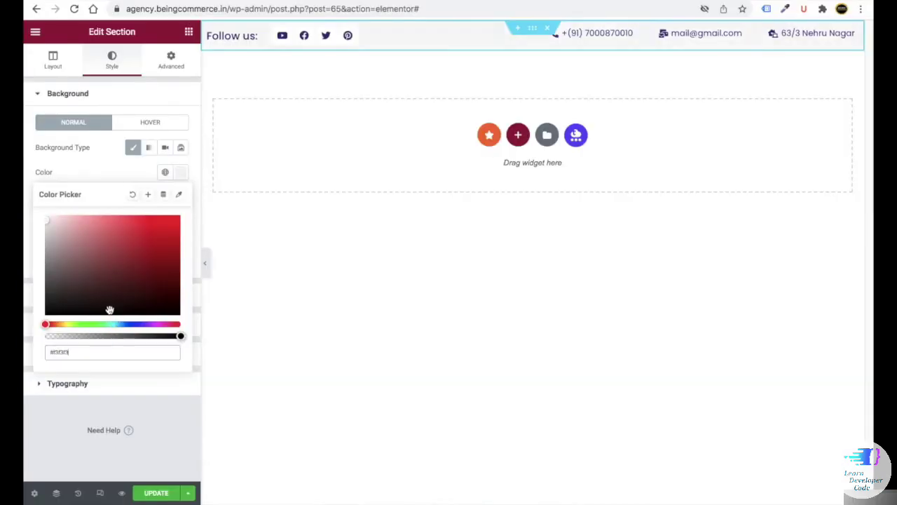
pyautogui.click(194, 429)
# - Preview the page without the editing panel, then save it with Update
pyautogui.click(205, 263)
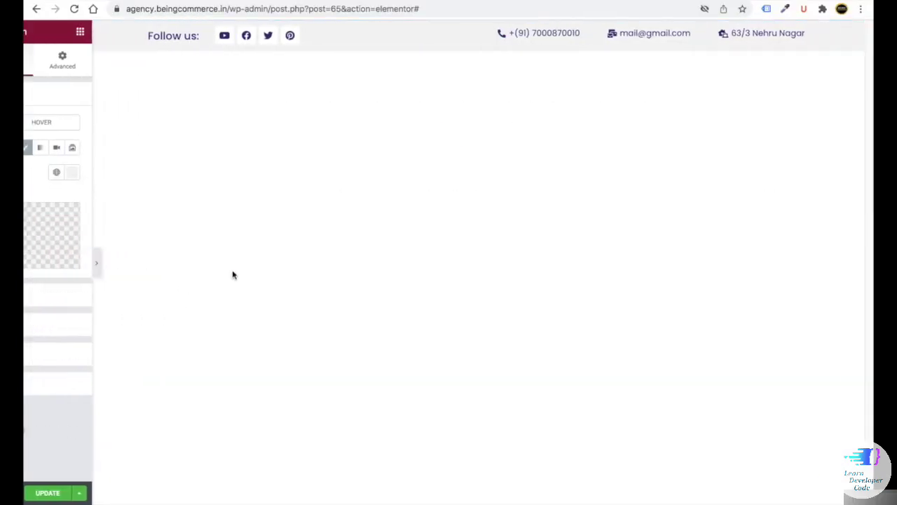
pyautogui.click(29, 263)
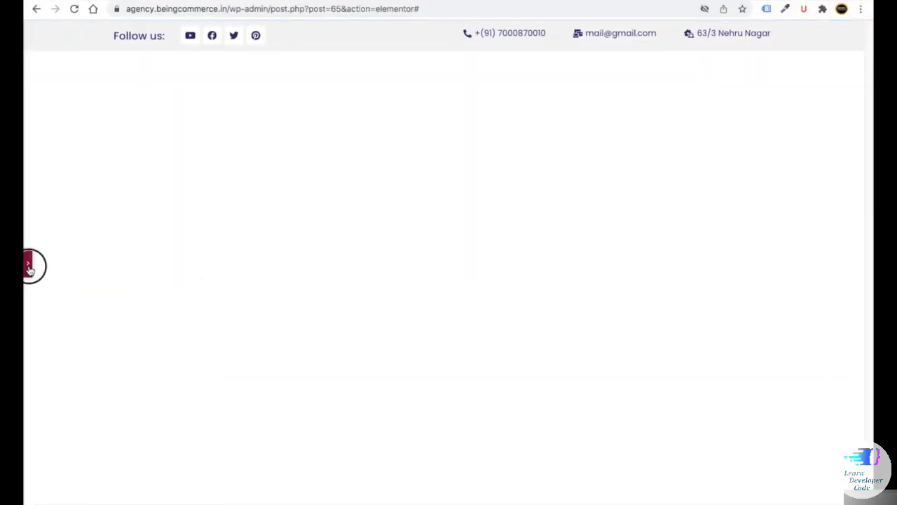
pyautogui.click(165, 493)
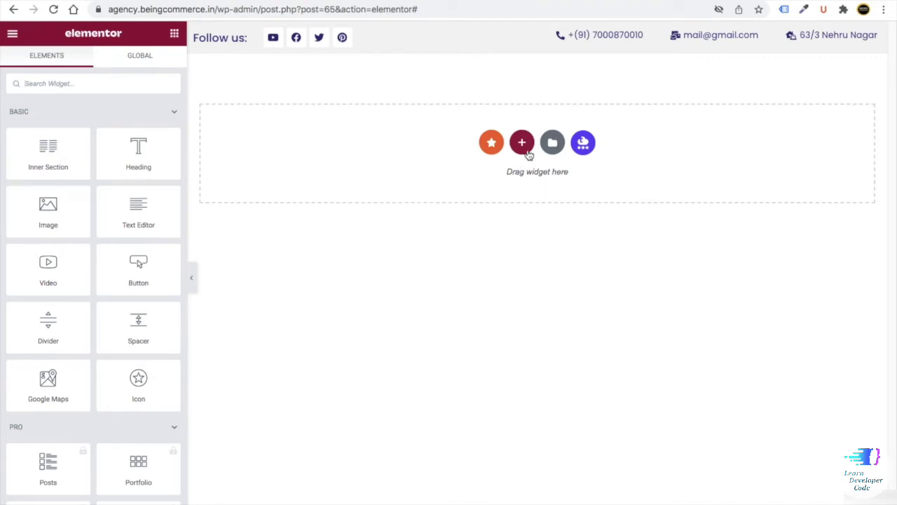
# - Add a two-column section and place the Being Commerce logo as a custom Site Logo on the left
pyautogui.click(524, 150)
pyautogui.click(446, 171)
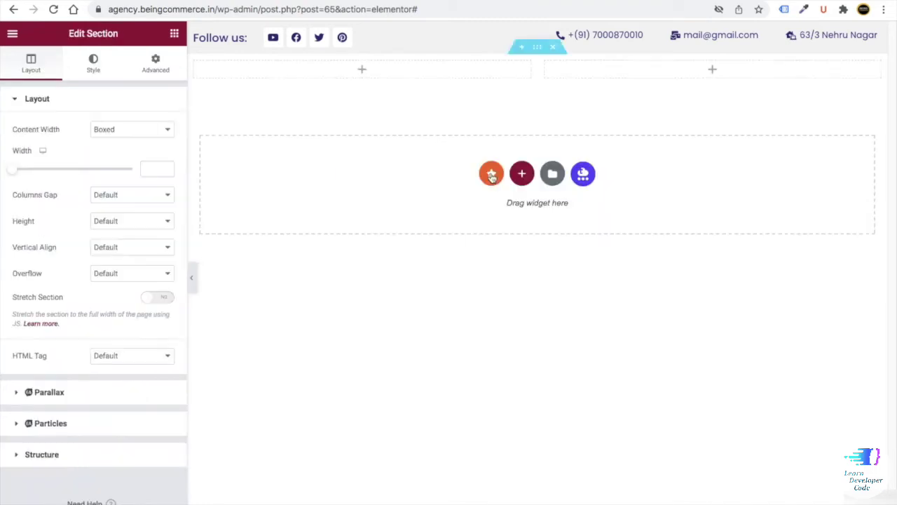
pyautogui.click(174, 36)
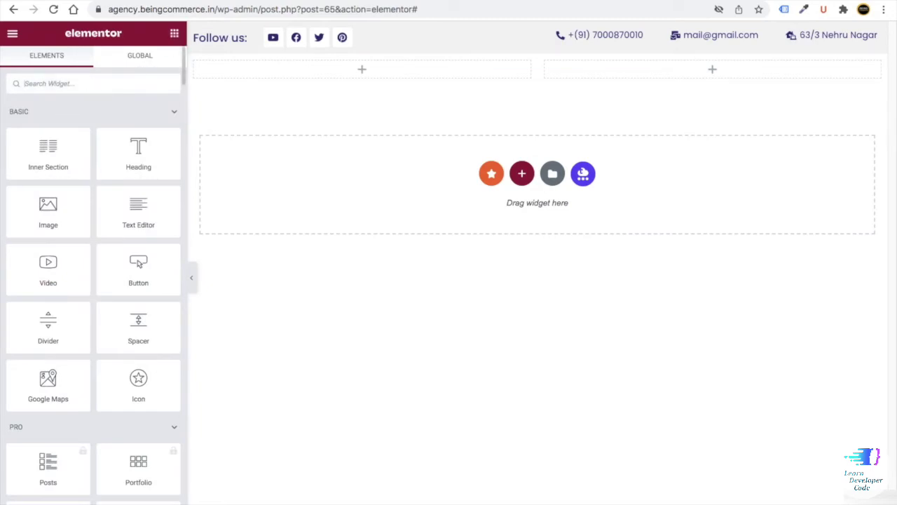
pyautogui.write('logo')
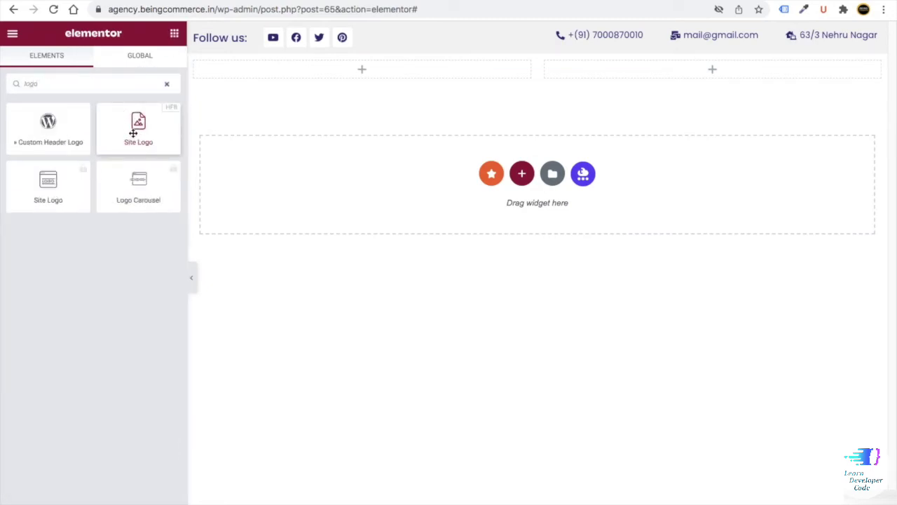
pyautogui.moveTo(133, 132); pyautogui.dragTo(295, 70)
pyautogui.click(148, 128)
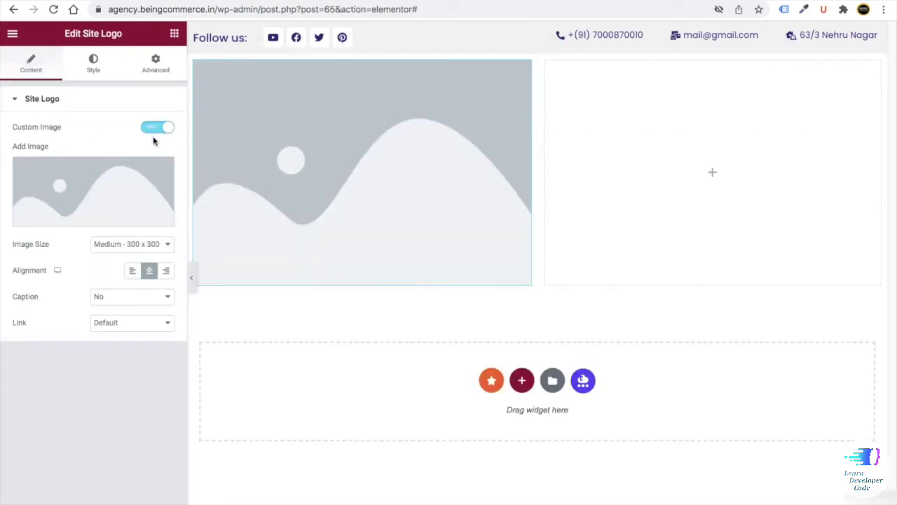
pyautogui.click(122, 204)
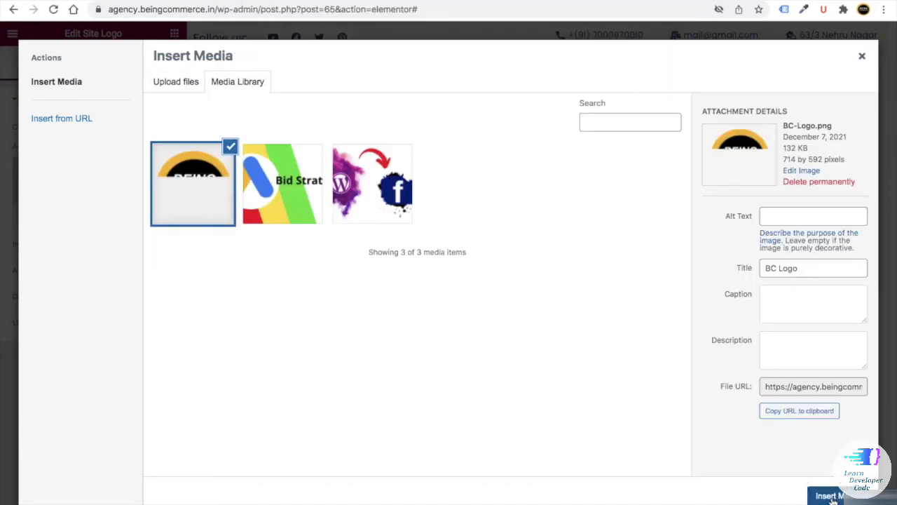
pyautogui.click(835, 495)
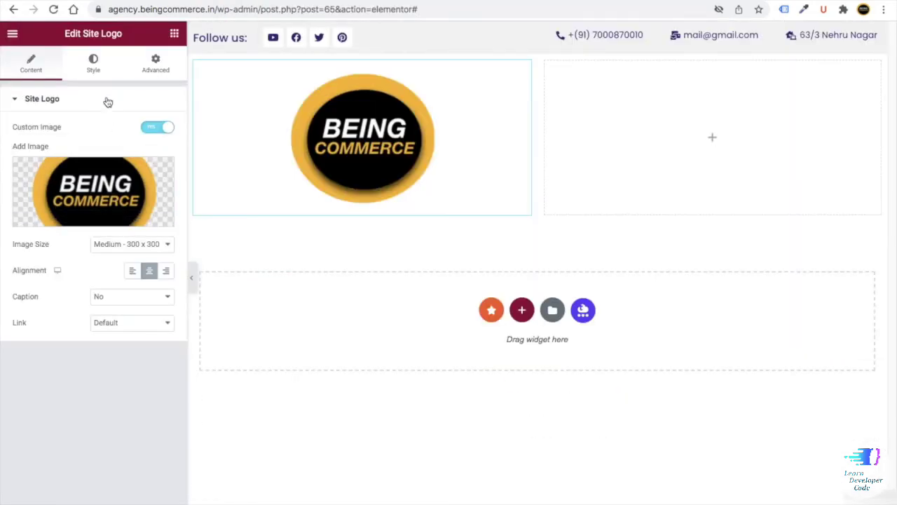
# - Size the logo in px: width and max width 150, then width down to about 78 px
pyautogui.click(92, 61)
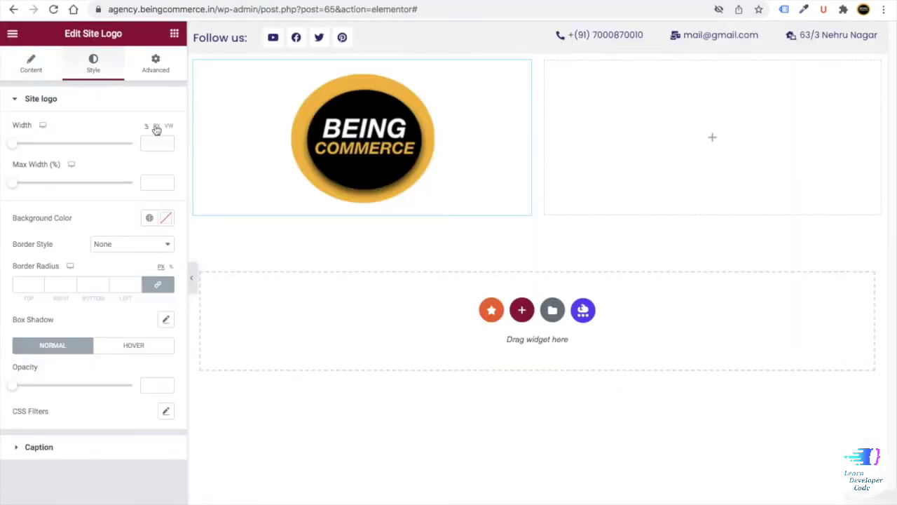
pyautogui.click(157, 127)
pyautogui.moveTo(12, 143); pyautogui.dragTo(18, 143)
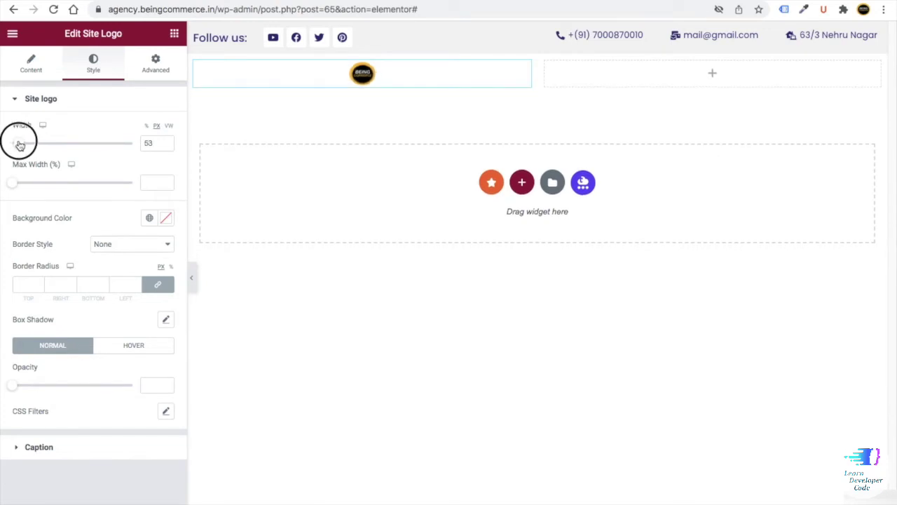
pyautogui.moveTo(13, 182); pyautogui.dragTo(20, 181)
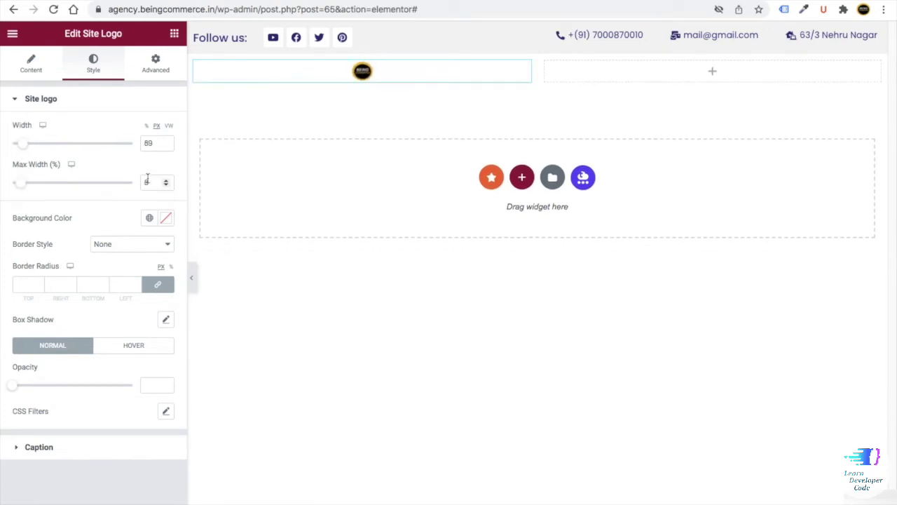
pyautogui.press('Delete')
pyautogui.write('150')
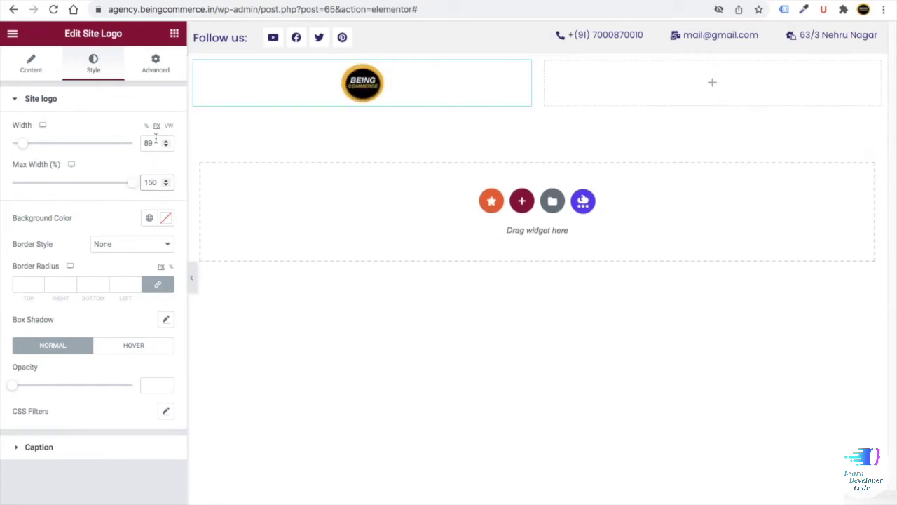
pyautogui.doubleClick(156, 141)
pyautogui.write('1')
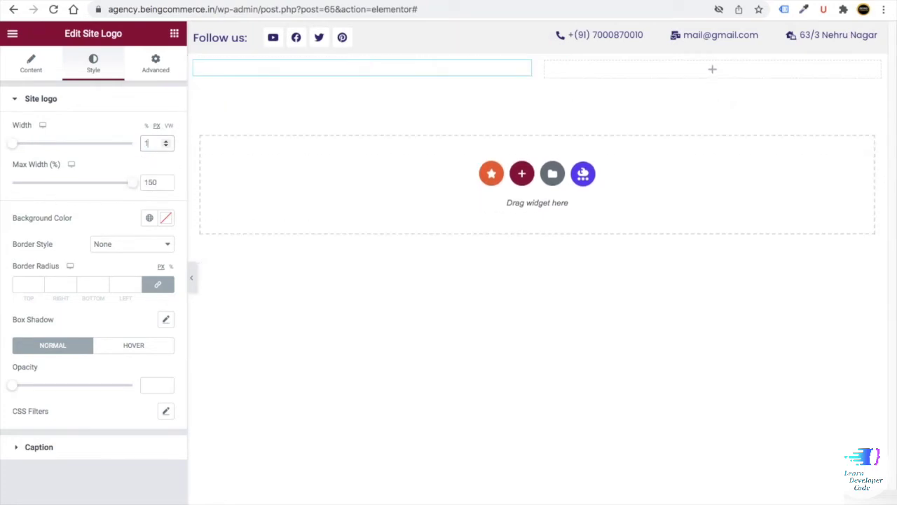
pyautogui.write('50')
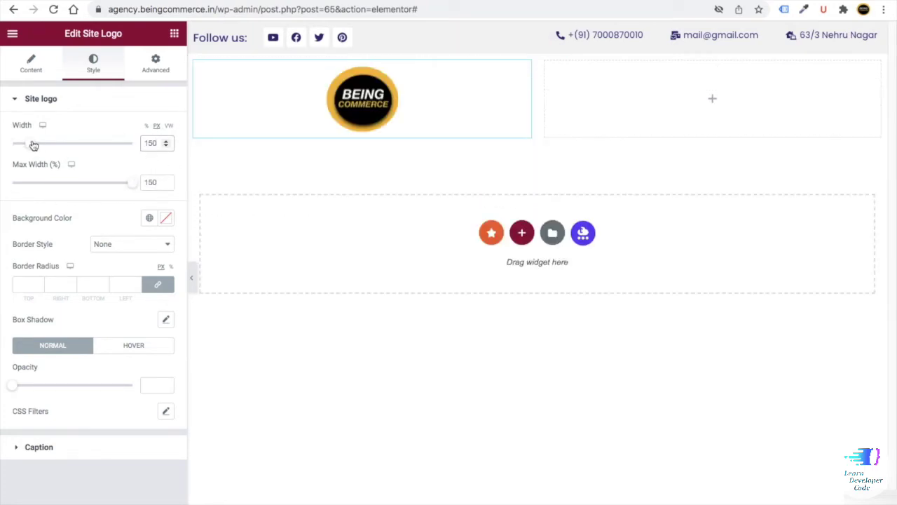
pyautogui.moveTo(33, 145); pyautogui.dragTo(26, 144)
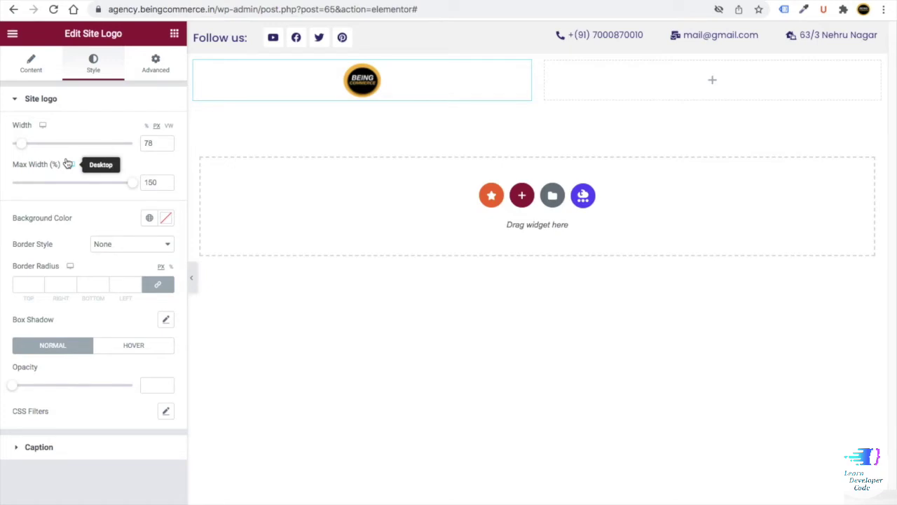
# - Left-align the logo and give it an unlinked -20 px left margin
pyautogui.click(26, 64)
pyautogui.click(134, 273)
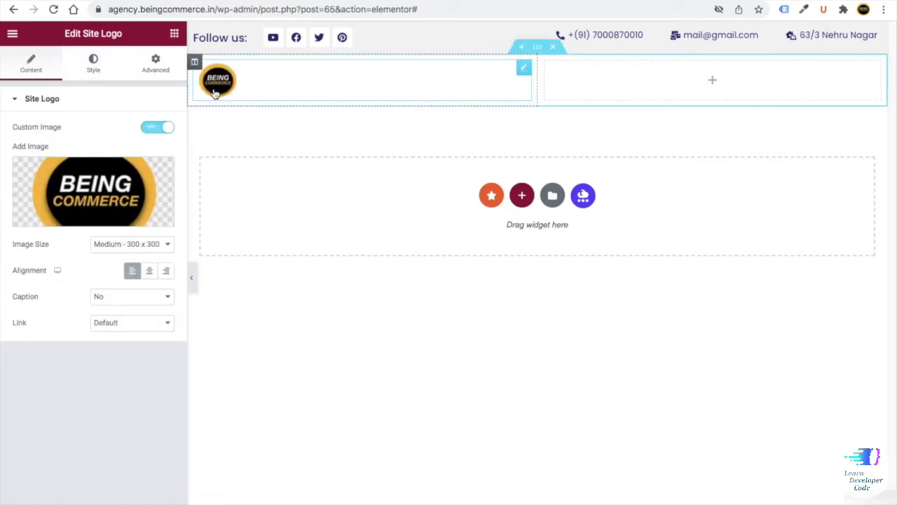
pyautogui.click(162, 66)
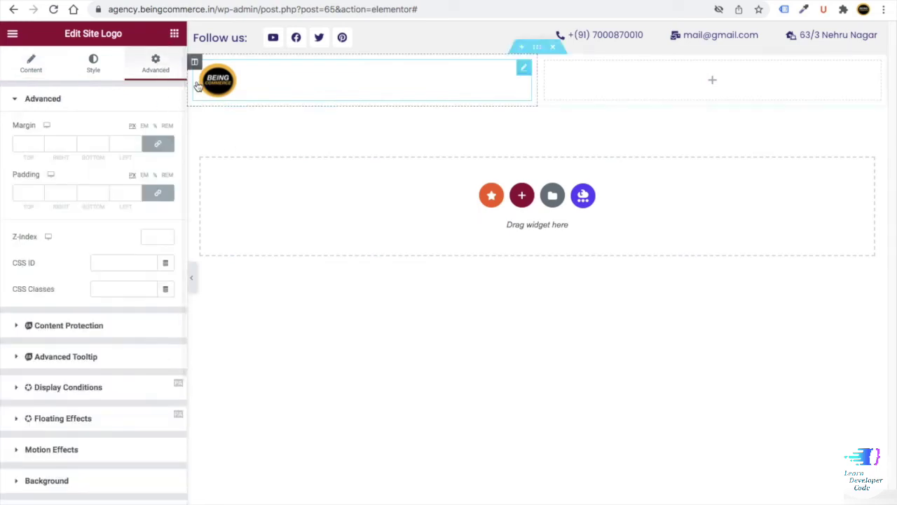
pyautogui.click(157, 143)
pyautogui.click(116, 143)
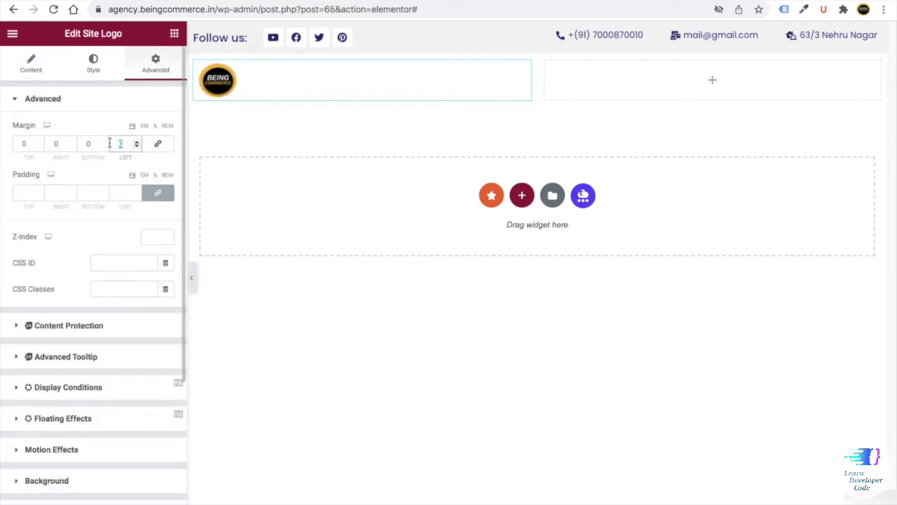
pyautogui.write('0')
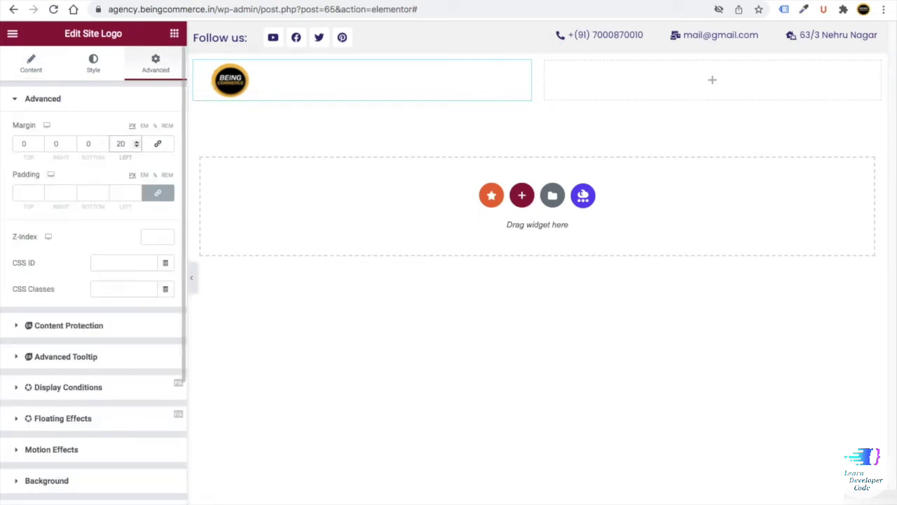
pyautogui.write('20-')
# - Preview the whole header, then bring up the list of widgets
pyautogui.click(192, 276)
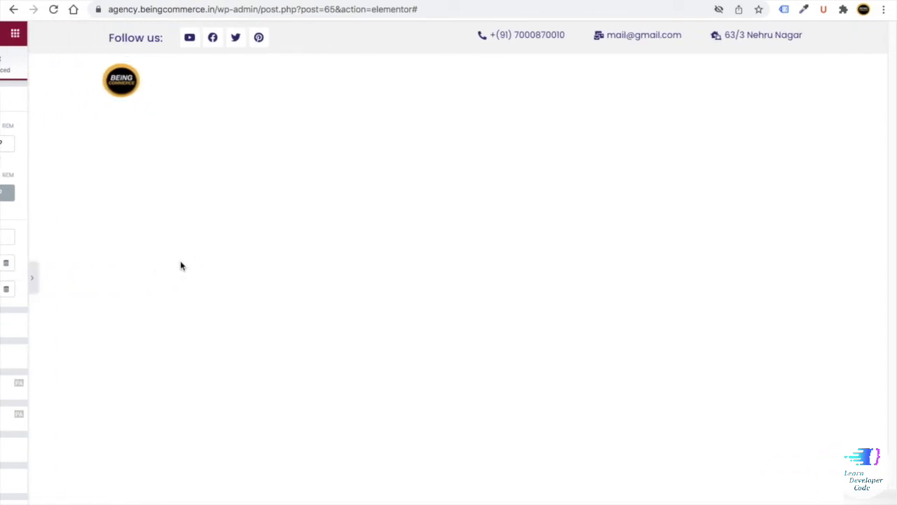
pyautogui.click(4, 277)
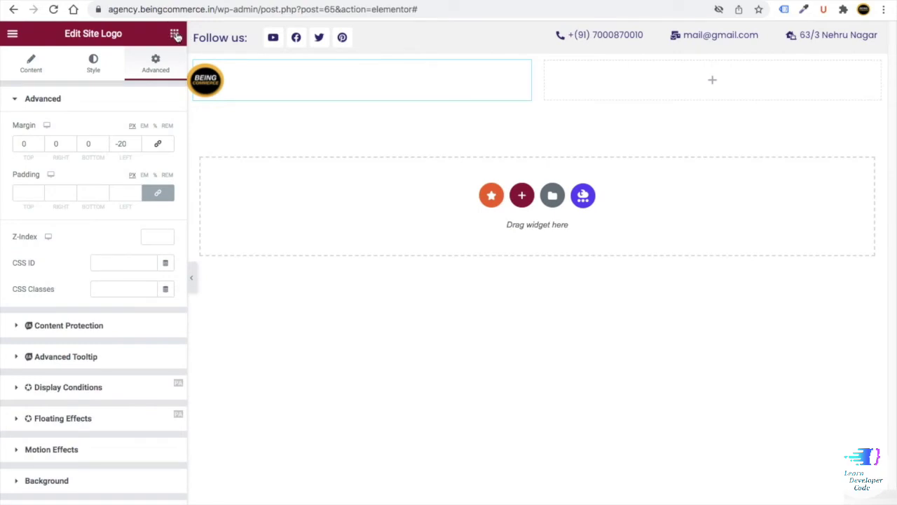
pyautogui.click(174, 34)
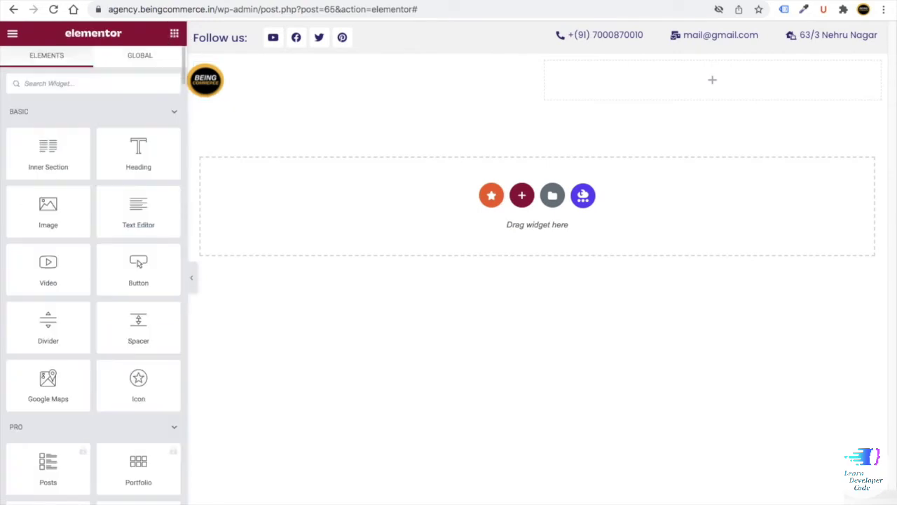
# - Place a Navigation Menu in the right column using main menu, with Contact Us as a button
pyautogui.write('menu')
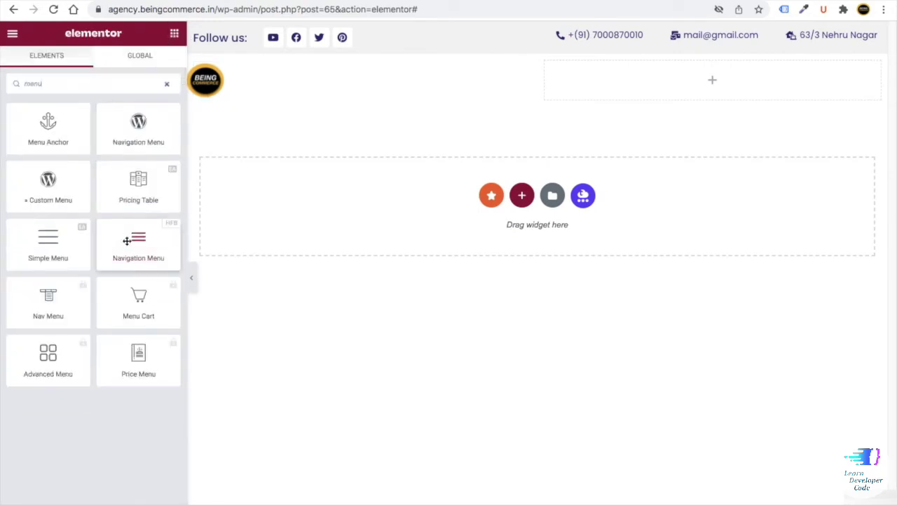
pyautogui.moveTo(139, 250); pyautogui.dragTo(675, 88)
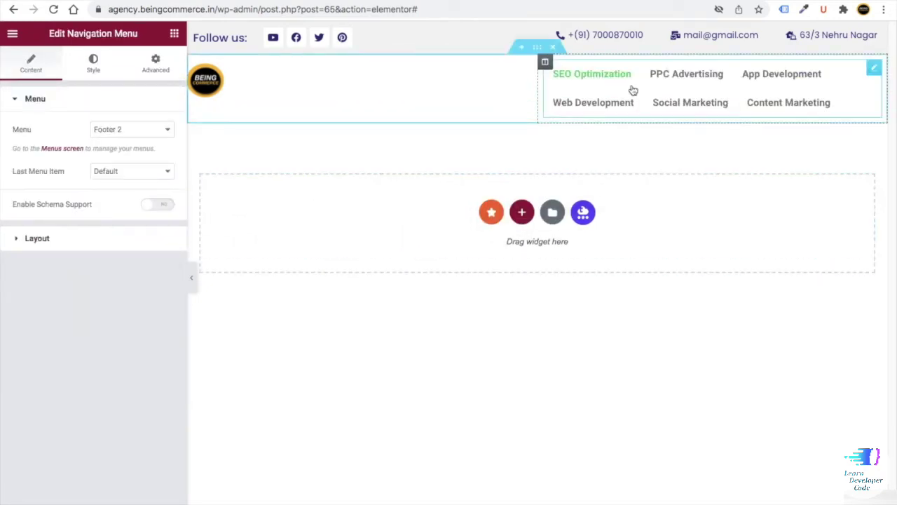
pyautogui.click(117, 130)
pyautogui.click(124, 150)
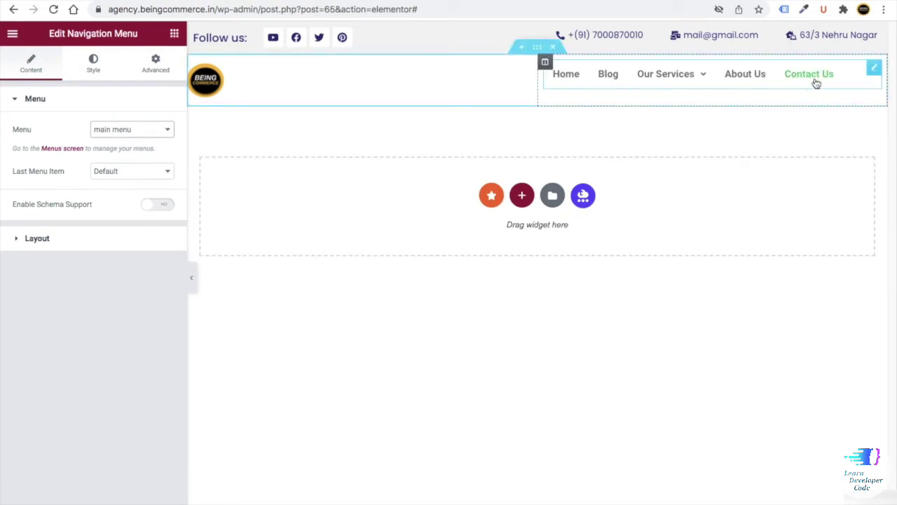
pyautogui.click(114, 171)
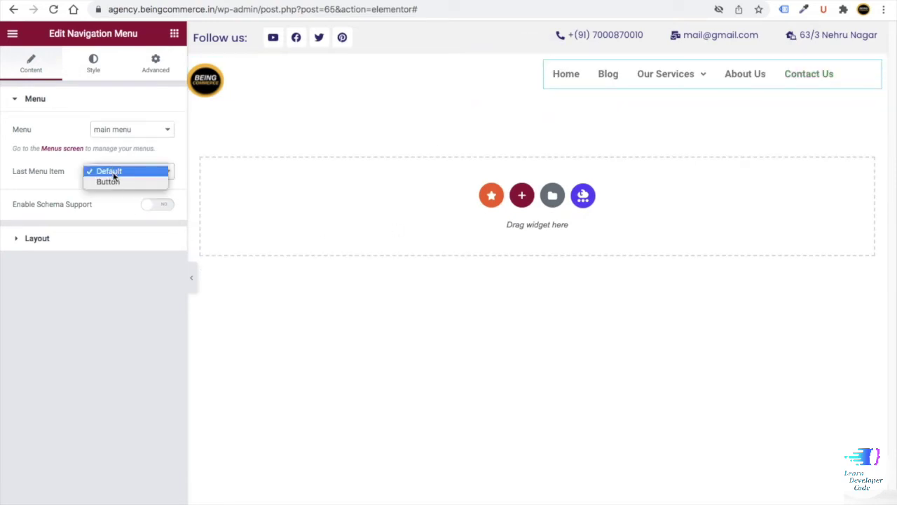
pyautogui.click(111, 183)
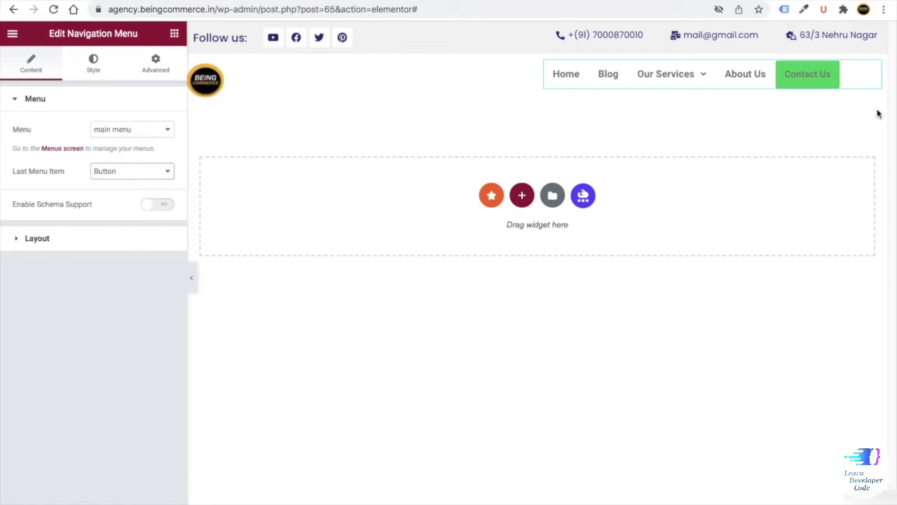
# - Right-align the menu, use the Classic submenu icon and the Slide Up submenu animation
pyautogui.click(42, 239)
pyautogui.click(150, 187)
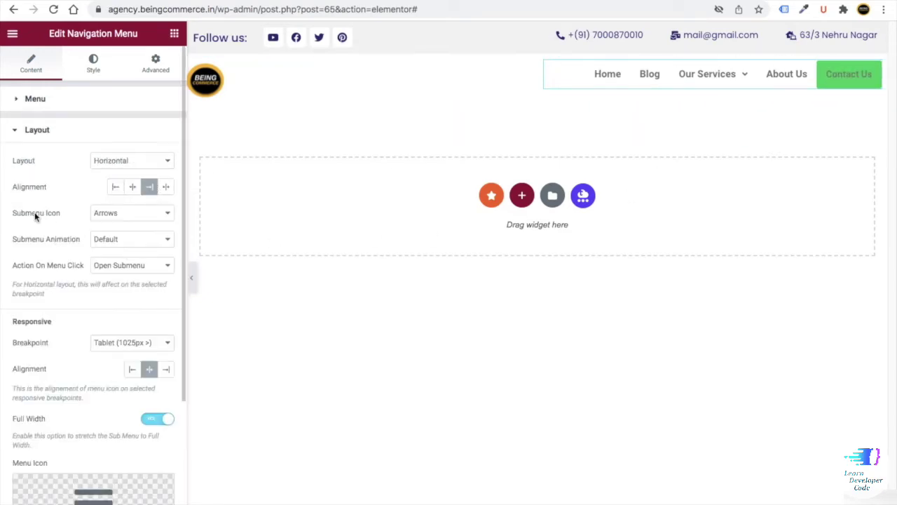
pyautogui.click(113, 214)
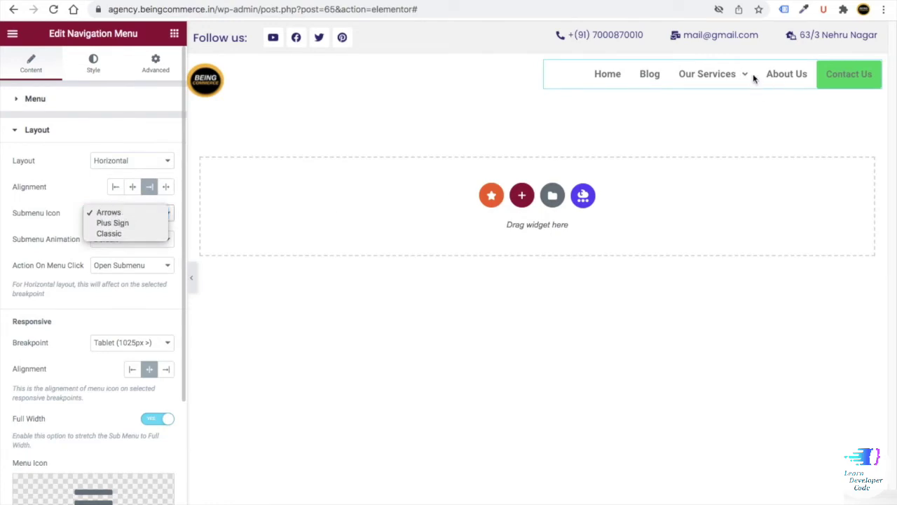
pyautogui.click(112, 222)
pyautogui.click(128, 219)
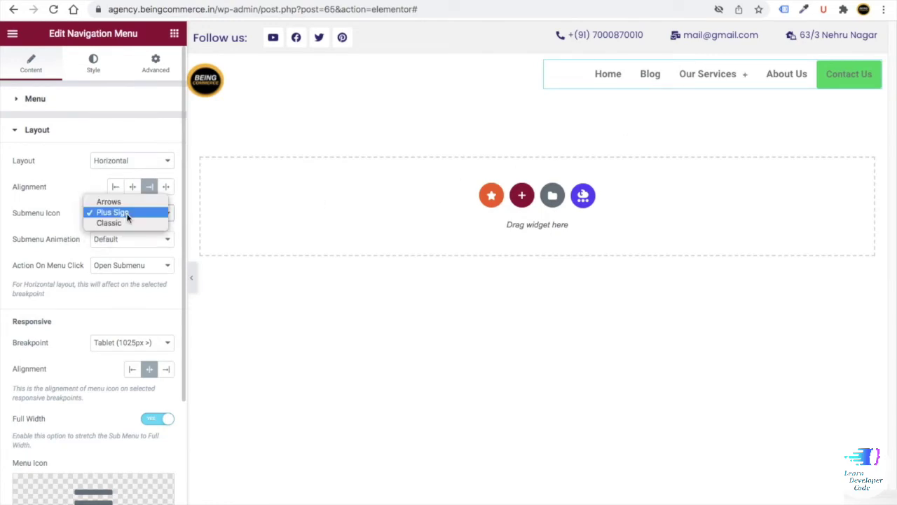
pyautogui.click(126, 223)
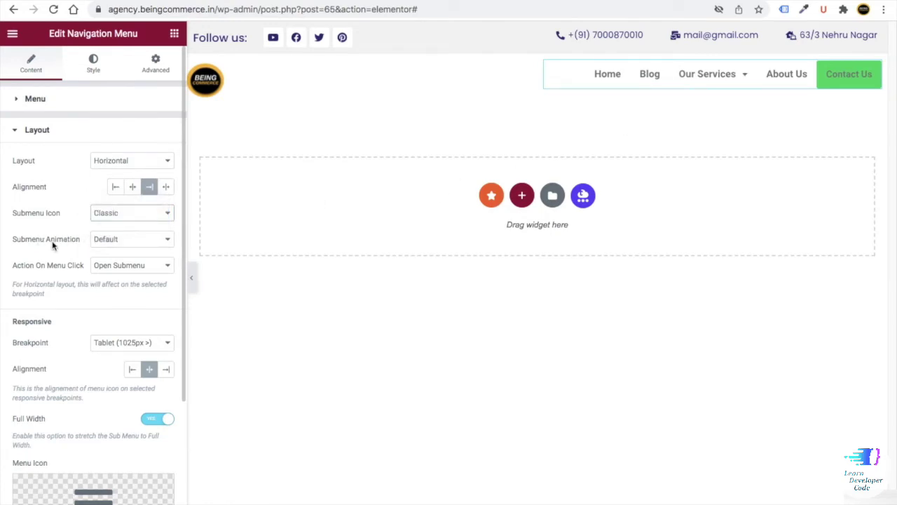
pyautogui.click(102, 246)
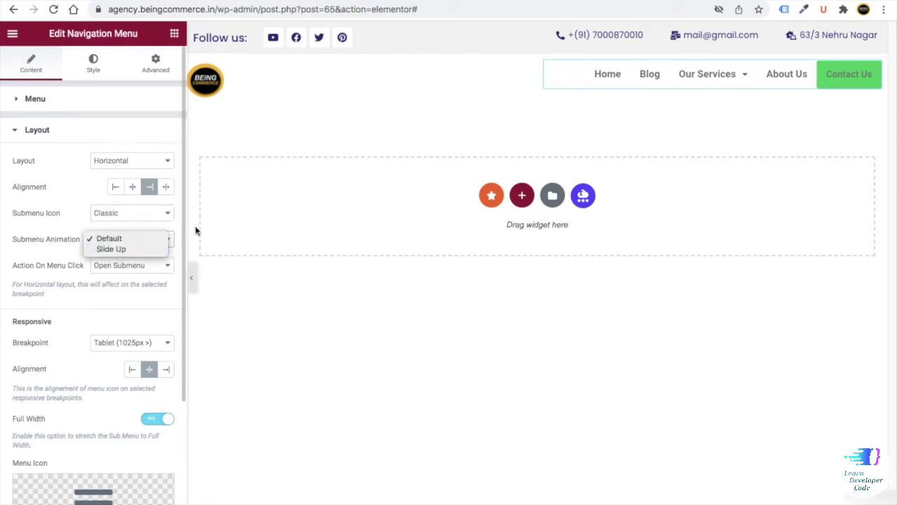
pyautogui.press('Escape')
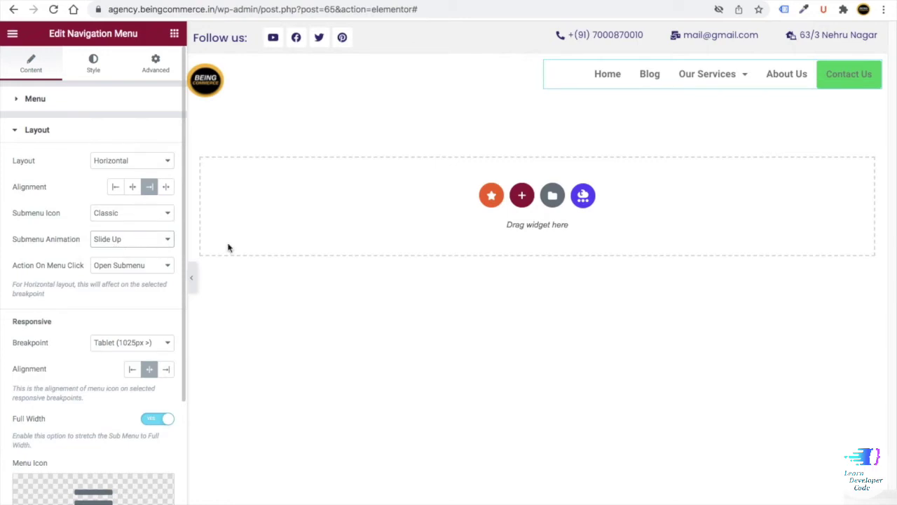
# - Set the menu's responsive breakpoint to Mobile
pyautogui.moveTo(733, 105)
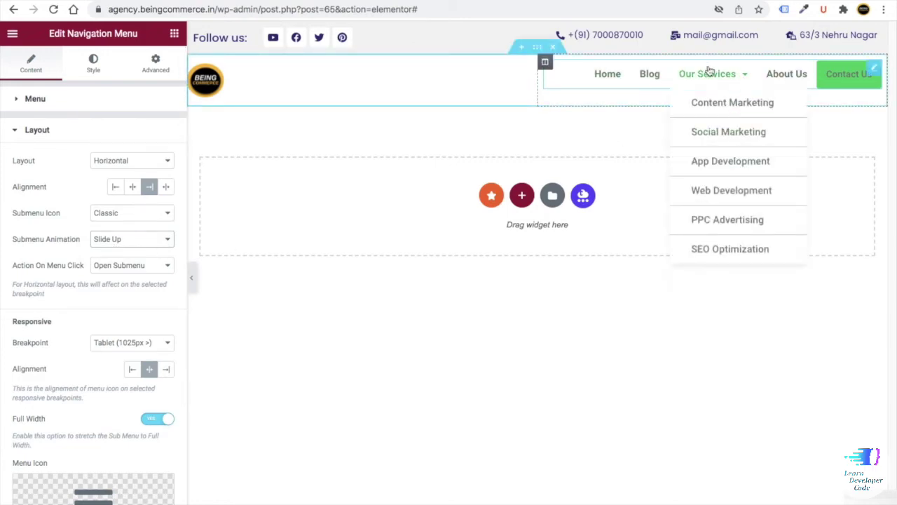
pyautogui.moveTo(674, 157)
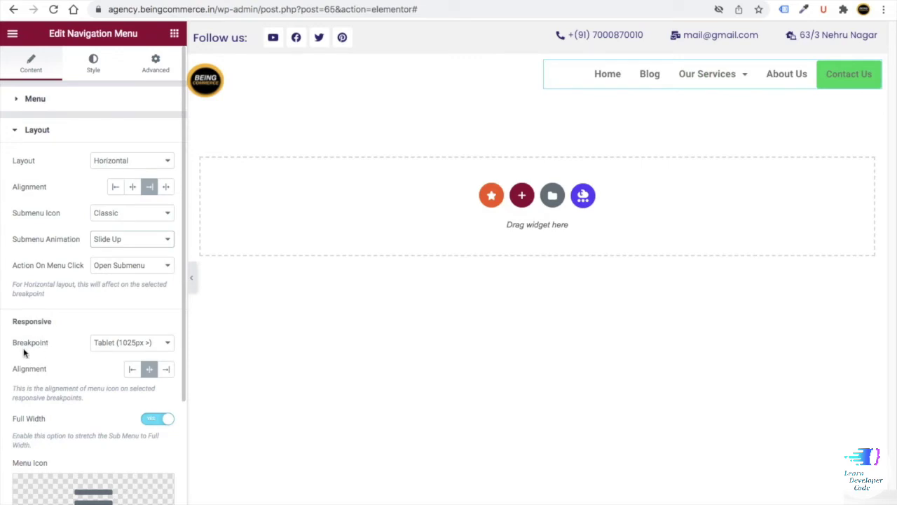
pyautogui.click(124, 343)
pyautogui.click(119, 331)
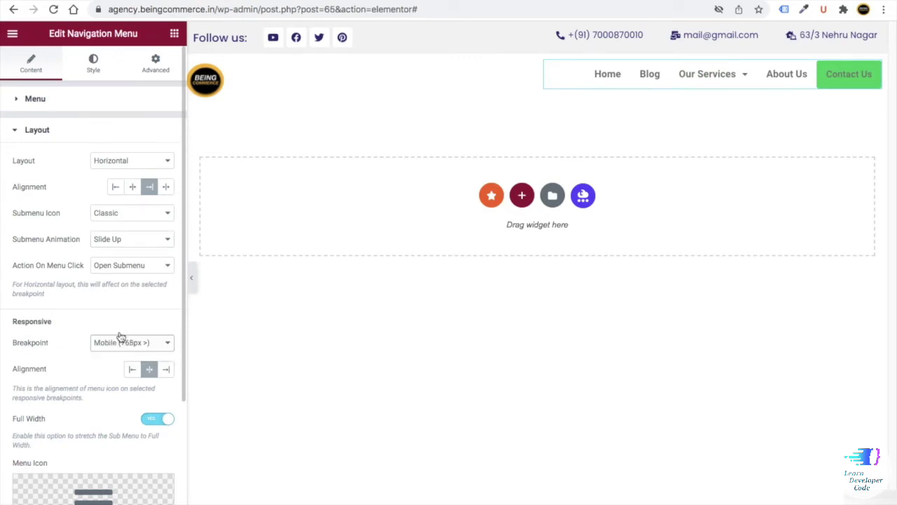
# - Give the menu links an underline hover effect with a drop-in animation
pyautogui.click(94, 62)
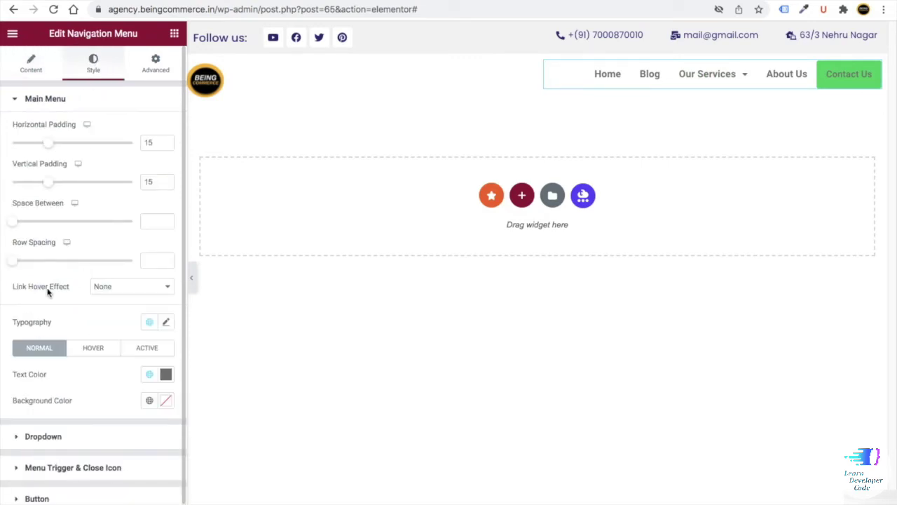
pyautogui.click(102, 291)
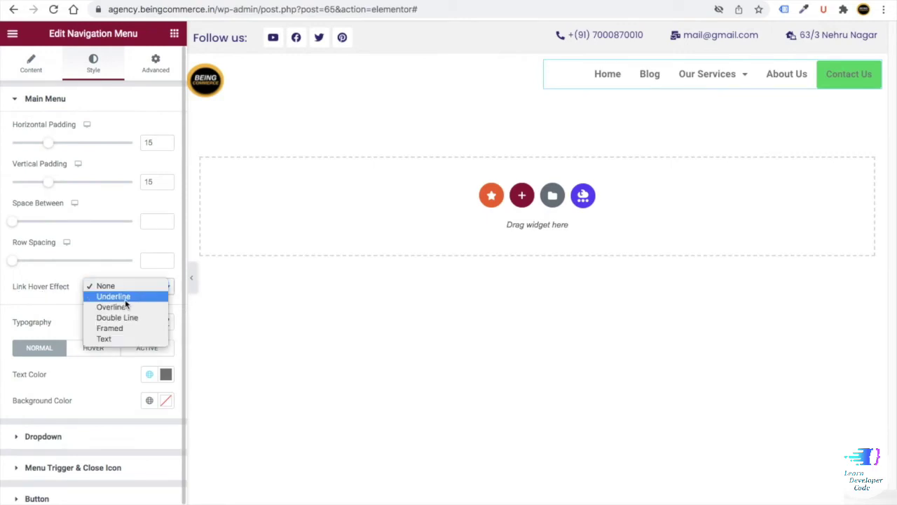
pyautogui.click(126, 298)
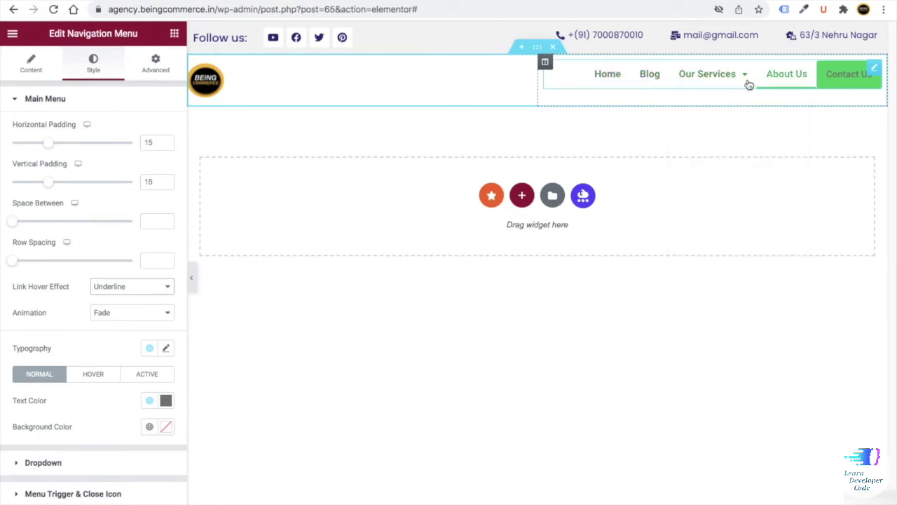
pyautogui.click(112, 312)
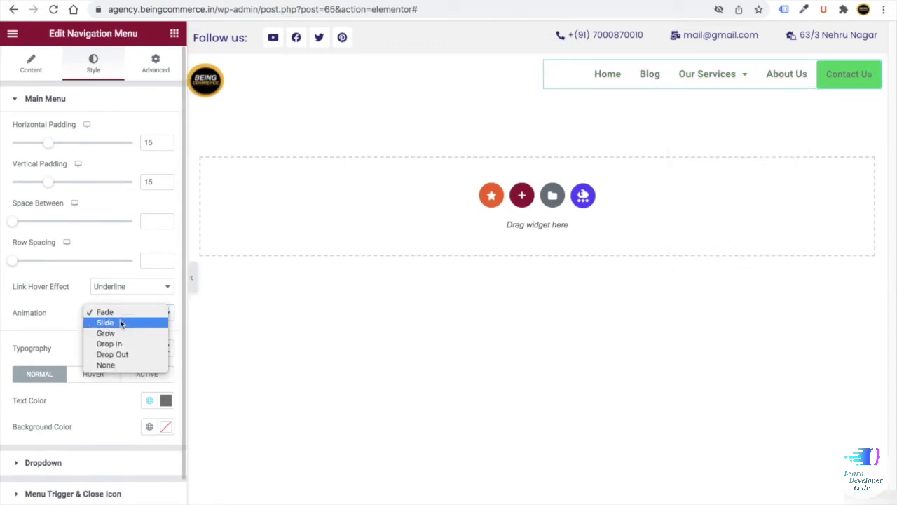
pyautogui.click(122, 346)
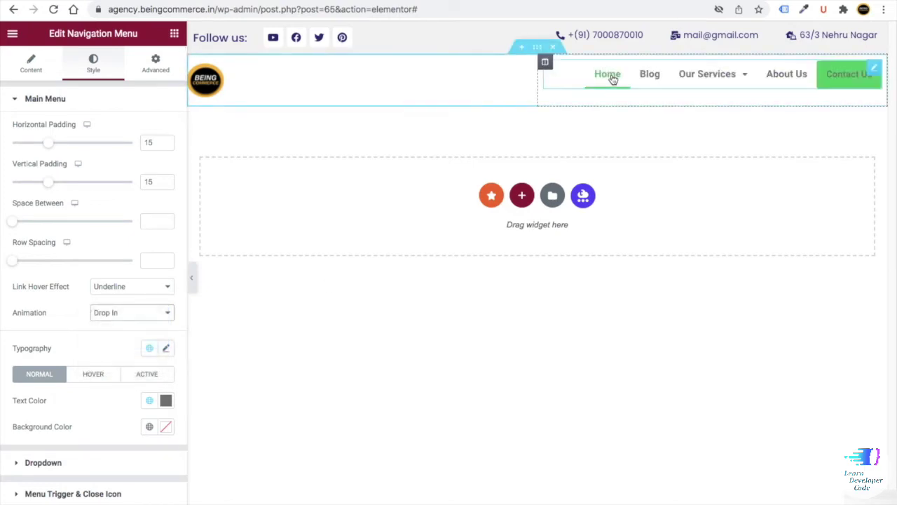
# - Set the menu typography to Poppins at size 18
pyautogui.moveTo(683, 80)
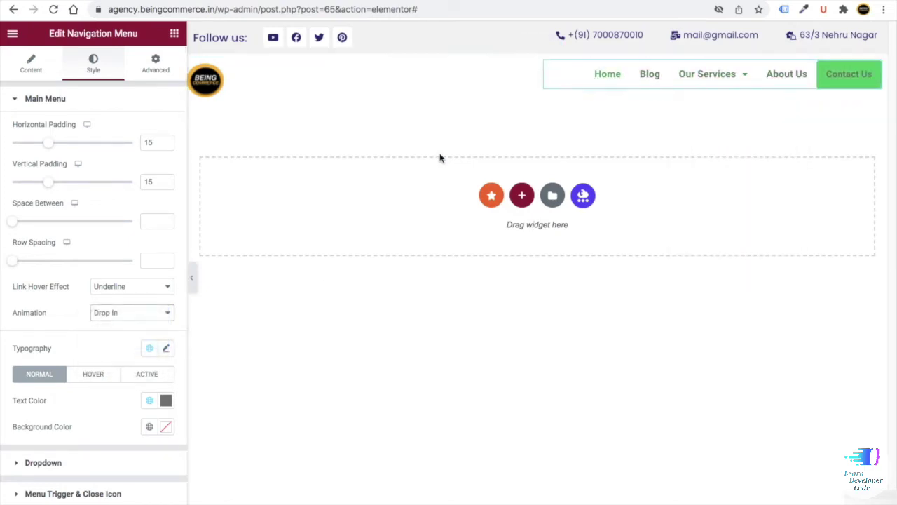
pyautogui.click(167, 350)
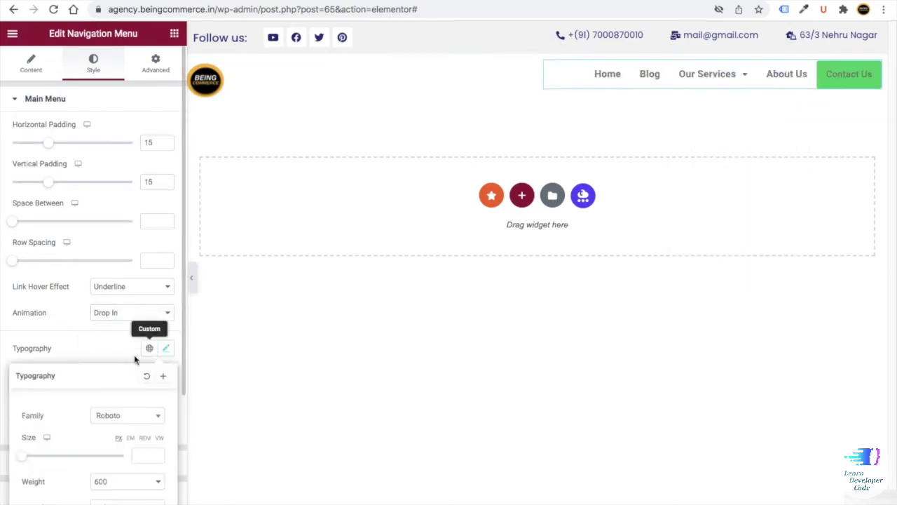
pyautogui.scroll(-2, 141, 354)
pyautogui.click(122, 270)
pyautogui.write('pop')
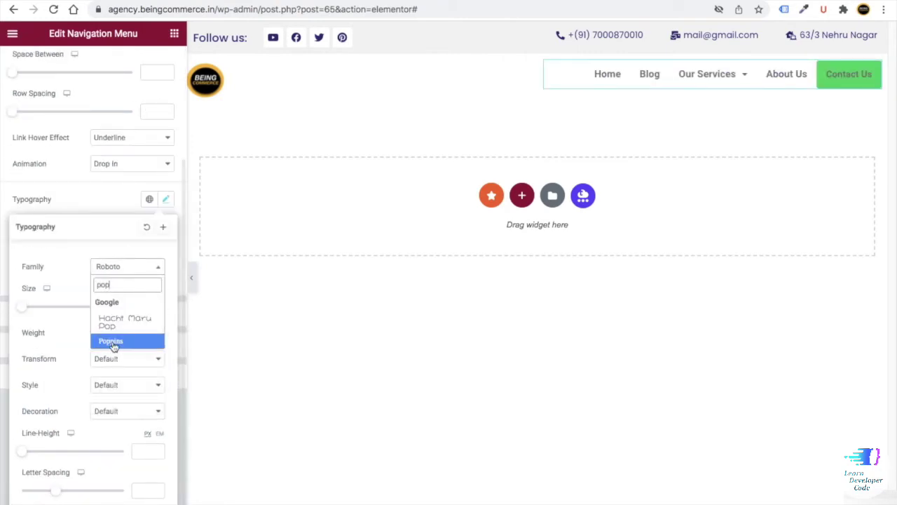
pyautogui.click(111, 341)
pyautogui.click(144, 307)
pyautogui.write('18')
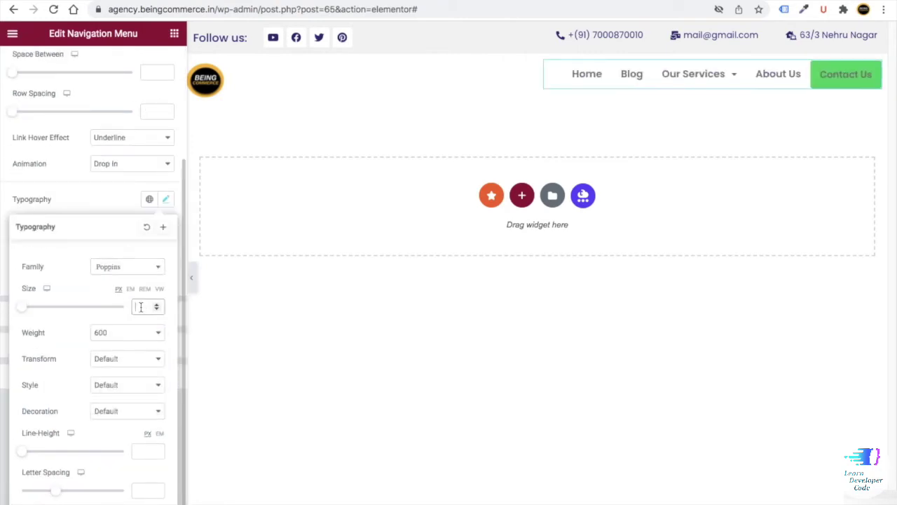
pyautogui.click(96, 203)
# - Make the menu text colour dark #1A1934, copied from the notes
pyautogui.click(166, 250)
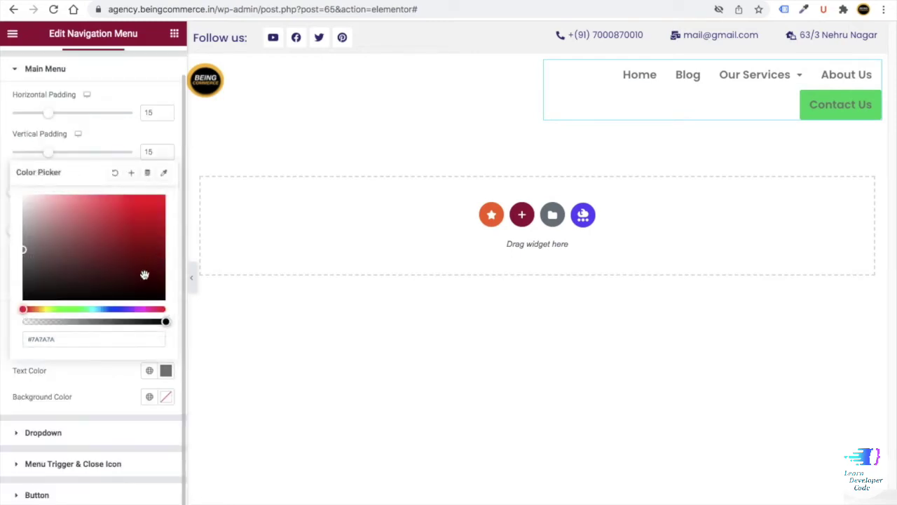
pyautogui.click(34, 338)
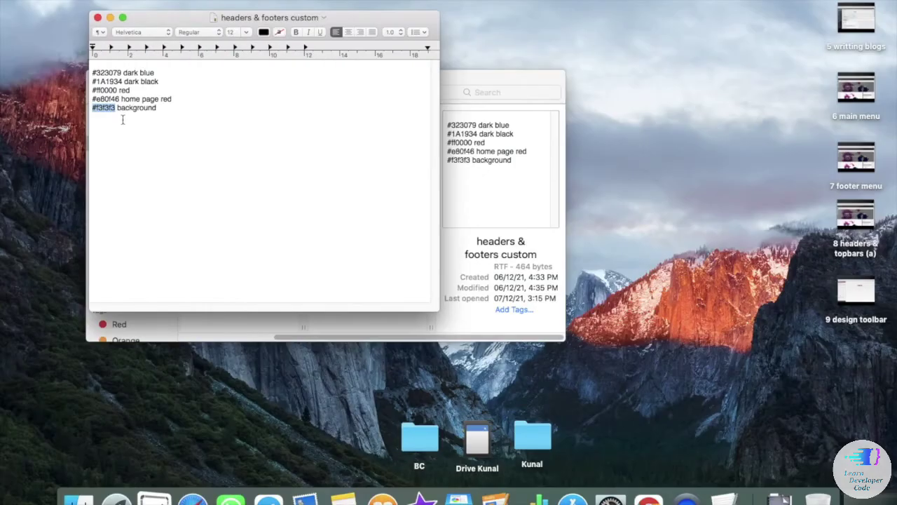
pyautogui.moveTo(124, 81); pyautogui.dragTo(94, 82)
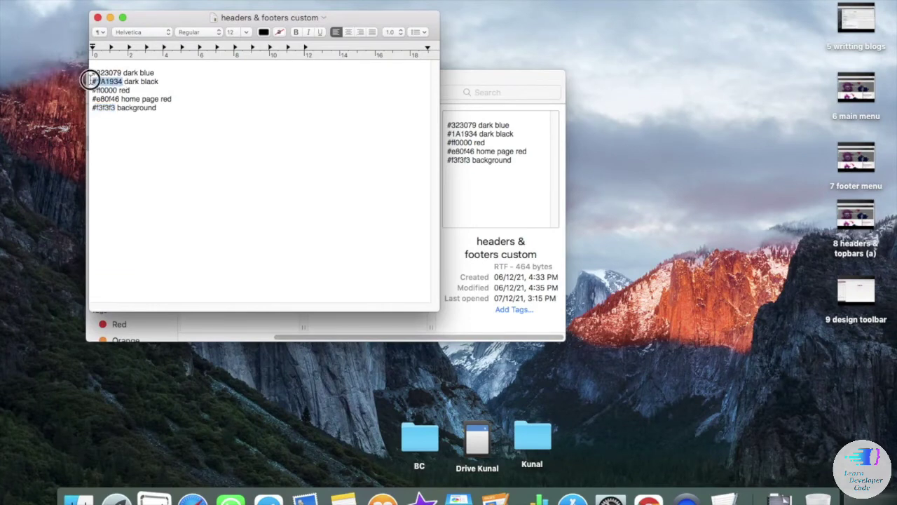
pyautogui.rightClick(98, 79)
pyautogui.click(116, 129)
pyautogui.hotkey('ctrl', 'Right')
pyautogui.press('super+v')
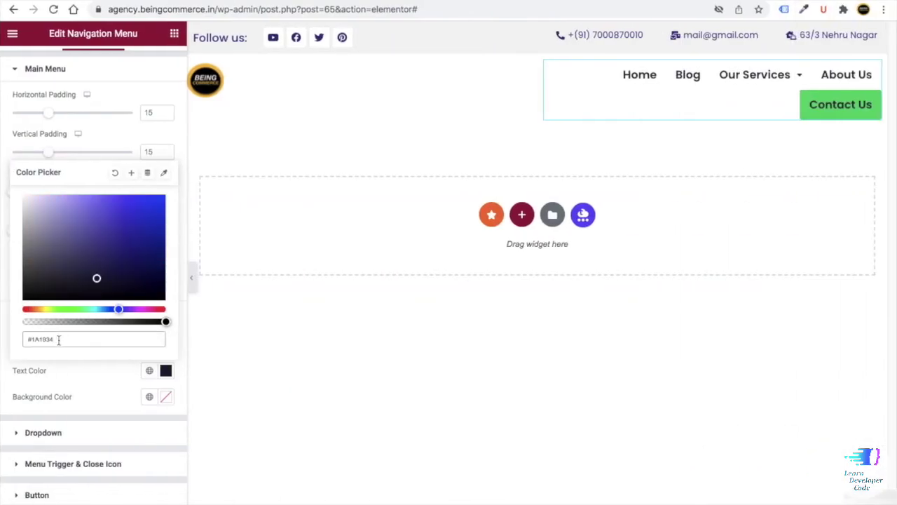
pyautogui.click(76, 375)
# - Set both the hover text colour and hover underline colour to red #ff0000
pyautogui.click(97, 345)
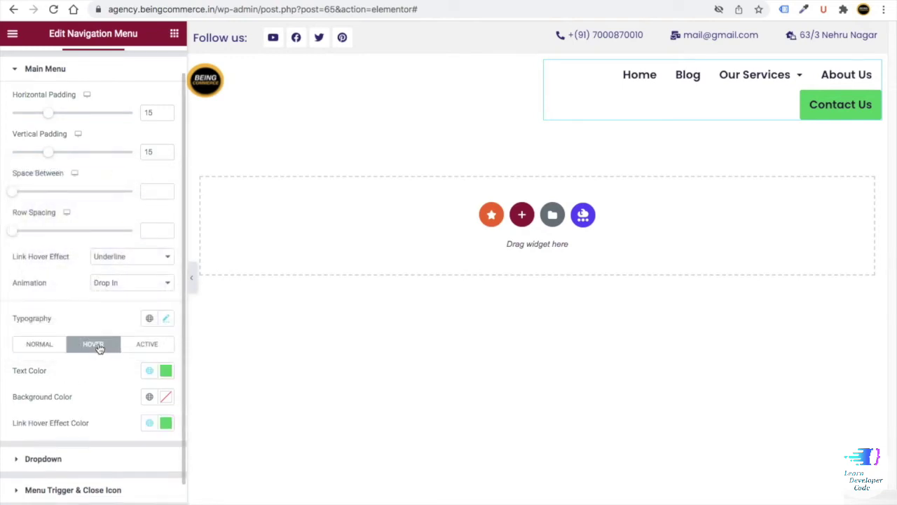
pyautogui.scroll(-1, 99, 351)
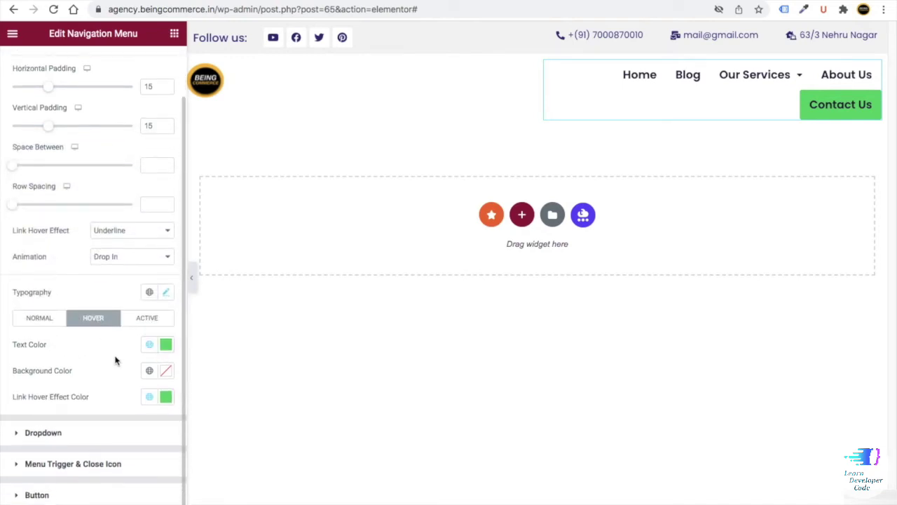
pyautogui.hotkey('ctrl', 'Left')
pyautogui.moveTo(118, 90); pyautogui.dragTo(96, 90)
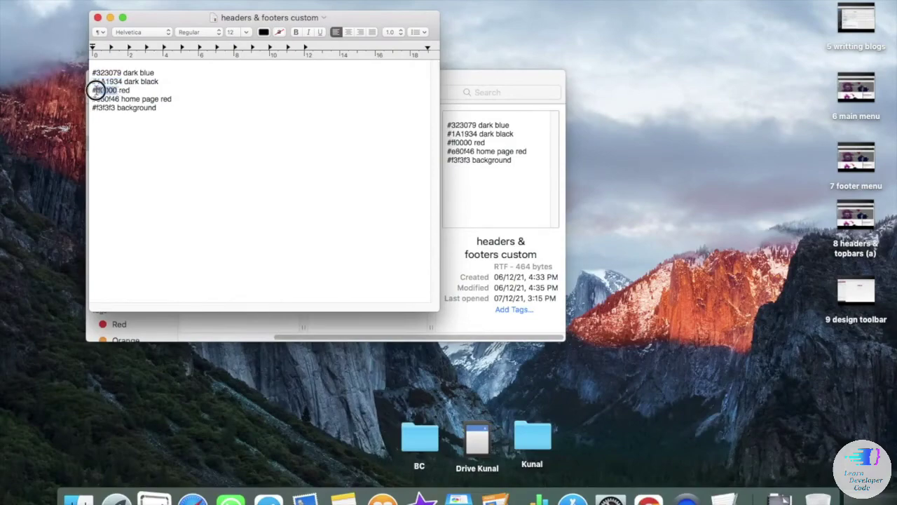
pyautogui.rightClick(95, 90)
pyautogui.click(120, 135)
pyautogui.hotkey('ctrl', 'Right')
pyautogui.click(165, 346)
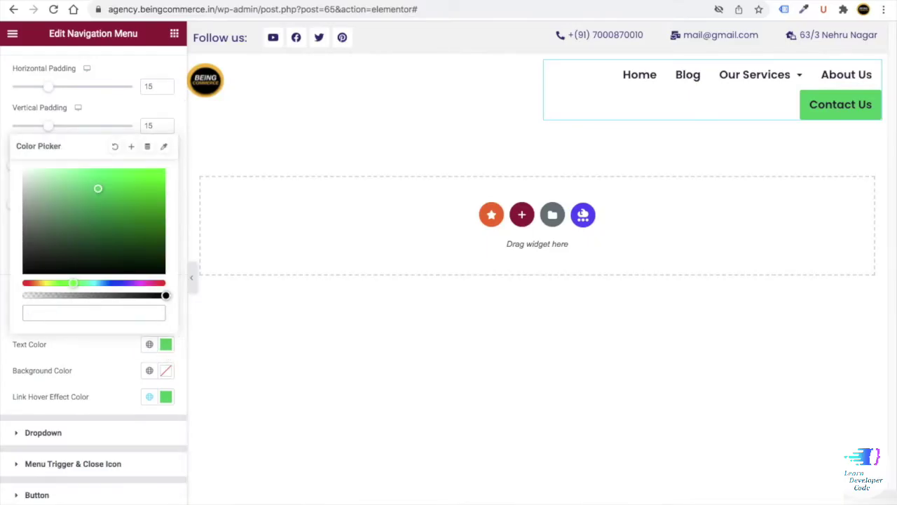
pyautogui.hotkey('ctrl', 'v')
pyautogui.click(165, 397)
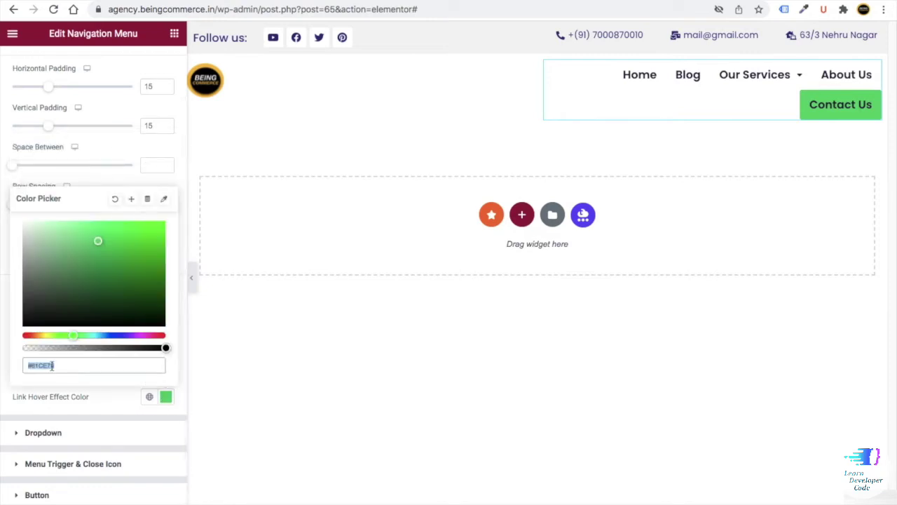
pyautogui.hotkey('ctrl', 'v')
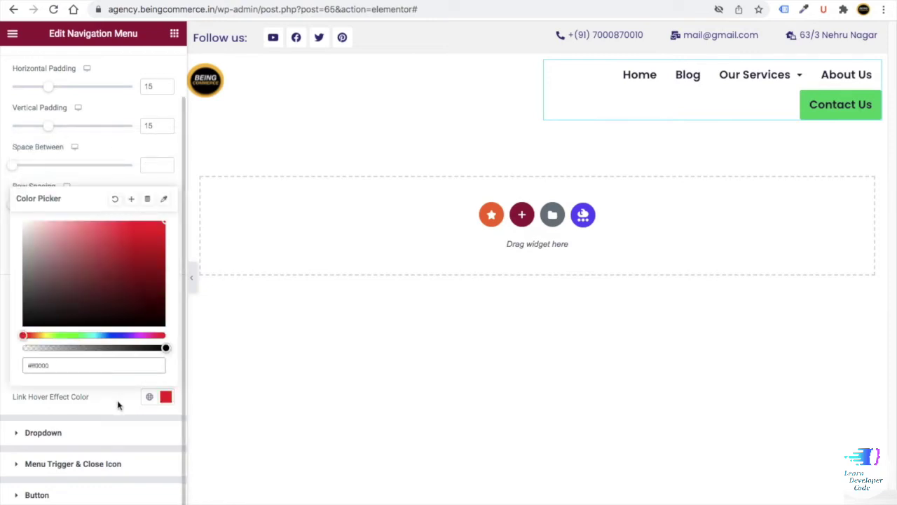
pyautogui.click(119, 404)
# - Set the dropdown submenu typography to Poppins
pyautogui.click(42, 432)
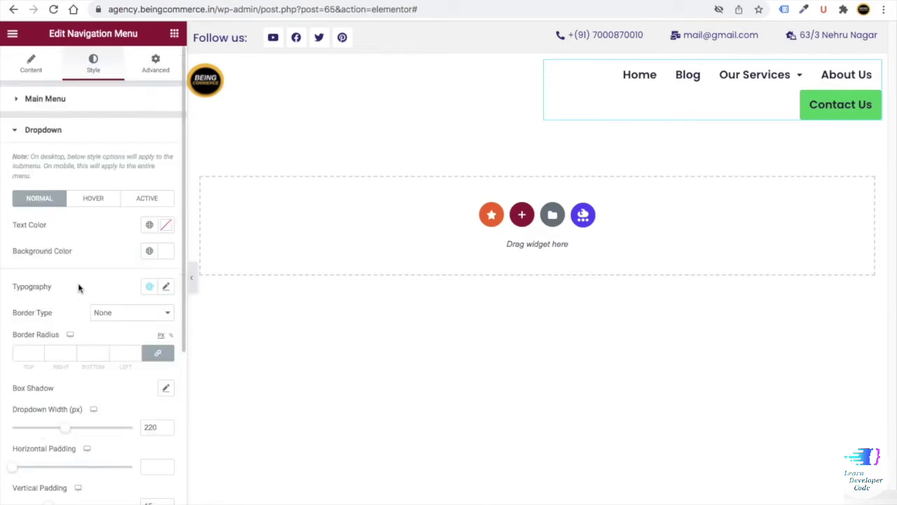
pyautogui.click(165, 286)
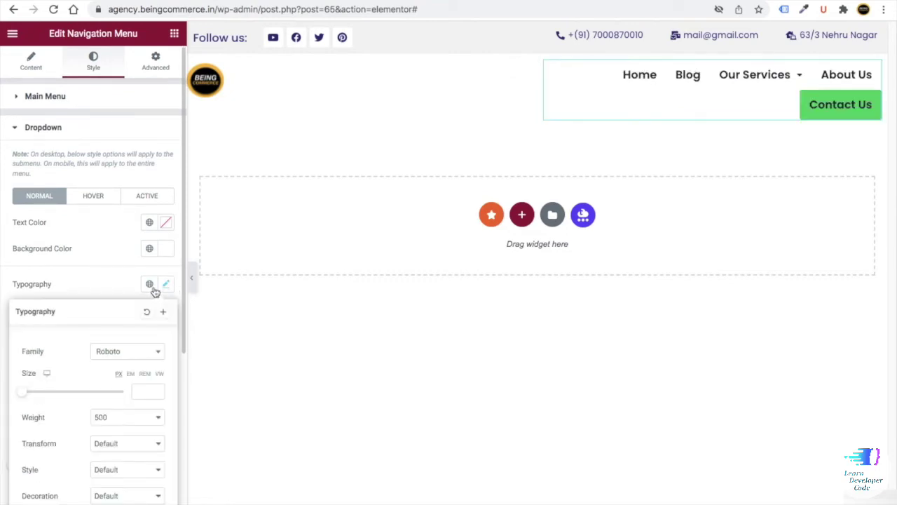
pyautogui.scroll(-3, 123, 318)
pyautogui.click(110, 139)
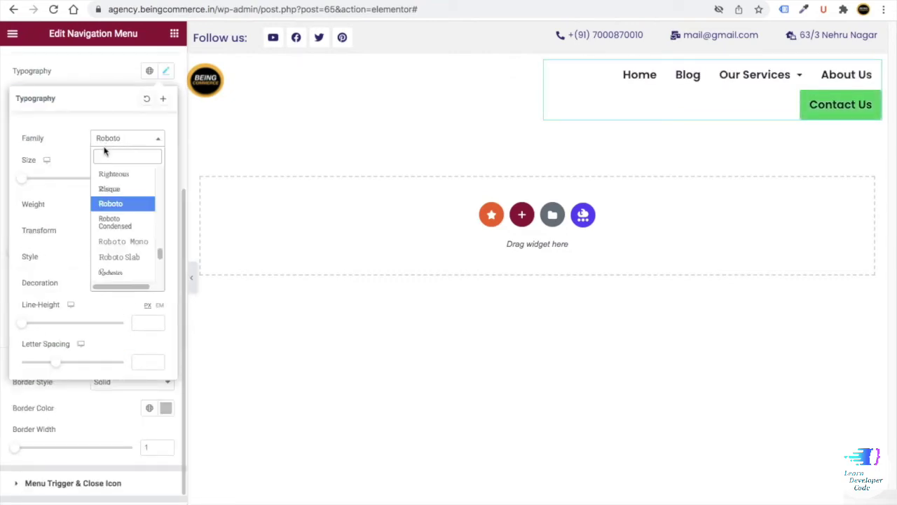
pyautogui.write('pop')
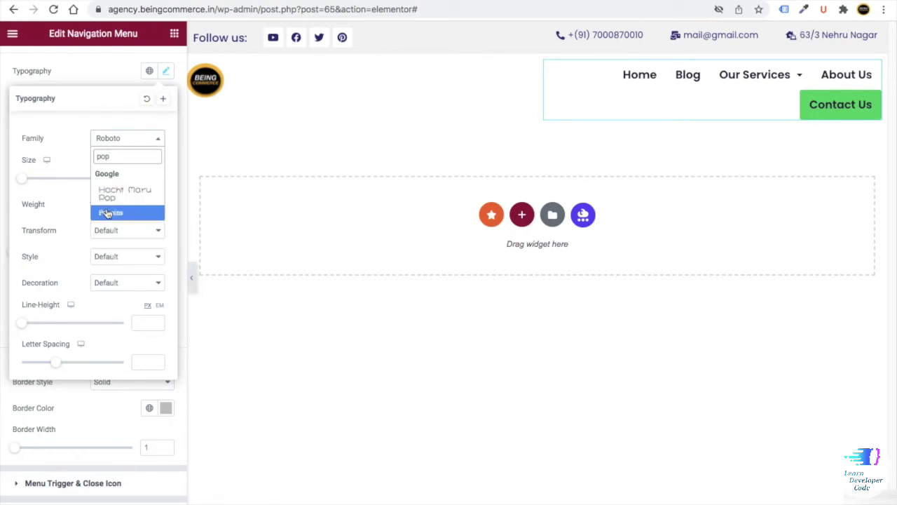
pyautogui.click(108, 211)
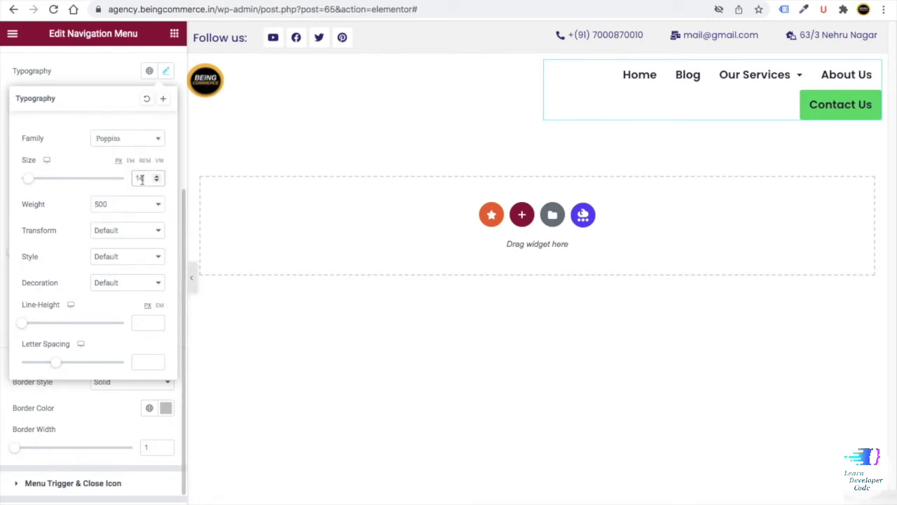
pyautogui.click(68, 404)
# - Colour the menu toggle icon dark blue #323079, turning red #ff0000 on hover
pyautogui.scroll(-1, 40, 484)
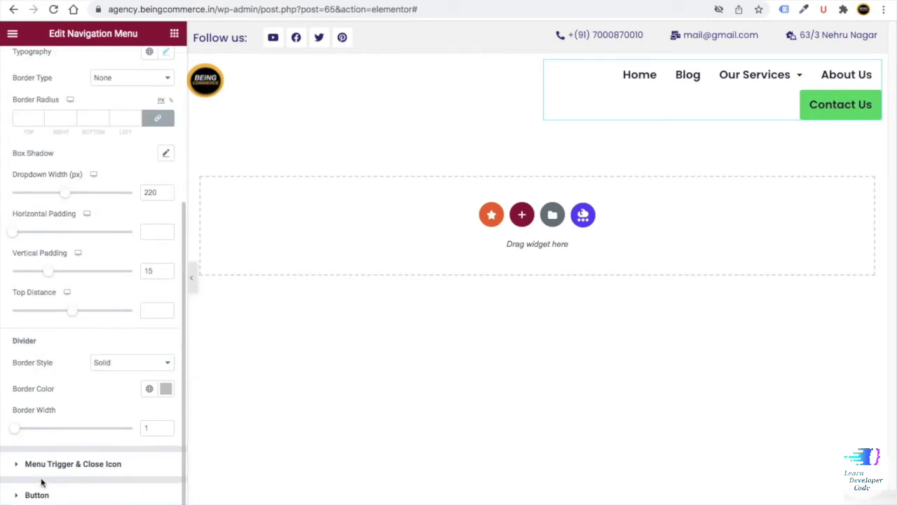
pyautogui.click(52, 464)
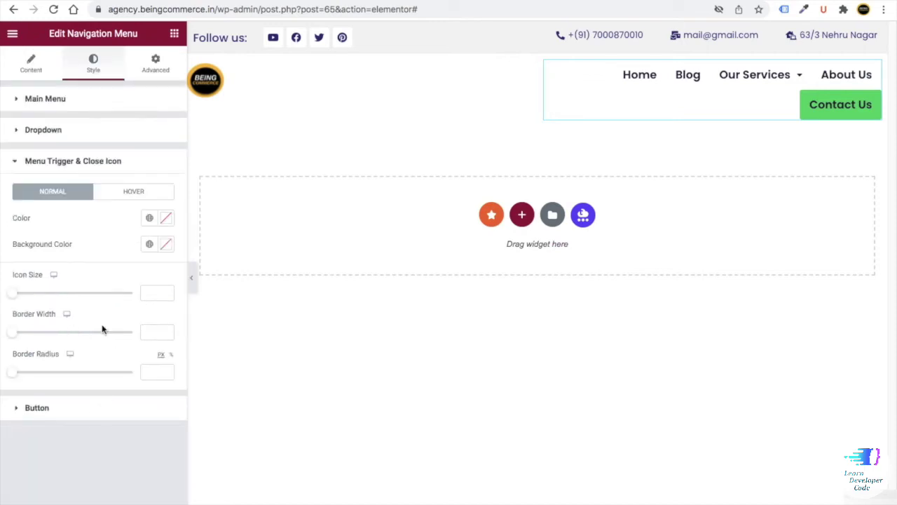
pyautogui.click(166, 220)
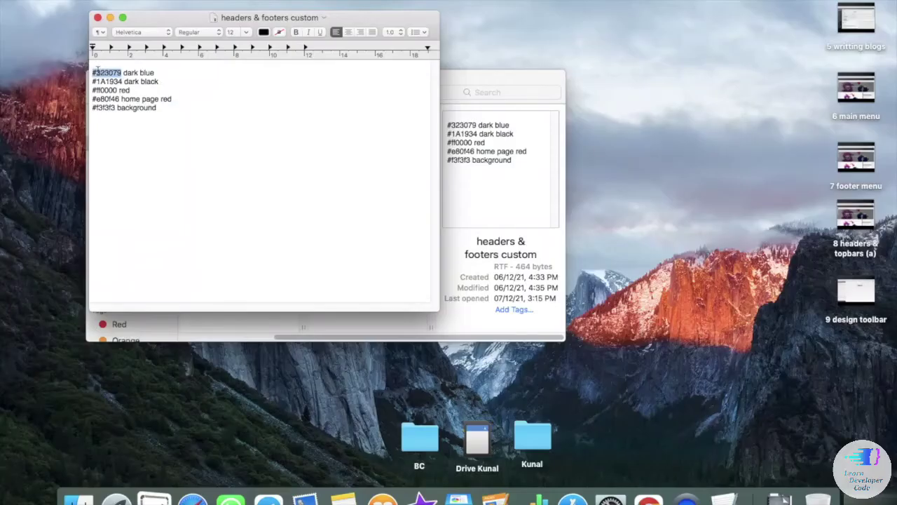
pyautogui.rightClick(94, 66)
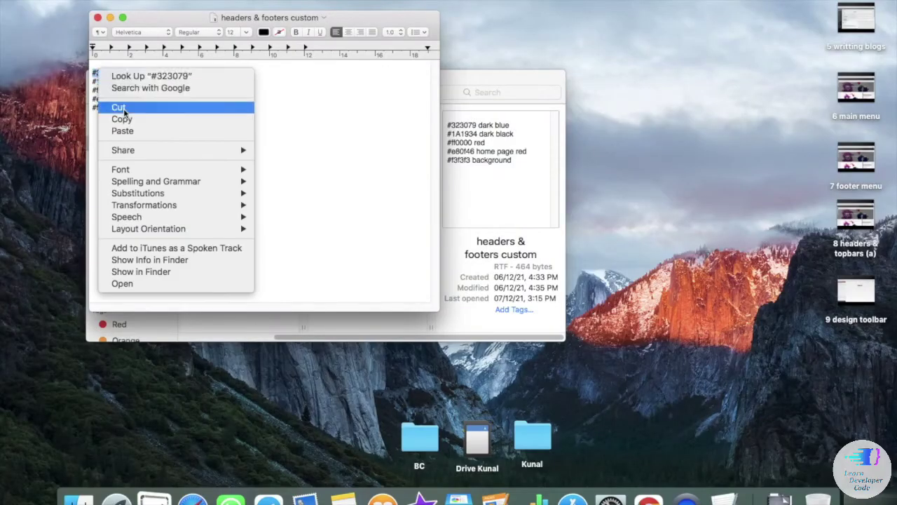
pyautogui.click(120, 119)
pyautogui.press('super+v')
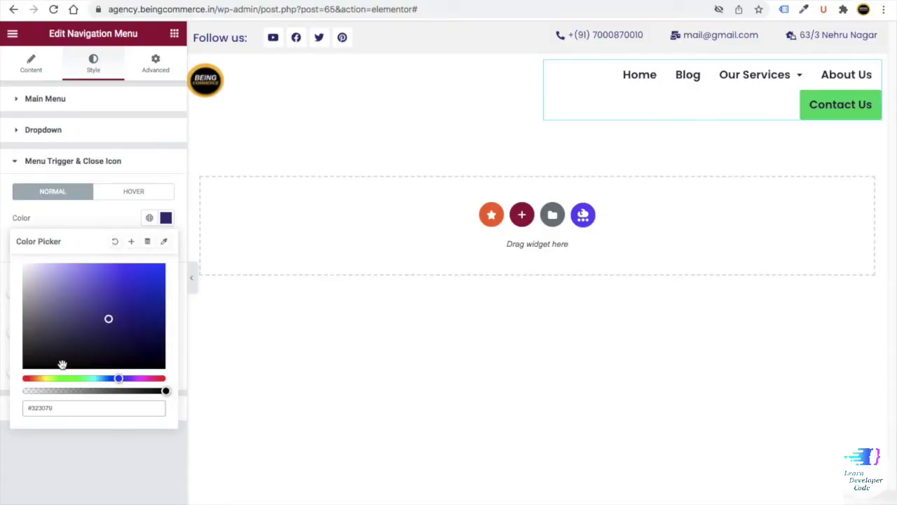
pyautogui.click(133, 195)
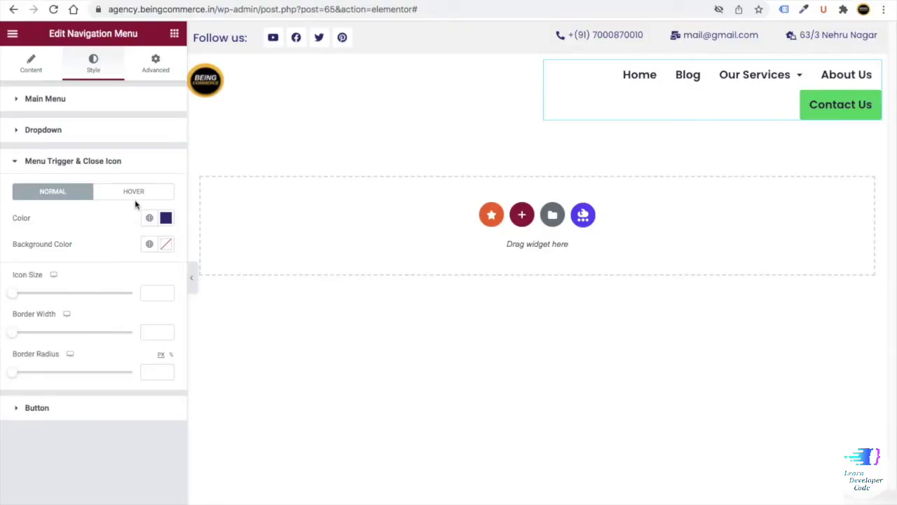
pyautogui.click(134, 197)
pyautogui.click(167, 219)
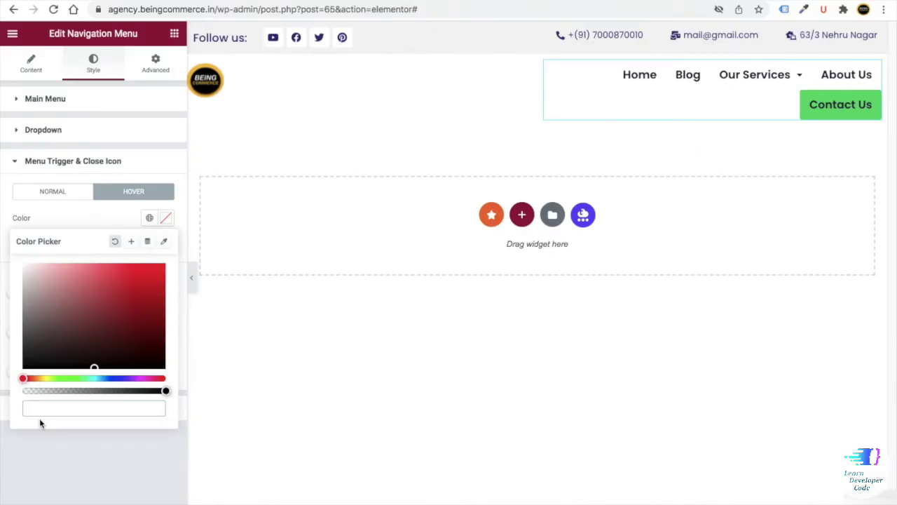
pyautogui.press('super+v')
pyautogui.click(77, 473)
# - Change the Contact Us button's font family in its typography settings
pyautogui.click(98, 405)
pyautogui.click(167, 224)
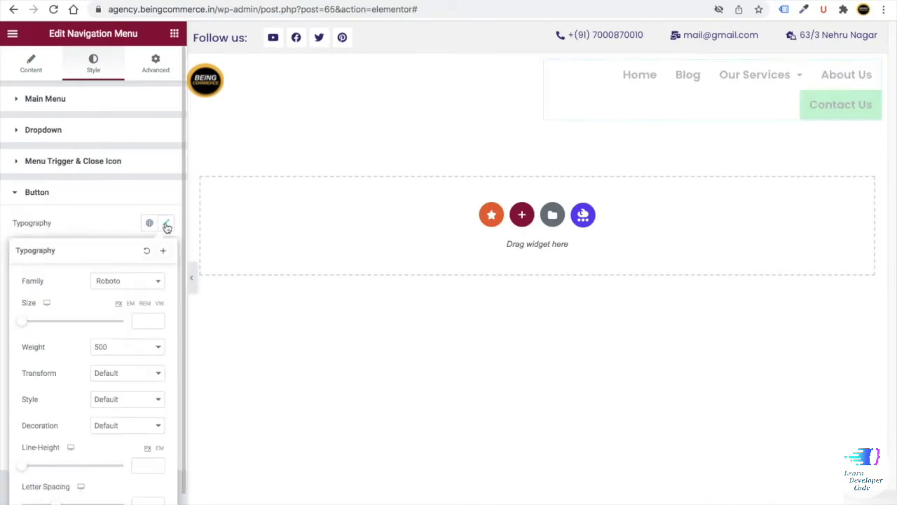
pyautogui.click(131, 281)
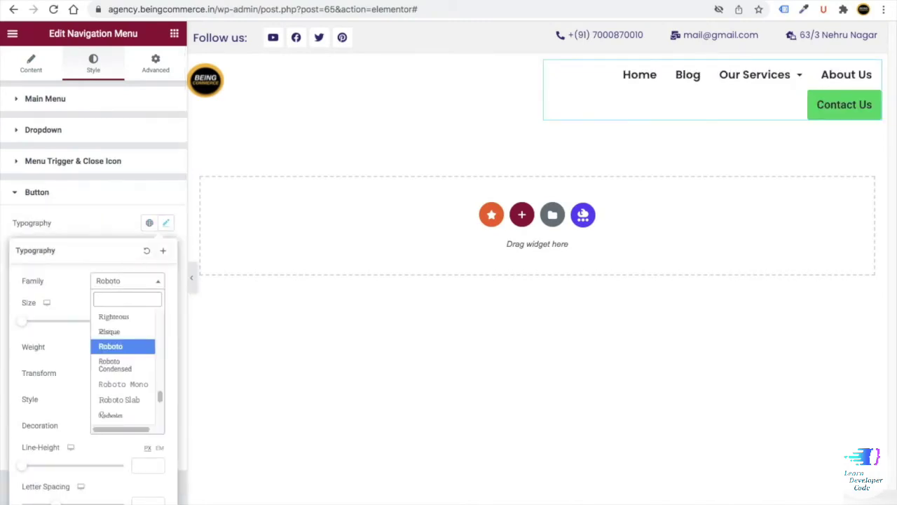
pyautogui.click(111, 346)
pyautogui.click(94, 229)
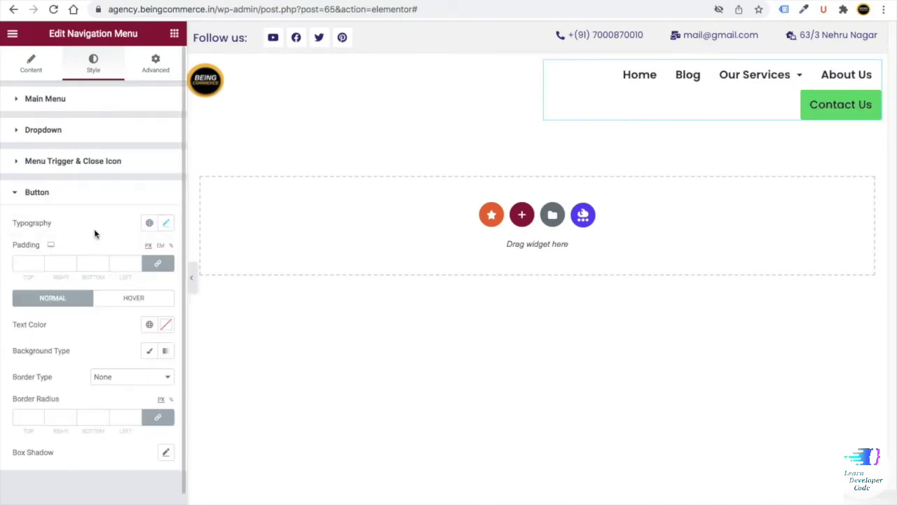
# - Give the button a classic dark blue background with white text
pyautogui.click(148, 352)
pyautogui.click(166, 377)
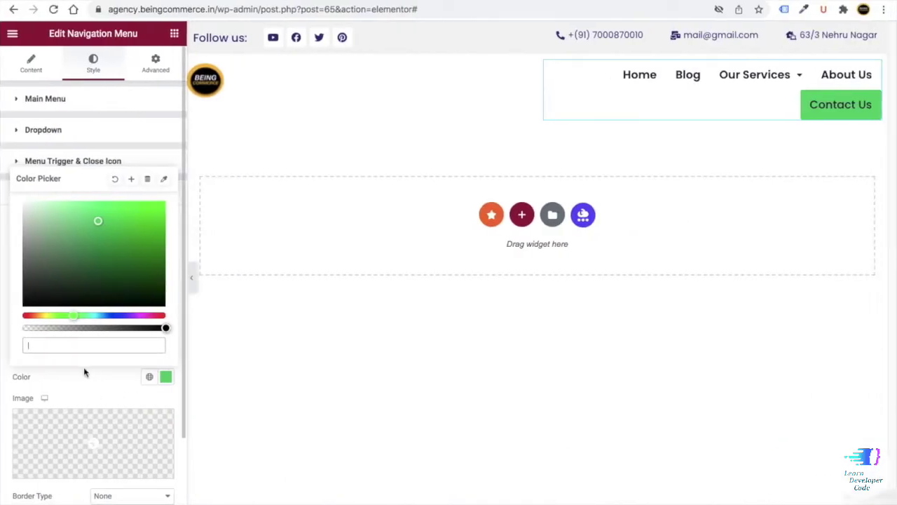
pyautogui.write('#323075')
pyautogui.click(72, 388)
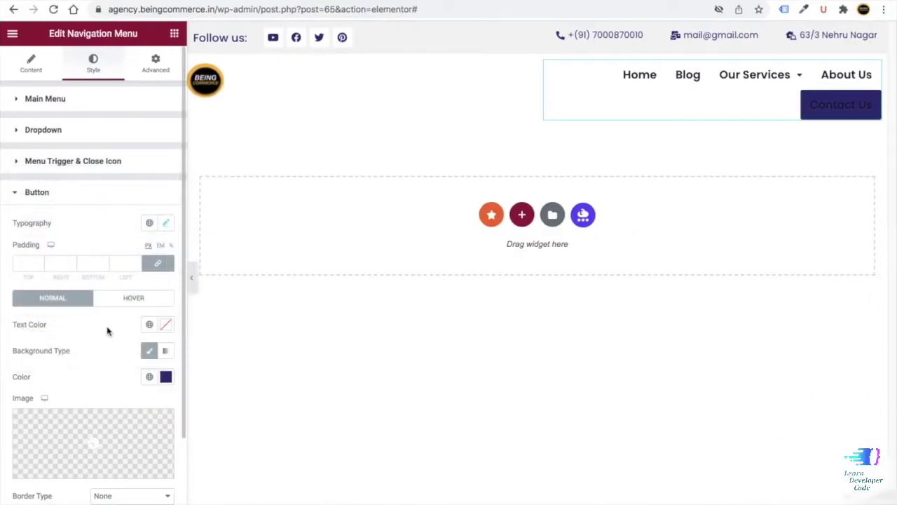
pyautogui.click(165, 326)
pyautogui.moveTo(44, 191); pyautogui.dragTo(16, 148)
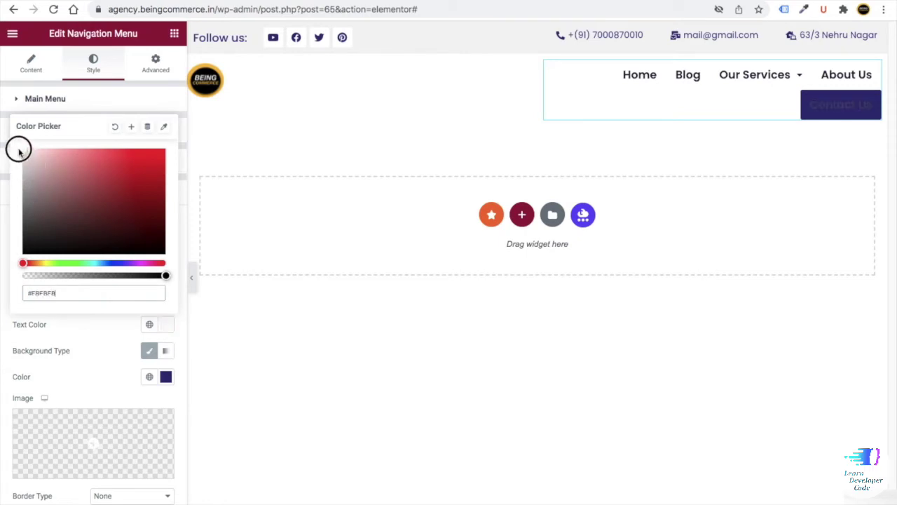
pyautogui.click(92, 332)
# - On hover, make the button text white on a #ff0000 red background
pyautogui.click(124, 300)
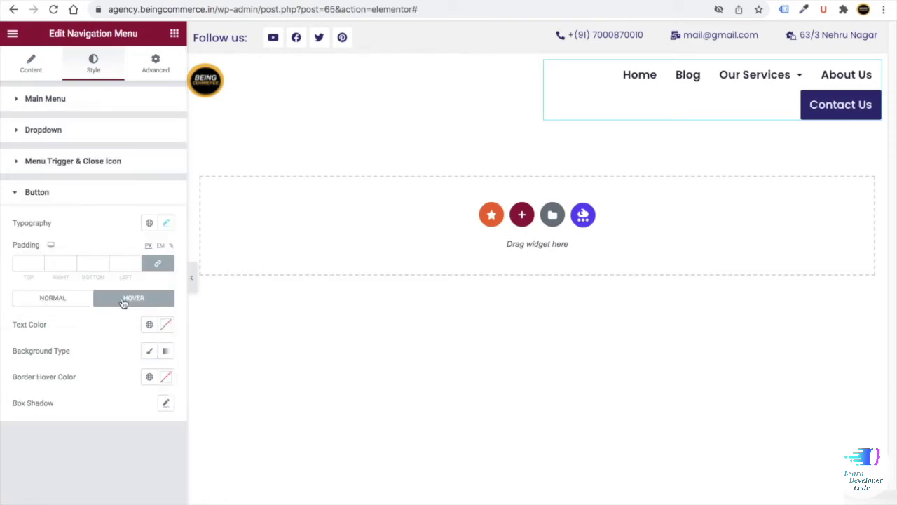
pyautogui.click(166, 327)
pyautogui.moveTo(35, 188); pyautogui.dragTo(3, 118)
pyautogui.click(150, 352)
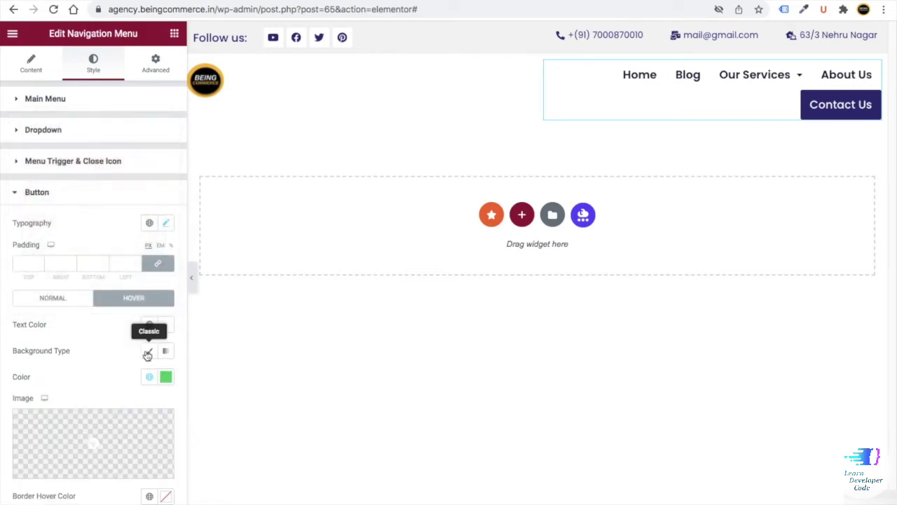
pyautogui.click(165, 378)
pyautogui.write('#ff0000')
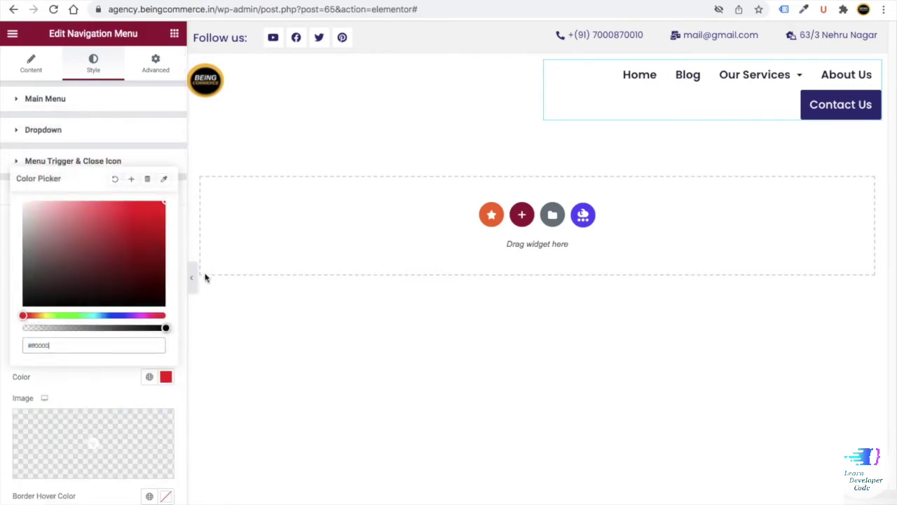
pyautogui.click(105, 380)
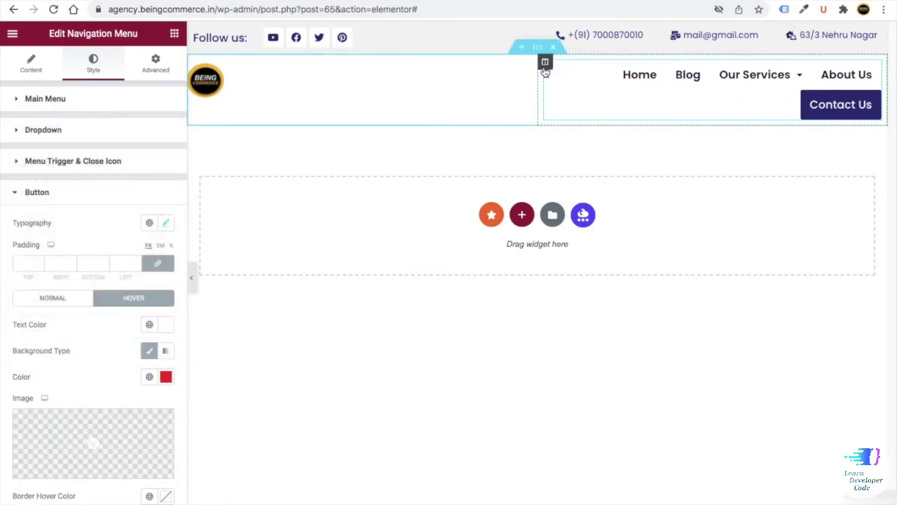
# - Set the navigation menu column width to 60%
pyautogui.click(544, 63)
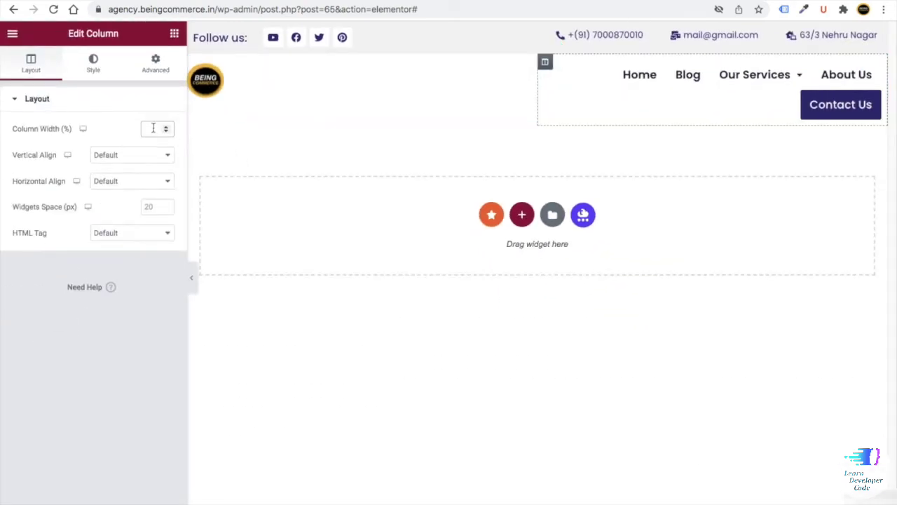
pyautogui.click(153, 128)
pyautogui.write('60')
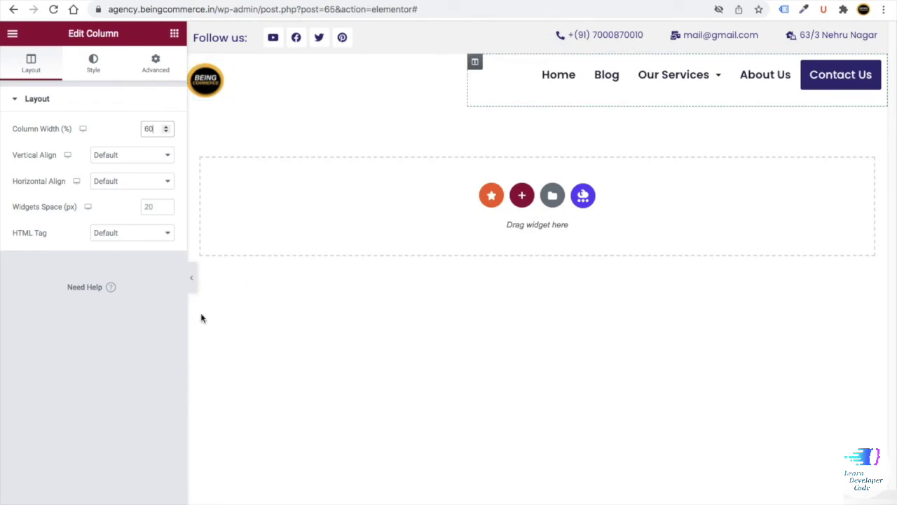
# - Preview the page, save it with Update, and switch to Responsive Mode
pyautogui.click(191, 279)
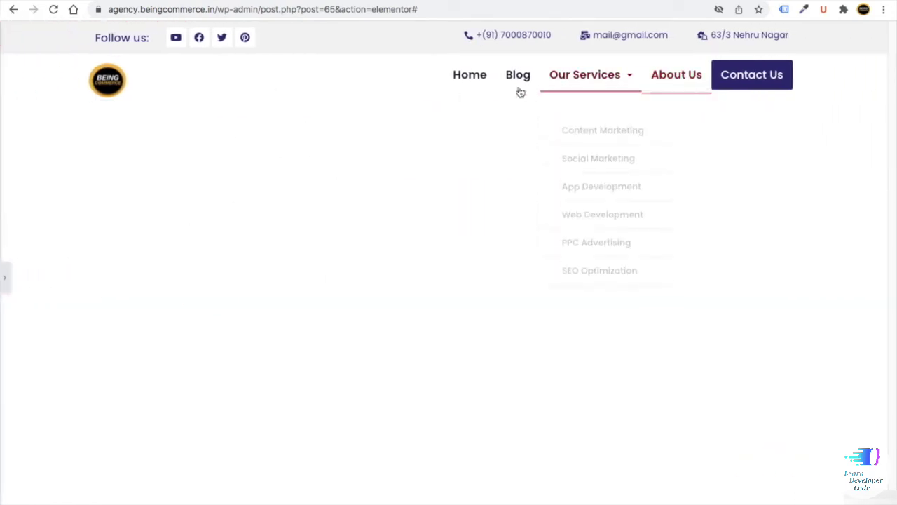
pyautogui.click(4, 277)
pyautogui.click(159, 492)
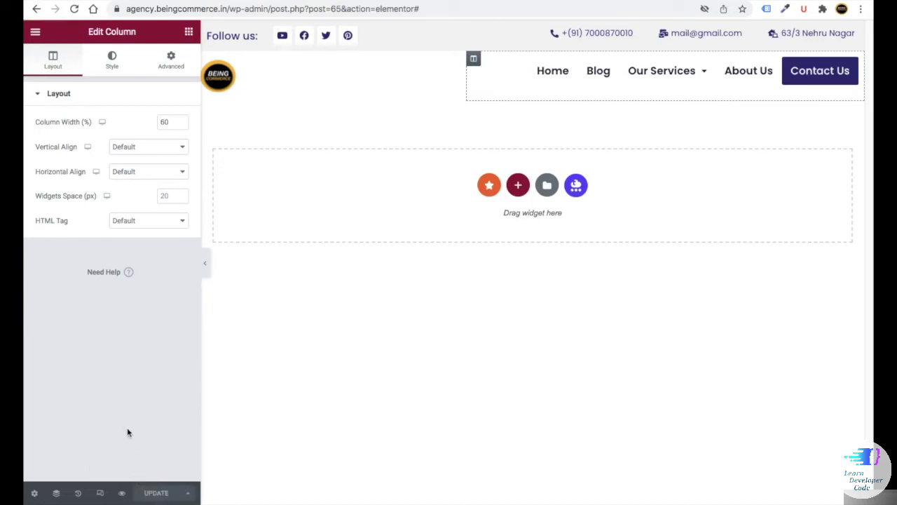
pyautogui.click(100, 492)
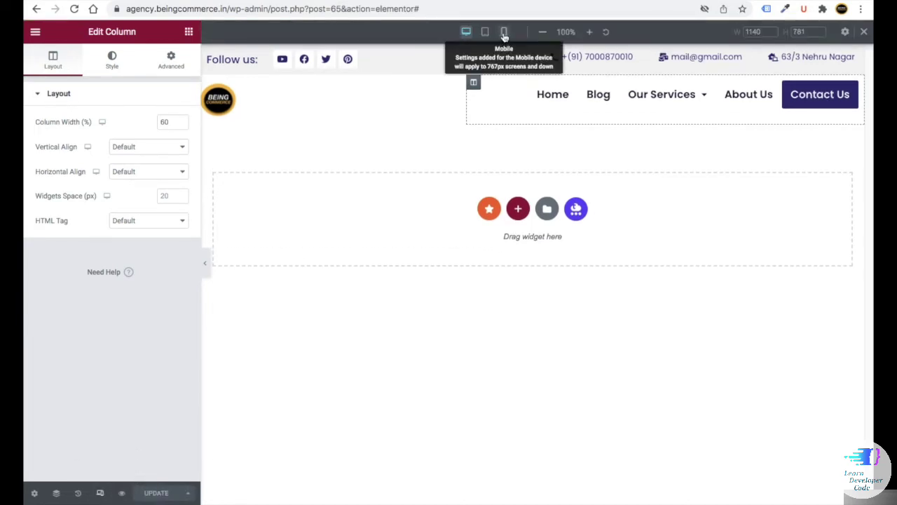
# - In Mobile preview, reset the Site Logo's Advanced margin to 0
pyautogui.click(504, 31)
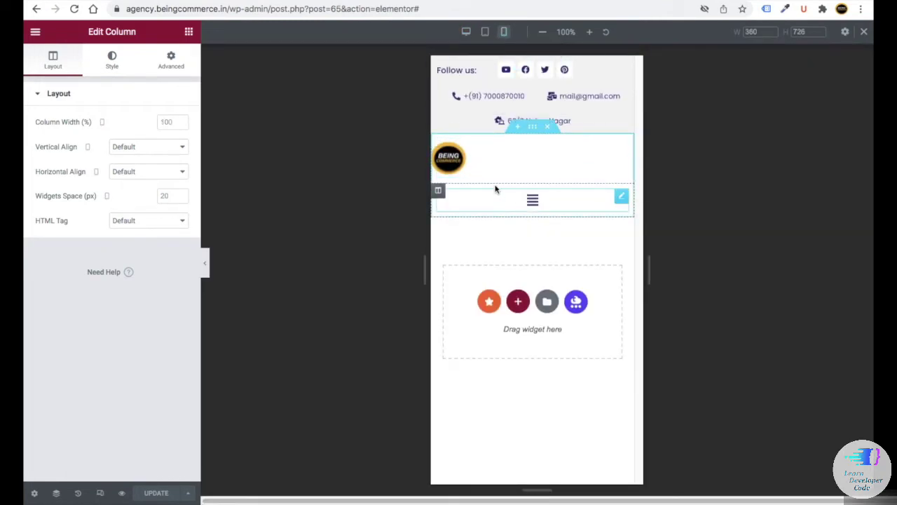
pyautogui.click(509, 161)
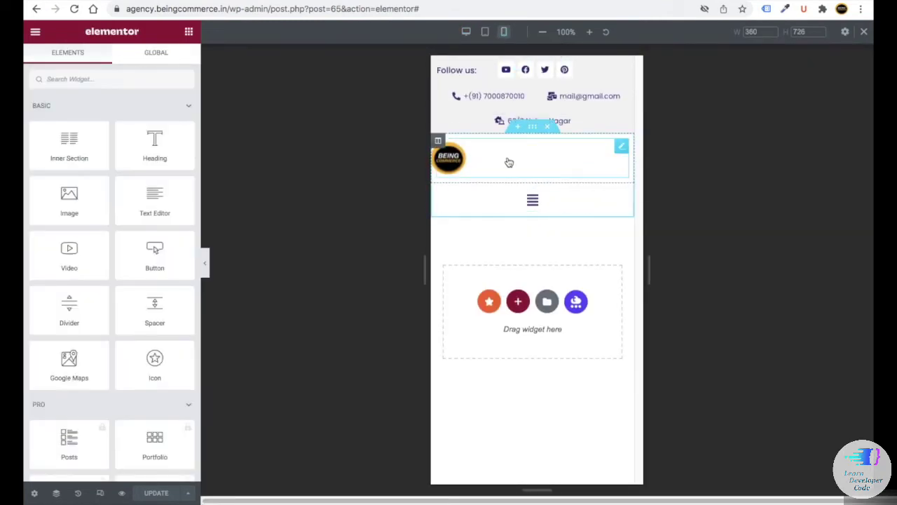
pyautogui.click(171, 59)
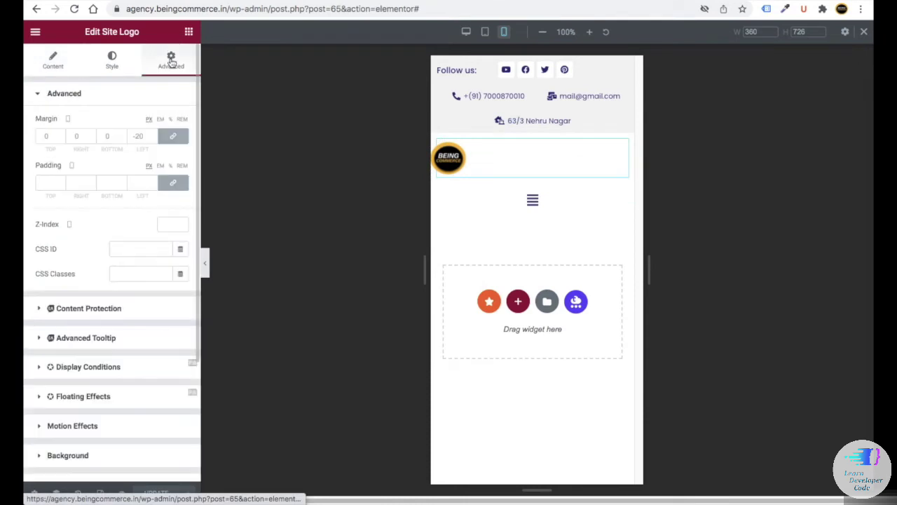
pyautogui.click(173, 136)
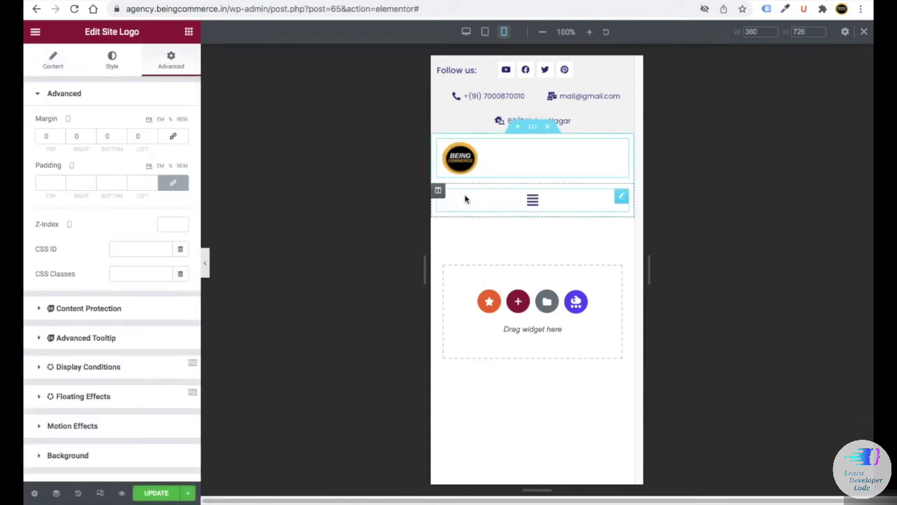
# - Make the menu column 15% wide and the logo column 85% wide on mobile
pyautogui.click(439, 192)
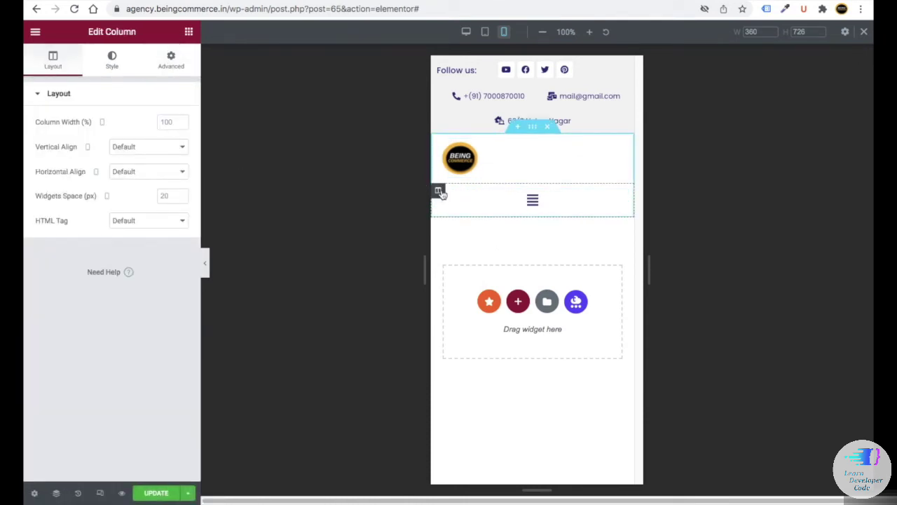
pyautogui.click(176, 61)
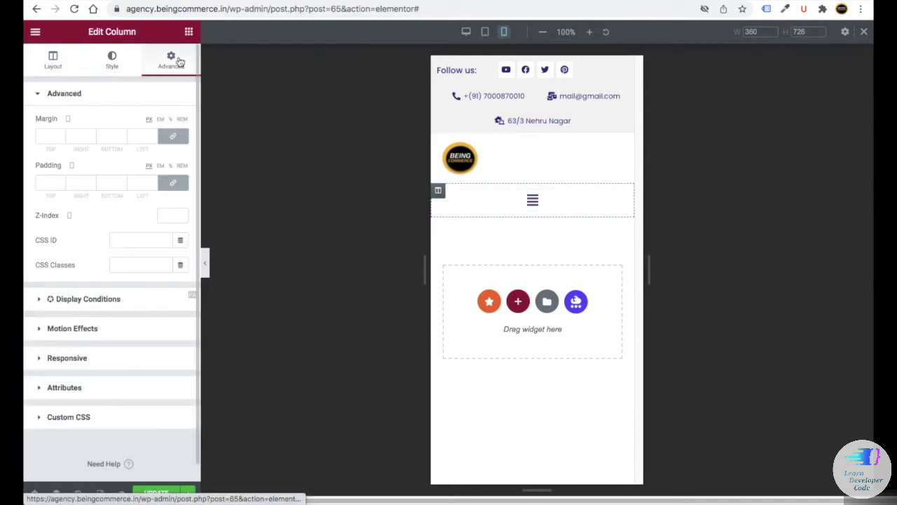
pyautogui.click(54, 65)
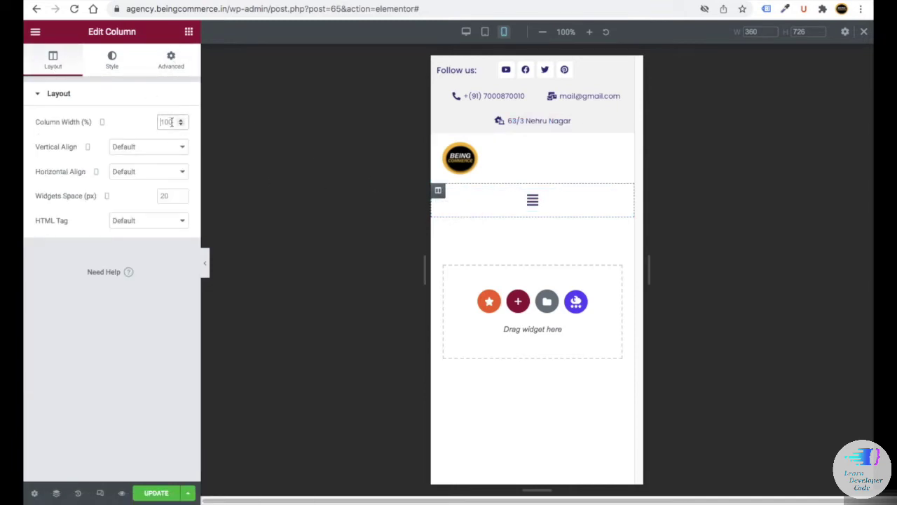
pyautogui.write('15')
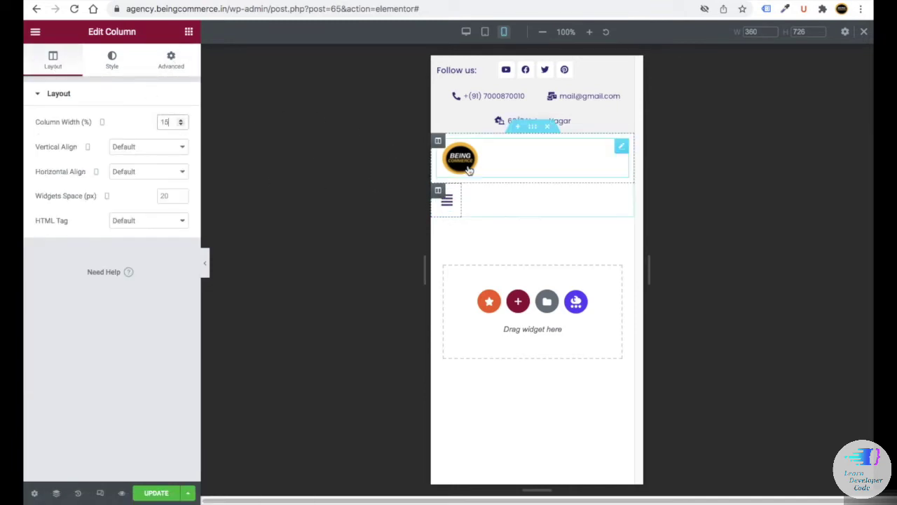
pyautogui.click(438, 143)
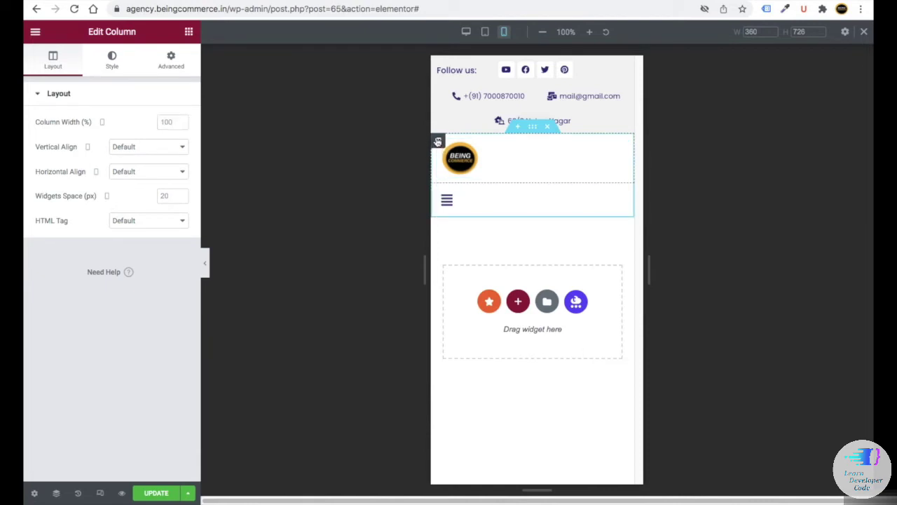
pyautogui.click(168, 122)
pyautogui.write('85')
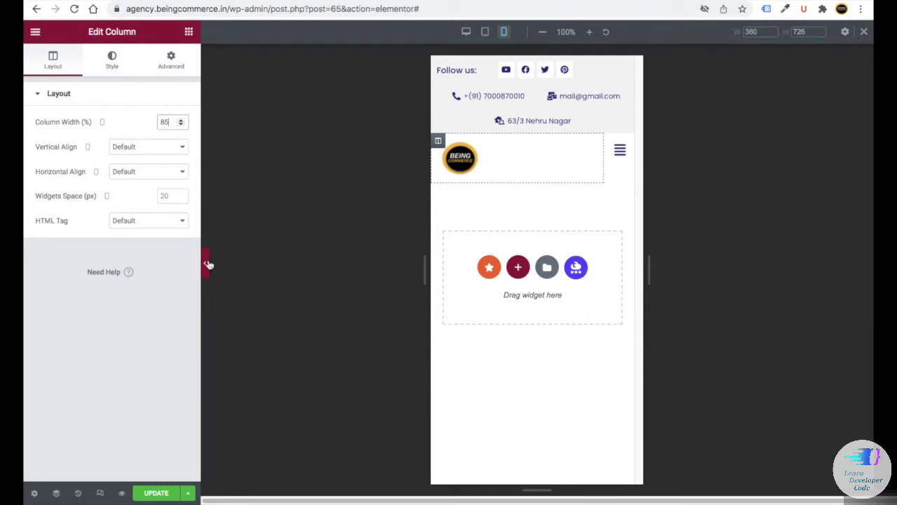
pyautogui.click(206, 265)
pyautogui.click(28, 263)
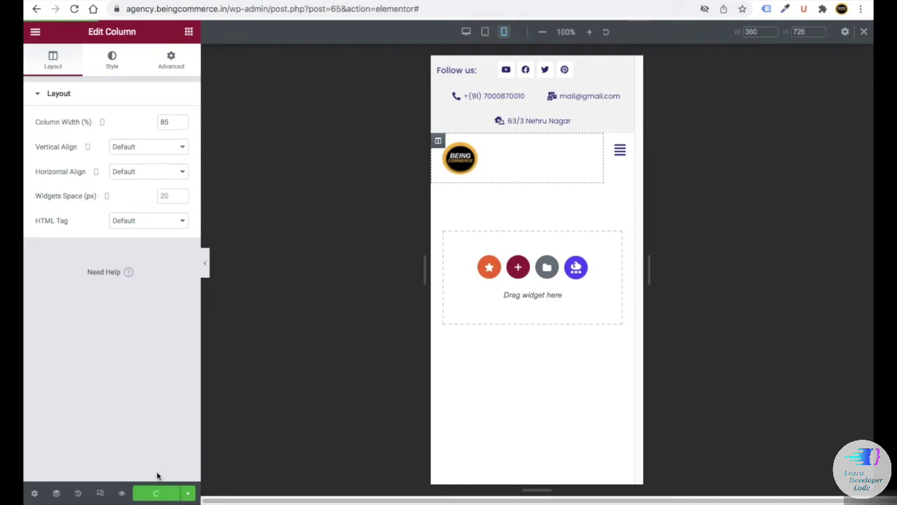
pyautogui.click(485, 32)
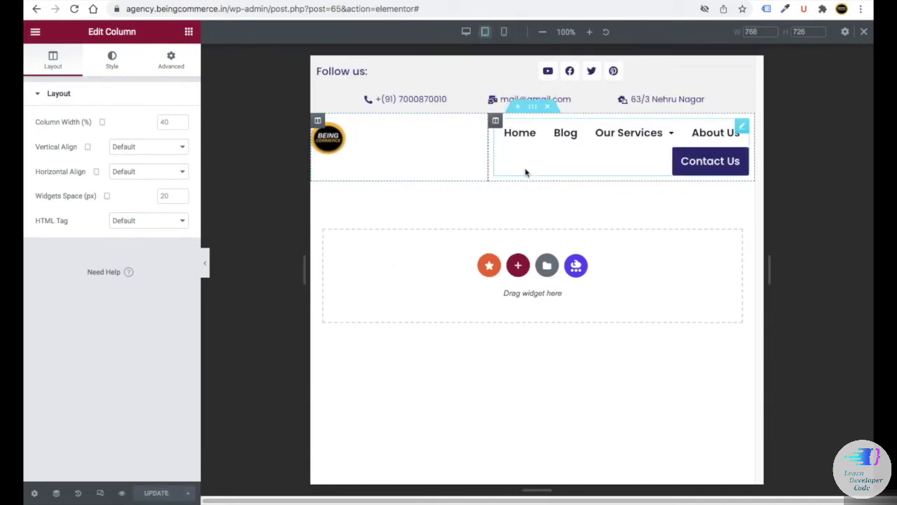
# - On tablet, reset the logo's margin to 0 and set the logo column width to 21%
pyautogui.click(384, 152)
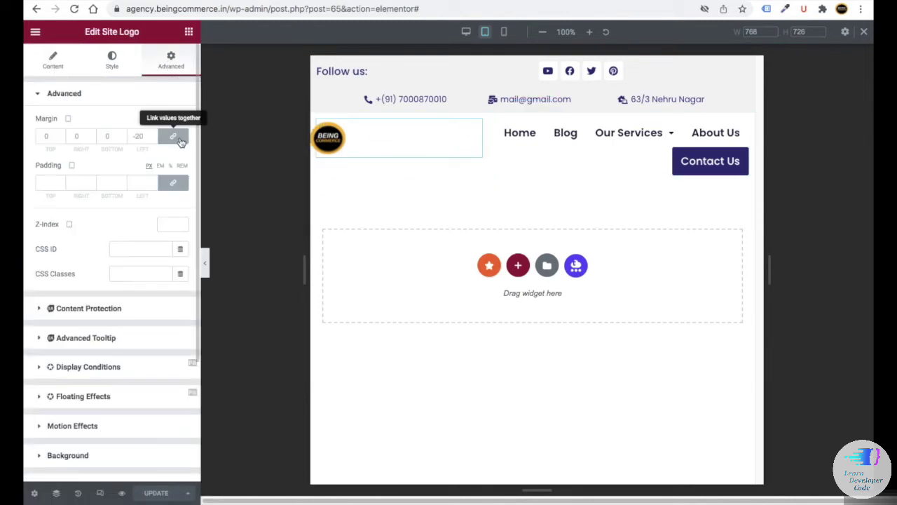
pyautogui.click(180, 140)
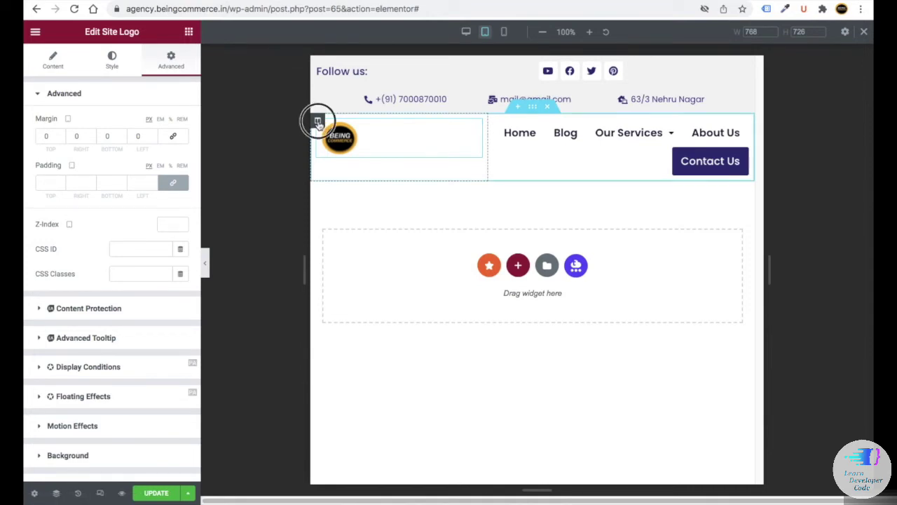
pyautogui.click(318, 121)
pyautogui.click(168, 122)
pyautogui.write('21')
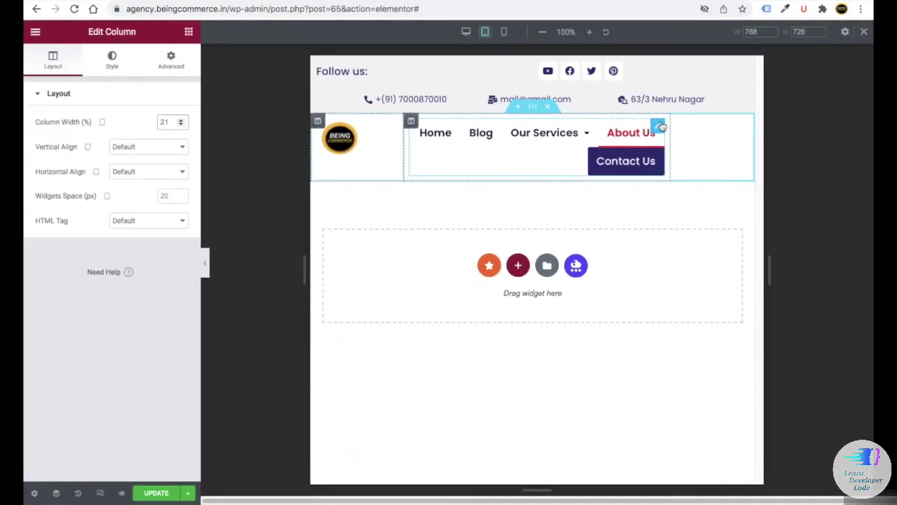
# - Set the navigation menu's typography size to 14
pyautogui.click(661, 126)
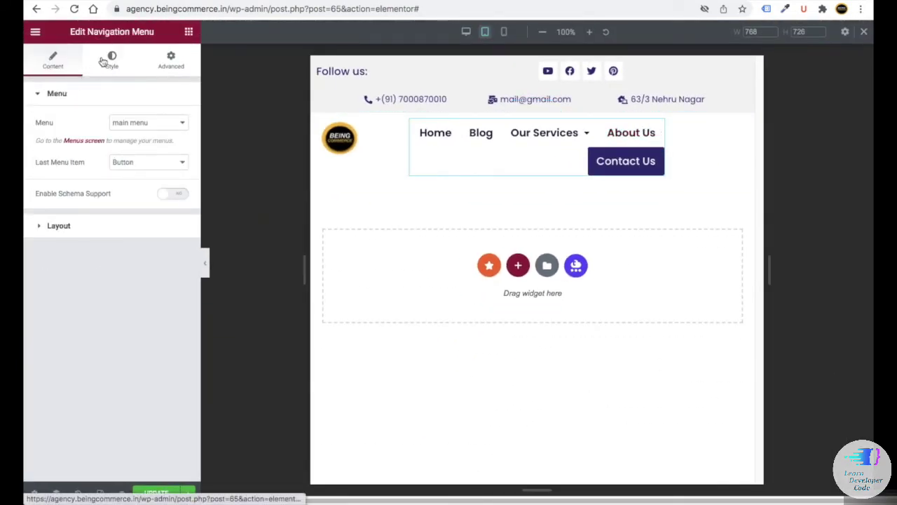
pyautogui.click(105, 62)
pyautogui.click(180, 333)
pyautogui.scroll(-2, 169, 308)
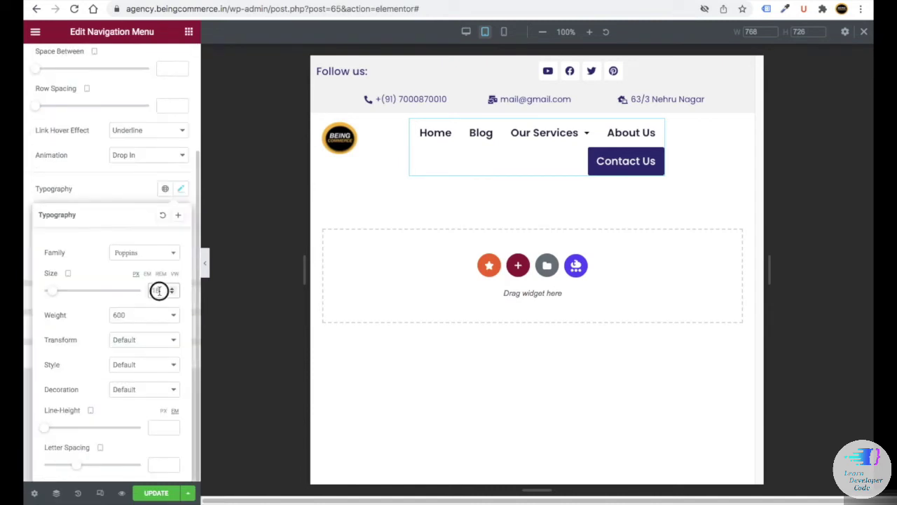
pyautogui.write('14')
pyautogui.scroll(2, 131, 267)
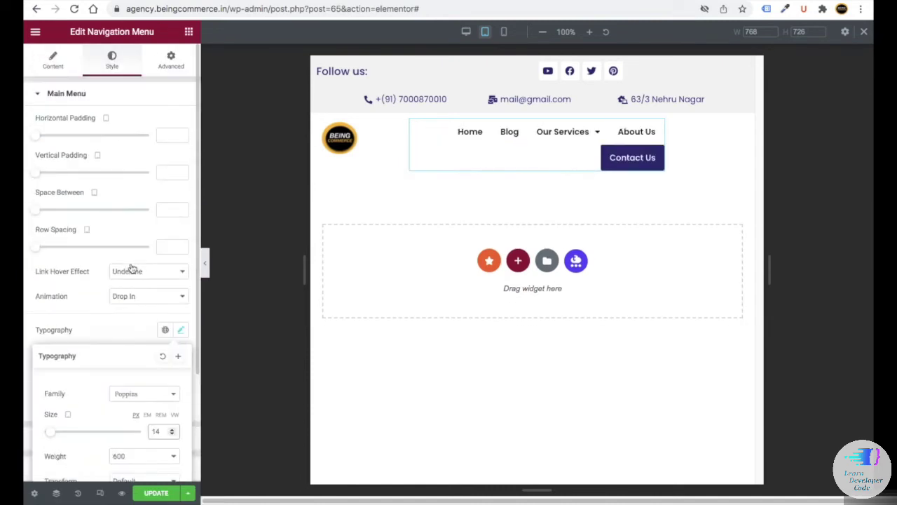
# - Unlink the navigation menu's margins and set its right margin to -90
pyautogui.click(170, 56)
pyautogui.click(172, 135)
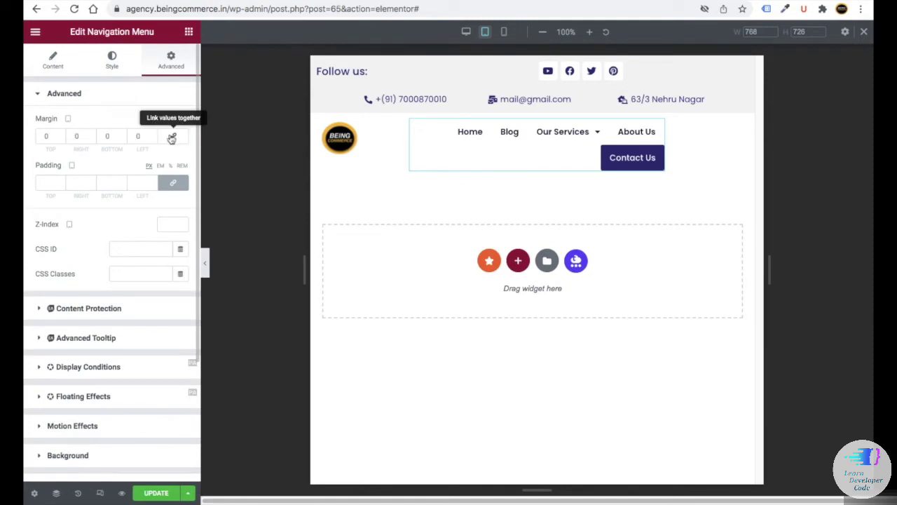
pyautogui.click(73, 136)
pyautogui.write('90')
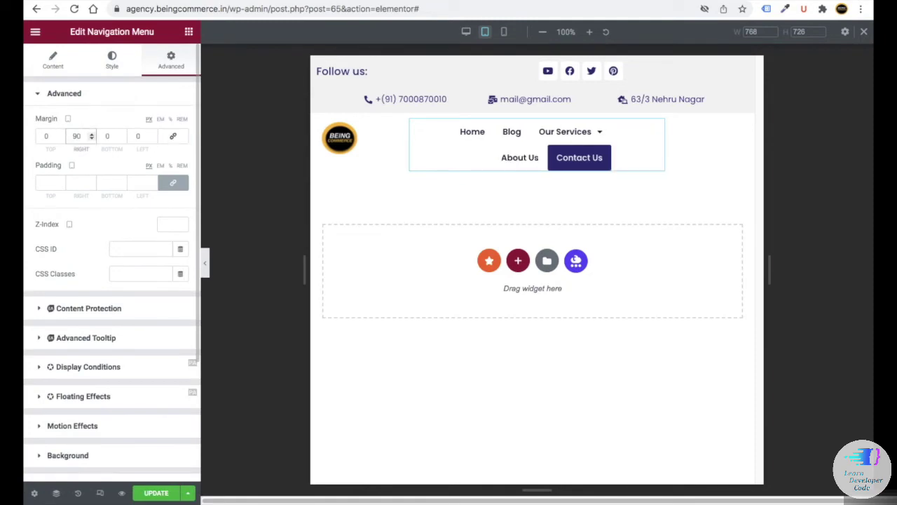
pyautogui.press('BackSpace')
pyautogui.press('BackSpace')
pyautogui.write('-89')
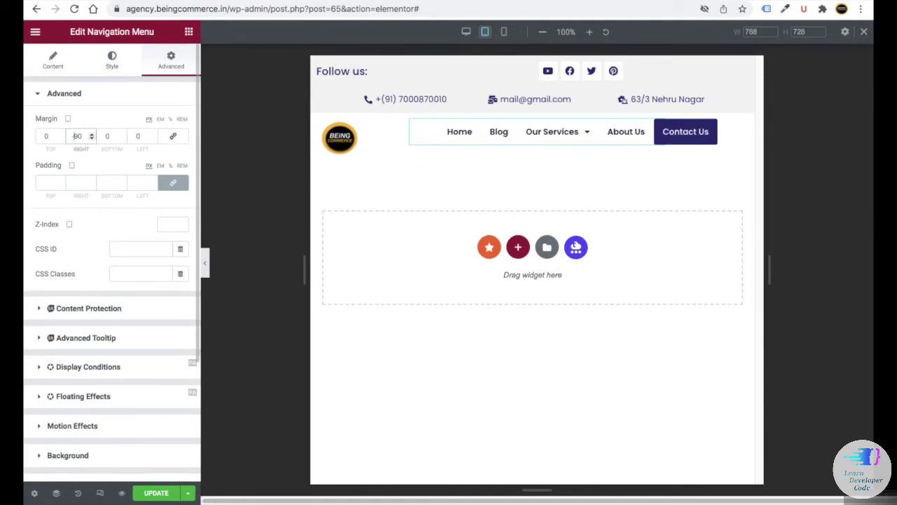
pyautogui.click(91, 139)
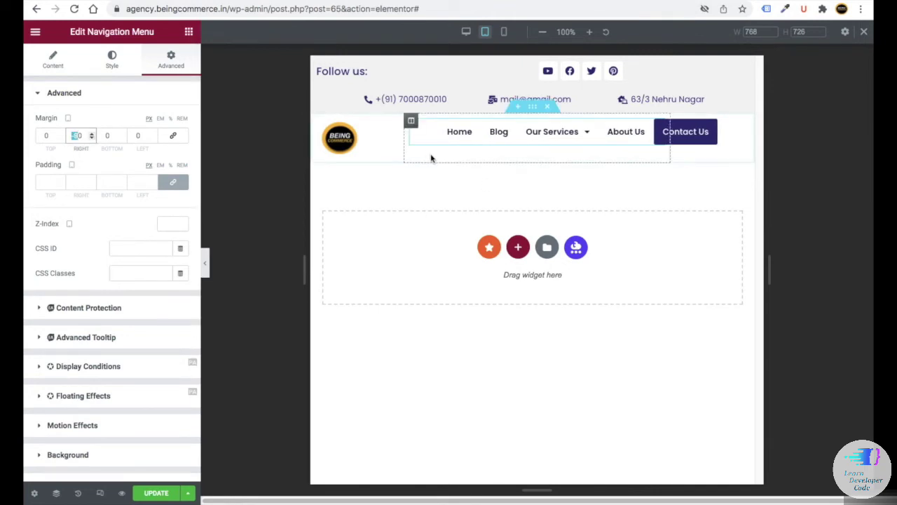
# - Set the tablet menu column width to 65%
pyautogui.click(411, 122)
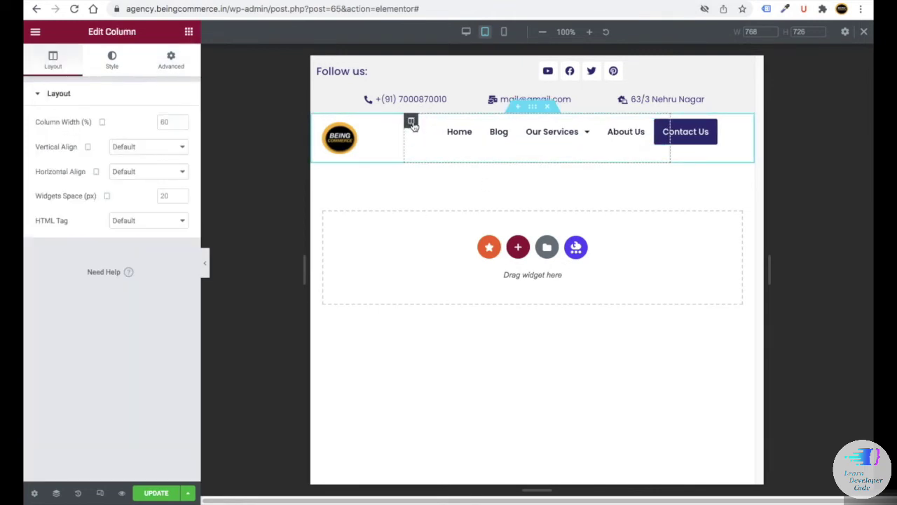
pyautogui.click(174, 122)
pyautogui.press('BackSpace')
pyautogui.write('5')
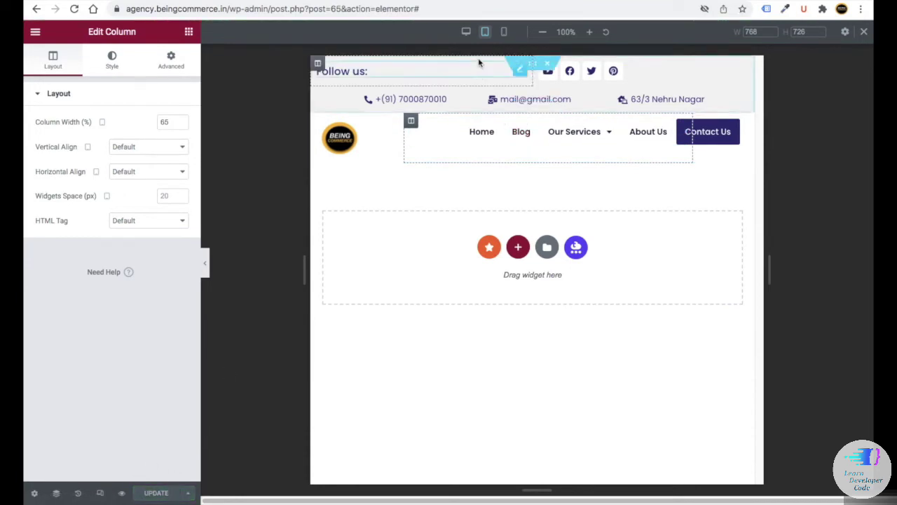
pyautogui.click(465, 32)
# - Give the logo-and-menu header section a classic #f3f3f3 background and update the template
pyautogui.scroll(5, 862, 32)
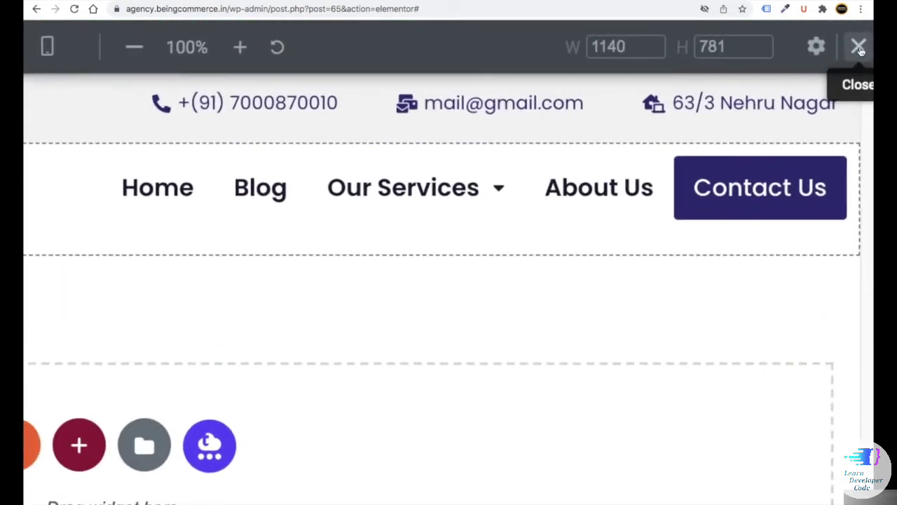
pyautogui.click(860, 47)
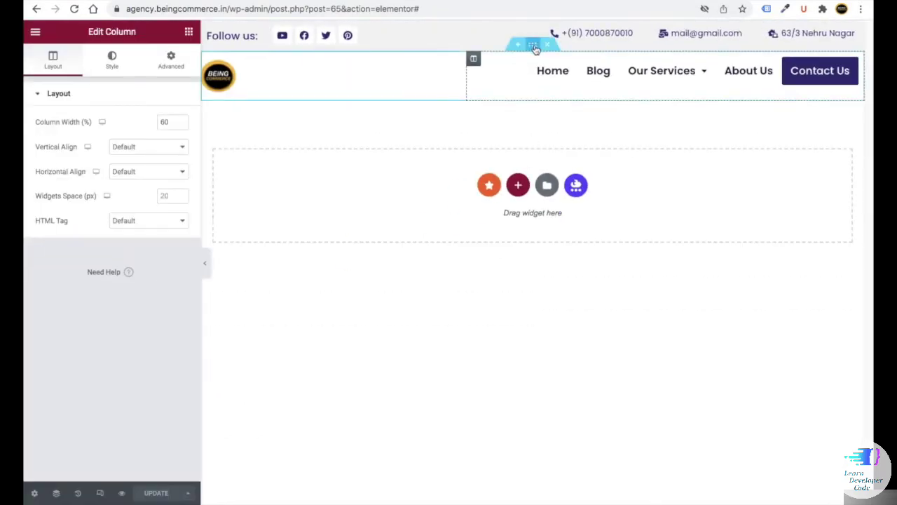
pyautogui.click(534, 48)
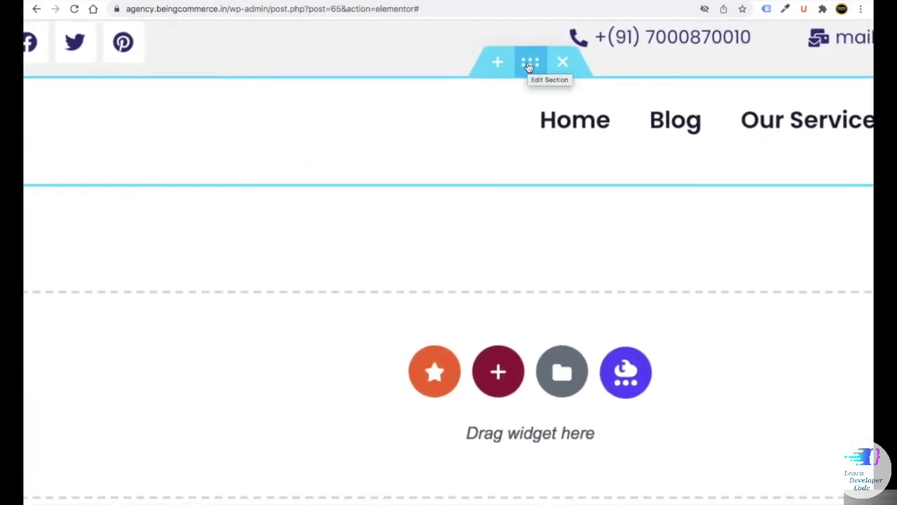
pyautogui.click(530, 67)
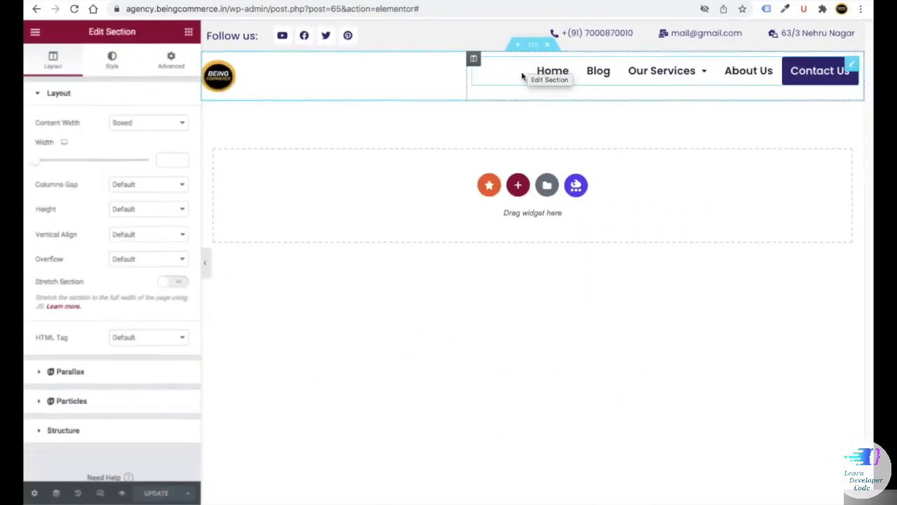
pyautogui.click(112, 60)
pyautogui.click(134, 148)
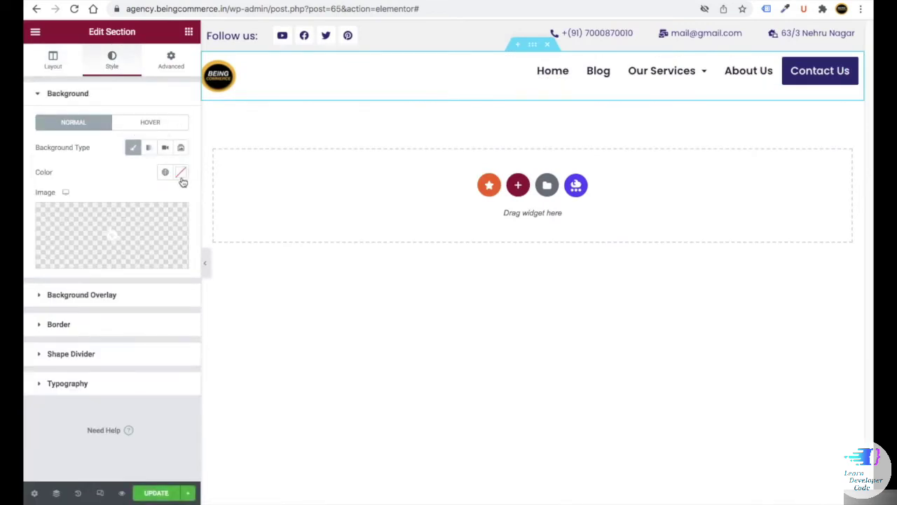
pyautogui.click(181, 172)
pyautogui.moveTo(133, 103); pyautogui.dragTo(104, 104)
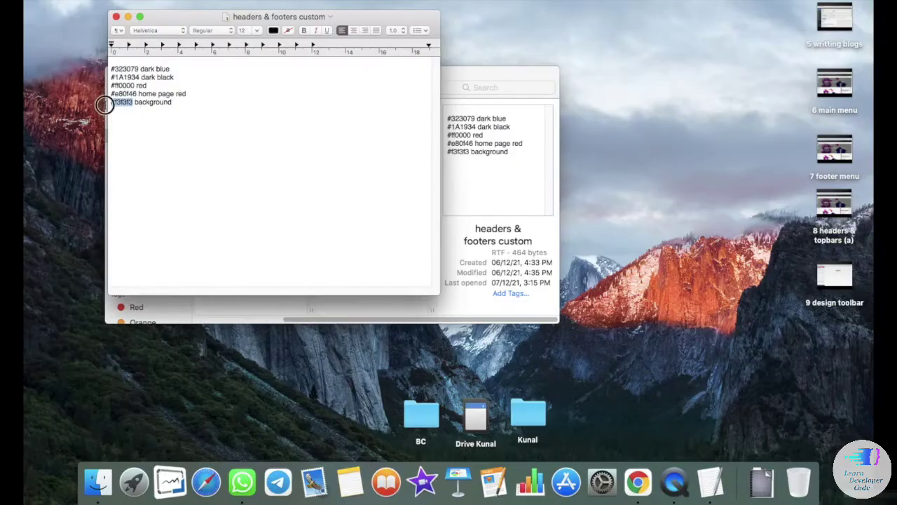
pyautogui.rightClick(108, 102)
pyautogui.click(134, 147)
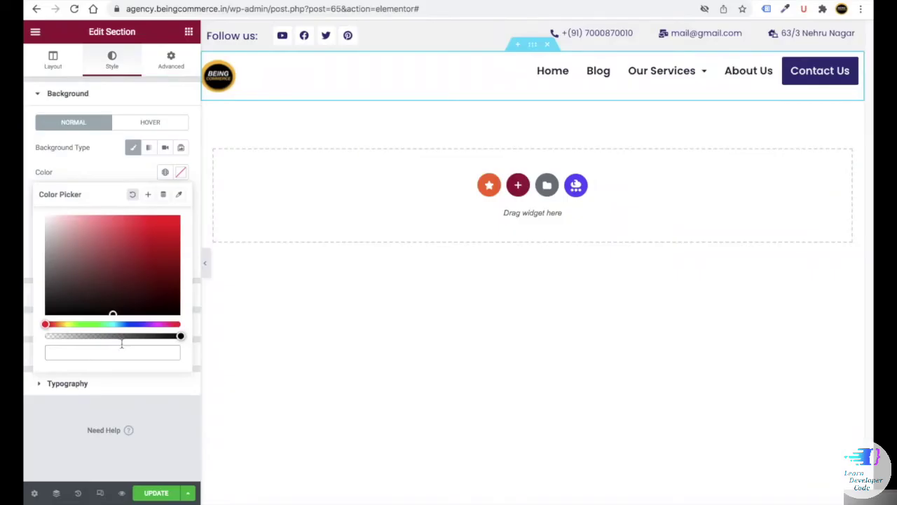
pyautogui.click(156, 423)
pyautogui.click(143, 492)
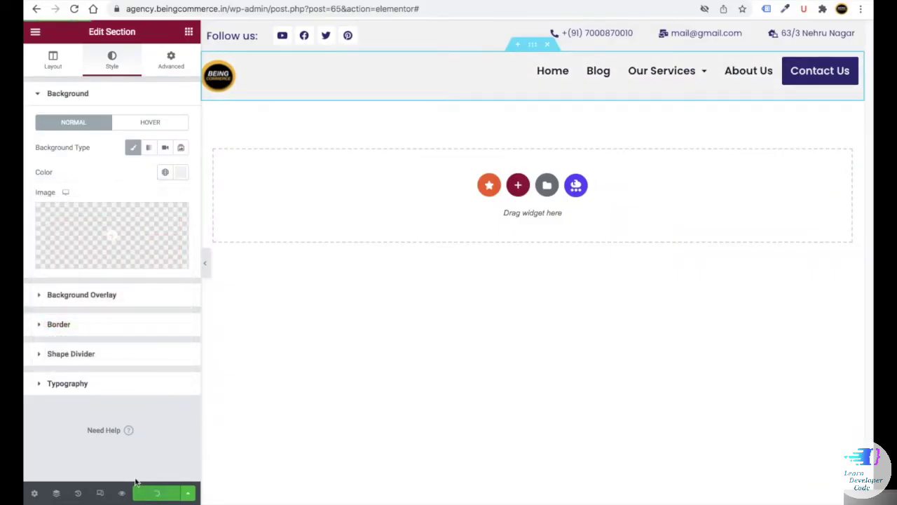
# - Start a new Header & Footer Builder template titled 'Footer'
pyautogui.click(207, 267)
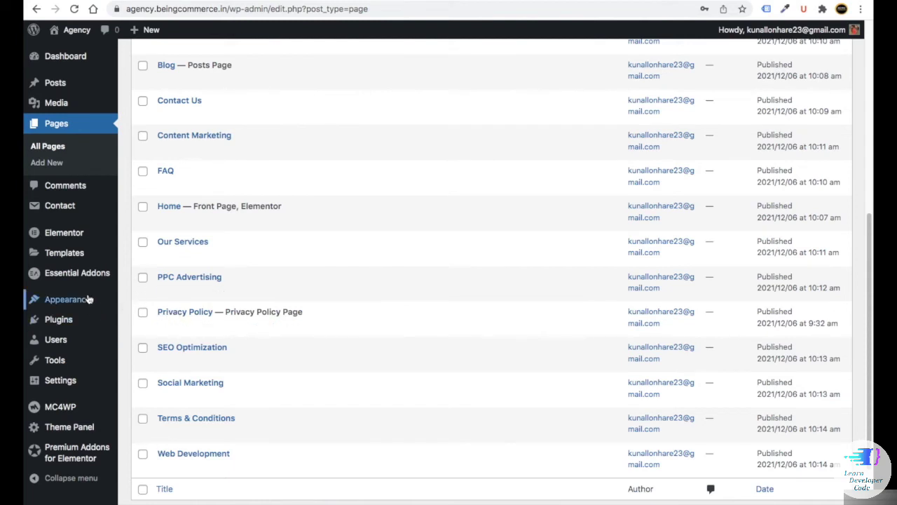
pyautogui.moveTo(89, 299)
pyautogui.click(161, 389)
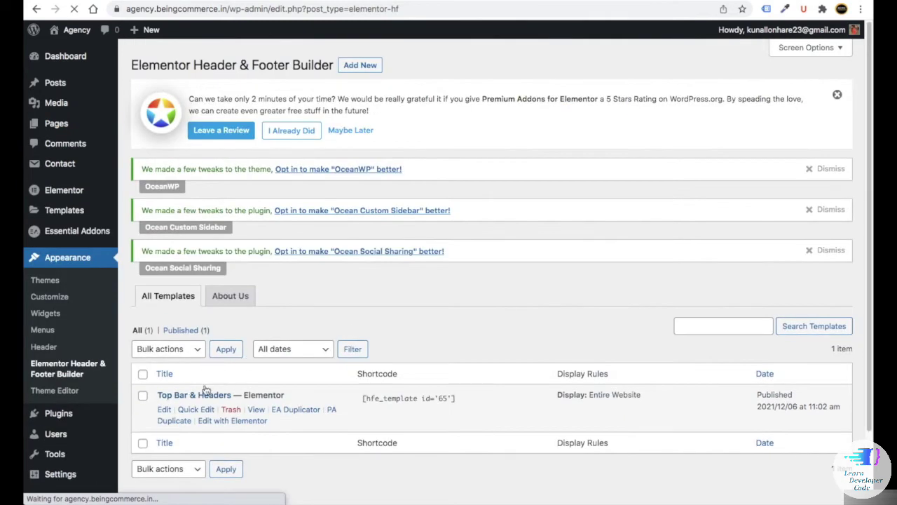
pyautogui.click(361, 67)
pyautogui.write('Foote')
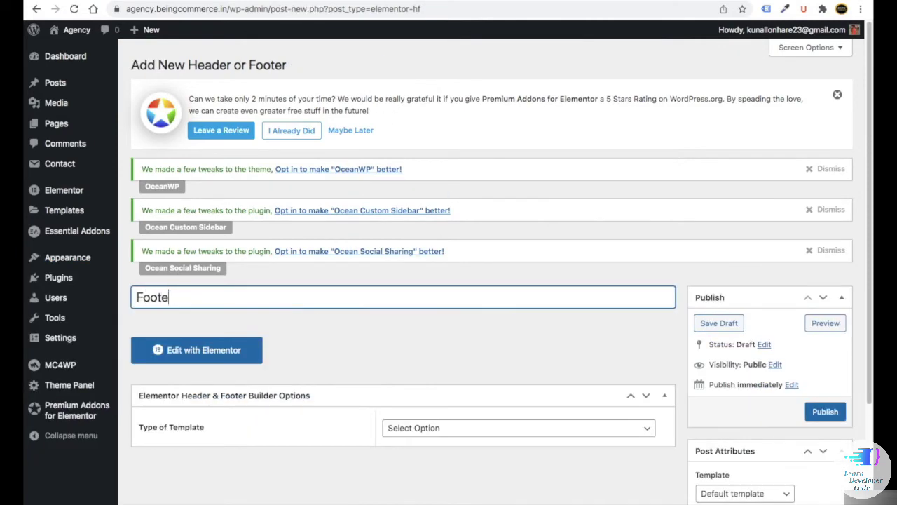
pyautogui.write('r')
# - Set type Footer, display on Entire Website, publish, and edit it with Elementor
pyautogui.scroll(-3, 356, 318)
pyautogui.click(423, 303)
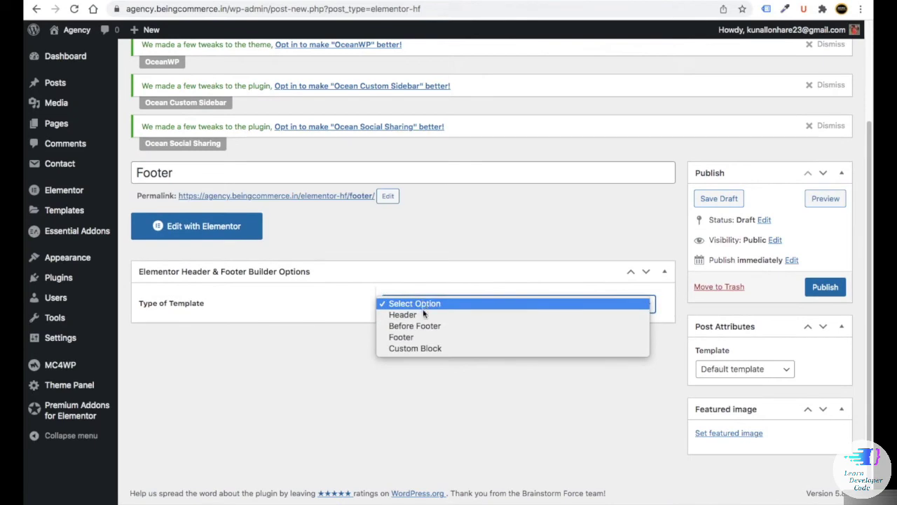
pyautogui.click(403, 337)
pyautogui.scroll(-1, 439, 341)
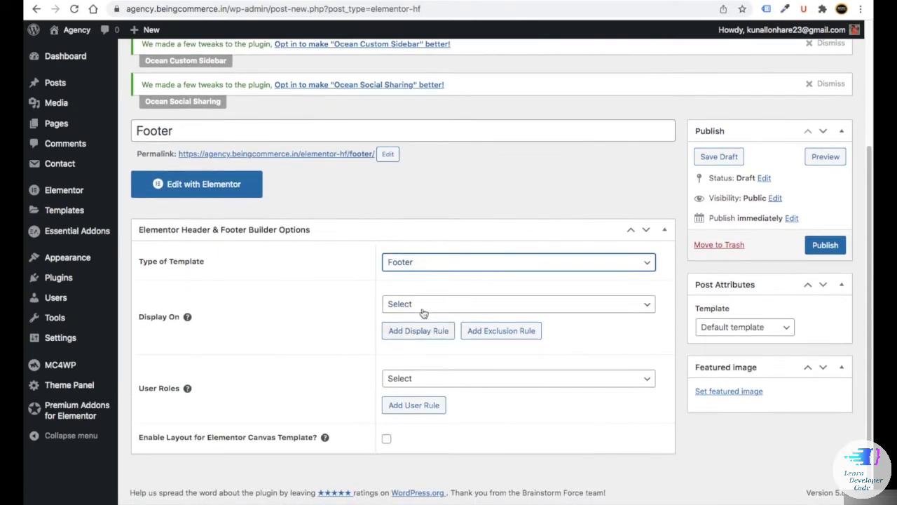
pyautogui.click(424, 303)
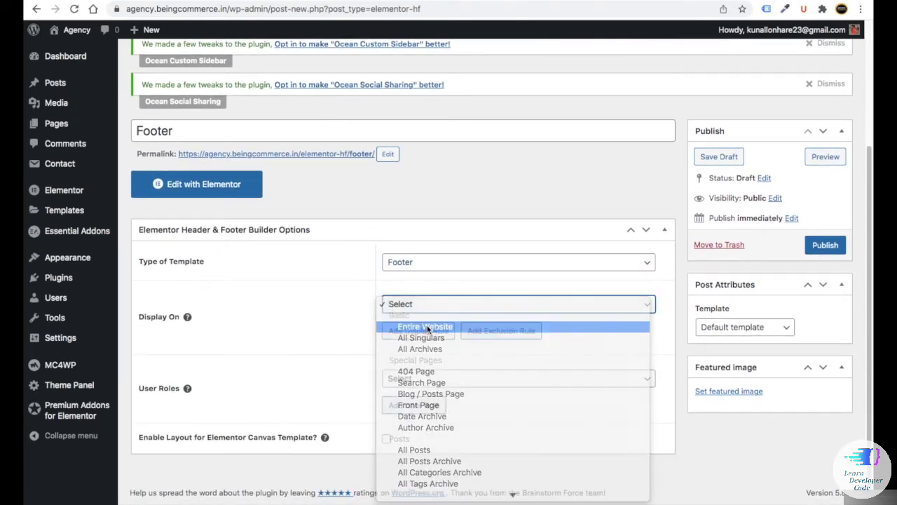
pyautogui.click(425, 326)
pyautogui.click(826, 246)
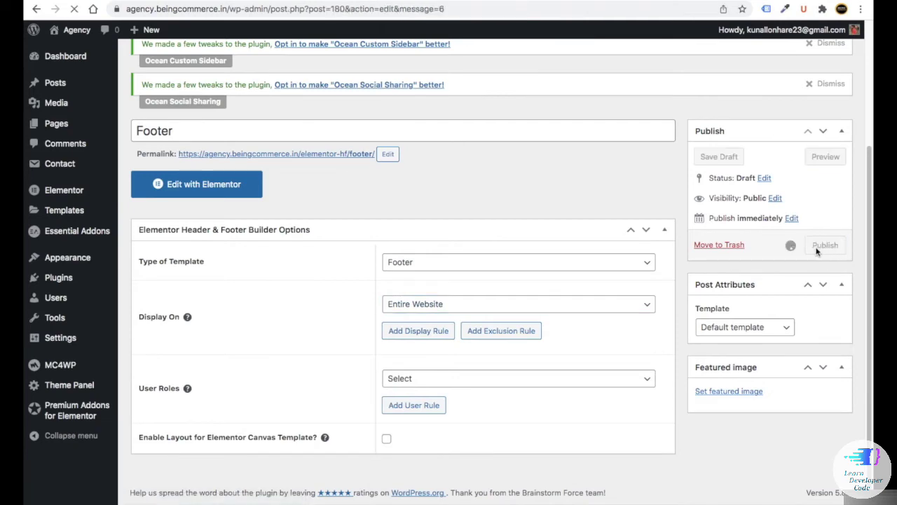
pyautogui.scroll(-2, 375, 335)
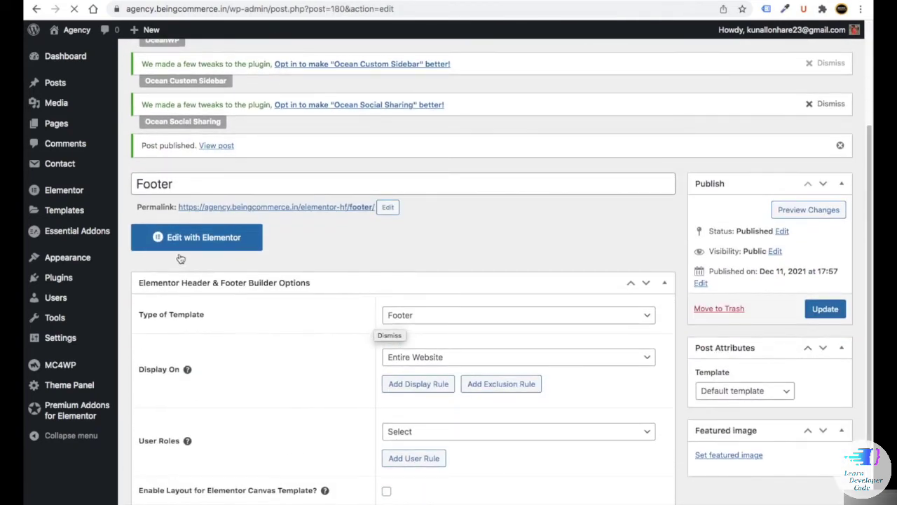
pyautogui.click(188, 242)
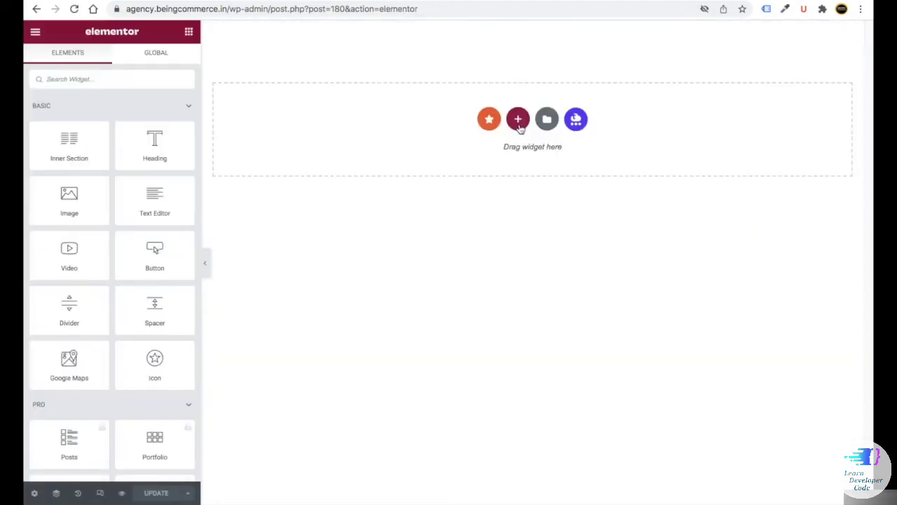
# - Add a one-column section with a Heading reading 'KEEP IN TOUCH'
pyautogui.click(518, 121)
pyautogui.click(372, 148)
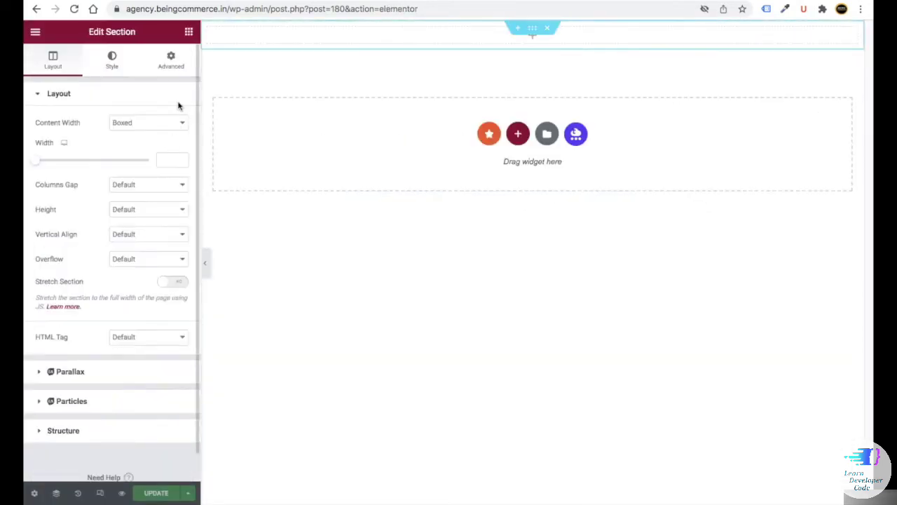
pyautogui.click(188, 31)
pyautogui.moveTo(155, 145); pyautogui.dragTo(402, 34)
pyautogui.moveTo(133, 136); pyautogui.dragTo(25, 132)
pyautogui.hotkey('ctrl', 'v')
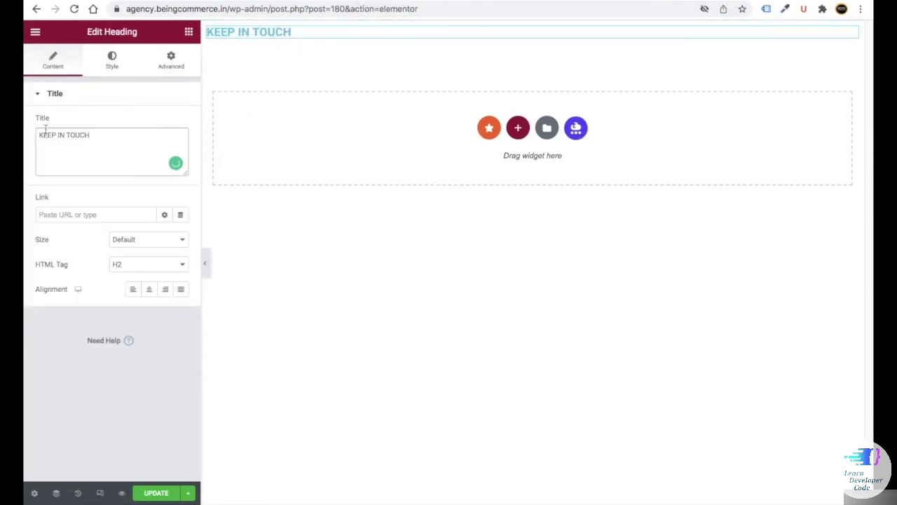
pyautogui.moveTo(92, 134); pyautogui.dragTo(51, 131)
pyautogui.click(109, 141)
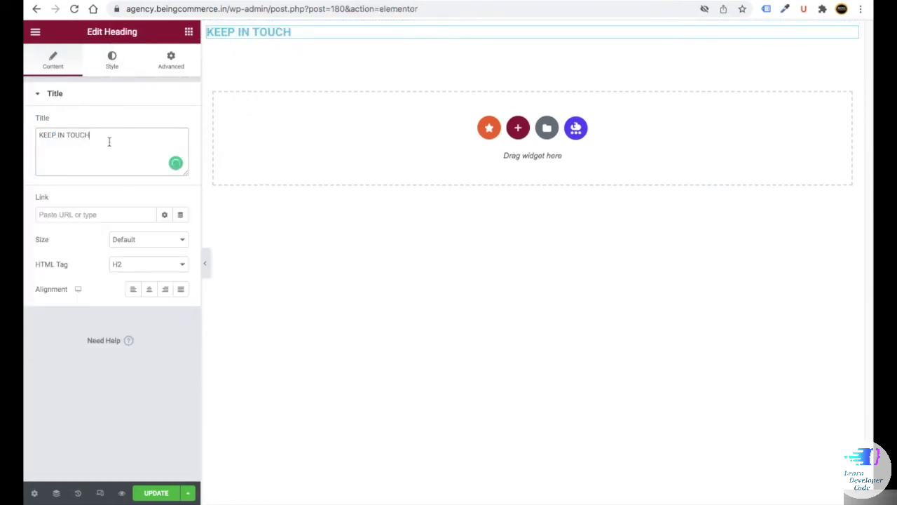
# - Center the heading and set its typography to Poppins, size 24
pyautogui.click(149, 290)
pyautogui.click(107, 63)
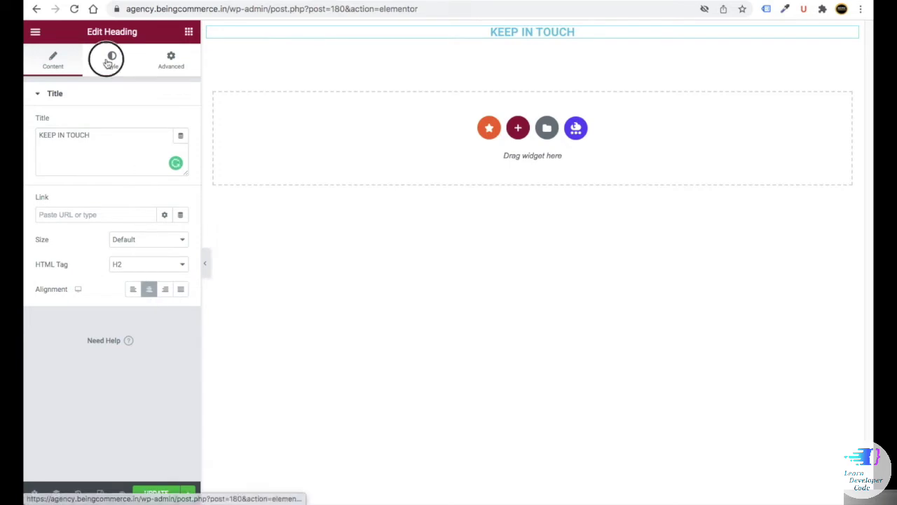
pyautogui.click(179, 150)
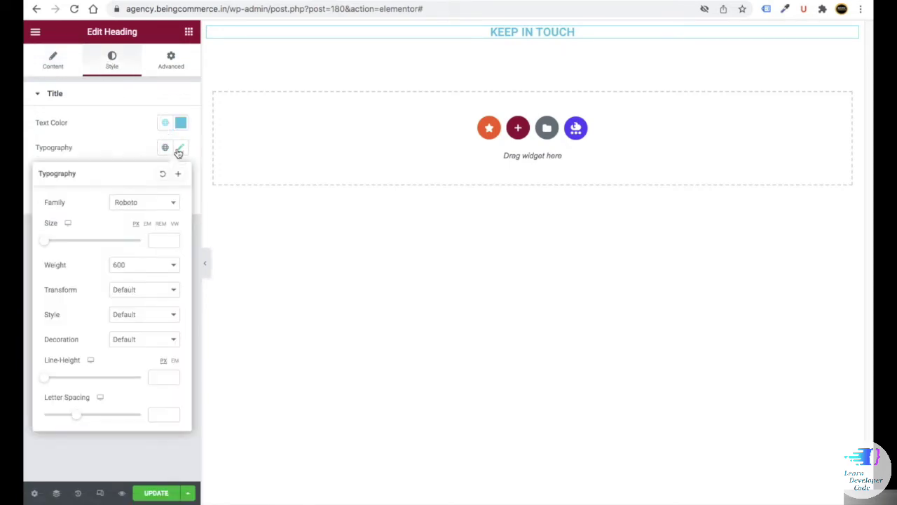
pyautogui.click(144, 202)
pyautogui.write('Pop')
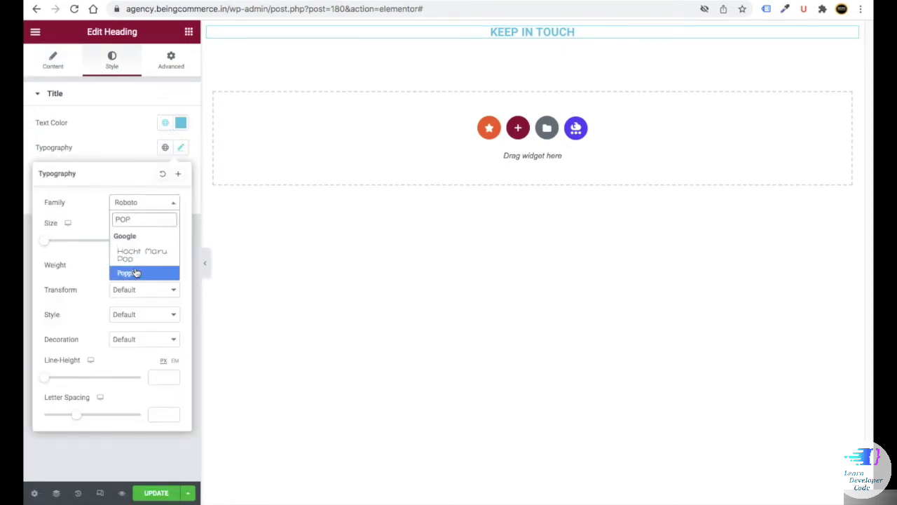
pyautogui.click(123, 272)
pyautogui.click(157, 242)
pyautogui.write('24')
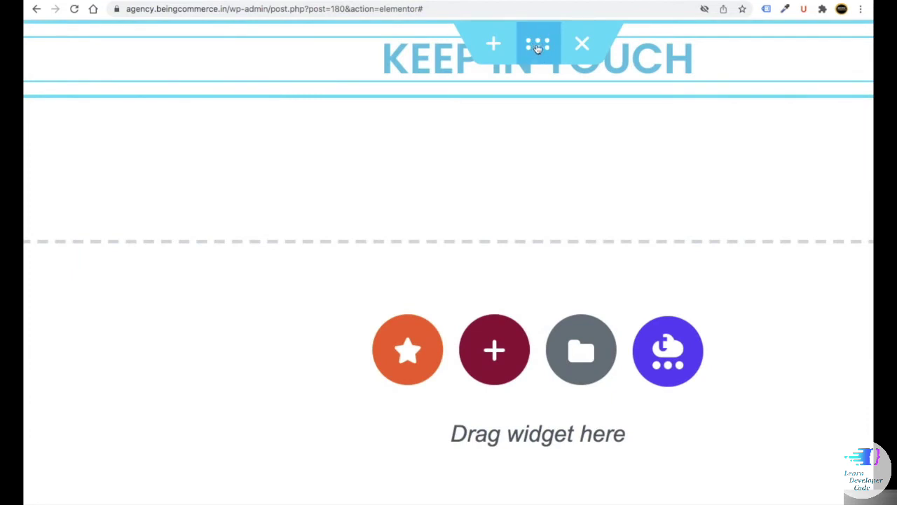
# - Give the heading's section a classic navy background colour
pyautogui.click(538, 46)
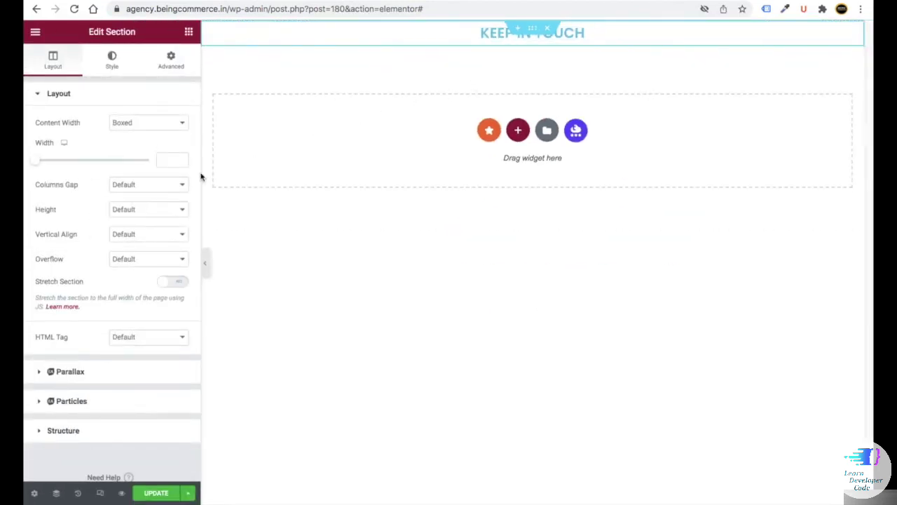
pyautogui.click(113, 61)
pyautogui.click(136, 148)
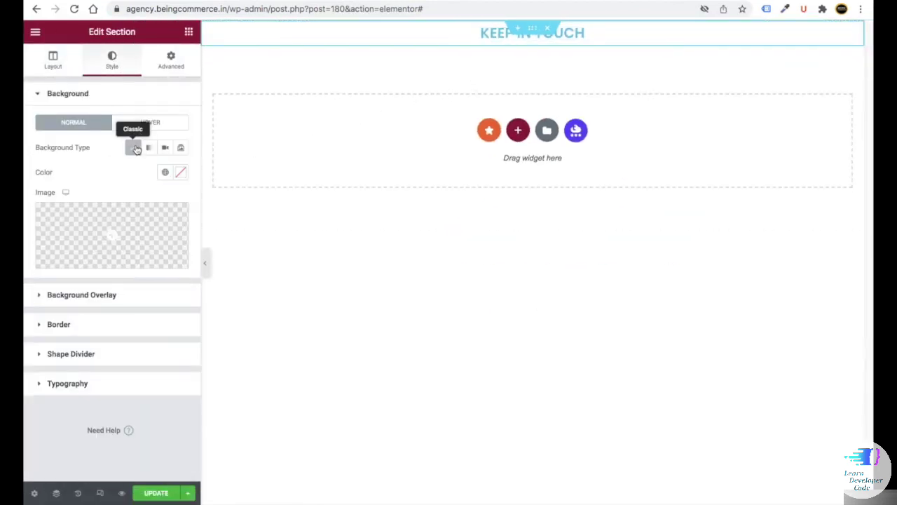
pyautogui.click(180, 172)
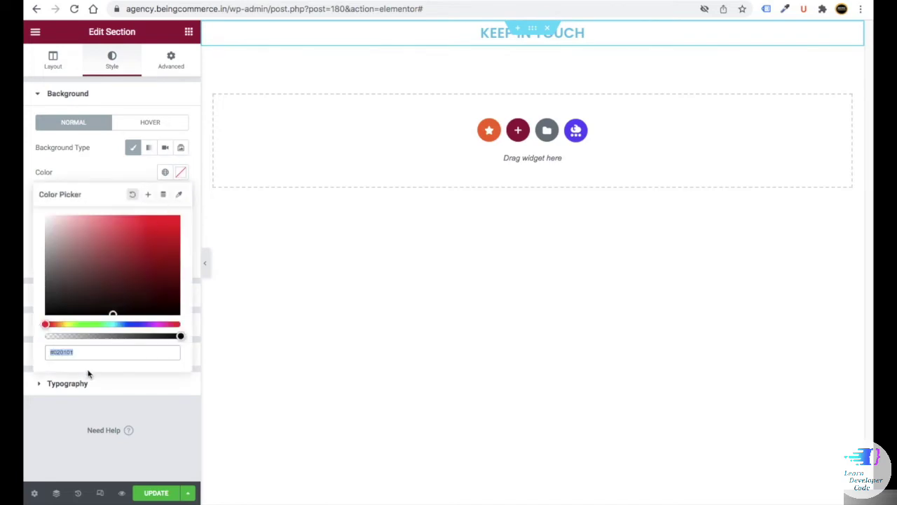
pyautogui.hotkey('ctrl', 'v')
# - Make the KEEP IN TOUCH heading text white
pyautogui.click(584, 36)
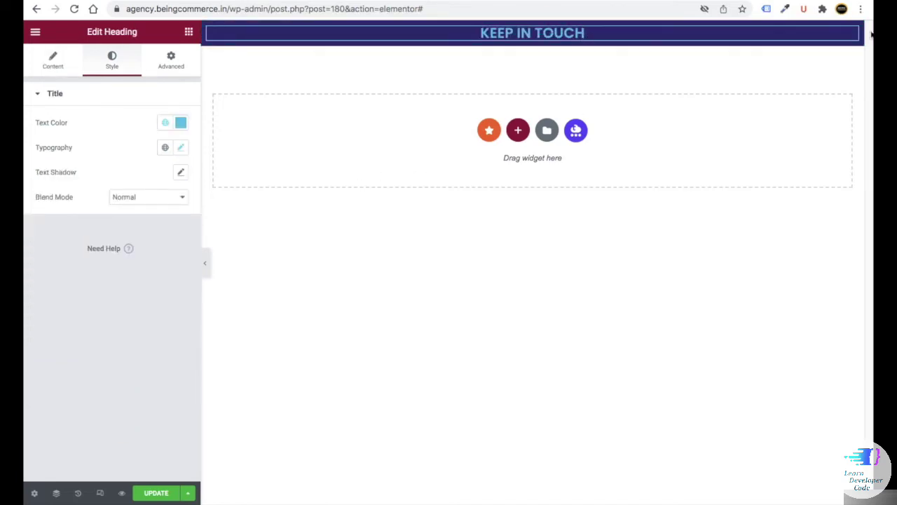
pyautogui.click(181, 123)
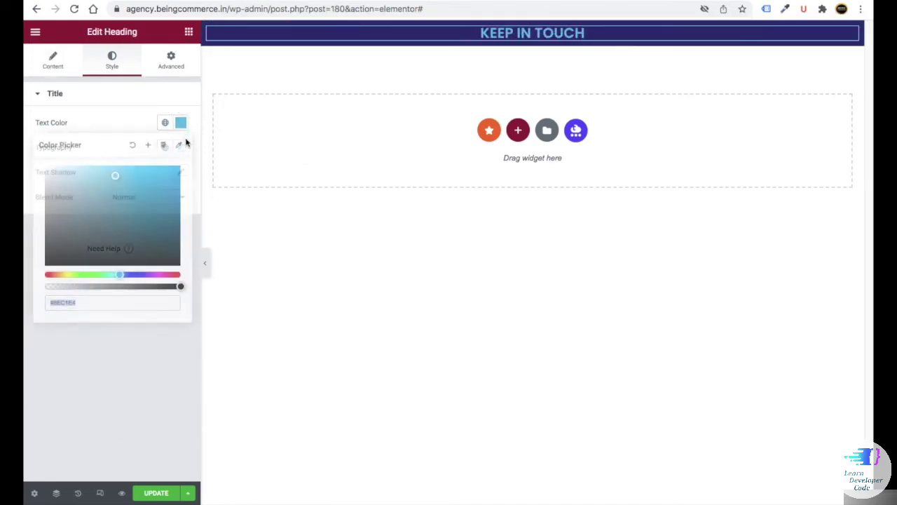
pyautogui.write('#FFFFFF')
pyautogui.click(197, 98)
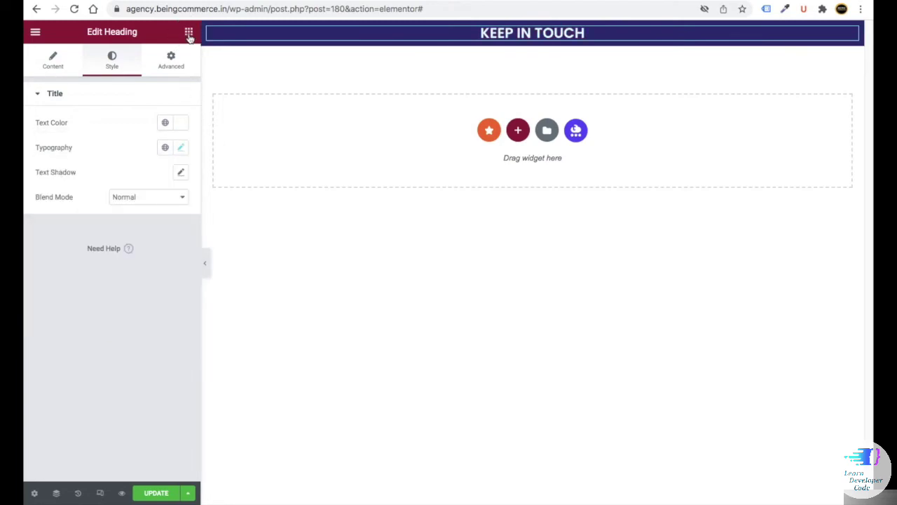
# - Add a Social Icons widget below the heading with an extra Instagram icon
pyautogui.click(189, 37)
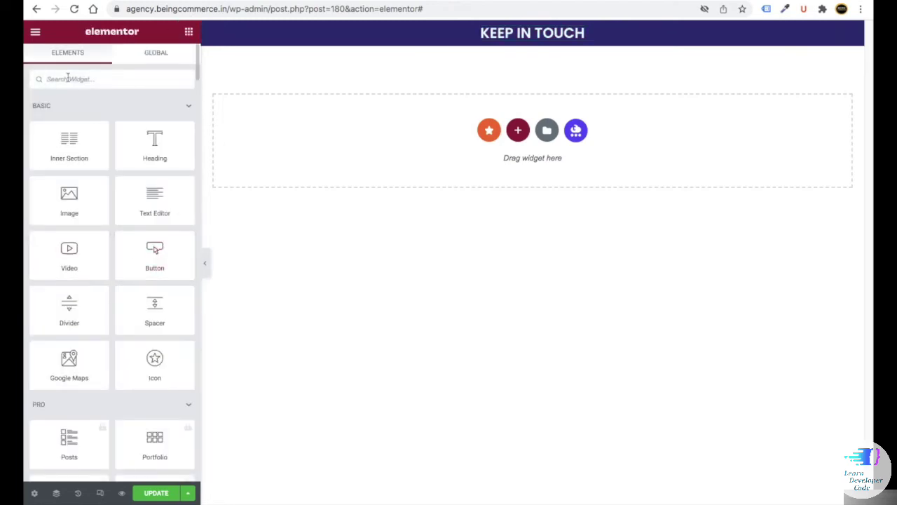
pyautogui.write('SOCIA')
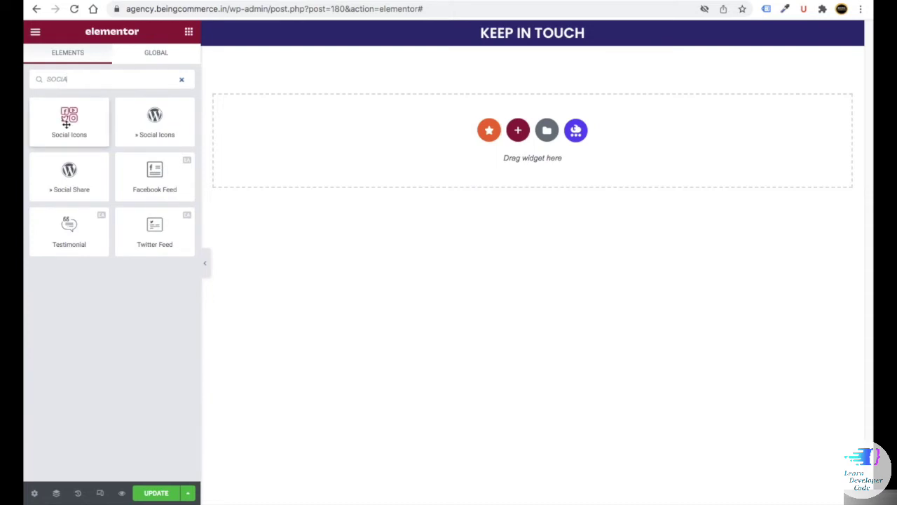
pyautogui.moveTo(69, 119); pyautogui.dragTo(540, 40)
pyautogui.click(98, 228)
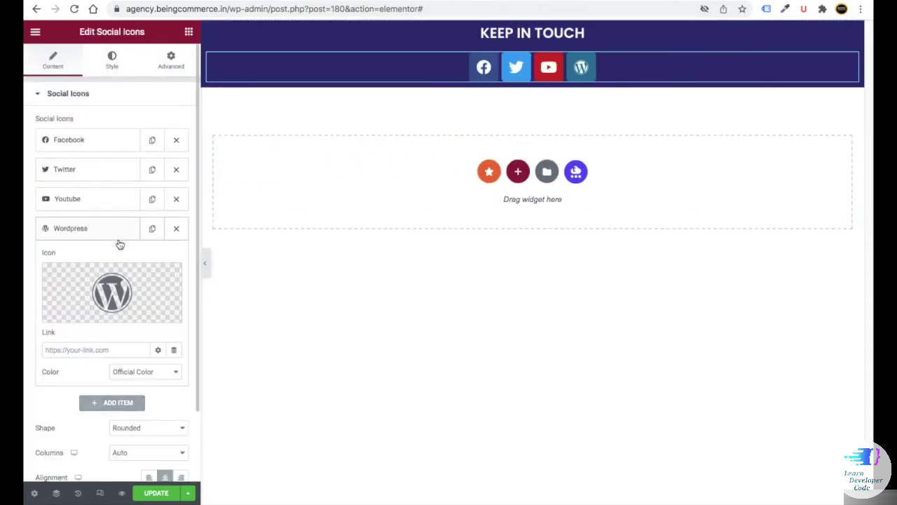
pyautogui.click(146, 278)
pyautogui.write('INS')
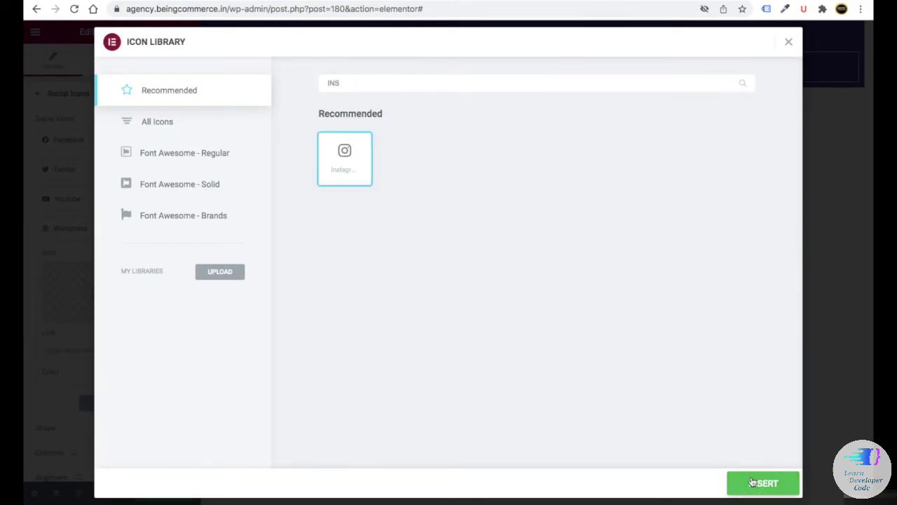
pyautogui.click(761, 483)
pyautogui.click(82, 229)
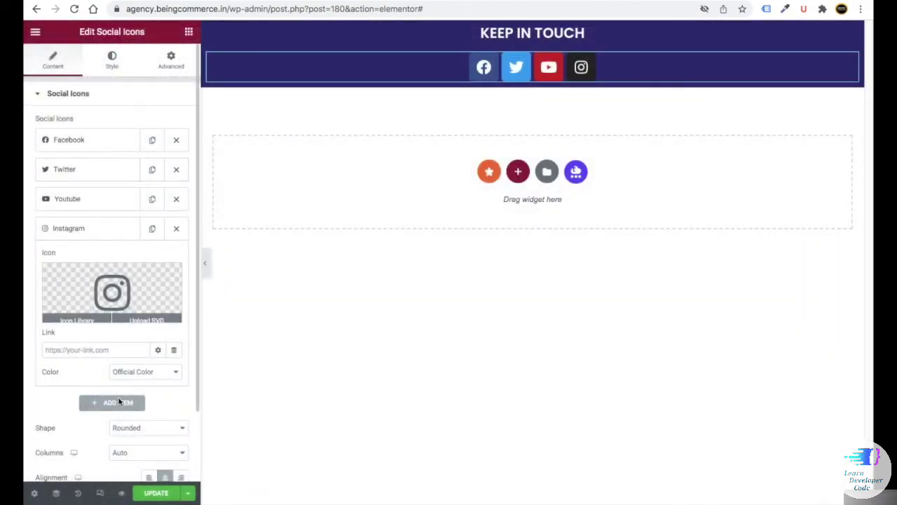
# - Add a Pinterest icon item to the social icons list
pyautogui.click(114, 402)
pyautogui.click(130, 315)
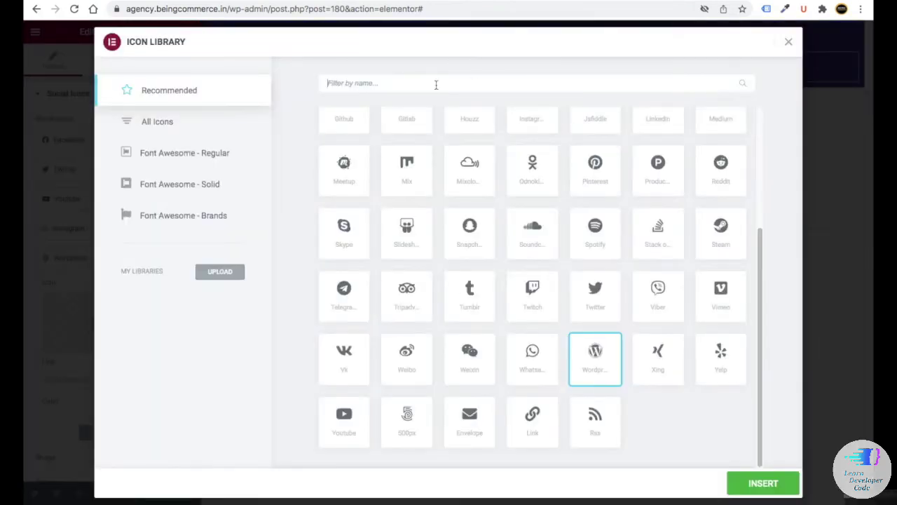
pyautogui.write('PIN')
pyautogui.click(345, 160)
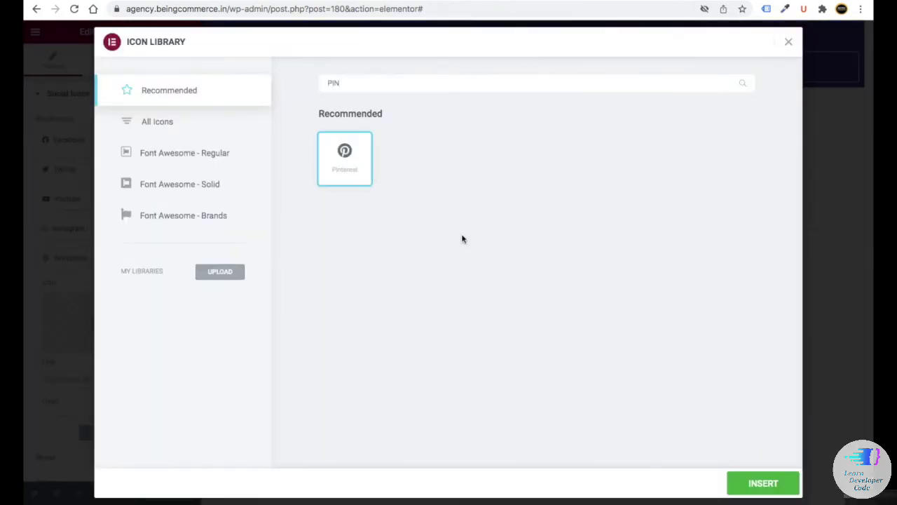
pyautogui.click(763, 483)
pyautogui.click(96, 257)
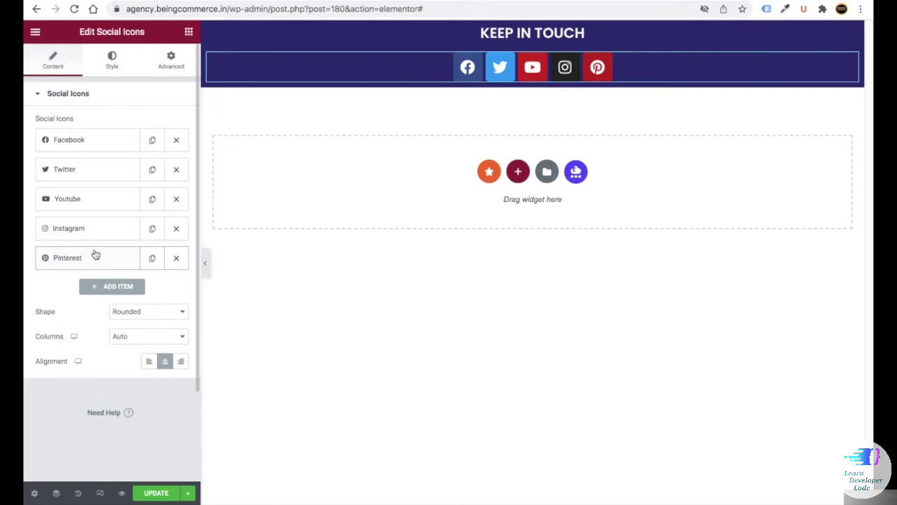
pyautogui.click(82, 204)
pyautogui.click(82, 203)
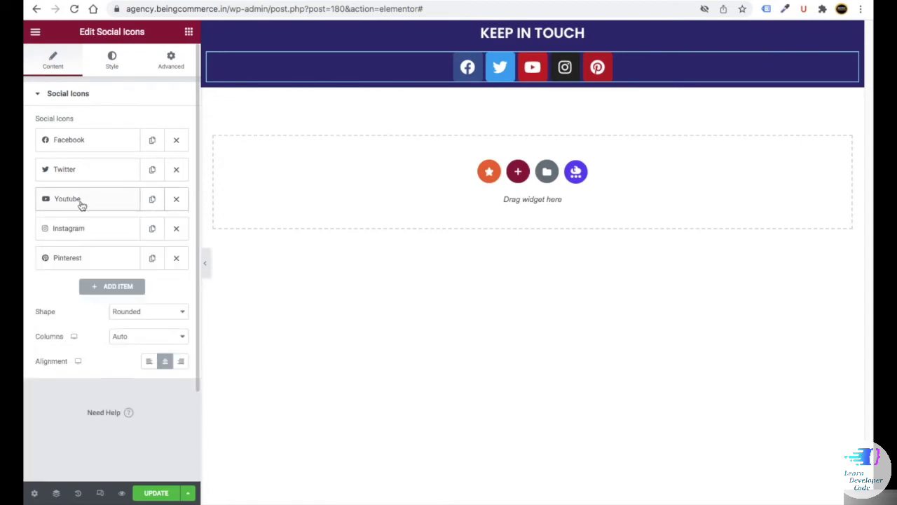
# - Set the icons to Circle shape, 6 columns, center aligned
pyautogui.click(133, 312)
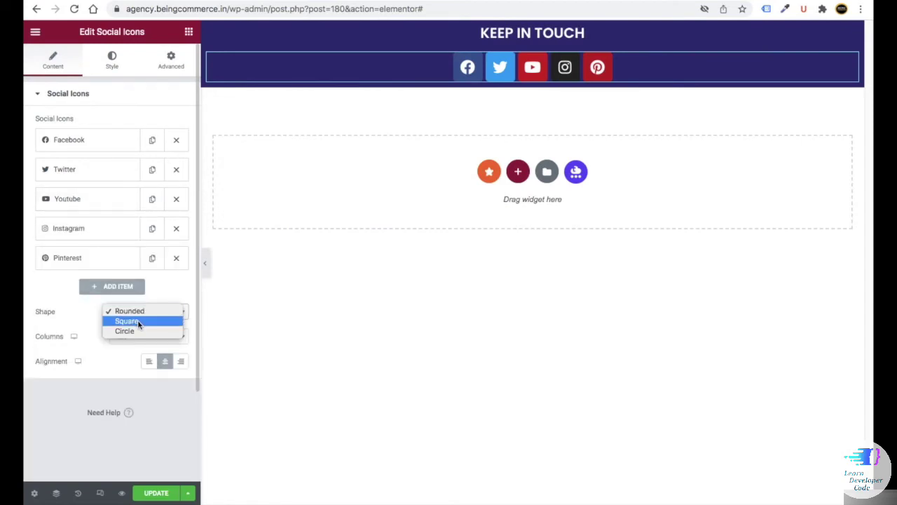
pyautogui.click(126, 331)
pyautogui.click(141, 336)
pyautogui.click(131, 397)
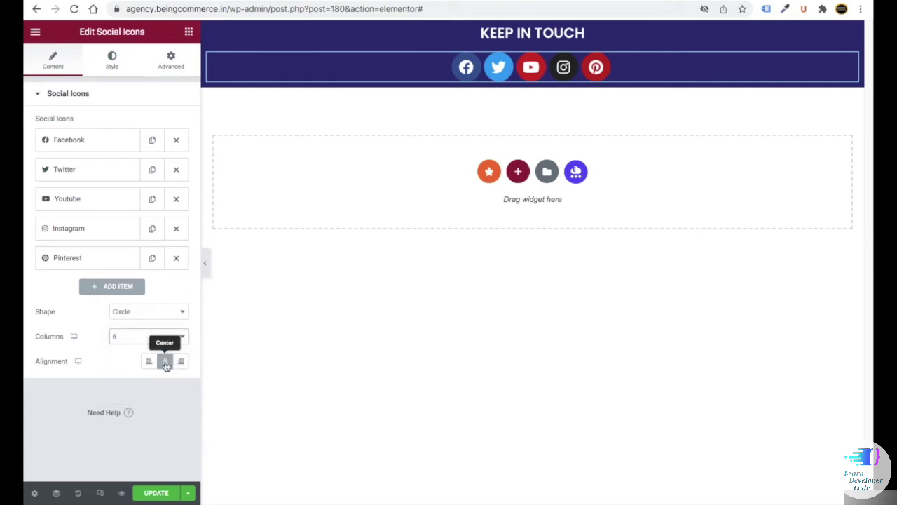
pyautogui.click(166, 362)
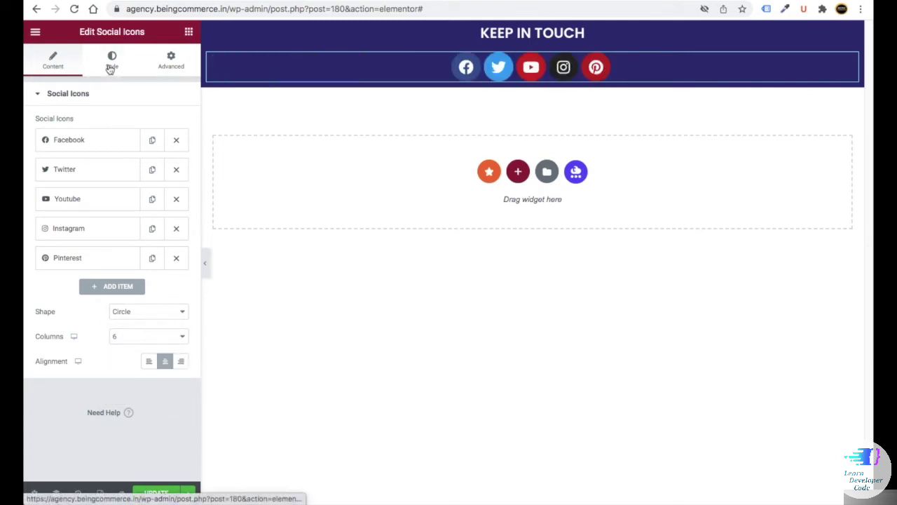
# - Switch icon colours to Custom with navy primary and white secondary
pyautogui.click(110, 63)
pyautogui.click(126, 123)
pyautogui.click(138, 134)
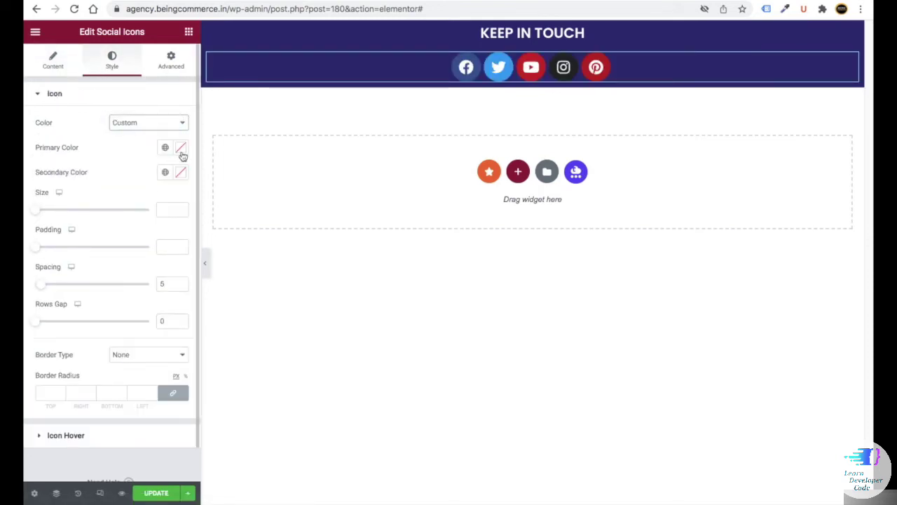
pyautogui.click(180, 148)
pyautogui.hotkey('ctrl', 'v')
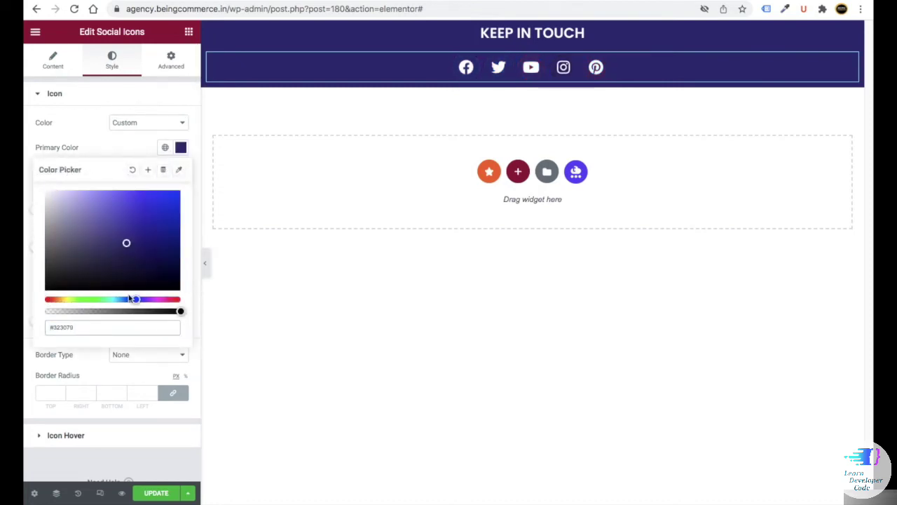
pyautogui.click(181, 172)
pyautogui.click(180, 172)
pyautogui.write('#D2D2D2')
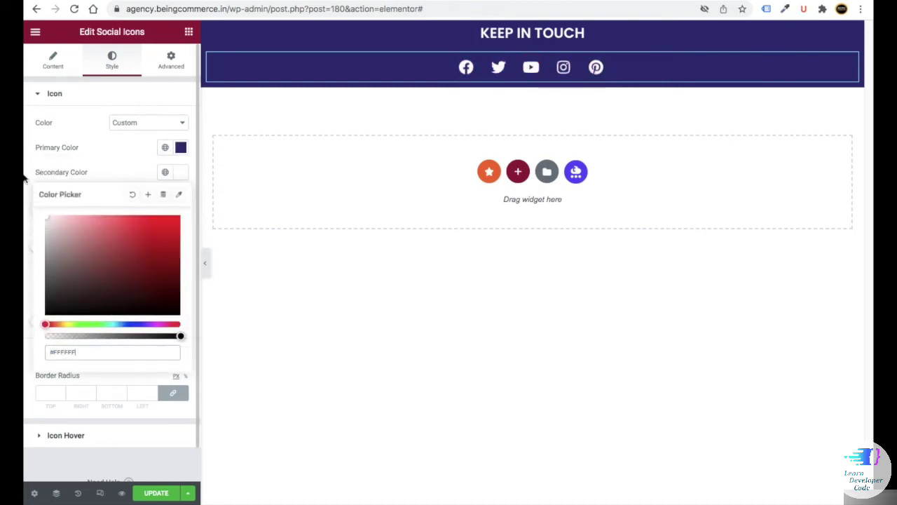
pyautogui.click(29, 187)
# - Set icon size 40, padding 0.5 and spacing 21
pyautogui.click(162, 209)
pyautogui.write('40')
pyautogui.click(164, 247)
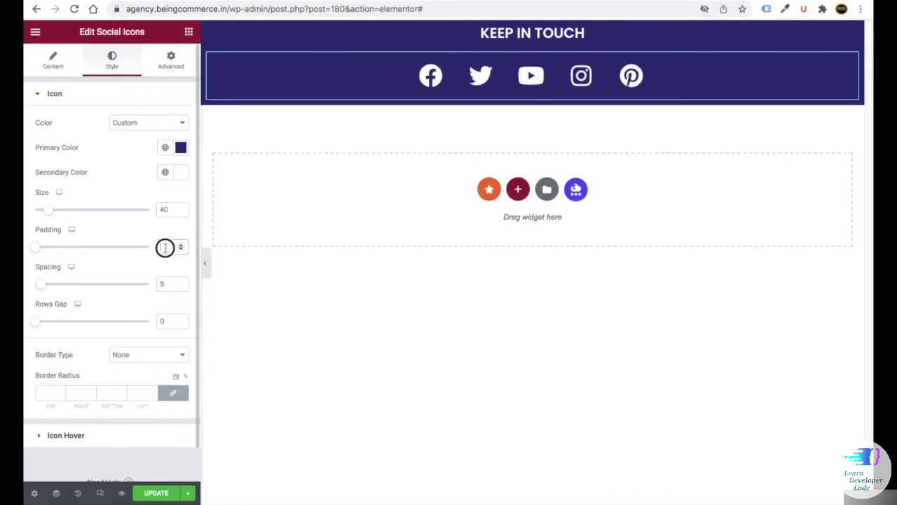
pyautogui.write('0')
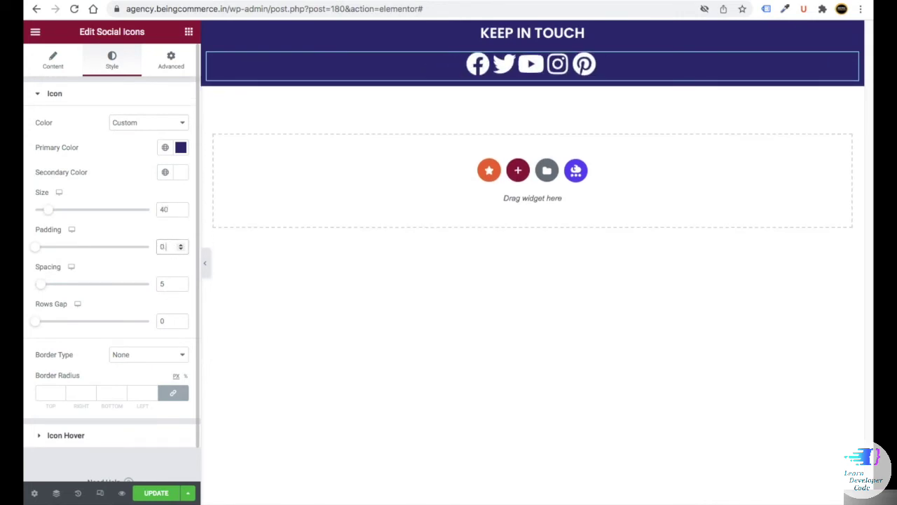
pyautogui.write('.5')
pyautogui.moveTo(166, 283); pyautogui.dragTo(156, 282)
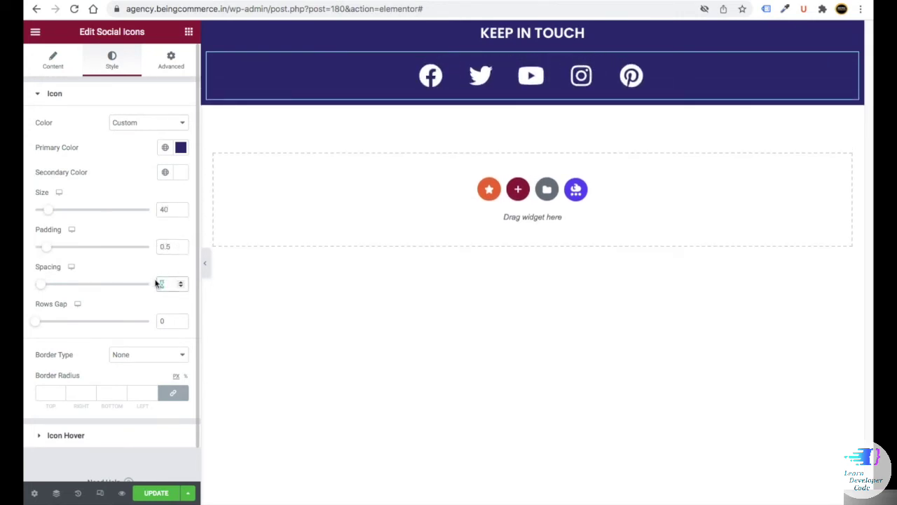
pyautogui.write('21')
pyautogui.doubleClick(156, 321)
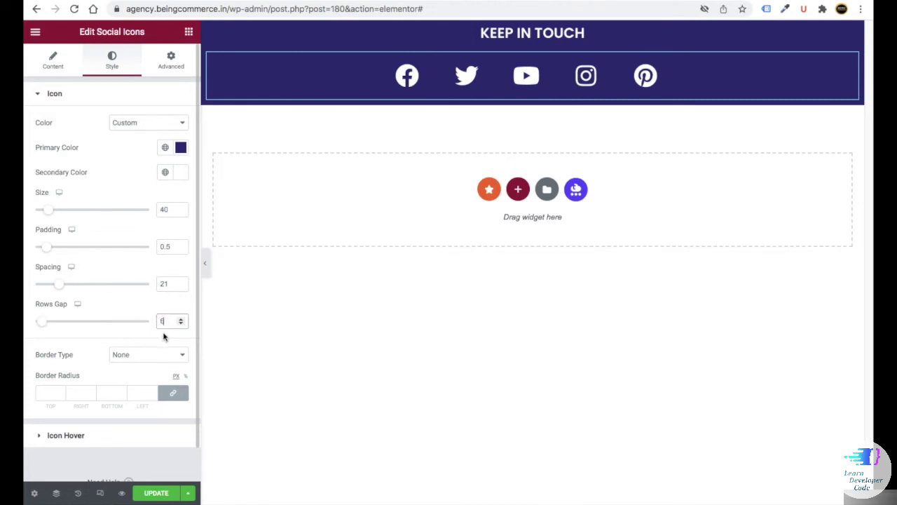
# - Give the social icons a Float hover animation
pyautogui.click(67, 436)
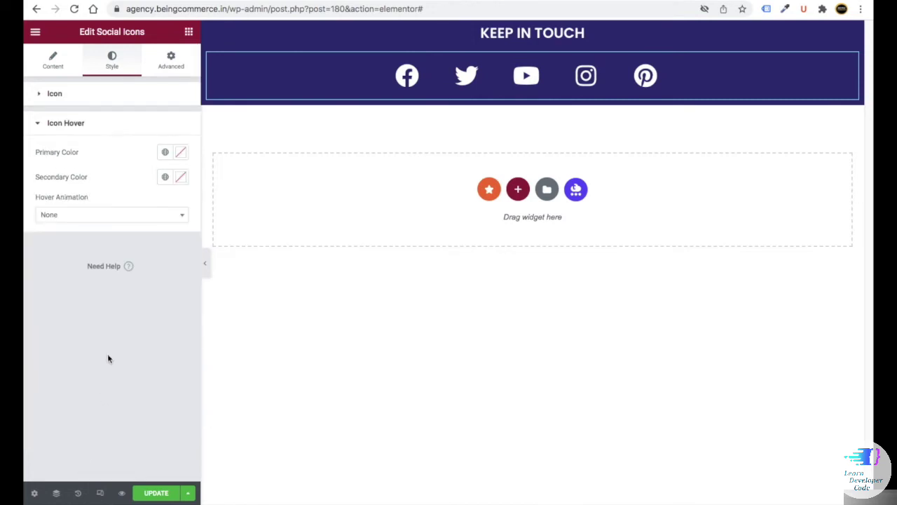
pyautogui.click(181, 179)
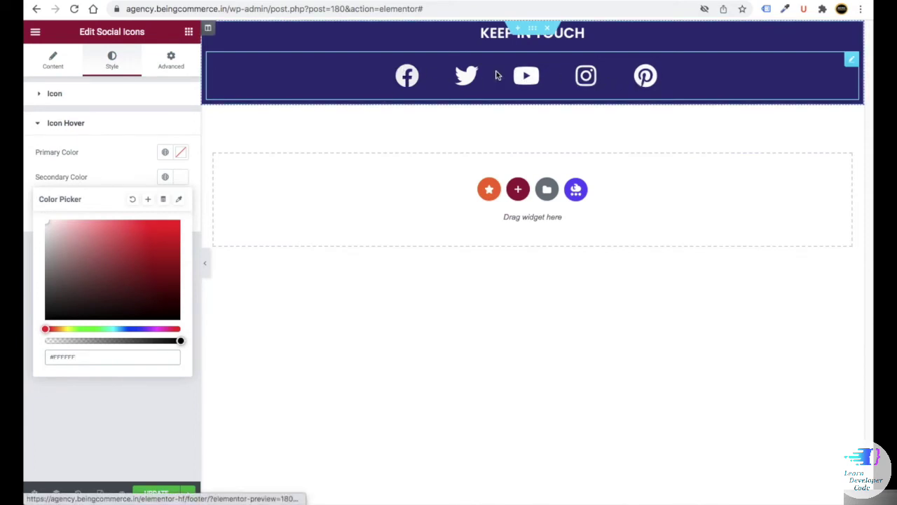
pyautogui.click(166, 400)
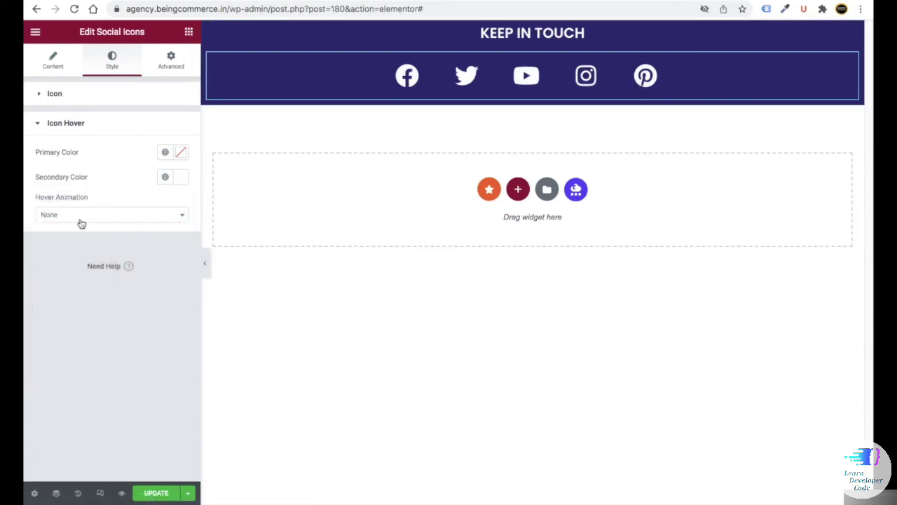
pyautogui.click(80, 218)
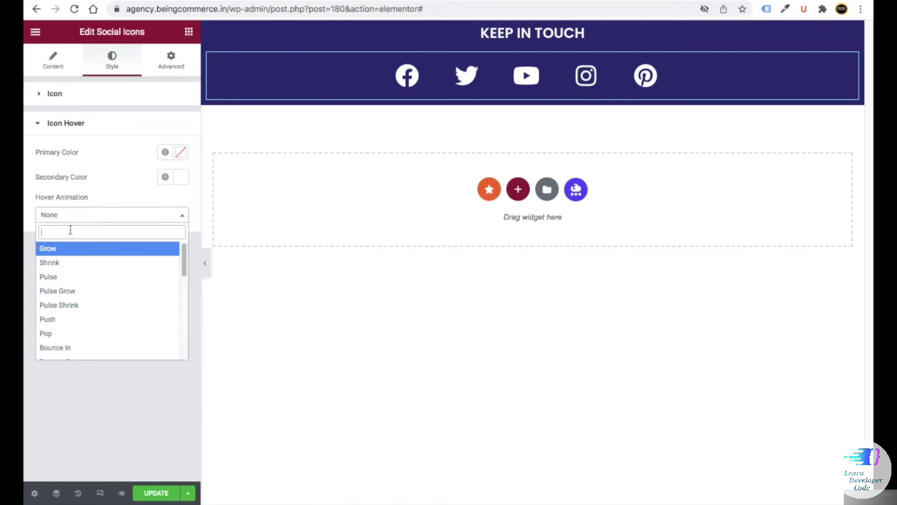
pyautogui.write('float')
pyautogui.click(54, 254)
pyautogui.click(519, 191)
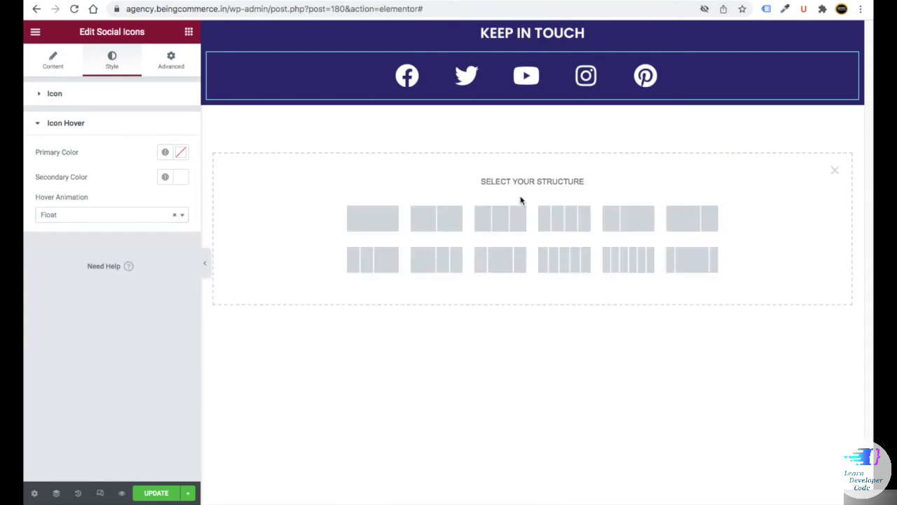
# - Insert a three-column row and paste the navy footer section's style onto it
pyautogui.click(500, 218)
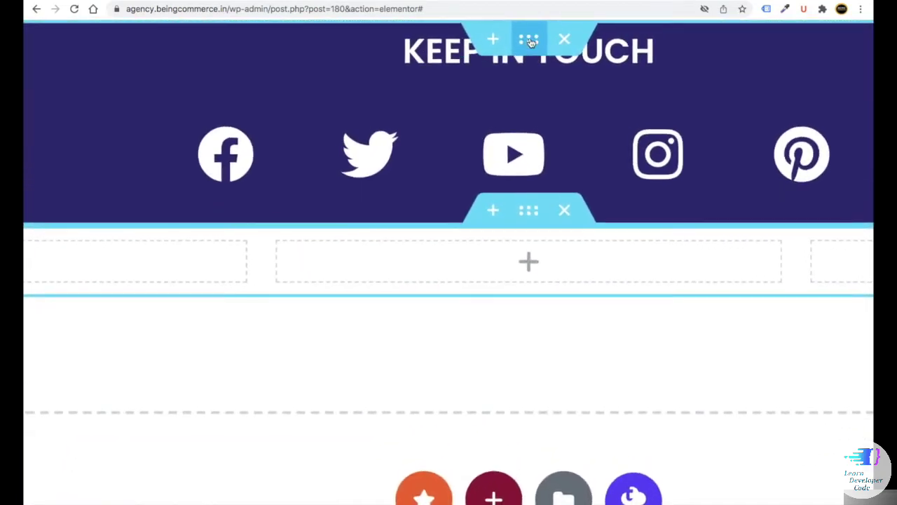
pyautogui.rightClick(533, 40)
pyautogui.click(566, 159)
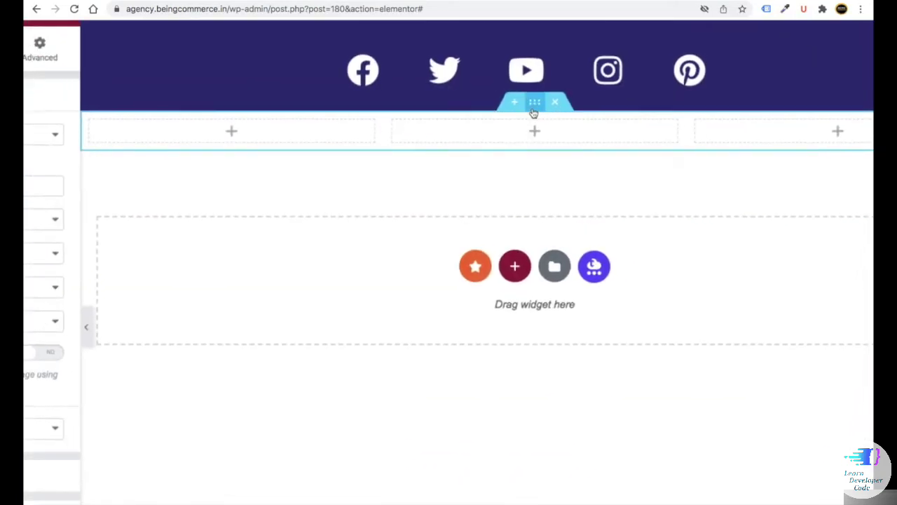
pyautogui.rightClick(530, 208)
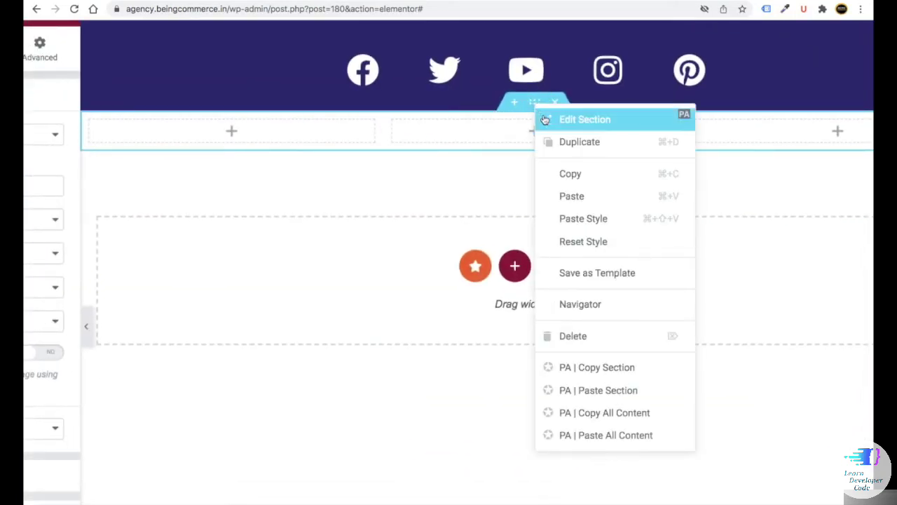
pyautogui.click(583, 218)
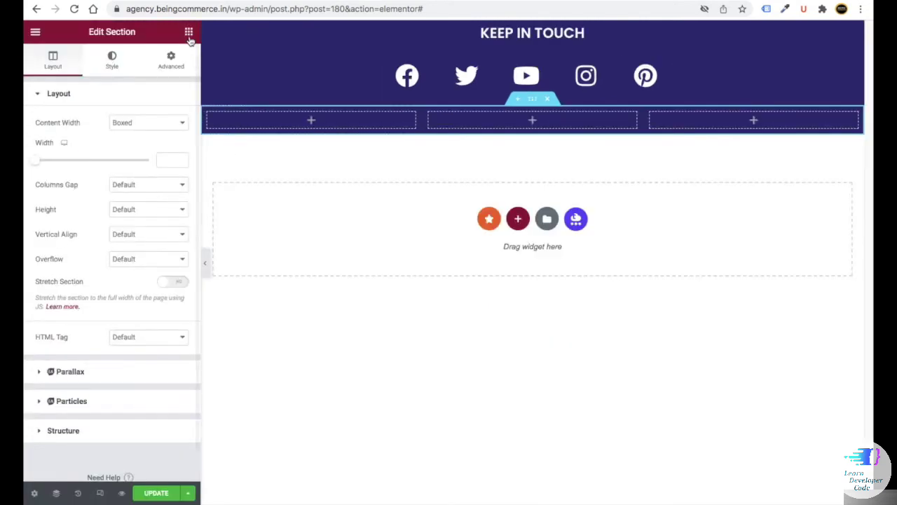
# - Place a Site Logo in the first column showing the Being Commerce logo image
pyautogui.click(189, 32)
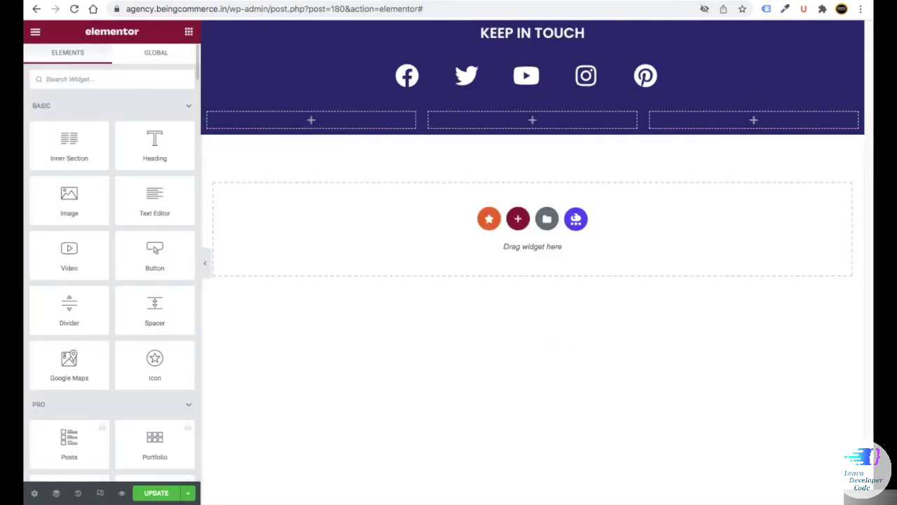
pyautogui.click(122, 78)
pyautogui.write('SITE')
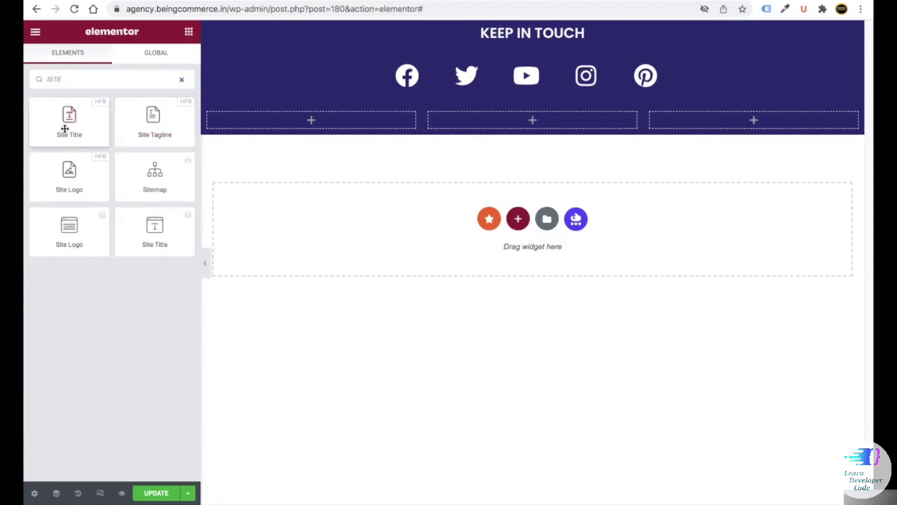
pyautogui.moveTo(67, 174); pyautogui.dragTo(292, 125)
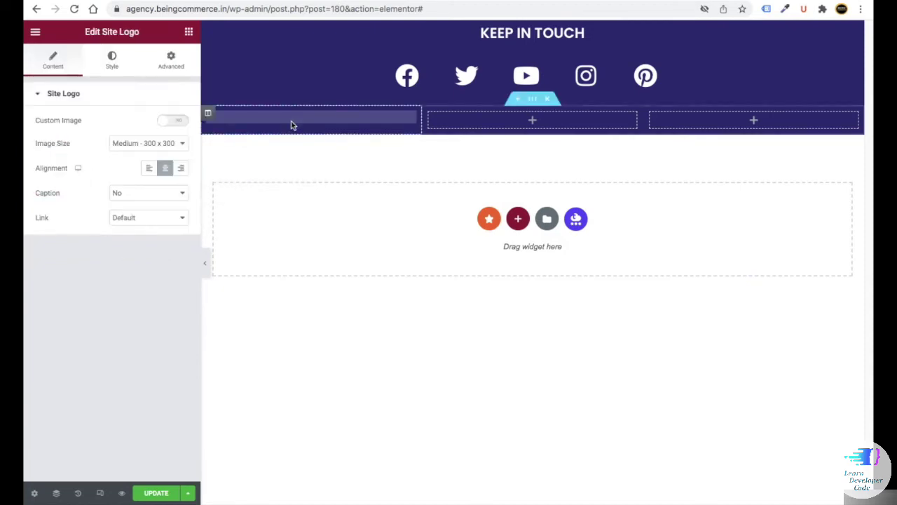
pyautogui.click(165, 120)
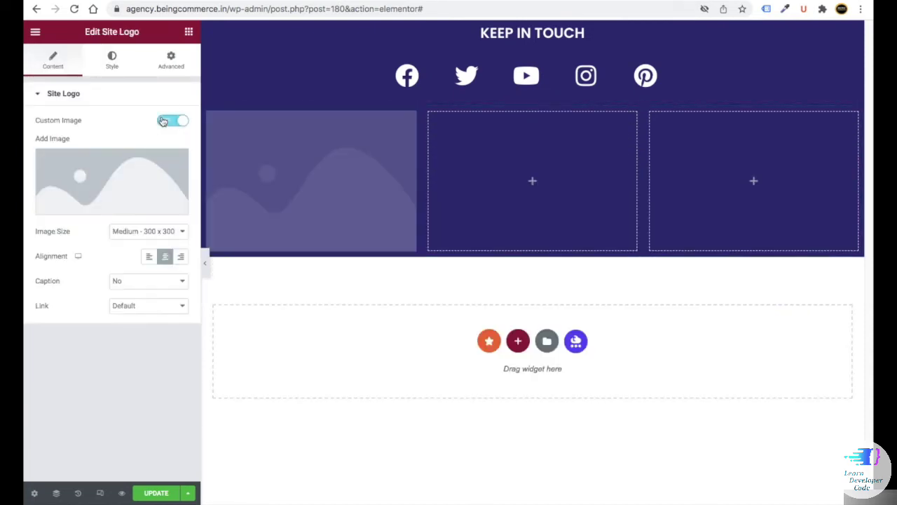
pyautogui.click(108, 184)
pyautogui.click(522, 176)
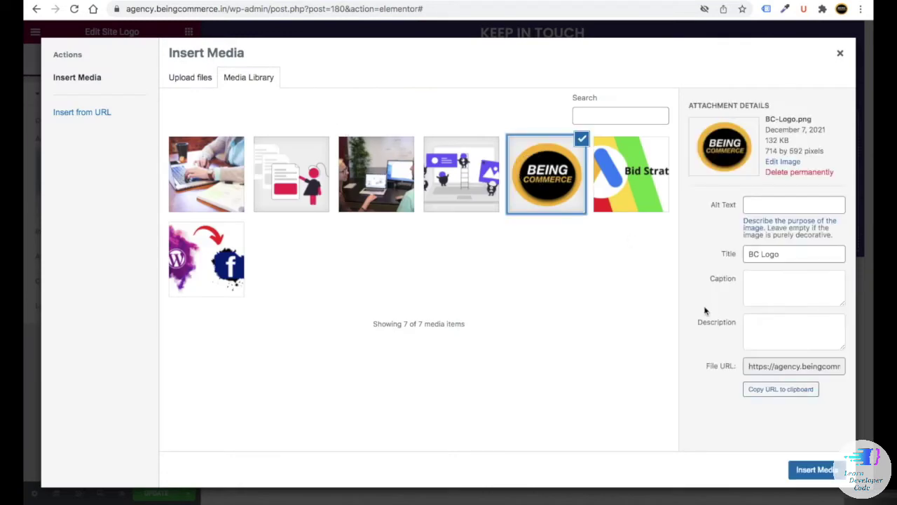
pyautogui.click(812, 468)
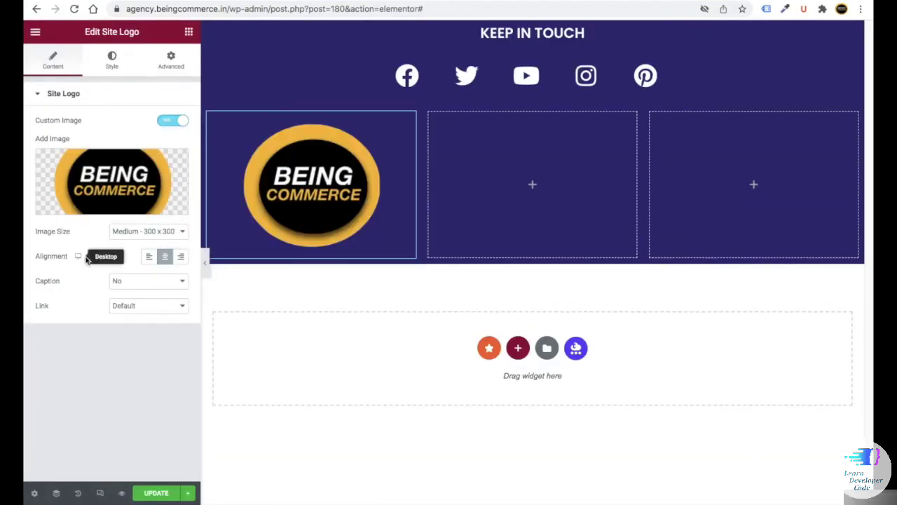
# - Left-align the logo and set its width to 200 px
pyautogui.click(148, 257)
pyautogui.click(110, 70)
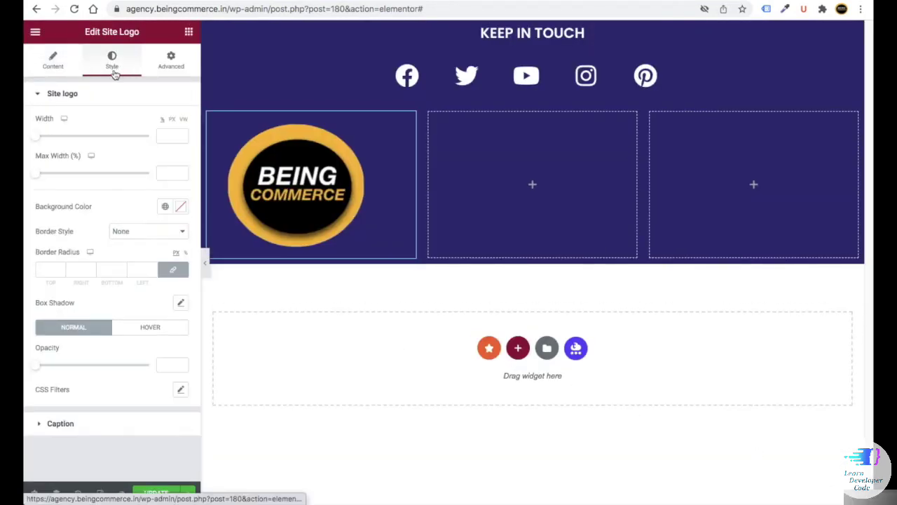
pyautogui.click(175, 137)
pyautogui.write('200')
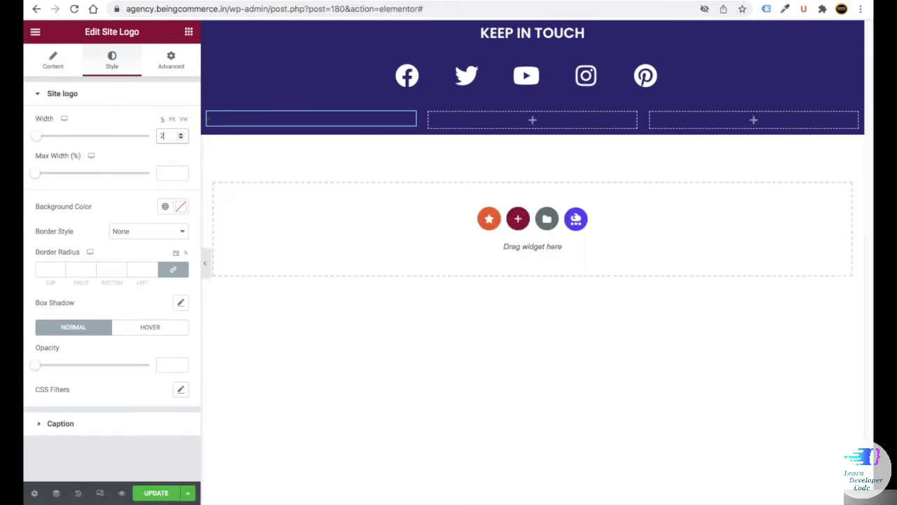
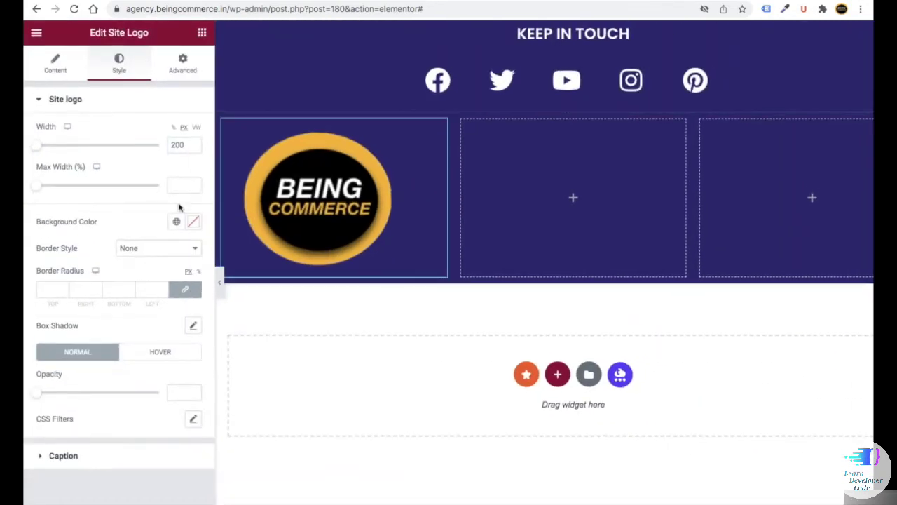
# - Cap the footer site logo's maximum width at 200
pyautogui.click(181, 185)
pyautogui.write('200')
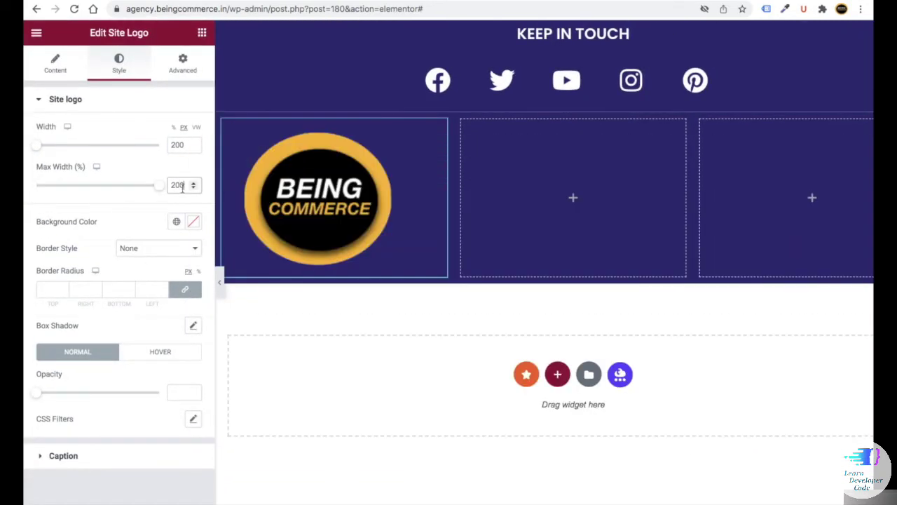
pyautogui.click(202, 33)
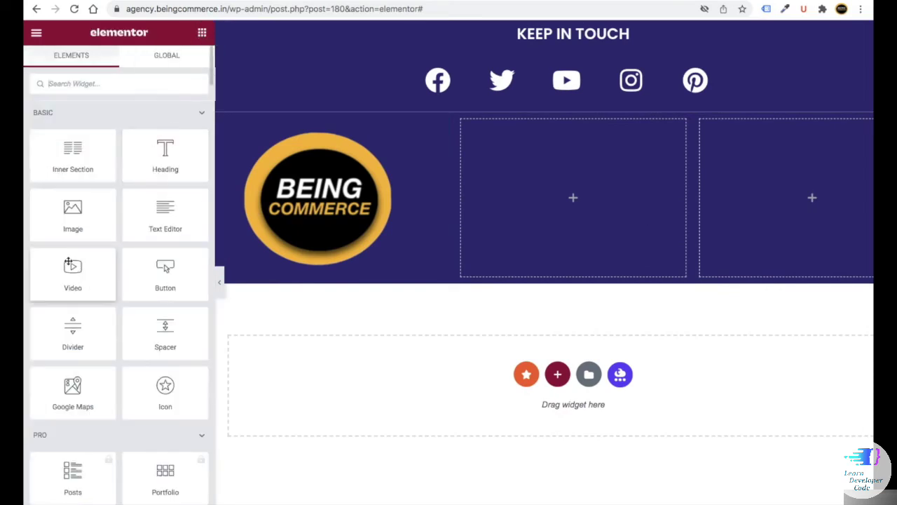
# - Add a text block under the logo, left-aligned, with #FFFFFF white text
pyautogui.moveTo(147, 214); pyautogui.dragTo(297, 266)
pyautogui.click(54, 205)
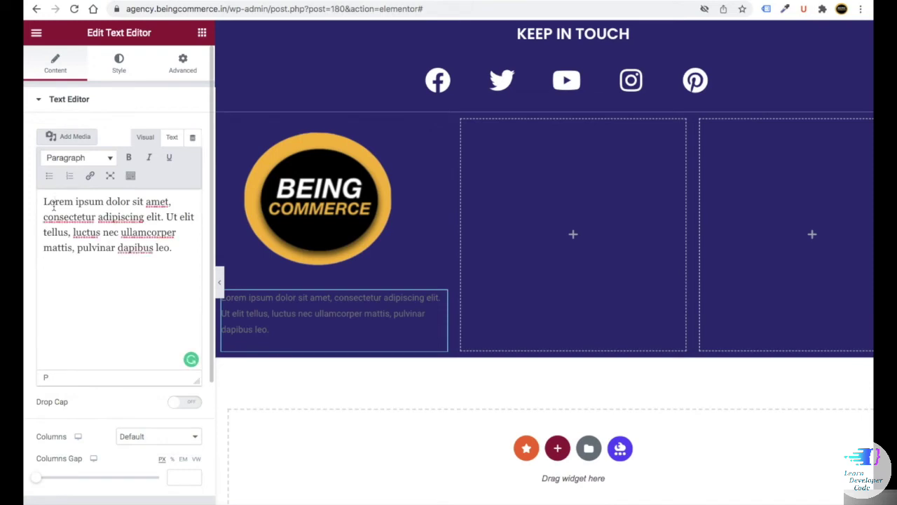
pyautogui.click(119, 63)
pyautogui.click(143, 132)
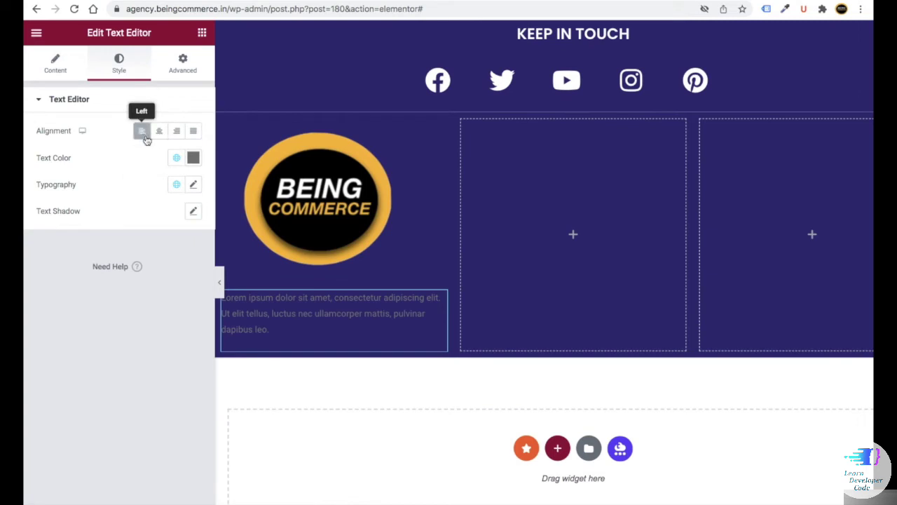
pyautogui.click(194, 158)
pyautogui.write('#FFFFFF')
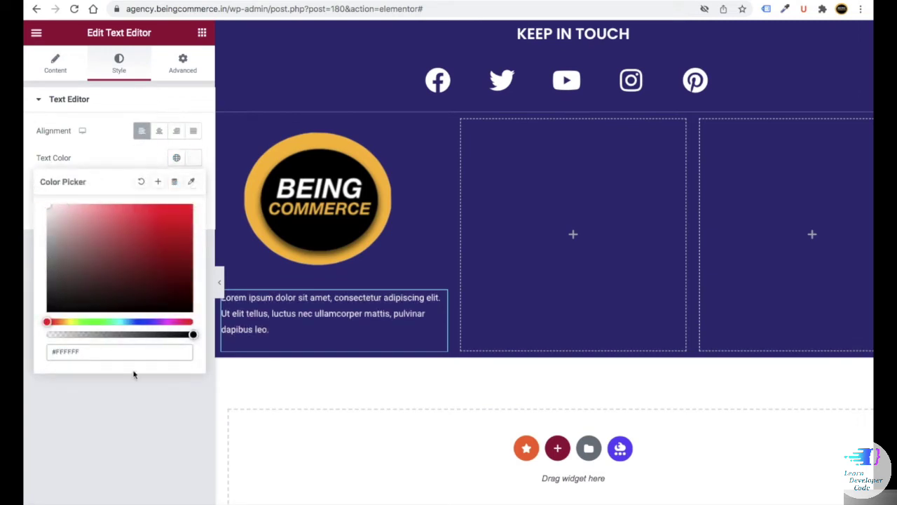
pyautogui.click(134, 375)
# - Set the paragraph's typography to Poppins at size 16
pyautogui.click(192, 187)
pyautogui.click(139, 241)
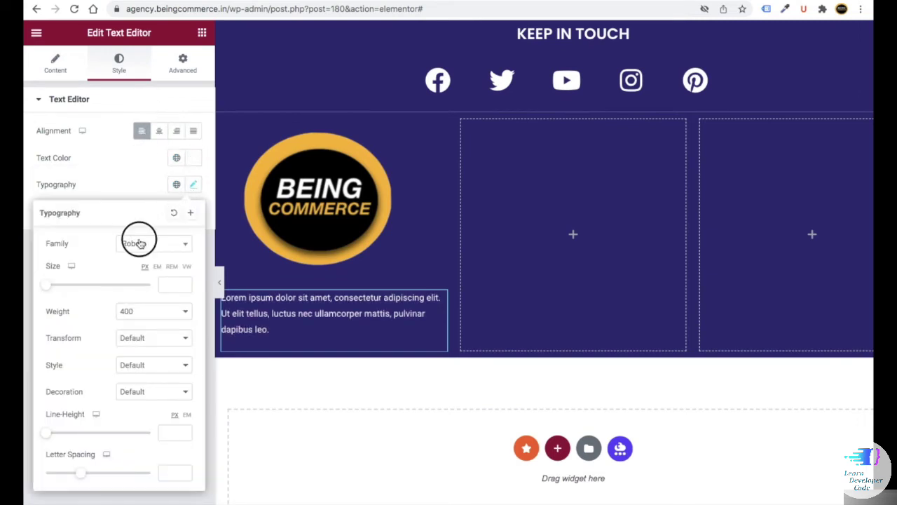
pyautogui.write('POP')
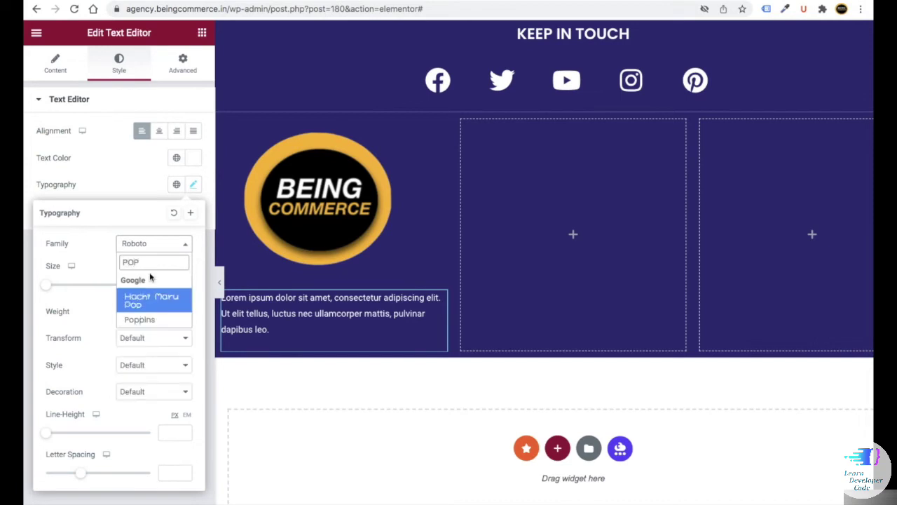
pyautogui.click(139, 319)
pyautogui.click(168, 284)
pyautogui.write('16')
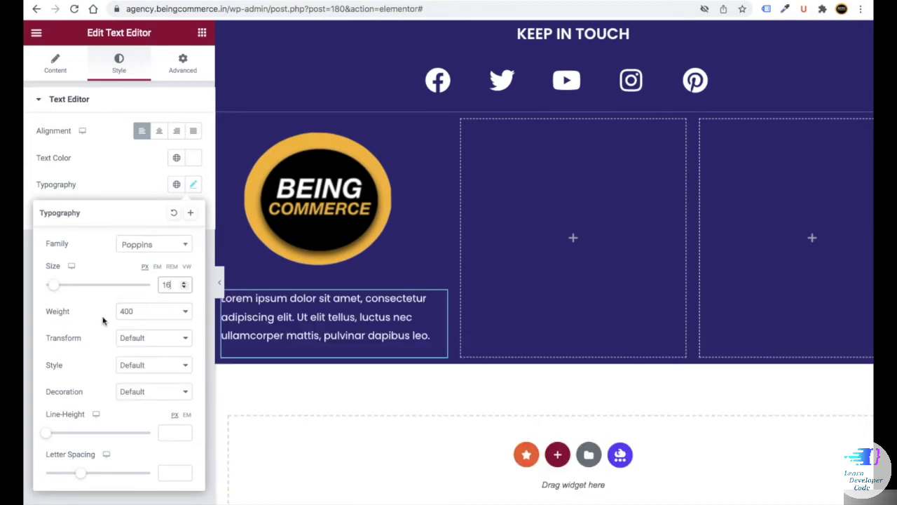
pyautogui.click(775, 84)
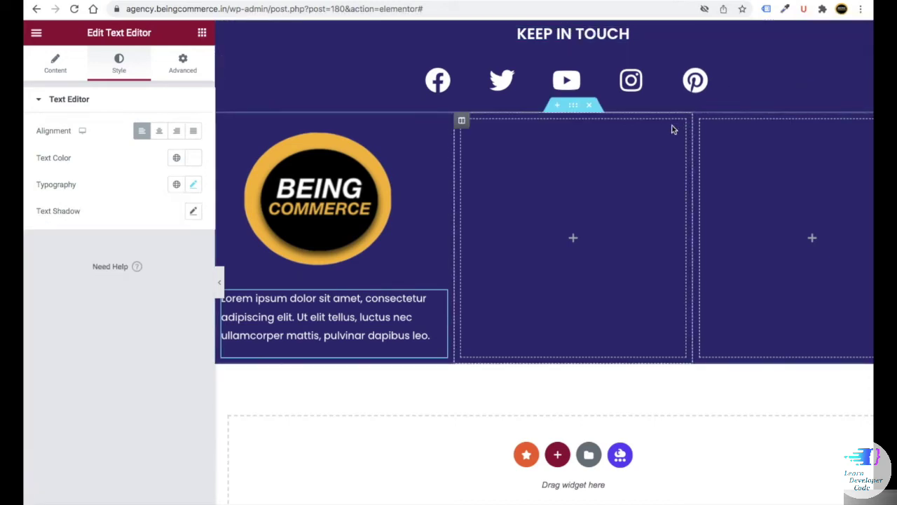
# - Copy the KEEP IN TOUCH heading and paste it into the empty middle column
pyautogui.hotkey('ctrl', '-')
pyautogui.rightClick(757, 37)
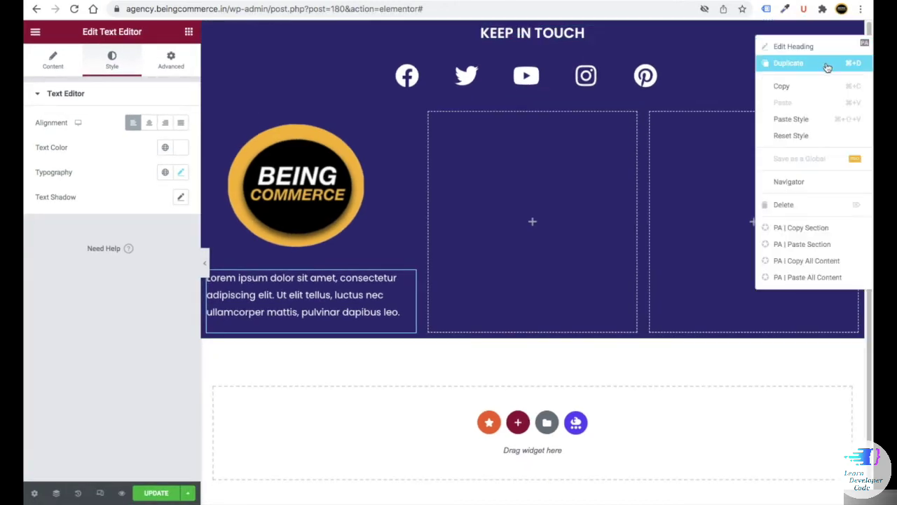
pyautogui.click(811, 86)
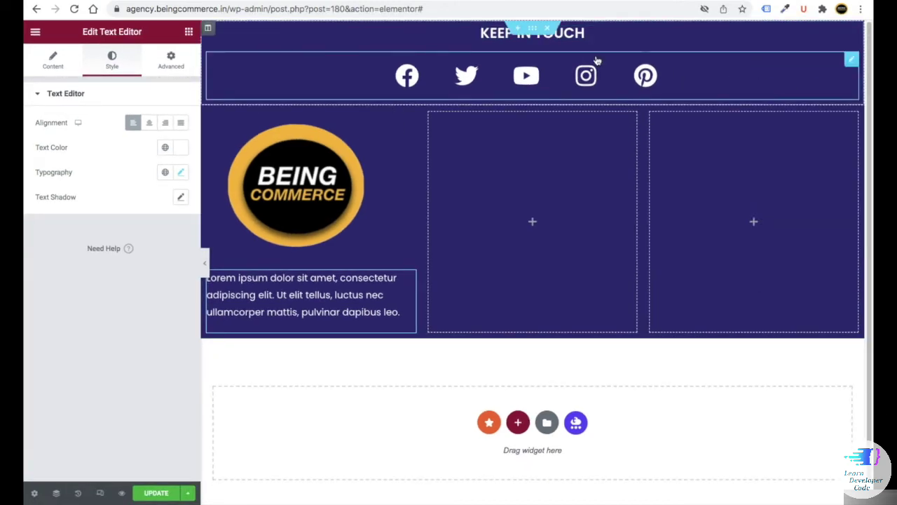
pyautogui.rightClick(820, 34)
pyautogui.click(812, 100)
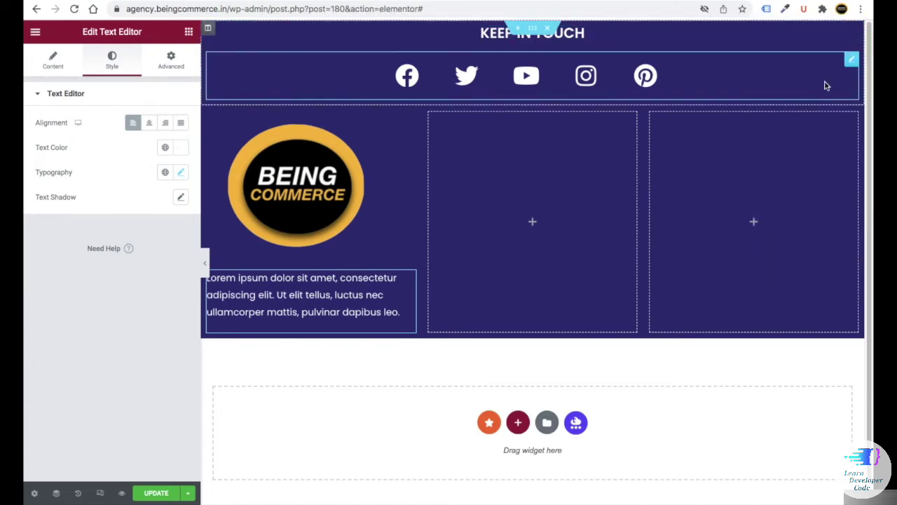
pyautogui.rightClick(489, 216)
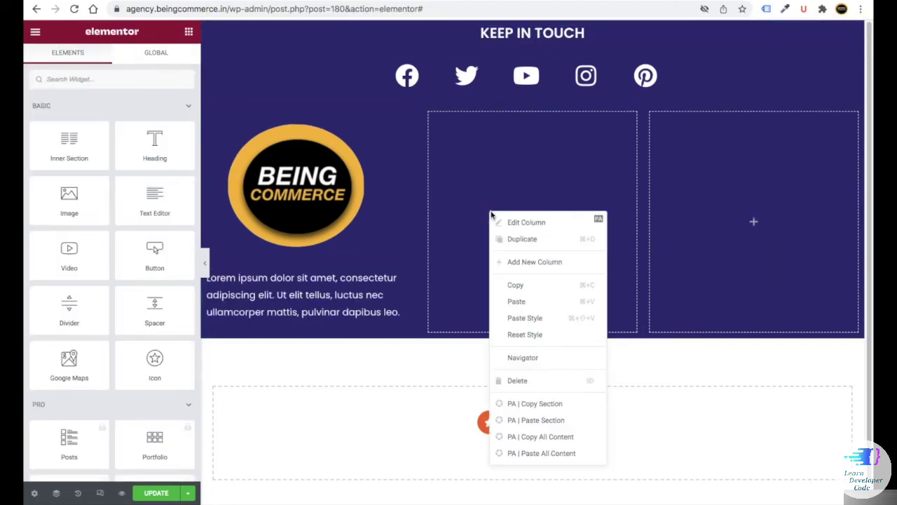
pyautogui.click(529, 300)
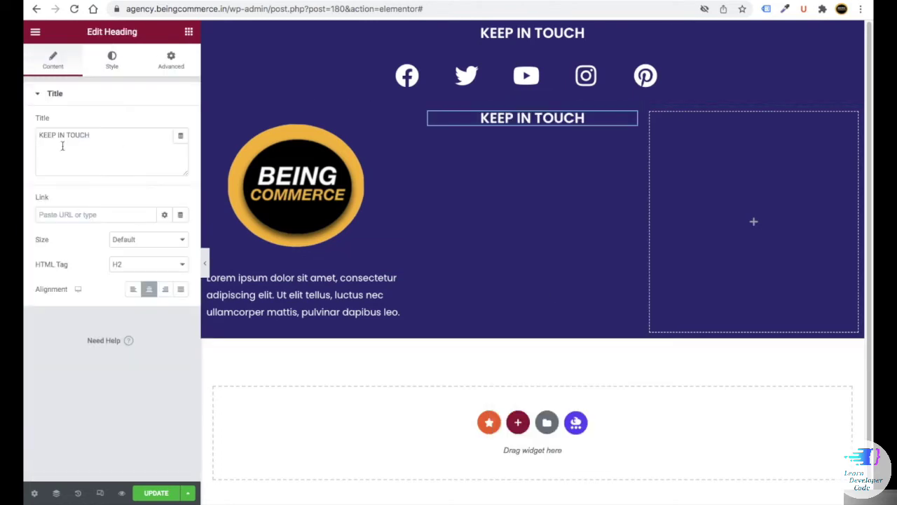
# - Retitle the pasted heading 'Useful Links', left-aligned with Capitalize text transform
pyautogui.moveTo(106, 136); pyautogui.dragTo(28, 133)
pyautogui.write('U')
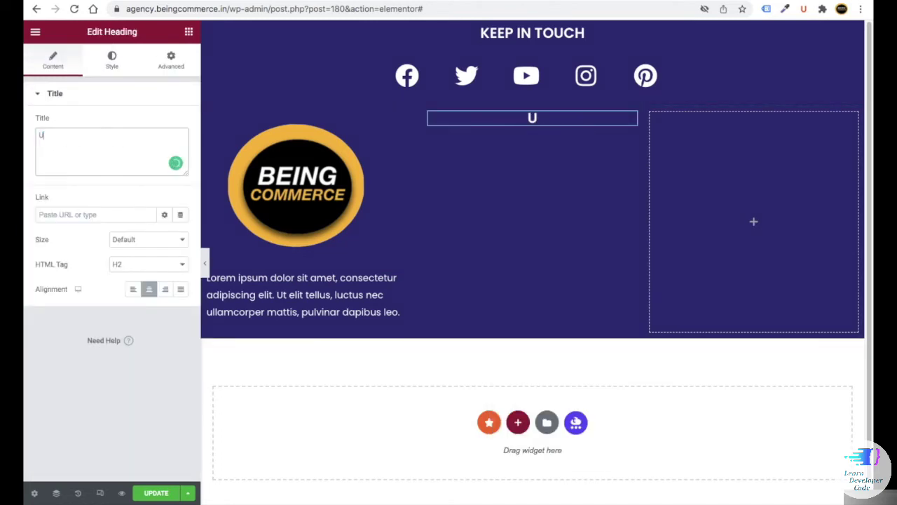
pyautogui.write('seful Links')
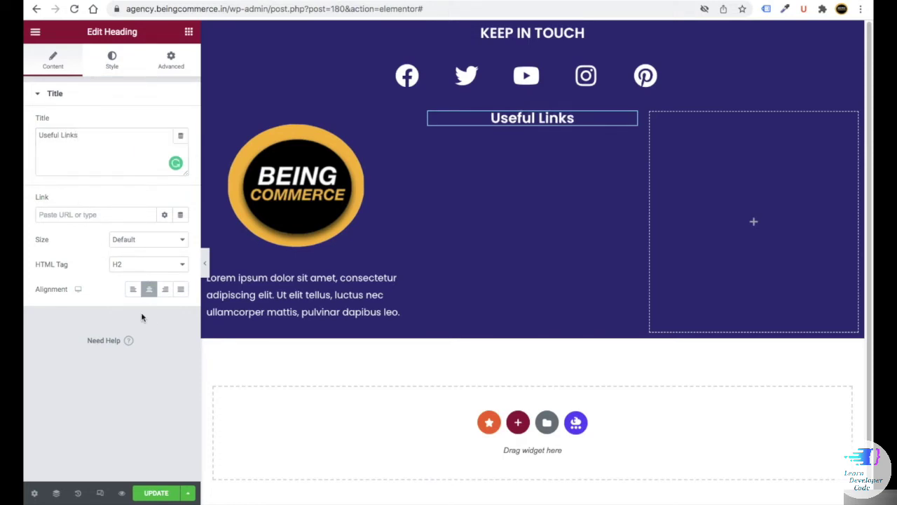
pyautogui.click(133, 290)
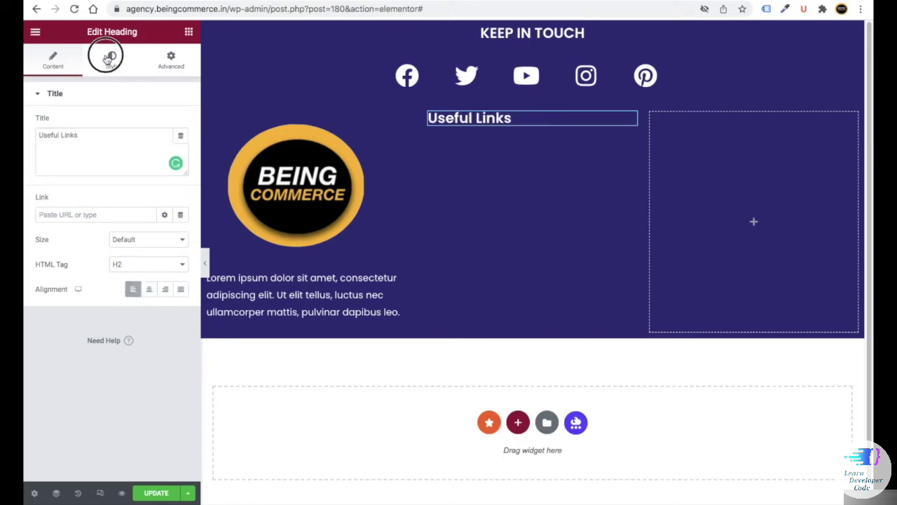
pyautogui.click(110, 58)
pyautogui.click(183, 148)
pyautogui.click(140, 290)
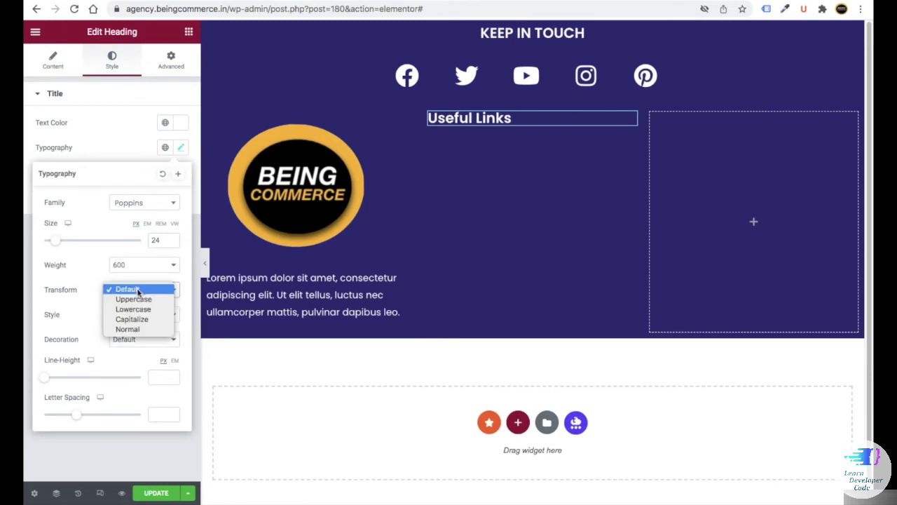
pyautogui.click(143, 320)
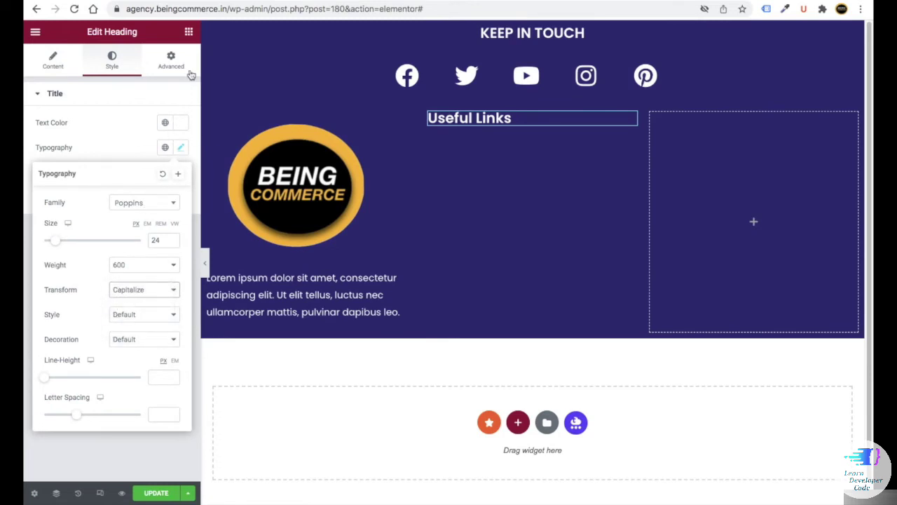
pyautogui.click(189, 32)
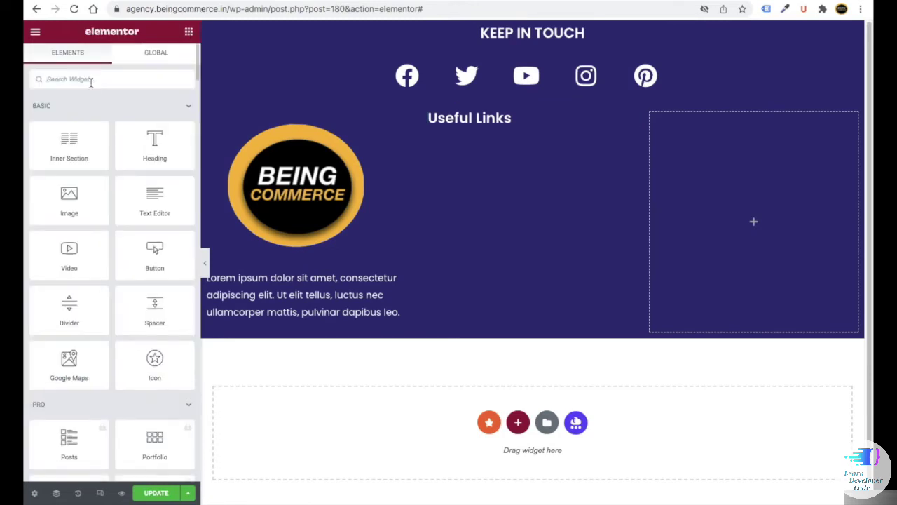
# - Add a divider under the heading with weight 5, no gap and width 41
pyautogui.write('div')
pyautogui.moveTo(68, 120); pyautogui.dragTo(476, 124)
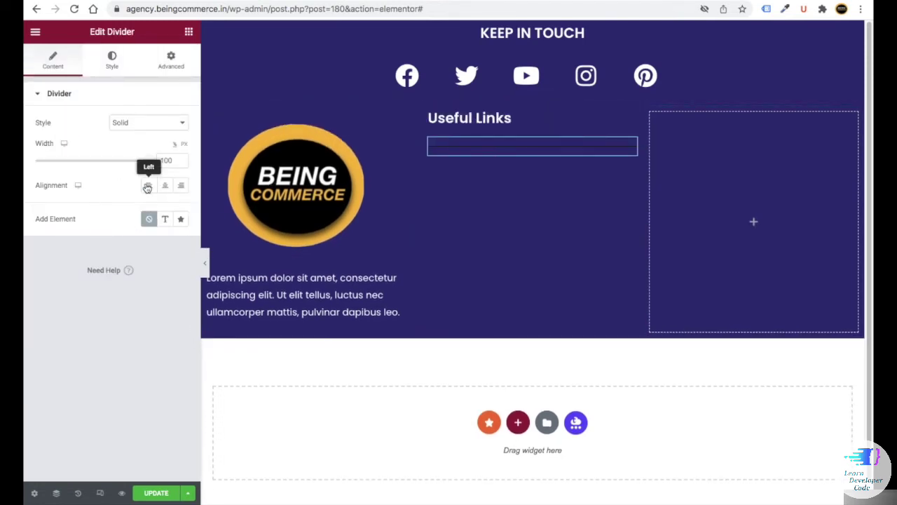
pyautogui.click(112, 59)
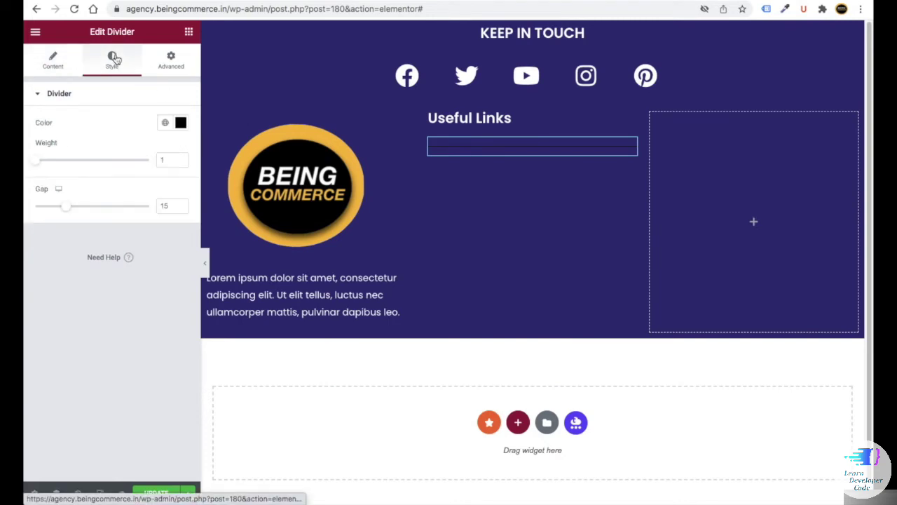
pyautogui.click(154, 159)
pyautogui.write('5')
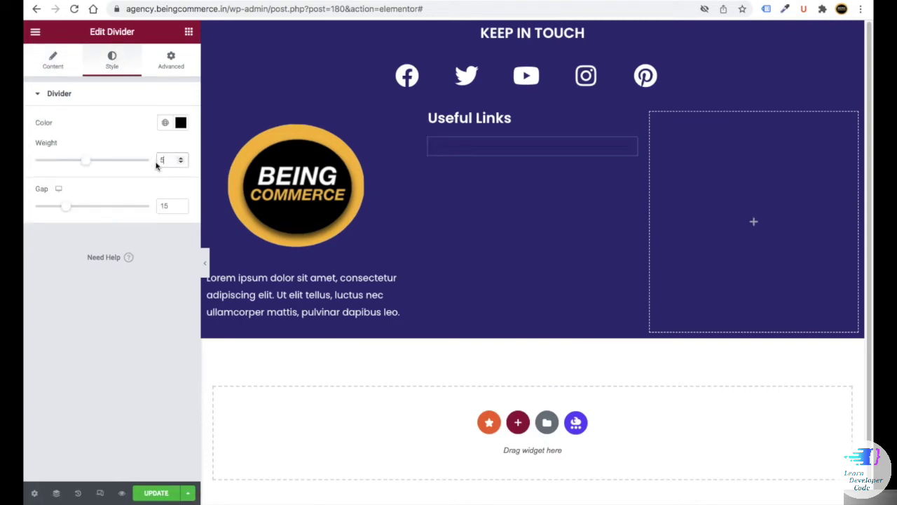
pyautogui.click(149, 202)
pyautogui.press('BackSpace')
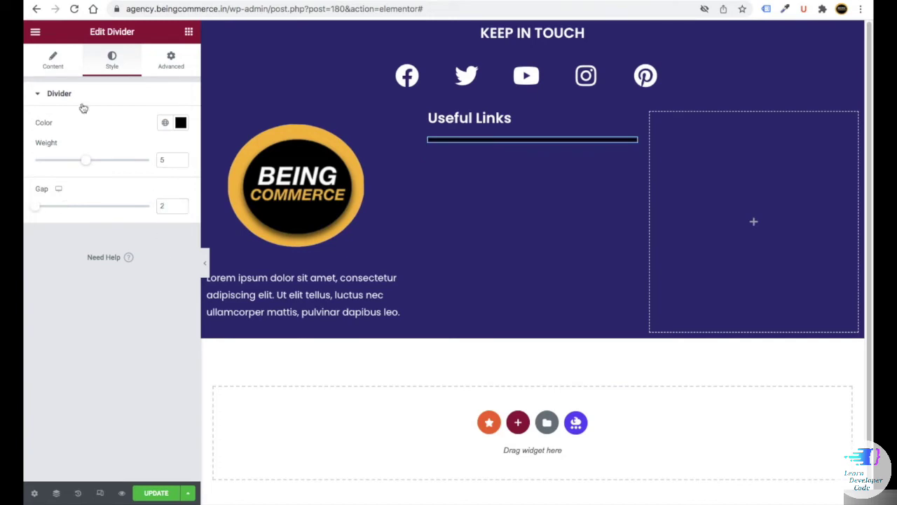
pyautogui.click(50, 60)
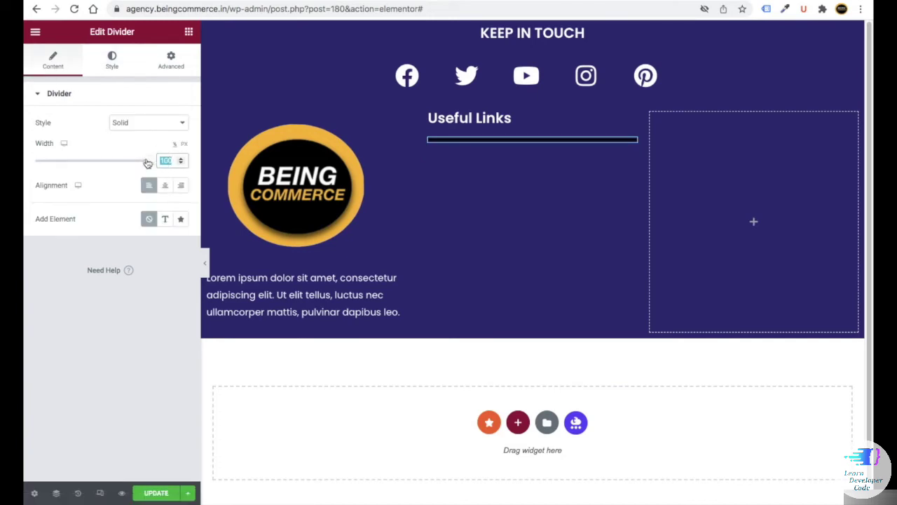
pyautogui.write('41')
# - Give the divider a -12 top margin and a white colour
pyautogui.click(159, 72)
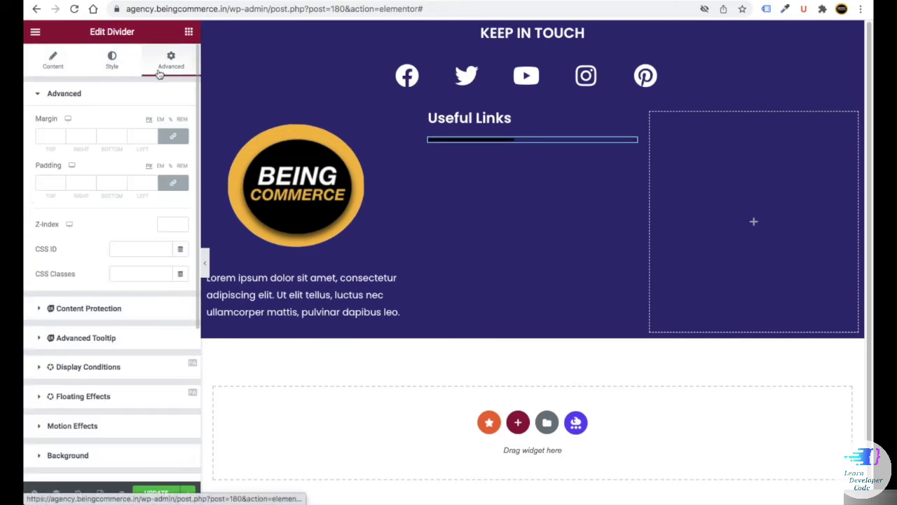
pyautogui.click(53, 138)
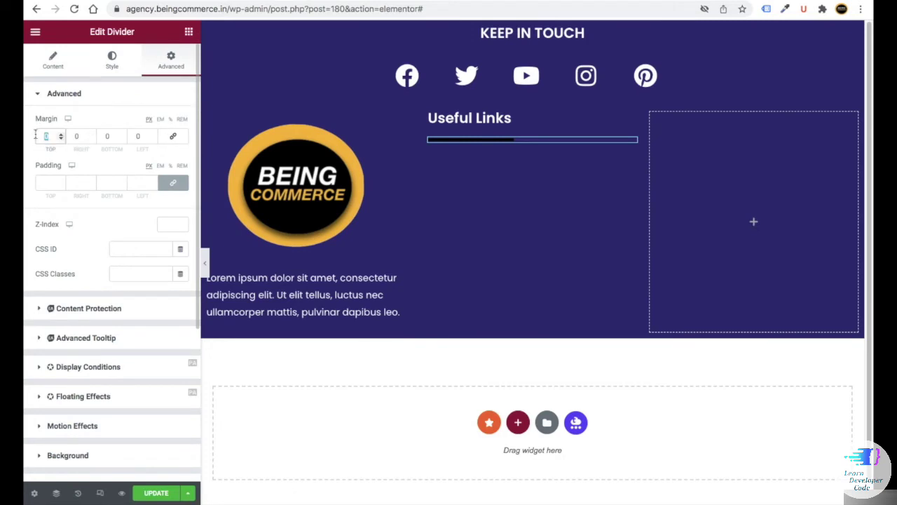
pyautogui.write('12')
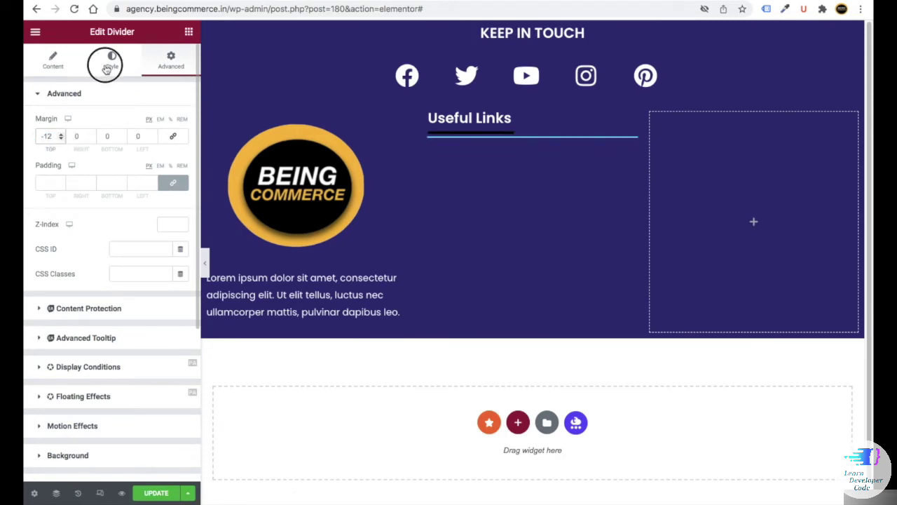
pyautogui.click(112, 60)
pyautogui.click(180, 123)
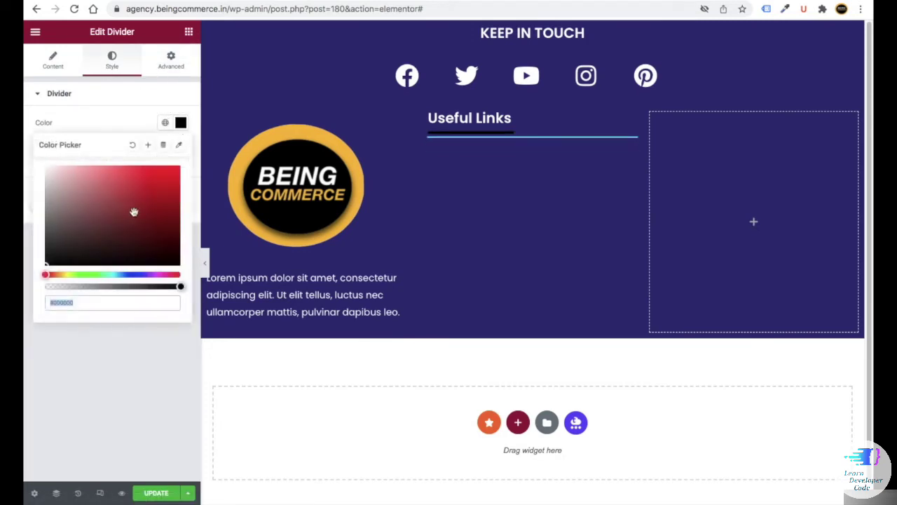
pyautogui.click(44, 164)
pyautogui.press('Escape')
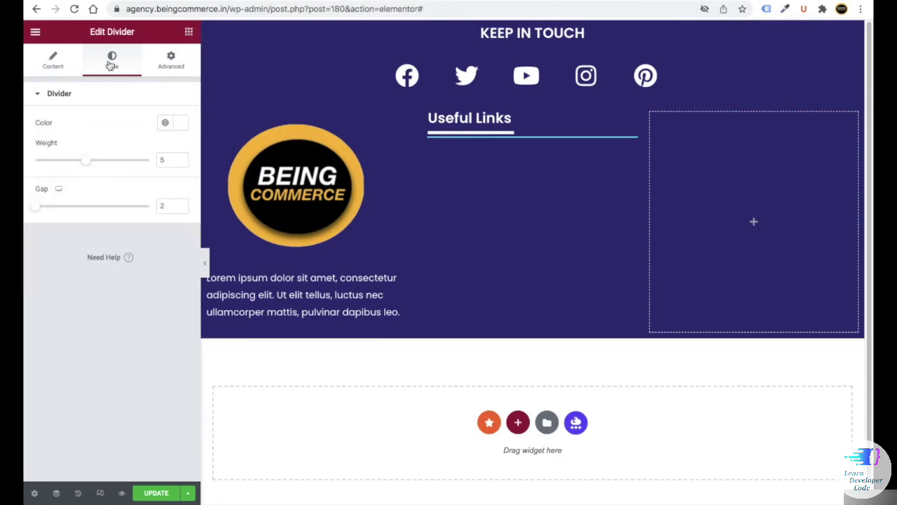
pyautogui.press('Escape')
pyautogui.click(67, 79)
pyautogui.write('nav')
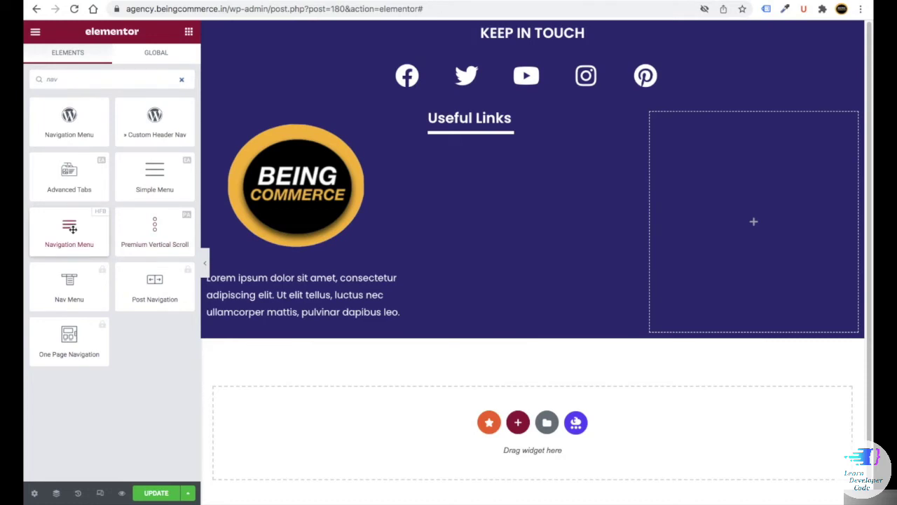
# - Add a navigation menu of links under the Useful Links divider
pyautogui.moveTo(69, 228); pyautogui.dragTo(481, 138)
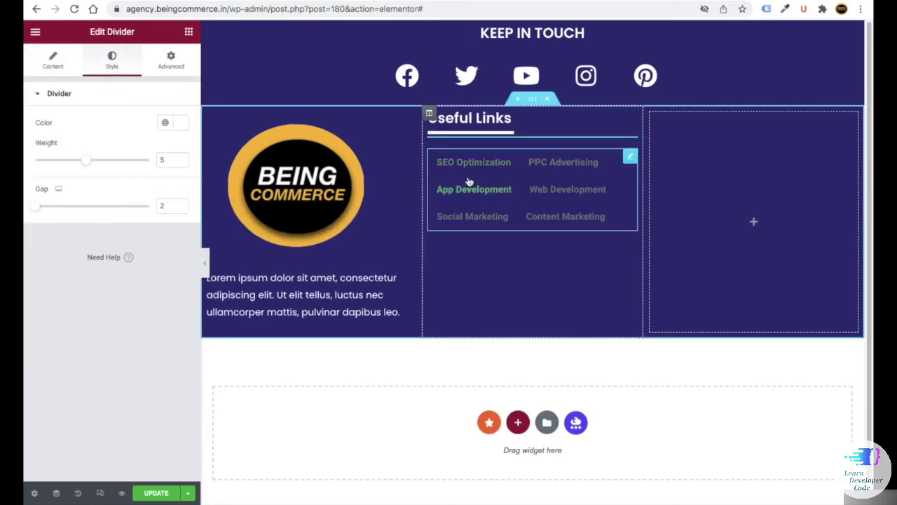
pyautogui.click(50, 65)
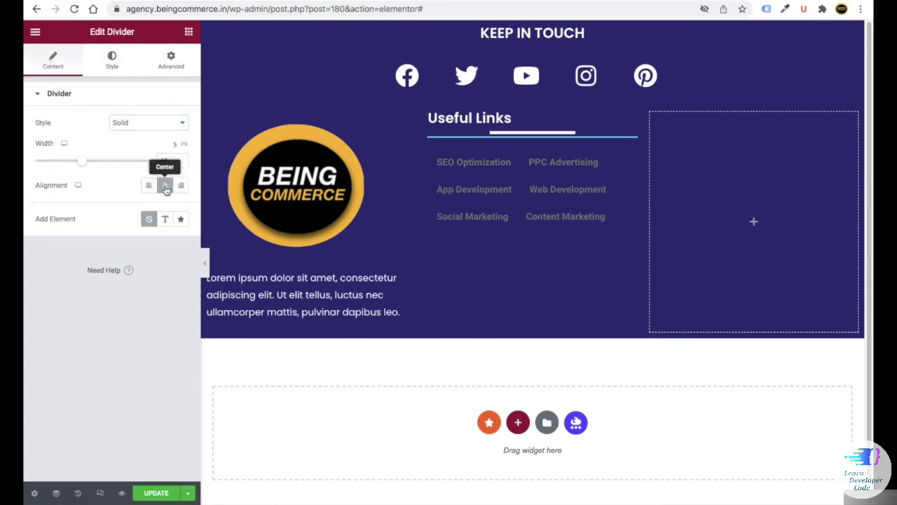
pyautogui.click(495, 182)
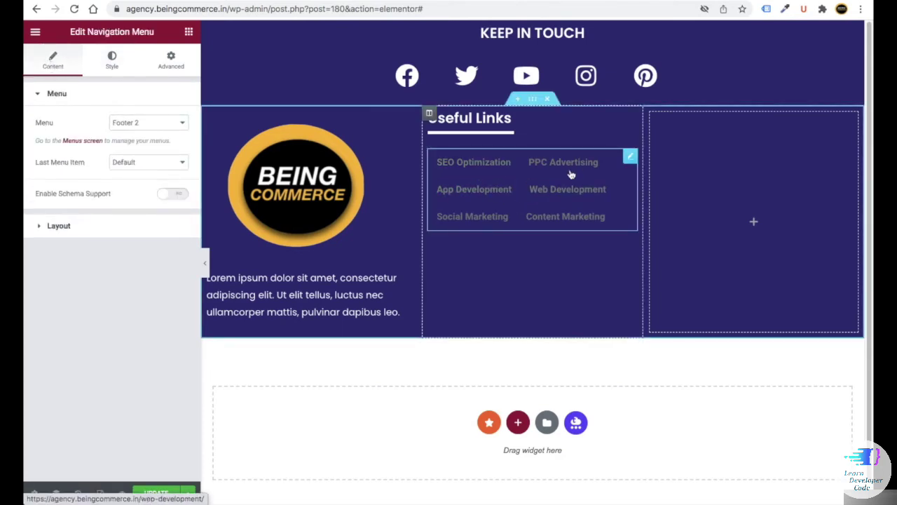
# - Justify the menu, set its breakpoint to None, and make link text white
pyautogui.click(63, 226)
pyautogui.click(183, 178)
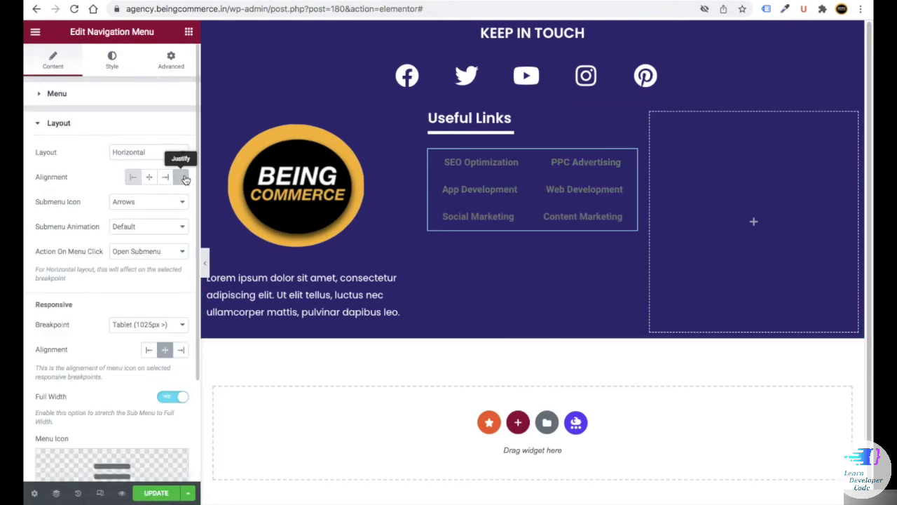
pyautogui.click(121, 326)
pyautogui.click(125, 334)
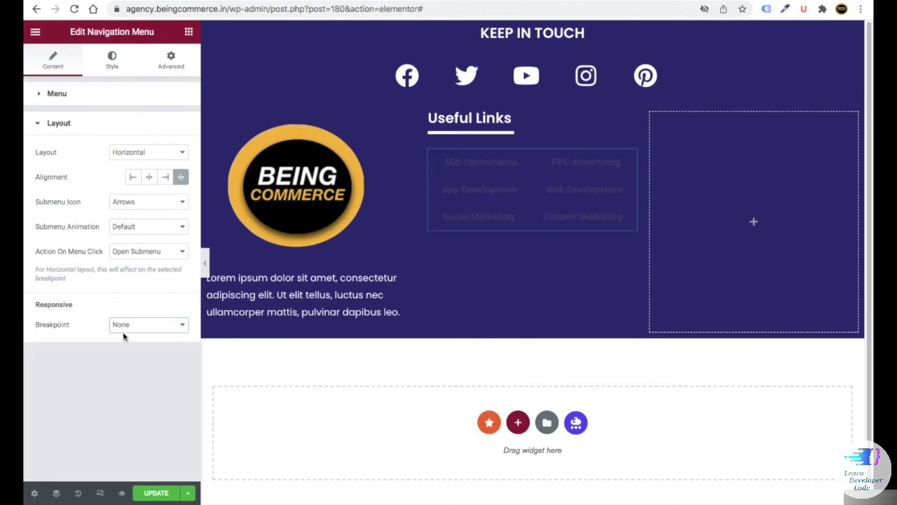
pyautogui.click(109, 66)
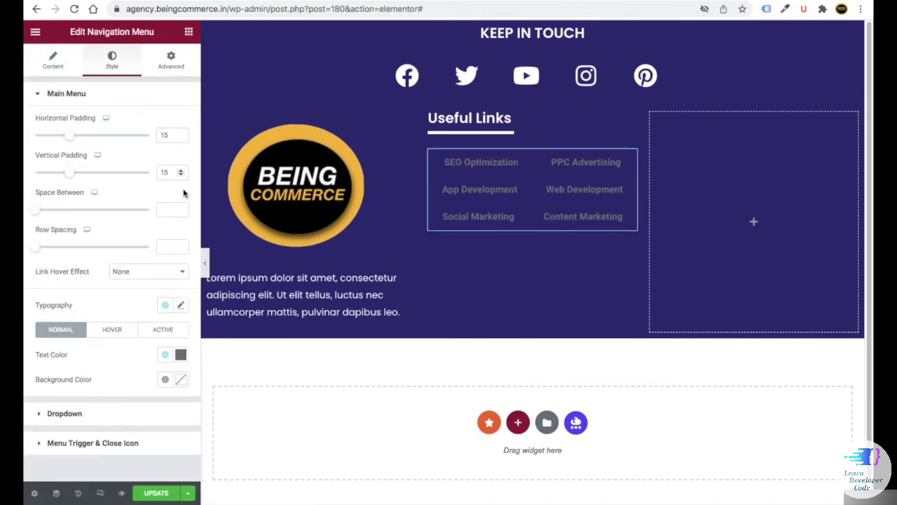
pyautogui.click(181, 355)
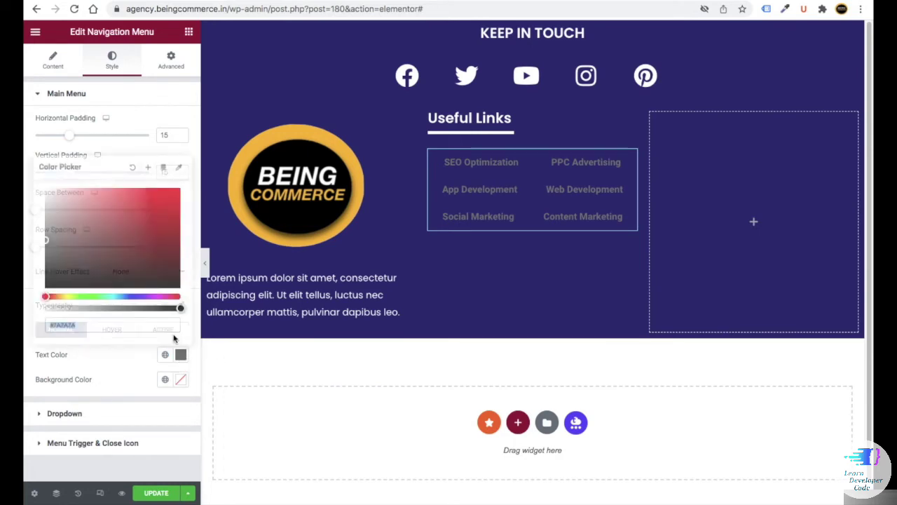
pyautogui.write('#FFFFFF')
pyautogui.press('Escape')
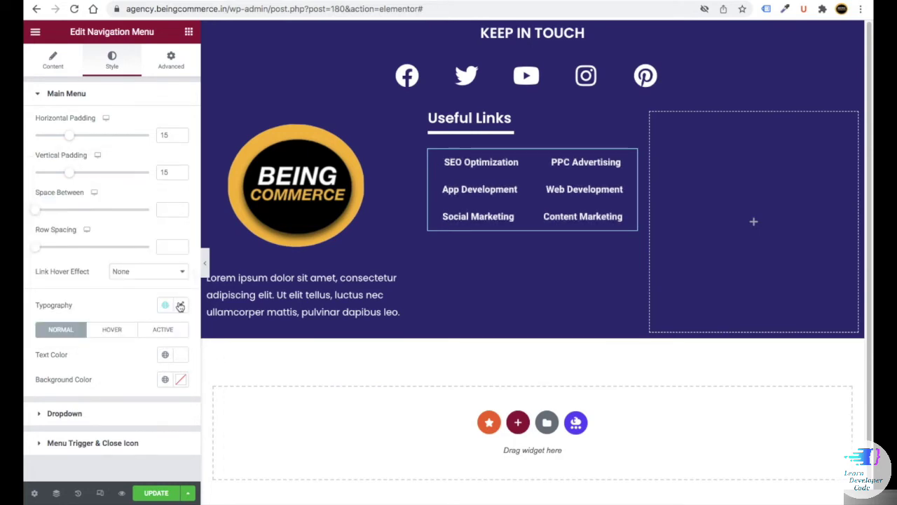
# - Set the menu links' typography to Poppins, size 16, weight 500
pyautogui.click(180, 306)
pyautogui.scroll(-1, 133, 295)
pyautogui.click(134, 294)
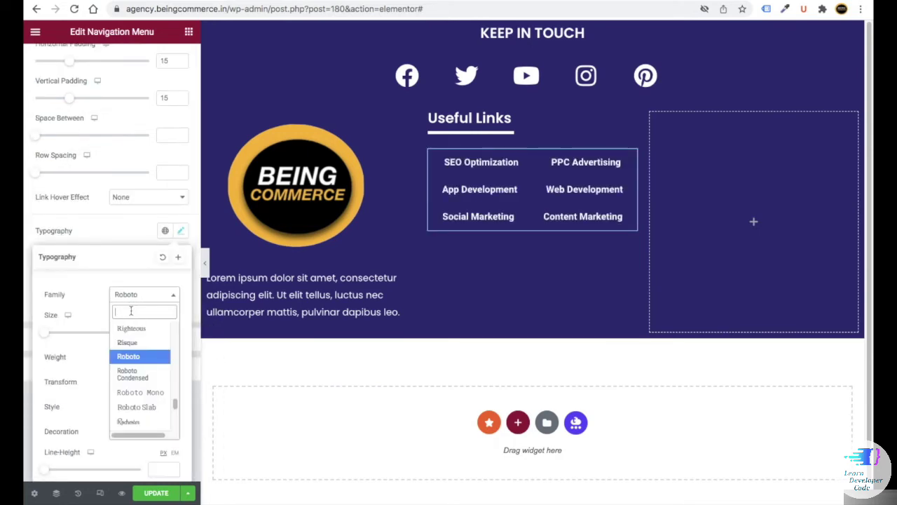
pyautogui.write('pop')
pyautogui.click(129, 363)
pyautogui.click(160, 332)
pyautogui.write('1')
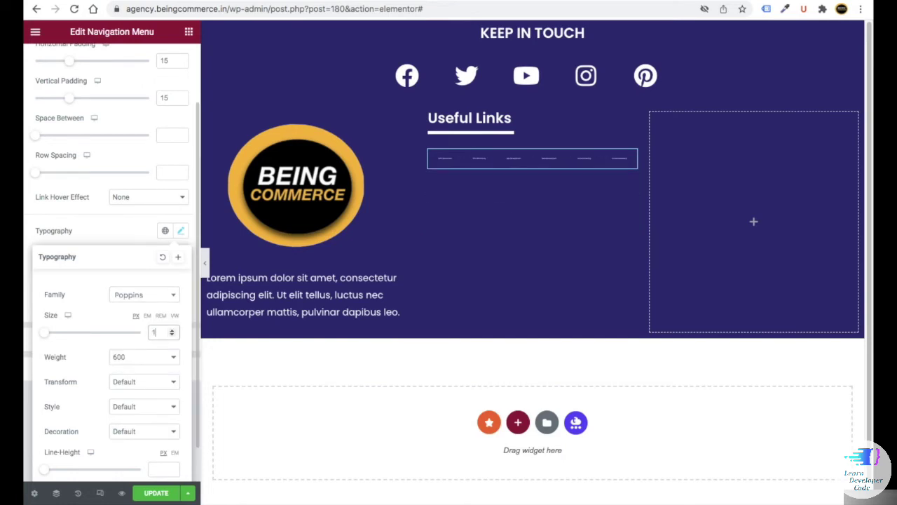
pyautogui.write('6')
pyautogui.click(144, 357)
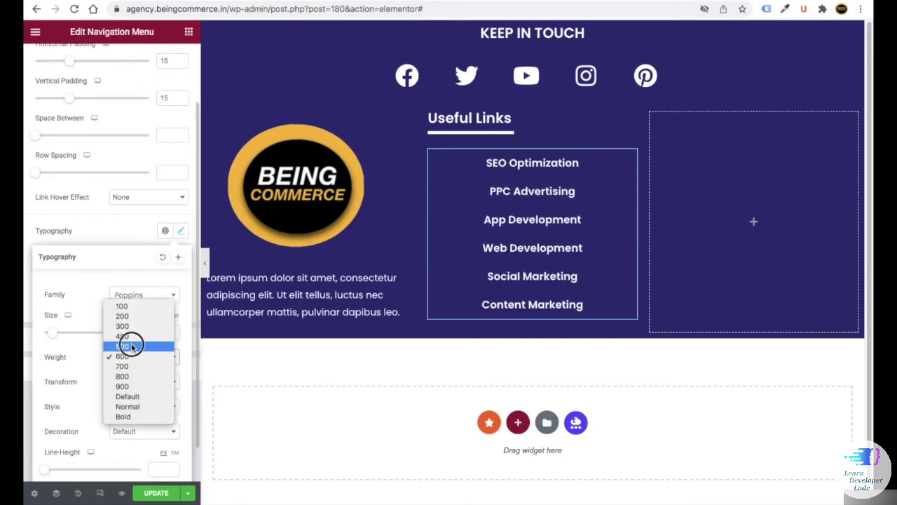
pyautogui.click(131, 346)
pyautogui.scroll(1, 140, 209)
# - Give the menu an unlinked left margin of 16 px
pyautogui.click(181, 67)
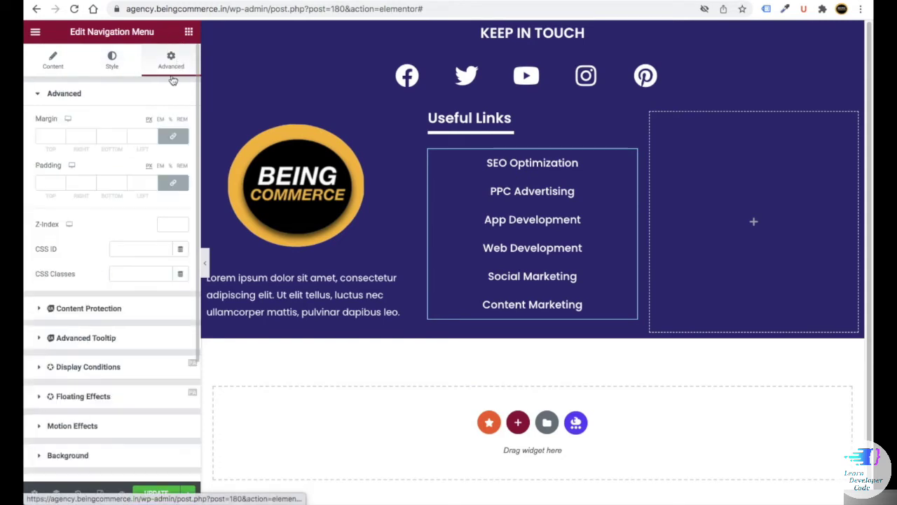
pyautogui.click(173, 136)
pyautogui.click(137, 136)
pyautogui.write('16')
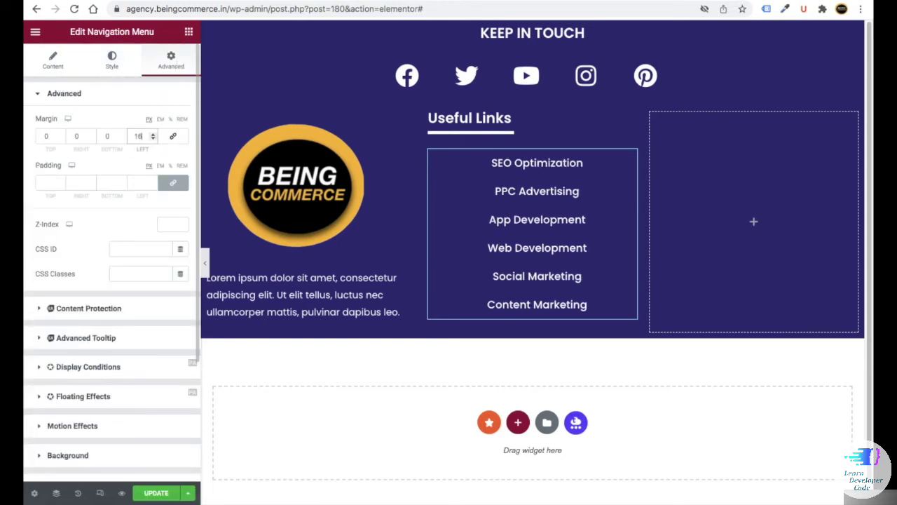
pyautogui.click(208, 113)
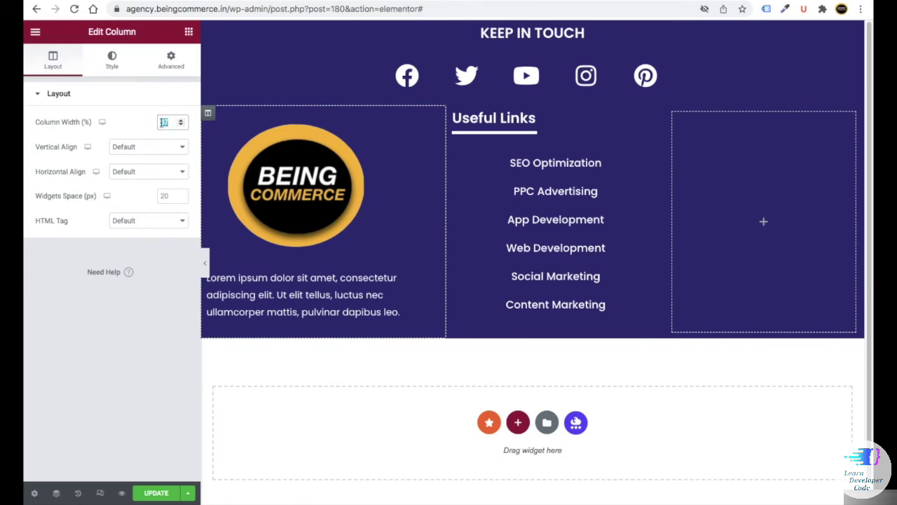
# - Set the Useful Links column width to 20%
pyautogui.click(455, 116)
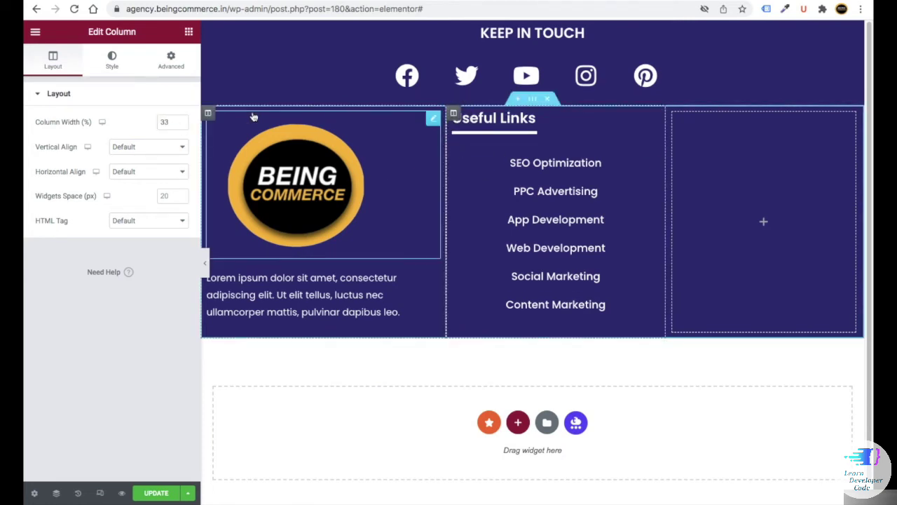
pyautogui.click(161, 120)
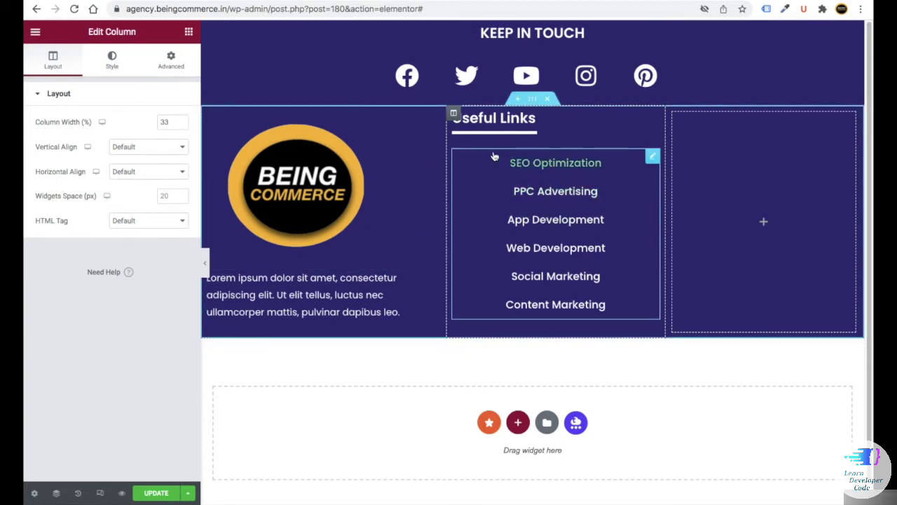
pyautogui.click(491, 165)
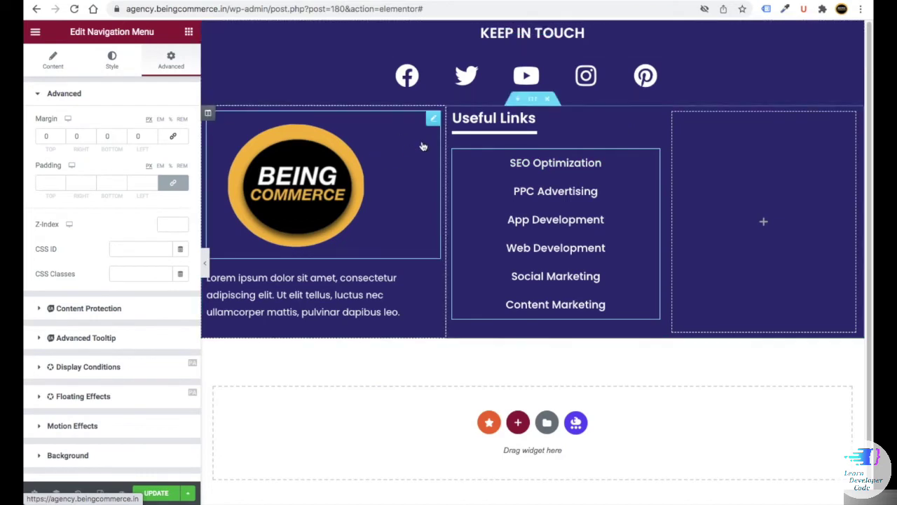
pyautogui.click(453, 113)
pyautogui.click(181, 126)
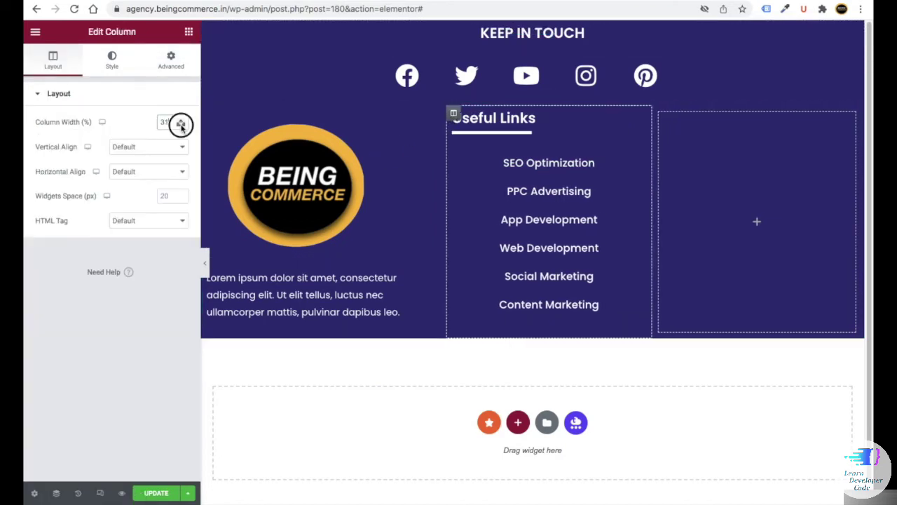
pyautogui.click(181, 126)
pyautogui.click(181, 121)
pyautogui.click(180, 126)
pyautogui.click(181, 126)
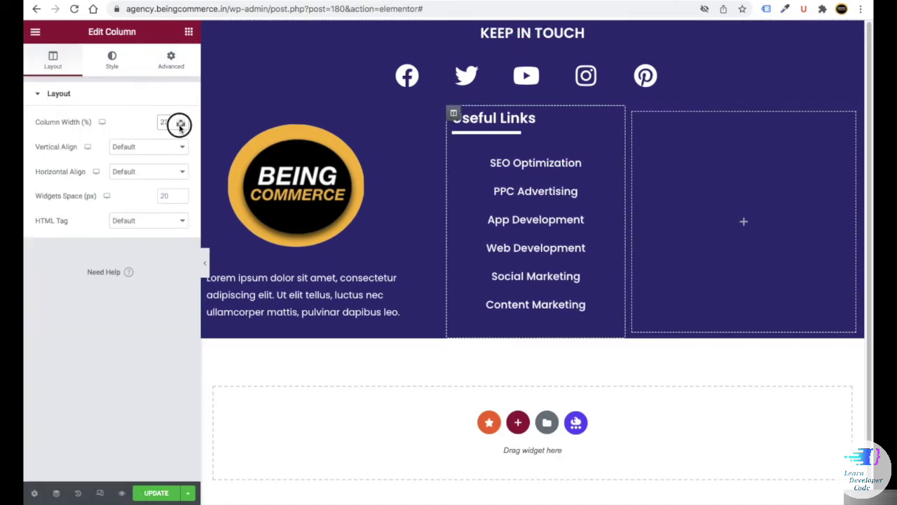
pyautogui.click(180, 126)
pyautogui.click(180, 126)
pyautogui.click(180, 126)
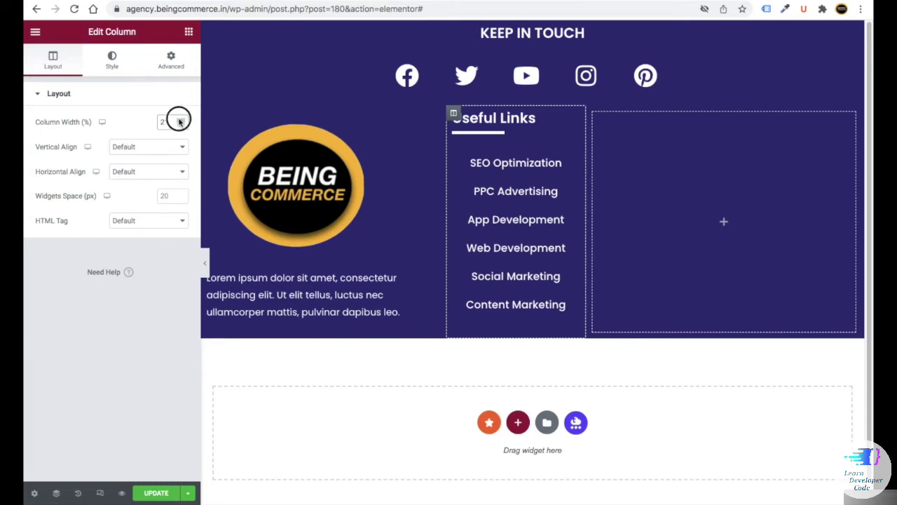
pyautogui.click(181, 120)
pyautogui.click(180, 127)
pyautogui.click(181, 126)
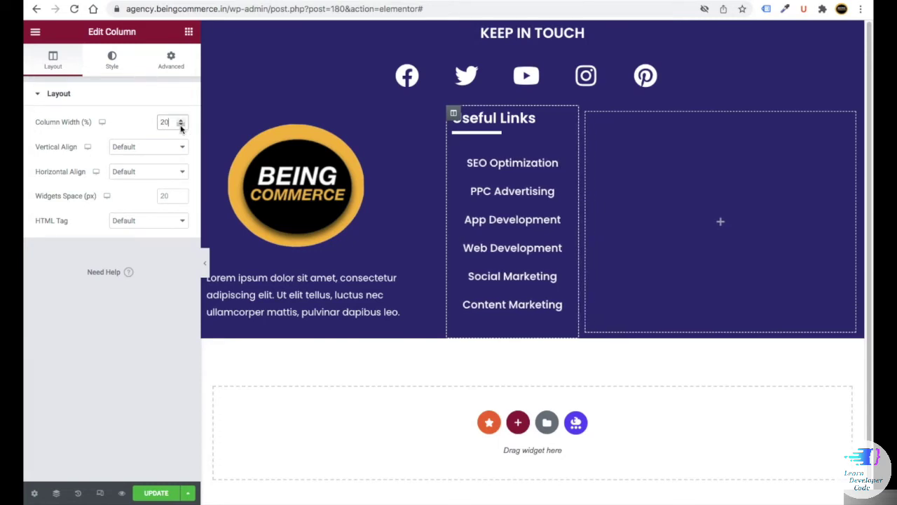
pyautogui.click(180, 126)
pyautogui.click(181, 121)
# - Save the page changes with Update
pyautogui.click(153, 493)
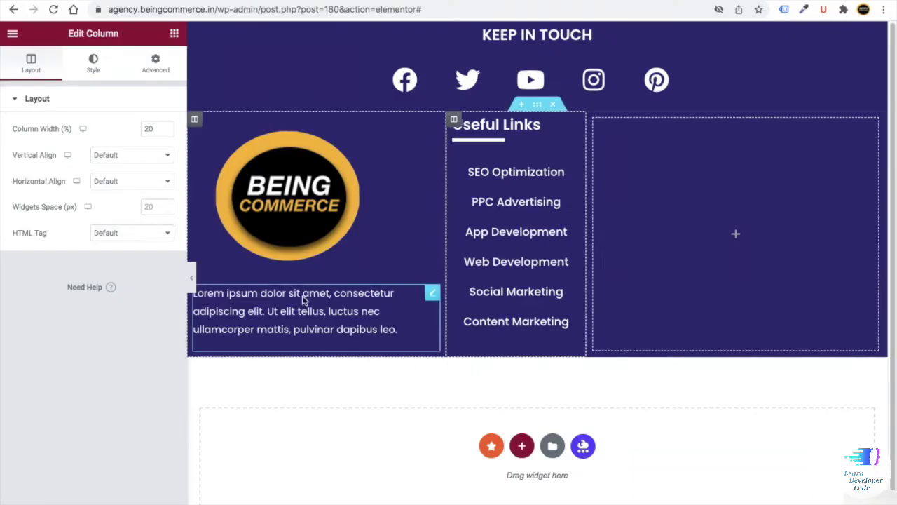
pyautogui.click(180, 10)
pyautogui.click(223, 10)
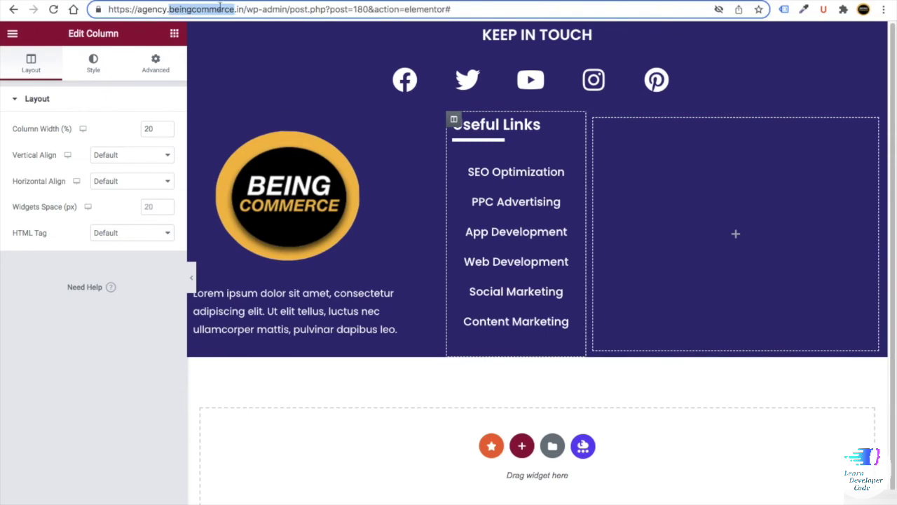
# - Copy the base site address and review the footer on the live homepage
pyautogui.moveTo(249, 10); pyautogui.dragTo(110, 10)
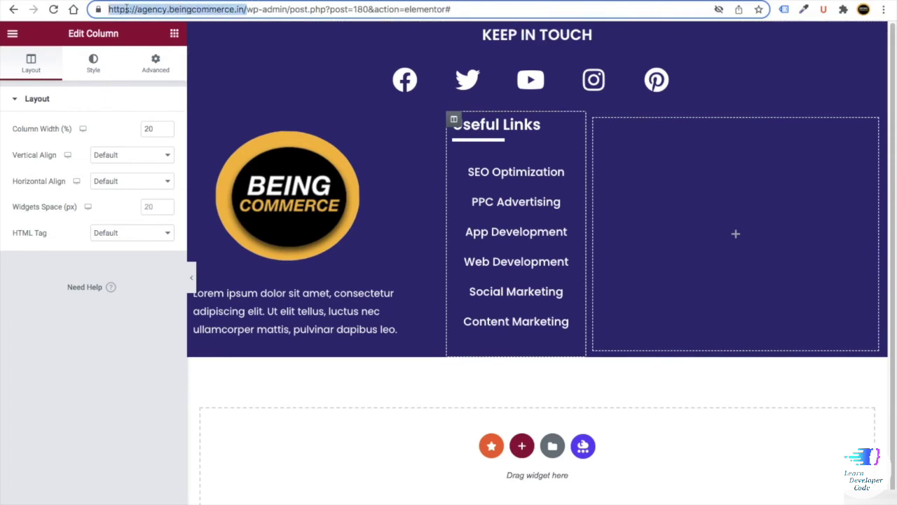
pyautogui.rightClick(128, 9)
pyautogui.click(151, 103)
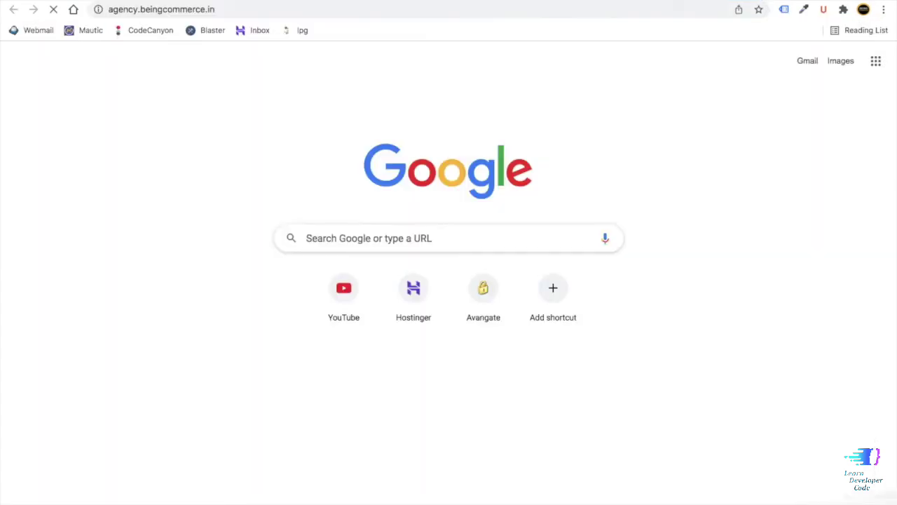
pyautogui.scroll(-15, 382, 161)
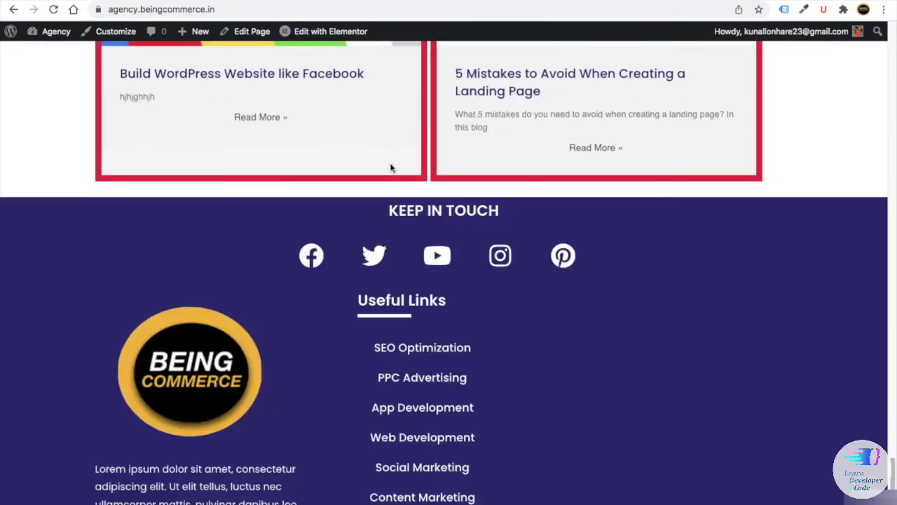
pyautogui.scroll(15, 370, 361)
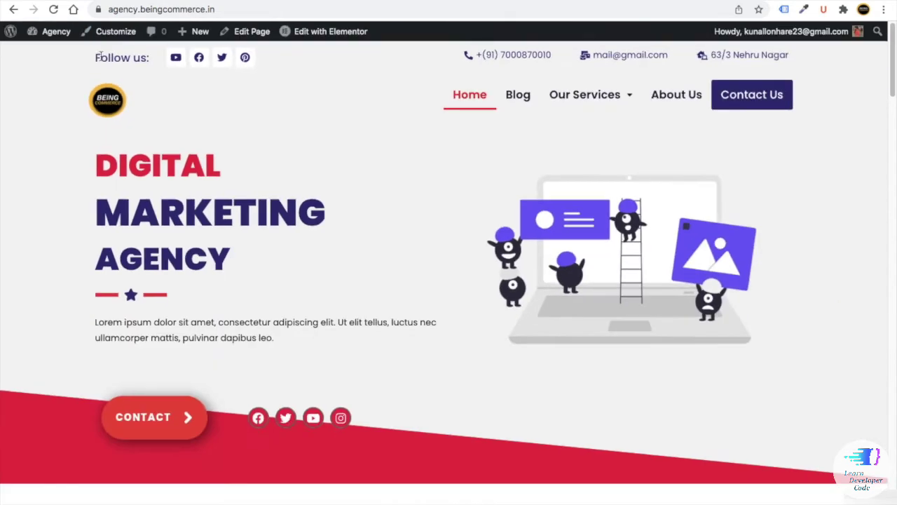
# - In General Styling, set the primary colour to #e80f46
pyautogui.click(111, 39)
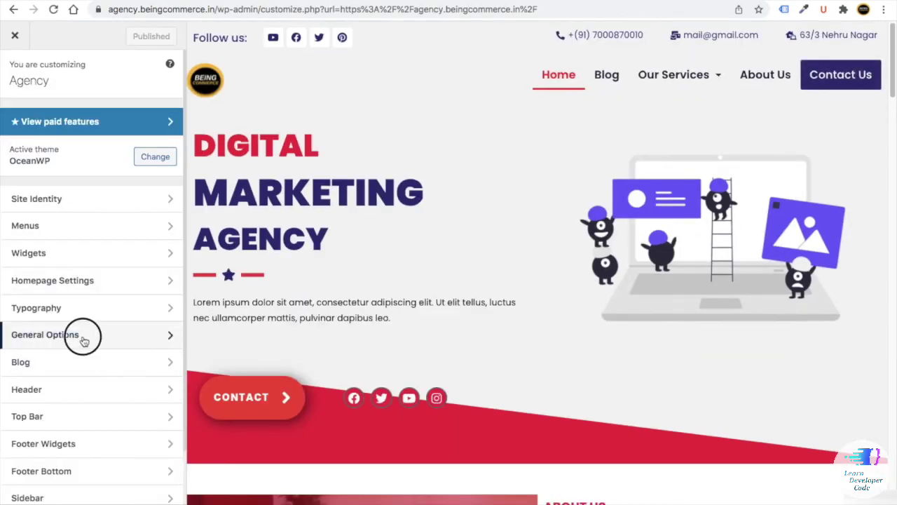
pyautogui.click(83, 338)
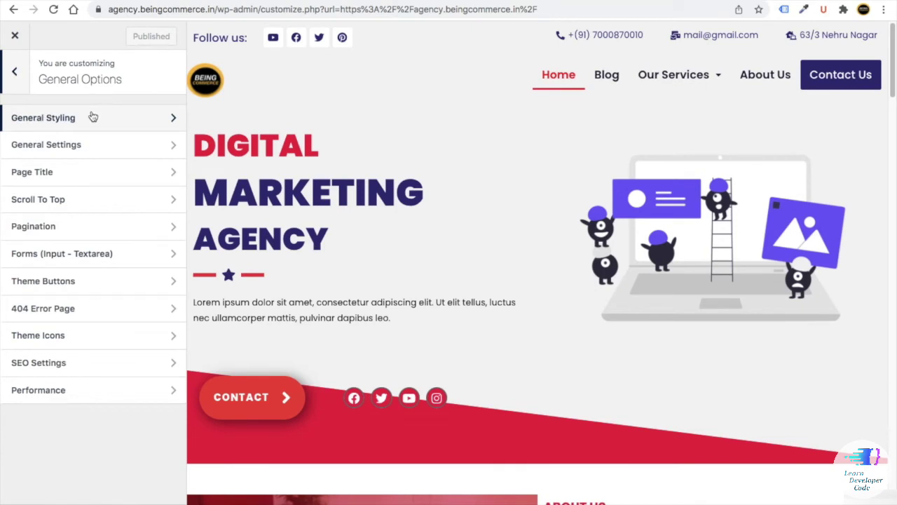
pyautogui.click(92, 117)
pyautogui.click(29, 245)
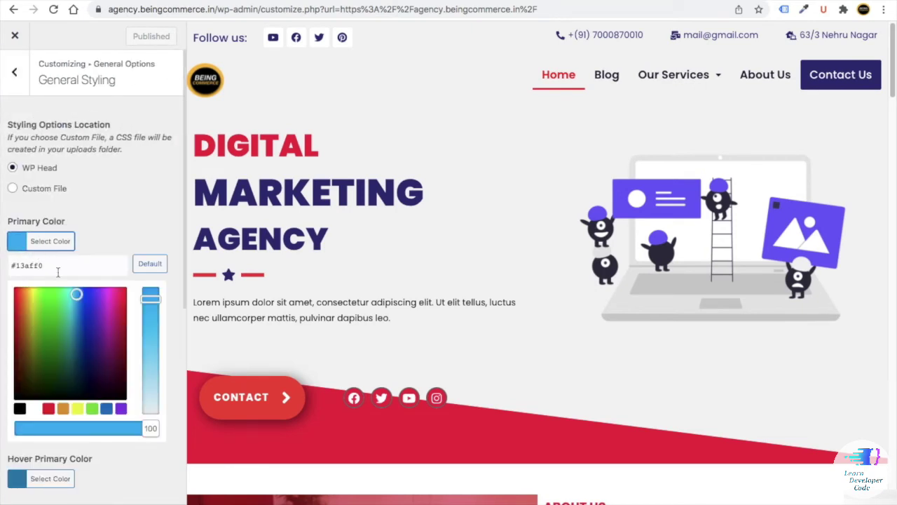
pyautogui.click(2, 270)
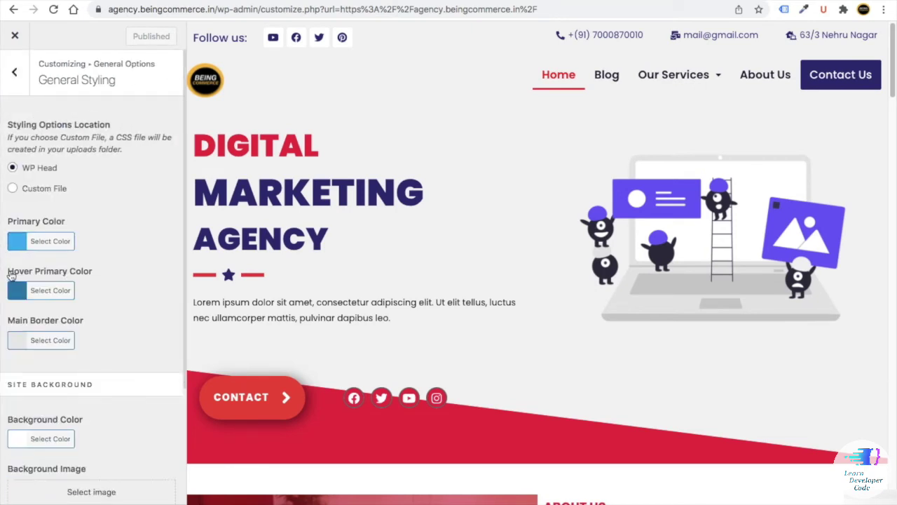
pyautogui.click(17, 240)
pyautogui.doubleClick(77, 267)
pyautogui.hotkey('ctrl', 'v')
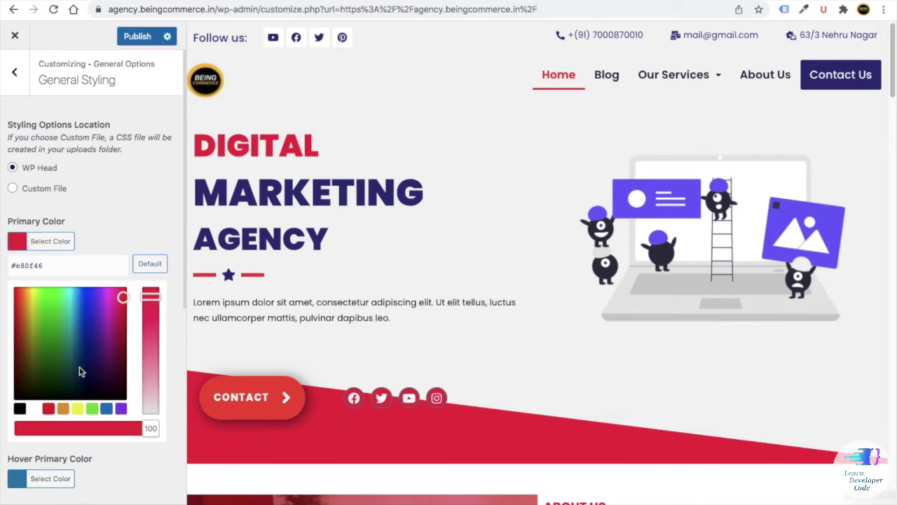
# - Set the hover primary colour to #323079 and publish
pyautogui.scroll(-3, 79, 372)
pyautogui.click(16, 255)
pyautogui.doubleClick(90, 120)
pyautogui.hotkey('ctrl', 'v')
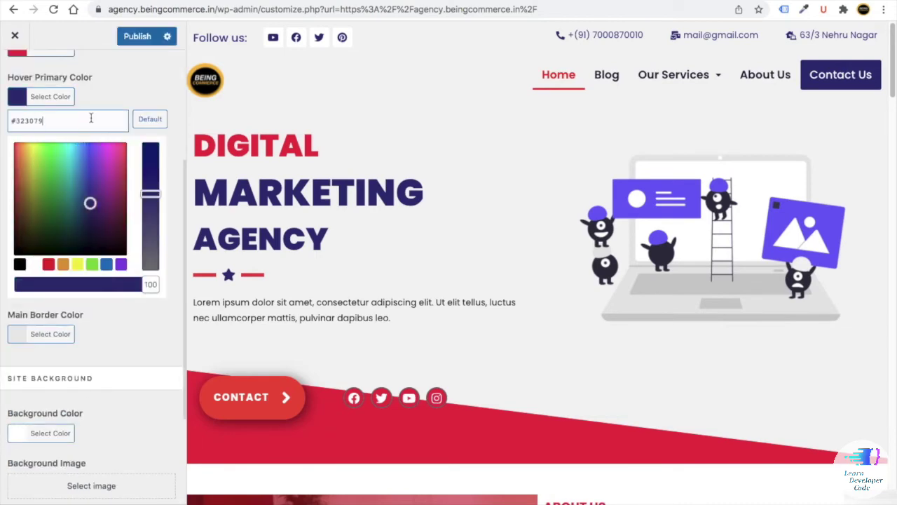
pyautogui.click(133, 78)
pyautogui.click(132, 44)
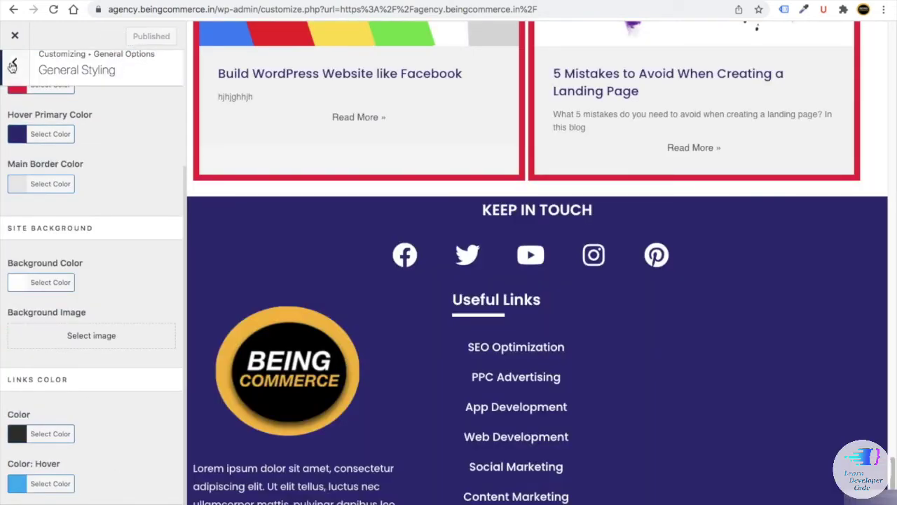
pyautogui.click(14, 61)
pyautogui.click(14, 70)
pyautogui.scroll(-1, 70, 280)
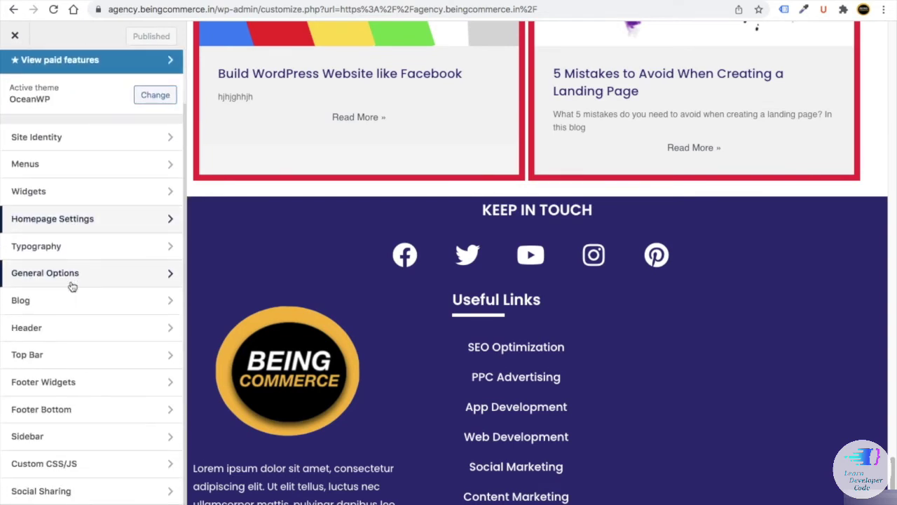
# - Set the body typography font family to Poppins
pyautogui.click(80, 245)
pyautogui.click(82, 121)
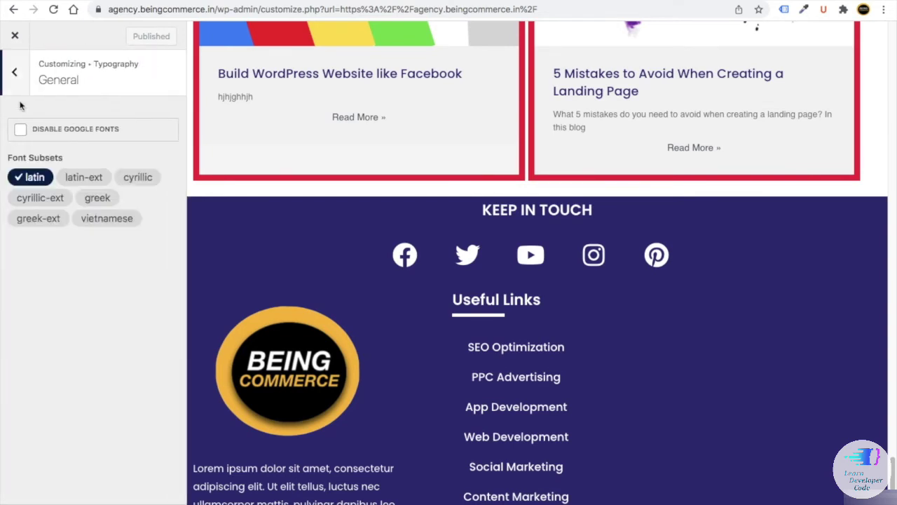
pyautogui.click(14, 70)
pyautogui.click(49, 144)
pyautogui.click(51, 112)
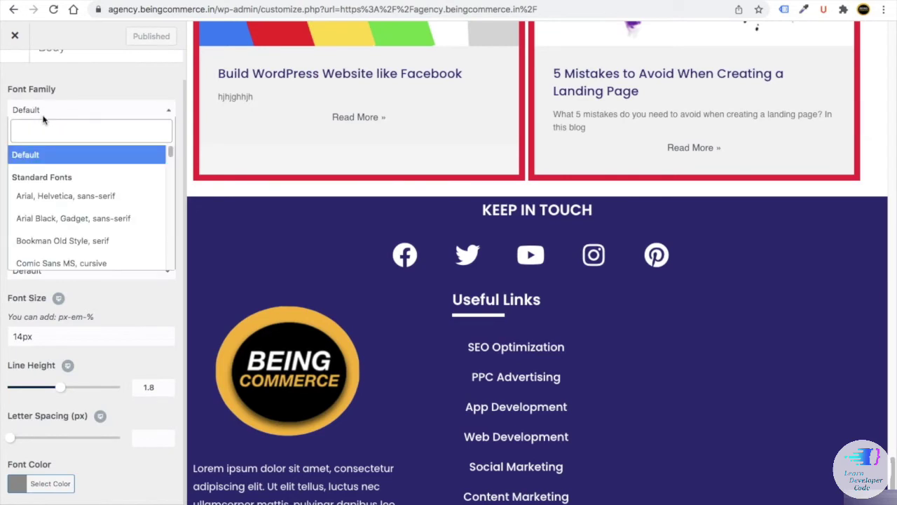
pyautogui.write('pop')
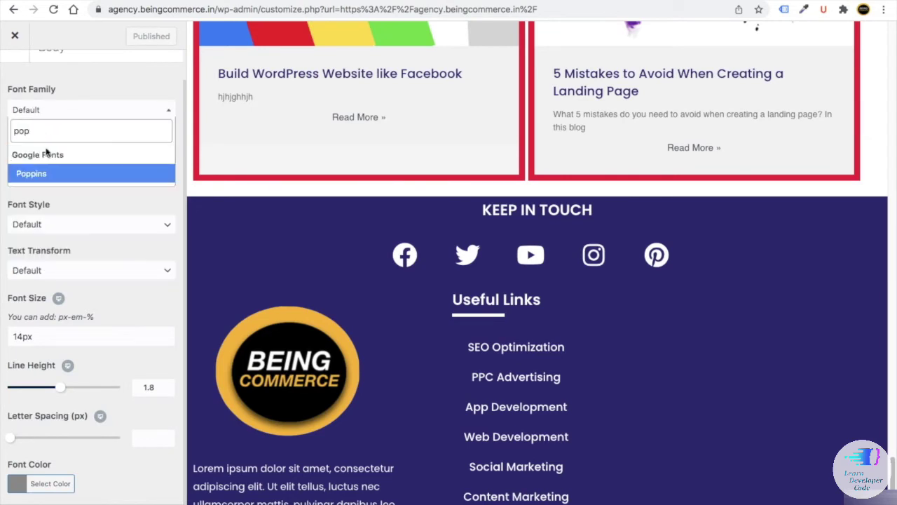
pyautogui.click(42, 172)
pyautogui.click(36, 482)
# - Give the body text a near-white font colour and publish
pyautogui.click(32, 488)
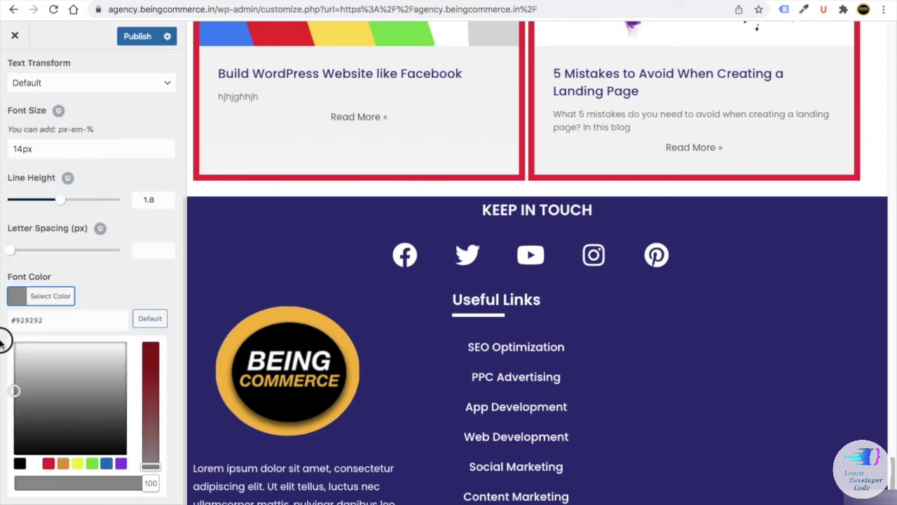
pyautogui.click(15, 345)
pyautogui.click(138, 36)
pyautogui.scroll(5, 91, 210)
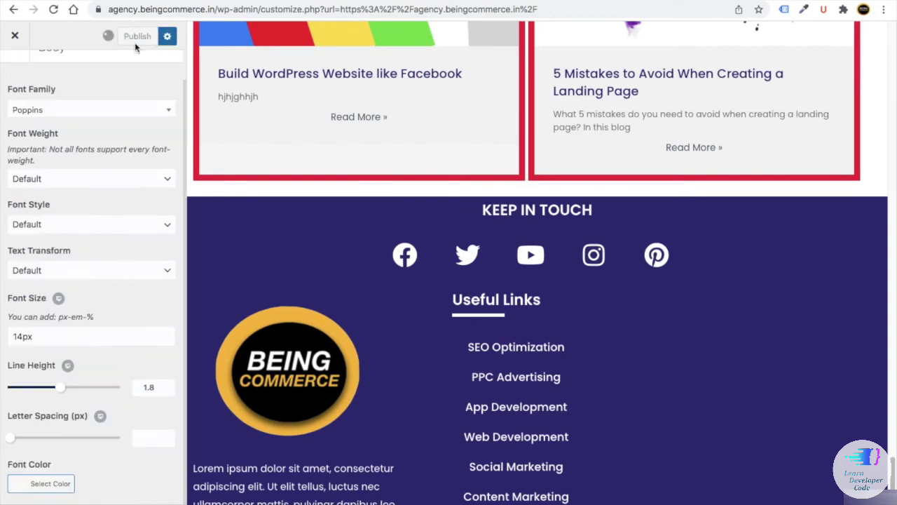
pyautogui.click(20, 77)
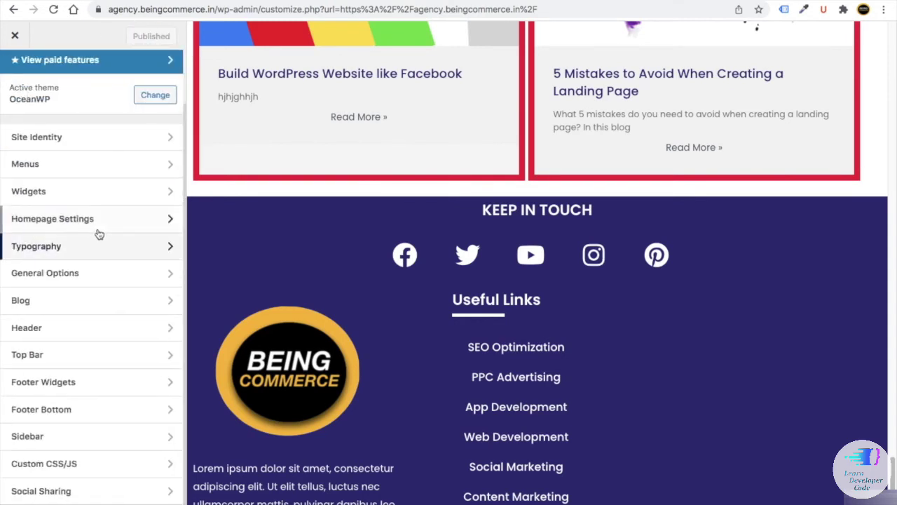
# - Under General Options > Forms, make form labels white and set the right padding to 0
pyautogui.click(87, 274)
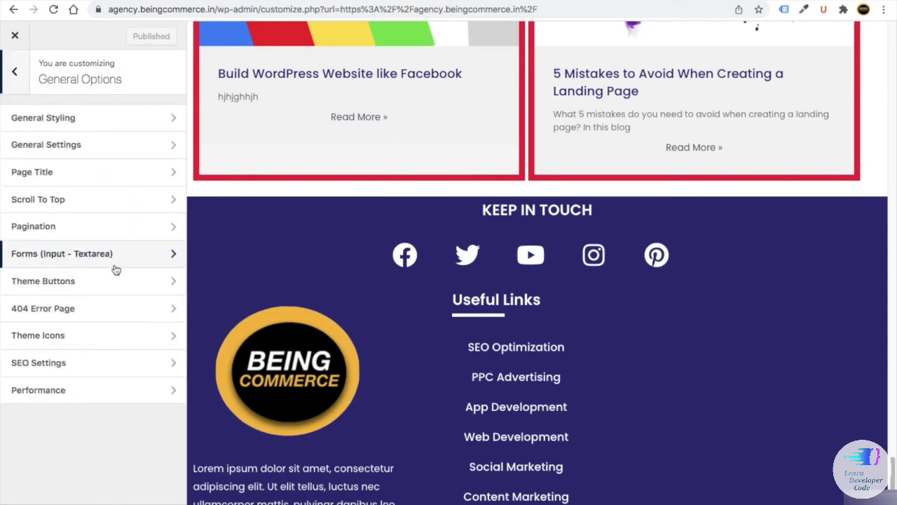
pyautogui.click(43, 258)
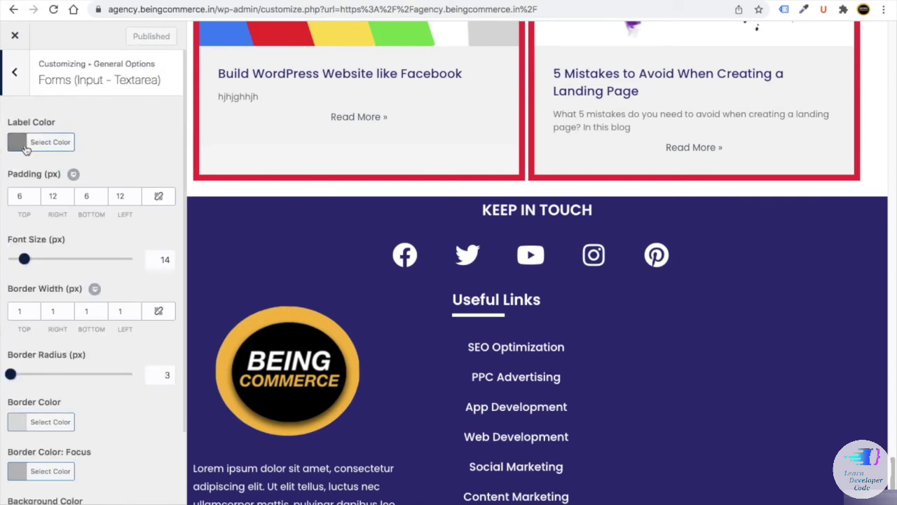
pyautogui.click(25, 149)
pyautogui.moveTo(52, 232); pyautogui.dragTo(11, 182)
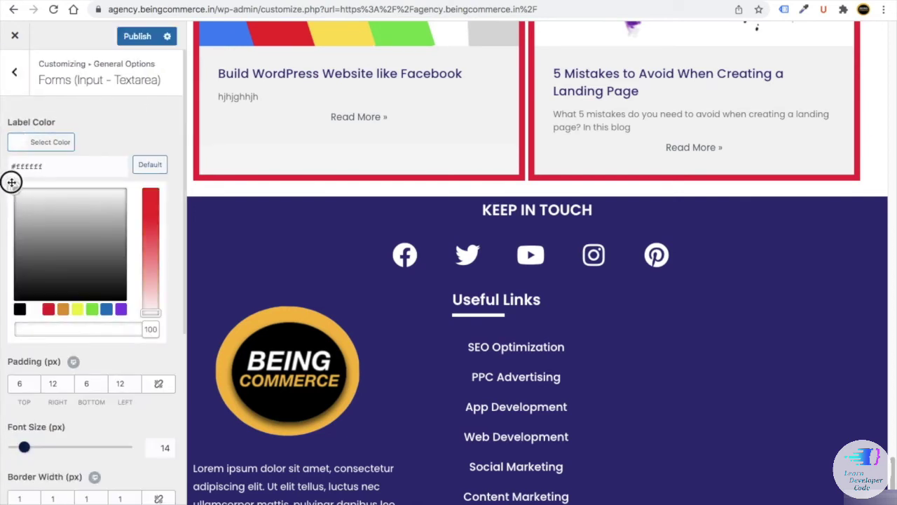
pyautogui.scroll(-2, 151, 336)
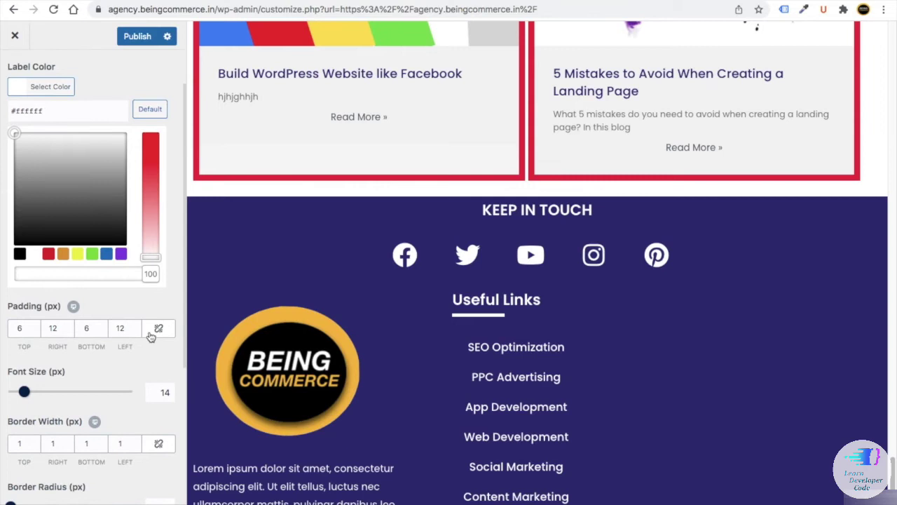
pyautogui.doubleClick(59, 328)
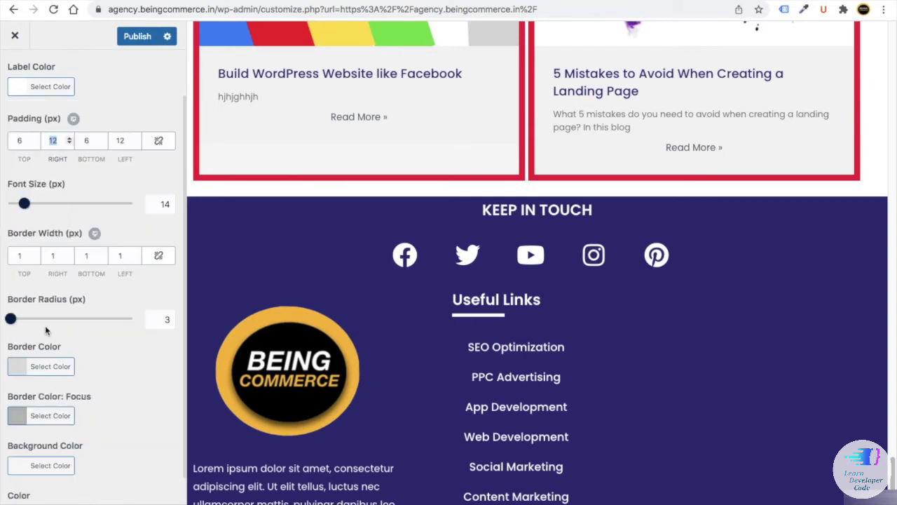
pyautogui.write('0')
# - Set the form font size to 10, adjust border widths, and set border radius to 40
pyautogui.doubleClick(165, 204)
pyautogui.write('10')
pyautogui.scroll(-1, 89, 295)
pyautogui.doubleClick(49, 224)
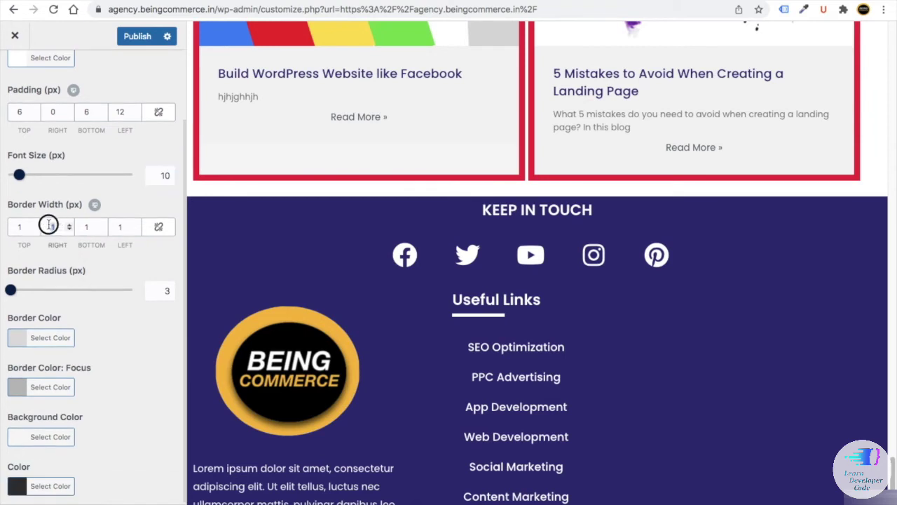
pyautogui.doubleClick(116, 228)
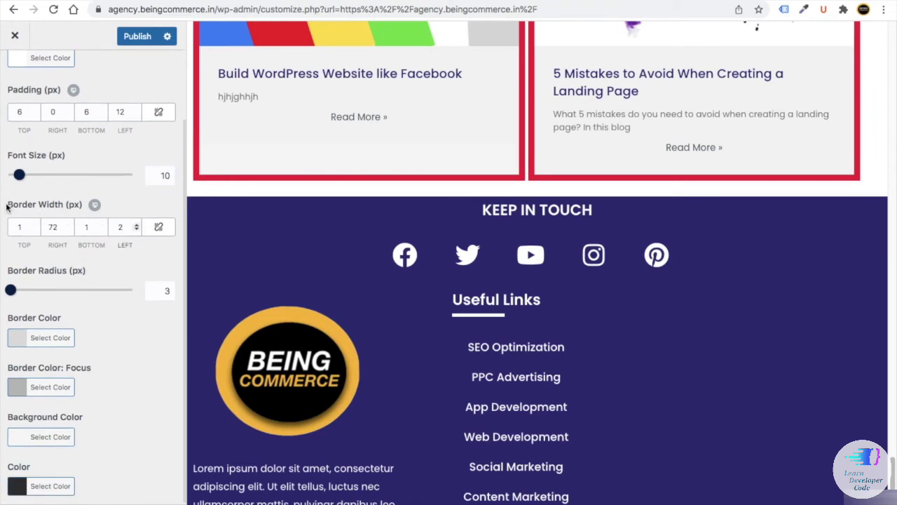
pyautogui.moveTo(6, 207); pyautogui.dragTo(126, 203)
pyautogui.doubleClick(157, 289)
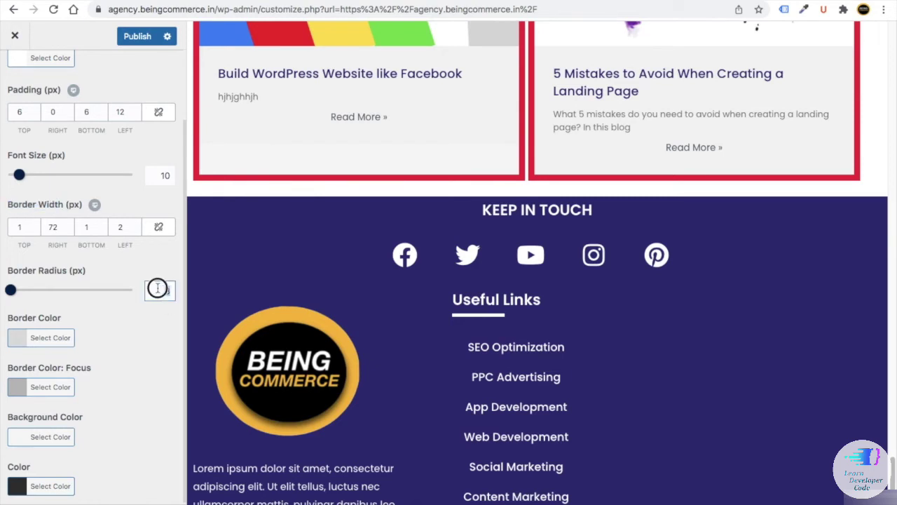
pyautogui.write('40')
# - Set the form field border colour to white
pyautogui.click(17, 338)
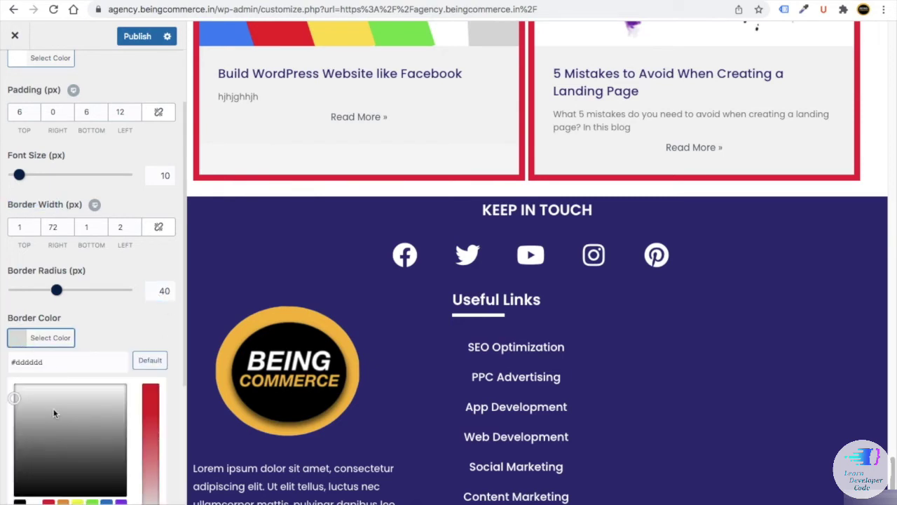
pyautogui.click(20, 338)
pyautogui.click(20, 339)
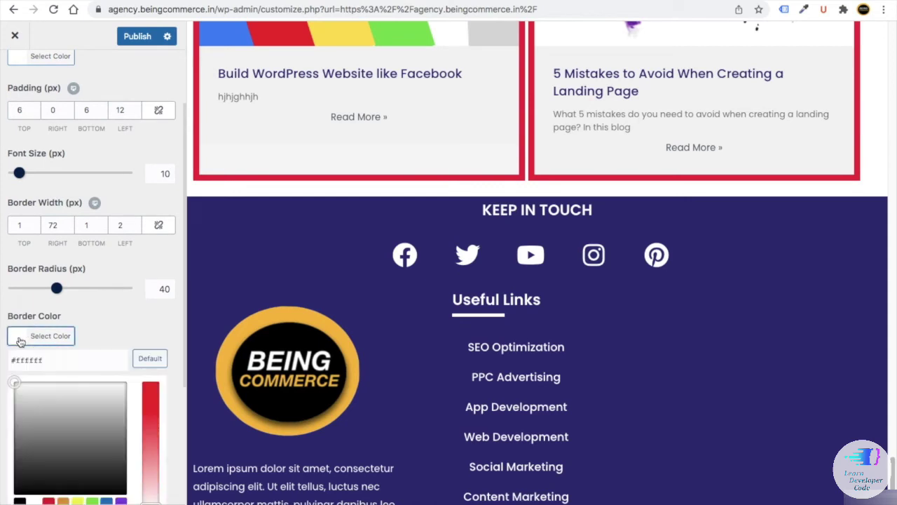
pyautogui.write('#e80f46')
pyautogui.scroll(-3, 19, 189)
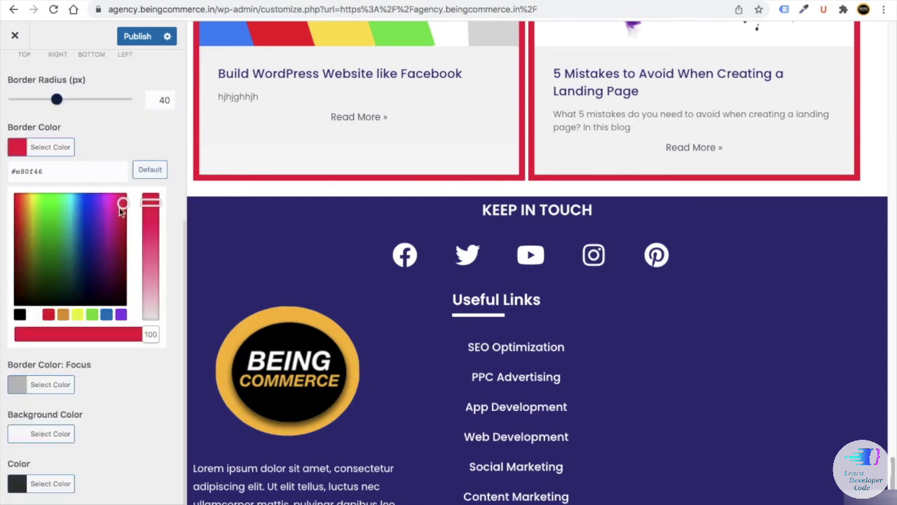
pyautogui.moveTo(122, 204); pyautogui.dragTo(16, 195)
pyautogui.click(35, 316)
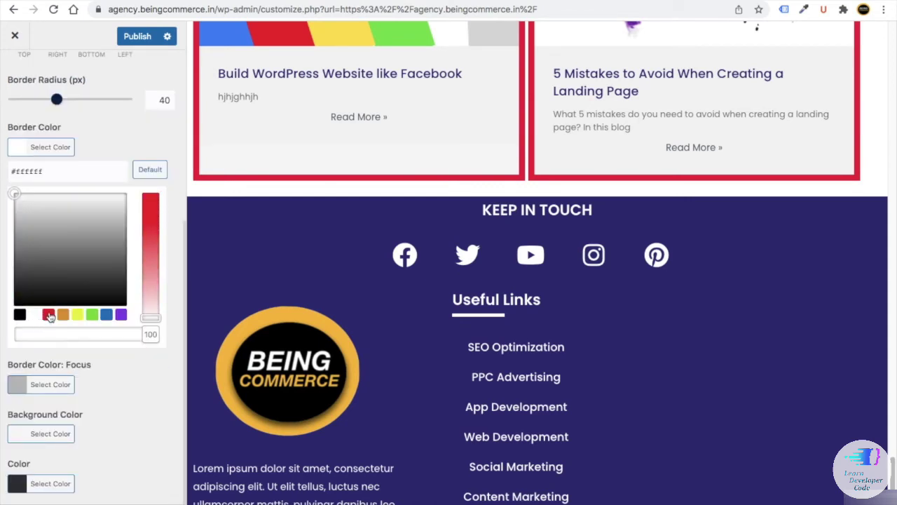
pyautogui.click(110, 407)
# - Paste a red colour as the form focus border colour
pyautogui.click(20, 390)
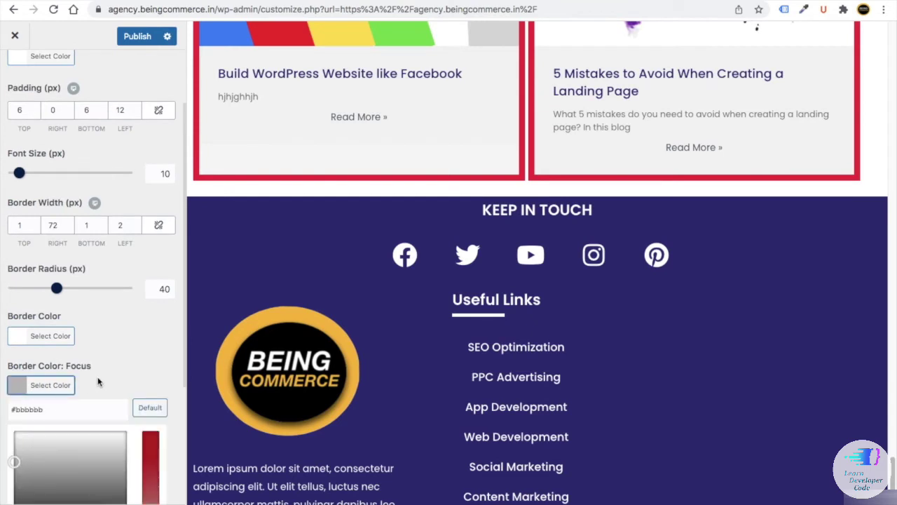
pyautogui.scroll(-3, 98, 382)
pyautogui.click(61, 220)
pyautogui.hotkey('ctrl', 'a')
pyautogui.write('#e80f46')
pyautogui.click(33, 436)
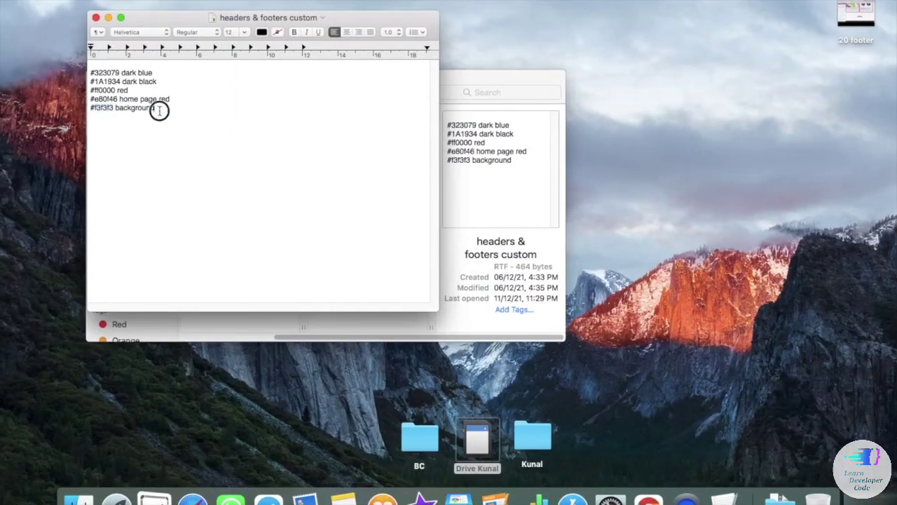
pyautogui.moveTo(160, 111); pyautogui.dragTo(98, 108)
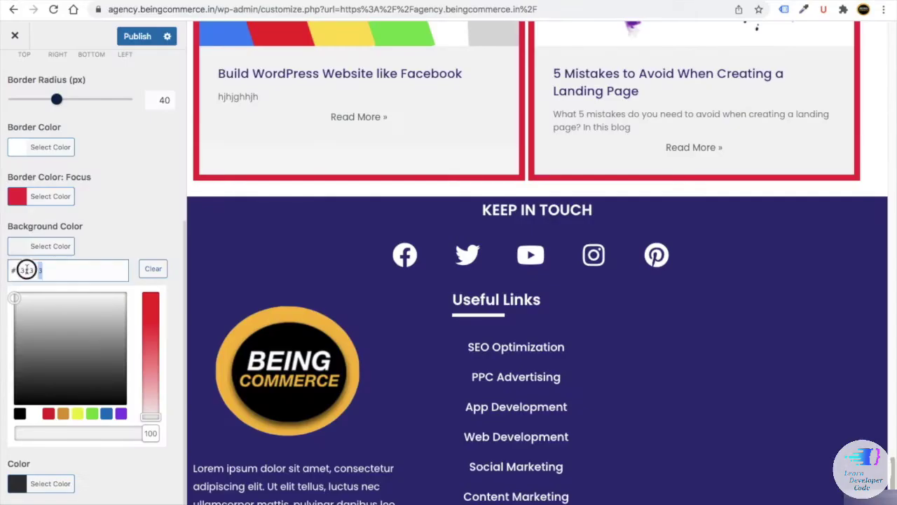
pyautogui.click(139, 231)
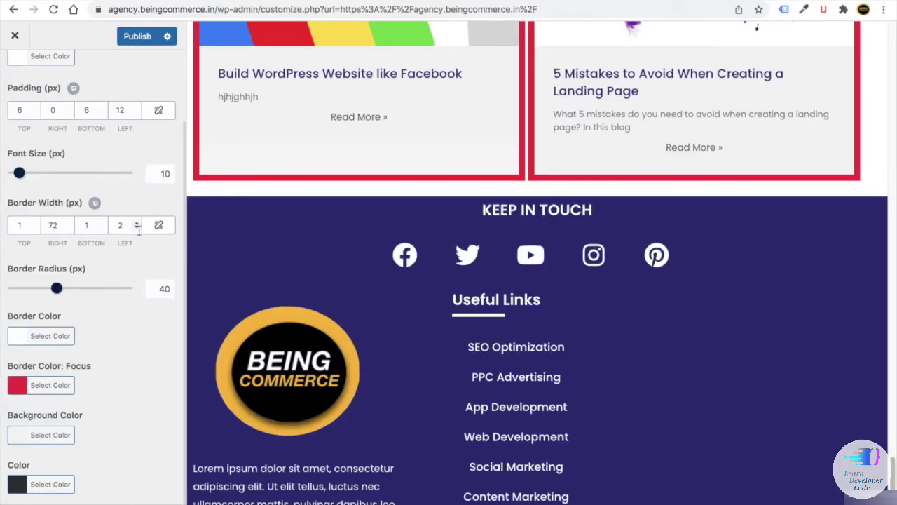
# - Publish the form field changes and go to the Theme Buttons settings
pyautogui.click(130, 39)
pyautogui.scroll(2, 33, 104)
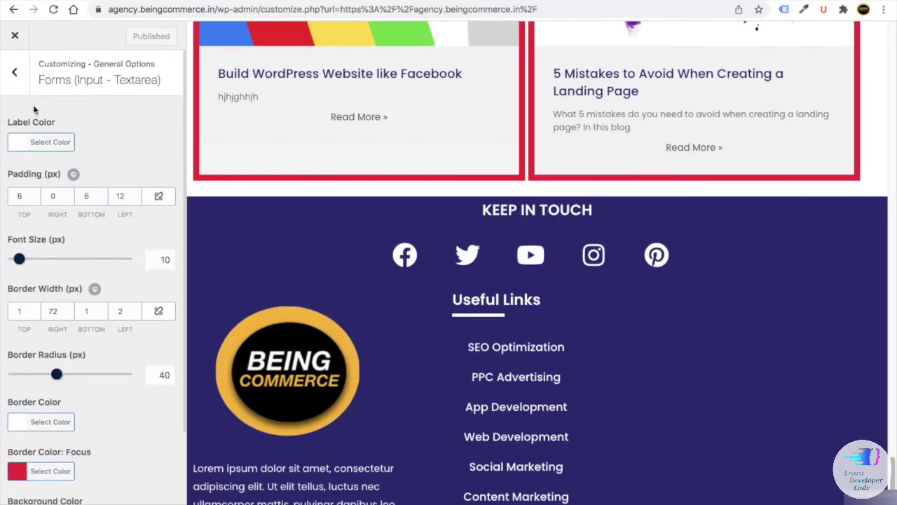
pyautogui.click(20, 83)
pyautogui.click(52, 284)
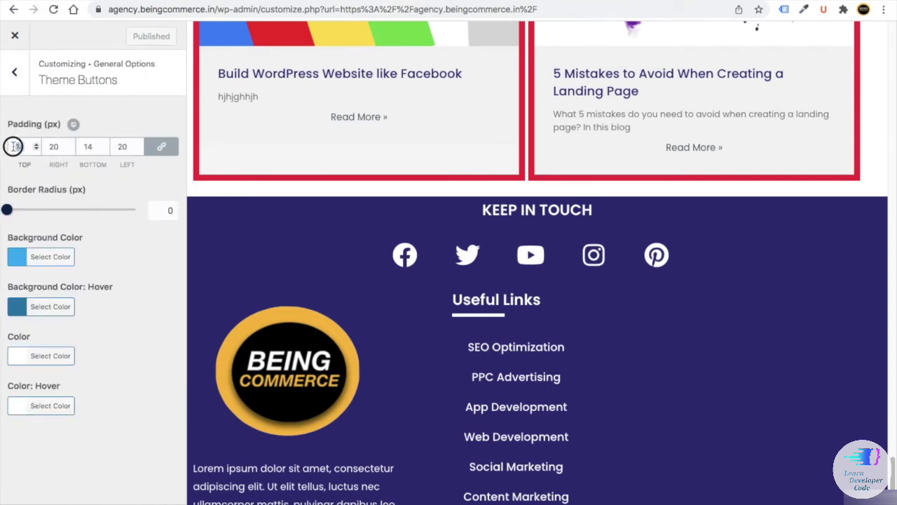
# - Give theme buttons 12 px padding, 40 px radius, red background, navy hover, and publish
pyautogui.write('12')
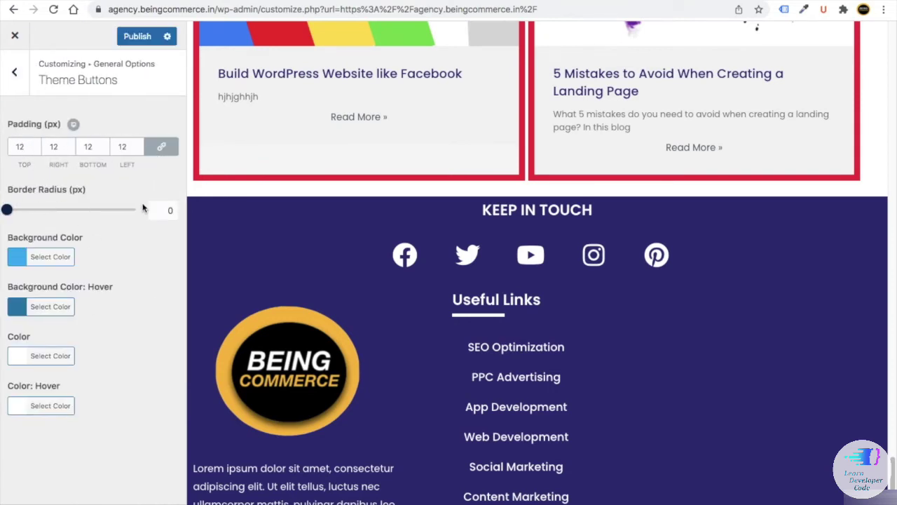
pyautogui.doubleClick(162, 209)
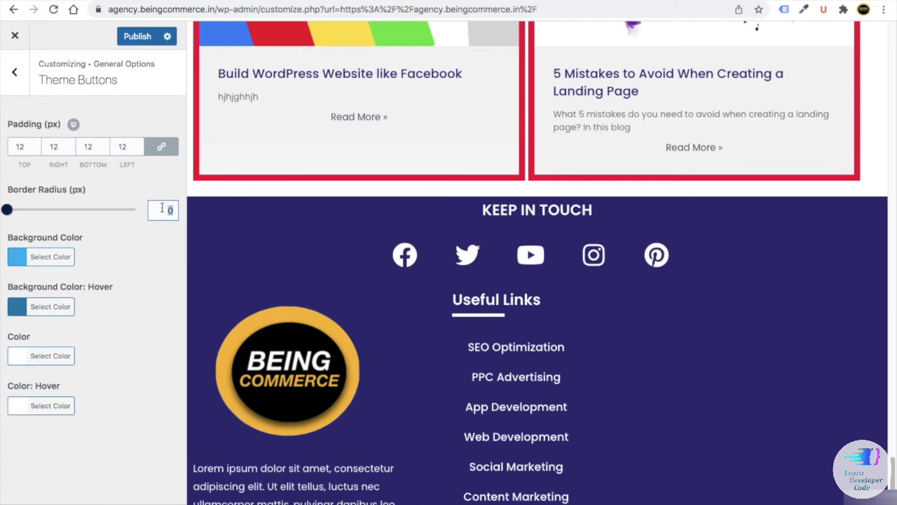
pyautogui.click(146, 288)
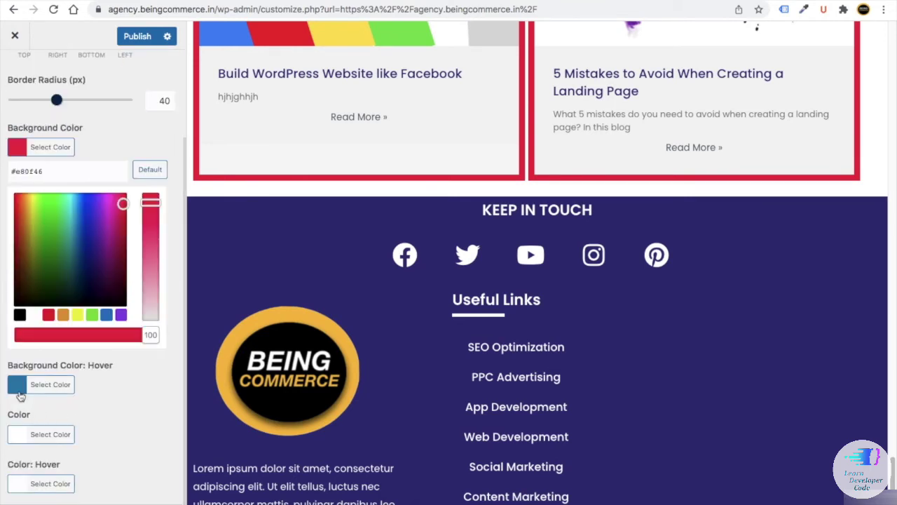
pyautogui.click(44, 386)
pyautogui.click(66, 227)
pyautogui.doubleClick(65, 228)
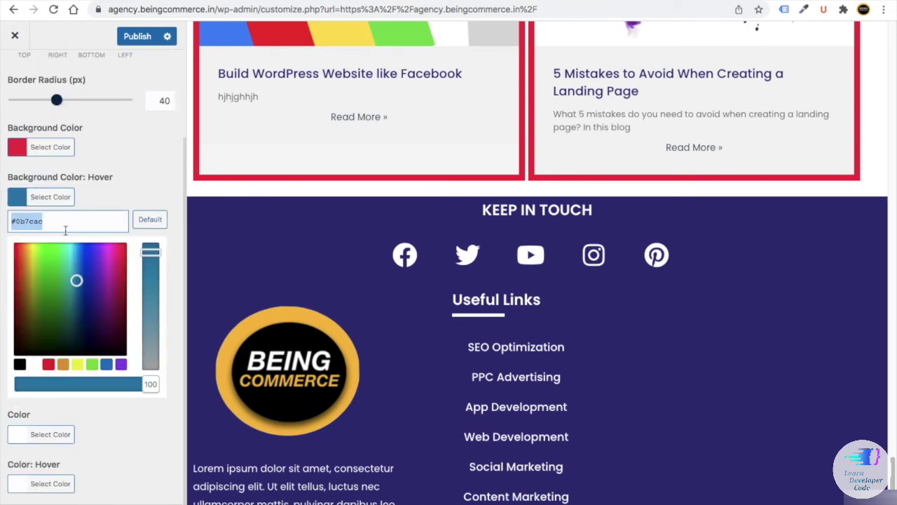
pyautogui.hotkey('ctrl', 'v')
pyautogui.click(137, 36)
# - Disable the theme's footer widgets and publish
pyautogui.click(21, 83)
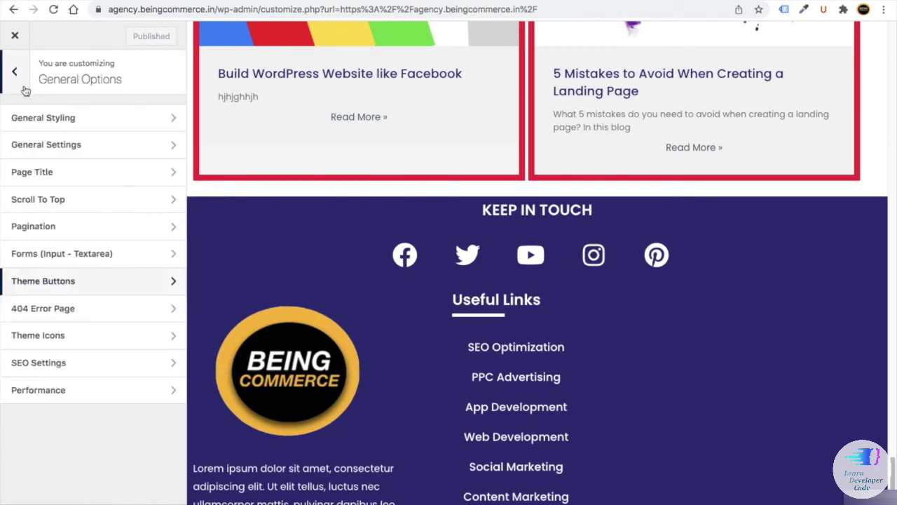
pyautogui.click(25, 87)
pyautogui.click(80, 384)
pyautogui.click(21, 119)
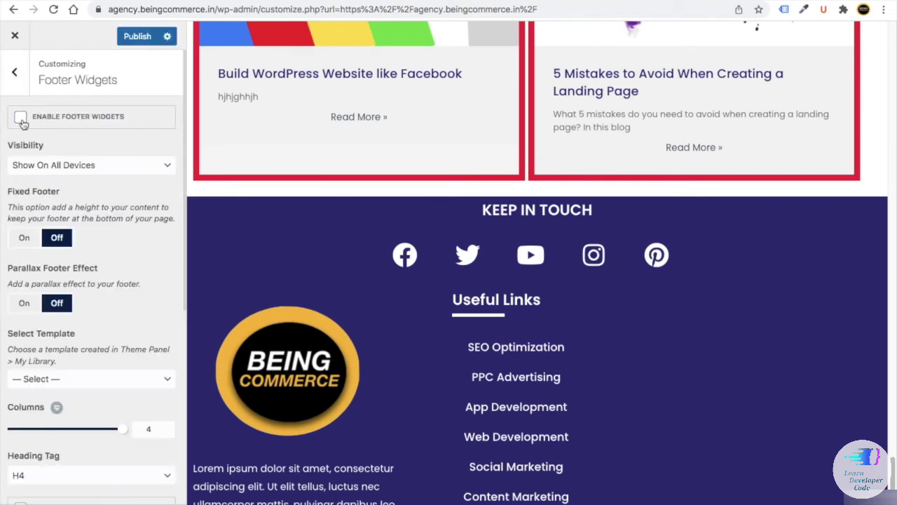
pyautogui.click(135, 38)
# - Disable the theme's footer bottom bar and publish
pyautogui.click(16, 77)
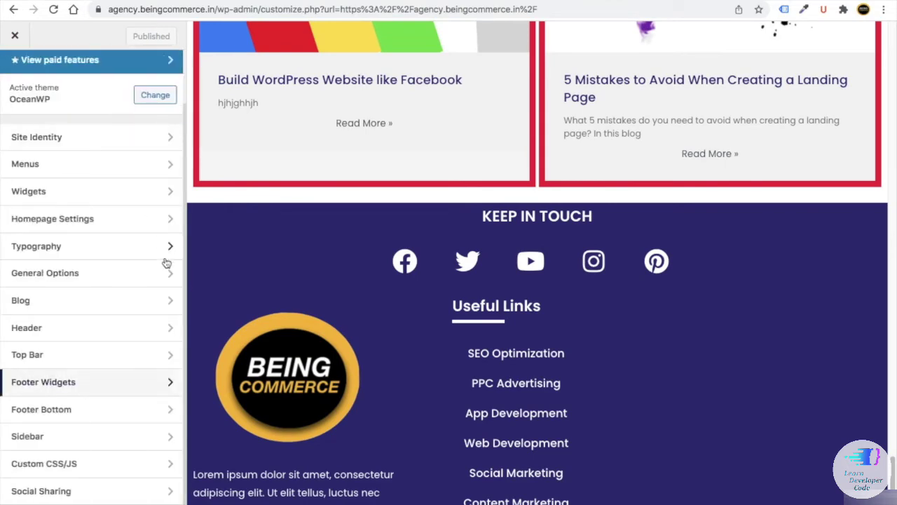
pyautogui.click(108, 411)
pyautogui.click(21, 117)
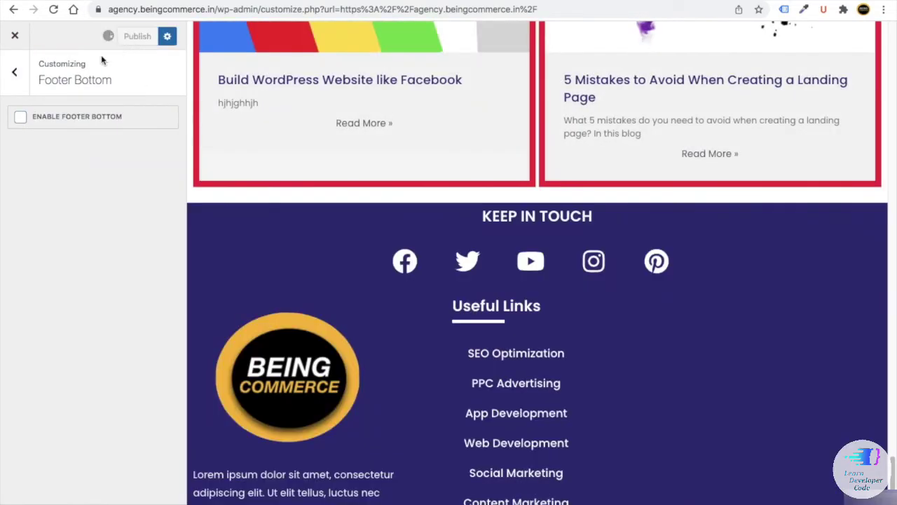
pyautogui.click(133, 35)
# - Search 'mial', drop a Mailchimp Sign-Up Form into the right column, then delete it
pyautogui.click(15, 72)
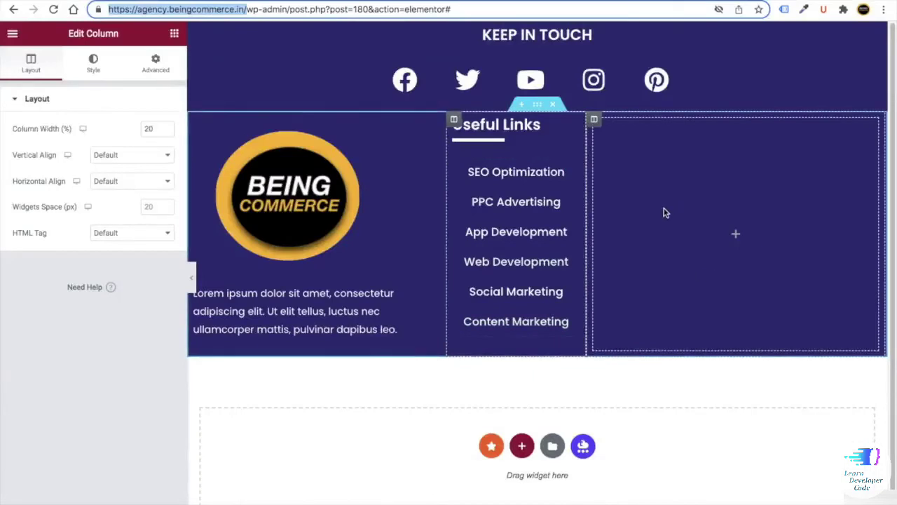
pyautogui.click(174, 34)
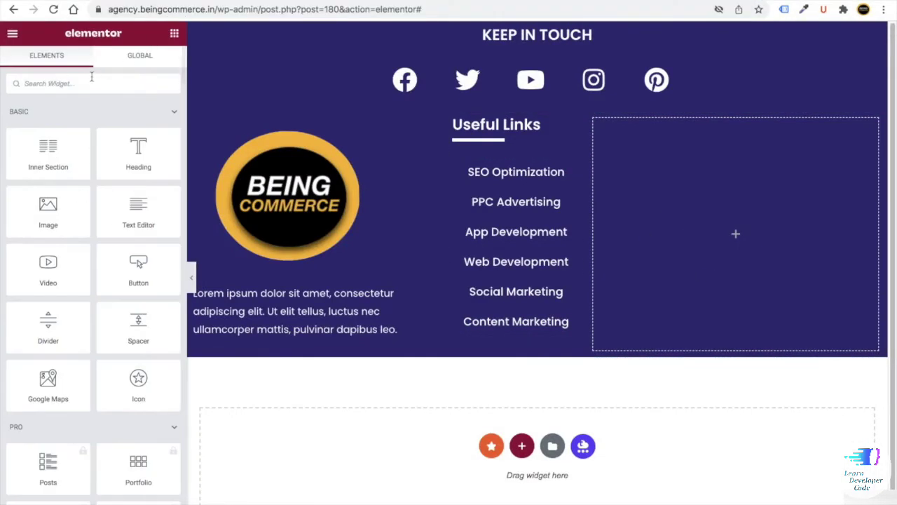
pyautogui.write('m')
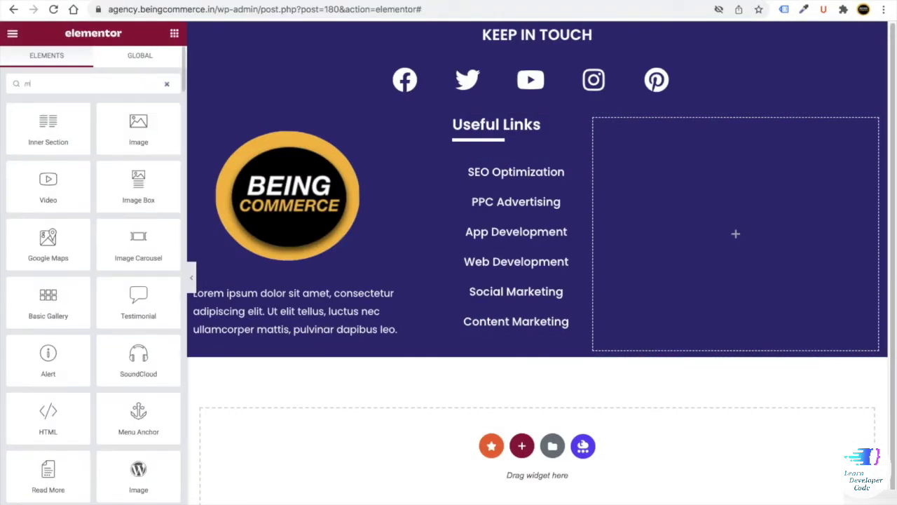
pyautogui.write('i')
pyautogui.write('al')
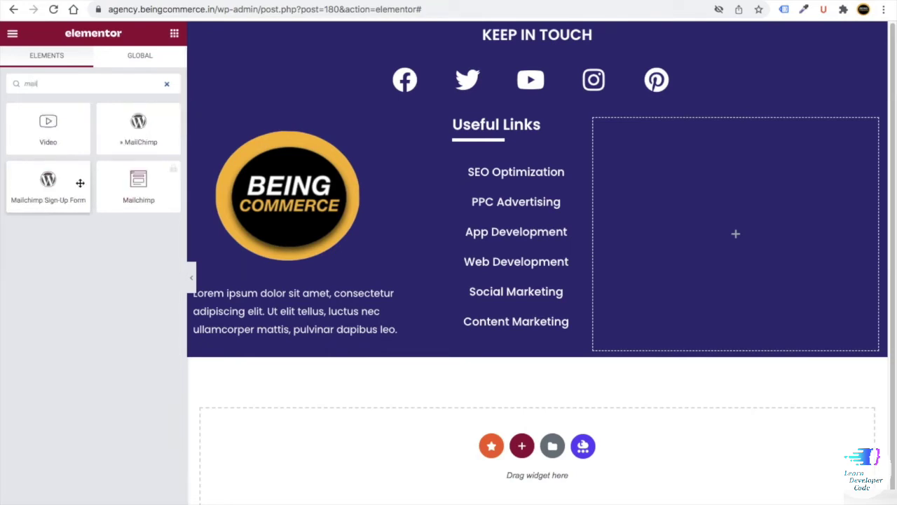
pyautogui.moveTo(49, 180); pyautogui.dragTo(683, 218)
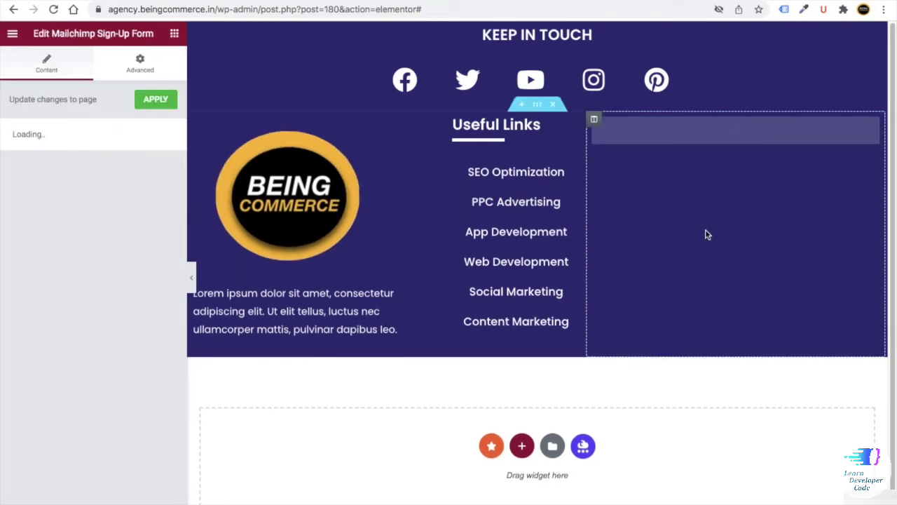
pyautogui.rightClick(849, 129)
pyautogui.press('Delete')
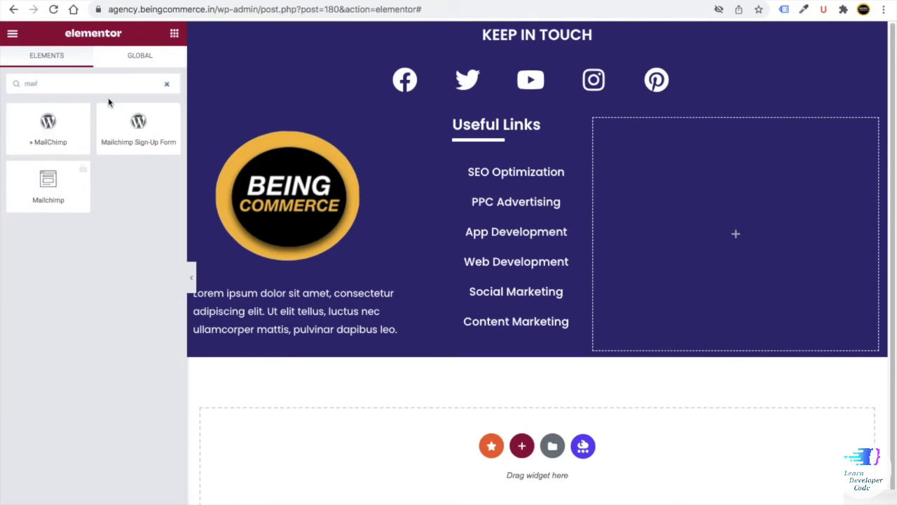
# - Place the MailChimp widget in the right column, preview it, then delete it
pyautogui.moveTo(49, 125); pyautogui.dragTo(722, 241)
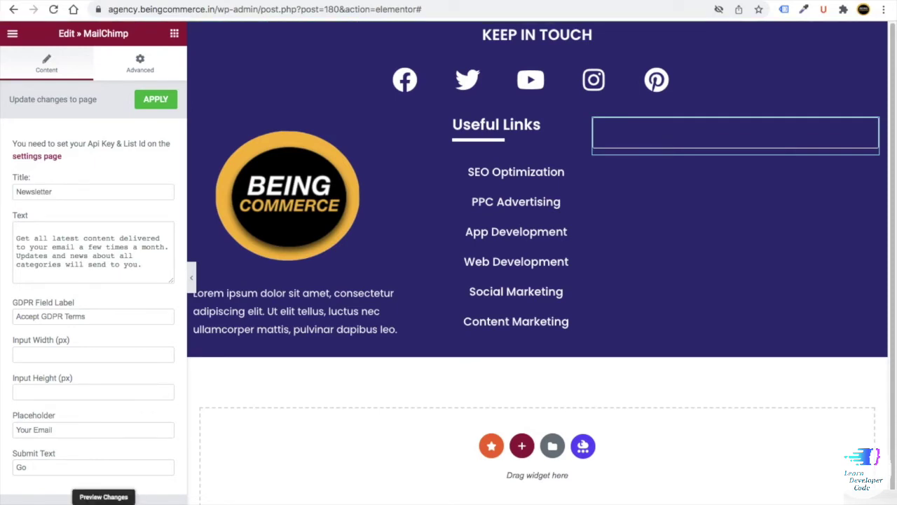
pyautogui.click(102, 501)
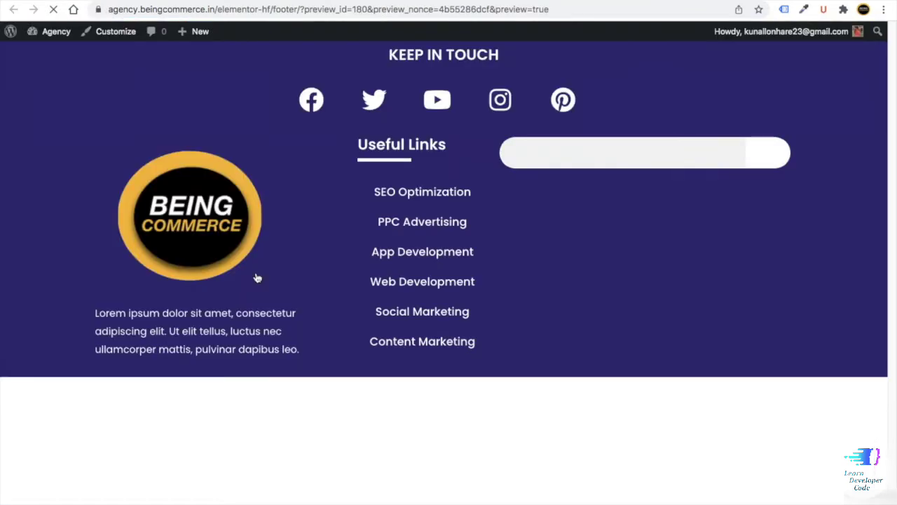
pyautogui.press('super+w')
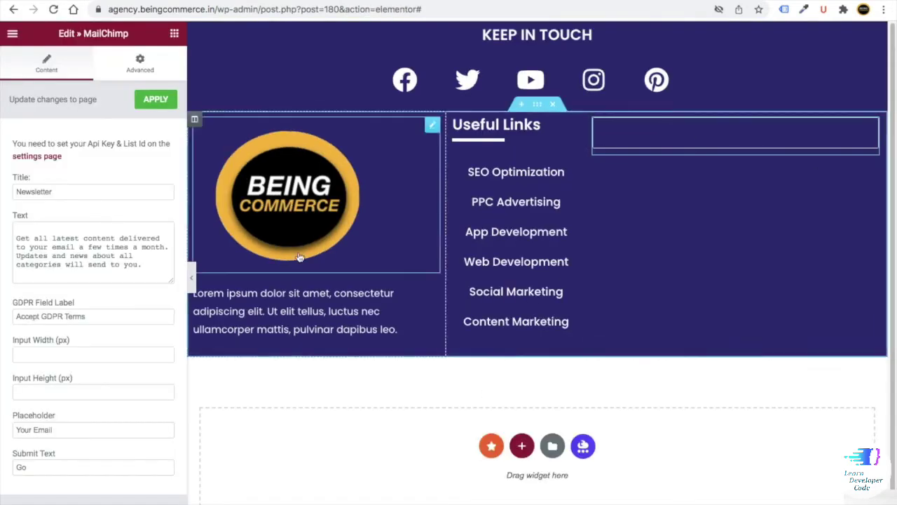
pyautogui.rightClick(873, 128)
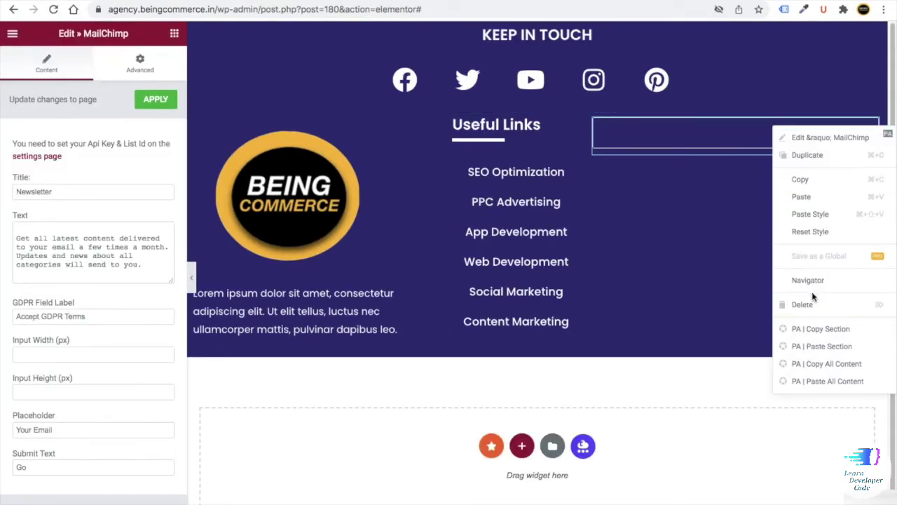
pyautogui.click(811, 302)
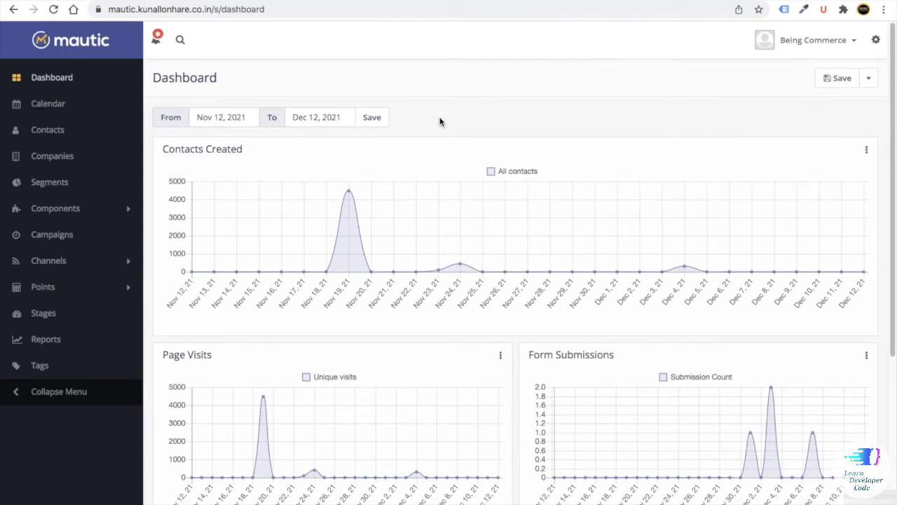
pyautogui.hotkey('ctrl', 't')
pyautogui.write('mailc')
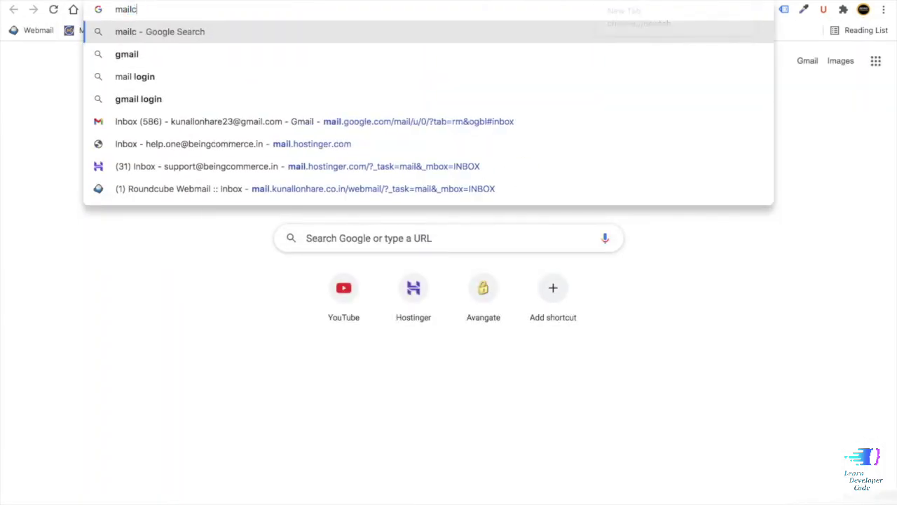
pyautogui.write('hi')
pyautogui.press('Return')
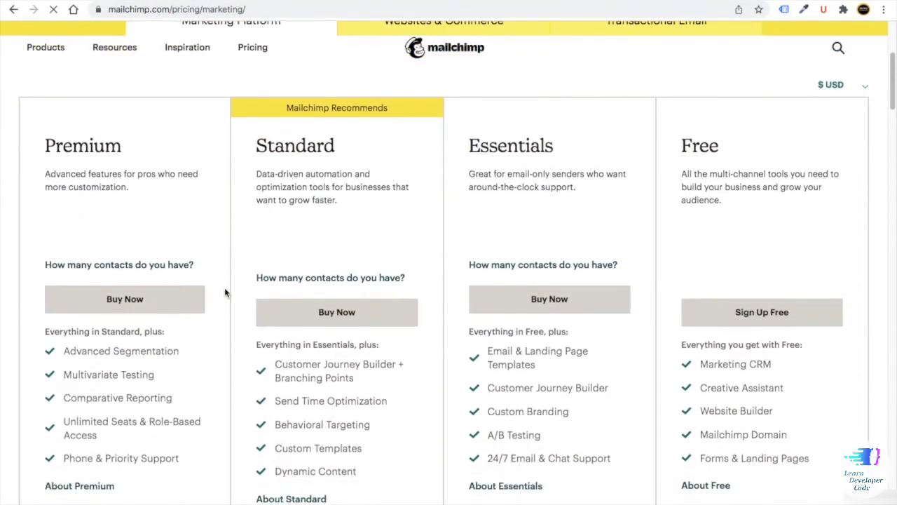
pyautogui.scroll(-1, 183, 280)
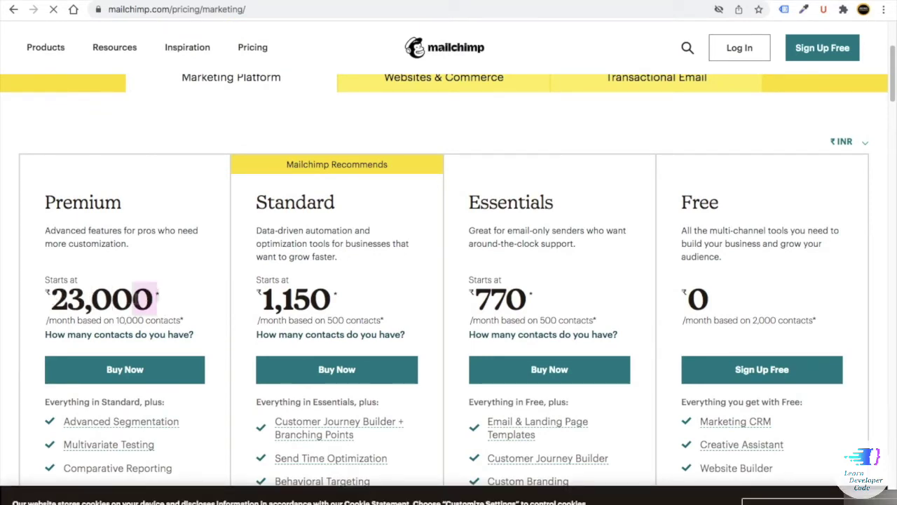
pyautogui.moveTo(156, 298); pyautogui.dragTo(51, 300)
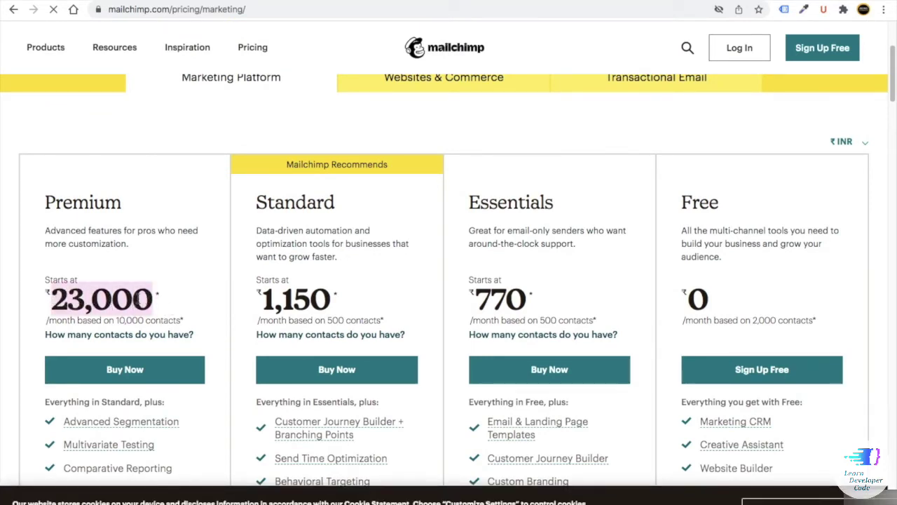
pyautogui.rightClick(134, 293)
pyautogui.click(157, 326)
pyautogui.hotkey('ctrl', 't')
pyautogui.write('rs')
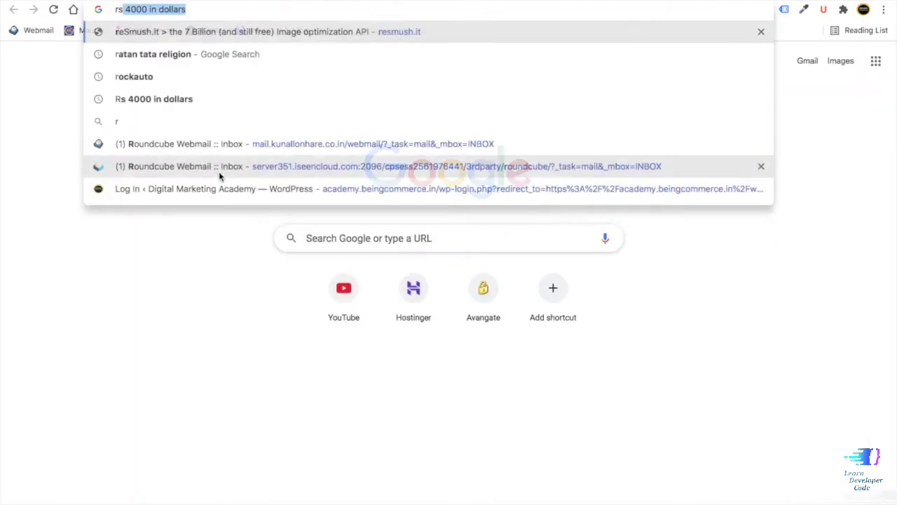
pyautogui.write(' 23000')
pyautogui.press('Return')
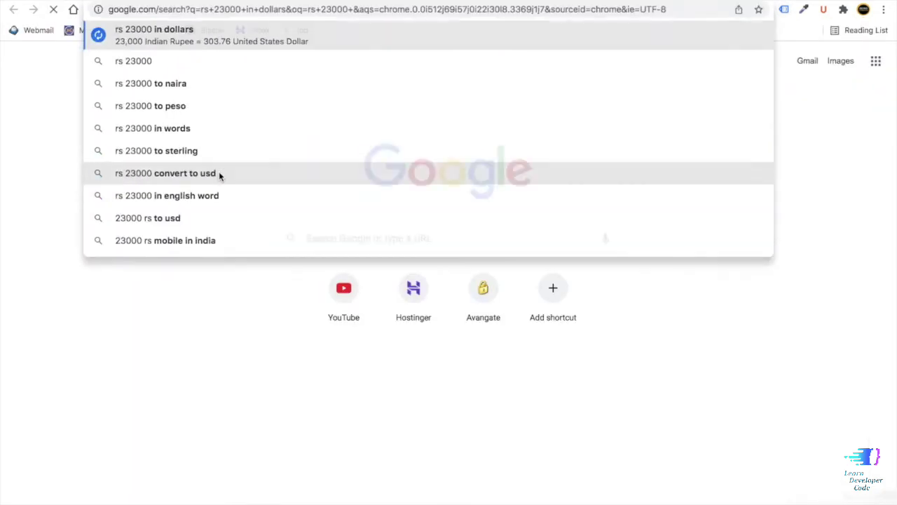
pyautogui.moveTo(106, 171); pyautogui.dragTo(155, 173)
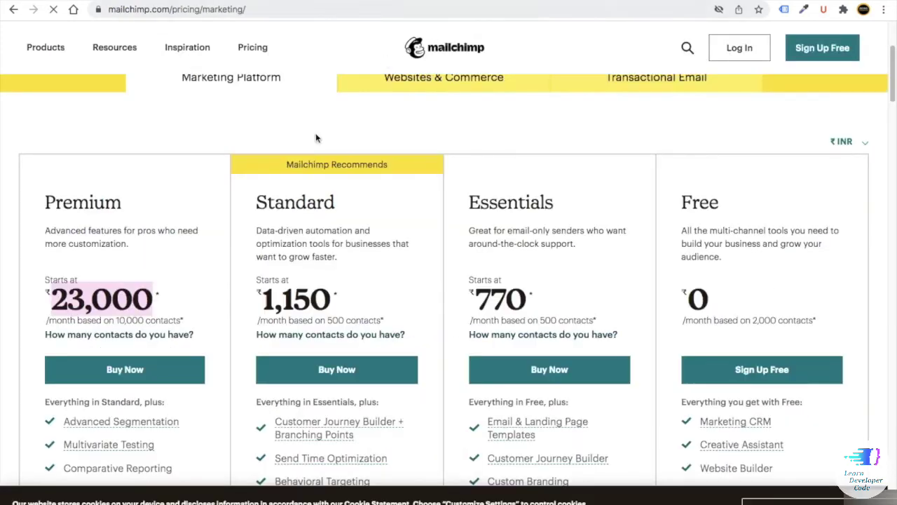
pyautogui.scroll(-3, 280, 212)
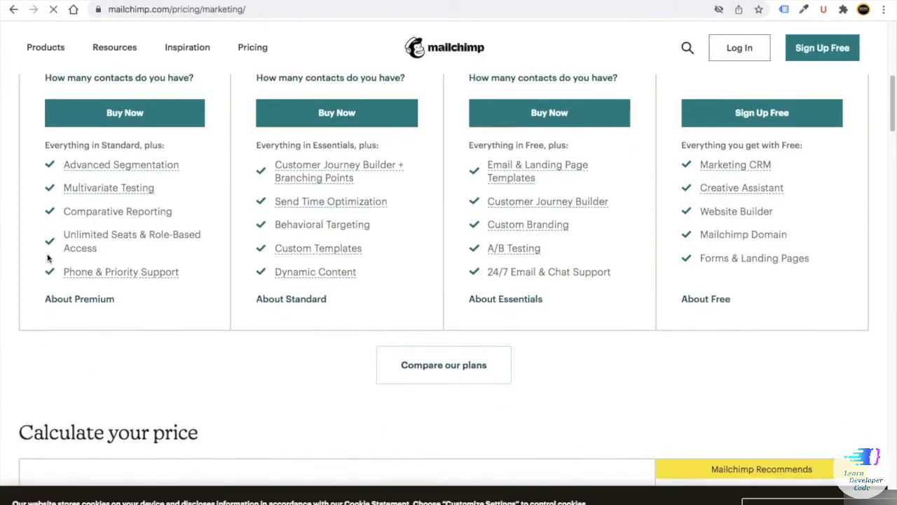
pyautogui.scroll(4, 124, 257)
pyautogui.moveTo(156, 263); pyautogui.dragTo(50, 262)
pyautogui.scroll(-2, 140, 256)
pyautogui.scroll(-1, 141, 256)
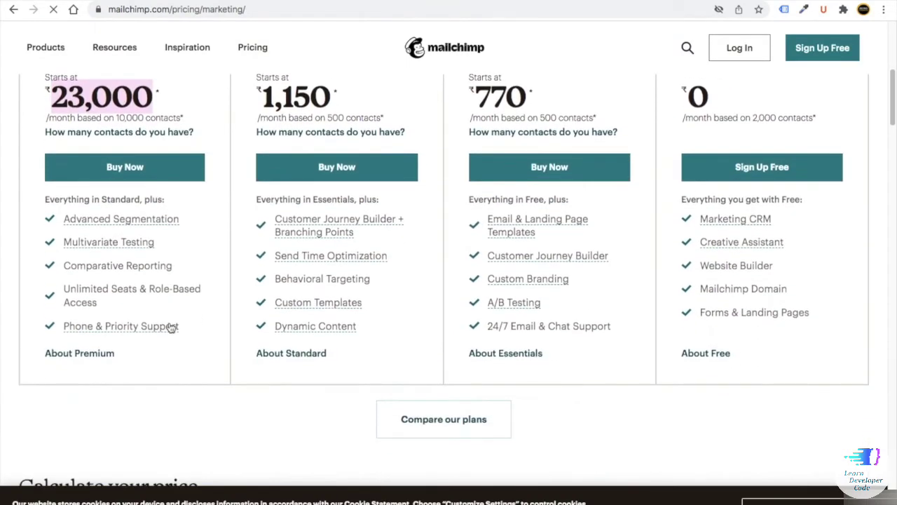
pyautogui.moveTo(181, 324); pyautogui.dragTo(80, 263)
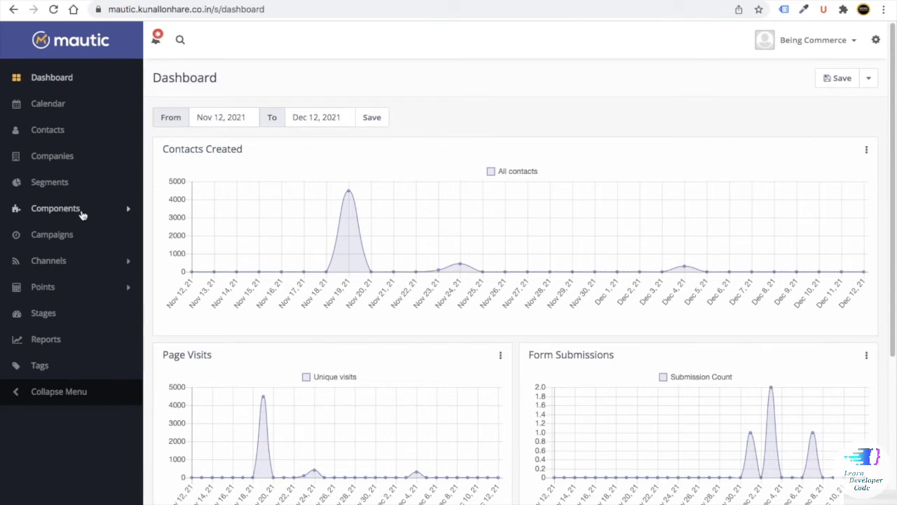
# - Show Mautic's Forms list under Components, then start typing 'ac' in a new browser tab
pyautogui.click(62, 184)
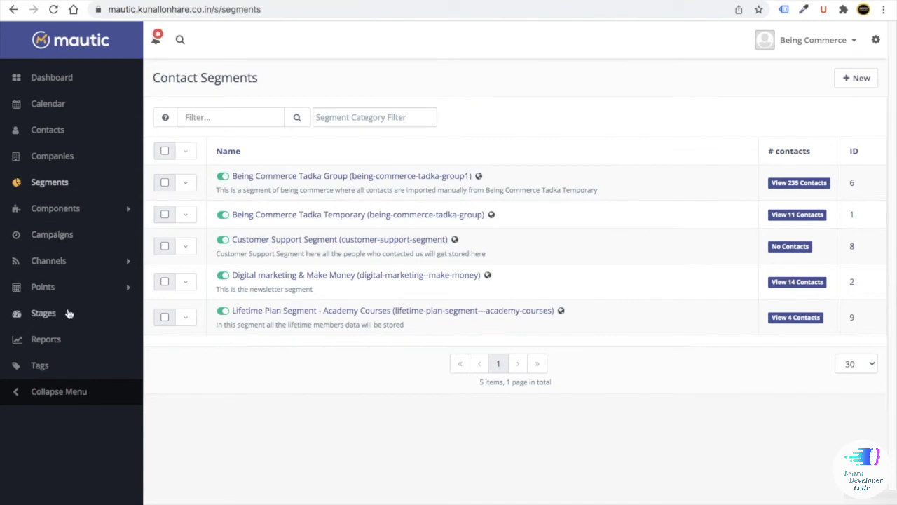
pyautogui.click(55, 209)
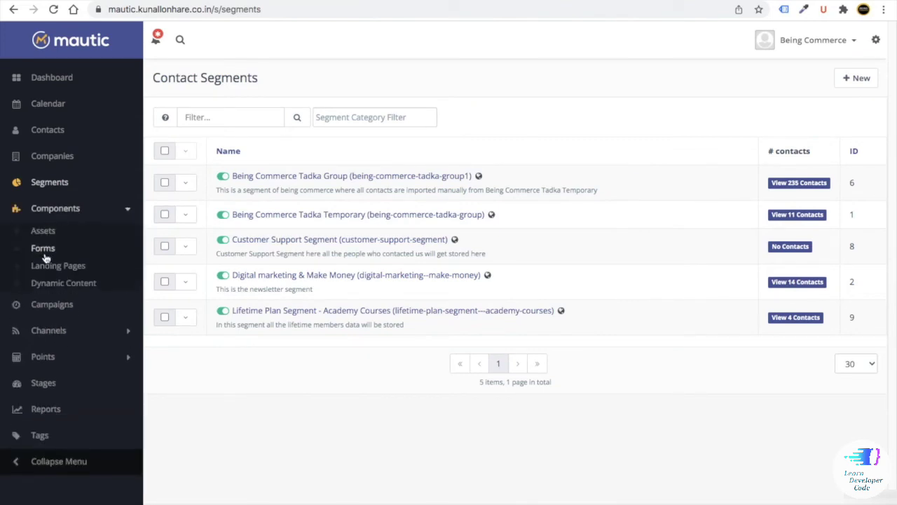
pyautogui.click(43, 248)
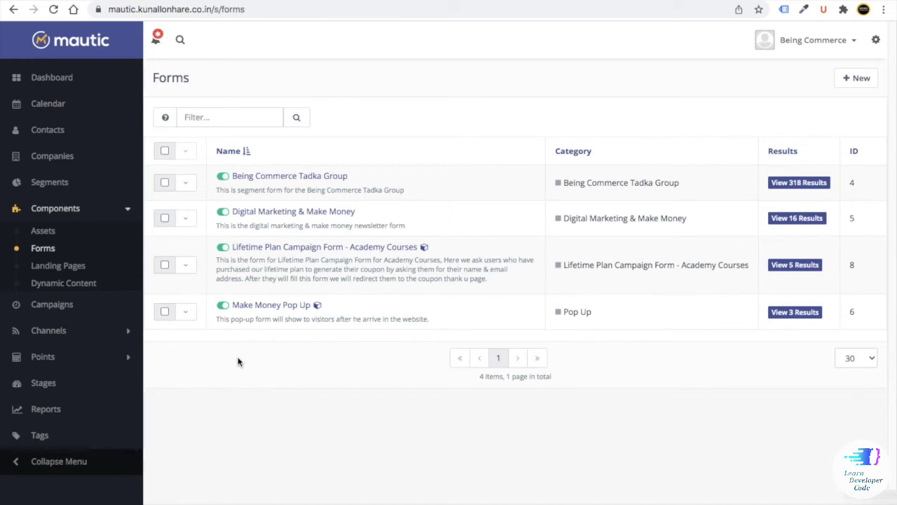
pyautogui.hotkey('ctrl', 't')
pyautogui.write('ac')
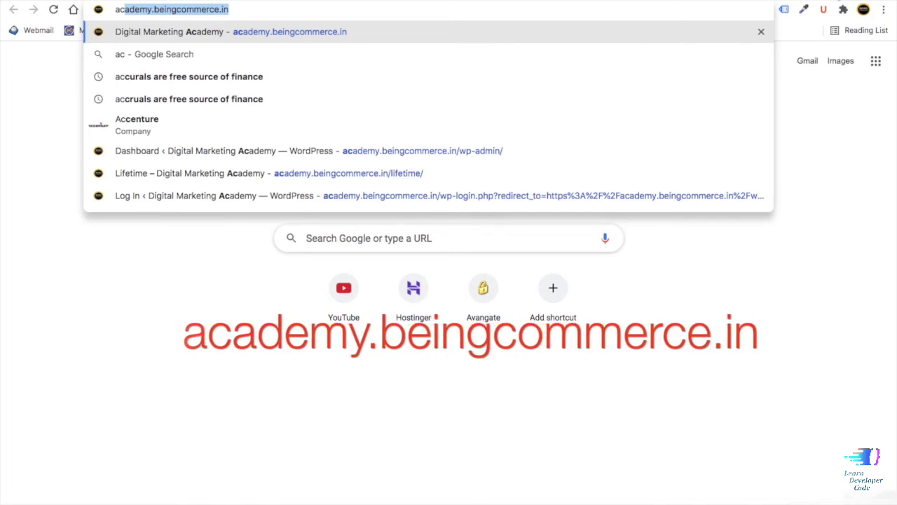
# - Load academy.beingcommerce.in and open the Complete Mautic Email Marketing Course from the Email Marketing courses
pyautogui.press('Return')
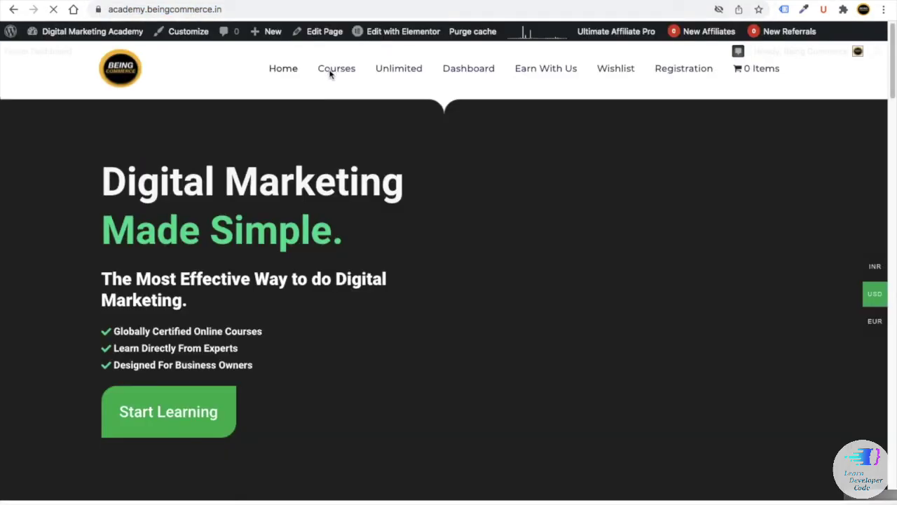
pyautogui.click(335, 69)
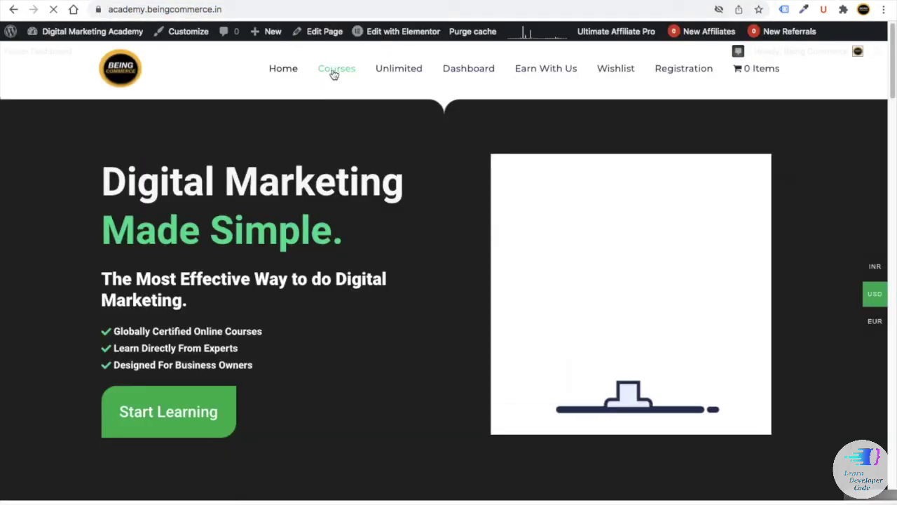
pyautogui.scroll(-1, 284, 176)
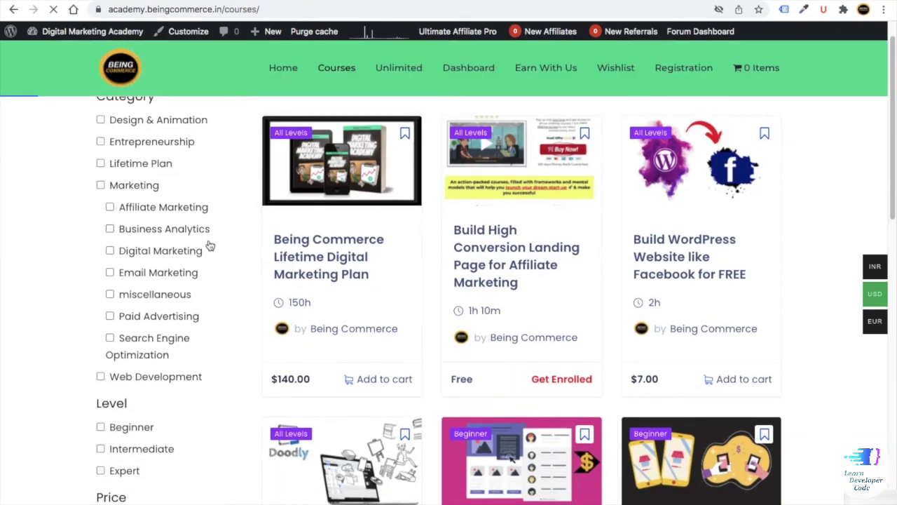
pyautogui.click(133, 274)
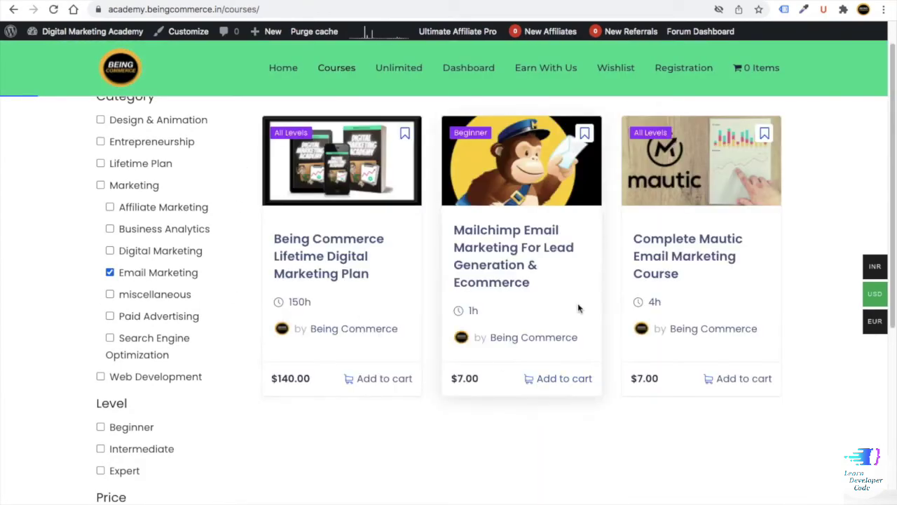
pyautogui.click(679, 262)
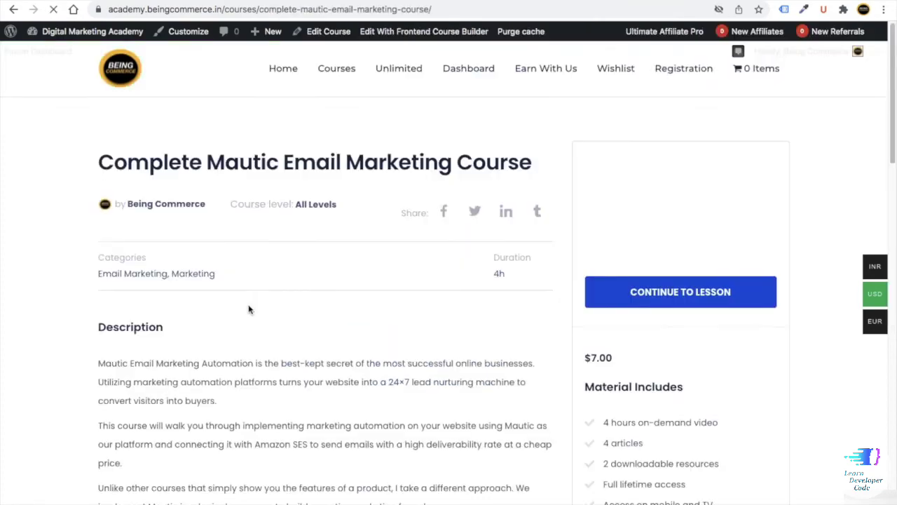
# - Expand the Mautic Automation System Guide and Email Marketing Automation Setup lessons, then select the page address
pyautogui.scroll(-3, 251, 309)
pyautogui.scroll(-12, 250, 309)
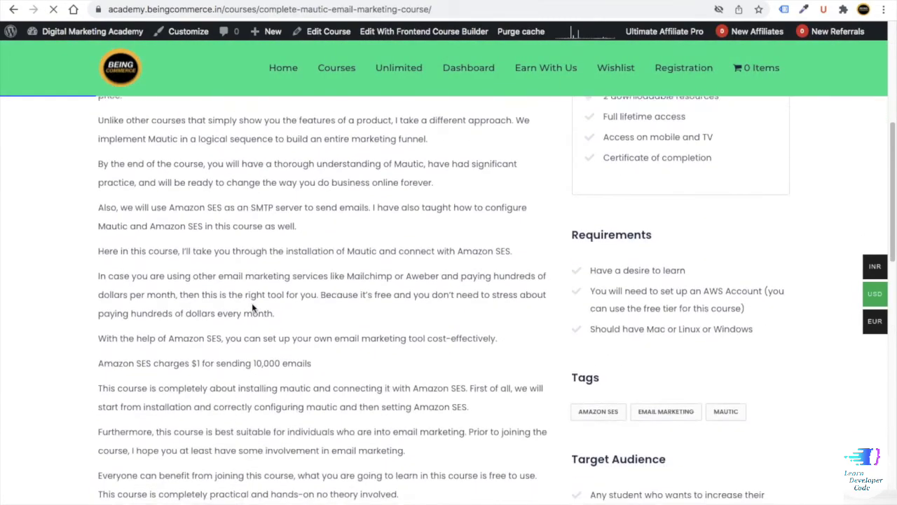
pyautogui.scroll(-3, 268, 308)
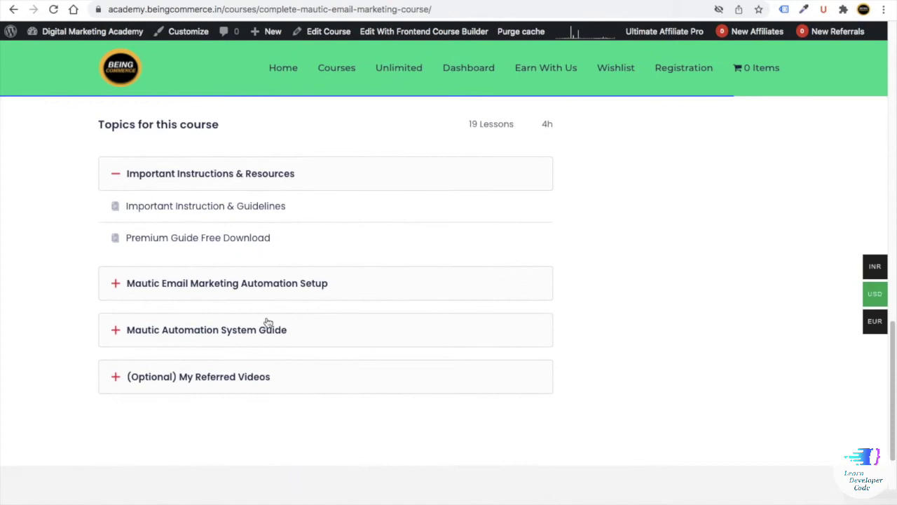
pyautogui.click(228, 335)
pyautogui.click(238, 291)
pyautogui.scroll(15, 242, 296)
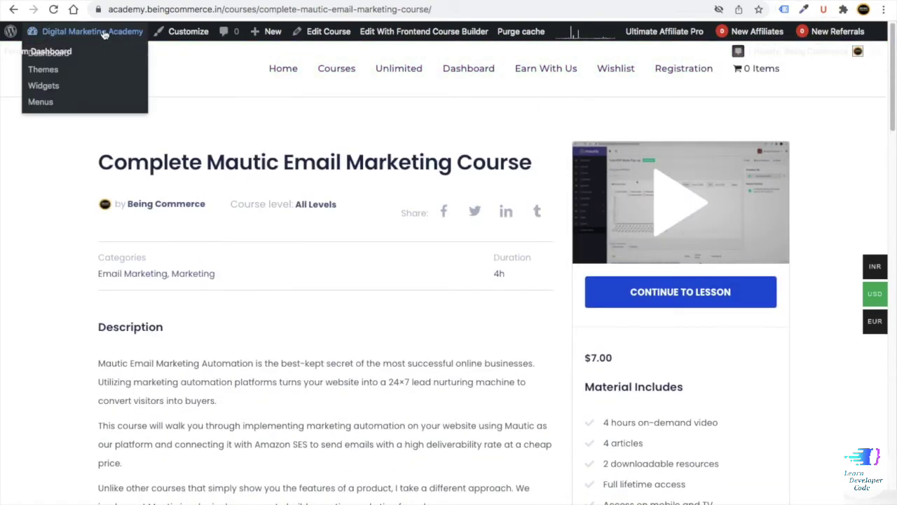
pyautogui.moveTo(110, 9); pyautogui.dragTo(231, 9)
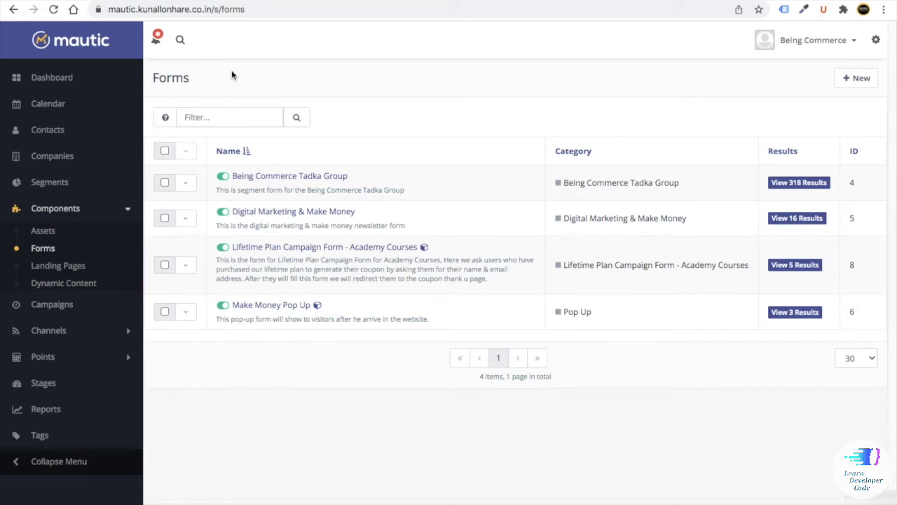
# - Copy the Via Javascript embed code of the Digital Marketing & Make Money form
pyautogui.click(268, 216)
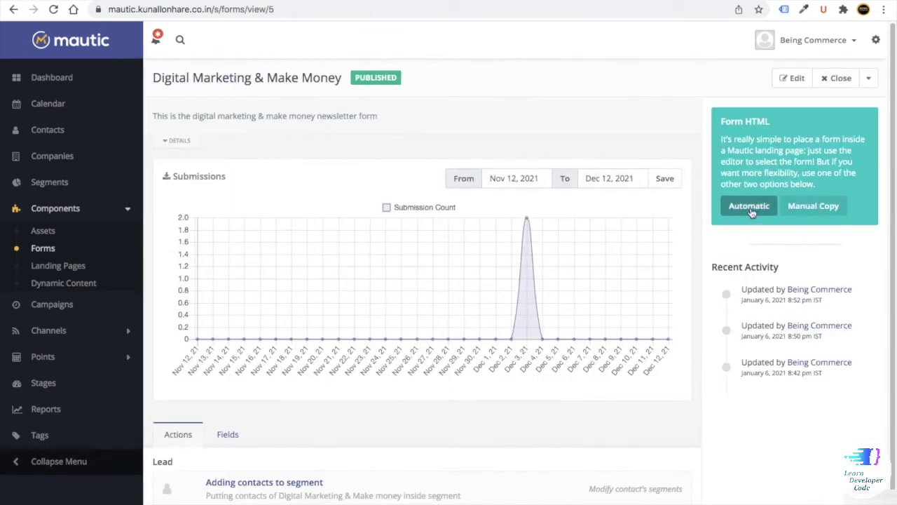
pyautogui.click(749, 208)
pyautogui.click(322, 142)
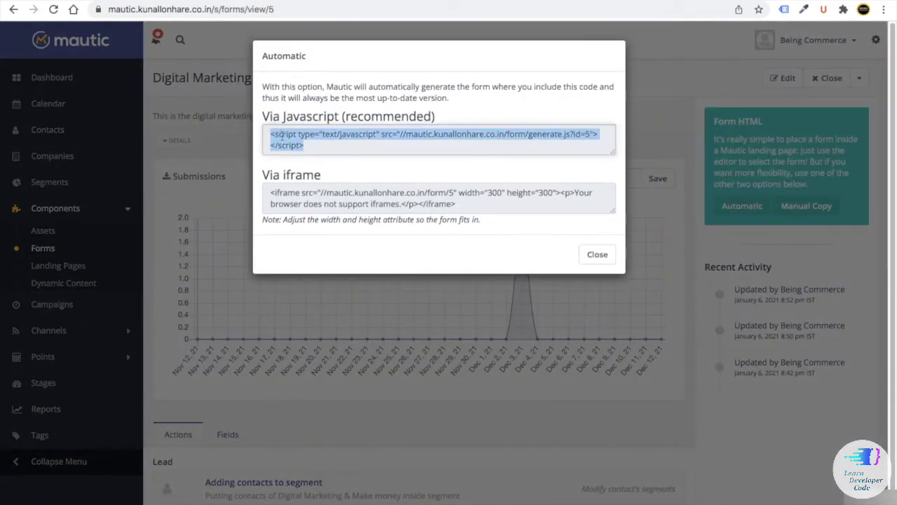
pyautogui.rightClick(290, 135)
pyautogui.click(309, 161)
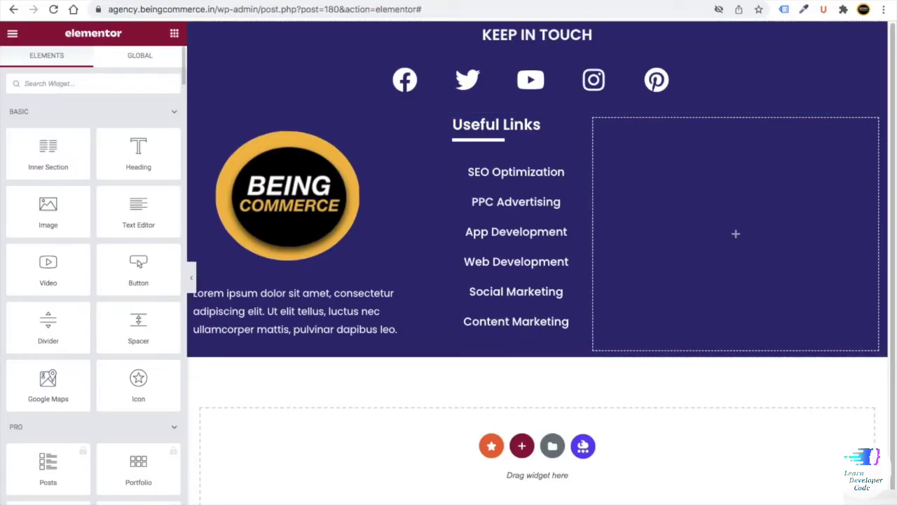
# - Add a Custom HTML block to the right column with the Mautic form script, and update
pyautogui.write('cus')
pyautogui.moveTo(48, 126); pyautogui.dragTo(671, 245)
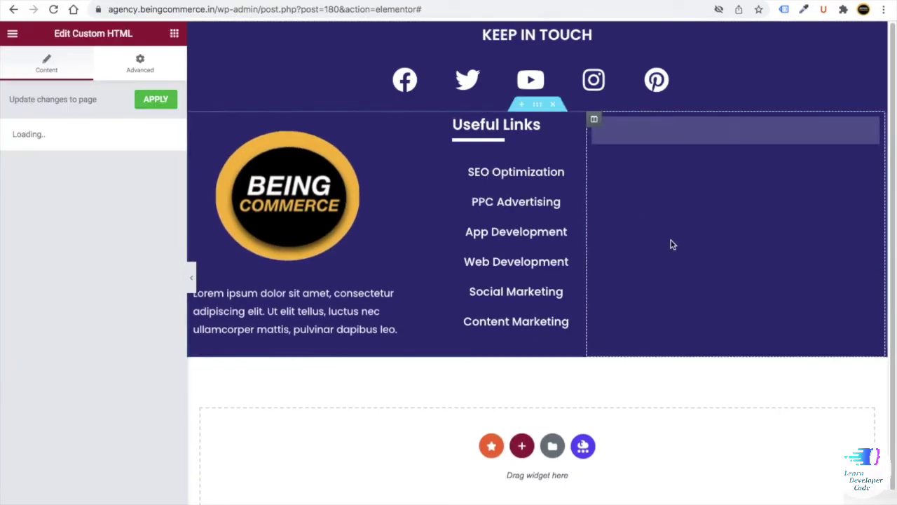
pyautogui.click(29, 203)
pyautogui.hotkey('ctrl', 'v')
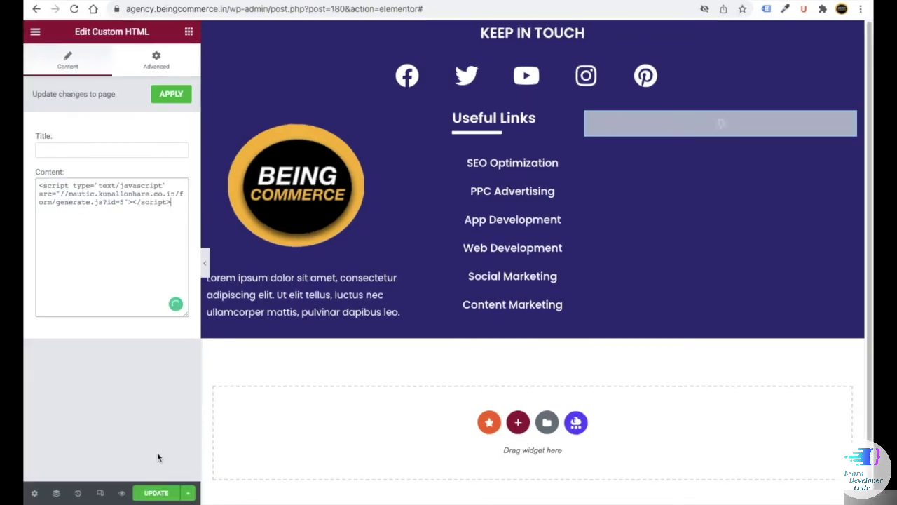
pyautogui.click(157, 492)
# - Preview the footer, test the first-name and email fields, then return to the editor's widget list
pyautogui.click(121, 493)
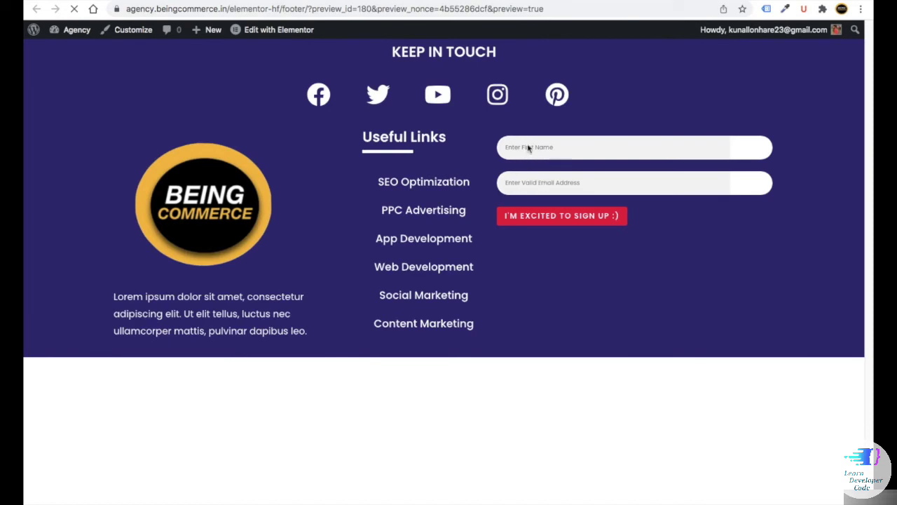
pyautogui.click(566, 149)
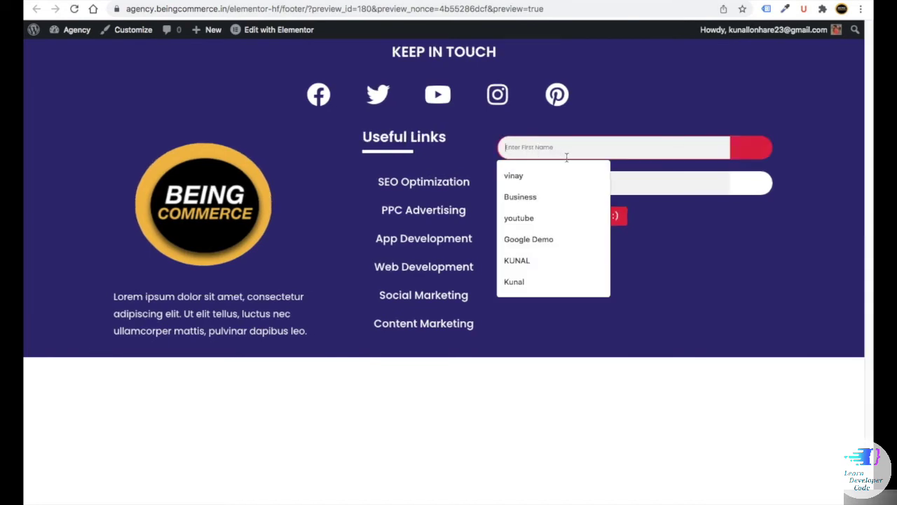
pyautogui.click(635, 184)
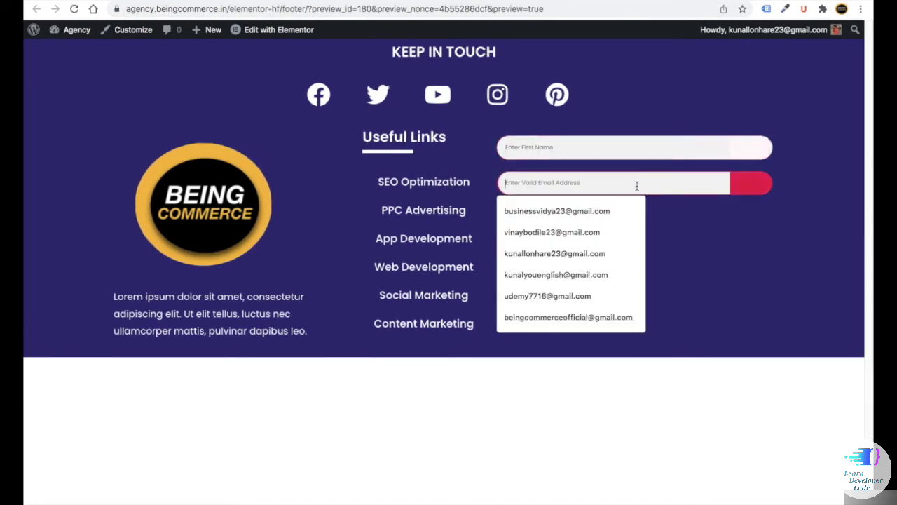
pyautogui.click(579, 230)
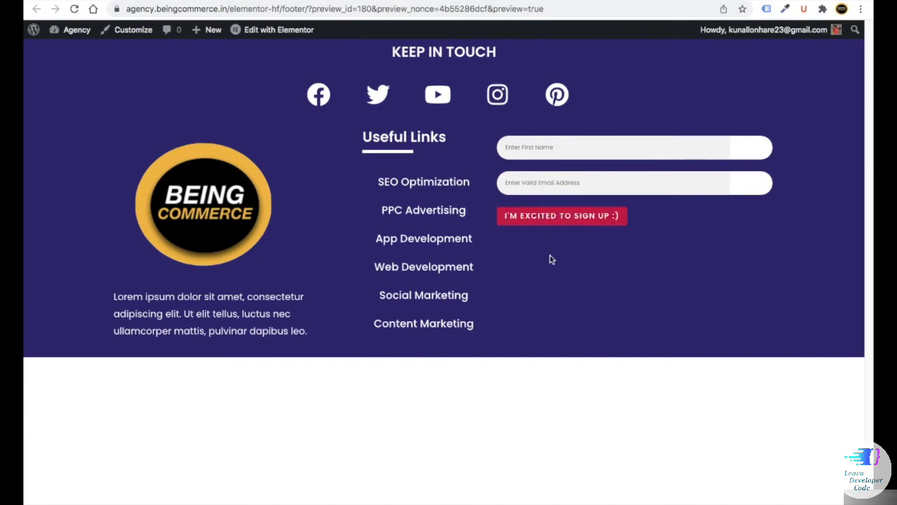
pyautogui.click(81, 2)
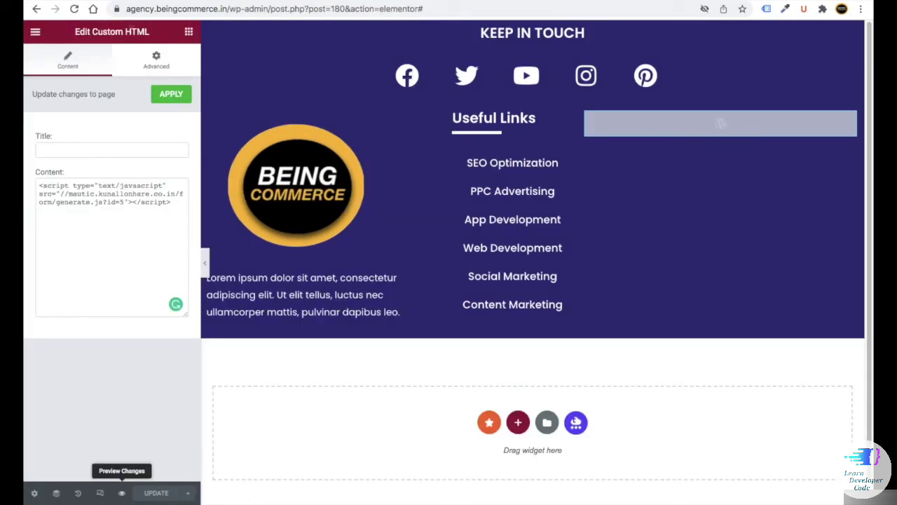
pyautogui.click(188, 31)
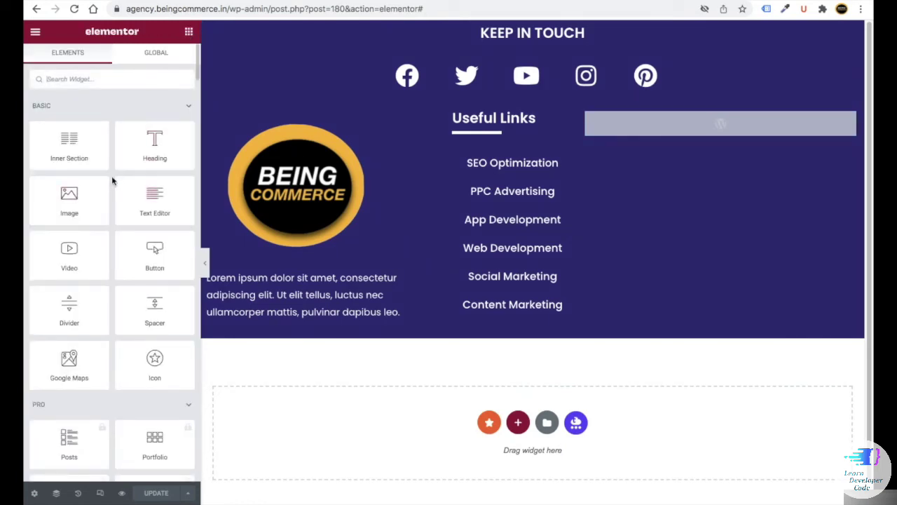
# - Add a Text Editor above the form containing the pasted newsletter invitation text
pyautogui.moveTo(145, 204); pyautogui.dragTo(663, 122)
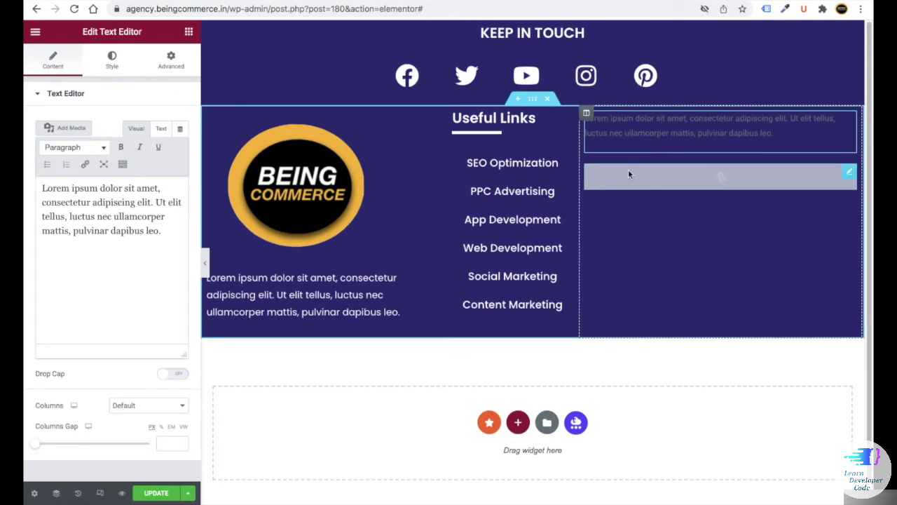
pyautogui.moveTo(149, 242); pyautogui.dragTo(33, 190)
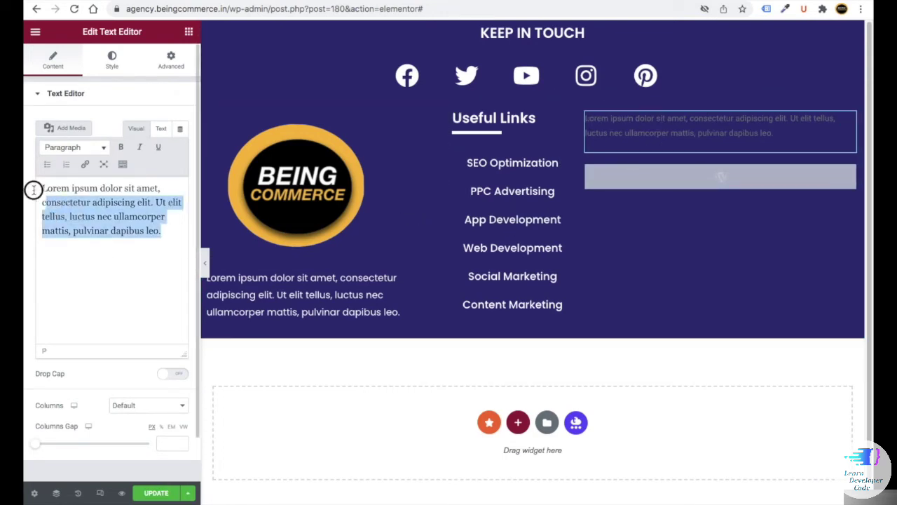
pyautogui.hotkey('ctrl', 'v')
pyautogui.moveTo(96, 251); pyautogui.dragTo(43, 188)
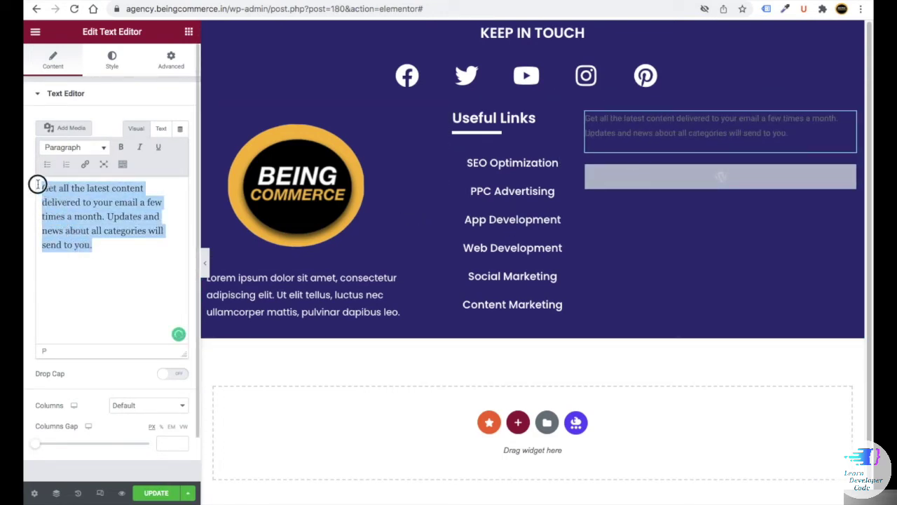
pyautogui.click(97, 247)
# - Keep the paragraph left-aligned and make its text white
pyautogui.click(106, 56)
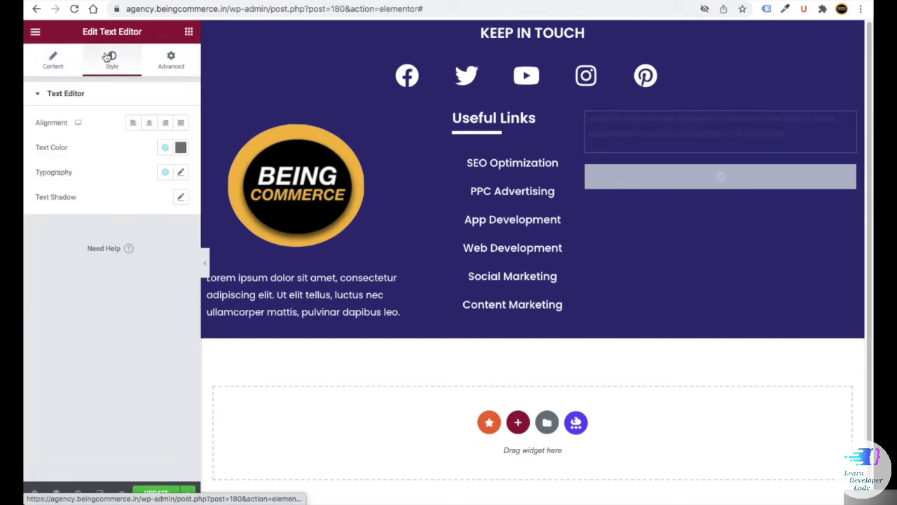
pyautogui.click(150, 124)
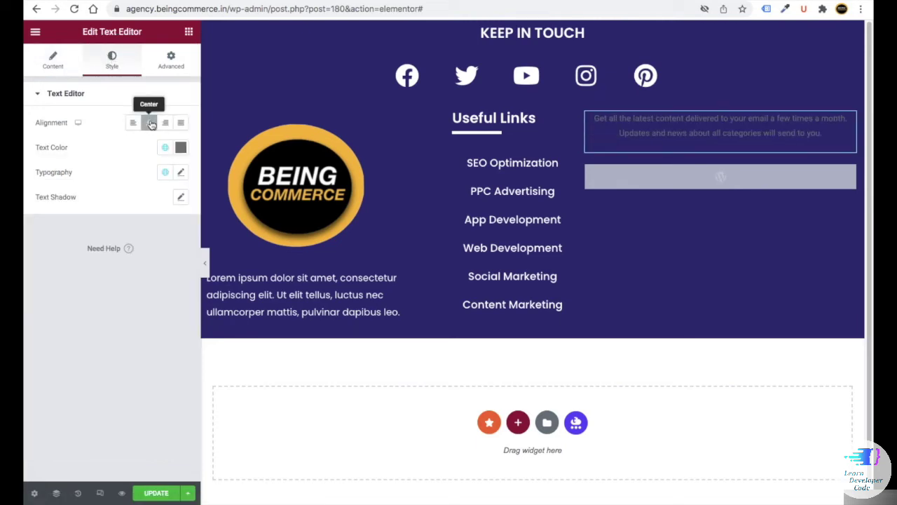
pyautogui.click(133, 123)
pyautogui.click(180, 147)
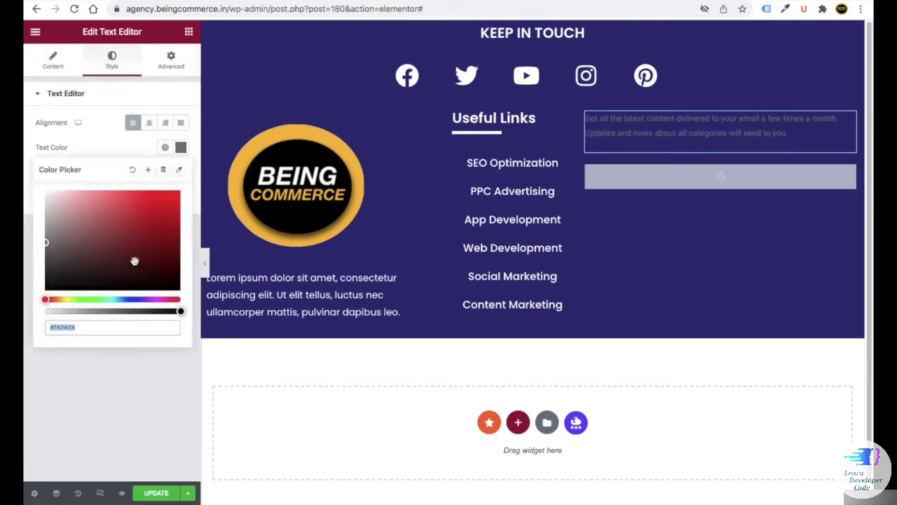
pyautogui.moveTo(135, 261); pyautogui.dragTo(27, 178)
pyautogui.click(78, 153)
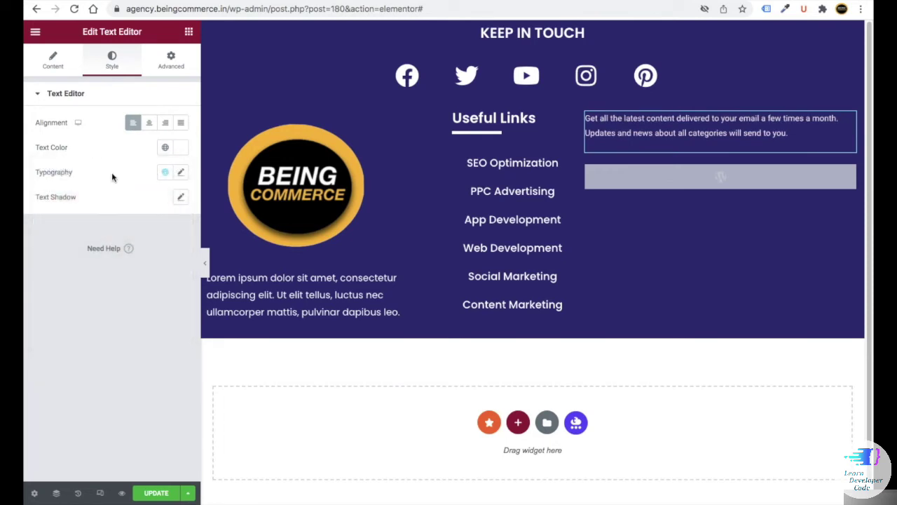
# - Set the paragraph typography to 17 px size and weight 500
pyautogui.click(179, 173)
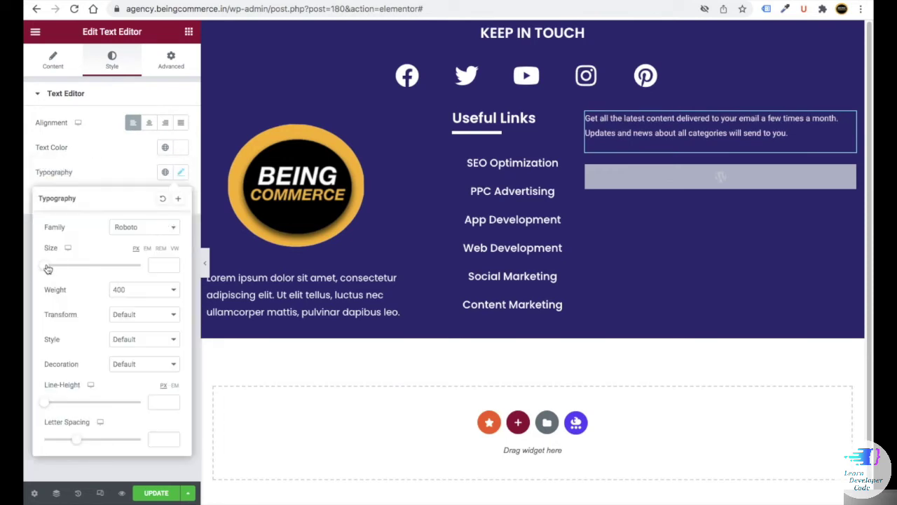
pyautogui.moveTo(49, 268); pyautogui.dragTo(55, 265)
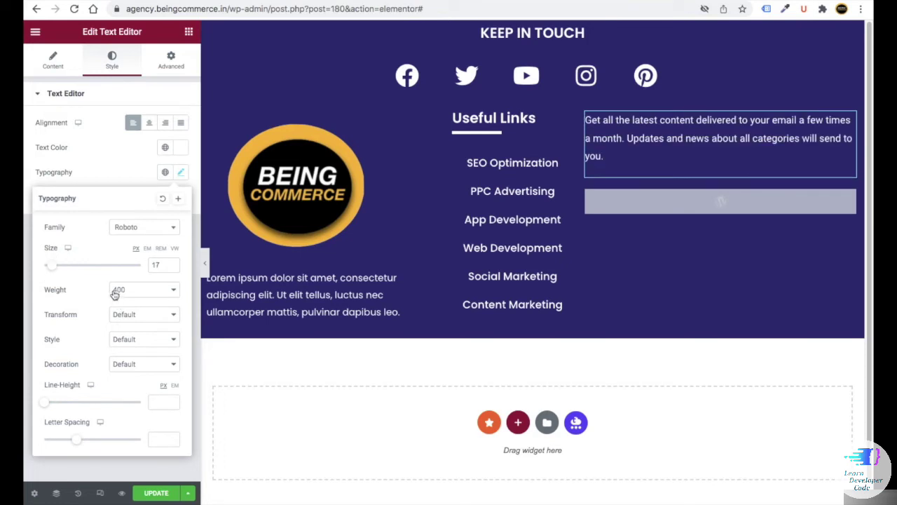
pyautogui.click(117, 289)
pyautogui.click(121, 279)
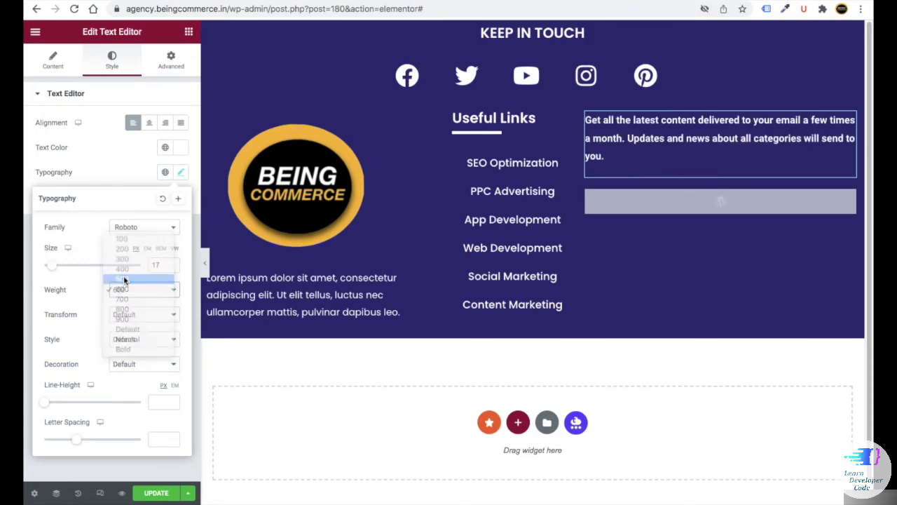
pyautogui.click(121, 229)
pyautogui.click(150, 420)
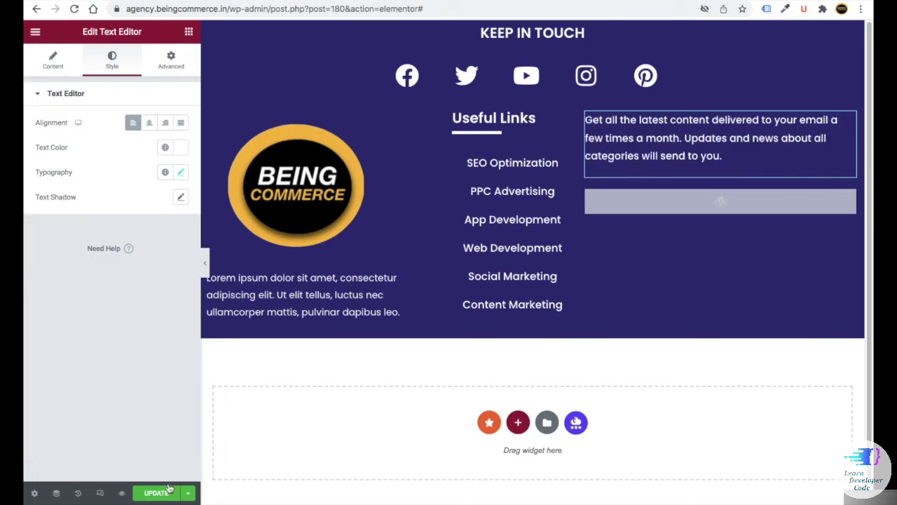
# - Preview the footer with the new paragraph and return to the editor
pyautogui.click(122, 494)
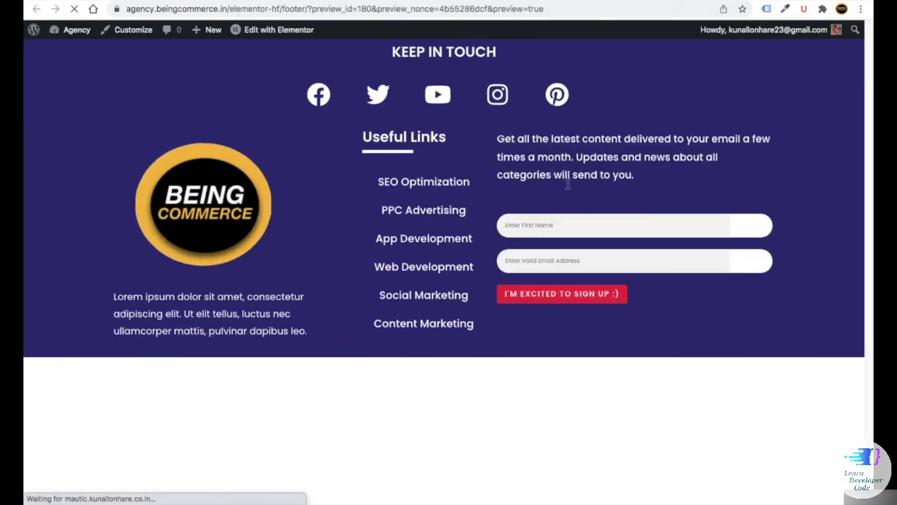
pyautogui.hotkey('ctrl', 'w')
pyautogui.click(188, 31)
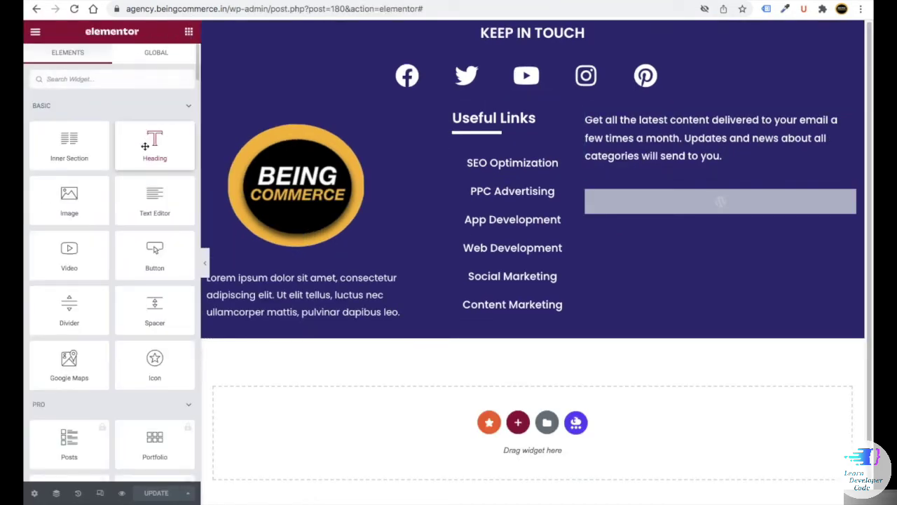
# - Add a 'Subscribe To Our Newsletter' heading styled like the existing heading, and save
pyautogui.moveTo(147, 147); pyautogui.dragTo(666, 118)
pyautogui.tripleClick(63, 135)
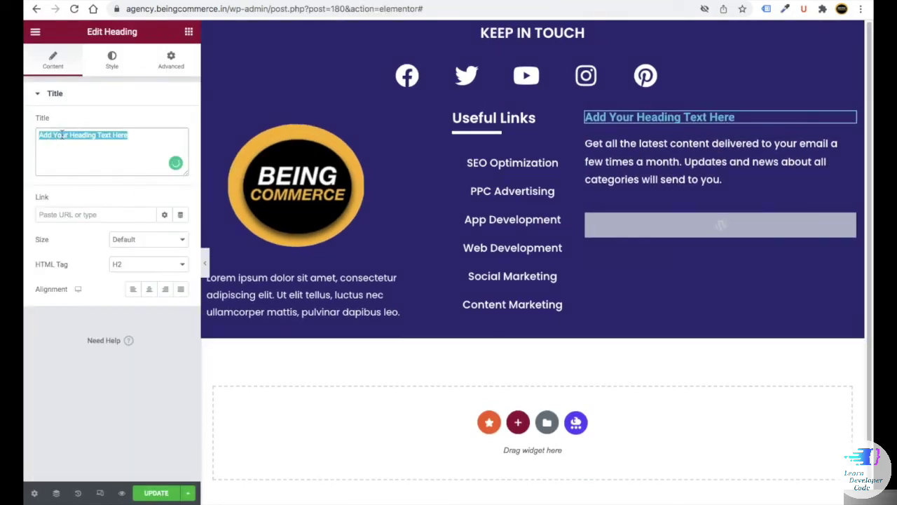
pyautogui.write('Subscribe To Our Newsletter')
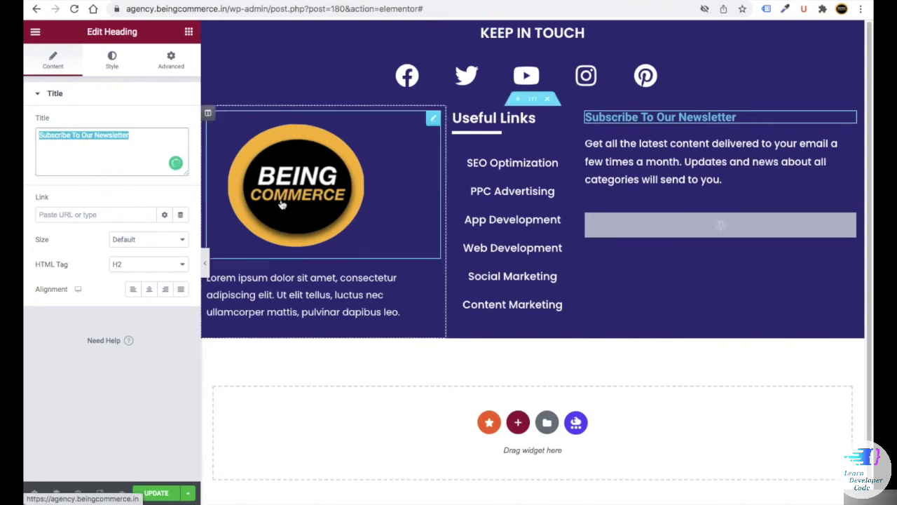
pyautogui.rightClick(586, 119)
pyautogui.click(588, 169)
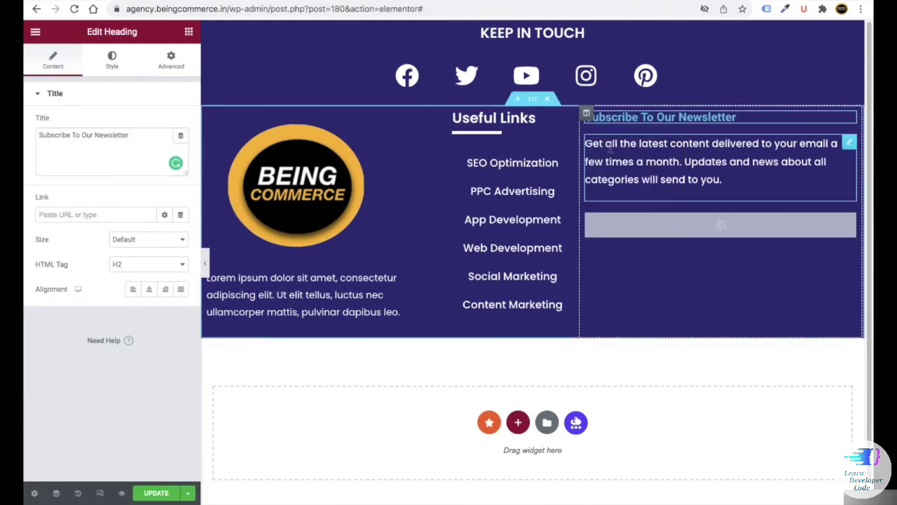
pyautogui.rightClick(849, 118)
pyautogui.click(824, 199)
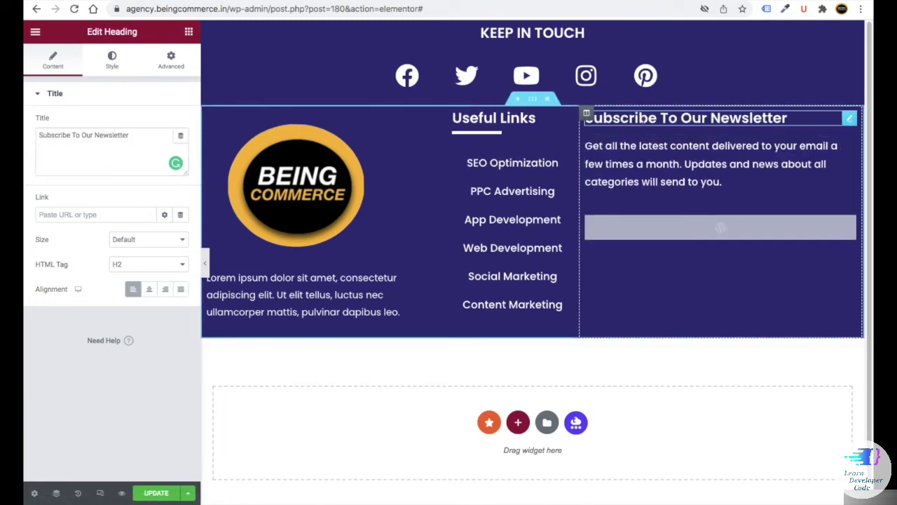
pyautogui.click(151, 492)
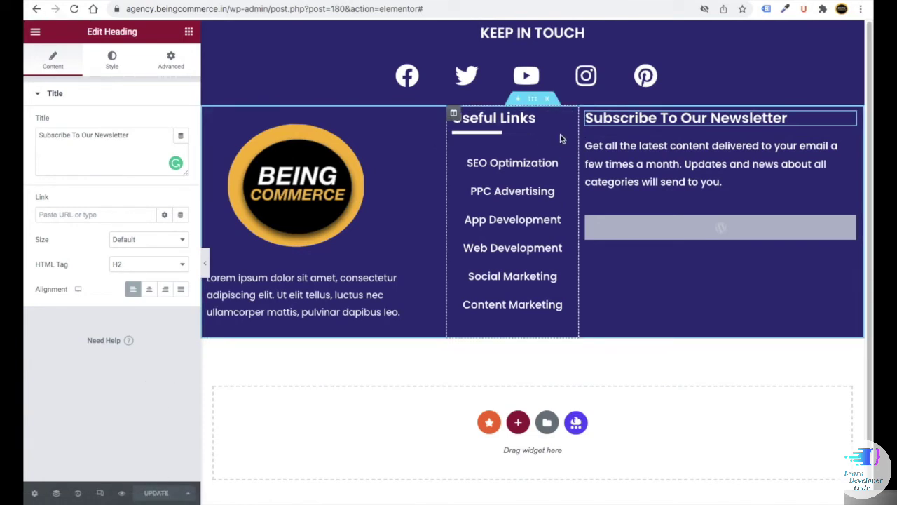
# - Copy the Useful Links divider into the newsletter column and move it under the heading
pyautogui.rightClick(509, 135)
pyautogui.click(537, 181)
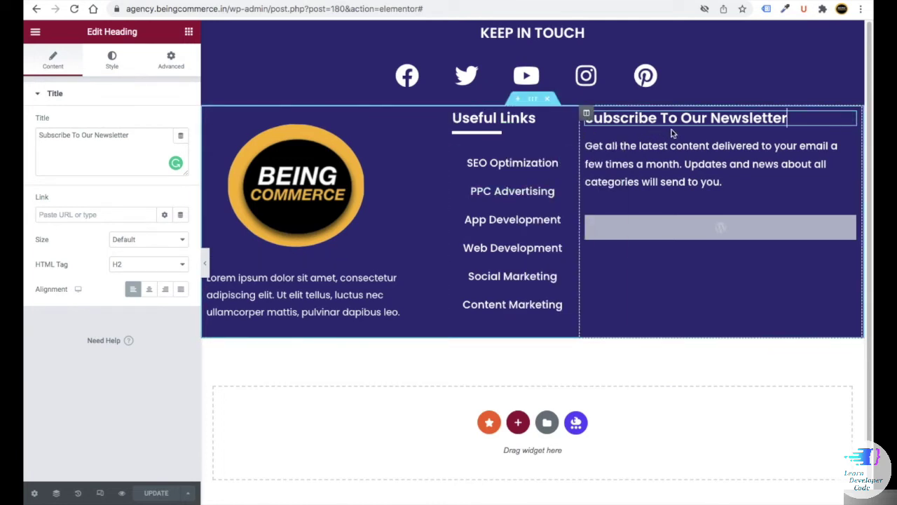
pyautogui.rightClick(698, 131)
pyautogui.click(733, 218)
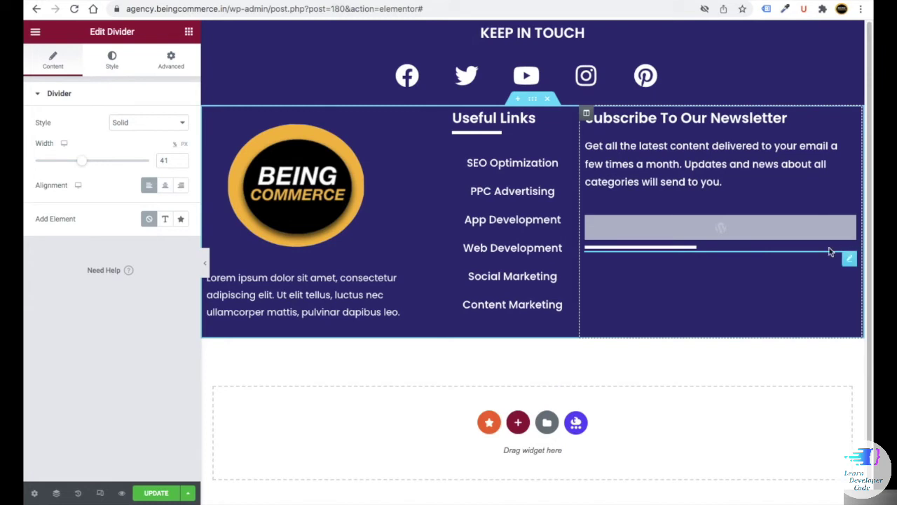
pyautogui.moveTo(845, 251); pyautogui.dragTo(714, 146)
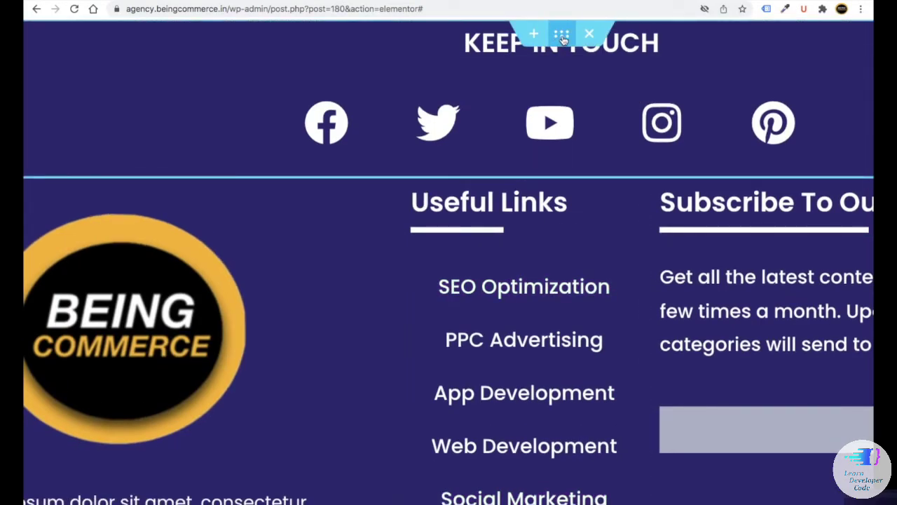
# - Give the Keep in Touch social icons section a bottom Split shape divider brought to front
pyautogui.click(562, 37)
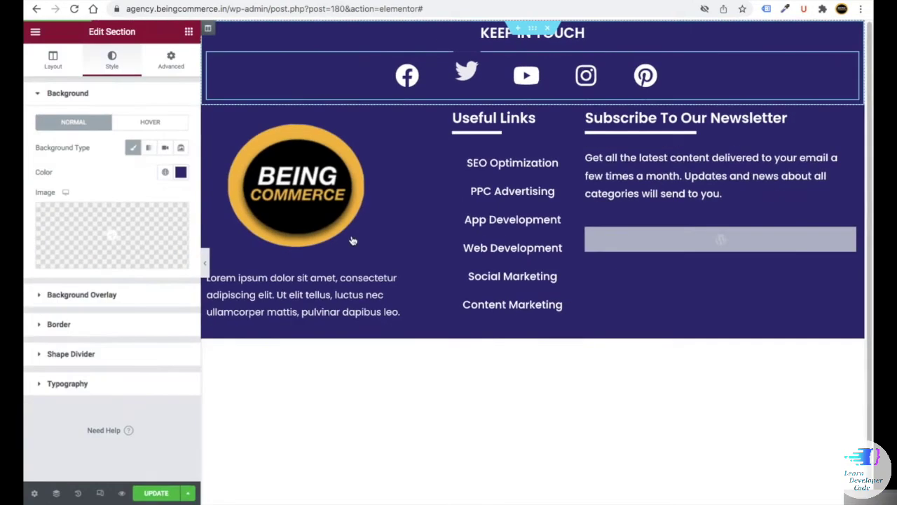
pyautogui.click(84, 355)
pyautogui.click(148, 214)
pyautogui.click(148, 236)
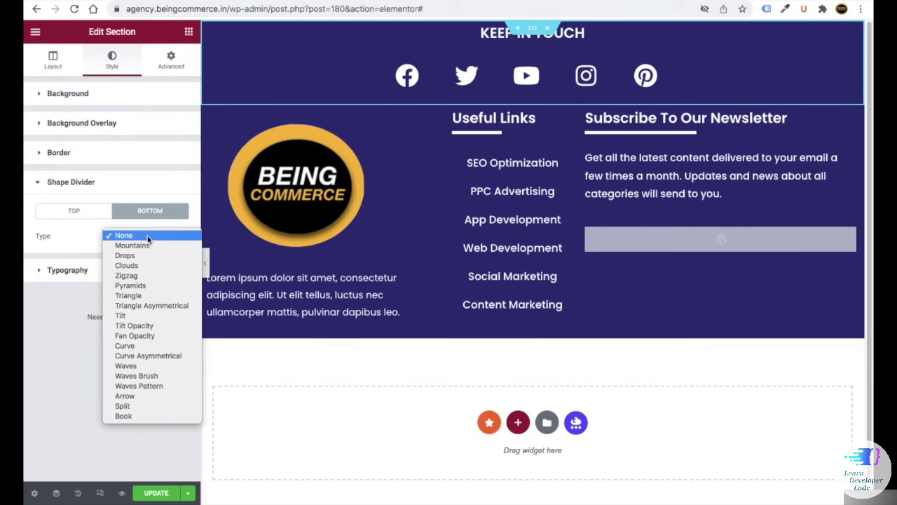
pyautogui.click(123, 405)
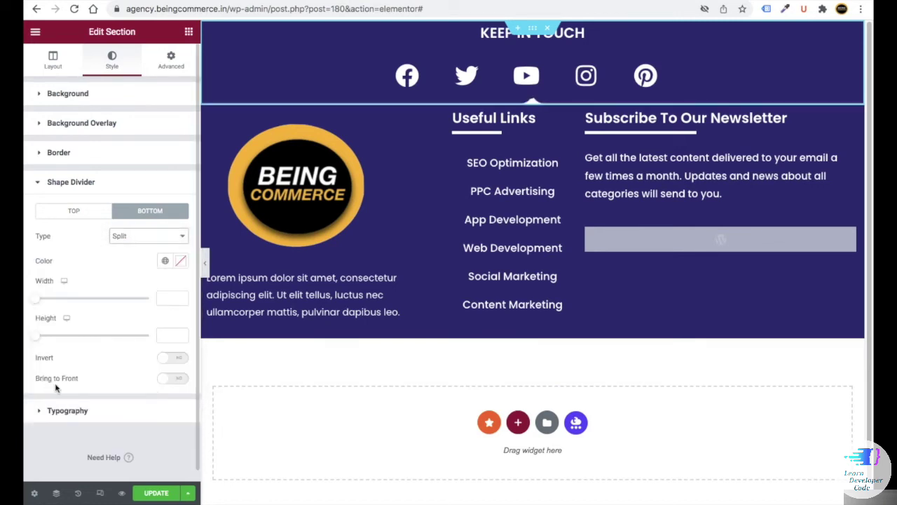
pyautogui.click(166, 382)
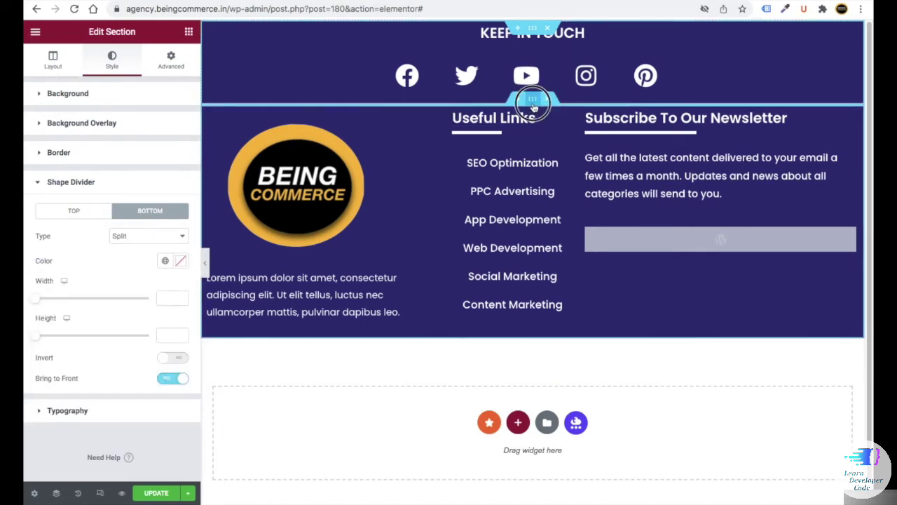
# - Set the main footer section's top padding to 16 and add a front bottom Split divider
pyautogui.click(534, 104)
pyautogui.click(171, 59)
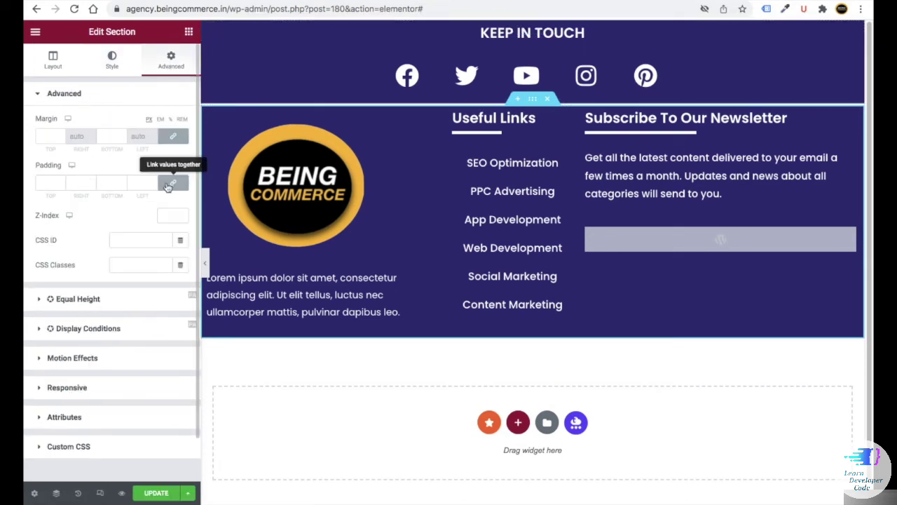
pyautogui.write('16')
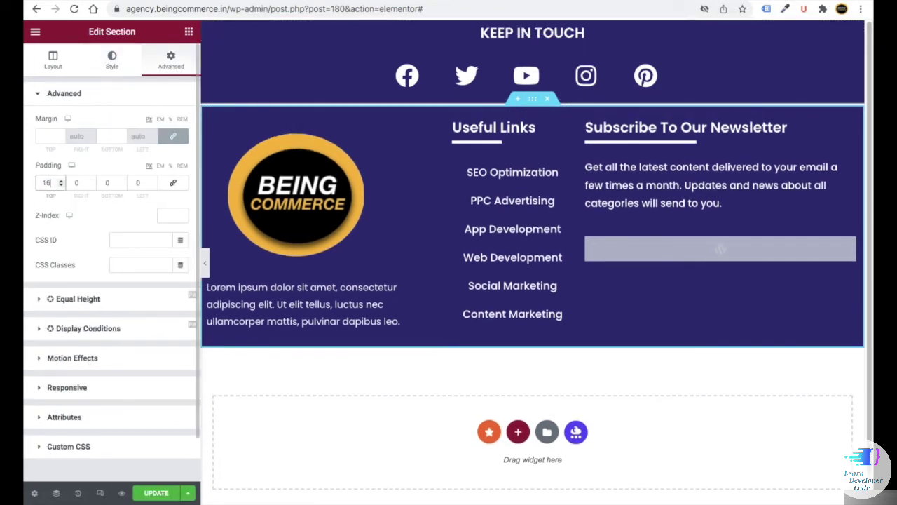
pyautogui.click(112, 60)
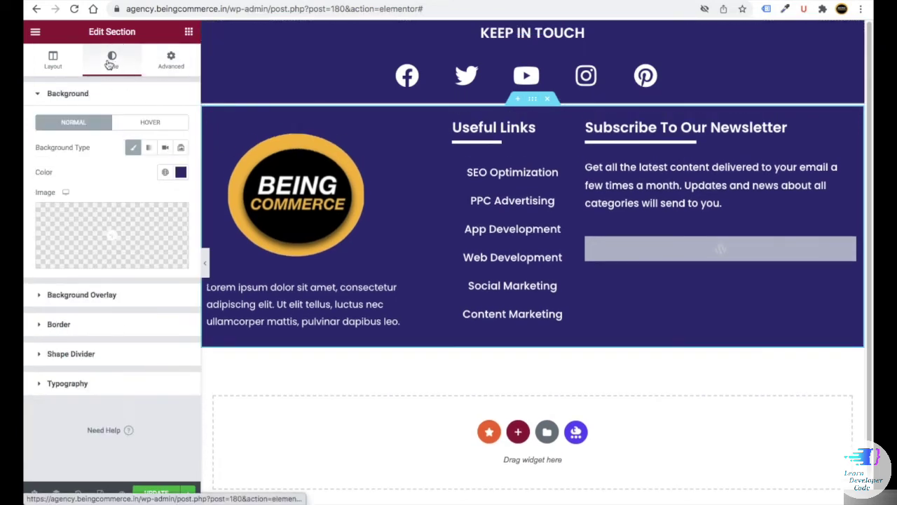
pyautogui.click(77, 354)
pyautogui.click(152, 212)
pyautogui.click(144, 238)
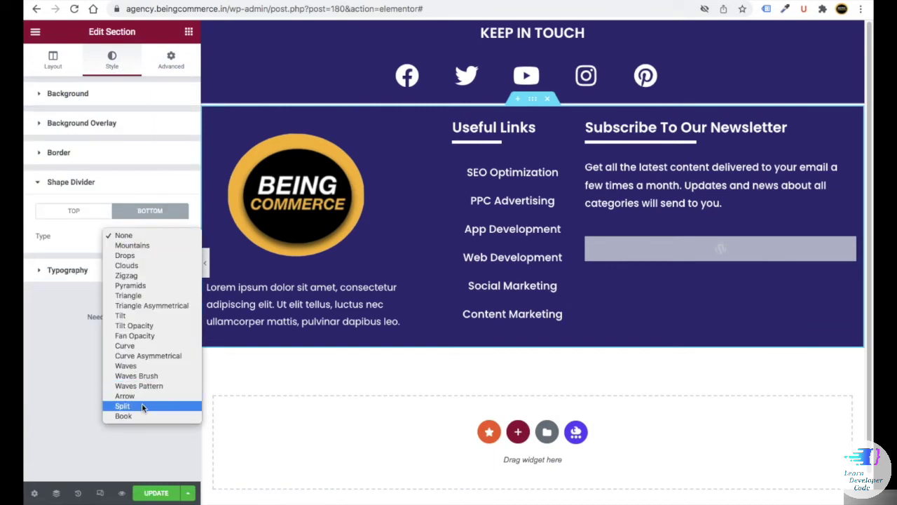
pyautogui.click(144, 405)
pyautogui.click(169, 380)
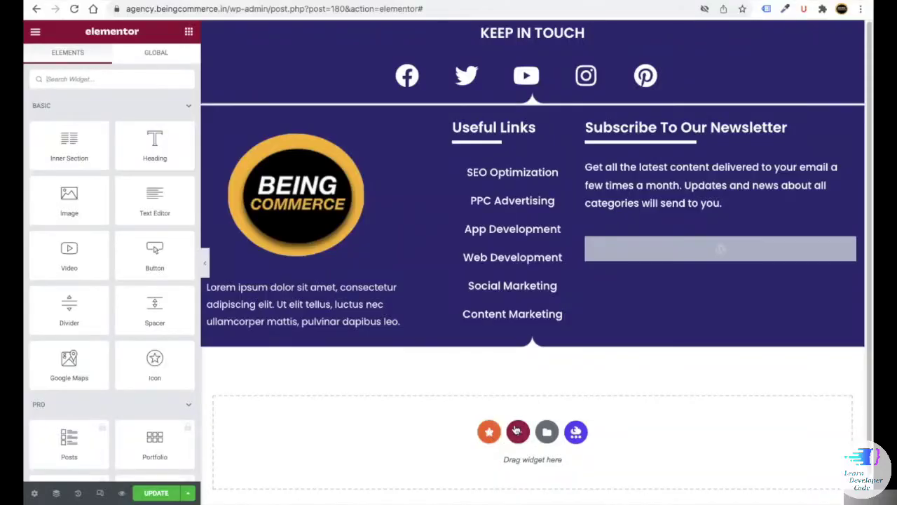
pyautogui.click(518, 432)
# - Add a two-column section with a classic dark navy background and 15 px top padding
pyautogui.scroll(-2, 477, 427)
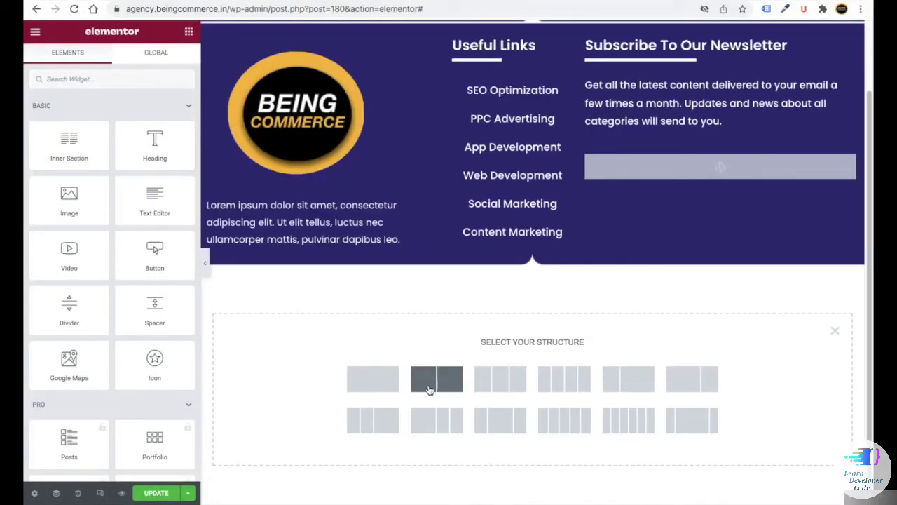
pyautogui.click(429, 378)
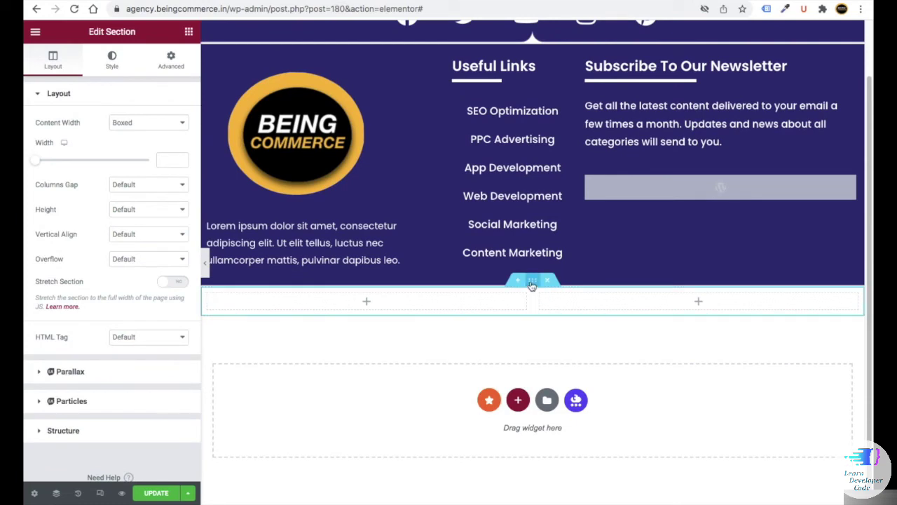
pyautogui.click(113, 71)
pyautogui.click(130, 148)
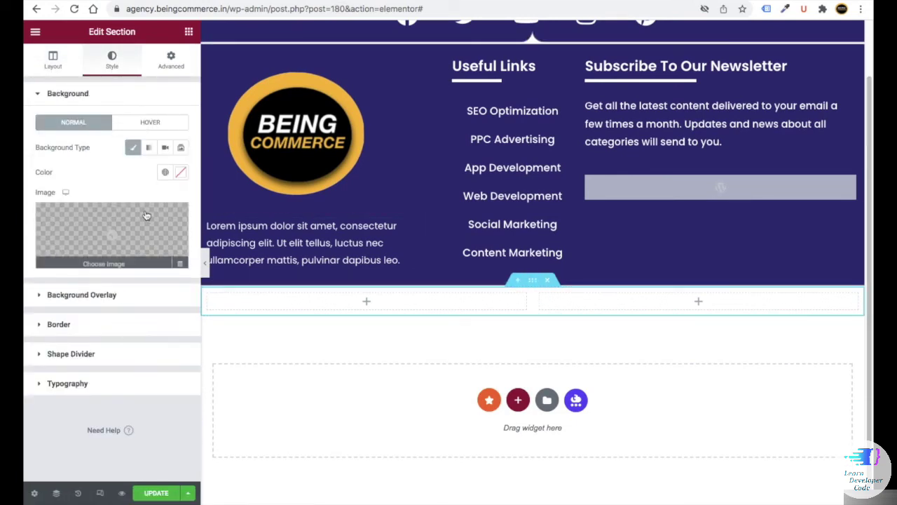
pyautogui.click(180, 172)
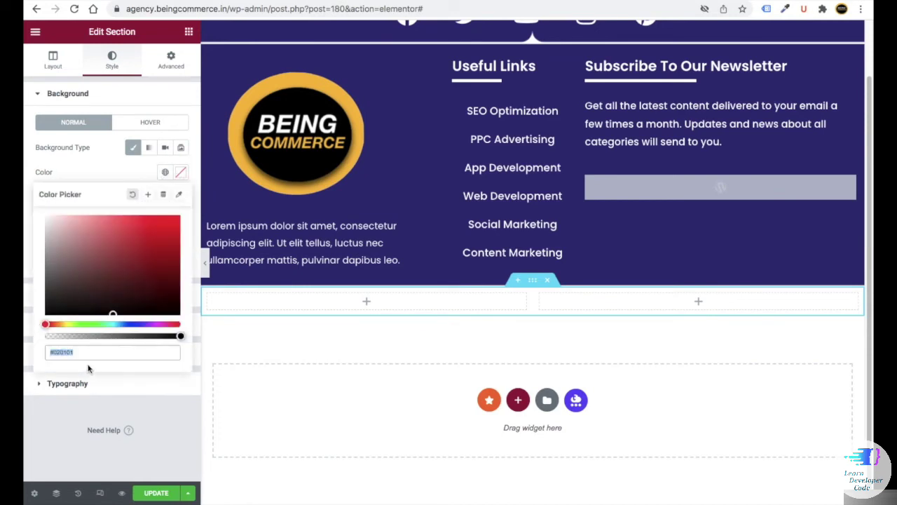
pyautogui.hotkey('ctrl', 'v')
pyautogui.click(171, 60)
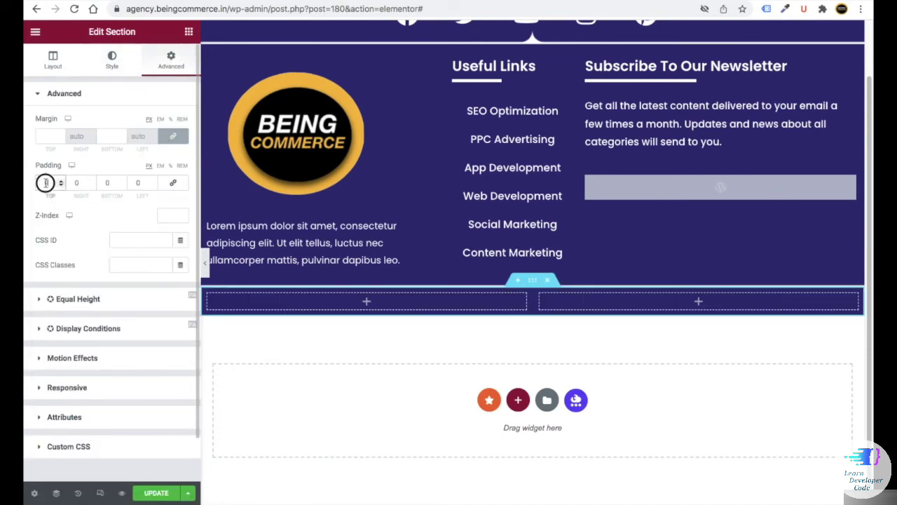
pyautogui.write('15')
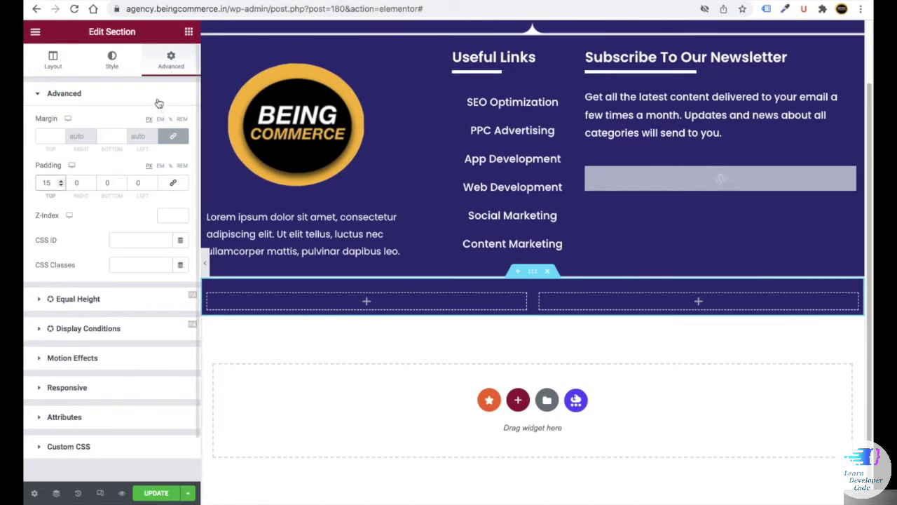
# - Place a Navigation Menu widget in the left column showing the Footer 3 menu
pyautogui.click(186, 32)
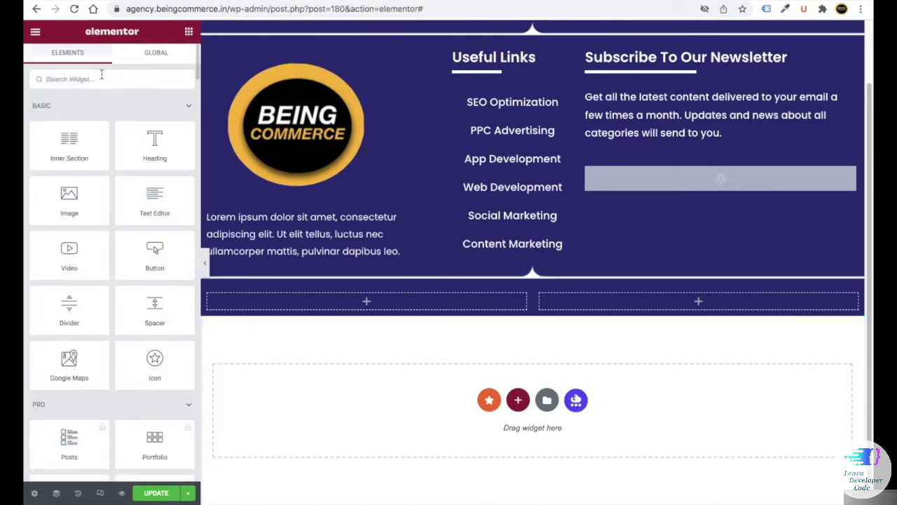
pyautogui.write('naviga')
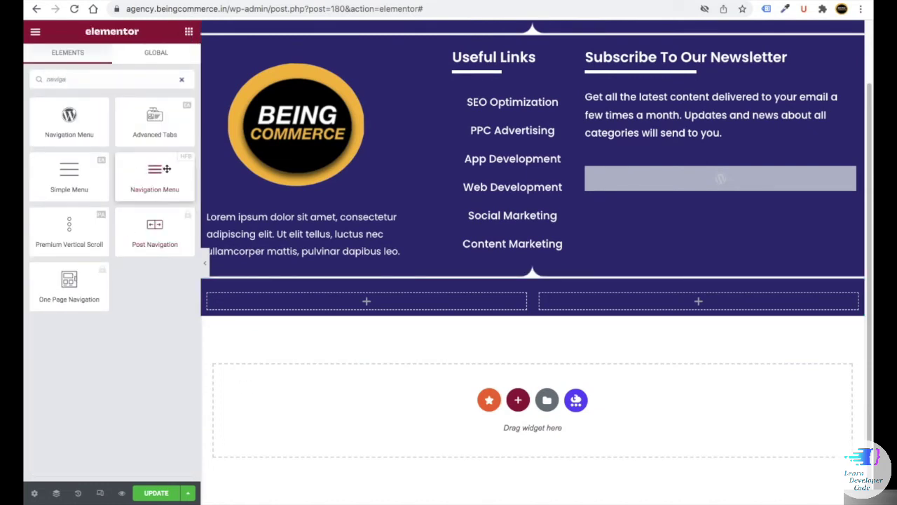
pyautogui.moveTo(149, 178); pyautogui.dragTo(216, 308)
pyautogui.click(147, 123)
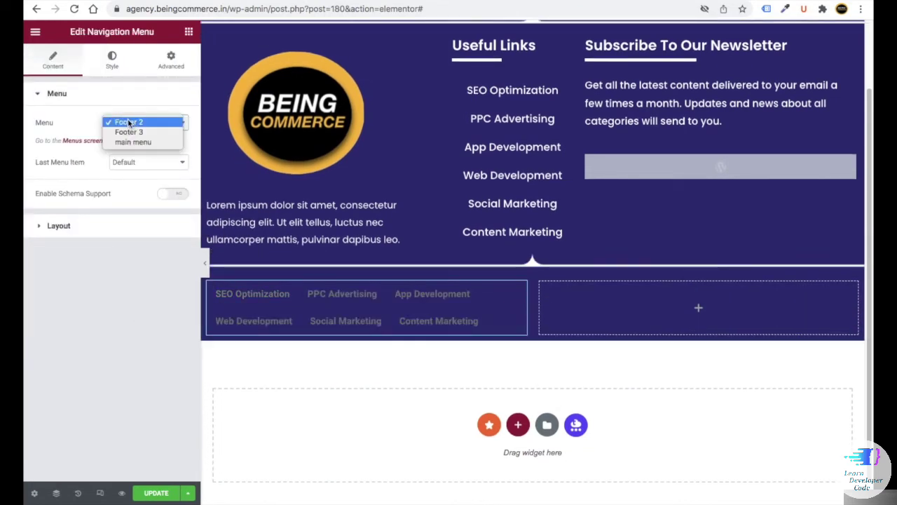
pyautogui.click(129, 133)
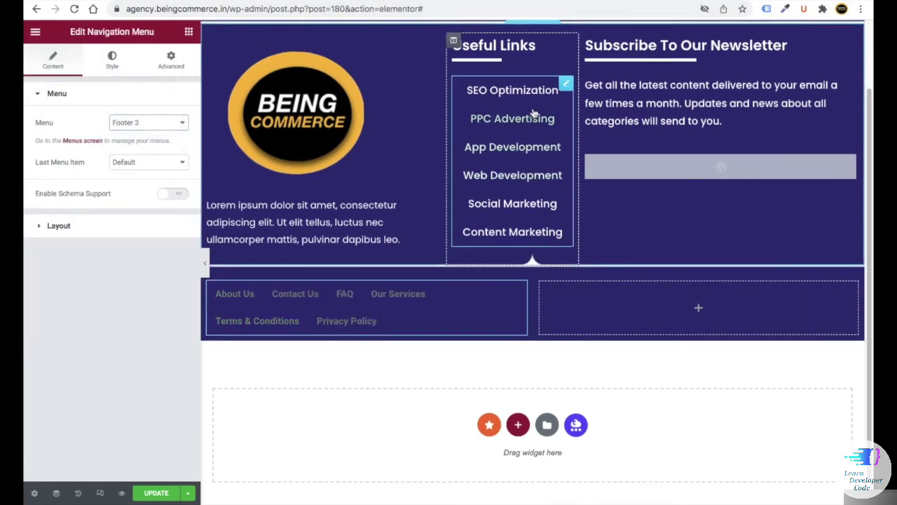
# - Paste the Useful Links styling onto the Footer 3 menu and set its font size to 15
pyautogui.rightClick(564, 88)
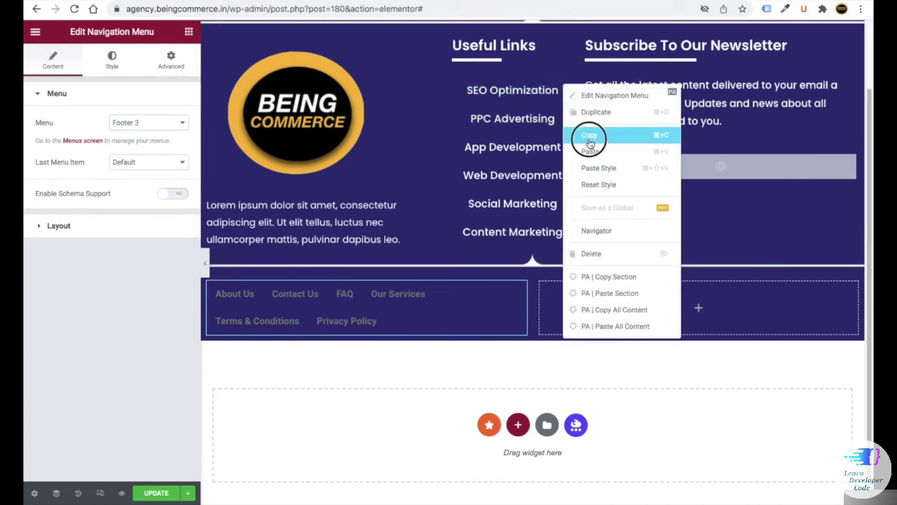
pyautogui.click(587, 135)
pyautogui.rightClick(521, 291)
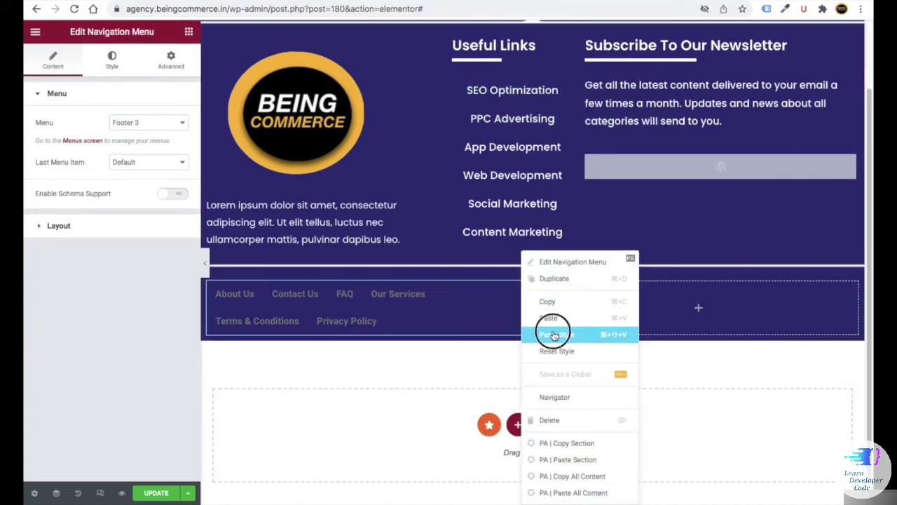
pyautogui.click(551, 330)
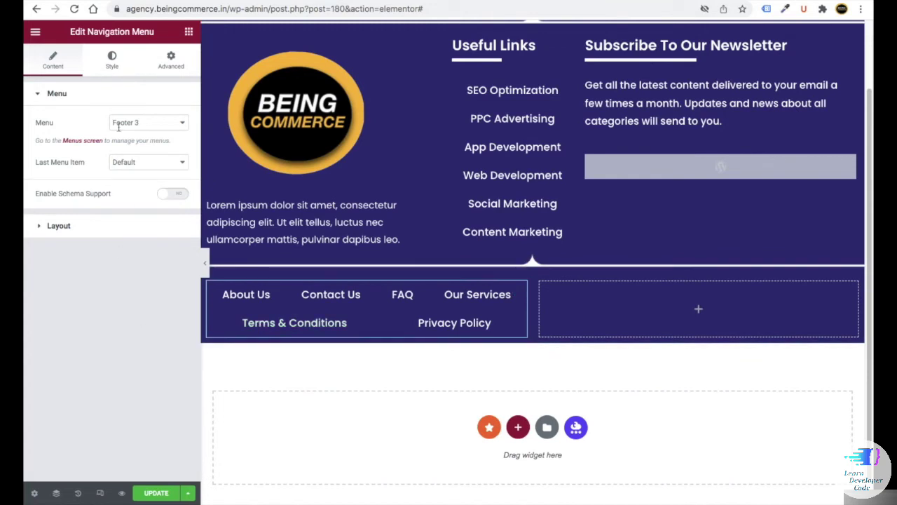
pyautogui.click(108, 60)
pyautogui.click(182, 306)
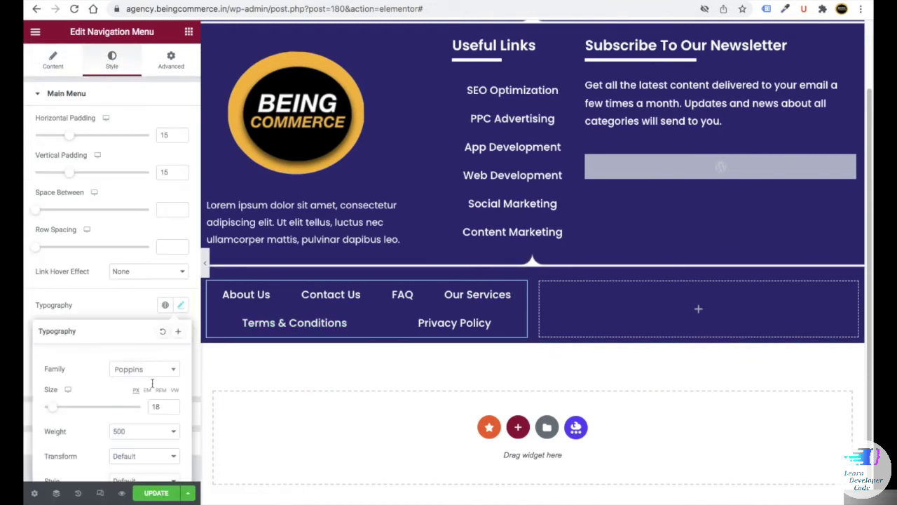
pyautogui.scroll(-2, 154, 367)
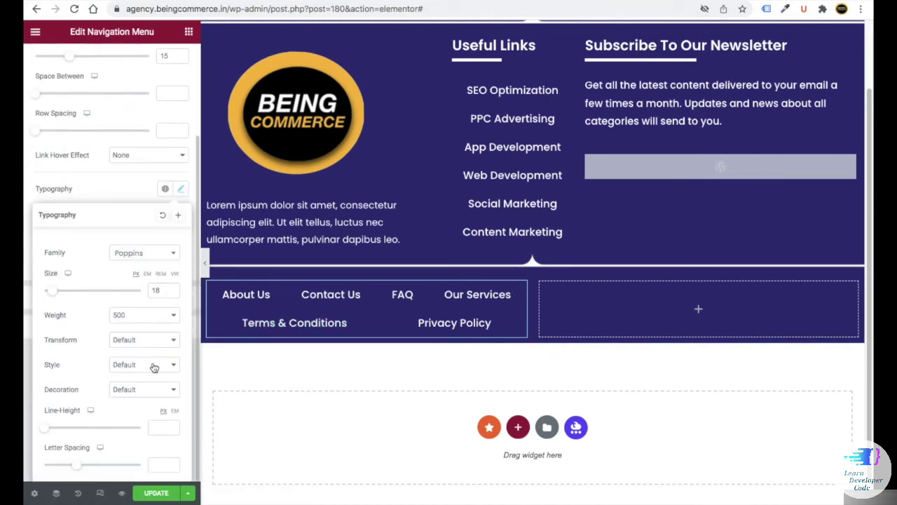
pyautogui.click(188, 32)
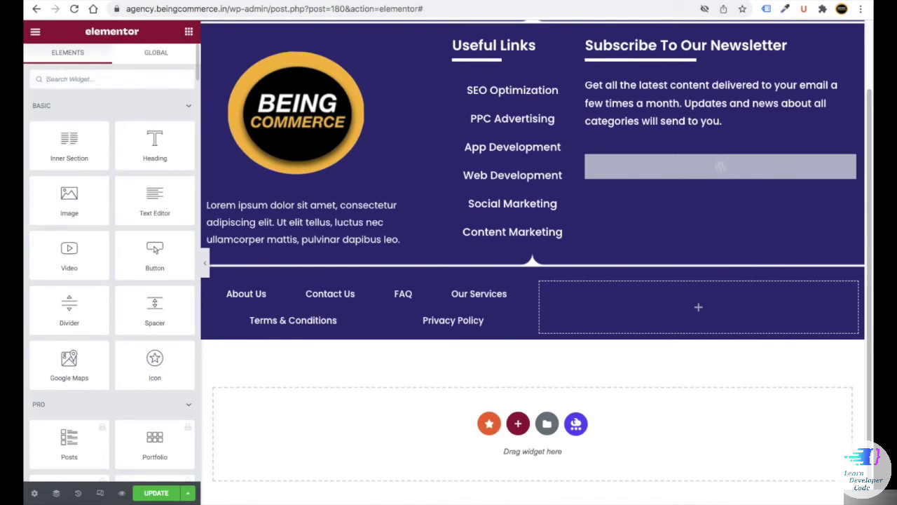
# - Add a Copyright widget to the right column and set the menu column width to 70
pyautogui.write('cop')
pyautogui.moveTo(79, 128); pyautogui.dragTo(709, 319)
pyautogui.click(208, 284)
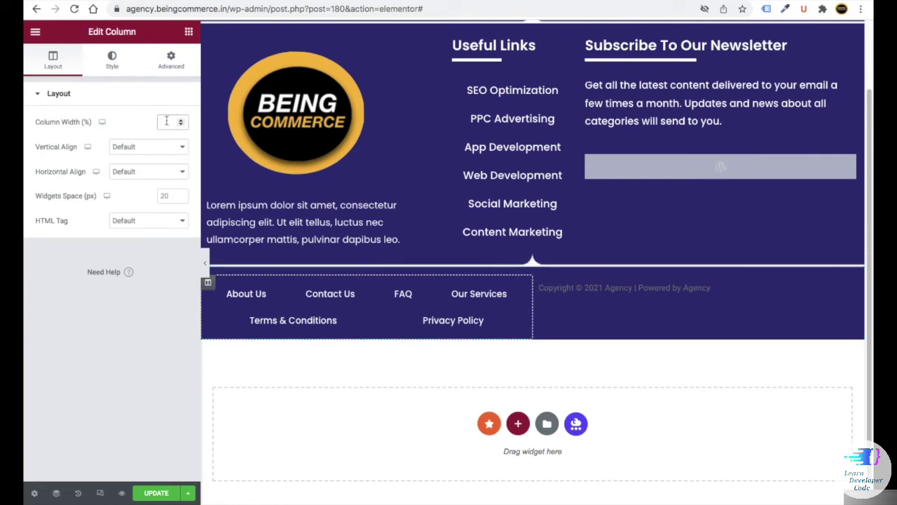
pyautogui.write('70')
# - Make the copyright text right-aligned and white
pyautogui.click(720, 290)
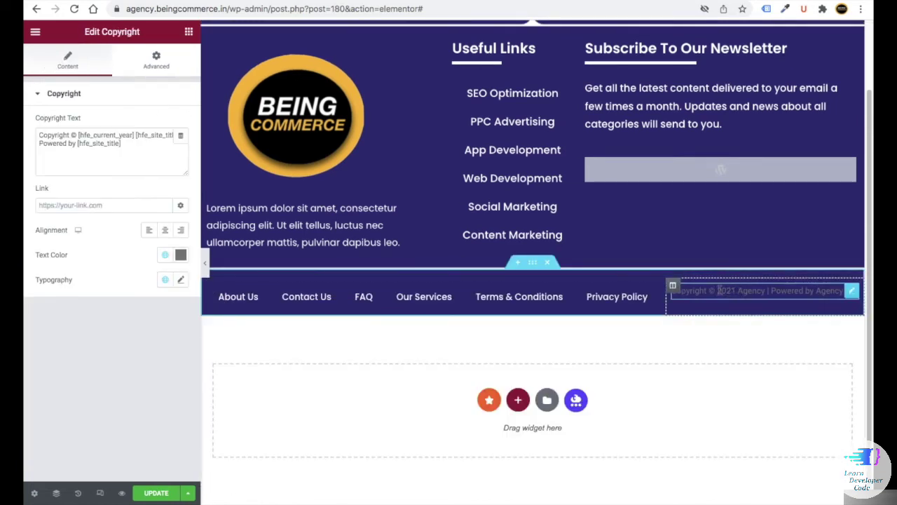
pyautogui.click(178, 234)
pyautogui.click(181, 254)
pyautogui.moveTo(77, 308); pyautogui.dragTo(26, 297)
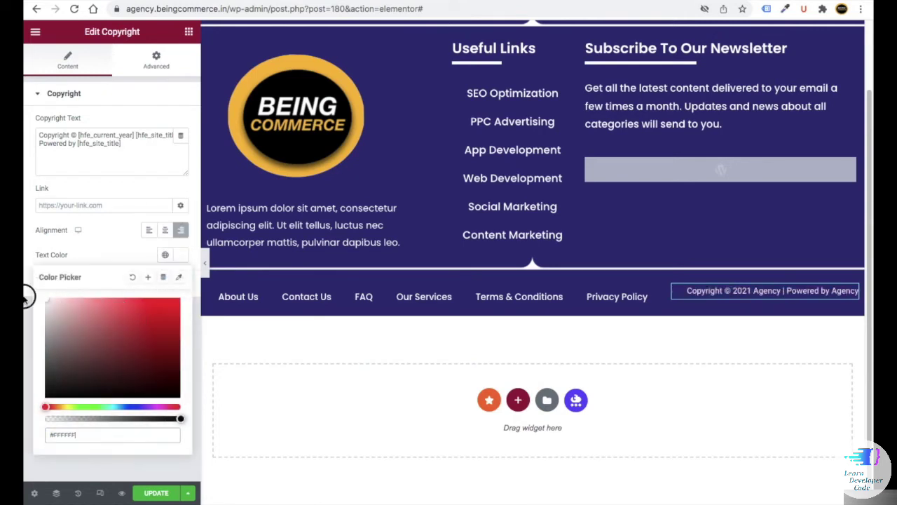
pyautogui.click(197, 300)
# - Give the copyright box a 10 px top margin and bring up the responsive device previews
pyautogui.click(164, 58)
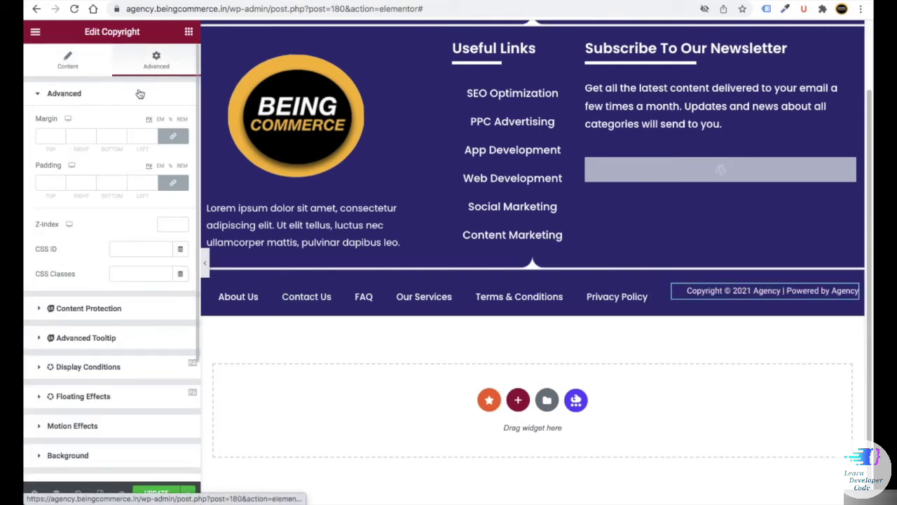
pyautogui.click(173, 137)
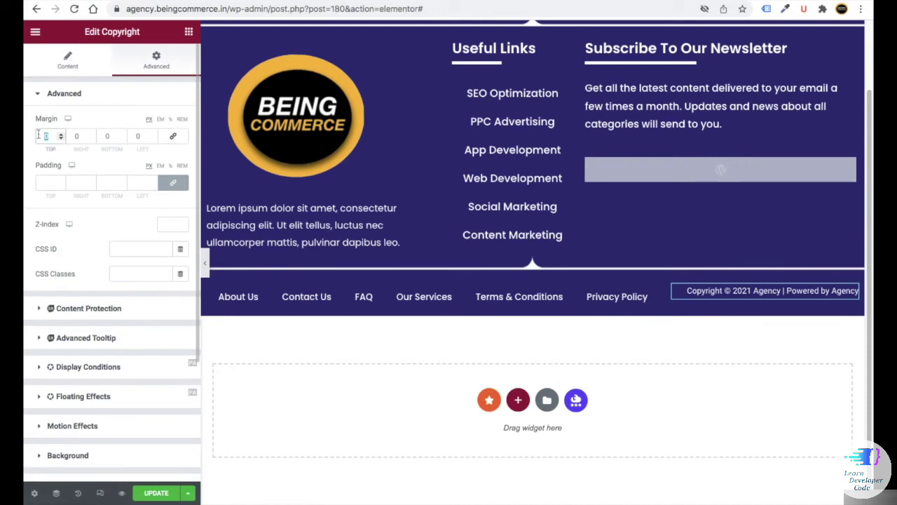
pyautogui.write('10')
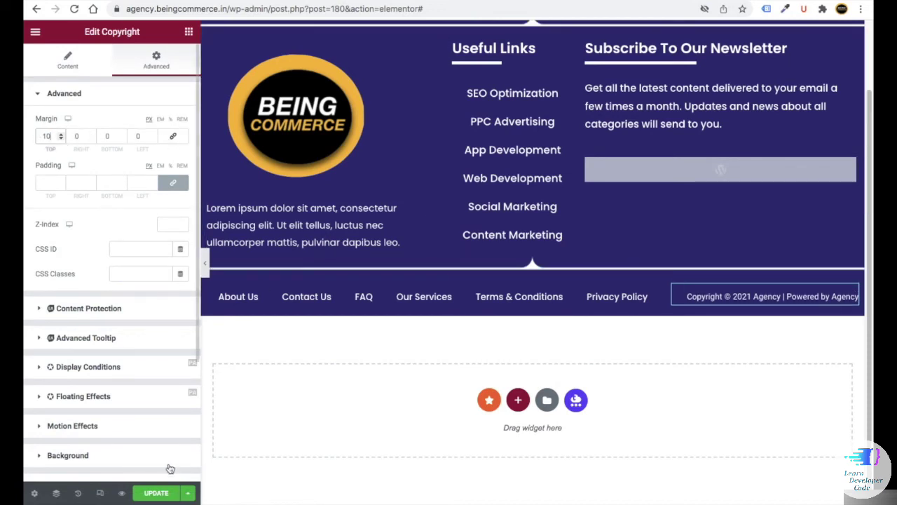
pyautogui.click(163, 493)
pyautogui.click(99, 495)
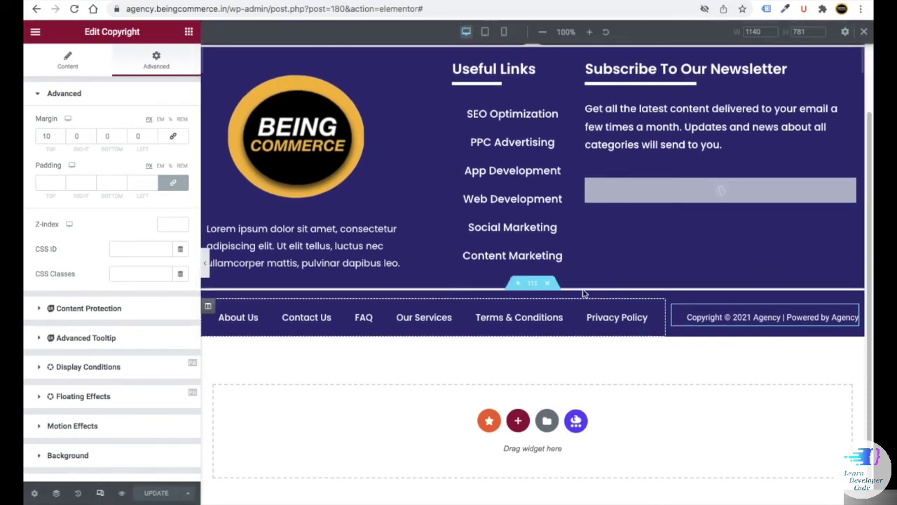
# - In mobile view, shrink the Keep in Touch heading to 15 px
pyautogui.click(502, 31)
pyautogui.scroll(-5, 546, 131)
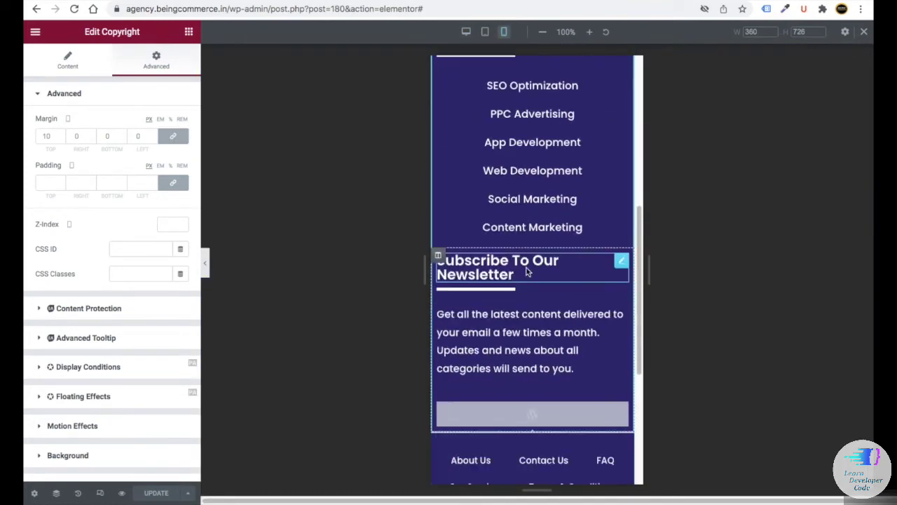
pyautogui.scroll(6, 531, 267)
pyautogui.scroll(-4, 531, 267)
pyautogui.scroll(3, 522, 255)
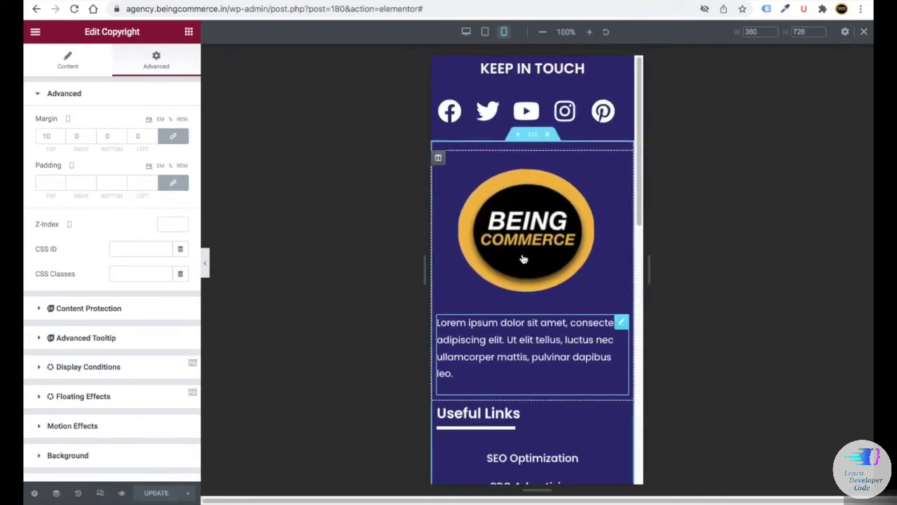
pyautogui.click(621, 68)
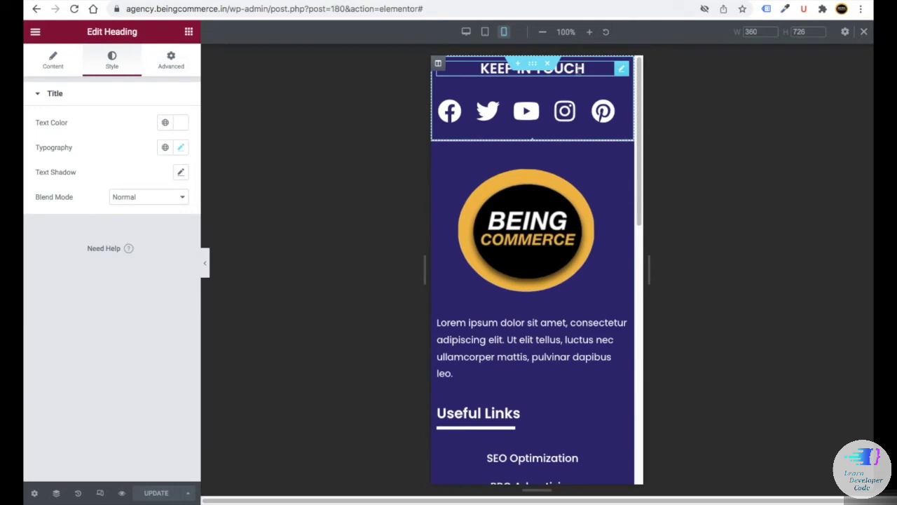
pyautogui.click(180, 147)
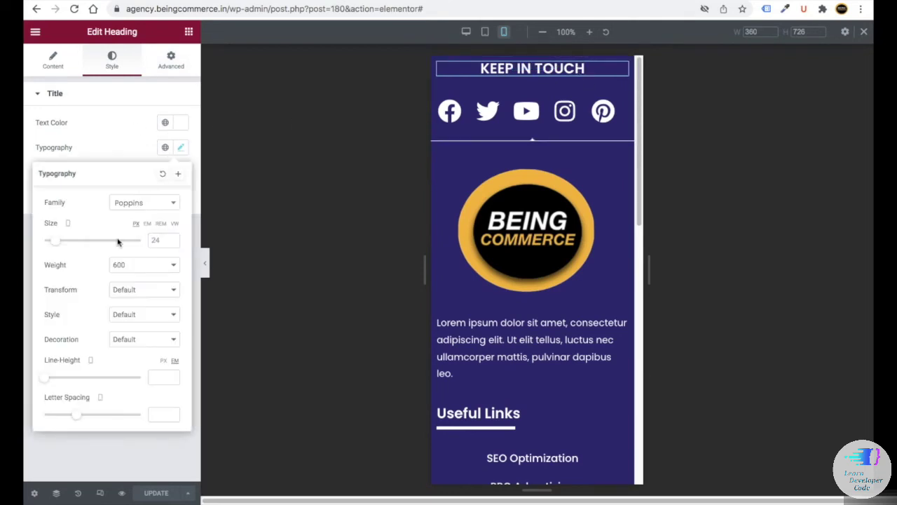
pyautogui.moveTo(116, 240); pyautogui.dragTo(44, 241)
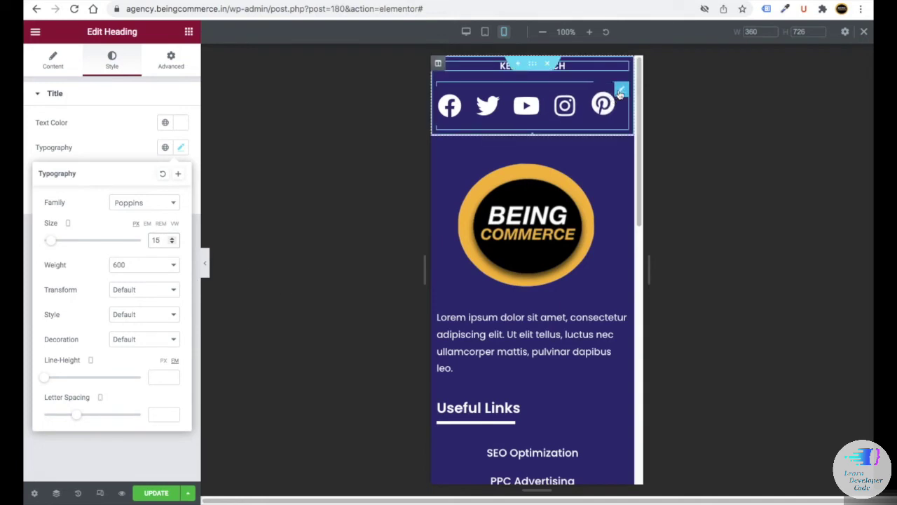
# - Lay the social icons out in three columns on mobile
pyautogui.click(623, 88)
pyautogui.click(38, 63)
pyautogui.click(116, 336)
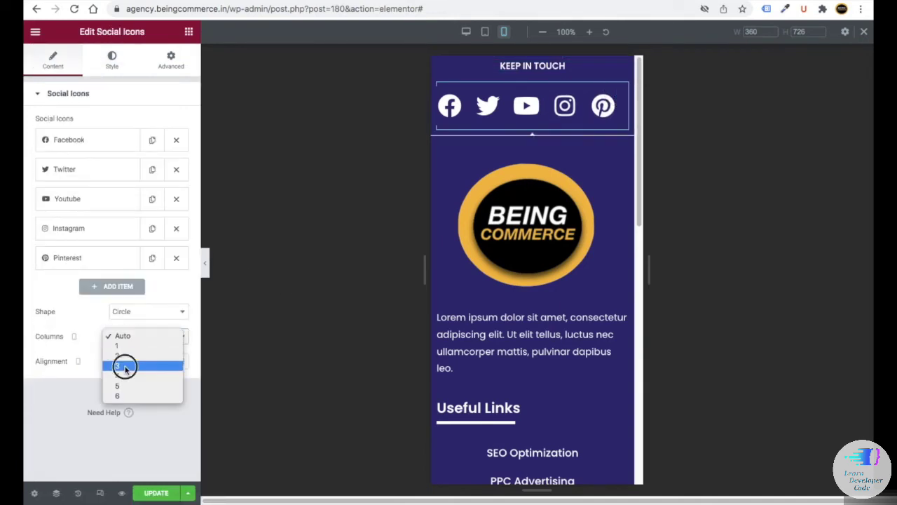
pyautogui.click(124, 362)
pyautogui.click(124, 336)
pyautogui.click(130, 326)
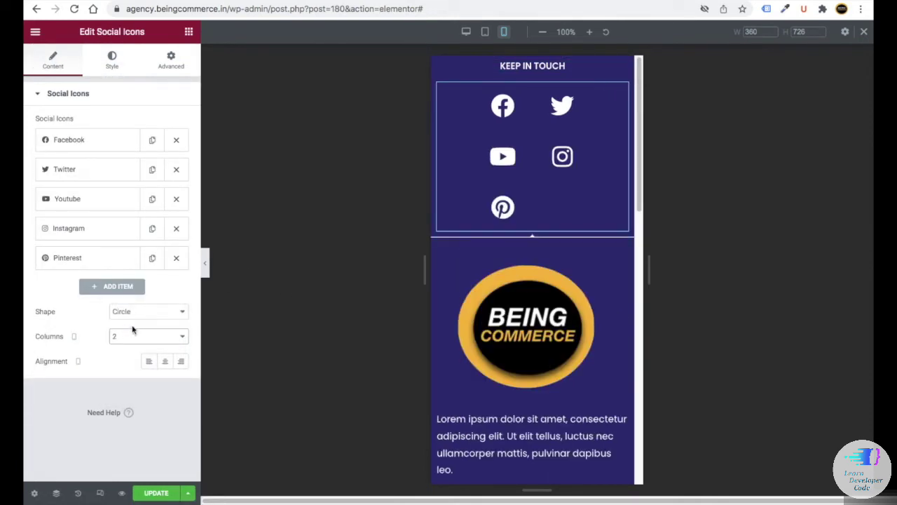
pyautogui.click(132, 331)
pyautogui.click(132, 347)
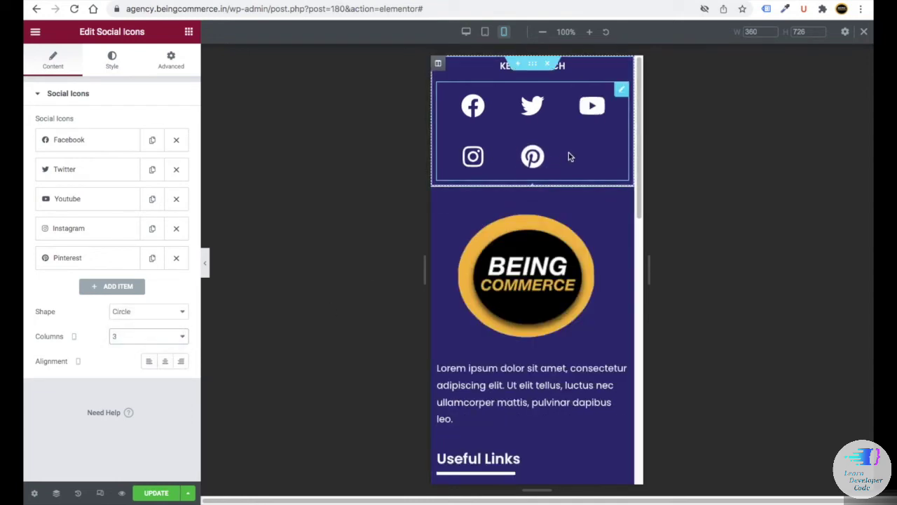
# - Add a new social icon item using the Twitter icon
pyautogui.click(103, 287)
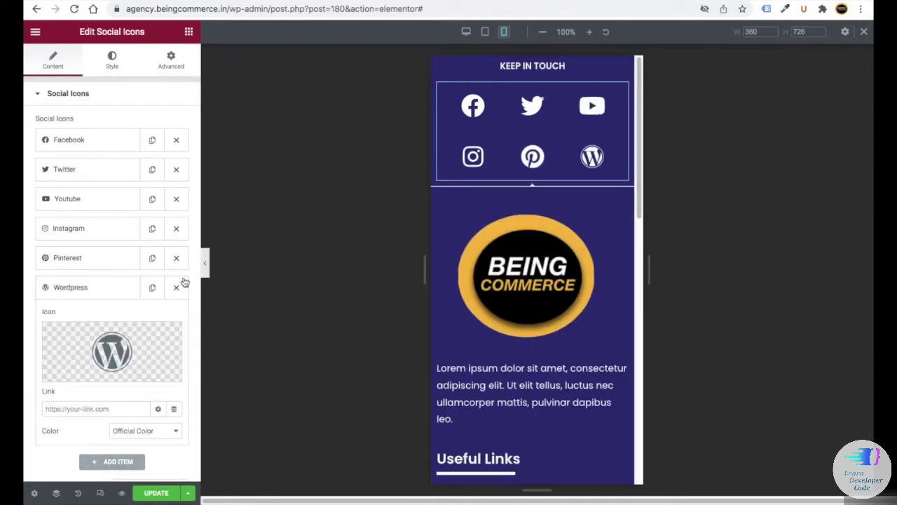
pyautogui.click(83, 291)
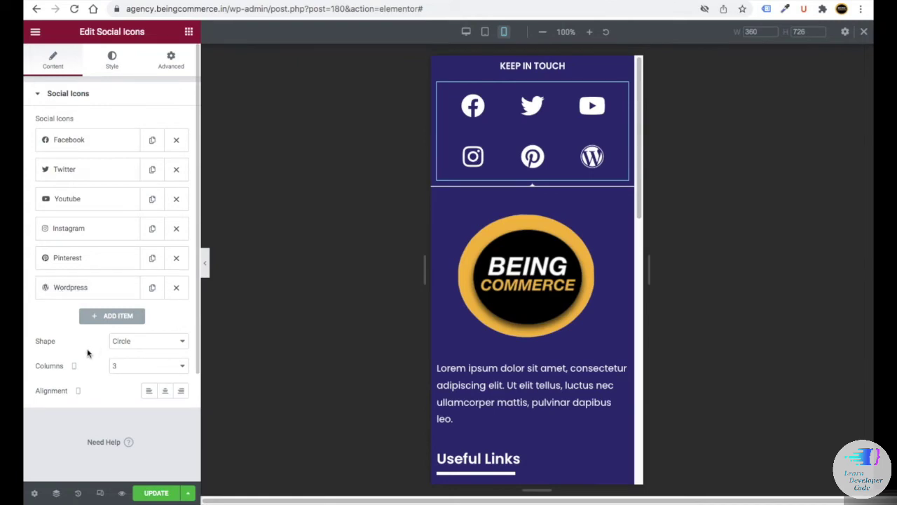
pyautogui.click(83, 292)
pyautogui.click(98, 350)
pyautogui.write('t')
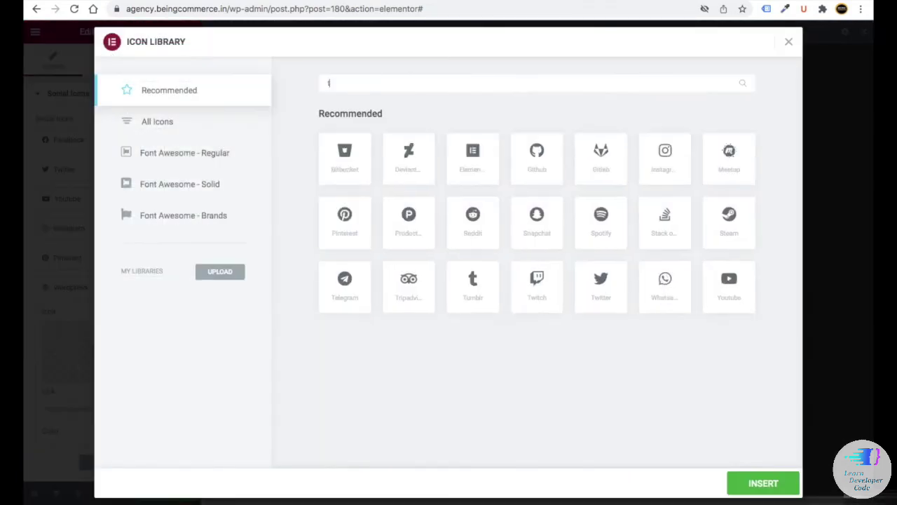
pyautogui.write('wi')
pyautogui.click(409, 158)
pyautogui.click(763, 483)
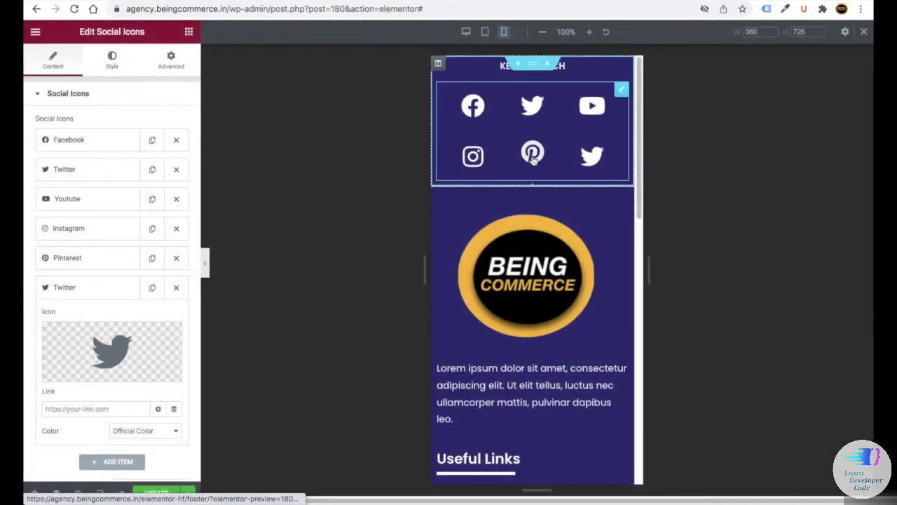
# - Centre the intro paragraph, the Useful Links heading and its underline on mobile
pyautogui.scroll(-1, 498, 202)
pyautogui.scroll(-3, 528, 212)
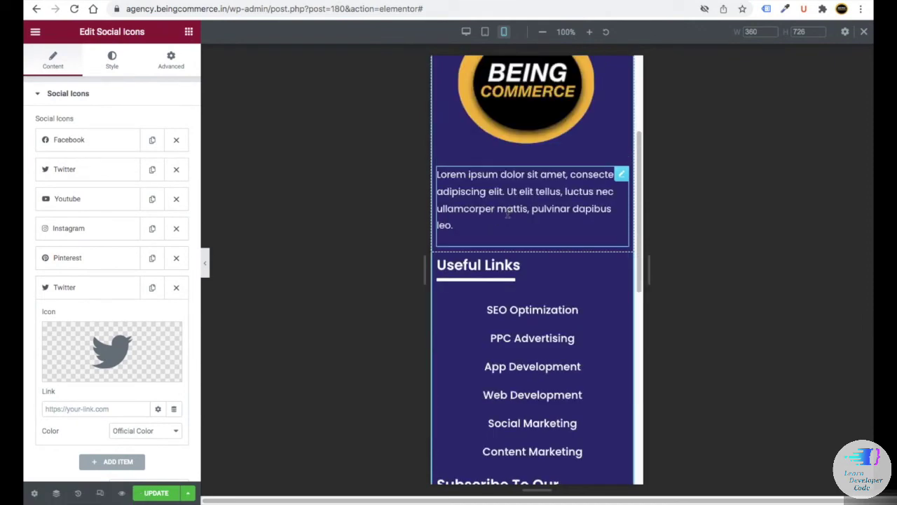
pyautogui.click(452, 224)
pyautogui.click(151, 123)
pyautogui.click(533, 268)
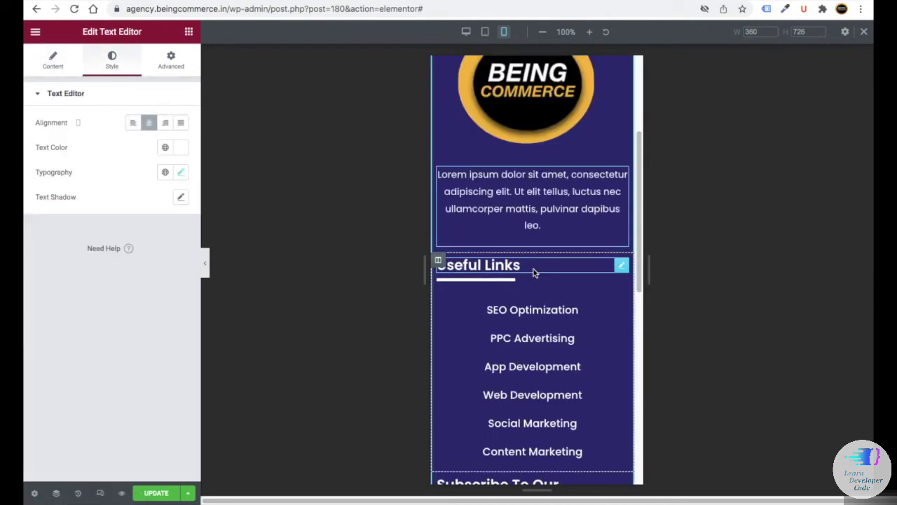
pyautogui.click(53, 60)
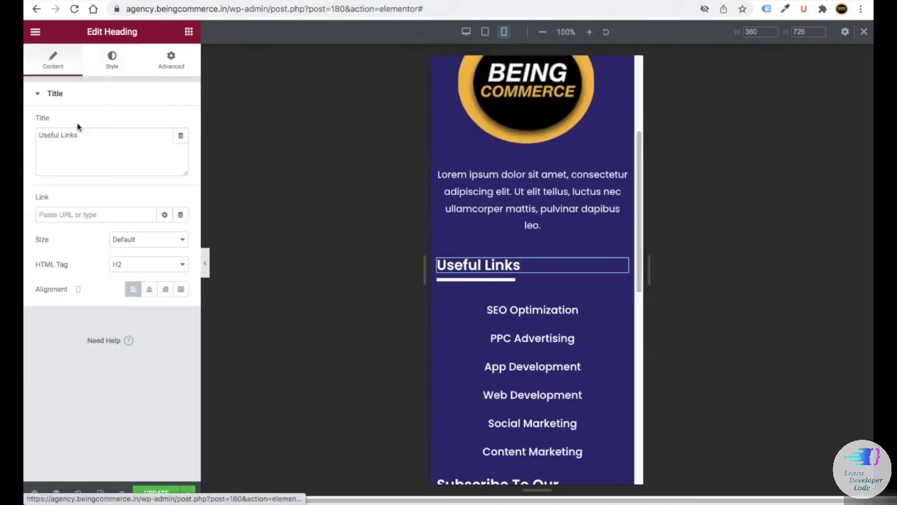
pyautogui.click(149, 288)
pyautogui.click(459, 280)
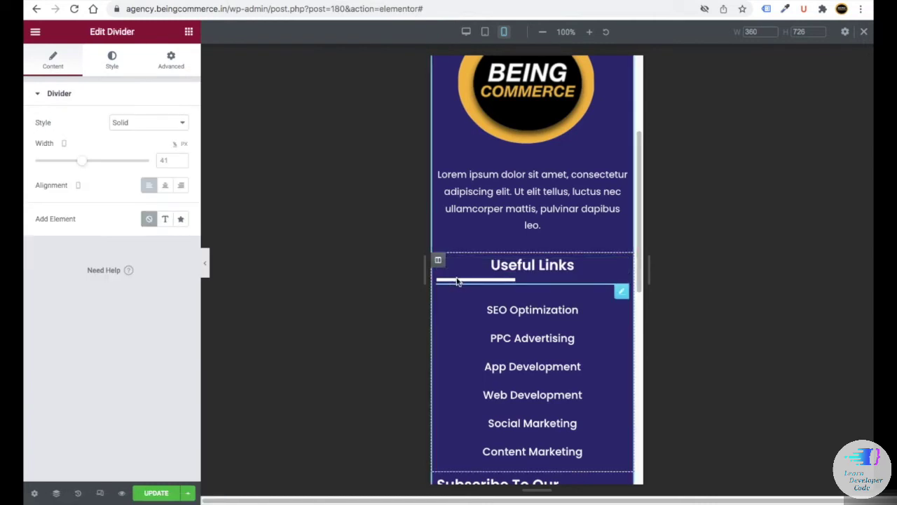
pyautogui.click(164, 185)
pyautogui.scroll(-5, 488, 348)
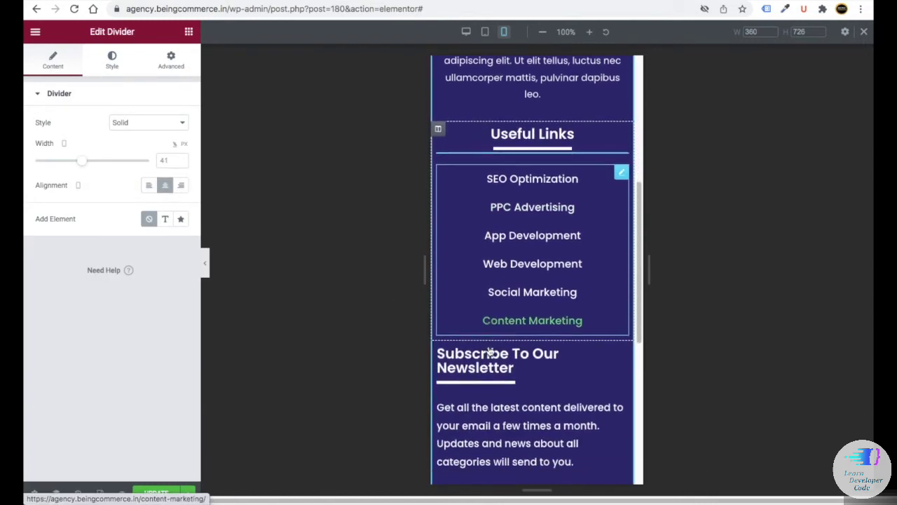
# - Centre the Subscribe To Our Newsletter heading, its underline and the newsletter description
pyautogui.click(483, 344)
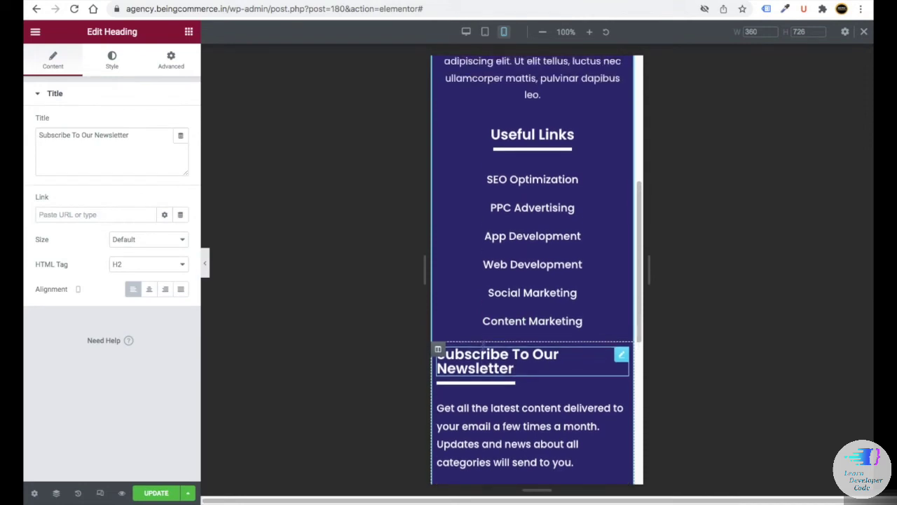
pyautogui.click(150, 289)
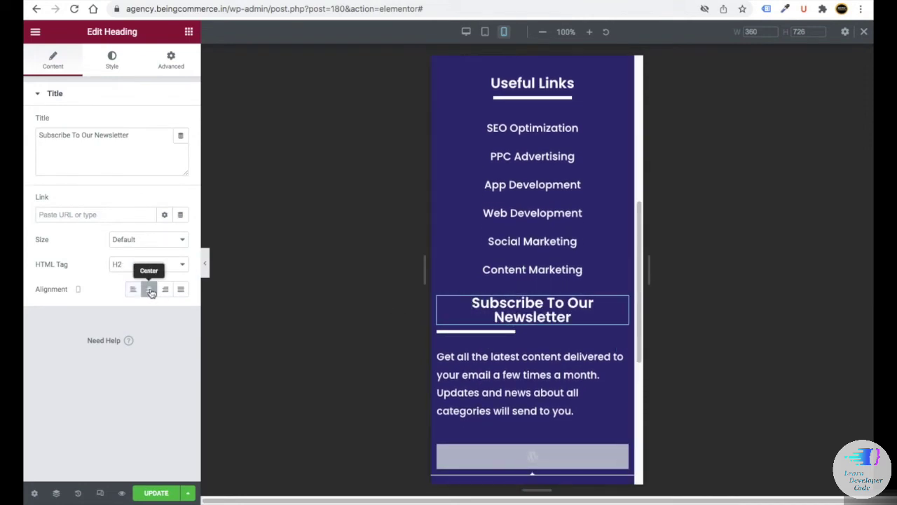
pyautogui.click(112, 59)
pyautogui.click(181, 147)
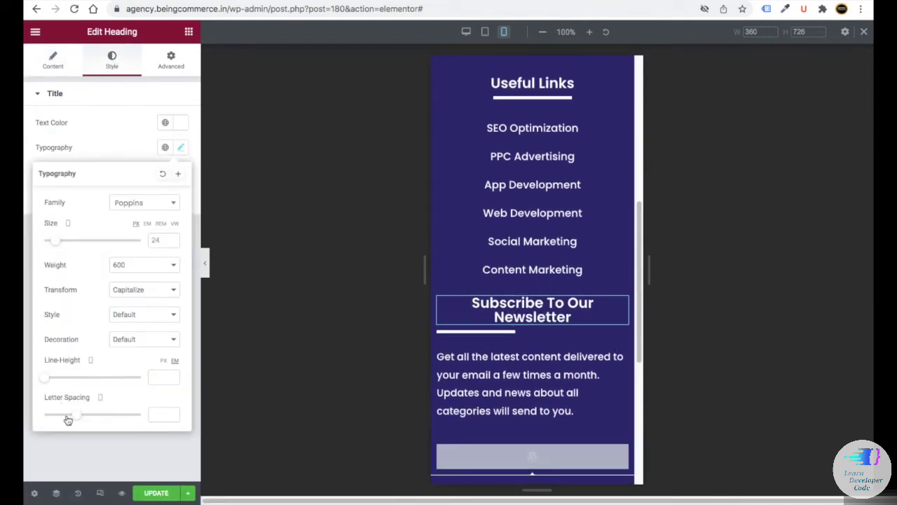
pyautogui.click(465, 332)
pyautogui.click(166, 186)
pyautogui.scroll(-3, 508, 224)
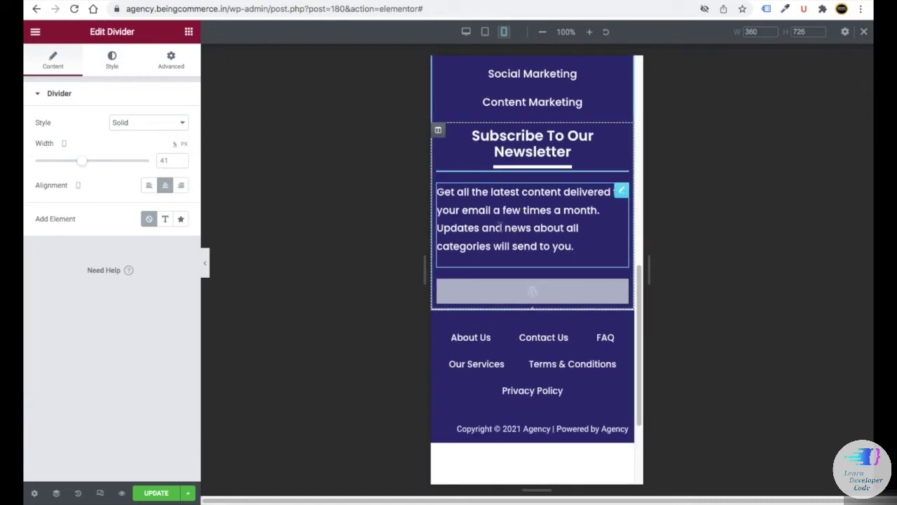
pyautogui.click(507, 224)
pyautogui.click(148, 122)
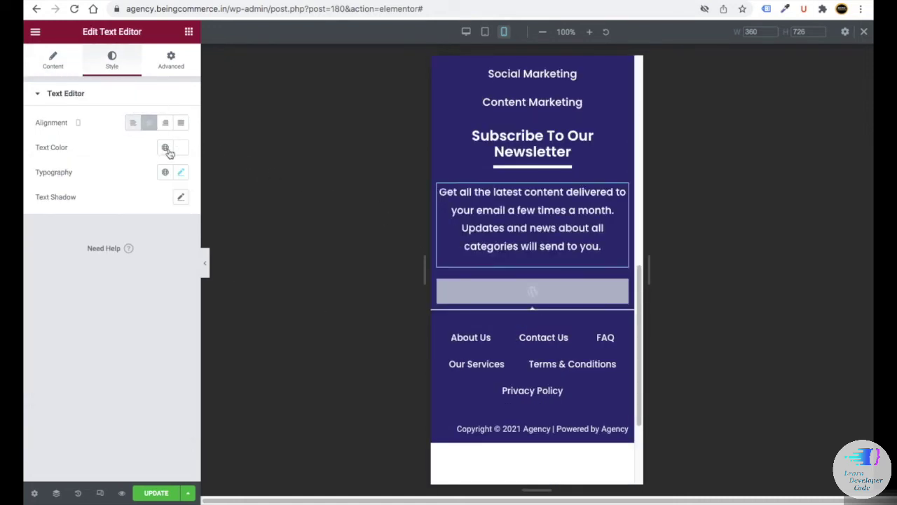
pyautogui.scroll(-3, 511, 396)
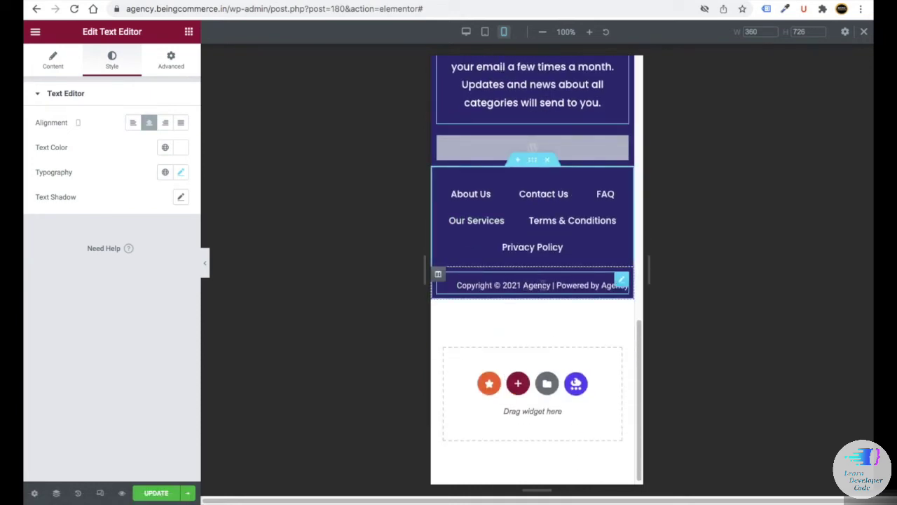
# - Centre the copyright text on mobile and save the footer with Update
pyautogui.click(586, 242)
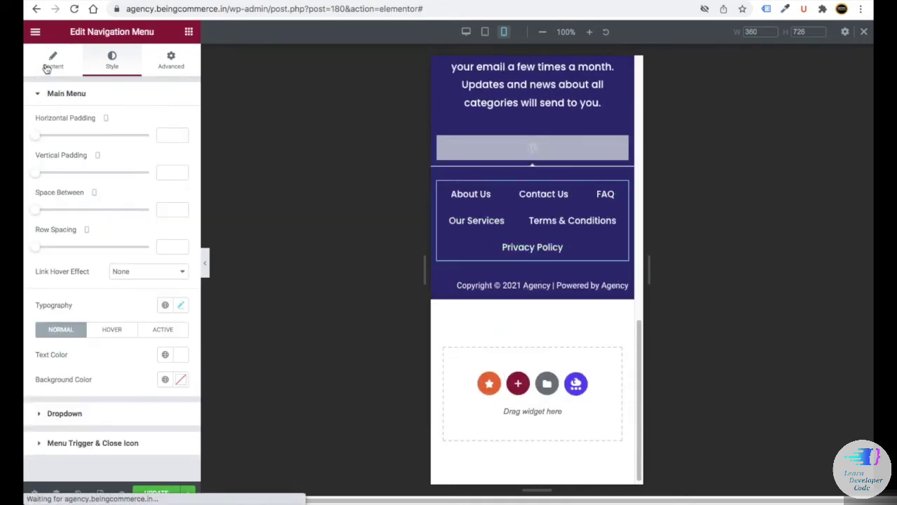
pyautogui.click(53, 60)
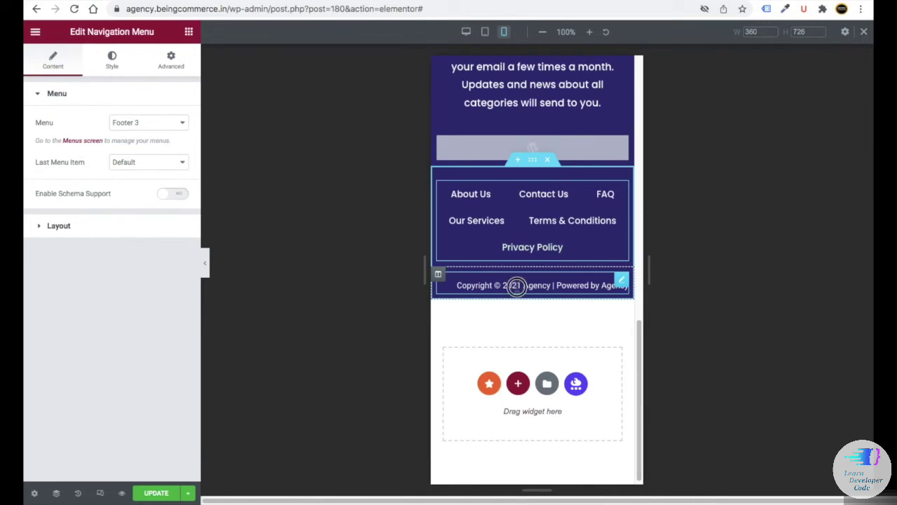
pyautogui.click(517, 286)
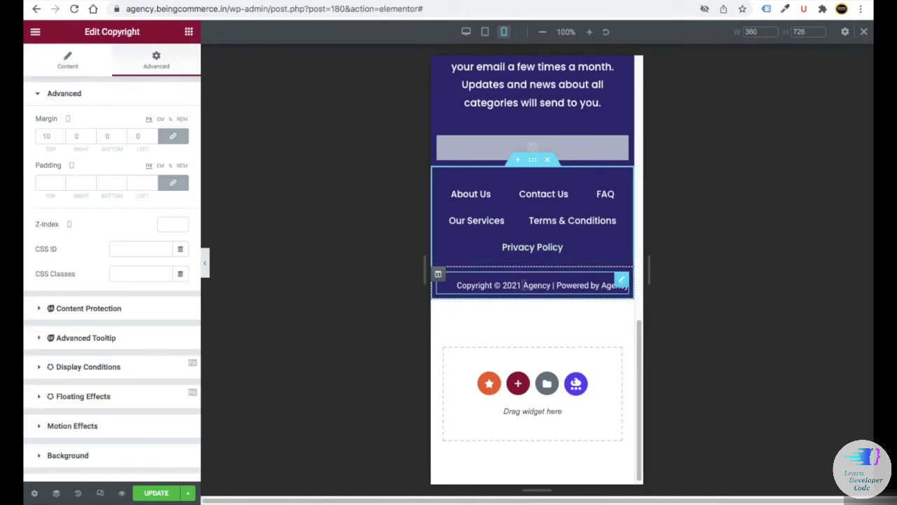
pyautogui.click(57, 69)
pyautogui.click(166, 231)
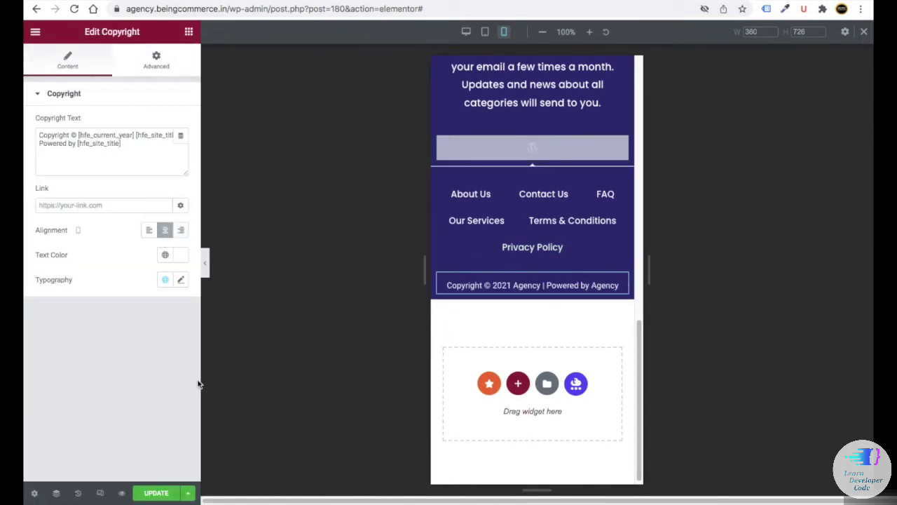
pyautogui.click(148, 495)
pyautogui.scroll(6, 457, 418)
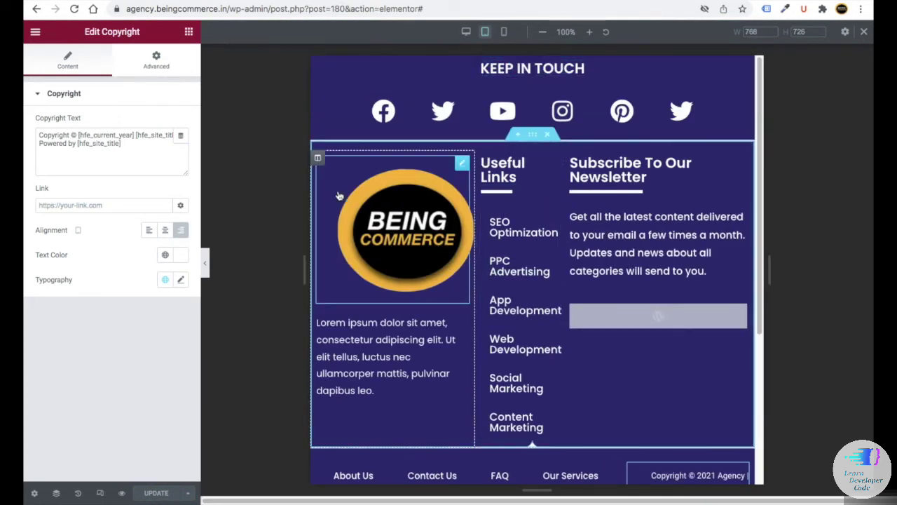
# - Widen the logo column to 24% at tablet width
pyautogui.click(318, 160)
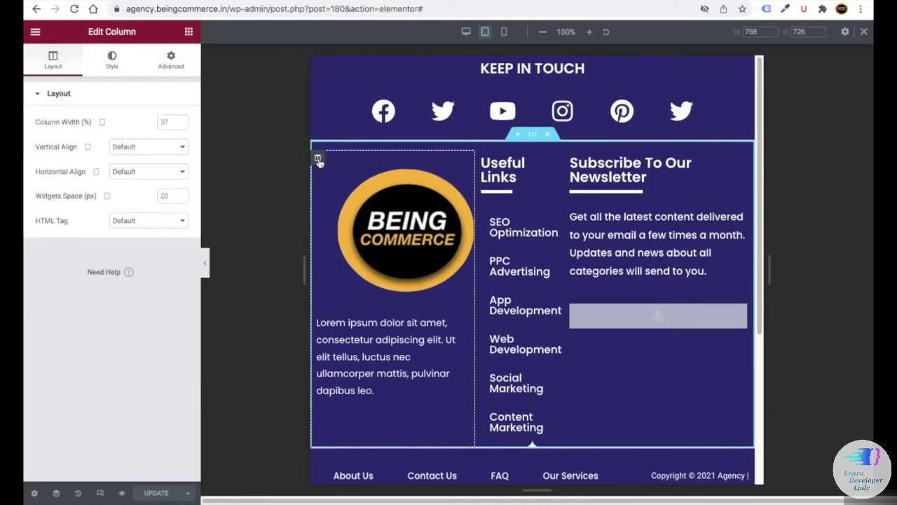
pyautogui.doubleClick(179, 123)
pyautogui.write('2')
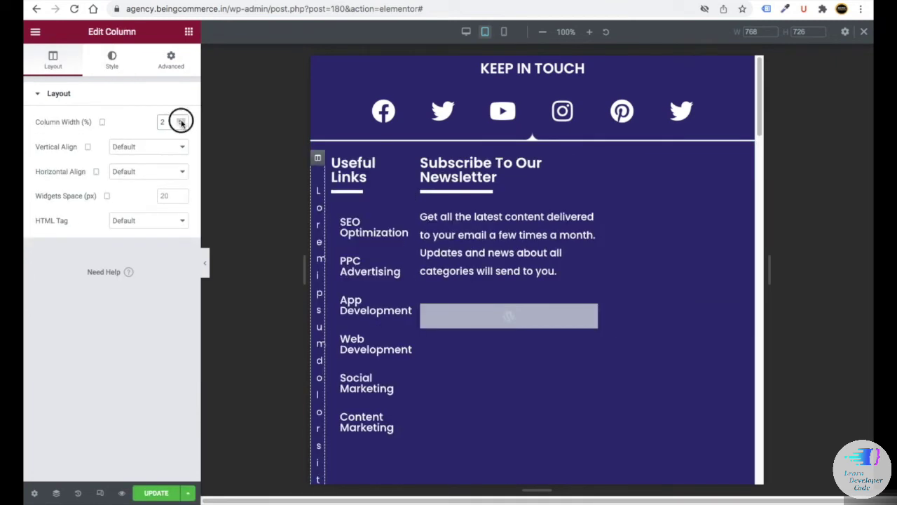
pyautogui.write('1')
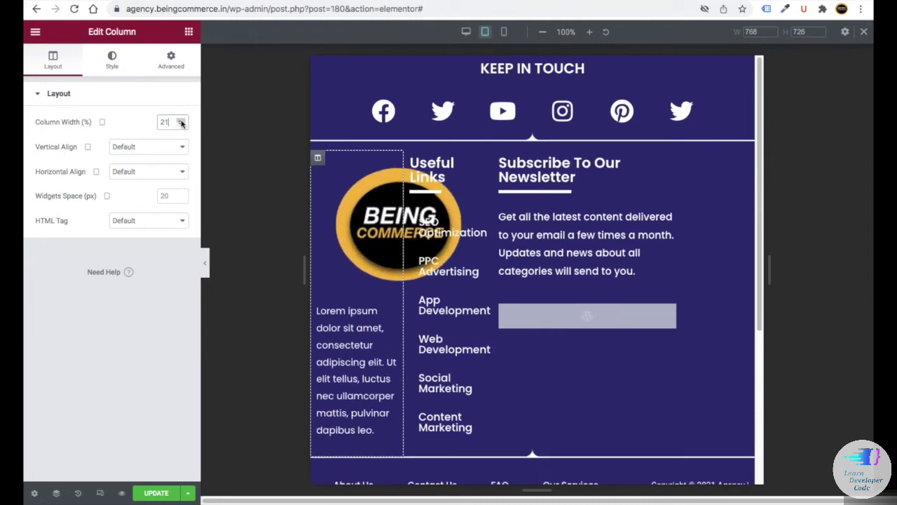
pyautogui.press('BackSpace')
pyautogui.write('4')
# - Adjust the Useful Links column width for tablet, settling on 31%
pyautogui.click(424, 160)
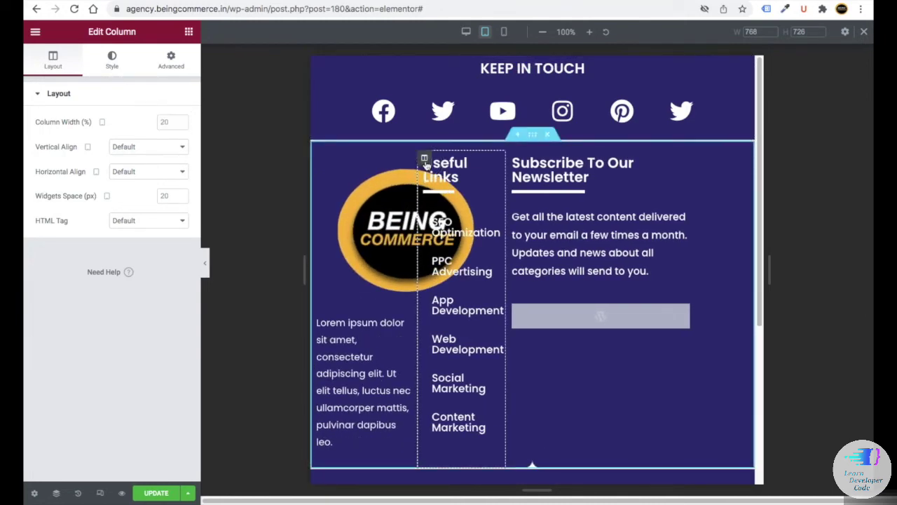
pyautogui.click(175, 123)
pyautogui.write('3')
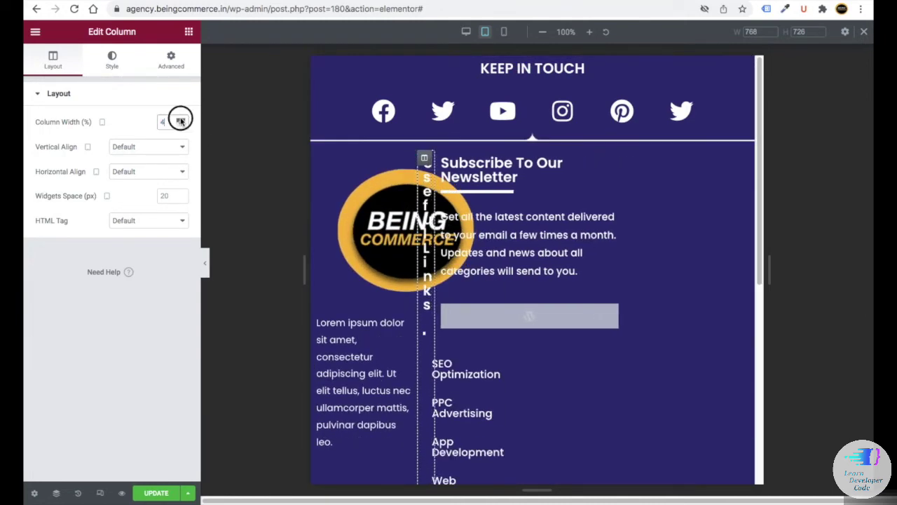
pyautogui.write('6')
pyautogui.press('BackSpace')
pyautogui.write('8')
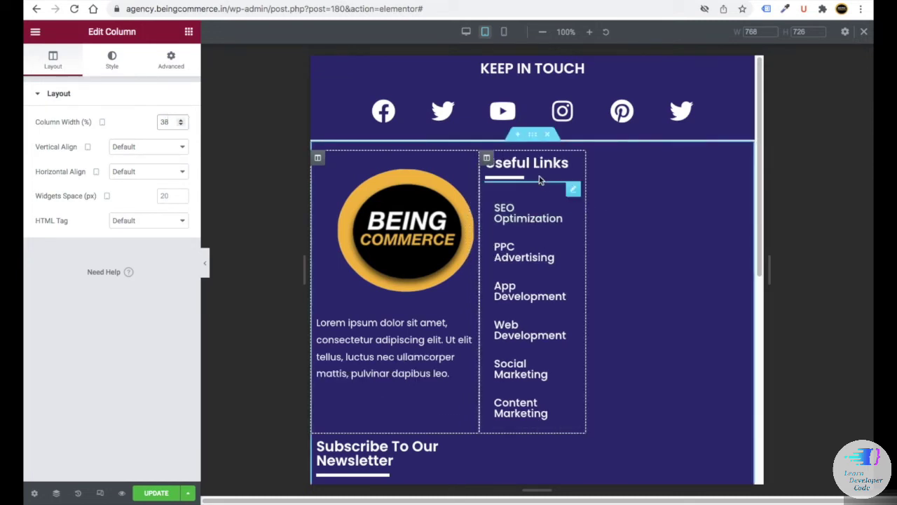
pyautogui.moveTo(181, 120); pyautogui.dragTo(181, 124)
pyautogui.click(541, 160)
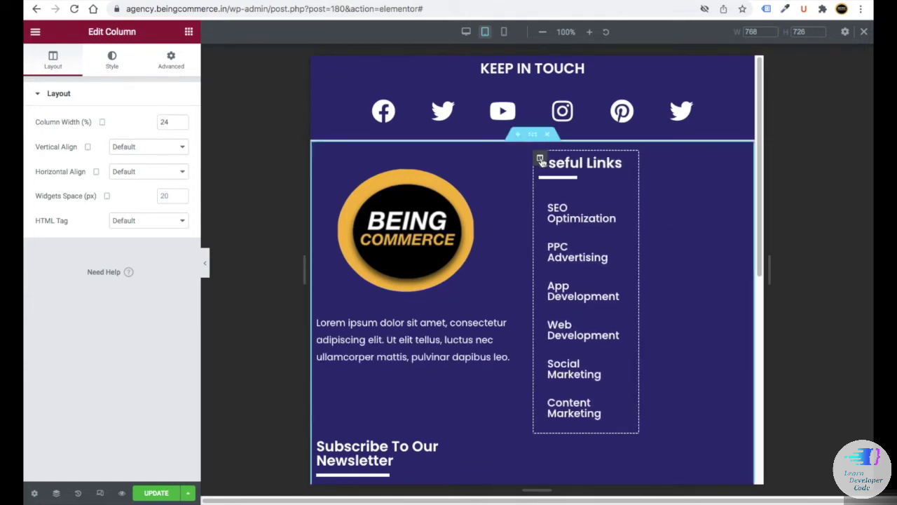
pyautogui.moveTo(182, 122); pyautogui.dragTo(182, 122)
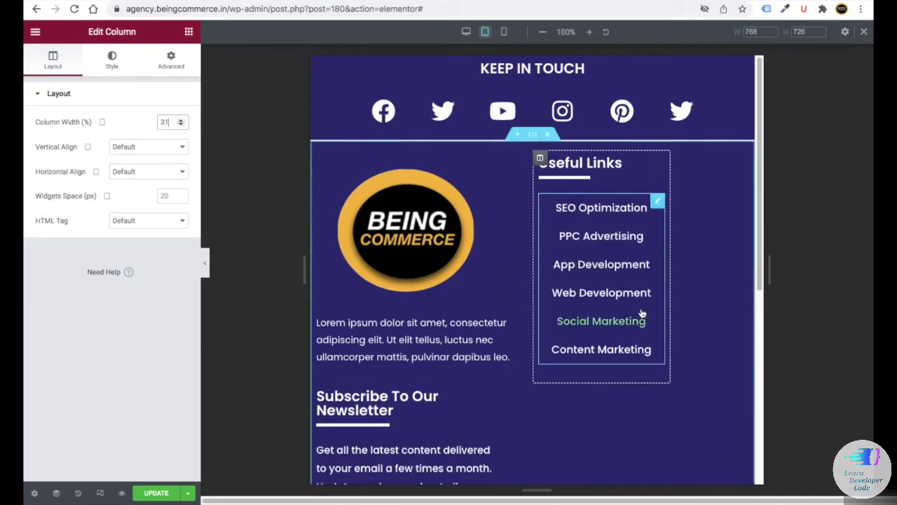
# - Centre the Useful Links and newsletter headings and their underlines at tablet width
pyautogui.click(607, 163)
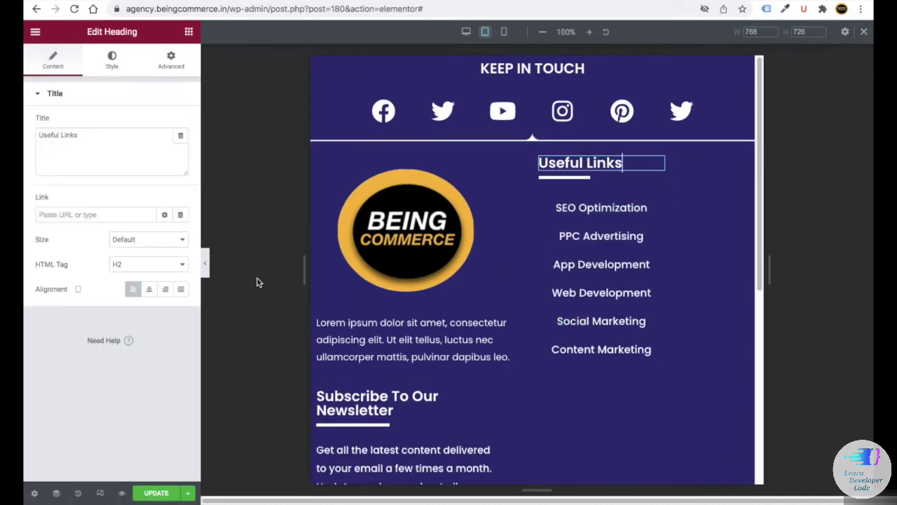
pyautogui.click(149, 289)
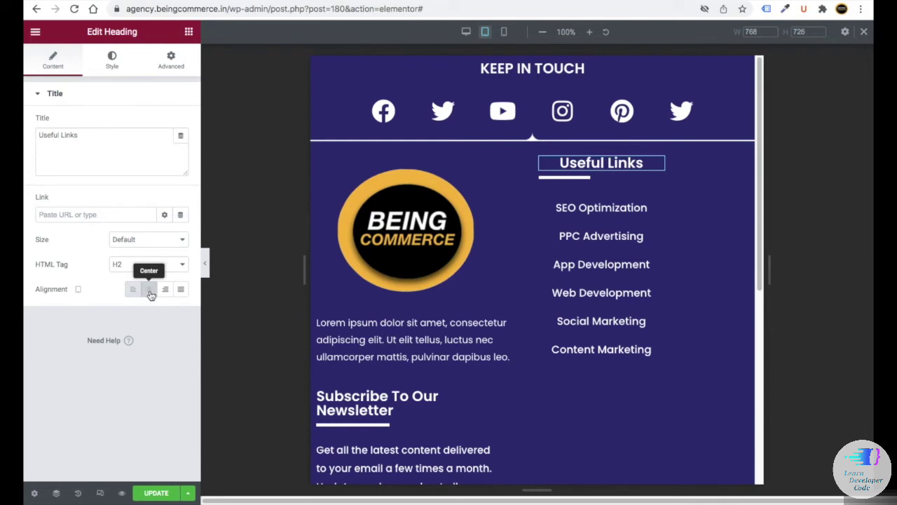
pyautogui.click(586, 177)
pyautogui.click(164, 185)
pyautogui.scroll(-3, 406, 280)
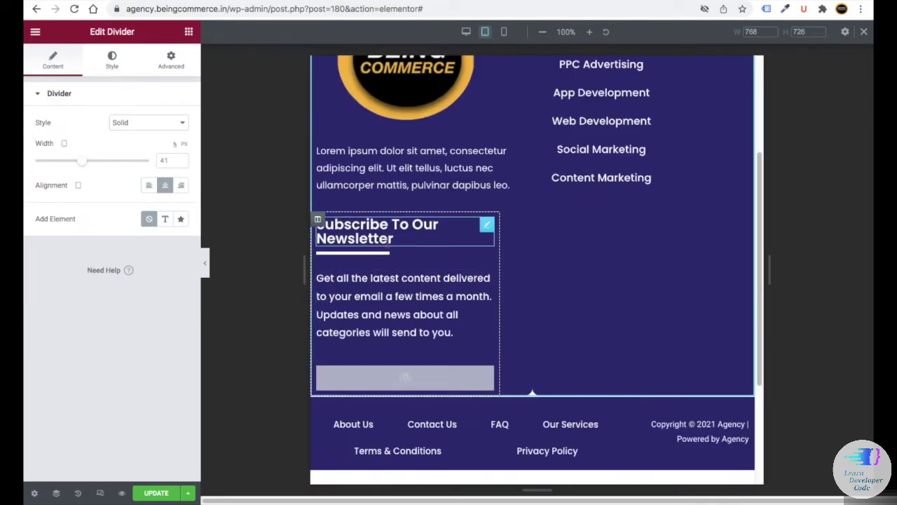
pyautogui.click(387, 239)
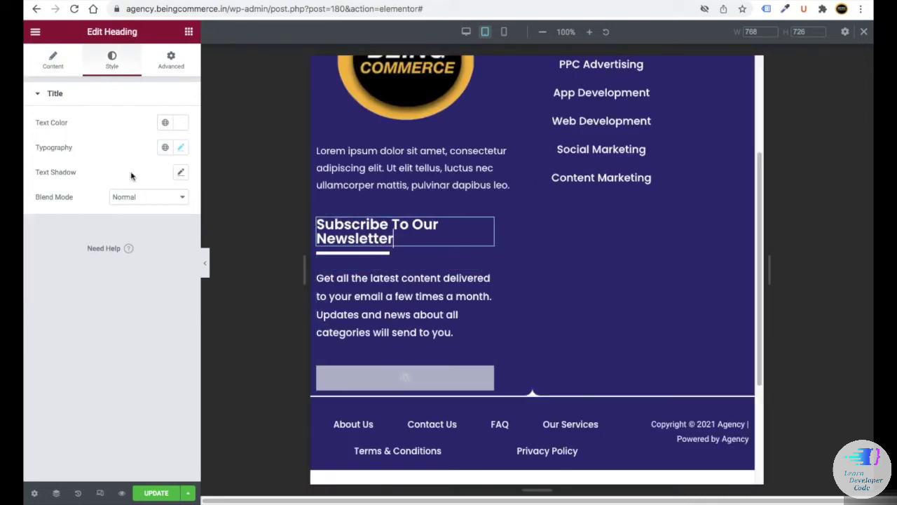
pyautogui.click(50, 66)
pyautogui.click(149, 288)
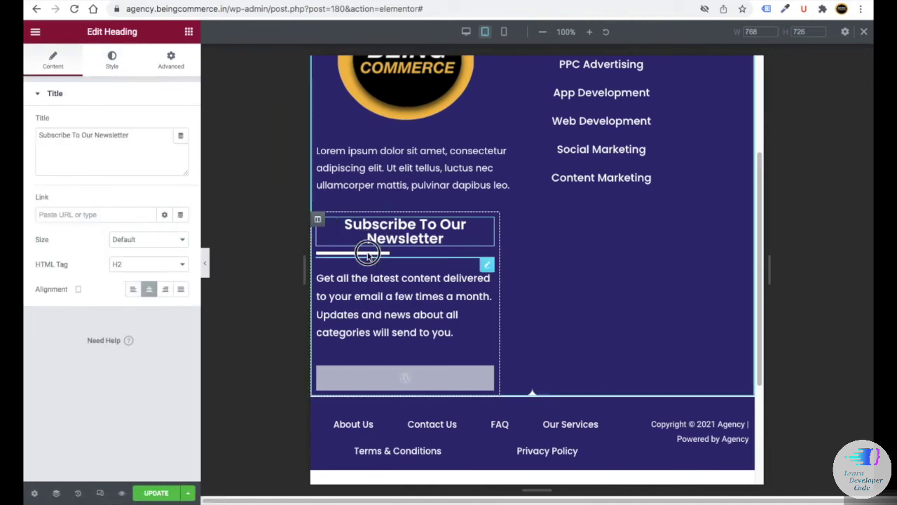
pyautogui.click(366, 255)
pyautogui.click(165, 185)
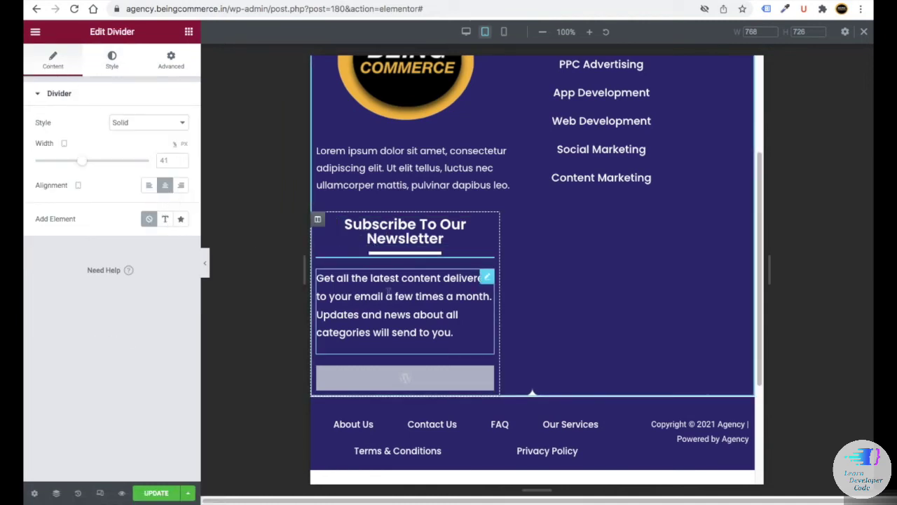
# - Widen the newsletter column to 100% at tablet width
pyautogui.click(319, 223)
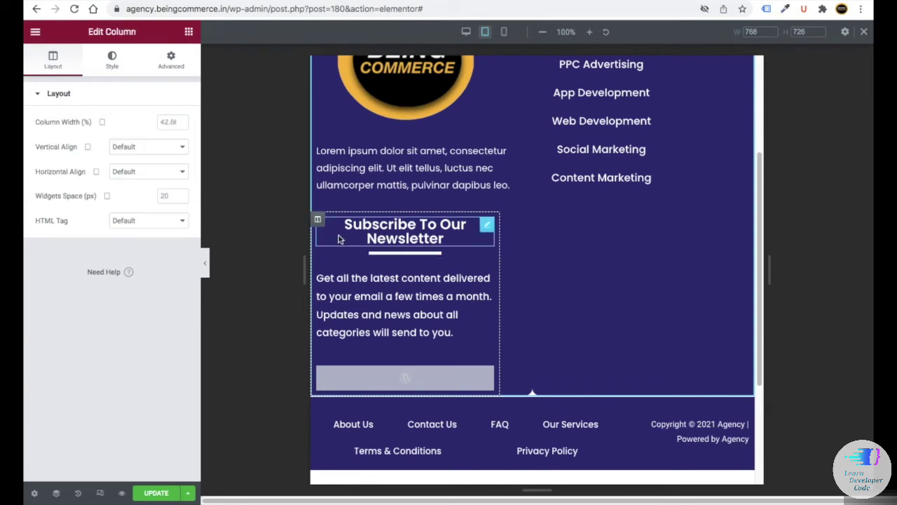
pyautogui.click(181, 122)
pyautogui.write('2')
pyautogui.click(181, 121)
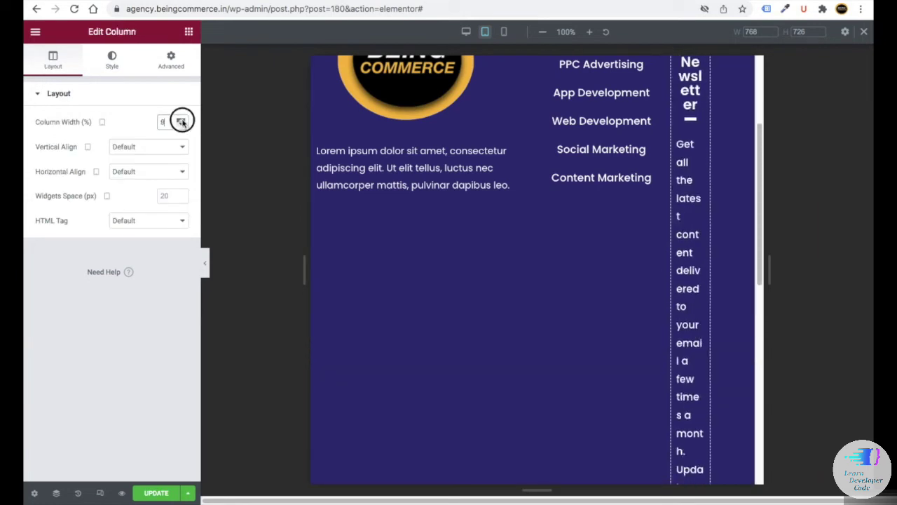
pyautogui.moveTo(181, 122); pyautogui.dragTo(182, 122)
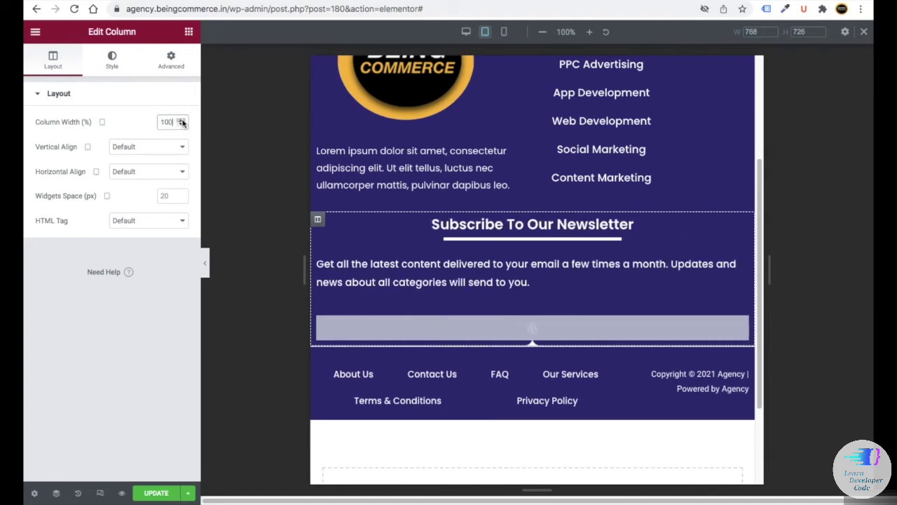
# - Centre the newsletter description, save with Update, and return to the desktop preview
pyautogui.click(452, 276)
pyautogui.click(149, 122)
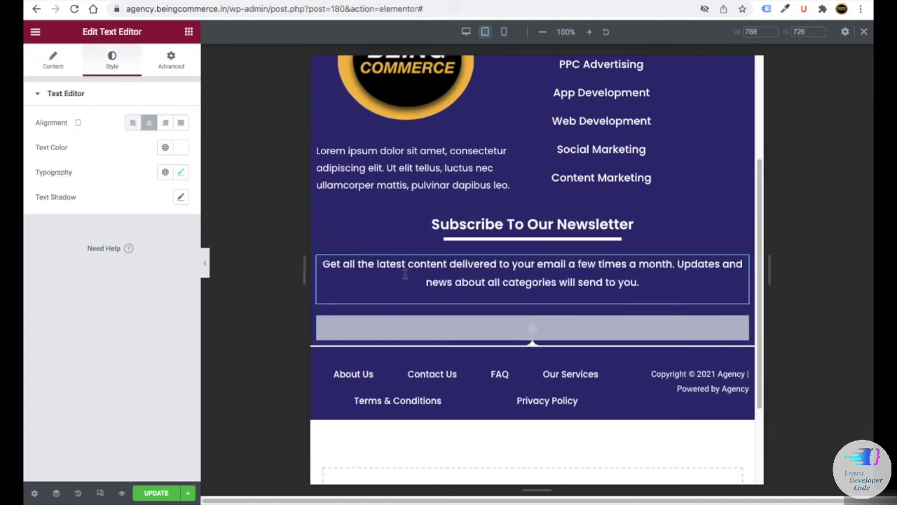
pyautogui.scroll(1, 490, 309)
pyautogui.scroll(2, 484, 301)
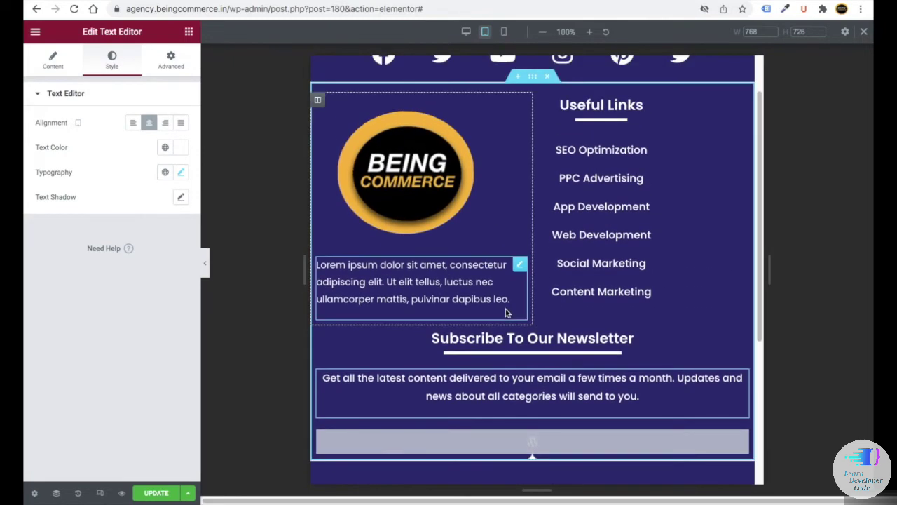
pyautogui.scroll(-5, 507, 310)
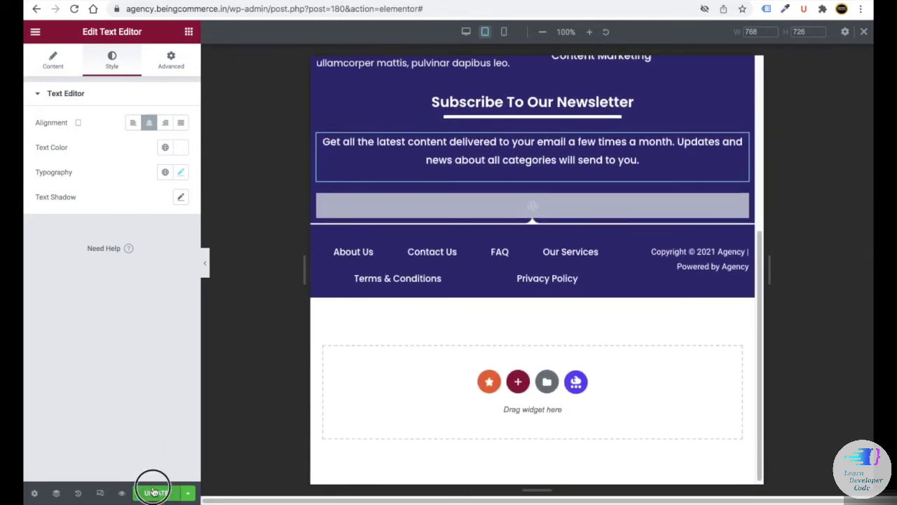
pyautogui.click(155, 491)
pyautogui.scroll(1, 472, 204)
pyautogui.click(465, 32)
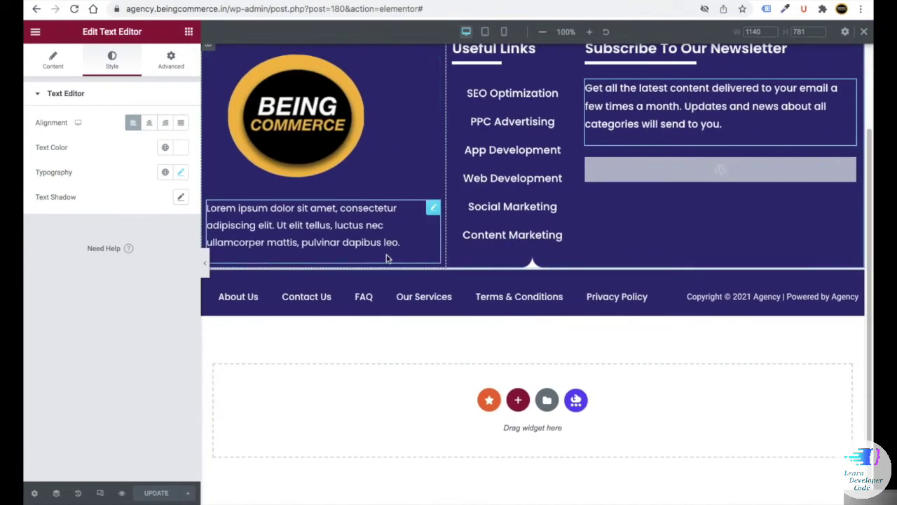
pyautogui.scroll(2, 386, 254)
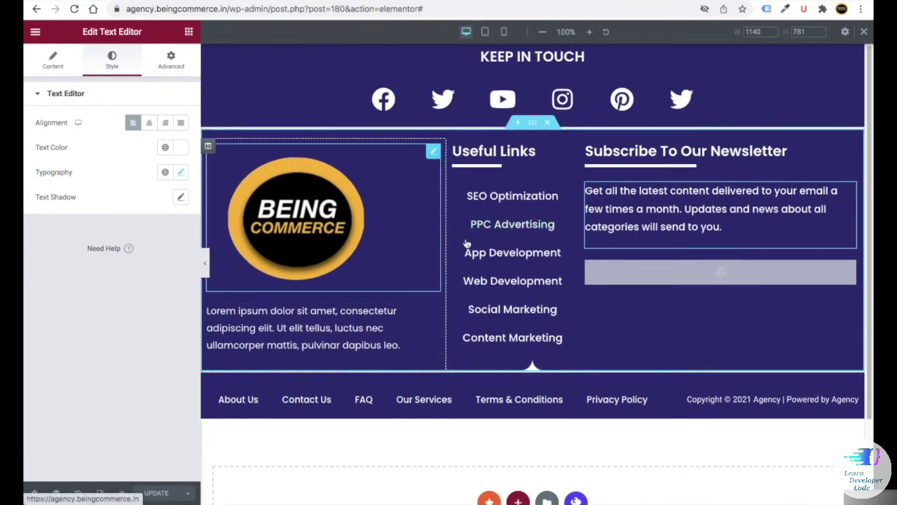
pyautogui.scroll(-1, 830, 39)
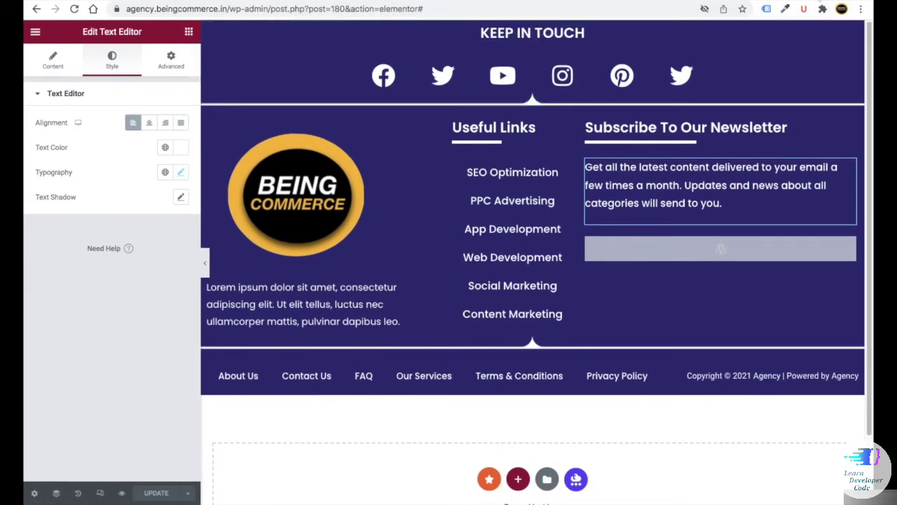
pyautogui.hotkey('ctrl', 't')
# - Load the agency.beingcommerce.in home page in Chrome and scroll down to the new footer
pyautogui.write('age')
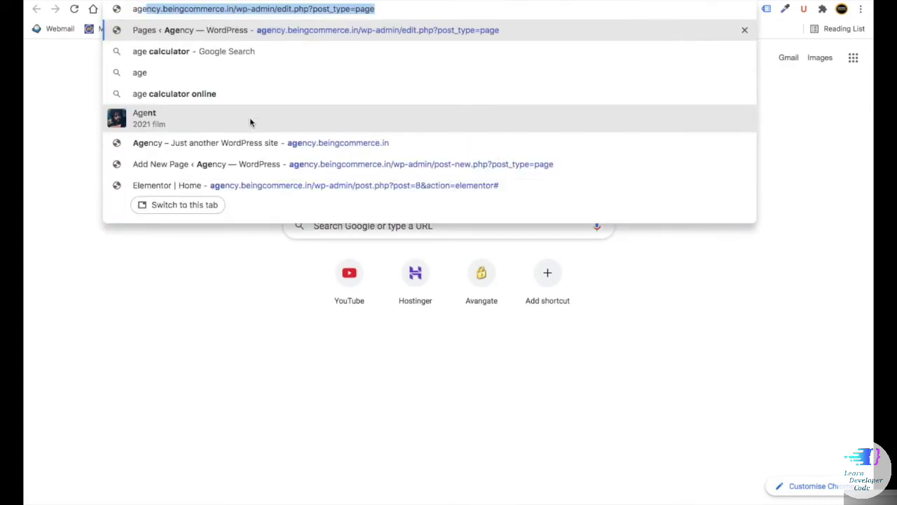
pyautogui.moveTo(374, 8); pyautogui.dragTo(245, 10)
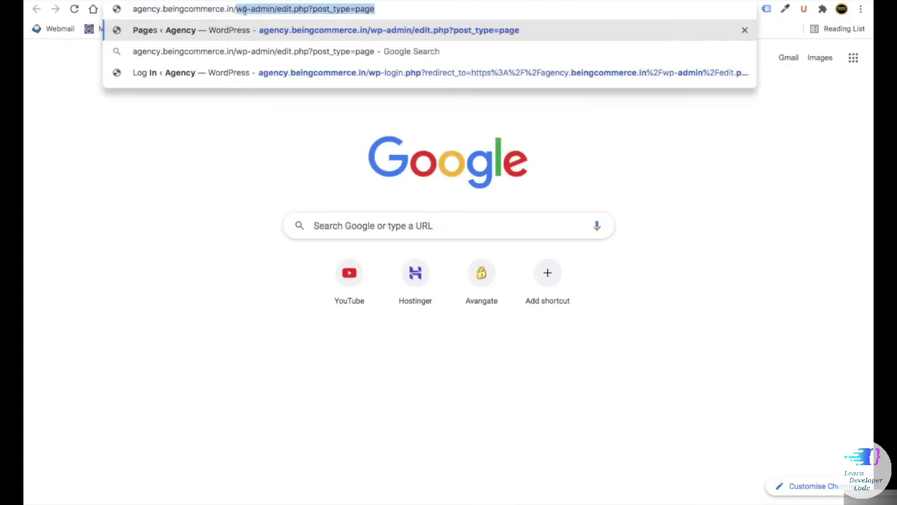
pyautogui.press('BackSpace')
pyautogui.press('Return')
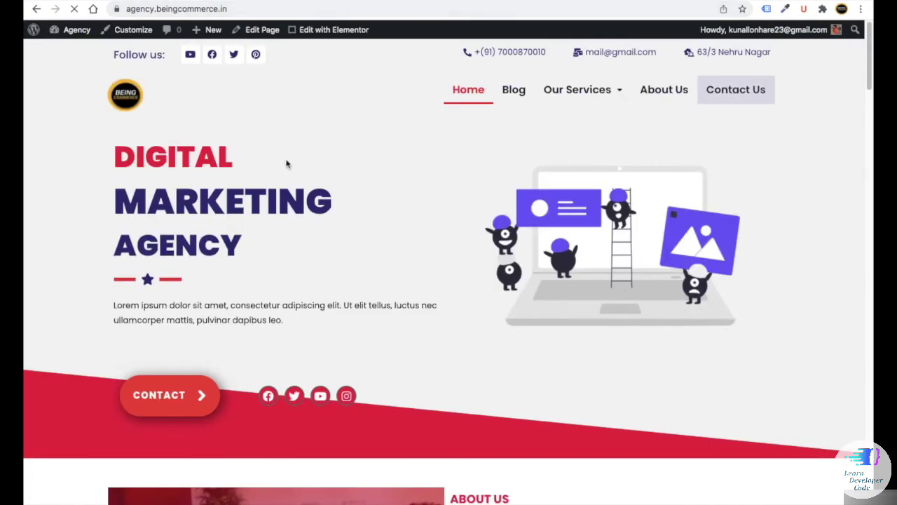
pyautogui.scroll(-20, 287, 162)
pyautogui.scroll(-10, 340, 181)
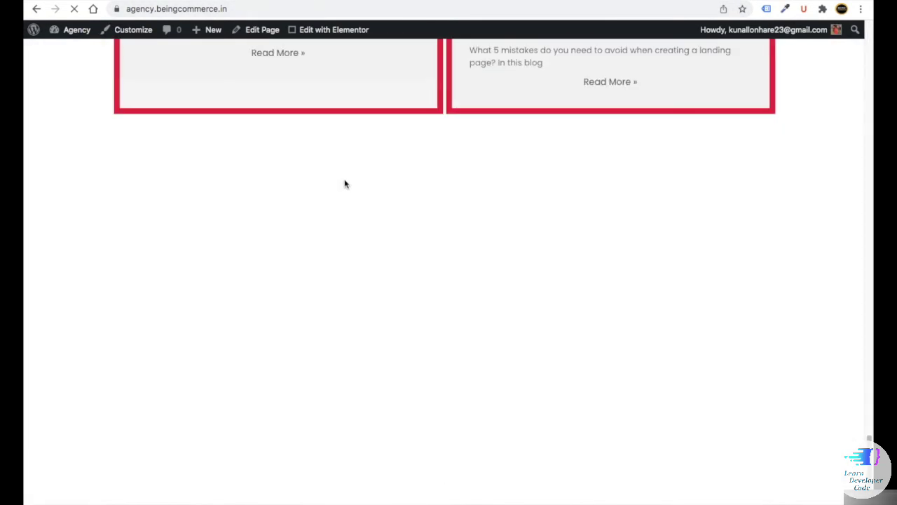
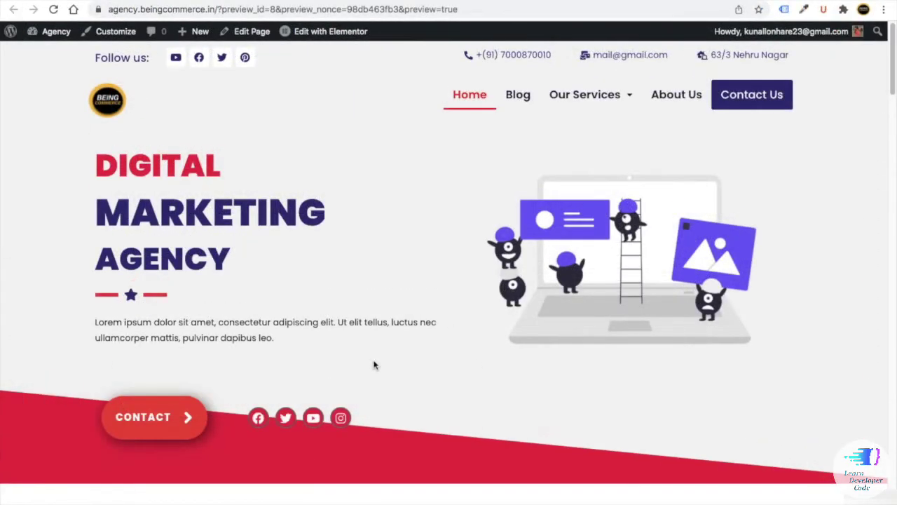
# - Scroll through the home page preview, then go to the site's Blog page
pyautogui.scroll(-15, 373, 365)
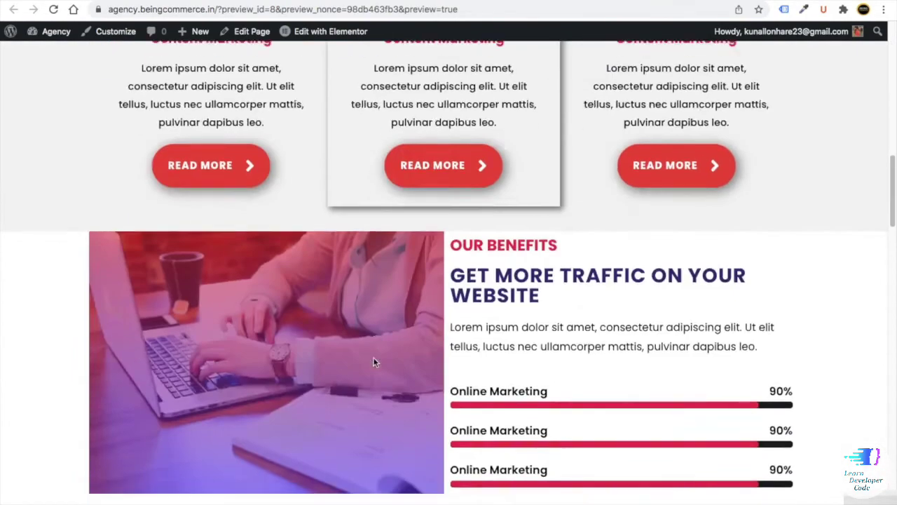
pyautogui.scroll(-10, 374, 362)
pyautogui.scroll(12, 352, 274)
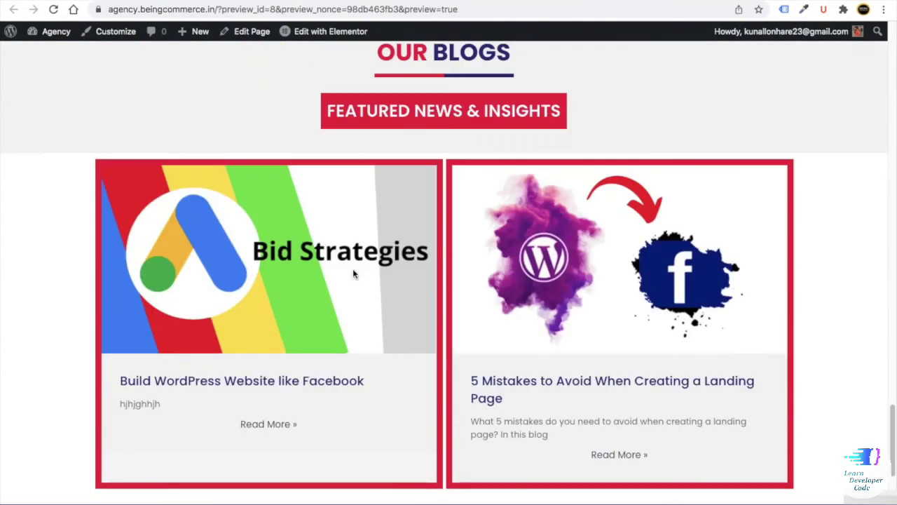
pyautogui.scroll(20, 353, 280)
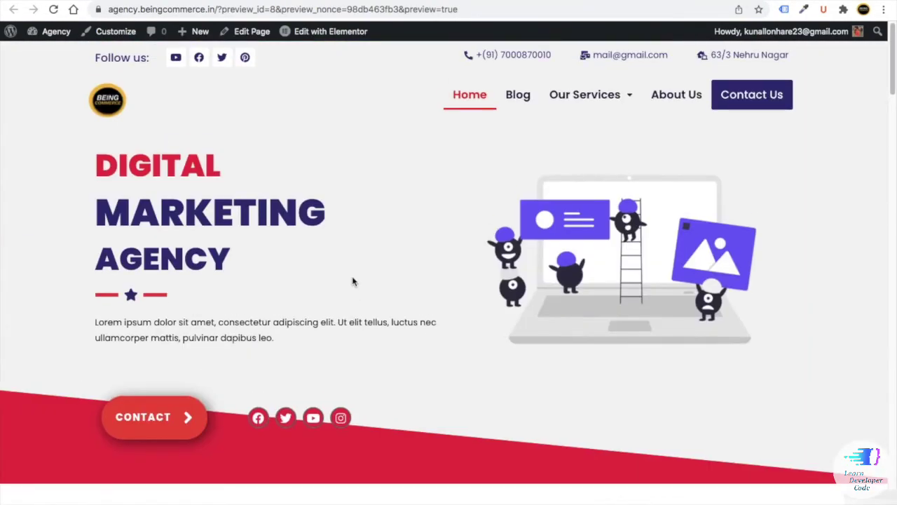
pyautogui.click(521, 99)
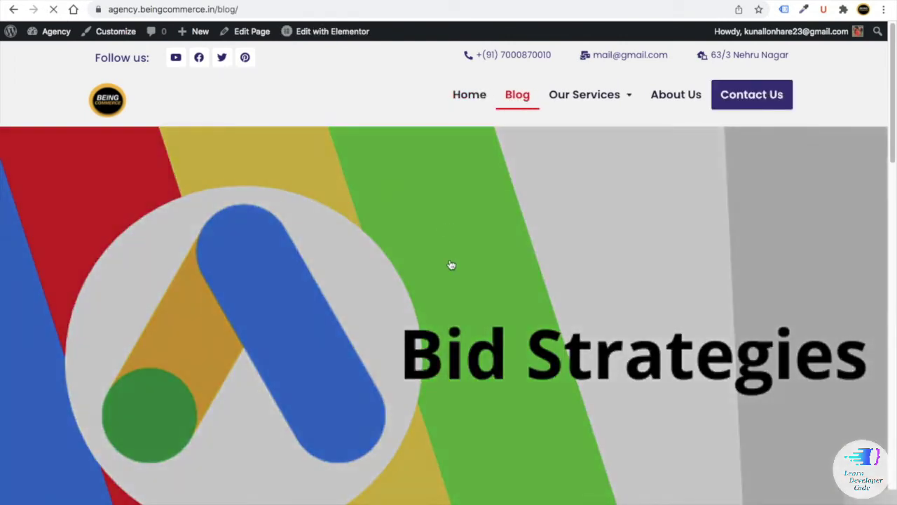
pyautogui.scroll(-8, 452, 265)
pyautogui.scroll(-10, 451, 265)
pyautogui.scroll(15, 460, 265)
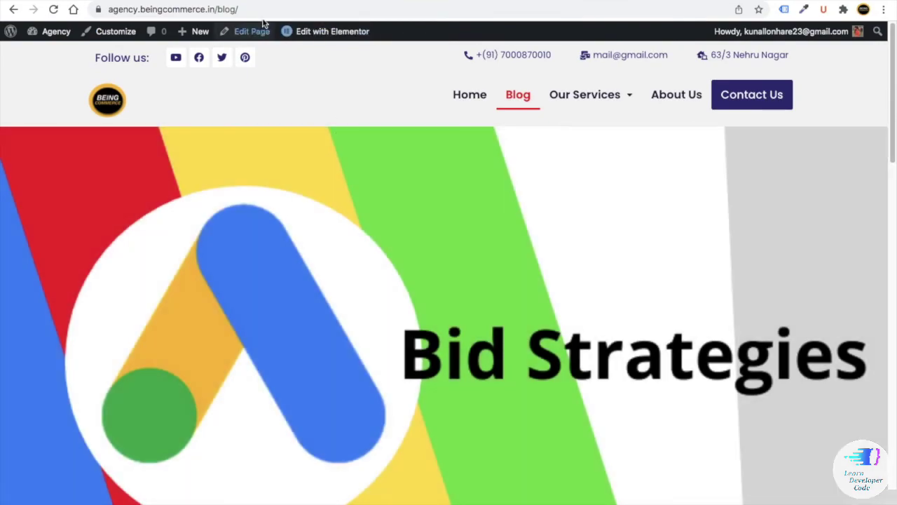
# - Open the page in Elementor and save the blog posts section as a library template
pyautogui.click(256, 31)
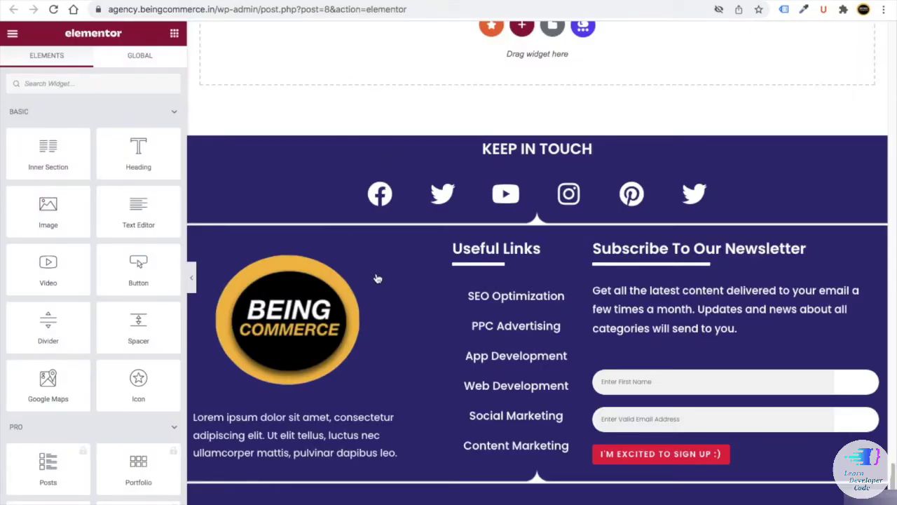
pyautogui.scroll(15, 426, 284)
pyautogui.scroll(-5, 426, 284)
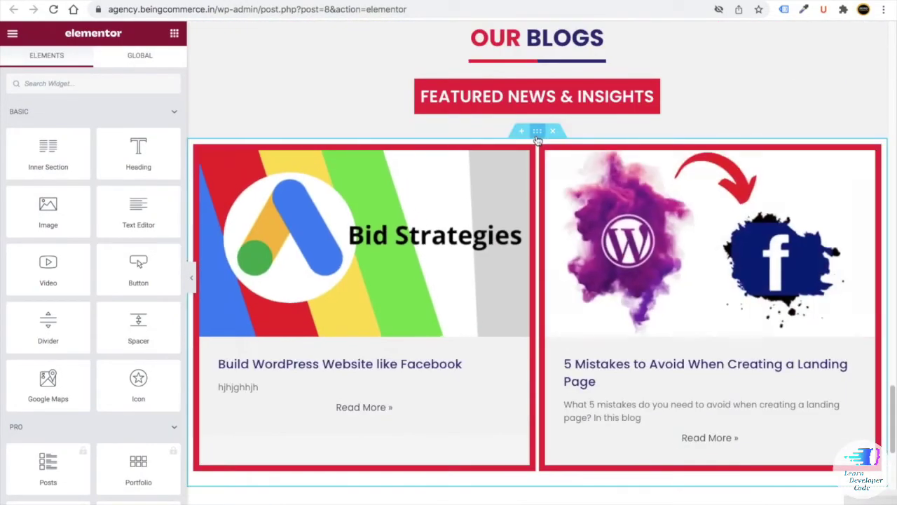
pyautogui.rightClick(538, 138)
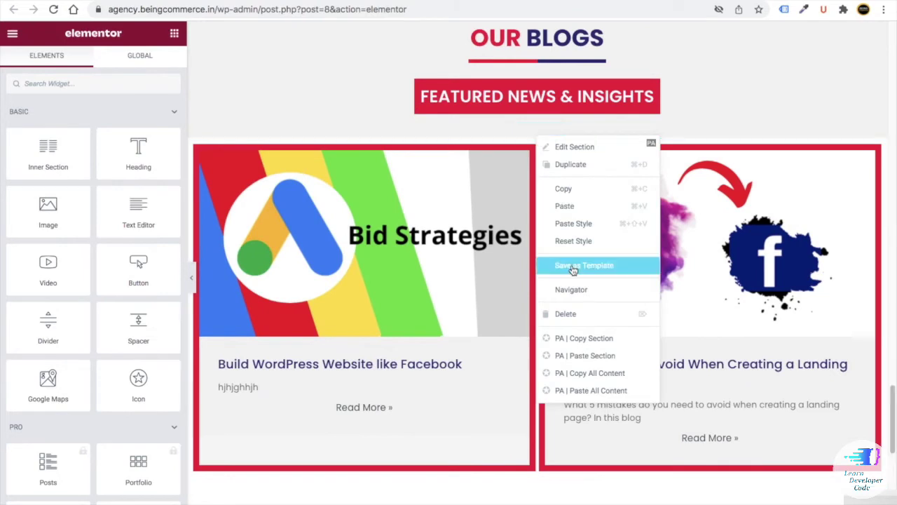
pyautogui.click(570, 265)
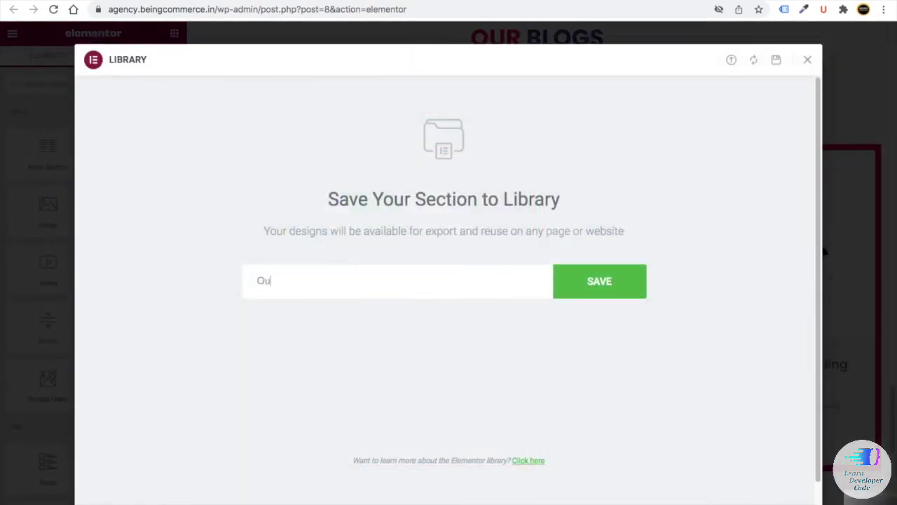
pyautogui.click(607, 283)
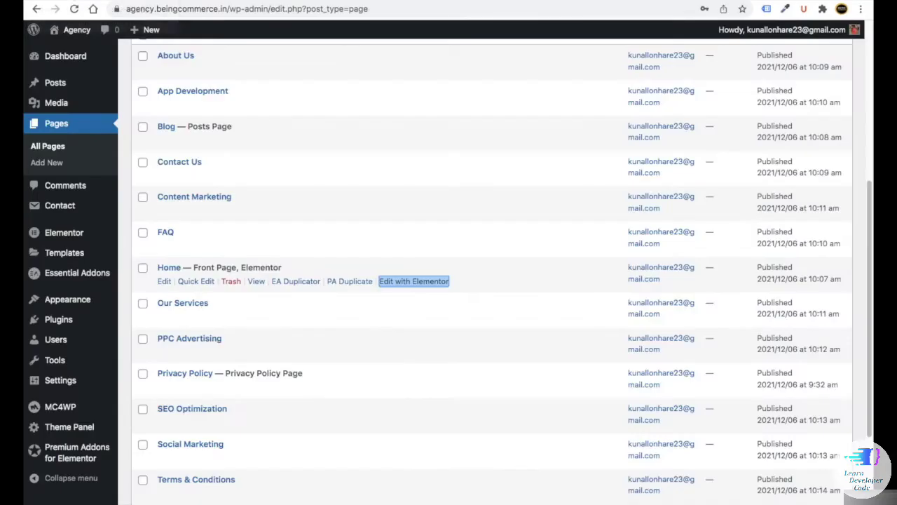
# - Go to the Elementor Header & Footer Builder templates list
pyautogui.scroll(-1, 63, 294)
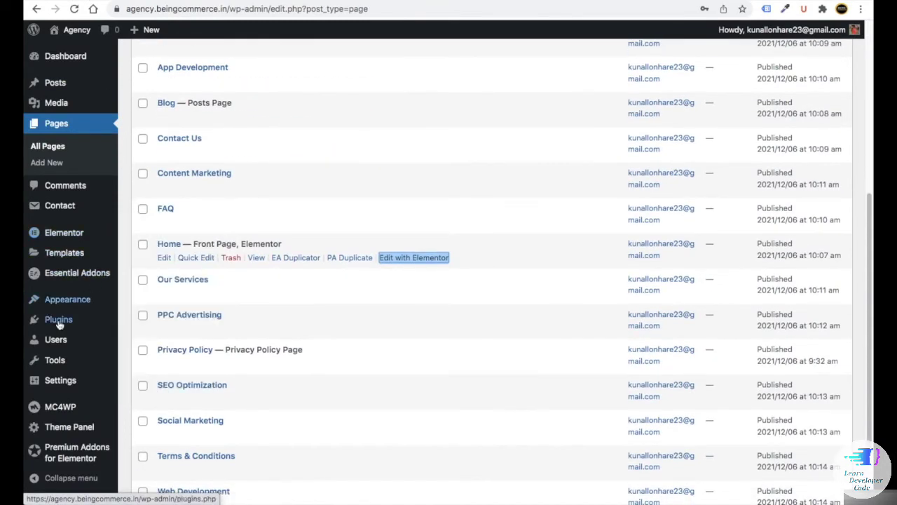
pyautogui.moveTo(92, 311)
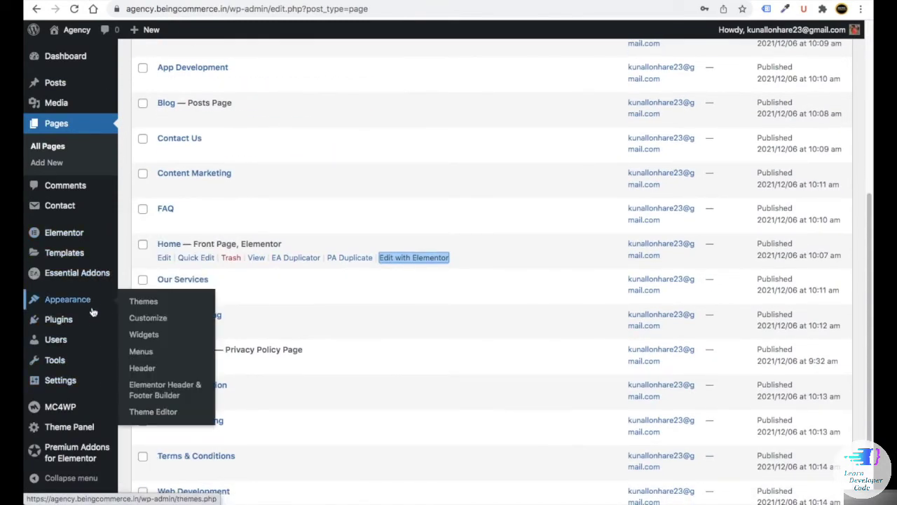
pyautogui.click(168, 389)
pyautogui.scroll(-2, 297, 340)
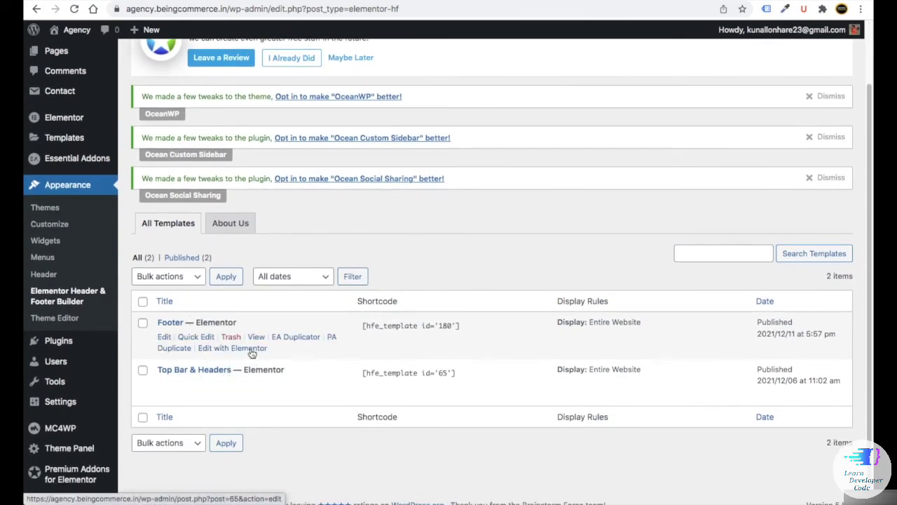
# - Open the footer and Top Bar & Headers templates in new Elementor tabs, viewing the header
pyautogui.rightClick(214, 352)
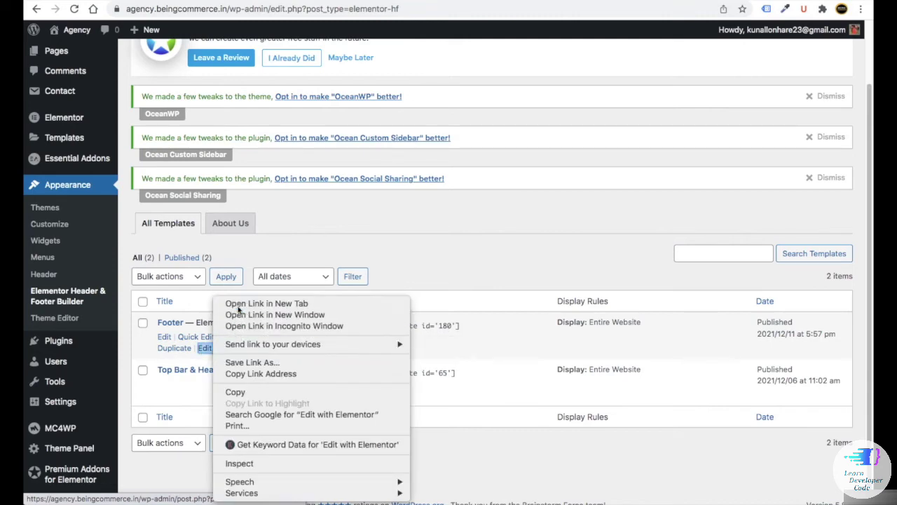
pyautogui.click(237, 305)
pyautogui.rightClick(244, 396)
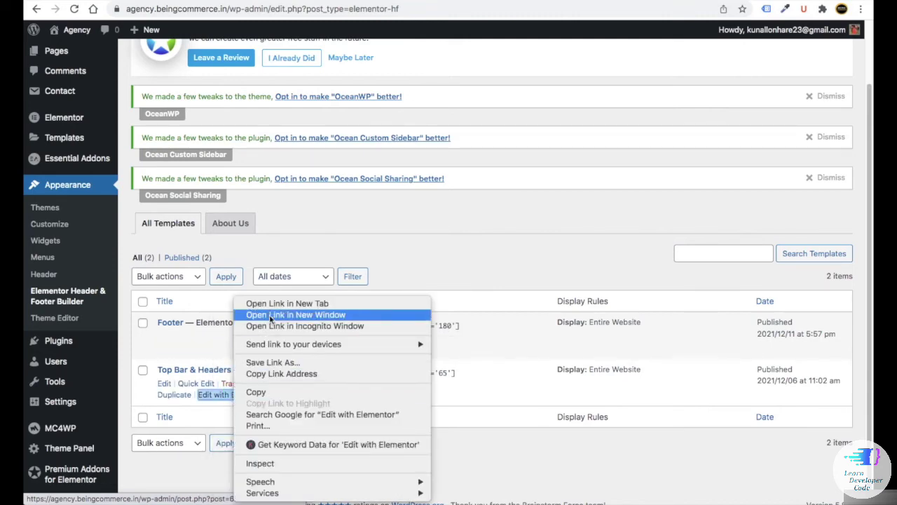
pyautogui.click(318, 301)
pyautogui.hotkey('ctrl', 'Tab')
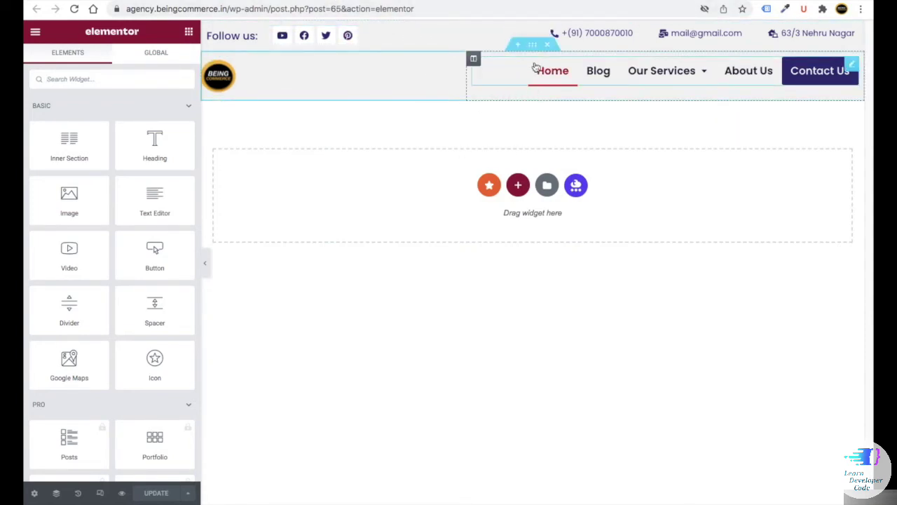
# - Save the whole header template to the library as 'top bar-social'
pyautogui.rightClick(535, 46)
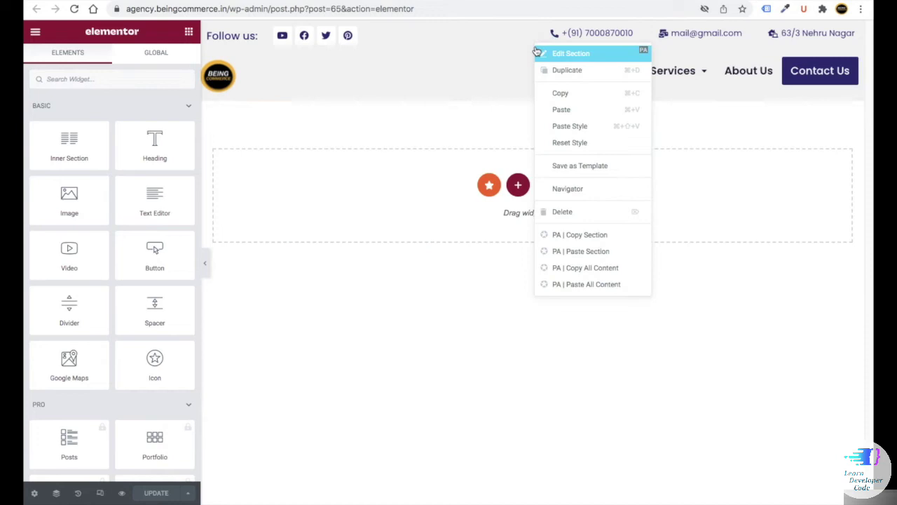
pyautogui.click(576, 167)
pyautogui.press('Escape')
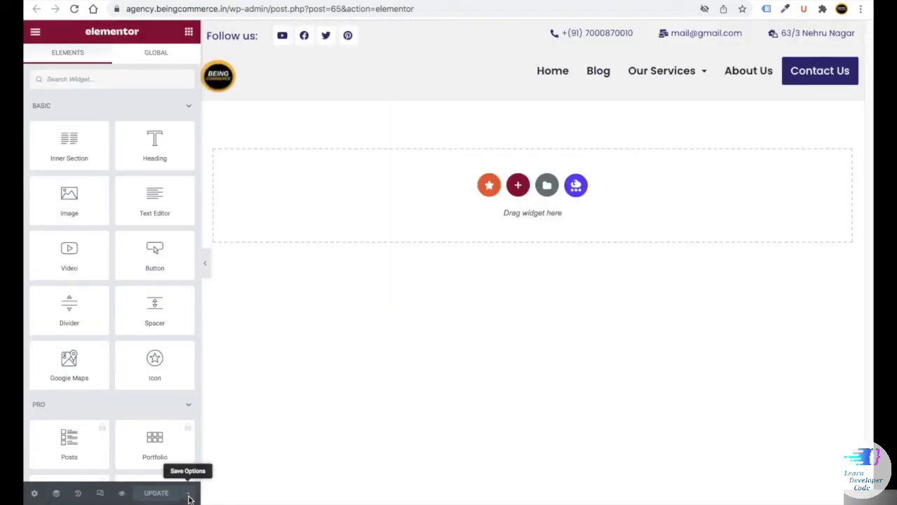
pyautogui.click(189, 494)
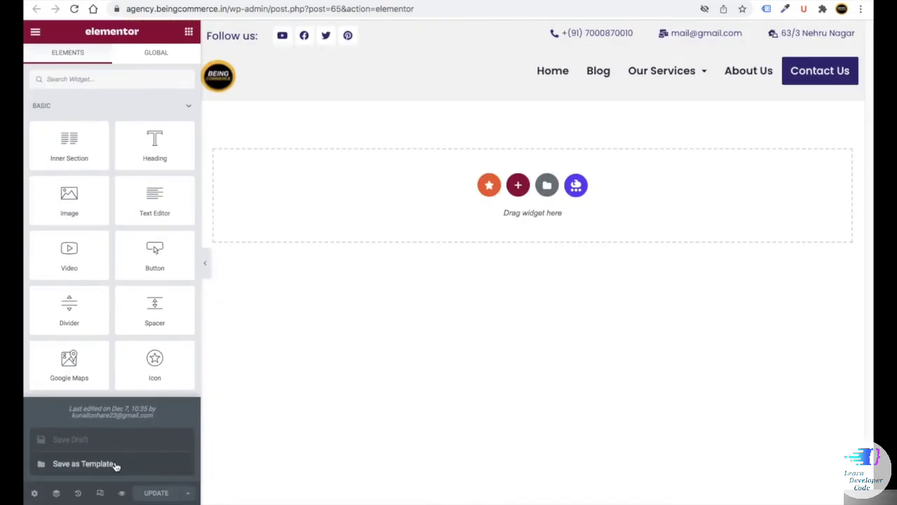
pyautogui.click(114, 464)
pyautogui.click(289, 265)
pyautogui.write('top bar-social')
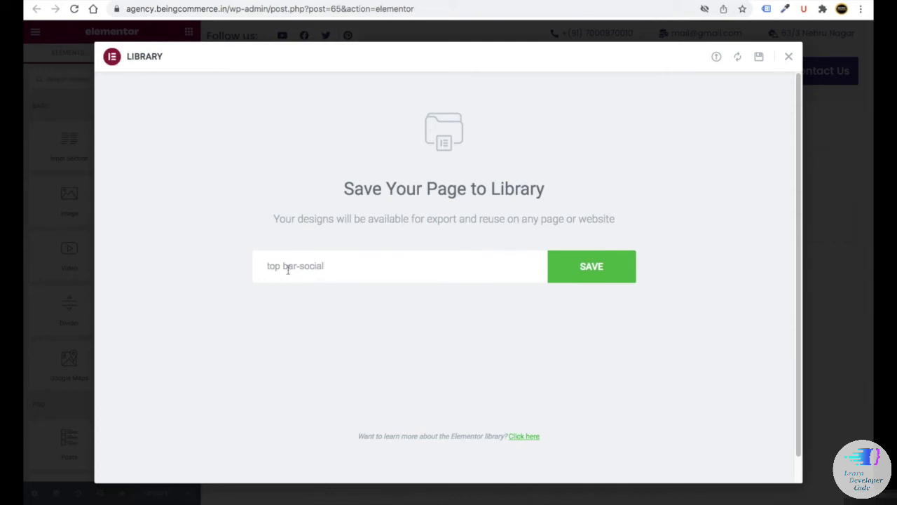
pyautogui.click(592, 266)
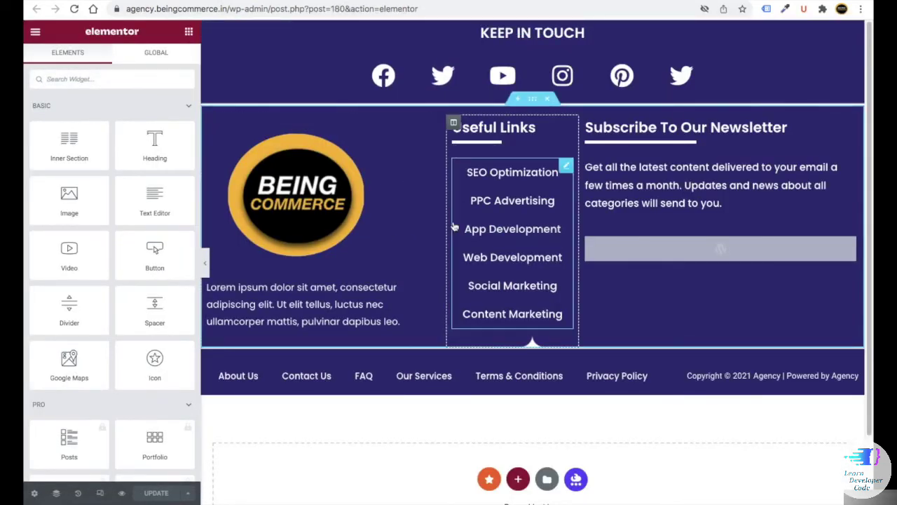
# - Save the footer newsletter section as a library template named 'footer newsletter'
pyautogui.rightClick(535, 103)
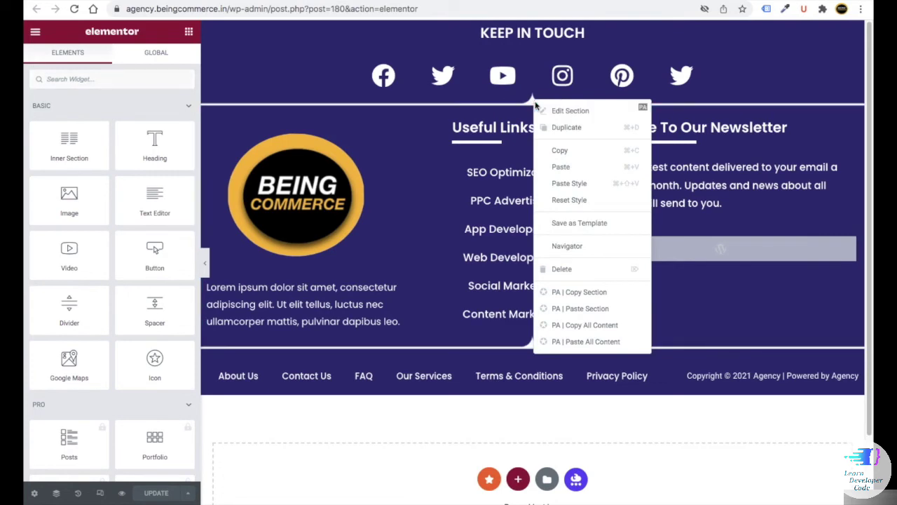
pyautogui.click(565, 223)
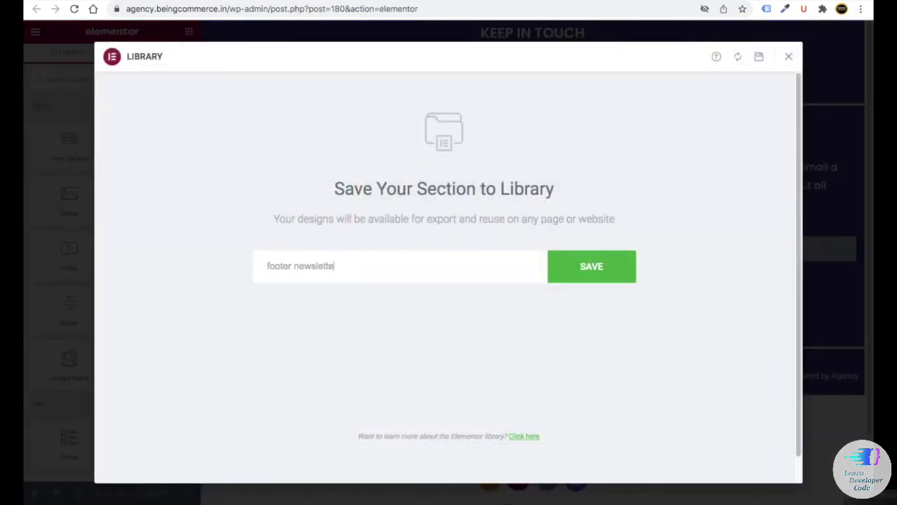
pyautogui.press('Return')
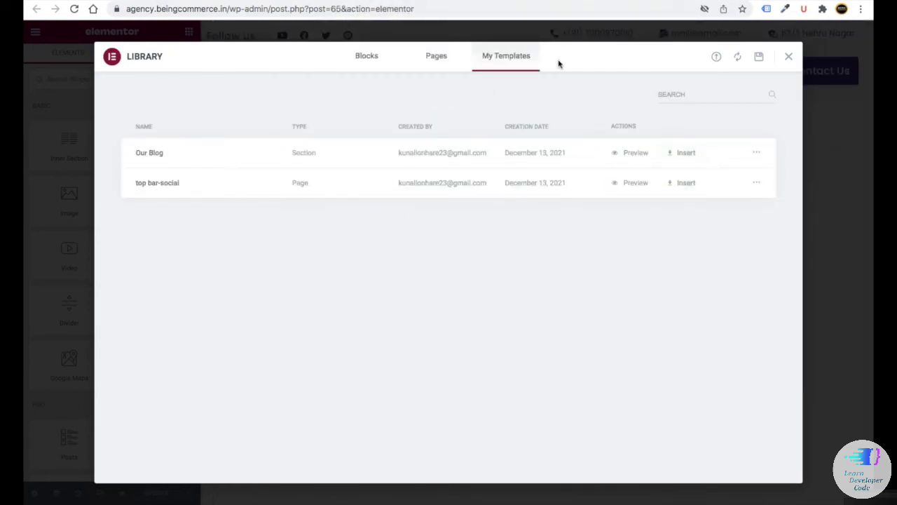
pyautogui.click(788, 57)
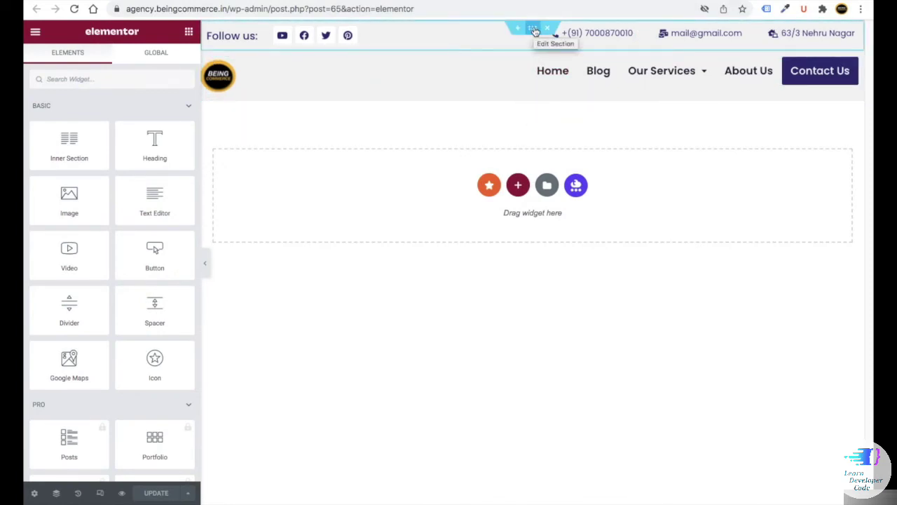
# - Save the social top bar section as a template named 'top bar - social 2'
pyautogui.rightClick(534, 31)
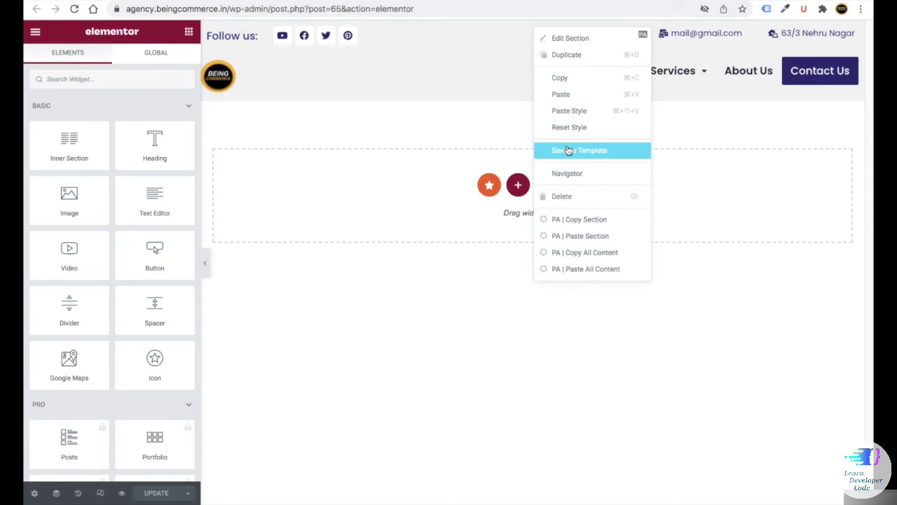
pyautogui.click(569, 150)
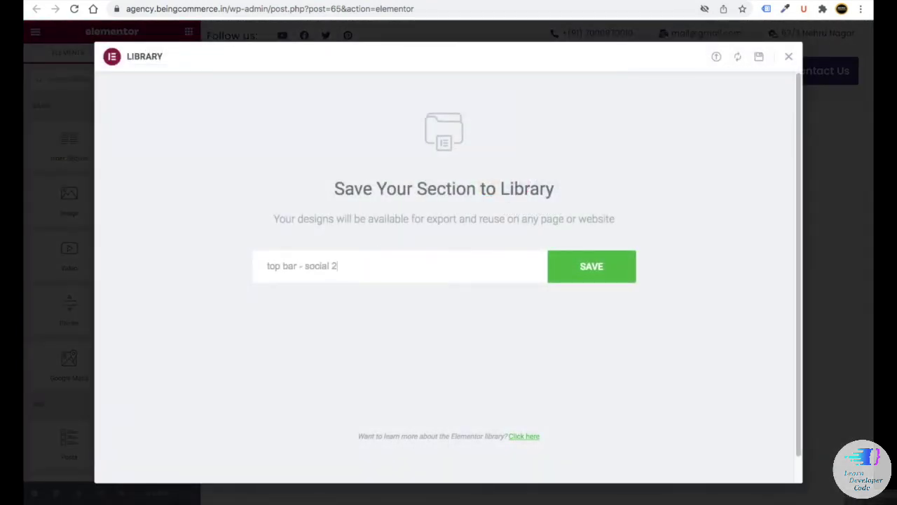
pyautogui.click(574, 266)
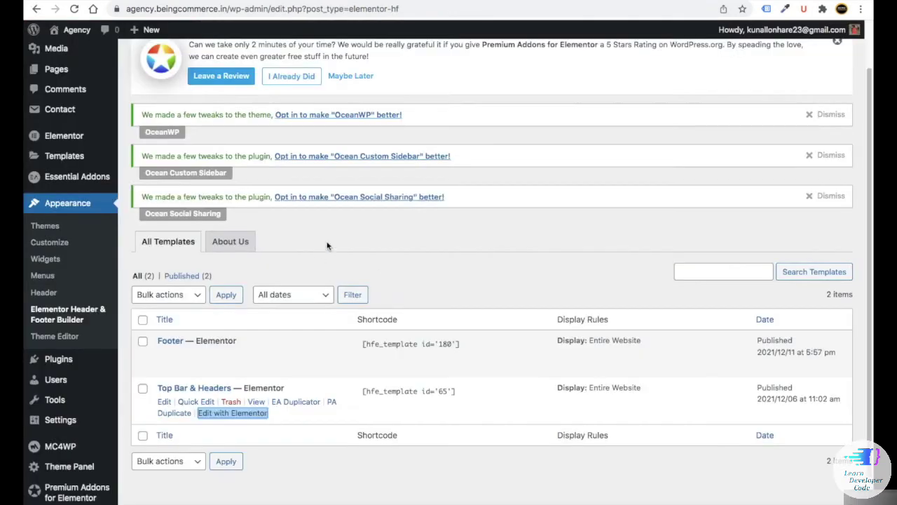
pyautogui.scroll(1, 337, 258)
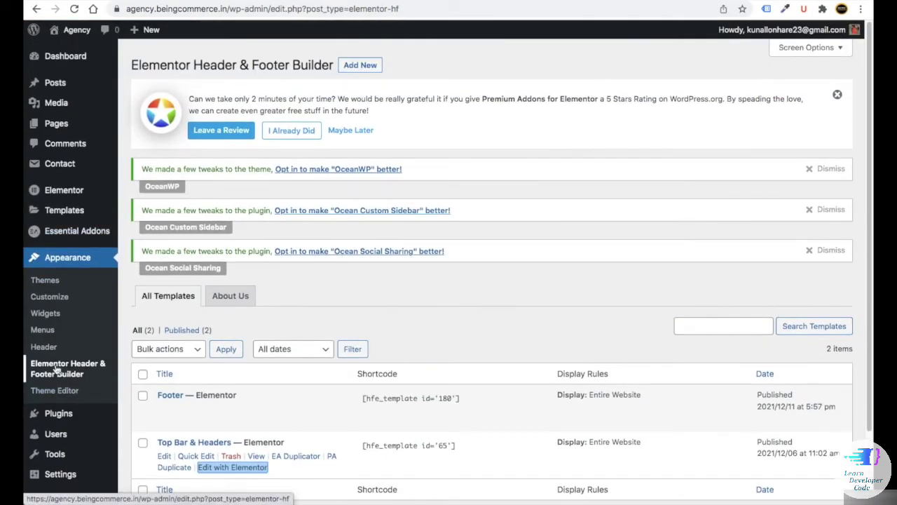
# - Create a new 'Blog Sidebar' template with type Custom Block
pyautogui.click(360, 64)
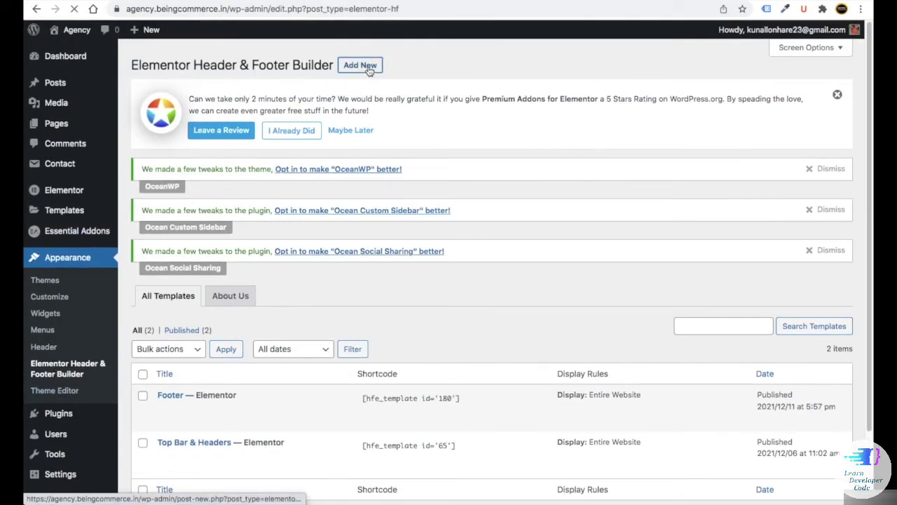
pyautogui.write('Sidebar')
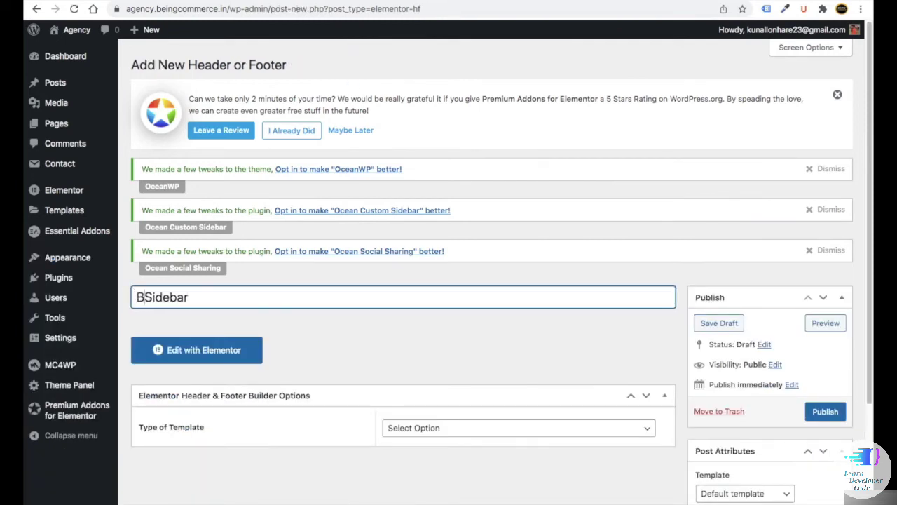
pyautogui.scroll(-2, 446, 345)
pyautogui.click(436, 307)
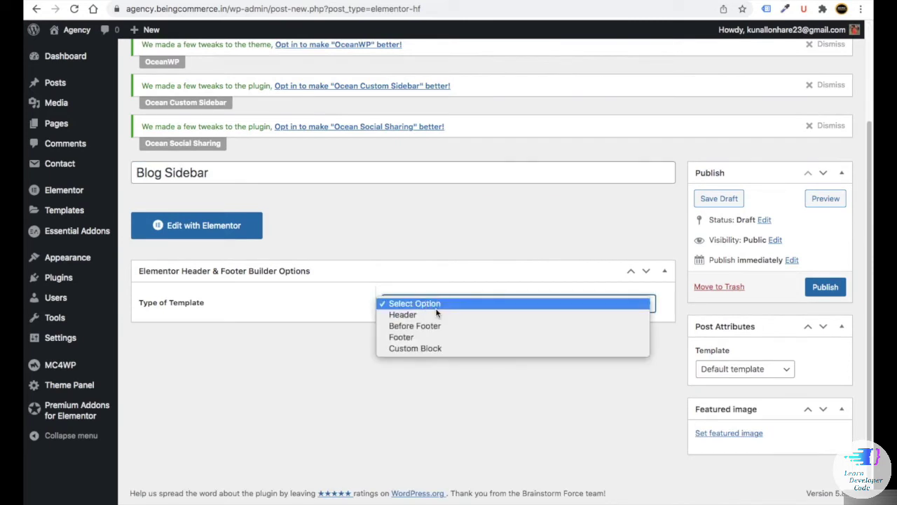
pyautogui.click(434, 350)
# - Copy the template shortcode [hfe_template id='231'] into a note
pyautogui.click(417, 344)
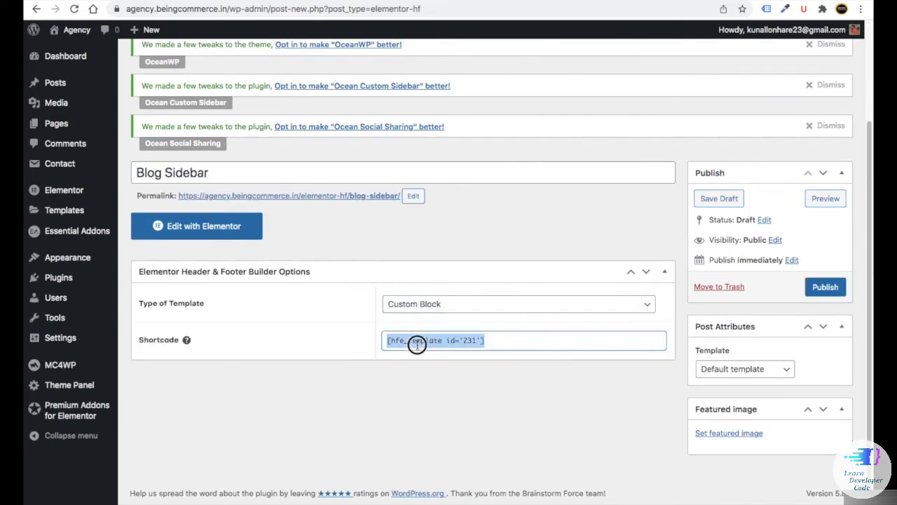
pyautogui.rightClick(411, 341)
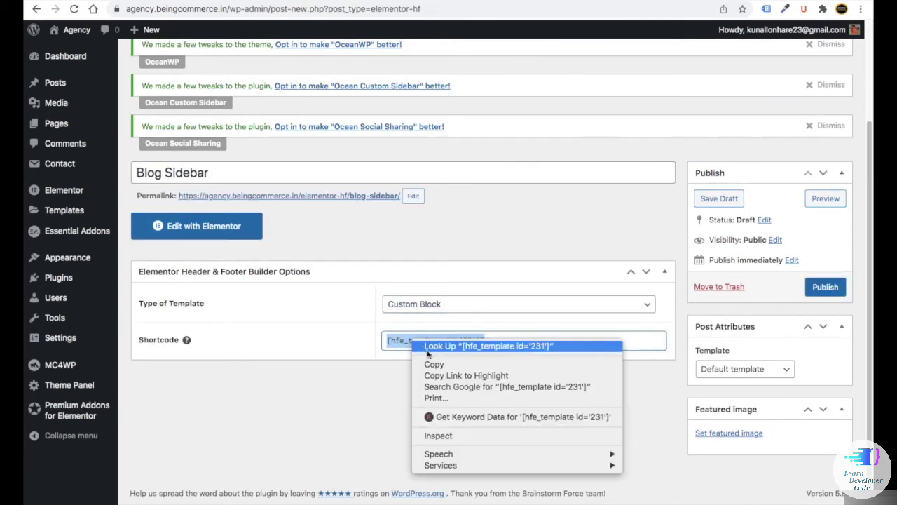
pyautogui.click(411, 369)
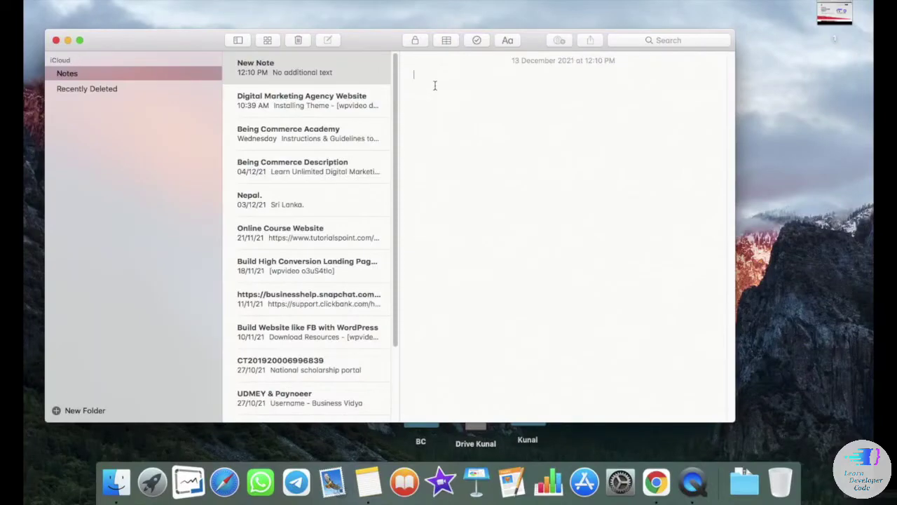
pyautogui.press('super+v')
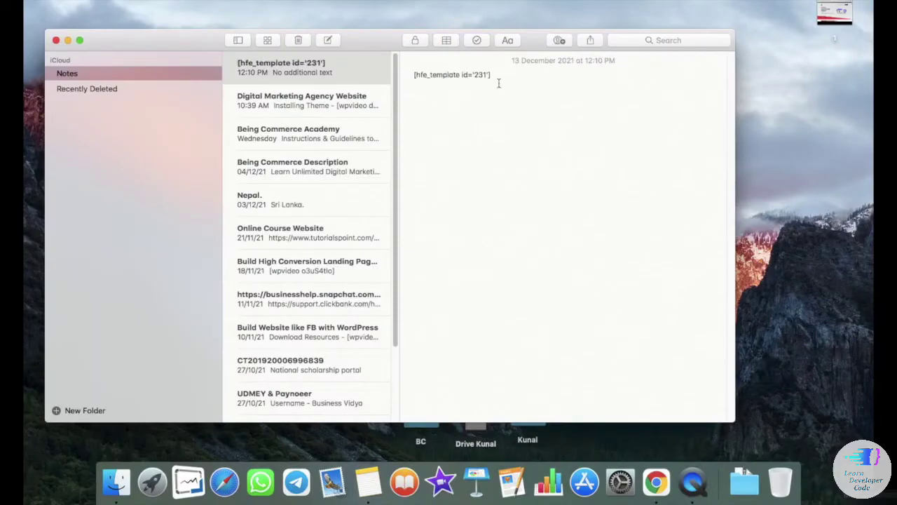
pyautogui.click(434, 107)
pyautogui.hotkey('ctrl', 'Right')
# - Publish the Blog Sidebar template and open it in Elementor
pyautogui.click(821, 286)
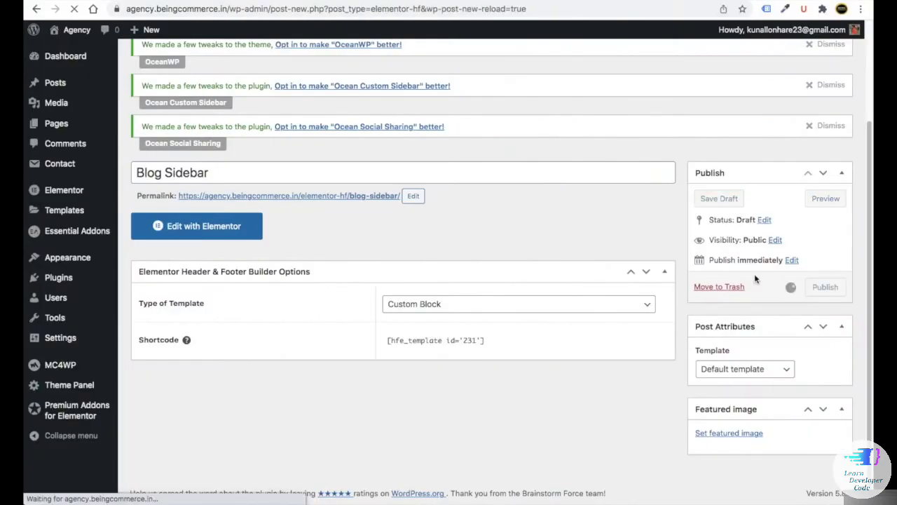
pyautogui.scroll(-1, 259, 380)
pyautogui.click(196, 328)
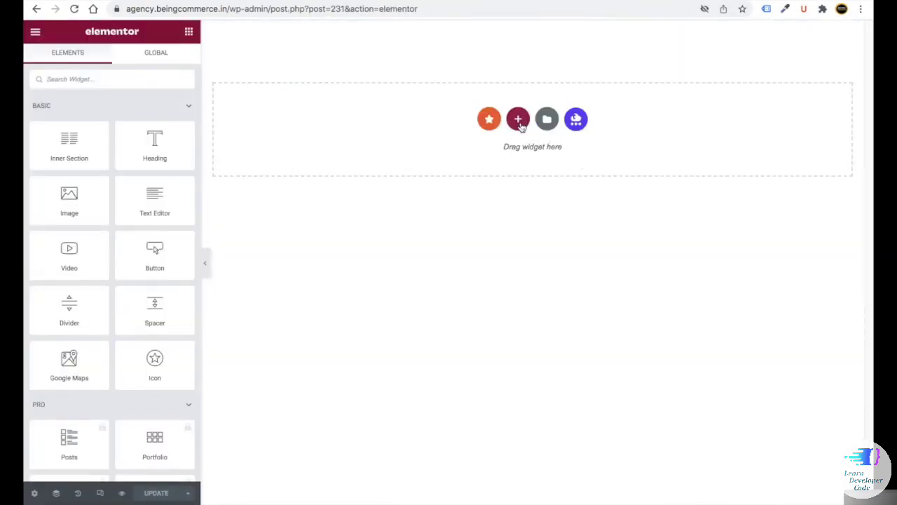
pyautogui.click(520, 123)
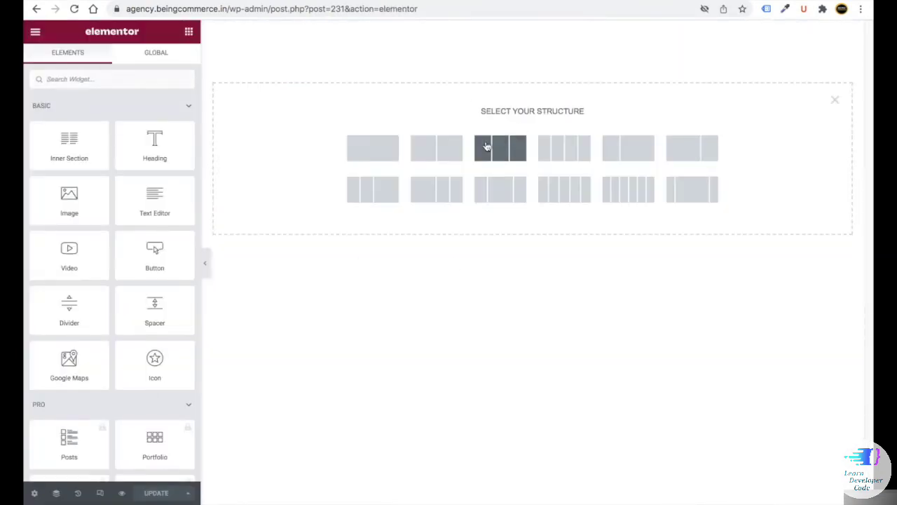
# - Add a single-column section and place a Search widget in it
pyautogui.click(379, 151)
pyautogui.click(185, 32)
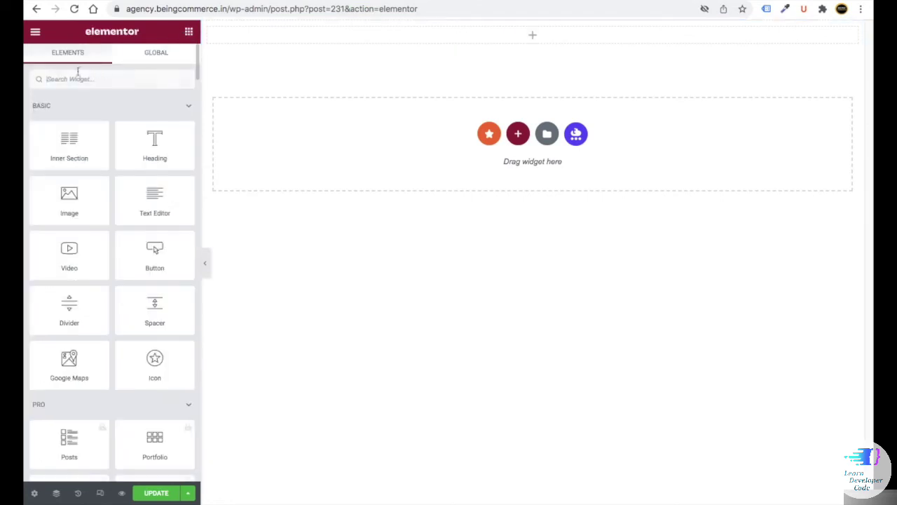
pyautogui.click(61, 79)
pyautogui.write('search')
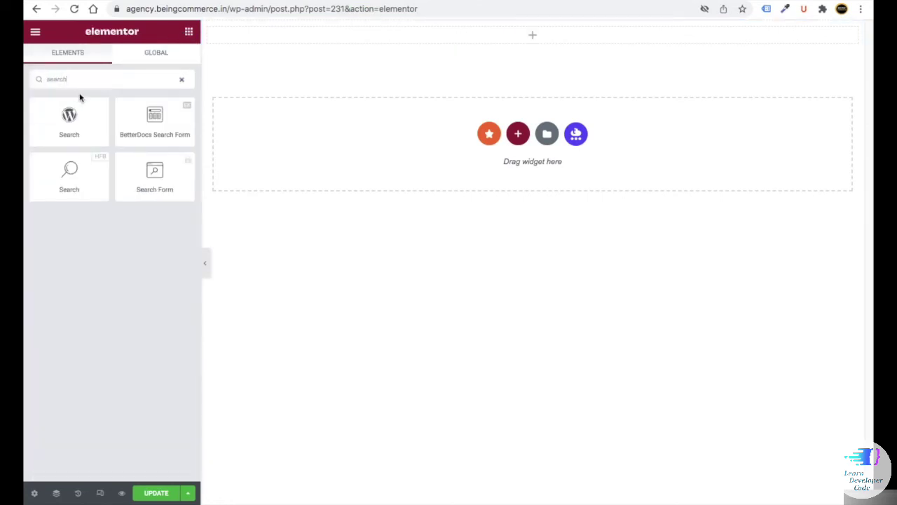
pyautogui.moveTo(68, 173); pyautogui.dragTo(453, 35)
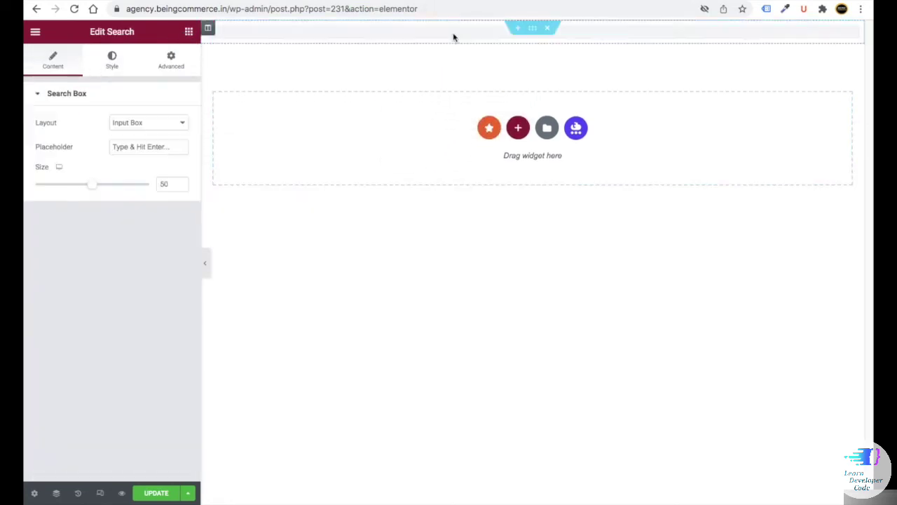
# - Set the search to Input Box With Button, placeholder 'Search For...', size 30
pyautogui.click(128, 124)
pyautogui.click(137, 142)
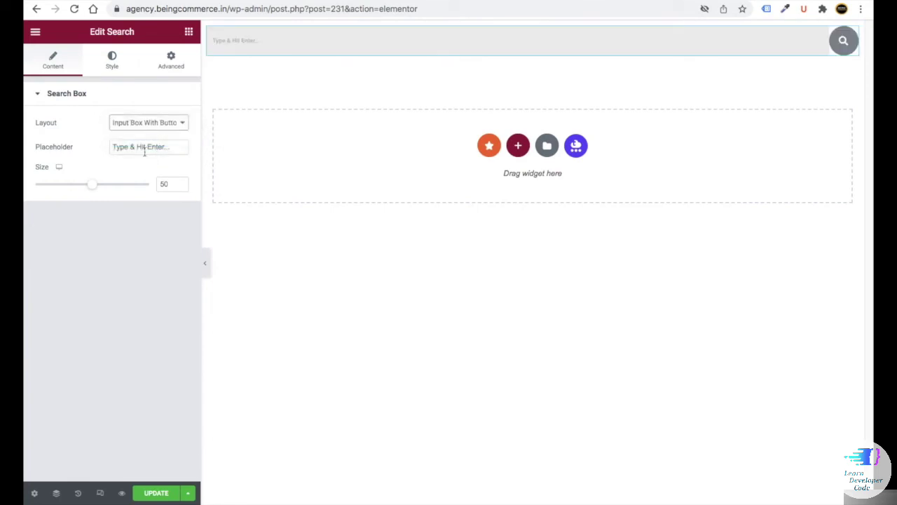
pyautogui.write('Search For...')
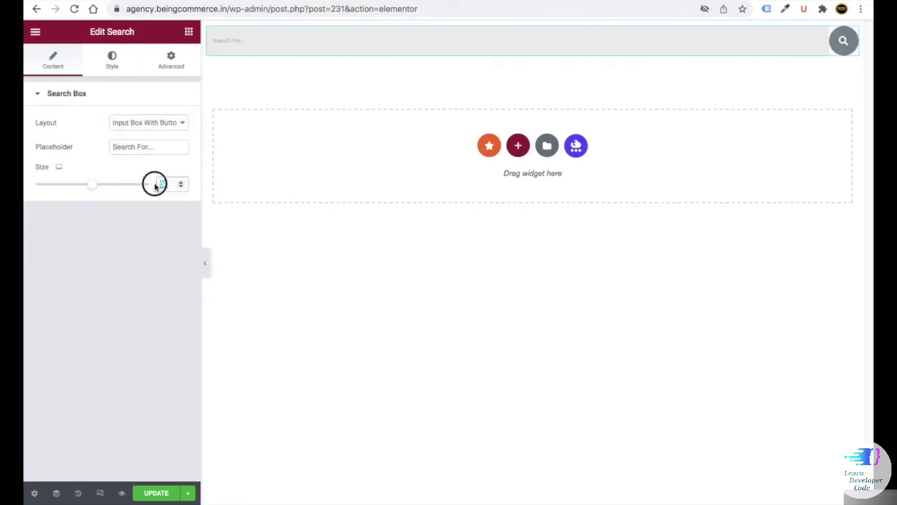
pyautogui.write('30')
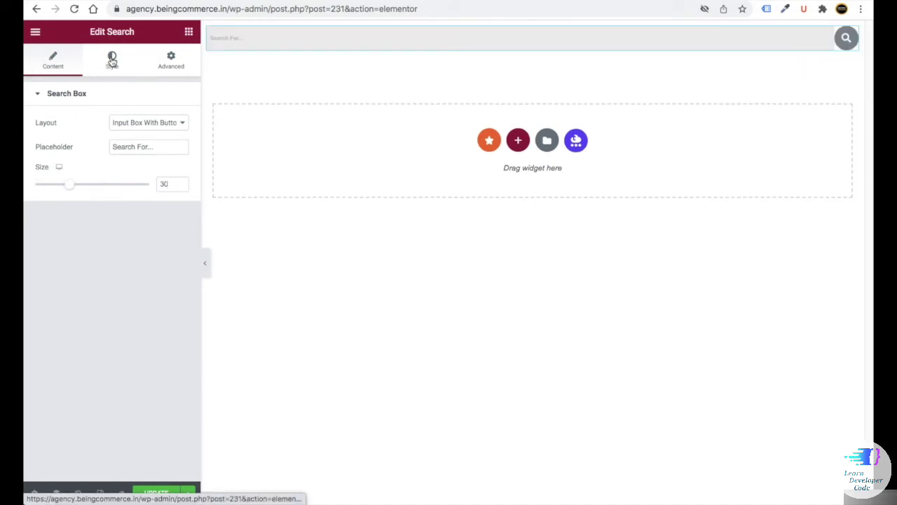
pyautogui.click(112, 62)
# - Make the search input text black and its placeholder dark blue
pyautogui.click(181, 123)
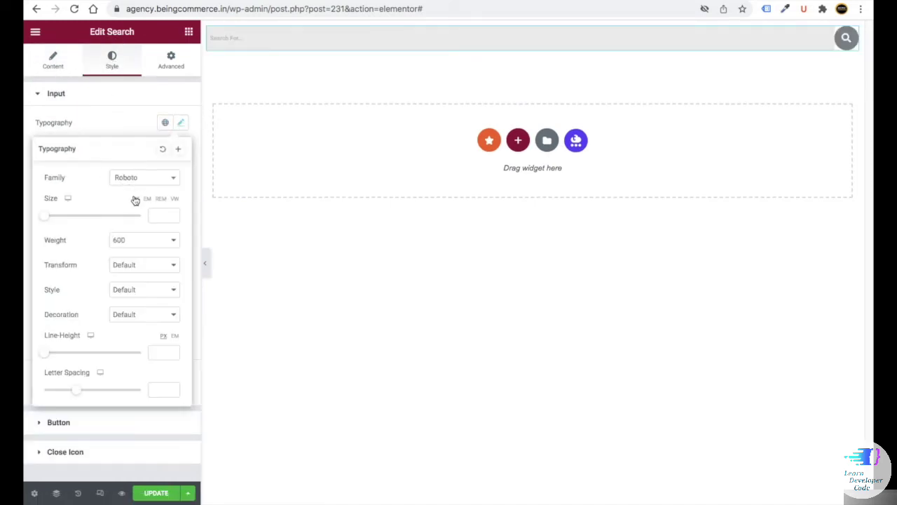
pyautogui.click(168, 179)
pyautogui.click(180, 172)
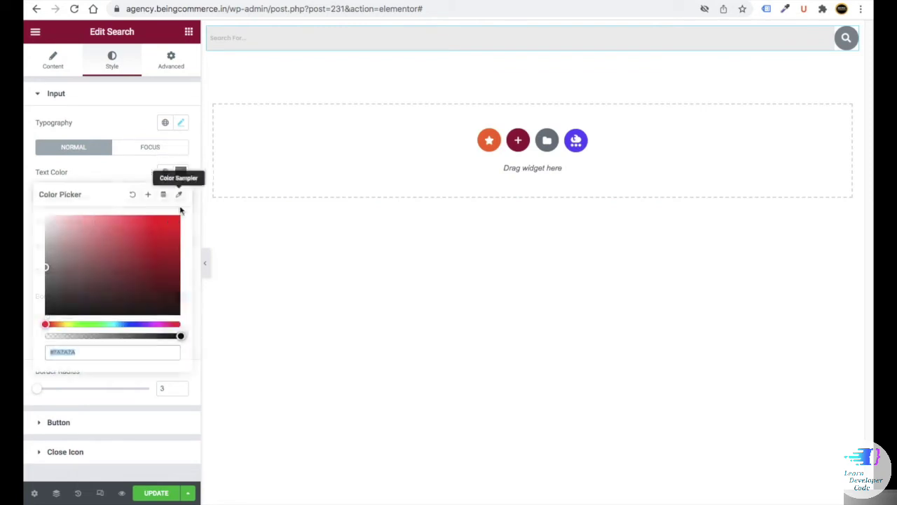
pyautogui.click(48, 311)
pyautogui.click(181, 197)
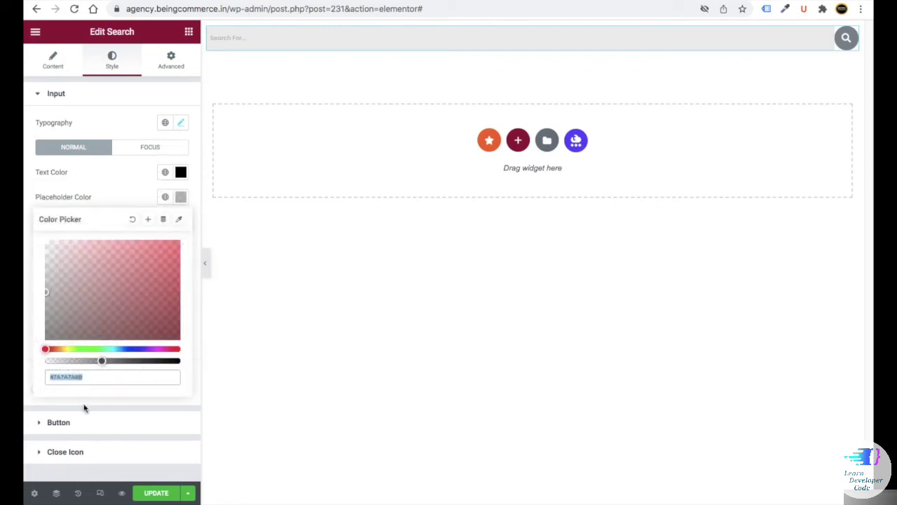
pyautogui.hotkey('ctrl', 'v')
pyautogui.click(156, 176)
# - Apply the same dark blue placeholder colour to the input's focus state
pyautogui.click(150, 147)
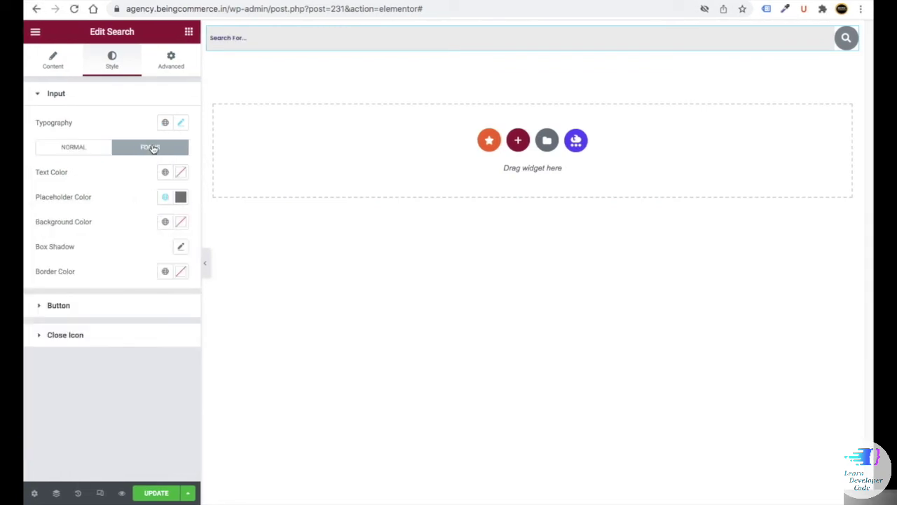
pyautogui.click(180, 196)
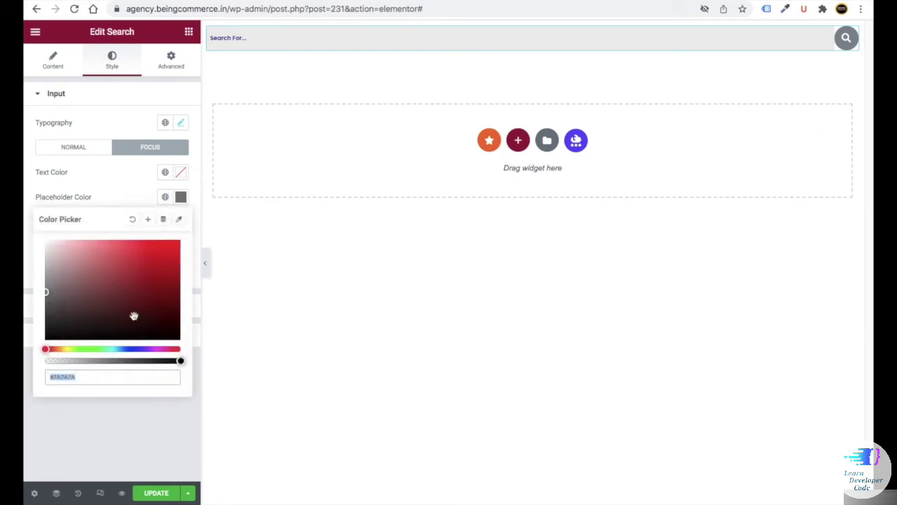
pyautogui.hotkey('ctrl', 'v')
pyautogui.click(140, 423)
pyautogui.click(72, 147)
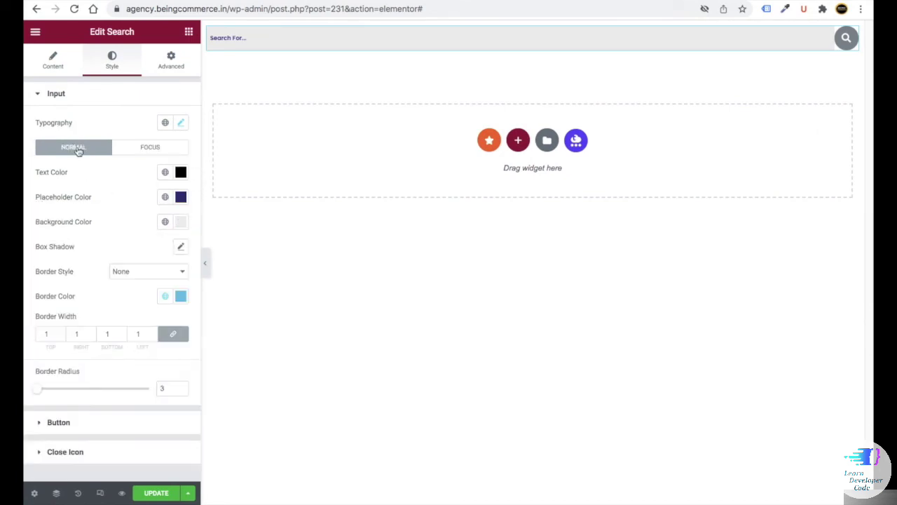
# - Give the search input a white background and a solid border
pyautogui.click(183, 225)
pyautogui.hotkey('ctrl', 'v')
pyautogui.click(110, 215)
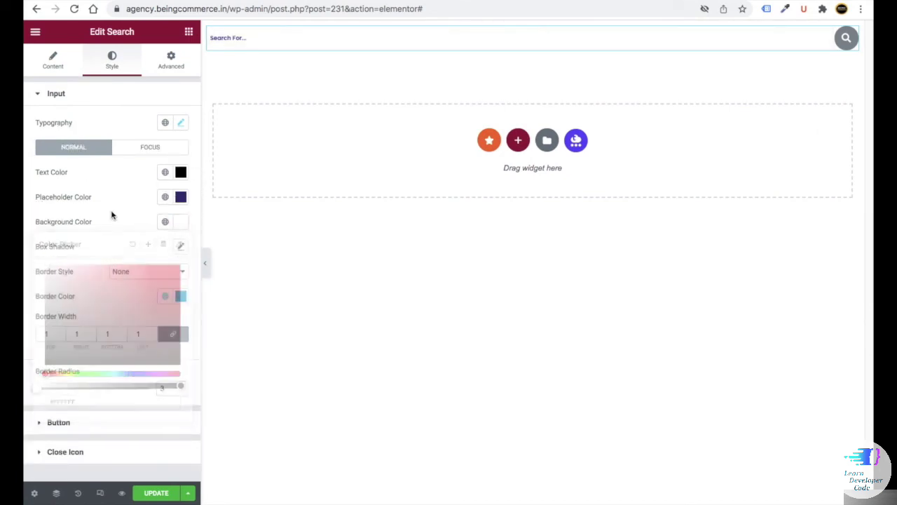
pyautogui.click(112, 274)
pyautogui.click(130, 282)
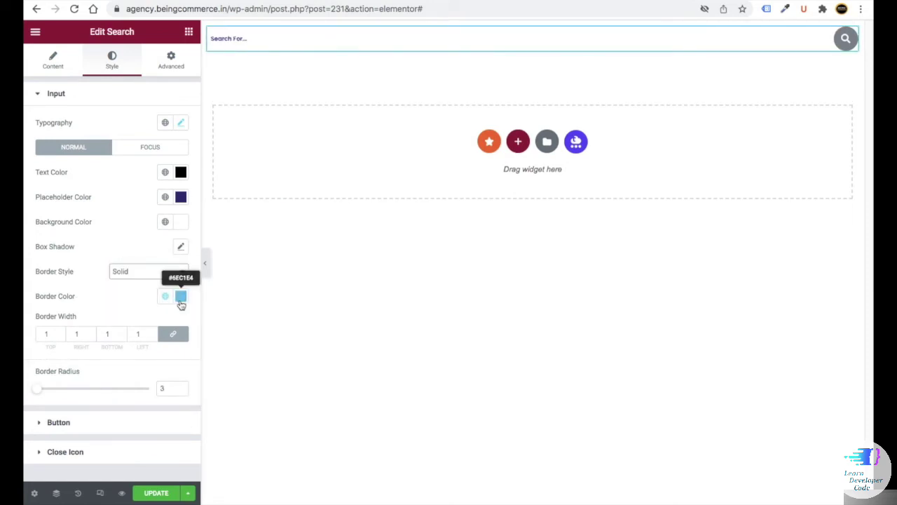
# - Set the input border colour to #ECECEC, copied from the colour notes
pyautogui.click(181, 298)
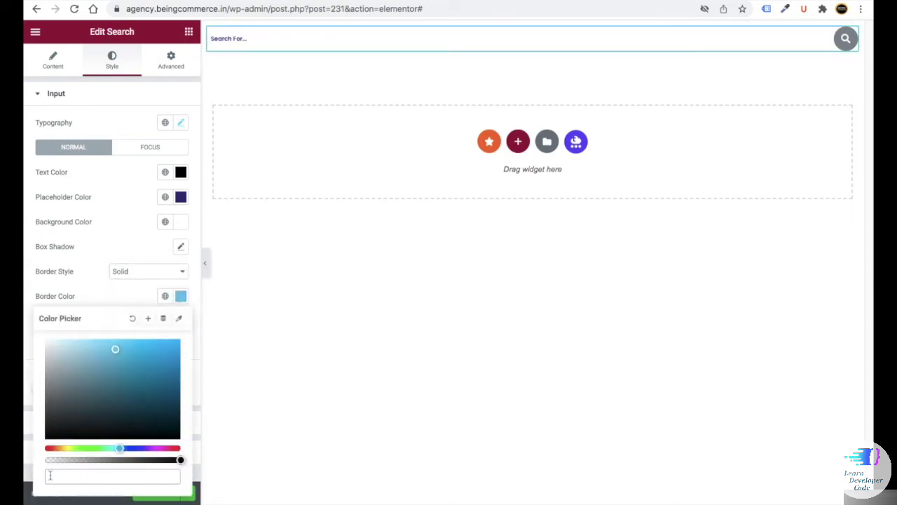
pyautogui.press('super+Tab')
pyautogui.doubleClick(133, 119)
pyautogui.rightClick(115, 118)
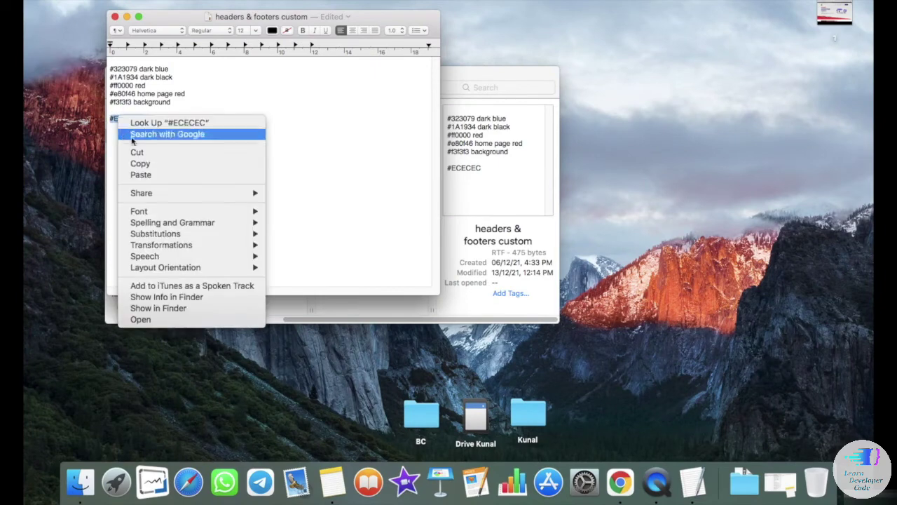
pyautogui.click(133, 162)
pyautogui.press('super+Tab')
pyautogui.press('super+v')
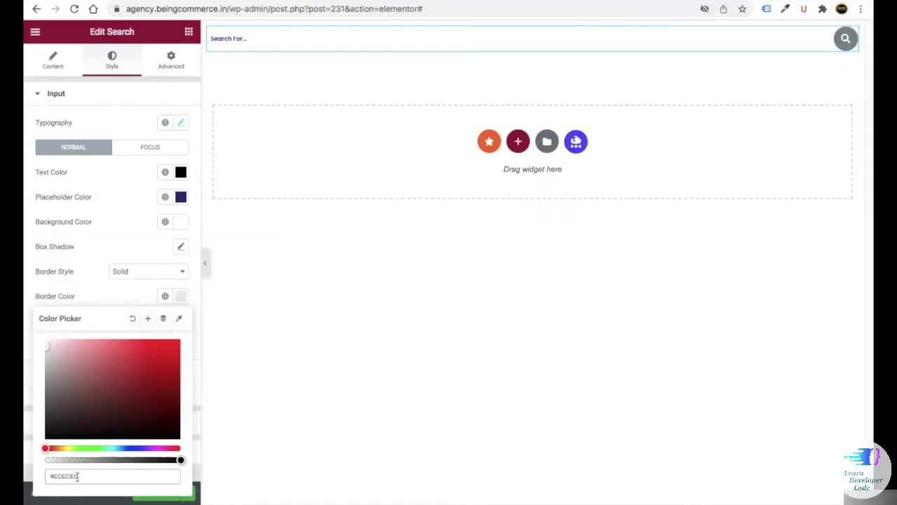
pyautogui.click(116, 298)
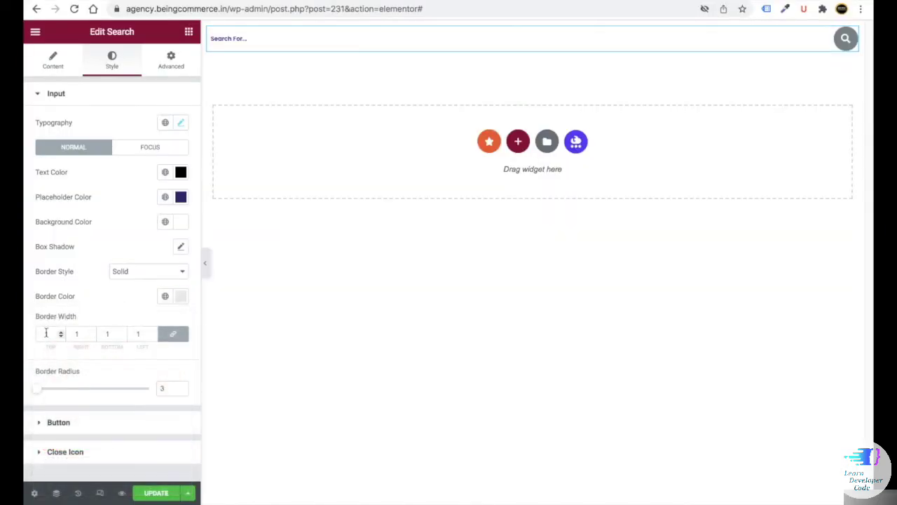
pyautogui.click(83, 426)
pyautogui.click(178, 177)
# - Style the search button with a light hover icon colour, classic hover background and width 80
pyautogui.click(24, 208)
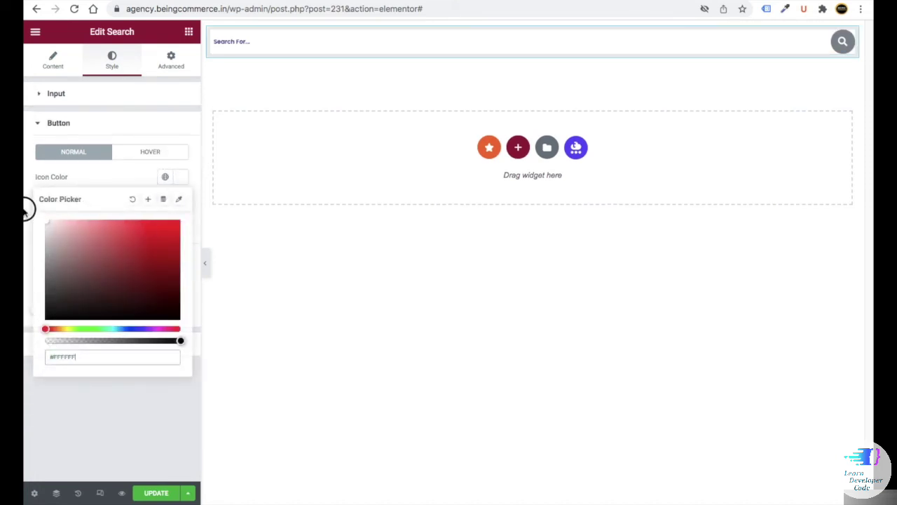
pyautogui.click(144, 177)
pyautogui.click(180, 226)
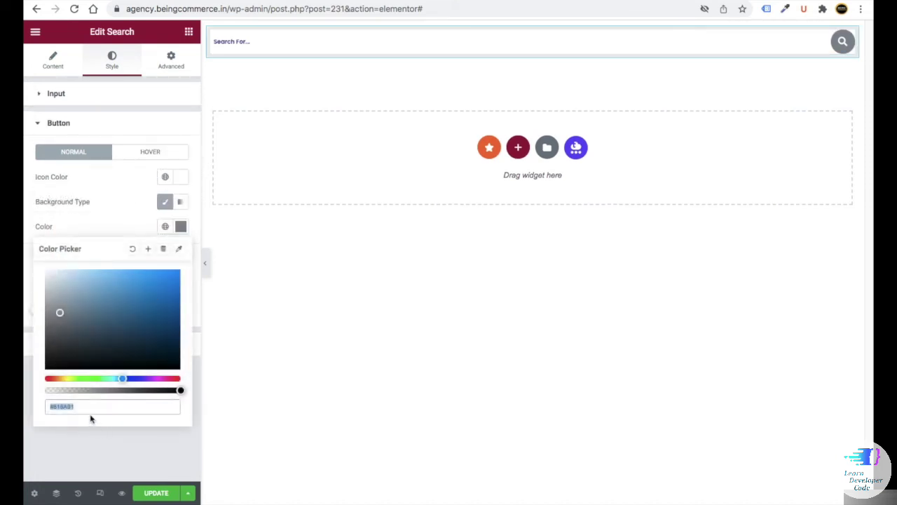
pyautogui.click(141, 154)
pyautogui.click(182, 178)
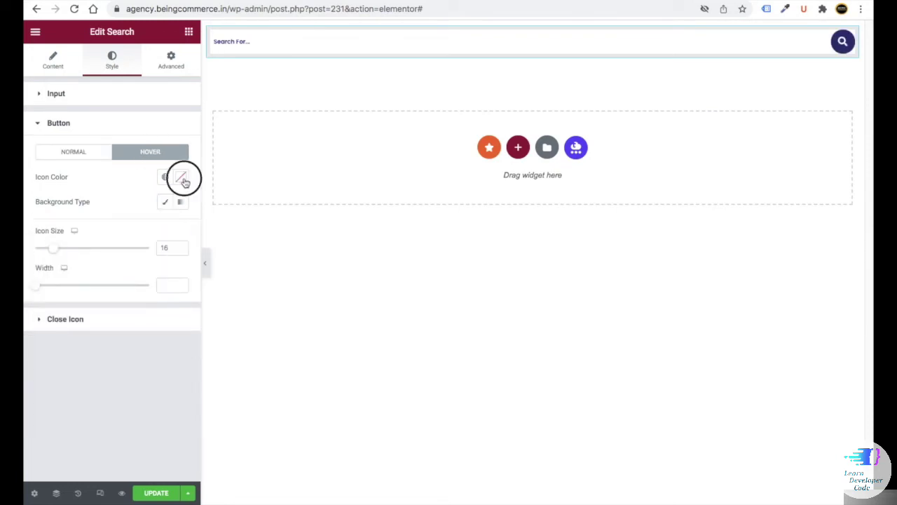
pyautogui.click(100, 242)
pyautogui.click(114, 184)
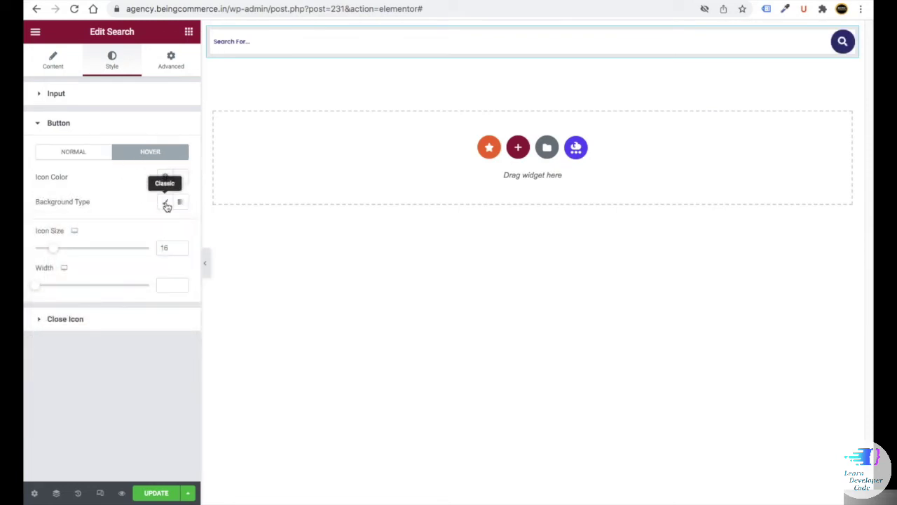
pyautogui.click(166, 202)
pyautogui.click(181, 226)
pyautogui.click(75, 153)
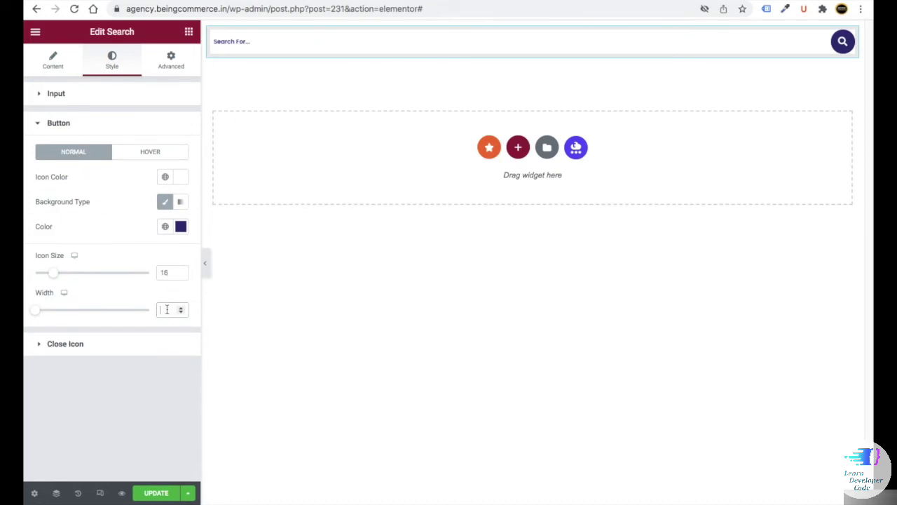
pyautogui.write('80')
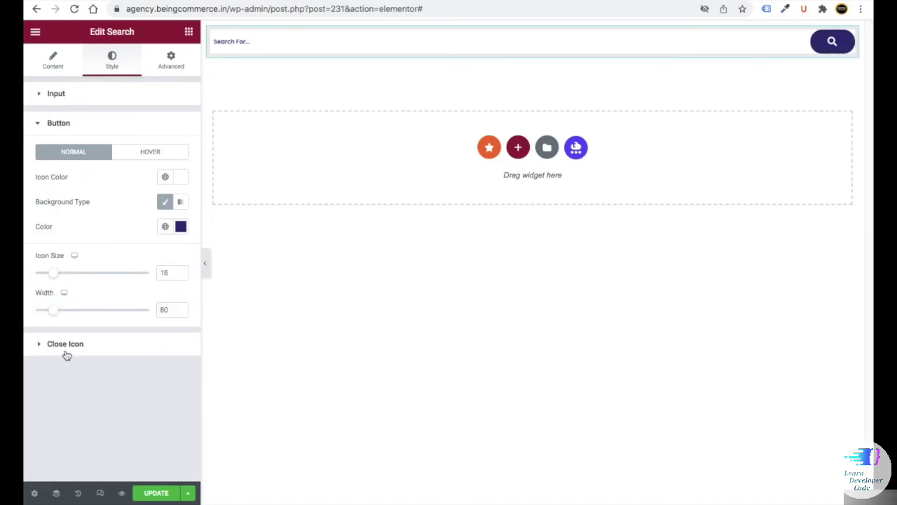
# - Colour the search close icon red on hover and dark navy normally
pyautogui.click(65, 345)
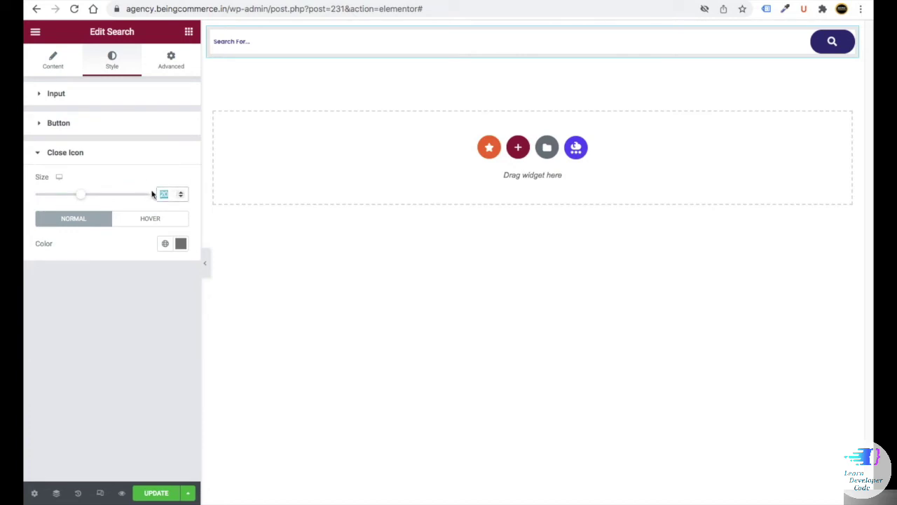
pyautogui.click(150, 218)
pyautogui.click(180, 244)
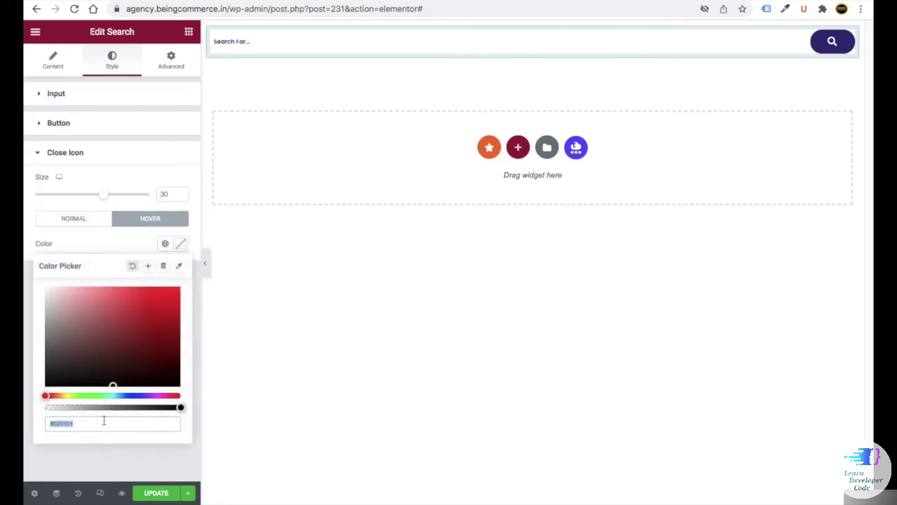
pyautogui.hotkey('ctrl', 'v')
pyautogui.click(78, 218)
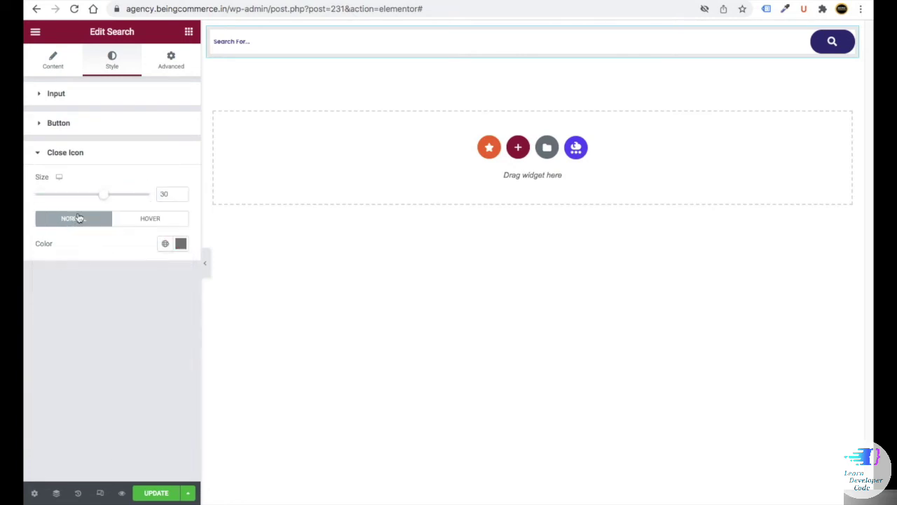
pyautogui.click(177, 244)
pyautogui.hotkey('ctrl', 'v')
pyautogui.click(89, 445)
pyautogui.click(188, 33)
# - Add a centred red divider above the search bar, width 30 and weight 4.5
pyautogui.write('div')
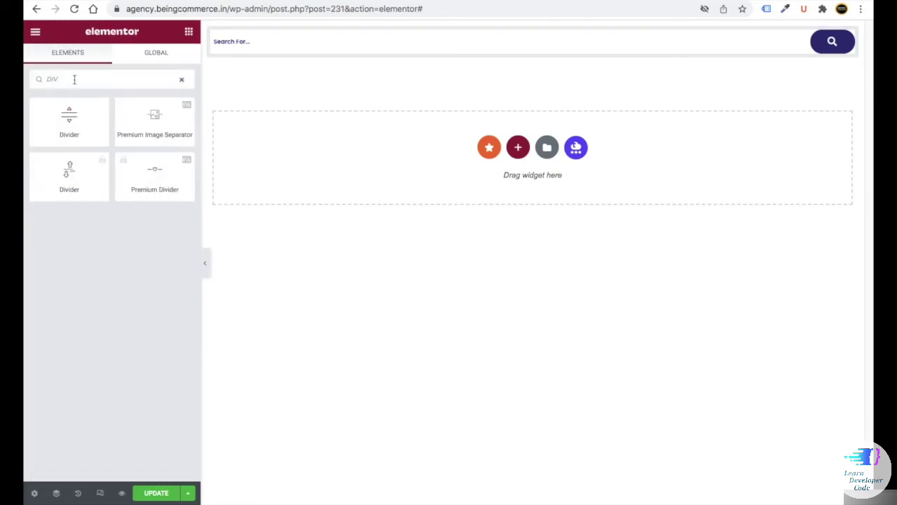
pyautogui.moveTo(69, 118); pyautogui.dragTo(533, 29)
pyautogui.moveTo(146, 161); pyautogui.dragTo(68, 161)
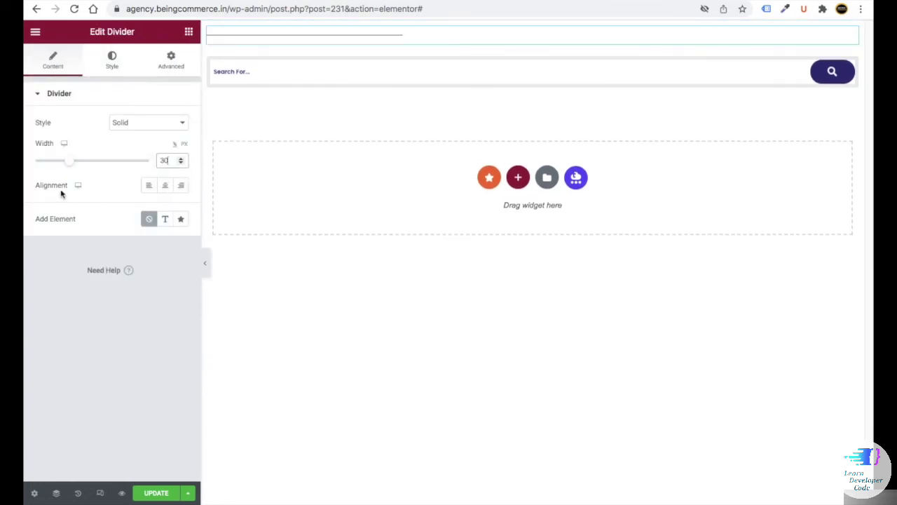
pyautogui.click(161, 187)
pyautogui.click(112, 62)
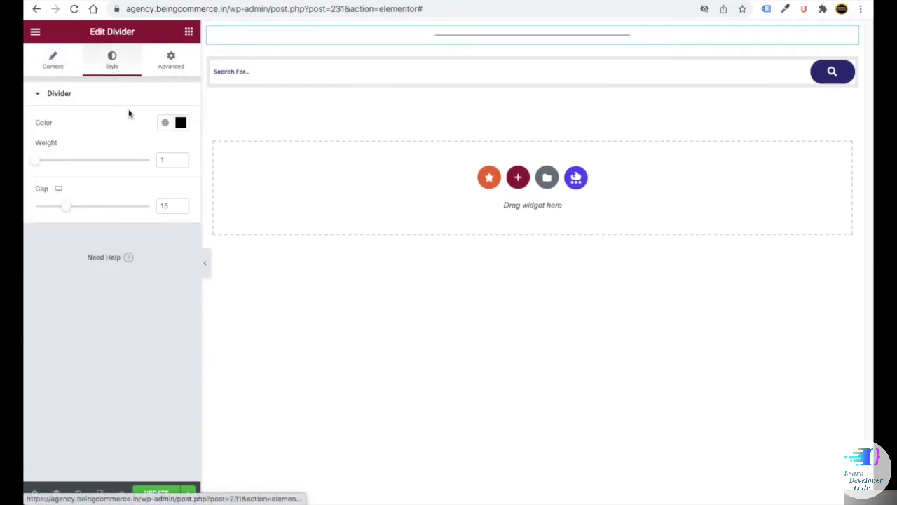
pyautogui.click(181, 122)
pyautogui.click(147, 157)
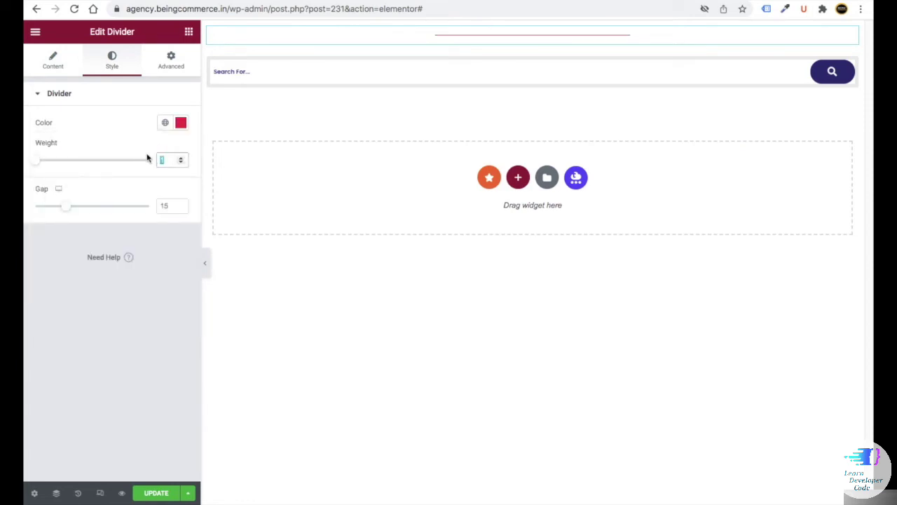
pyautogui.write('4.5')
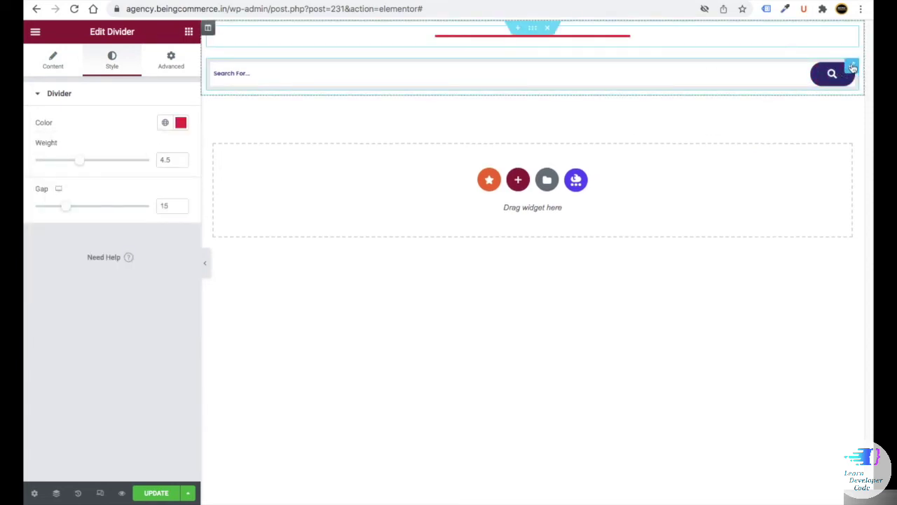
# - Unlink the search bar's margins in its spacing settings
pyautogui.click(853, 67)
pyautogui.click(171, 60)
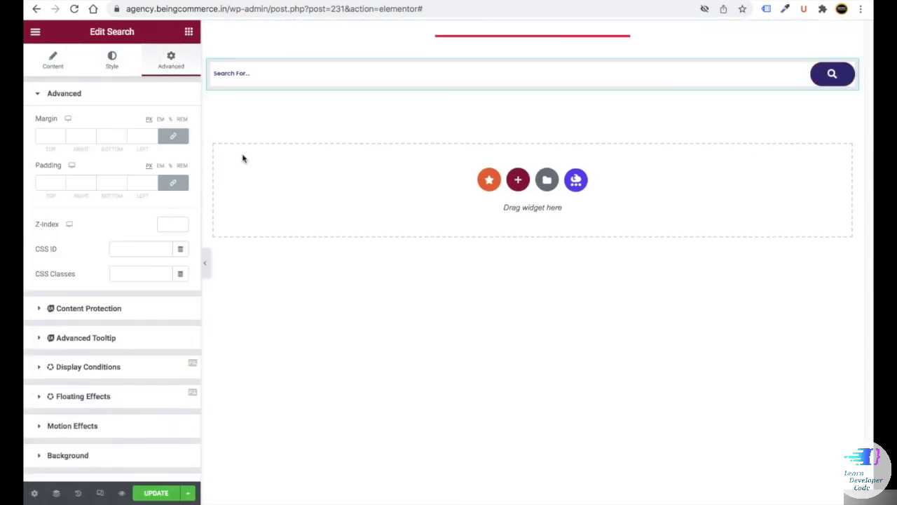
pyautogui.click(173, 136)
# - Set the search bar's bottom margin to 30 and select its parent column
pyautogui.write('30')
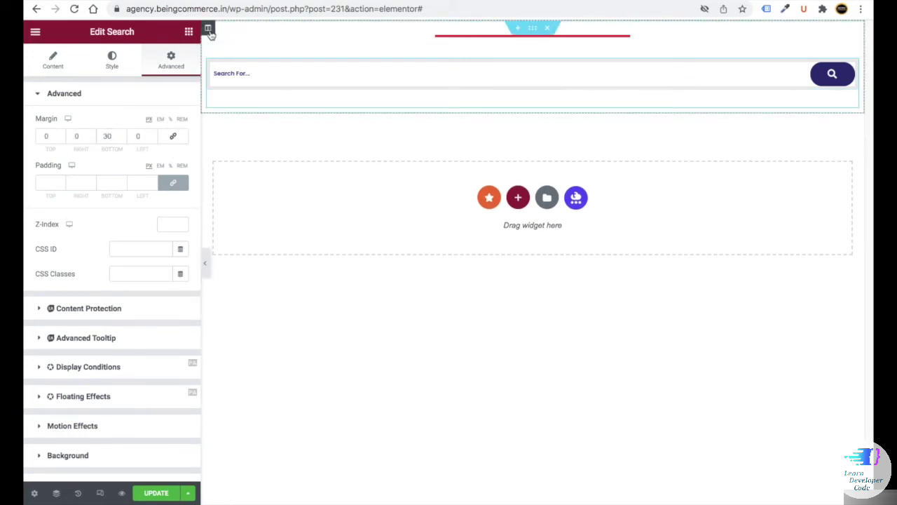
pyautogui.click(208, 30)
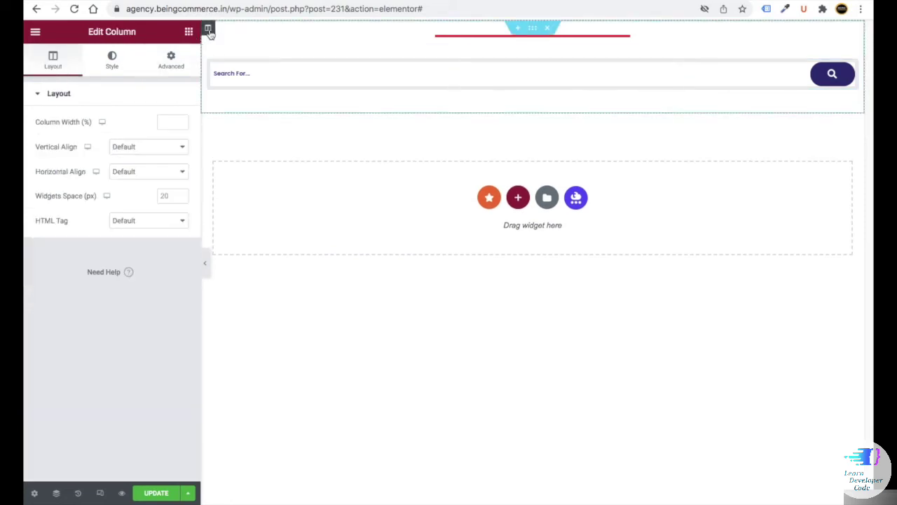
pyautogui.click(114, 61)
pyautogui.click(181, 171)
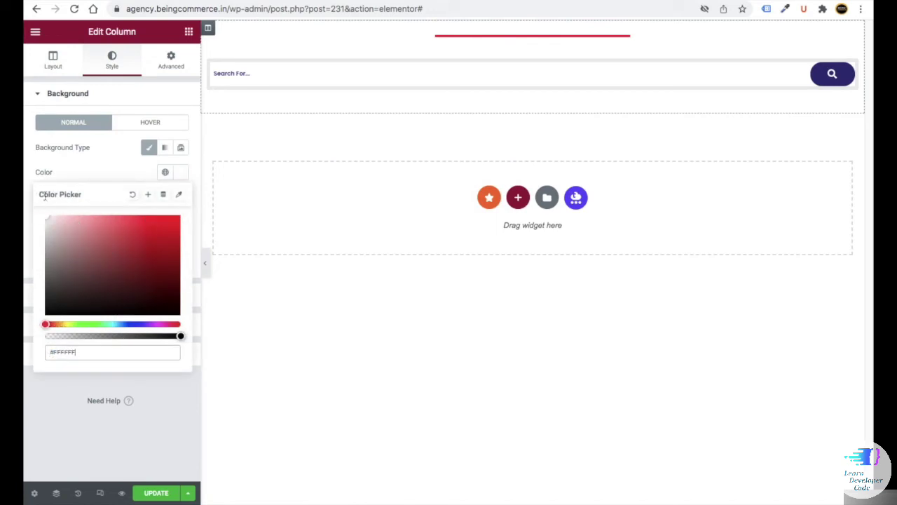
pyautogui.press('Escape')
# - Give the column a box shadow with 0.15 opacity, blur 12 and spread 3
pyautogui.click(74, 326)
pyautogui.click(181, 278)
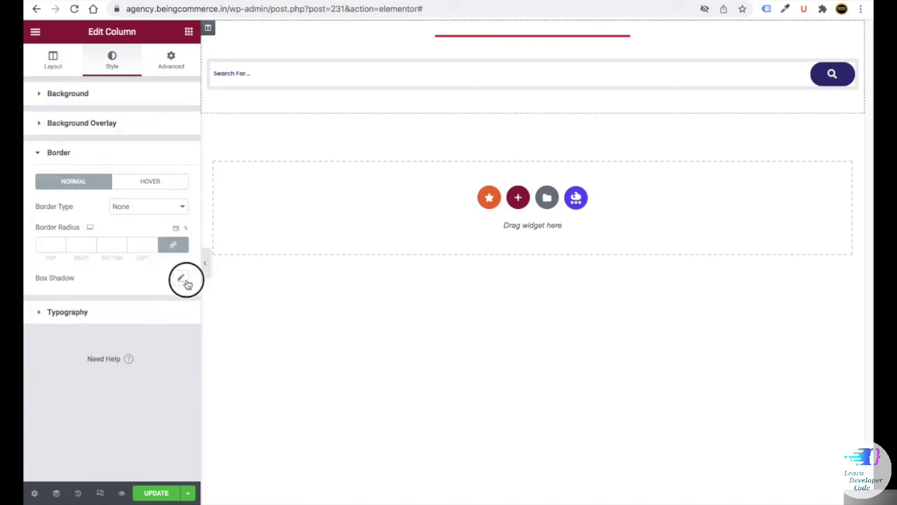
pyautogui.click(172, 311)
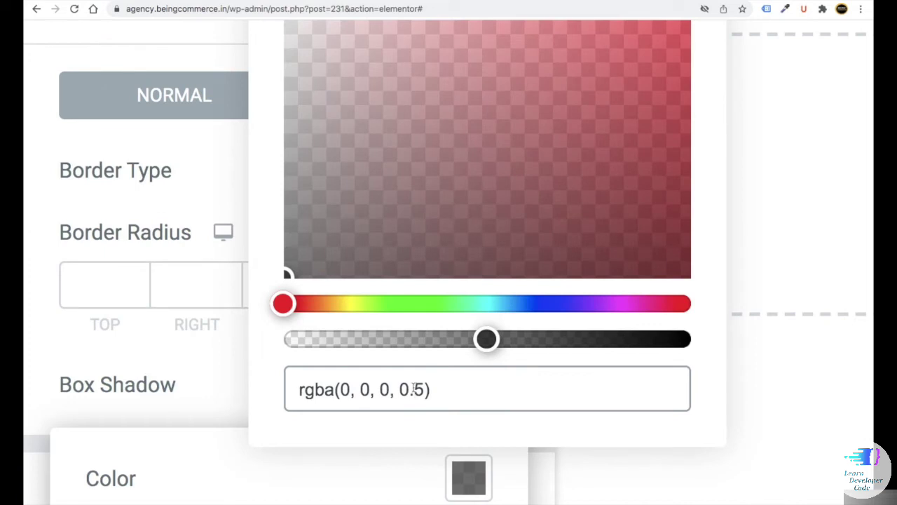
pyautogui.click(415, 389)
pyautogui.write('1')
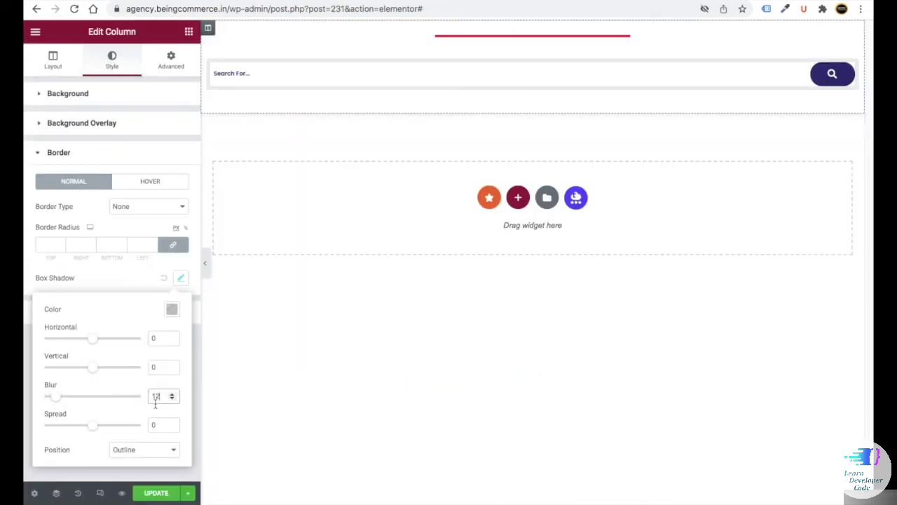
pyautogui.click(153, 426)
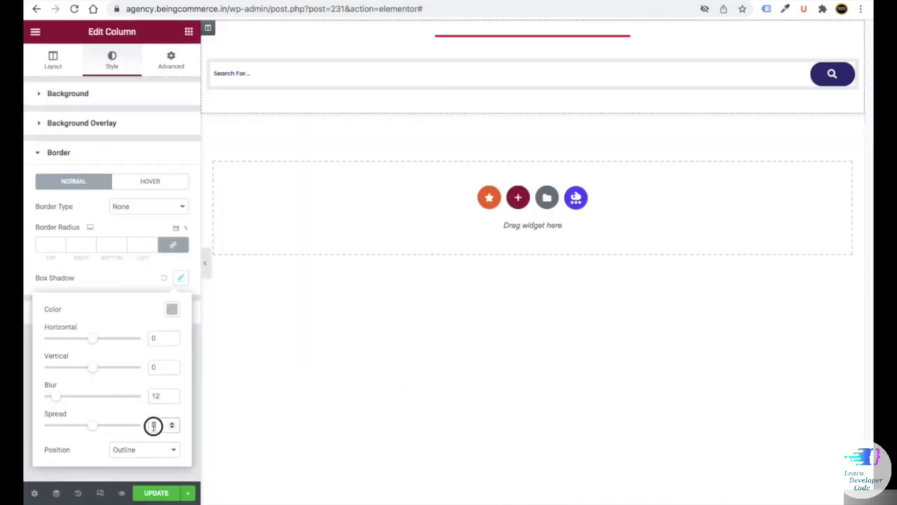
pyautogui.click(154, 335)
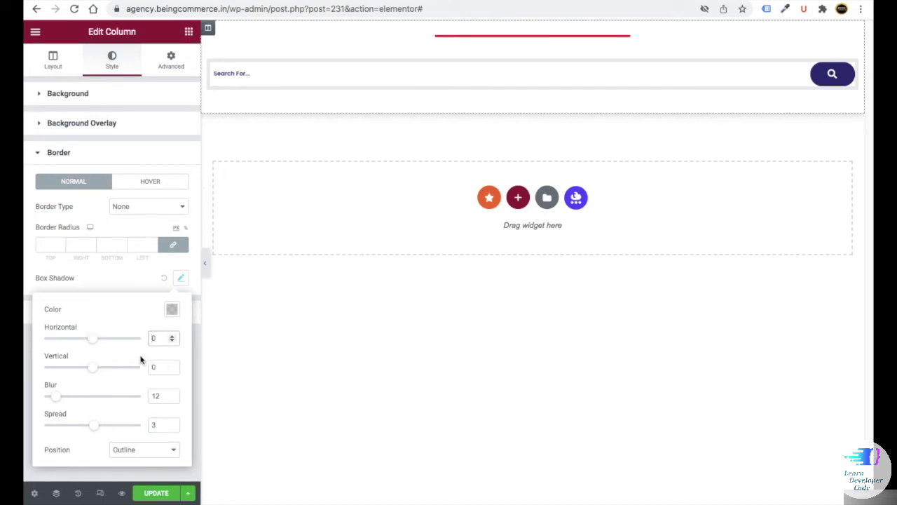
pyautogui.click(533, 29)
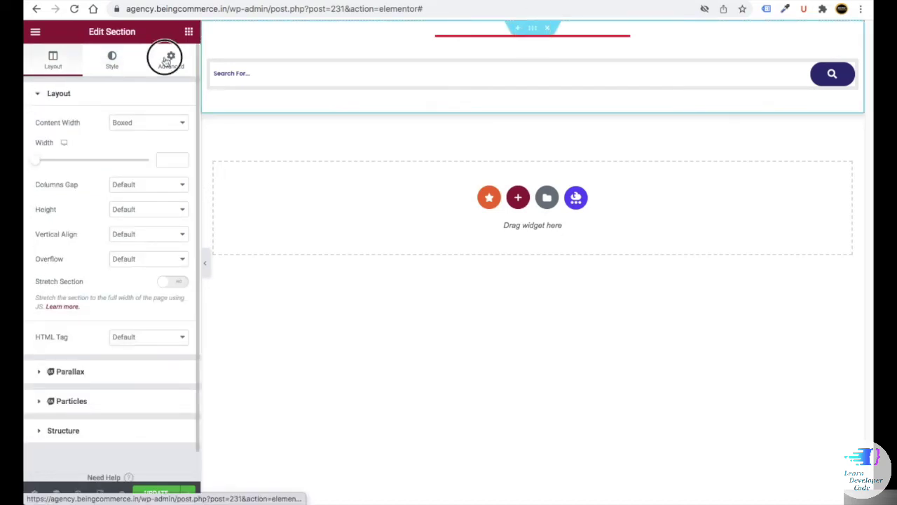
# - Give the section a linked top and bottom margin of 25
pyautogui.click(171, 60)
pyautogui.click(50, 135)
pyautogui.write('25')
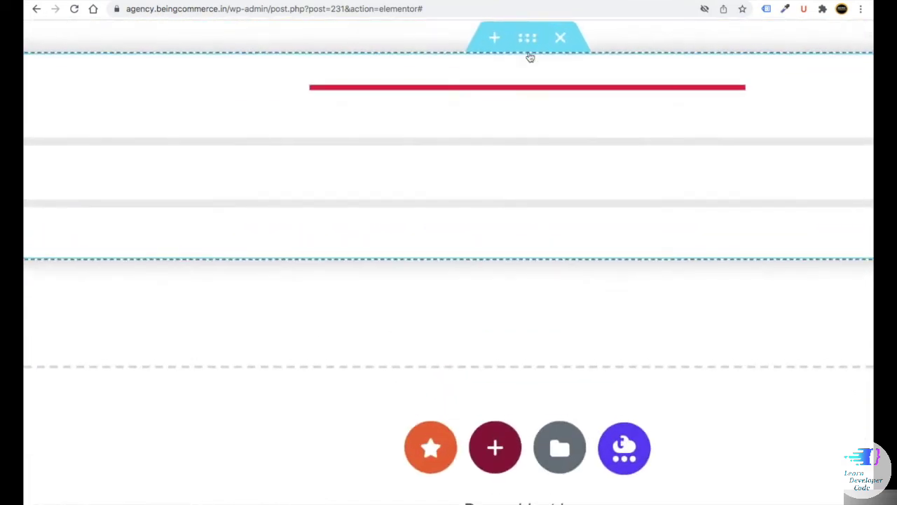
# - Duplicate the section twice and delete the search bar from the middle copy
pyautogui.rightClick(532, 28)
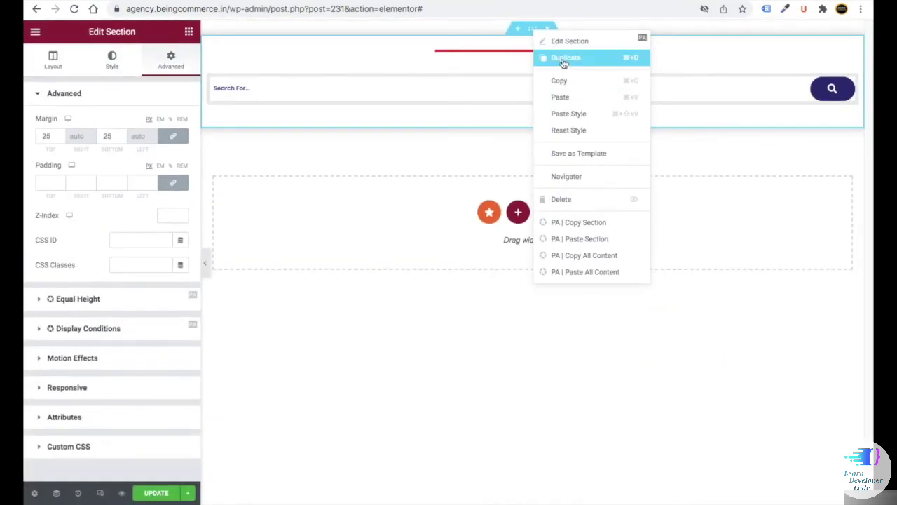
pyautogui.click(563, 62)
pyautogui.rightClick(539, 32)
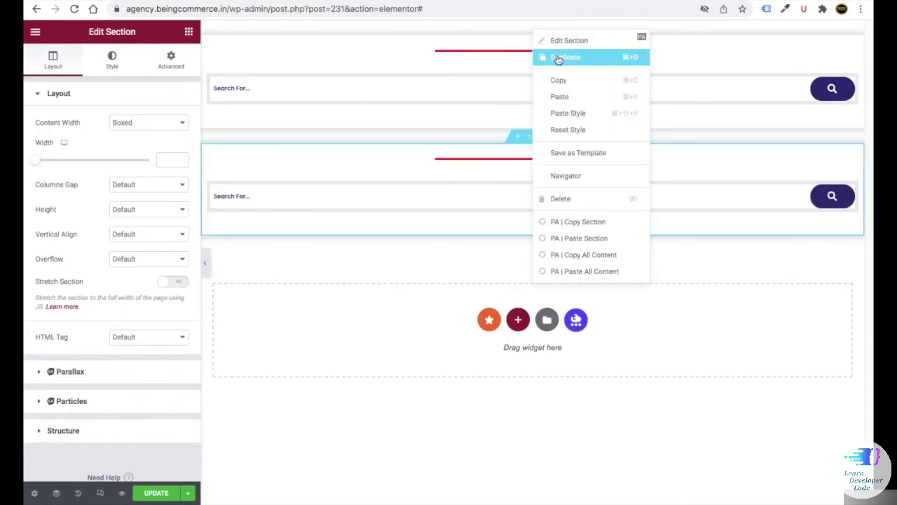
pyautogui.click(553, 57)
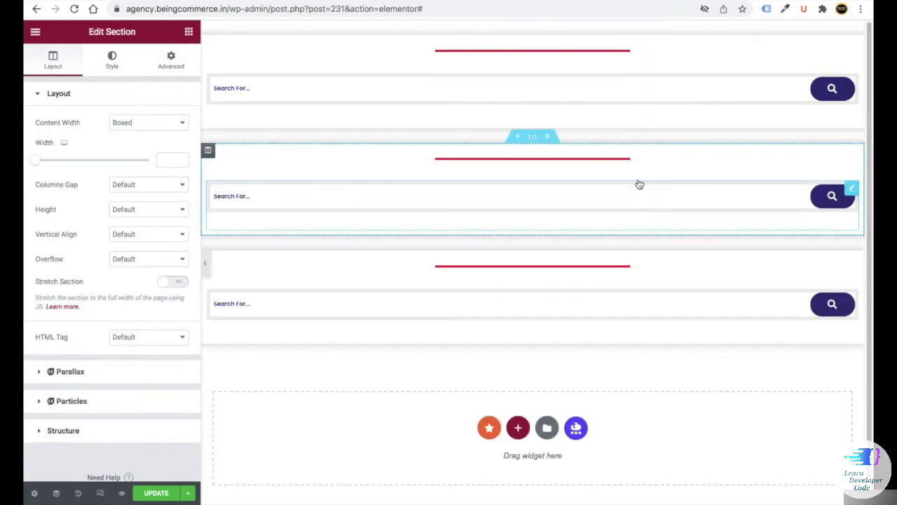
pyautogui.rightClick(853, 193)
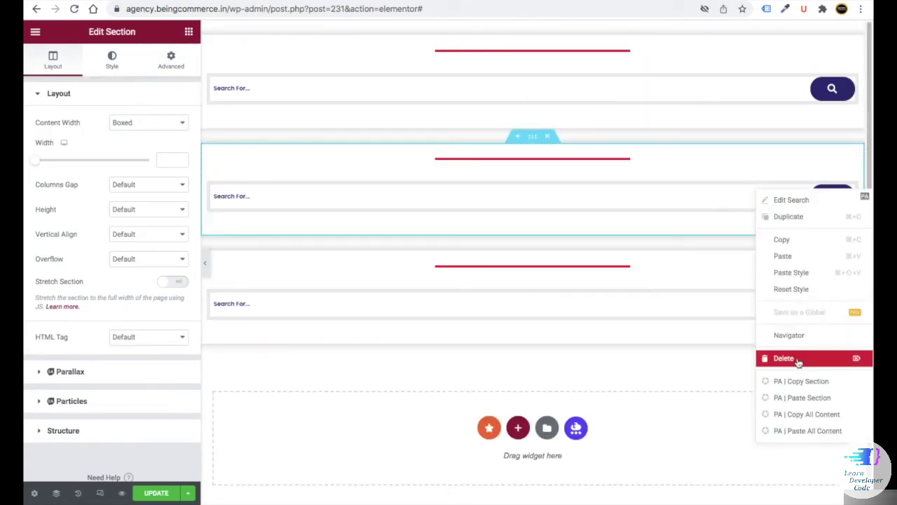
pyautogui.click(798, 359)
# - Delete the lower copy's search bar and insert the saved 'top bar - social 2' template
pyautogui.rightClick(850, 236)
pyautogui.click(788, 401)
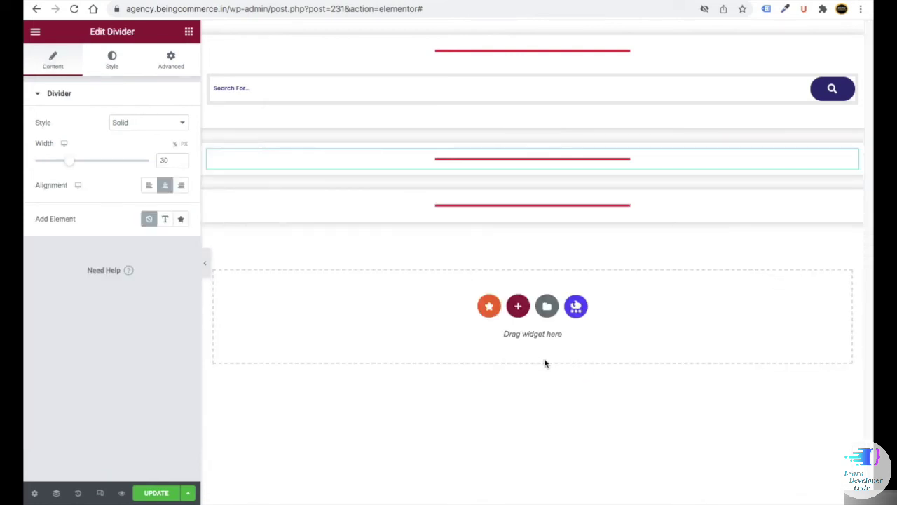
pyautogui.click(547, 306)
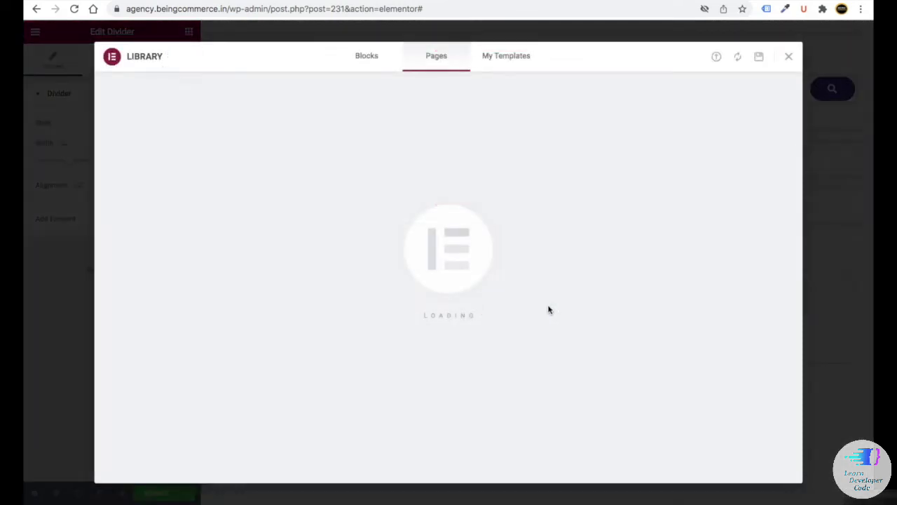
pyautogui.click(502, 58)
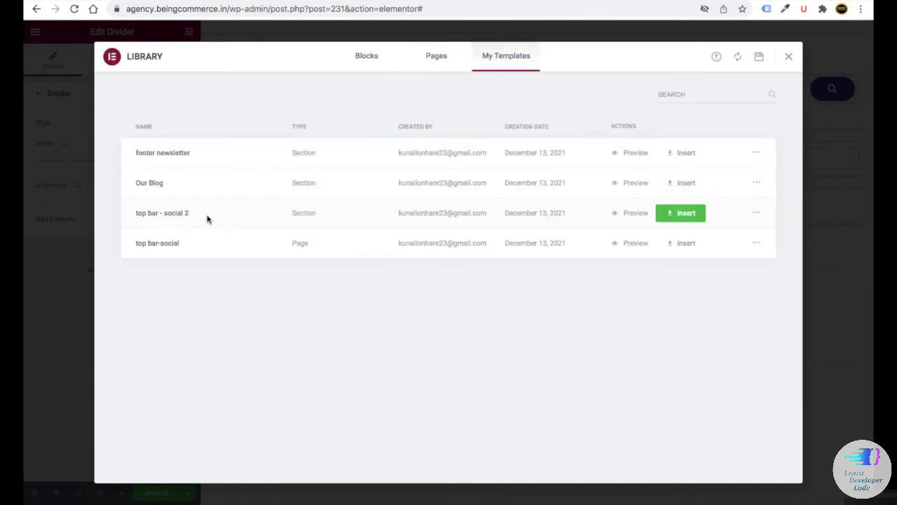
pyautogui.click(682, 213)
pyautogui.click(525, 302)
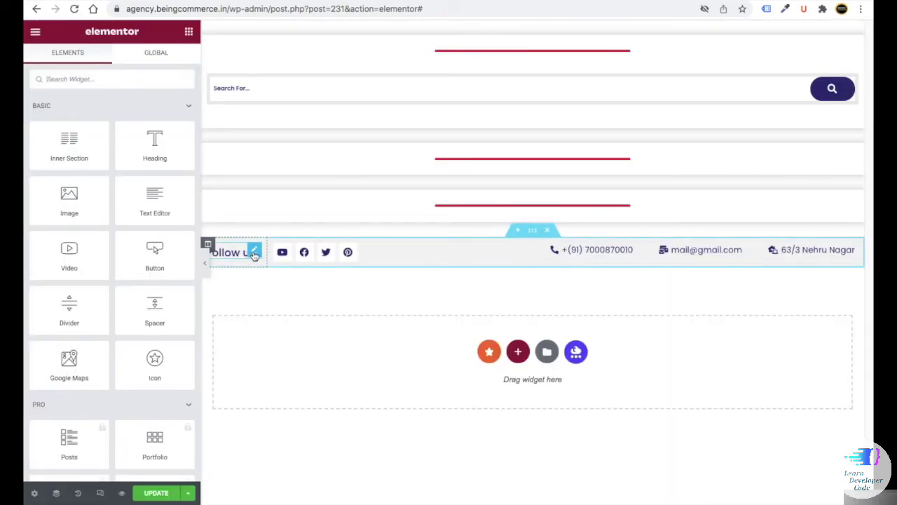
# - Paste a copy of the Follow us heading below the middle divider and center it
pyautogui.rightClick(256, 255)
pyautogui.click(281, 302)
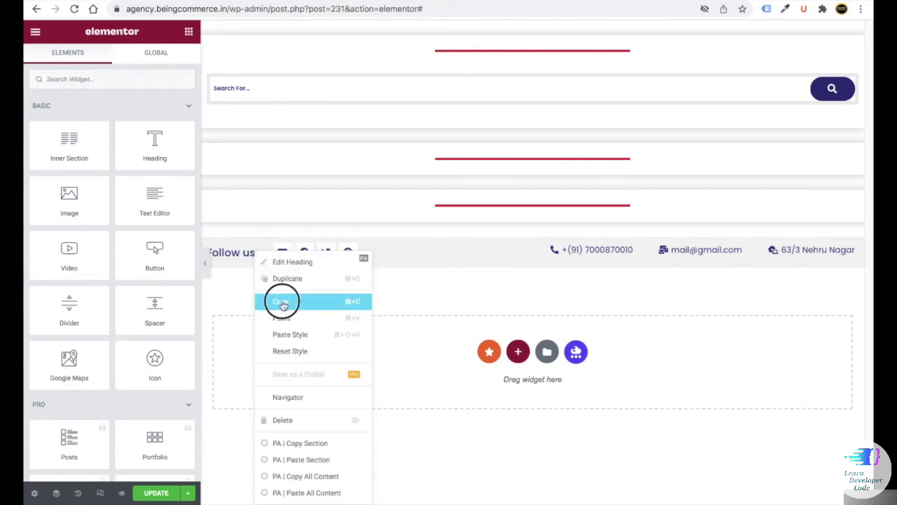
pyautogui.rightClick(407, 168)
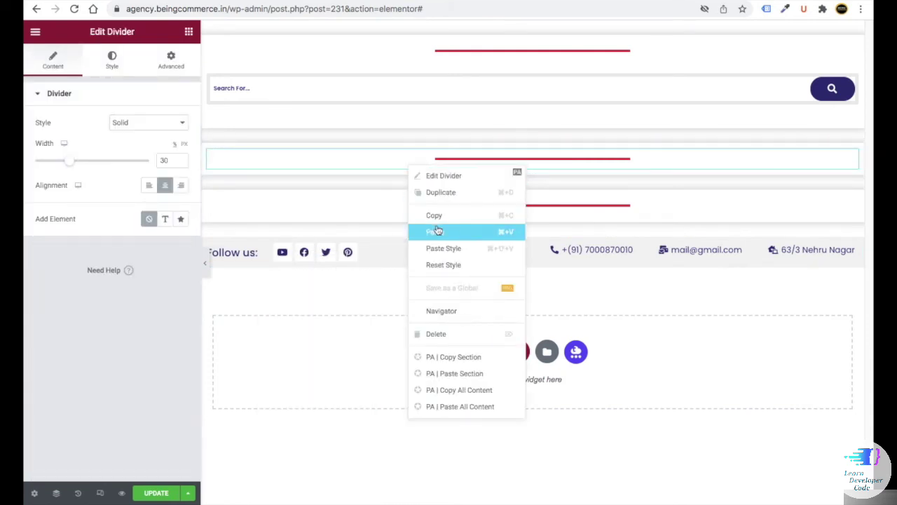
pyautogui.click(437, 230)
pyautogui.click(148, 289)
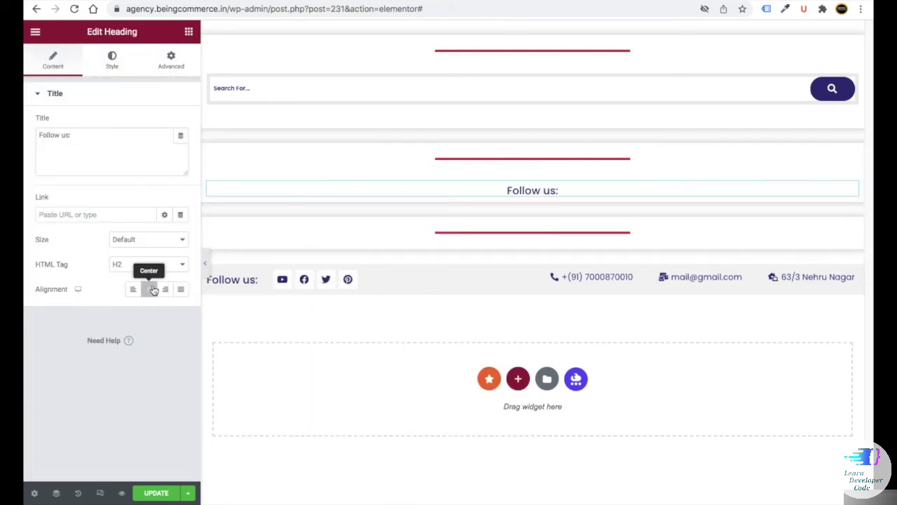
# - Set the pasted heading's typography to weight 600 and size 20
pyautogui.click(111, 63)
pyautogui.click(181, 147)
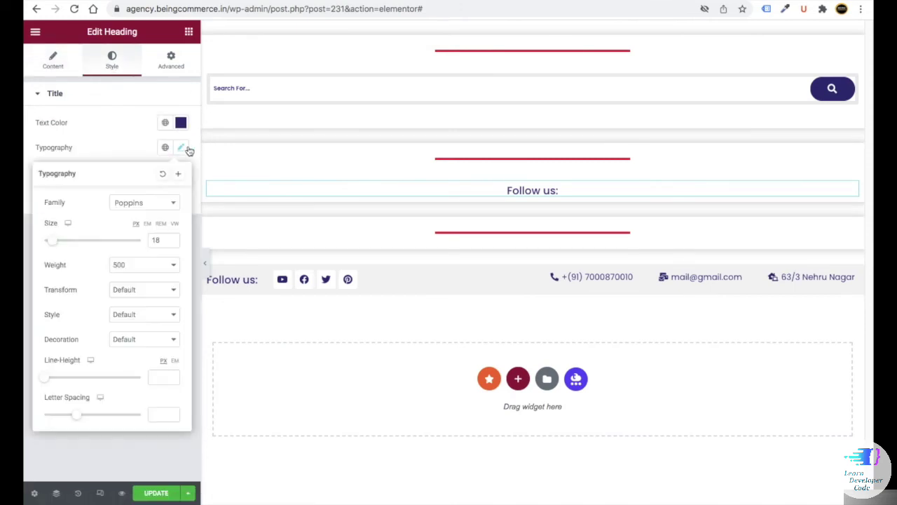
pyautogui.click(144, 264)
pyautogui.click(144, 276)
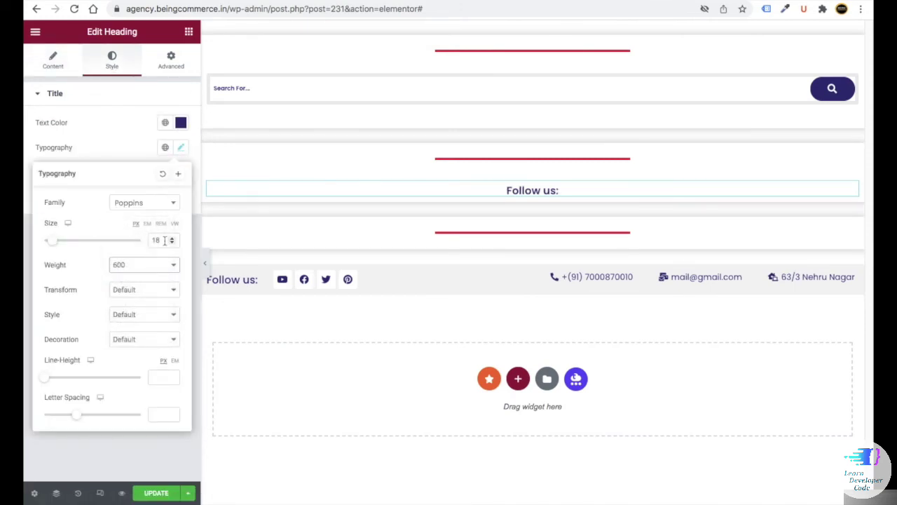
pyautogui.moveTo(167, 240); pyautogui.dragTo(143, 240)
pyautogui.write('20')
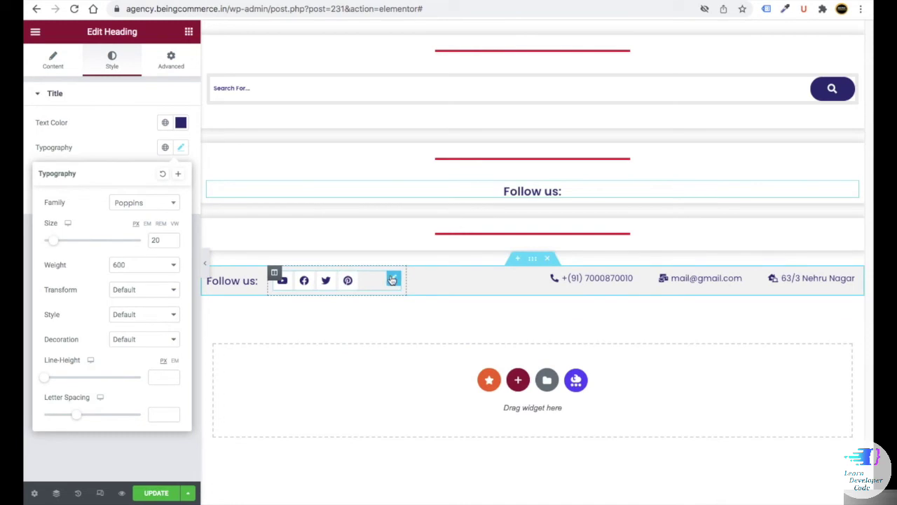
# - Paste the social icons under Follow us, centered at size 24, and save the page
pyautogui.rightClick(392, 280)
pyautogui.click(407, 301)
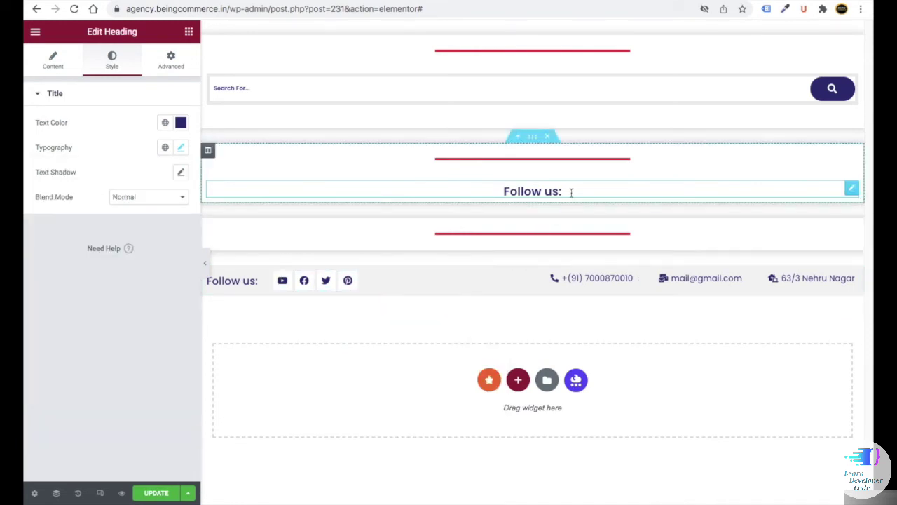
pyautogui.rightClick(571, 193)
pyautogui.click(594, 260)
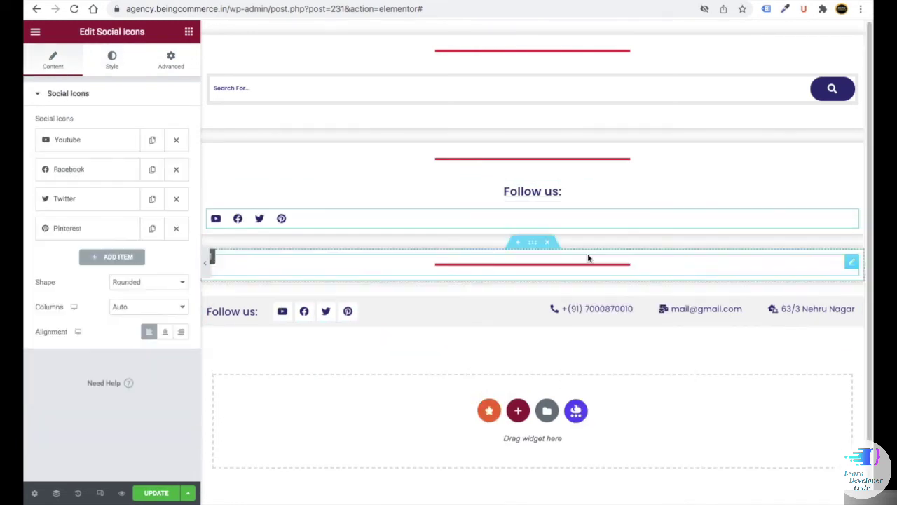
pyautogui.click(165, 332)
pyautogui.click(99, 66)
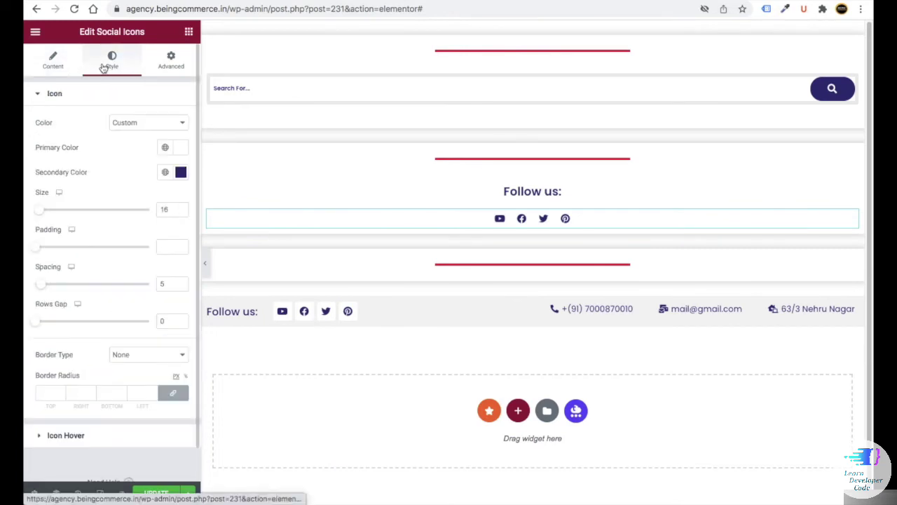
pyautogui.click(158, 208)
pyautogui.write('24')
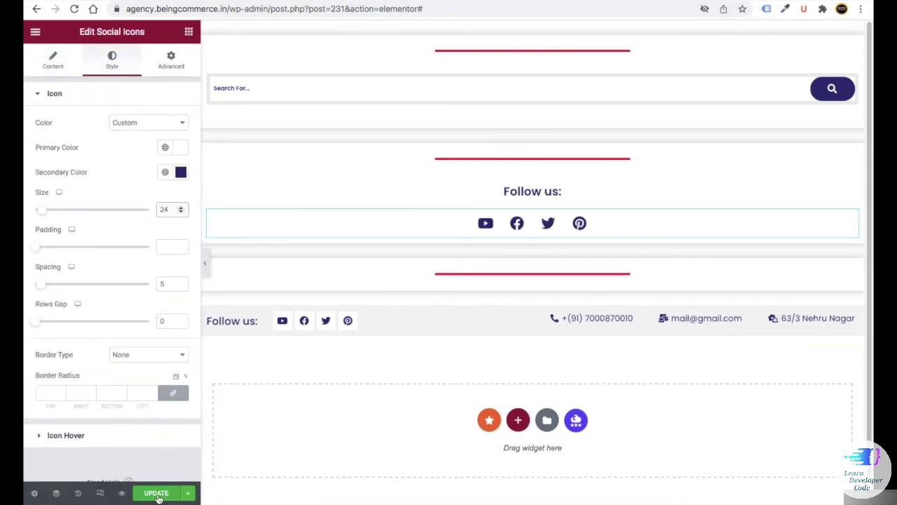
pyautogui.click(153, 490)
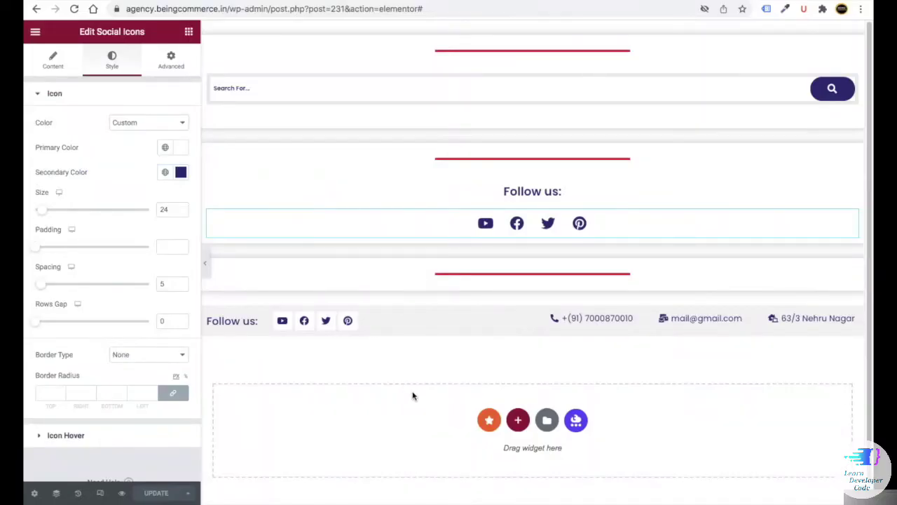
pyautogui.click(552, 422)
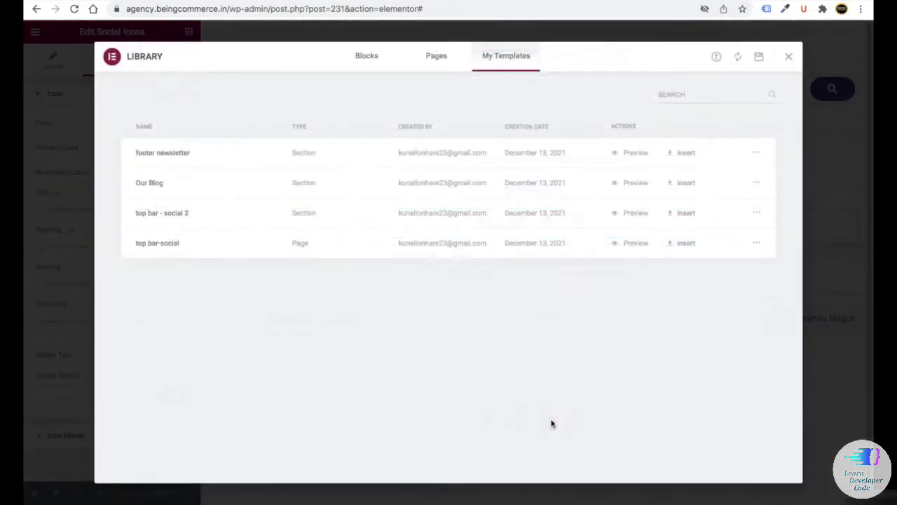
# - Insert the footer newsletter template and paste its heading, centered, into the empty section
pyautogui.click(678, 155)
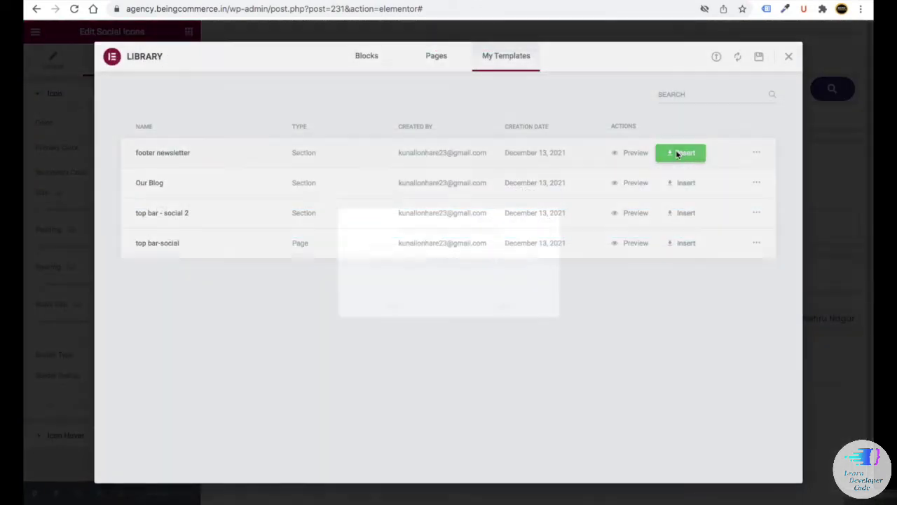
pyautogui.click(508, 306)
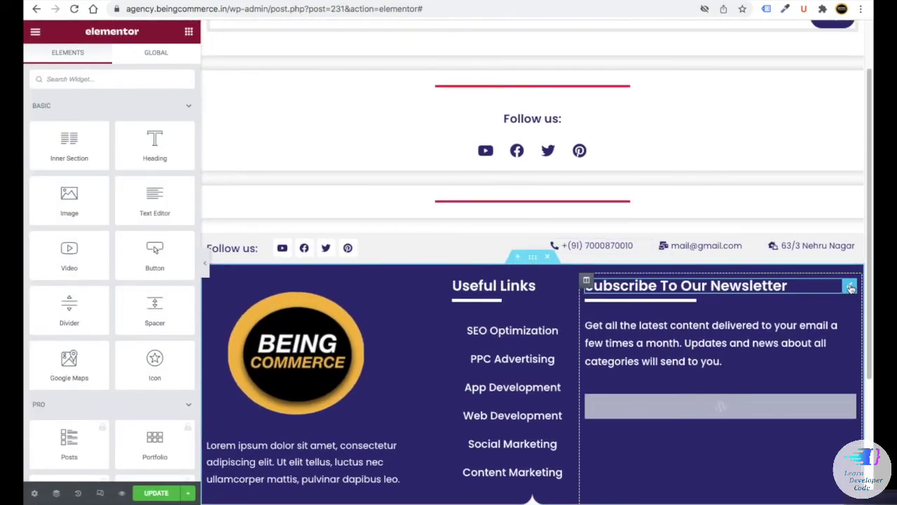
pyautogui.rightClick(851, 288)
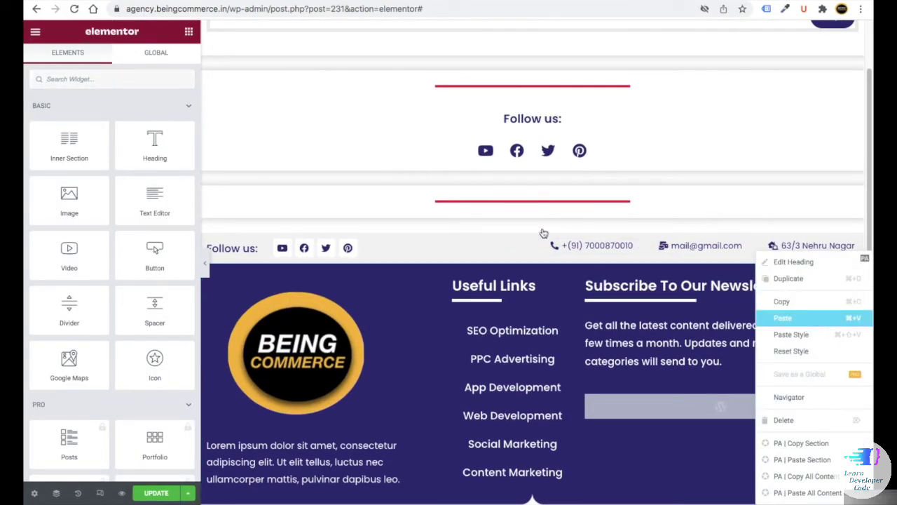
pyautogui.rightClick(527, 210)
pyautogui.click(551, 270)
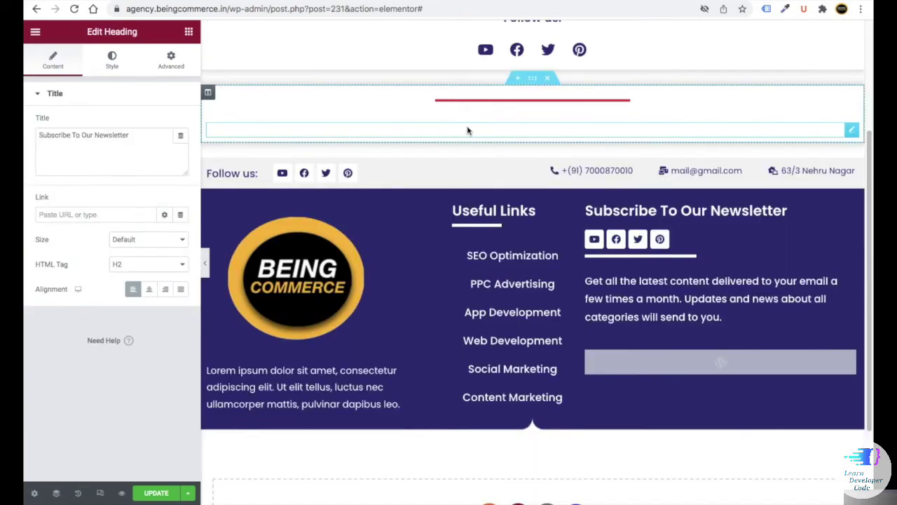
pyautogui.click(149, 289)
pyautogui.scroll(2, 550, 105)
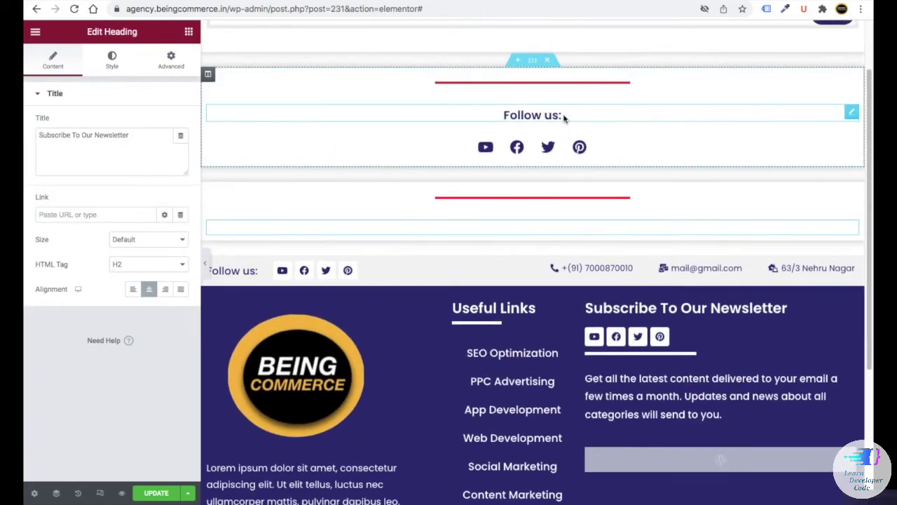
# - Apply the Follow us heading's styling to the newsletter heading
pyautogui.rightClick(564, 117)
pyautogui.click(591, 167)
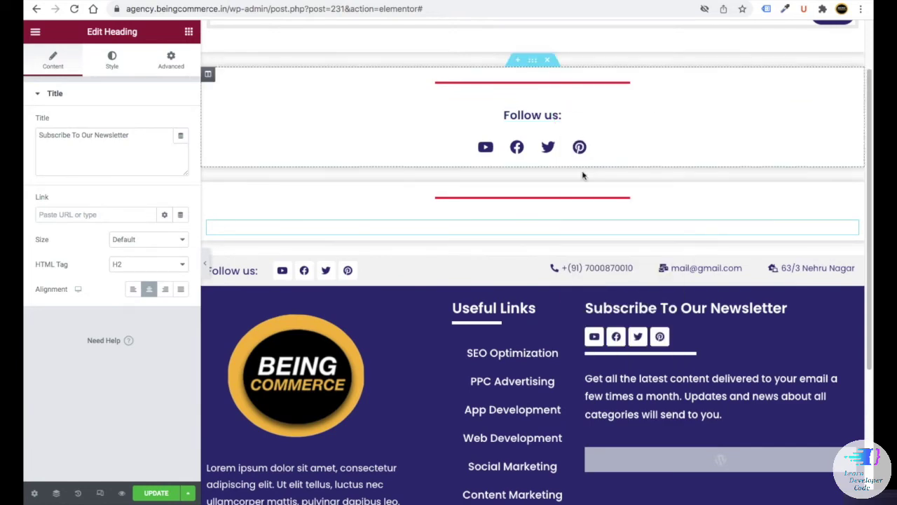
pyautogui.rightClick(531, 225)
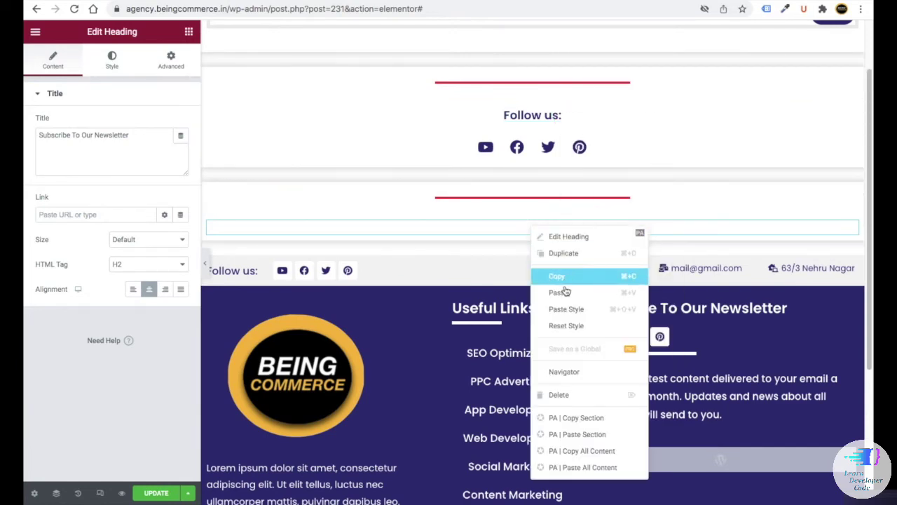
pyautogui.click(569, 309)
pyautogui.scroll(-2, 491, 237)
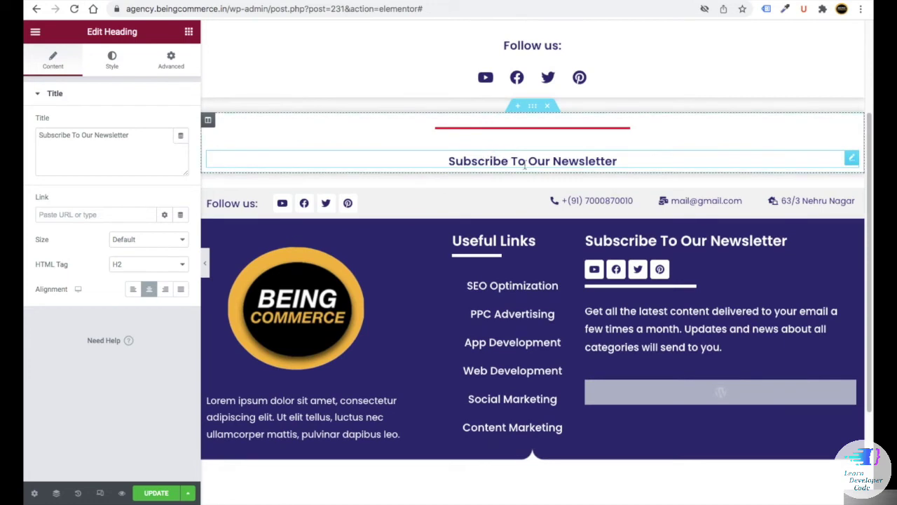
pyautogui.scroll(-1, 554, 182)
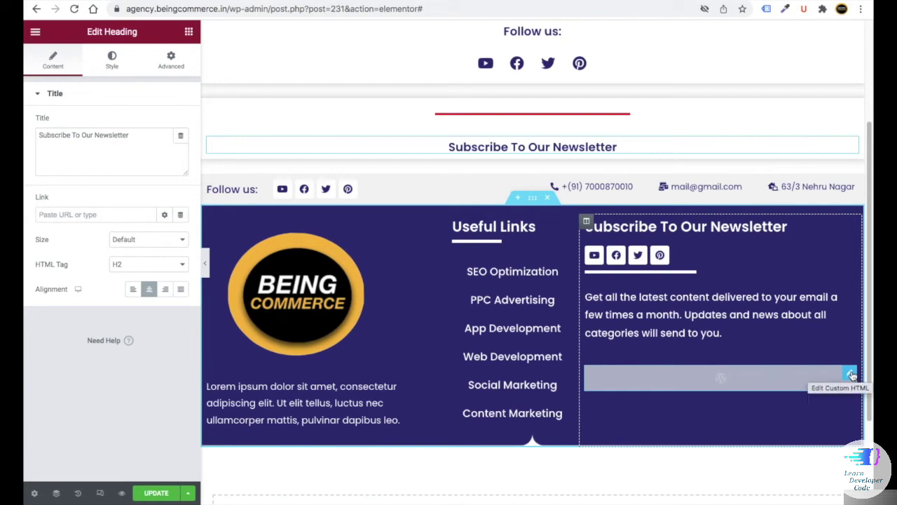
# - Paste the signup form below the heading and delete the dark footer and Follow us bar sections
pyautogui.rightClick(852, 375)
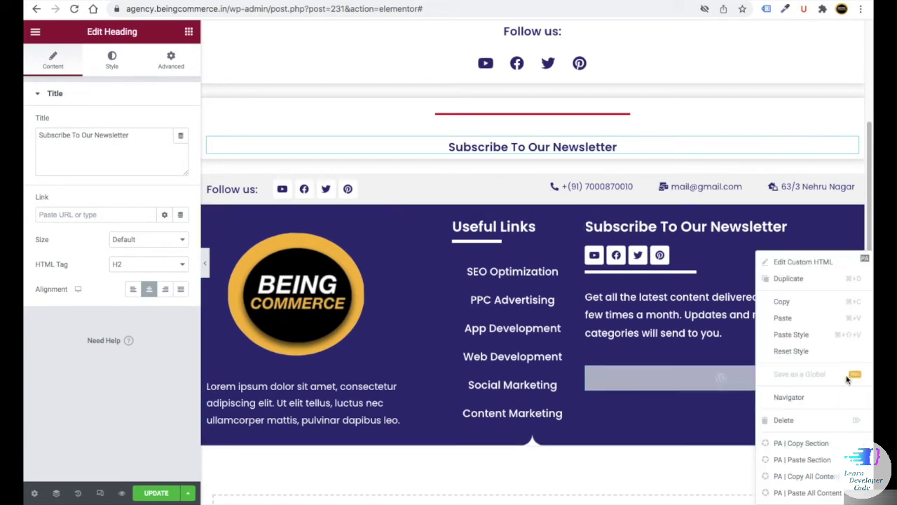
pyautogui.click(787, 301)
pyautogui.rightClick(508, 158)
pyautogui.click(533, 216)
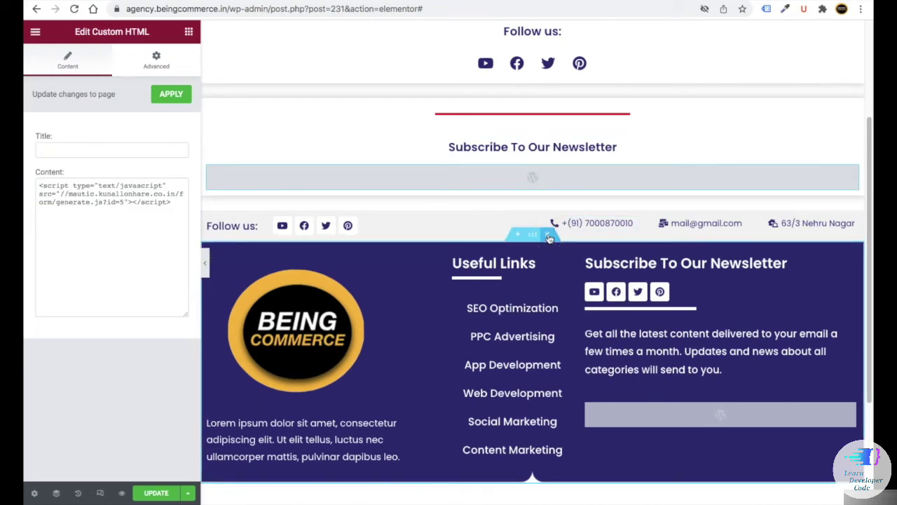
pyautogui.click(547, 234)
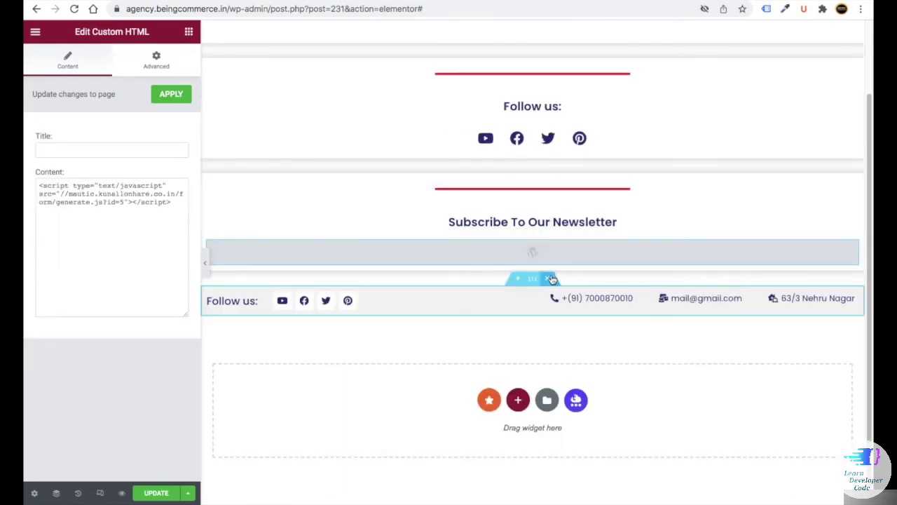
pyautogui.click(549, 279)
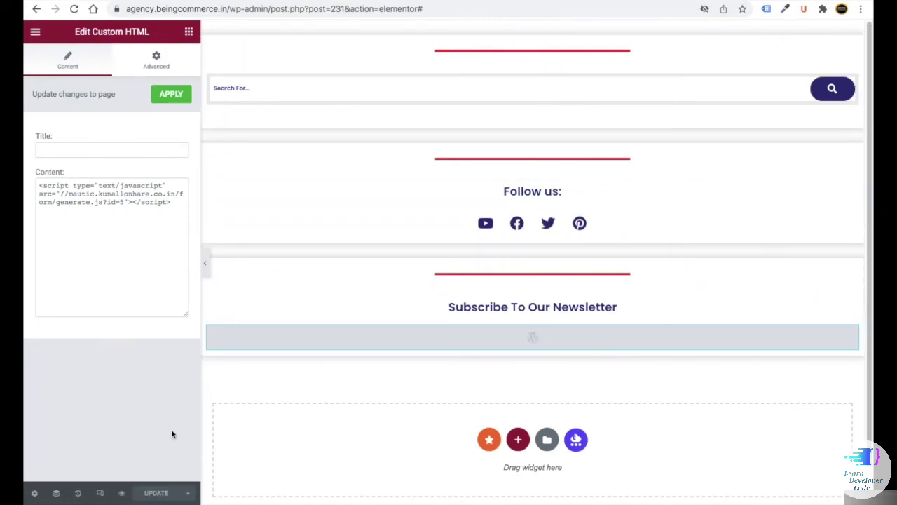
# - In mobile view, set the Follow us heading's typography size to 20
pyautogui.click(98, 494)
pyautogui.click(503, 32)
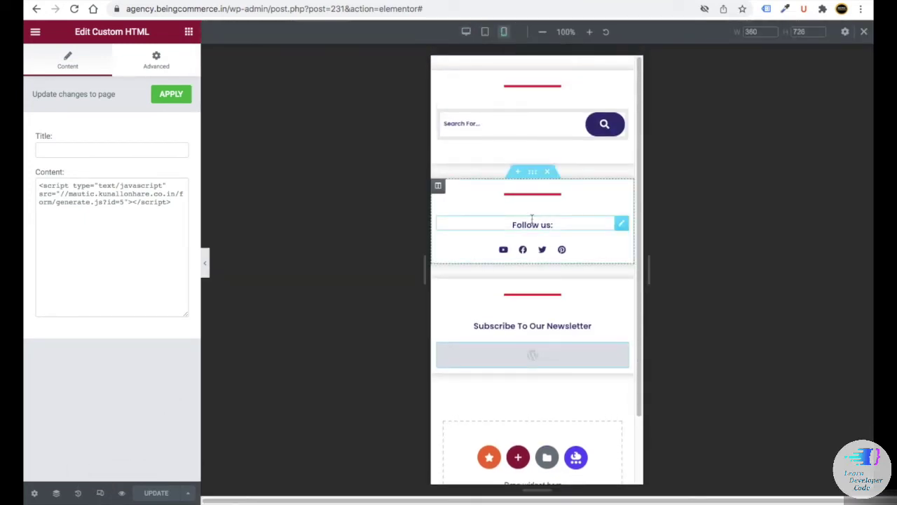
pyautogui.click(532, 218)
pyautogui.click(179, 150)
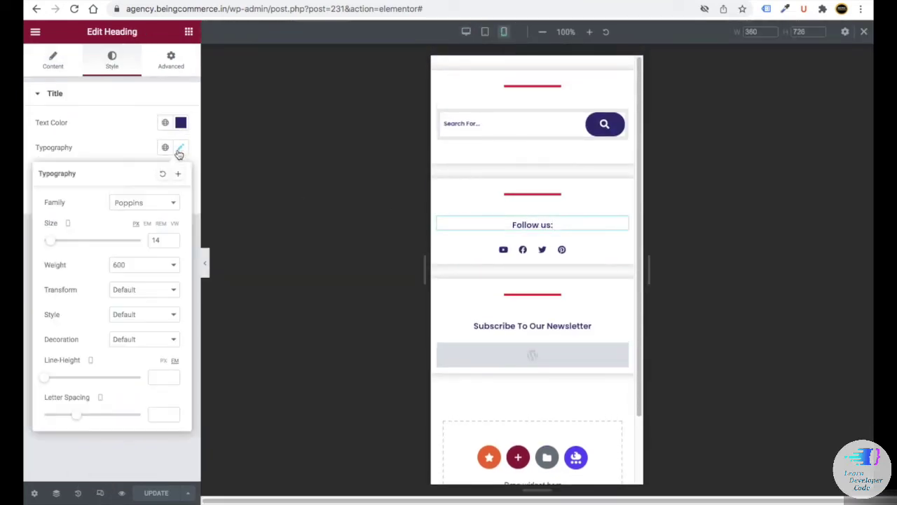
pyautogui.click(157, 240)
pyautogui.write('20')
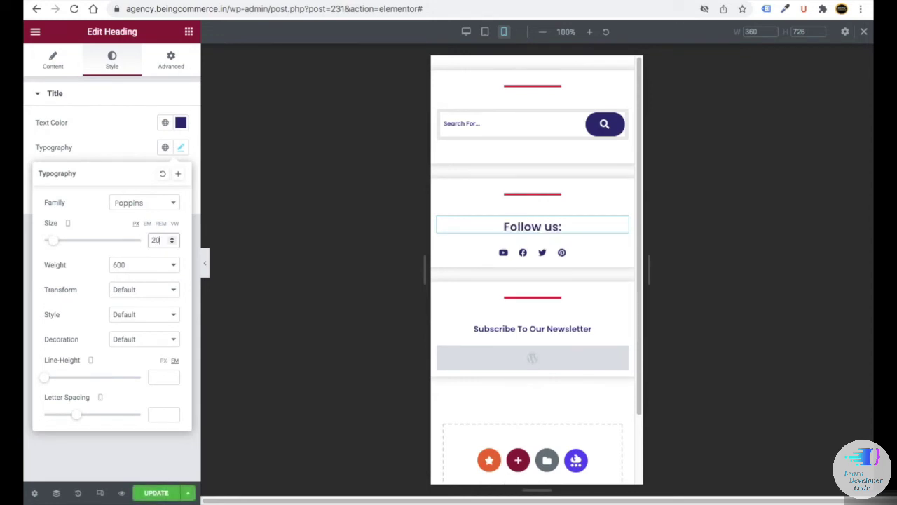
pyautogui.click(126, 442)
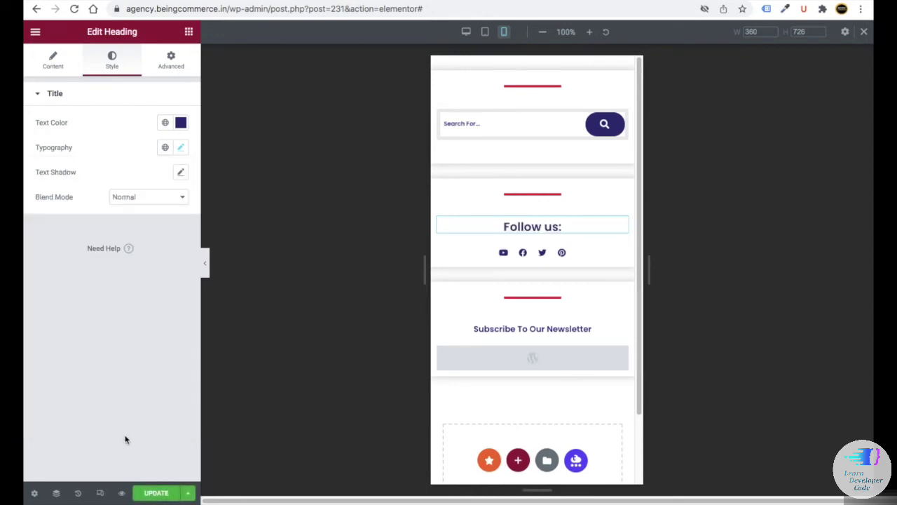
# - Set the mobile social icons size to 24 and save the page
pyautogui.click(499, 328)
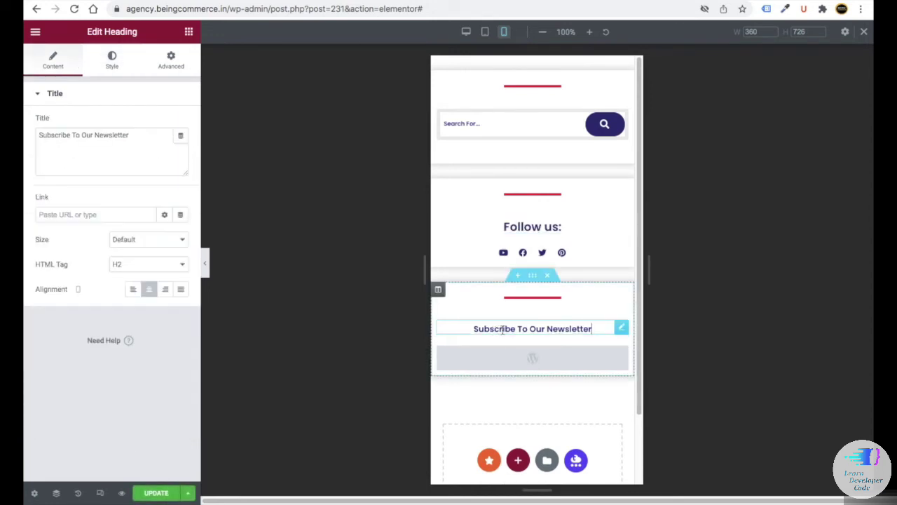
pyautogui.click(125, 69)
pyautogui.click(184, 153)
pyautogui.click(539, 254)
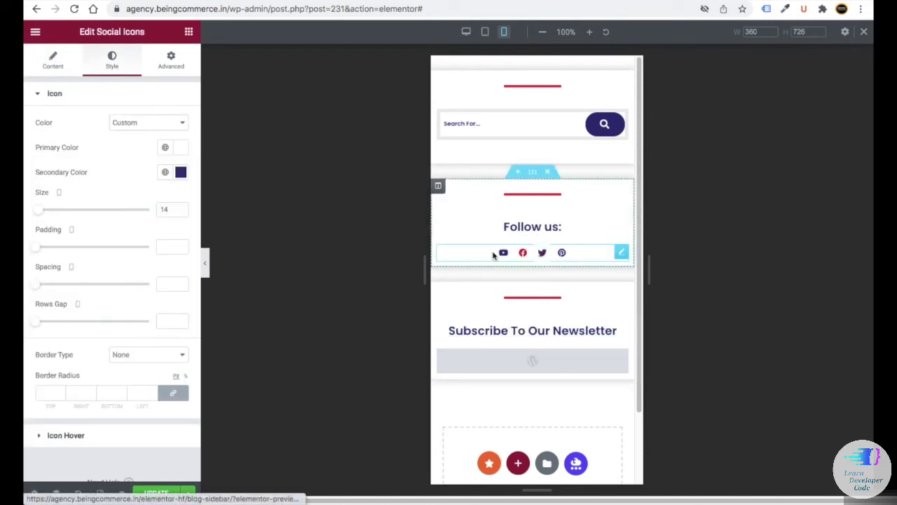
pyautogui.click(155, 210)
pyautogui.write('24')
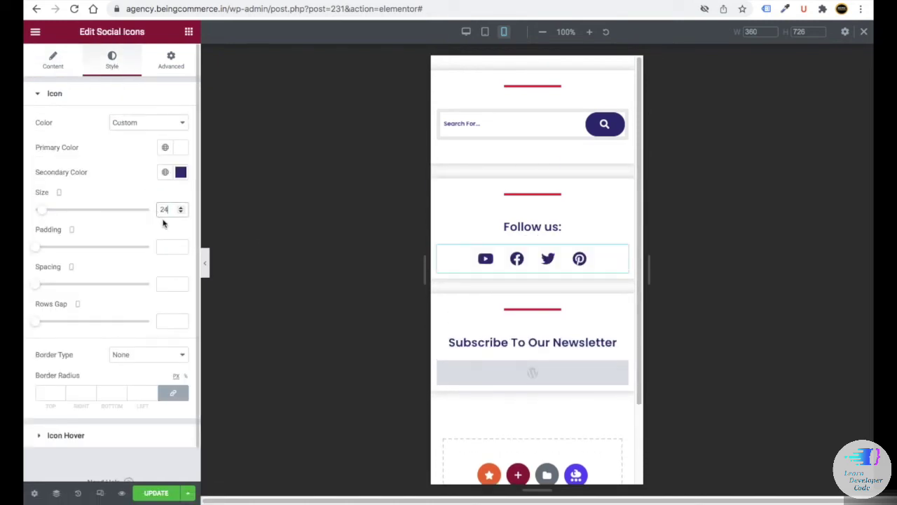
pyautogui.click(155, 493)
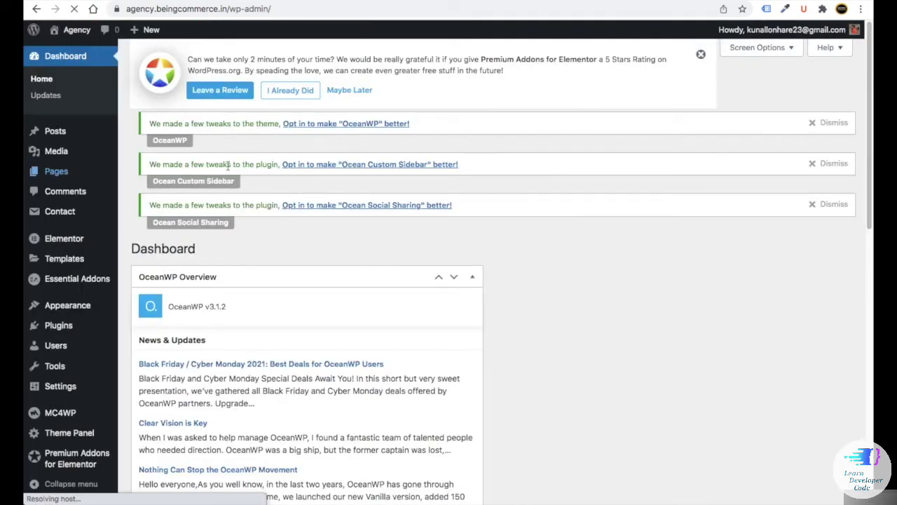
# - Open the Blog page's editor in a new browser tab from the Pages list
pyautogui.scroll(-2, 228, 166)
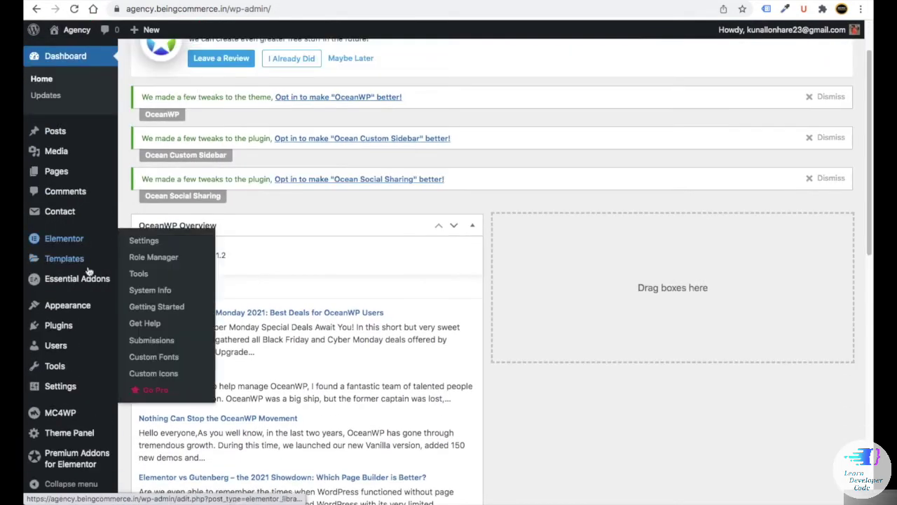
pyautogui.moveTo(67, 305)
pyautogui.click(163, 394)
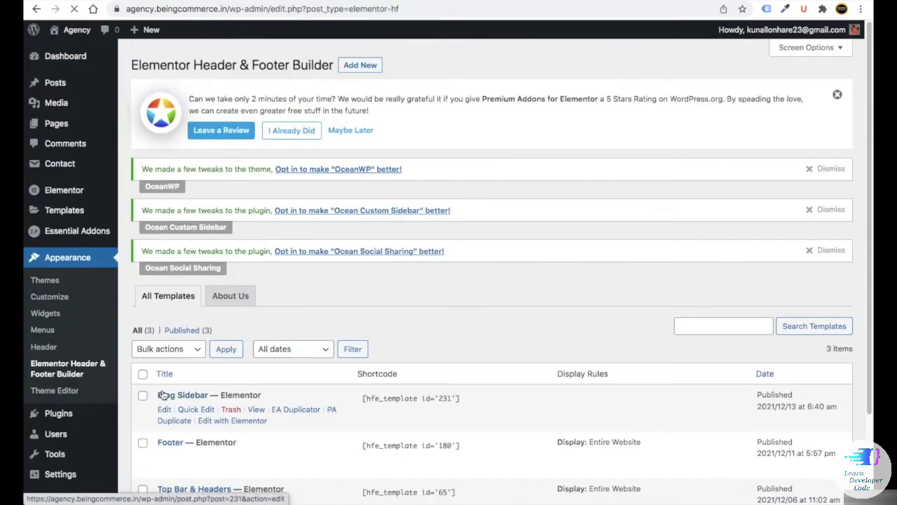
pyautogui.scroll(-3, 302, 253)
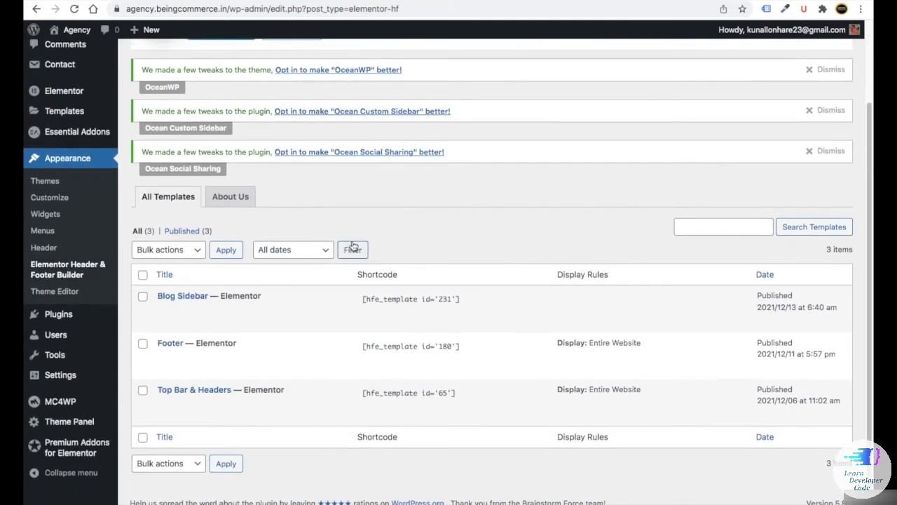
pyautogui.scroll(3, 333, 244)
pyautogui.moveTo(70, 123)
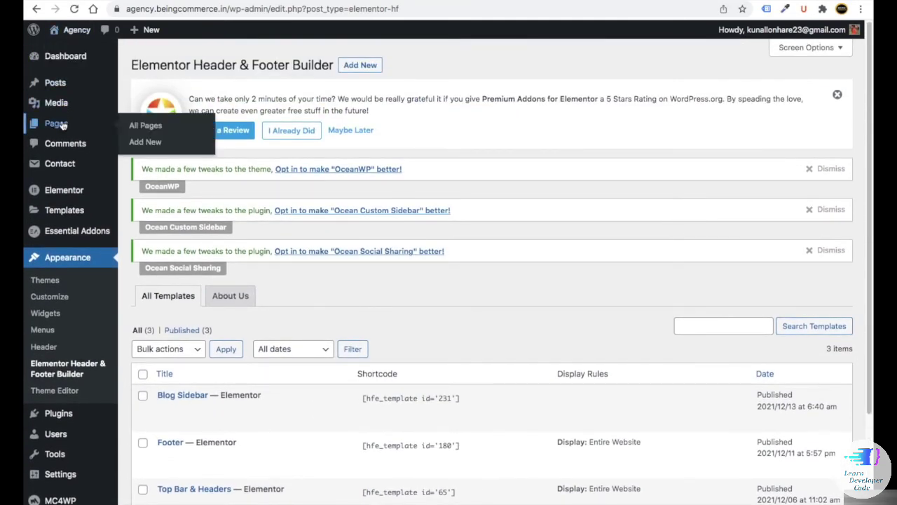
pyautogui.scroll(-5, 193, 239)
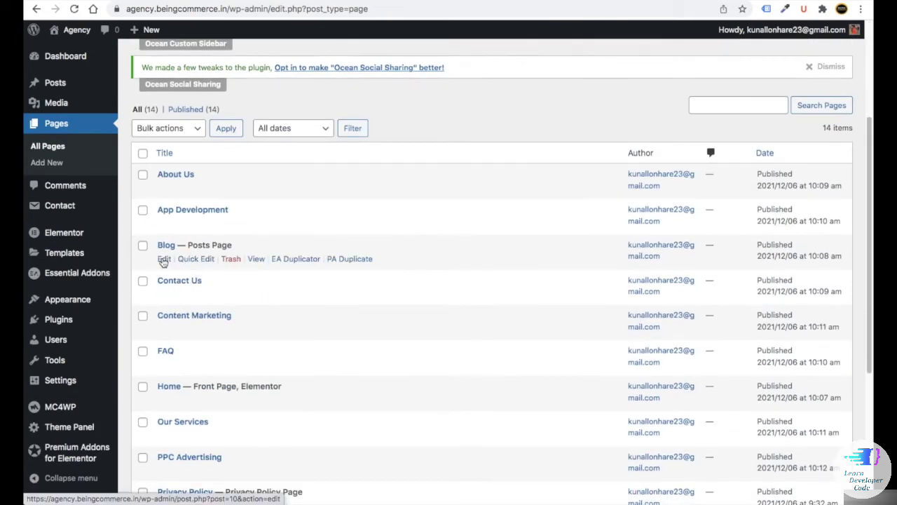
pyautogui.rightClick(164, 260)
pyautogui.click(170, 263)
pyautogui.hotkey('ctrl', 'Tab')
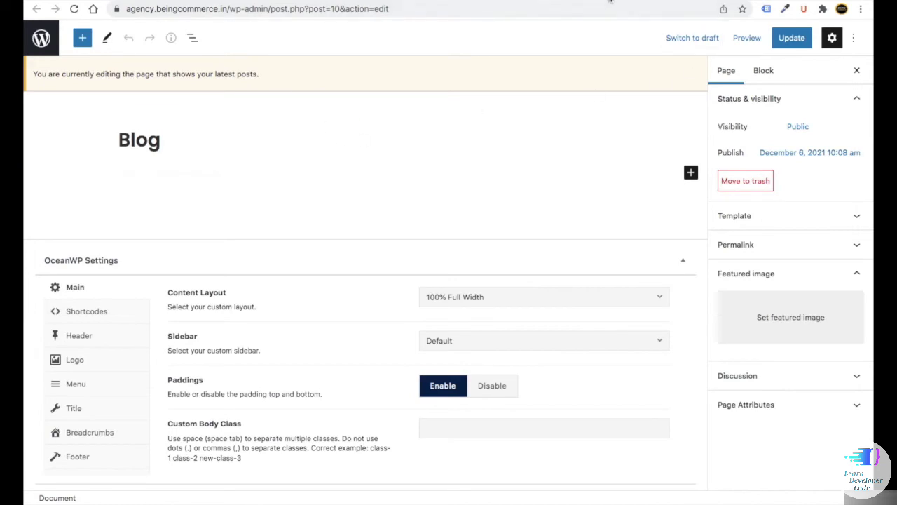
pyautogui.hotkey('ctrl', 'shift', 'Tab')
# - Set the Reading settings' Posts page to '— Select —', save, and reload the Blog editor
pyautogui.scroll(-2, 26, 384)
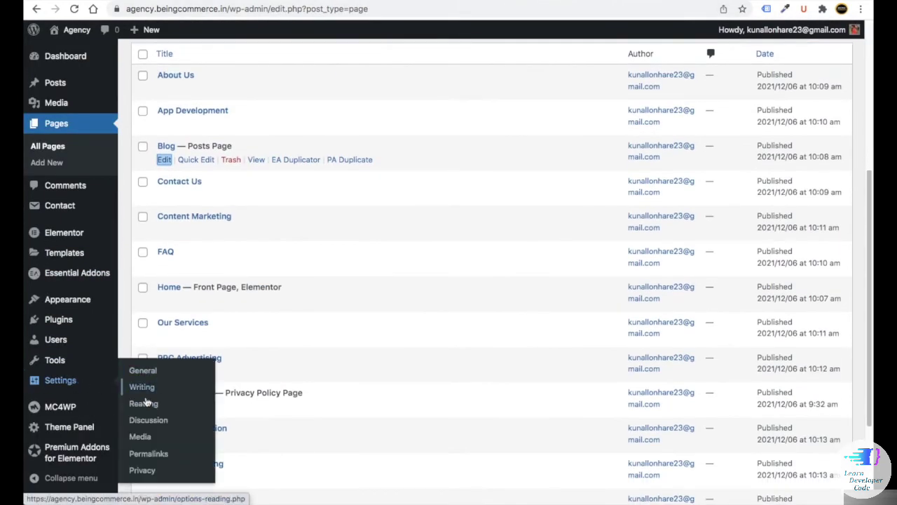
pyautogui.click(145, 400)
pyautogui.click(336, 319)
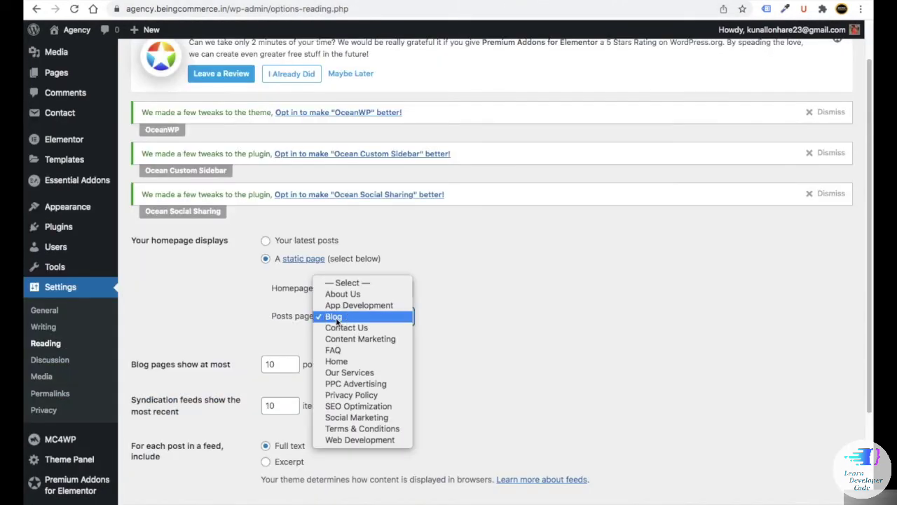
pyautogui.click(347, 282)
pyautogui.scroll(-3, 340, 327)
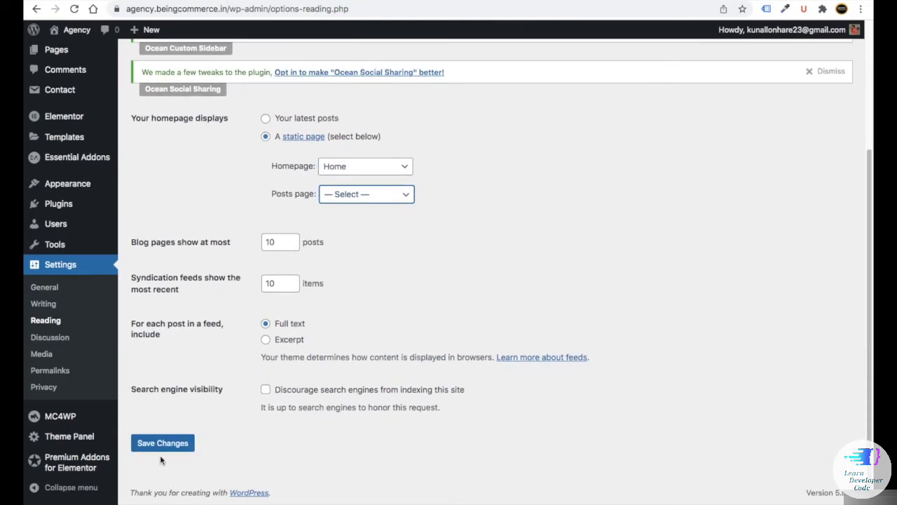
pyautogui.click(175, 443)
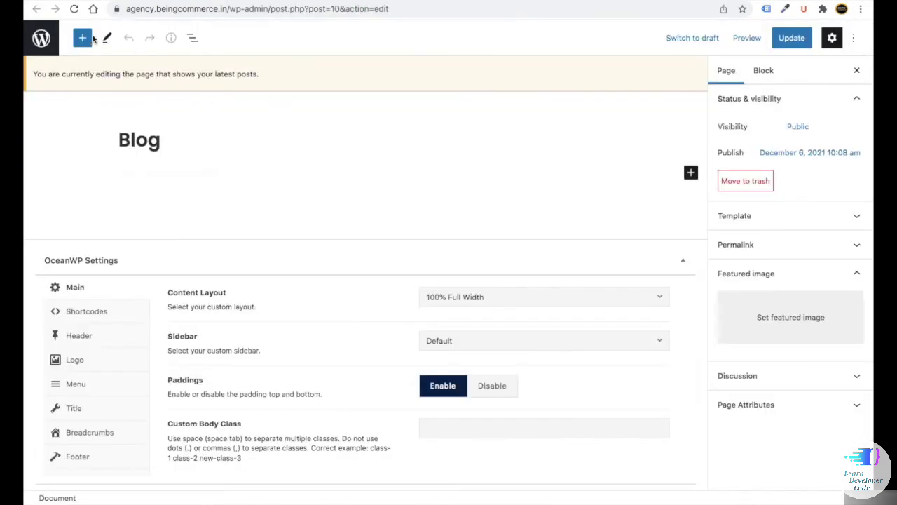
pyautogui.click(74, 9)
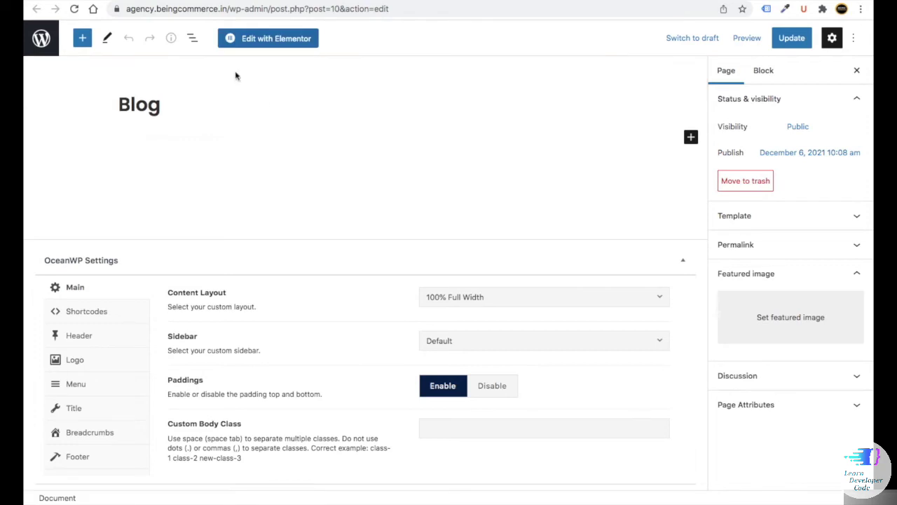
# - Insert the saved 'Our Blog' template, with its document settings, into the Blog page
pyautogui.click(266, 41)
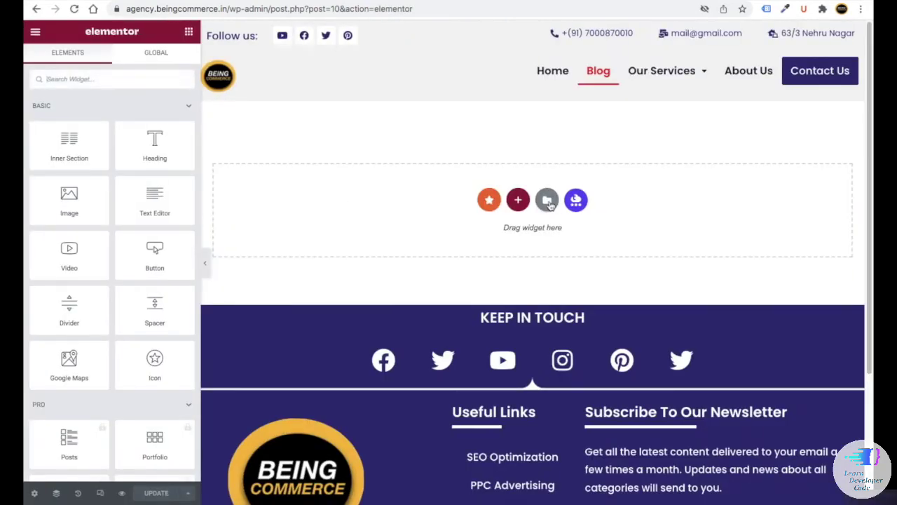
pyautogui.click(548, 201)
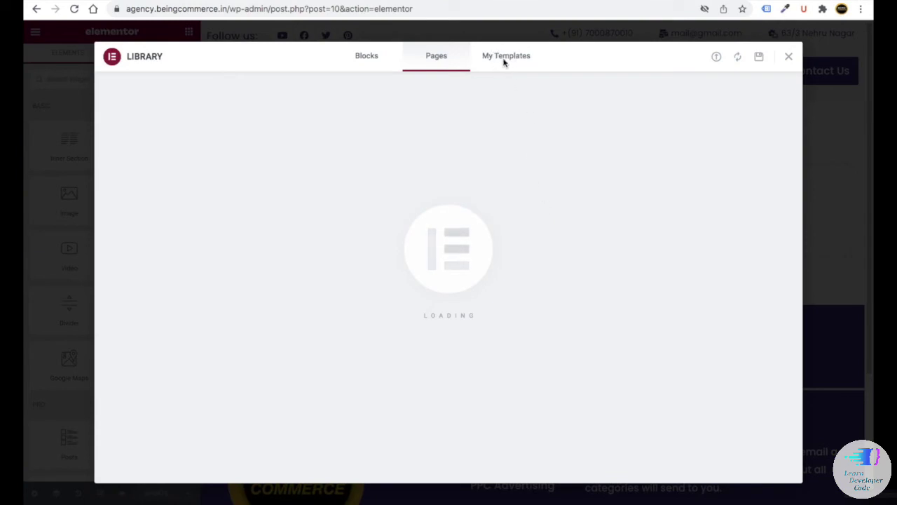
pyautogui.click(503, 60)
pyautogui.click(671, 185)
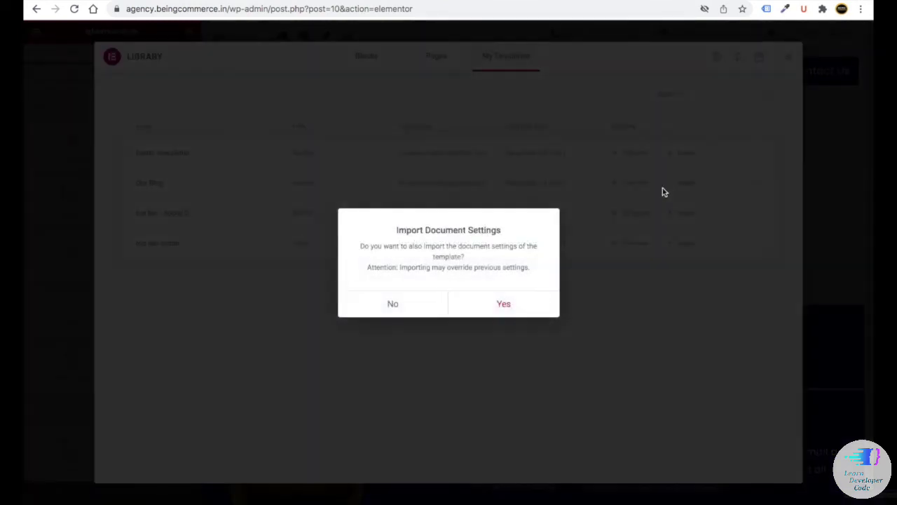
pyautogui.click(502, 304)
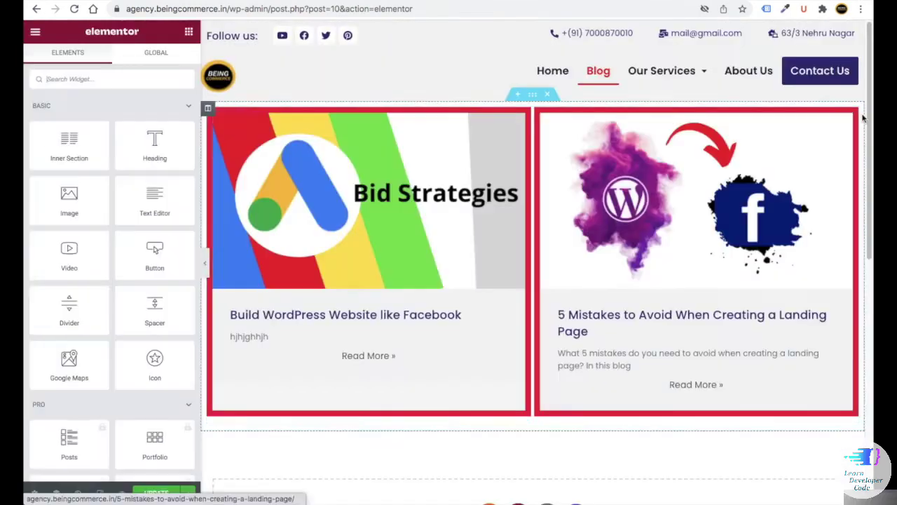
# - Turn off the Premium Blog widget's carousel and turn on pagination
pyautogui.scroll(-3, 119, 413)
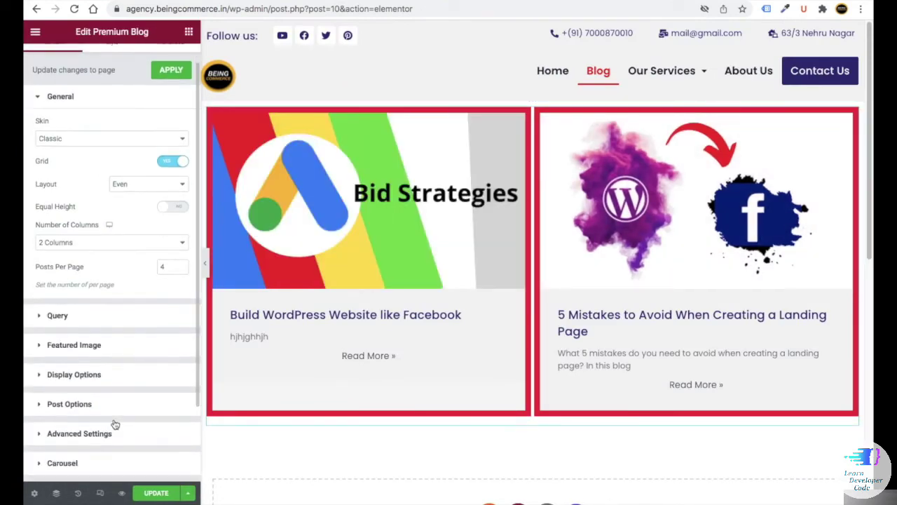
pyautogui.click(112, 370)
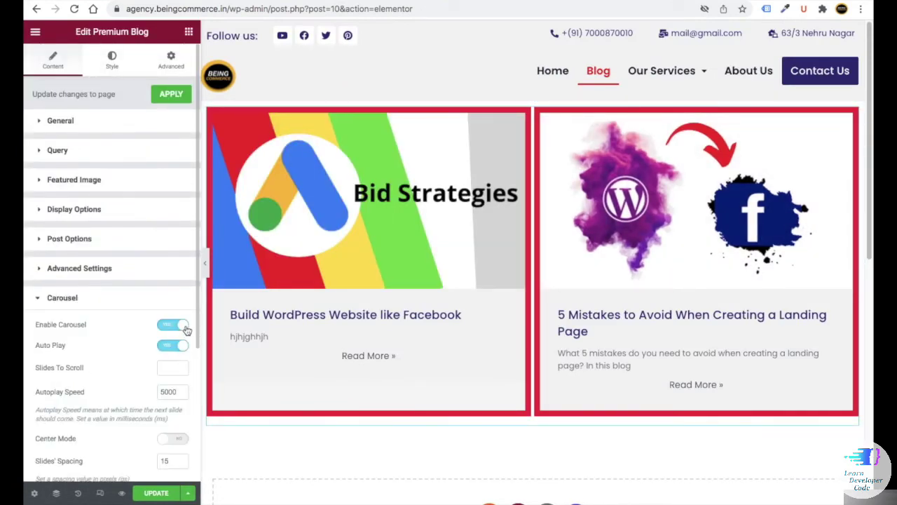
pyautogui.click(182, 326)
pyautogui.click(62, 122)
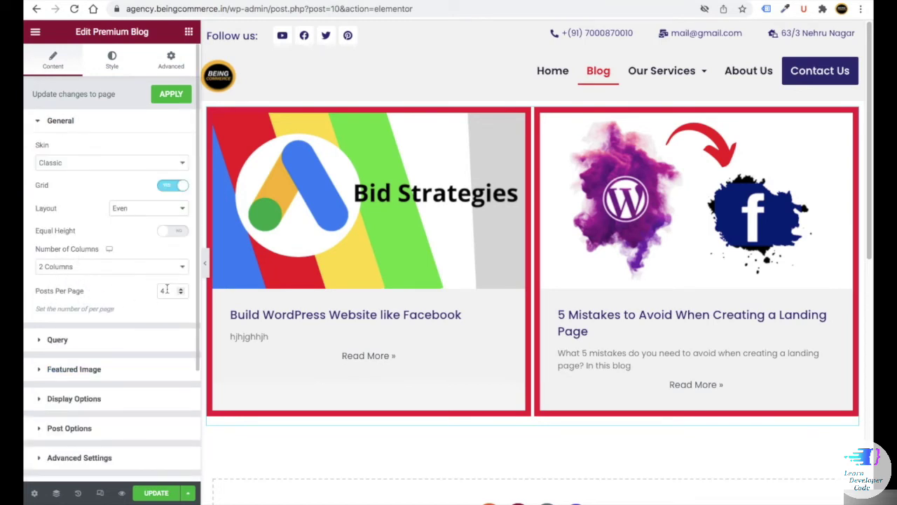
pyautogui.scroll(-3, 64, 303)
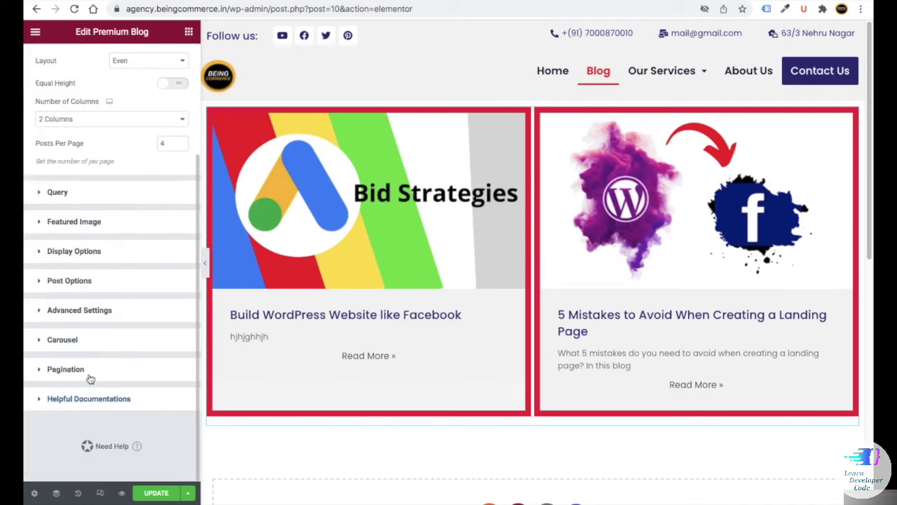
pyautogui.click(65, 369)
pyautogui.click(168, 361)
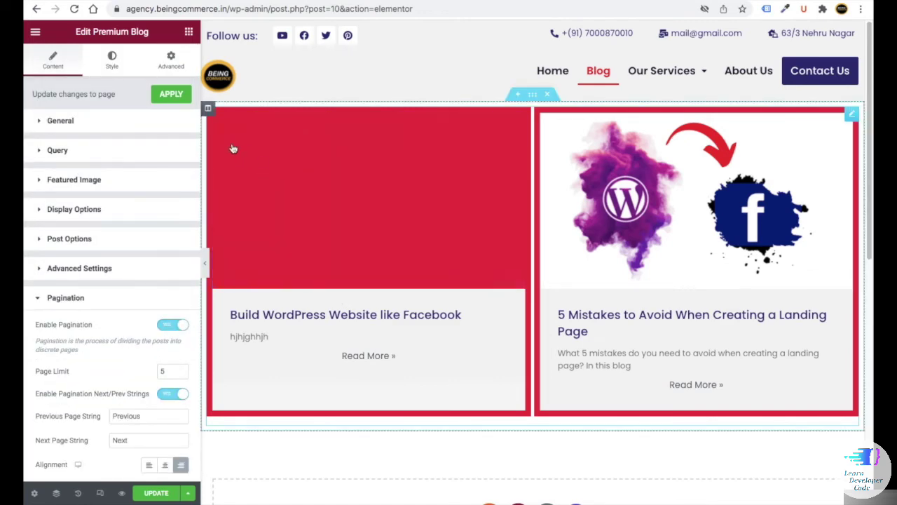
# - Add a third column beside the blog posts with a width of 30
pyautogui.rightClick(208, 111)
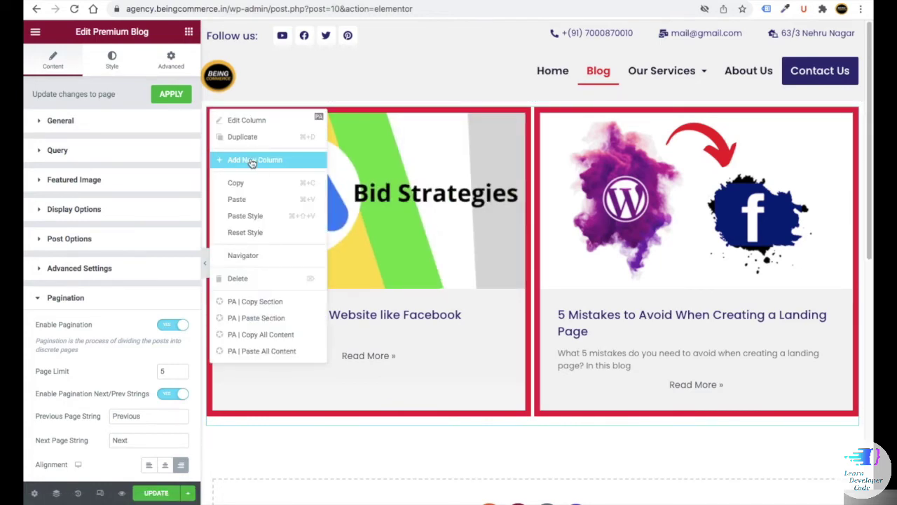
pyautogui.click(246, 159)
pyautogui.click(171, 116)
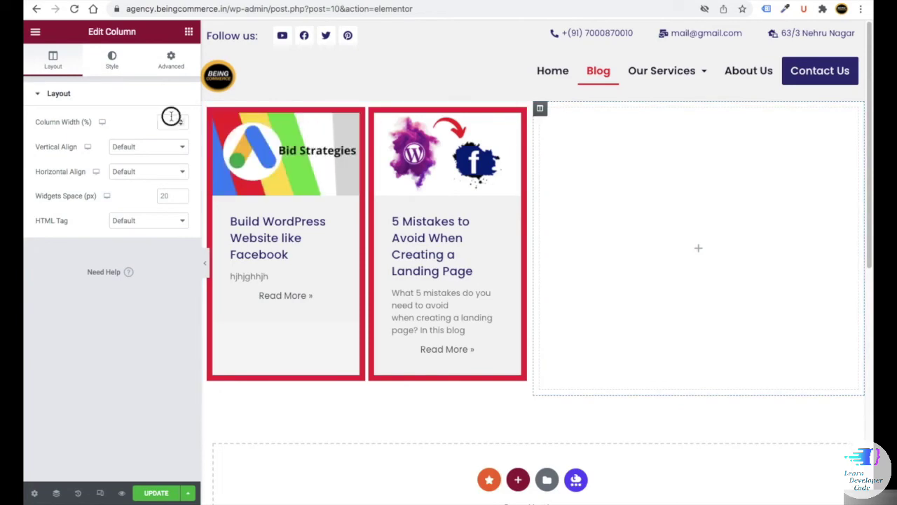
pyautogui.write('30')
# - Place a Shortcode widget, found by searching 'SHO', in the new column
pyautogui.click(188, 34)
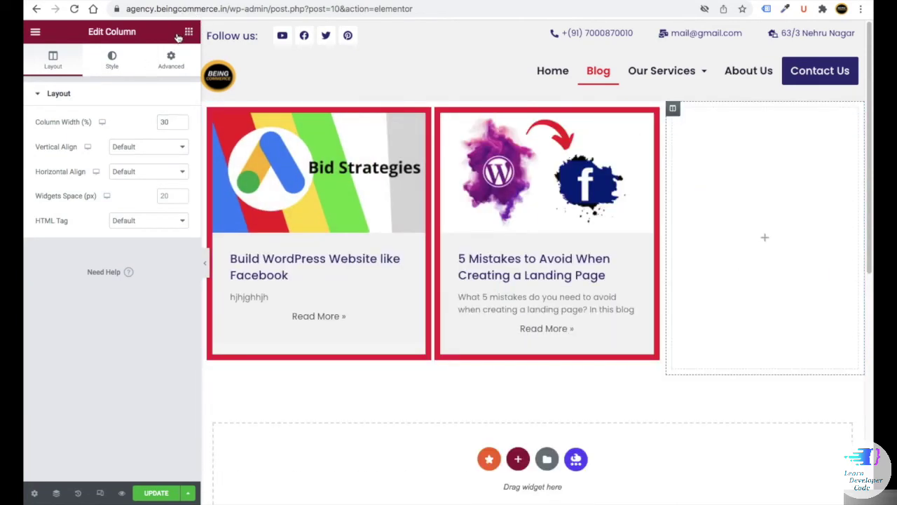
pyautogui.click(83, 79)
pyautogui.write('SHO')
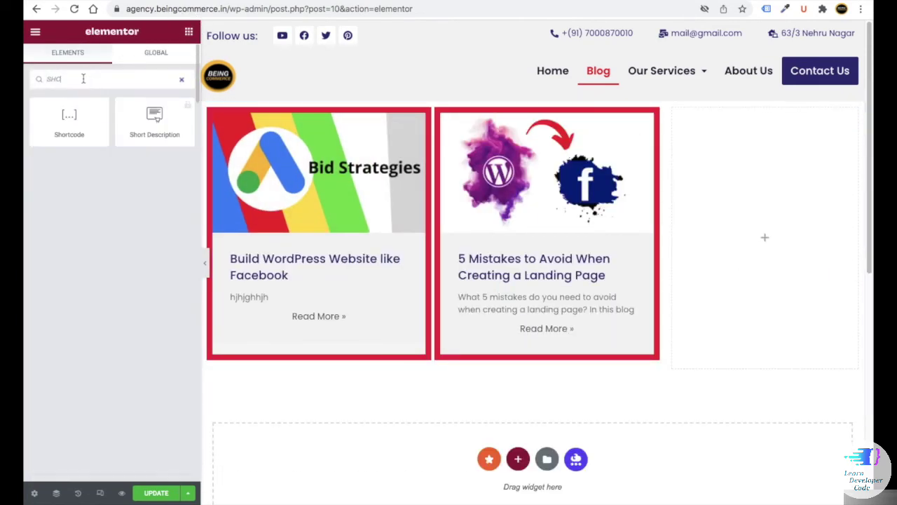
pyautogui.moveTo(72, 124); pyautogui.dragTo(785, 226)
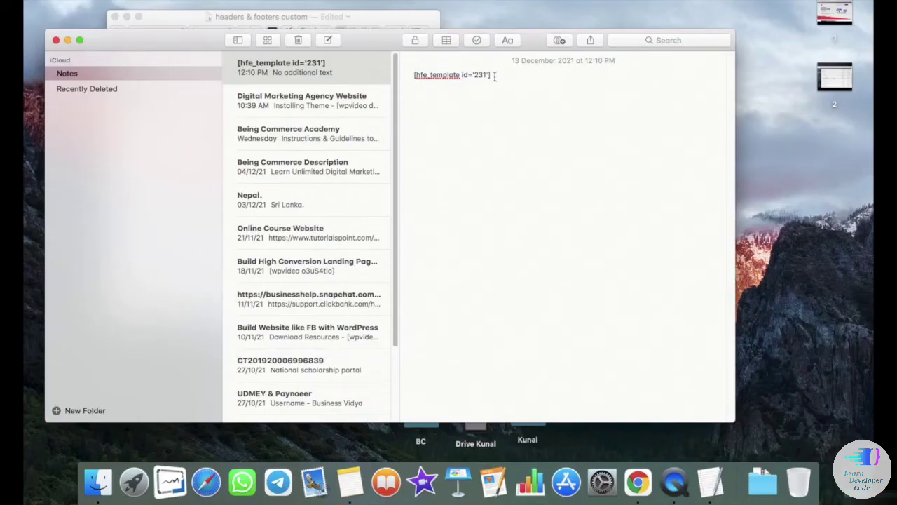
# - Copy the Blog Sidebar shortcode from Notes
pyautogui.moveTo(494, 76); pyautogui.dragTo(408, 74)
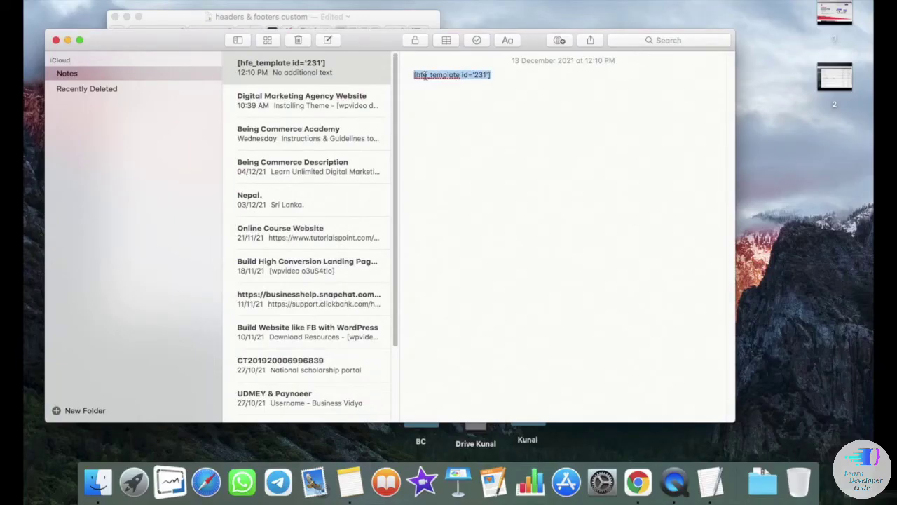
pyautogui.rightClick(424, 75)
pyautogui.click(456, 120)
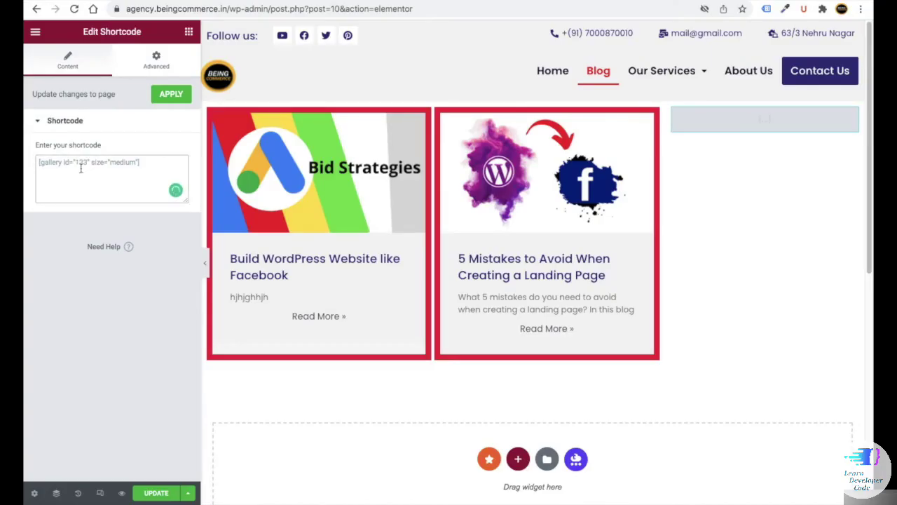
# - Paste the sidebar shortcode, then give the Read More buttons red text and a new background colour
pyautogui.hotkey('ctrl', 'v')
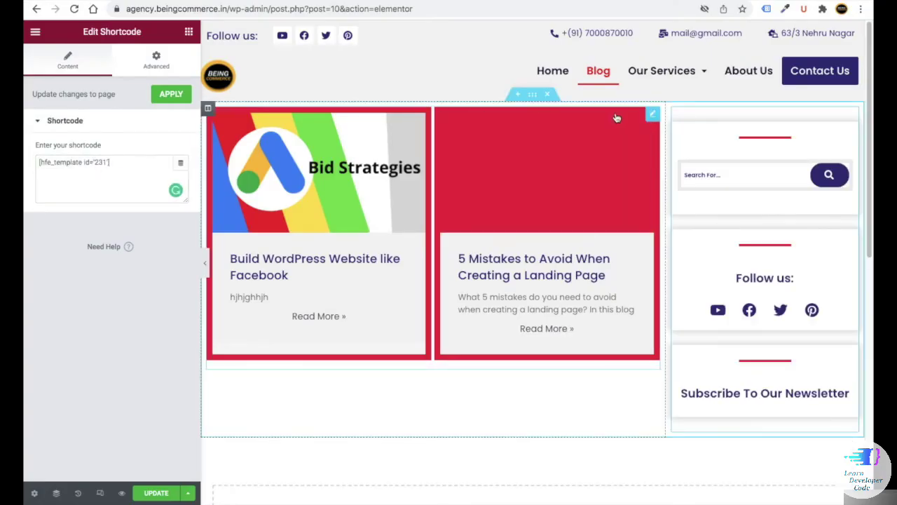
pyautogui.click(653, 114)
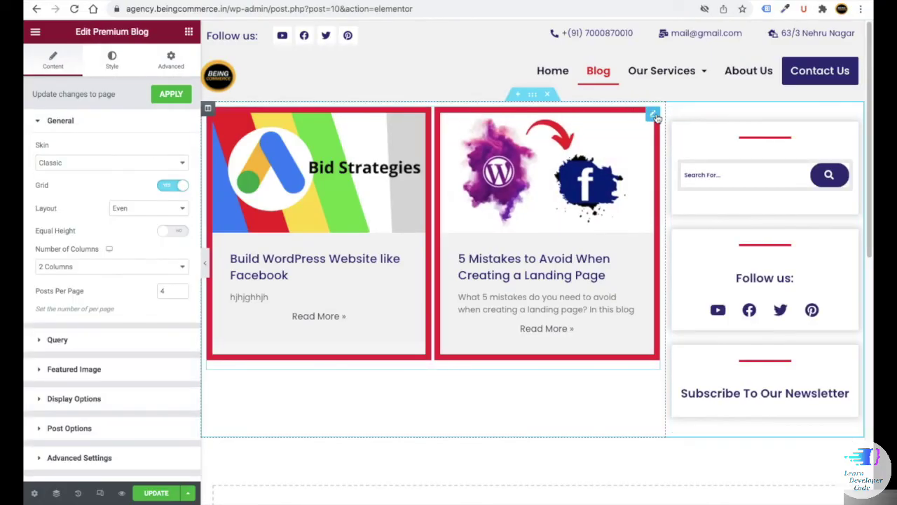
pyautogui.click(111, 60)
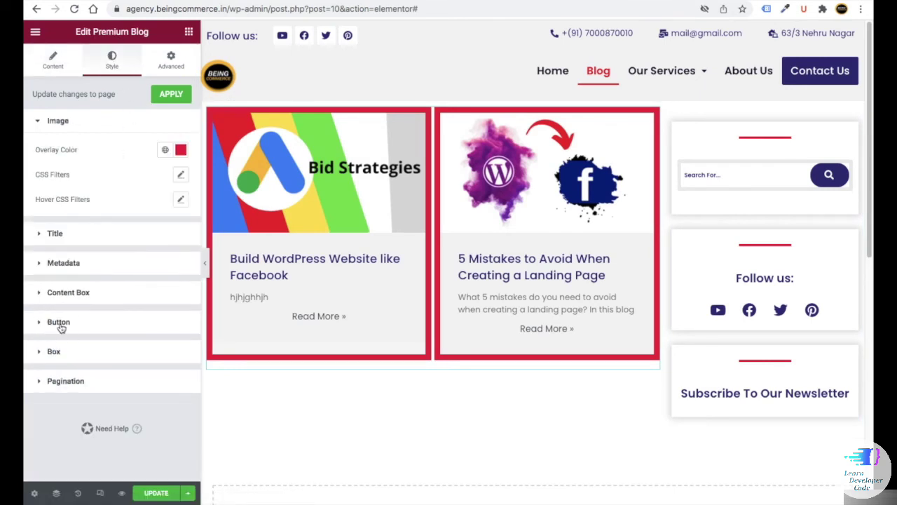
pyautogui.click(59, 323)
pyautogui.click(180, 328)
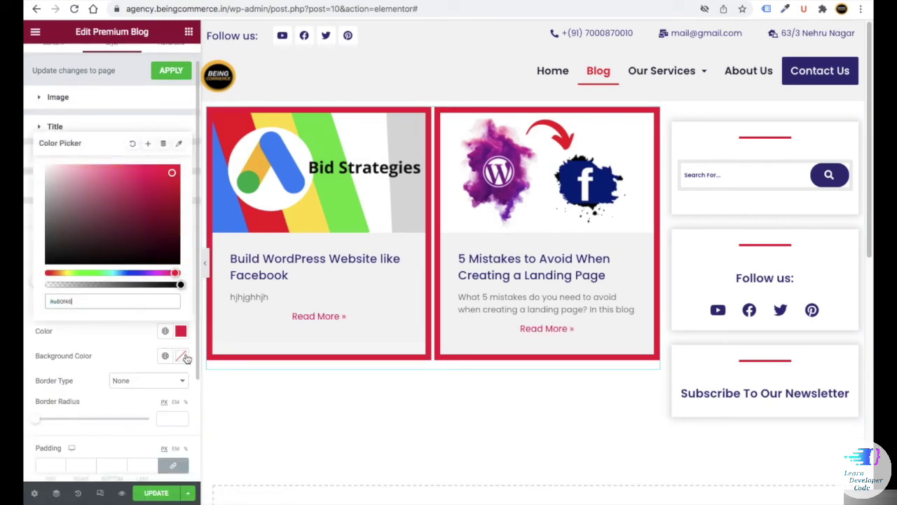
pyautogui.click(180, 356)
pyautogui.click(114, 290)
# - Give the Read More buttons a dark navy hover background
pyautogui.click(156, 308)
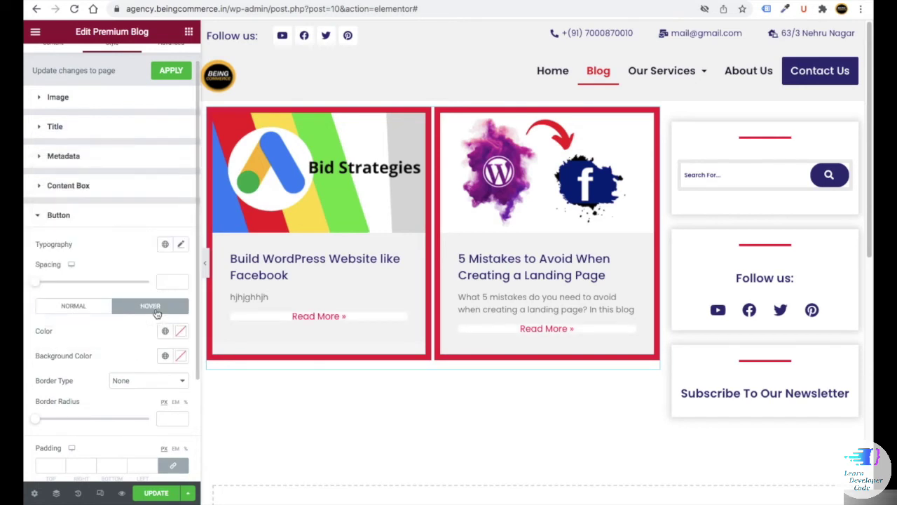
pyautogui.click(180, 315)
pyautogui.click(180, 340)
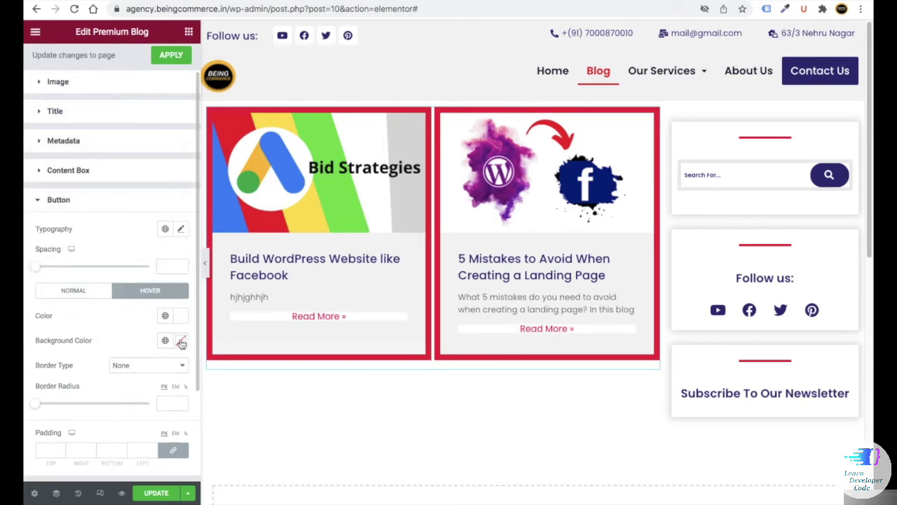
pyautogui.hotkey('ctrl', 'v')
pyautogui.scroll(-2, 127, 337)
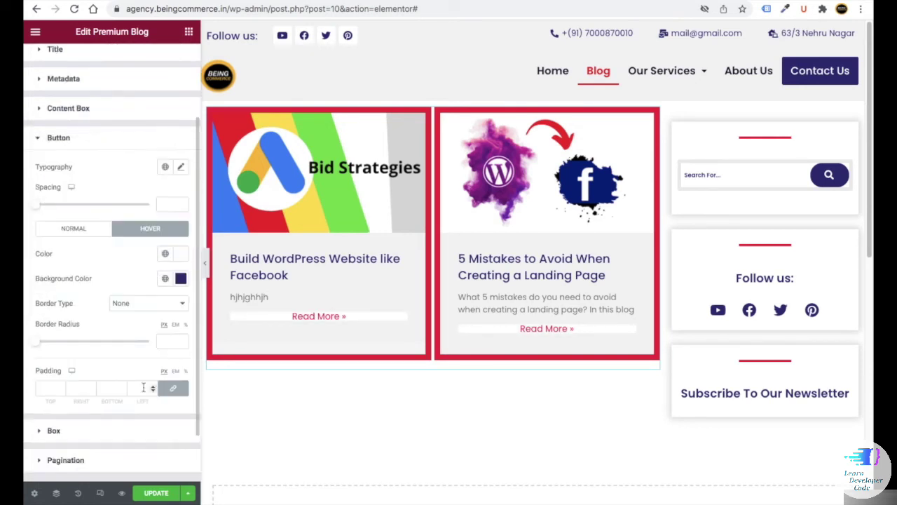
# - Set the Read More buttons' top and bottom padding to 14 px
pyautogui.click(47, 331)
pyautogui.write('0')
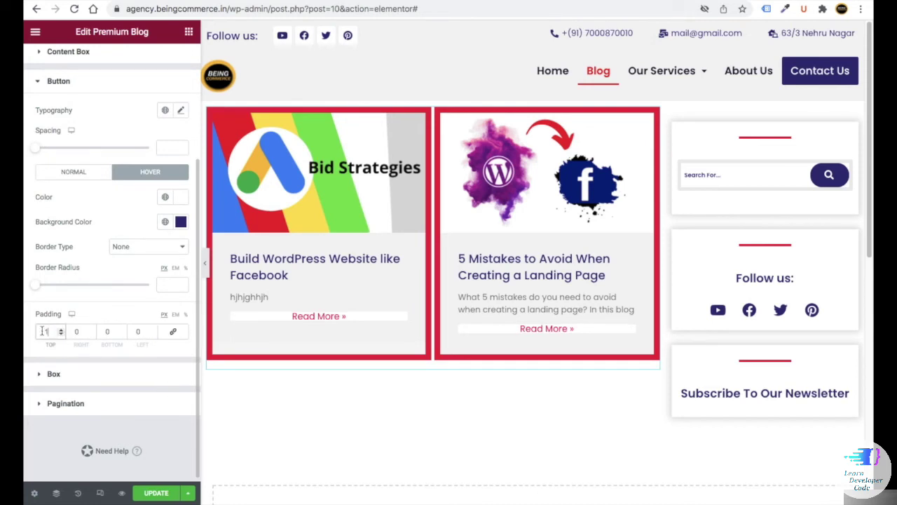
pyautogui.write('4')
pyautogui.click(107, 331)
# - Set the pagination typography font family to Poppins
pyautogui.write('14')
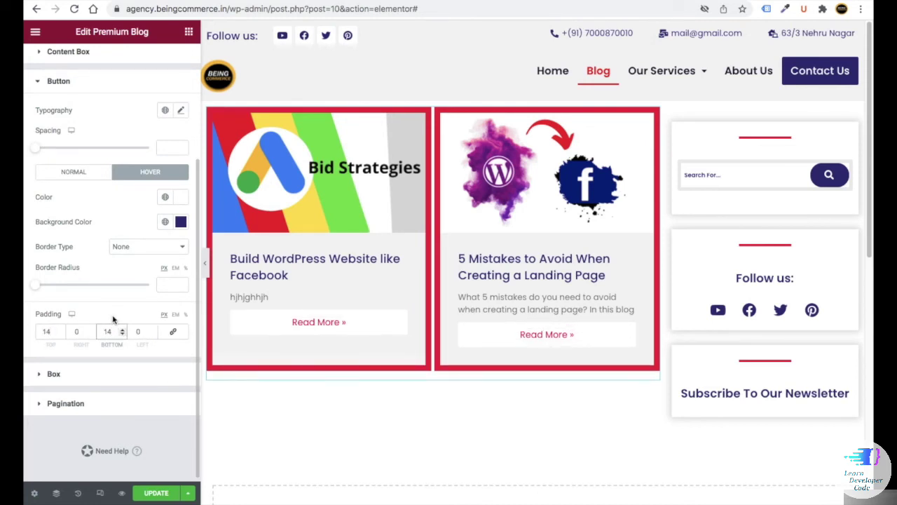
pyautogui.click(62, 405)
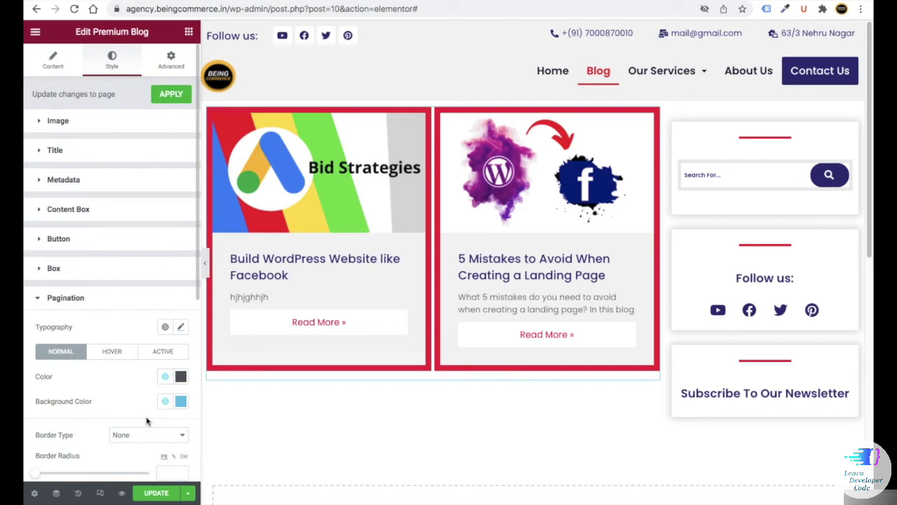
pyautogui.click(181, 329)
pyautogui.scroll(-1, 128, 313)
pyautogui.click(122, 307)
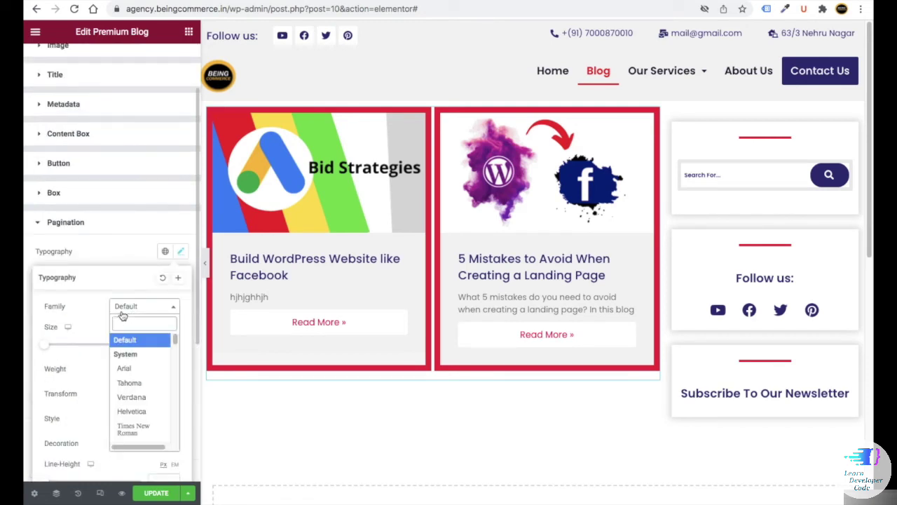
pyautogui.write('poppins')
pyautogui.press('Return')
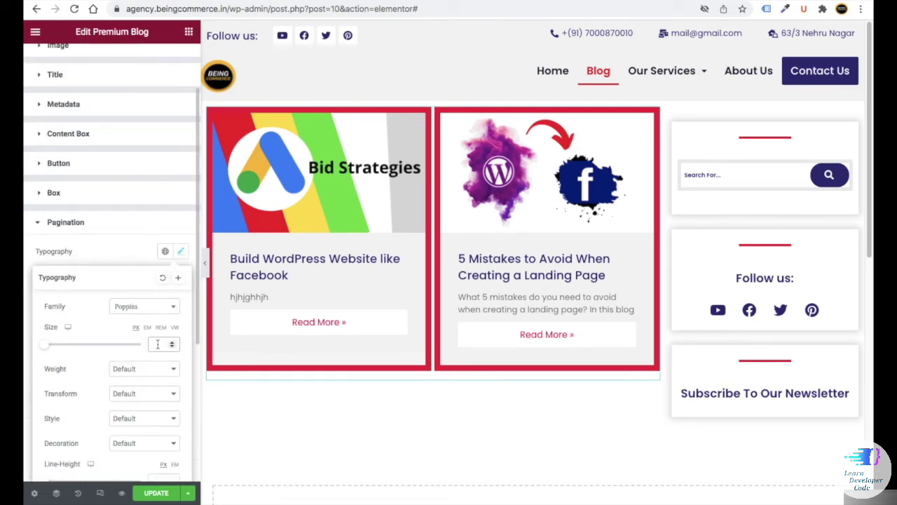
pyautogui.click(181, 250)
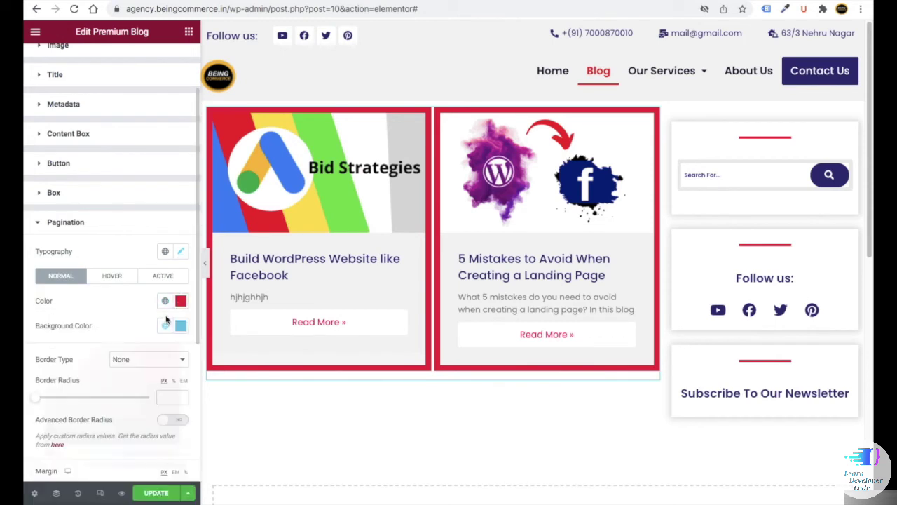
# - Set the pagination hover colours and active colours: dark navy background, white text
pyautogui.click(181, 325)
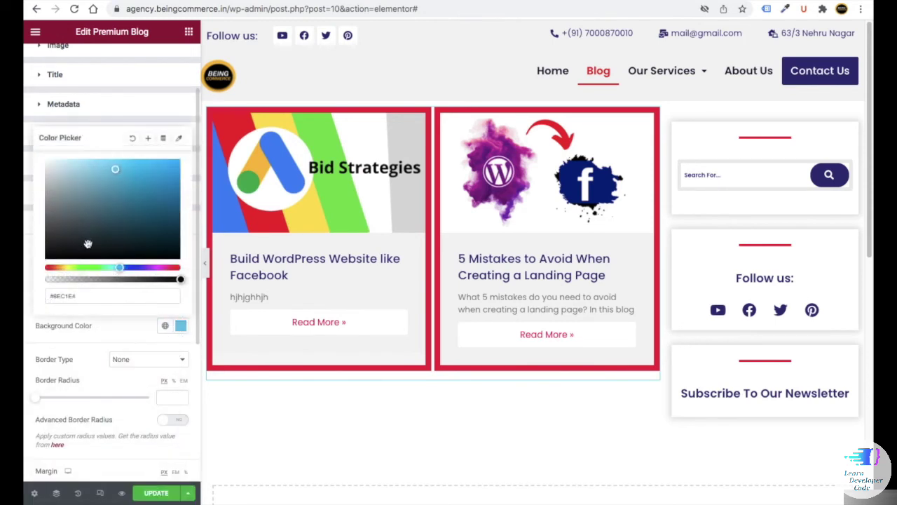
pyautogui.click(130, 334)
pyautogui.click(111, 275)
pyautogui.click(181, 302)
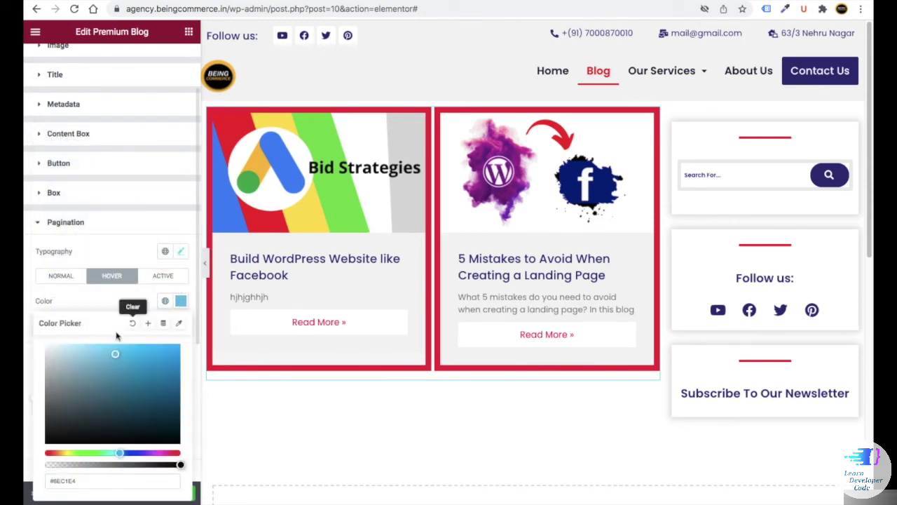
pyautogui.click(130, 311)
pyautogui.click(183, 332)
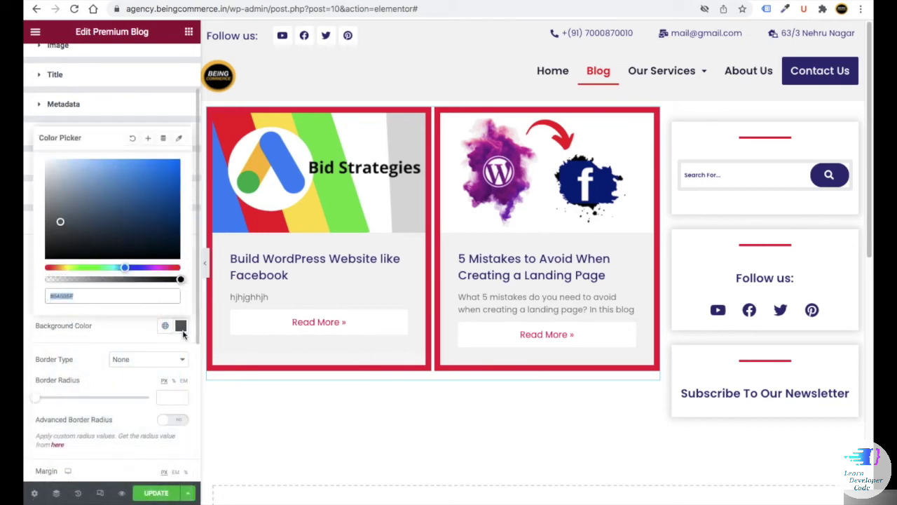
pyautogui.click(115, 327)
pyautogui.click(163, 275)
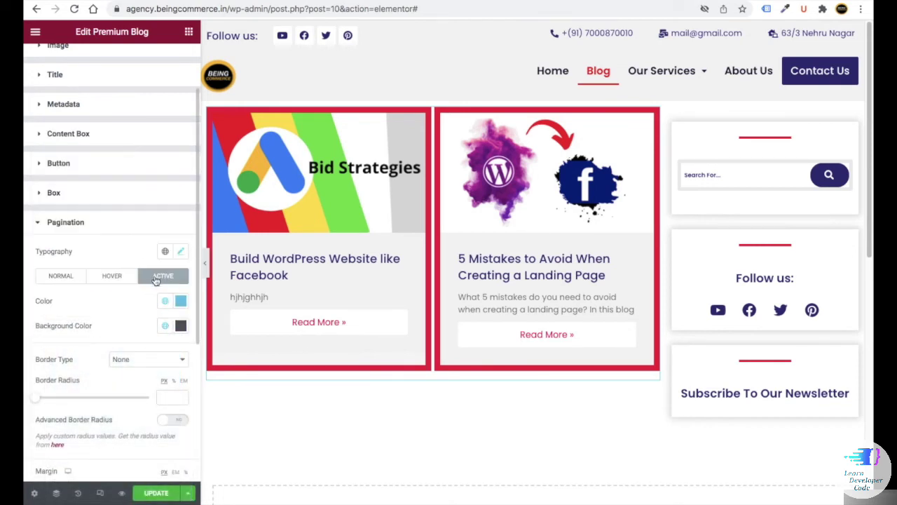
pyautogui.click(181, 327)
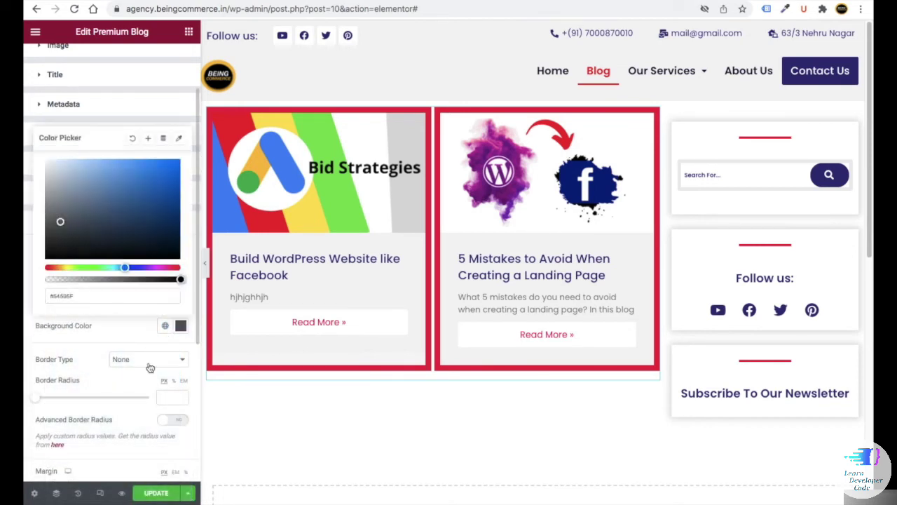
pyautogui.click(89, 310)
pyautogui.click(181, 300)
pyautogui.click(118, 309)
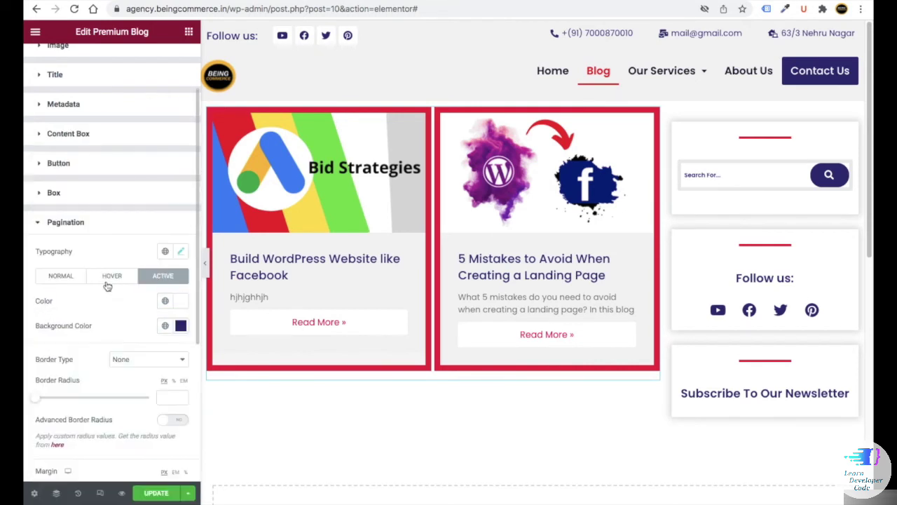
pyautogui.click(73, 277)
# - Give the pagination a black double border, radius 20, margin 7, padding 8, and save
pyautogui.scroll(-2, 116, 291)
pyautogui.click(120, 279)
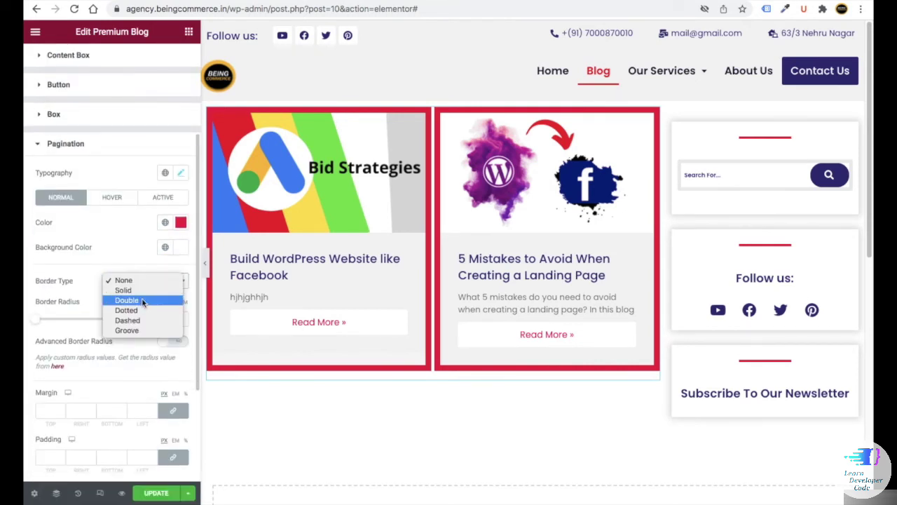
pyautogui.click(142, 298)
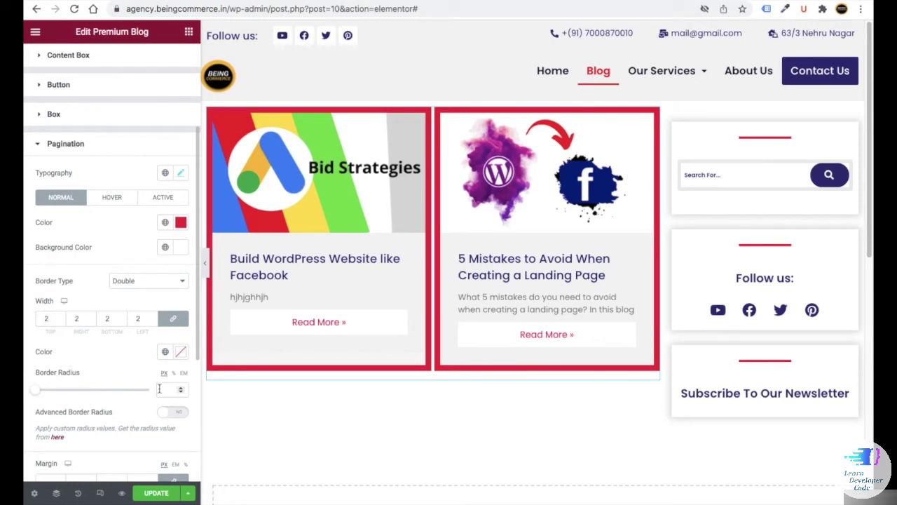
pyautogui.click(181, 351)
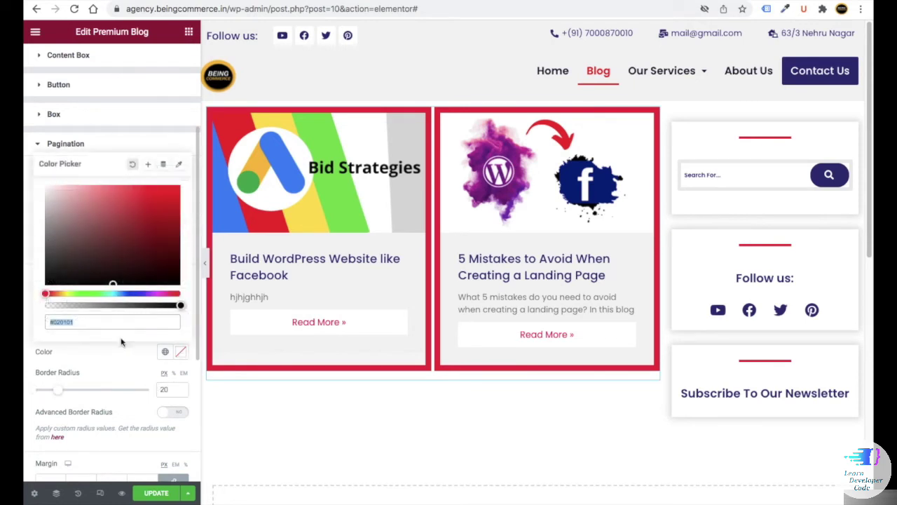
pyautogui.click(49, 281)
pyautogui.scroll(-3, 89, 367)
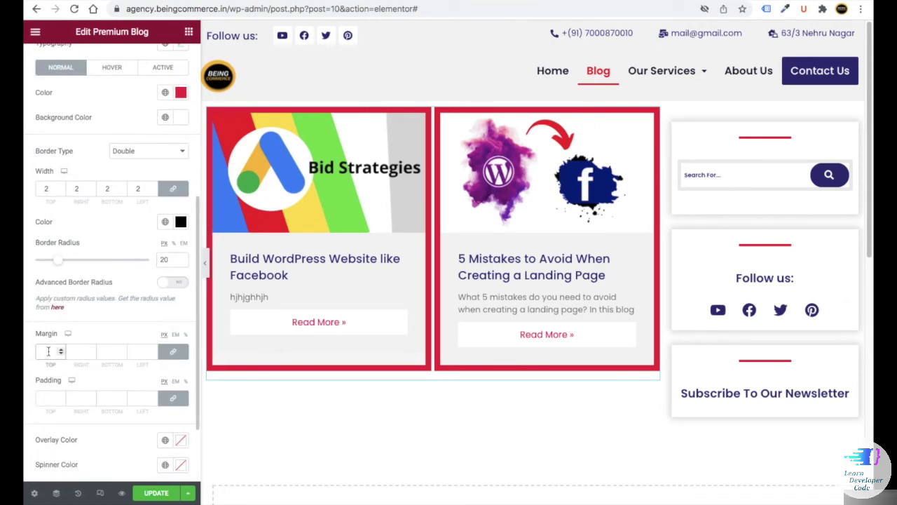
pyautogui.write('8')
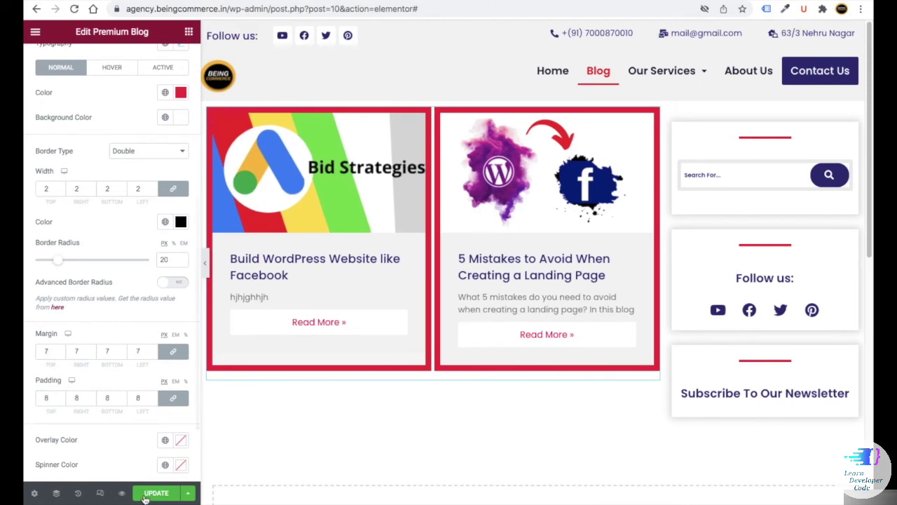
pyautogui.click(156, 493)
pyautogui.scroll(-1, 350, 287)
pyautogui.scroll(-1, 336, 367)
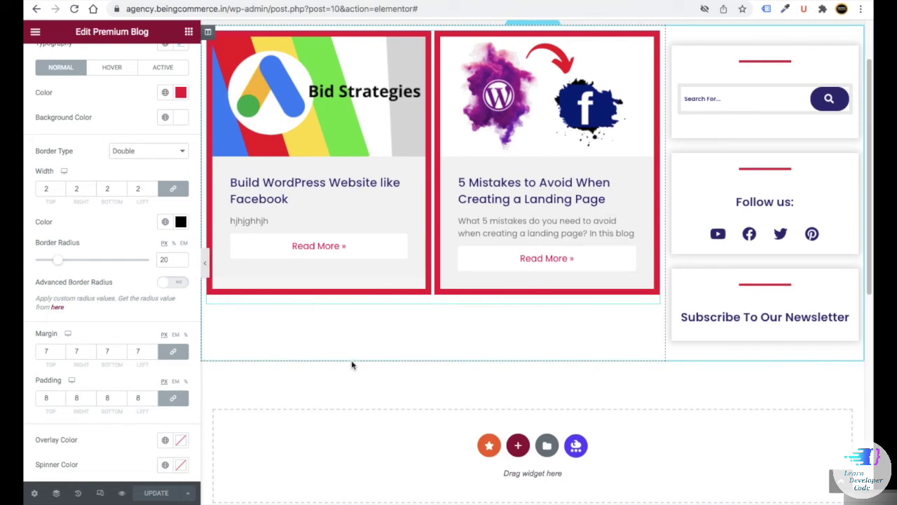
# - Check the blog cards at mobile width, then return to desktop view and scroll the page
pyautogui.click(100, 492)
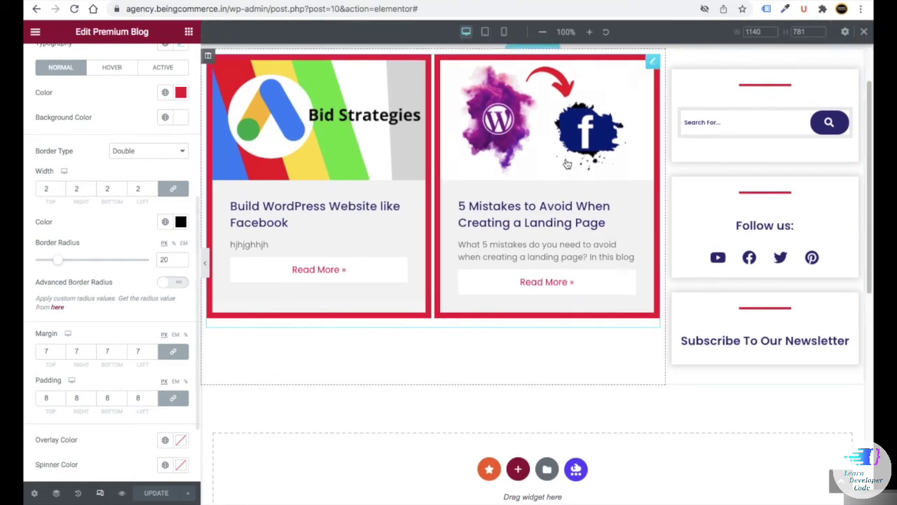
pyautogui.click(504, 32)
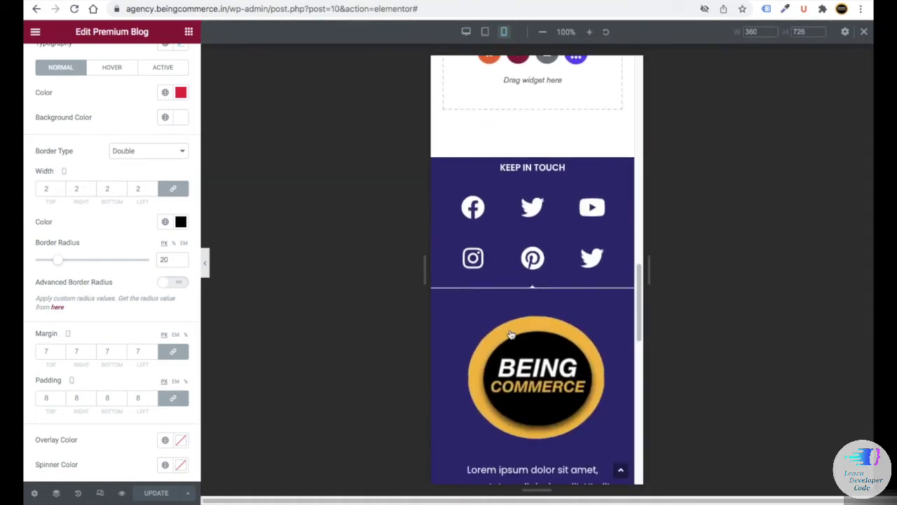
pyautogui.scroll(10, 511, 333)
pyautogui.hotkey('ctrl', 'shift', 'm')
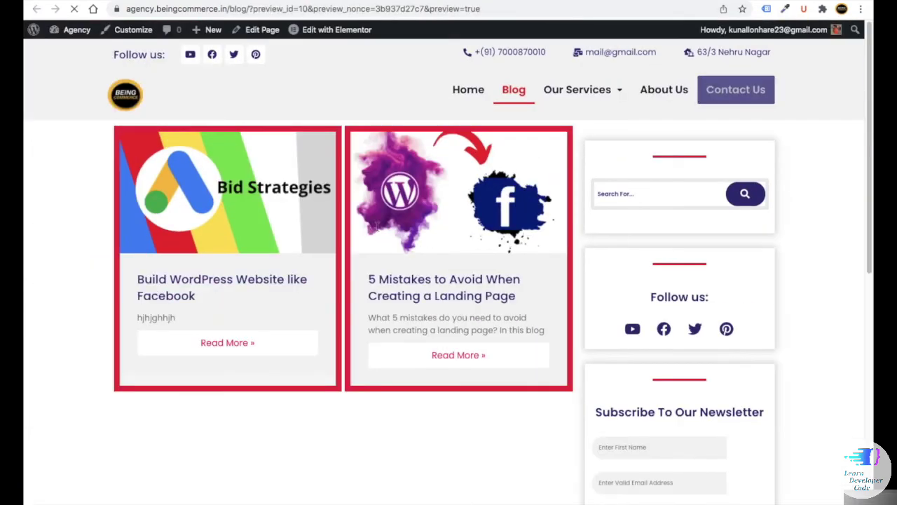
pyautogui.scroll(-3, 426, 299)
pyautogui.scroll(3, 466, 316)
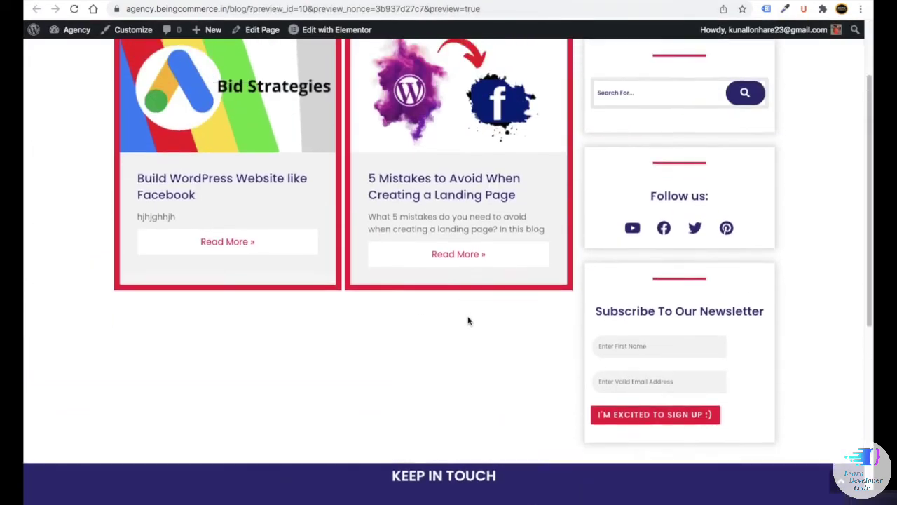
pyautogui.scroll(-3, 358, 203)
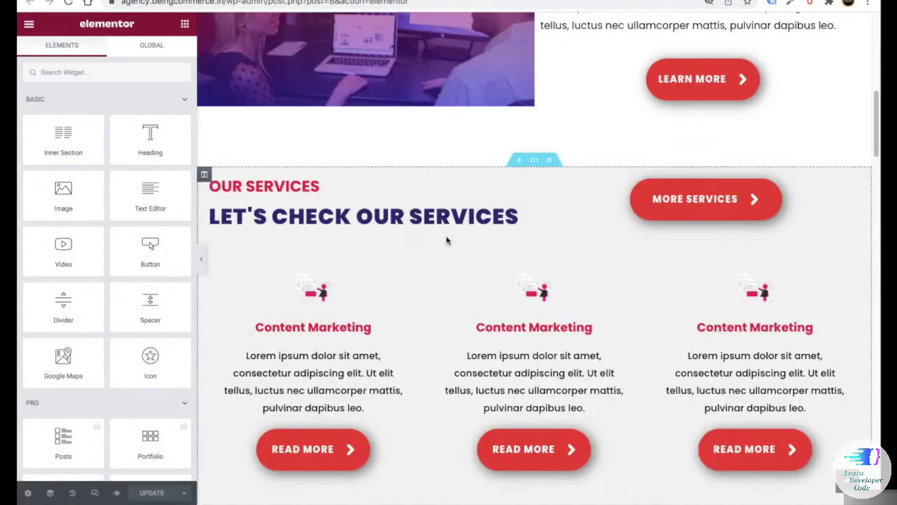
# - Save the Our Benefits section as a reusable library template
pyautogui.scroll(3, 446, 235)
pyautogui.scroll(-3, 446, 236)
pyautogui.scroll(6, 446, 235)
pyautogui.scroll(3, 447, 236)
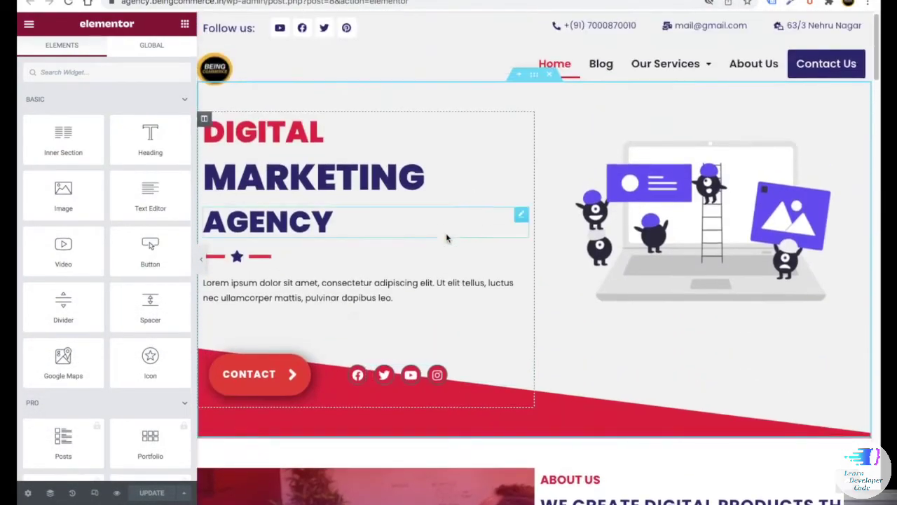
pyautogui.scroll(-15, 446, 236)
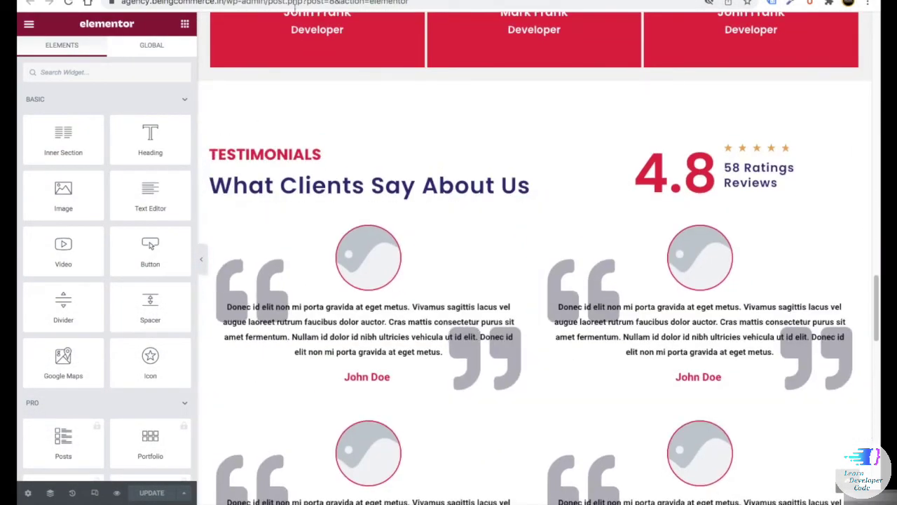
pyautogui.scroll(-5, 266, 133)
pyautogui.scroll(-10, 381, 214)
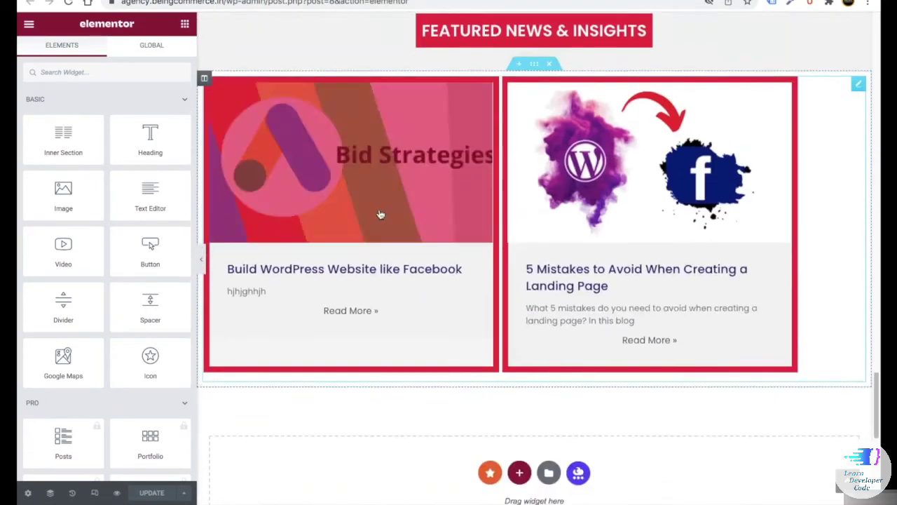
pyautogui.scroll(14, 409, 215)
pyautogui.scroll(12, 413, 209)
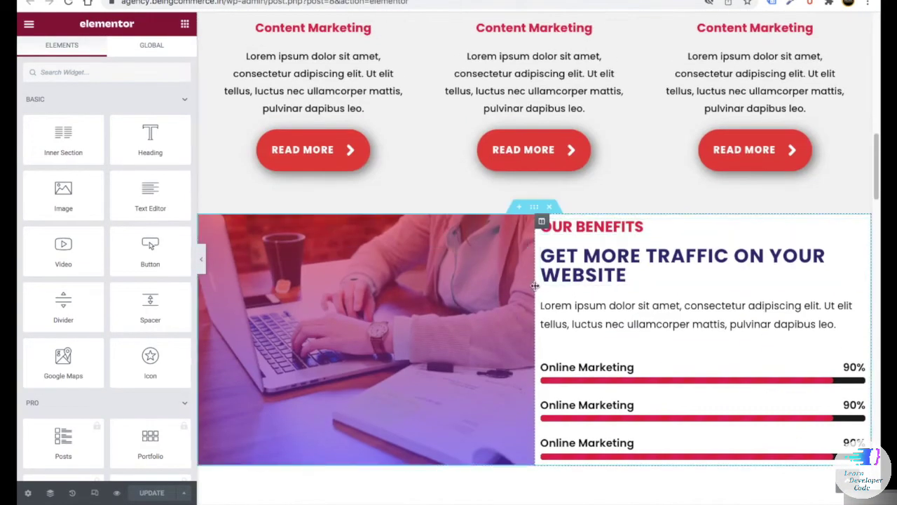
pyautogui.rightClick(537, 210)
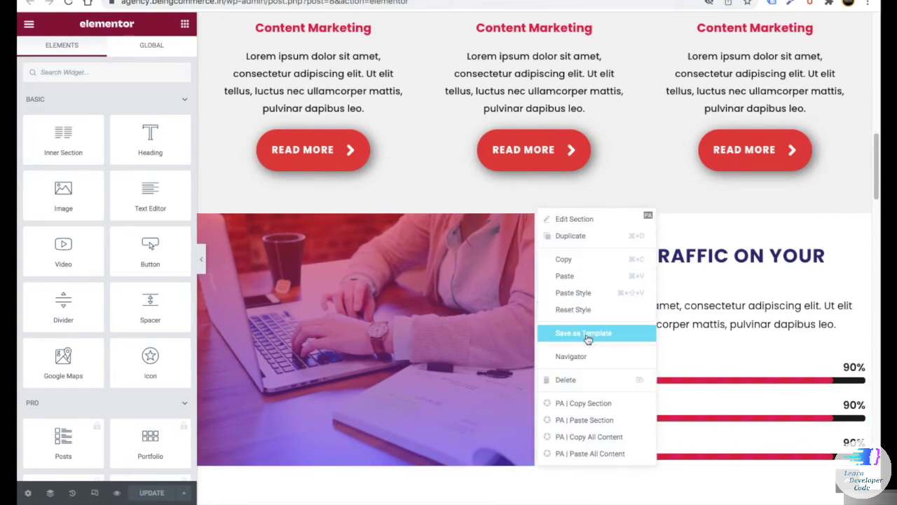
pyautogui.click(583, 335)
pyautogui.write('our services page hero')
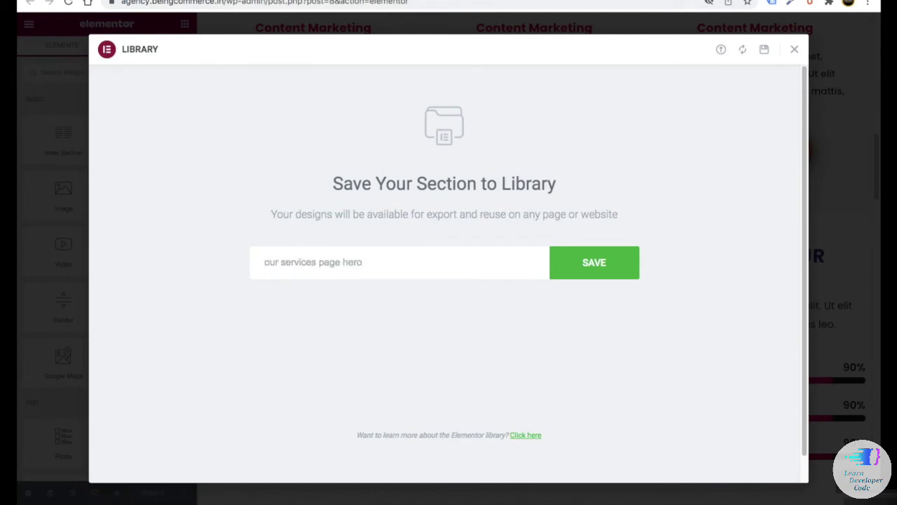
pyautogui.click(563, 270)
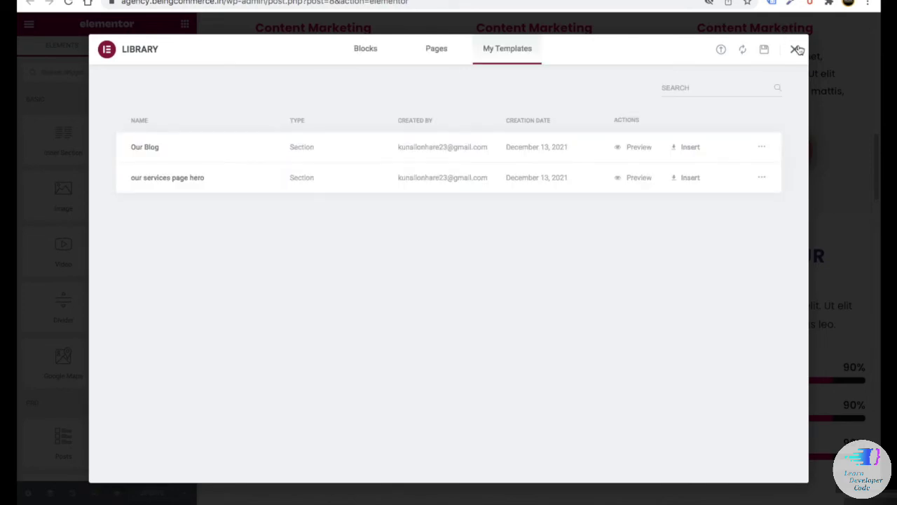
pyautogui.click(794, 50)
# - Save the PROFESSIONAL TEAM section as a template named 'dual colour heading'
pyautogui.scroll(-6, 486, 230)
pyautogui.scroll(-5, 490, 232)
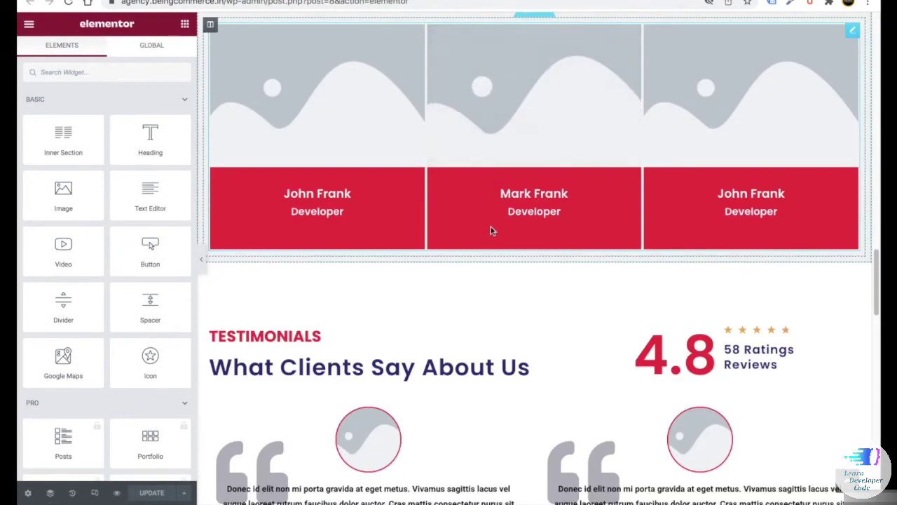
pyautogui.scroll(3, 393, 122)
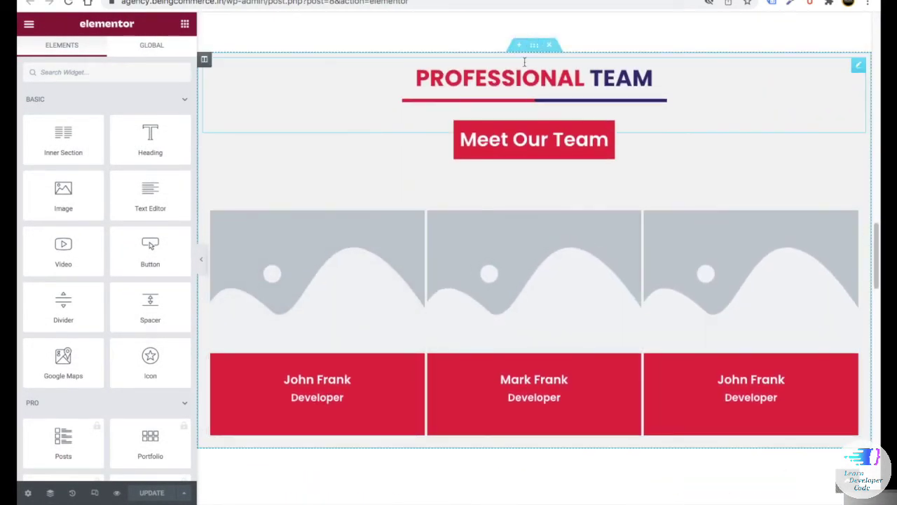
pyautogui.rightClick(534, 47)
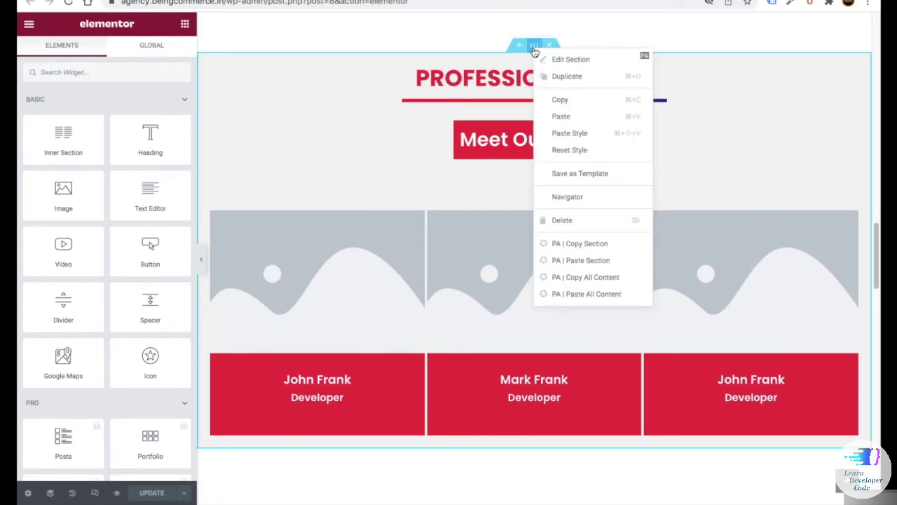
pyautogui.click(569, 174)
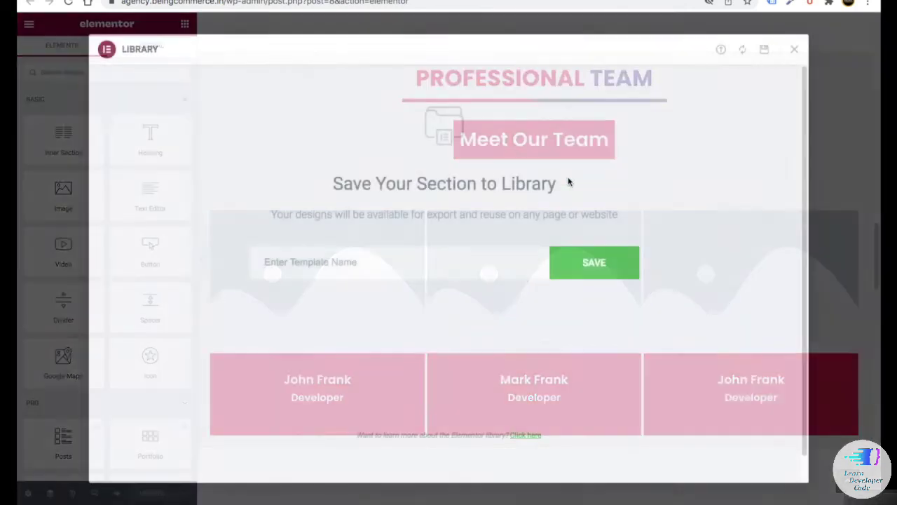
pyautogui.write('du')
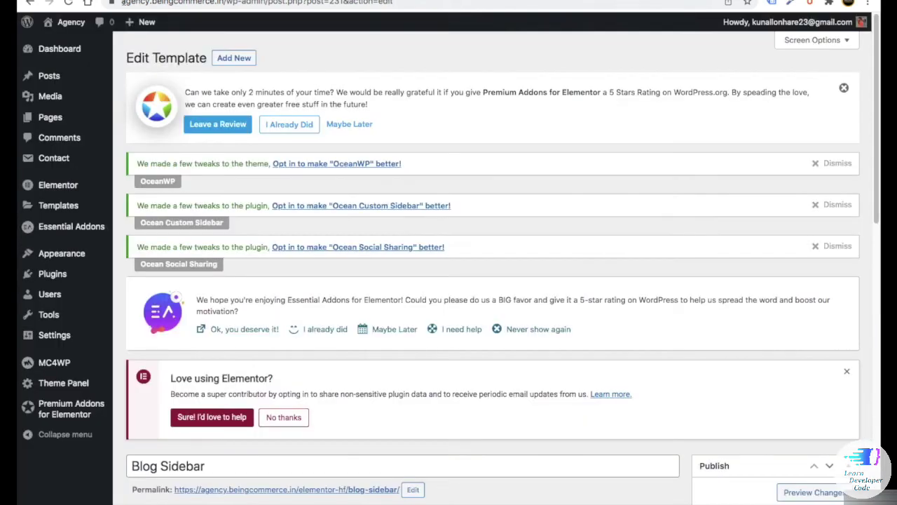
# - Open the Our Services page from All Pages and launch it in Elementor
pyautogui.moveTo(58, 130)
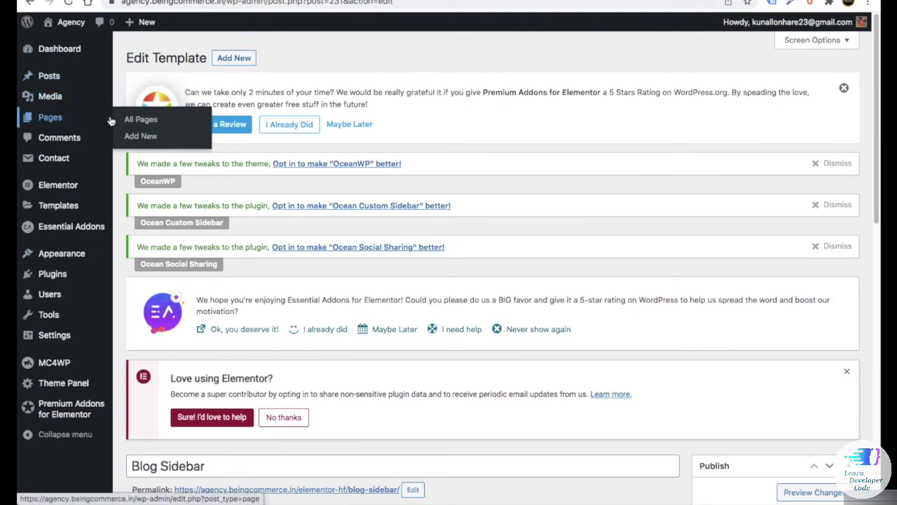
pyautogui.click(149, 120)
pyautogui.scroll(-15, 249, 196)
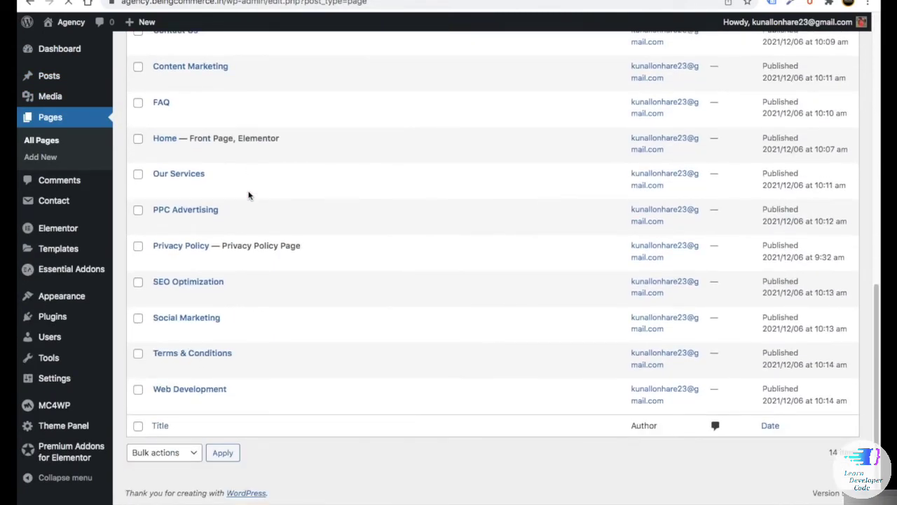
pyautogui.moveTo(170, 186)
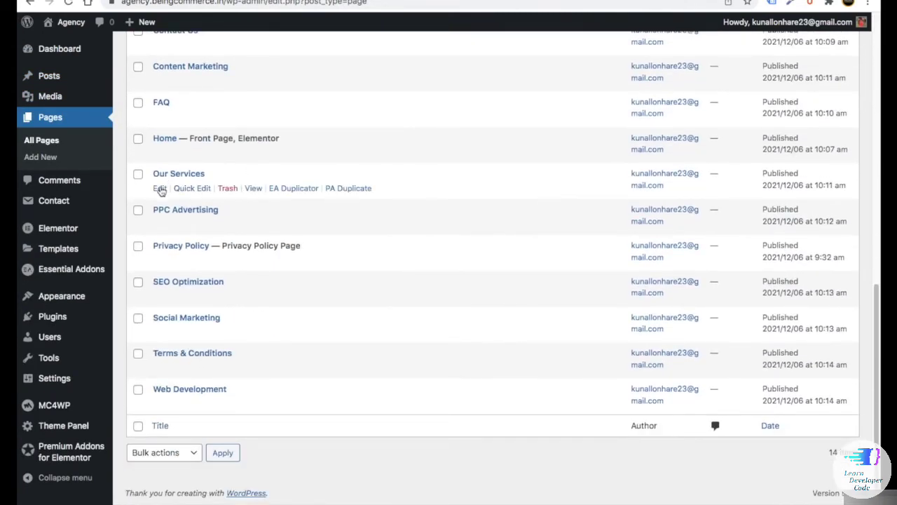
pyautogui.rightClick(159, 188)
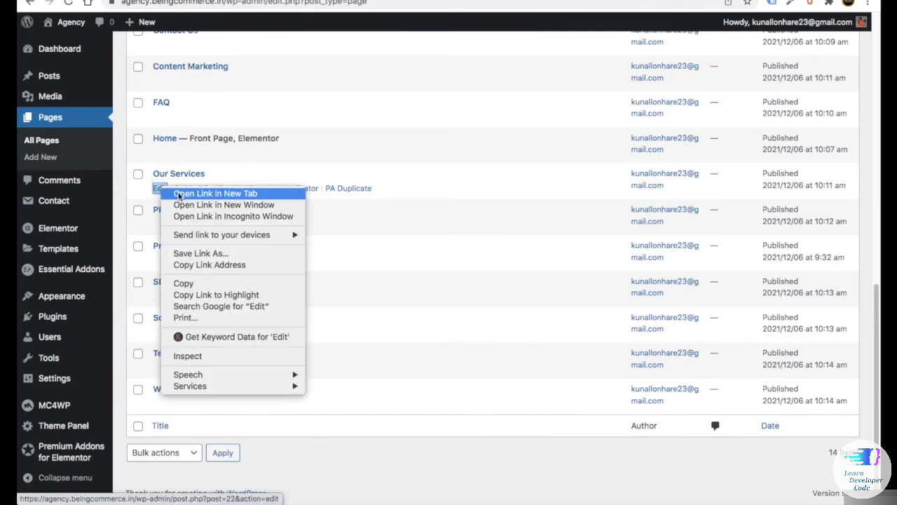
pyautogui.click(159, 188)
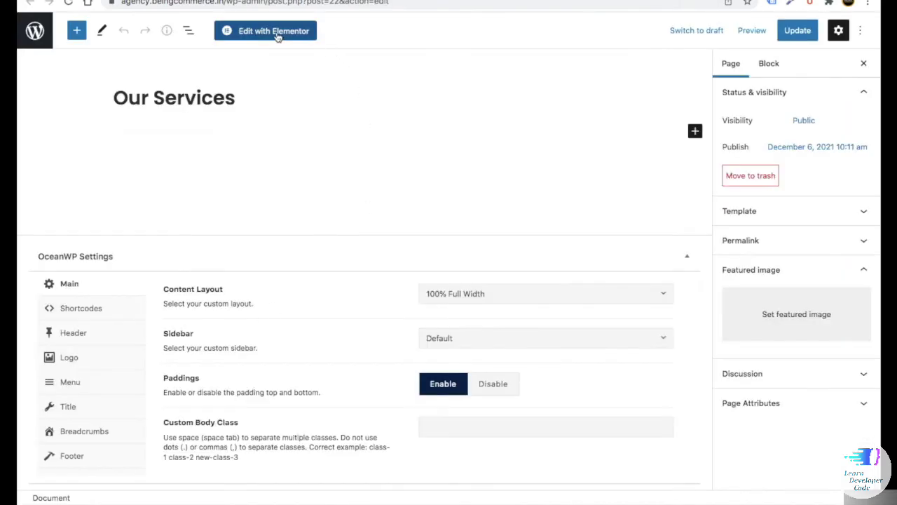
pyautogui.click(276, 37)
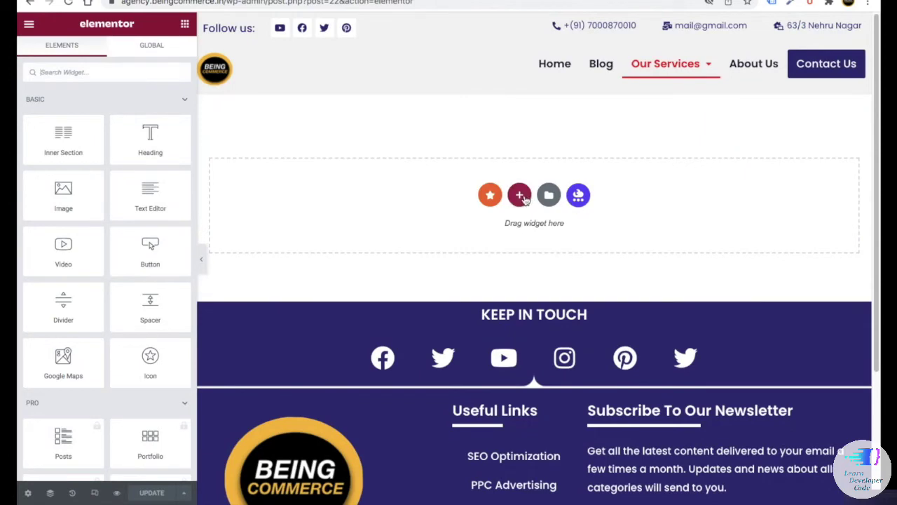
# - Add a one-column section with Home-page-a.jpg as its classic background image
pyautogui.click(520, 195)
pyautogui.click(372, 228)
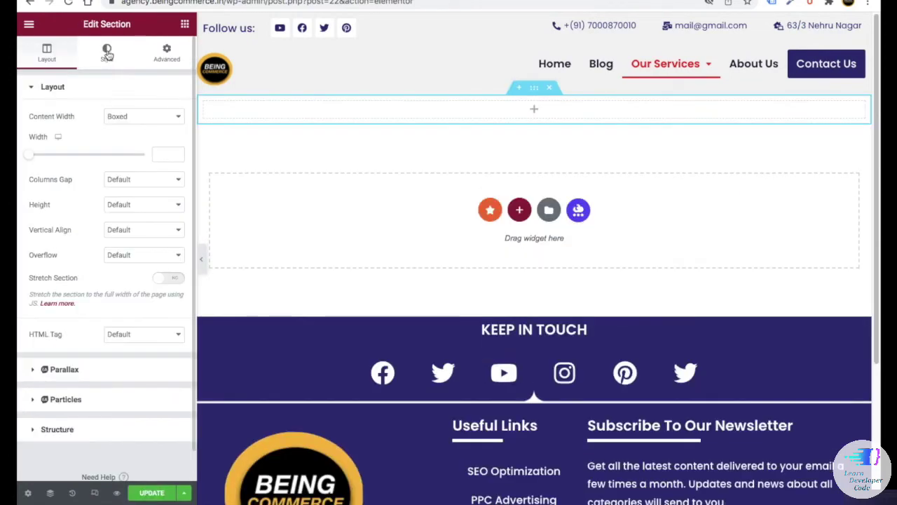
pyautogui.click(107, 55)
pyautogui.click(124, 140)
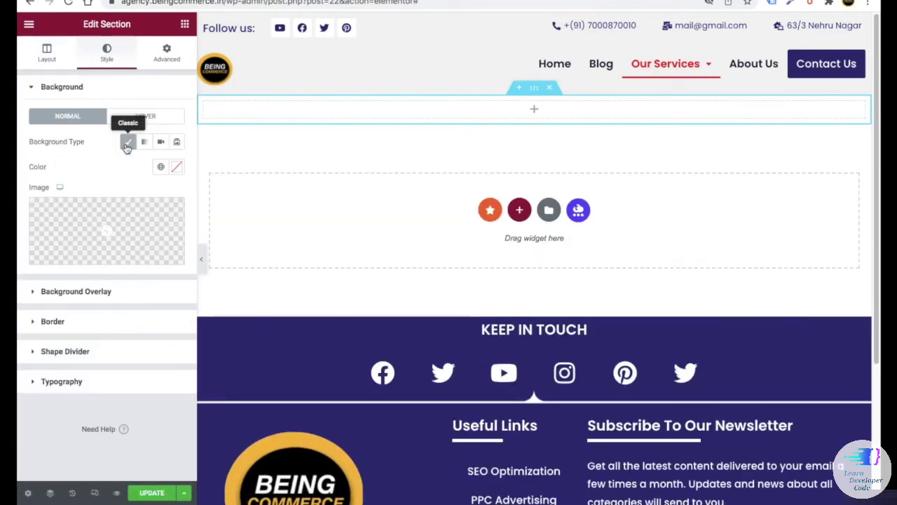
pyautogui.click(114, 212)
pyautogui.click(386, 181)
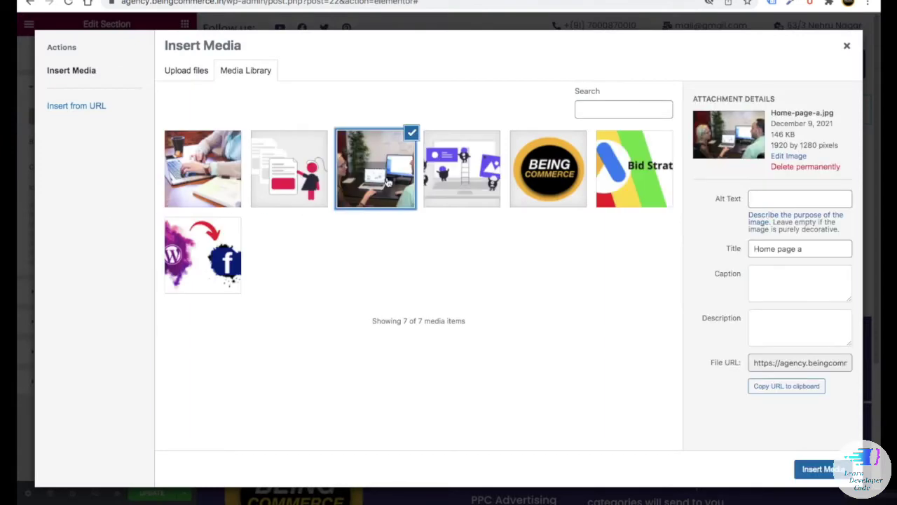
pyautogui.click(820, 468)
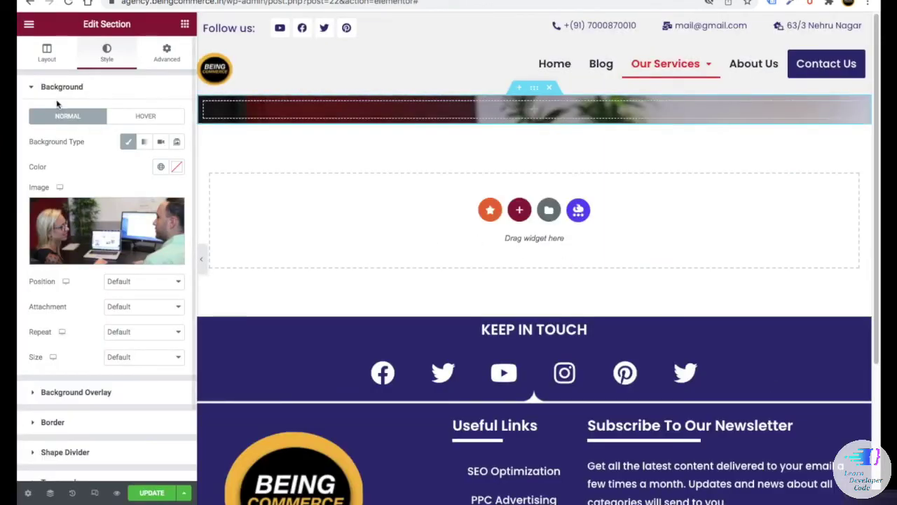
# - Set the section content width to 600 and minimum height to 500
pyautogui.click(46, 53)
pyautogui.click(161, 155)
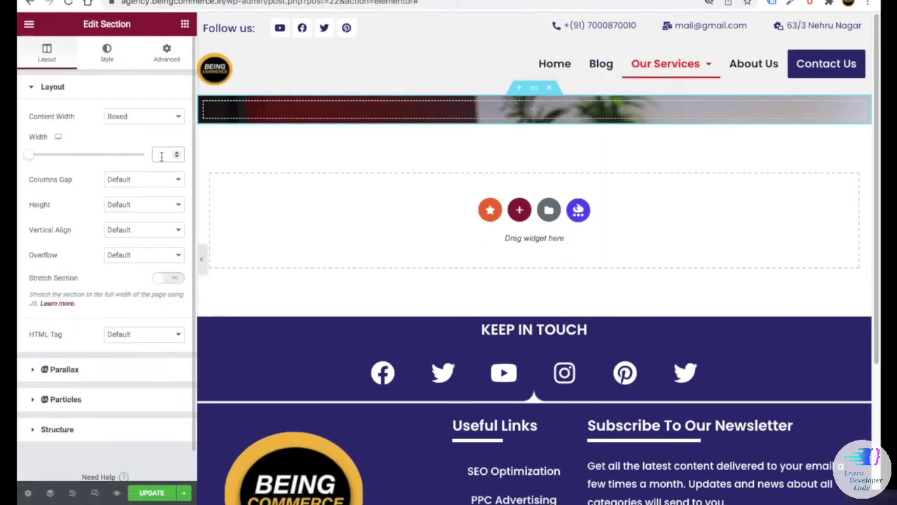
pyautogui.write('600')
pyautogui.click(141, 204)
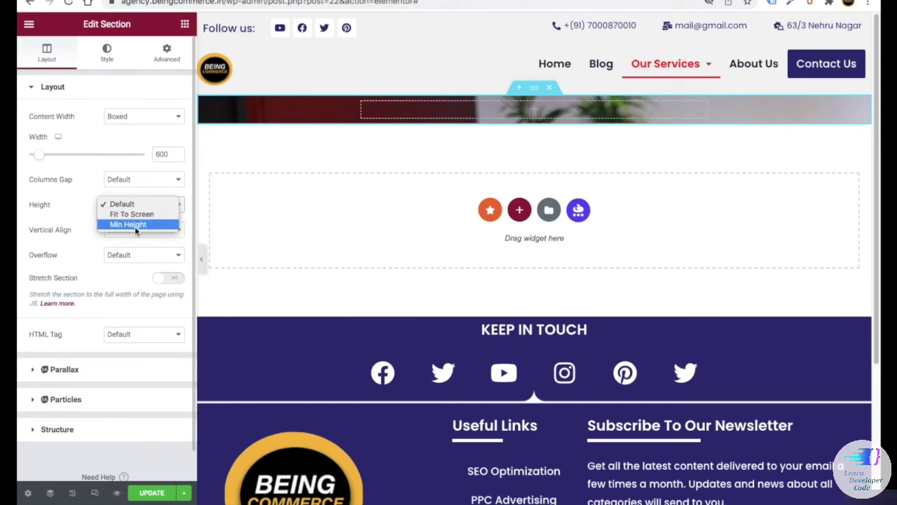
pyautogui.click(124, 222)
pyautogui.moveTo(171, 243); pyautogui.dragTo(147, 243)
pyautogui.write('500')
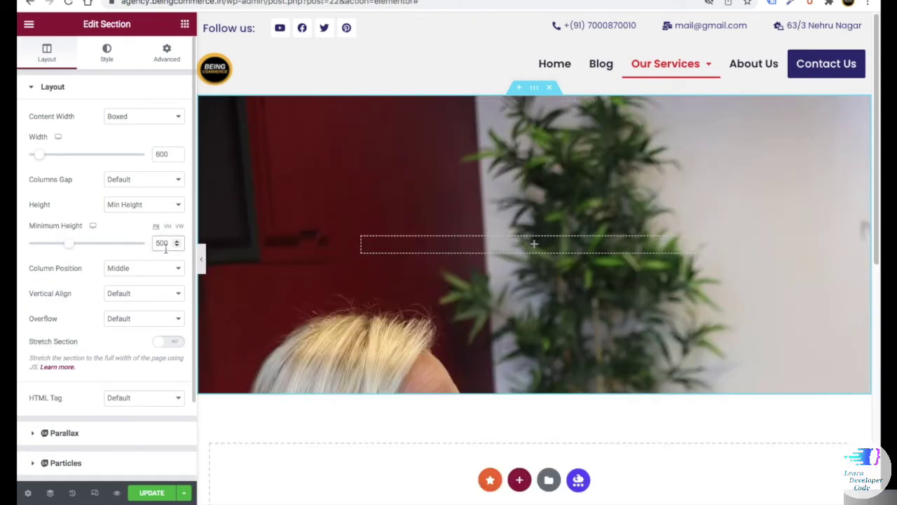
pyautogui.scroll(-3, 327, 284)
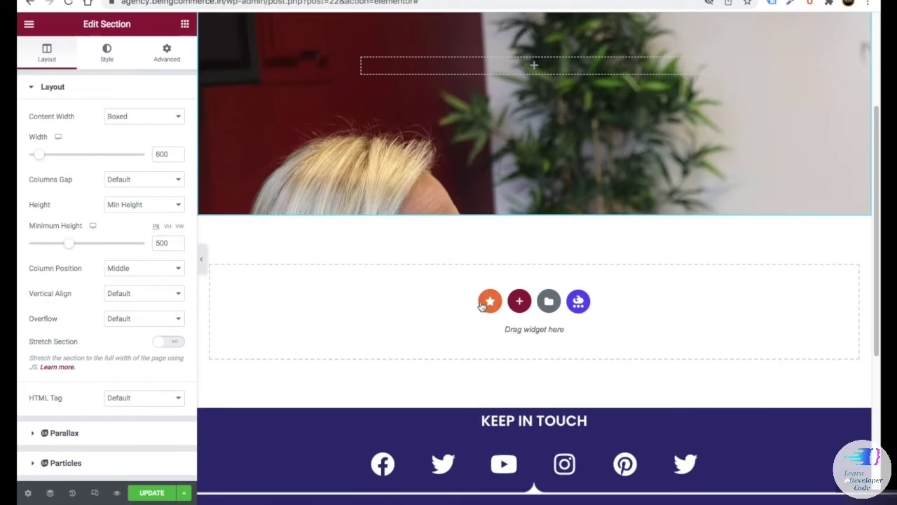
# - Insert the our services page hero and dual colour heading templates from My Templates
pyautogui.click(549, 301)
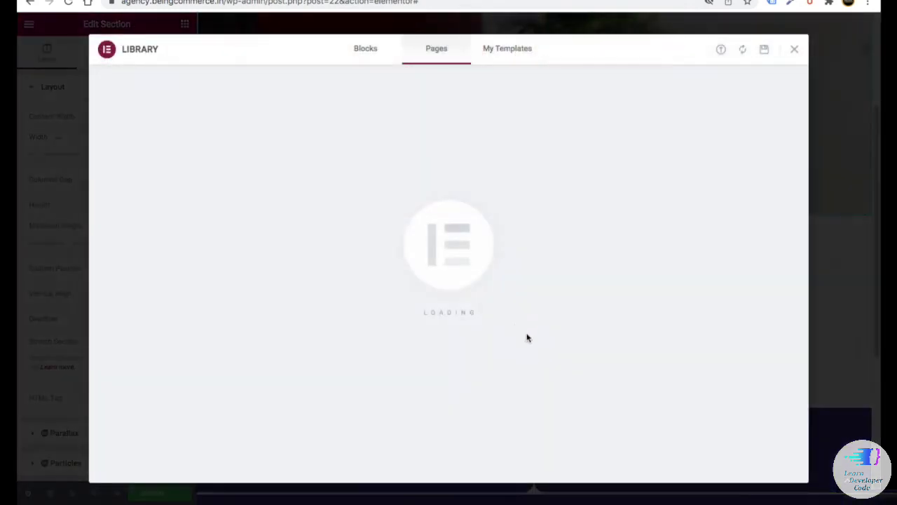
pyautogui.click(504, 49)
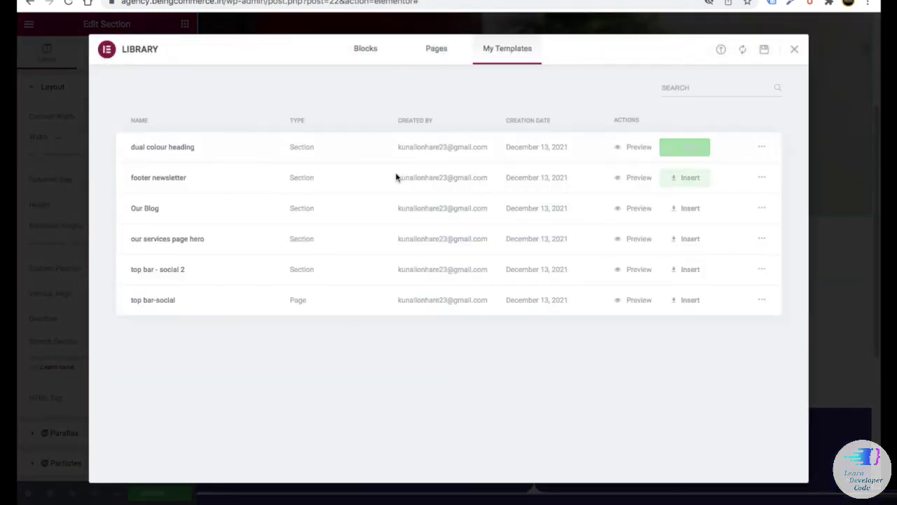
pyautogui.click(690, 240)
pyautogui.click(496, 303)
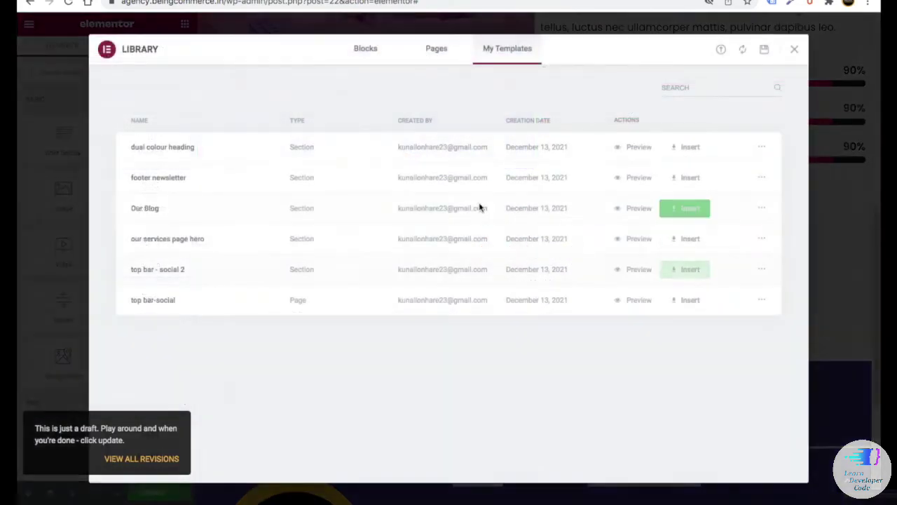
pyautogui.click(687, 148)
pyautogui.click(494, 304)
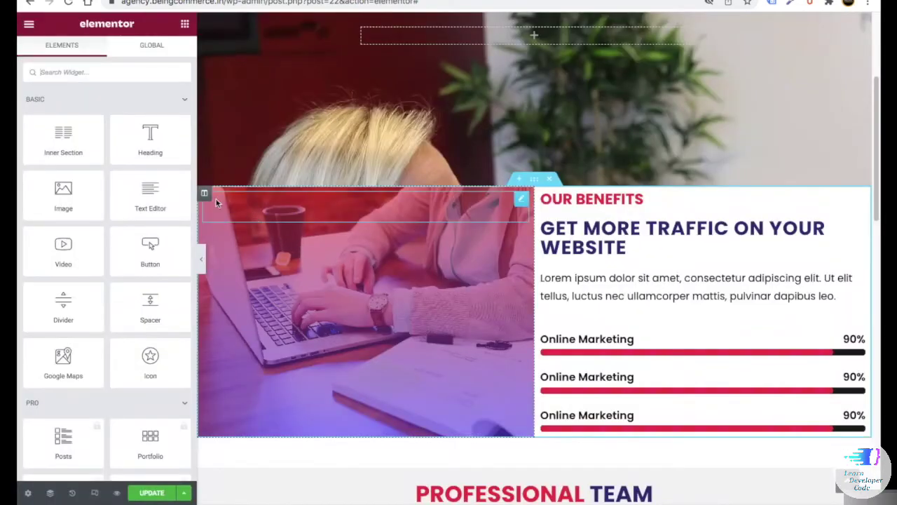
# - Paste the copied content into the column and paste the gradient background style onto the hero
pyautogui.rightClick(204, 193)
pyautogui.click(239, 273)
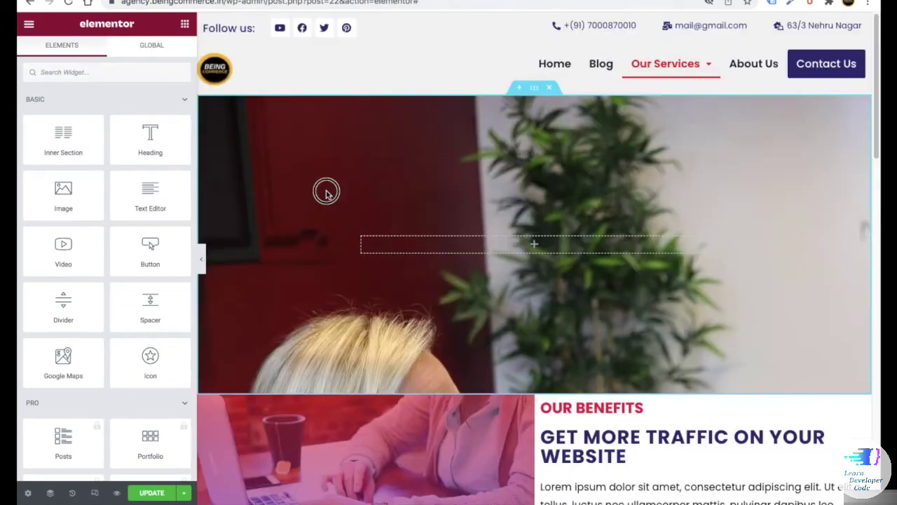
pyautogui.rightClick(326, 194)
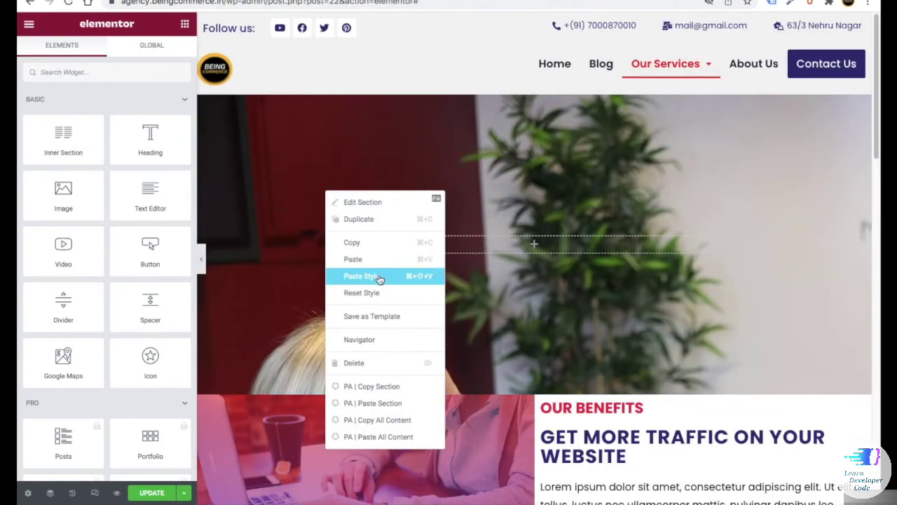
pyautogui.click(379, 279)
pyautogui.scroll(-1, 397, 240)
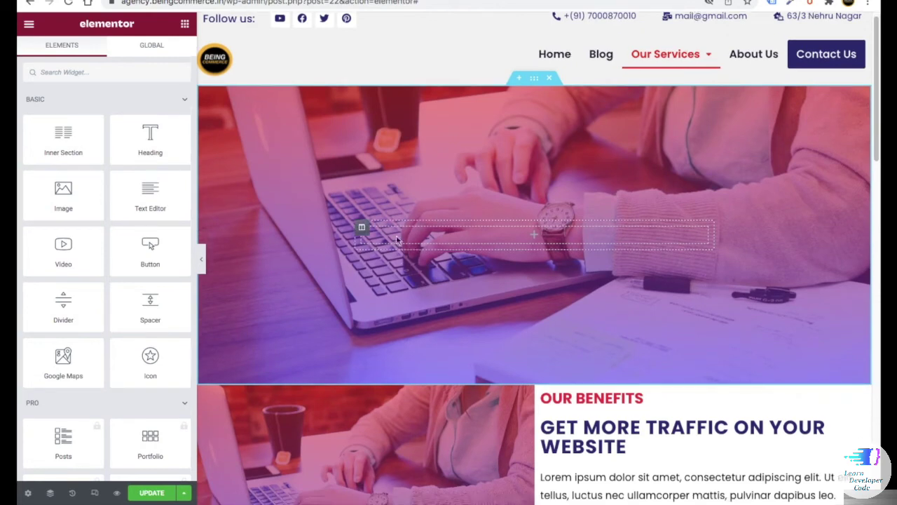
pyautogui.scroll(-4, 418, 281)
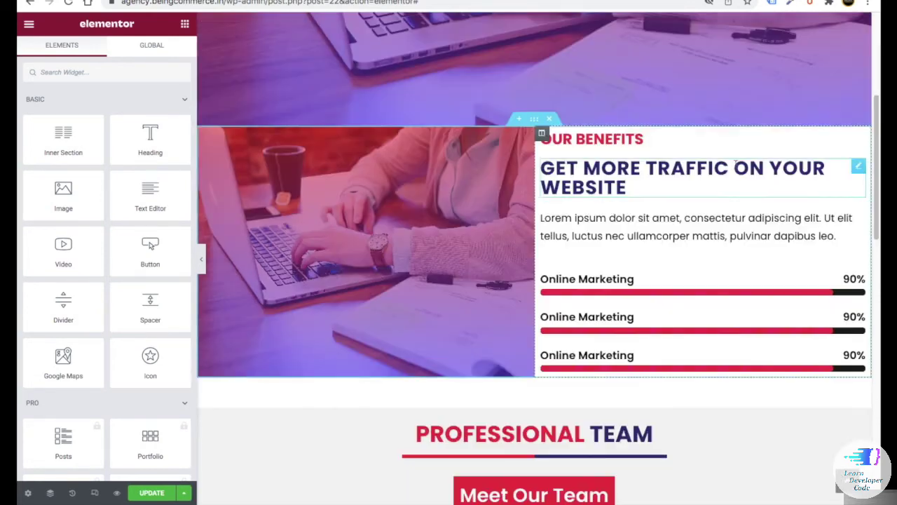
# - Delete Our Benefits and paste the dual colour heading into the hero as TAKE GROWTH / GOR BUSINESS
pyautogui.click(550, 120)
pyautogui.rightClick(576, 183)
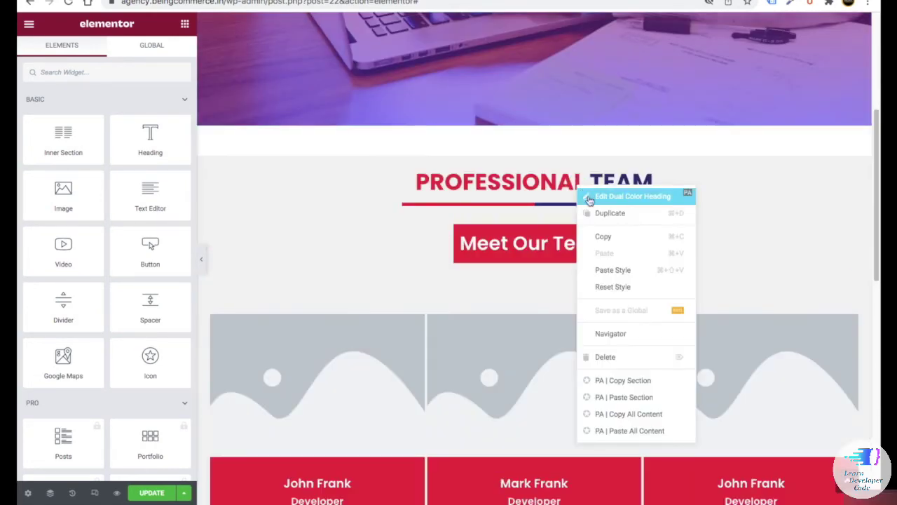
pyautogui.click(613, 236)
pyautogui.scroll(4, 534, 224)
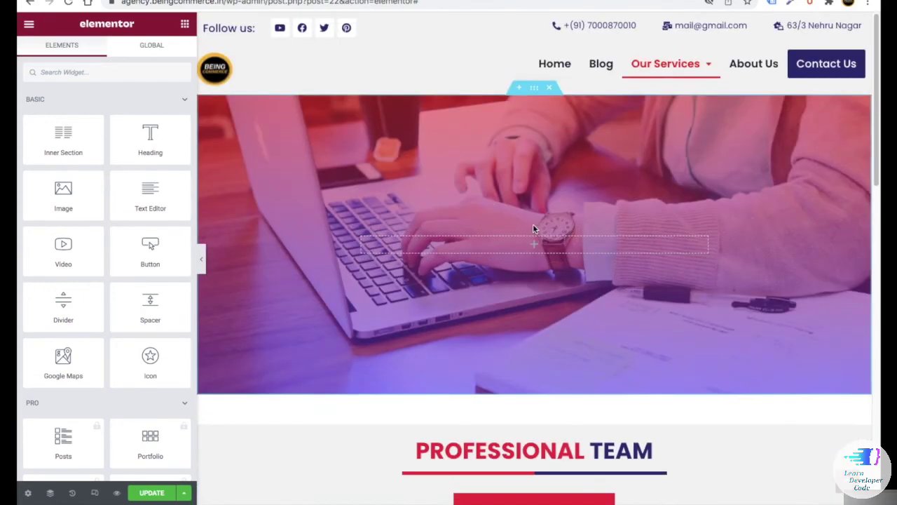
pyautogui.rightClick(476, 242)
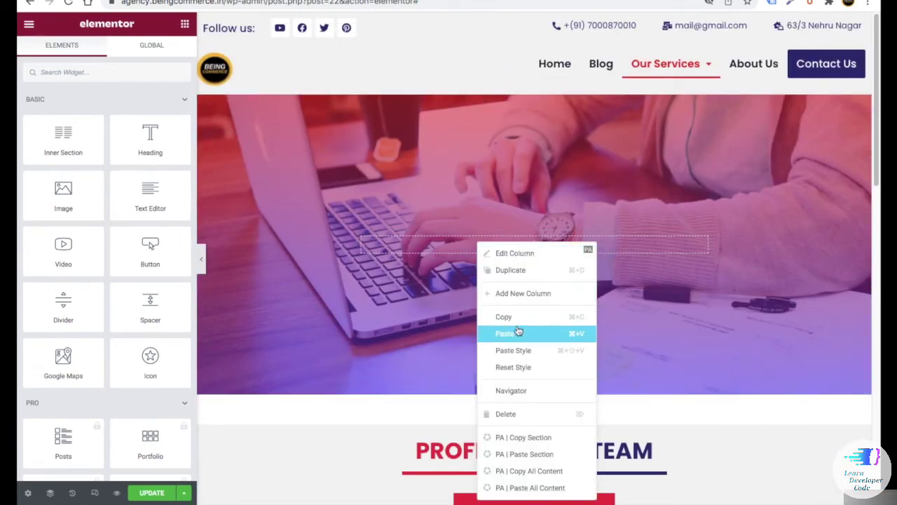
pyautogui.click(520, 333)
pyautogui.write('TAKE GROWTH')
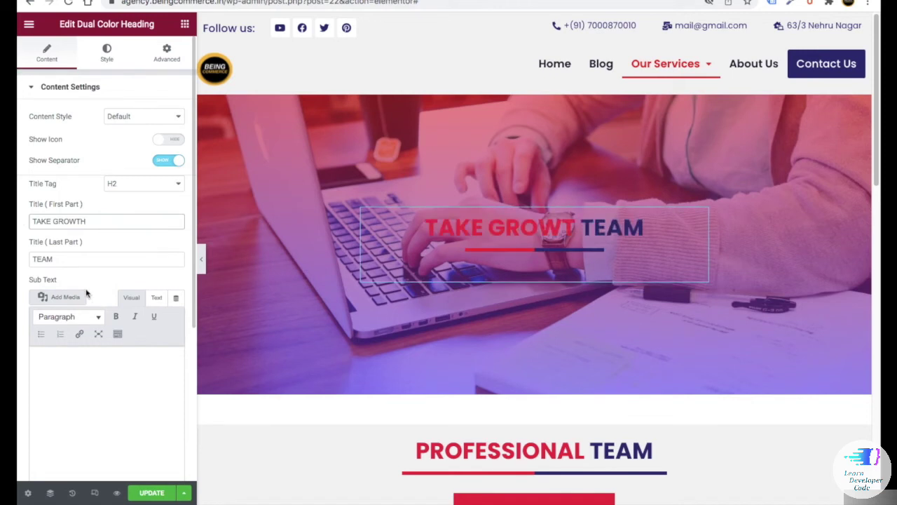
pyautogui.click(40, 258)
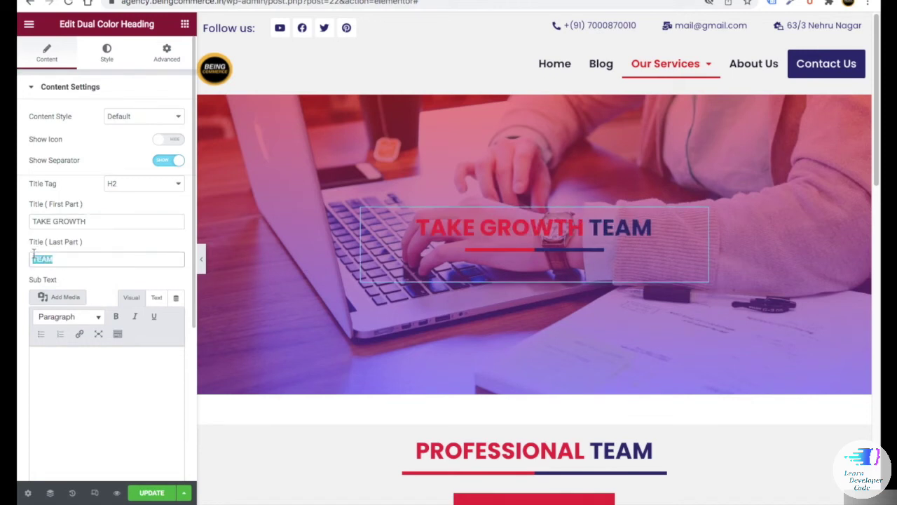
pyautogui.write('GOR BUSINESS')
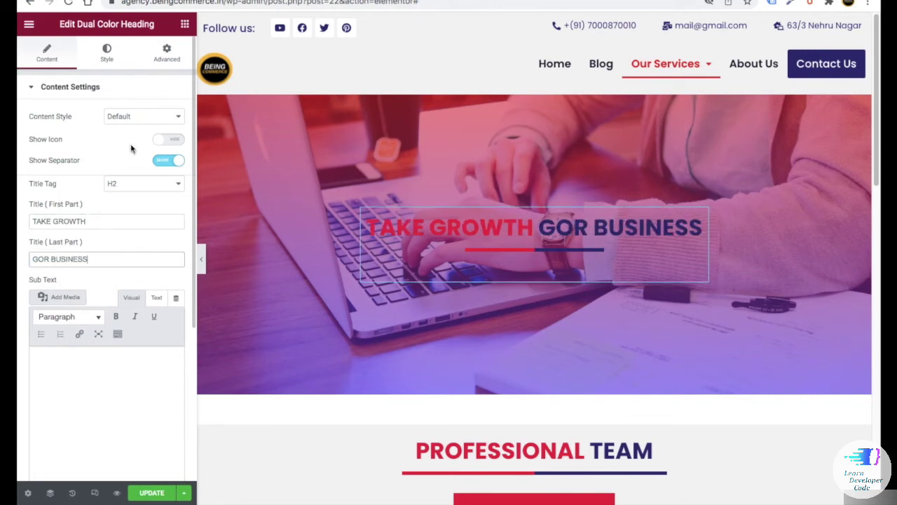
# - Make both title parts, TAKE GROWTH and GOR BUSINESS, white
pyautogui.click(106, 52)
pyautogui.click(76, 335)
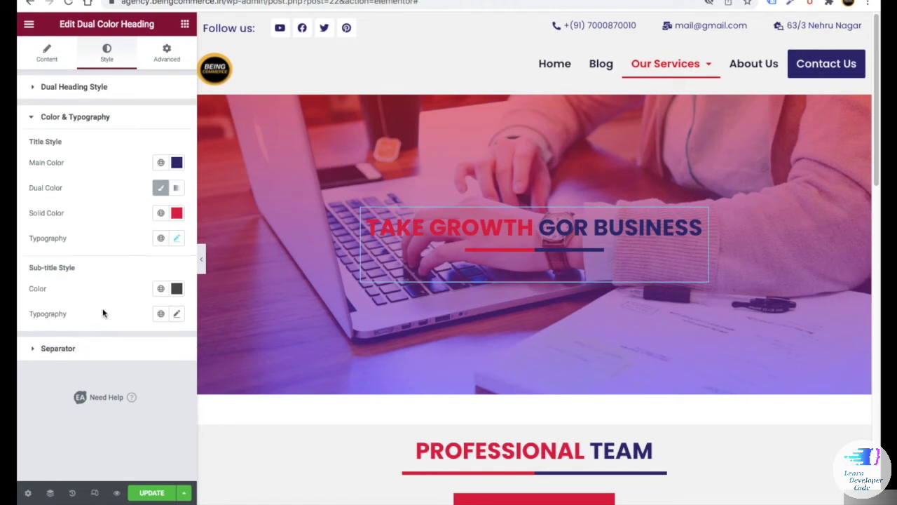
pyautogui.click(176, 162)
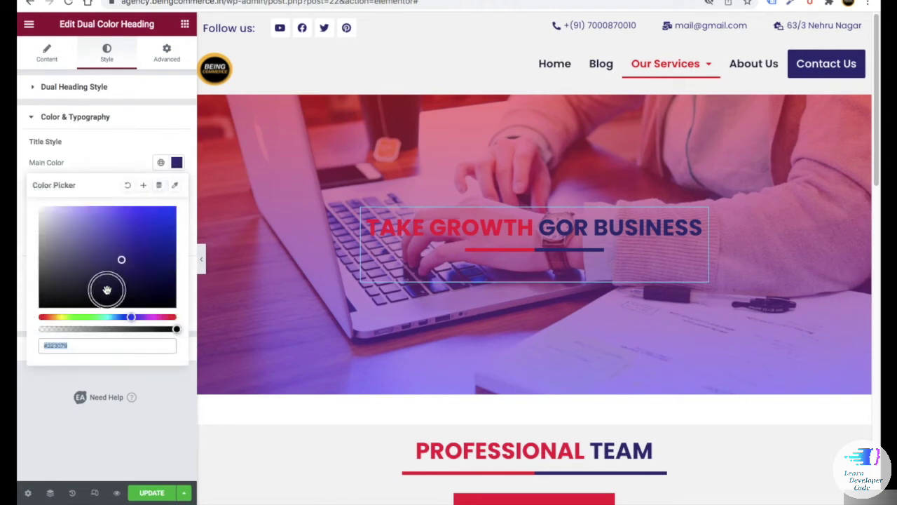
pyautogui.moveTo(104, 288); pyautogui.dragTo(97, 159)
pyautogui.click(97, 160)
pyautogui.click(176, 187)
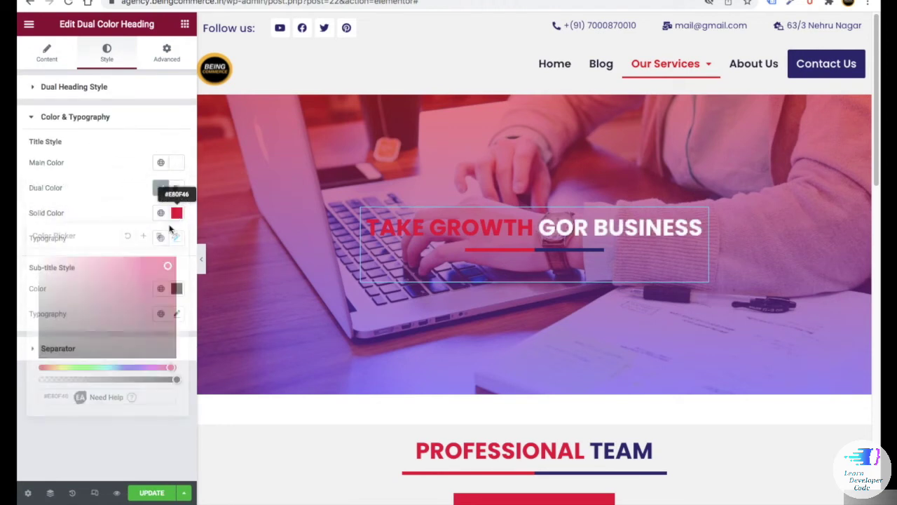
pyautogui.click(41, 258)
# - Add a centred OUR SERVICES heading above the title: white Poppins, size 40, uppercase
pyautogui.click(185, 25)
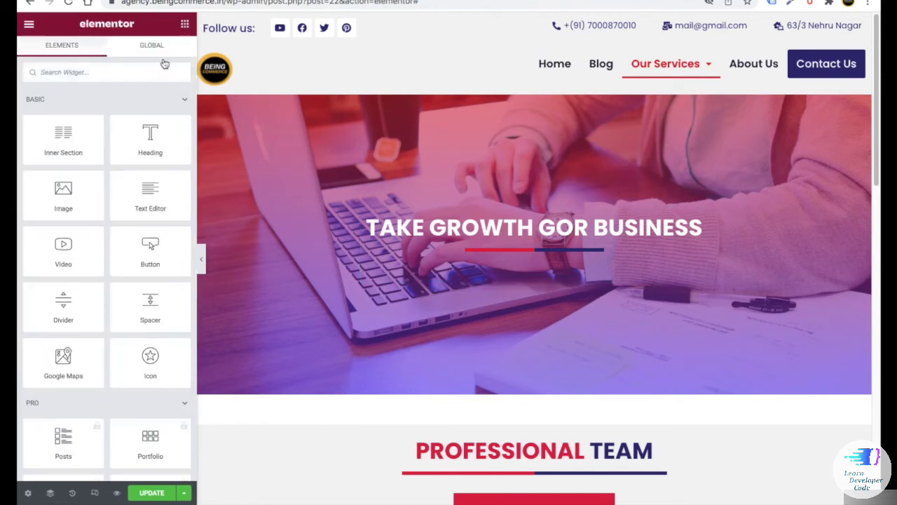
pyautogui.moveTo(130, 138); pyautogui.dragTo(491, 202)
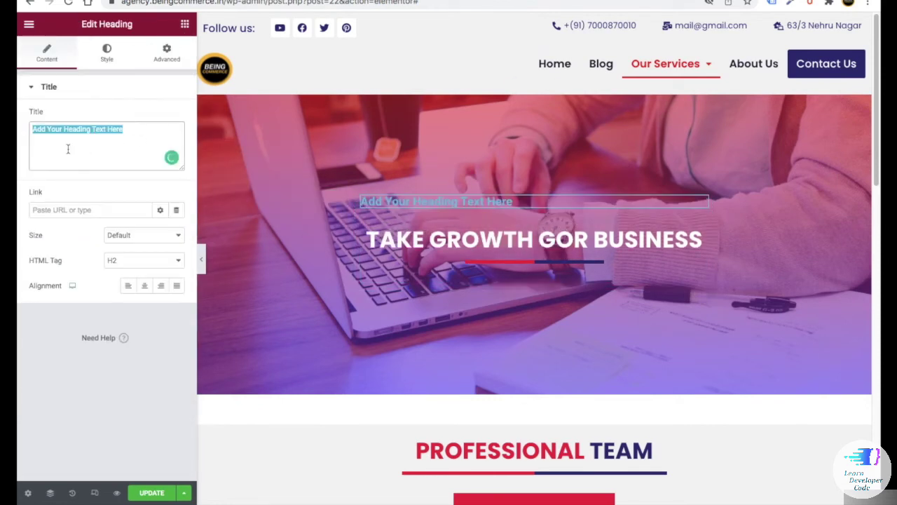
pyautogui.write('OUR SERVICES')
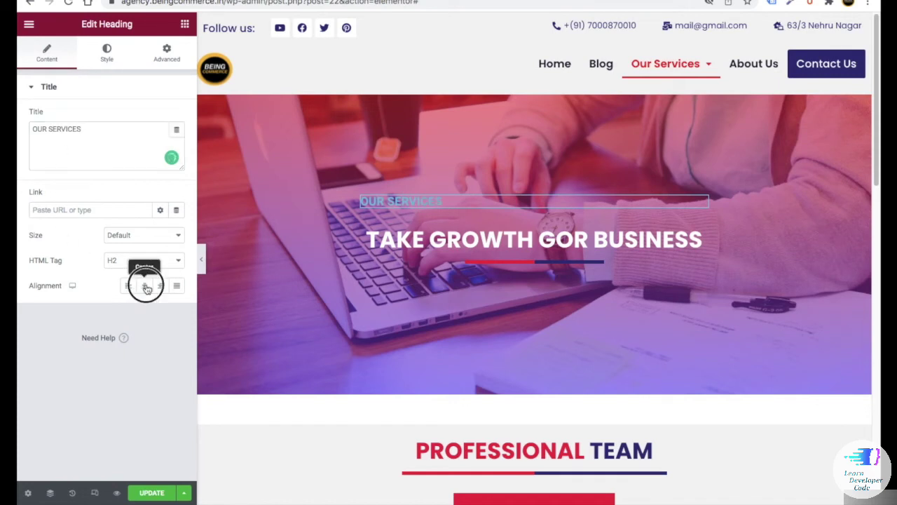
pyautogui.click(145, 288)
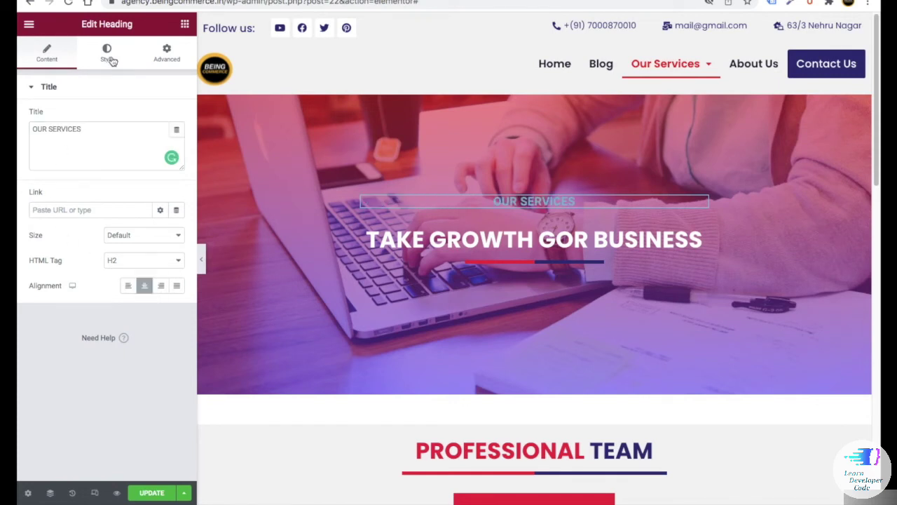
pyautogui.click(108, 54)
pyautogui.click(176, 116)
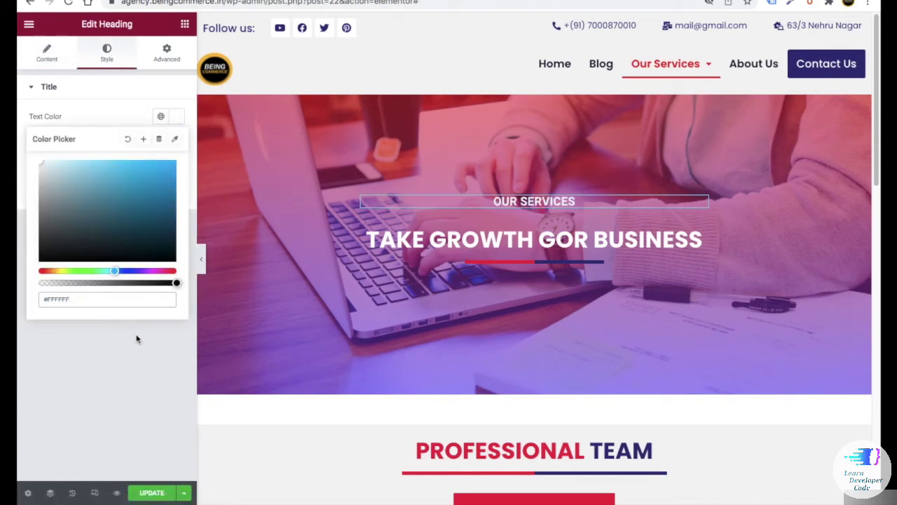
pyautogui.click(137, 341)
pyautogui.click(176, 142)
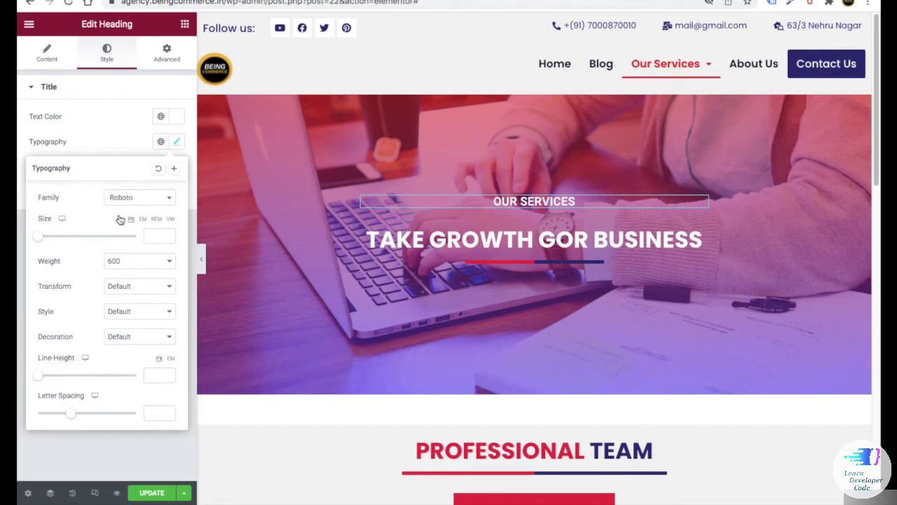
pyautogui.click(153, 235)
pyautogui.write('40')
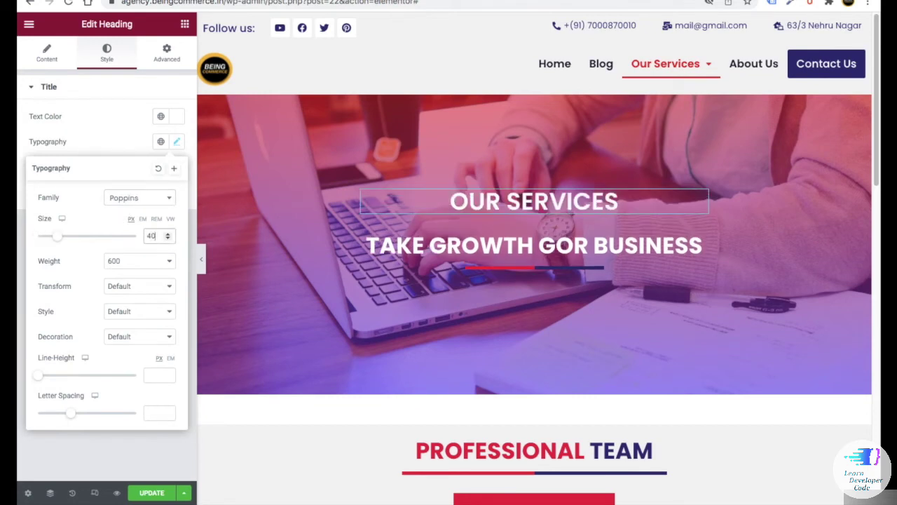
pyautogui.click(140, 286)
pyautogui.click(133, 300)
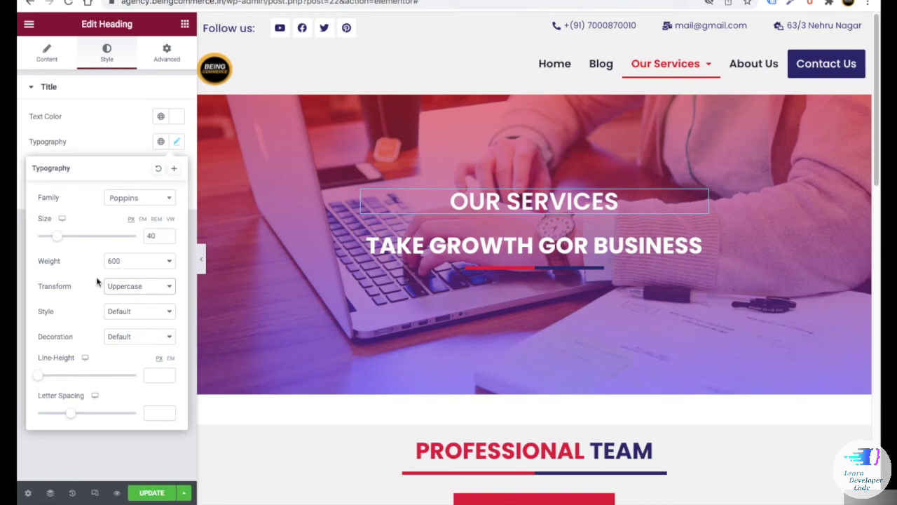
# - Delete the Professional Team section below the hero
pyautogui.scroll(-2, 303, 316)
pyautogui.scroll(1, 243, 337)
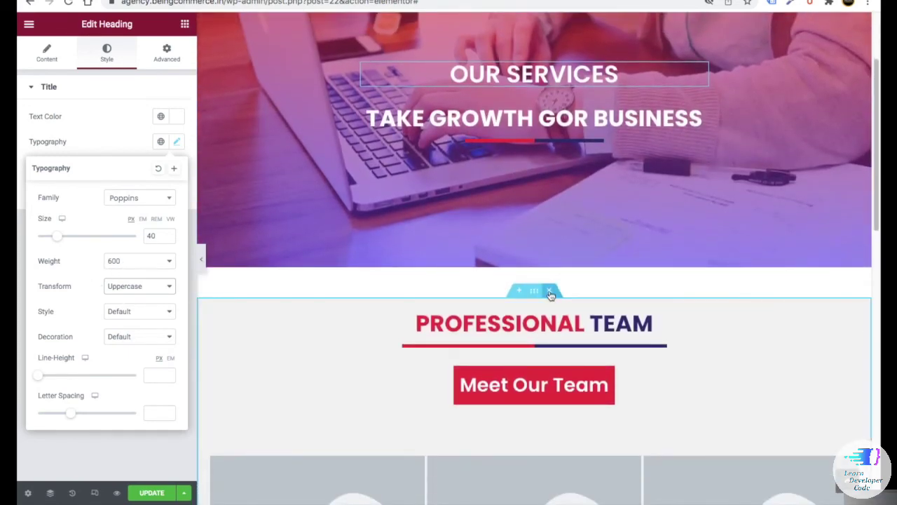
pyautogui.click(551, 294)
pyautogui.scroll(-3, 414, 332)
# - Add a single-column section holding an inner section expanded to three columns
pyautogui.click(519, 230)
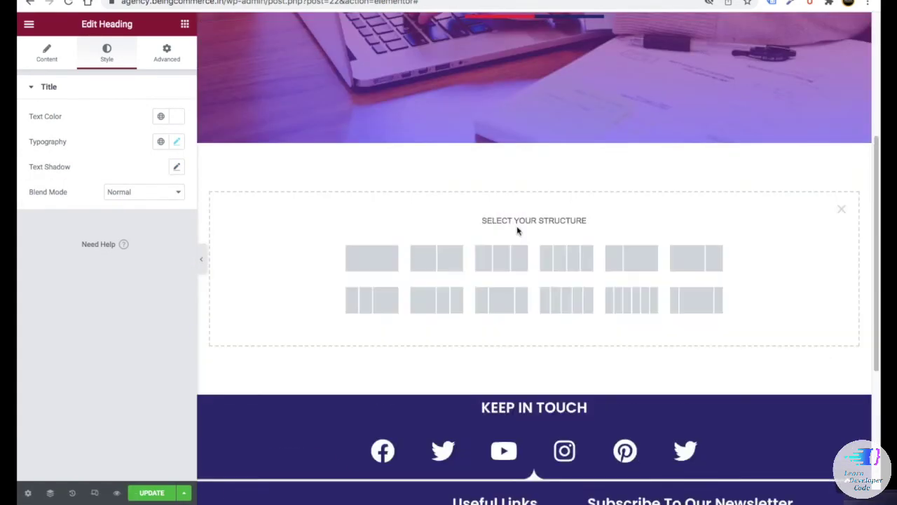
pyautogui.click(372, 258)
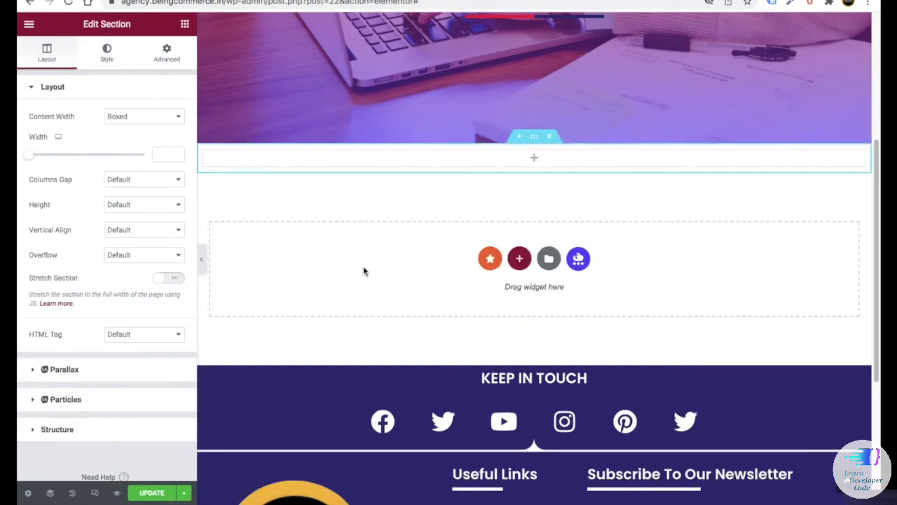
pyautogui.click(184, 24)
pyautogui.moveTo(64, 136); pyautogui.dragTo(453, 152)
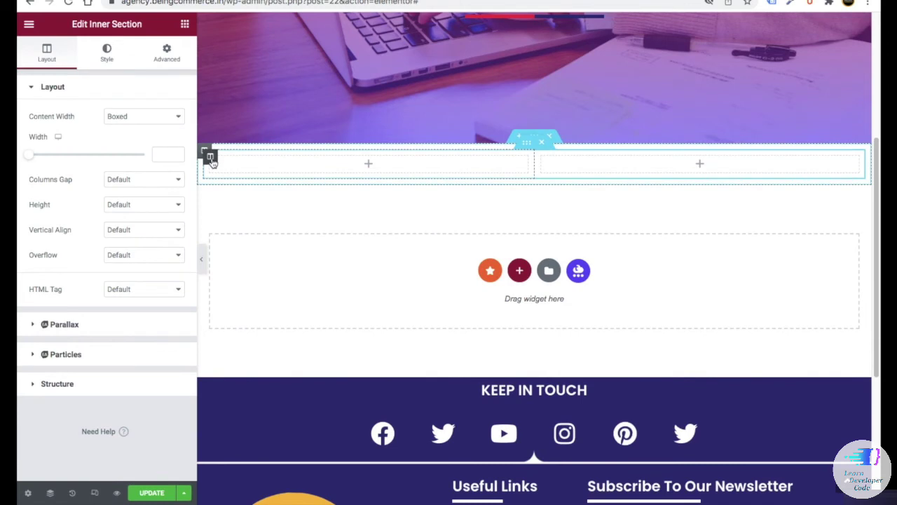
pyautogui.rightClick(211, 161)
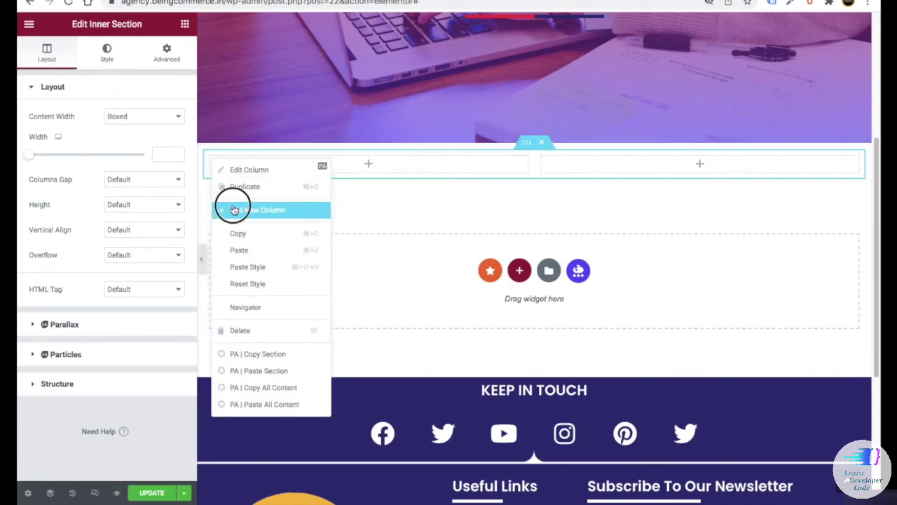
pyautogui.click(234, 210)
# - Fill the first column with a heading, divider and text block, removing the temporary image
pyautogui.click(185, 24)
pyautogui.moveTo(50, 196); pyautogui.dragTo(284, 166)
pyautogui.click(184, 24)
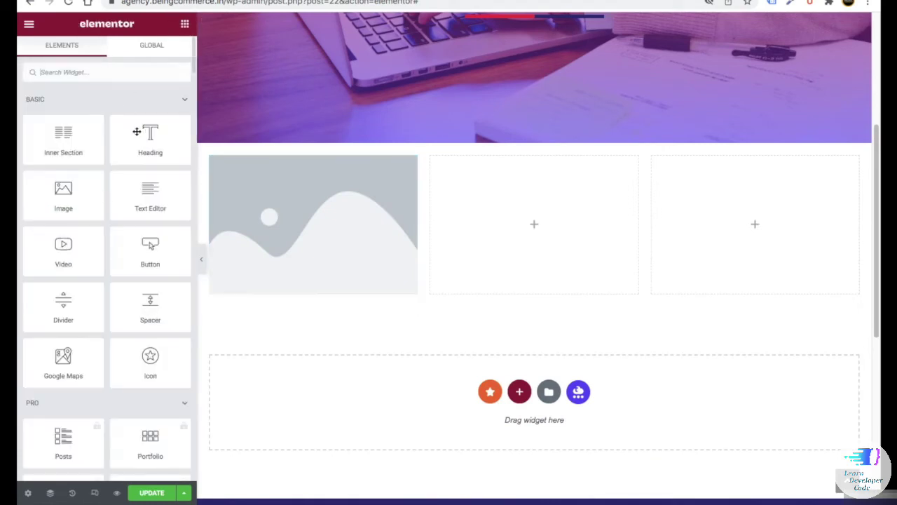
pyautogui.moveTo(150, 135); pyautogui.dragTo(246, 288)
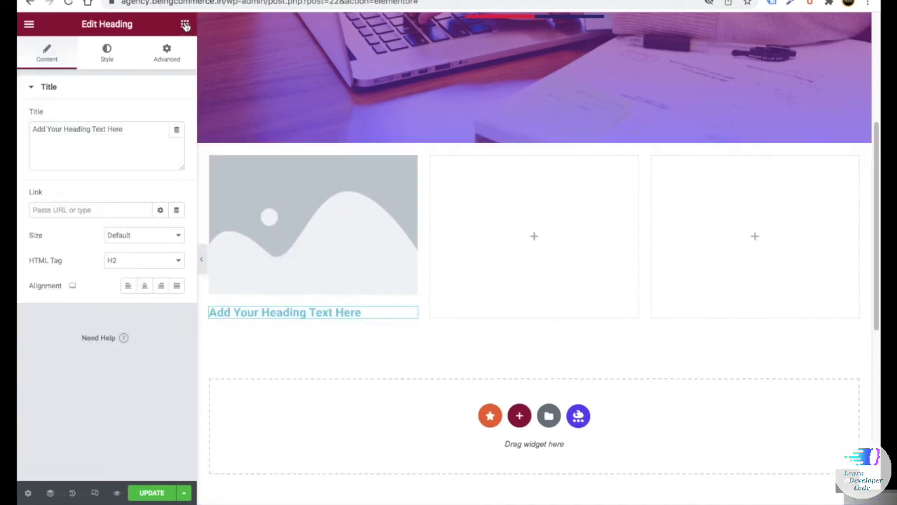
pyautogui.click(184, 24)
pyautogui.write('div')
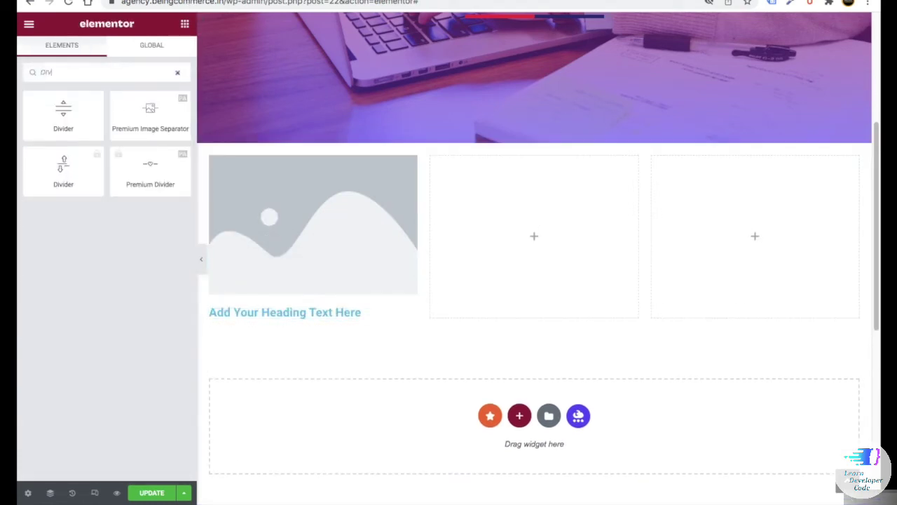
pyautogui.moveTo(38, 124); pyautogui.dragTo(234, 321)
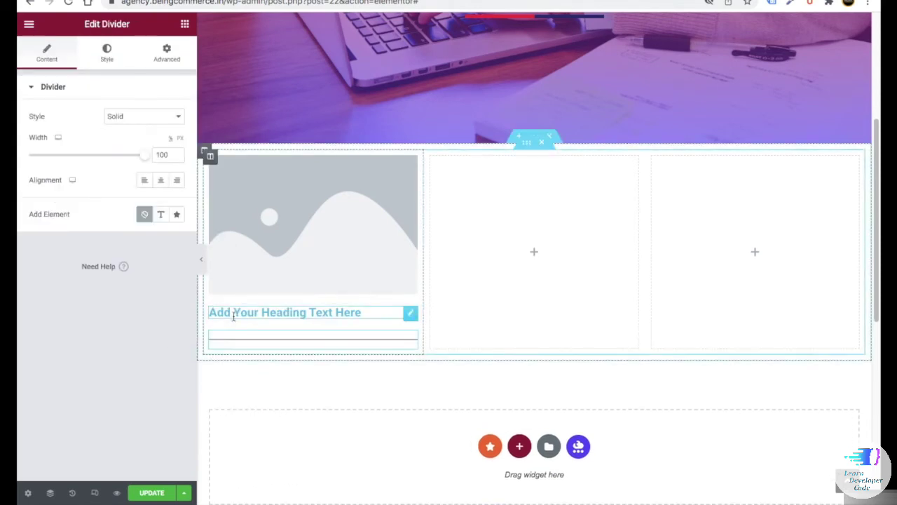
pyautogui.click(184, 28)
pyautogui.moveTo(150, 196); pyautogui.dragTo(257, 354)
pyautogui.rightClick(408, 172)
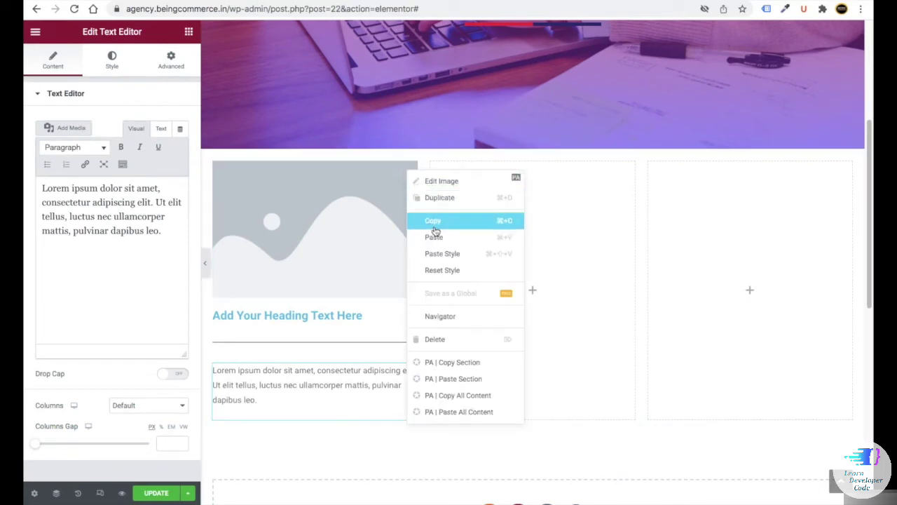
pyautogui.click(438, 338)
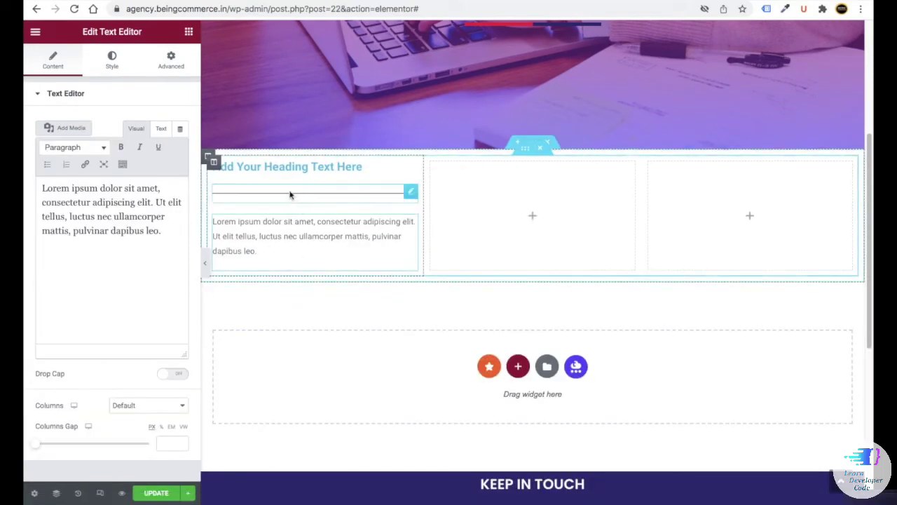
# - Retitle the first column's heading 'Content Marketing' and colour it red
pyautogui.click(287, 168)
pyautogui.moveTo(147, 138); pyautogui.dragTo(25, 127)
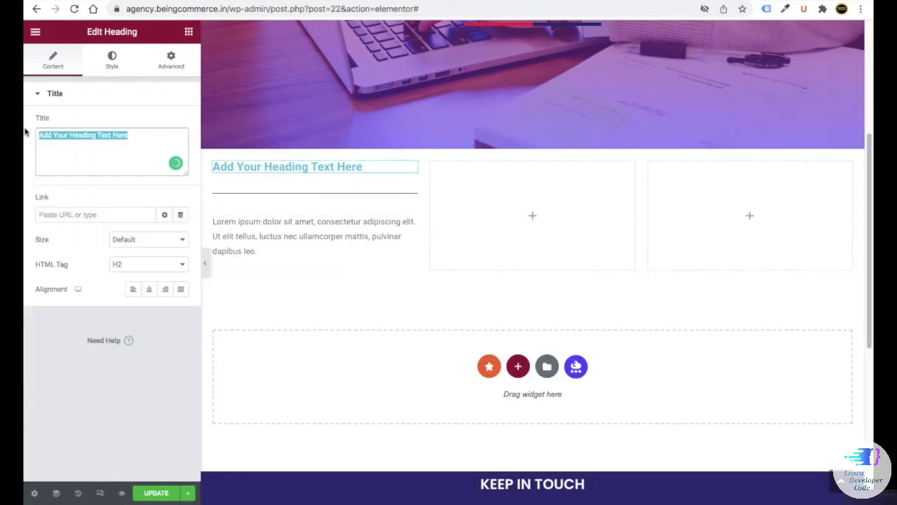
pyautogui.write('Content Marketing')
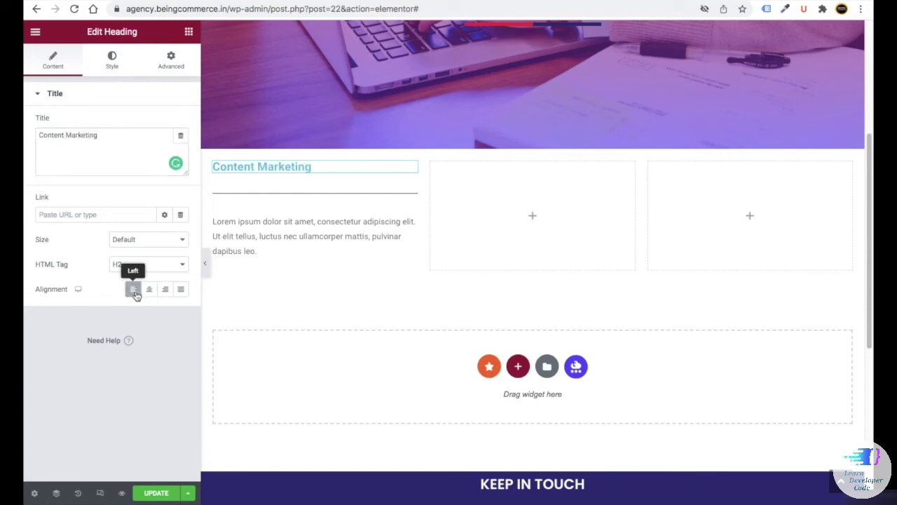
pyautogui.click(110, 61)
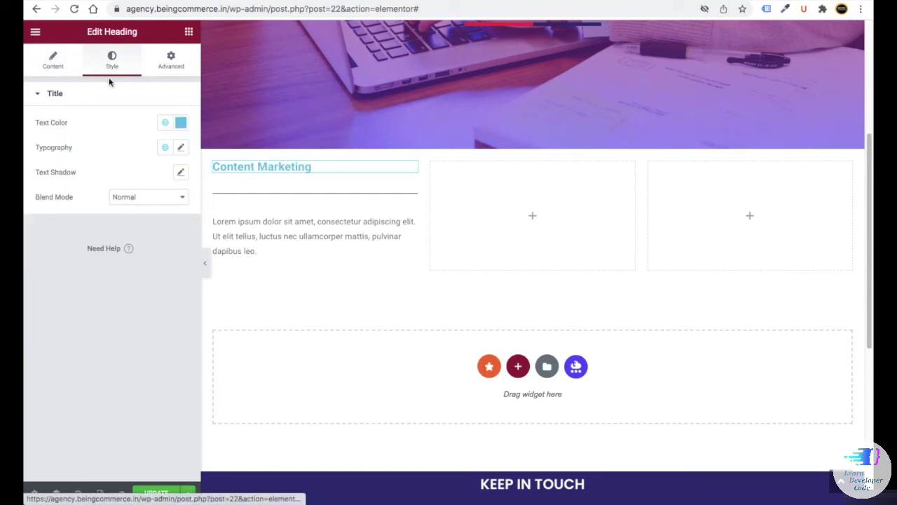
pyautogui.click(180, 122)
pyautogui.hotkey('ctrl', 'v')
# - Give the heading Poppins font at size 28 with capitalize transform, then select the divider
pyautogui.click(180, 147)
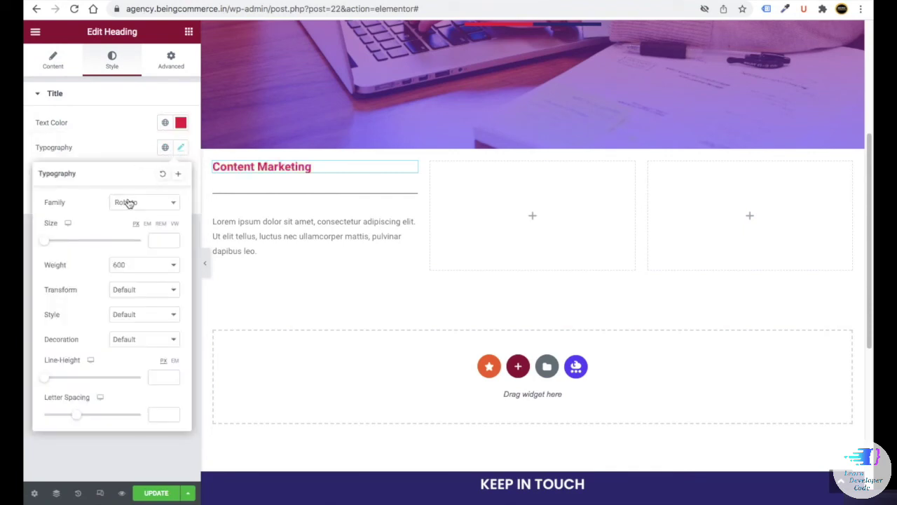
pyautogui.click(123, 204)
pyautogui.write('pop')
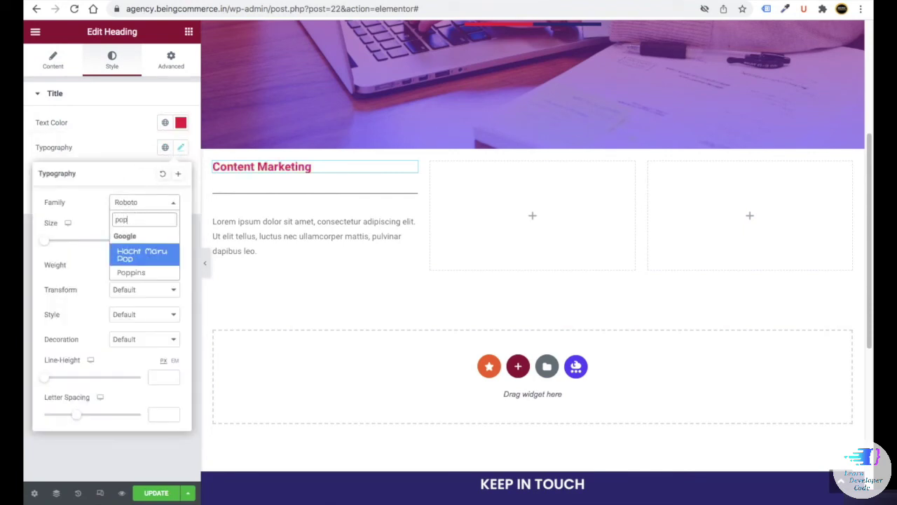
pyautogui.click(172, 272)
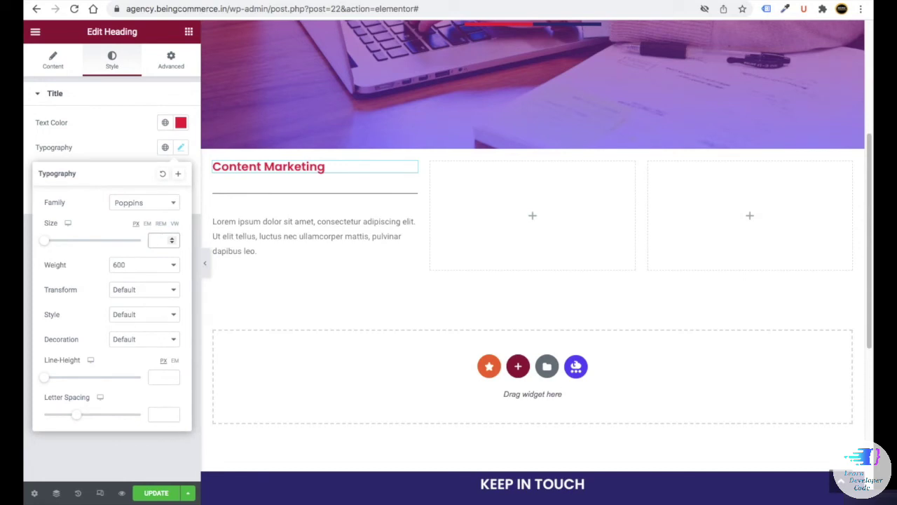
pyautogui.write('28')
pyautogui.click(125, 289)
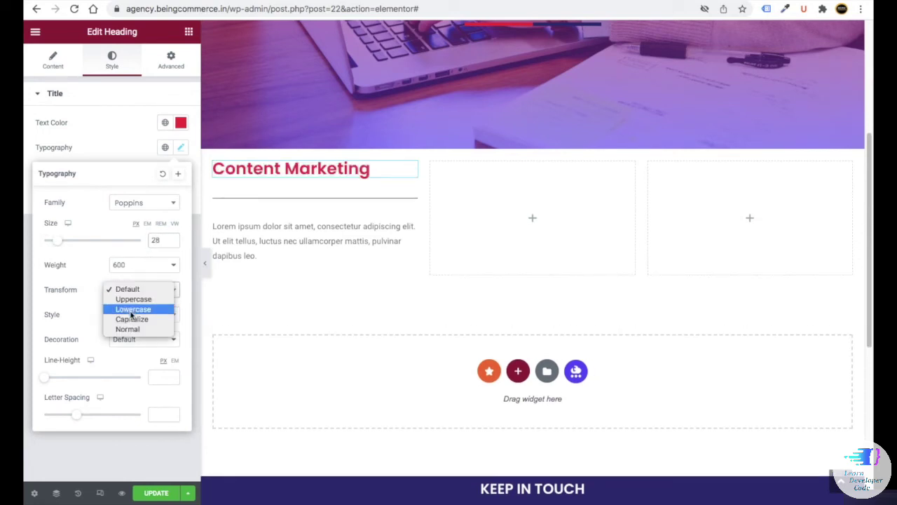
pyautogui.click(125, 318)
pyautogui.click(276, 200)
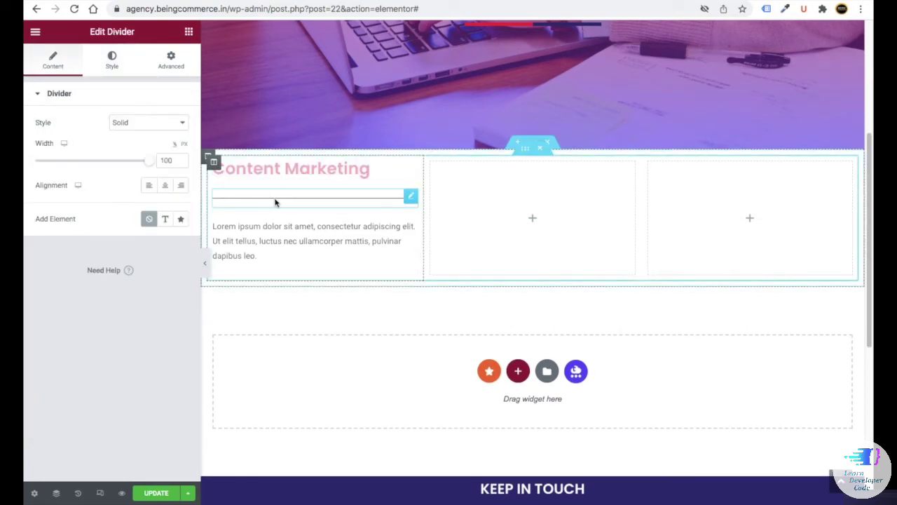
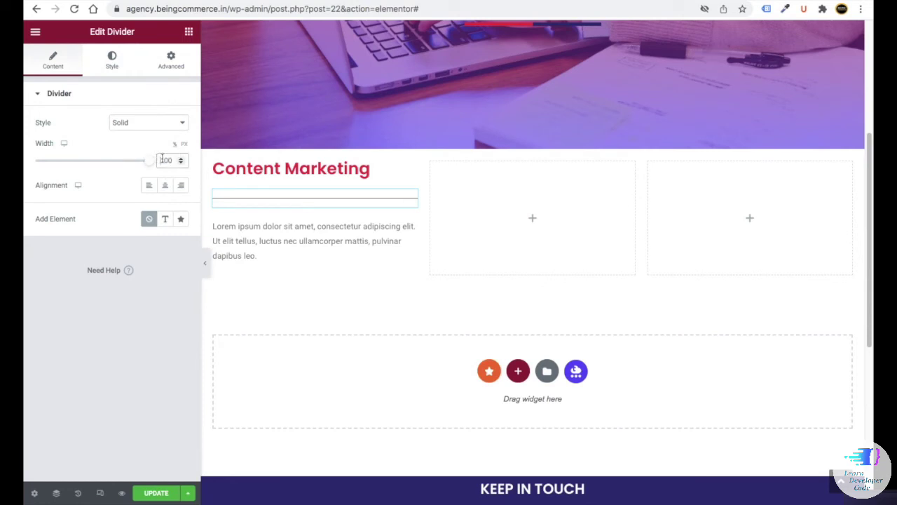
# - Make the Content Marketing divider weight 7 with gap 2
pyautogui.click(112, 59)
pyautogui.click(181, 122)
pyautogui.click(145, 156)
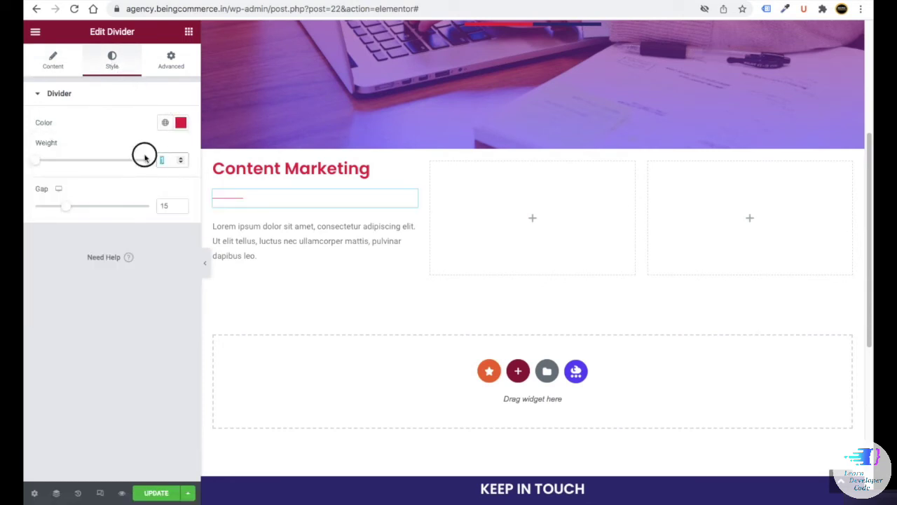
pyautogui.write('72')
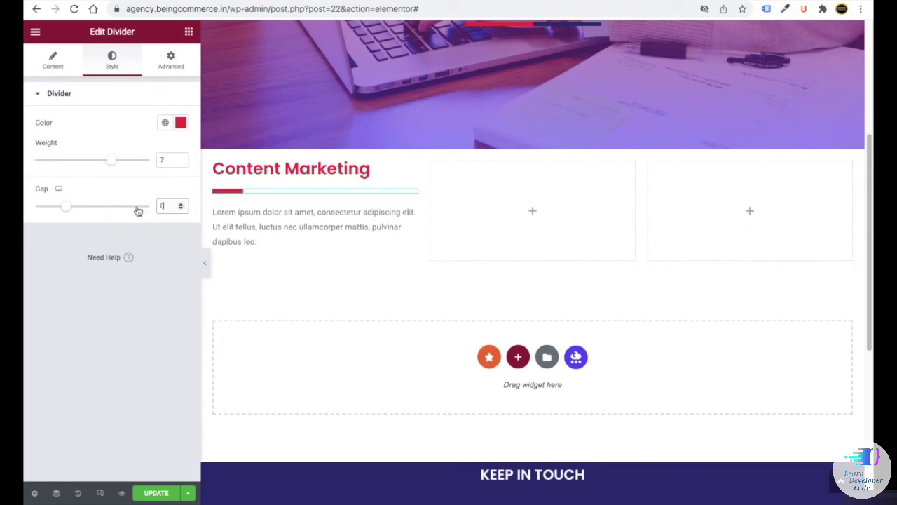
# - Set the Lorem ipsum paragraph's typography to Poppins at size 16
pyautogui.click(272, 226)
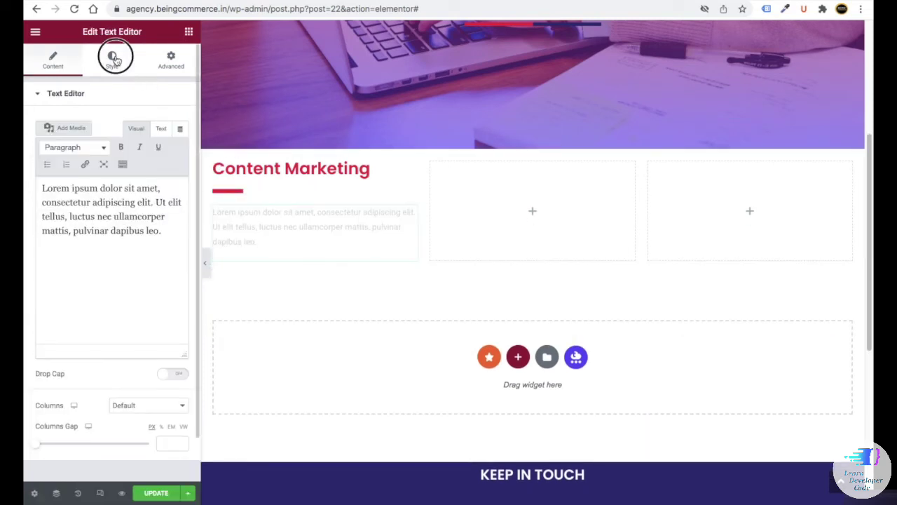
pyautogui.click(113, 60)
pyautogui.click(181, 147)
pyautogui.click(113, 384)
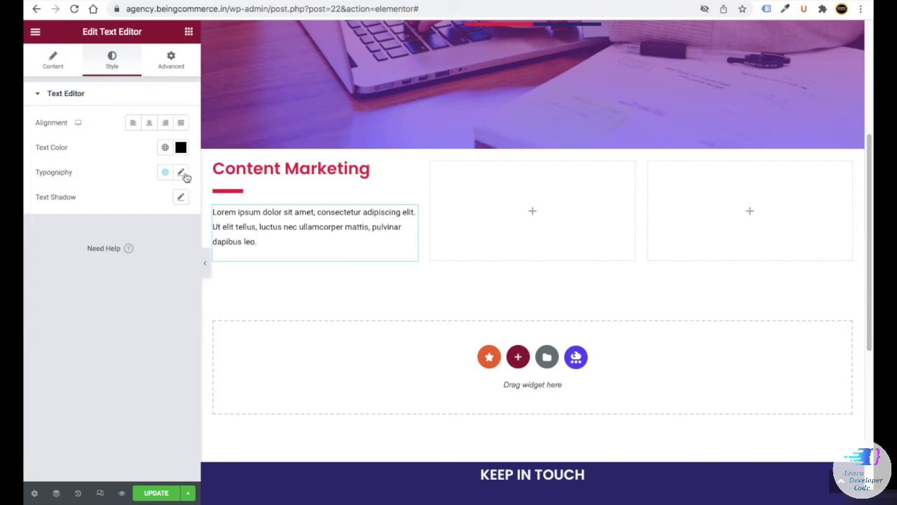
pyautogui.click(181, 172)
pyautogui.click(123, 229)
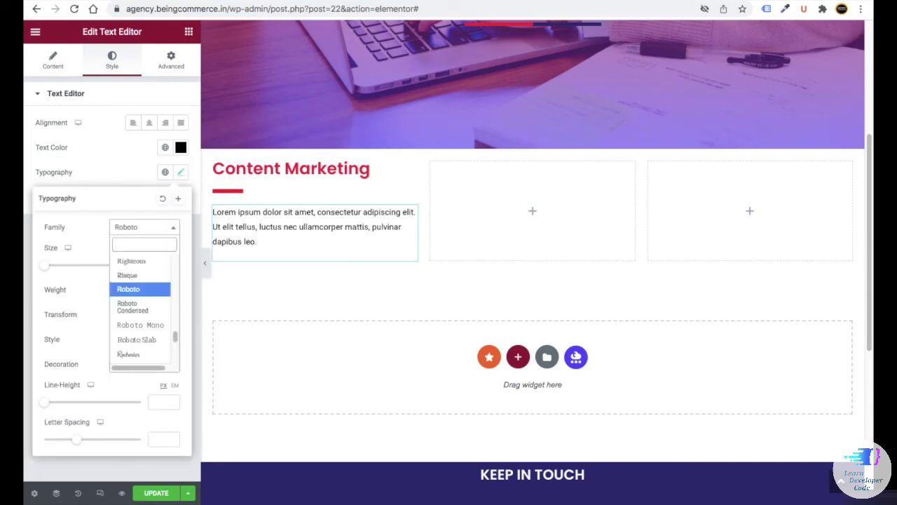
pyautogui.write('pop')
pyautogui.click(130, 300)
pyautogui.write('1')
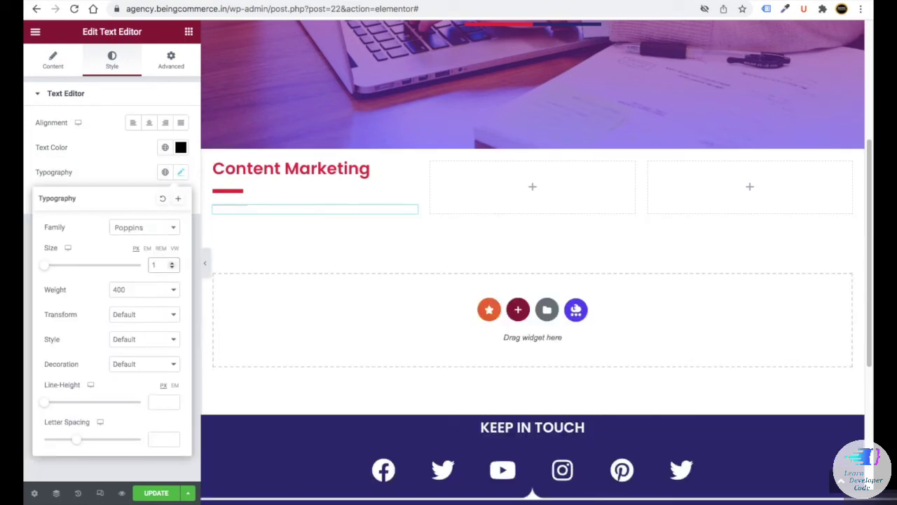
pyautogui.write('6')
pyautogui.click(214, 176)
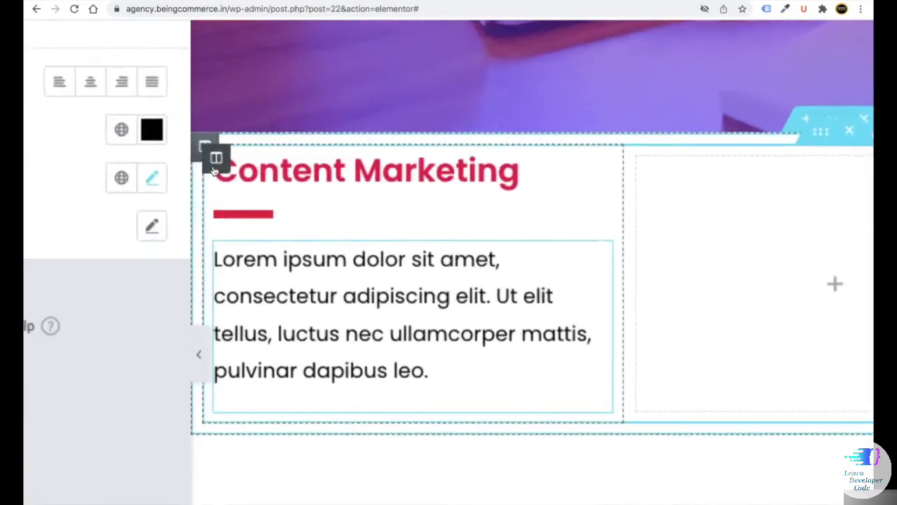
# - Give the Content Marketing column a solid red hover border with unlinked widths
pyautogui.click(214, 163)
pyautogui.click(115, 70)
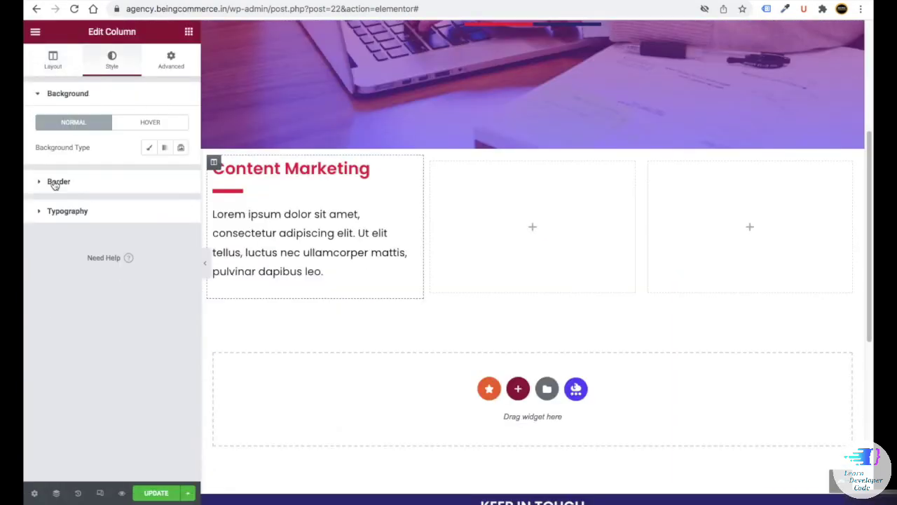
pyautogui.click(56, 180)
pyautogui.click(167, 153)
pyautogui.click(144, 178)
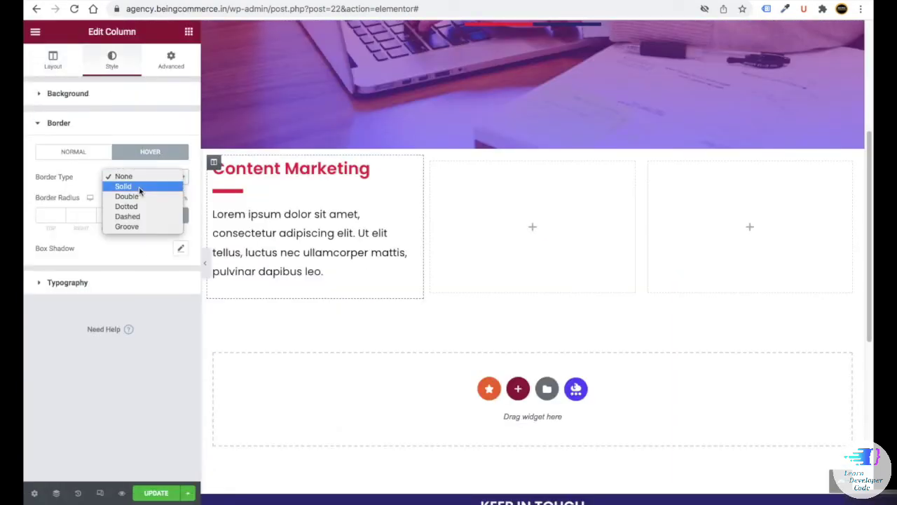
pyautogui.click(139, 187)
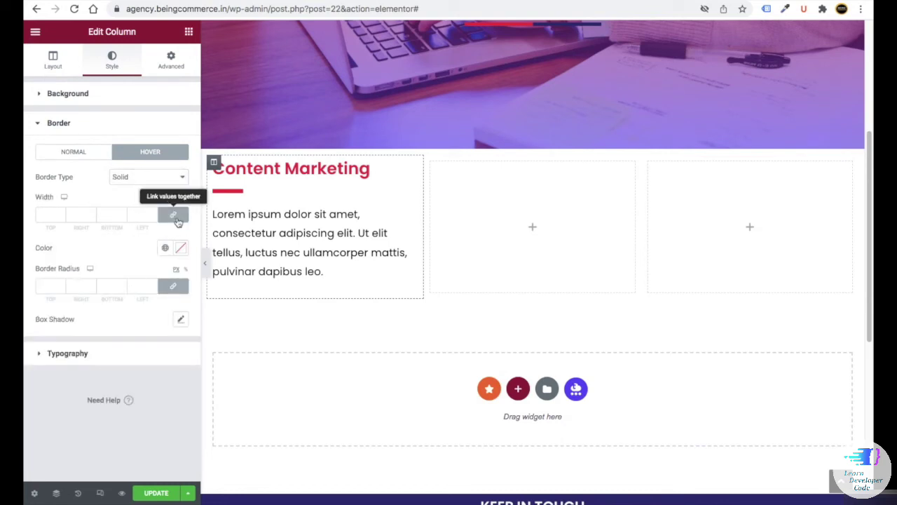
pyautogui.click(177, 222)
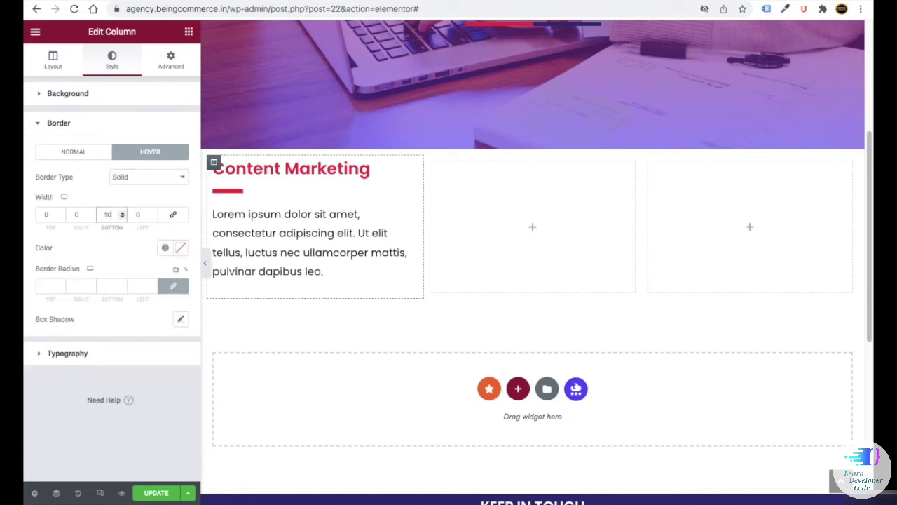
pyautogui.click(179, 248)
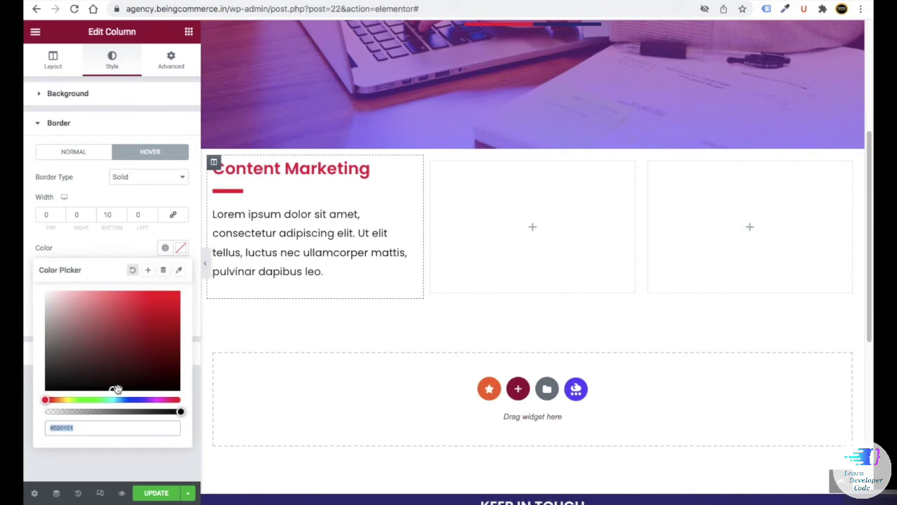
pyautogui.moveTo(116, 389); pyautogui.dragTo(179, 292)
pyautogui.click(32, 286)
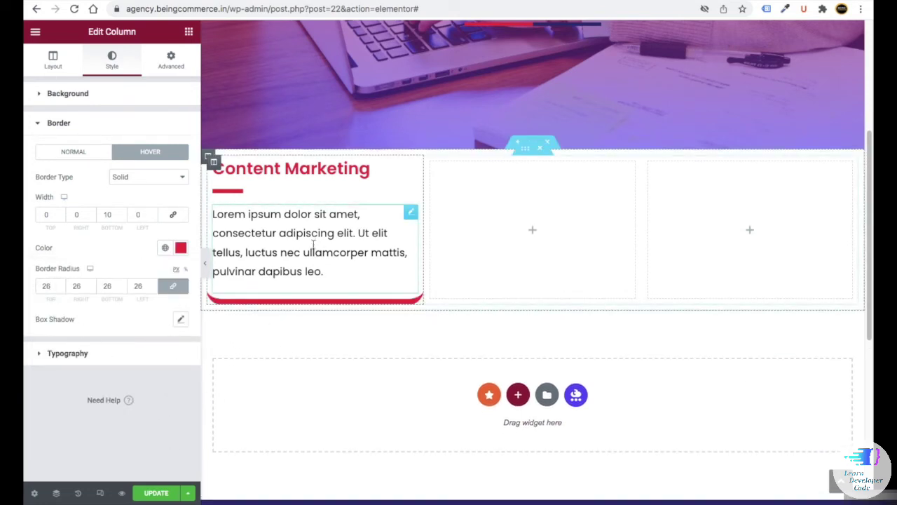
# - Set the Content Marketing column's bottom padding to 20
pyautogui.scroll(5, 200, 168)
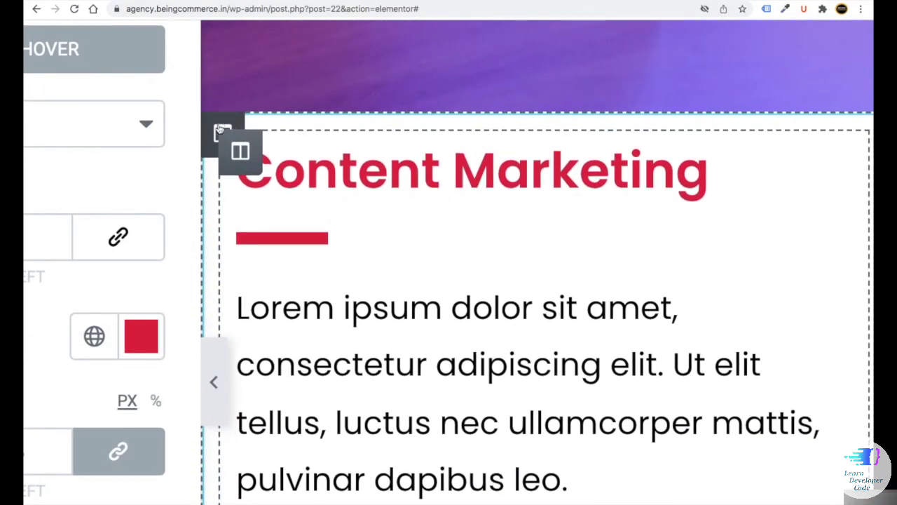
pyautogui.click(222, 133)
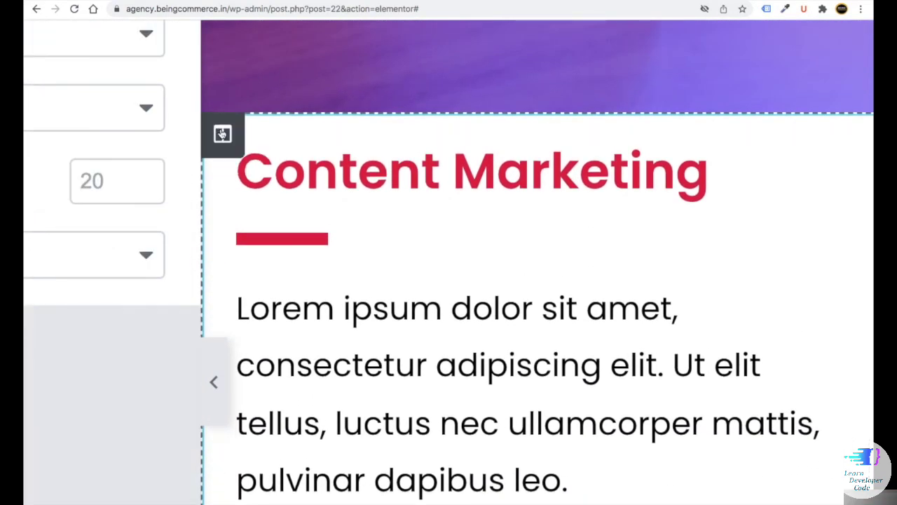
pyautogui.scroll(-5, 222, 132)
pyautogui.click(171, 60)
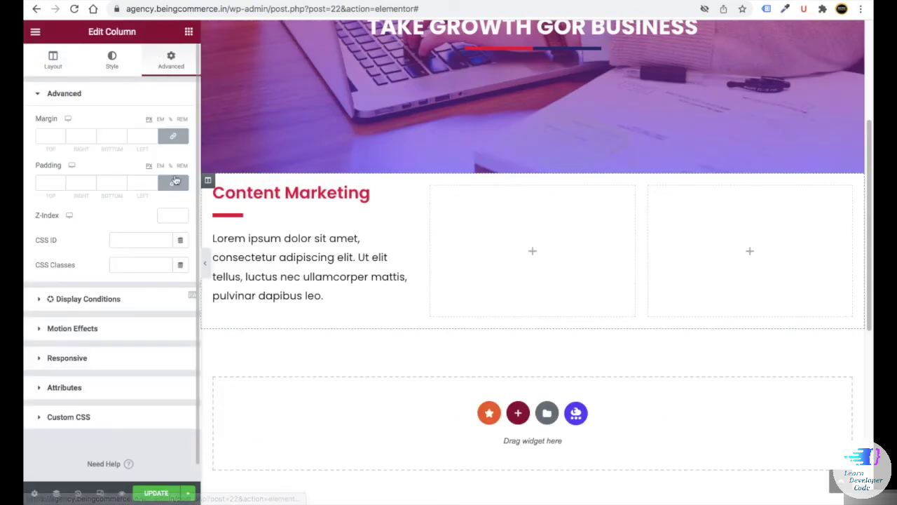
pyautogui.click(107, 182)
pyautogui.write('20')
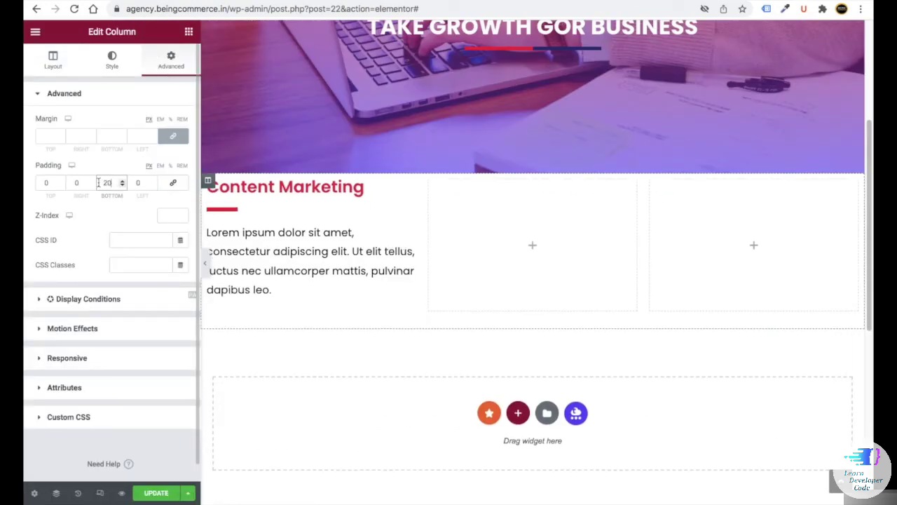
# - Give the inner section holding the cards a 15 px top margin
pyautogui.click(525, 170)
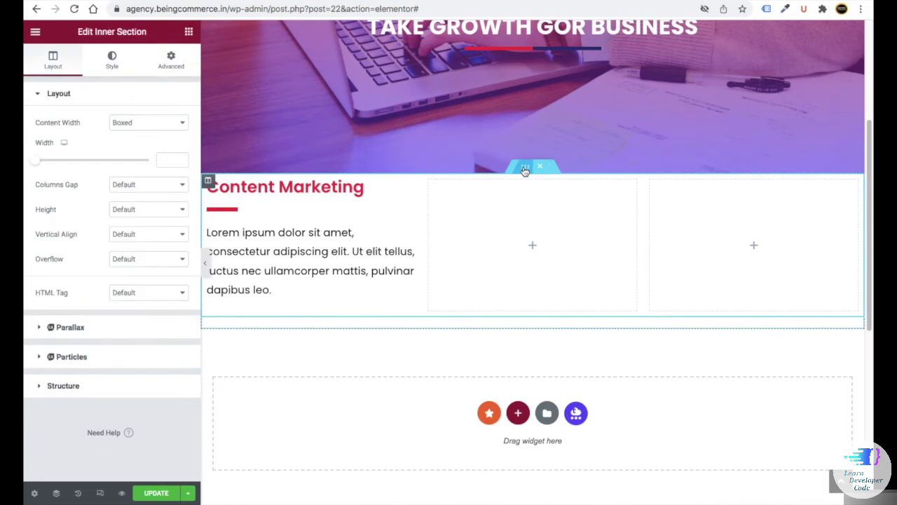
pyautogui.click(171, 62)
pyautogui.click(183, 140)
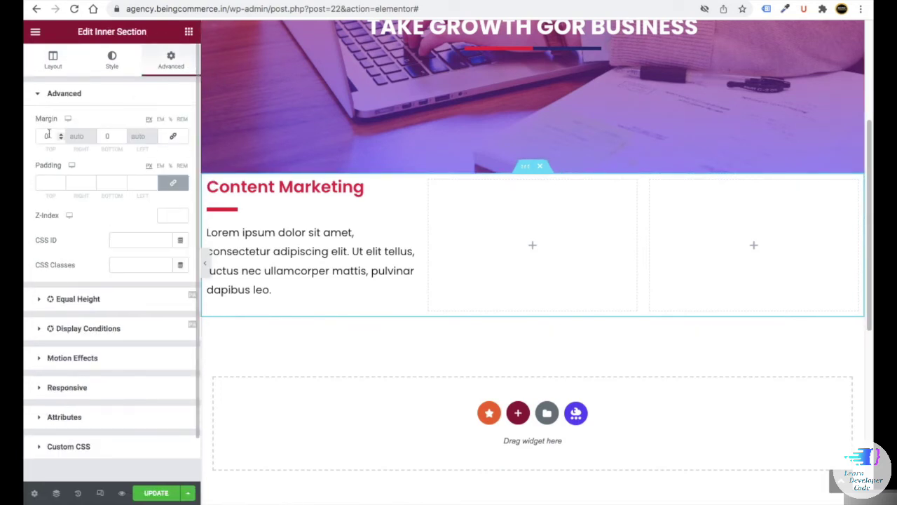
pyautogui.write('15')
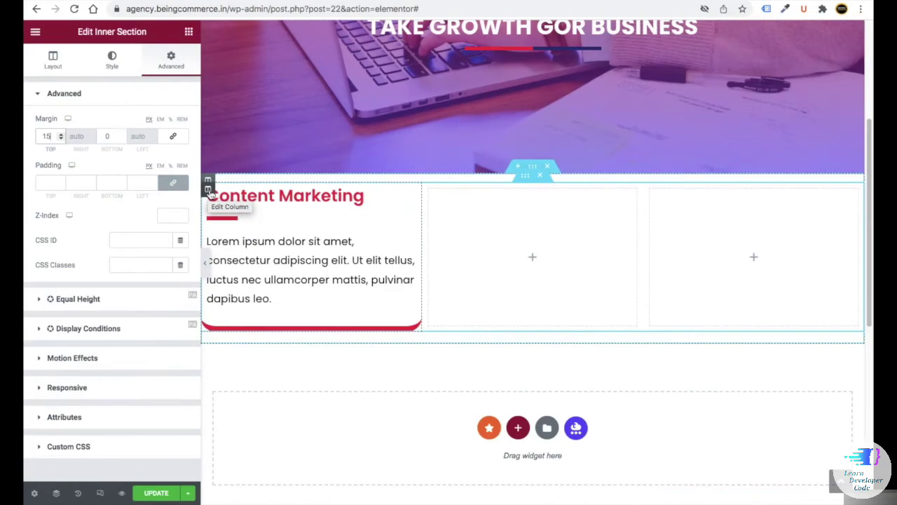
# - Duplicate the Content Marketing column twice and delete the two empty columns
pyautogui.rightClick(209, 193)
pyautogui.click(238, 218)
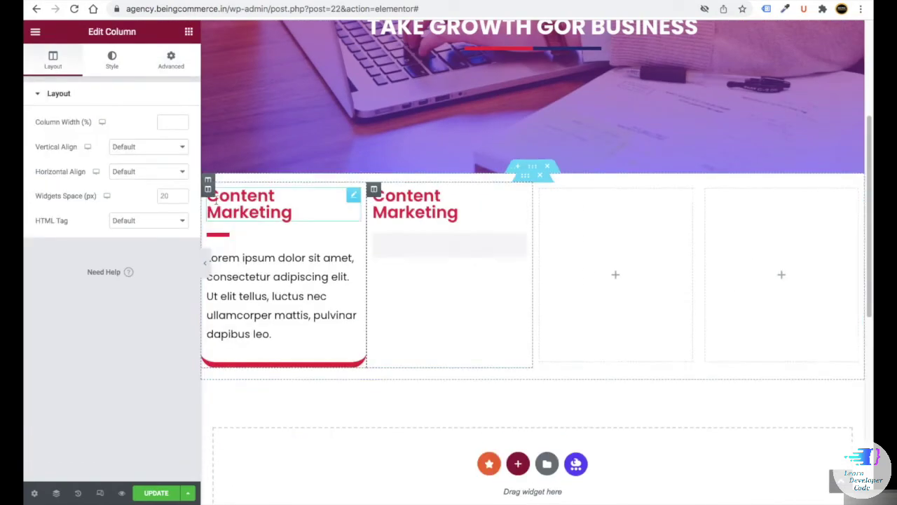
pyautogui.rightClick(209, 191)
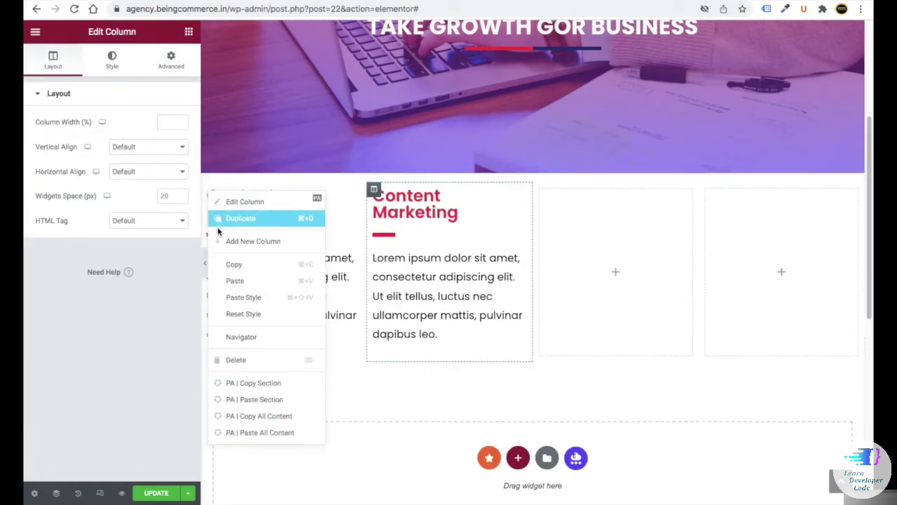
pyautogui.click(239, 218)
pyautogui.rightClick(607, 191)
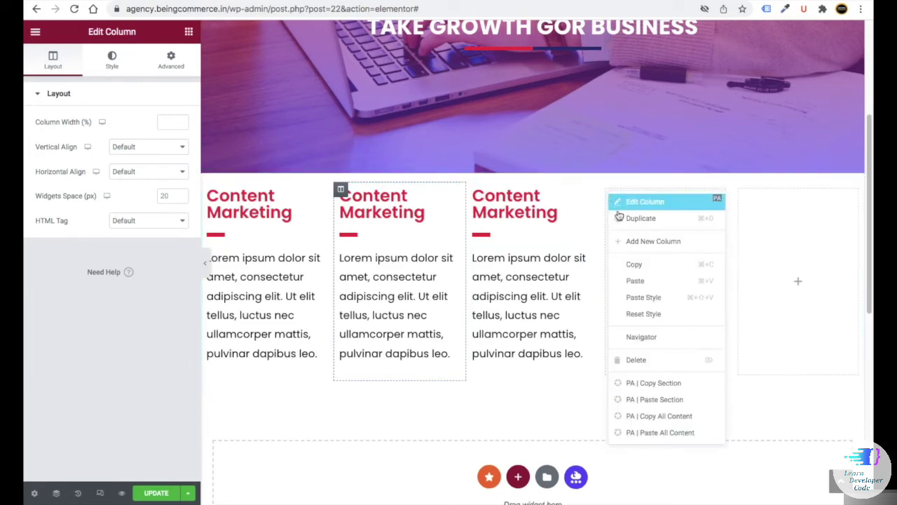
pyautogui.click(646, 362)
pyautogui.rightClick(707, 190)
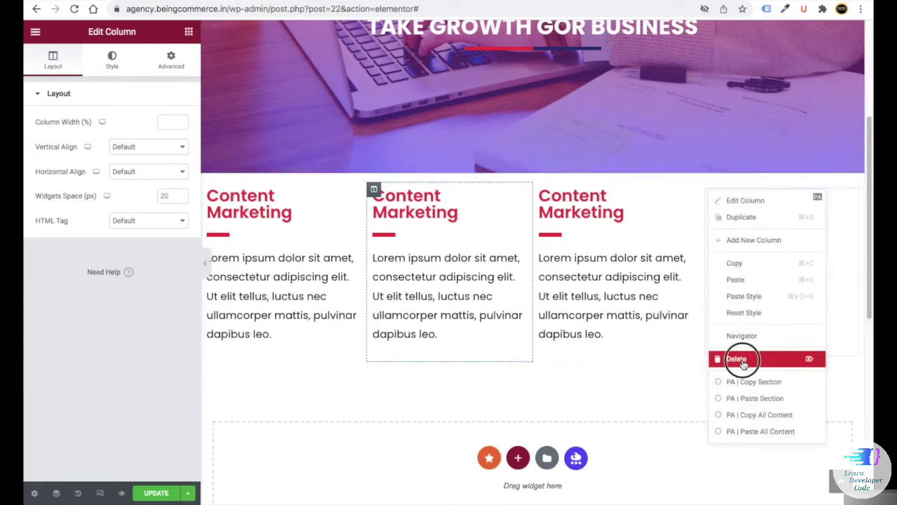
pyautogui.click(743, 356)
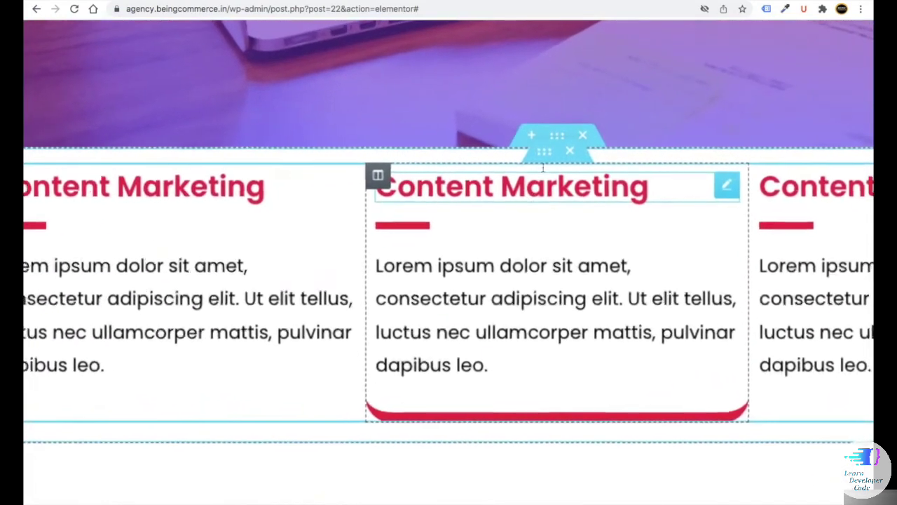
# - Duplicate the row of cards and set the upper row's columns gap to Wider
pyautogui.rightClick(545, 158)
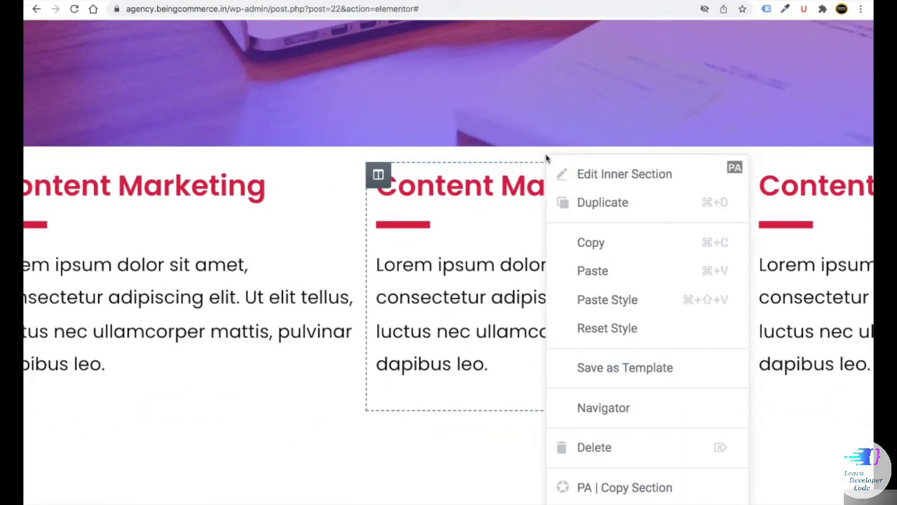
pyautogui.click(573, 204)
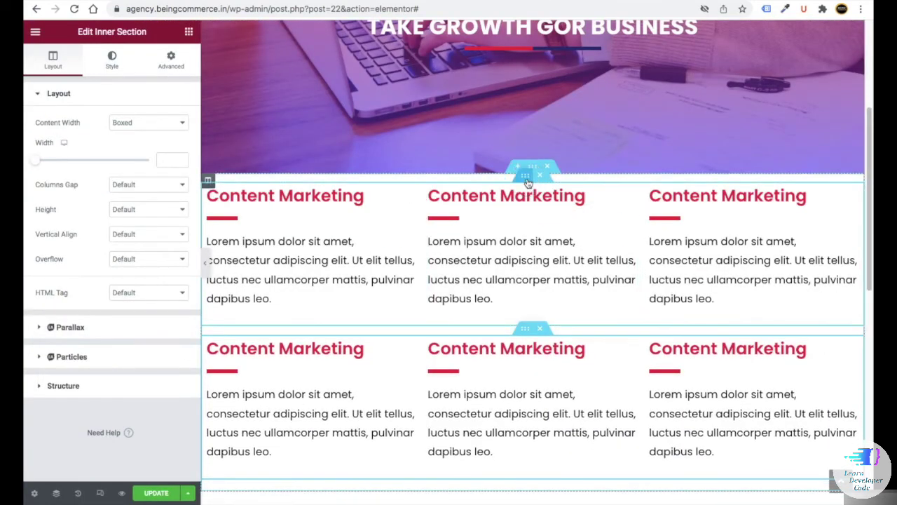
pyautogui.click(171, 60)
pyautogui.click(52, 61)
pyautogui.click(147, 185)
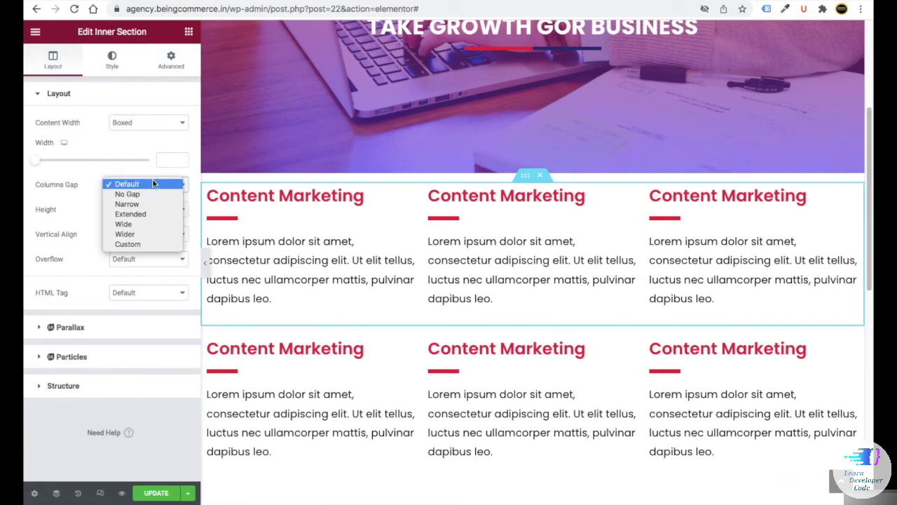
pyautogui.click(150, 235)
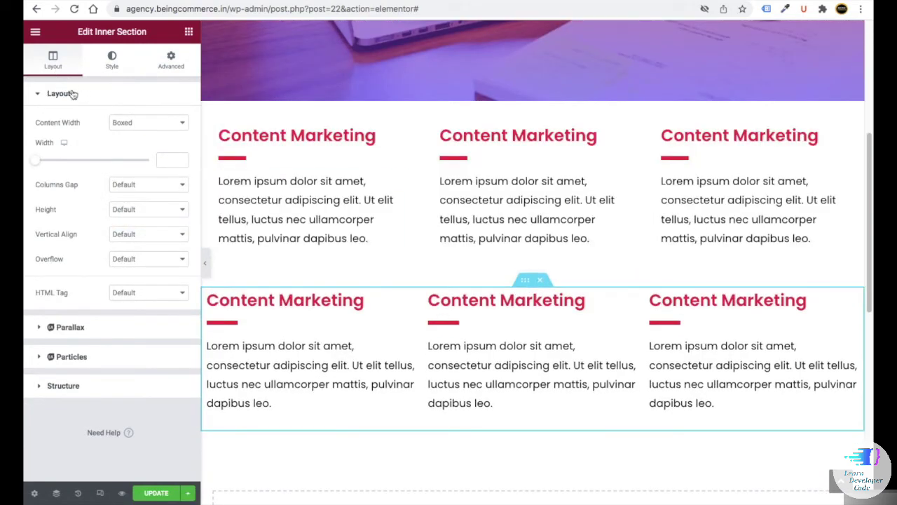
pyautogui.click(129, 184)
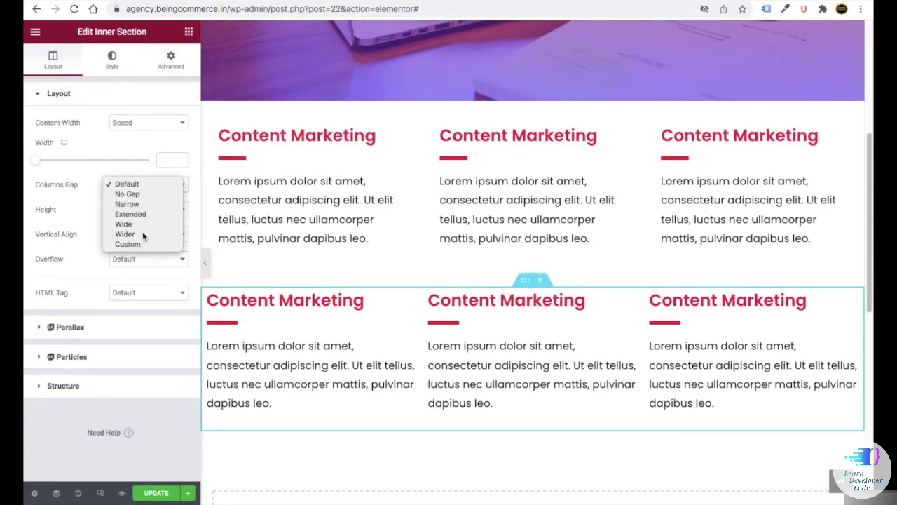
pyautogui.click(142, 234)
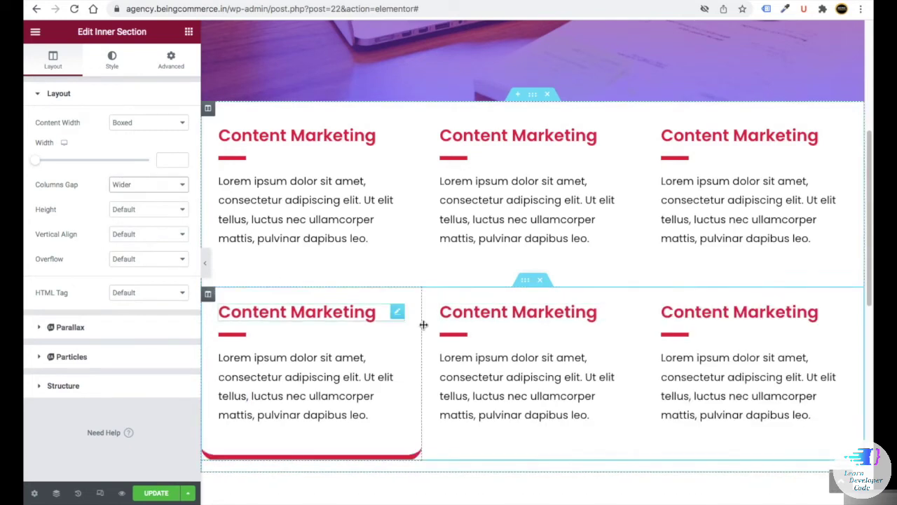
# - Retitle the middle card's heading to 'PPC Advertising' and select its paragraph text
pyautogui.tripleClick(485, 139)
pyautogui.moveTo(102, 135); pyautogui.dragTo(27, 134)
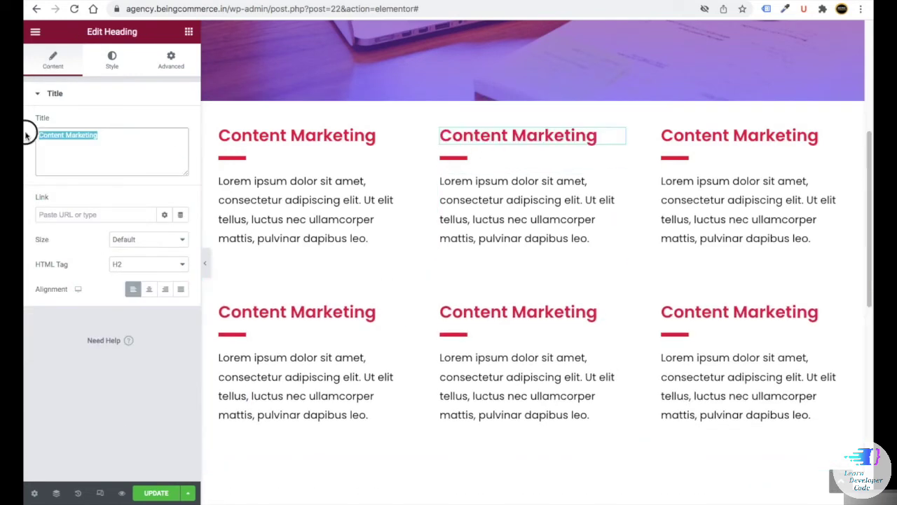
pyautogui.write('PPC Advertising')
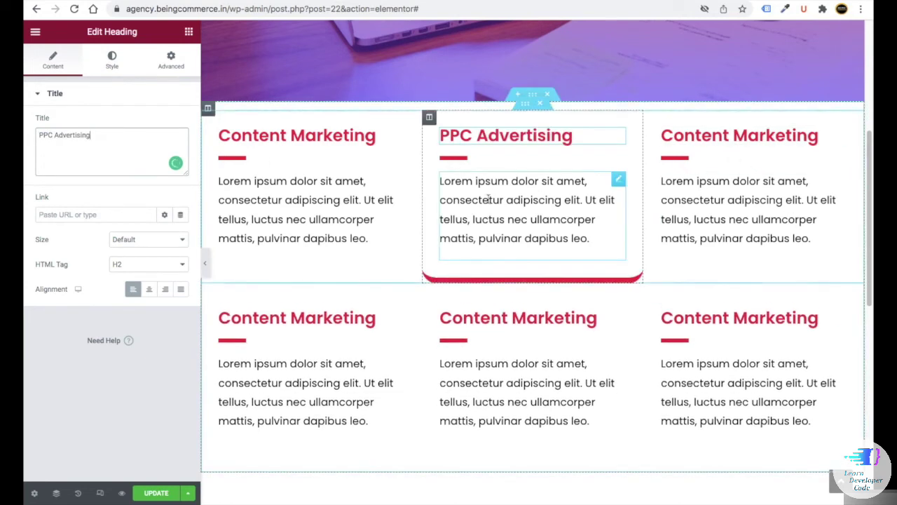
pyautogui.click(503, 240)
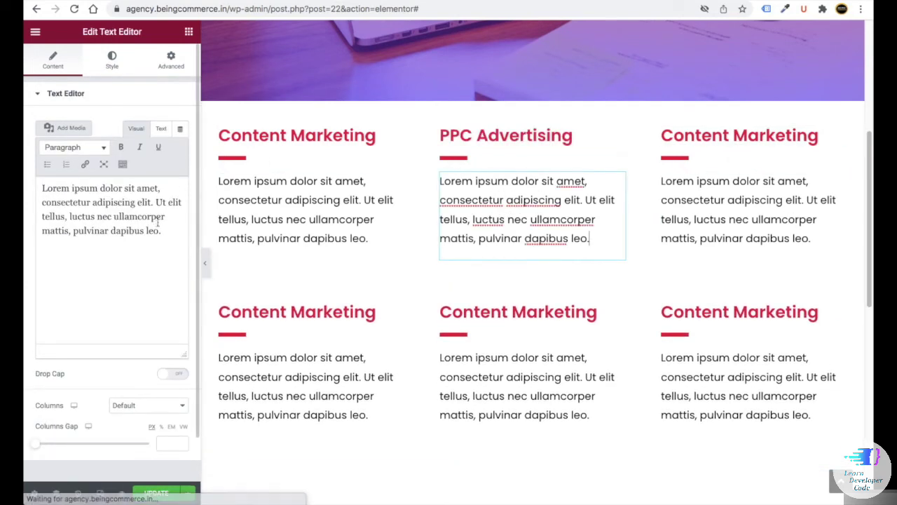
pyautogui.moveTo(162, 231); pyautogui.dragTo(51, 185)
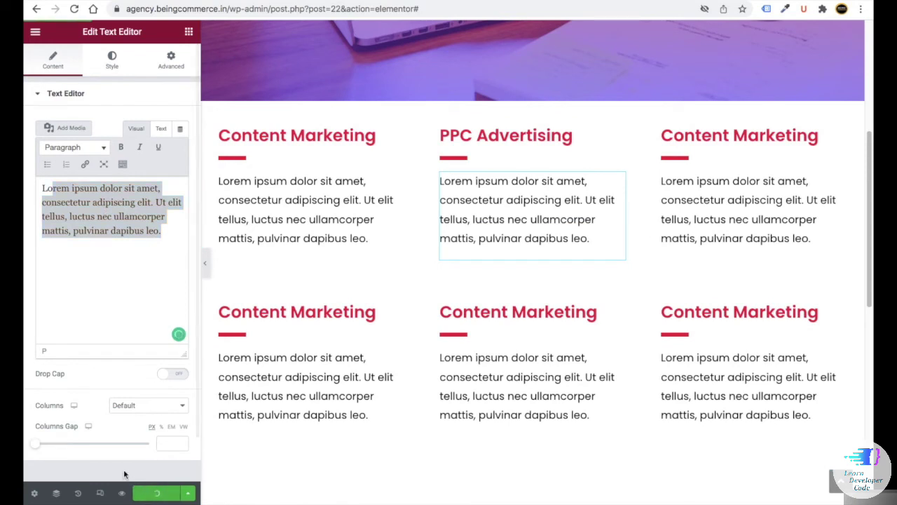
# - Give the second row of service cards 50 px top padding and update the page
pyautogui.click(530, 282)
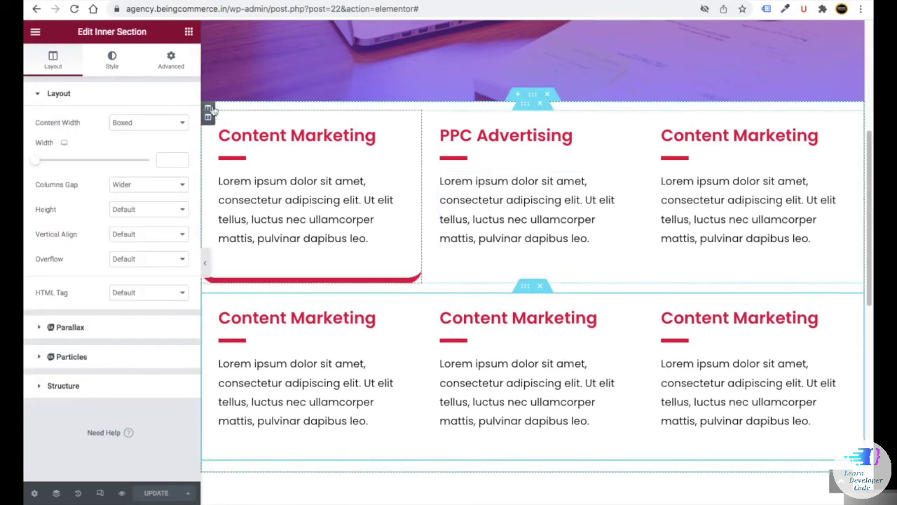
pyautogui.click(171, 59)
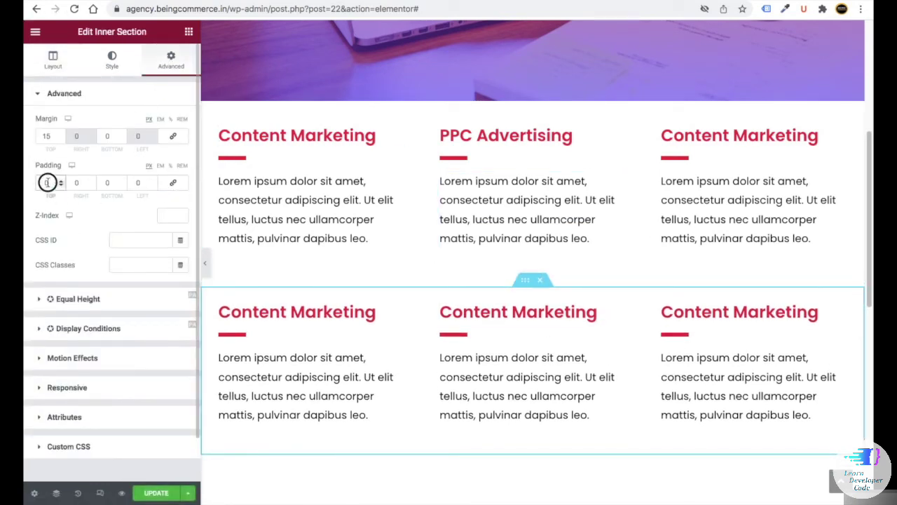
pyautogui.write('50')
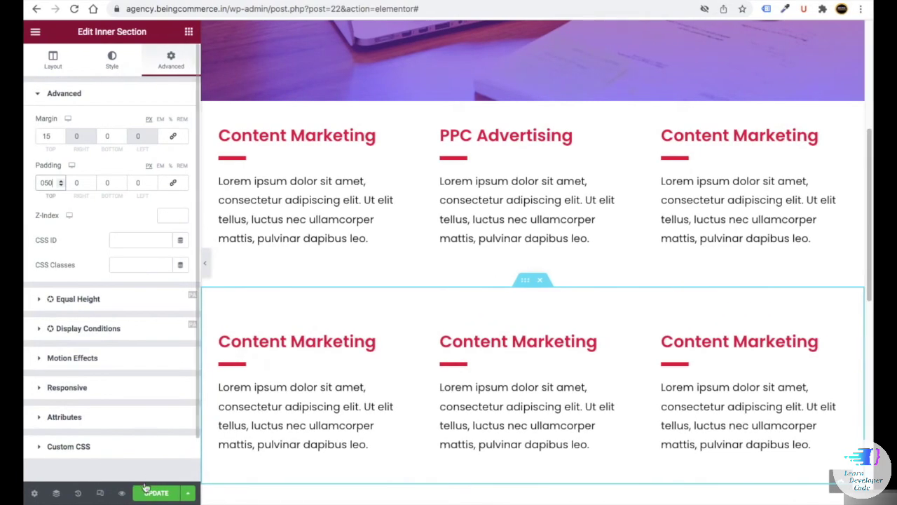
pyautogui.click(147, 490)
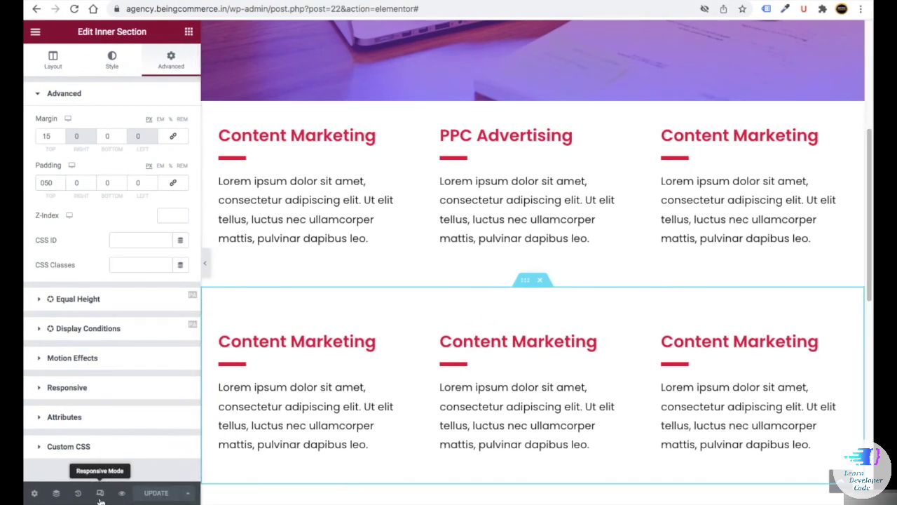
pyautogui.click(99, 493)
# - In mobile view, set the Content Marketing heading's font size to 23
pyautogui.click(504, 32)
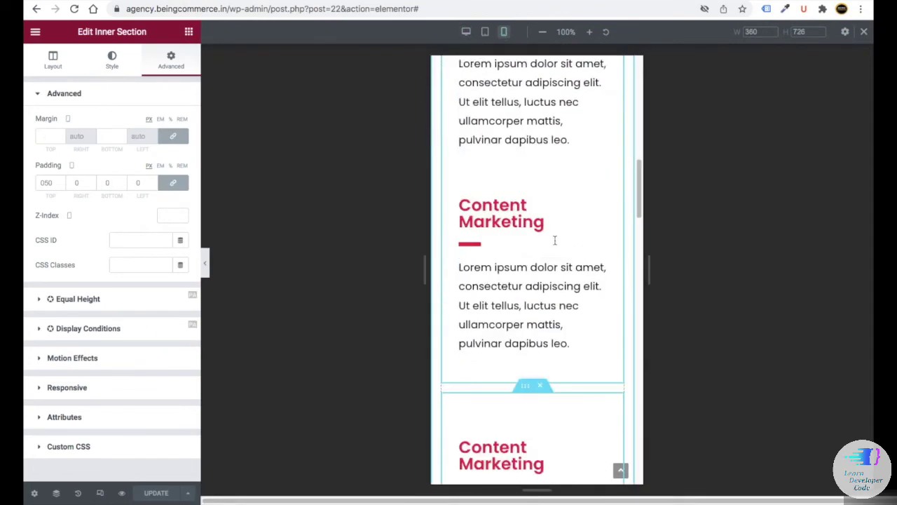
pyautogui.scroll(-10, 555, 240)
pyautogui.scroll(10, 555, 240)
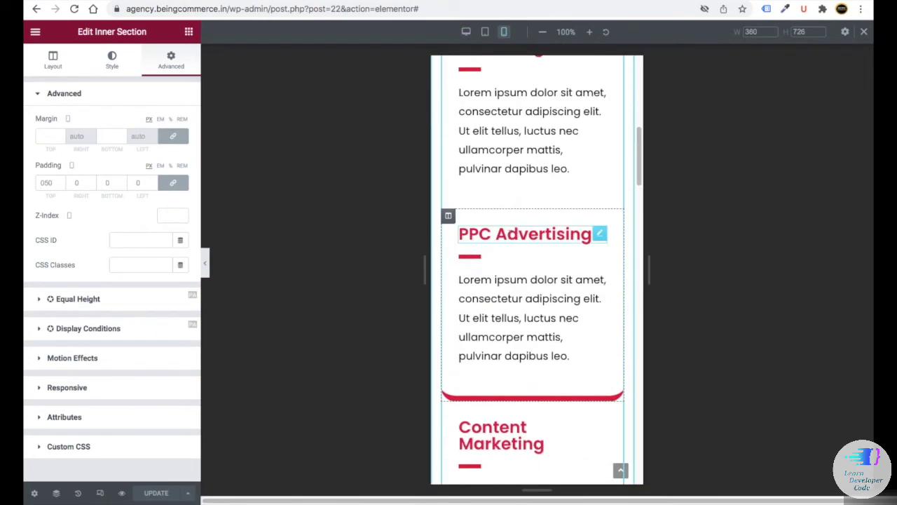
pyautogui.scroll(-5, 510, 210)
pyautogui.click(509, 127)
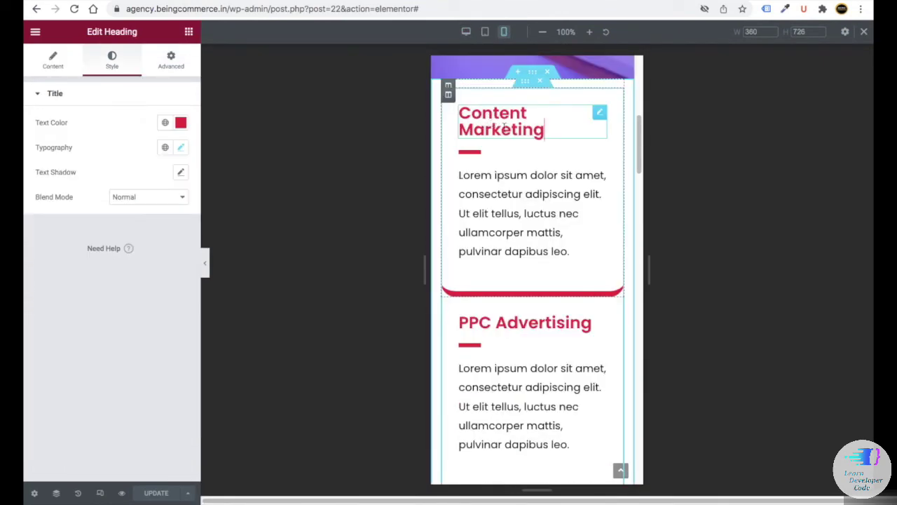
pyautogui.click(180, 147)
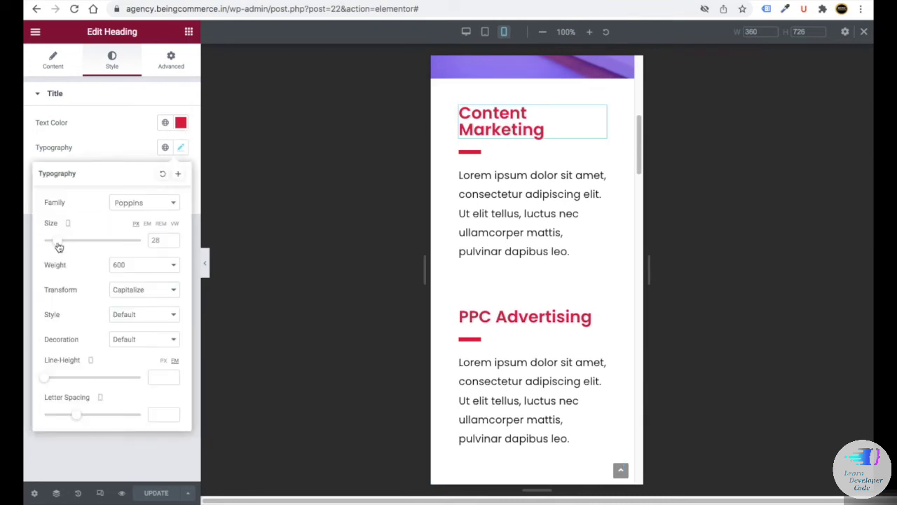
pyautogui.click(56, 242)
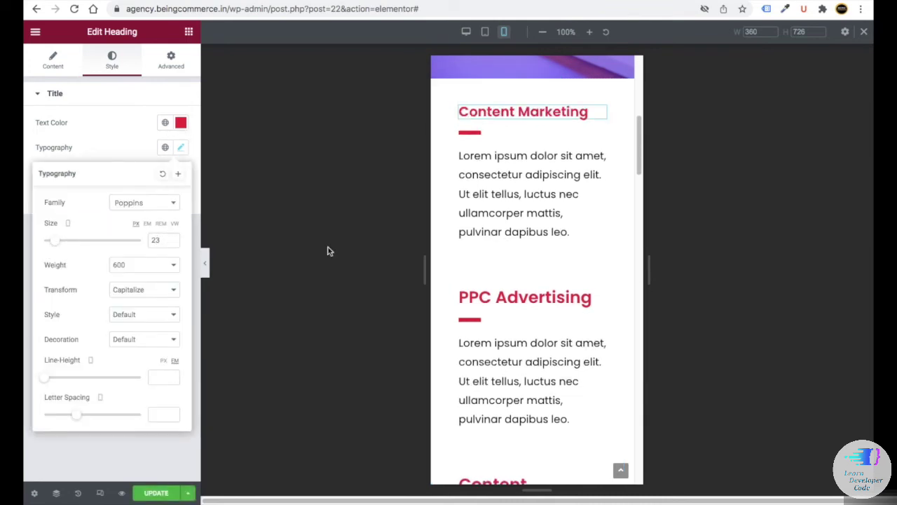
# - Copy that heading's style onto the other card headings, then return to desktop view
pyautogui.rightClick(600, 114)
pyautogui.click(628, 161)
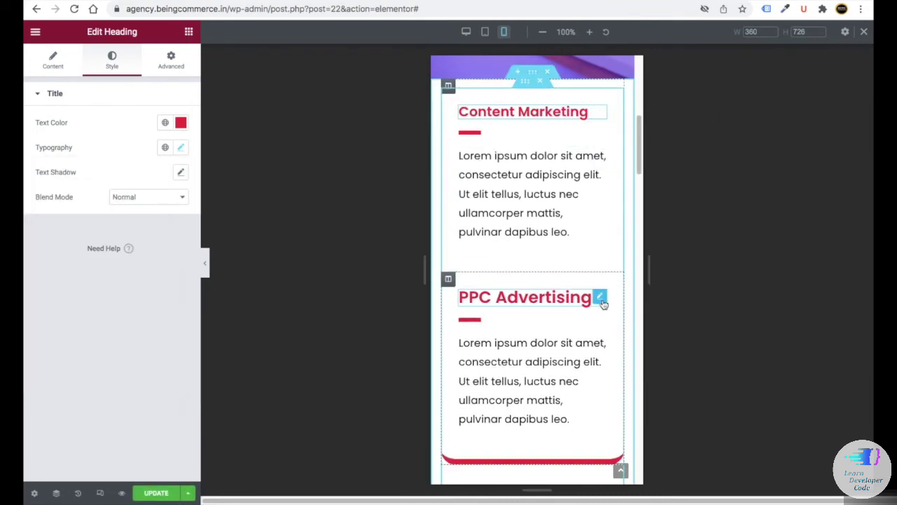
pyautogui.rightClick(597, 296)
pyautogui.click(630, 320)
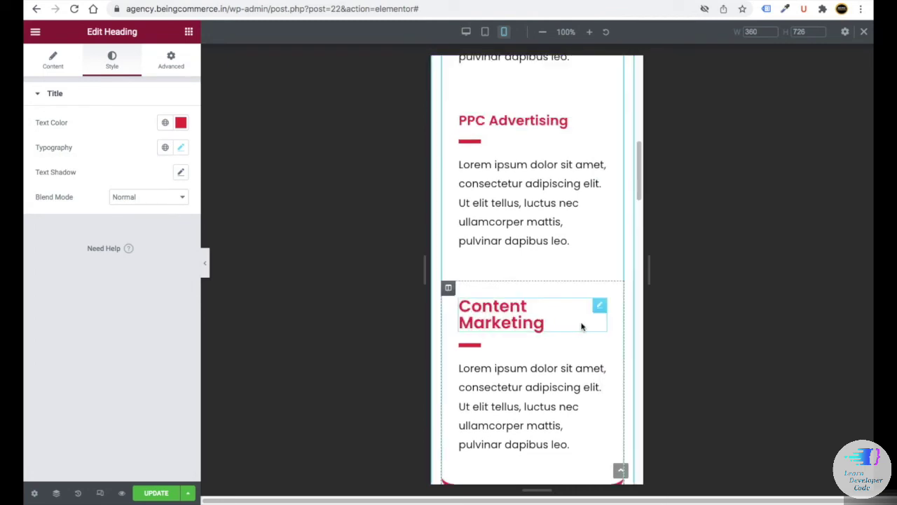
pyautogui.rightClick(597, 307)
pyautogui.click(615, 335)
pyautogui.scroll(-3, 537, 335)
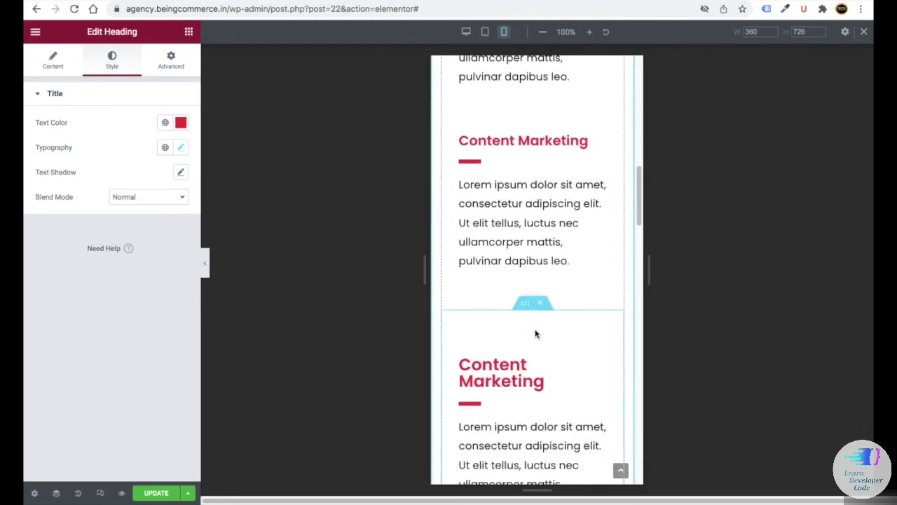
pyautogui.rightClick(601, 317)
pyautogui.click(617, 342)
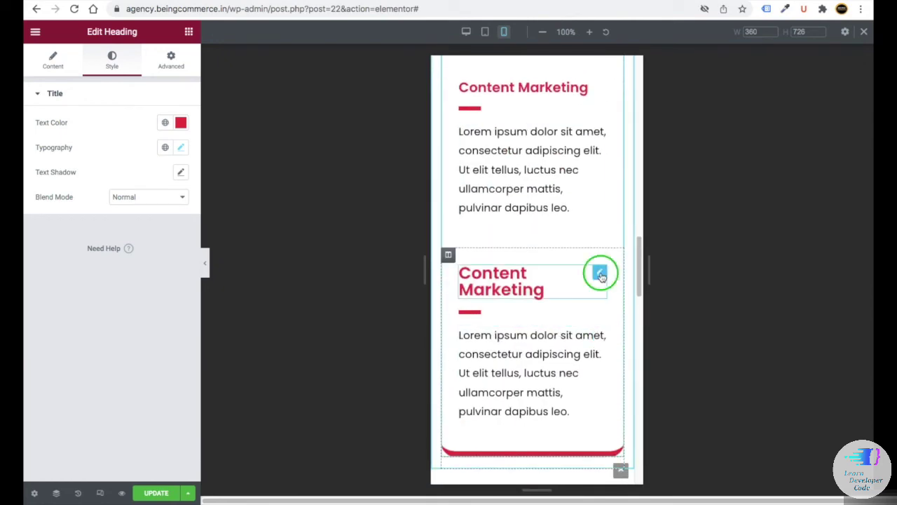
pyautogui.rightClick(600, 275)
pyautogui.click(620, 332)
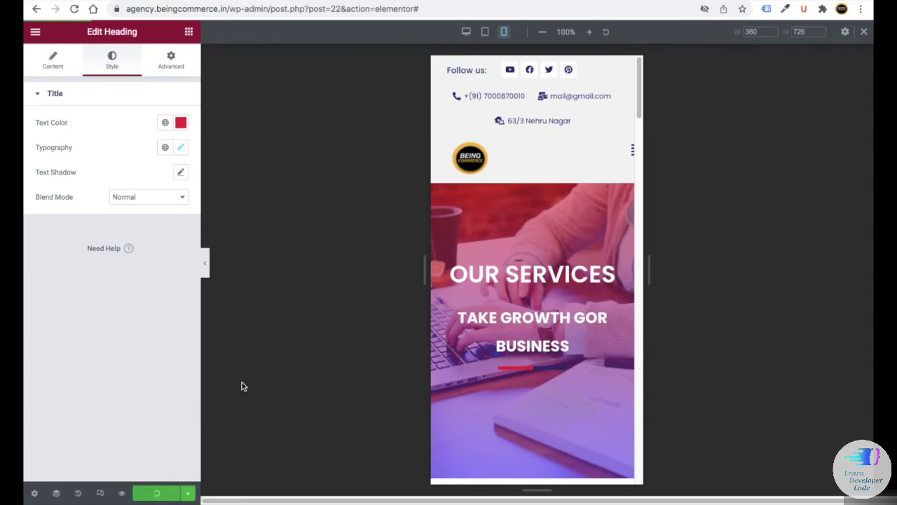
pyautogui.click(866, 34)
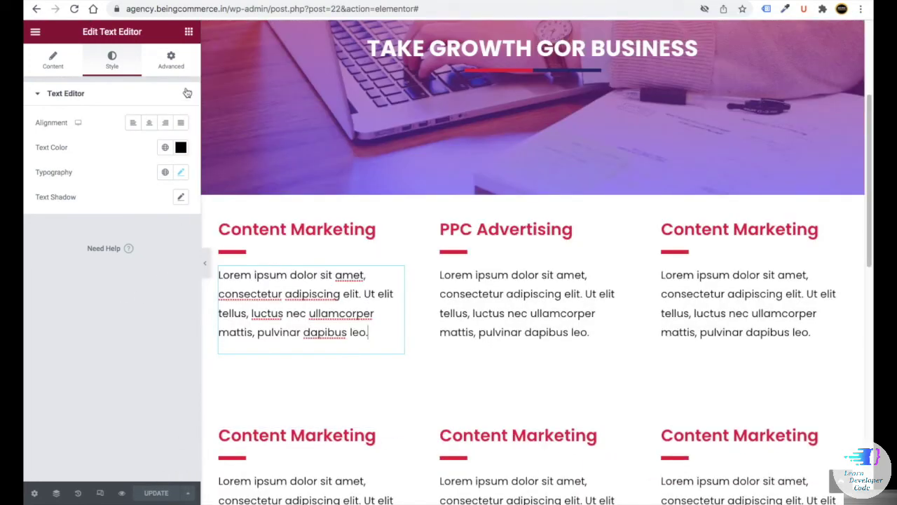
# - Add a left-aligned 'Learn More' heading under the first card's paragraph
pyautogui.click(188, 33)
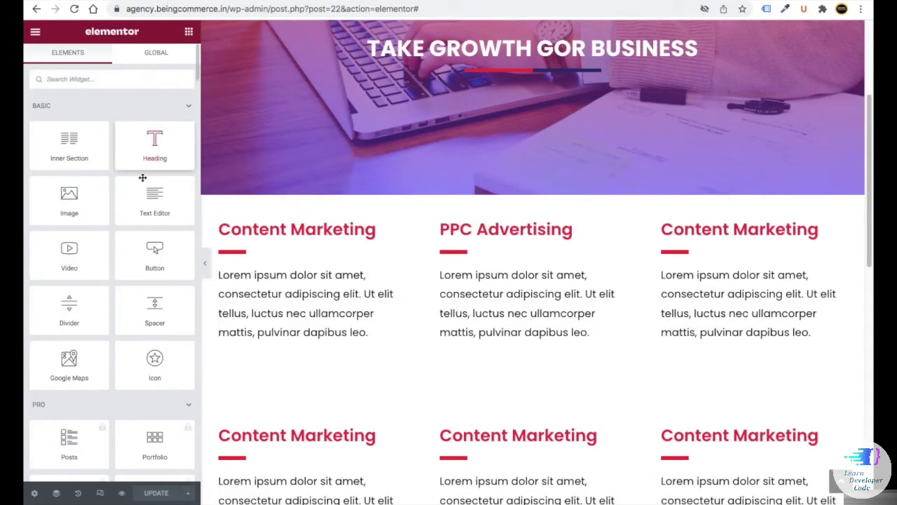
pyautogui.moveTo(152, 144); pyautogui.dragTo(293, 351)
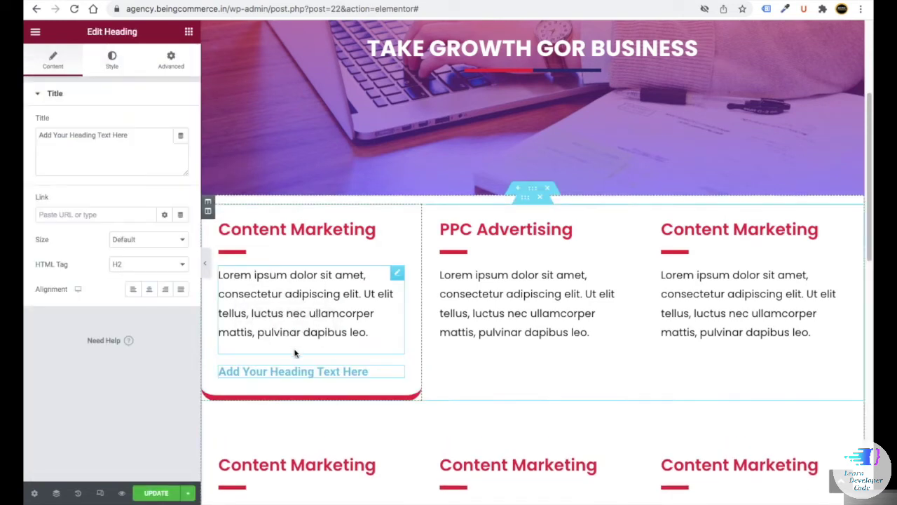
pyautogui.click(148, 289)
pyautogui.tripleClick(89, 133)
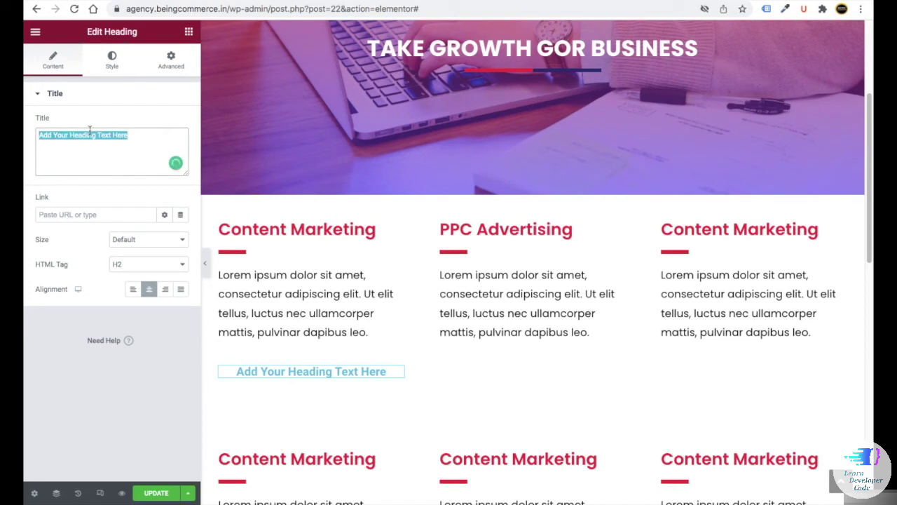
pyautogui.write('Learn Mo')
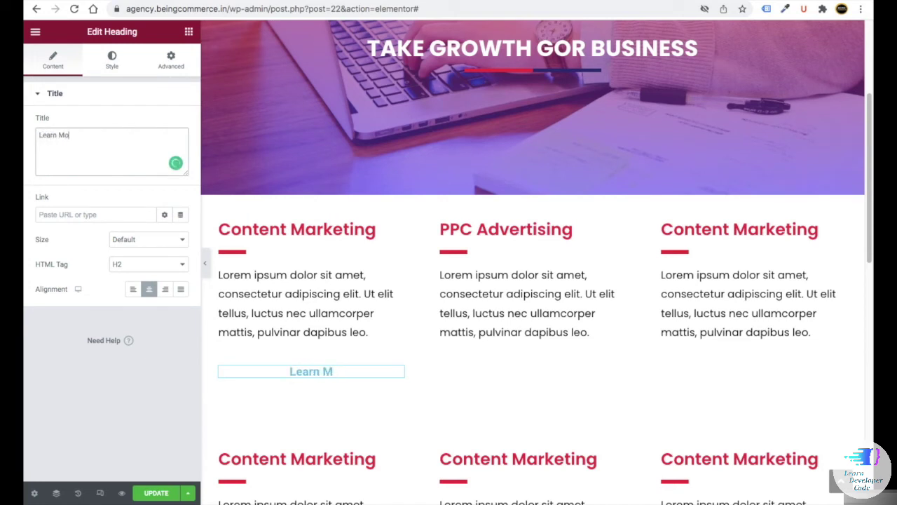
pyautogui.write('re')
pyautogui.click(132, 289)
# - Set the Learn More heading's text colour to dark navy
pyautogui.click(111, 62)
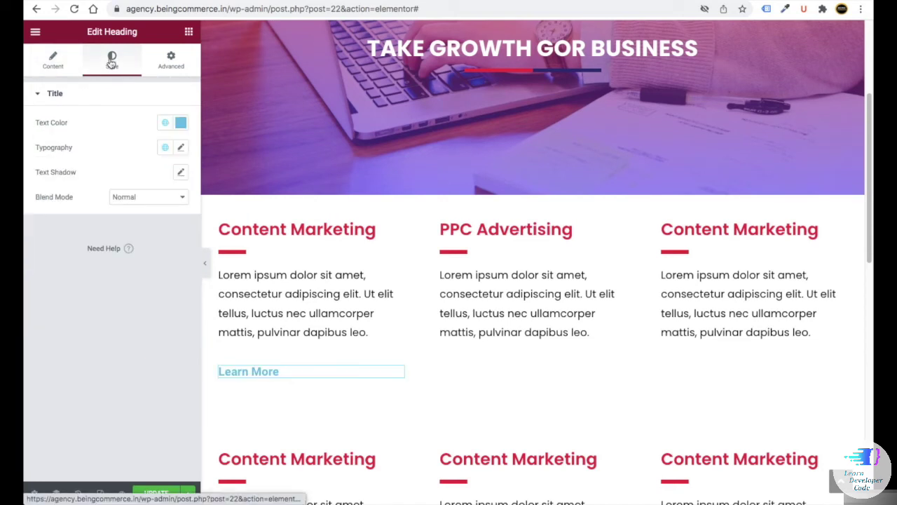
pyautogui.click(181, 122)
pyautogui.hotkey('ctrl', 'v')
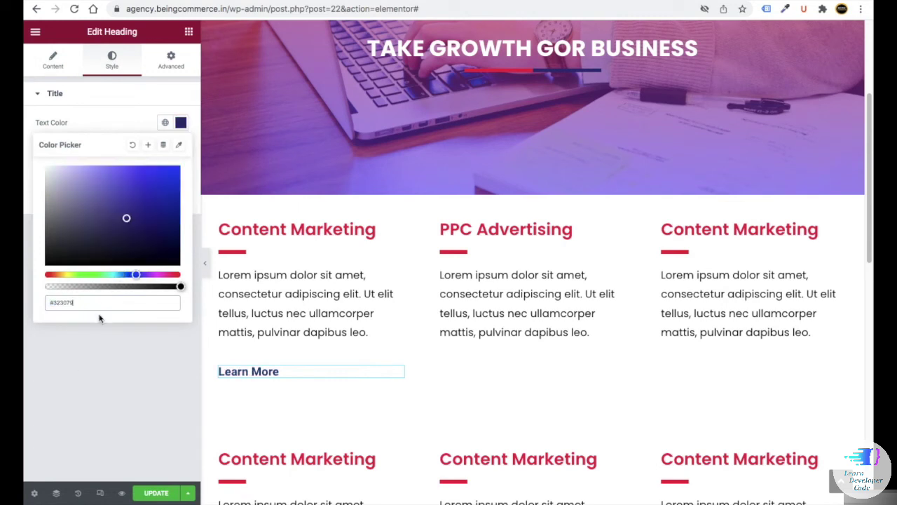
pyautogui.click(54, 82)
pyautogui.click(53, 59)
pyautogui.click(77, 213)
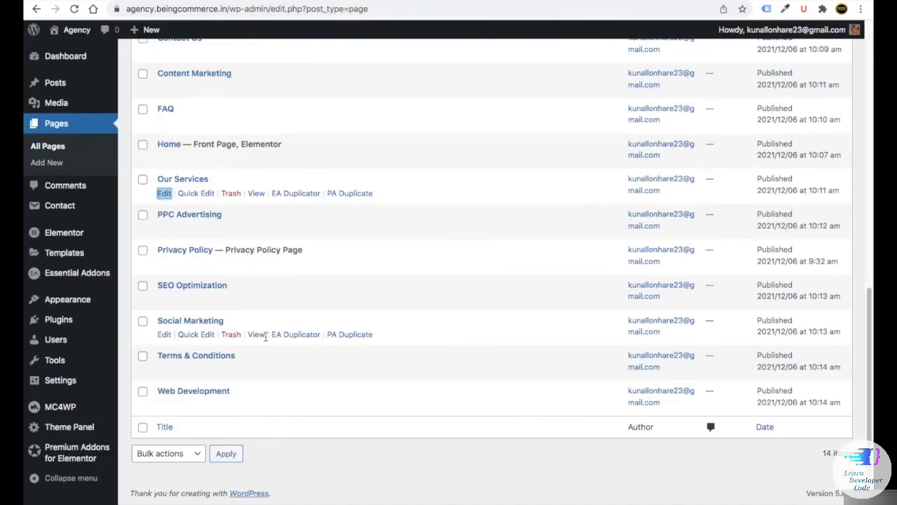
# - Link the first Learn More heading to the Content Marketing page's URL
pyautogui.scroll(2, 200, 266)
pyautogui.scroll(3, 210, 273)
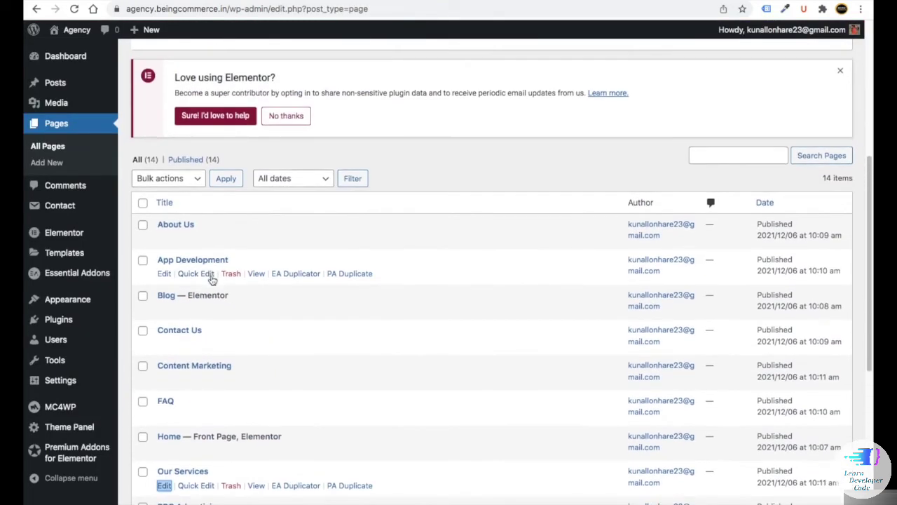
pyautogui.scroll(-5, 379, 132)
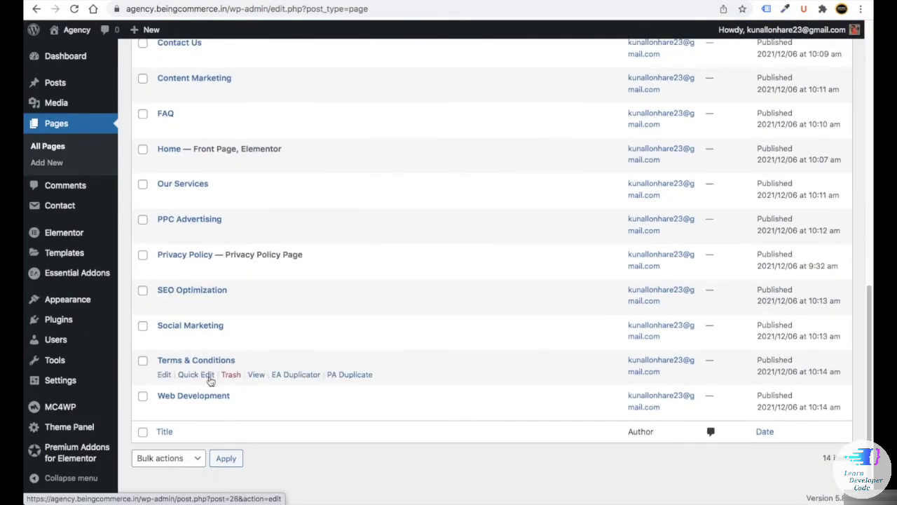
pyautogui.scroll(2, 210, 435)
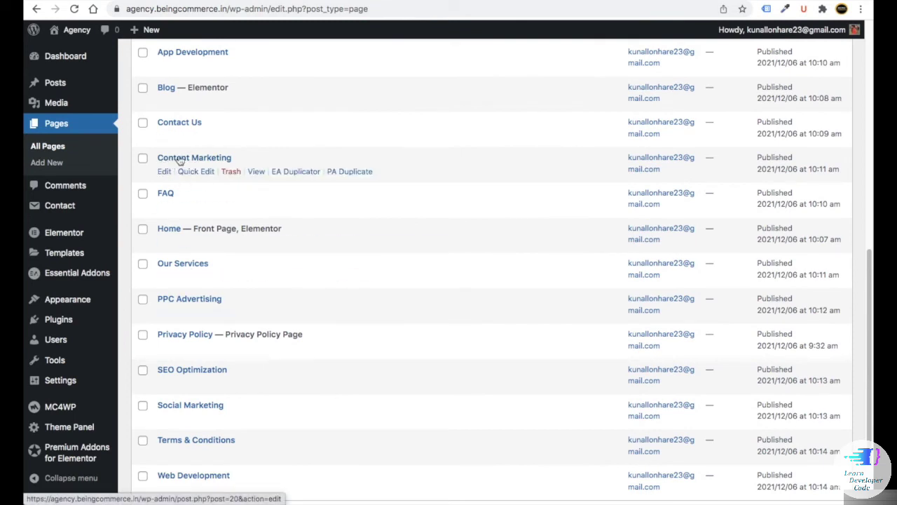
pyautogui.rightClick(256, 171)
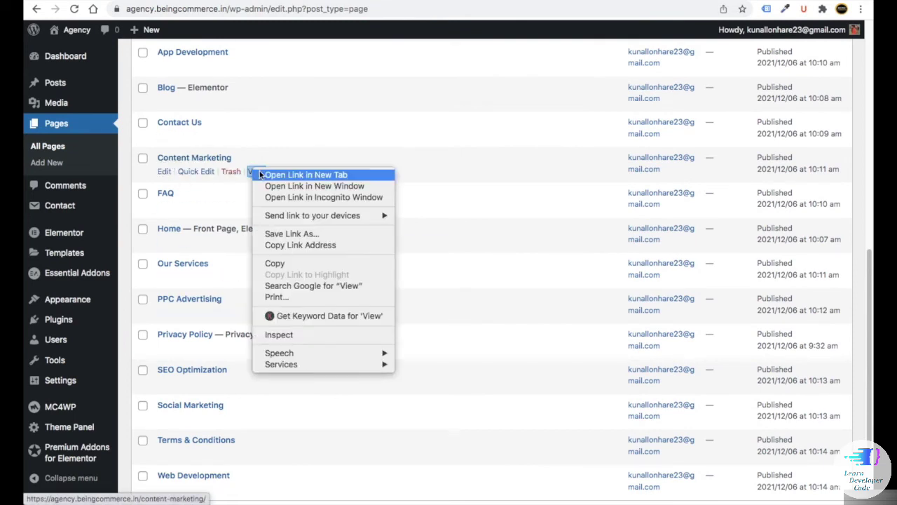
pyautogui.click(270, 175)
pyautogui.moveTo(342, 11); pyautogui.dragTo(91, 8)
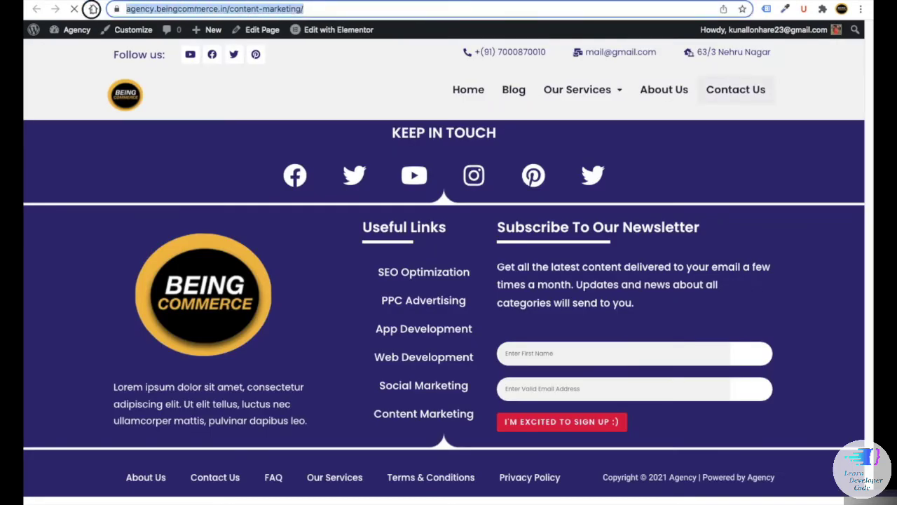
pyautogui.rightClick(144, 8)
pyautogui.click(177, 100)
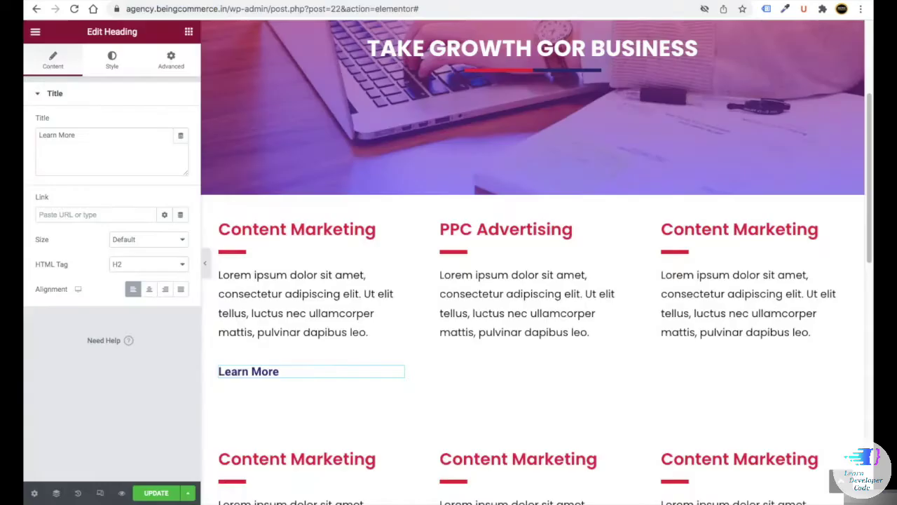
pyautogui.click(55, 216)
pyautogui.hotkey('ctrl', 'v')
pyautogui.click(164, 335)
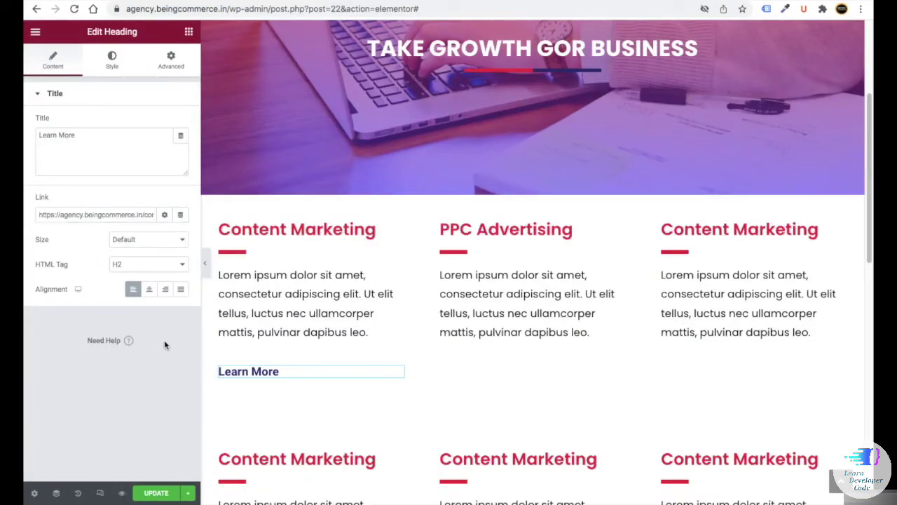
# - Paste a Learn More heading into the PPC Advertising card linking to the ppc-advertising page
pyautogui.rightClick(396, 372)
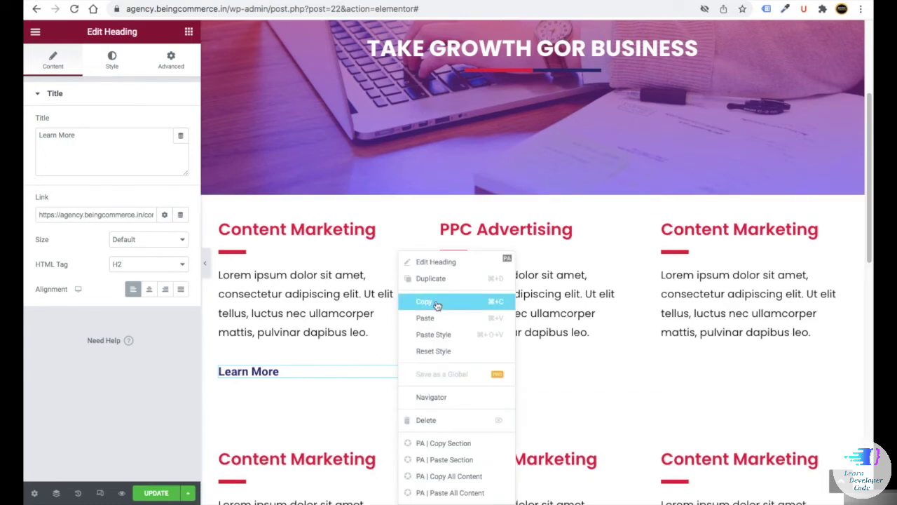
pyautogui.rightClick(484, 365)
pyautogui.click(529, 342)
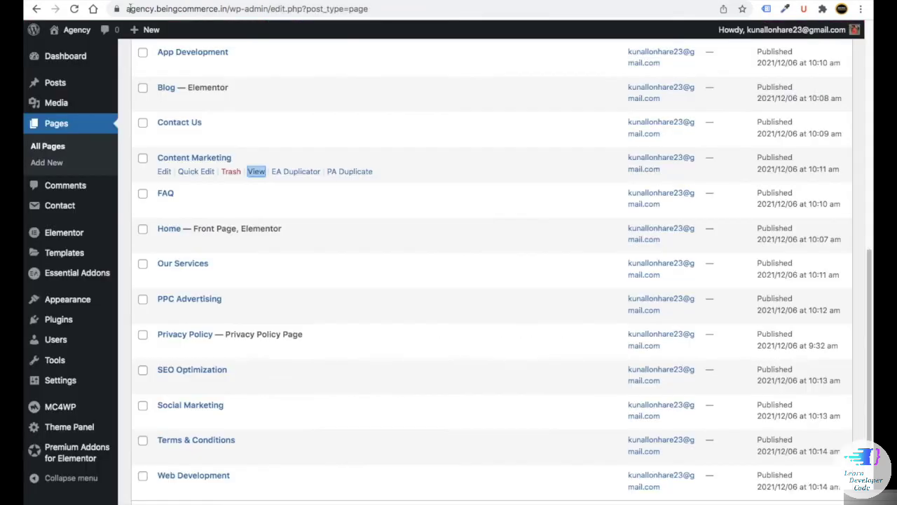
pyautogui.scroll(-1, 186, 225)
pyautogui.rightClick(264, 291)
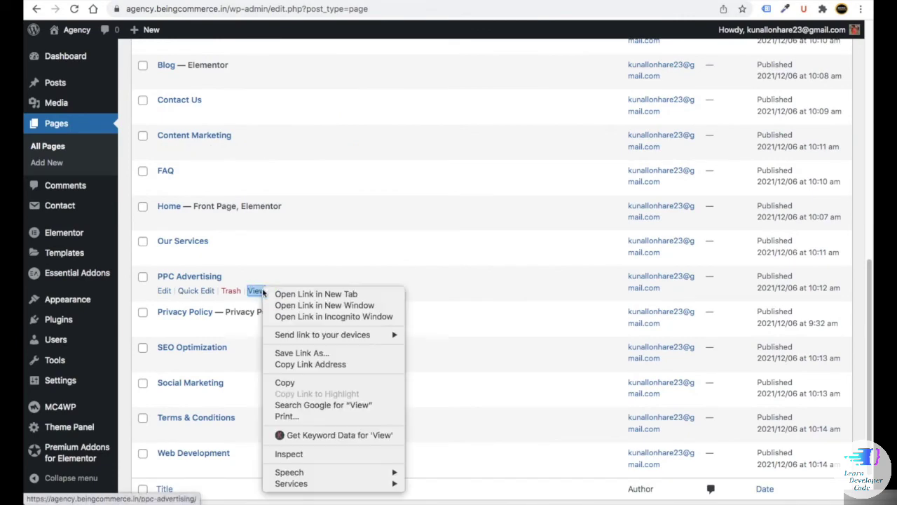
pyautogui.click(320, 292)
pyautogui.rightClick(154, 8)
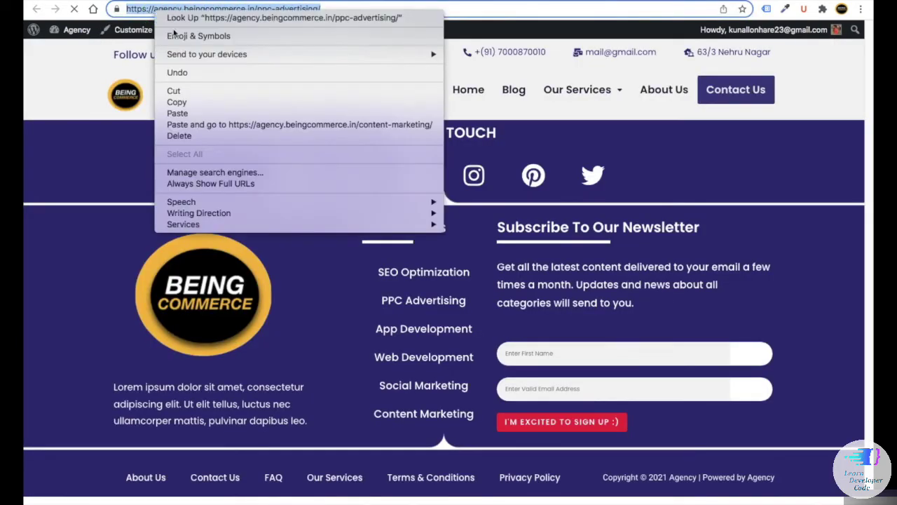
pyautogui.click(182, 100)
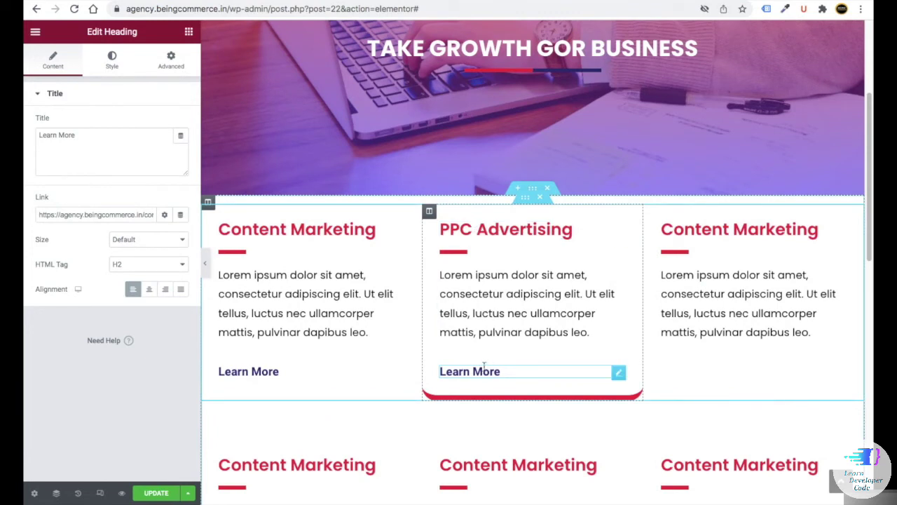
pyautogui.tripleClick(60, 213)
pyautogui.hotkey('ctrl', 'v')
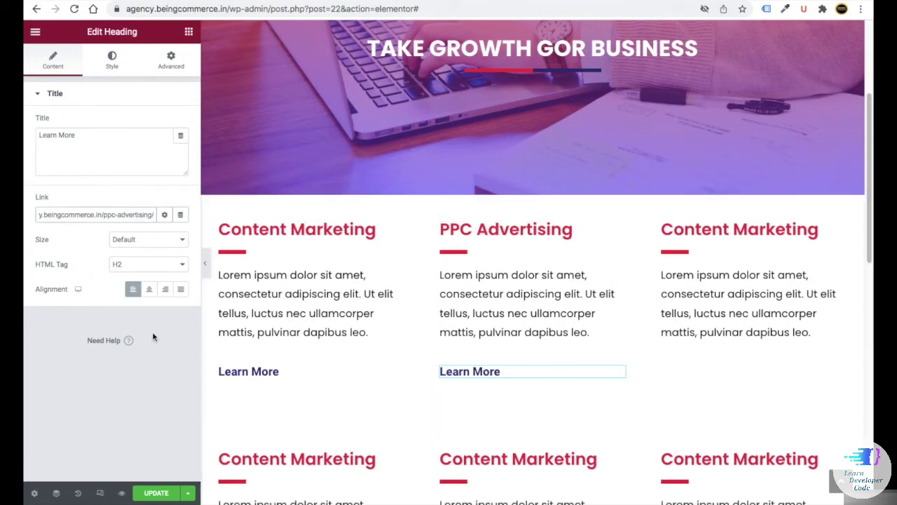
pyautogui.rightClick(126, 214)
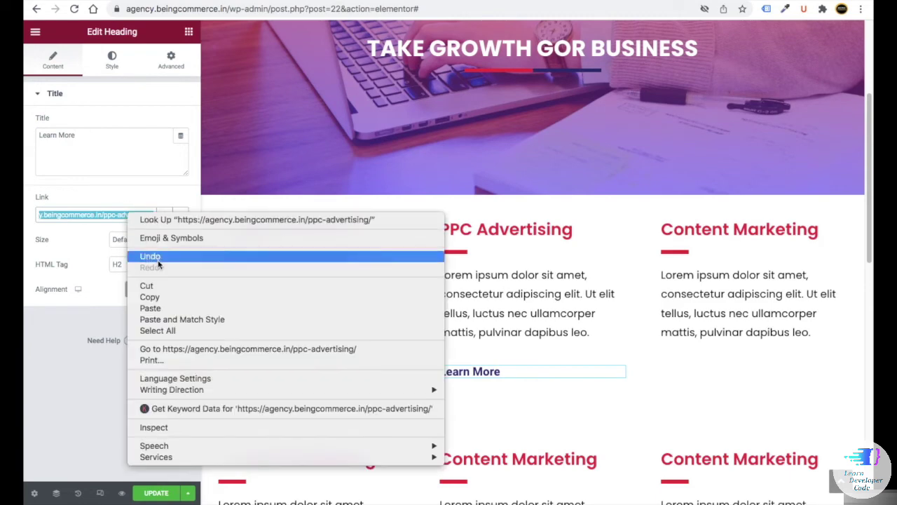
pyautogui.click(153, 315)
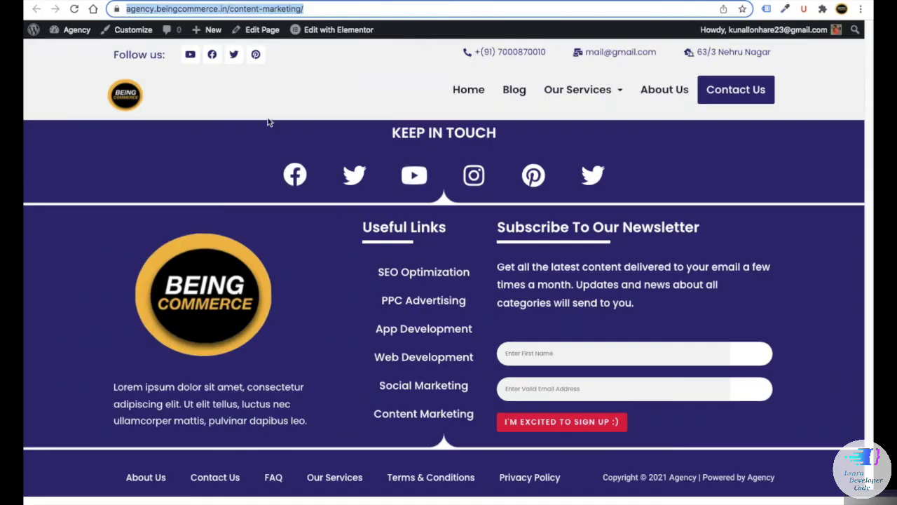
# - Update the page and check the Learn More links on the live services page
pyautogui.click(217, 143)
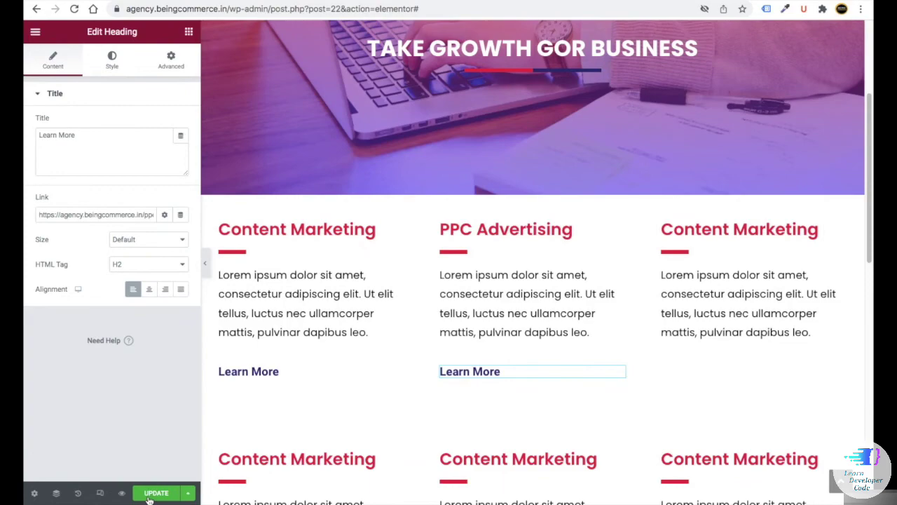
pyautogui.click(148, 496)
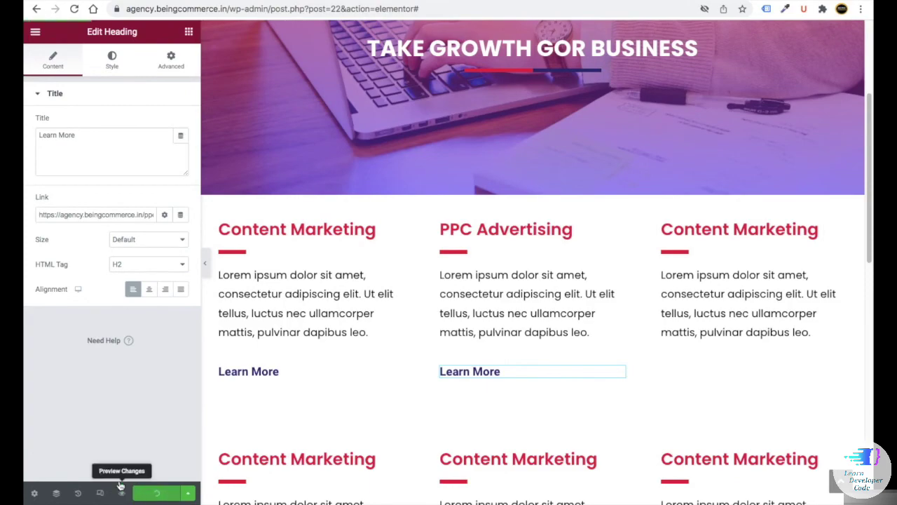
pyautogui.scroll(-4, 617, 374)
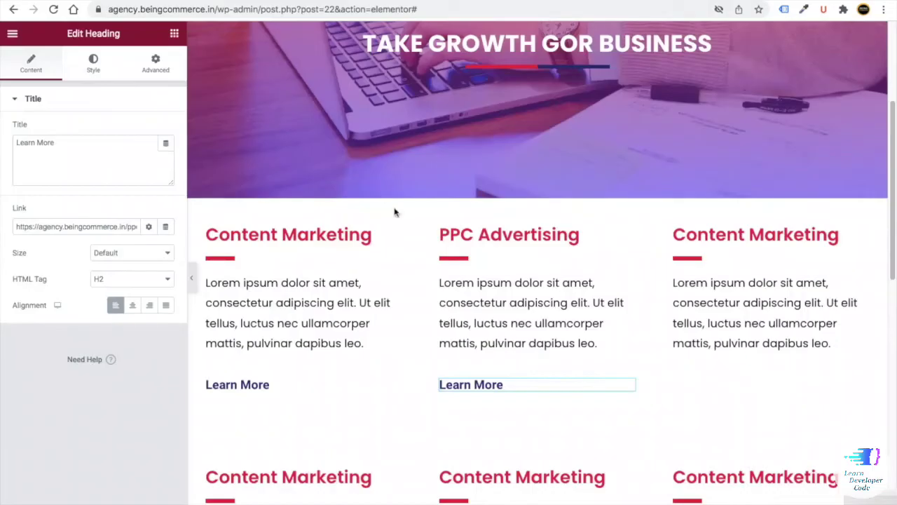
pyautogui.scroll(1, 389, 242)
pyautogui.scroll(3, 389, 241)
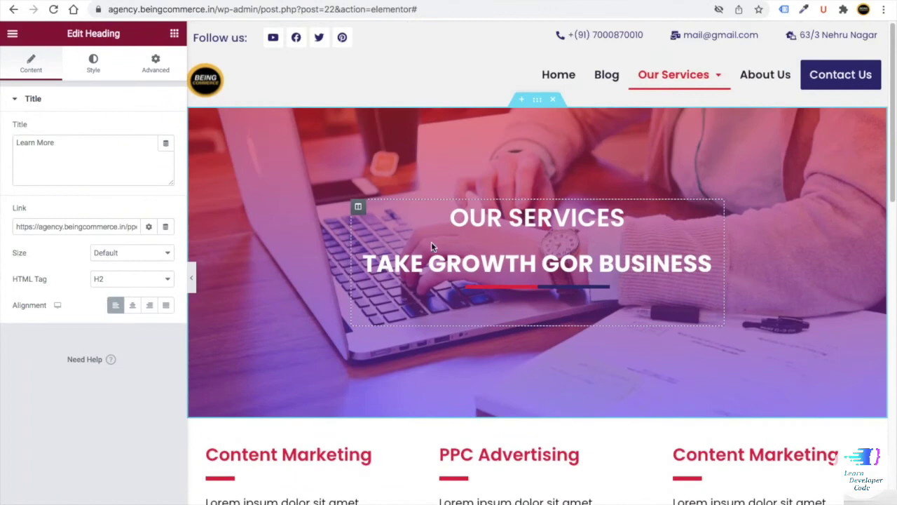
# - Save the OUR SERVICES section as a library template named 'our services'
pyautogui.rightClick(537, 103)
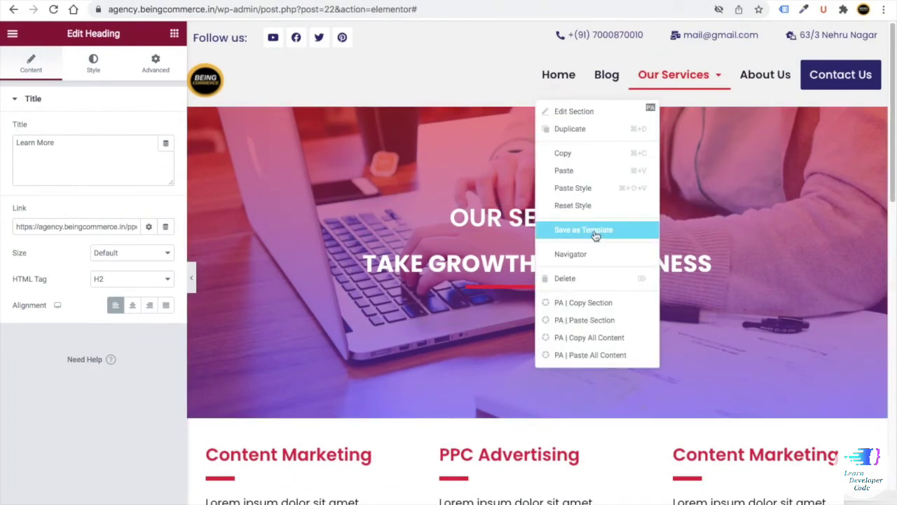
pyautogui.click(596, 230)
pyautogui.click(336, 268)
pyautogui.write('ou')
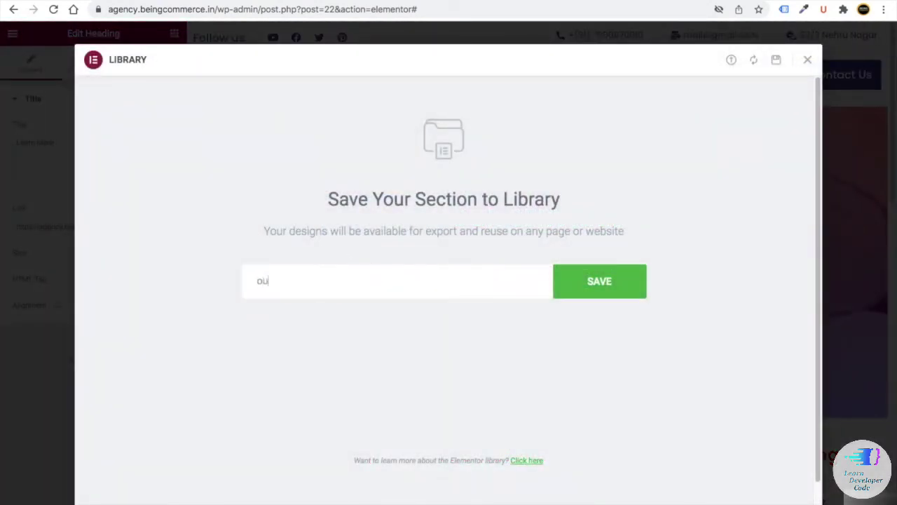
pyautogui.write('r services')
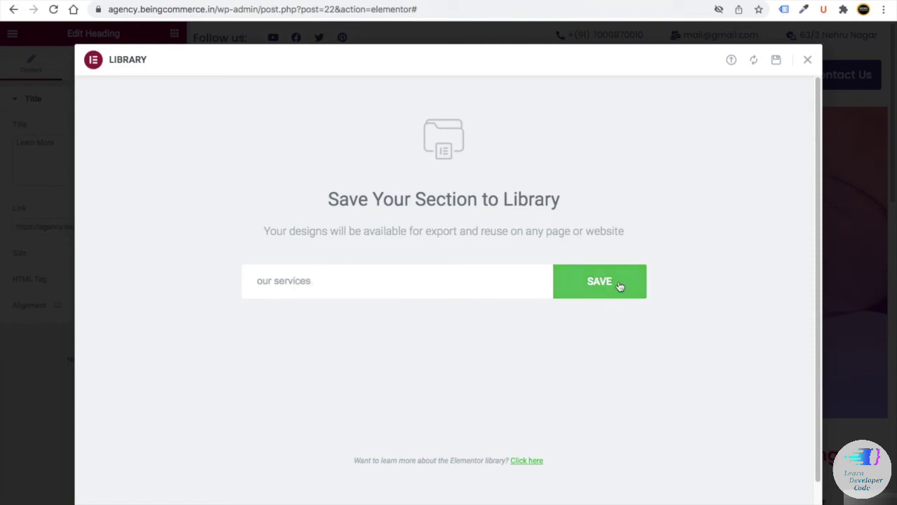
pyautogui.click(631, 287)
pyautogui.press('Escape')
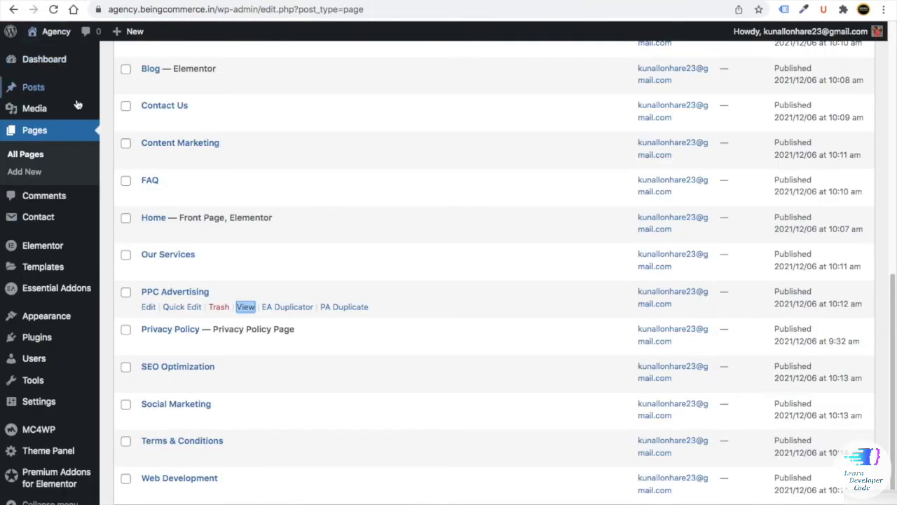
# - Duplicate the Blog Sidebar template in the Elementor Header & Footer Builder list
pyautogui.scroll(-2, 77, 105)
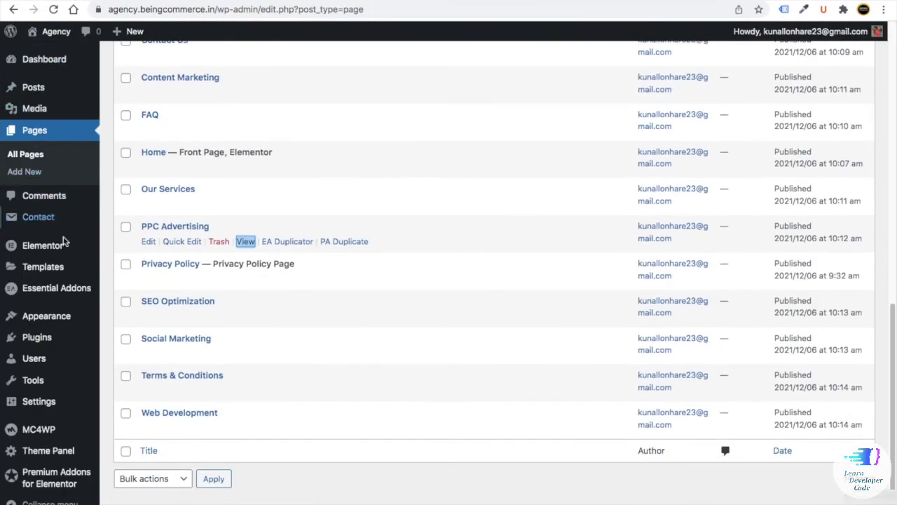
pyautogui.moveTo(51, 324)
pyautogui.click(134, 410)
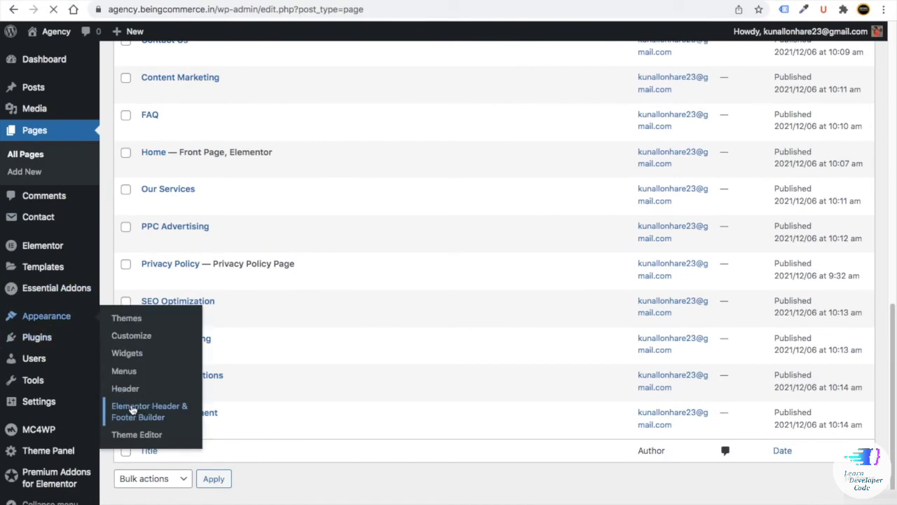
pyautogui.scroll(-5, 318, 356)
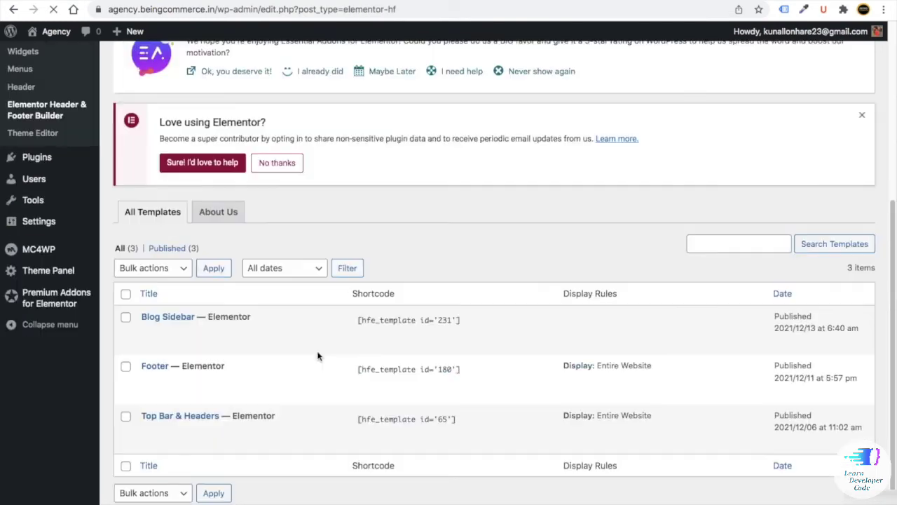
pyautogui.moveTo(161, 323)
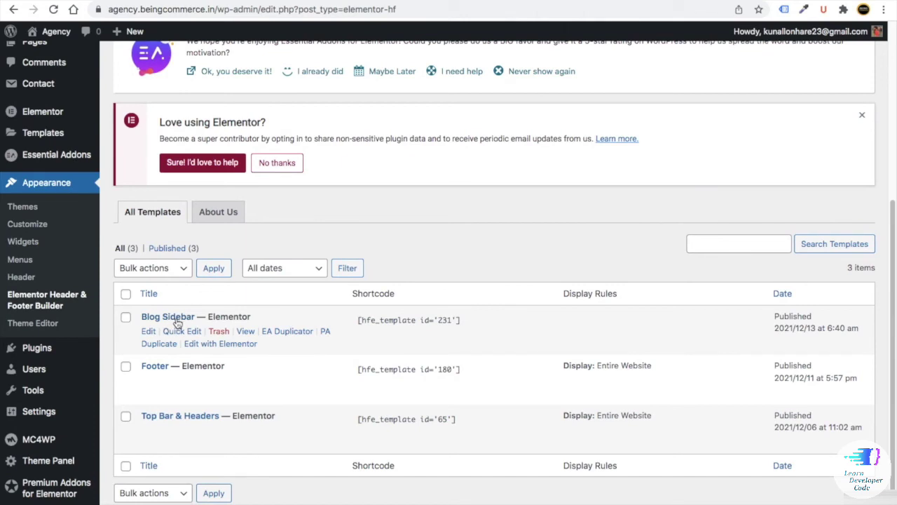
pyautogui.click(284, 332)
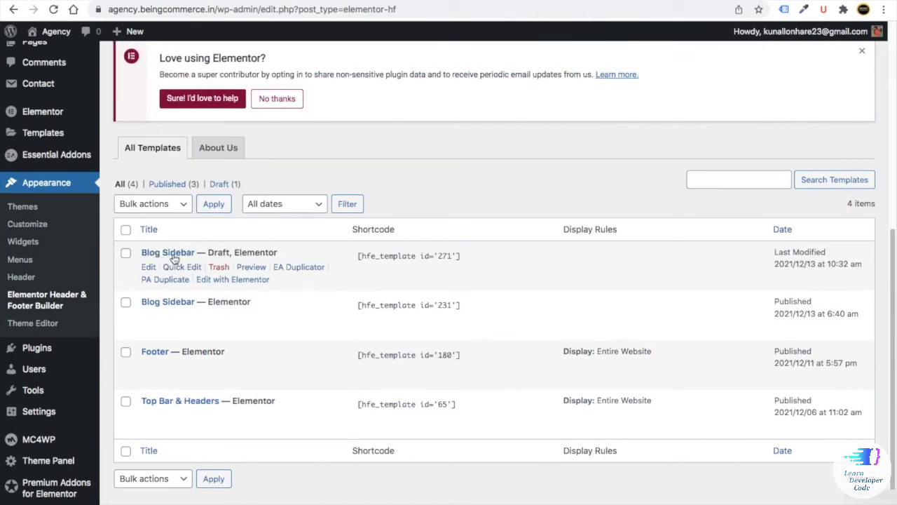
# - Retitle the duplicated template to 'service right sidebar' in its edit screen
pyautogui.rightClick(150, 266)
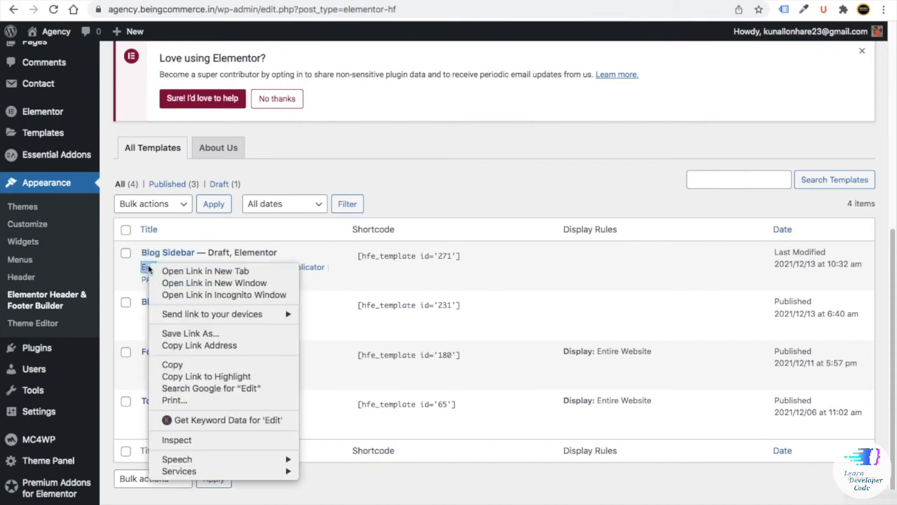
pyautogui.click(178, 271)
pyautogui.click(479, 2)
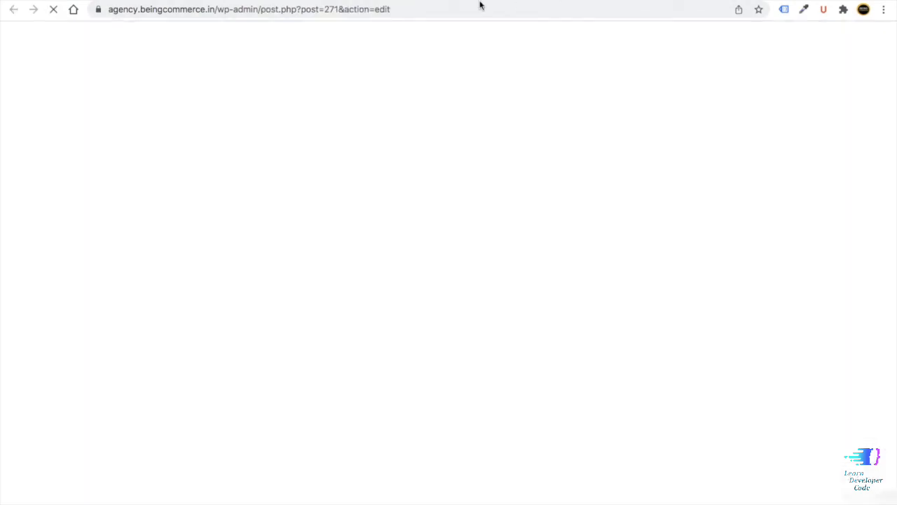
pyautogui.scroll(-1, 245, 248)
pyautogui.click(116, 177)
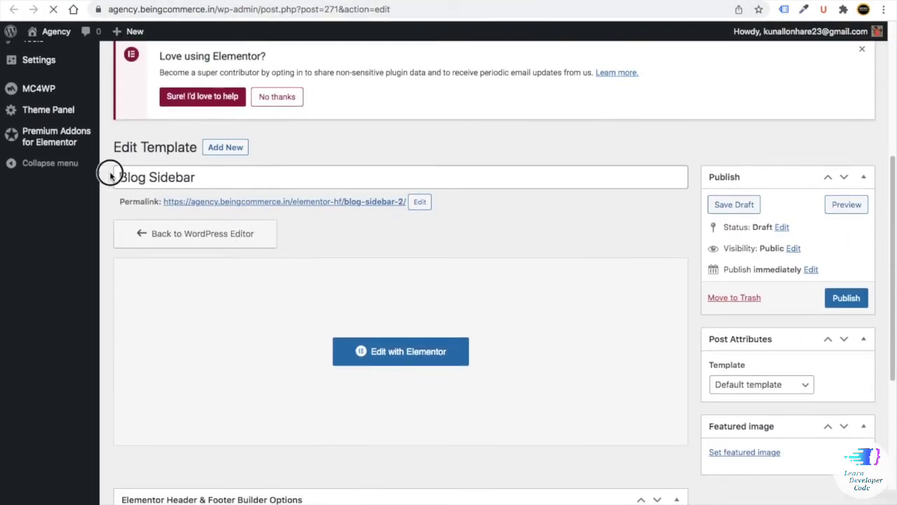
pyautogui.hotkey('ctrl', 'a')
pyautogui.press('BackSpace')
pyautogui.write('service right sideba')
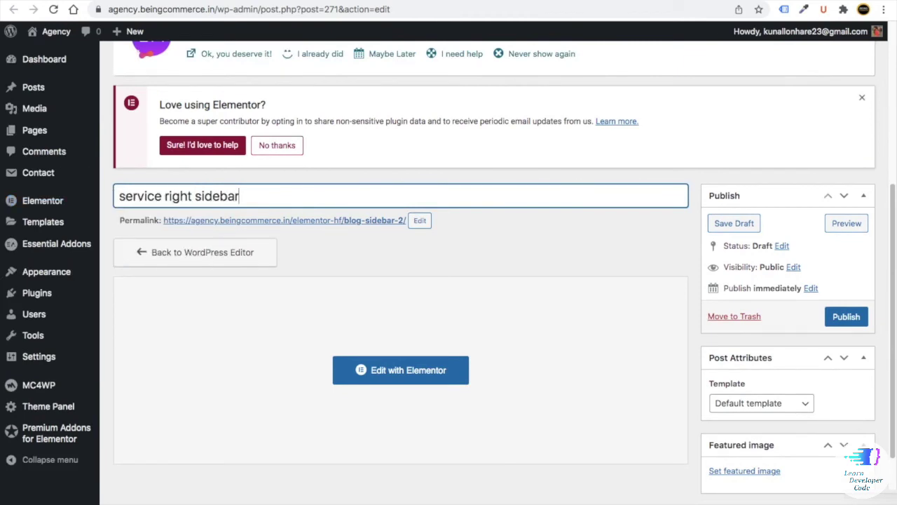
# - Publish the service right sidebar template and open it in Elementor
pyautogui.scroll(-1, 849, 294)
pyautogui.click(849, 295)
pyautogui.click(400, 292)
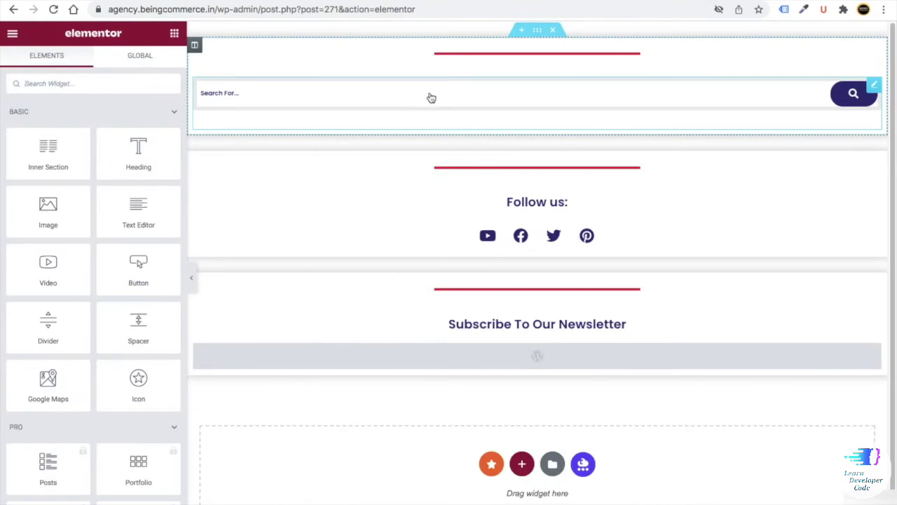
# - Delete the search section and the newsletter HTML form block from the sidebar template
pyautogui.rightClick(441, 95)
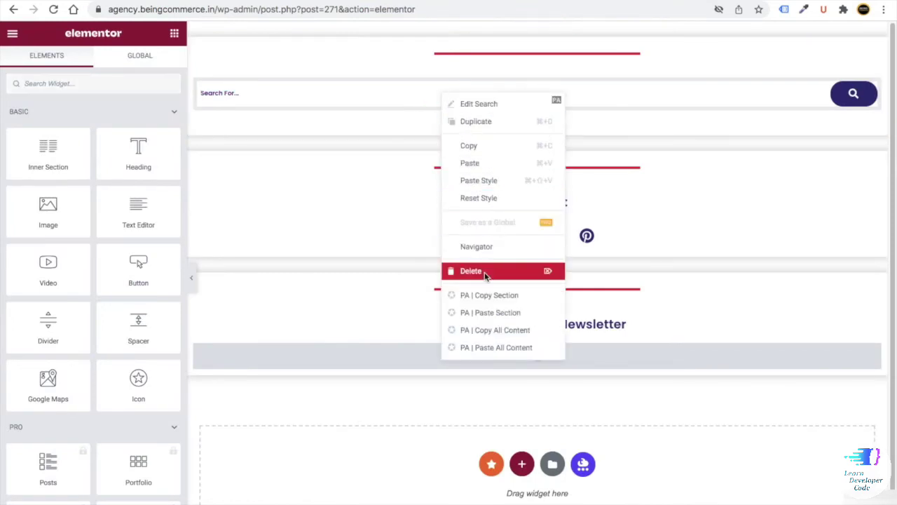
pyautogui.click(484, 274)
pyautogui.rightClick(430, 300)
pyautogui.click(462, 443)
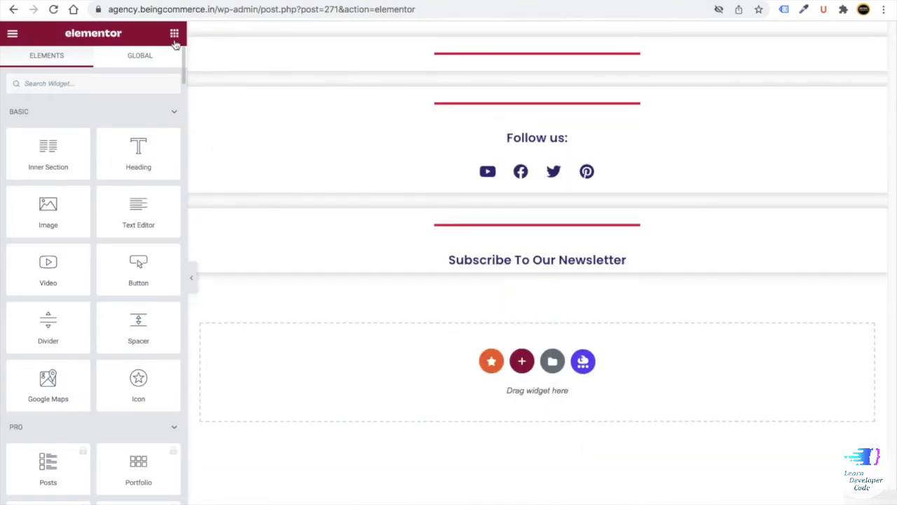
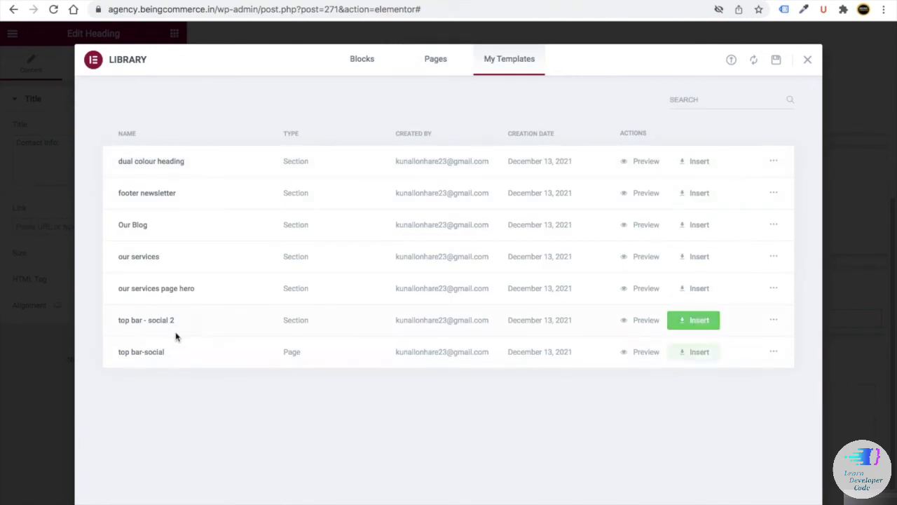
# - Insert the 'top bar - social 2' template with its settings and paste its phone item under Contact Info
pyautogui.click(686, 320)
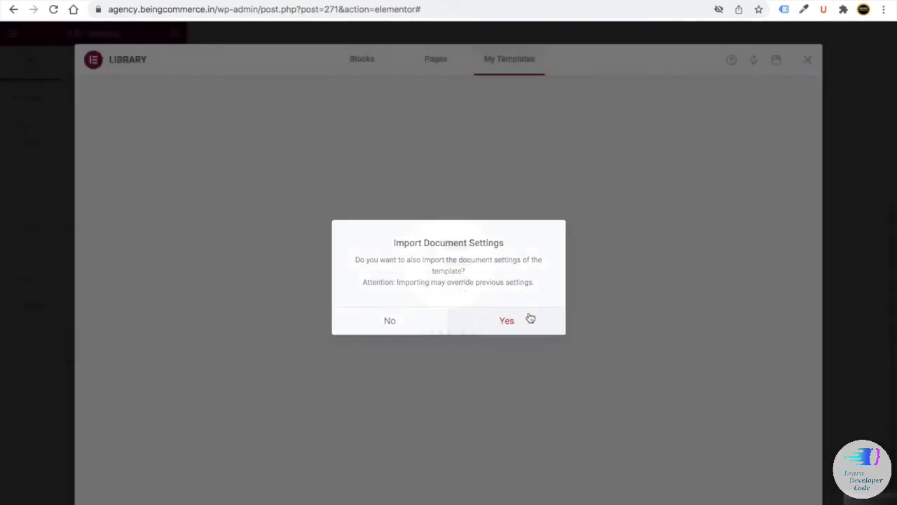
pyautogui.click(530, 317)
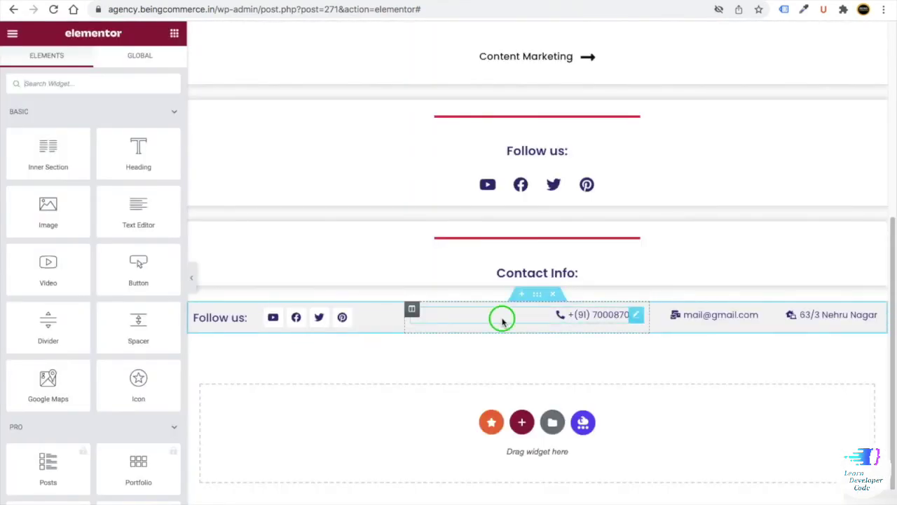
pyautogui.rightClick(502, 320)
pyautogui.click(526, 316)
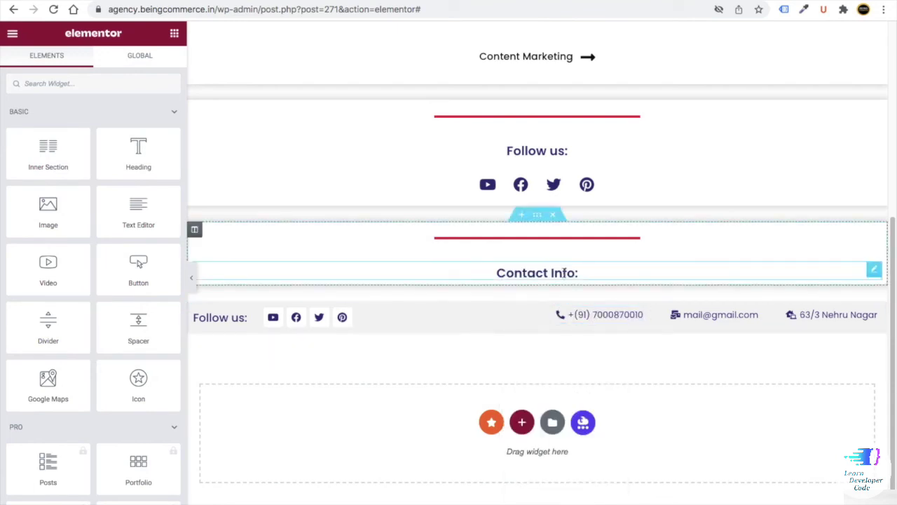
pyautogui.rightClick(565, 273)
pyautogui.click(596, 331)
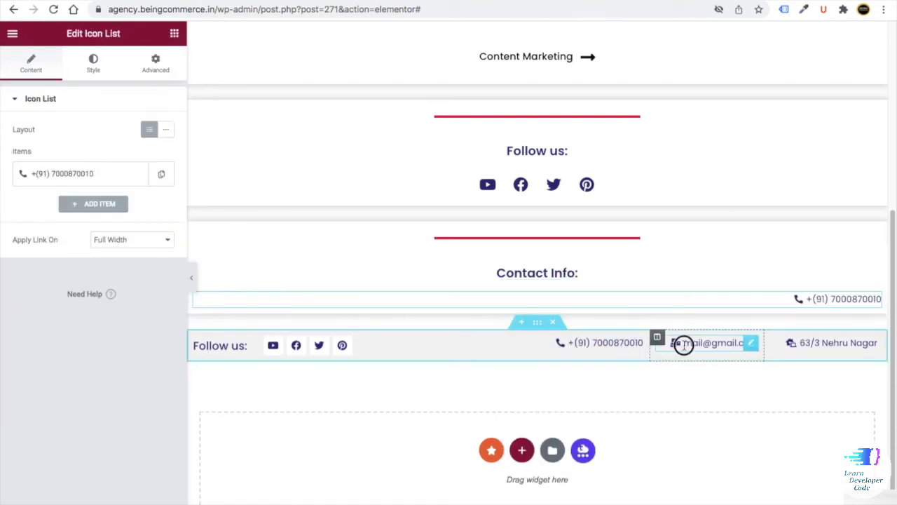
# - Copy the template's email and address items into the Contact Info list below the phone line
pyautogui.rightClick(684, 345)
pyautogui.click(705, 316)
pyautogui.rightClick(665, 306)
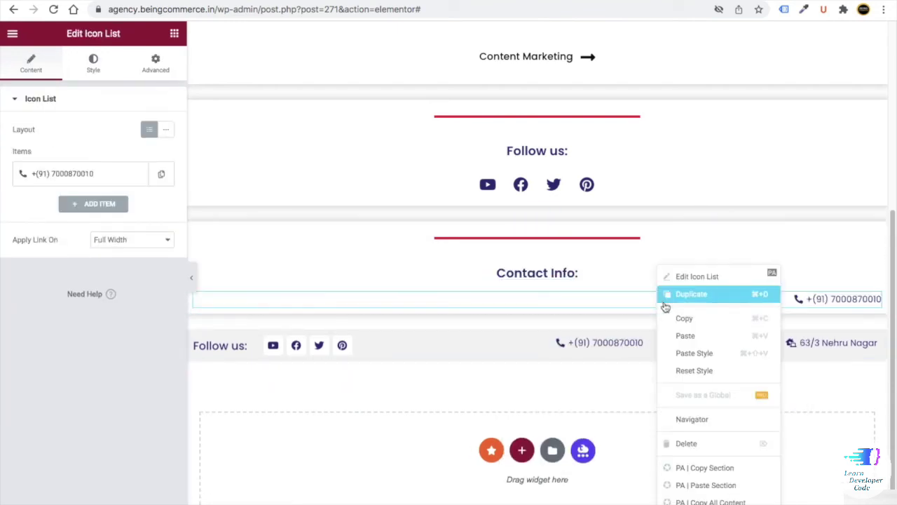
pyautogui.click(687, 336)
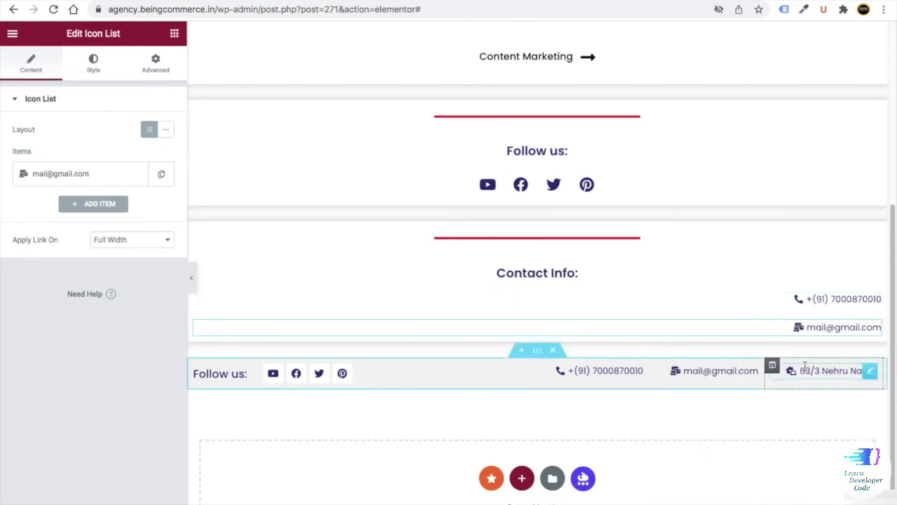
pyautogui.rightClick(805, 368)
pyautogui.click(807, 316)
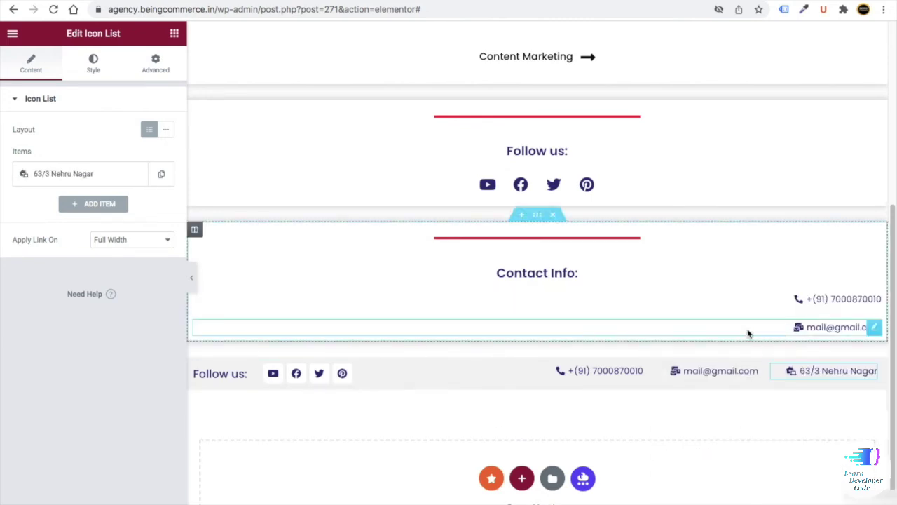
pyautogui.rightClick(747, 334)
pyautogui.click(776, 335)
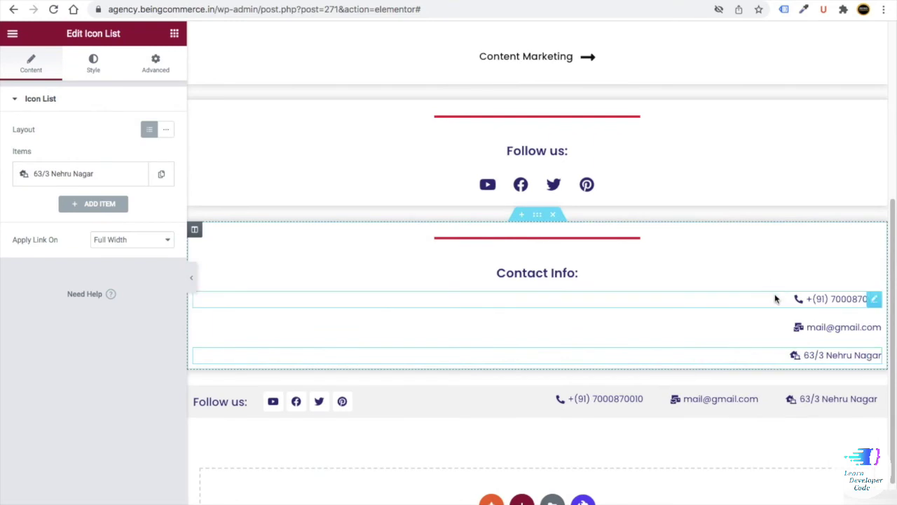
pyautogui.click(775, 299)
# - Centre the phone line and set its text typography size to 16
pyautogui.click(91, 66)
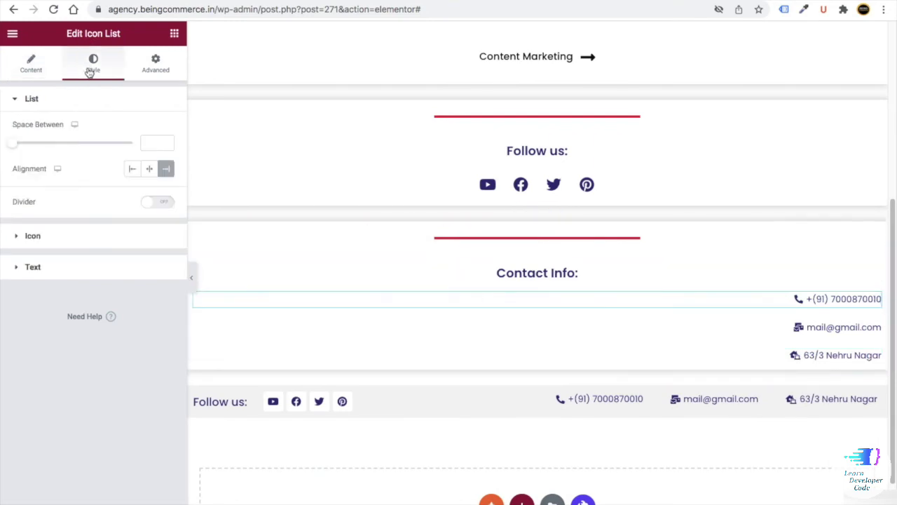
pyautogui.click(149, 170)
pyautogui.click(80, 240)
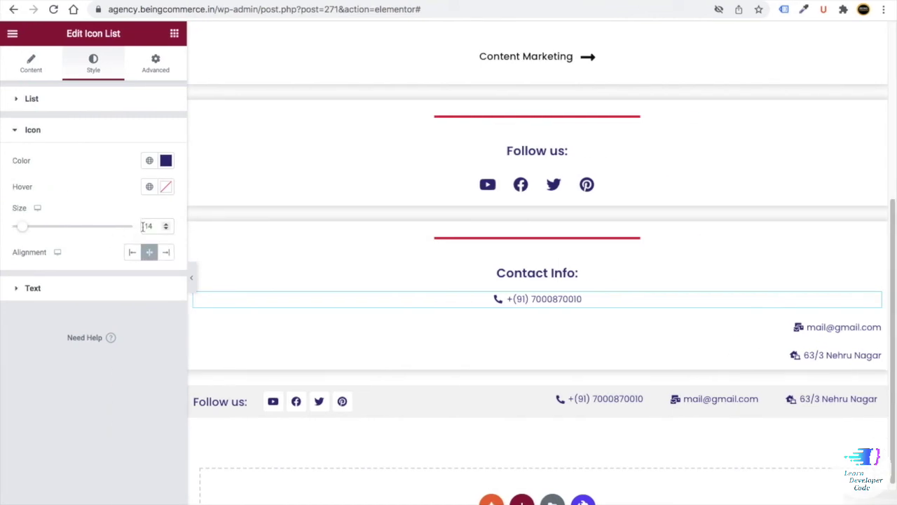
pyautogui.click(108, 292)
pyautogui.click(166, 283)
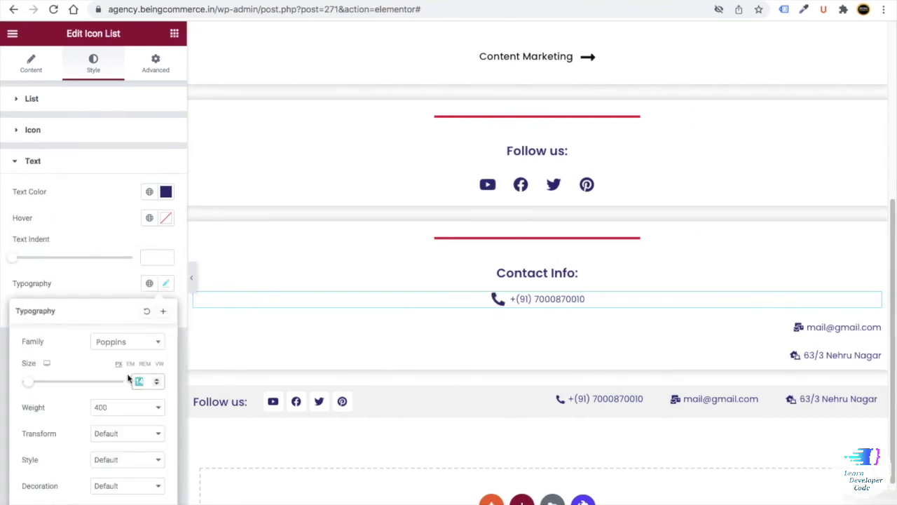
pyautogui.write('16')
# - Copy the phone line's style and paste it onto the email and address lines
pyautogui.rightClick(521, 300)
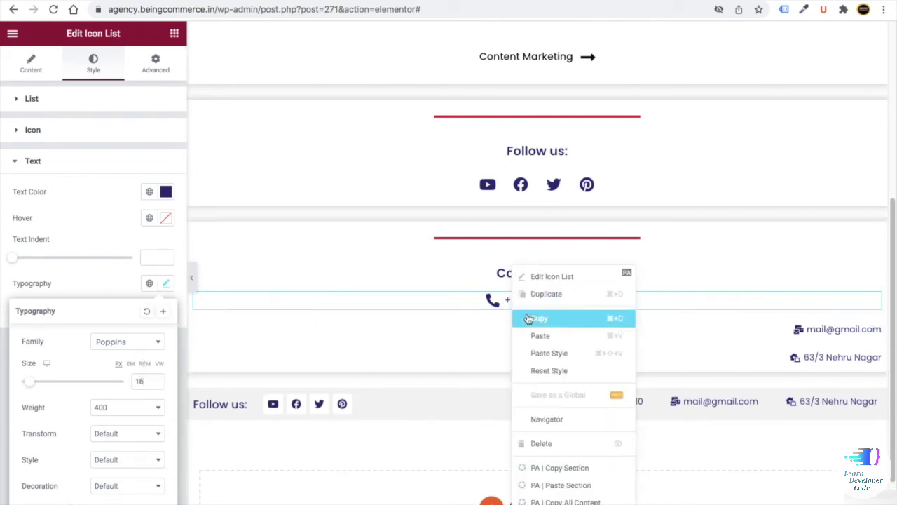
pyautogui.click(528, 319)
pyautogui.rightClick(815, 334)
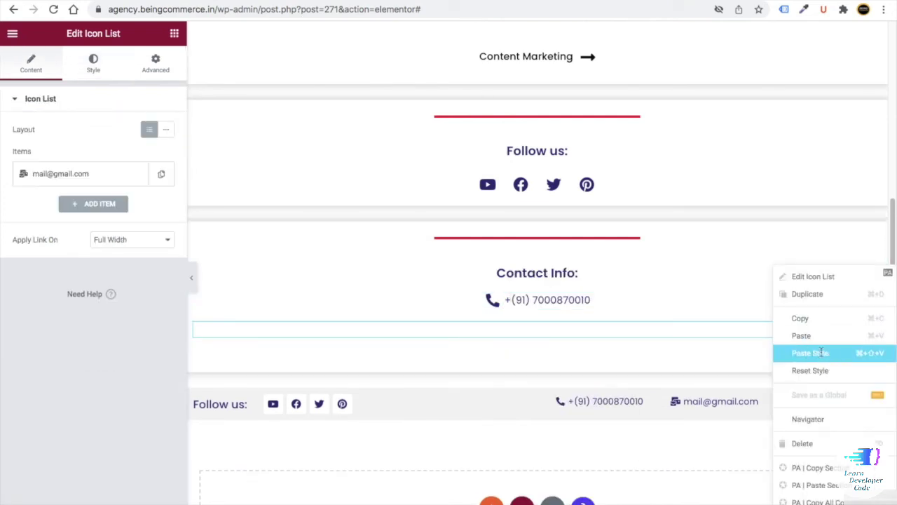
pyautogui.click(822, 353)
pyautogui.rightClick(799, 360)
pyautogui.click(811, 371)
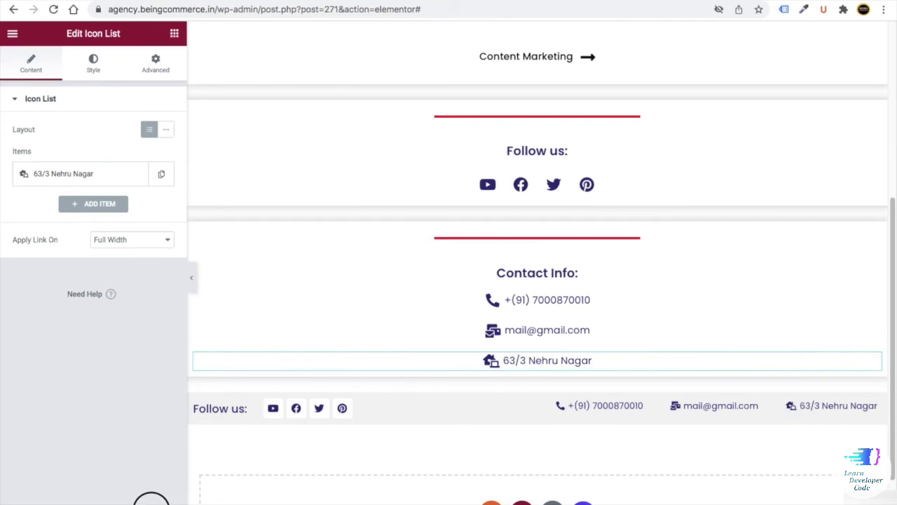
pyautogui.click(100, 491)
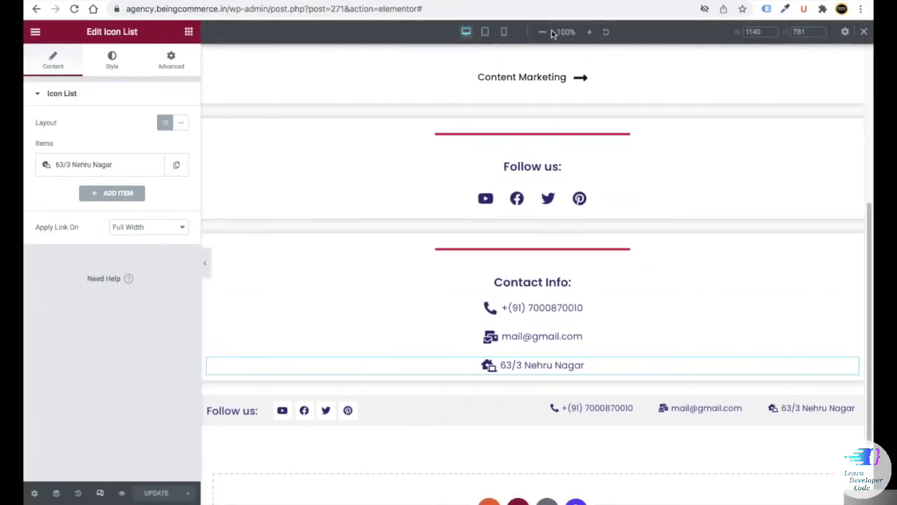
# - Remove the Follow us contact bar section and switch to the mobile preview
pyautogui.click(505, 33)
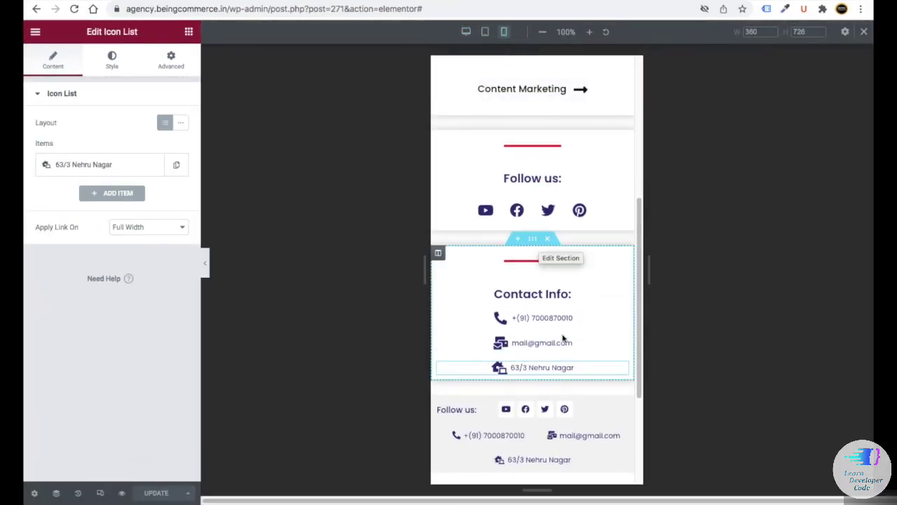
pyautogui.click(466, 32)
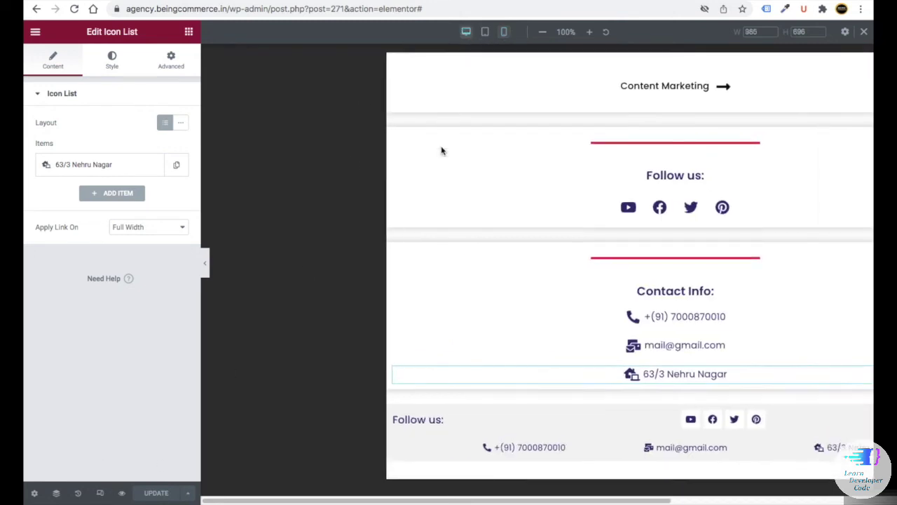
pyautogui.click(554, 383)
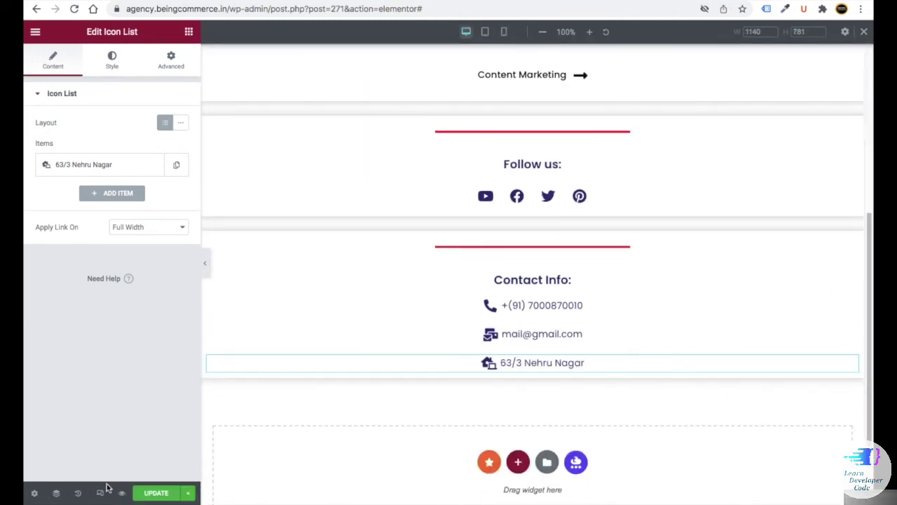
pyautogui.click(504, 31)
pyautogui.scroll(3, 534, 180)
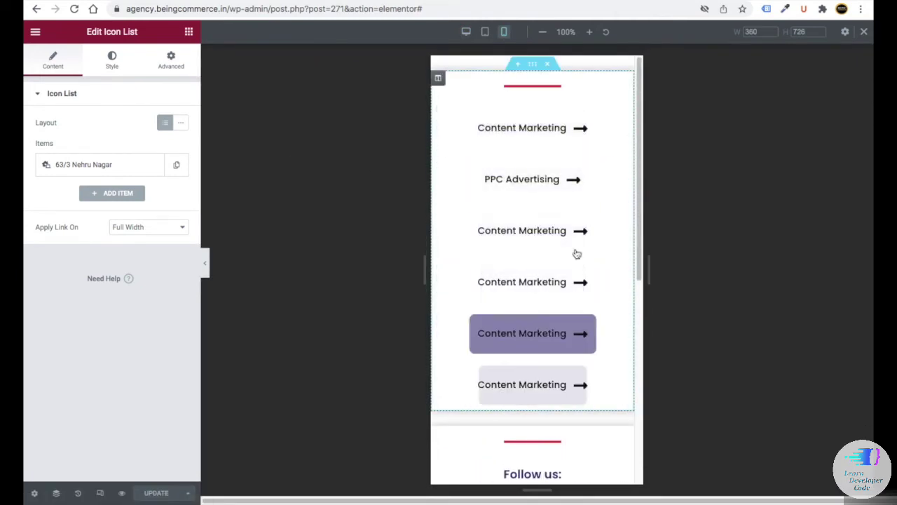
# - On mobile, give the top Content Marketing button text size 14 and arrow icon size 18
pyautogui.click(560, 127)
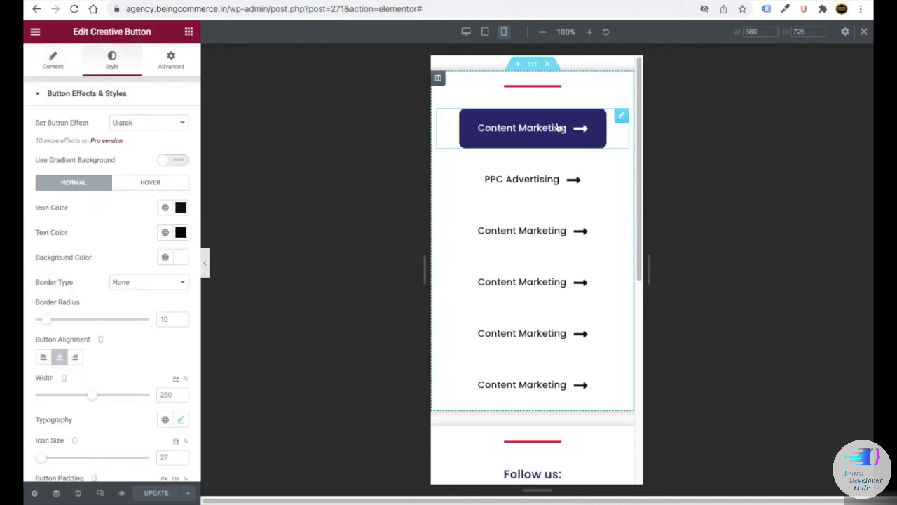
pyautogui.scroll(-3, 44, 245)
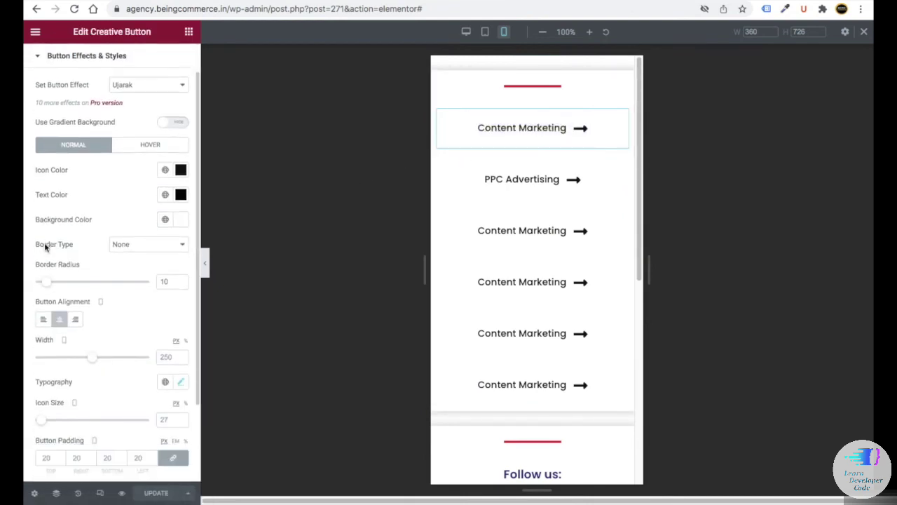
pyautogui.write('2')
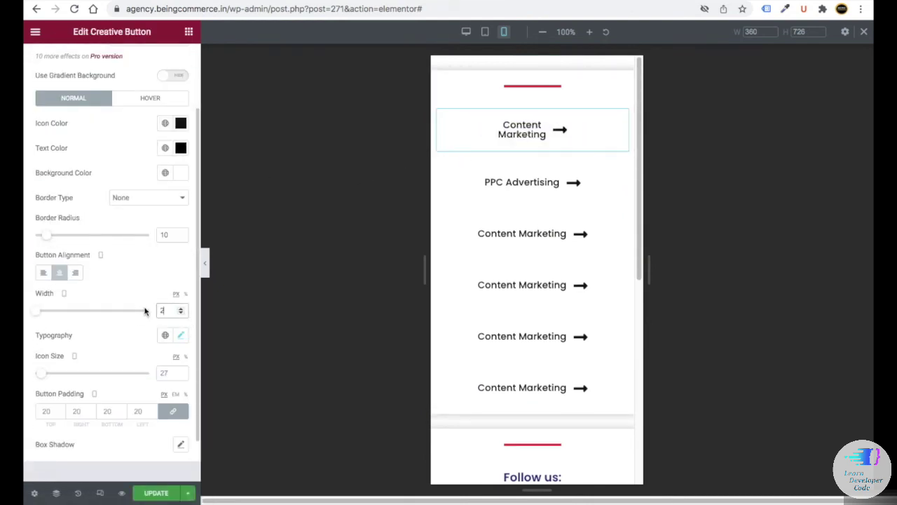
pyautogui.click(182, 336)
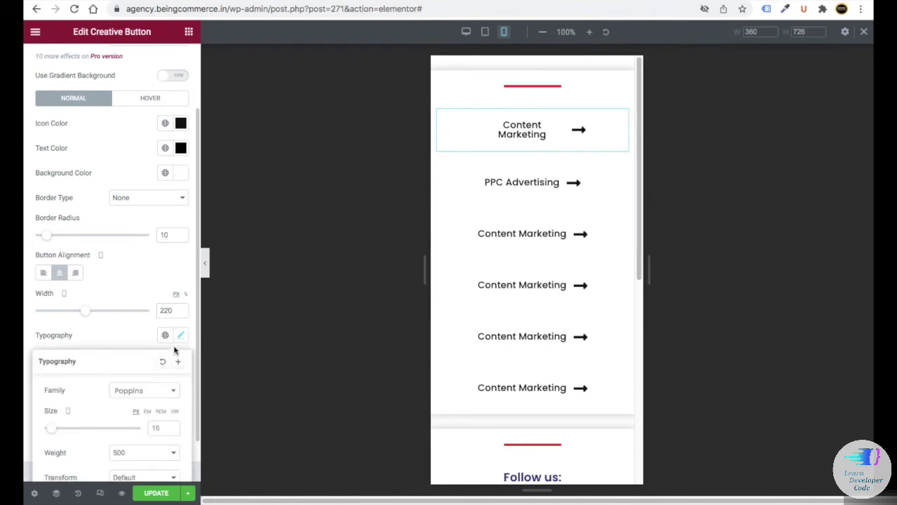
pyautogui.doubleClick(155, 428)
pyautogui.write('14')
pyautogui.click(162, 371)
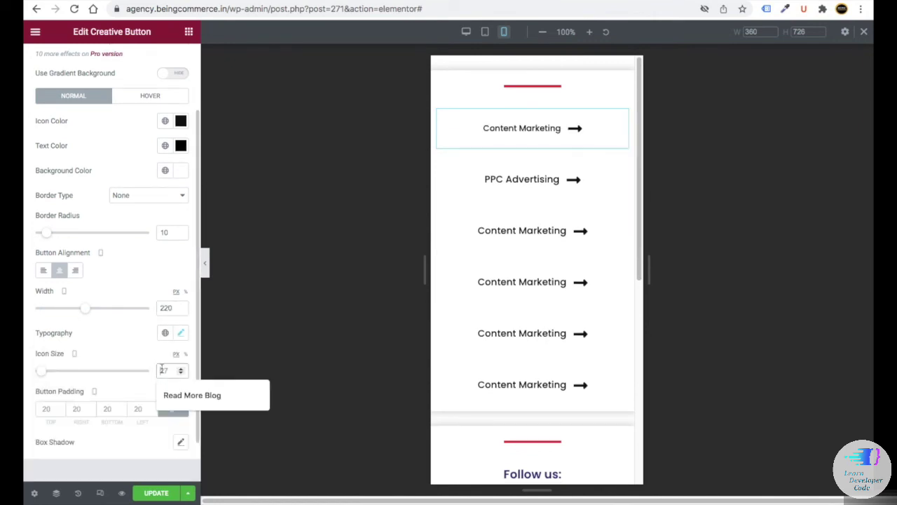
pyautogui.write('18')
# - Paste the top button's style onto the PPC Advertising, third and fourth buttons
pyautogui.rightClick(523, 133)
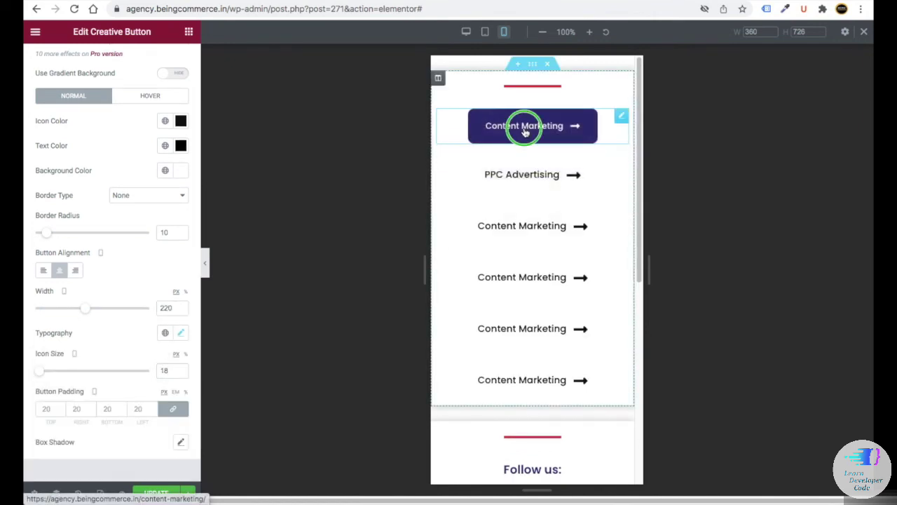
pyautogui.click(552, 181)
pyautogui.rightClick(537, 182)
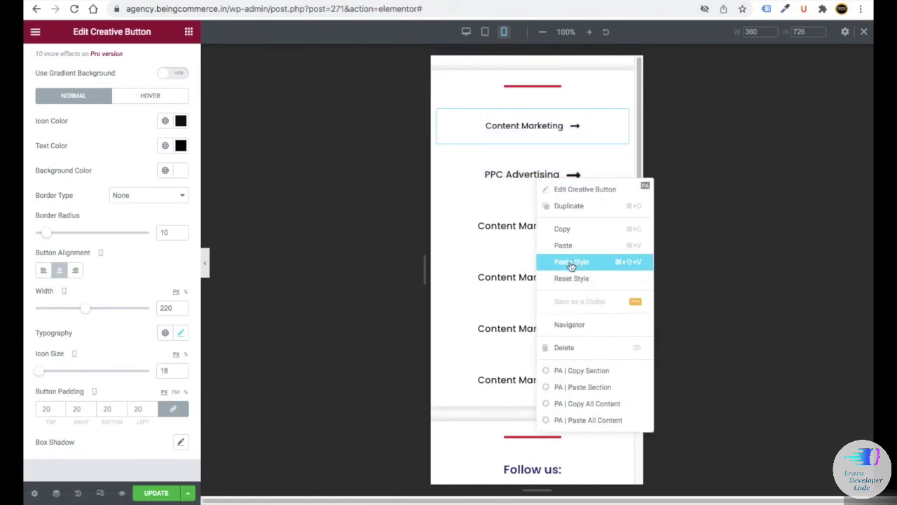
pyautogui.click(568, 260)
pyautogui.rightClick(538, 240)
pyautogui.click(567, 318)
pyautogui.rightClick(538, 272)
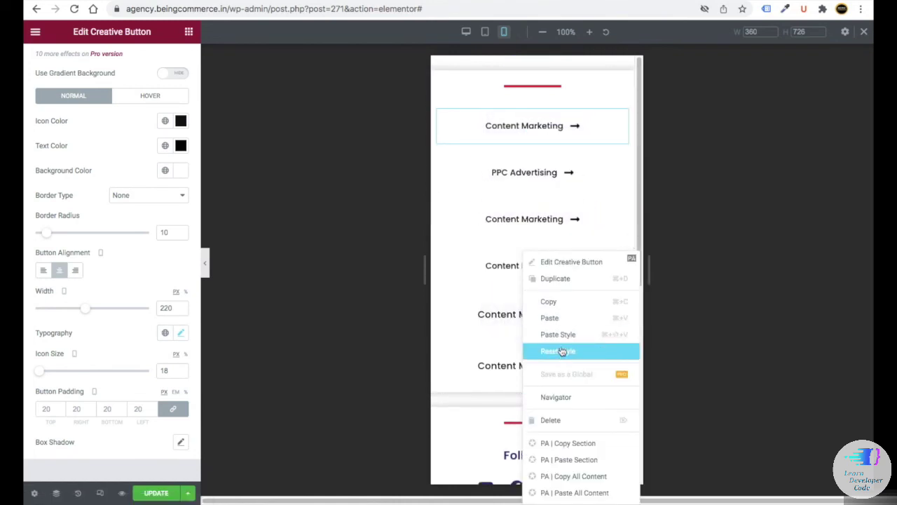
pyautogui.click(564, 350)
# - Set the Contact Info list text size to 14 on mobile, then return to desktop preview
pyautogui.scroll(-4, 540, 303)
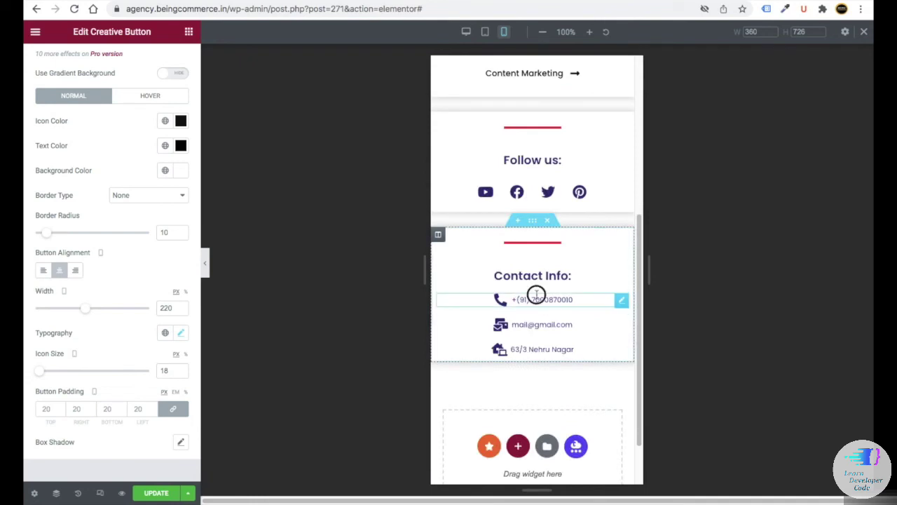
pyautogui.click(537, 296)
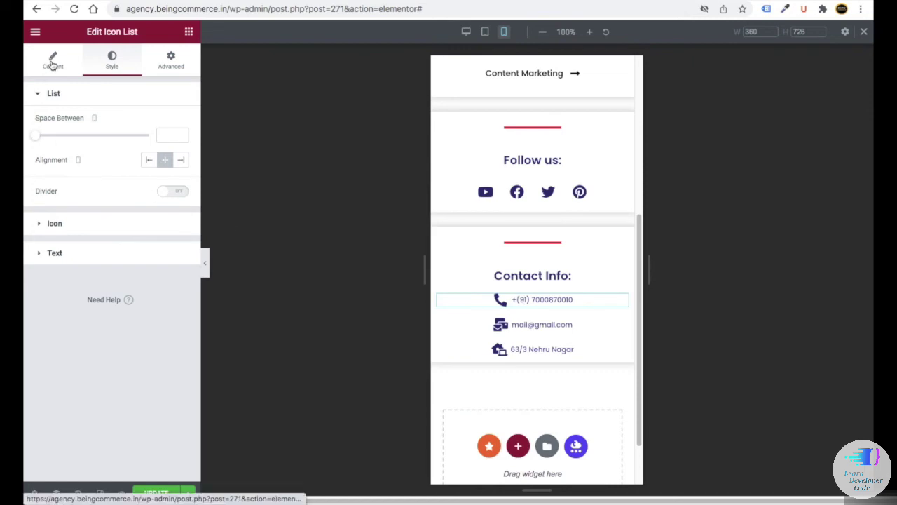
pyautogui.click(62, 257)
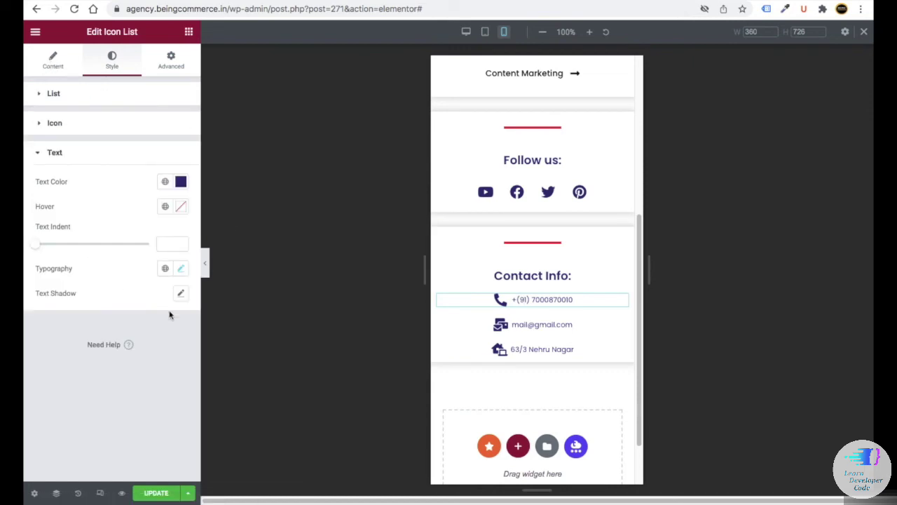
pyautogui.click(180, 269)
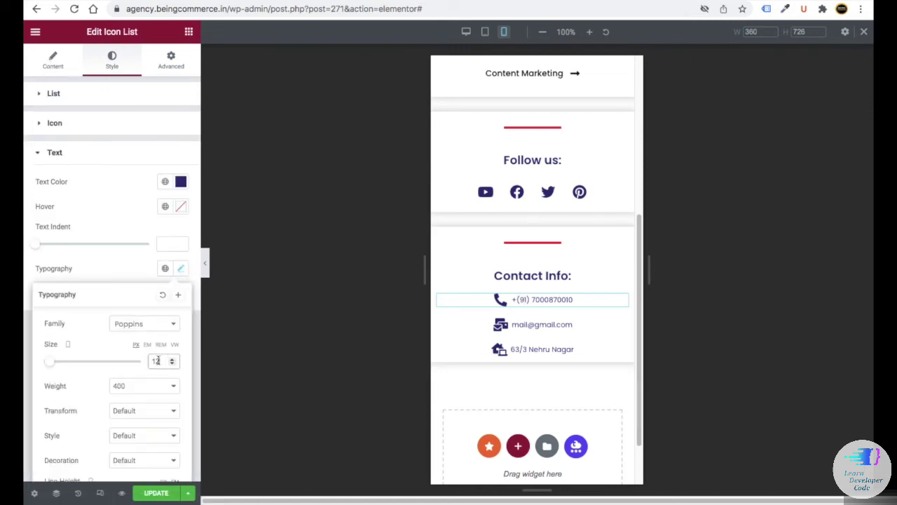
pyautogui.write('14')
pyautogui.rightClick(533, 301)
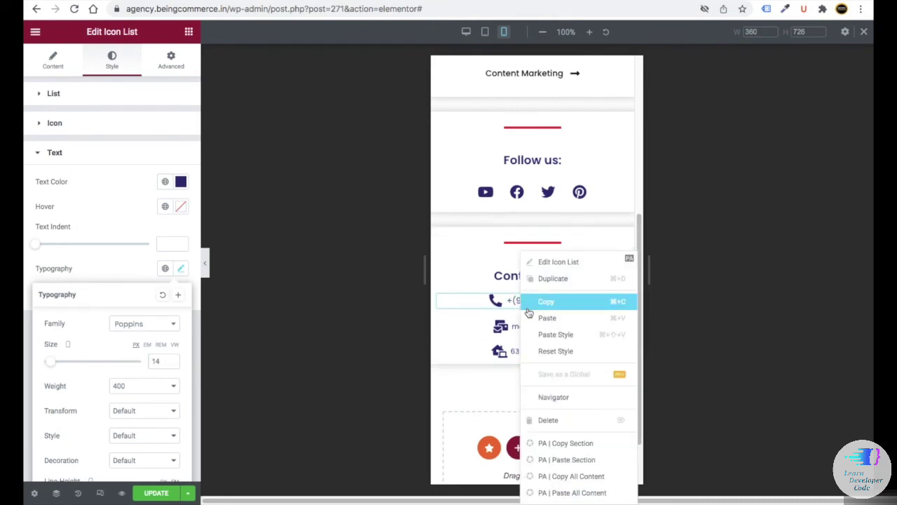
pyautogui.click(571, 338)
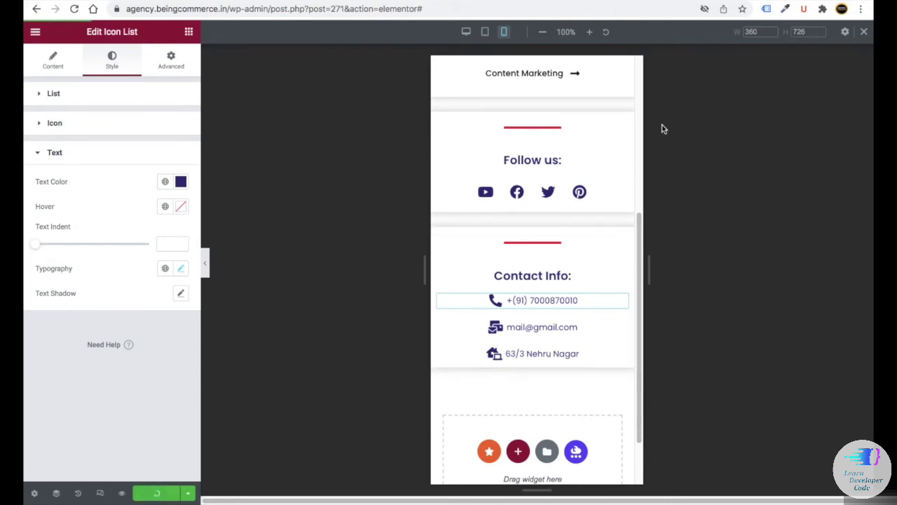
pyautogui.click(466, 31)
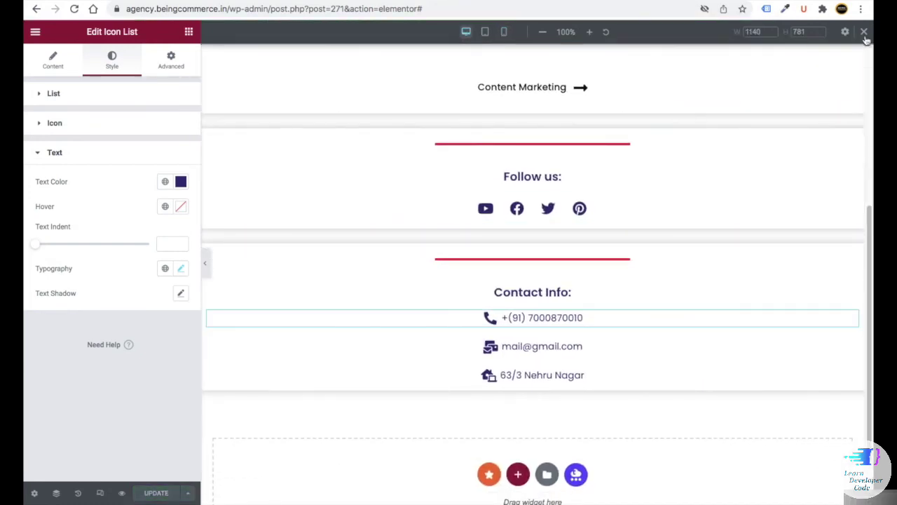
# - Copy the service right sidebar shortcode [hfe_template id='271'] from the Header & Footer list into Notes
pyautogui.click(867, 35)
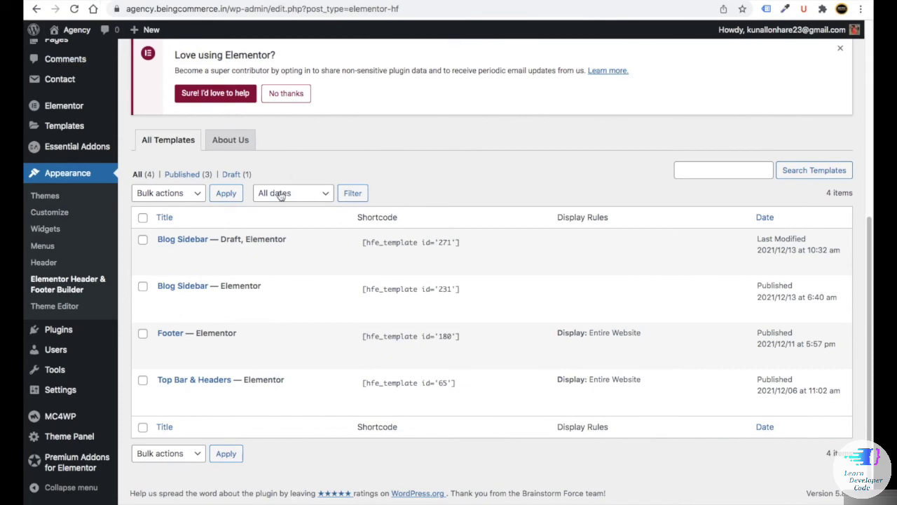
pyautogui.click(77, 9)
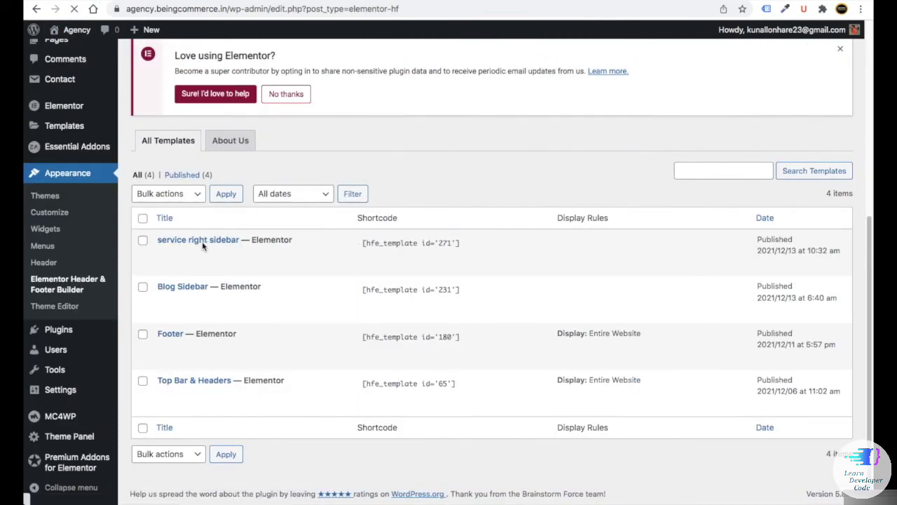
pyautogui.moveTo(363, 242); pyautogui.dragTo(459, 242)
pyautogui.rightClick(394, 243)
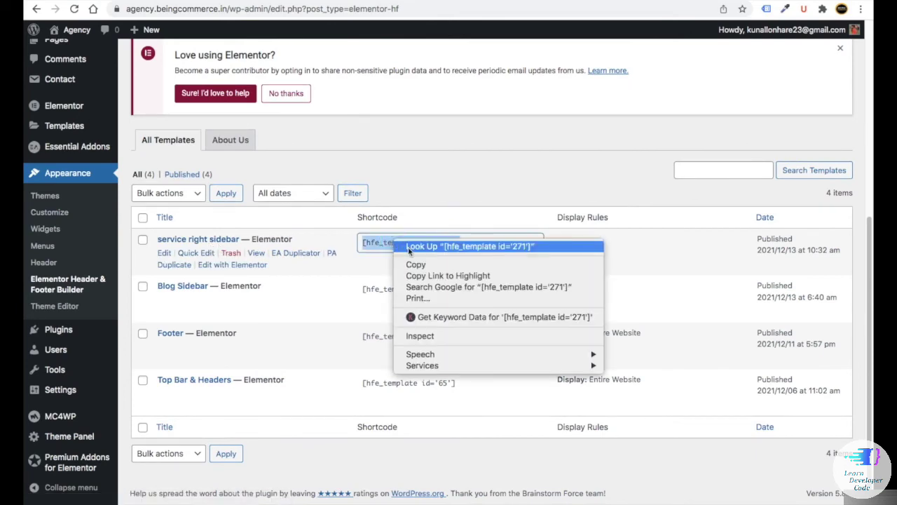
pyautogui.click(414, 262)
pyautogui.press('super+Tab')
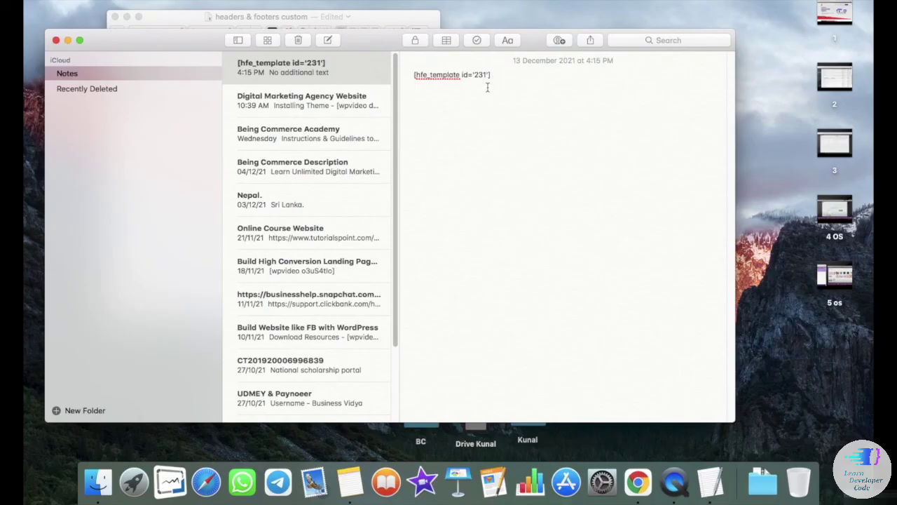
pyautogui.moveTo(457, 100); pyautogui.dragTo(413, 103)
pyautogui.press('super+Tab')
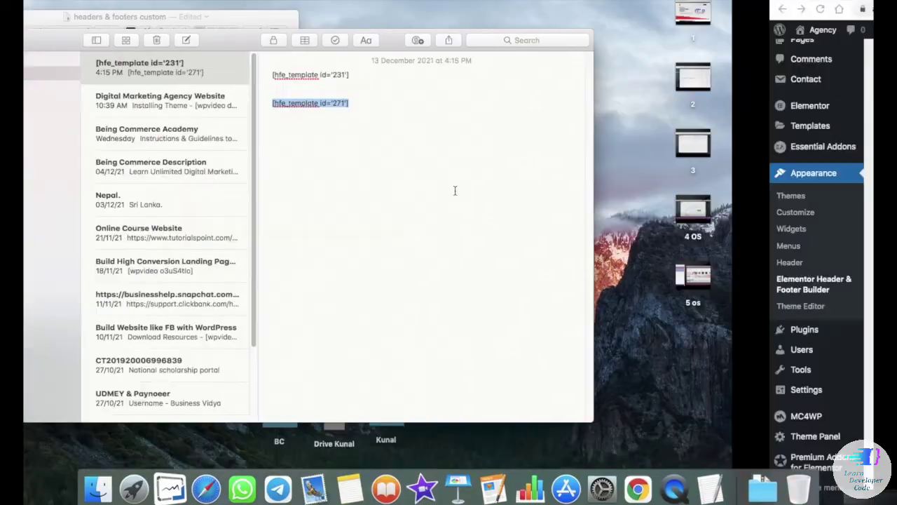
pyautogui.scroll(5, 167, 201)
# - Open the Content Marketing page from All Pages in Elementor and start a new section
pyautogui.moveTo(56, 123)
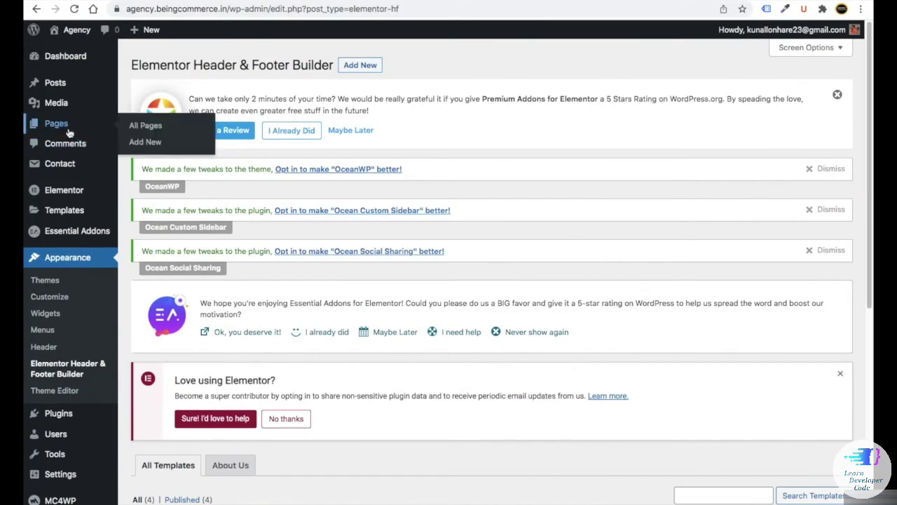
pyautogui.click(157, 127)
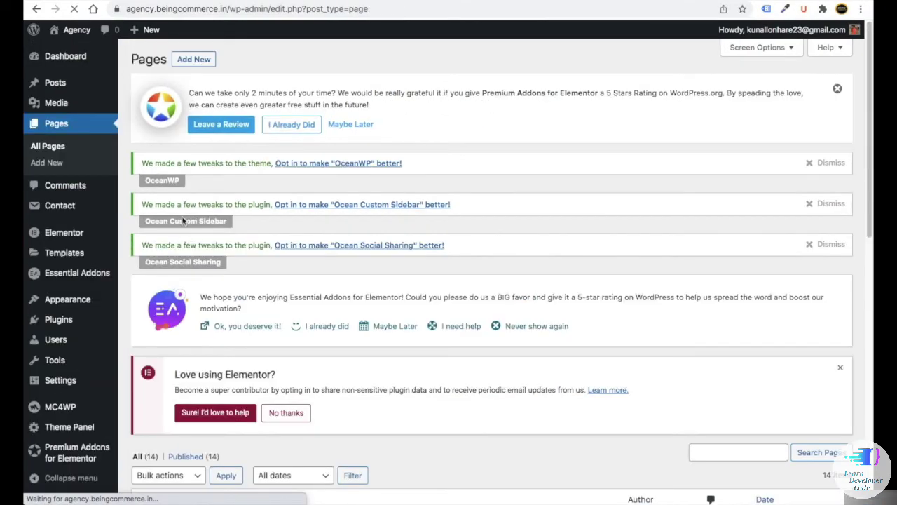
pyautogui.scroll(-10, 195, 260)
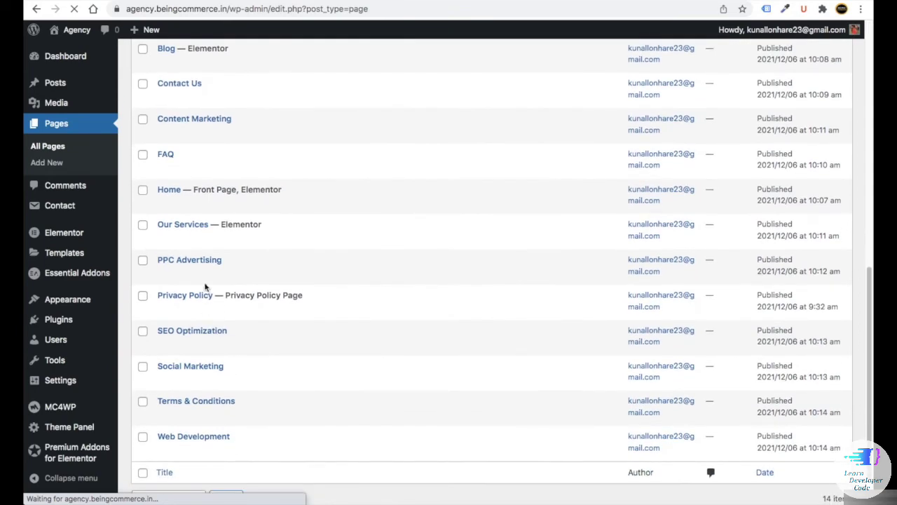
pyautogui.rightClick(173, 133)
pyautogui.press('Escape')
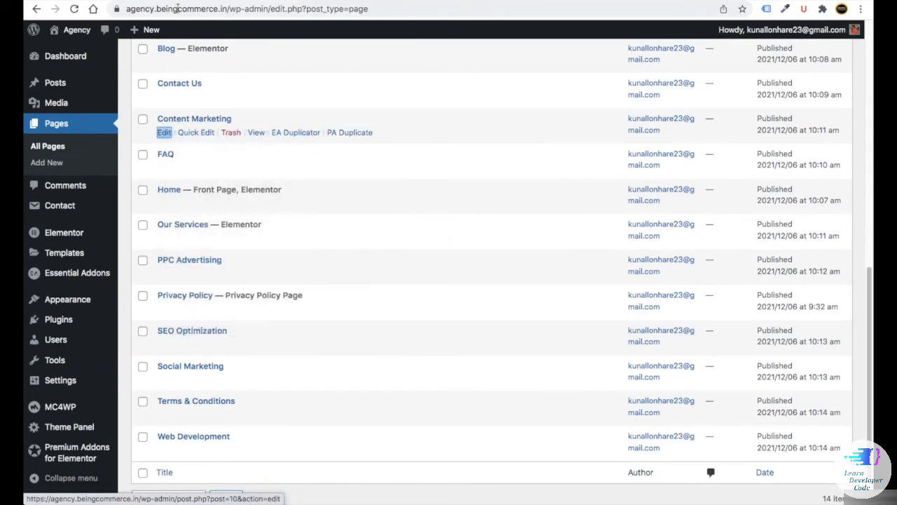
pyautogui.click(162, 132)
pyautogui.click(271, 40)
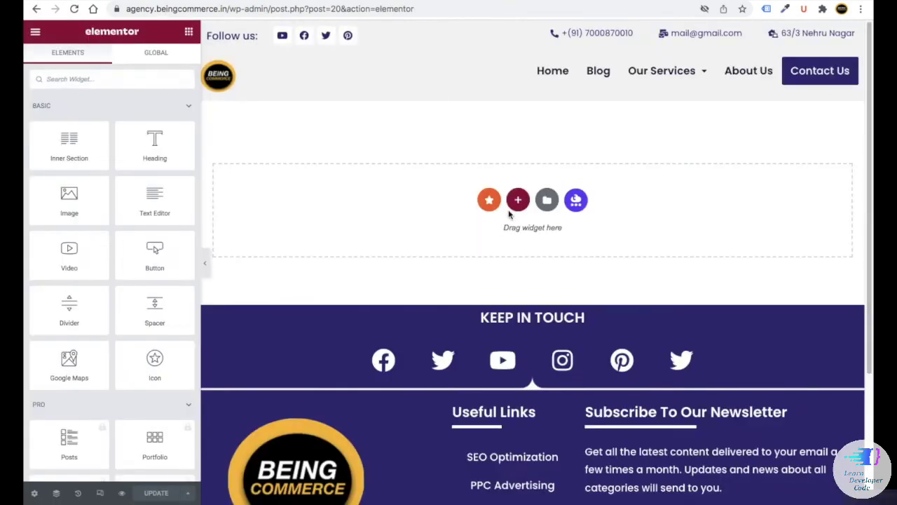
pyautogui.click(516, 202)
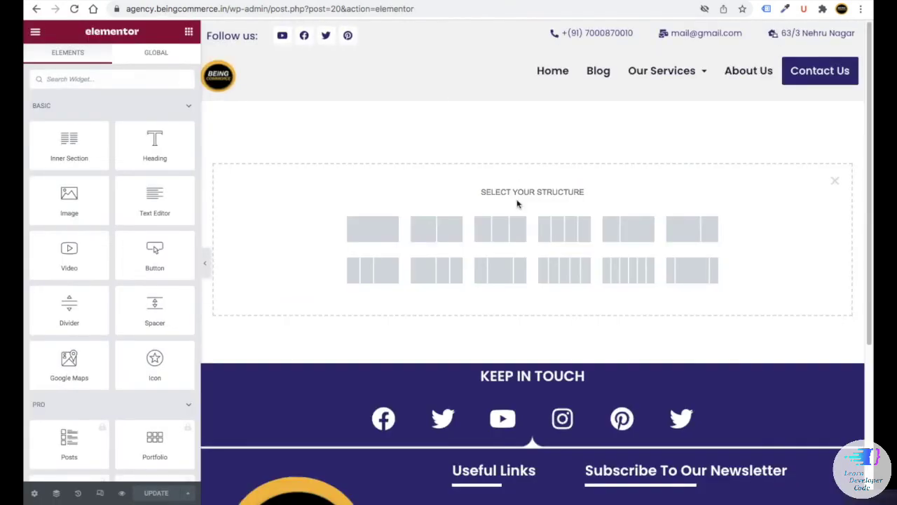
# - Insert a two-column section and set the left column's width
pyautogui.click(436, 228)
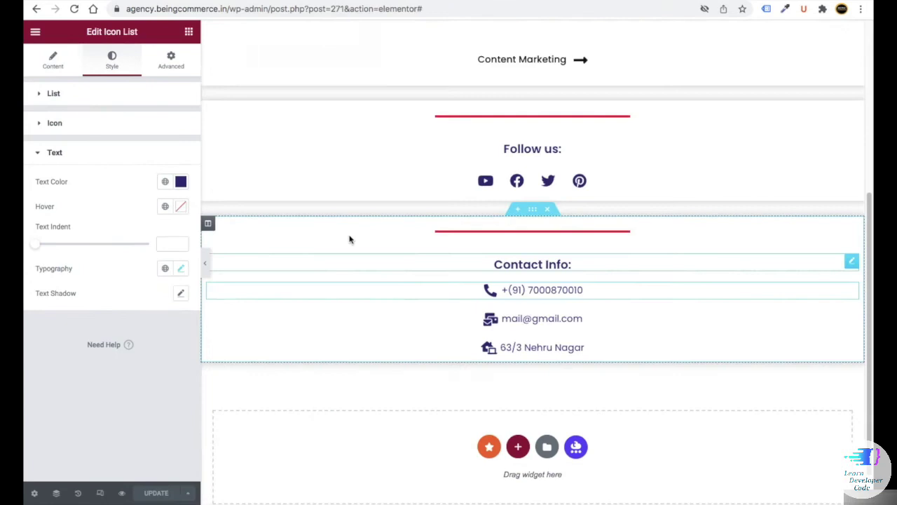
pyautogui.scroll(5, 491, 140)
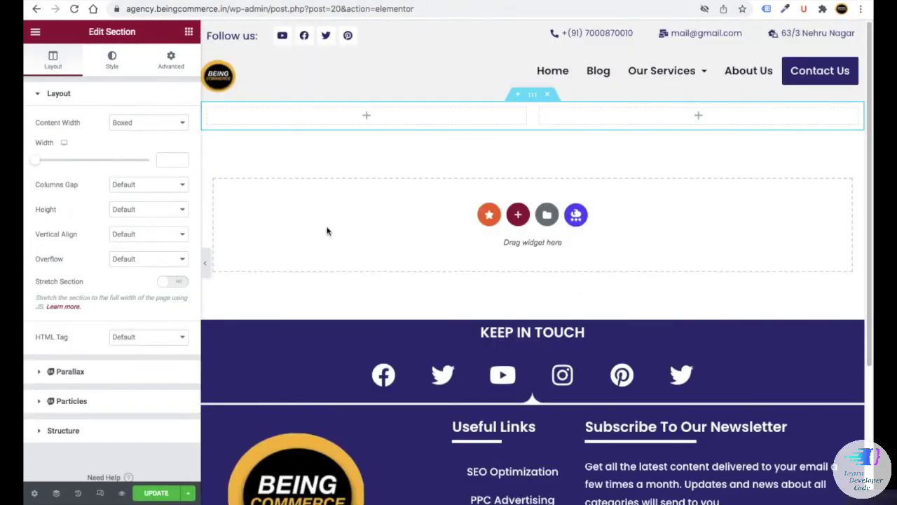
pyautogui.click(208, 110)
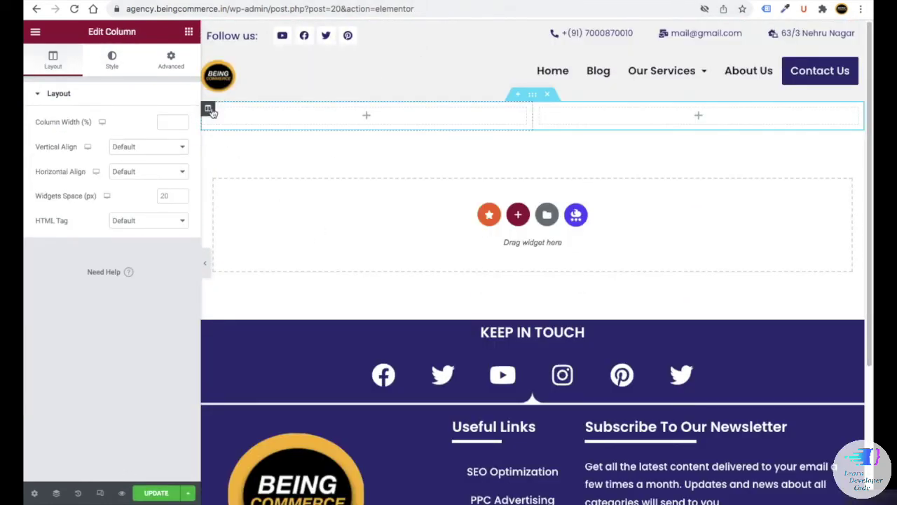
pyautogui.click(162, 121)
pyautogui.write('3')
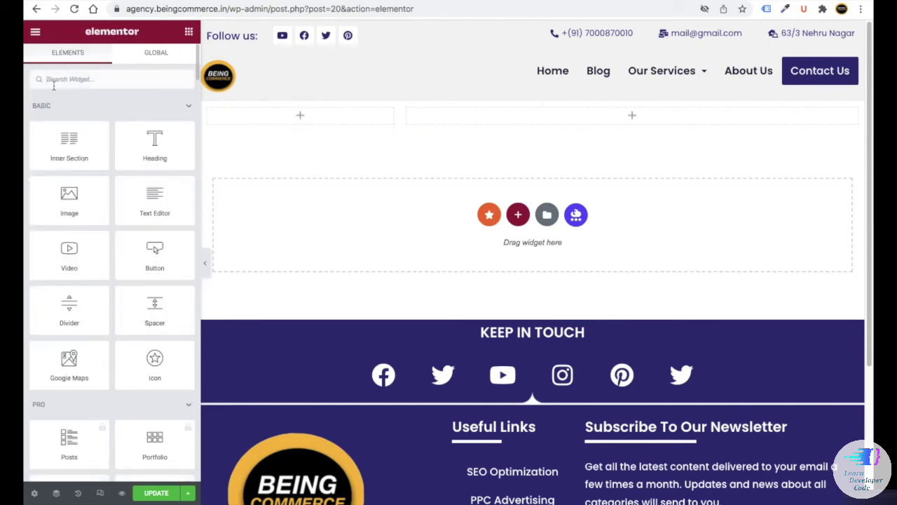
pyautogui.write('sho')
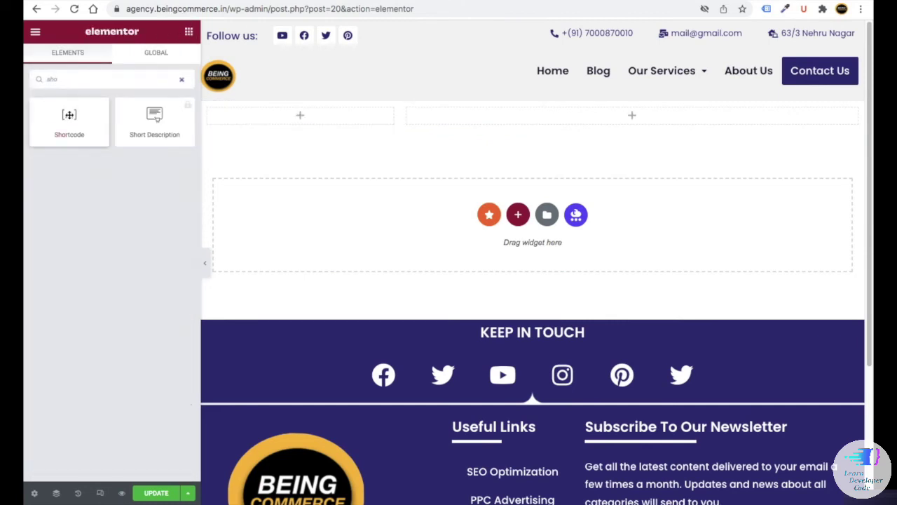
# - Add a Shortcode widget with [hfe_template id='271'] to the left column, then add a new section above
pyautogui.moveTo(69, 121); pyautogui.dragTo(260, 117)
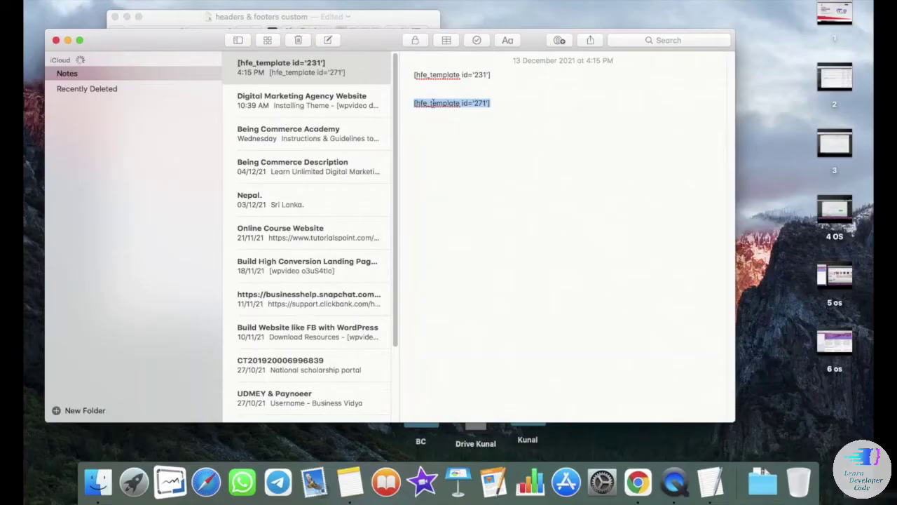
pyautogui.rightClick(435, 103)
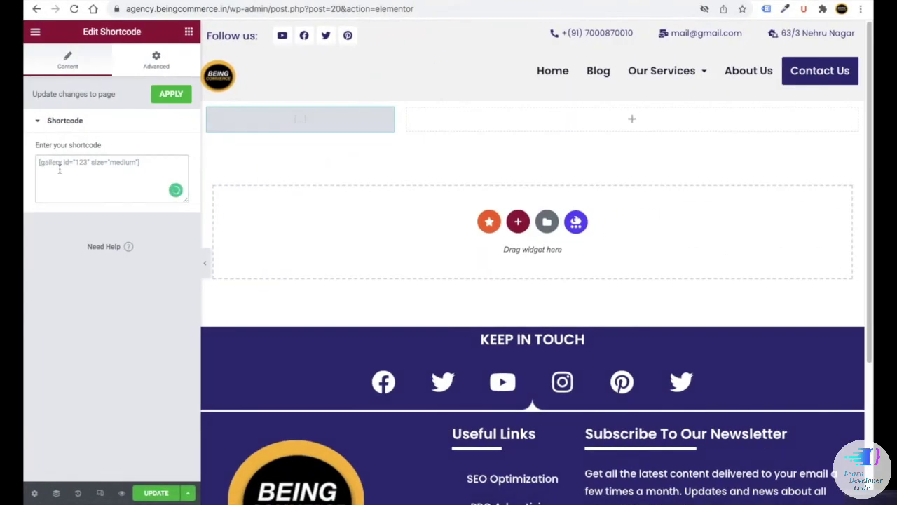
pyautogui.click(60, 168)
pyautogui.press('super+v')
pyautogui.scroll(-5, 391, 268)
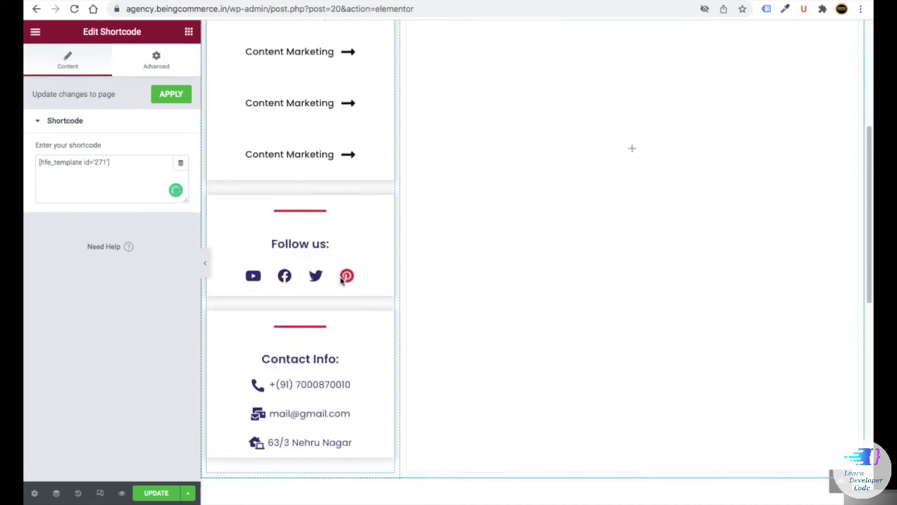
pyautogui.scroll(-3, 342, 279)
pyautogui.scroll(10, 421, 211)
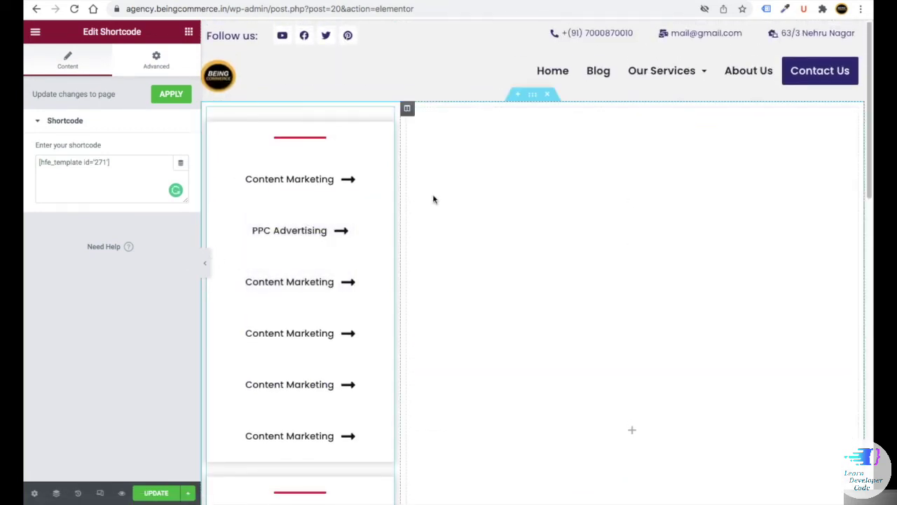
pyautogui.click(518, 95)
pyautogui.click(547, 156)
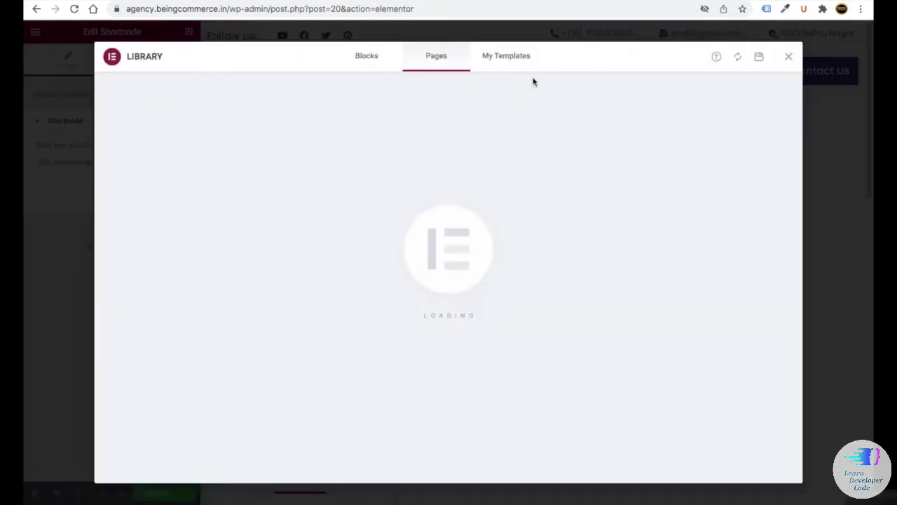
# - Insert the saved 'our services' template and delete its OUR SERVICES heading
pyautogui.click(511, 58)
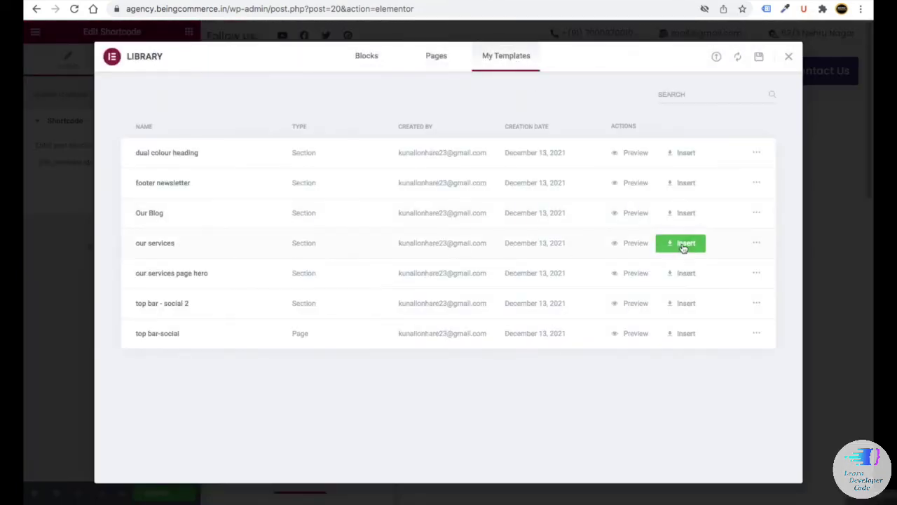
pyautogui.click(673, 242)
pyautogui.click(504, 305)
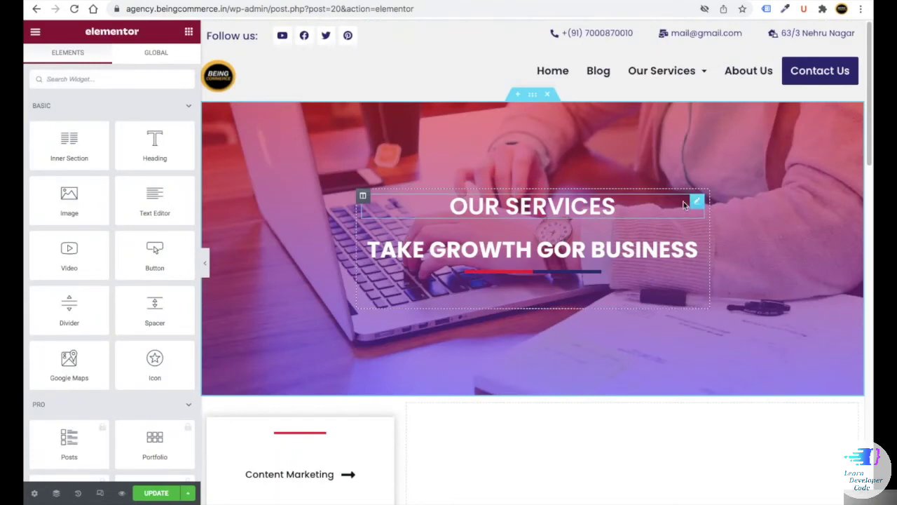
pyautogui.rightClick(692, 205)
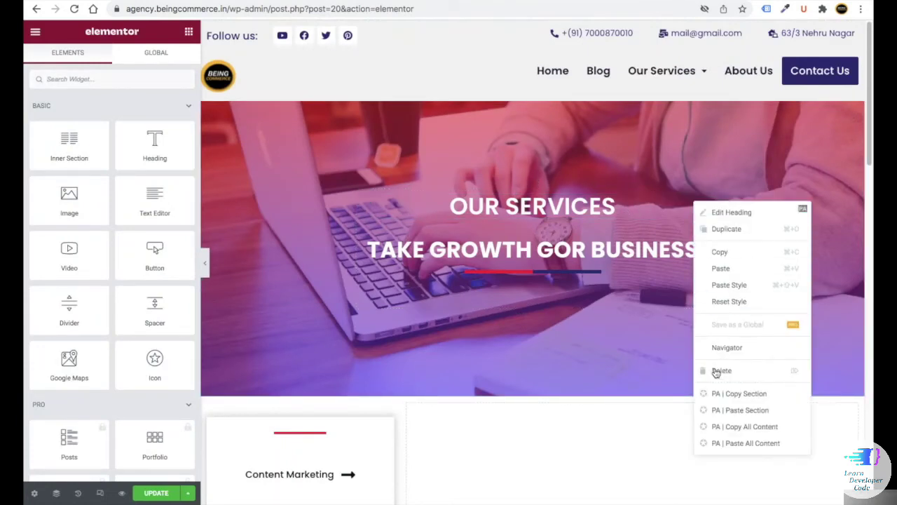
pyautogui.click(715, 370)
# - Retitle the dual colour heading to Content Marketing
pyautogui.click(697, 219)
pyautogui.moveTo(91, 226); pyautogui.dragTo(25, 218)
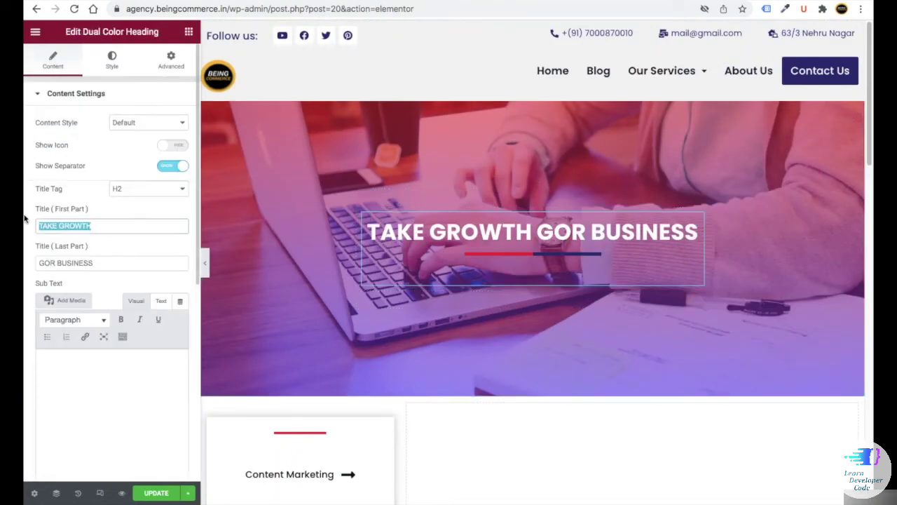
pyautogui.write('Content')
pyautogui.moveTo(94, 263); pyautogui.dragTo(23, 265)
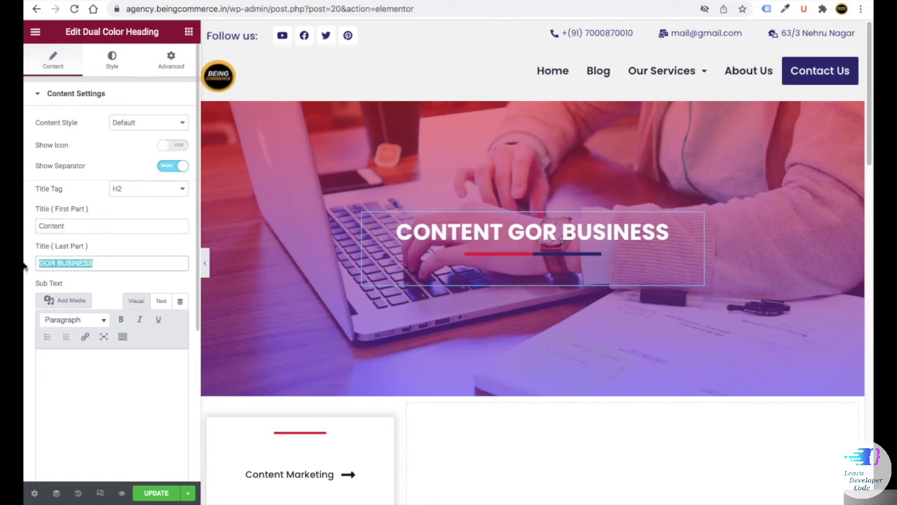
pyautogui.write('Marketing')
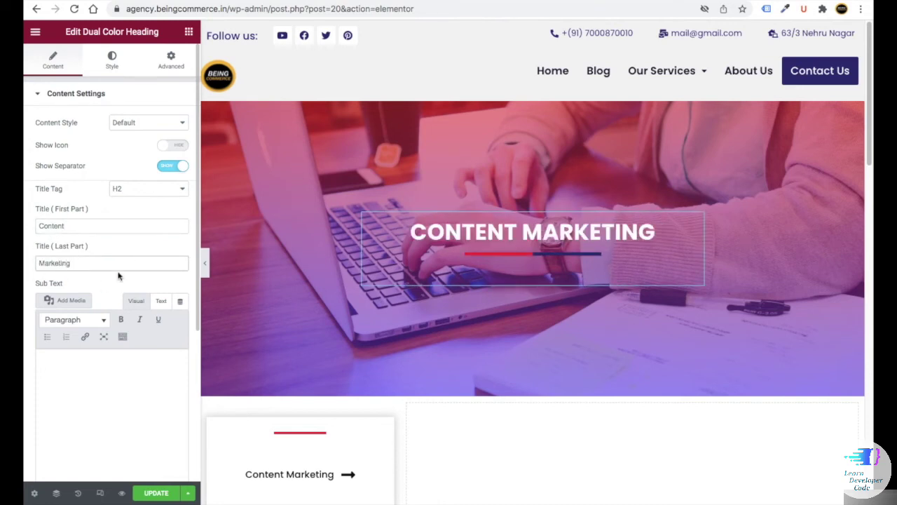
# - Give the hero section a 400 px minimum height and a 50 px top margin
pyautogui.click(531, 94)
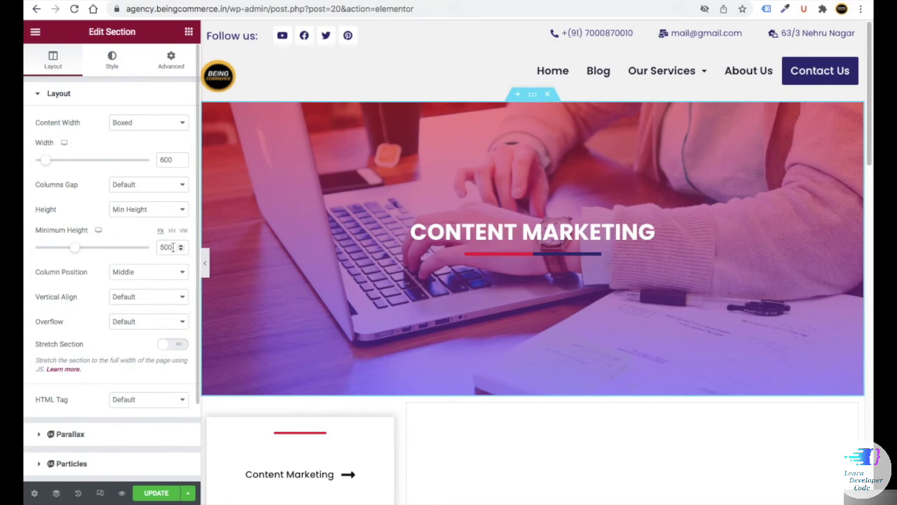
pyautogui.write('3')
pyautogui.write('00')
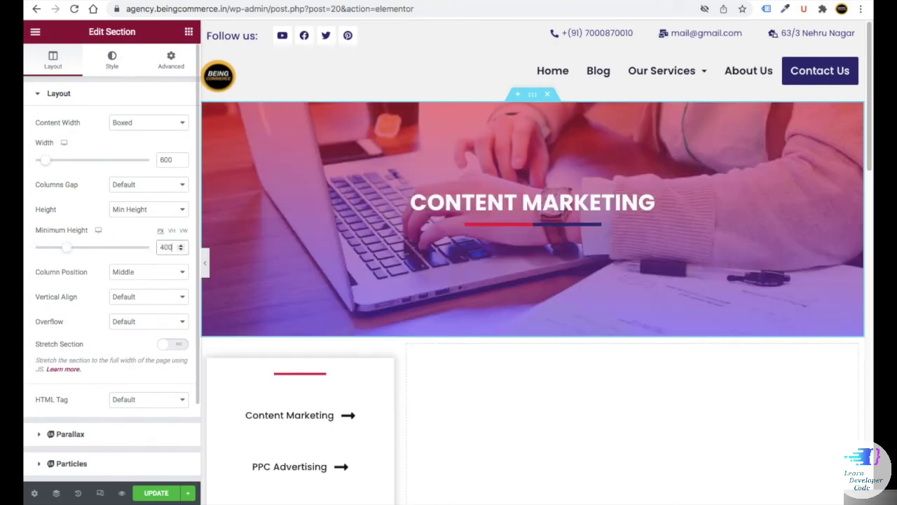
pyautogui.click(171, 59)
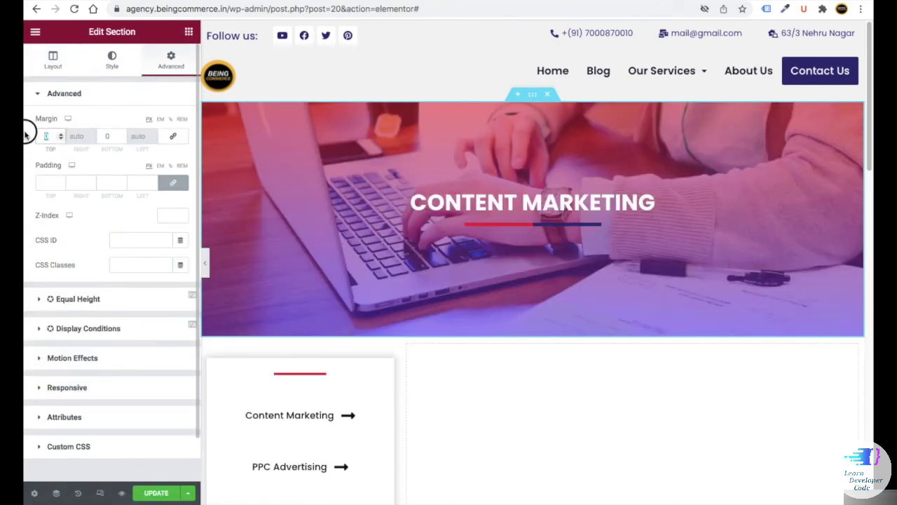
pyautogui.write('50')
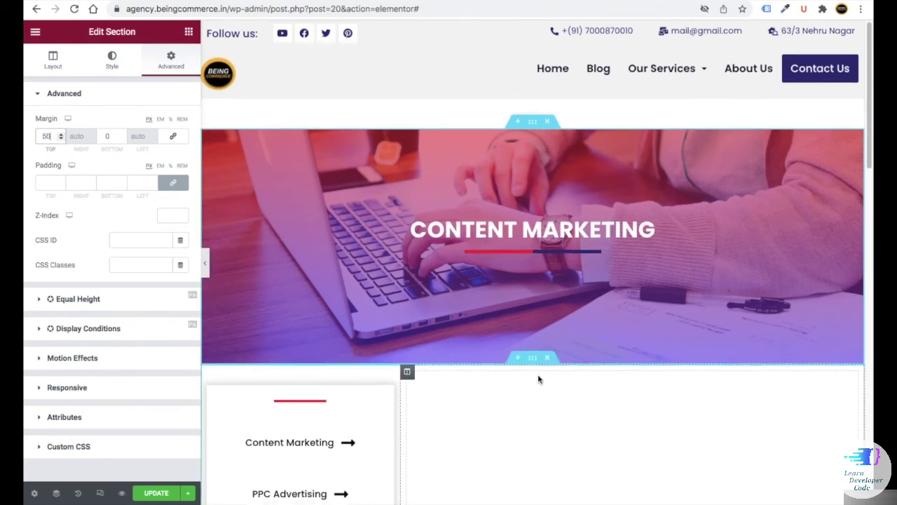
# - Set the section below the hero to 100 px top padding
pyautogui.click(534, 360)
pyautogui.click(169, 57)
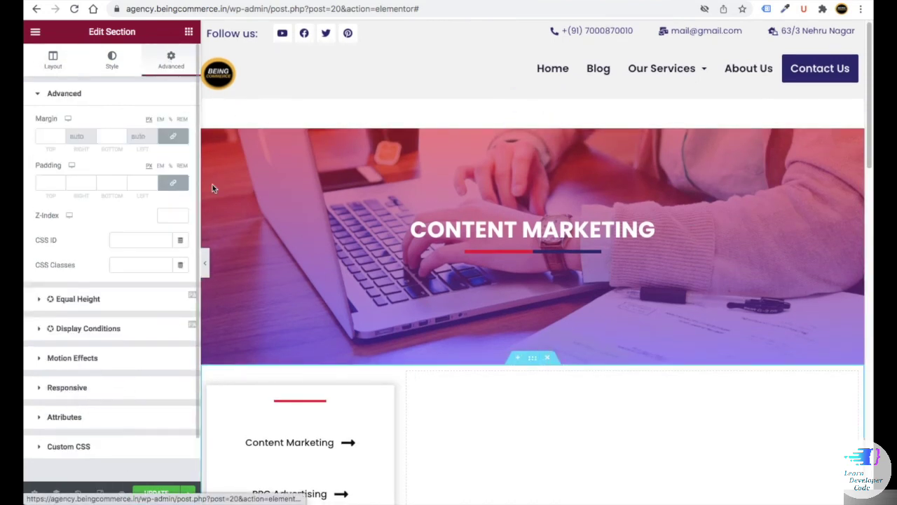
pyautogui.click(48, 183)
pyautogui.write('100')
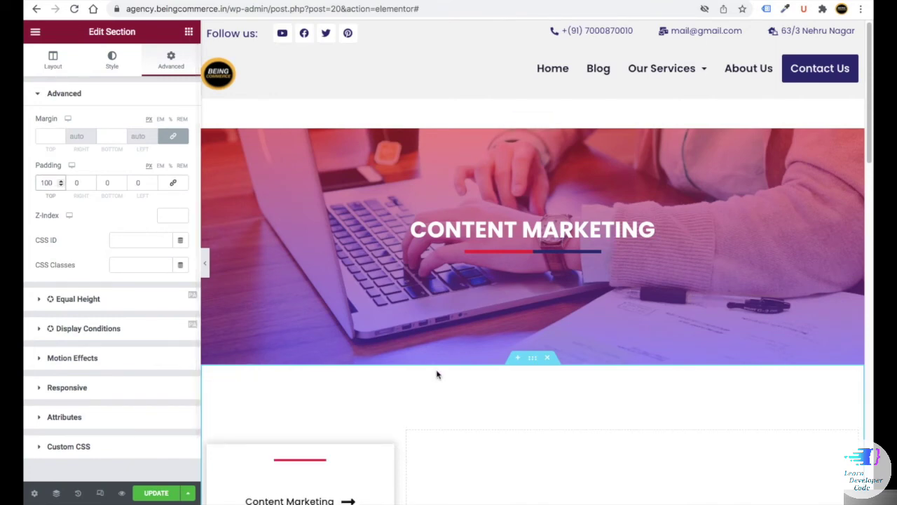
pyautogui.scroll(-3, 403, 189)
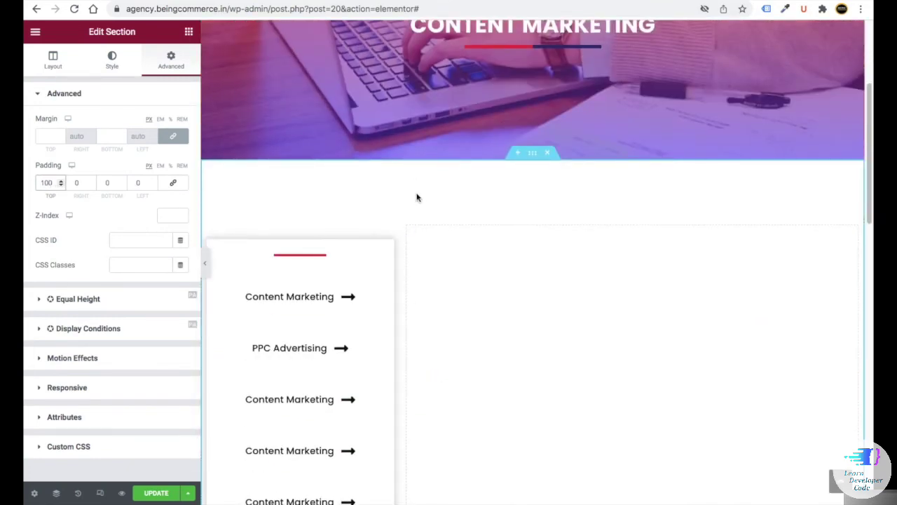
pyautogui.click(189, 32)
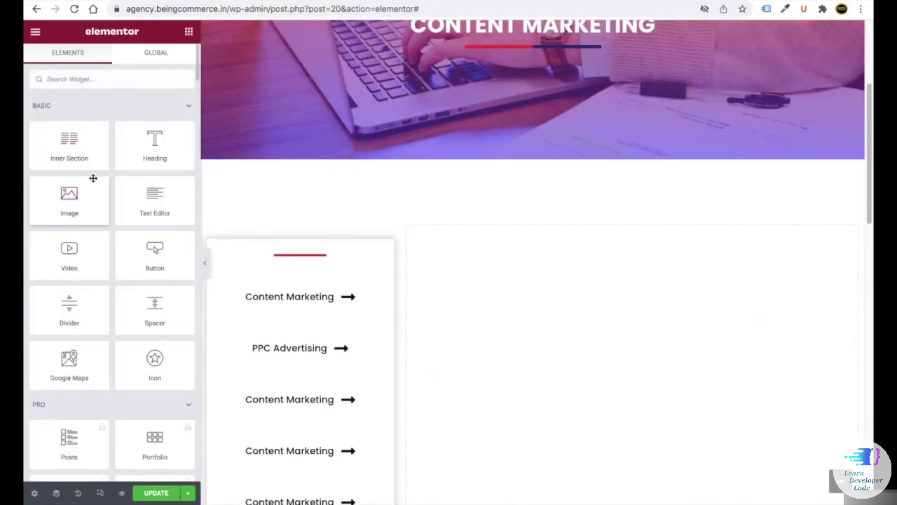
# - Add a single-column inner section to the right column and drop in a text block
pyautogui.moveTo(69, 143); pyautogui.dragTo(616, 321)
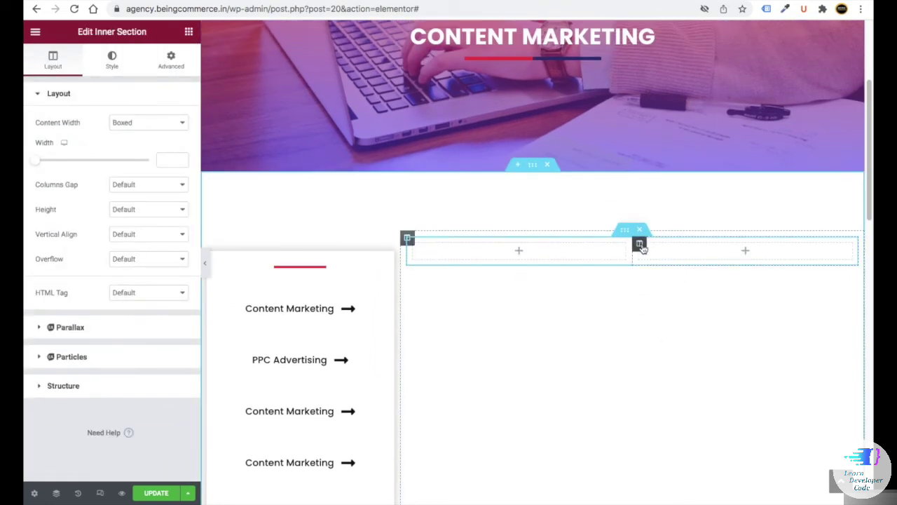
pyautogui.rightClick(642, 248)
pyautogui.click(673, 414)
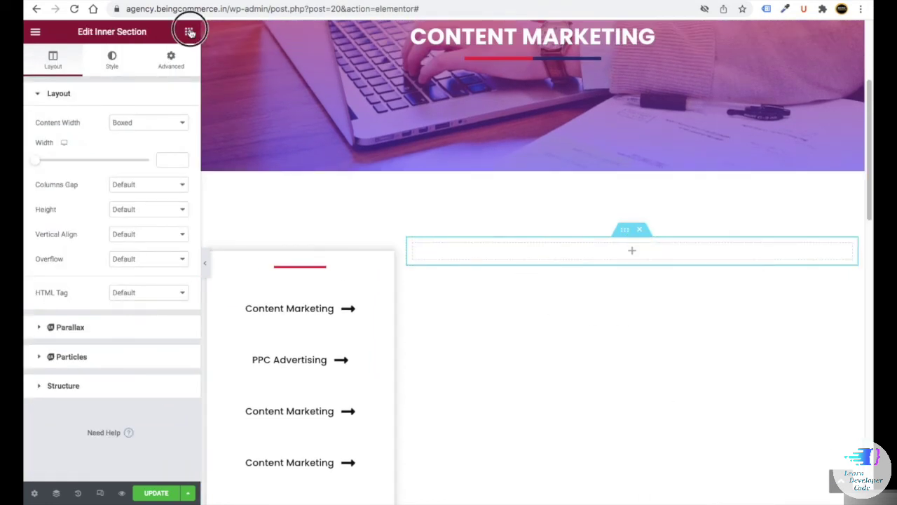
pyautogui.click(188, 32)
pyautogui.moveTo(147, 182); pyautogui.dragTo(559, 250)
pyautogui.click(188, 32)
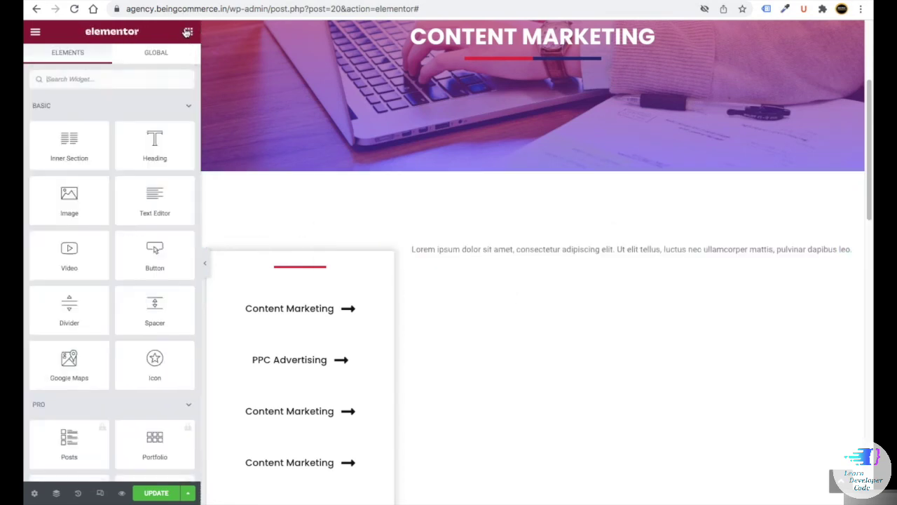
# - Add a video, a heading and an icon box below the text block
pyautogui.moveTo(68, 257); pyautogui.dragTo(566, 255)
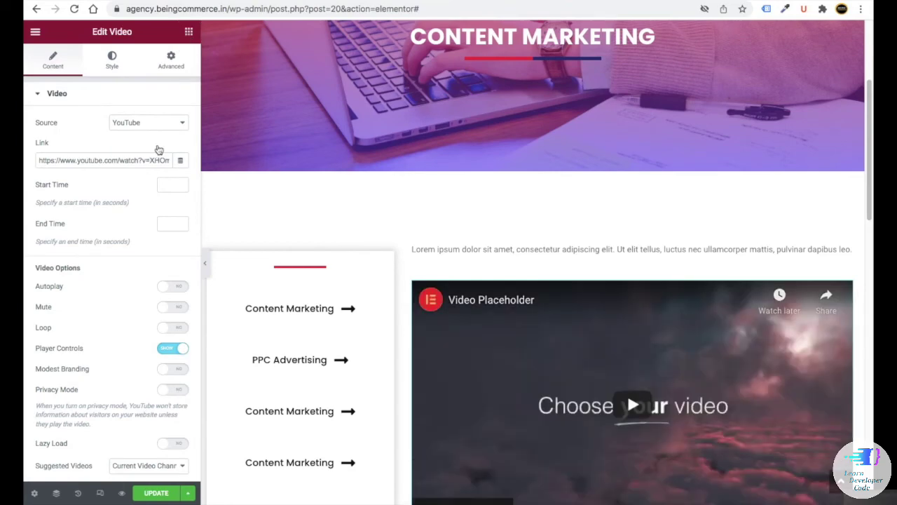
pyautogui.click(189, 32)
pyautogui.scroll(-3, 317, 207)
pyautogui.moveTo(155, 144); pyautogui.dragTo(633, 358)
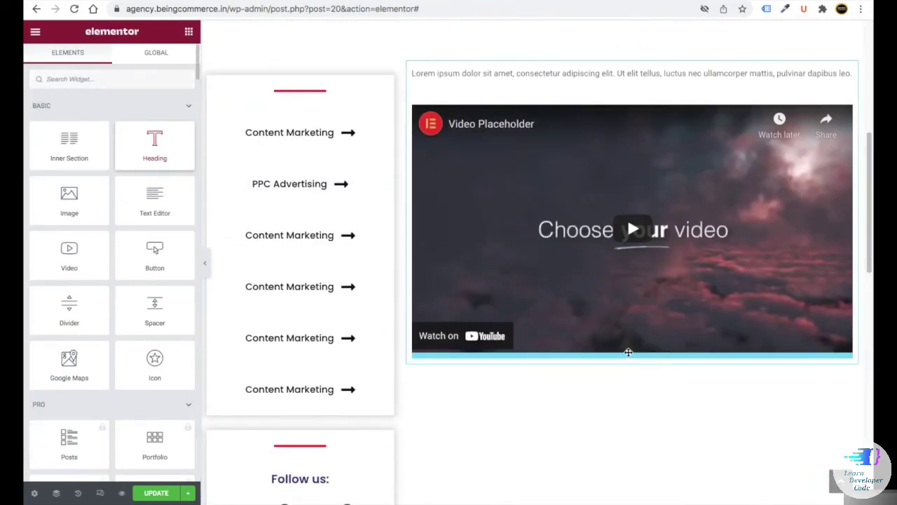
pyautogui.click(189, 32)
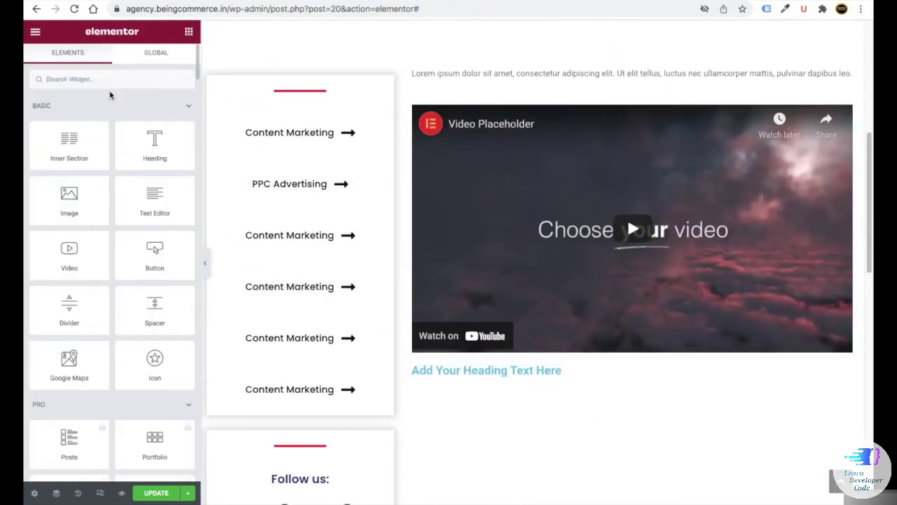
pyautogui.write('icon')
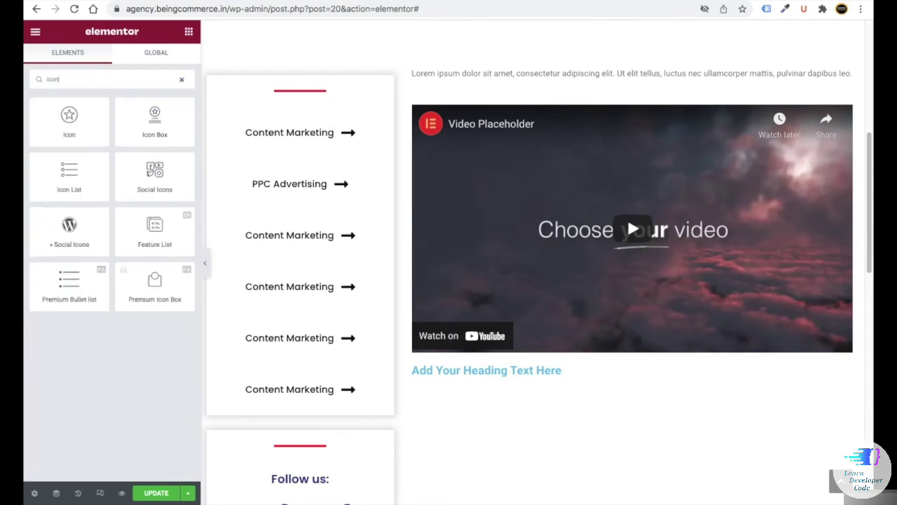
pyautogui.moveTo(140, 138); pyautogui.dragTo(468, 372)
# - Replace the placeholder paragraph with pasted text and style it black, Poppins, 18 px
pyautogui.click(474, 84)
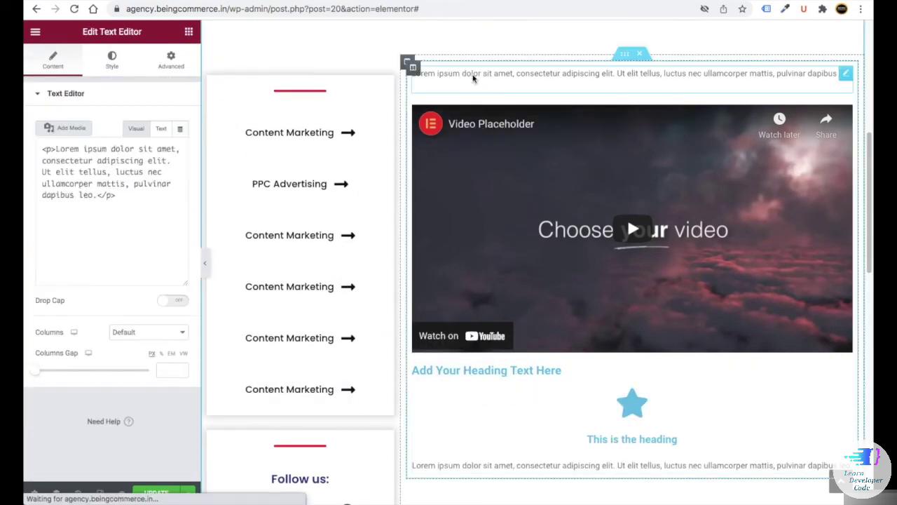
pyautogui.moveTo(157, 231); pyautogui.dragTo(40, 190)
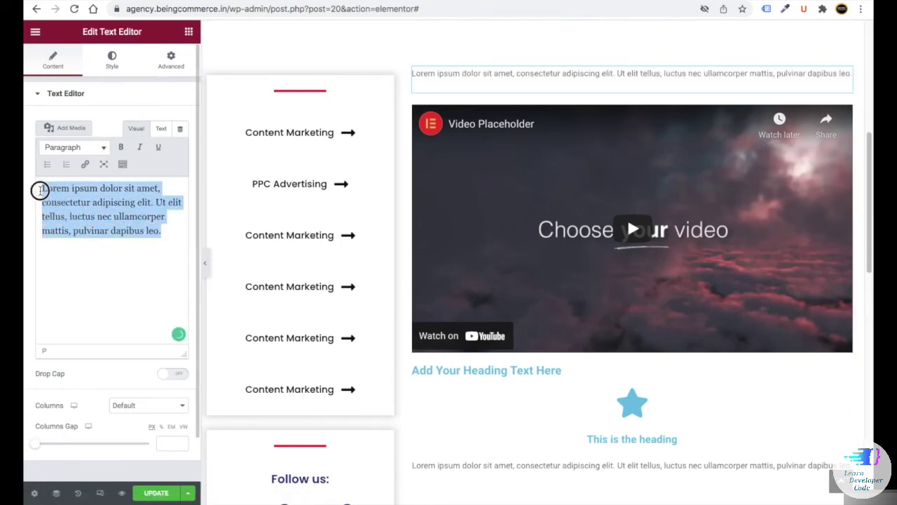
pyautogui.write('Lorem ipsum dolor sit amet, consectetur adipiscing elit. Quisque nec sem nisl. Pellentesque habitant morbi tristique senectus et netus et malesuada fames ac turpis egestas. Praesent scelerisque ex nec sagittis eleifend. Fusce eu nisl mattis, luctus mauris a, tempus ligula. Duis varius molestie lacus, ut congue lectus laoreet pharetra. Integer accumsan odio et tincidunt auctor. Pellentesque in ex aliquam, auctor dolor at, rhoncus ex. Quisque ut est congue sapien eleifend sollicitudin. Proin venenatis vulputate ultricies. Donec volutpat justo orci, at euismod purus iaculis sed. Sed convallis vehicula arcu, ut vulputate quam aliquet ac.')
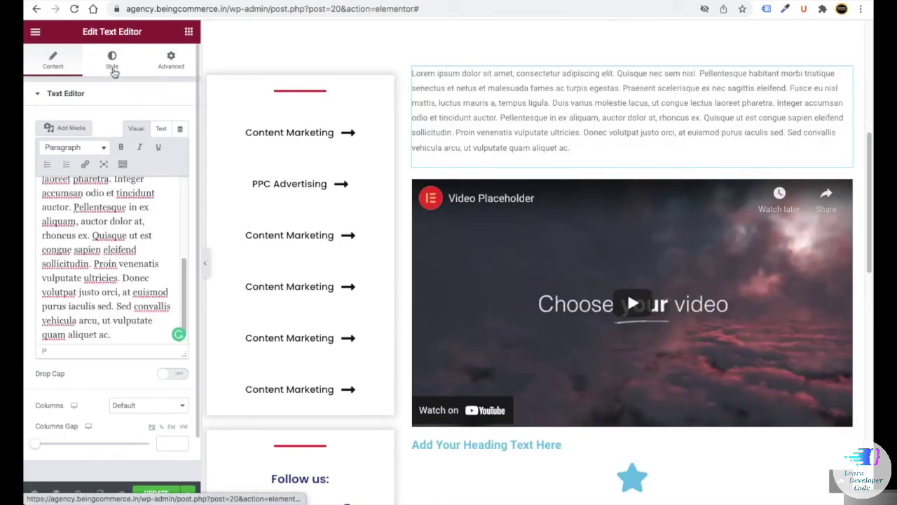
pyautogui.click(113, 62)
pyautogui.click(181, 147)
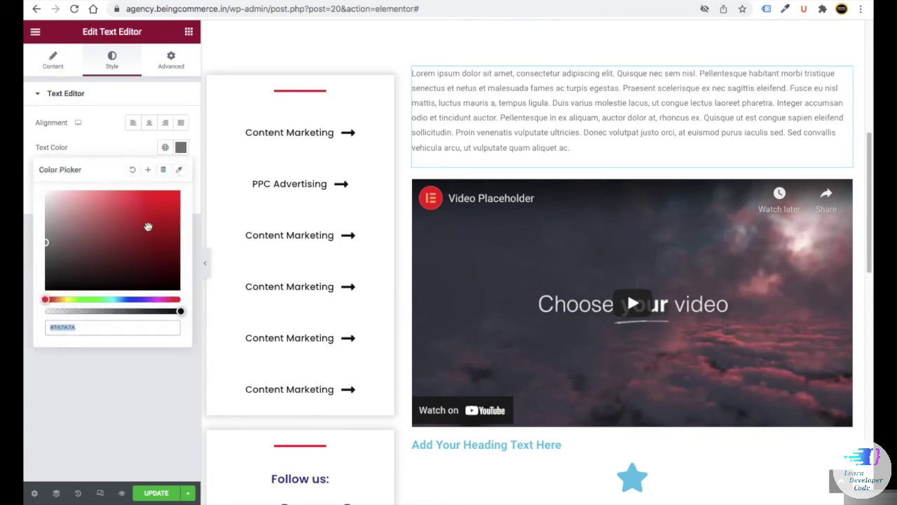
pyautogui.moveTo(146, 227); pyautogui.dragTo(40, 291)
pyautogui.click(181, 172)
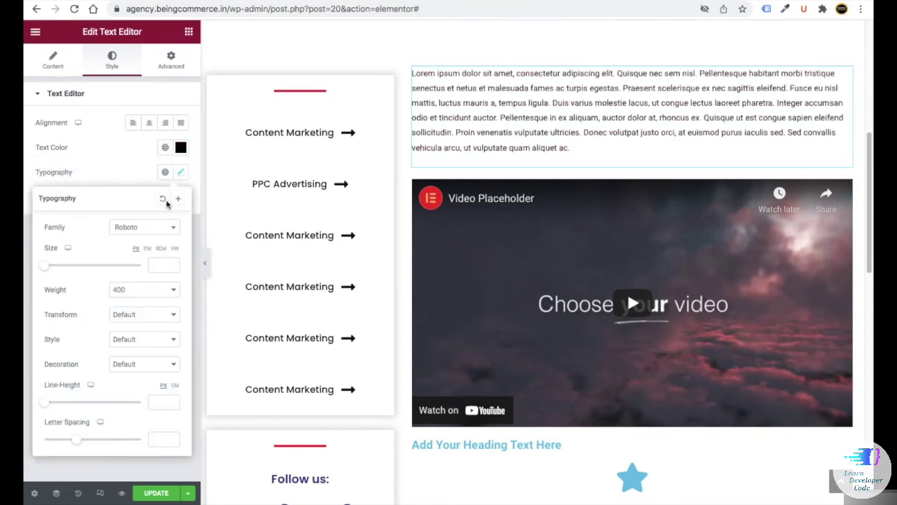
pyautogui.click(122, 230)
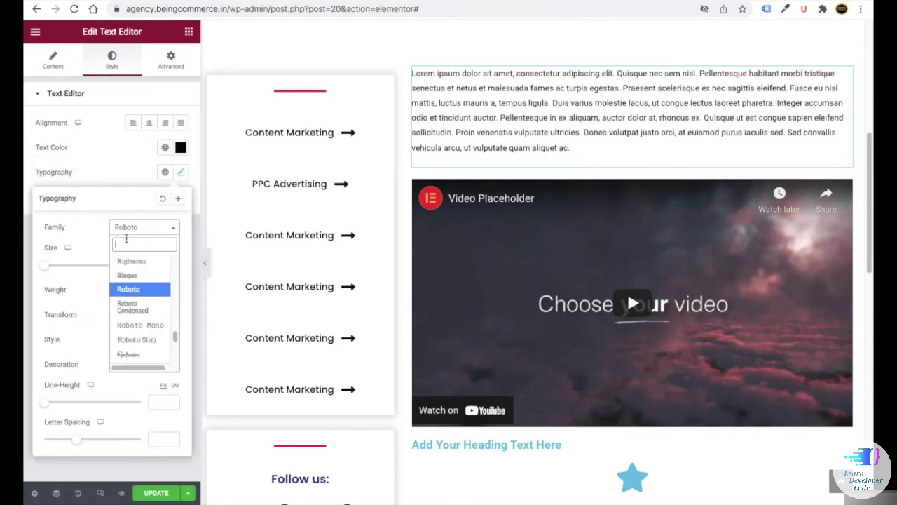
pyautogui.write('pop')
pyautogui.press('Return')
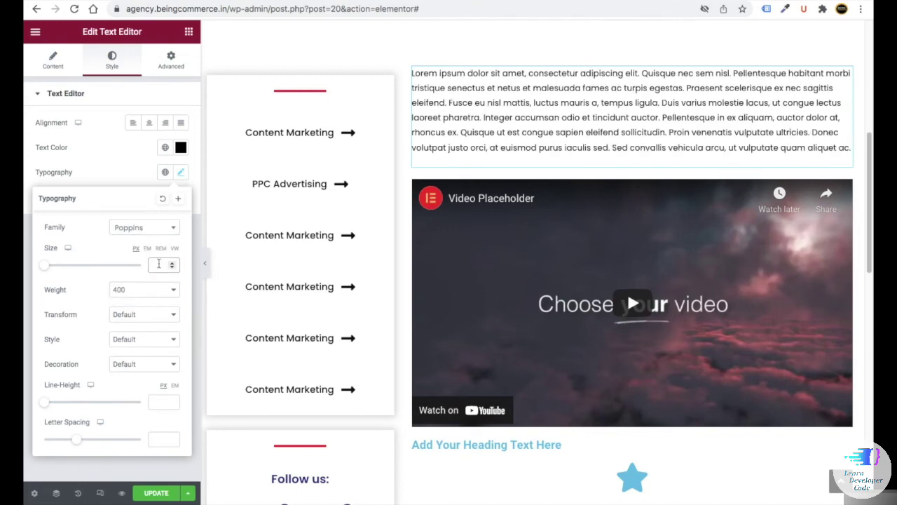
pyautogui.click(158, 263)
pyautogui.write('18')
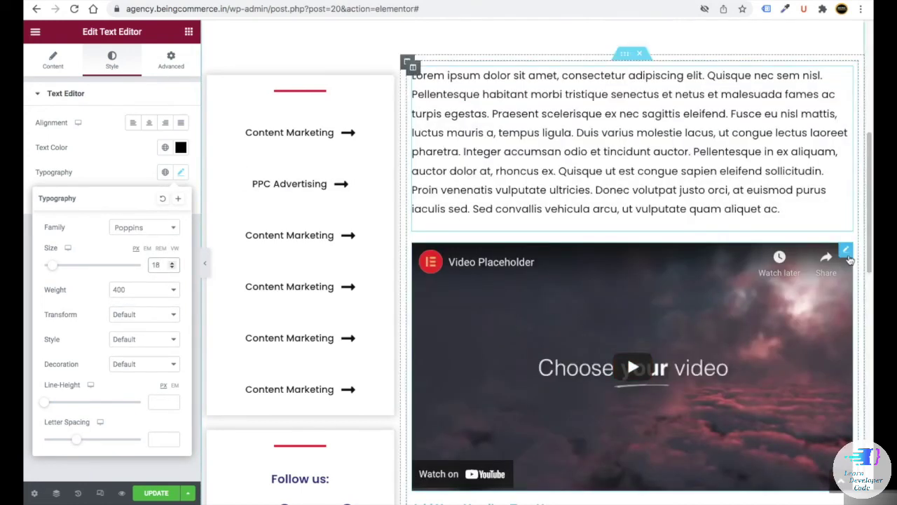
# - Check the video's link and keep YouTube as its source
pyautogui.click(846, 253)
pyautogui.tripleClick(103, 160)
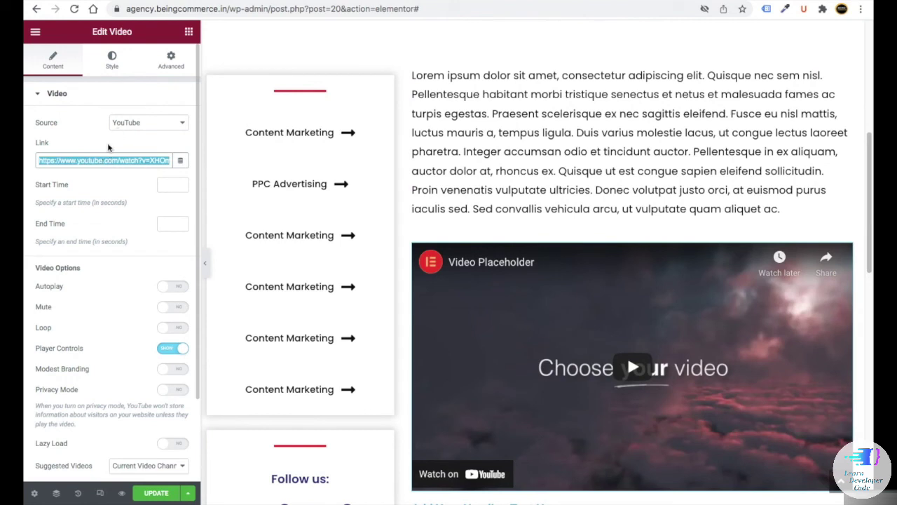
pyautogui.click(89, 161)
pyautogui.tripleClick(88, 161)
pyautogui.click(88, 161)
pyautogui.click(134, 124)
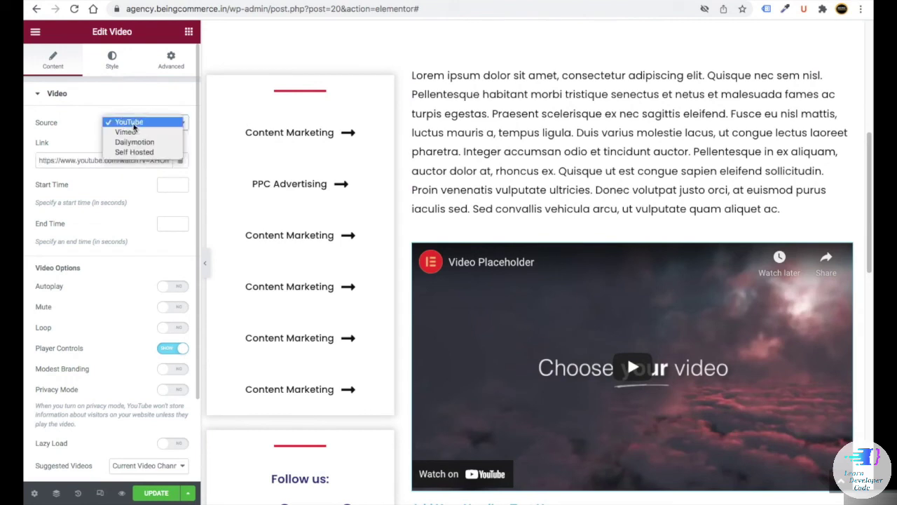
pyautogui.click(91, 143)
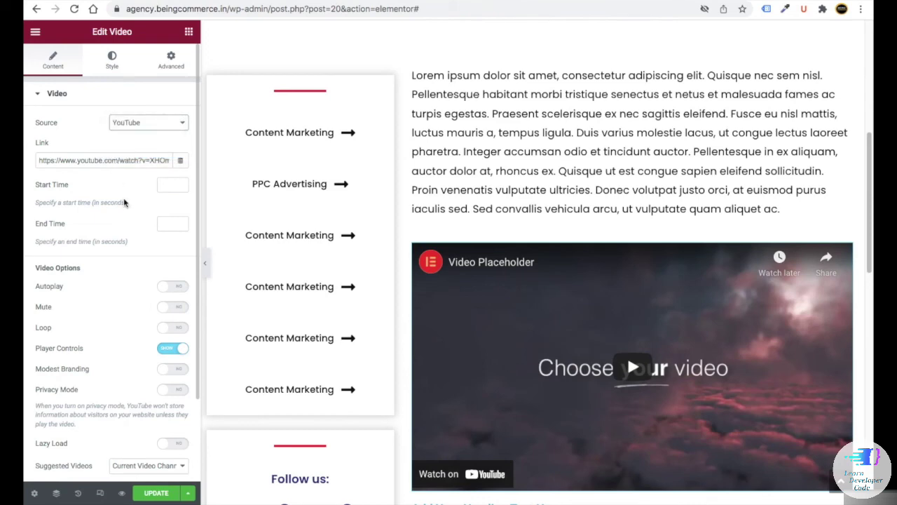
pyautogui.scroll(-2, 467, 365)
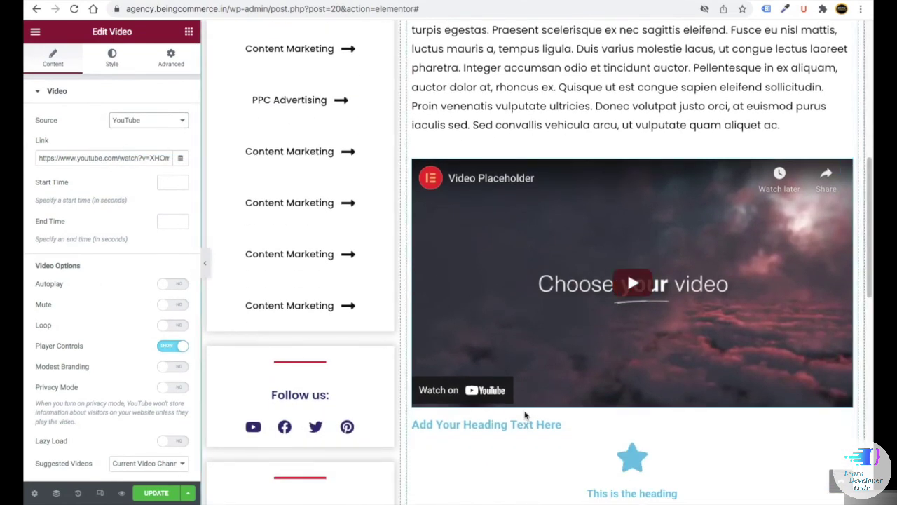
# - Retitle the heading below the video to 'Our Work Strategy'
pyautogui.scroll(-1, 525, 415)
pyautogui.click(522, 405)
pyautogui.tripleClick(133, 143)
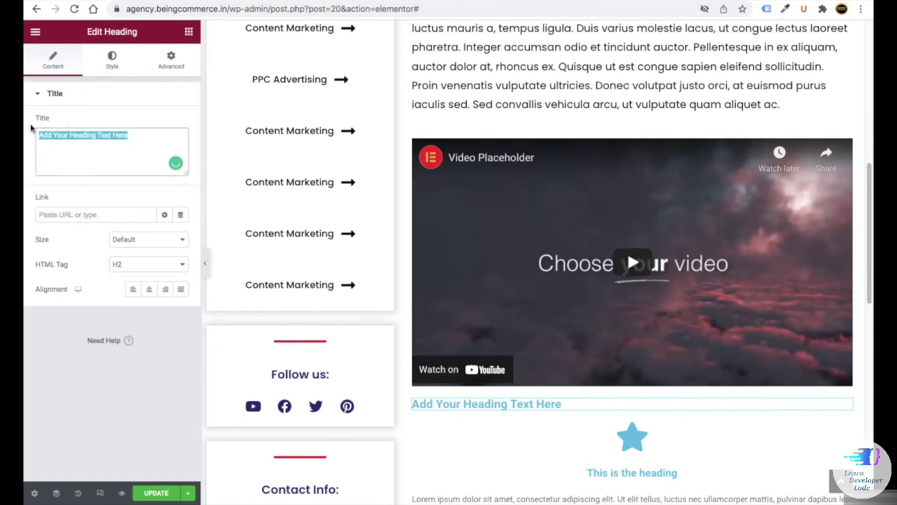
pyautogui.write('Our Work Strategy')
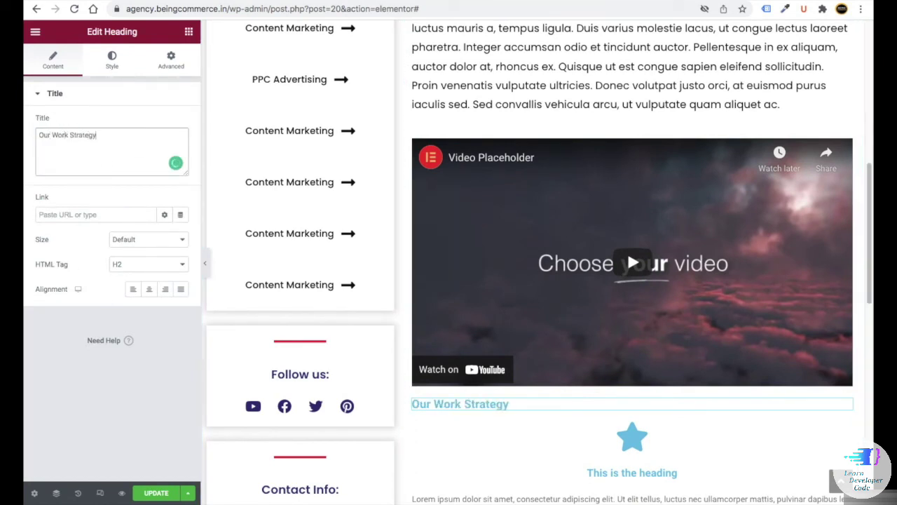
# - Style the heading in black Poppins at 40 px
pyautogui.click(112, 60)
pyautogui.click(180, 122)
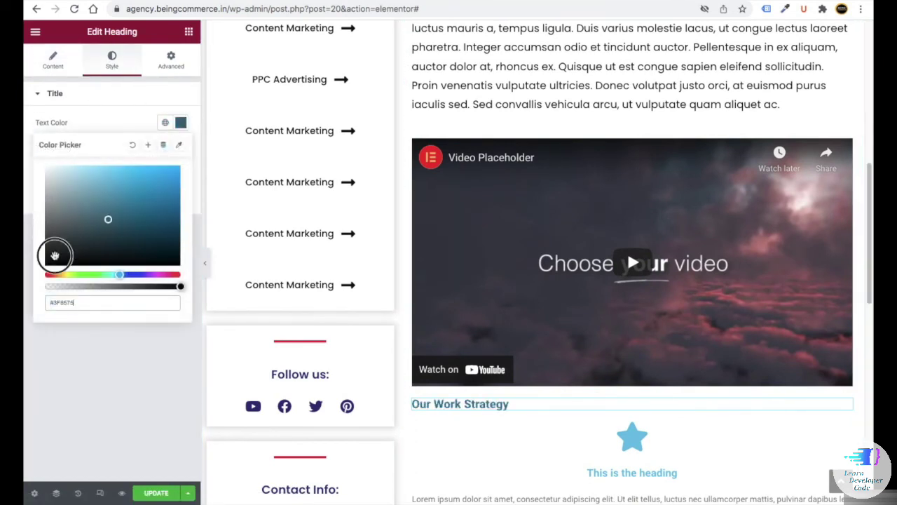
pyautogui.click(46, 264)
pyautogui.click(118, 388)
pyautogui.click(180, 148)
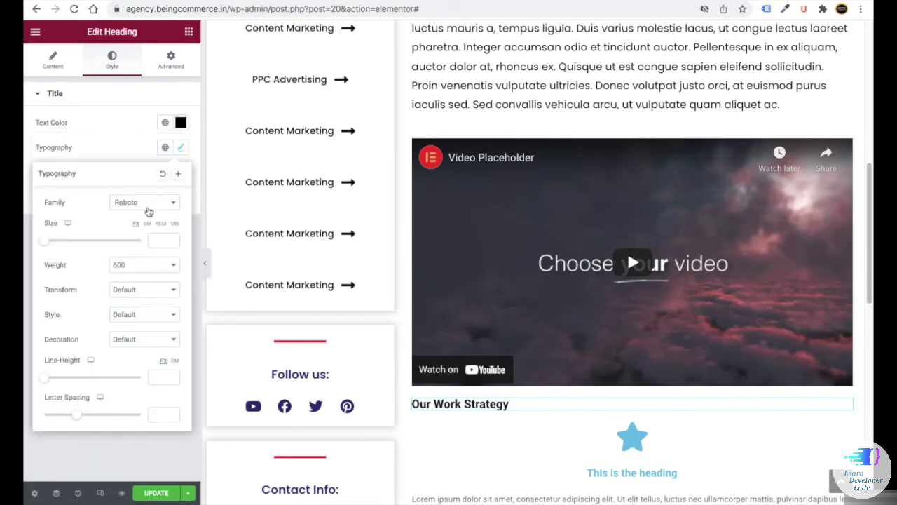
pyautogui.click(144, 201)
pyautogui.click(134, 263)
pyautogui.click(162, 239)
pyautogui.write('40')
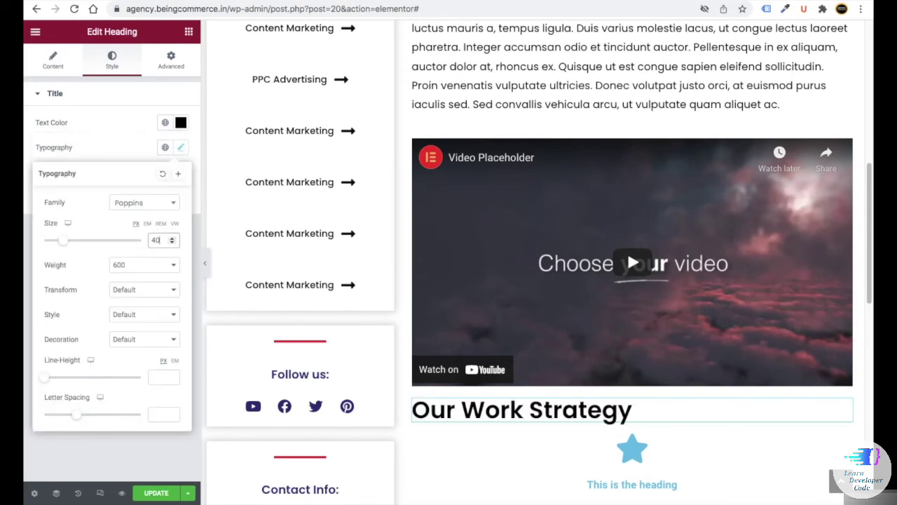
# - Unlink the heading's margin sides in Advanced settings to give it a 50 px top margin
pyautogui.click(171, 59)
pyautogui.click(173, 135)
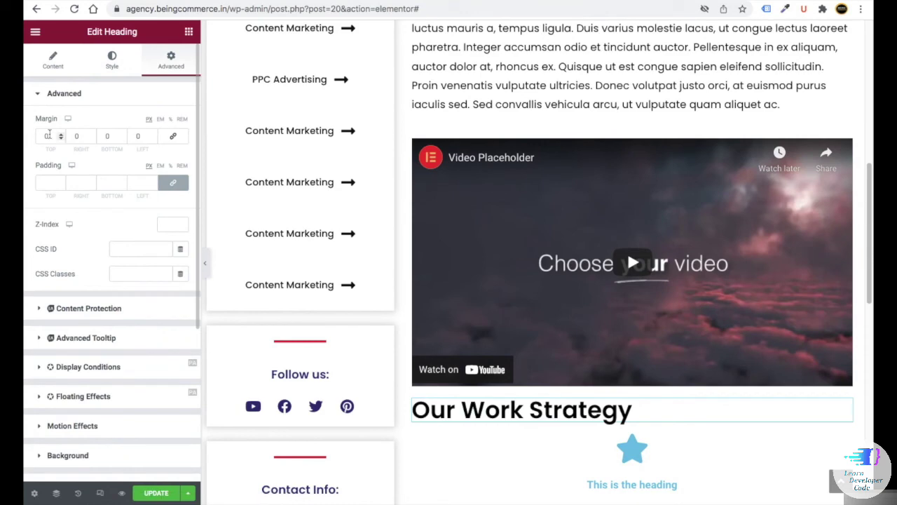
pyautogui.scroll(-3, 353, 356)
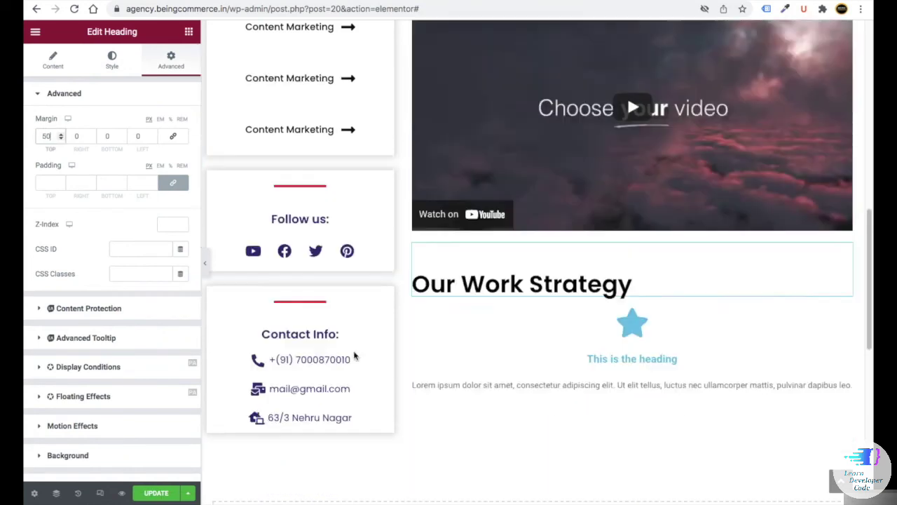
pyautogui.click(635, 339)
# - Replace the icon box star with a circled check icon, framed in a circle, positioned left
pyautogui.click(109, 168)
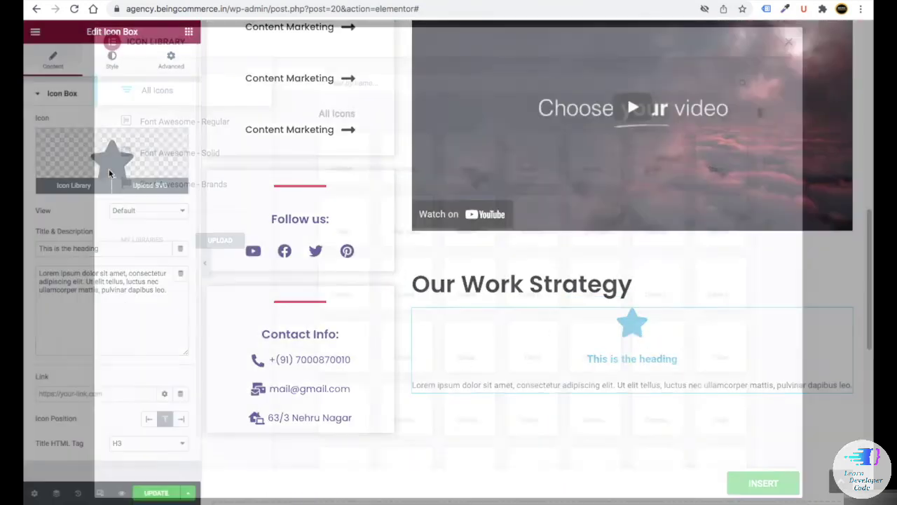
pyautogui.write('check')
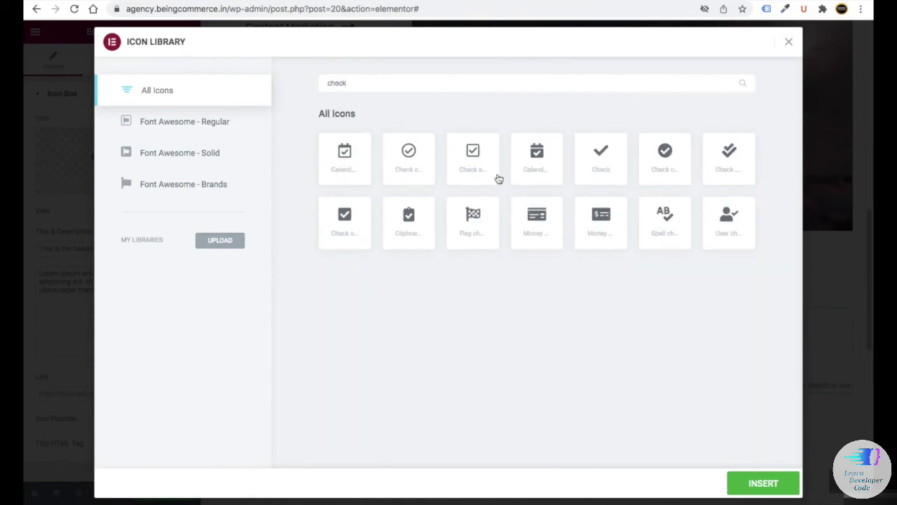
pyautogui.click(659, 153)
pyautogui.click(763, 483)
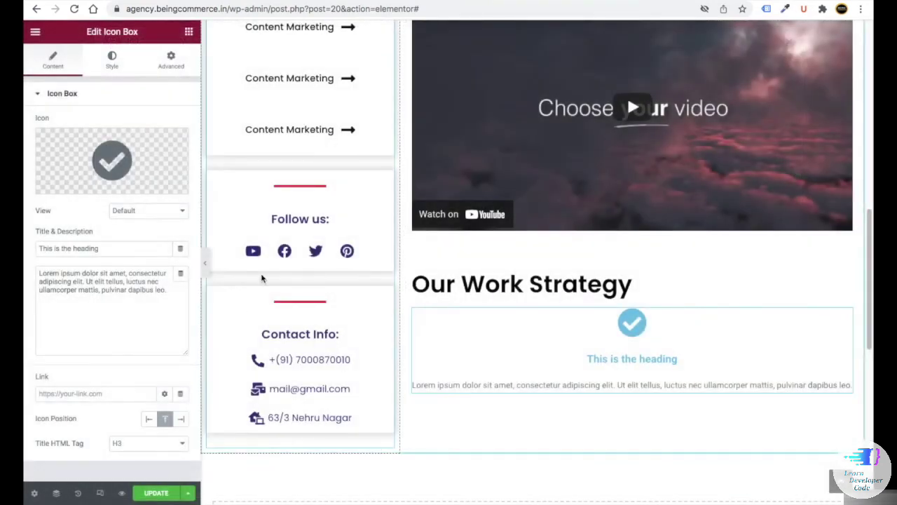
pyautogui.click(133, 214)
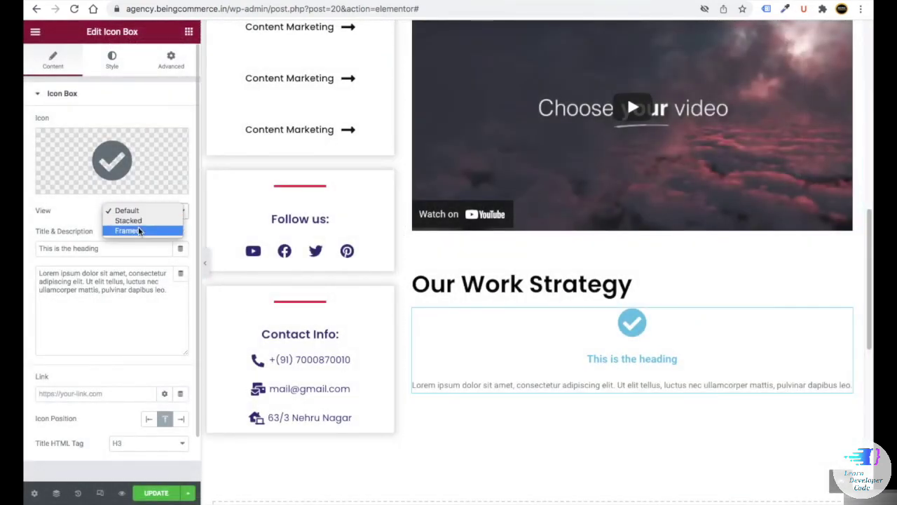
pyautogui.click(138, 228)
pyautogui.click(122, 239)
pyautogui.click(126, 244)
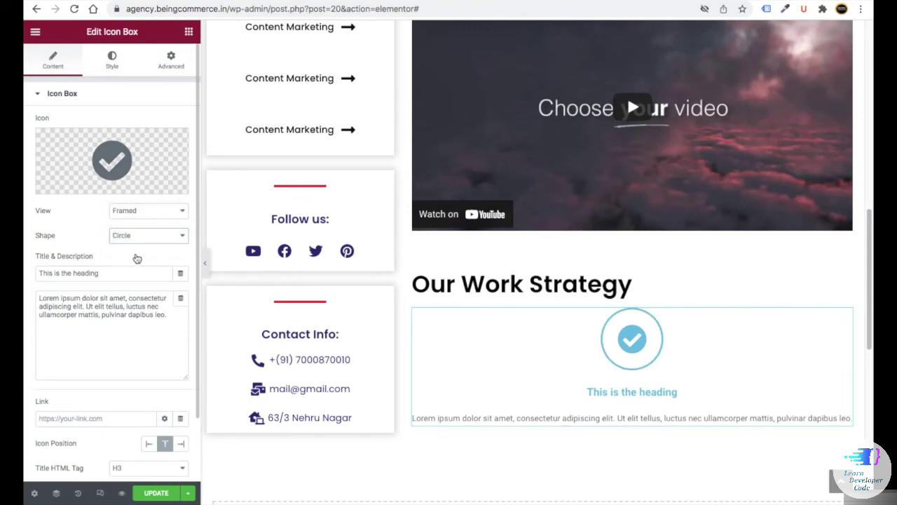
pyautogui.scroll(-2, 119, 257)
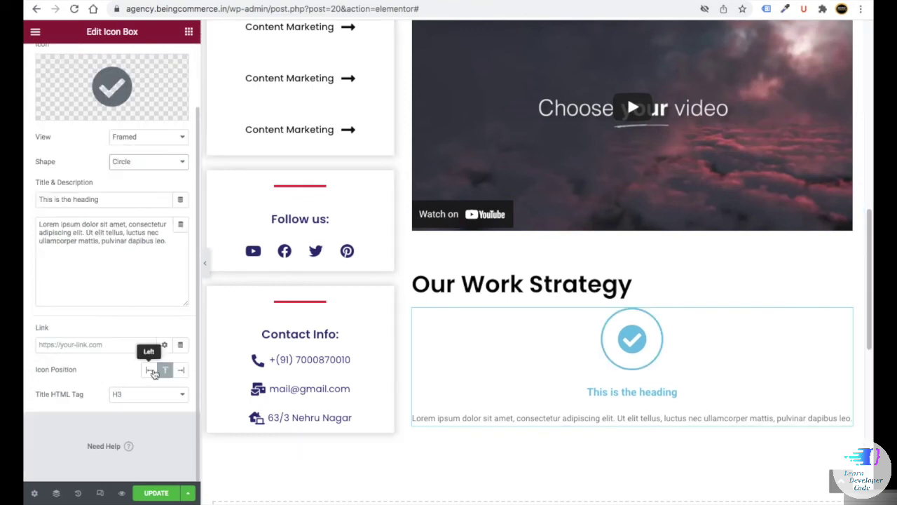
pyautogui.click(148, 369)
# - Title the icon box 'Google Adsense Payment' and paste in new description text
pyautogui.moveTo(105, 199); pyautogui.dragTo(25, 198)
pyautogui.write('Google Adse')
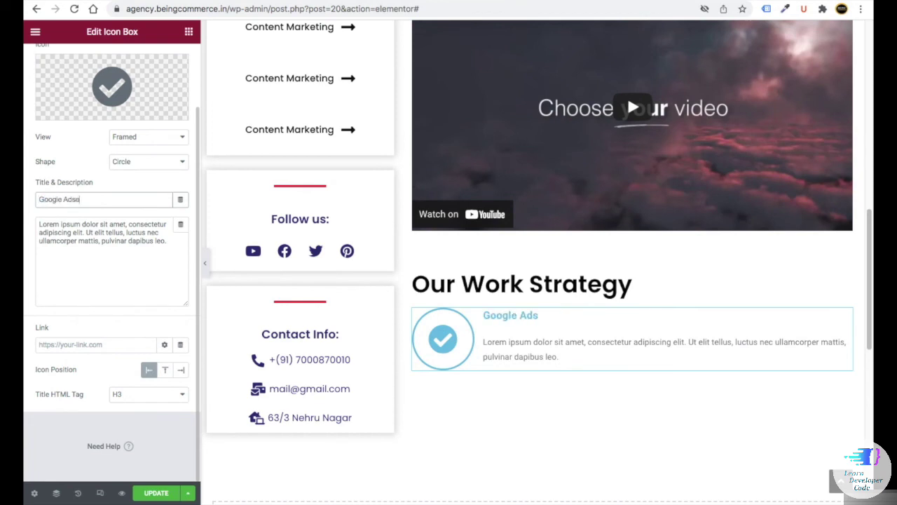
pyautogui.write('nse Payment')
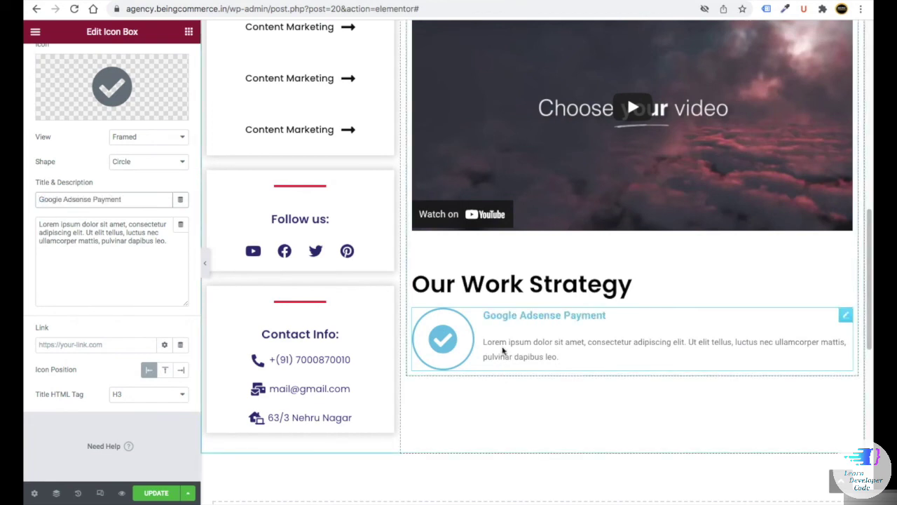
pyautogui.click(502, 350)
pyautogui.moveTo(166, 240); pyautogui.dragTo(29, 211)
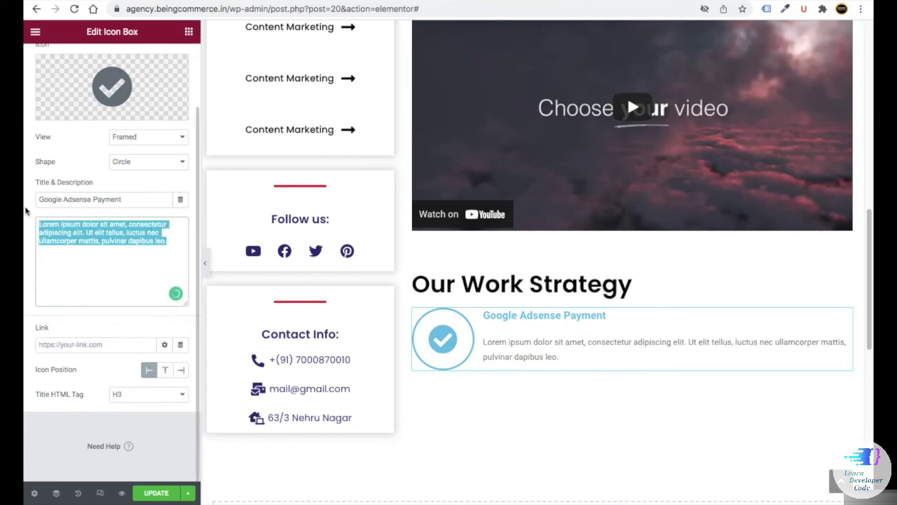
pyautogui.write('Maecenas eleifend posuere magna, id volutpat enim pulvinar posuere. Suspendisse cursus, ante et iaculis auctor, justo risus efficitur lacus, et sollicitudin mauris velit ac felis')
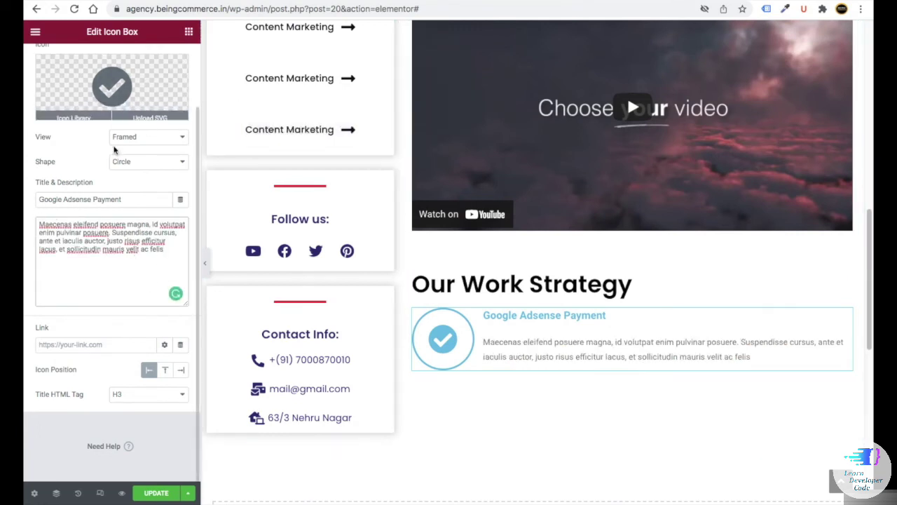
# - Colour the icon red and set its spacing 161, size 16 and padding 3
pyautogui.scroll(2, 114, 144)
pyautogui.click(112, 60)
pyautogui.click(180, 149)
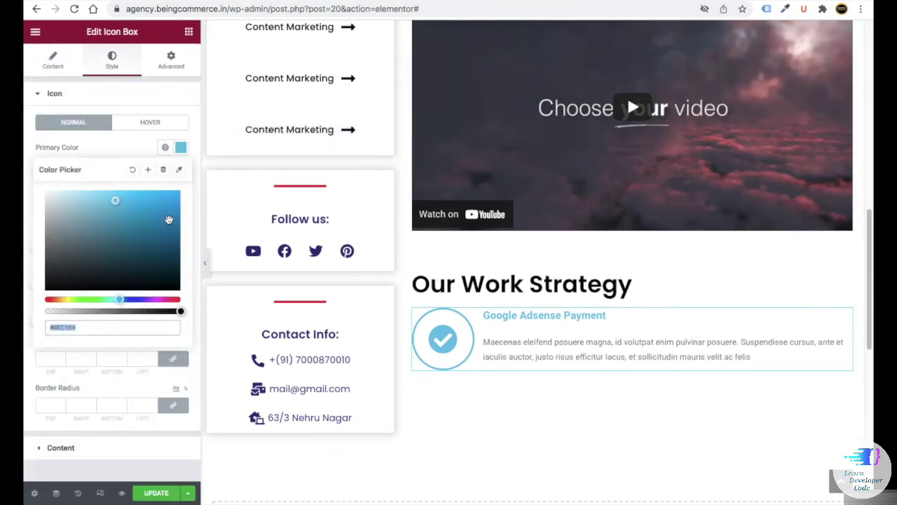
pyautogui.click(168, 204)
pyautogui.doubleClick(167, 209)
pyautogui.write('1')
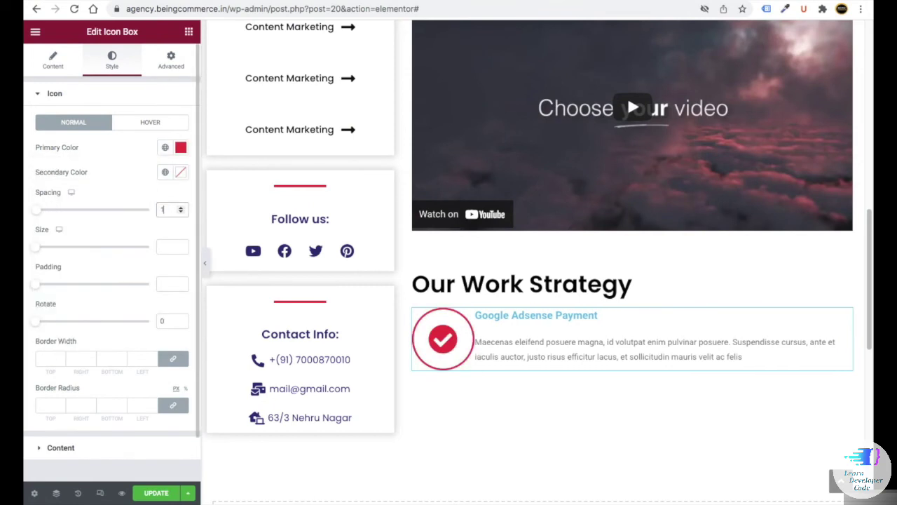
pyautogui.write('61')
pyautogui.click(165, 240)
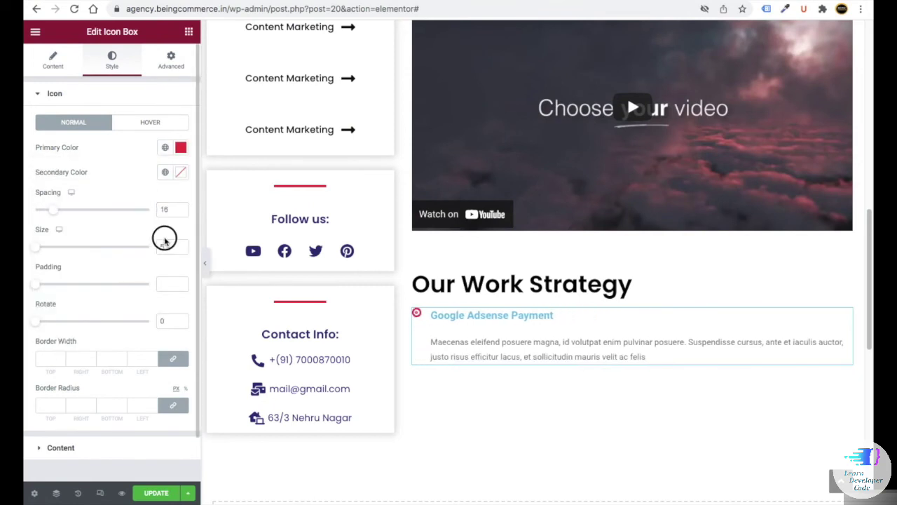
pyautogui.write('16')
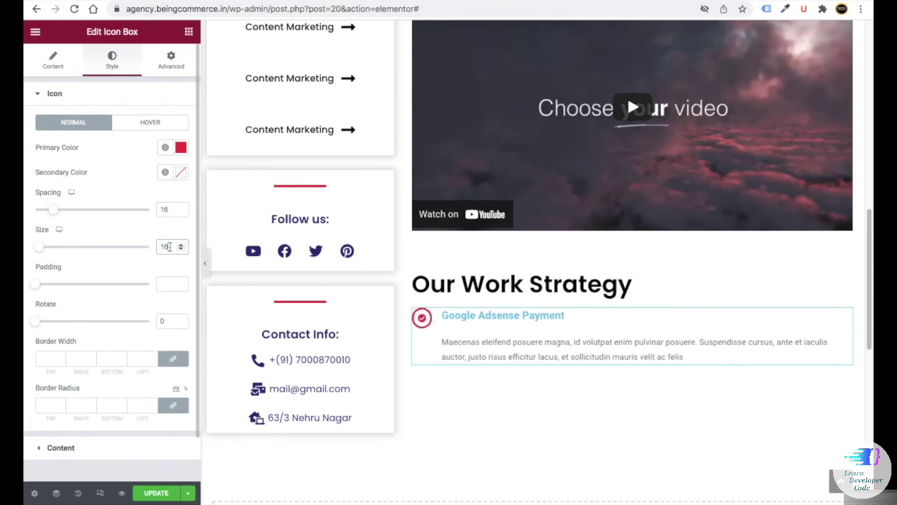
pyautogui.click(170, 281)
pyautogui.write('3')
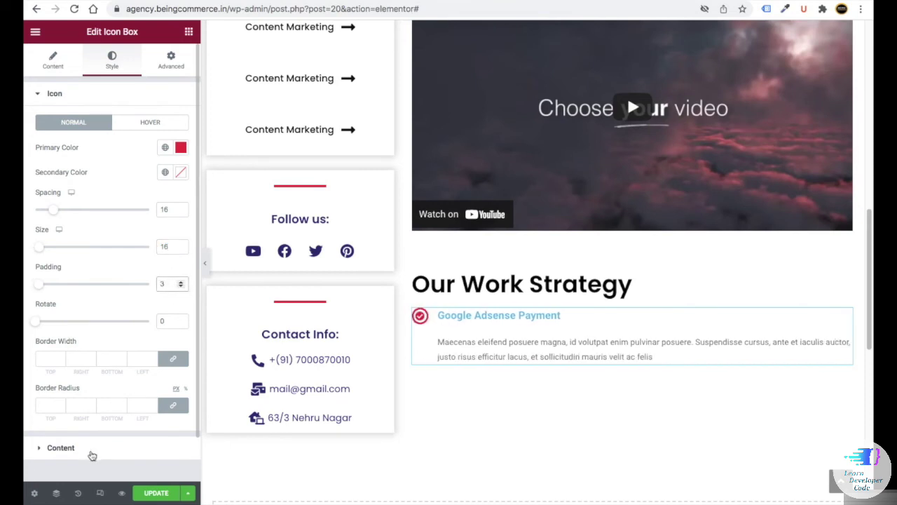
# - Style the icon box title dark navy in Poppins at 25, with spacing 10
pyautogui.click(112, 442)
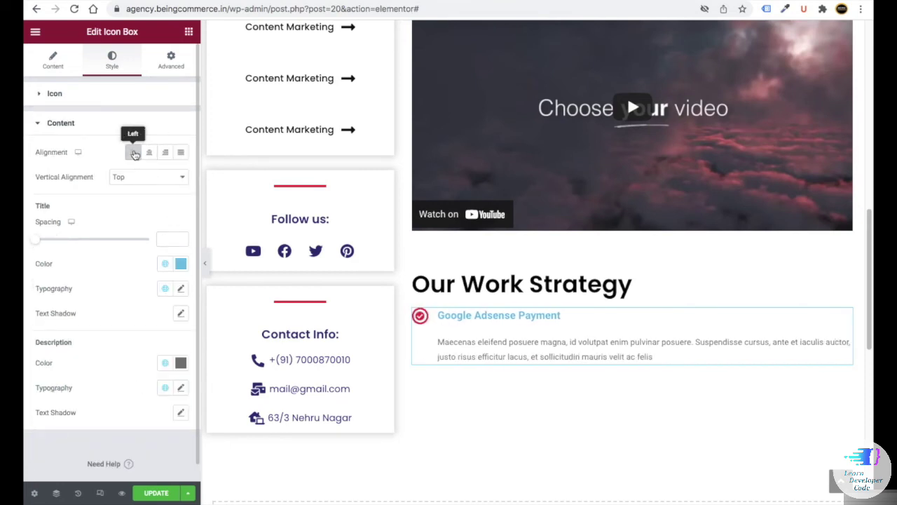
pyautogui.write('10')
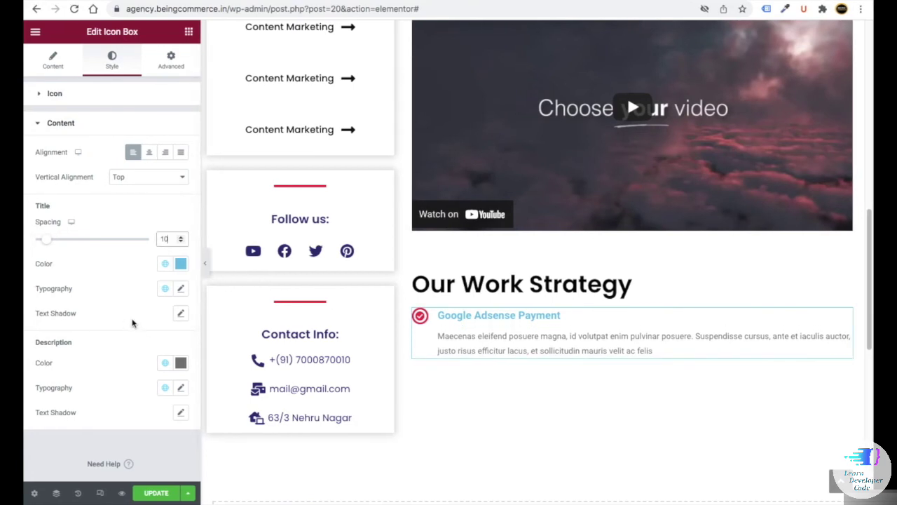
pyautogui.click(180, 264)
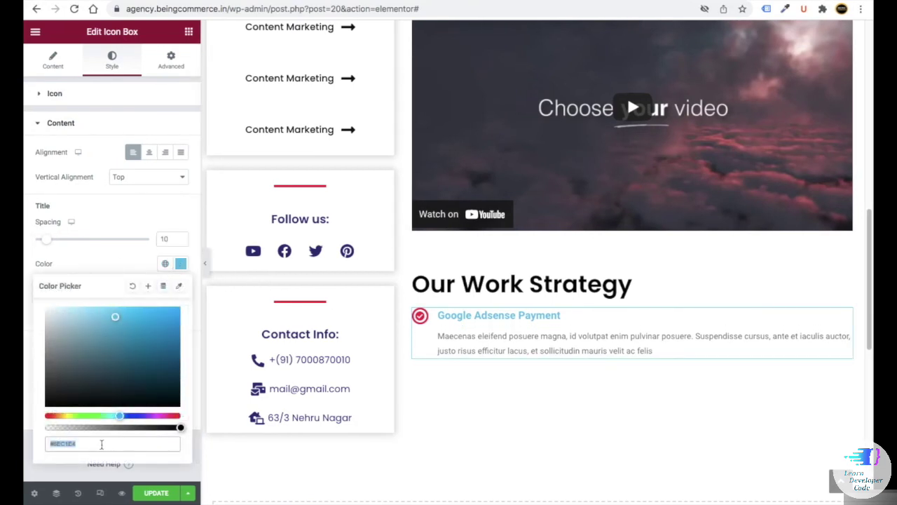
pyautogui.hotkey('ctrl', 'v')
pyautogui.click(181, 288)
pyautogui.click(181, 288)
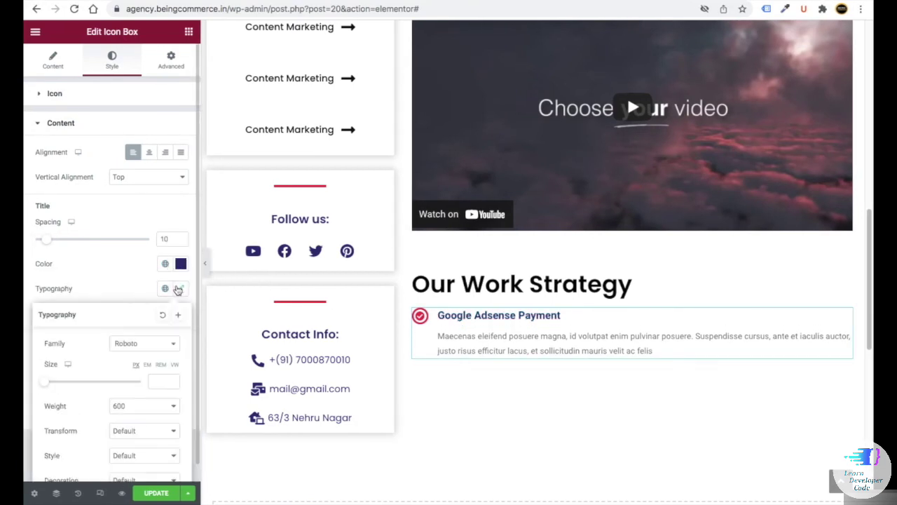
pyautogui.click(132, 351)
pyautogui.click(144, 380)
pyautogui.click(160, 380)
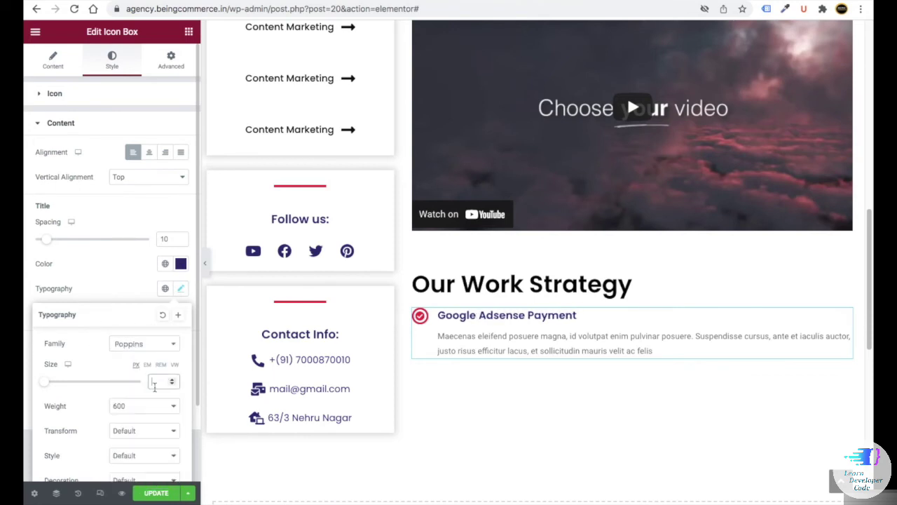
pyautogui.write('25')
pyautogui.scroll(-1, 141, 378)
pyautogui.click(189, 320)
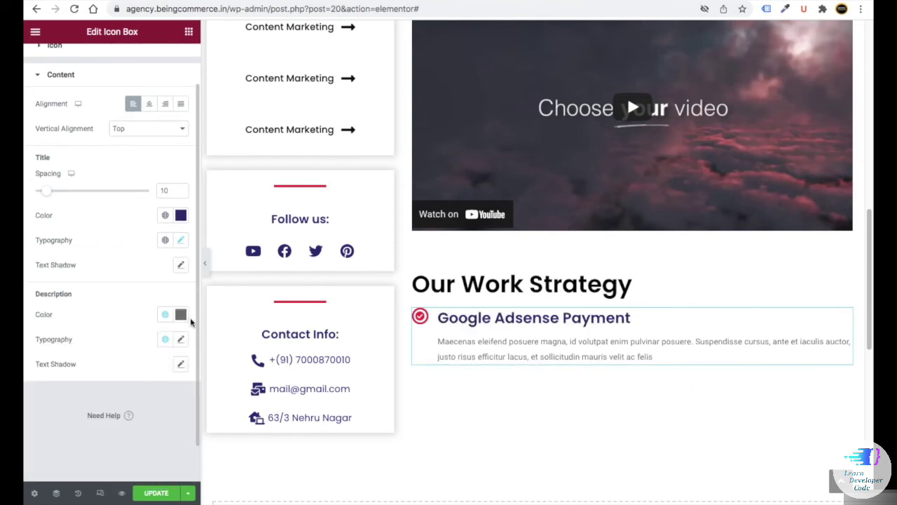
# - Set the description typography to Poppins at size 18
pyautogui.click(179, 316)
pyautogui.click(181, 369)
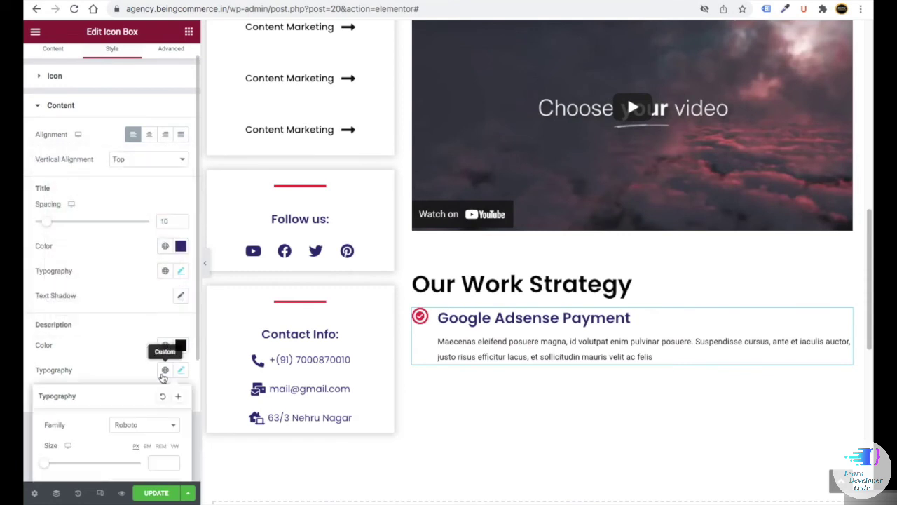
pyautogui.scroll(-2, 137, 378)
pyautogui.click(144, 289)
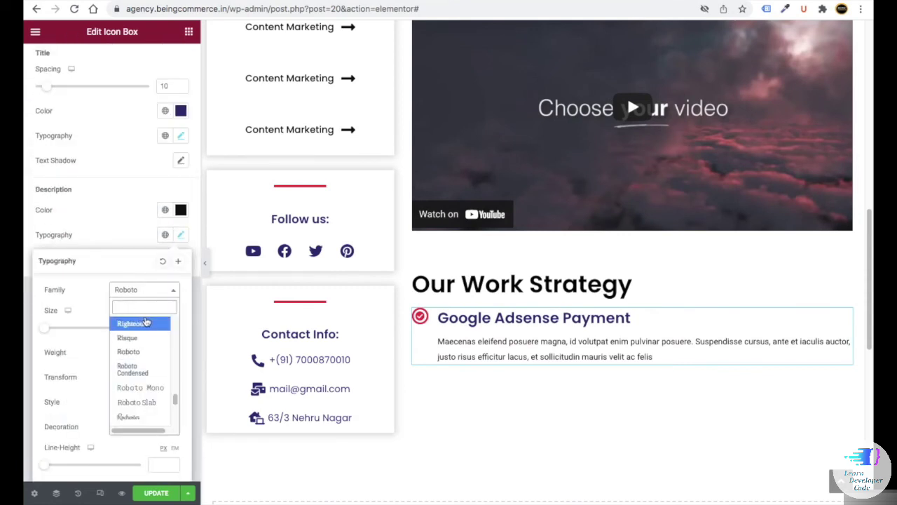
pyautogui.write('poppins')
pyautogui.press('Return')
pyautogui.write('18')
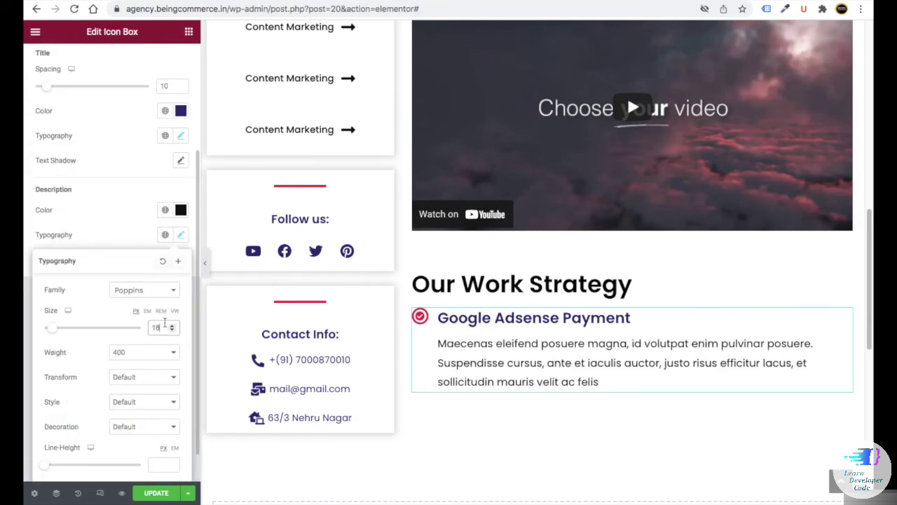
pyautogui.scroll(-1, 561, 336)
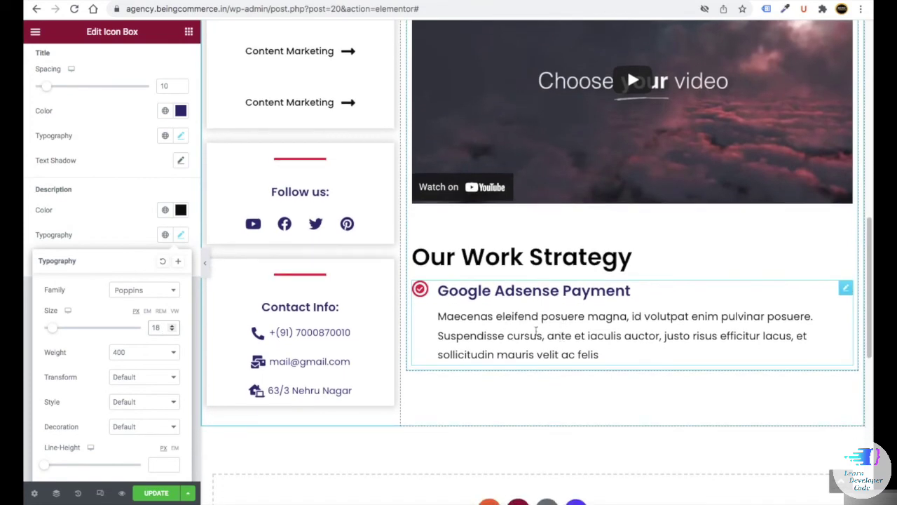
pyautogui.scroll(-2, 537, 330)
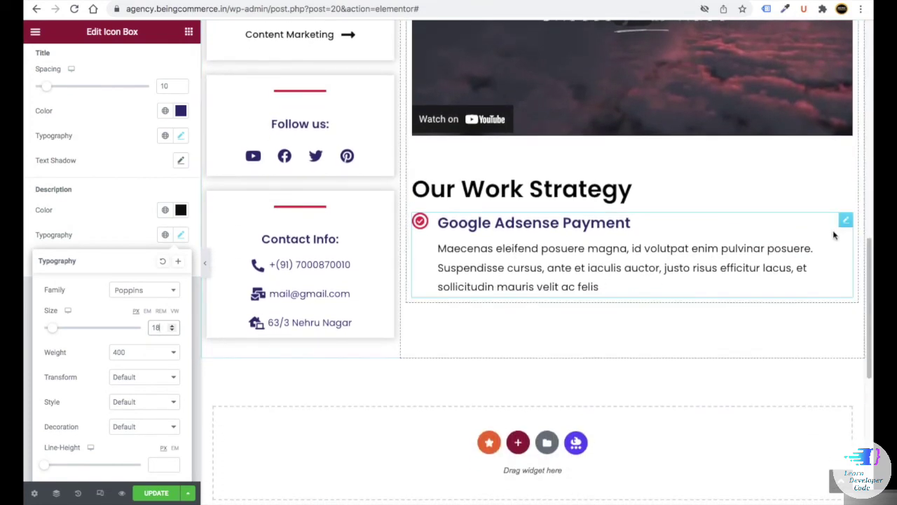
# - Duplicate the Google Adsense Payment icon box and retitle the copy 'Revenue Track Stats'
pyautogui.rightClick(845, 223)
pyautogui.click(788, 251)
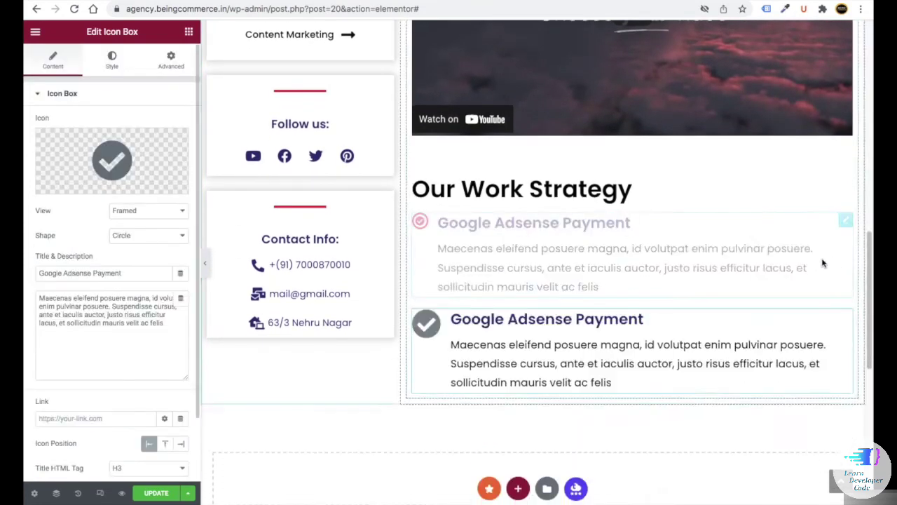
pyautogui.doubleClick(465, 319)
pyautogui.moveTo(137, 273); pyautogui.dragTo(51, 268)
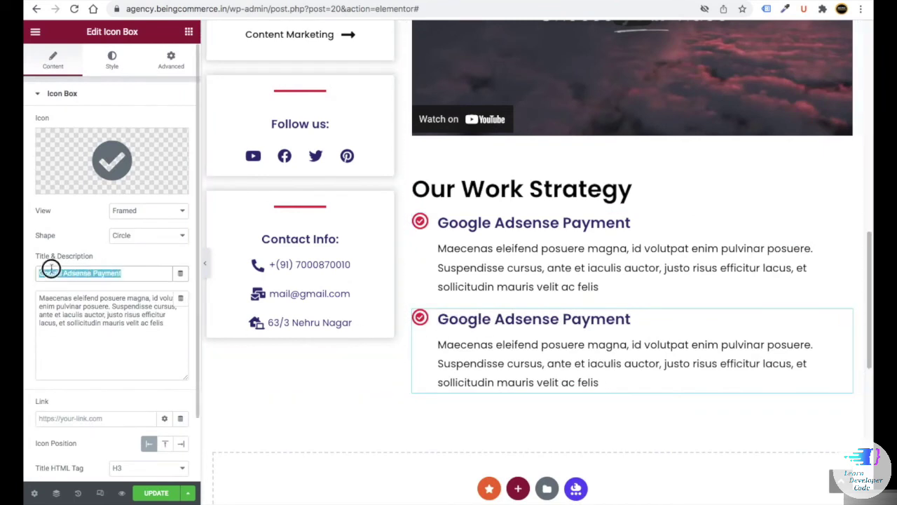
pyautogui.write('RE')
pyautogui.press('BackSpace')
pyautogui.write('evenue T')
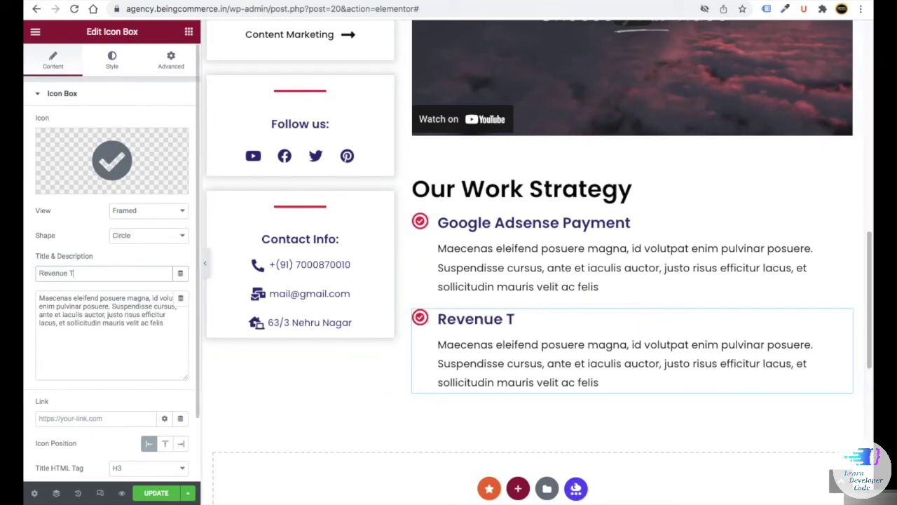
pyautogui.write('rack Stats')
# - Open the copied item's description and scroll through its settings to review it
pyautogui.scroll(-1, 127, 287)
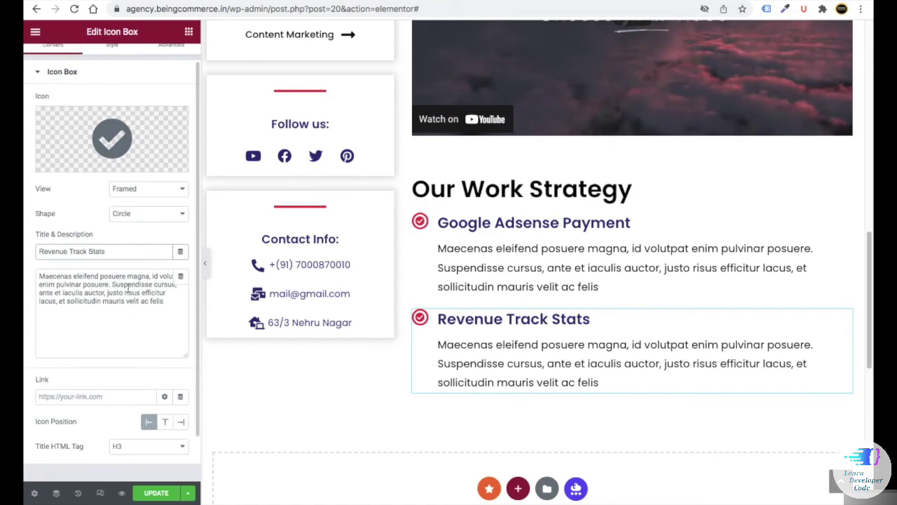
pyautogui.click(128, 287)
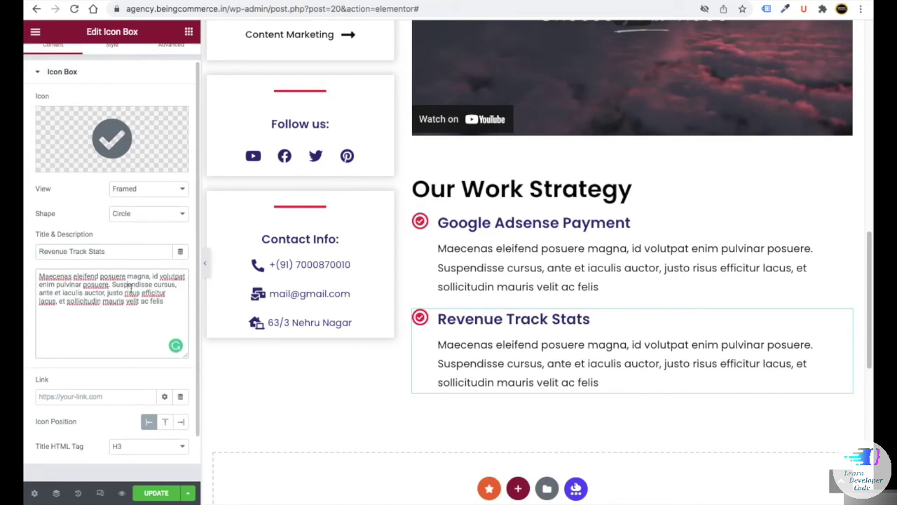
pyautogui.scroll(-4, 245, 354)
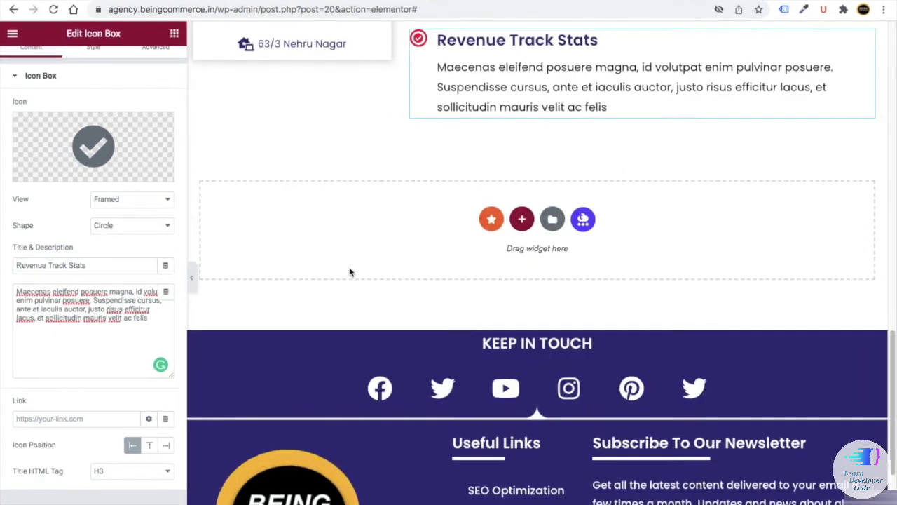
pyautogui.scroll(2, 358, 260)
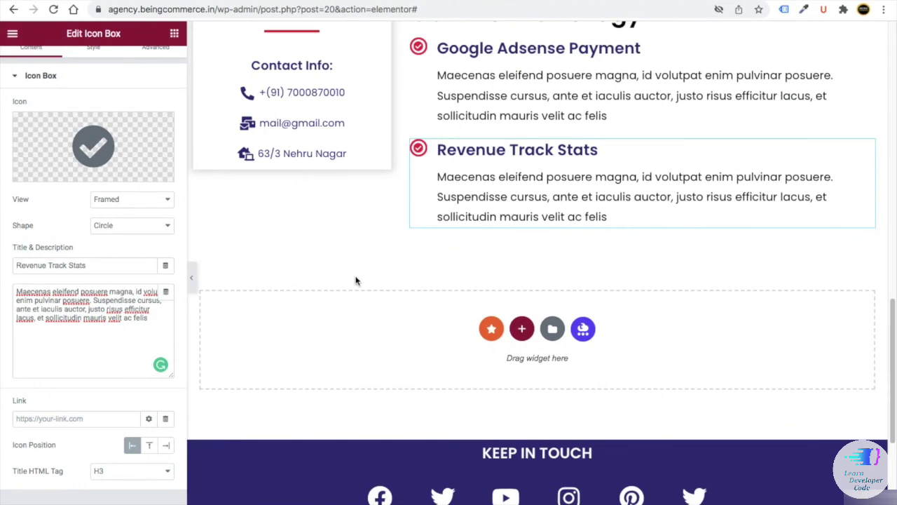
pyautogui.scroll(-1, 351, 274)
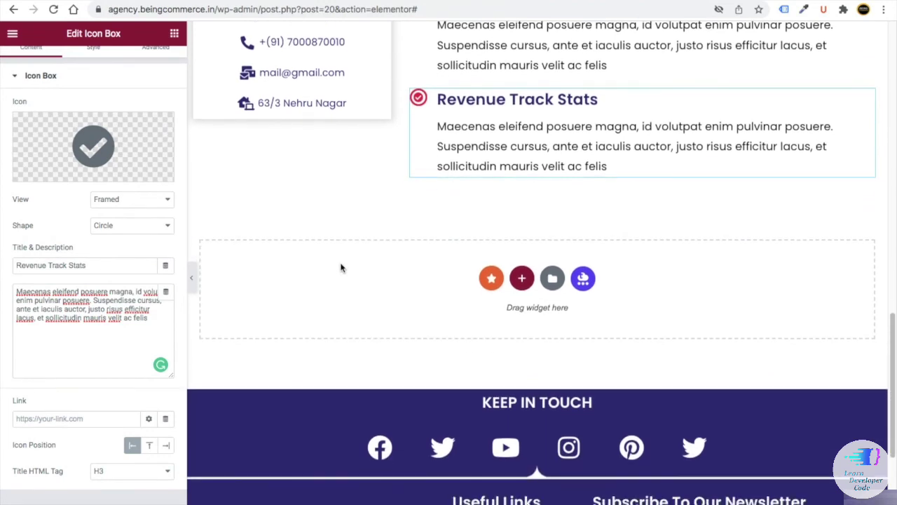
pyautogui.scroll(1, 340, 263)
pyautogui.scroll(2, 345, 257)
pyautogui.scroll(-3, 377, 301)
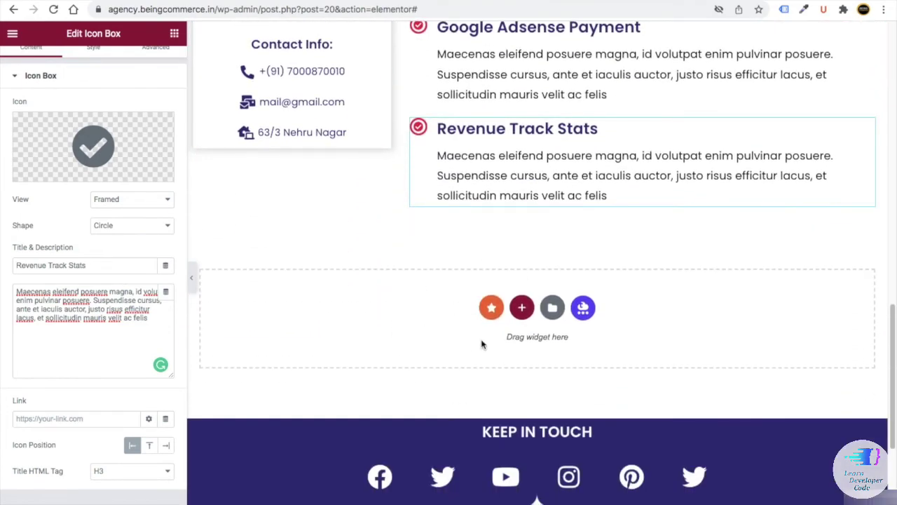
# - Add a one-column section below and paste the copied heading there, retitled 'F.A.Q'
pyautogui.click(521, 309)
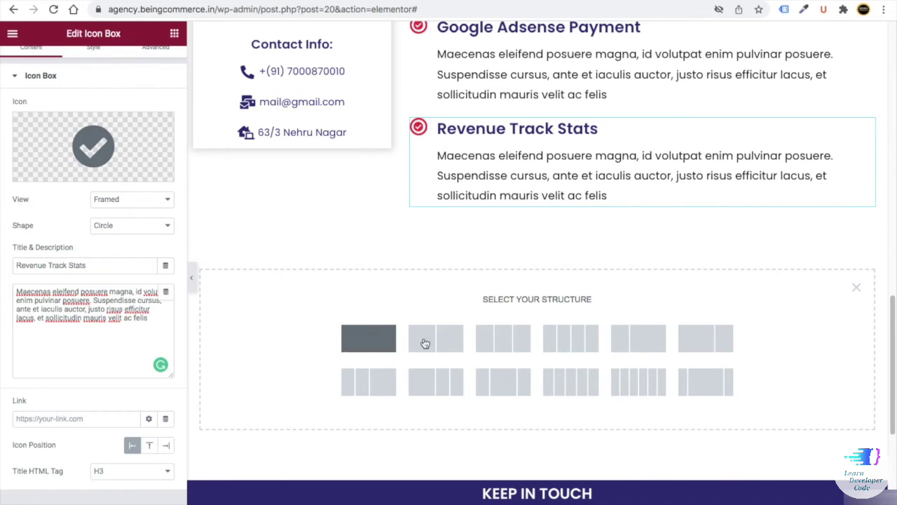
pyautogui.click(389, 336)
pyautogui.rightClick(568, 236)
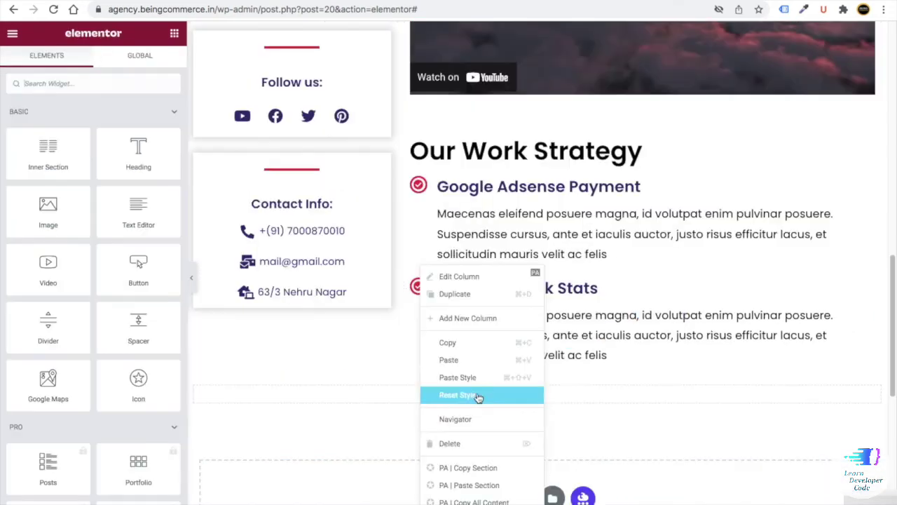
pyautogui.click(461, 360)
pyautogui.moveTo(427, 409); pyautogui.dragTo(240, 309)
pyautogui.write('F.A.Q')
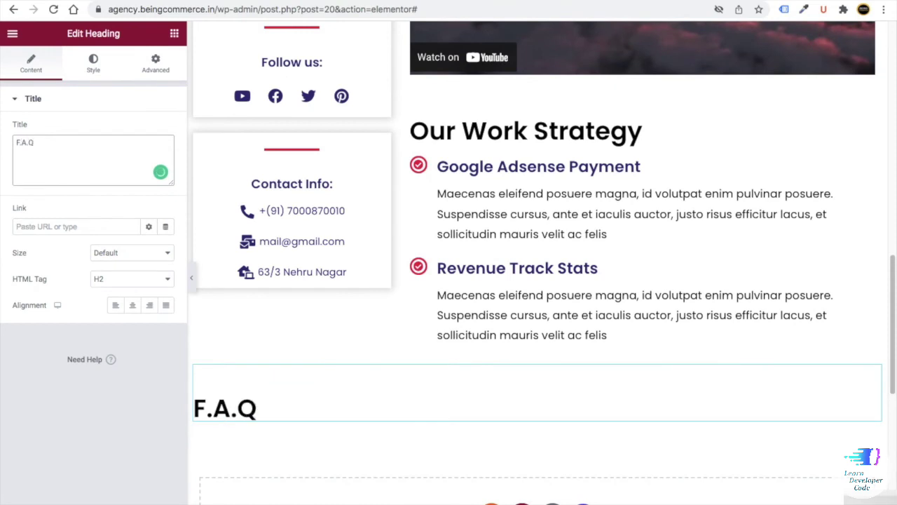
# - Centre the F.A.Q heading, colour it #323079, and place an inner section beneath
pyautogui.click(132, 305)
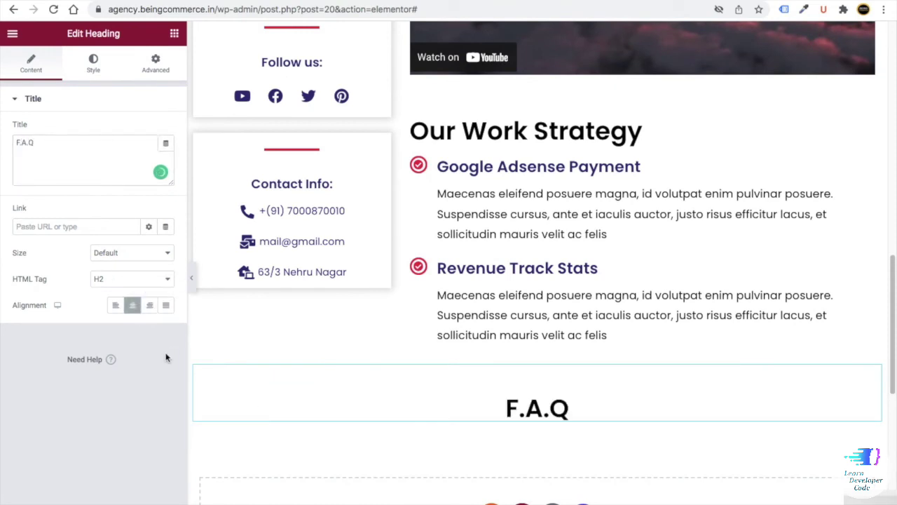
pyautogui.click(94, 66)
pyautogui.click(165, 129)
pyautogui.hotkey('ctrl', 'v')
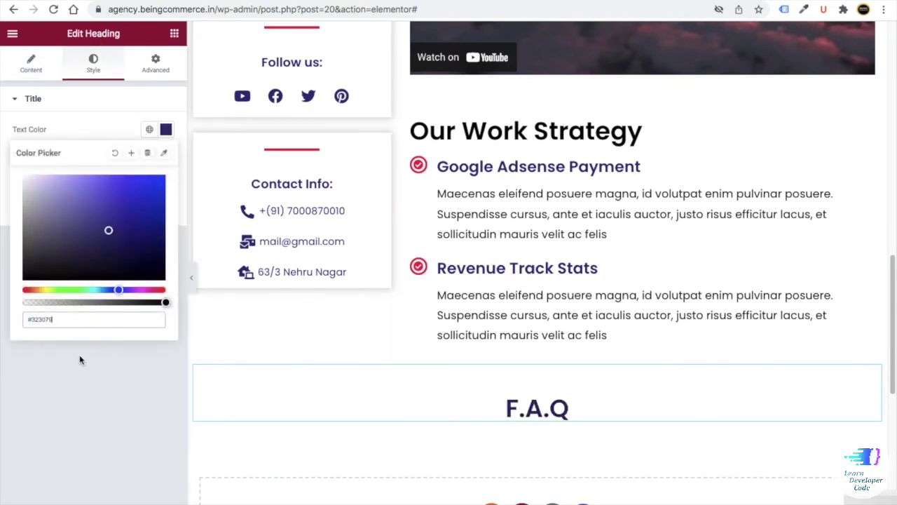
pyautogui.click(80, 360)
pyautogui.click(174, 33)
pyautogui.moveTo(48, 151); pyautogui.dragTo(513, 420)
# - Delete an inner column and place an Accordion widget under the F.A.Q heading
pyautogui.scroll(-3, 505, 365)
pyautogui.rightClick(546, 281)
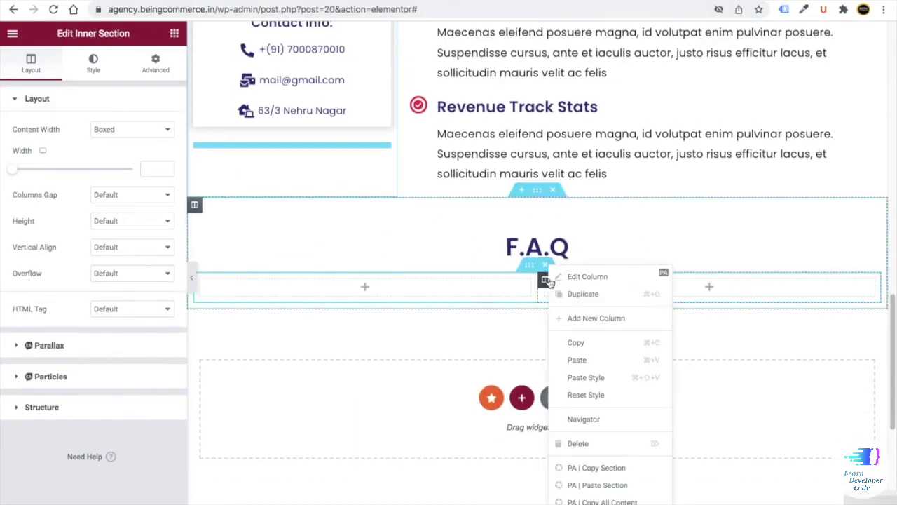
pyautogui.click(595, 442)
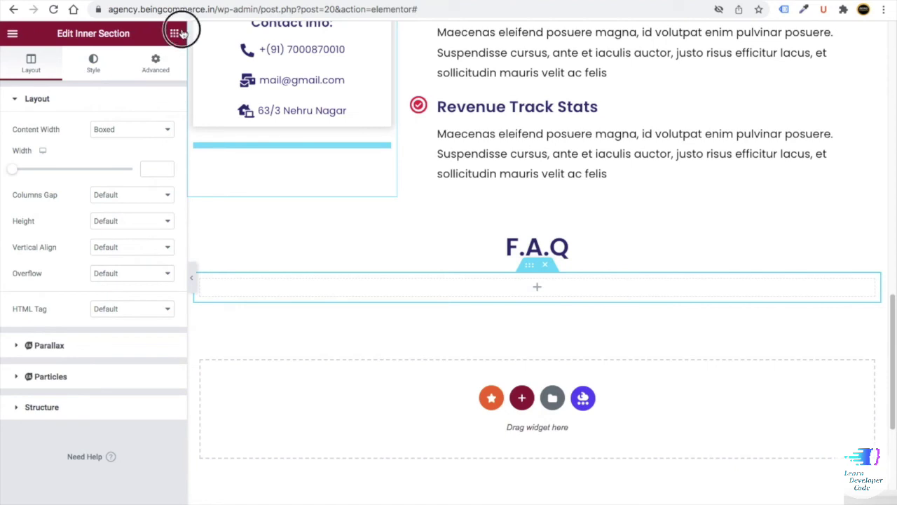
pyautogui.click(175, 33)
pyautogui.write('acc')
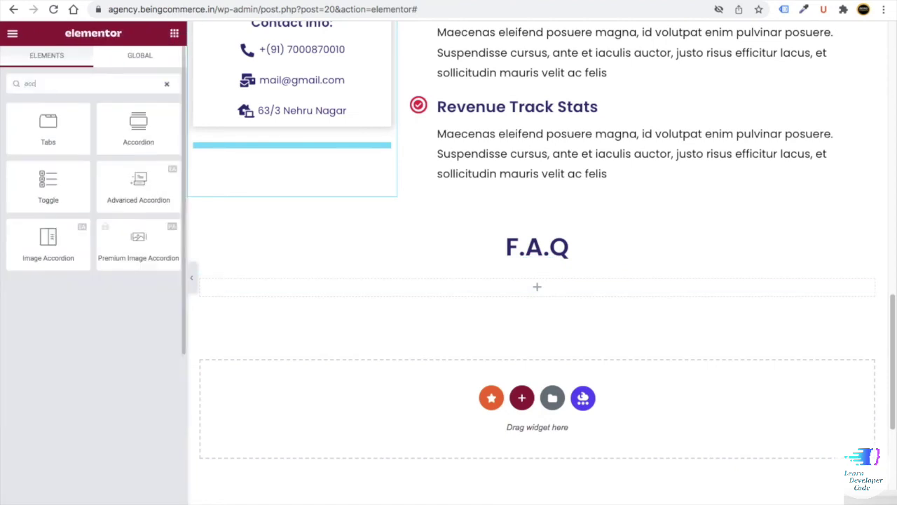
pyautogui.moveTo(138, 126); pyautogui.dragTo(452, 291)
# - Keep one accordion item titled 'Best SEO Tips For High Quality Content' with a pasted answer
pyautogui.click(161, 180)
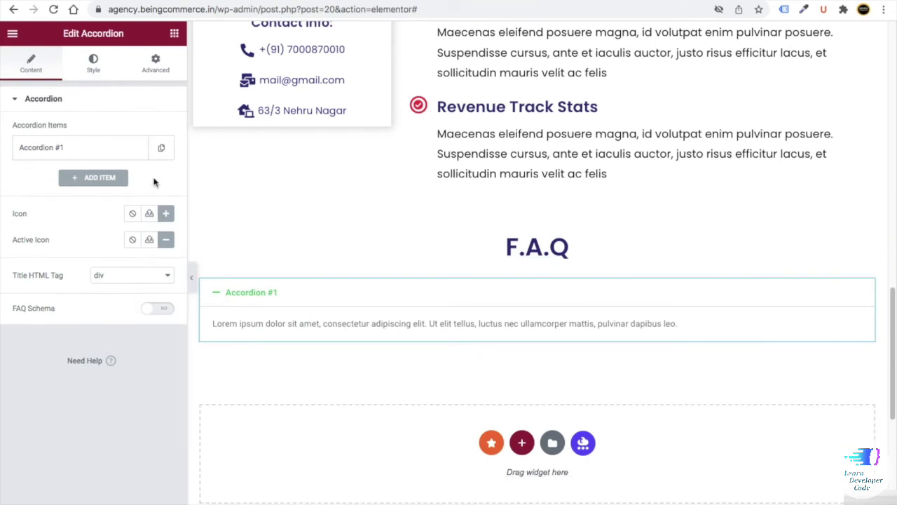
pyautogui.click(87, 157)
pyautogui.tripleClick(56, 192)
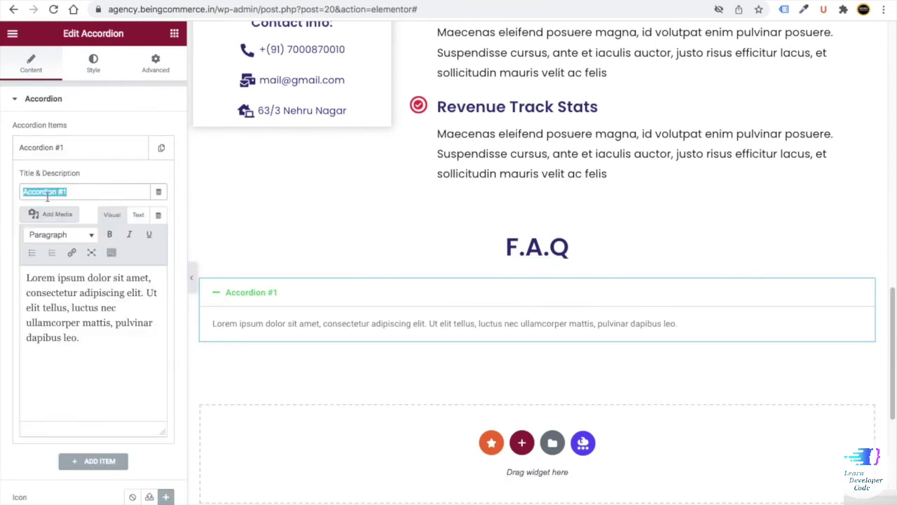
pyautogui.write('Best')
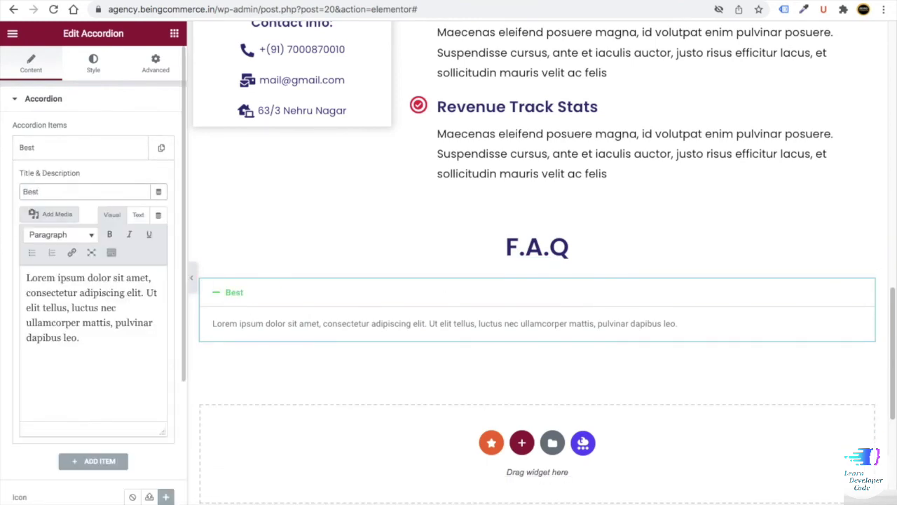
pyautogui.write(' SEO Tips For High Quality Content')
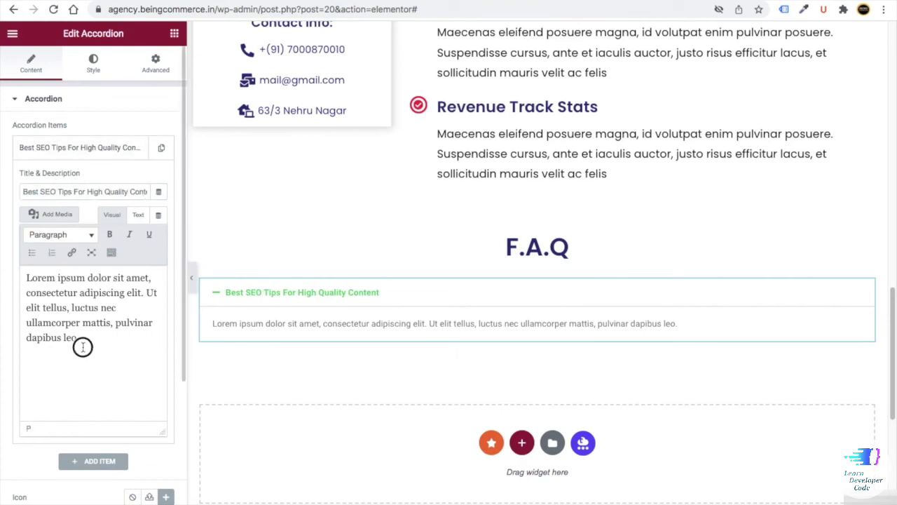
pyautogui.moveTo(82, 346); pyautogui.dragTo(14, 268)
pyautogui.hotkey('ctrl', 'v')
# - Set the accordion icon to the downward arrow from All Icons
pyautogui.scroll(-3, 120, 309)
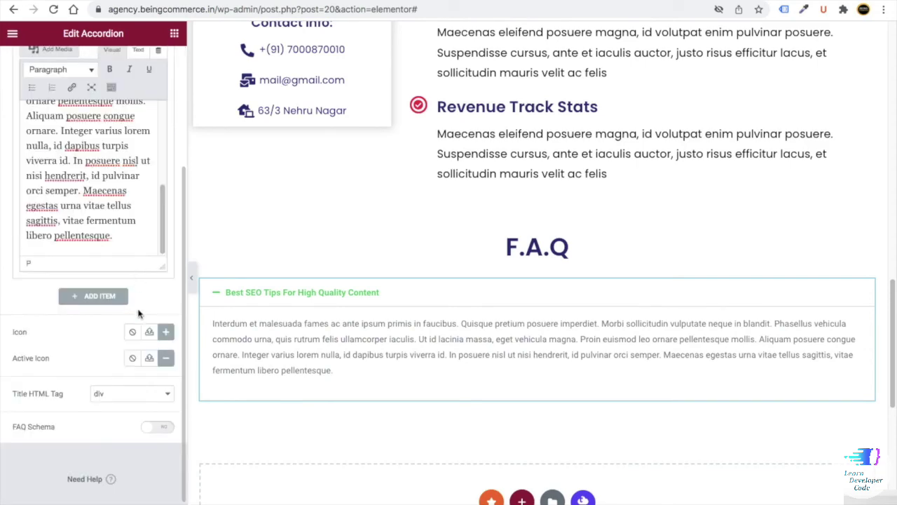
pyautogui.click(166, 334)
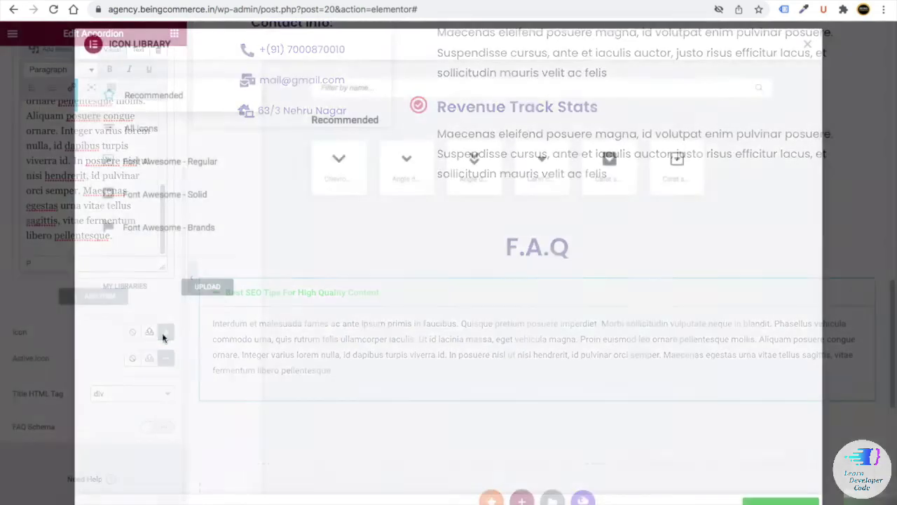
pyautogui.write('a')
pyautogui.click(144, 130)
pyautogui.moveTo(337, 87); pyautogui.dragTo(293, 85)
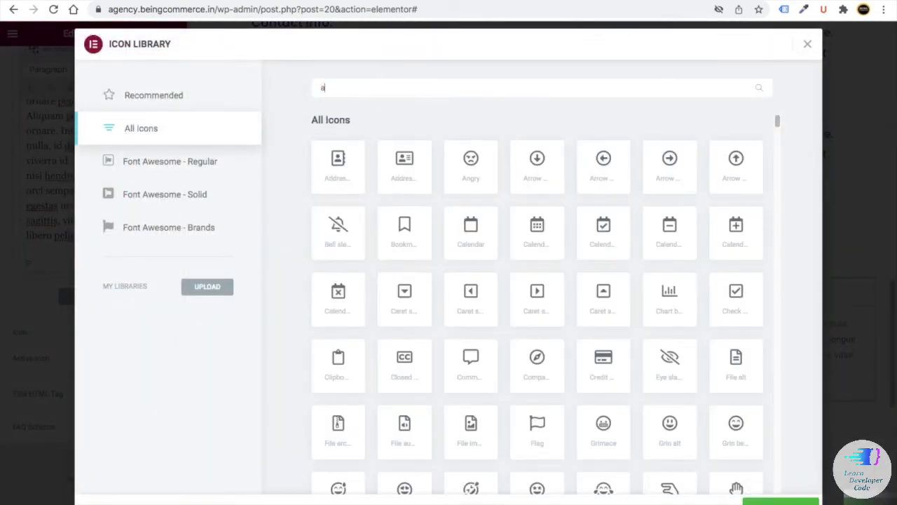
pyautogui.write('rrow')
pyautogui.click(677, 237)
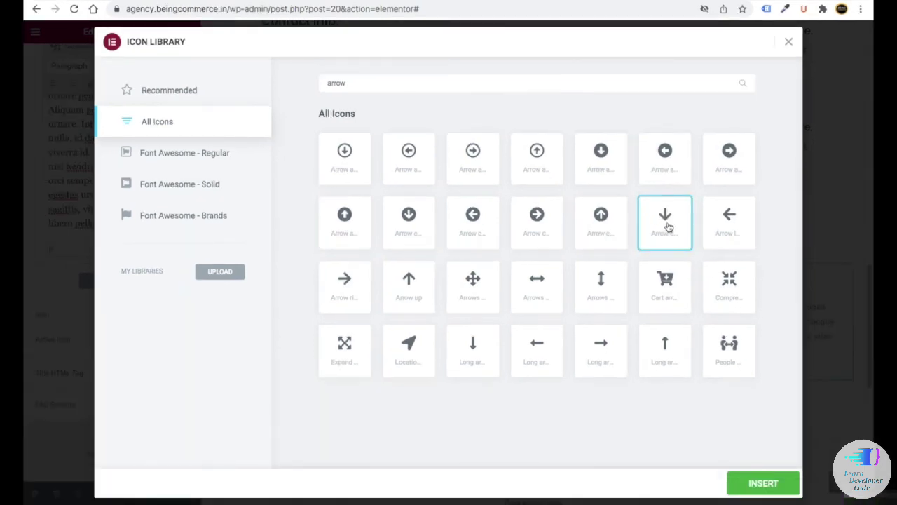
pyautogui.click(763, 483)
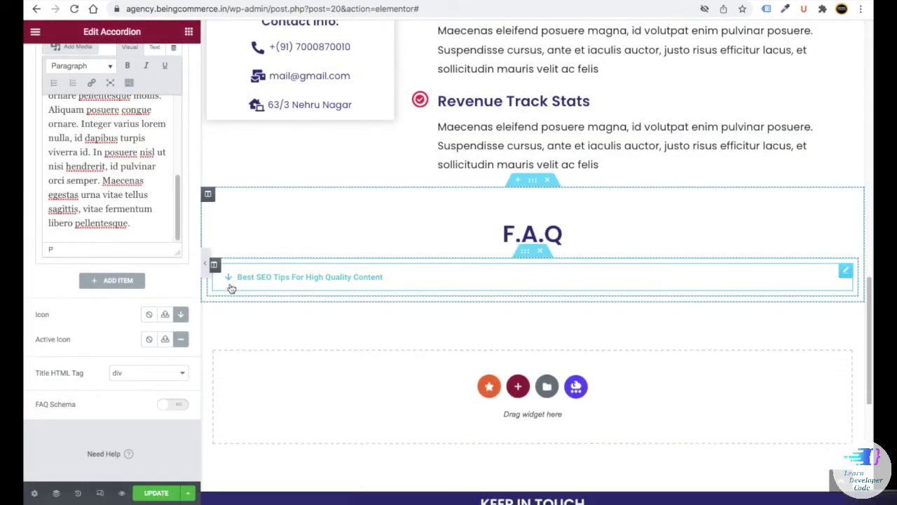
# - Set the Active Icon to Arrow up and collapse the item to preview
pyautogui.click(181, 344)
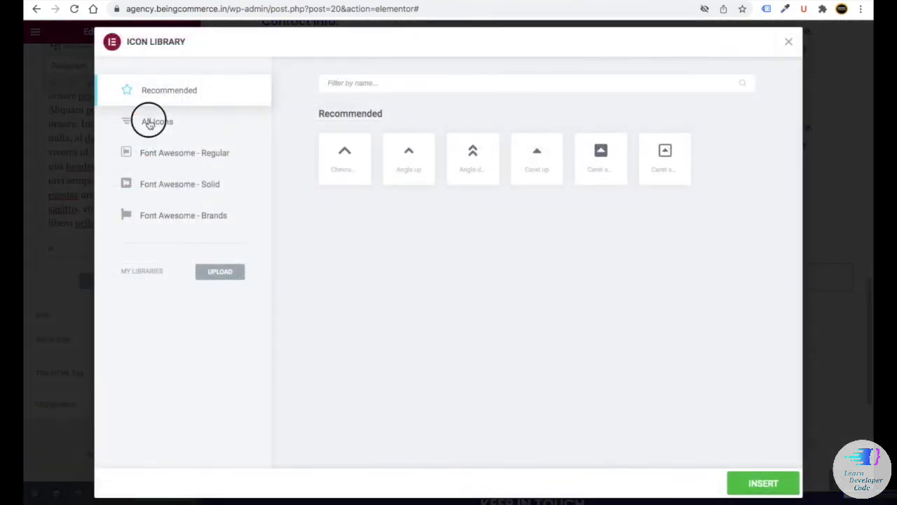
pyautogui.click(146, 120)
pyautogui.click(350, 81)
pyautogui.write('arrow')
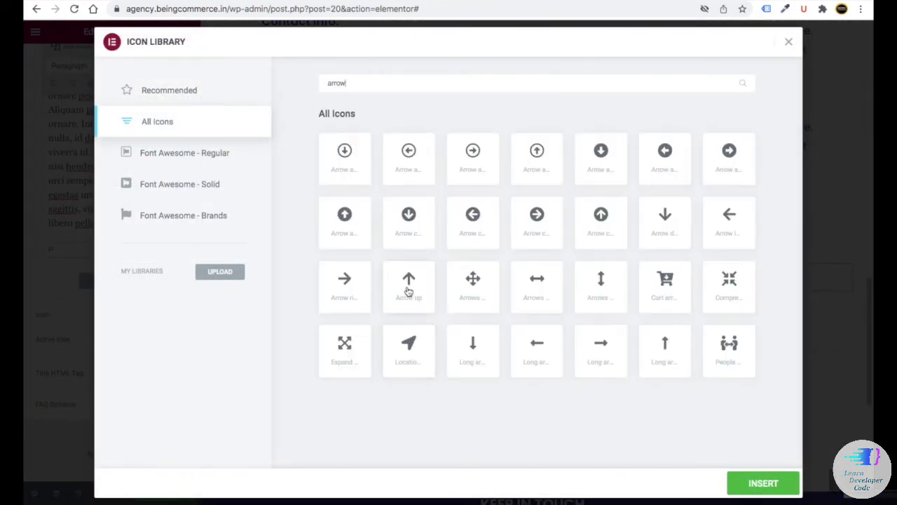
pyautogui.click(407, 289)
pyautogui.click(763, 482)
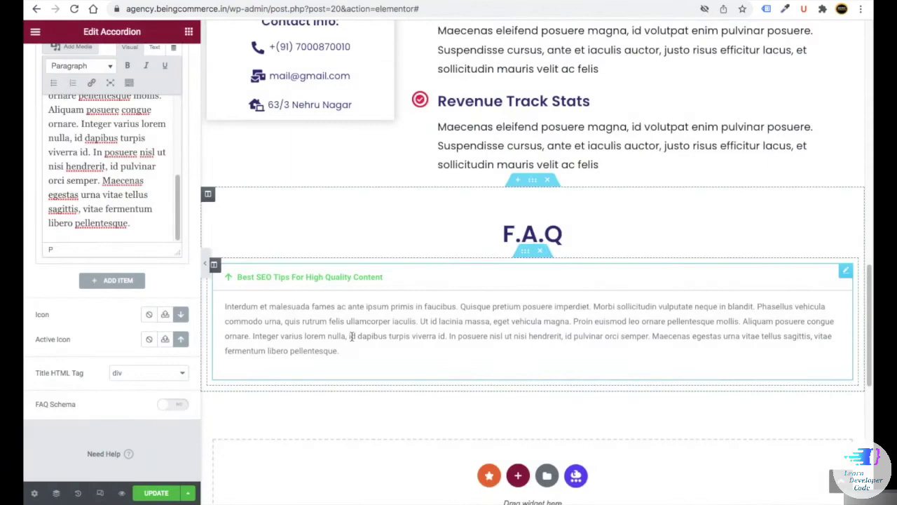
pyautogui.click(246, 278)
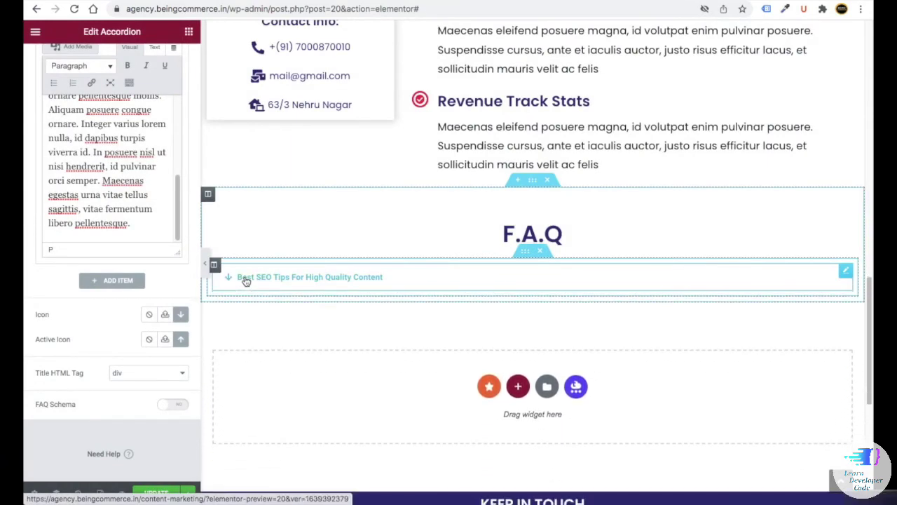
pyautogui.scroll(6, 73, 208)
# - Give the accordion a 1 px border in colour #D0D8EA40
pyautogui.click(110, 59)
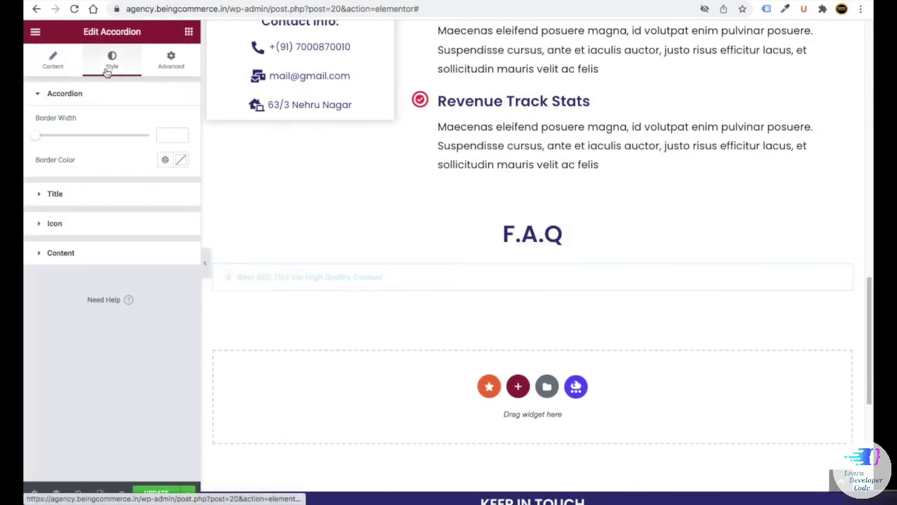
pyautogui.click(179, 160)
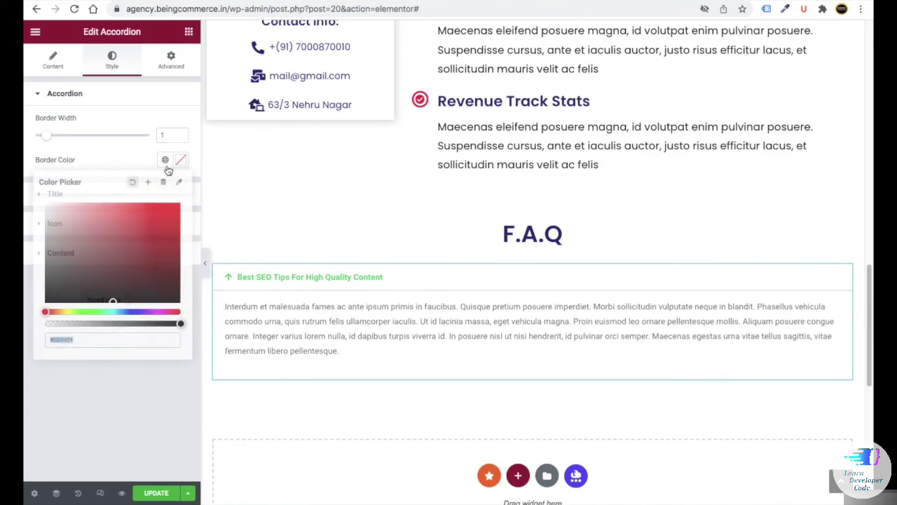
pyautogui.press('super+Tab')
pyautogui.moveTo(153, 135); pyautogui.dragTo(101, 134)
pyautogui.rightClick(124, 134)
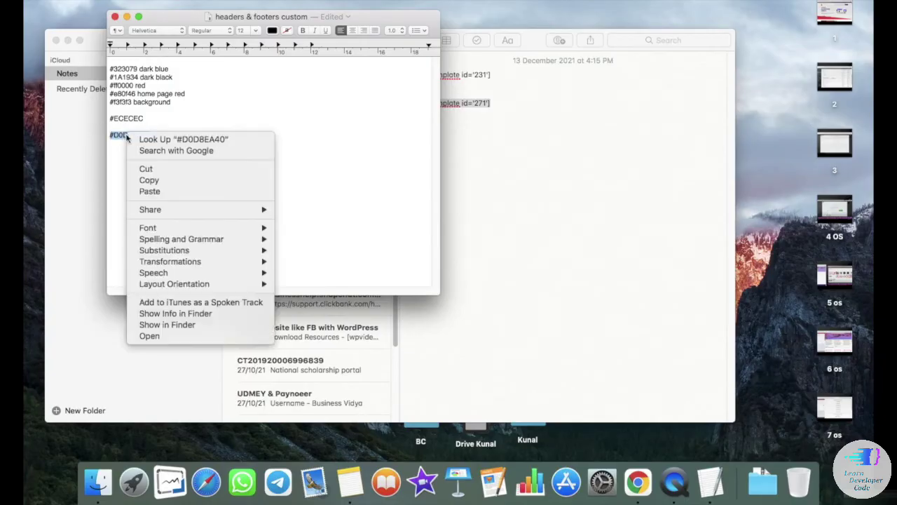
pyautogui.click(150, 178)
pyautogui.press('super+Tab')
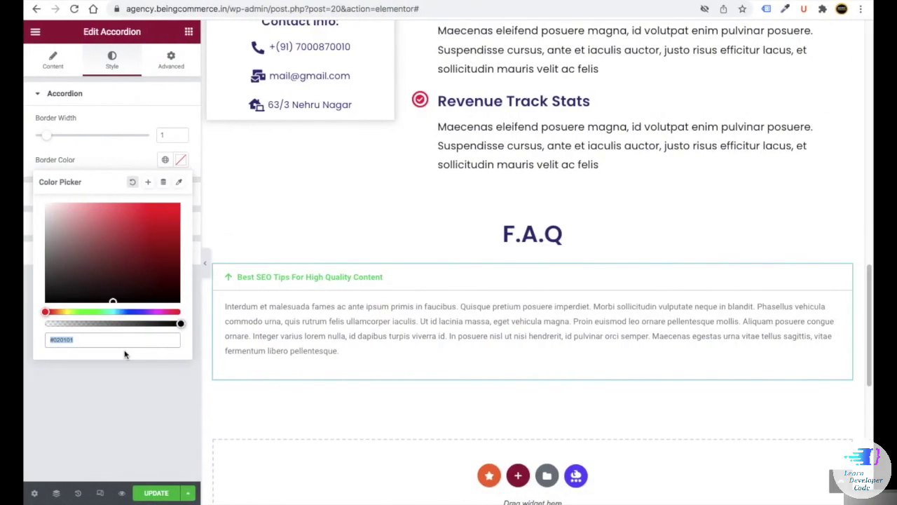
pyautogui.press('super+v')
pyautogui.click(136, 386)
# - Make the title colour navy, turning #e80f46 when the item is open
pyautogui.click(54, 192)
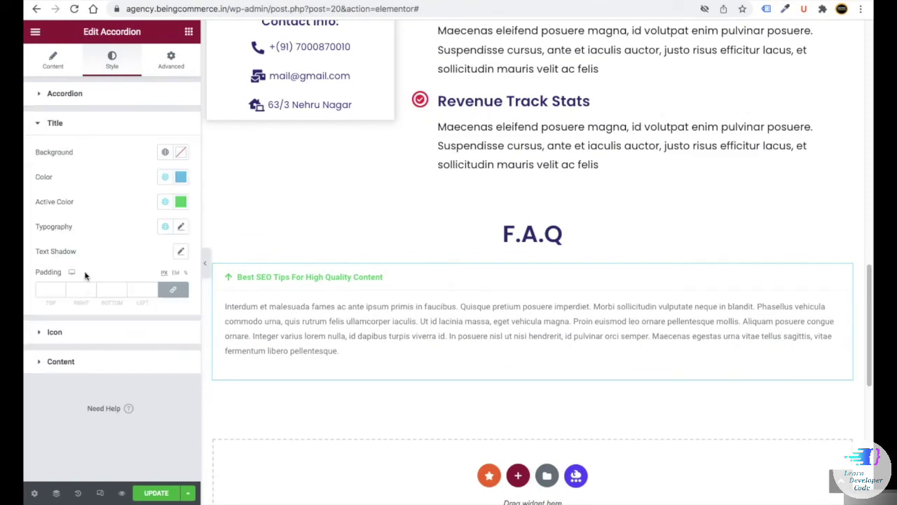
pyautogui.click(180, 152)
pyautogui.click(181, 176)
pyautogui.press('super+Tab')
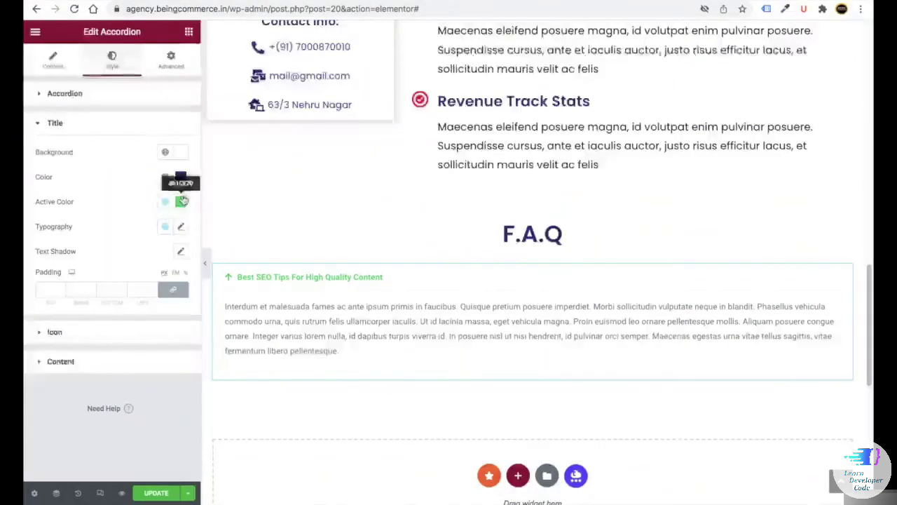
pyautogui.click(180, 201)
pyautogui.press('super+v')
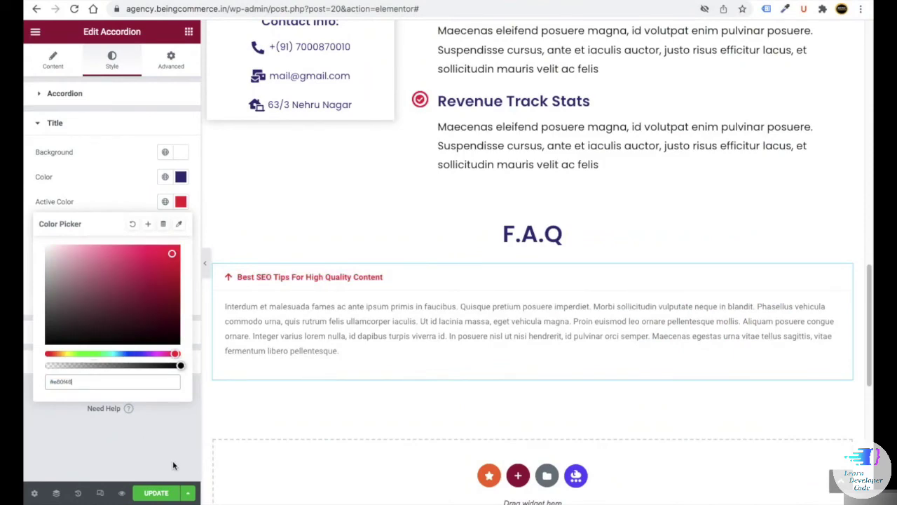
pyautogui.click(227, 276)
pyautogui.click(249, 279)
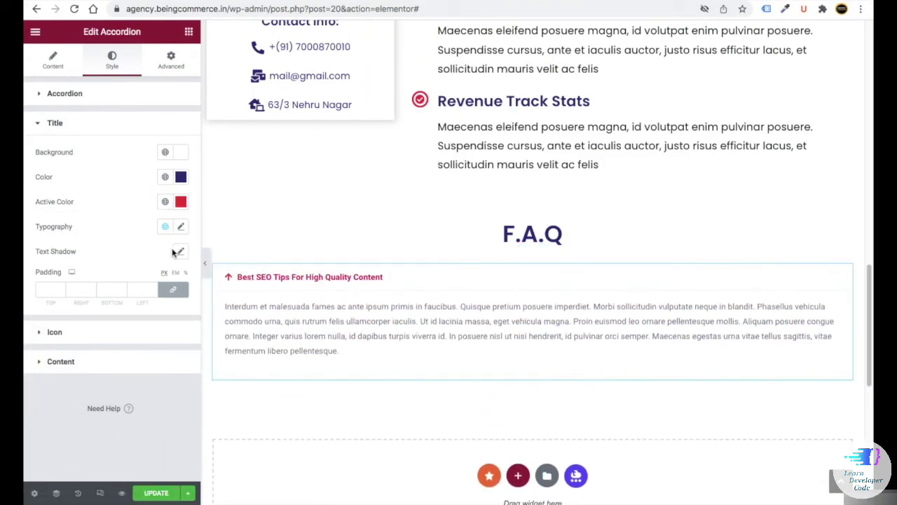
# - Set the title font size to 20 and align the arrow icon right
pyautogui.click(181, 226)
pyautogui.click(156, 319)
pyautogui.write('20')
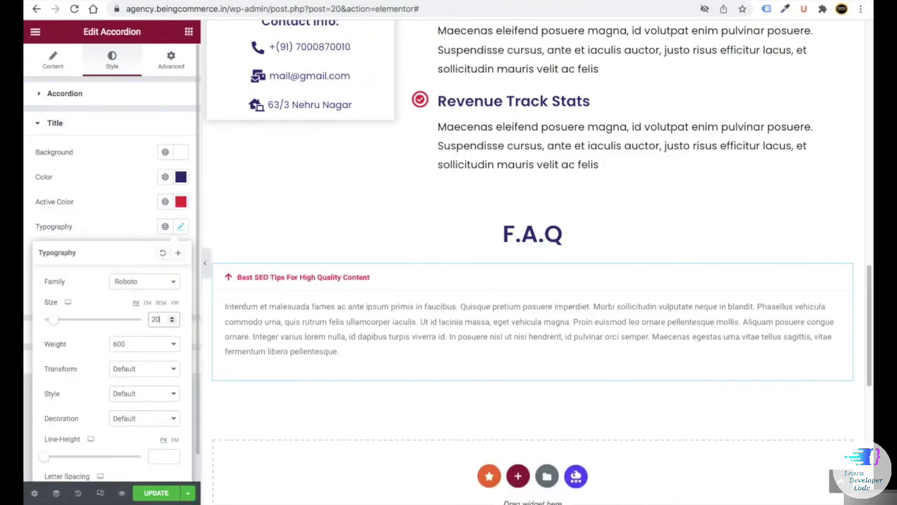
pyautogui.click(135, 284)
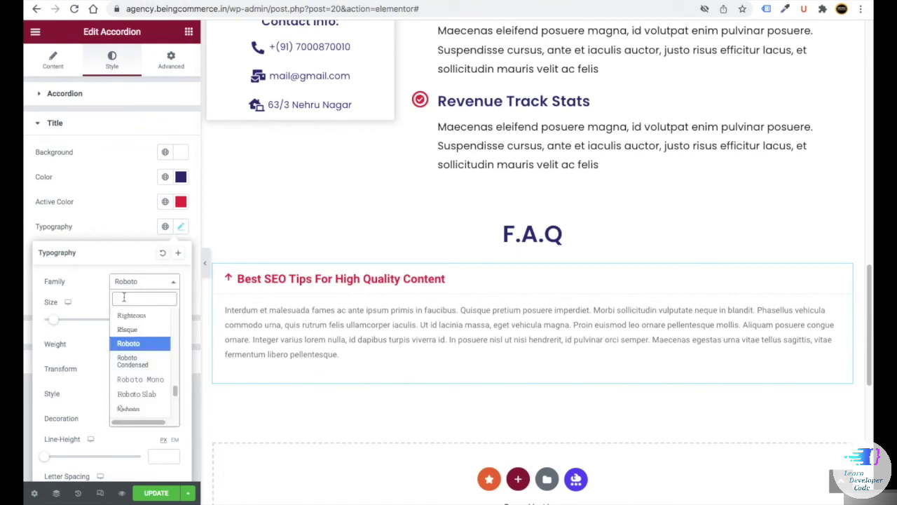
pyautogui.click(66, 335)
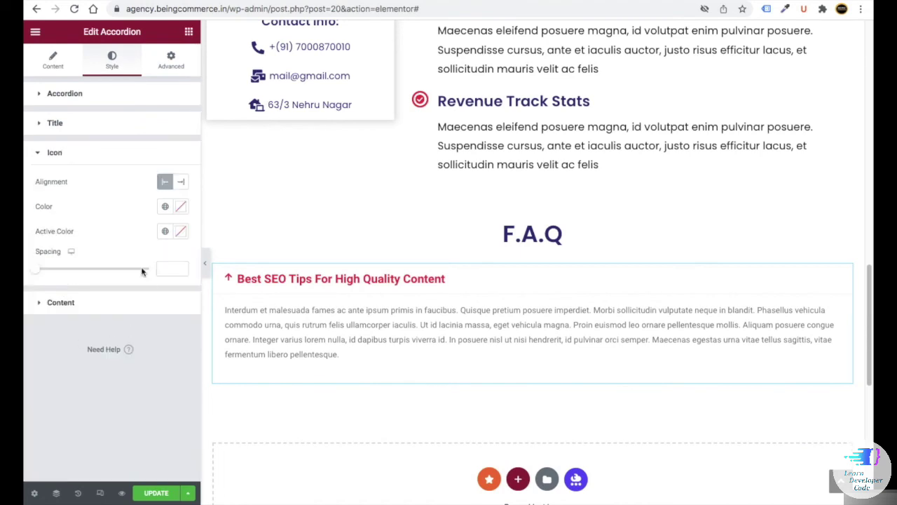
pyautogui.click(181, 182)
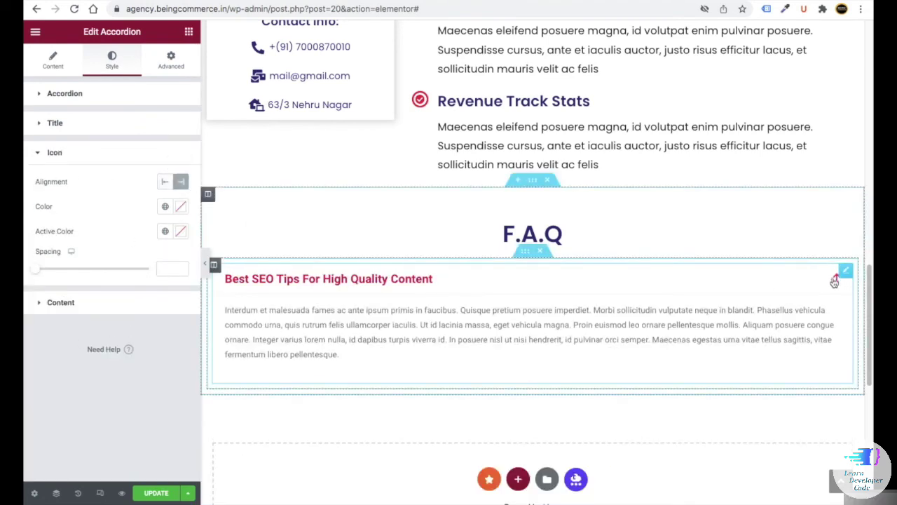
# - Style the answer text black, 15 px, weight 500, in Poppins
pyautogui.click(62, 303)
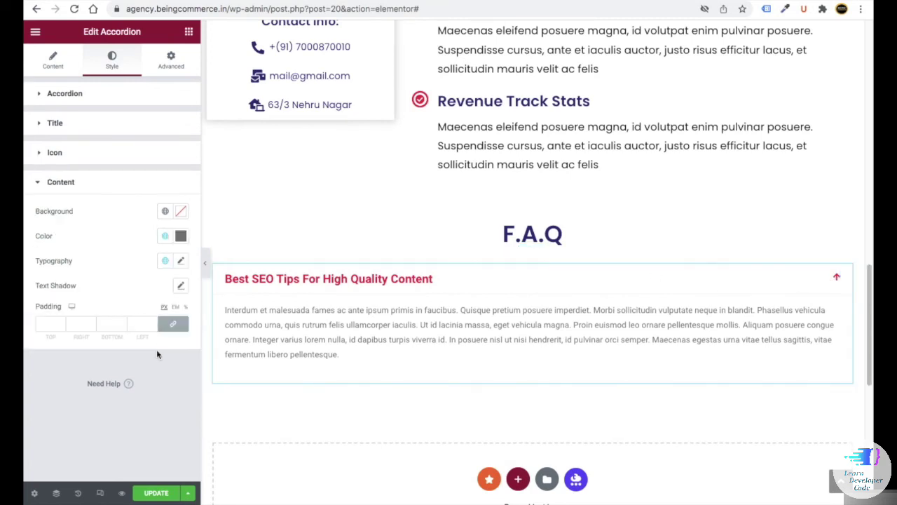
pyautogui.click(181, 235)
pyautogui.click(176, 296)
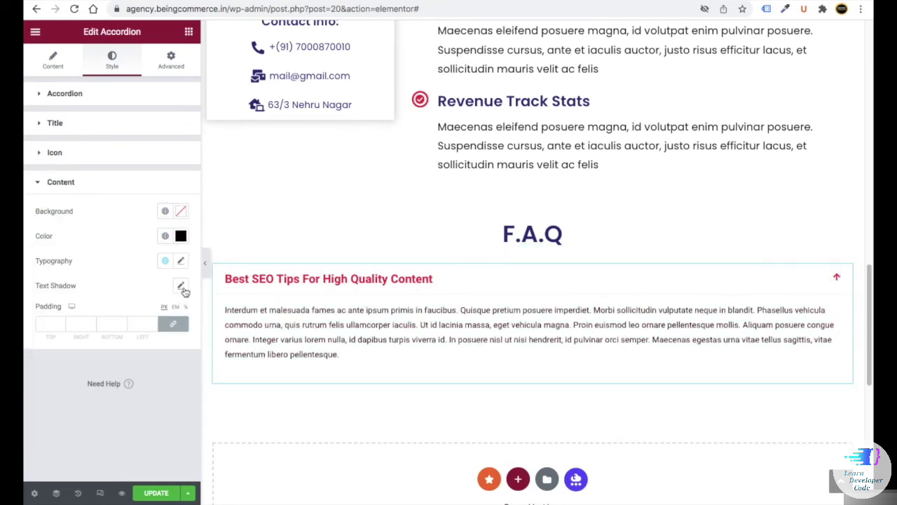
pyautogui.click(181, 267)
pyautogui.click(163, 352)
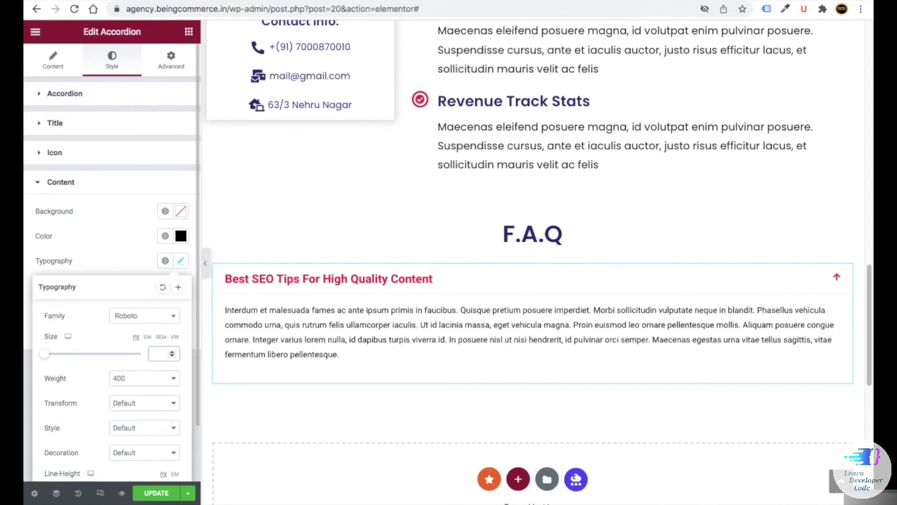
pyautogui.write('15')
pyautogui.click(144, 378)
pyautogui.click(126, 387)
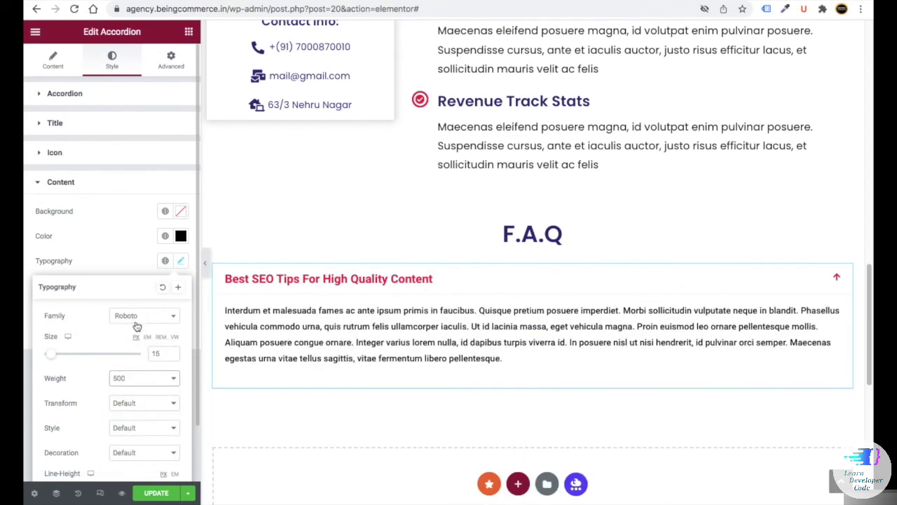
pyautogui.click(137, 319)
pyautogui.write('POP')
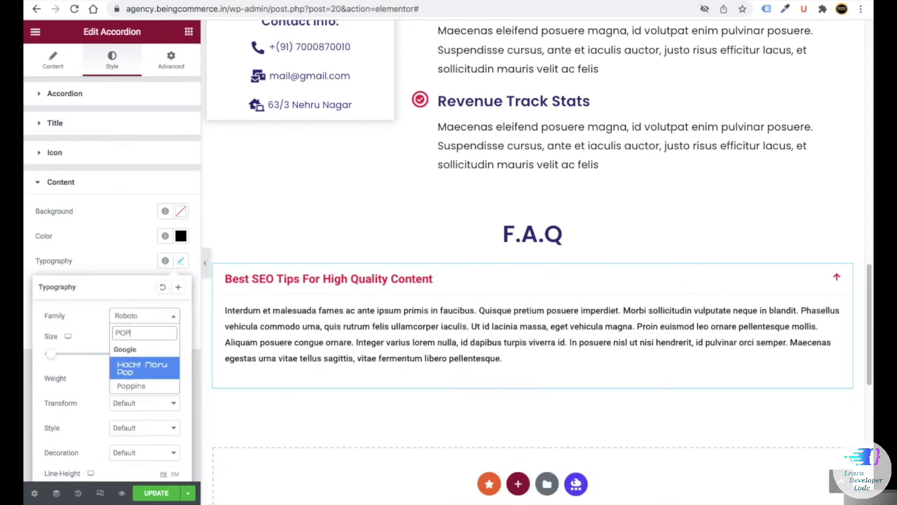
pyautogui.click(139, 385)
# - Give the FAQ column a top padding of 15
pyautogui.click(213, 264)
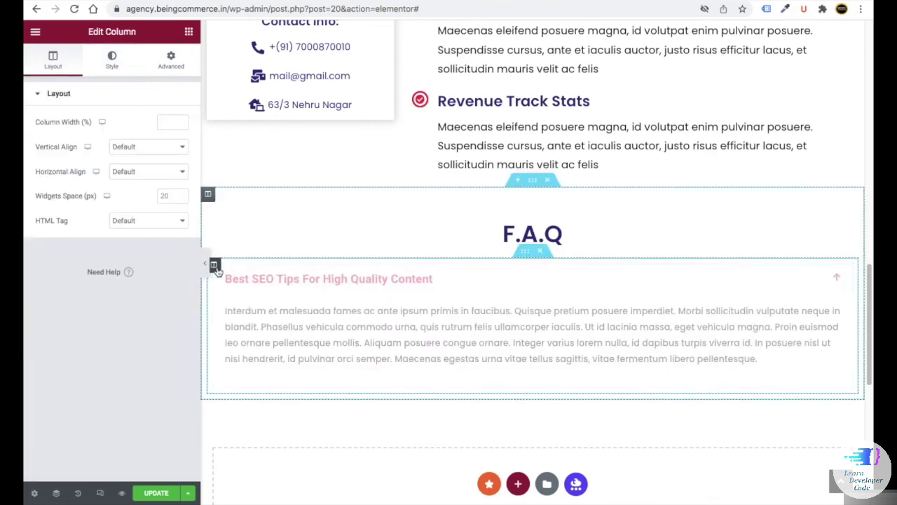
pyautogui.click(170, 60)
pyautogui.click(46, 181)
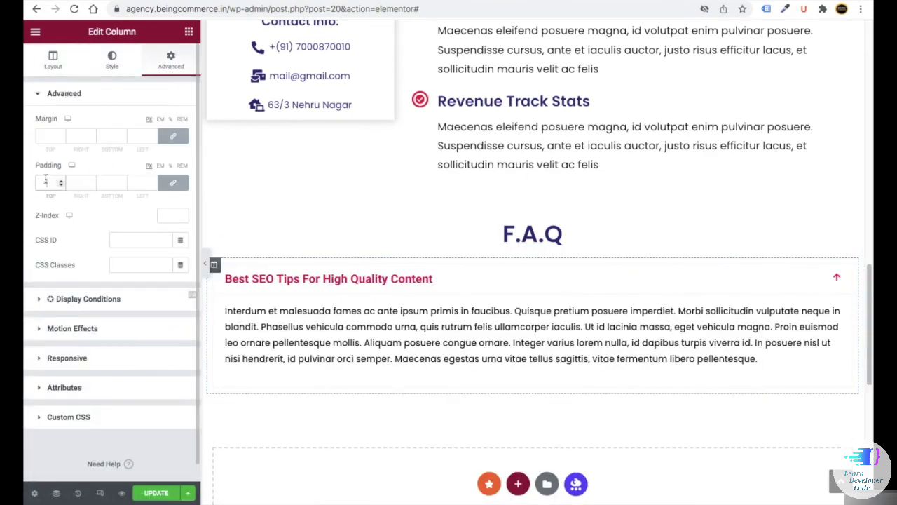
pyautogui.write('15')
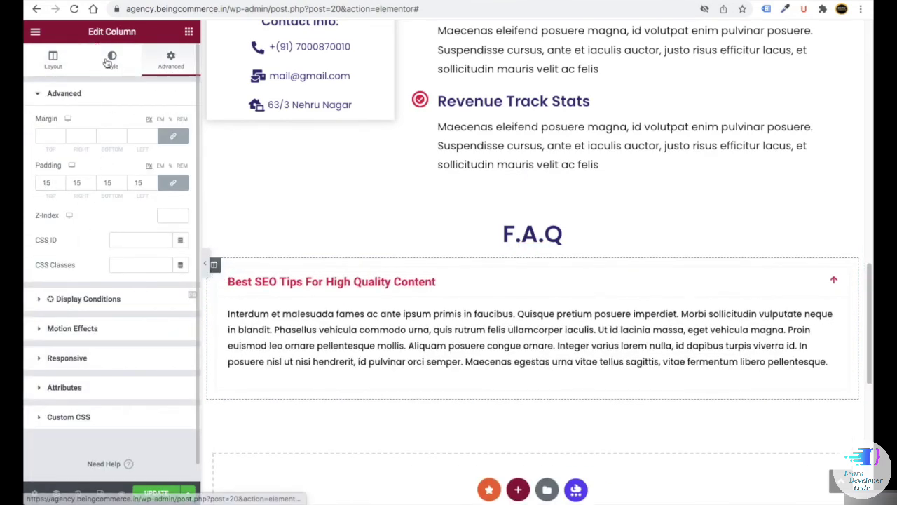
# - Add a hover box shadow in rgba(0,0,0,0.24) with blur 25 to the column
pyautogui.click(105, 64)
pyautogui.click(82, 180)
pyautogui.click(125, 157)
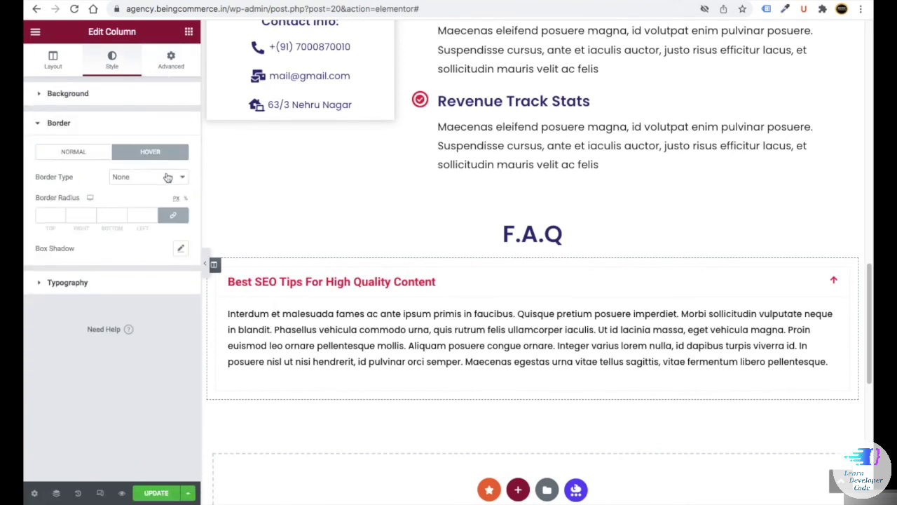
pyautogui.click(182, 250)
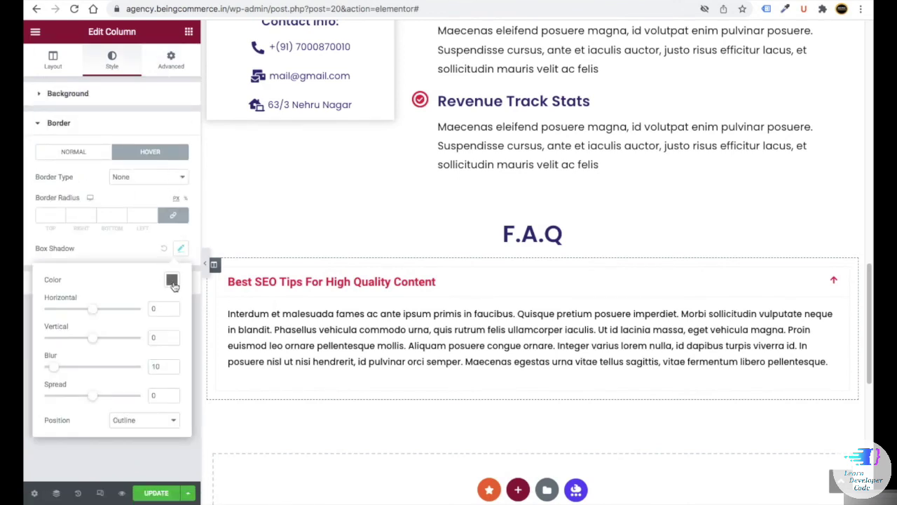
pyautogui.click(172, 281)
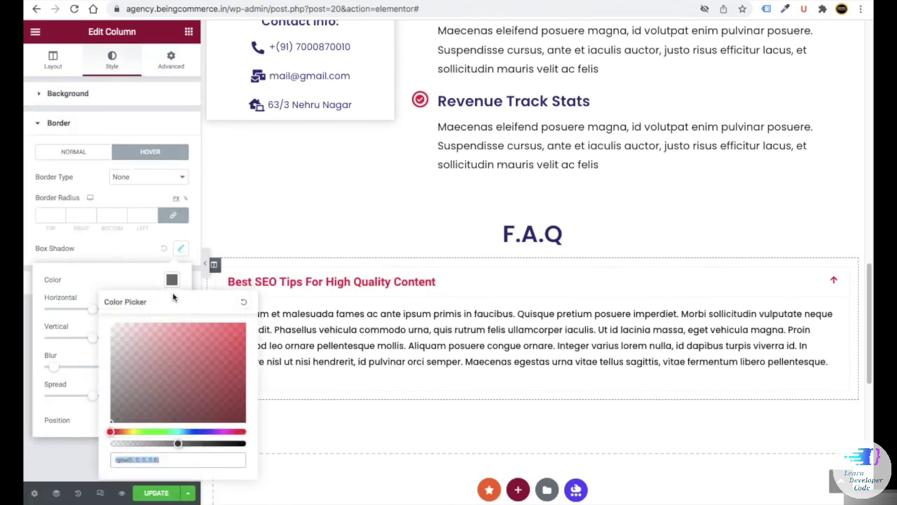
pyautogui.click(243, 443)
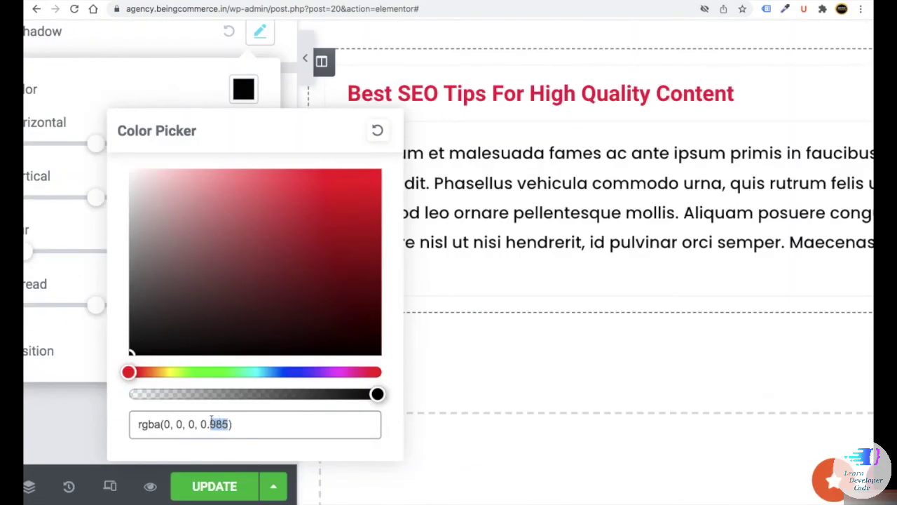
pyautogui.write('24')
pyautogui.click(514, 379)
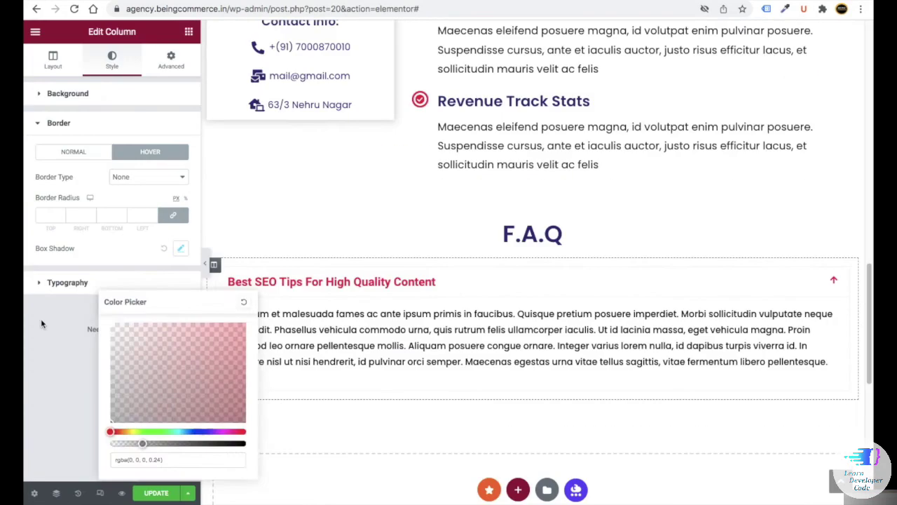
pyautogui.click(181, 249)
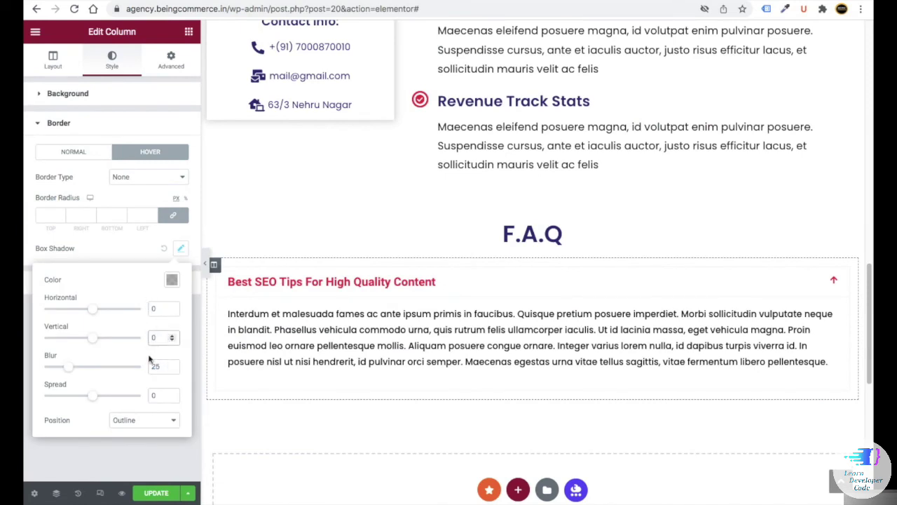
pyautogui.click(140, 252)
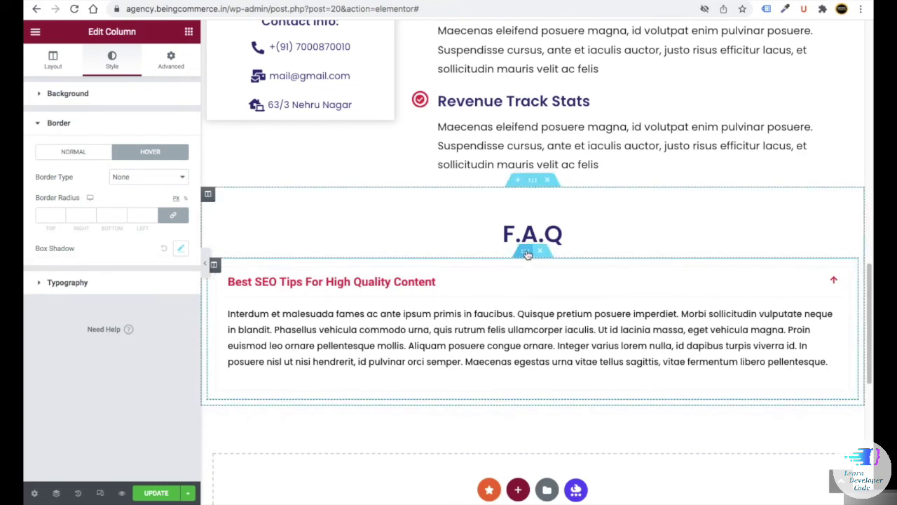
# - Duplicate the FAQ accordion block three times
pyautogui.rightClick(528, 255)
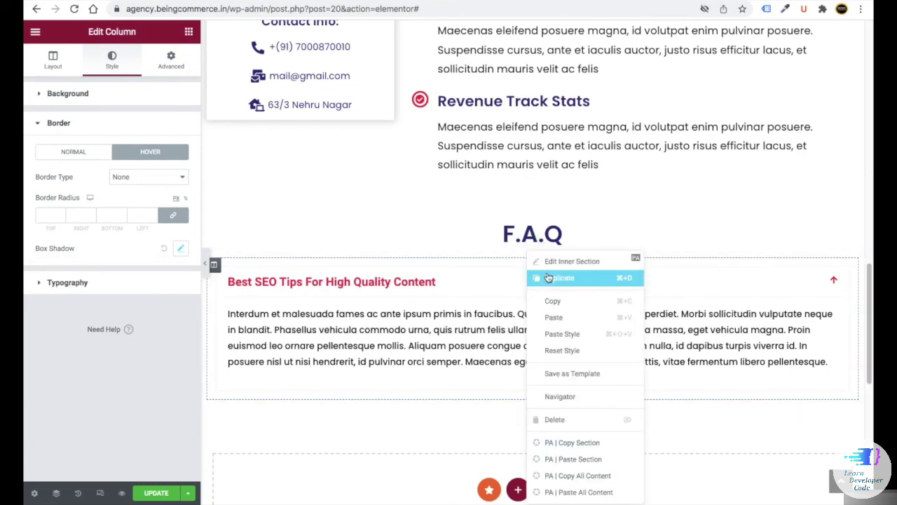
pyautogui.click(546, 278)
pyautogui.rightClick(529, 256)
pyautogui.click(542, 280)
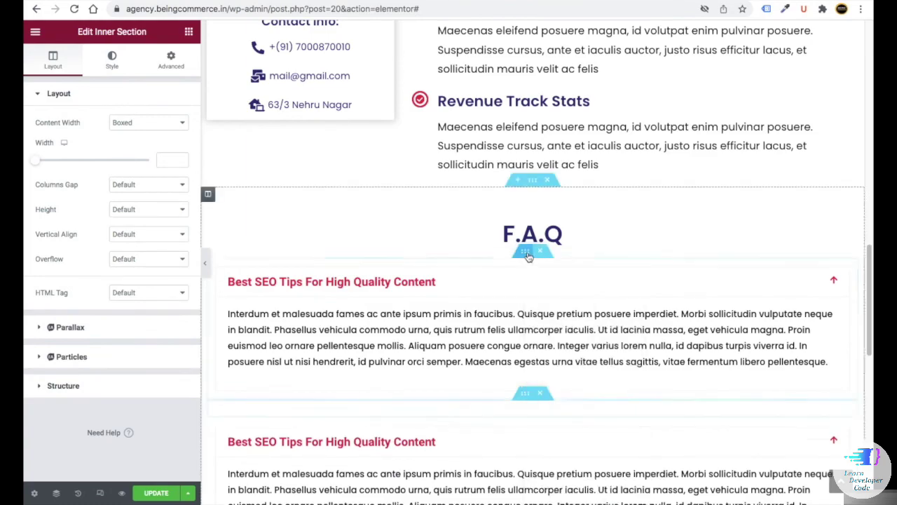
pyautogui.rightClick(530, 256)
pyautogui.click(551, 279)
pyautogui.scroll(-5, 400, 343)
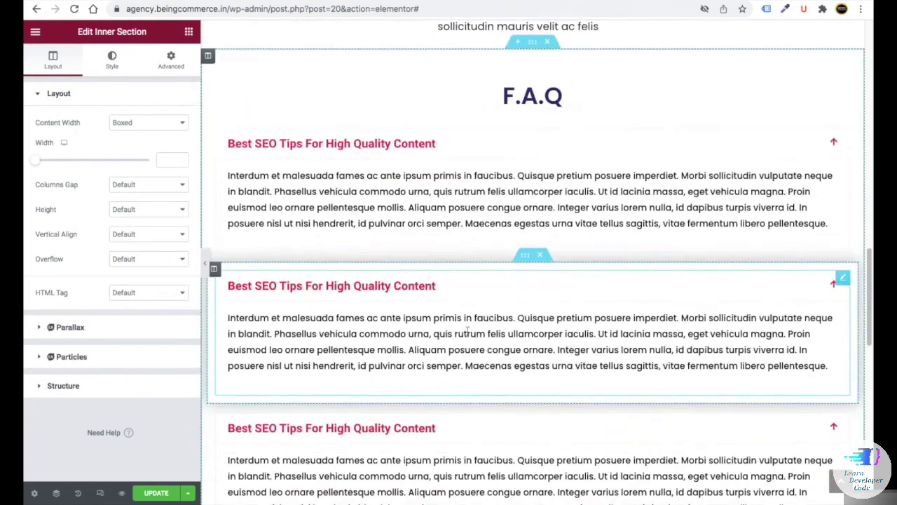
pyautogui.scroll(1, 422, 342)
# - Inspect the middle accordion item's title and description text
pyautogui.click(353, 275)
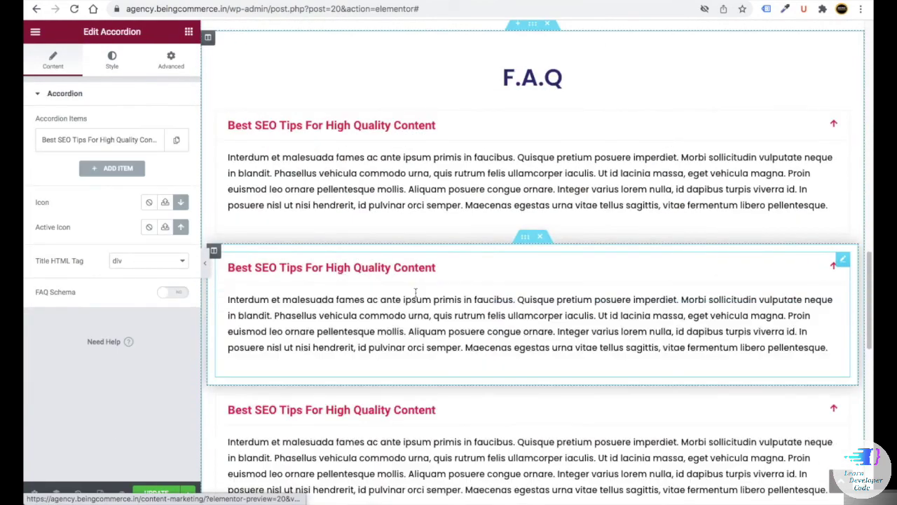
pyautogui.click(126, 143)
pyautogui.moveTo(120, 182); pyautogui.dragTo(52, 175)
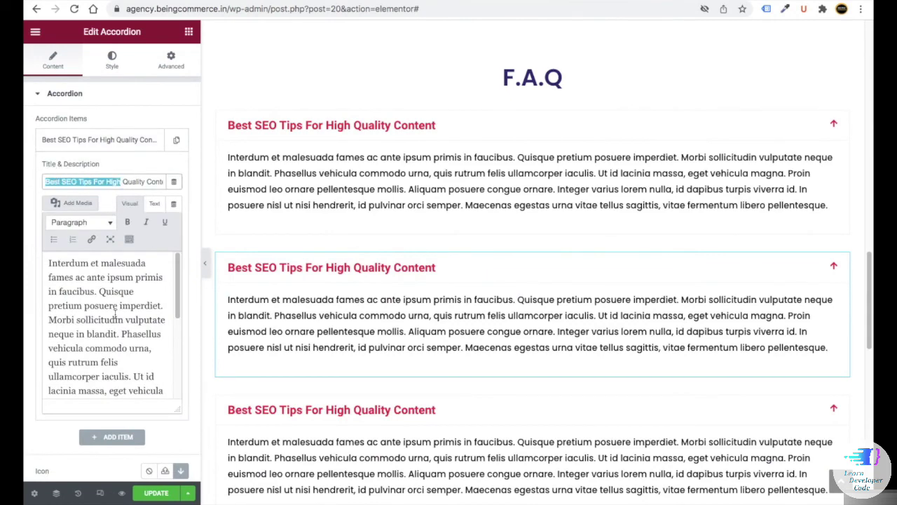
pyautogui.moveTo(115, 316); pyautogui.dragTo(70, 266)
pyautogui.scroll(3, 454, 337)
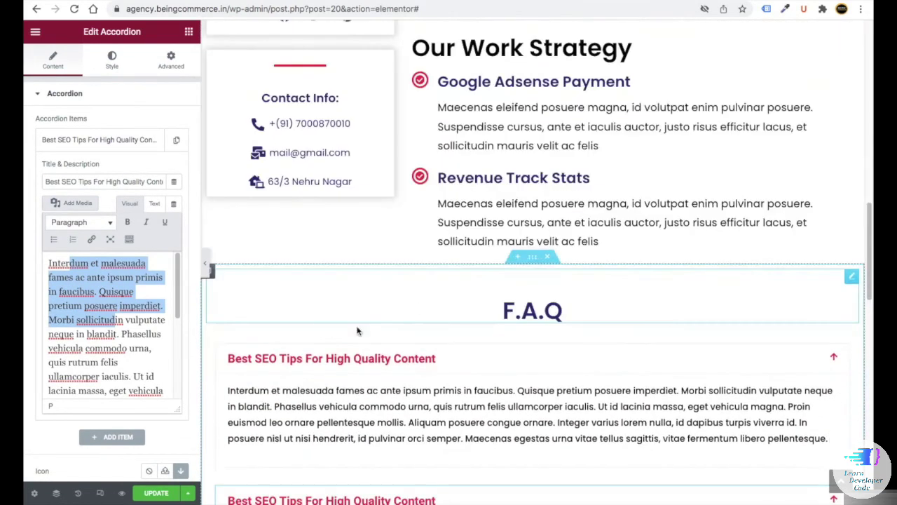
pyautogui.scroll(2, 448, 330)
pyautogui.scroll(-6, 404, 316)
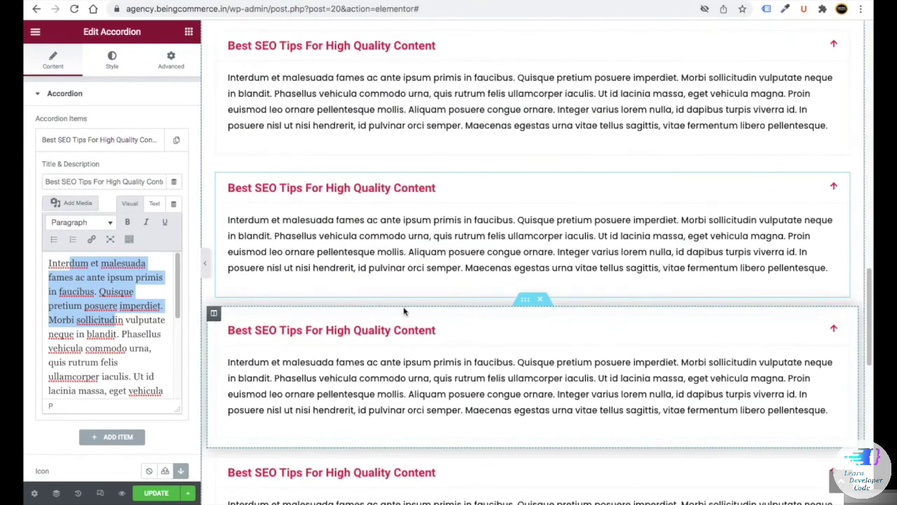
pyautogui.scroll(2, 403, 311)
# - Set the F.A.Q section's top and bottom margin to 50 and save the page
pyautogui.click(495, 64)
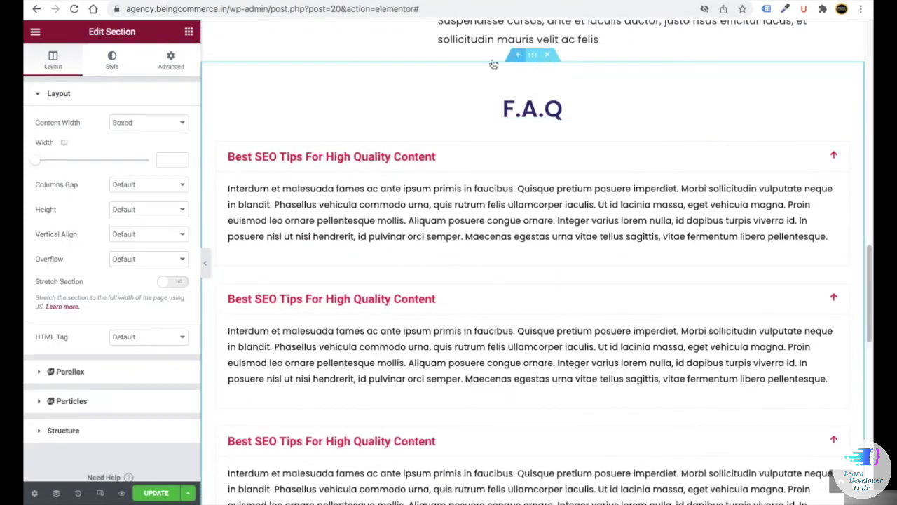
pyautogui.click(171, 60)
pyautogui.click(48, 136)
pyautogui.write('50')
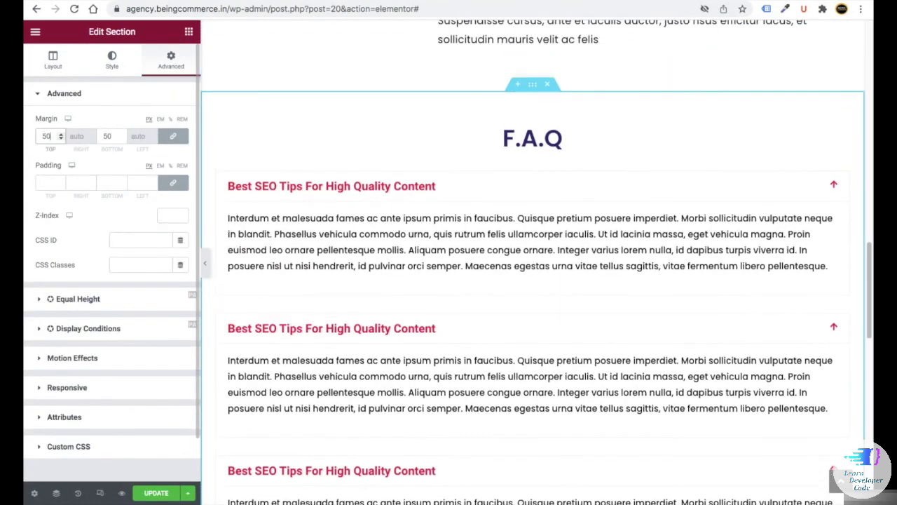
pyautogui.click(157, 493)
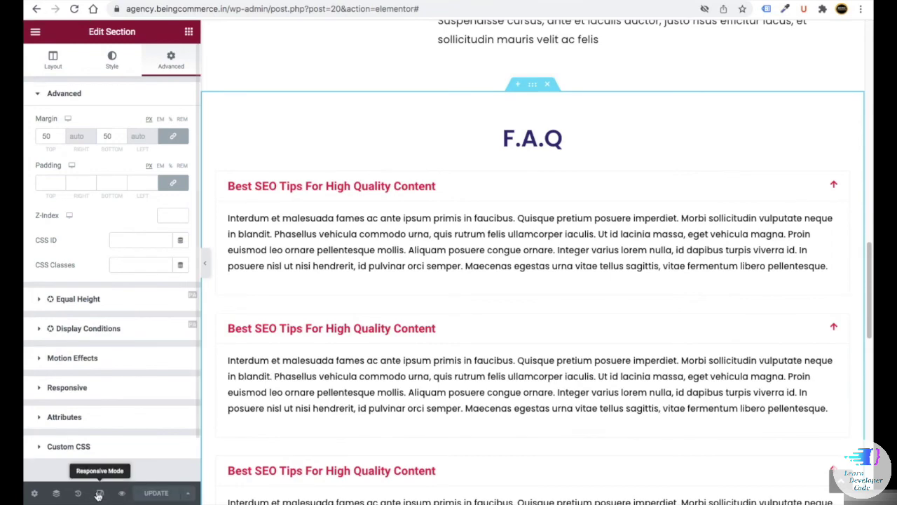
pyautogui.click(101, 493)
# - In mobile view, set the Our Work Strategy heading font size to 25
pyautogui.click(503, 32)
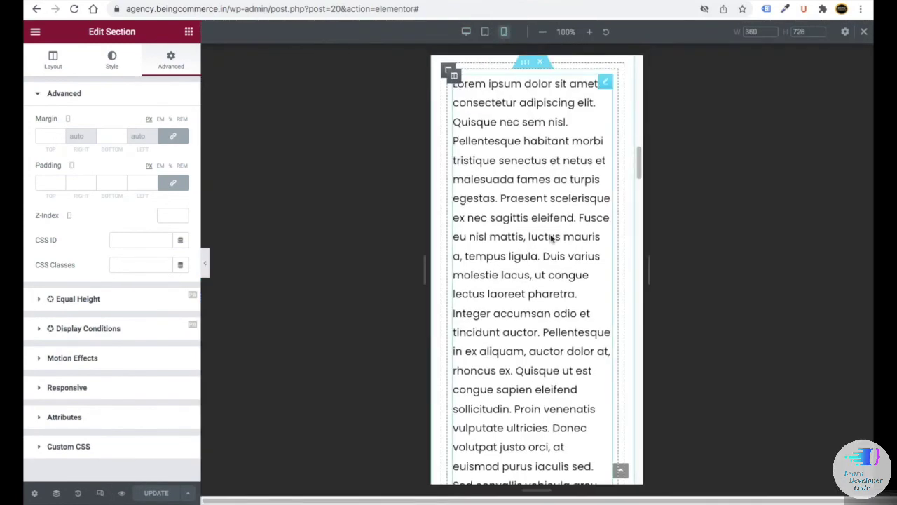
pyautogui.scroll(-10, 526, 329)
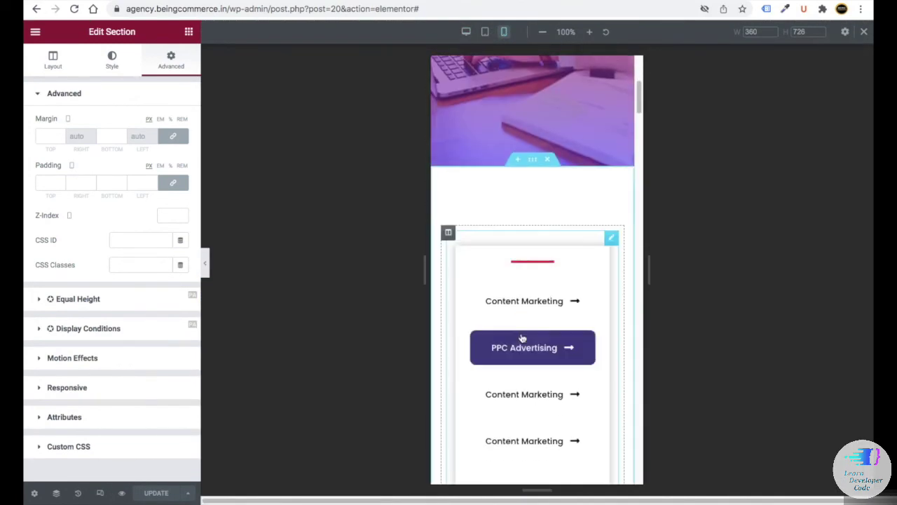
pyautogui.click(515, 130)
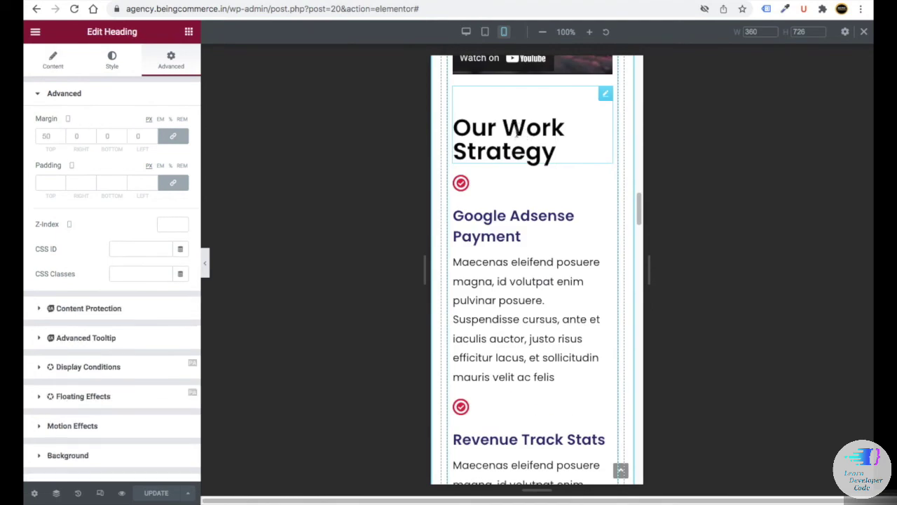
pyautogui.click(51, 67)
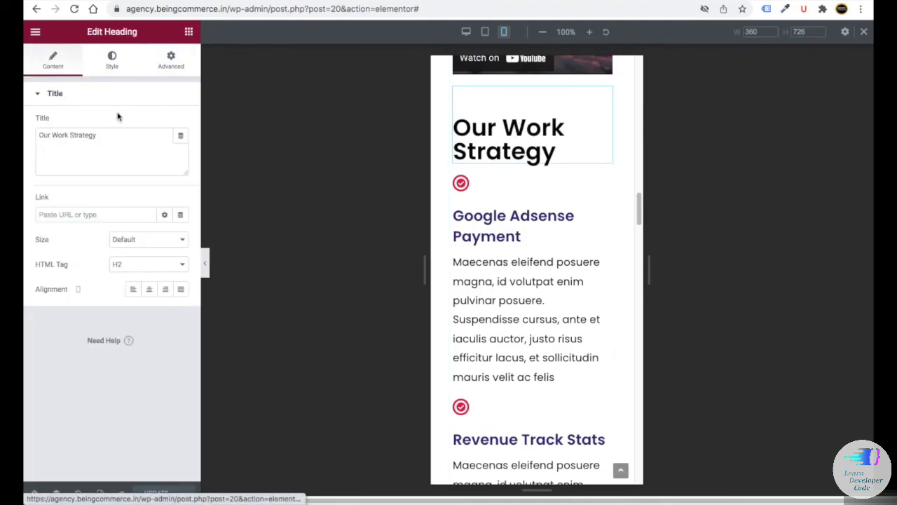
pyautogui.click(116, 64)
pyautogui.click(180, 148)
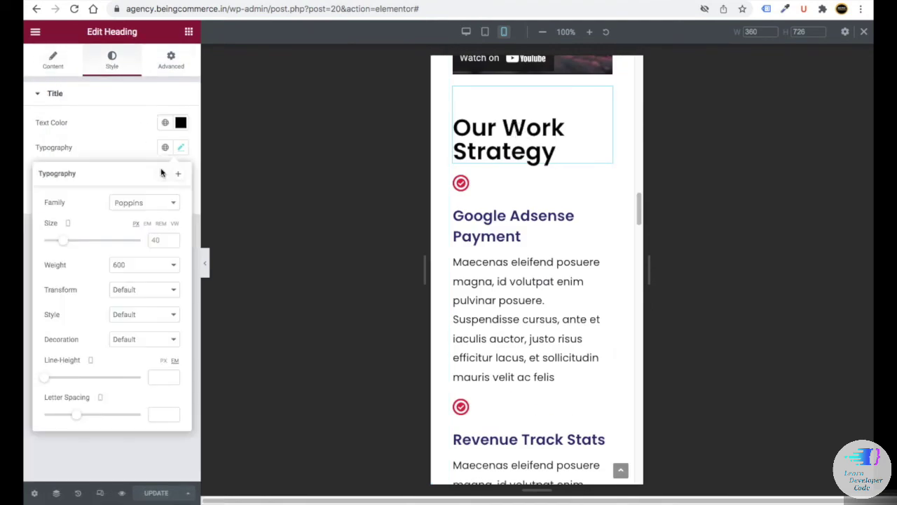
pyautogui.click(150, 233)
pyautogui.write('25')
pyautogui.scroll(-10, 524, 128)
# - Set the mobile accordion title font size to 20 with line height about 1
pyautogui.click(516, 122)
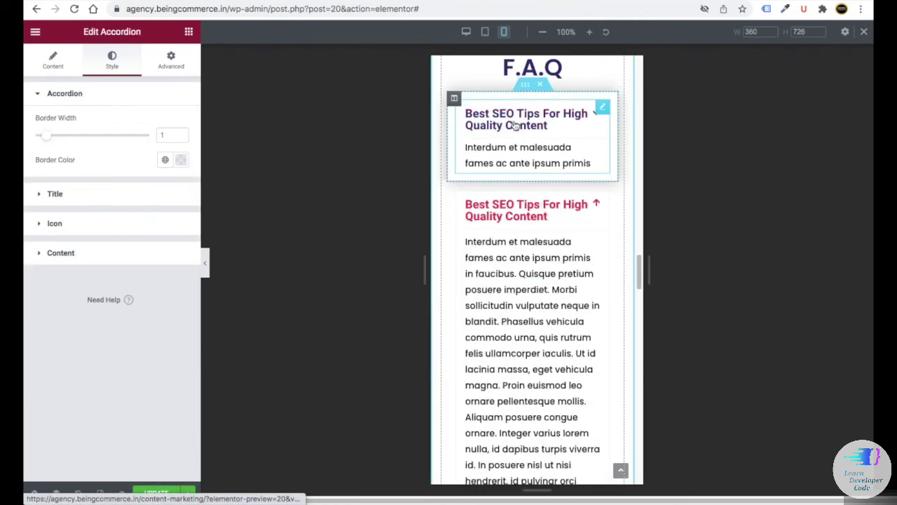
pyautogui.click(58, 194)
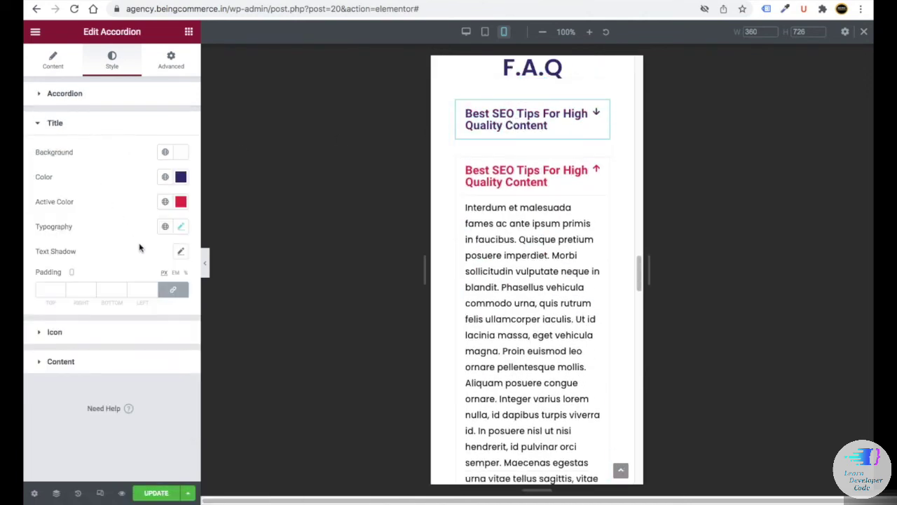
pyautogui.click(180, 226)
pyautogui.click(169, 317)
pyautogui.write('15')
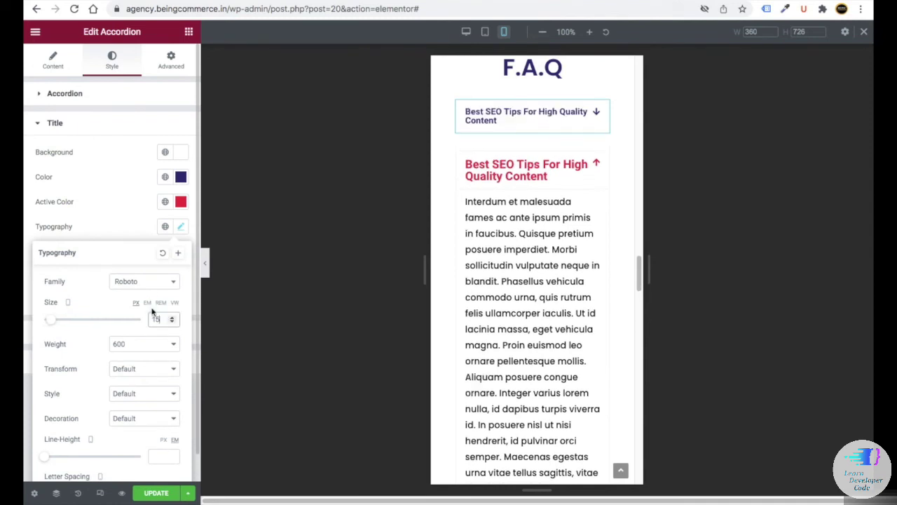
pyautogui.write('20')
pyautogui.scroll(-1, 151, 403)
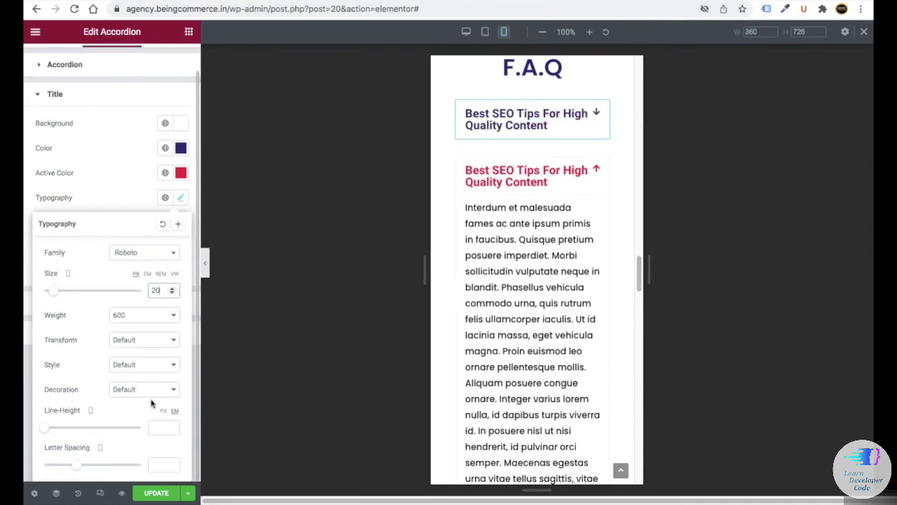
pyautogui.click(171, 426)
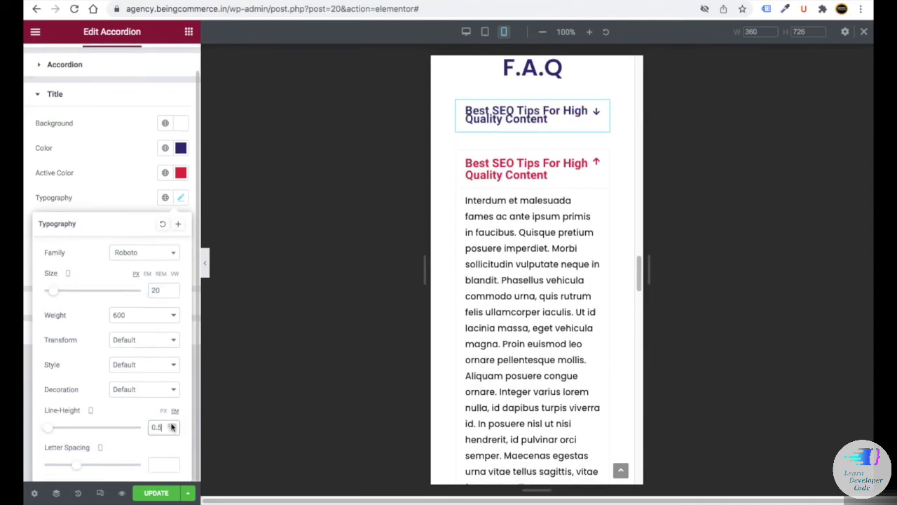
pyautogui.click(172, 424)
pyautogui.scroll(1, 140, 281)
pyautogui.click(171, 60)
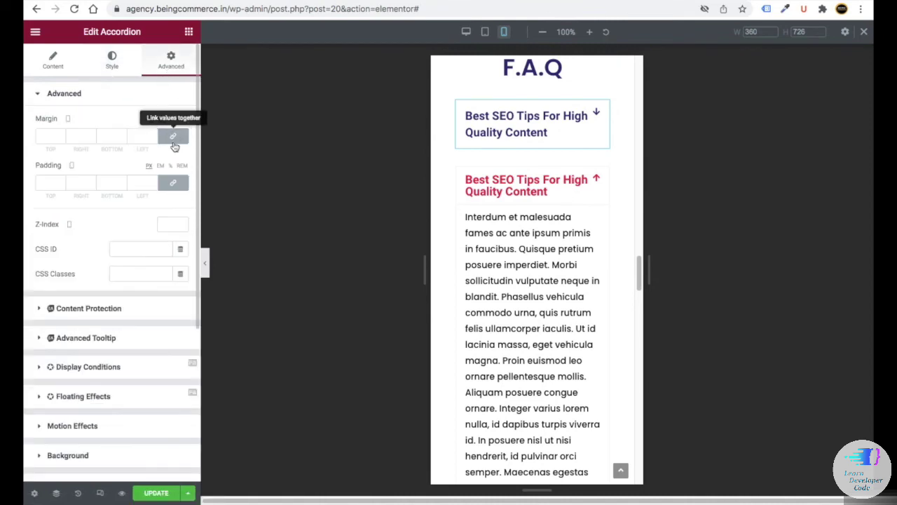
# - Duplicate the accordion widget, paste a copy, then delete the pasted copy
pyautogui.click(560, 129)
pyautogui.rightClick(604, 114)
pyautogui.click(626, 159)
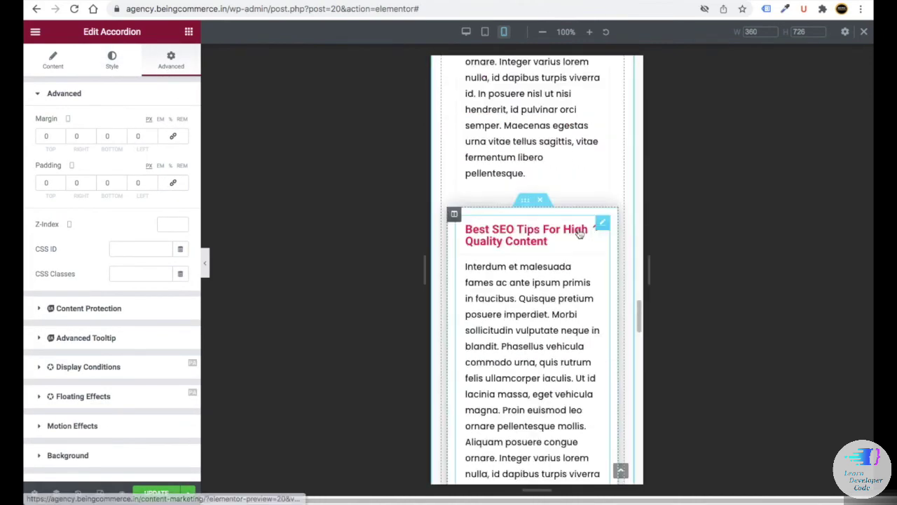
pyautogui.rightClick(601, 223)
pyautogui.click(627, 288)
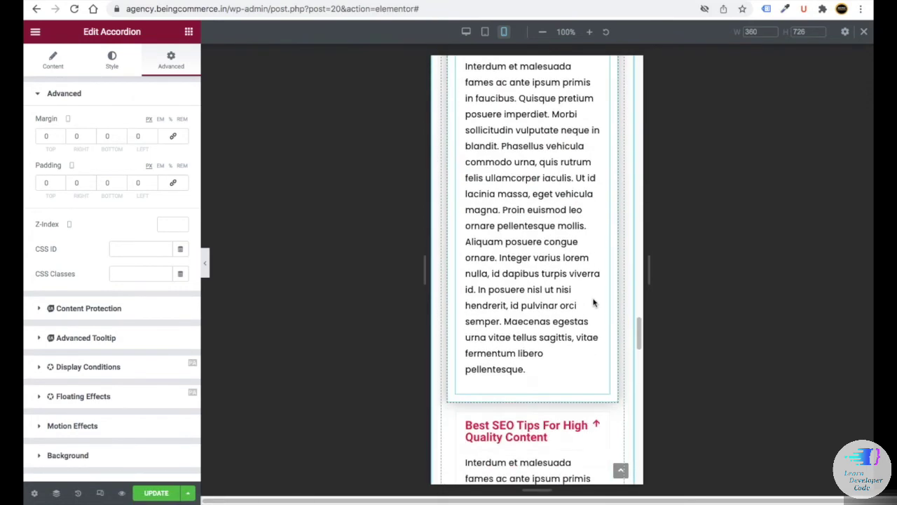
pyautogui.scroll(-3, 594, 303)
pyautogui.rightClick(607, 191)
pyautogui.click(631, 353)
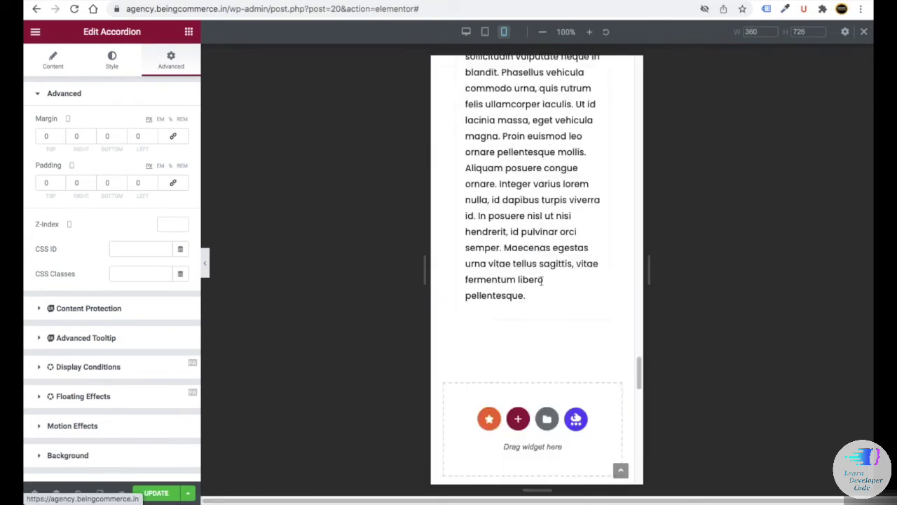
pyautogui.scroll(15, 541, 281)
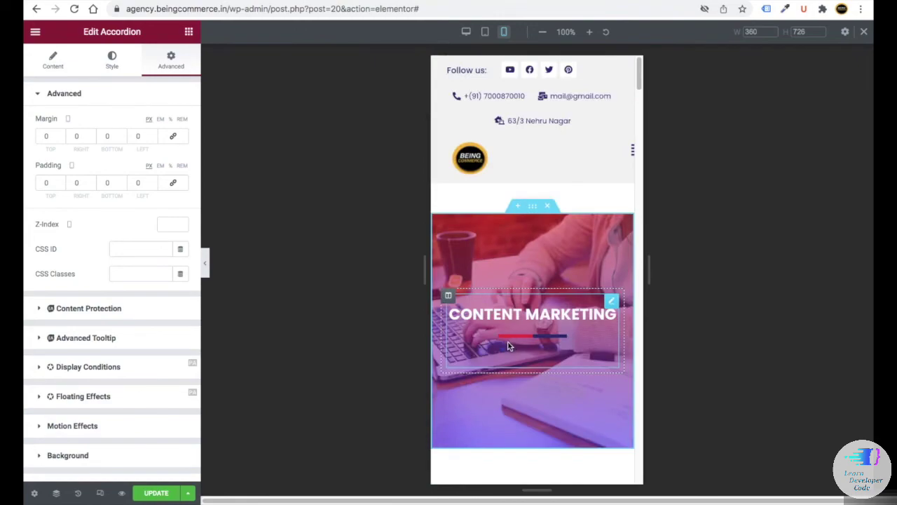
# - Save the page and return the preview to desktop width
pyautogui.click(156, 493)
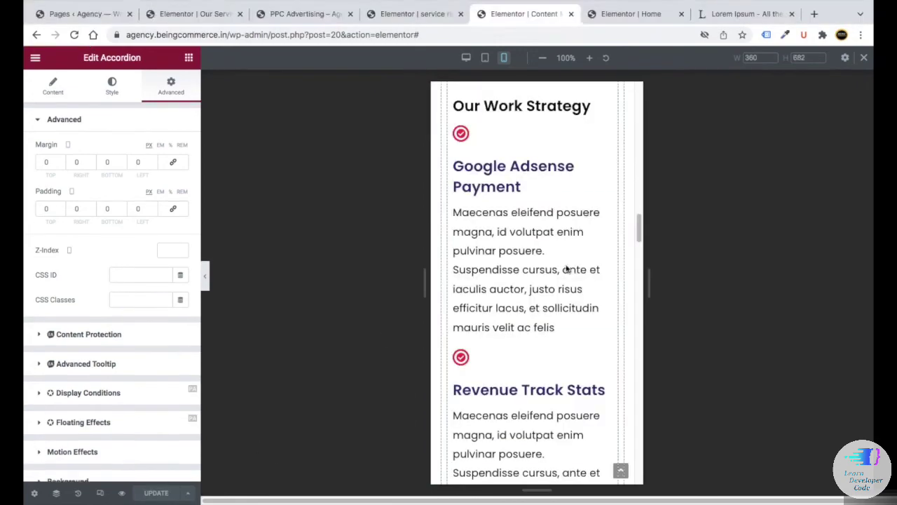
pyautogui.scroll(-1, 567, 266)
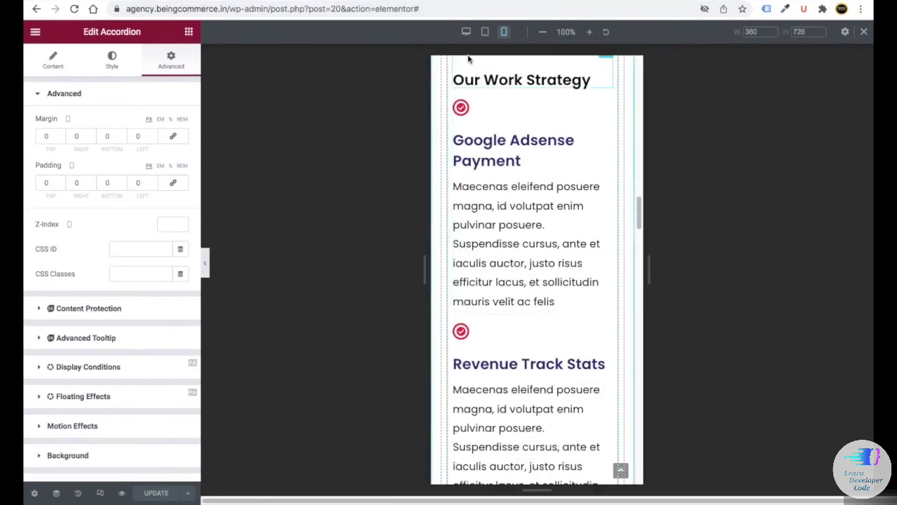
pyautogui.click(466, 31)
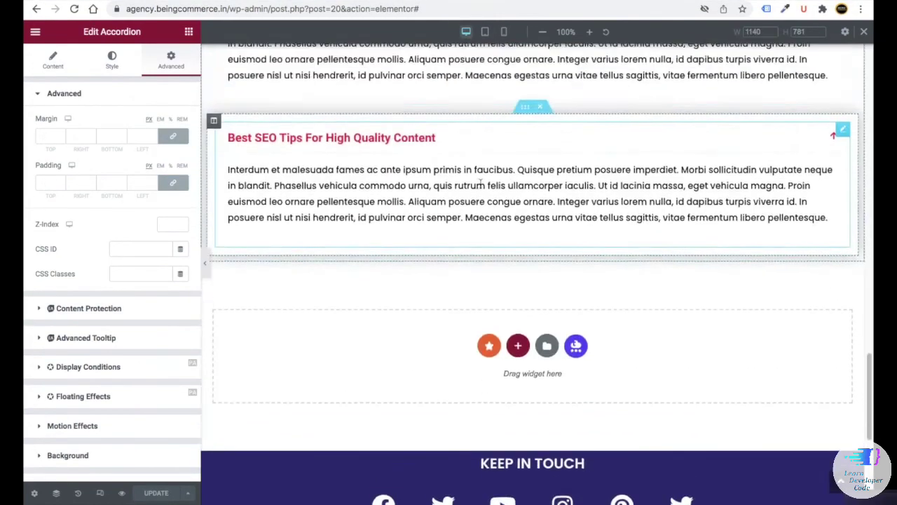
pyautogui.scroll(4, 481, 179)
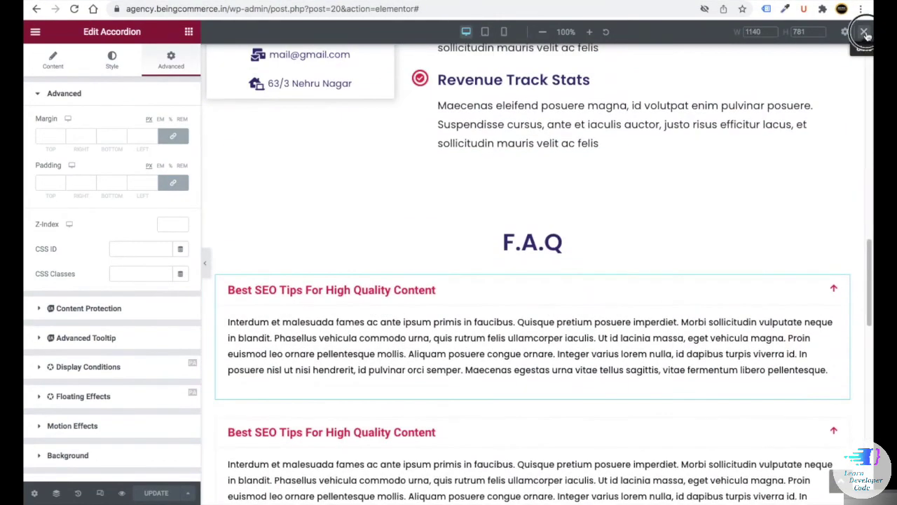
pyautogui.scroll(-9, 521, 350)
pyautogui.scroll(12, 521, 350)
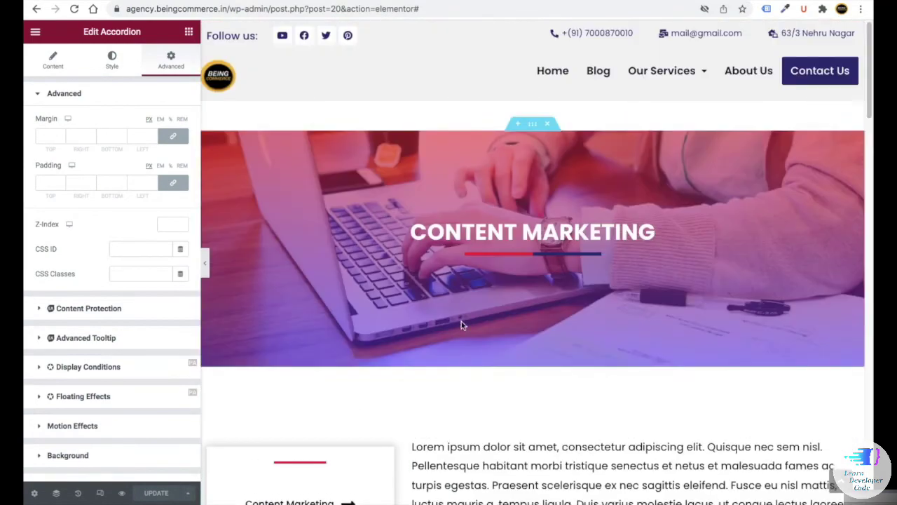
pyautogui.scroll(-5, 472, 336)
pyautogui.scroll(-7, 472, 337)
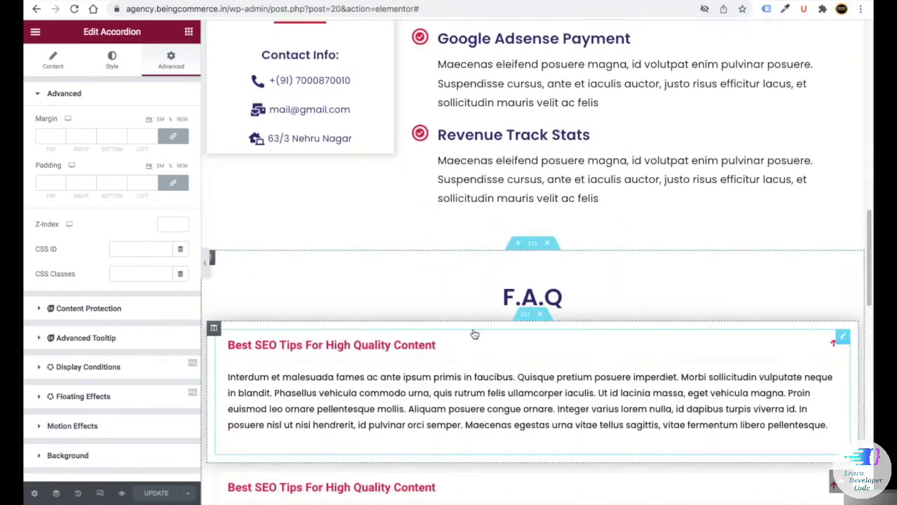
pyautogui.scroll(12, 452, 336)
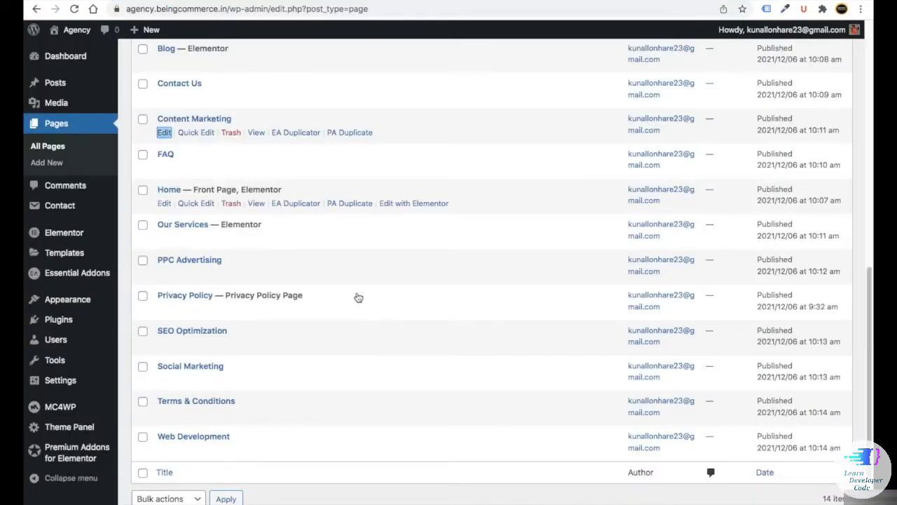
pyautogui.scroll(-2, 357, 296)
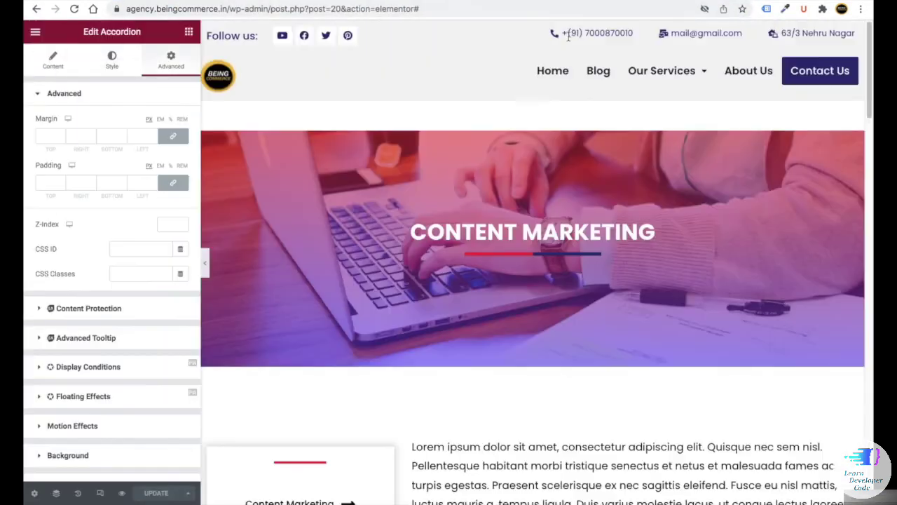
pyautogui.scroll(-15, 478, 263)
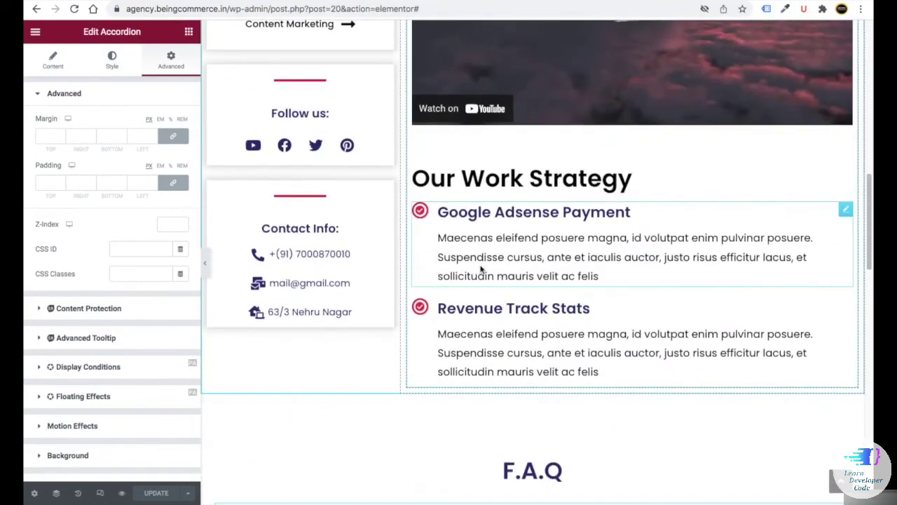
pyautogui.scroll(-4, 478, 263)
pyautogui.scroll(8, 545, 190)
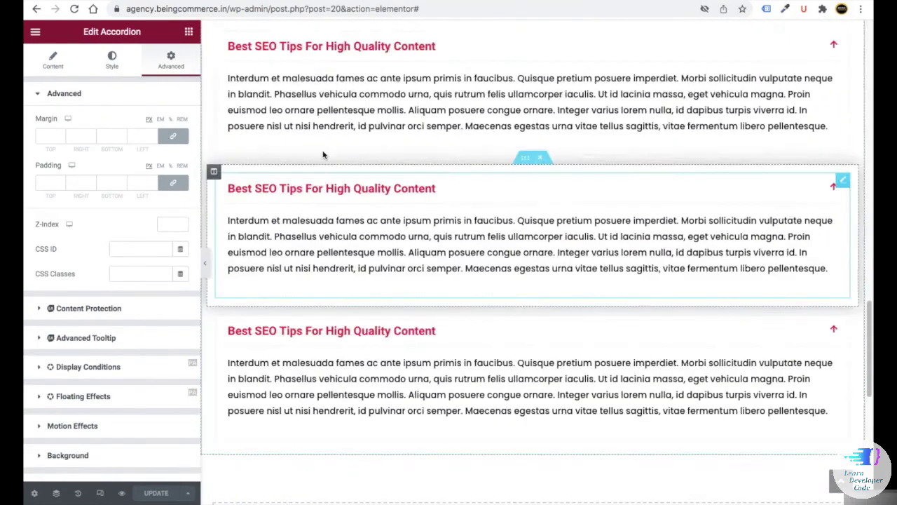
pyautogui.scroll(-5, 582, 232)
# - Save the page to the template library as 'content marketing page' and close the Library
pyautogui.click(551, 162)
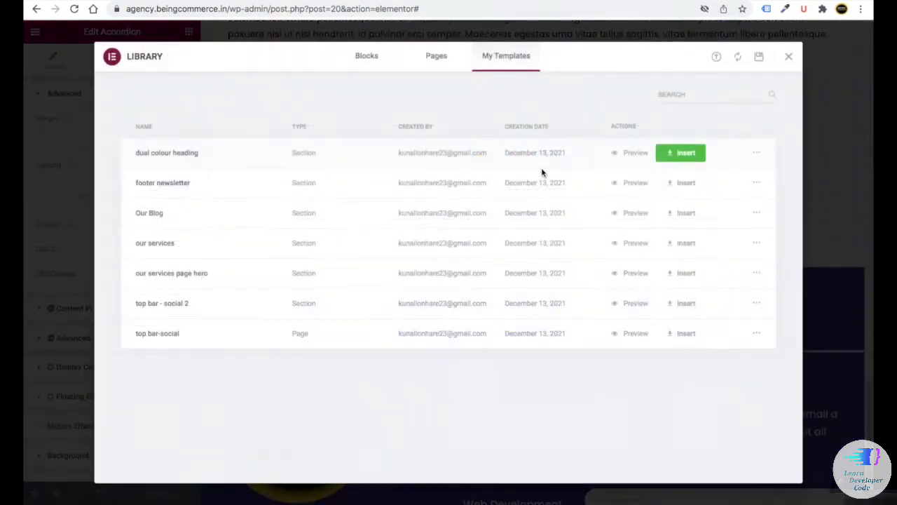
pyautogui.click(759, 56)
pyautogui.write('C')
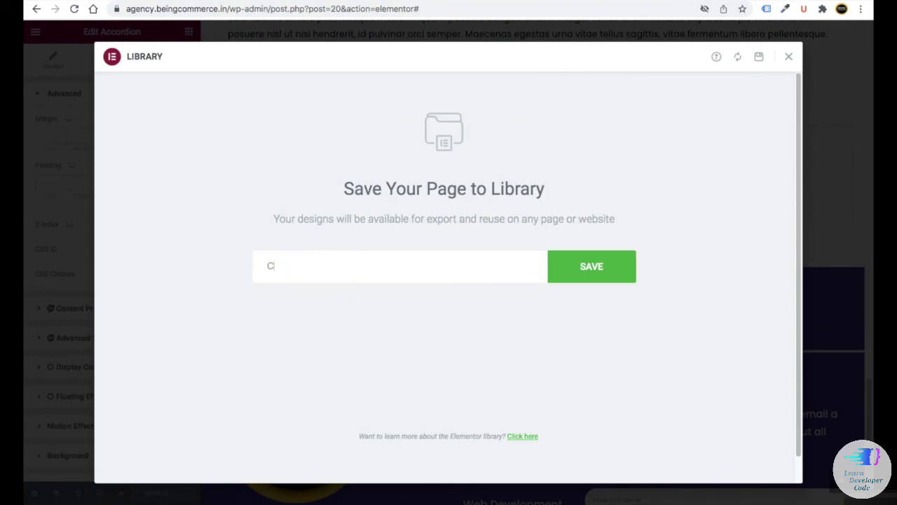
pyautogui.click(575, 266)
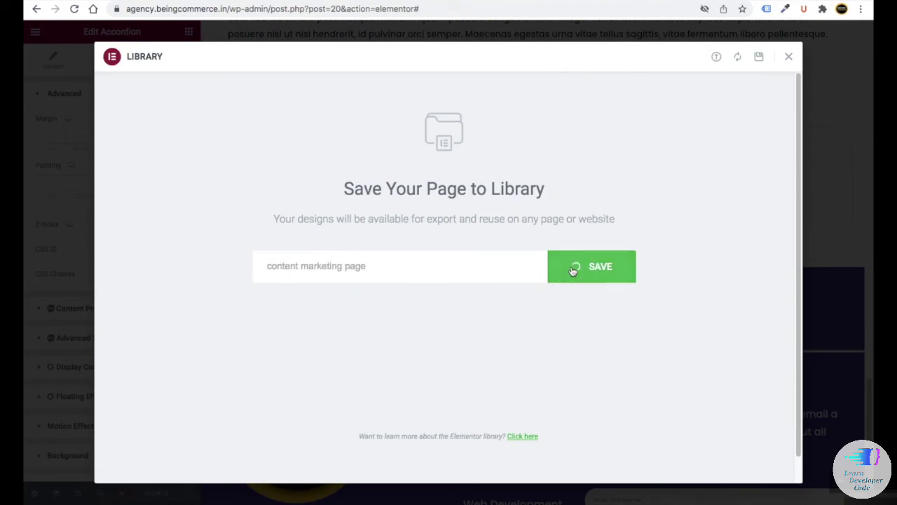
pyautogui.click(787, 57)
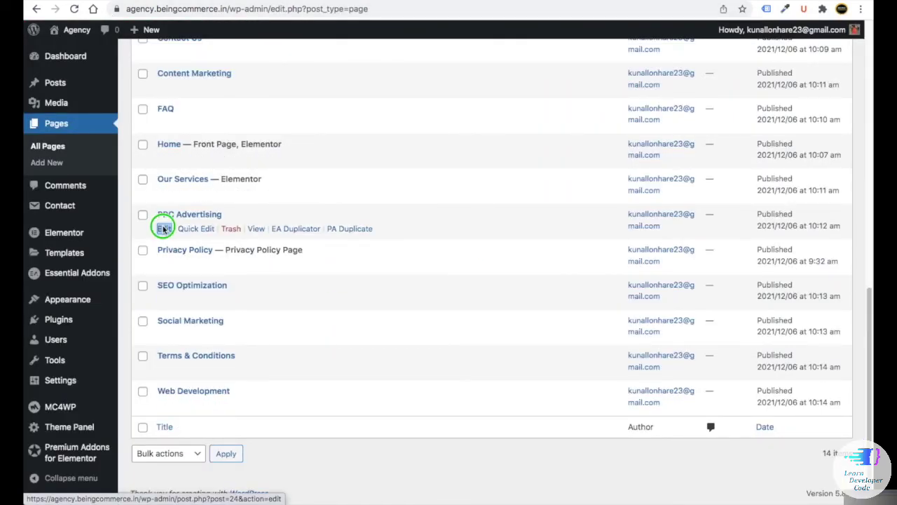
# - Open the PPC Advertising page from All Pages in the Elementor editor
pyautogui.rightClick(162, 229)
pyautogui.press('Escape')
pyautogui.click(163, 228)
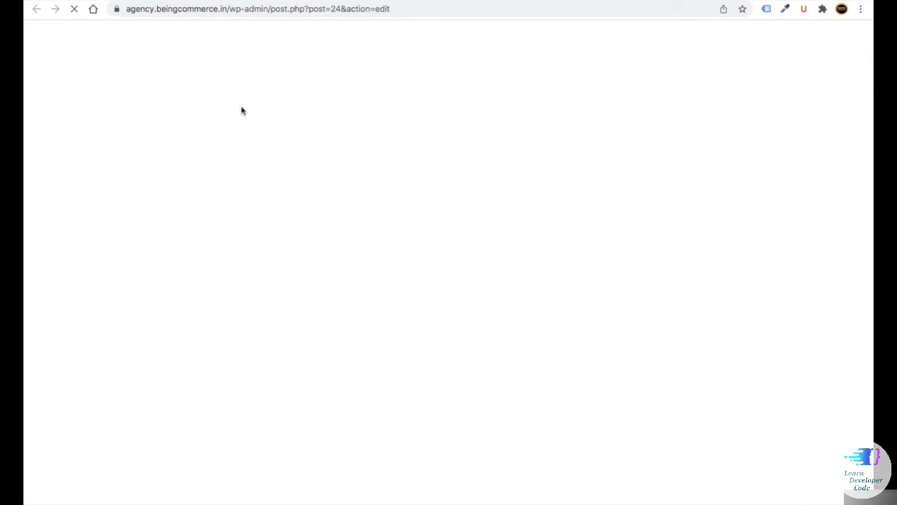
pyautogui.click(286, 40)
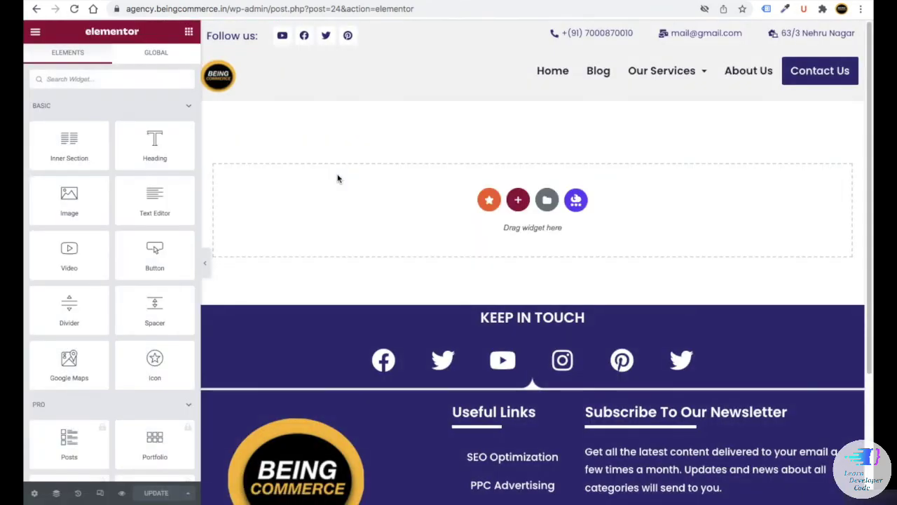
# - Insert the saved 'content marketing page' template from My Templates, accepting its page settings
pyautogui.click(551, 205)
pyautogui.click(506, 58)
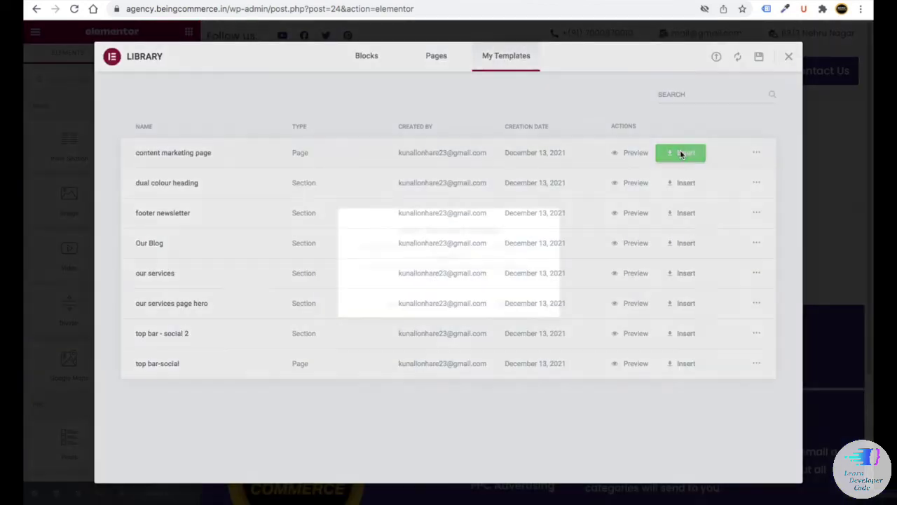
pyautogui.click(680, 152)
pyautogui.click(512, 303)
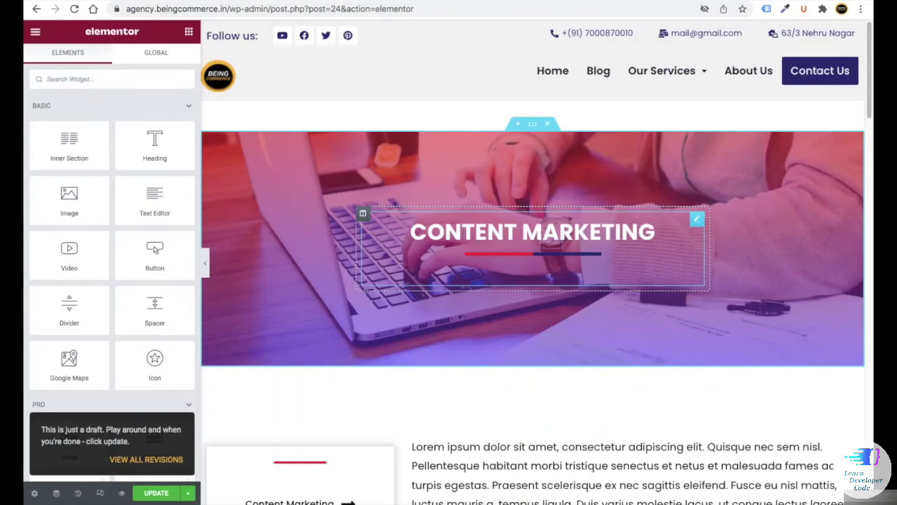
# - Change the Dual Color Heading title from Content Marketing to PPC ADVERTISING
pyautogui.click(448, 230)
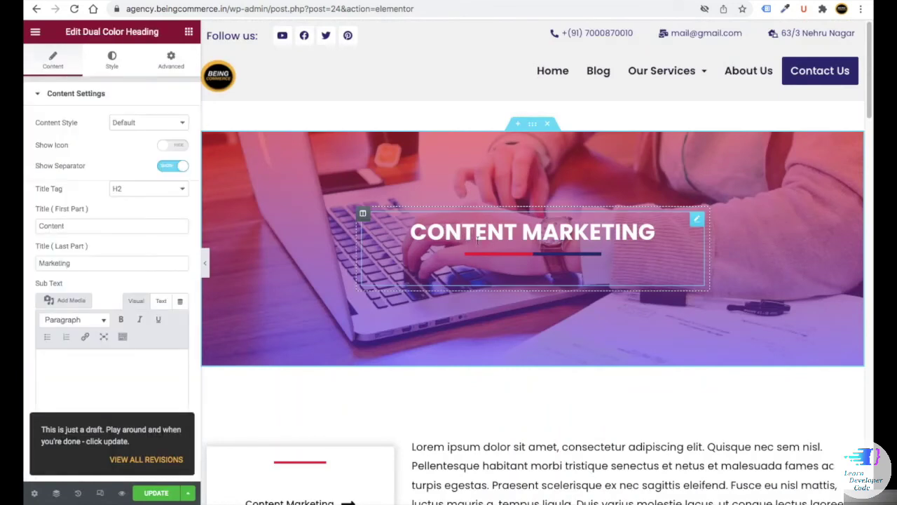
pyautogui.click(26, 221)
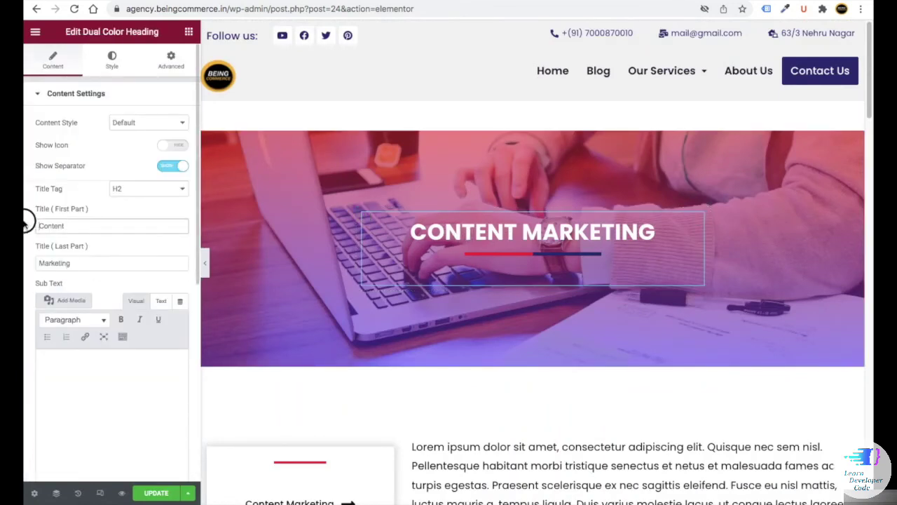
pyautogui.doubleClick(60, 225)
pyautogui.write('PPC')
pyautogui.doubleClick(55, 262)
pyautogui.write('ADVERTIS')
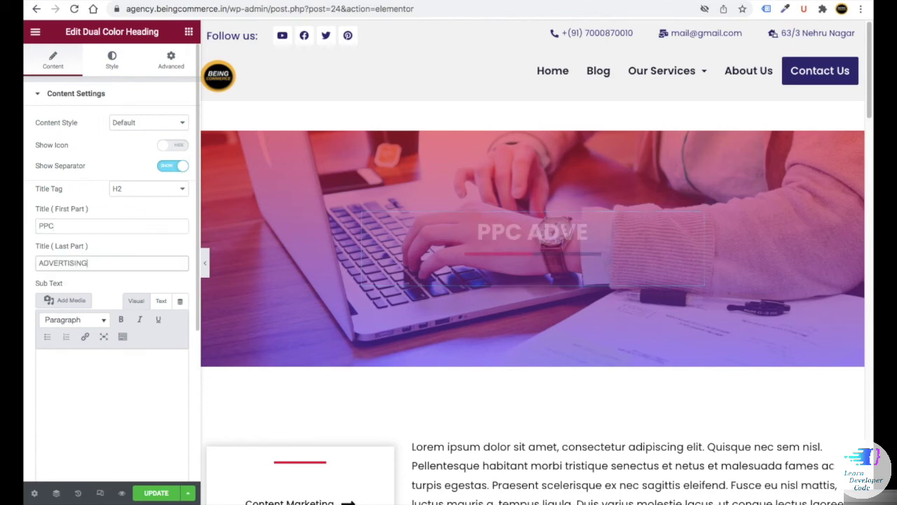
pyautogui.write('ING')
# - Review the intro paragraph, video, Our Work Strategy heading and Google Adsense Payment icon box
pyautogui.scroll(-3, 533, 280)
pyautogui.click(498, 334)
pyautogui.scroll(-1, 498, 333)
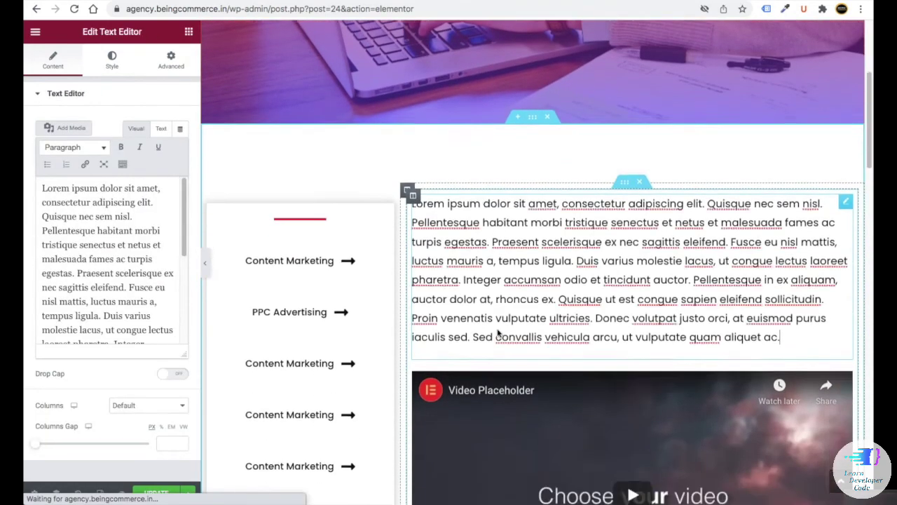
pyautogui.scroll(-2, 498, 333)
pyautogui.click(455, 316)
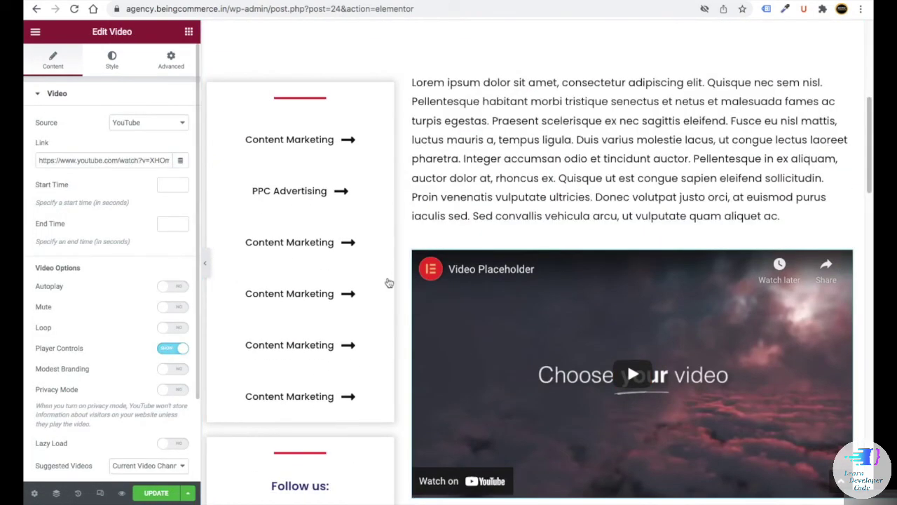
pyautogui.scroll(-6, 389, 282)
pyautogui.click(481, 190)
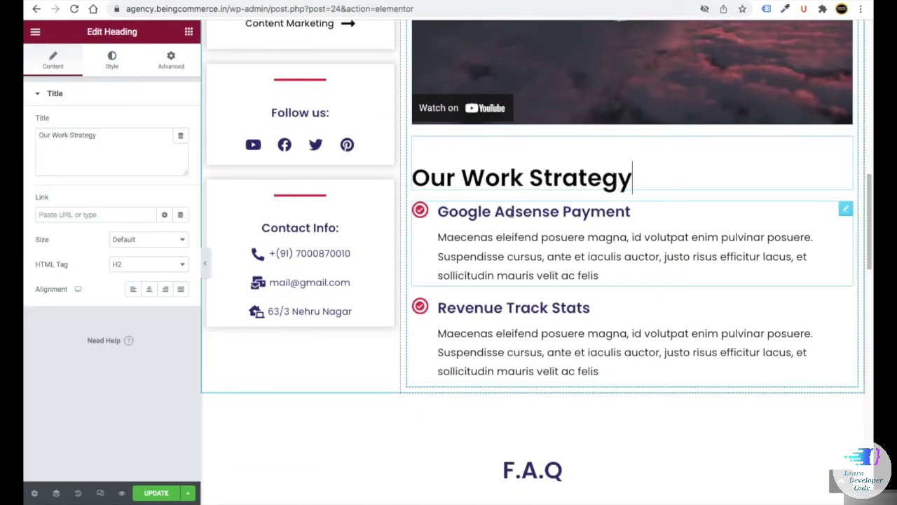
pyautogui.click(497, 237)
pyautogui.scroll(-1, 483, 224)
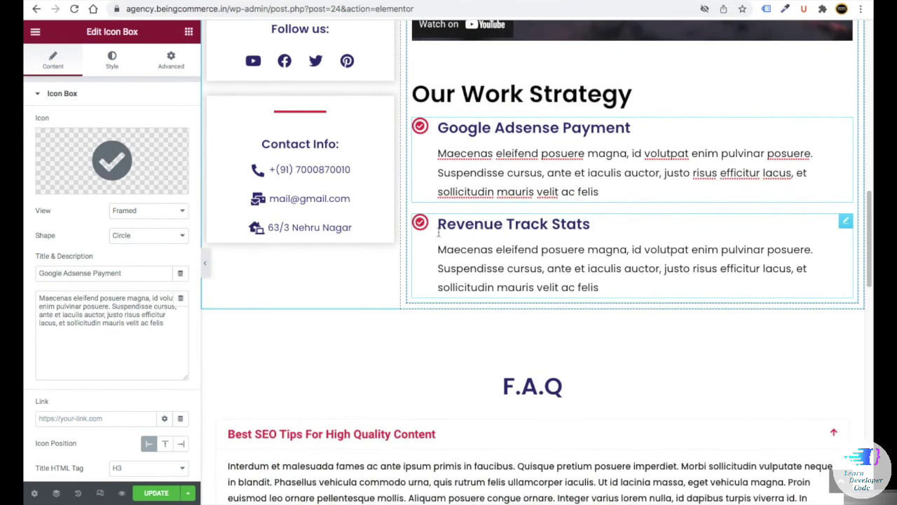
pyautogui.scroll(-4, 439, 232)
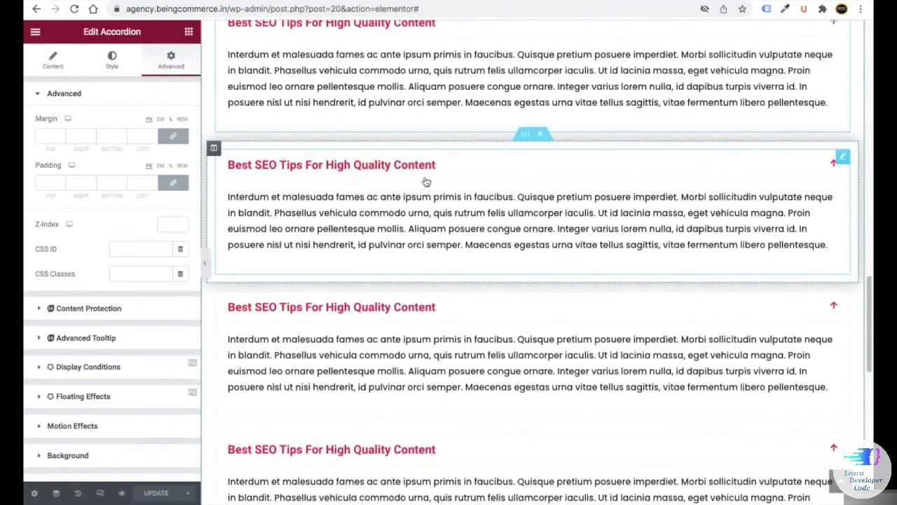
pyautogui.scroll(4, 426, 182)
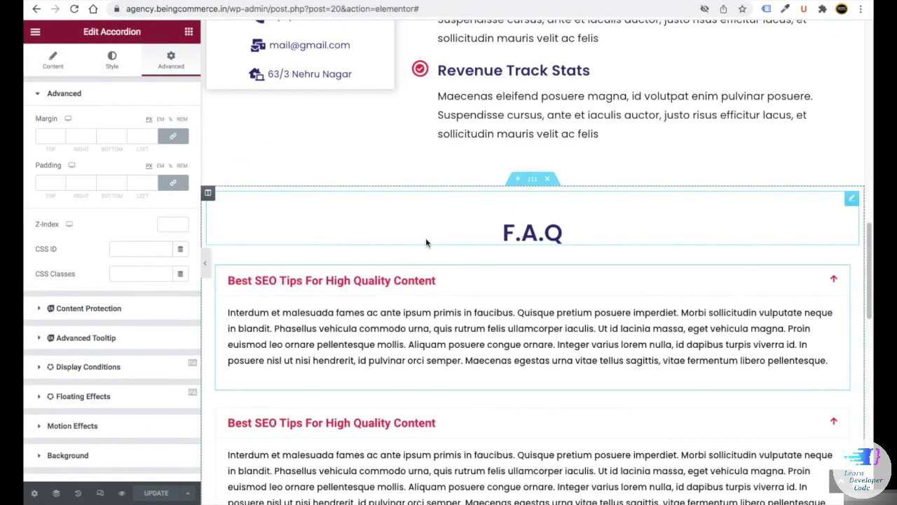
pyautogui.scroll(-3, 425, 241)
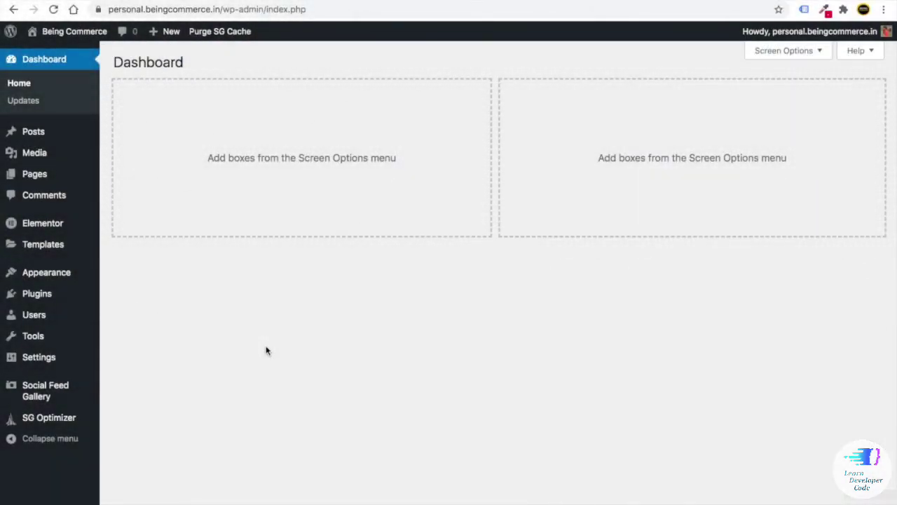
# - Set the About Us page template to Elementor Canvas and save it
pyautogui.moveTo(59, 177)
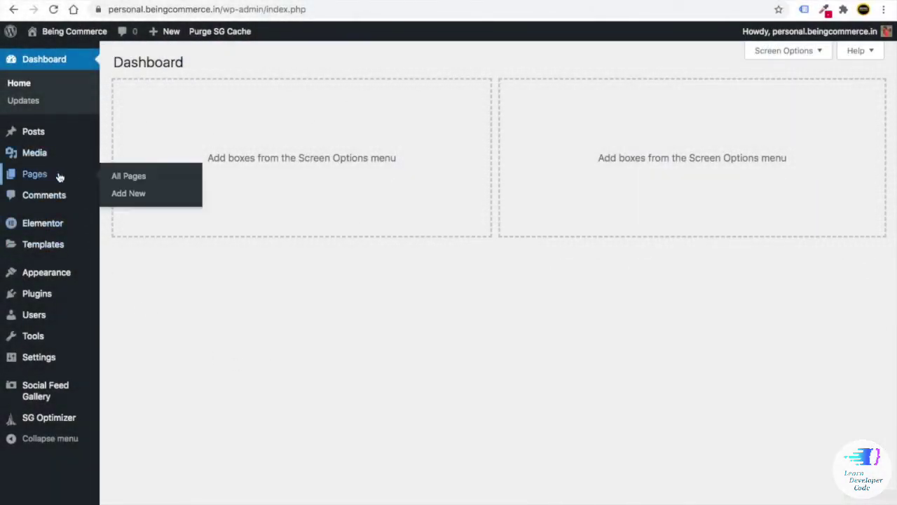
pyautogui.click(133, 182)
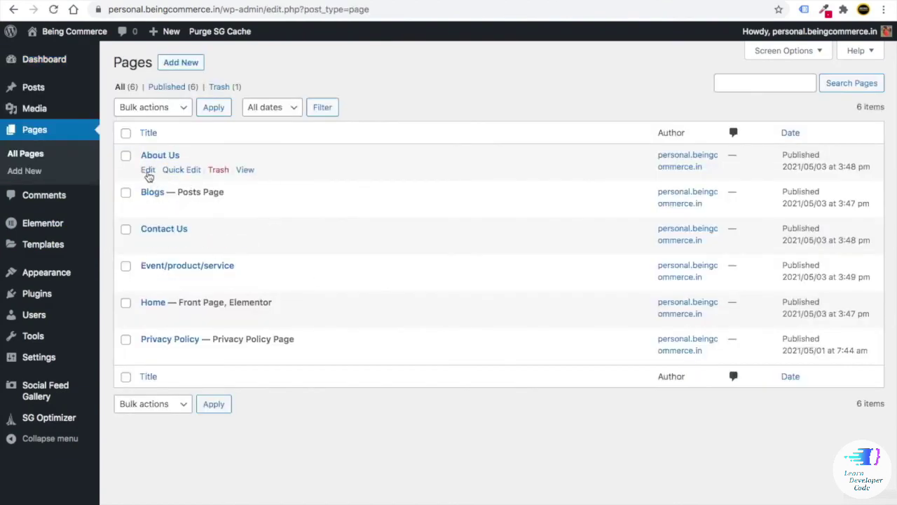
pyautogui.click(148, 172)
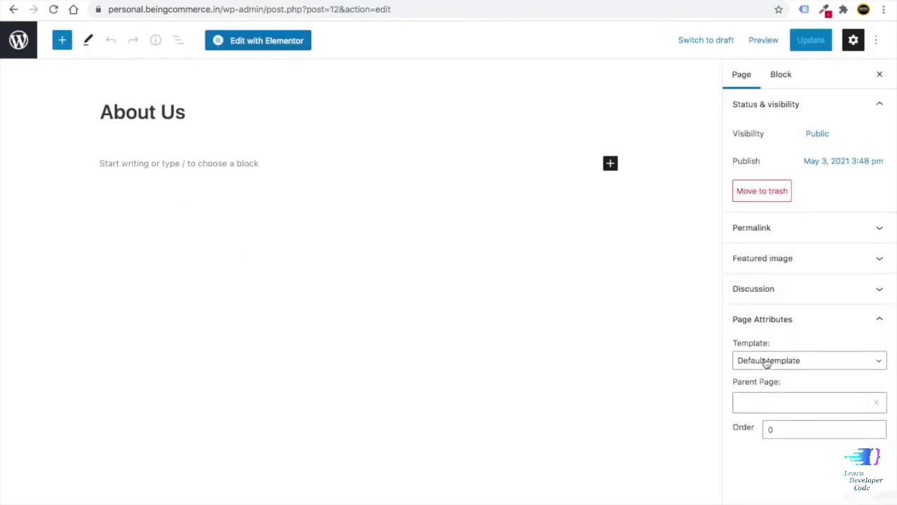
pyautogui.click(766, 360)
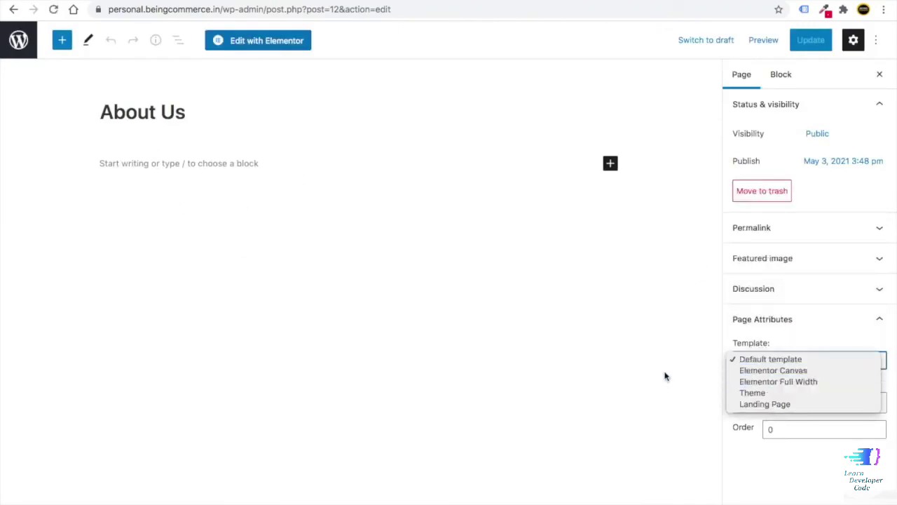
pyautogui.click(759, 371)
pyautogui.click(811, 40)
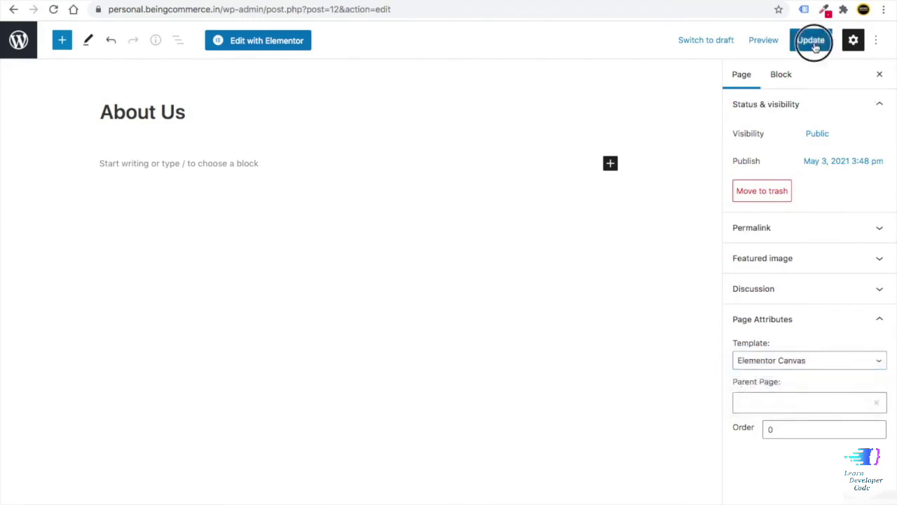
# - Give the Contact Us page the Elementor Canvas template and update it
pyautogui.click(21, 48)
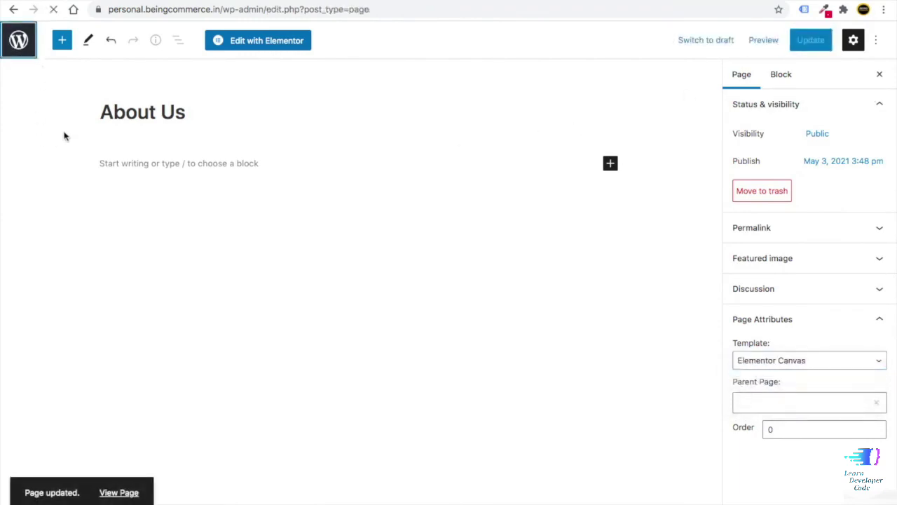
pyautogui.click(148, 244)
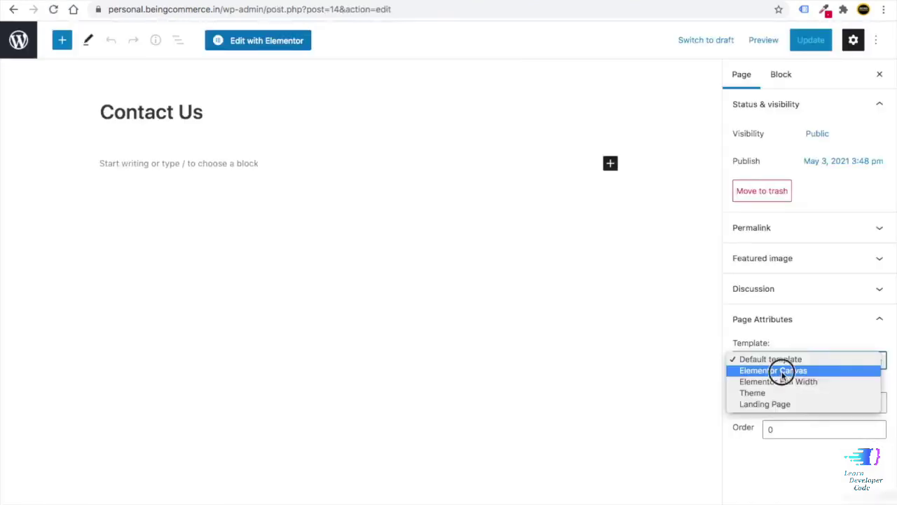
pyautogui.click(782, 370)
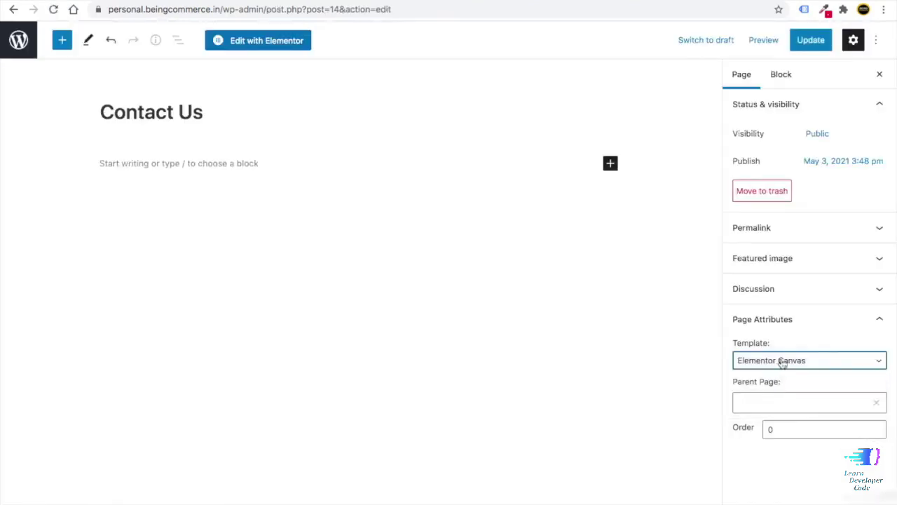
pyautogui.click(812, 43)
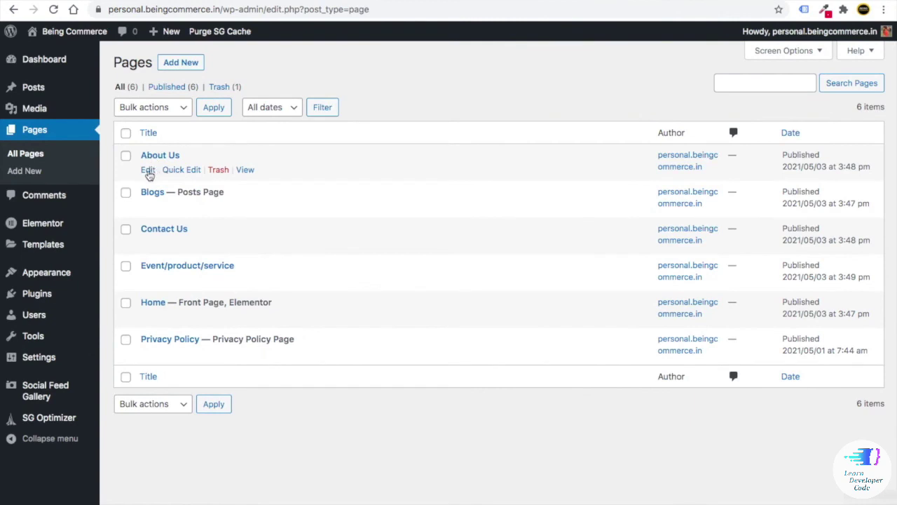
# - Open the About Us page editor in a new browser tab
pyautogui.rightClick(149, 175)
pyautogui.click(162, 177)
pyautogui.hotkey('ctrl', 'Tab')
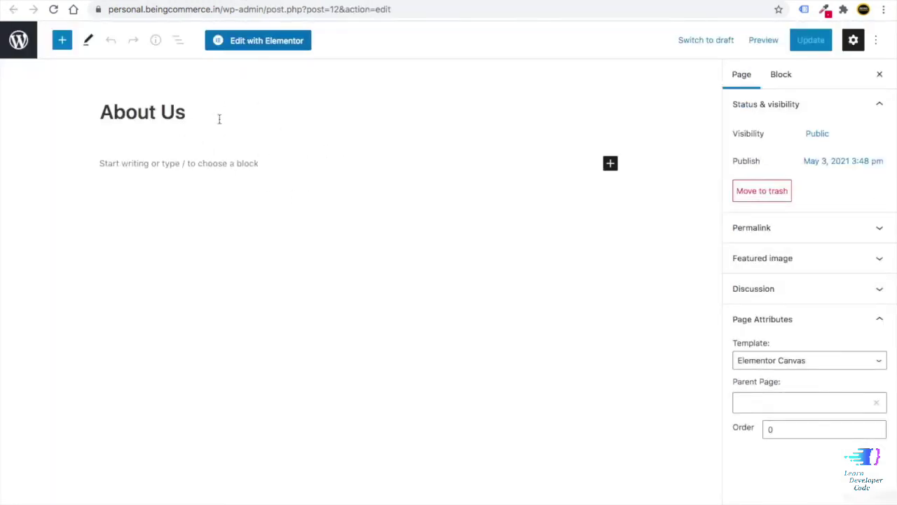
# - Launch About Us in Elementor, then browse and close the template library
pyautogui.click(266, 43)
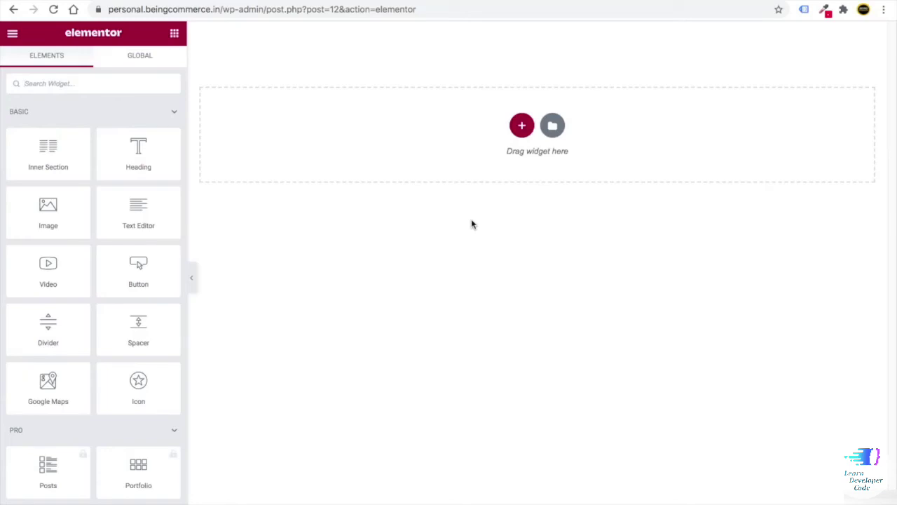
pyautogui.click(552, 126)
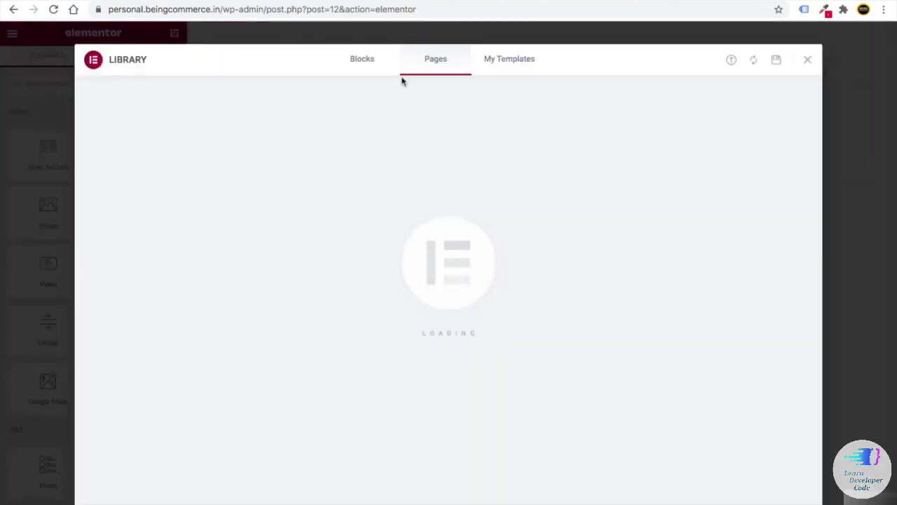
pyautogui.scroll(-1, 364, 273)
pyautogui.scroll(-15, 364, 273)
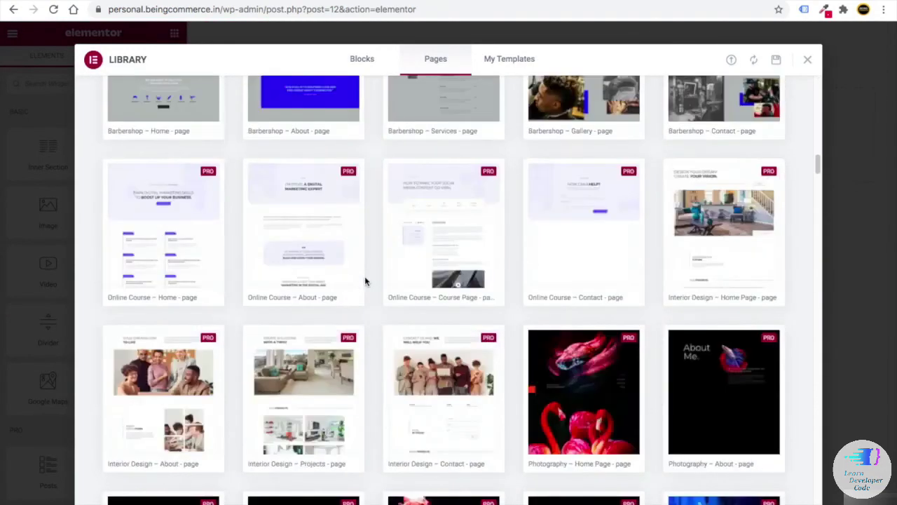
pyautogui.scroll(5, 366, 281)
pyautogui.scroll(10, 368, 281)
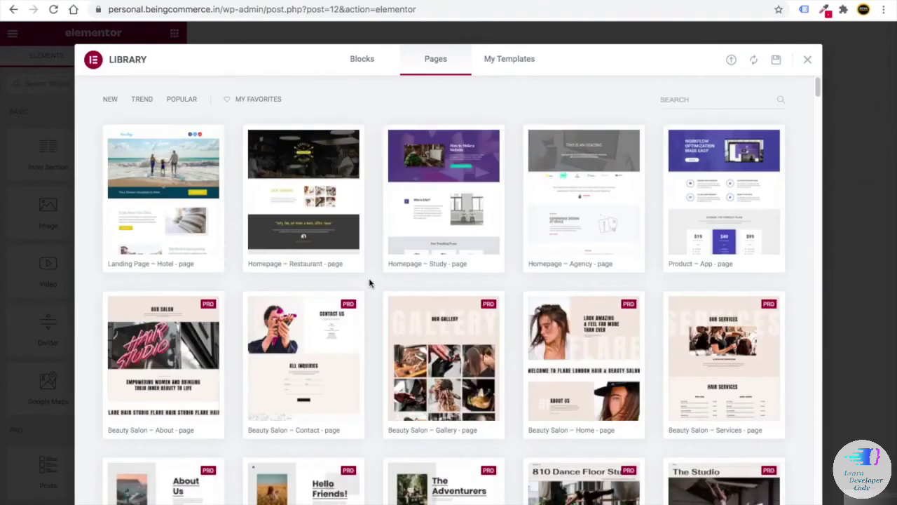
pyautogui.click(807, 62)
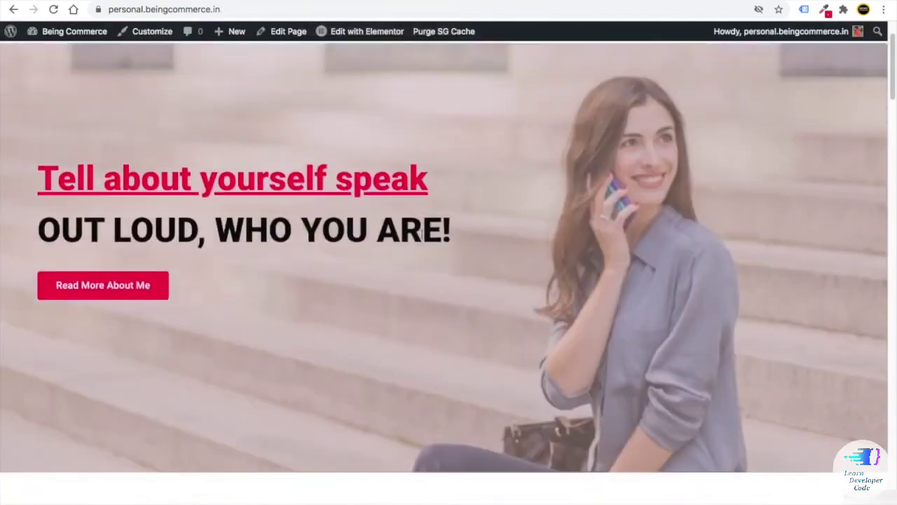
# - Scroll through the live site, then return to the About Us builder tab
pyautogui.scroll(-10, 493, 257)
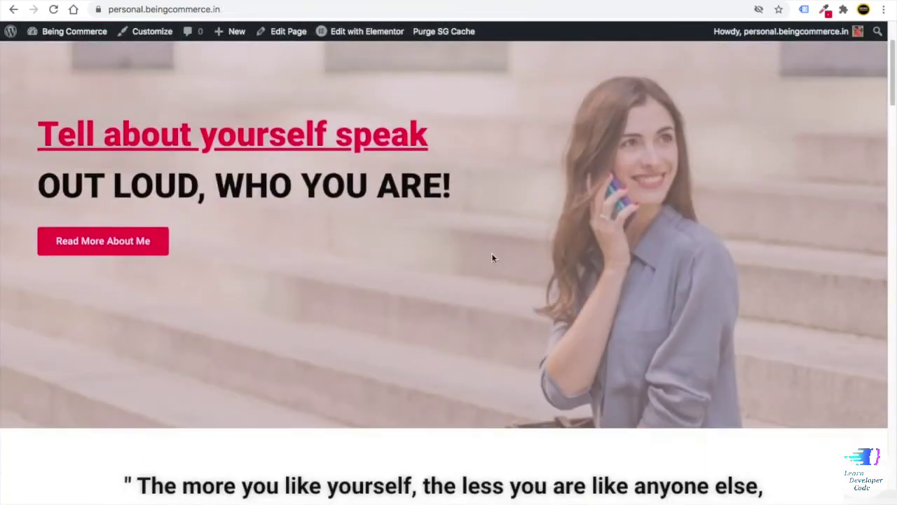
pyautogui.scroll(-10, 398, 285)
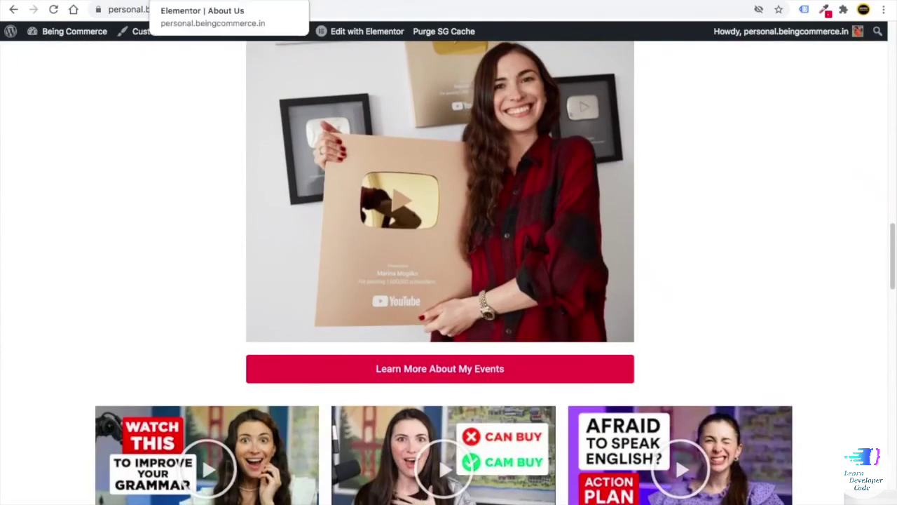
pyautogui.click(346, 4)
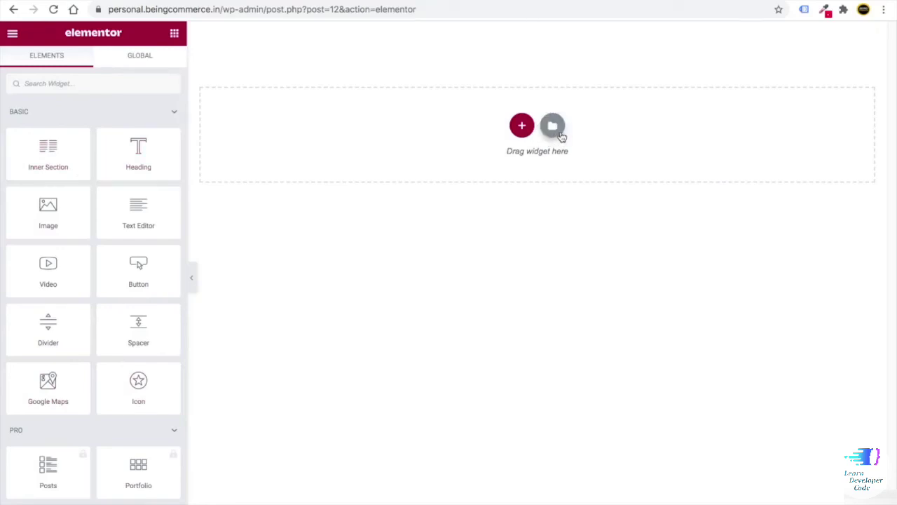
# - Reopen the template library and browse the page templates
pyautogui.click(553, 129)
pyautogui.scroll(-3, 463, 269)
pyautogui.scroll(-10, 463, 268)
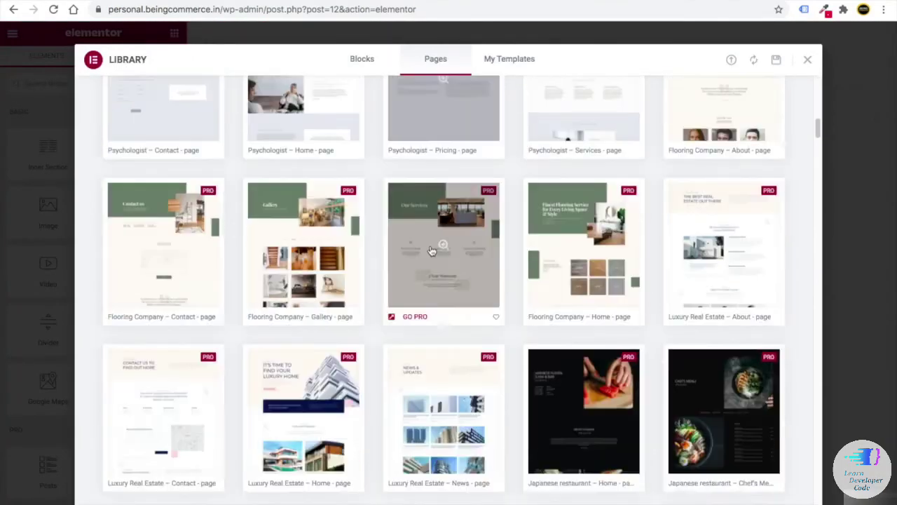
pyautogui.scroll(15, 675, 107)
# - Search pages for 'about' and insert the About – Architecture template
pyautogui.click(675, 102)
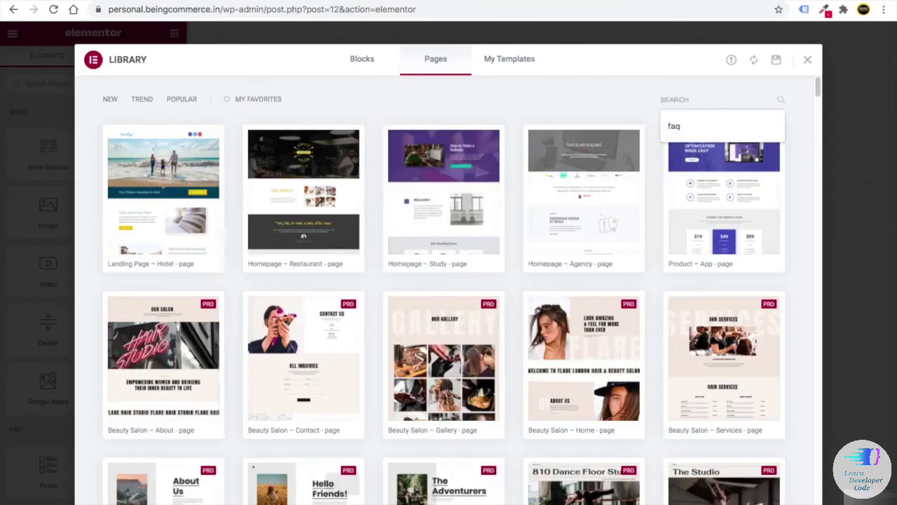
pyautogui.write('about')
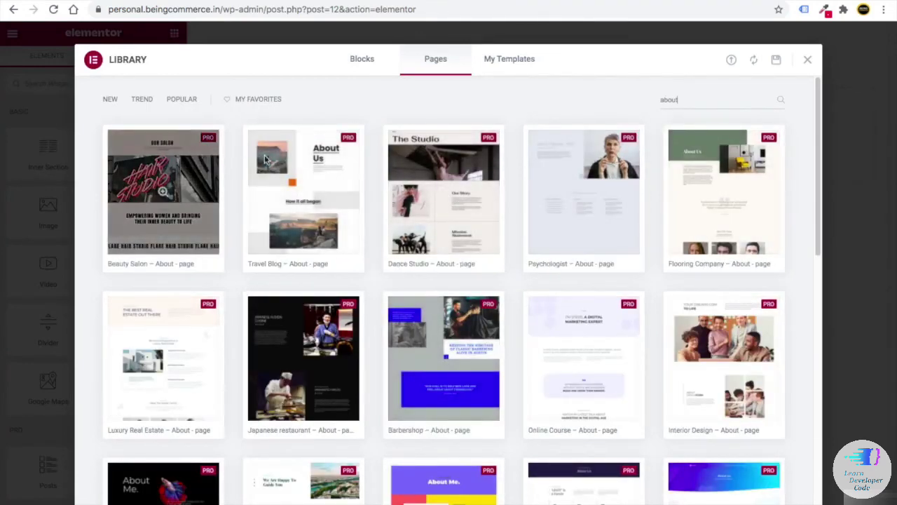
pyautogui.scroll(-8, 265, 160)
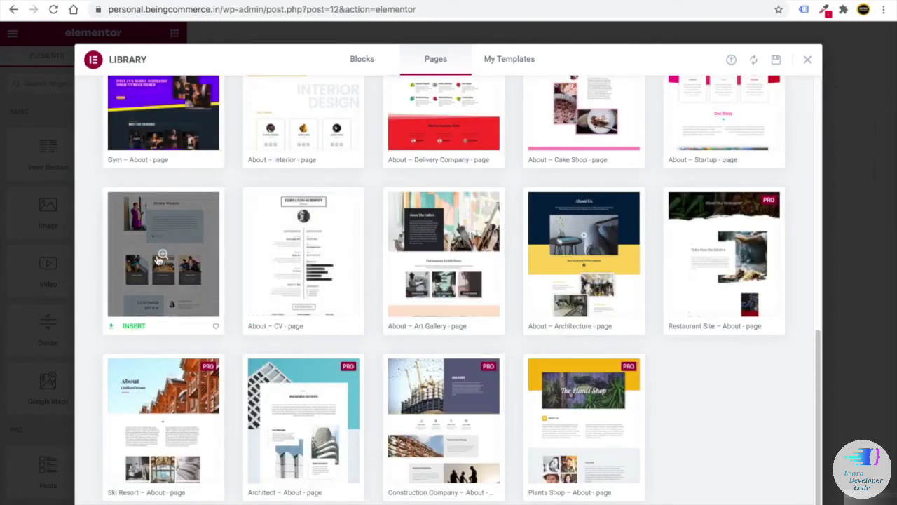
pyautogui.scroll(2, 158, 259)
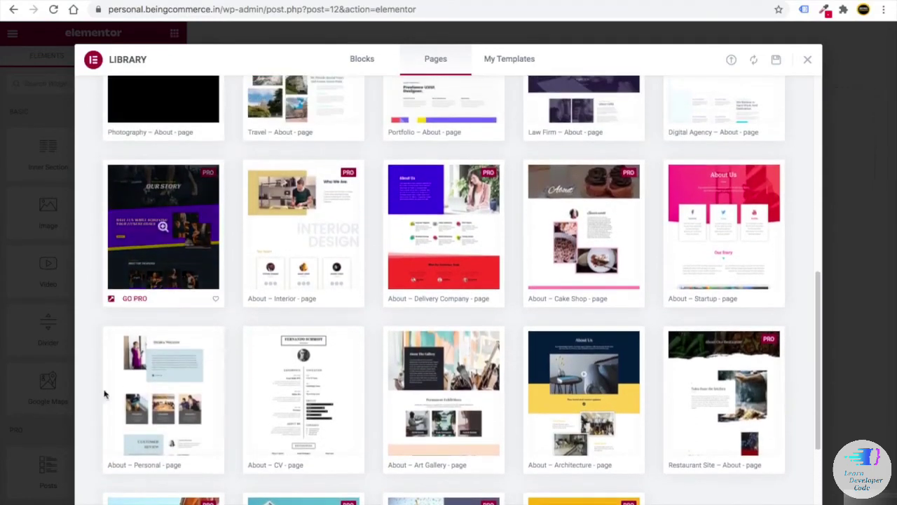
pyautogui.scroll(-2, 104, 394)
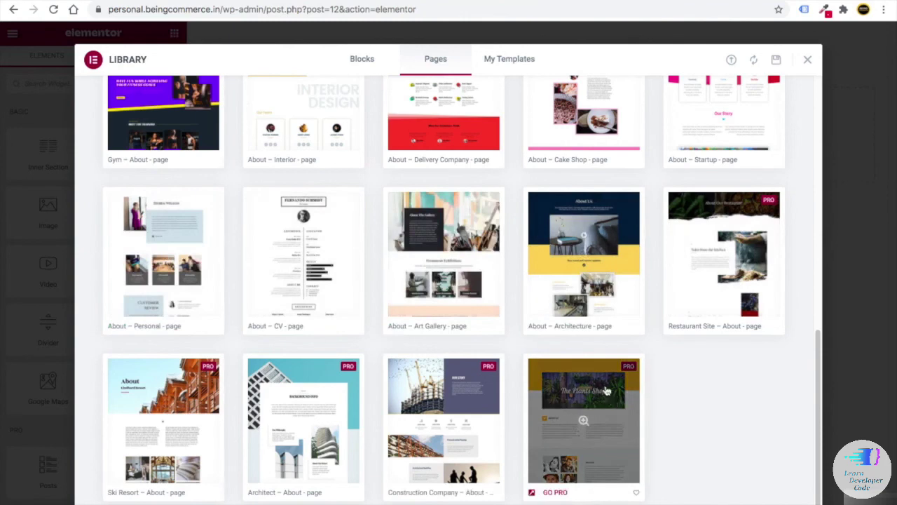
pyautogui.click(561, 247)
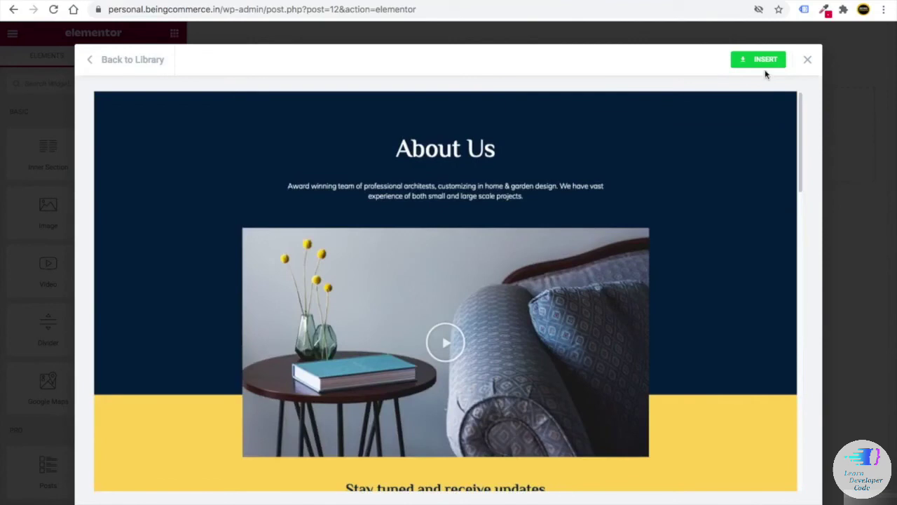
pyautogui.click(763, 60)
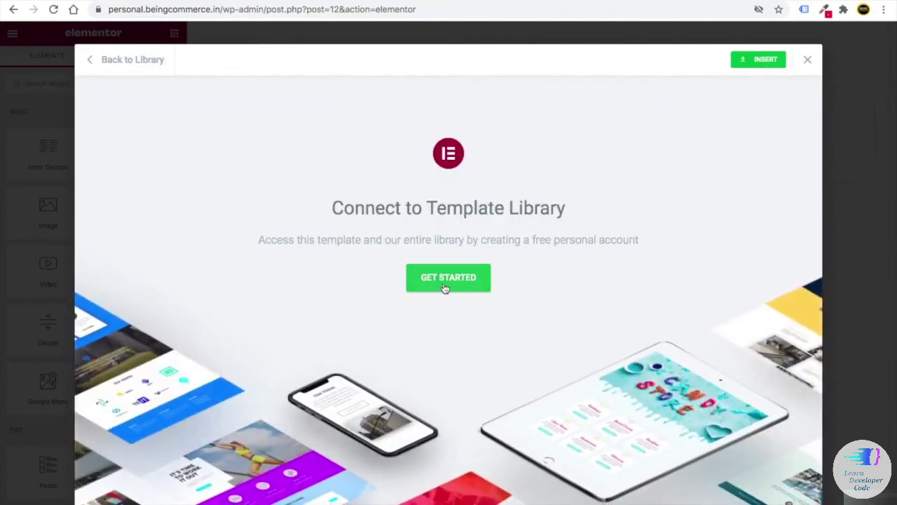
# - Connect the site to the Elementor template library so About – Architecture inserts into About Us
pyautogui.click(444, 283)
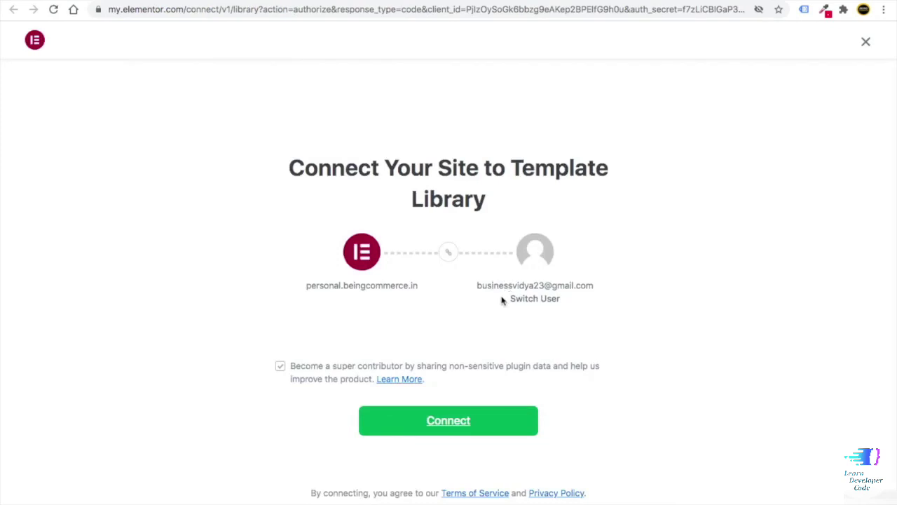
pyautogui.click(420, 423)
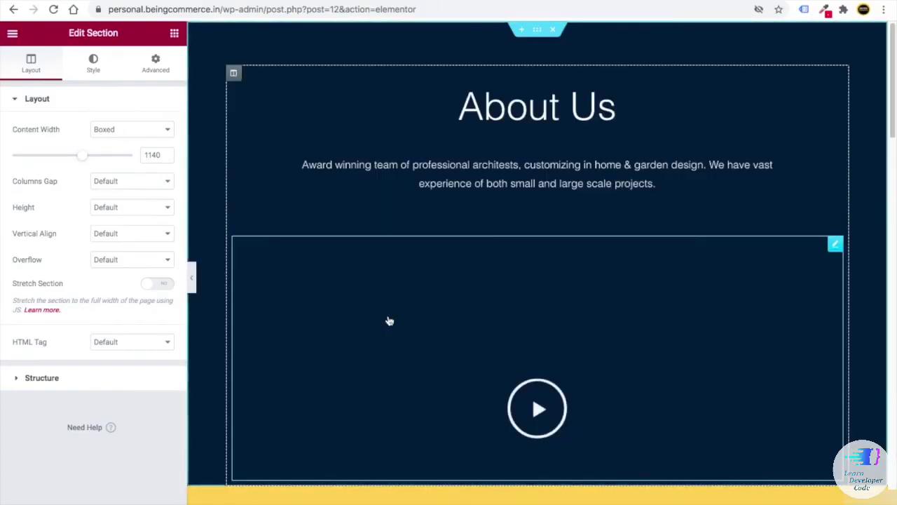
pyautogui.scroll(-5, 389, 317)
pyautogui.scroll(-10, 390, 315)
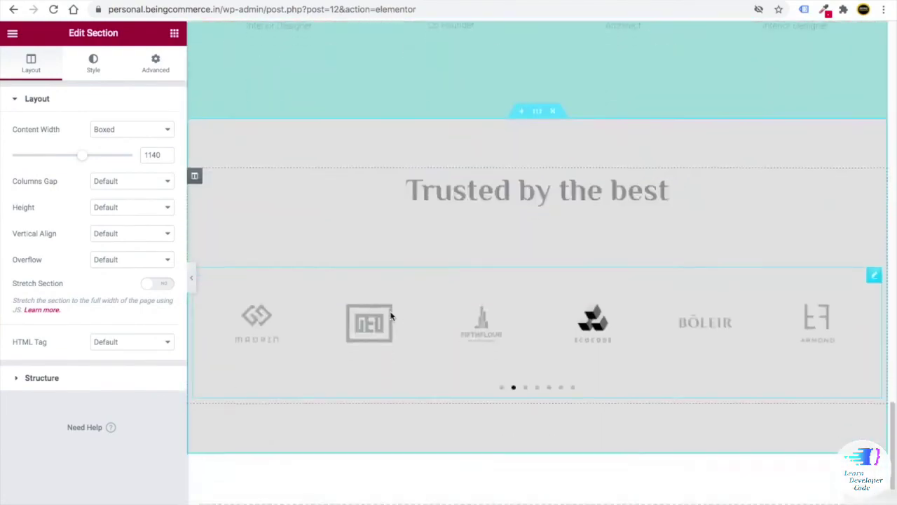
pyautogui.scroll(20, 393, 317)
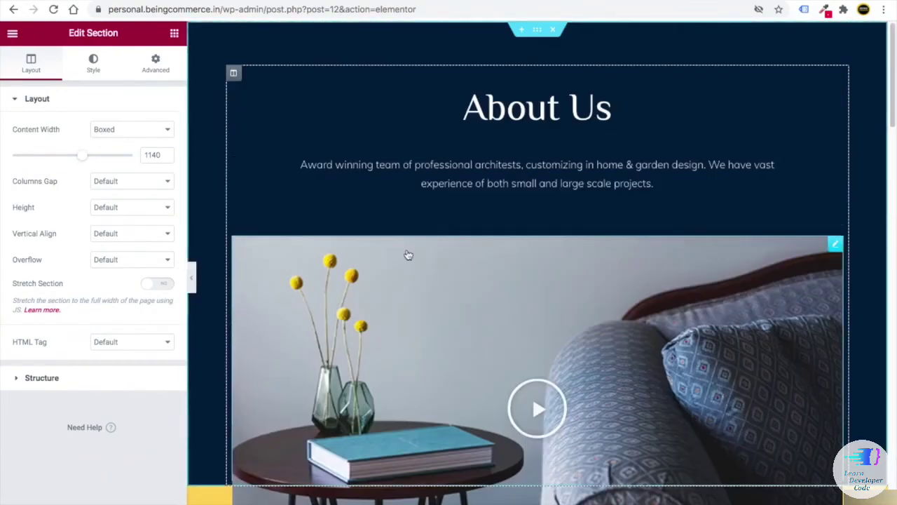
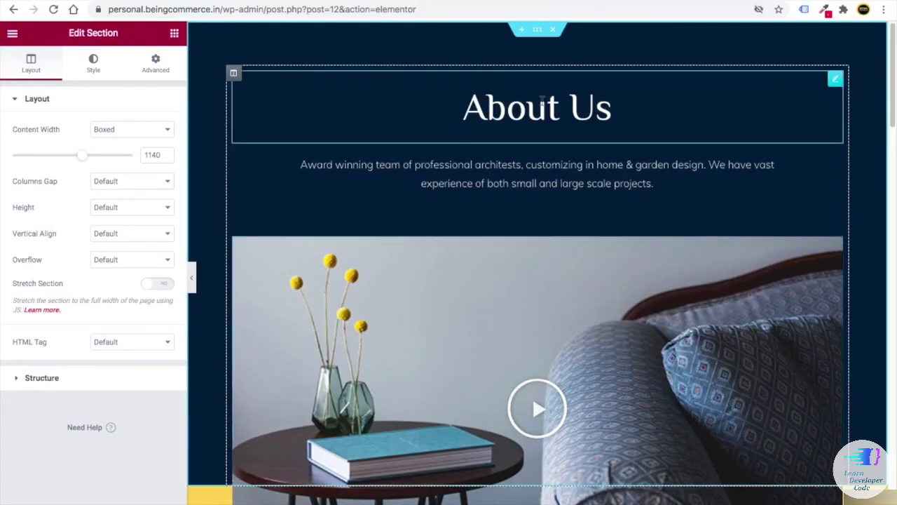
# - Trial-edit the About Us heading's Title with test text, then delete it so it reads 'About us'
pyautogui.click(835, 80)
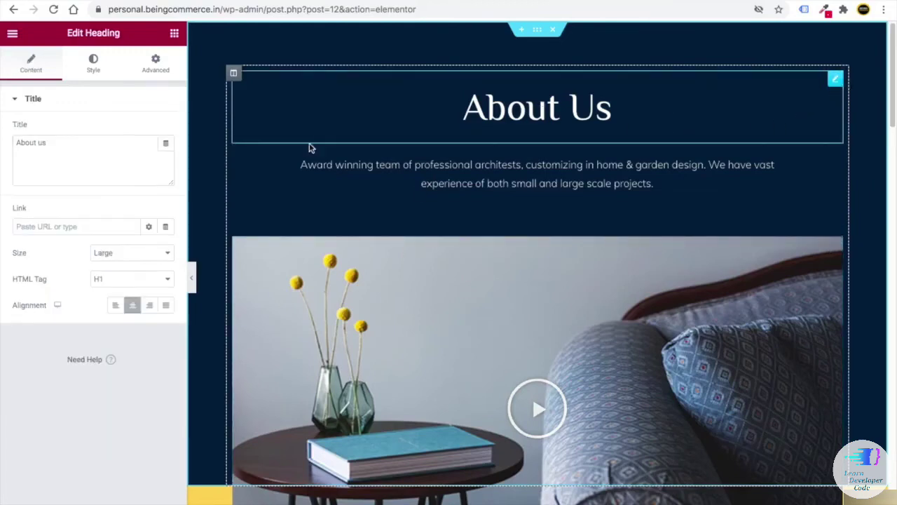
pyautogui.click(57, 143)
pyautogui.write('rtfg')
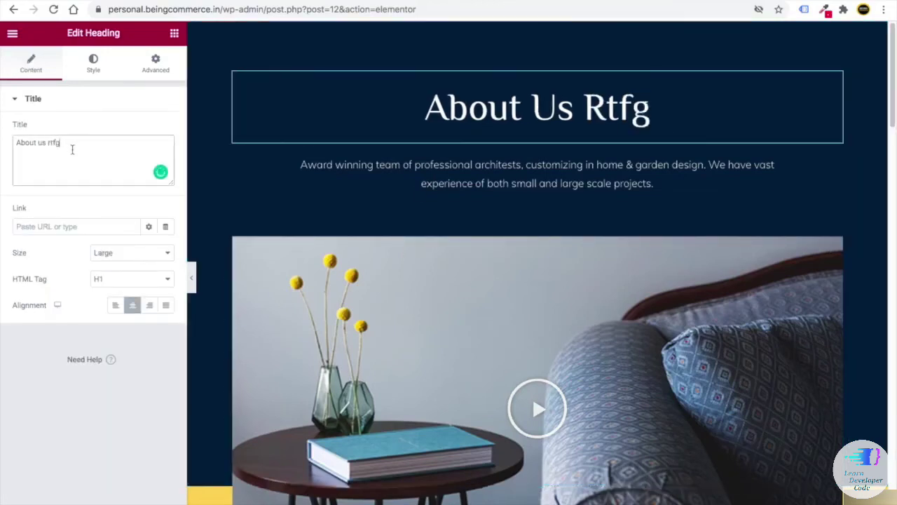
pyautogui.press('BackSpace')
pyautogui.press('BackSpace')
pyautogui.press('BackSpace')
pyautogui.press('BackSpace')
pyautogui.press('BackSpace')
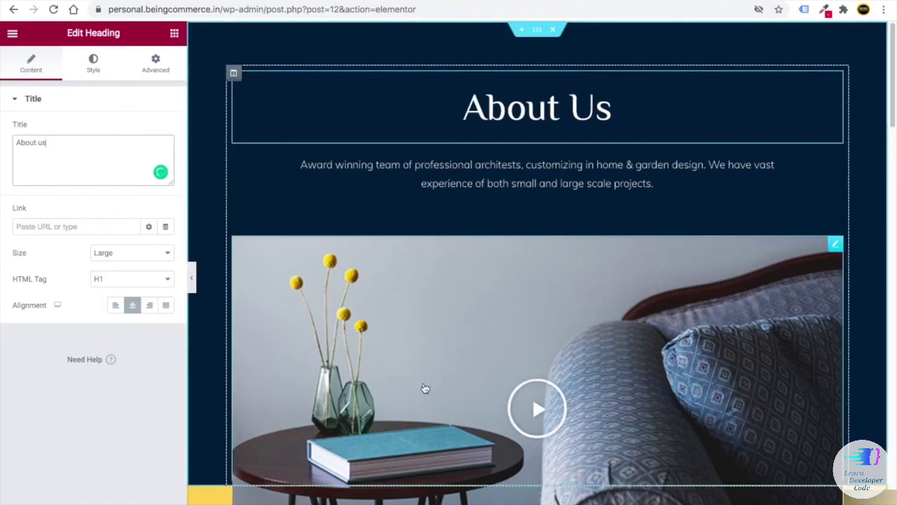
pyautogui.scroll(-10, 426, 388)
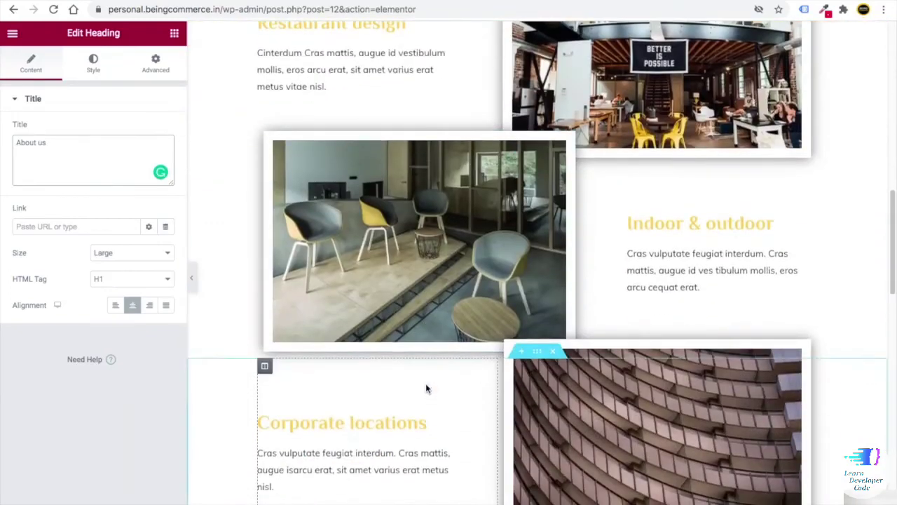
pyautogui.scroll(10, 426, 387)
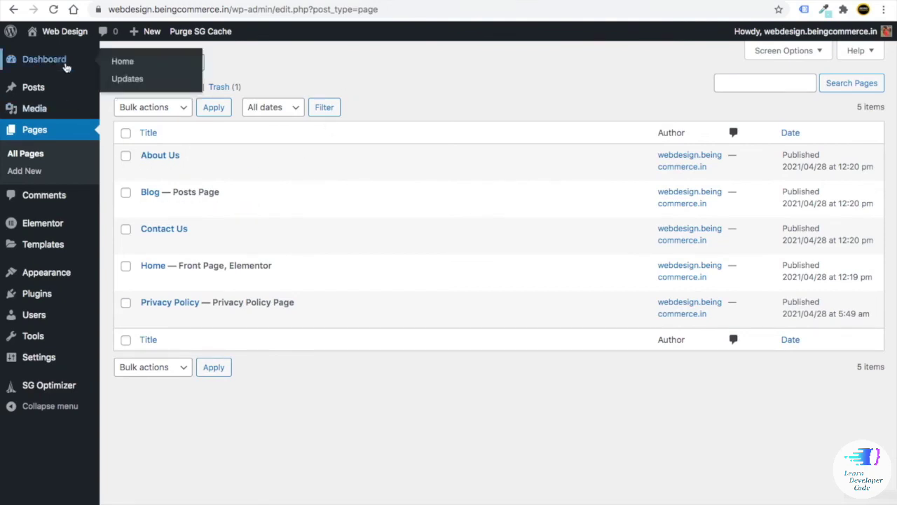
# - Open the Contact Us page in the WordPress page editor
pyautogui.moveTo(150, 290)
pyautogui.moveTo(150, 244)
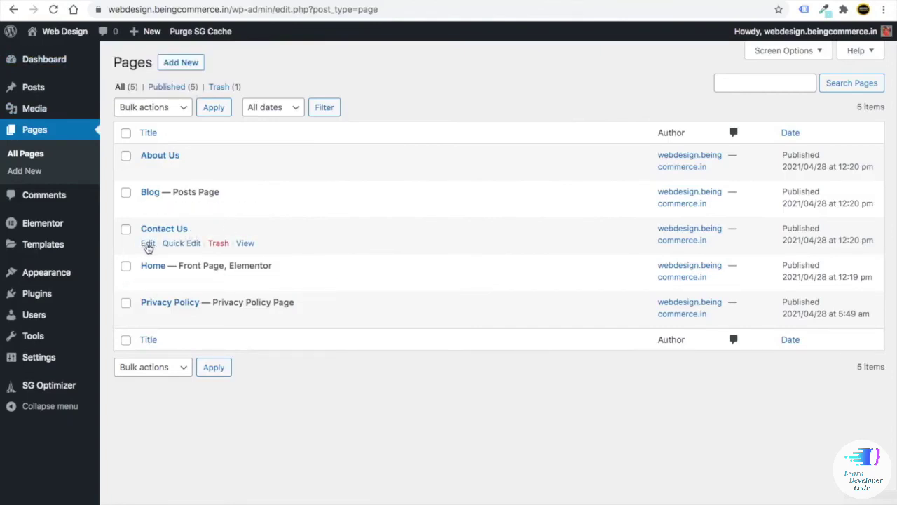
pyautogui.rightClick(148, 246)
pyautogui.click(341, 232)
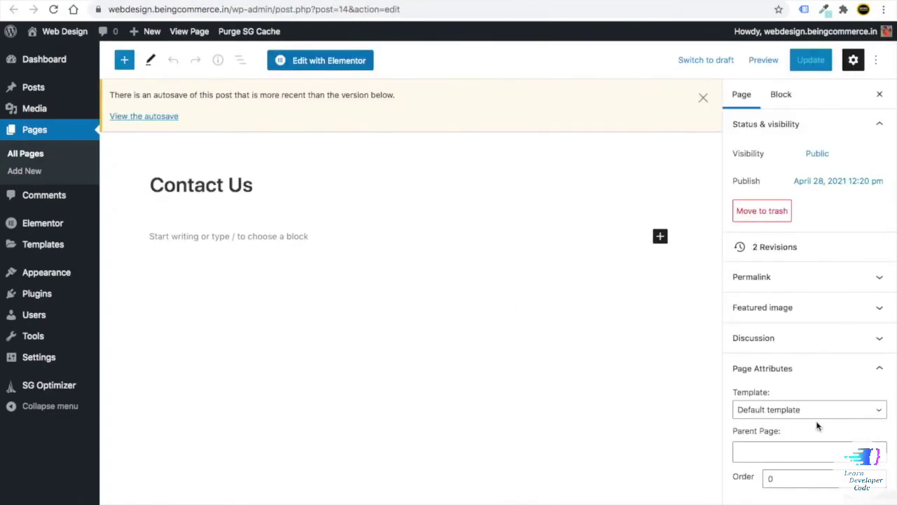
# - Set the Contact Us page template to Elementor Canvas and update the page
pyautogui.click(803, 412)
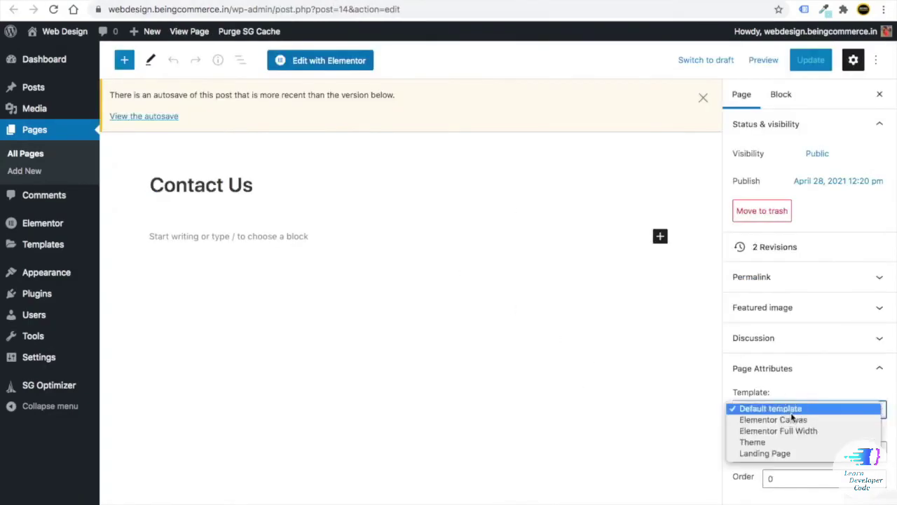
pyautogui.click(792, 419)
pyautogui.click(813, 62)
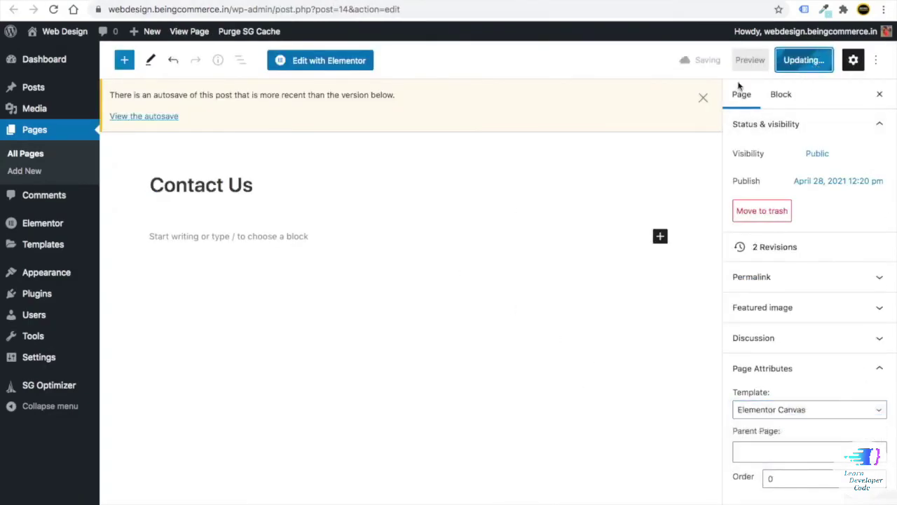
pyautogui.click(321, 62)
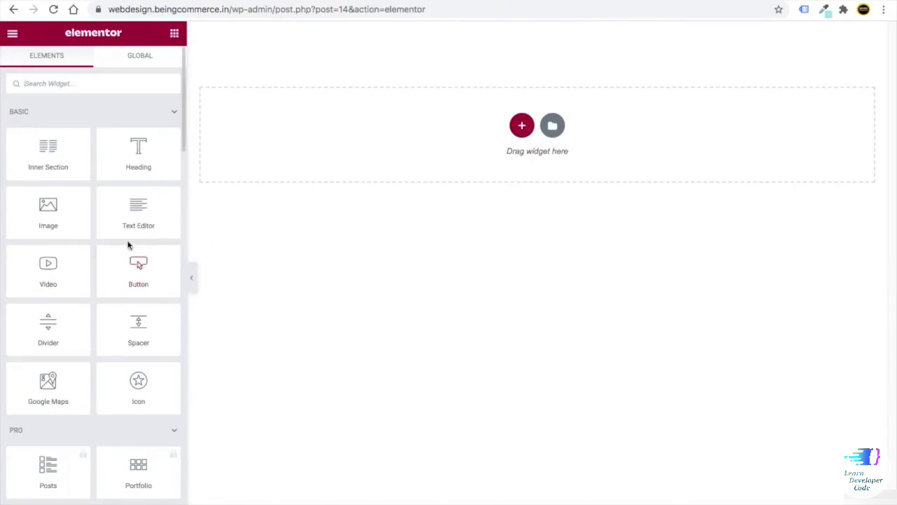
# - Open the template library from the empty Contact Us section's Add Template button
pyautogui.scroll(-15, 127, 260)
pyautogui.scroll(-5, 113, 280)
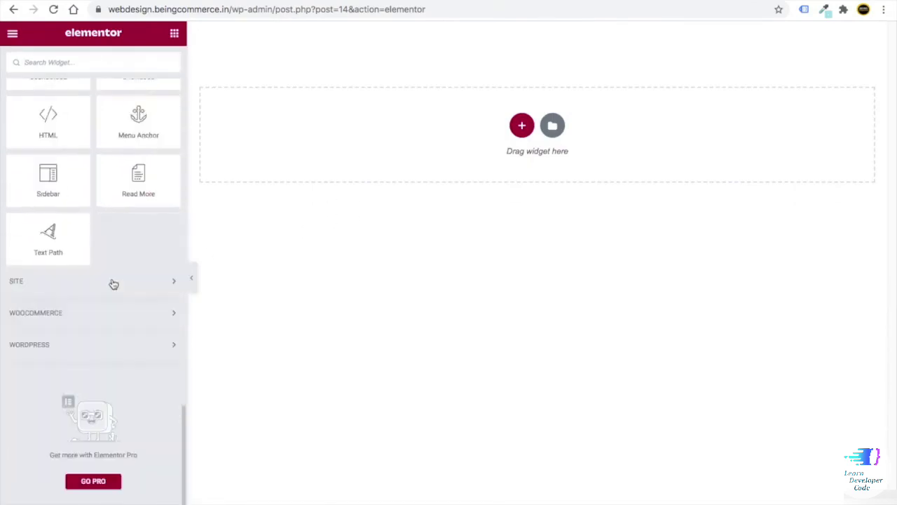
pyautogui.scroll(20, 82, 264)
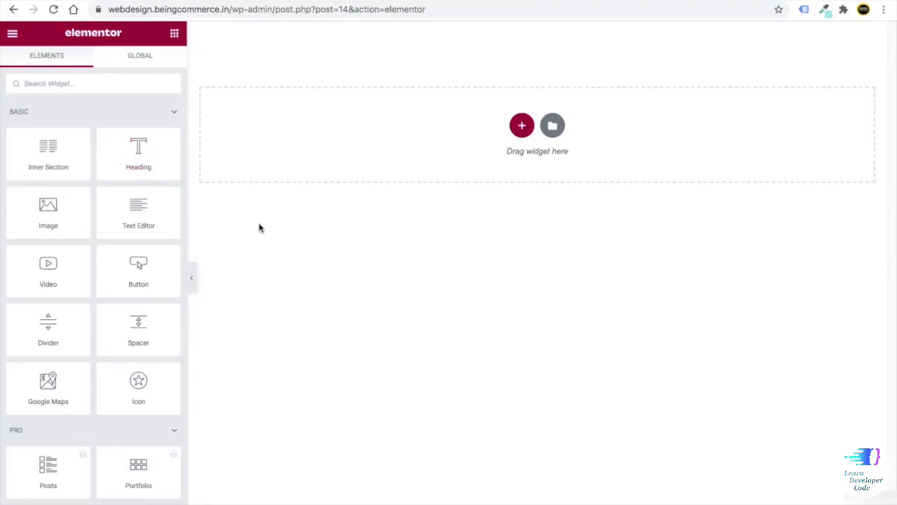
pyautogui.click(553, 127)
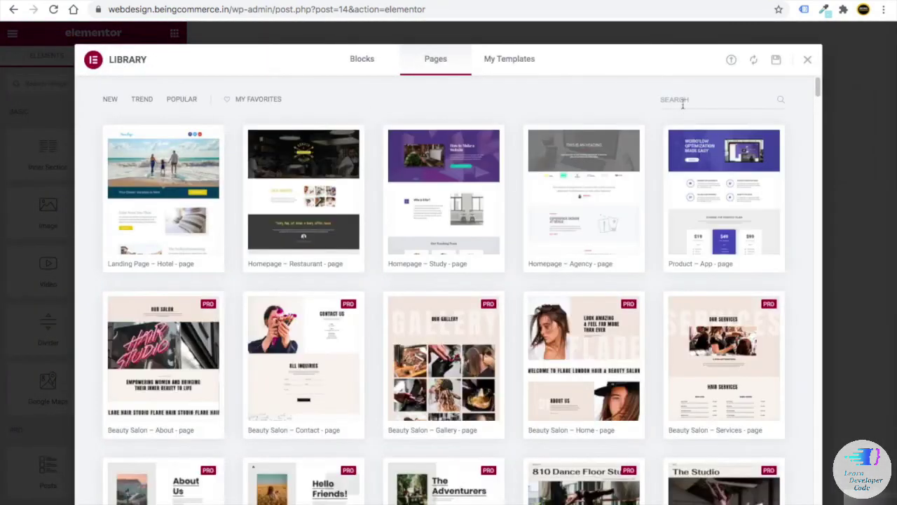
# - Search the library's page templates for 'contac' and browse the results
pyautogui.click(676, 99)
pyautogui.write('conta')
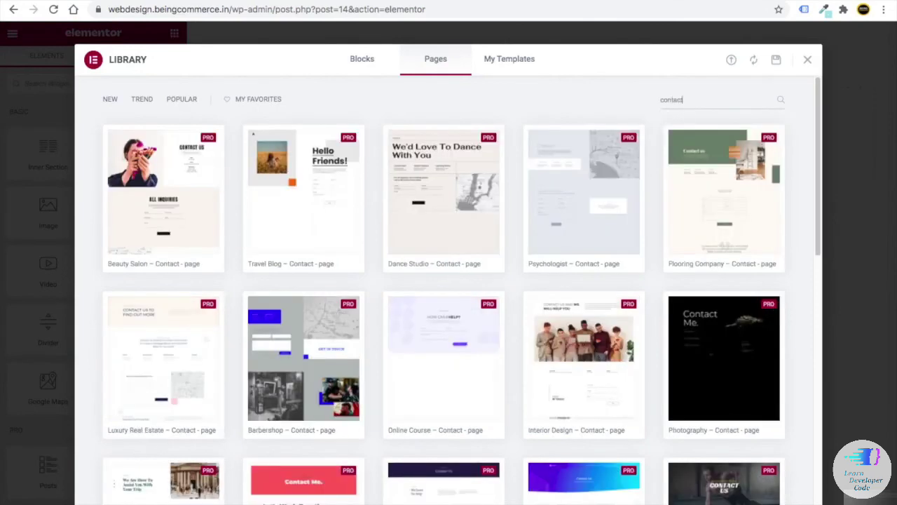
pyautogui.write('c')
pyautogui.scroll(-9, 495, 279)
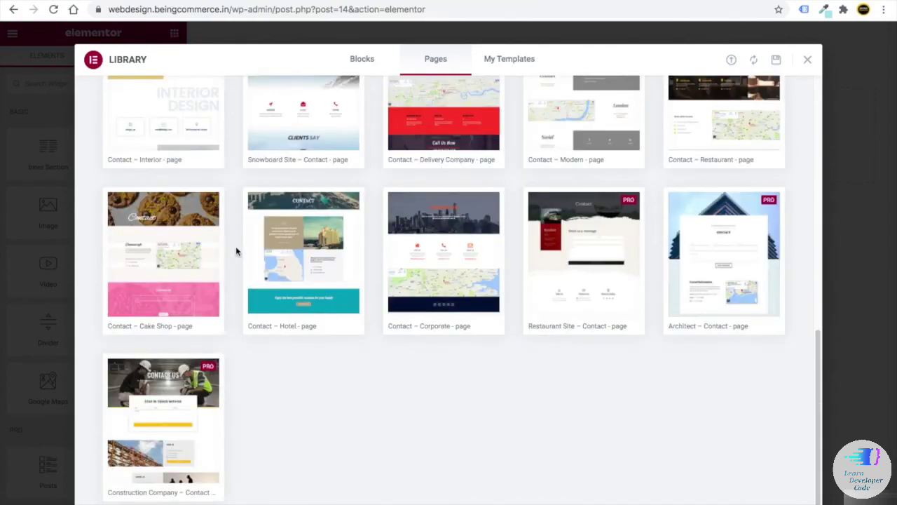
pyautogui.scroll(10, 388, 287)
pyautogui.scroll(-10, 400, 279)
pyautogui.scroll(15, 403, 412)
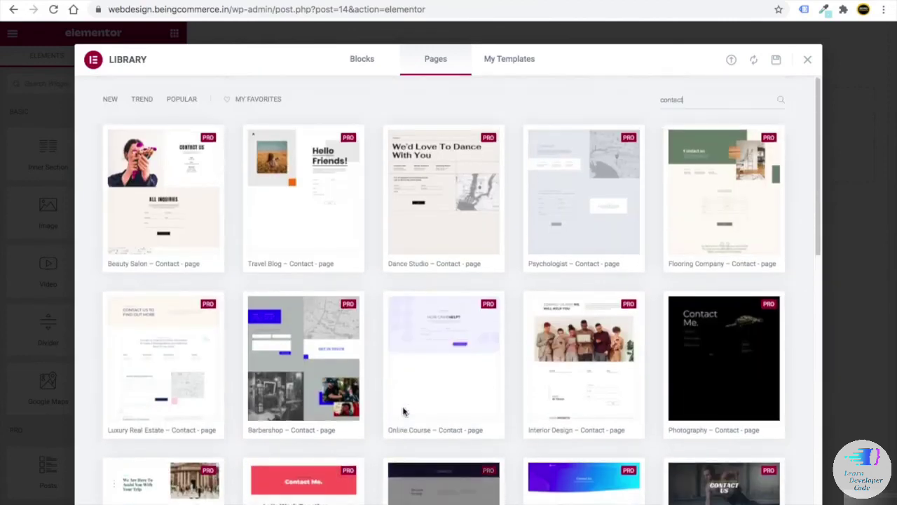
pyautogui.moveTo(404, 412)
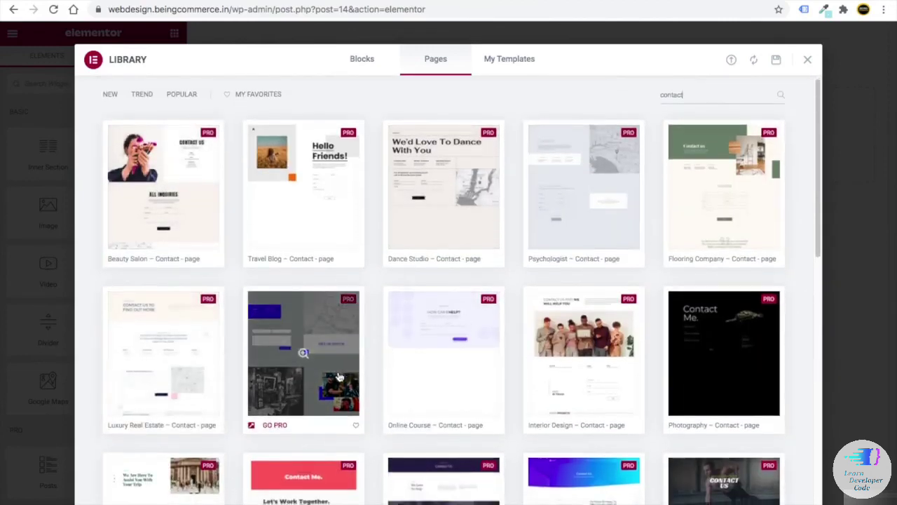
pyautogui.scroll(-3, 301, 322)
pyautogui.scroll(-1, 263, 330)
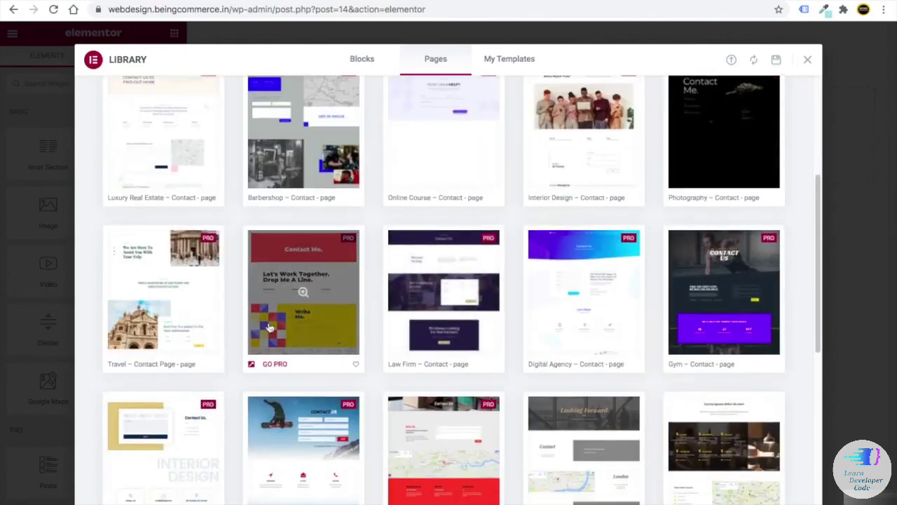
pyautogui.scroll(-3, 223, 315)
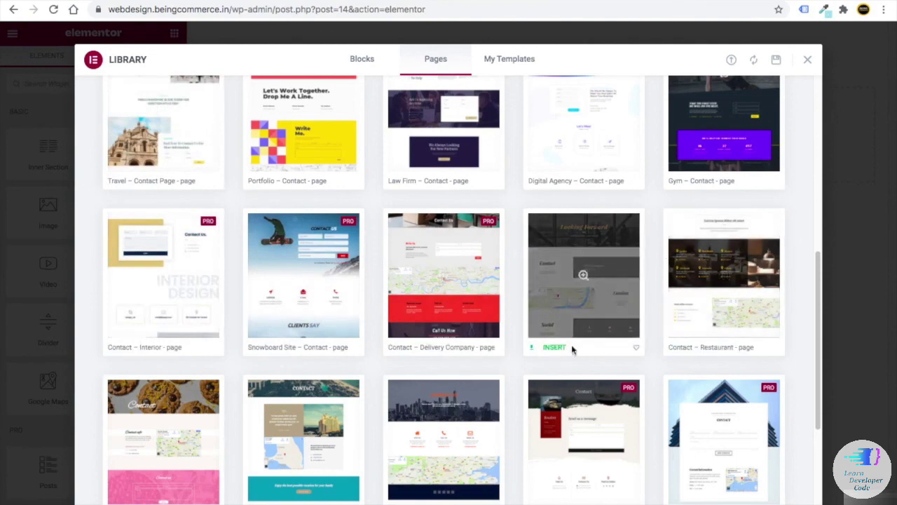
pyautogui.scroll(-3, 574, 344)
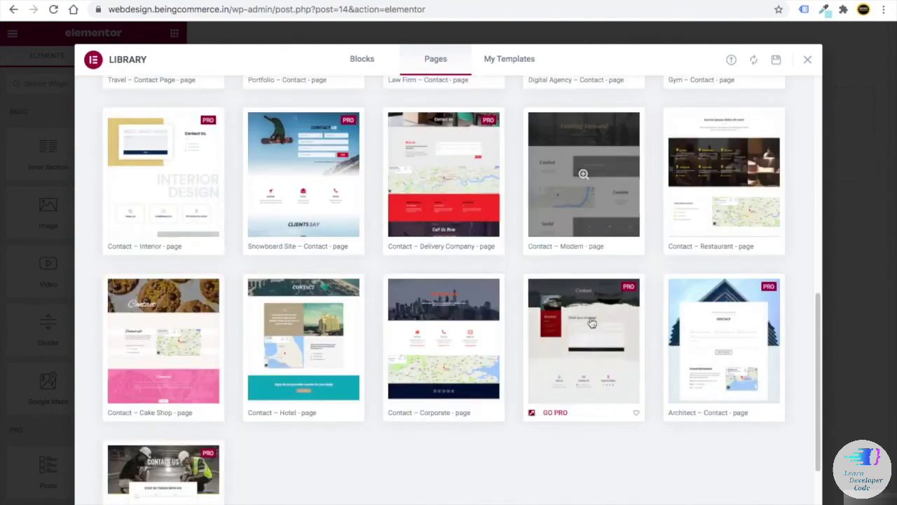
# - Preview the Contact – Modern template in full
pyautogui.click(580, 204)
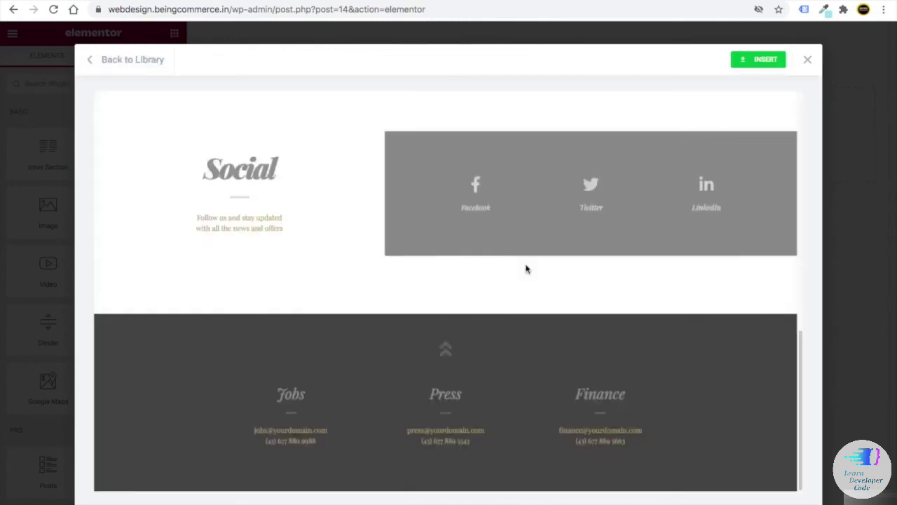
pyautogui.scroll(-3, 532, 268)
pyautogui.scroll(-5, 532, 269)
pyautogui.scroll(10, 546, 270)
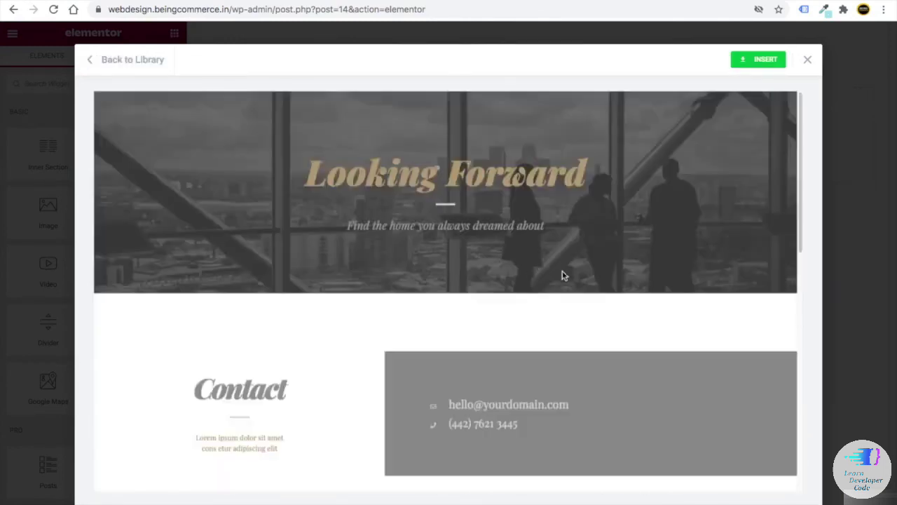
pyautogui.click(762, 60)
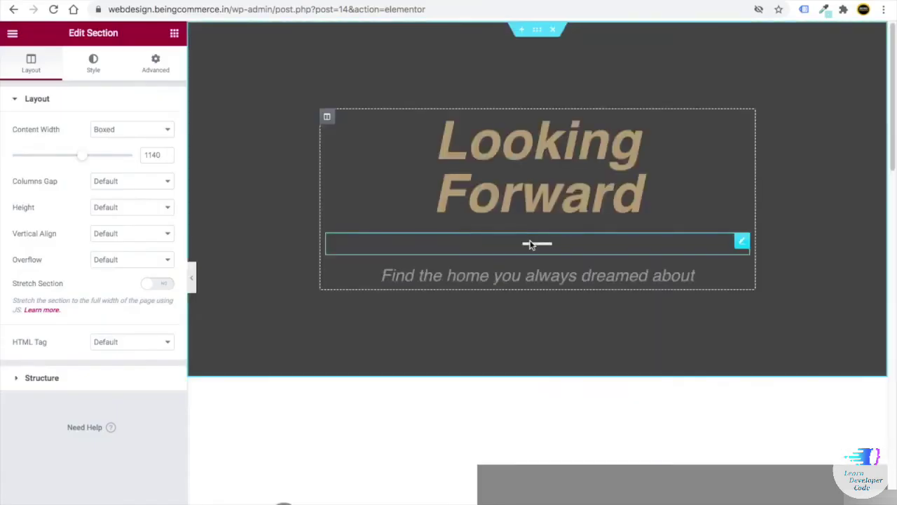
pyautogui.scroll(2, 526, 250)
pyautogui.scroll(-15, 526, 251)
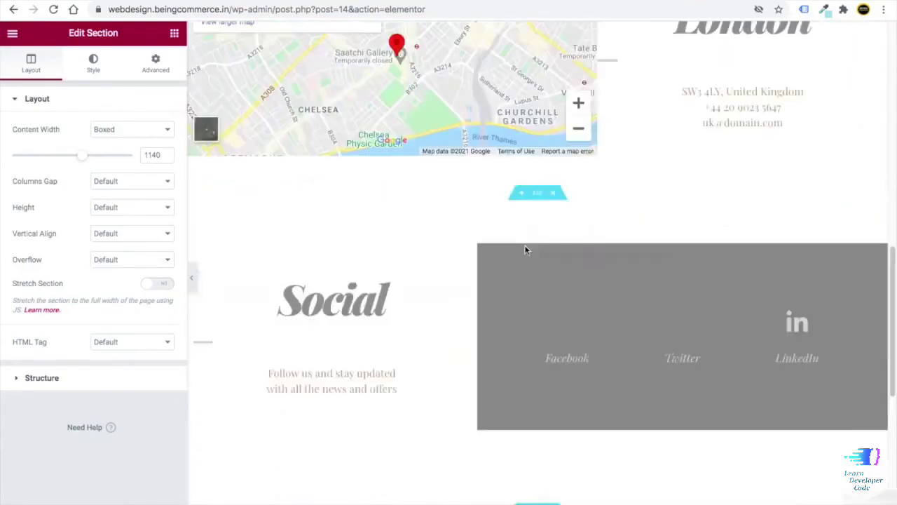
pyautogui.scroll(15, 527, 251)
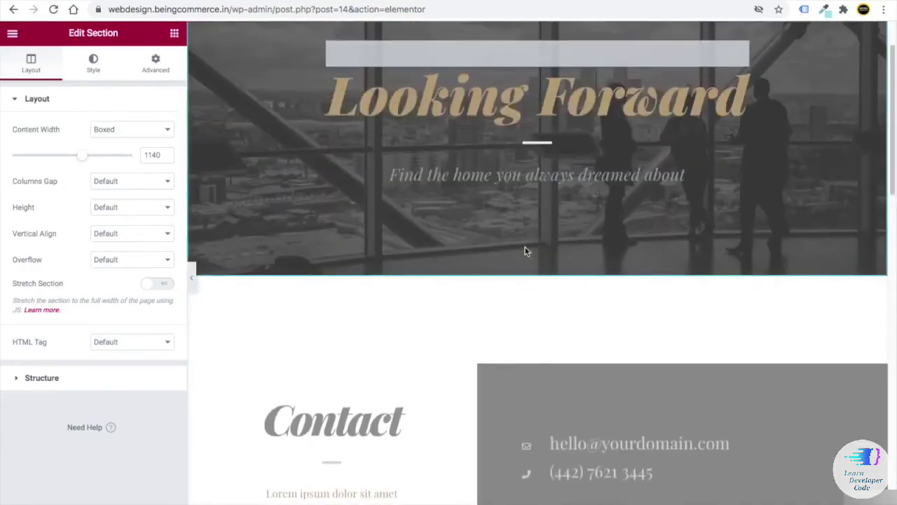
pyautogui.scroll(-4, 525, 249)
pyautogui.scroll(4, 525, 248)
pyautogui.scroll(1, 525, 248)
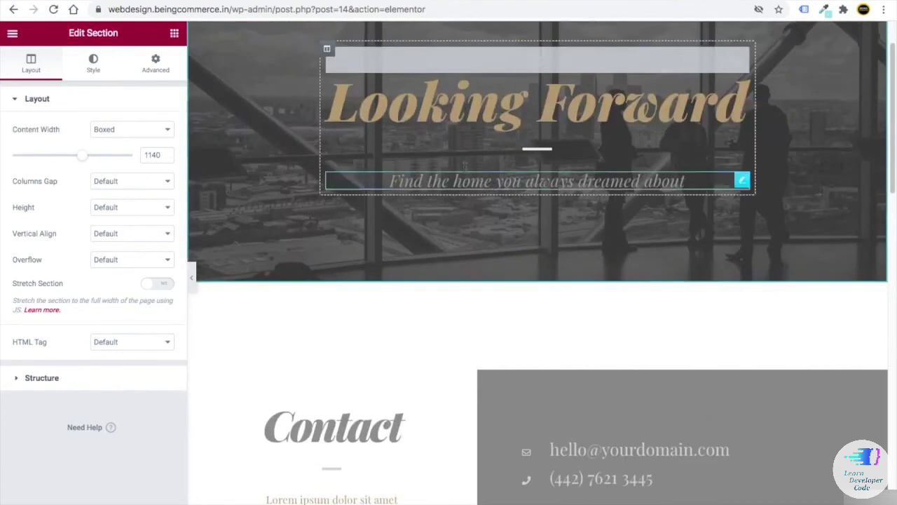
pyautogui.click(742, 81)
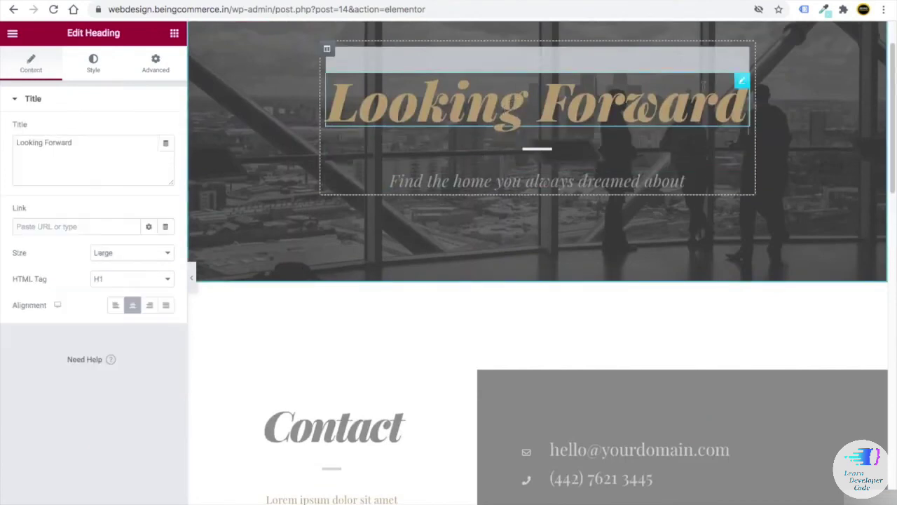
pyautogui.click(92, 61)
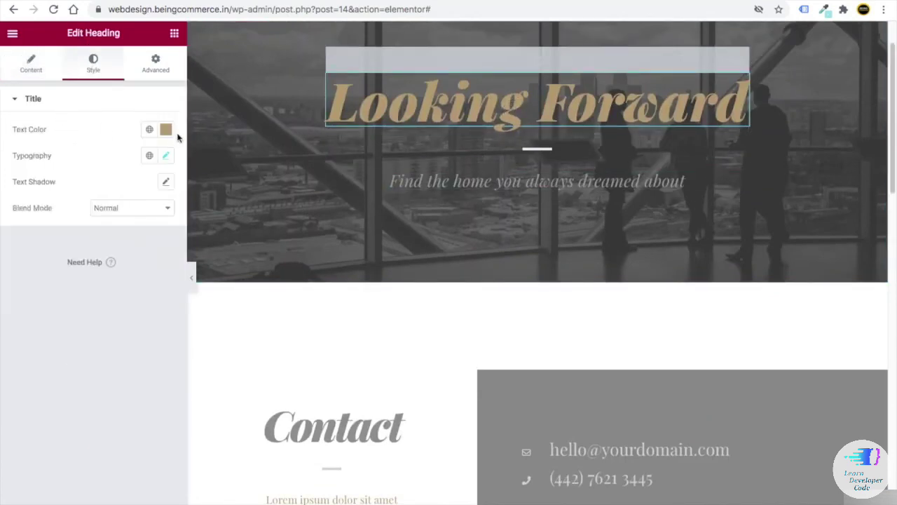
pyautogui.click(167, 129)
pyautogui.moveTo(119, 254)
pyautogui.mouseDown()
pyautogui.moveTo(136, 184)
pyautogui.moveTo(150, 181)
pyautogui.mouseUp()
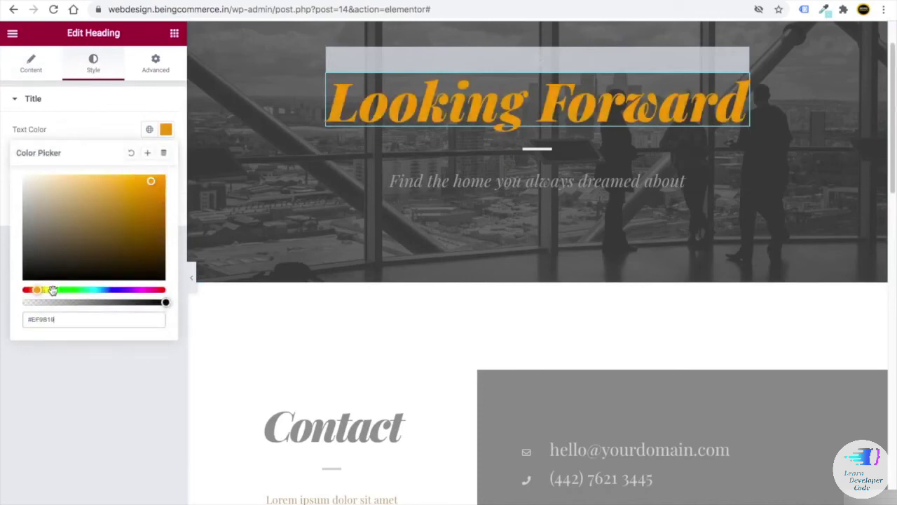
pyautogui.moveTo(45, 268)
pyautogui.mouseDown()
pyautogui.moveTo(62, 224)
pyautogui.moveTo(8, 172)
pyautogui.mouseUp()
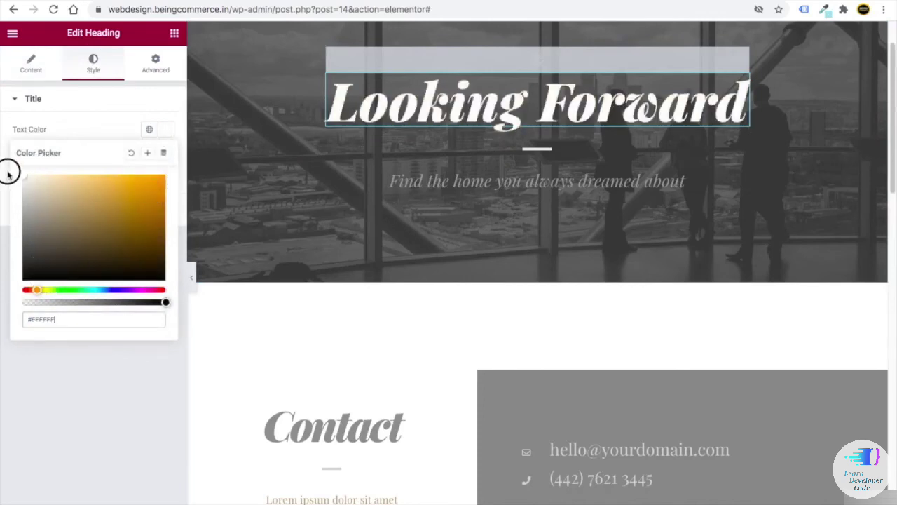
pyautogui.scroll(-3, 526, 403)
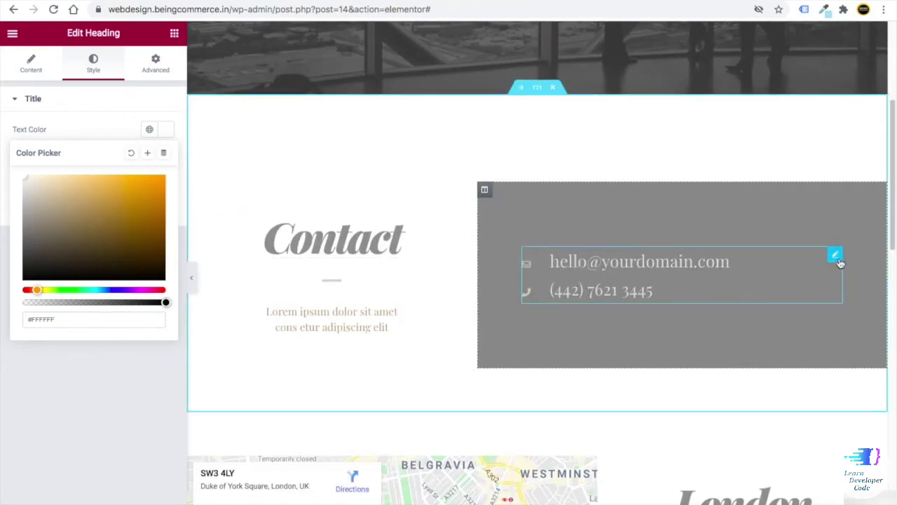
# - Open the contact list's e-mail item and clear its placeholder e-mail text
pyautogui.click(836, 256)
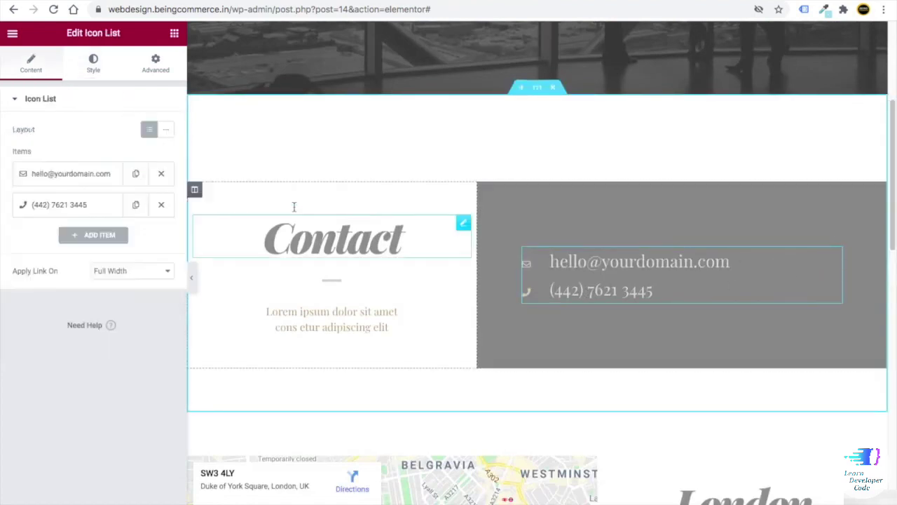
pyautogui.click(97, 180)
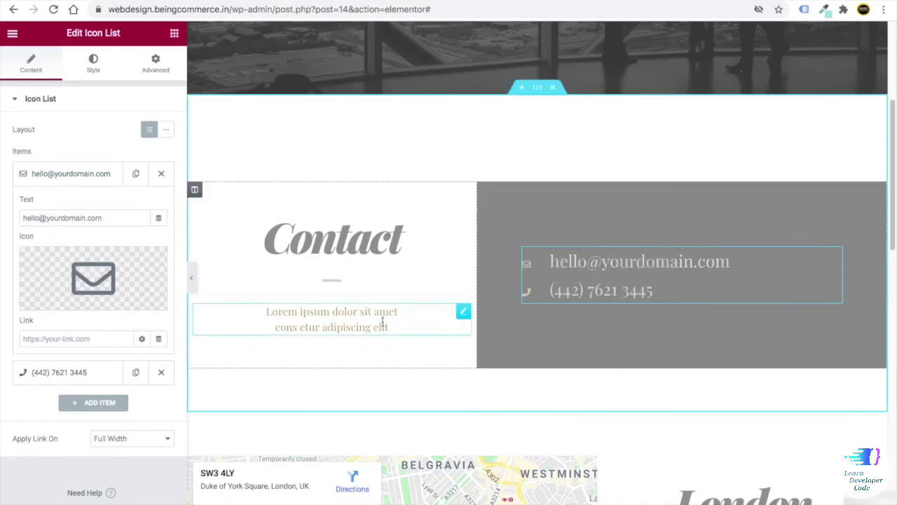
pyautogui.hscroll(-5, 224, 279)
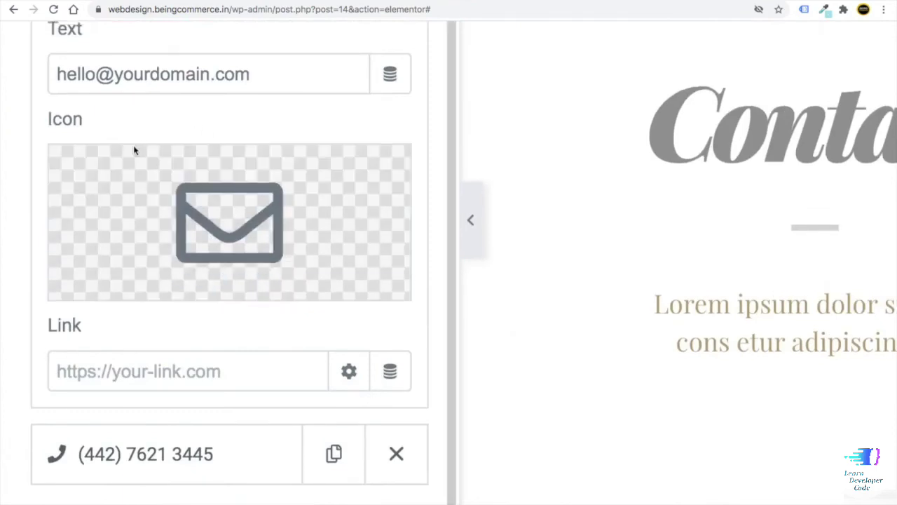
pyautogui.scroll(3, 140, 154)
pyautogui.moveTo(254, 176); pyautogui.dragTo(75, 178)
pyautogui.press('BackSpace')
# - Enter mailto: followed by the customer's e-mail address as the item's text
pyautogui.write('mailto:')
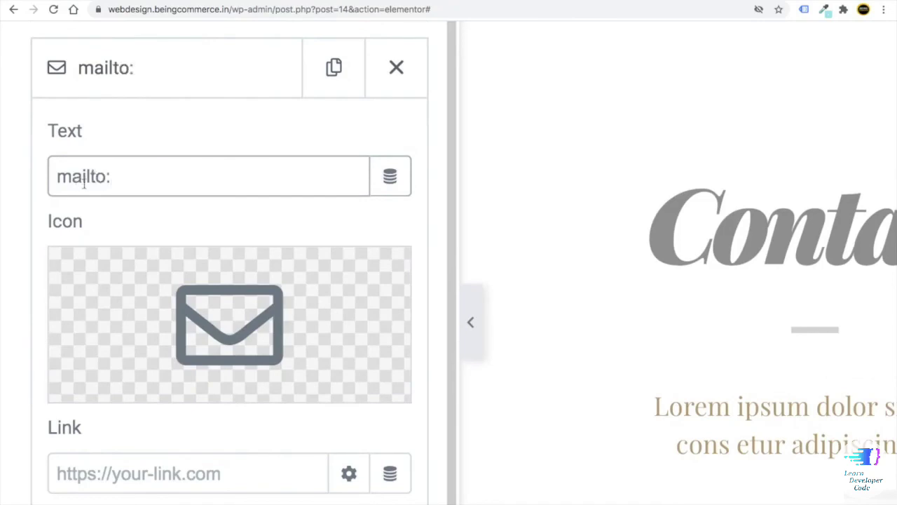
pyautogui.moveTo(113, 177); pyautogui.dragTo(53, 177)
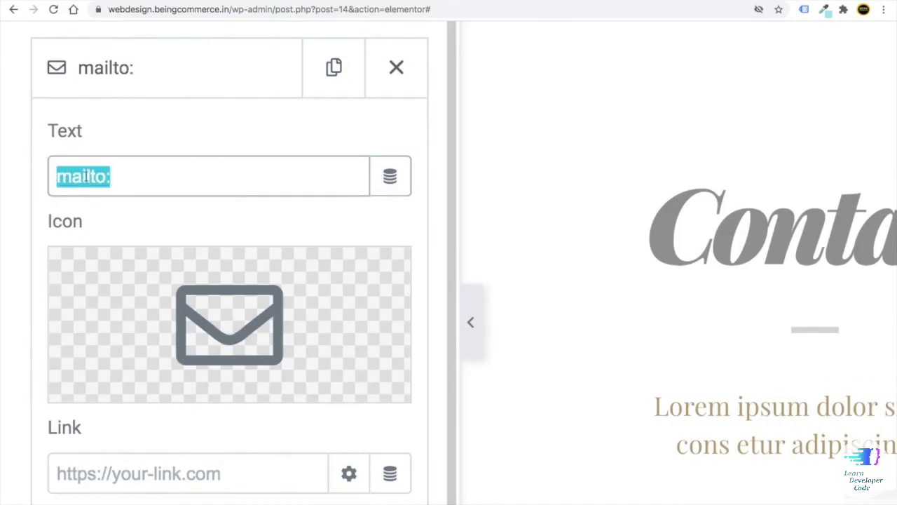
pyautogui.click(119, 179)
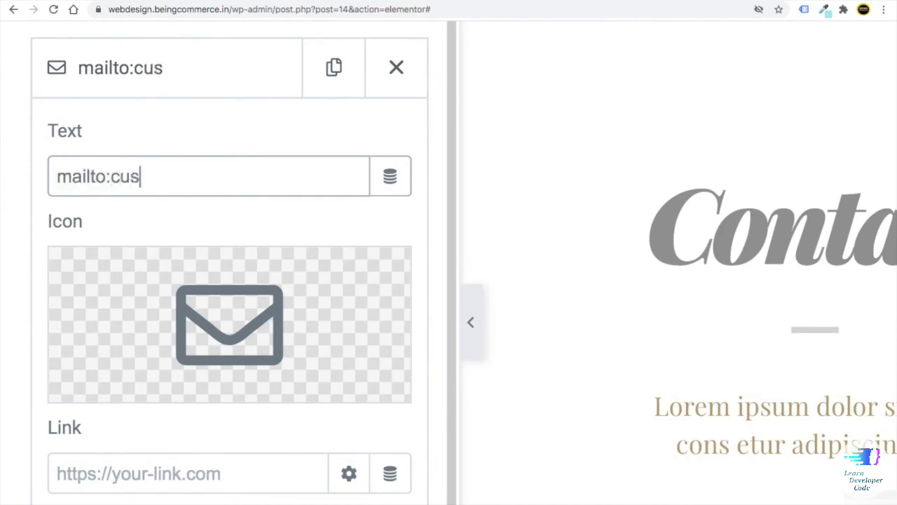
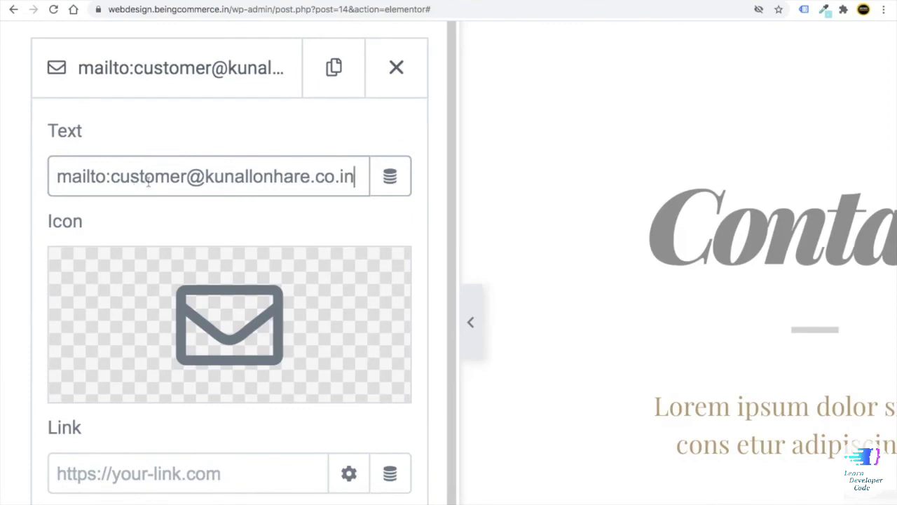
pyautogui.moveTo(116, 176); pyautogui.dragTo(354, 176)
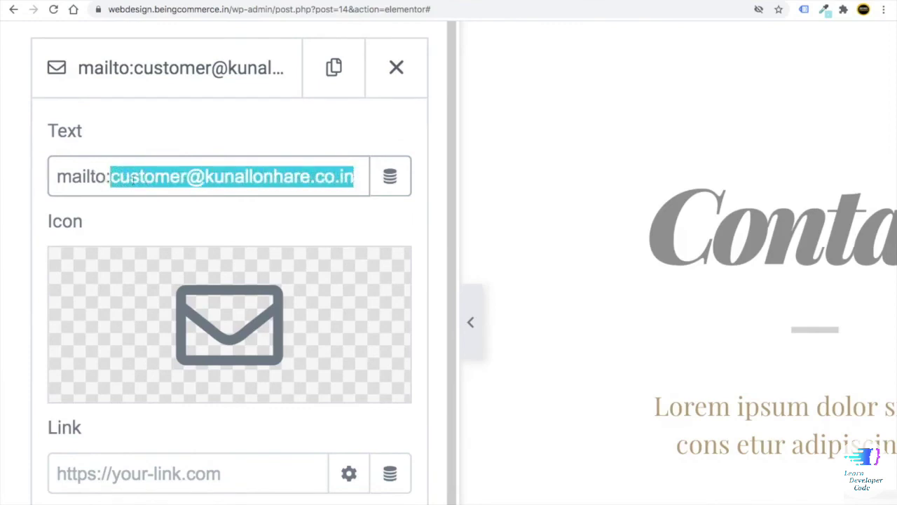
pyautogui.moveTo(112, 177); pyautogui.dragTo(109, 173)
pyautogui.click(56, 177)
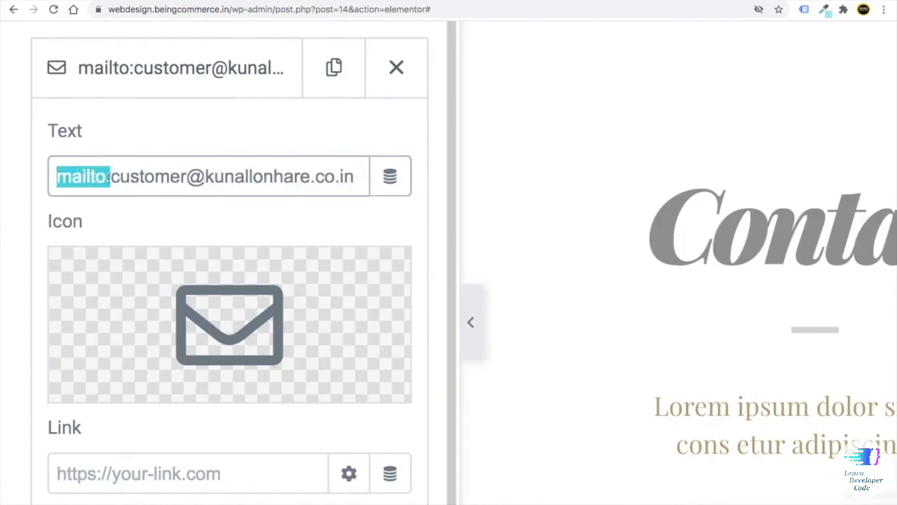
pyautogui.click(110, 177)
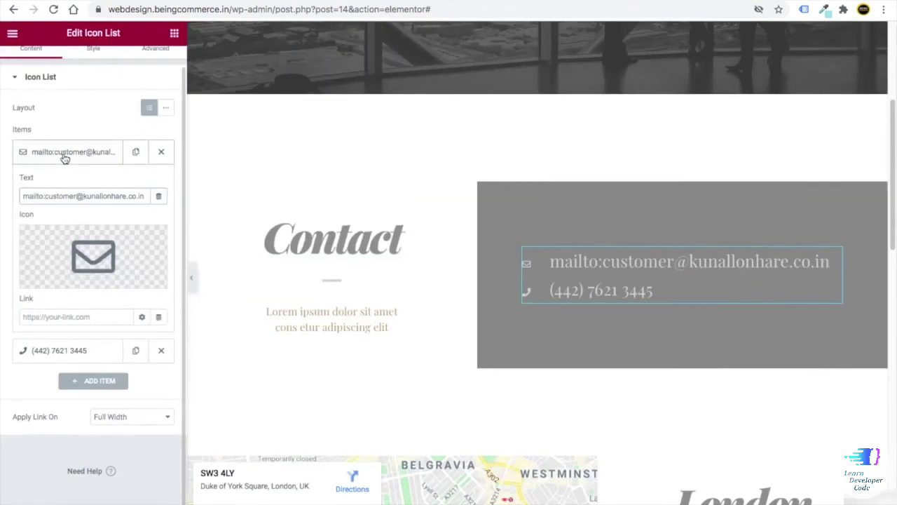
pyautogui.click(168, 70)
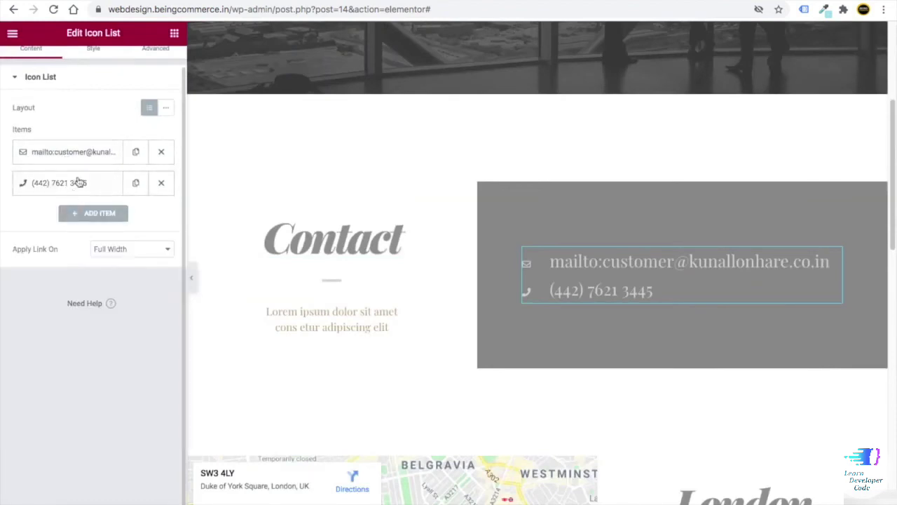
pyautogui.scroll(-1, 355, 315)
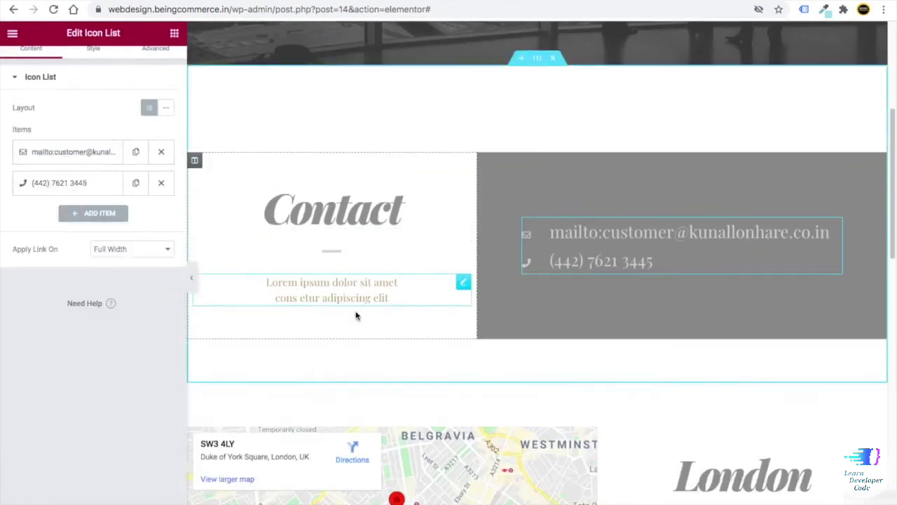
pyautogui.click(334, 210)
# - Set the Contact heading's text colour to navy blue (#141F96)
pyautogui.click(93, 65)
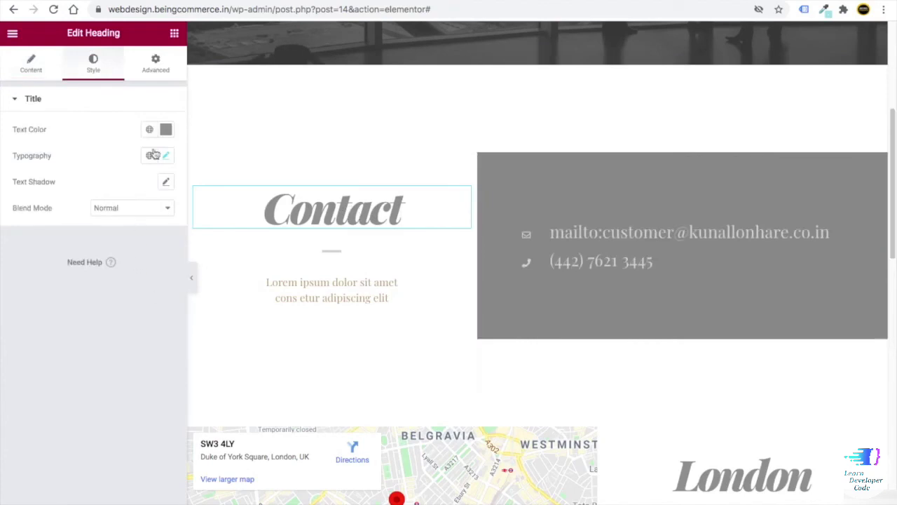
pyautogui.click(165, 129)
pyautogui.click(72, 280)
pyautogui.click(115, 289)
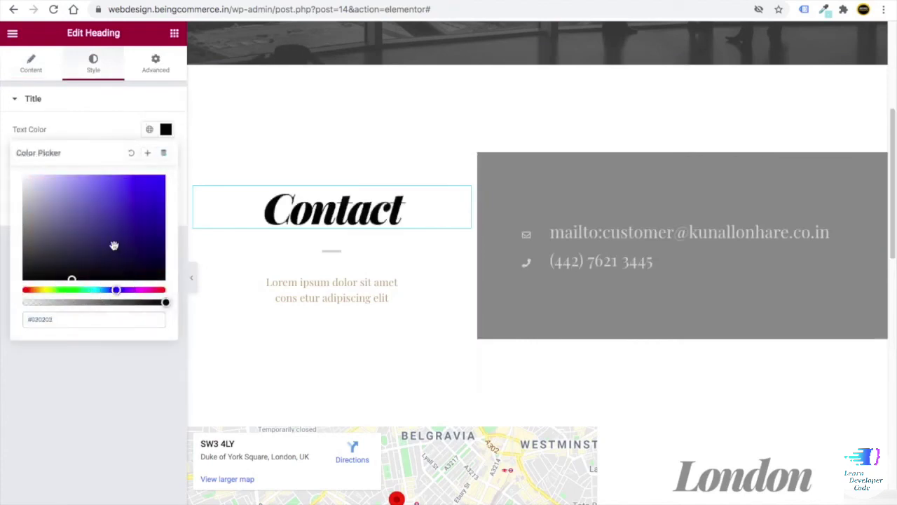
pyautogui.click(147, 218)
# - Set the lorem ipsum text beneath Contact to black
pyautogui.click(354, 282)
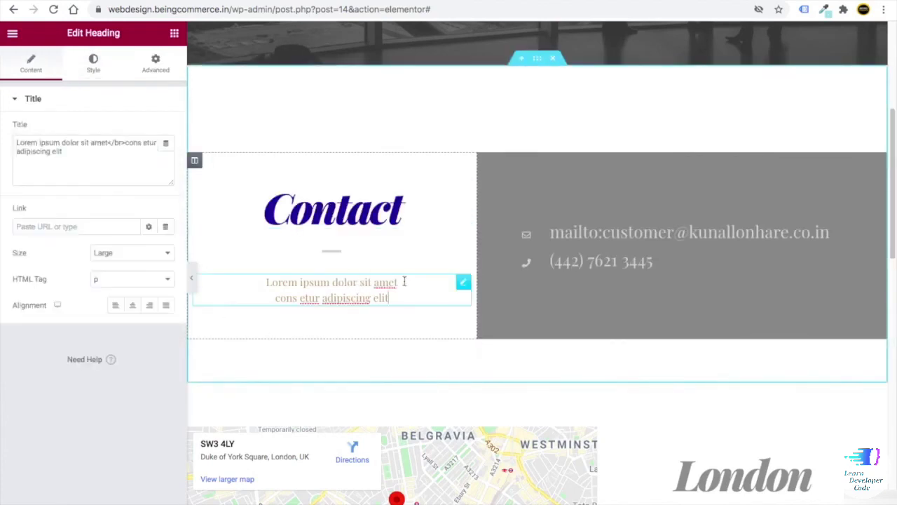
pyautogui.click(93, 65)
pyautogui.click(165, 129)
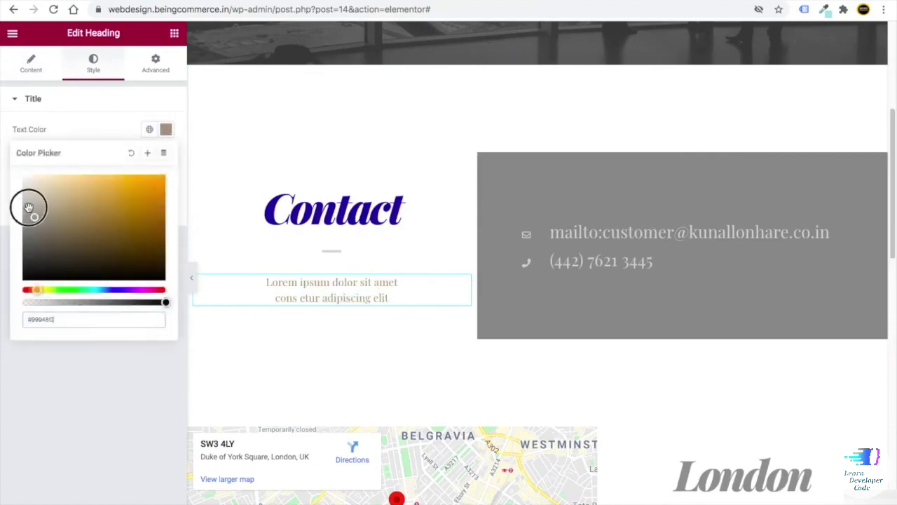
pyautogui.moveTo(26, 206); pyautogui.dragTo(8, 274)
pyautogui.click(70, 365)
pyautogui.scroll(-10, 403, 450)
pyautogui.scroll(3, 403, 449)
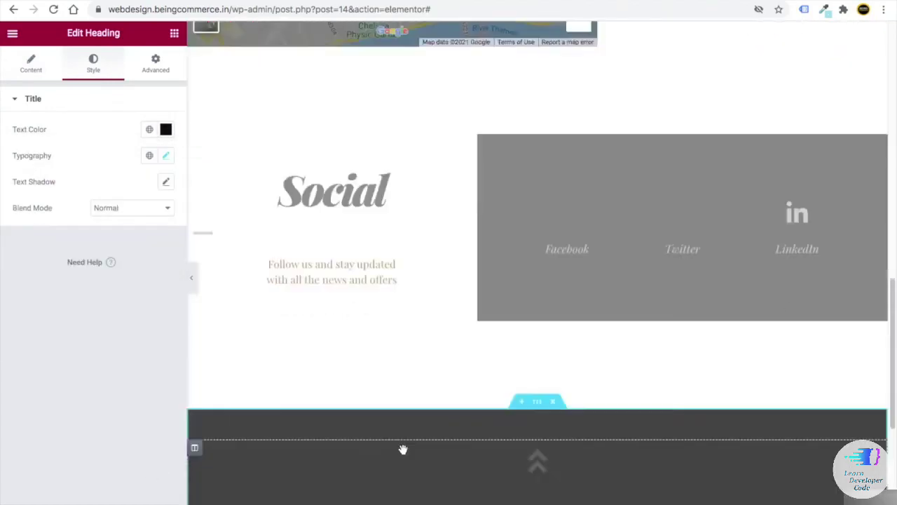
pyautogui.scroll(5, 427, 413)
pyautogui.scroll(4, 370, 428)
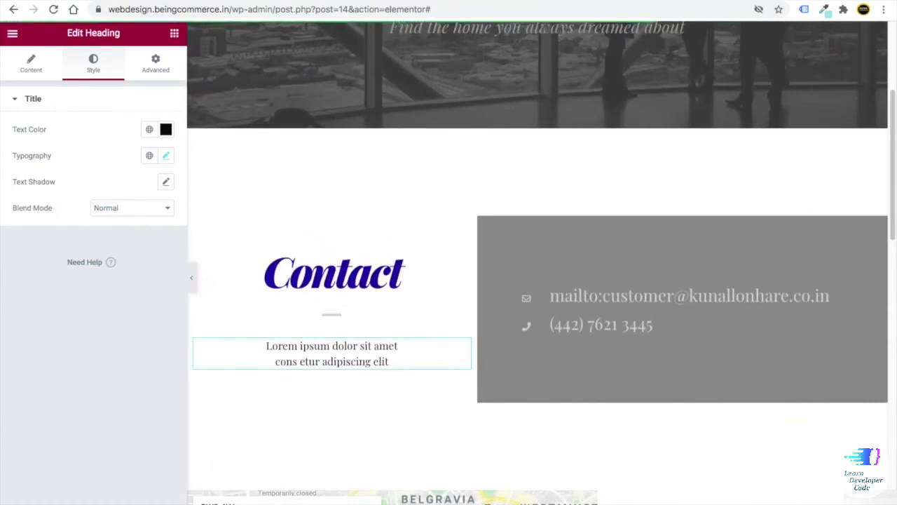
pyautogui.click(105, 496)
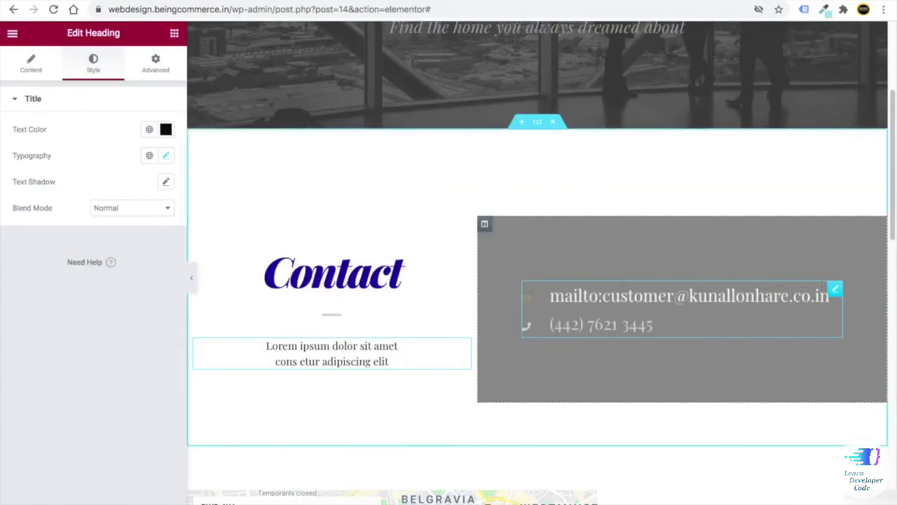
# - Copy the e-mail item's mailto address into its Link field
pyautogui.click(834, 289)
pyautogui.click(74, 173)
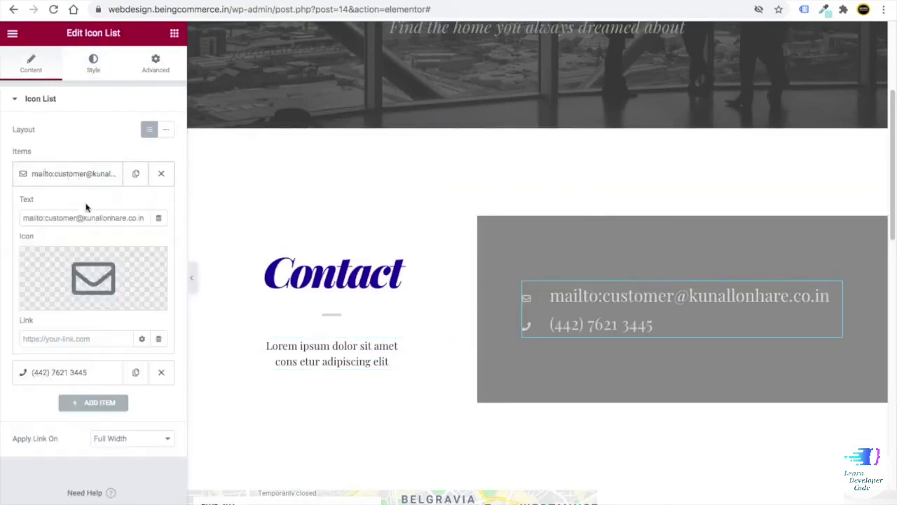
pyautogui.click(46, 217)
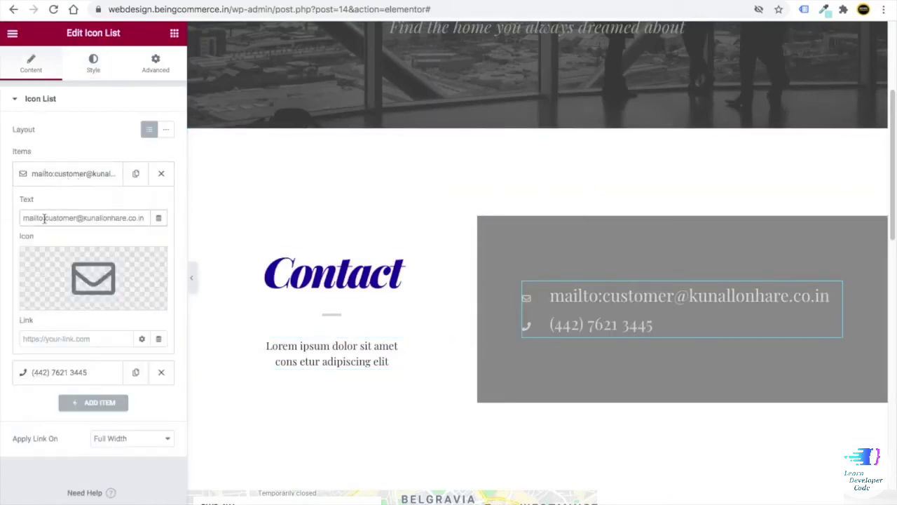
pyautogui.tripleClick(42, 218)
pyautogui.rightClick(44, 217)
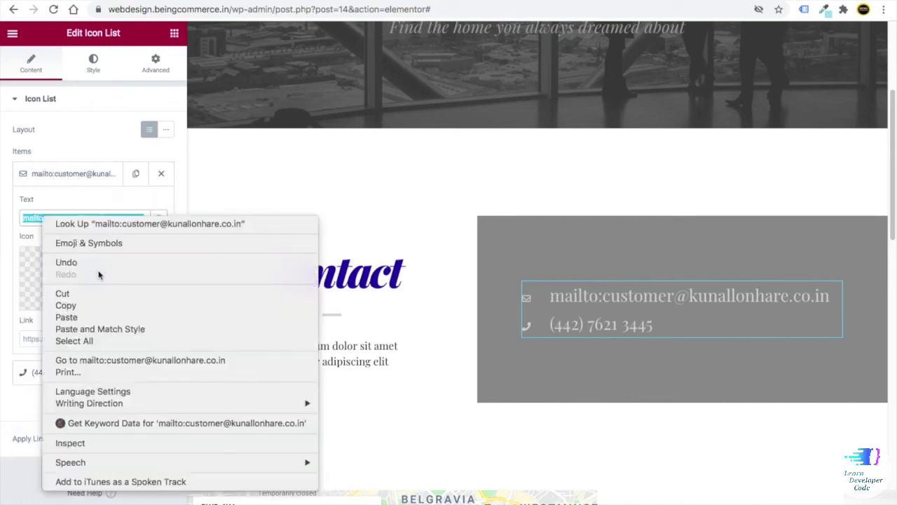
pyautogui.click(91, 303)
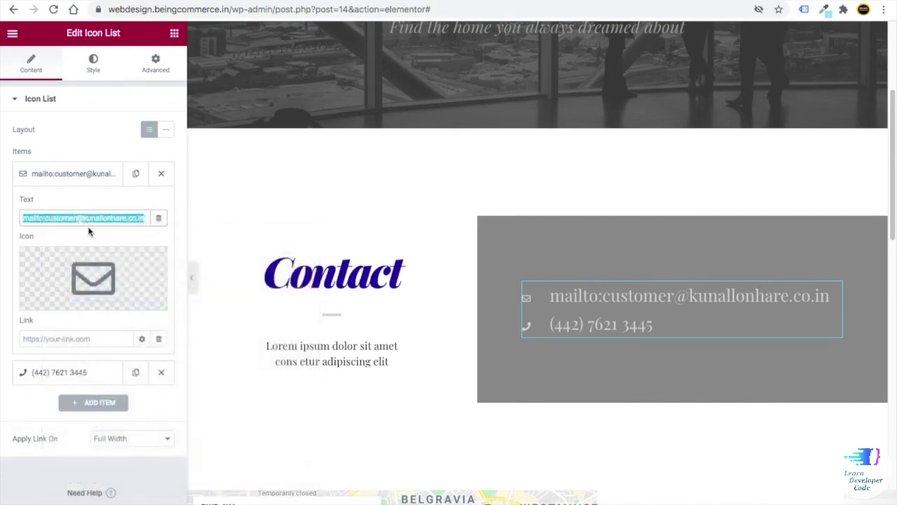
pyautogui.click(47, 342)
pyautogui.hotkey('ctrl', 'v')
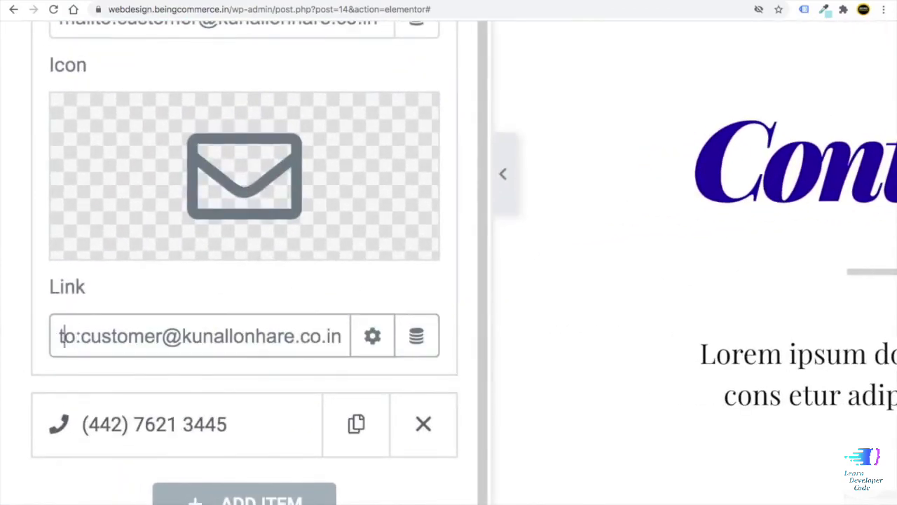
# - Remove the mailto: prefix from the e-mail item's displayed text
pyautogui.press('Left')
pyautogui.moveTo(67, 336); pyautogui.dragTo(250, 343)
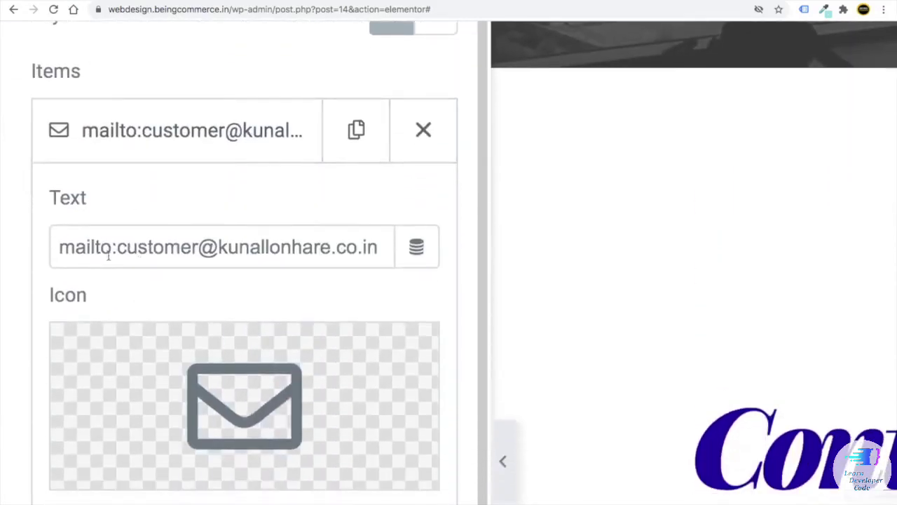
pyautogui.moveTo(112, 248); pyautogui.dragTo(41, 254)
pyautogui.press('BackSpace')
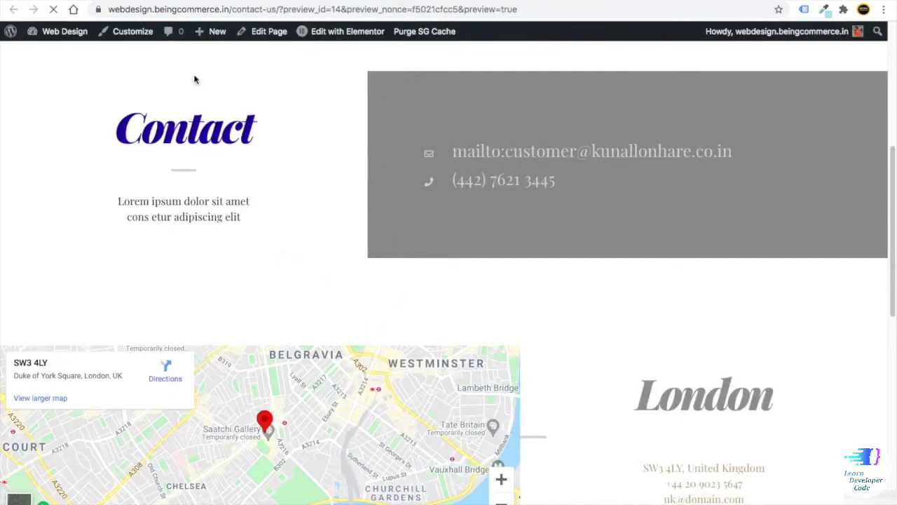
# - Preview the page and click the contact e-mail link to test it
pyautogui.hotkey('ctrl', 'r')
pyautogui.scroll(-6, 481, 327)
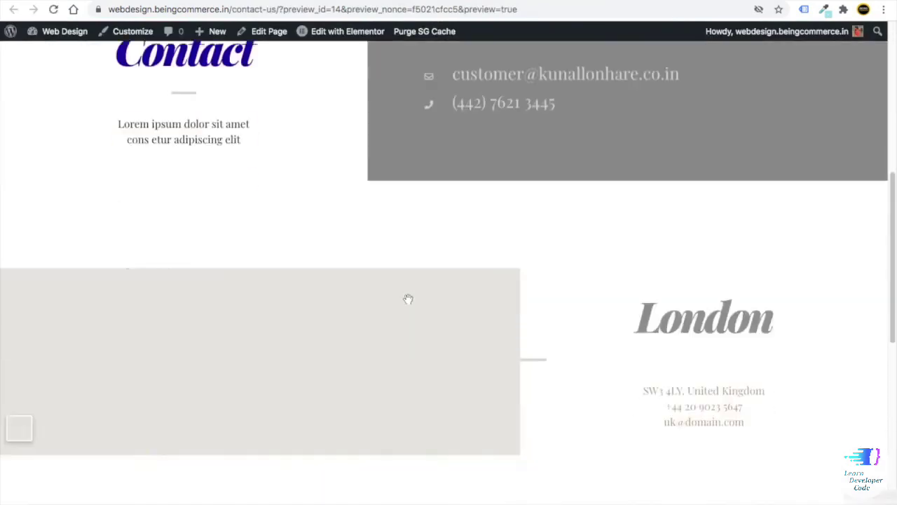
pyautogui.scroll(3, 522, 175)
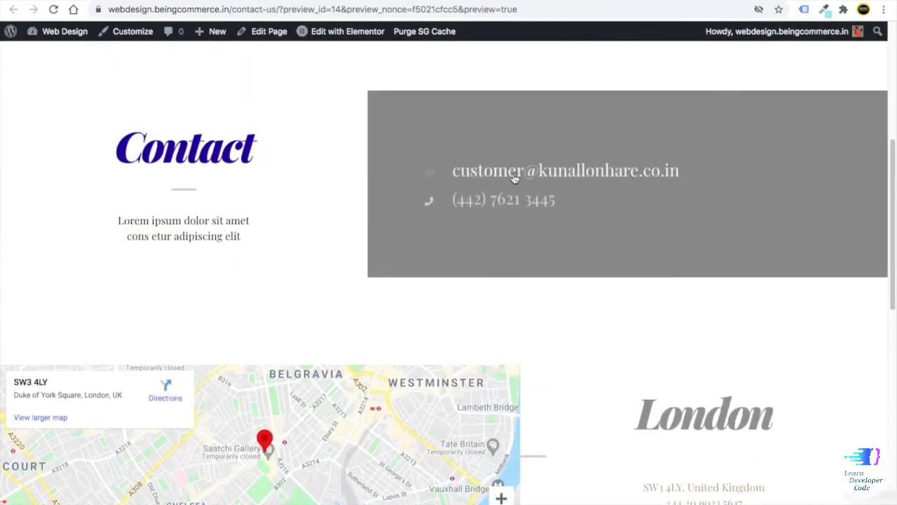
pyautogui.click(508, 172)
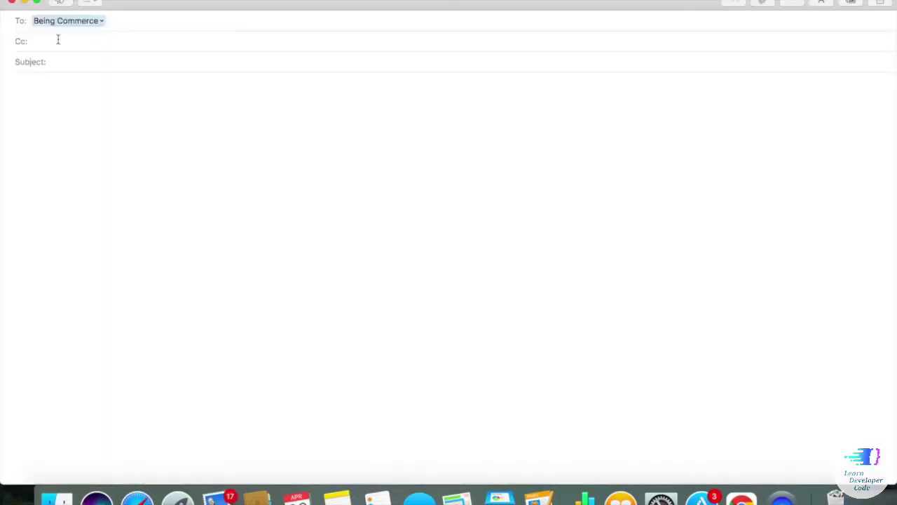
# - Inspect the recipient address options in the Mail test message
pyautogui.click(100, 23)
pyautogui.click(80, 94)
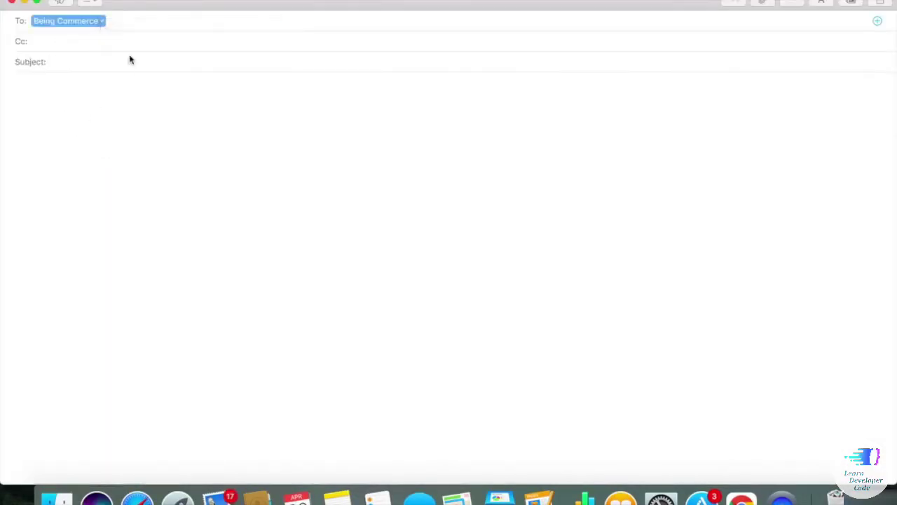
pyautogui.click(101, 22)
pyautogui.click(332, 140)
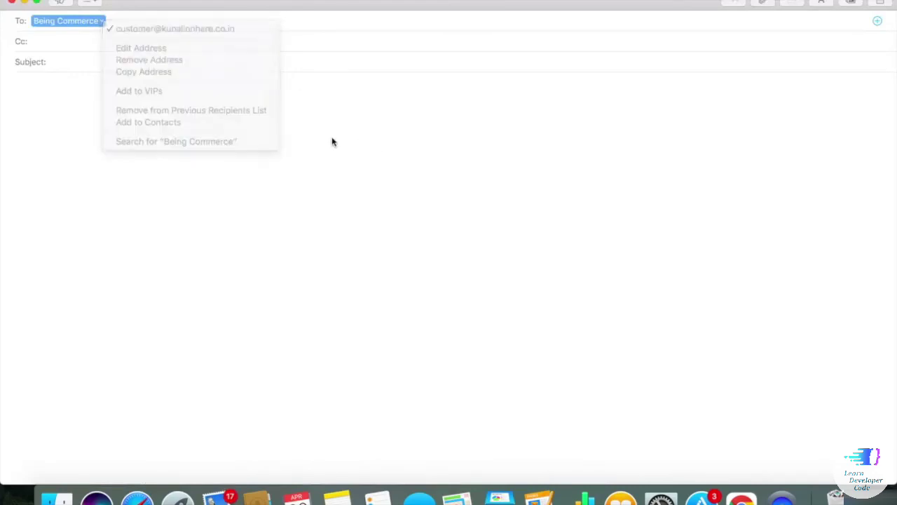
pyautogui.click(56, 62)
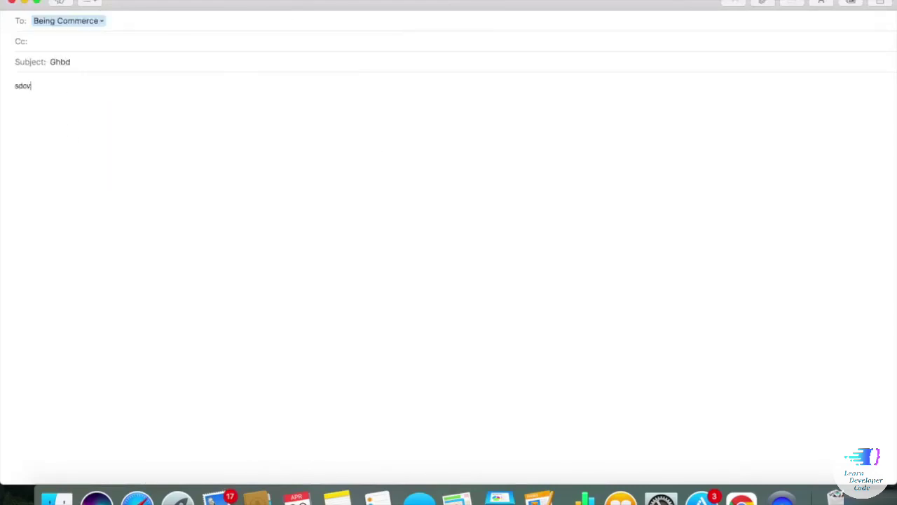
pyautogui.click(100, 22)
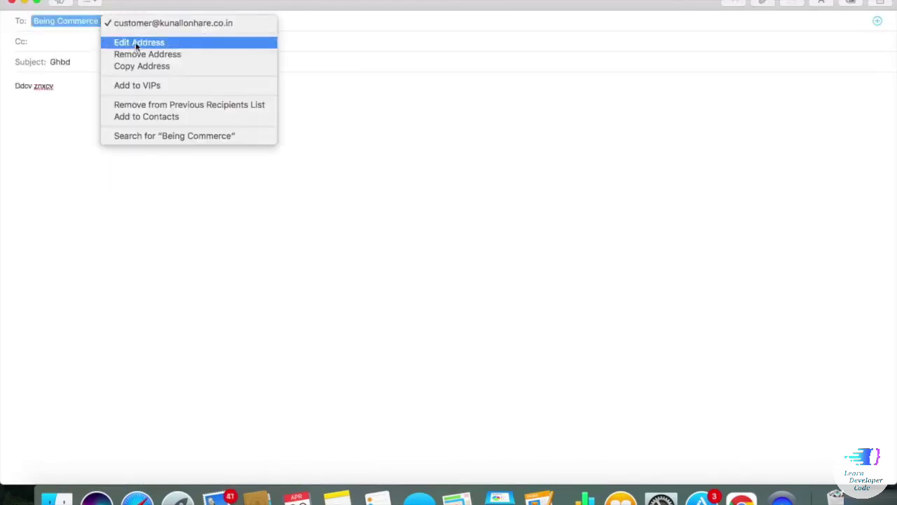
pyautogui.click(357, 154)
# - Close the test message without saving and switch back to the browser
pyautogui.click(10, 3)
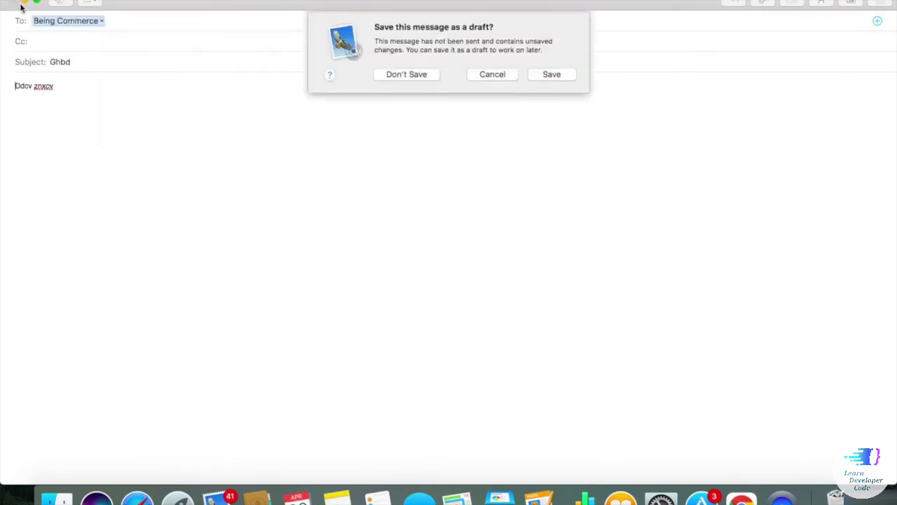
pyautogui.click(408, 73)
pyautogui.rightClick(225, 498)
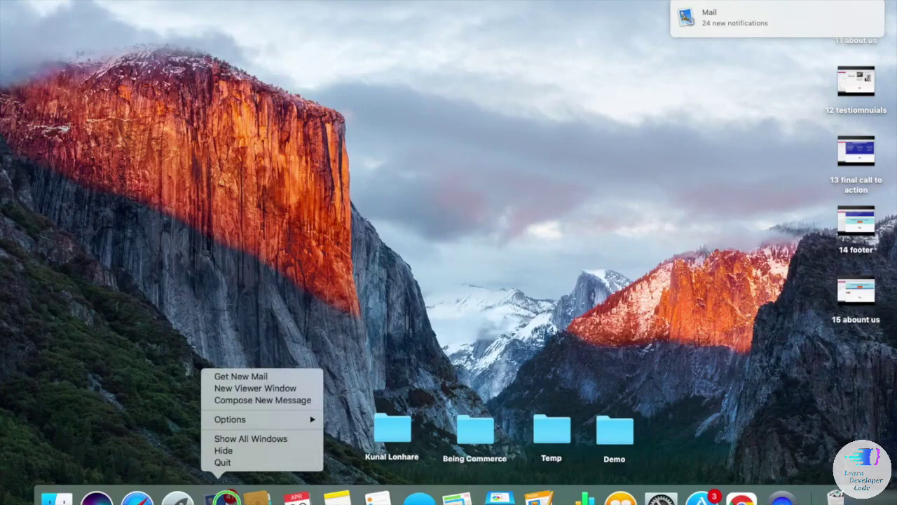
pyautogui.click(256, 475)
pyautogui.rightClick(239, 489)
pyautogui.click(245, 468)
pyautogui.hotkey('ctrl', 'Right')
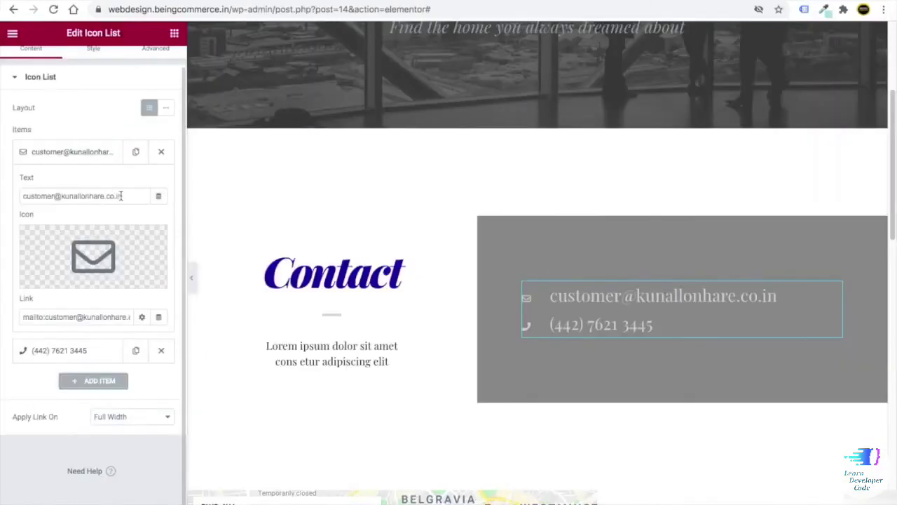
# - Check the e-mail item's text and mailto link, then copy the navy-blue Contact heading
pyautogui.moveTo(120, 195); pyautogui.dragTo(17, 195)
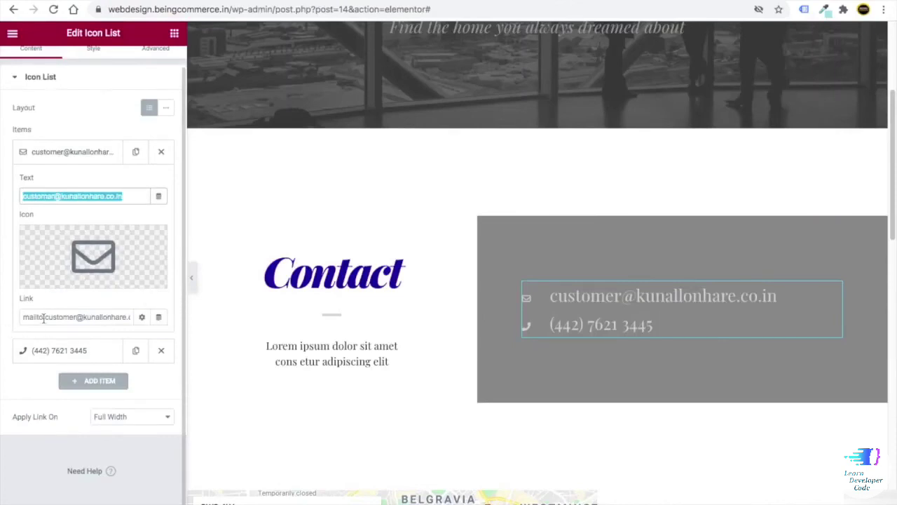
pyautogui.scroll(5, 43, 318)
pyautogui.doubleClick(74, 381)
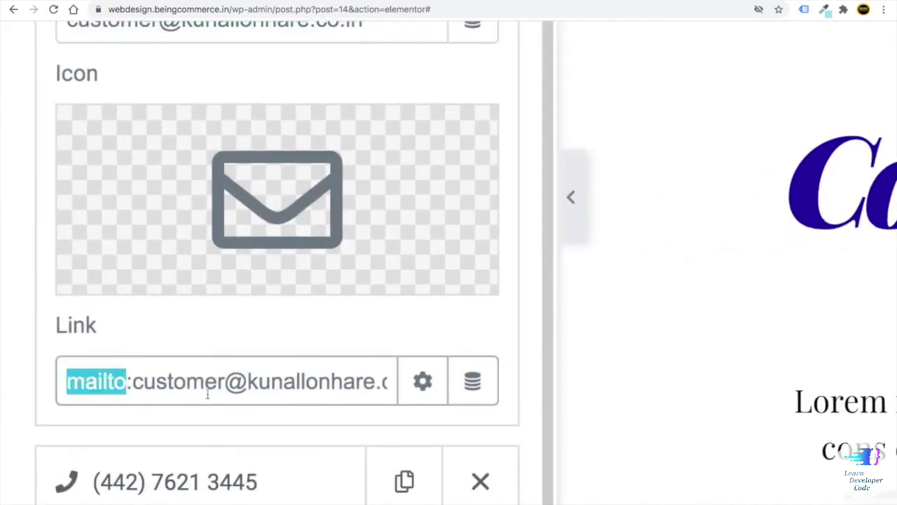
pyautogui.scroll(-5, 208, 395)
pyautogui.scroll(-3, 474, 435)
pyautogui.scroll(1, 372, 166)
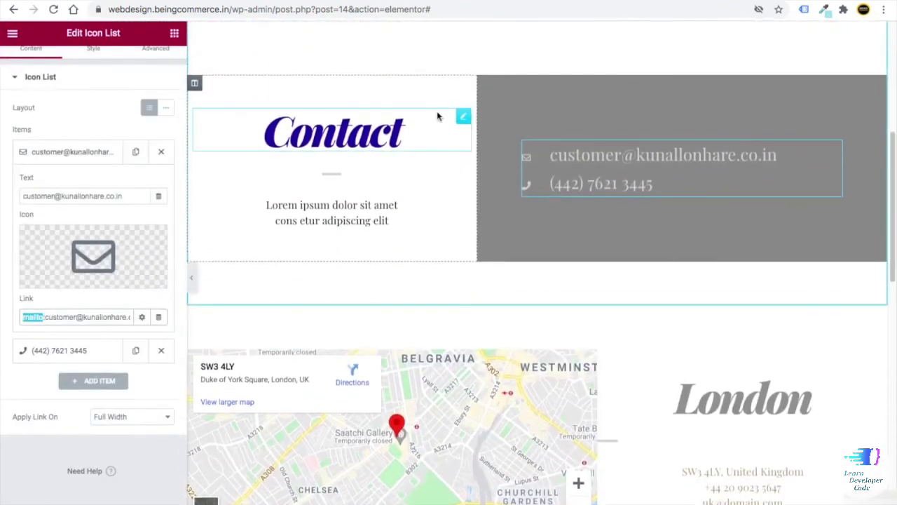
pyautogui.rightClick(463, 116)
pyautogui.click(488, 168)
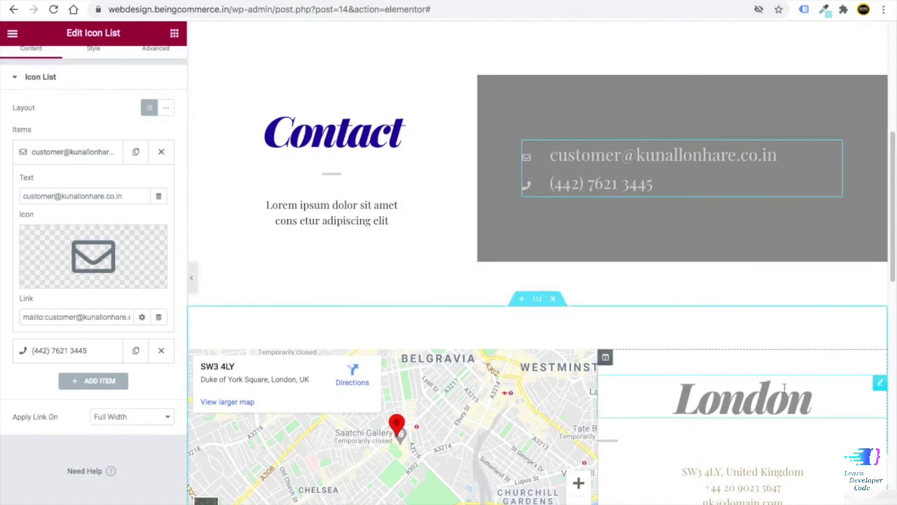
# - Paste the Contact heading's style onto the London heading, turning it navy blue
pyautogui.scroll(-2, 784, 385)
pyautogui.rightClick(881, 260)
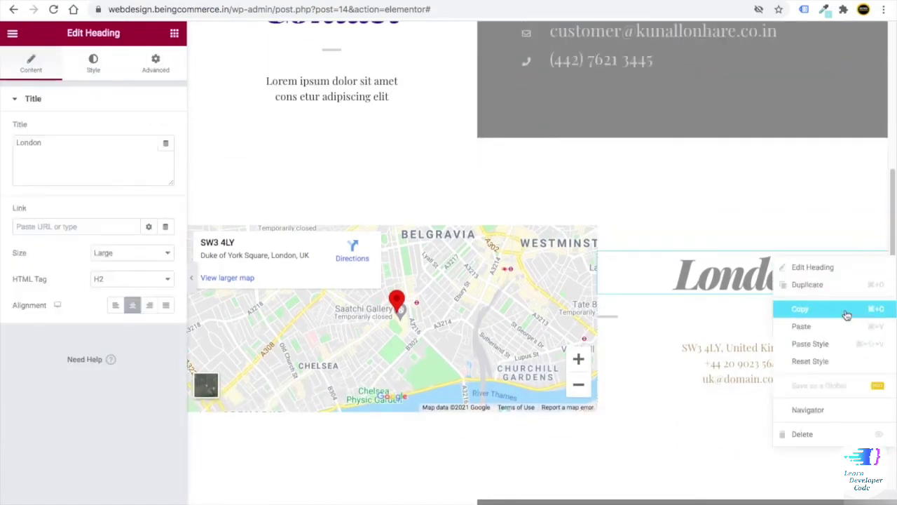
pyautogui.click(827, 340)
pyautogui.scroll(-2, 600, 361)
pyautogui.scroll(-5, 333, 287)
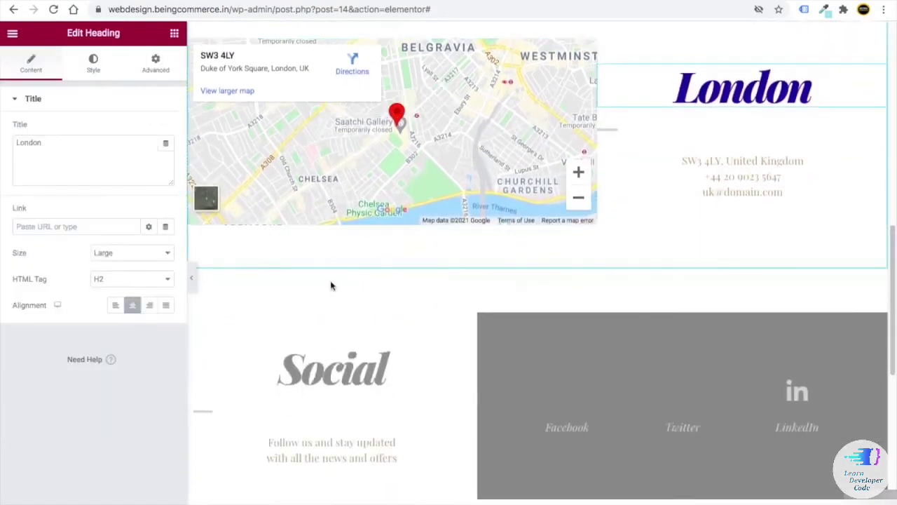
pyautogui.scroll(2, 617, 194)
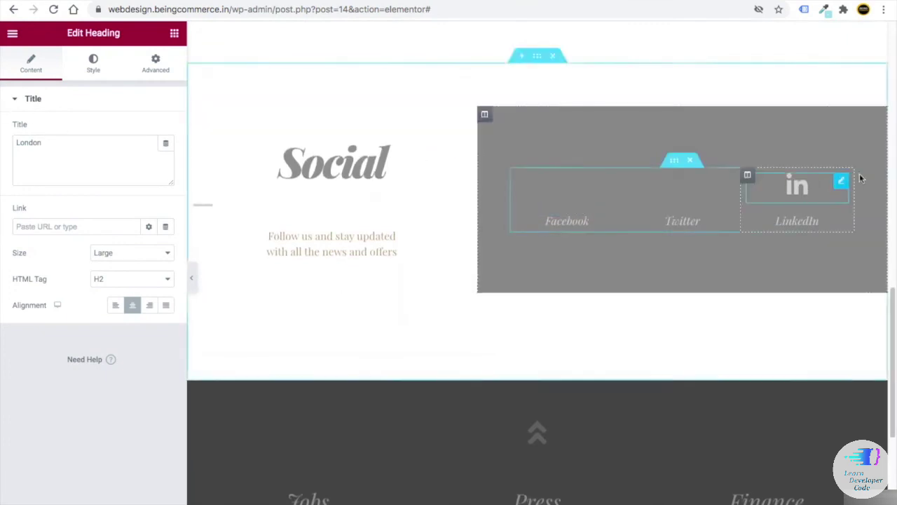
# - Set the Twitter icon's Primary Color to white (#FFFFFF) in the Social section
pyautogui.click(675, 163)
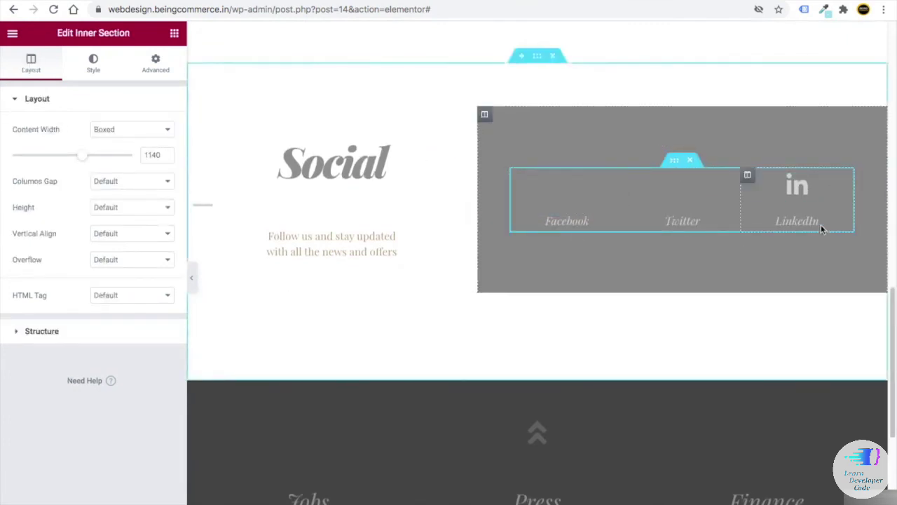
pyautogui.click(610, 187)
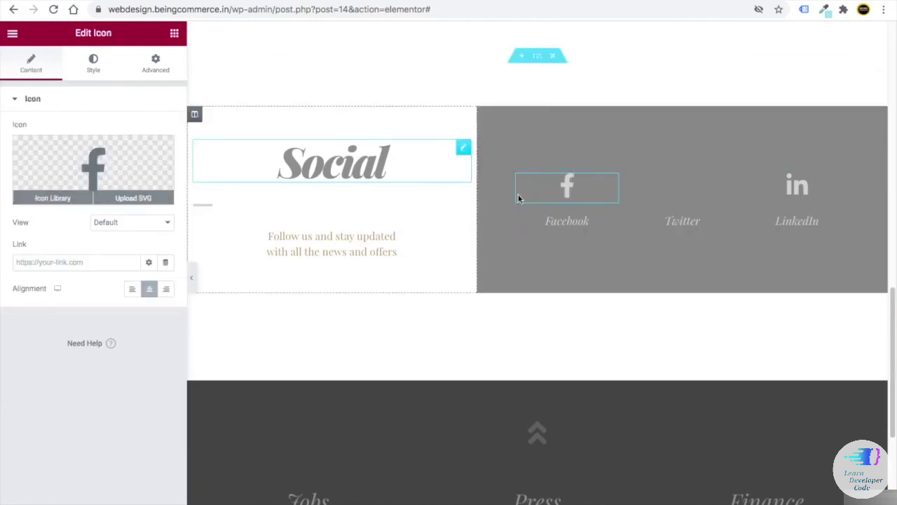
pyautogui.click(677, 196)
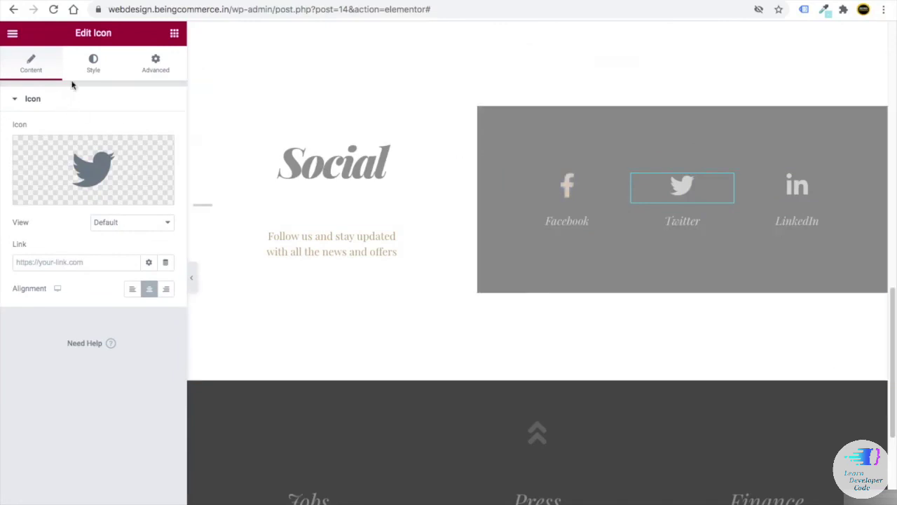
pyautogui.click(93, 65)
pyautogui.click(164, 156)
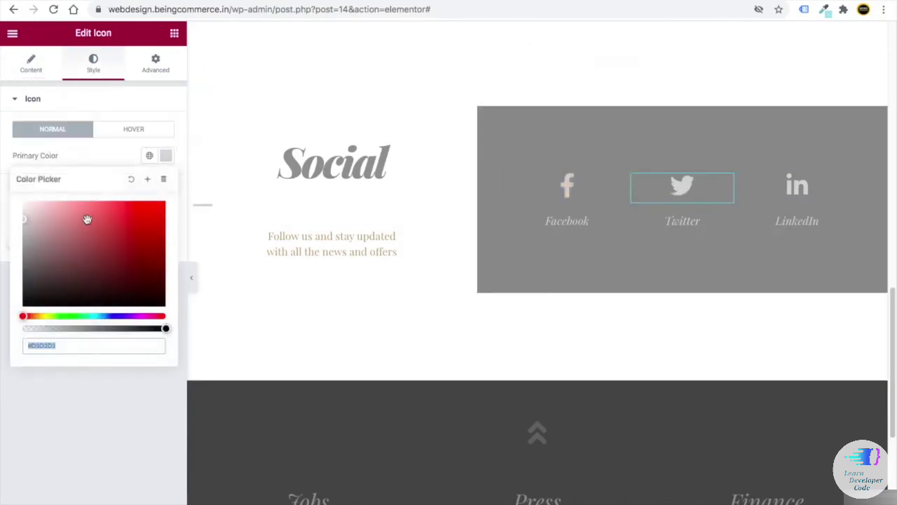
pyautogui.moveTo(100, 222); pyautogui.dragTo(0, 168)
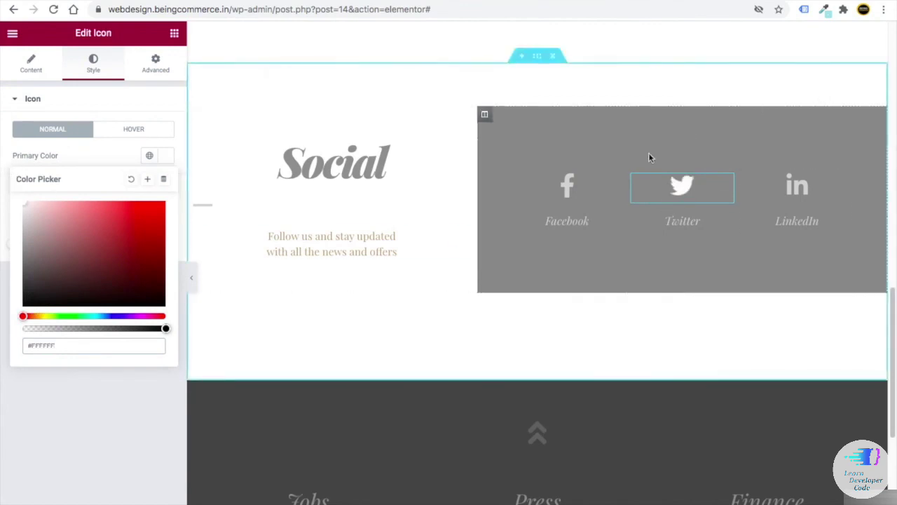
pyautogui.click(484, 119)
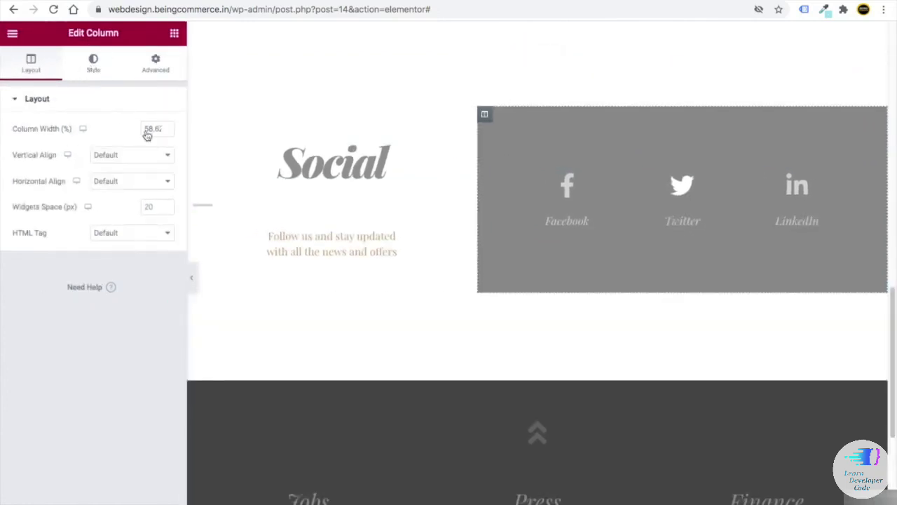
# - Change the social icons column's background colour from grey to a deep blue
pyautogui.click(93, 63)
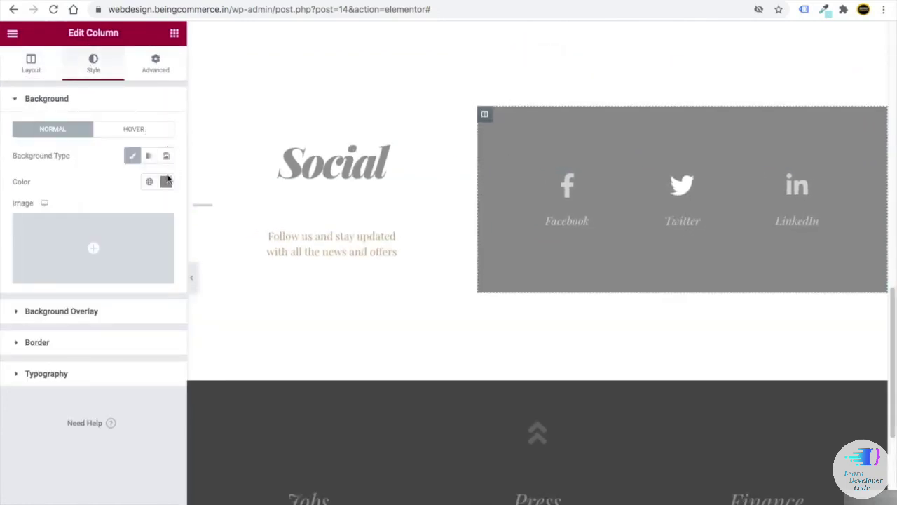
pyautogui.click(165, 182)
pyautogui.click(113, 343)
pyautogui.moveTo(116, 274)
pyautogui.mouseDown()
pyautogui.moveTo(126, 215)
pyautogui.moveTo(126, 257)
pyautogui.mouseUp()
pyautogui.click(129, 462)
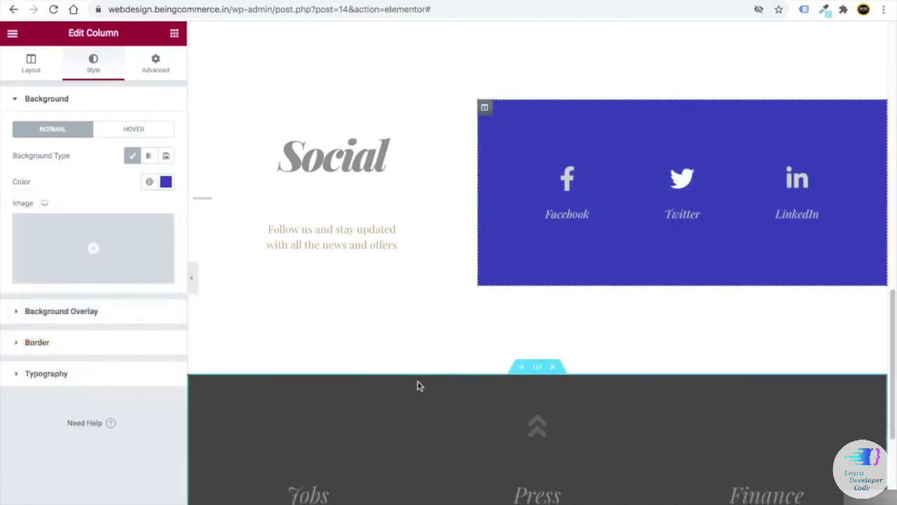
pyautogui.scroll(-5, 418, 384)
pyautogui.scroll(10, 538, 337)
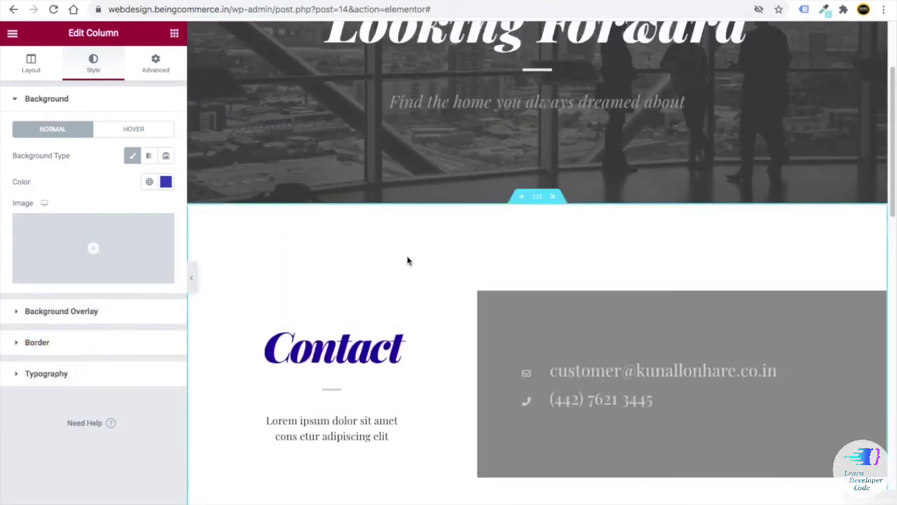
# - Insert a new single-column section above the Contact section
pyautogui.click(175, 34)
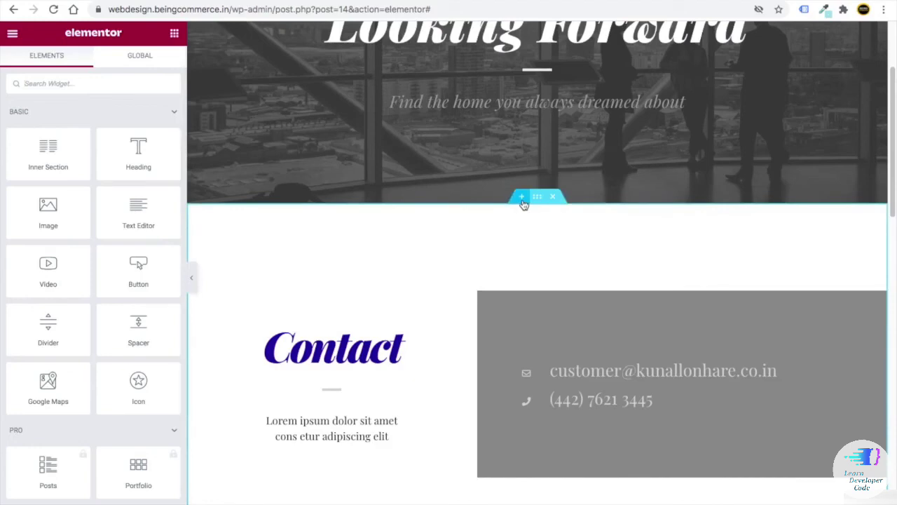
pyautogui.click(523, 202)
pyautogui.click(523, 261)
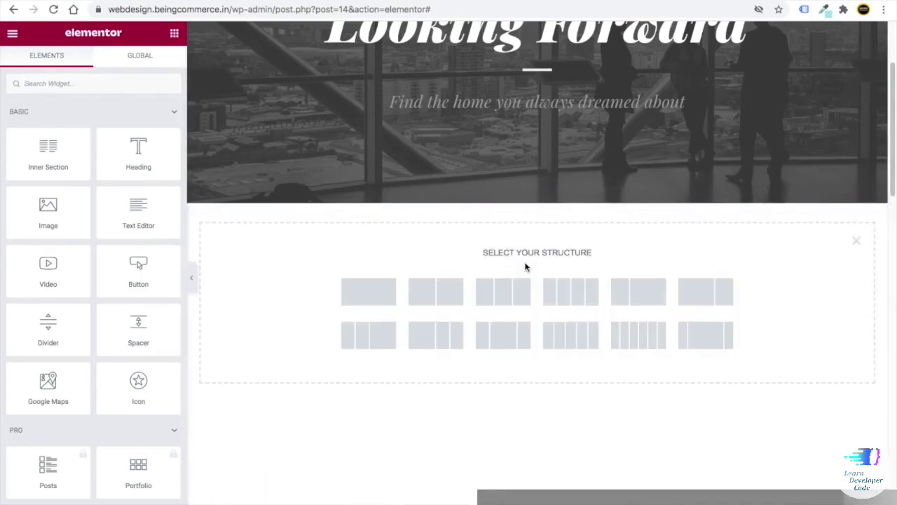
pyautogui.click(362, 299)
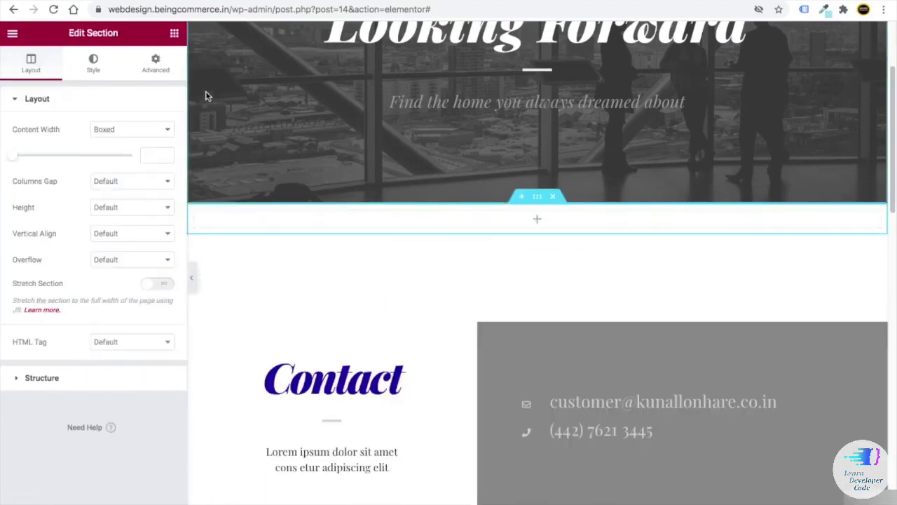
# - Search the widgets for 'html' and drop an HTML widget into the empty section
pyautogui.click(177, 36)
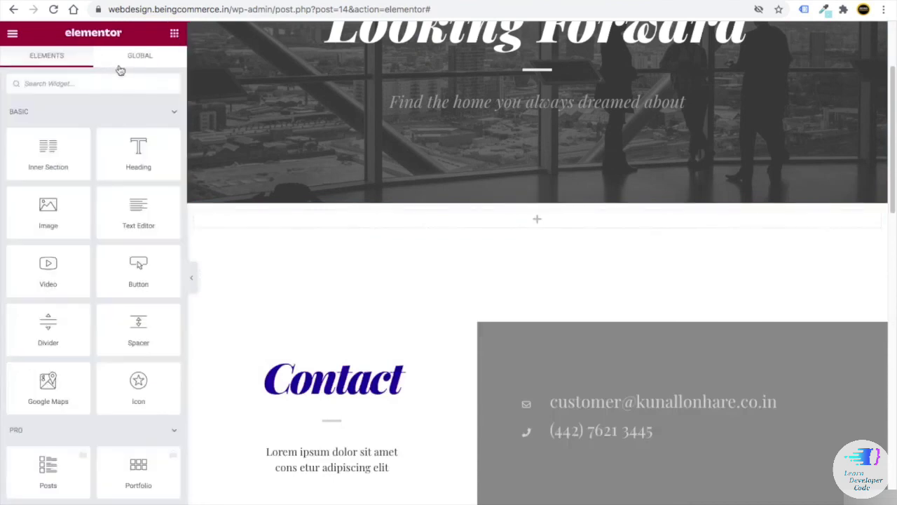
pyautogui.click(83, 83)
pyautogui.write('html')
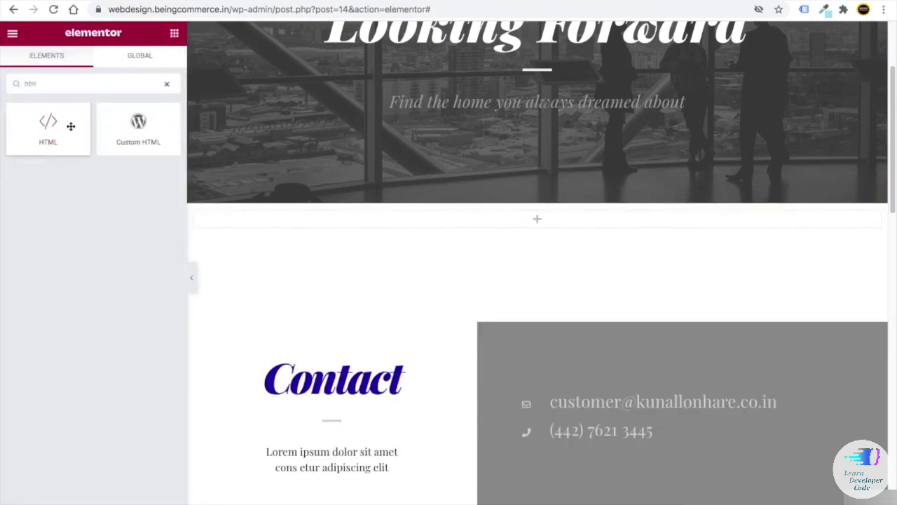
pyautogui.moveTo(76, 126); pyautogui.dragTo(520, 217)
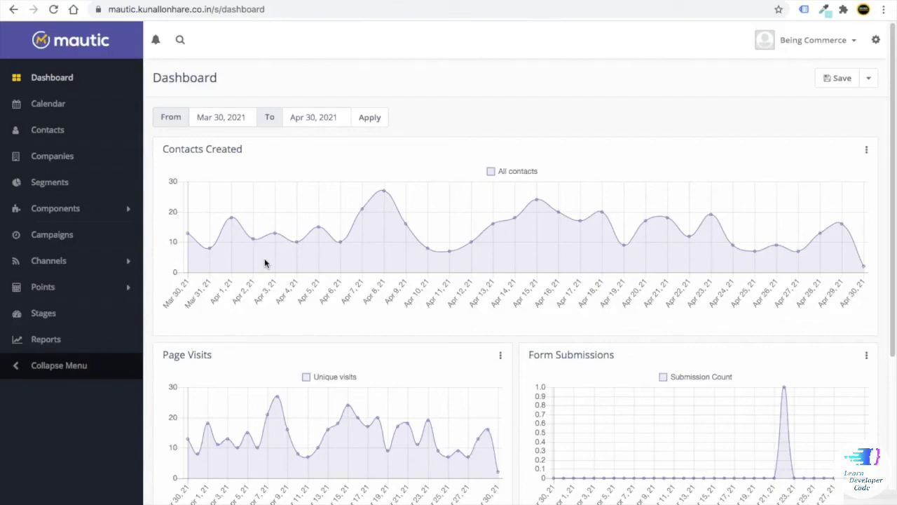
# - Open Components > Forms > Contact us Form and show its Automatic embed code
pyautogui.click(56, 208)
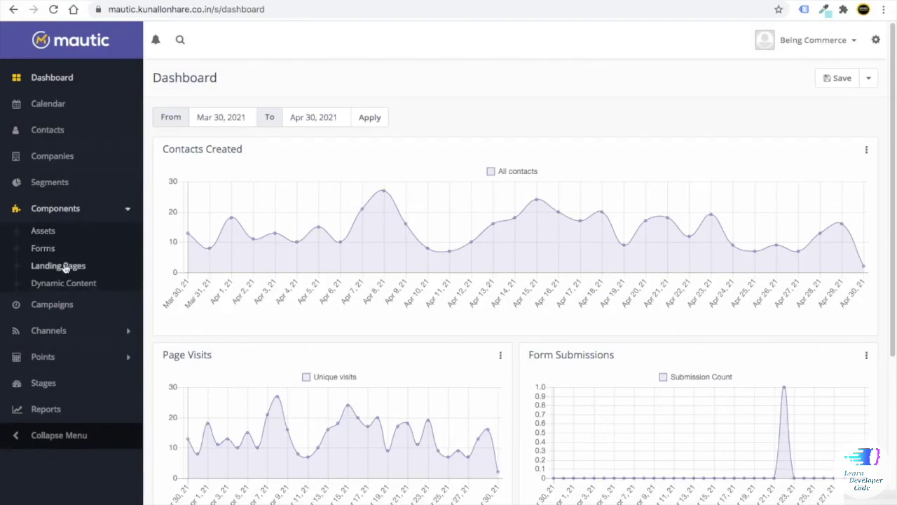
pyautogui.click(86, 343)
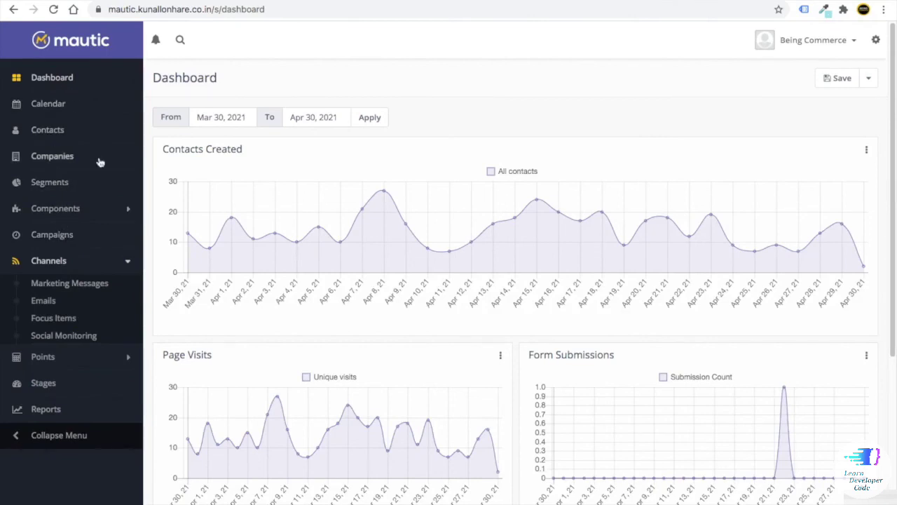
pyautogui.click(84, 208)
pyautogui.click(50, 252)
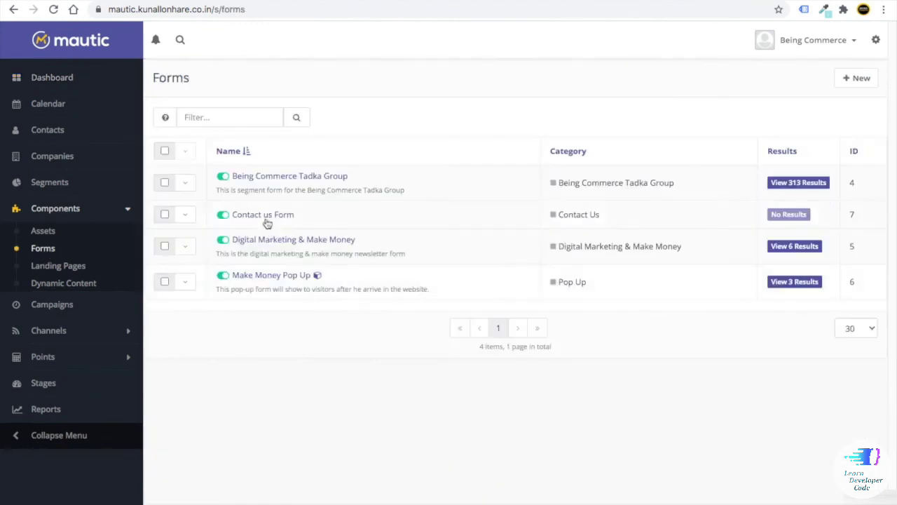
pyautogui.click(255, 222)
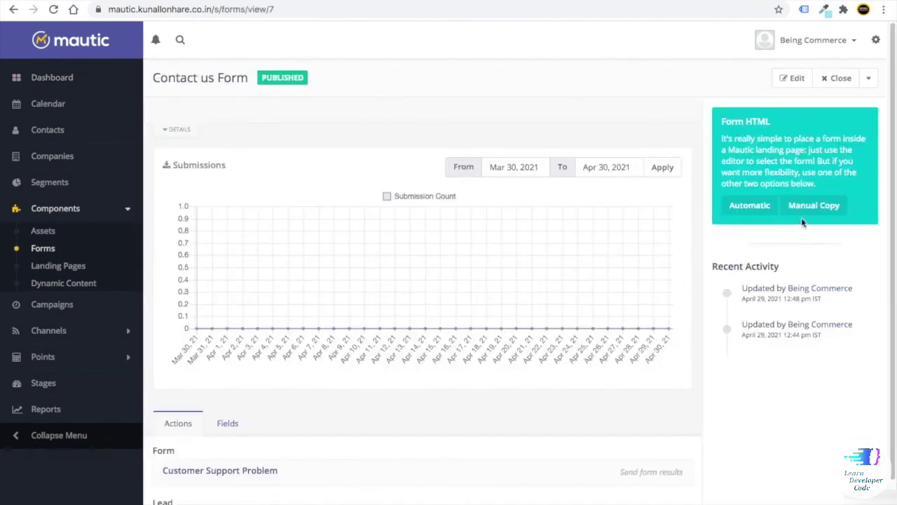
pyautogui.click(761, 210)
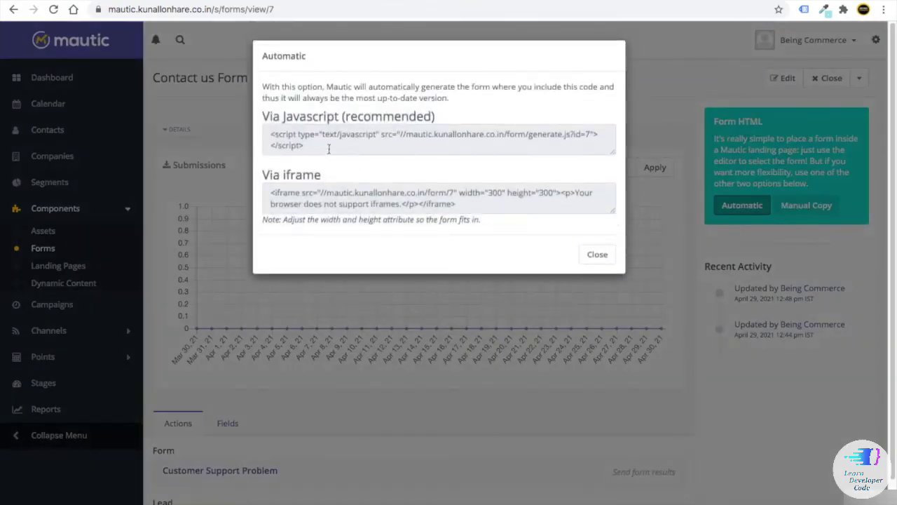
# - Copy the Contact us Form's 'Via Javascript' embed code and close the embed window
pyautogui.click(268, 132)
pyautogui.rightClick(293, 143)
pyautogui.click(315, 164)
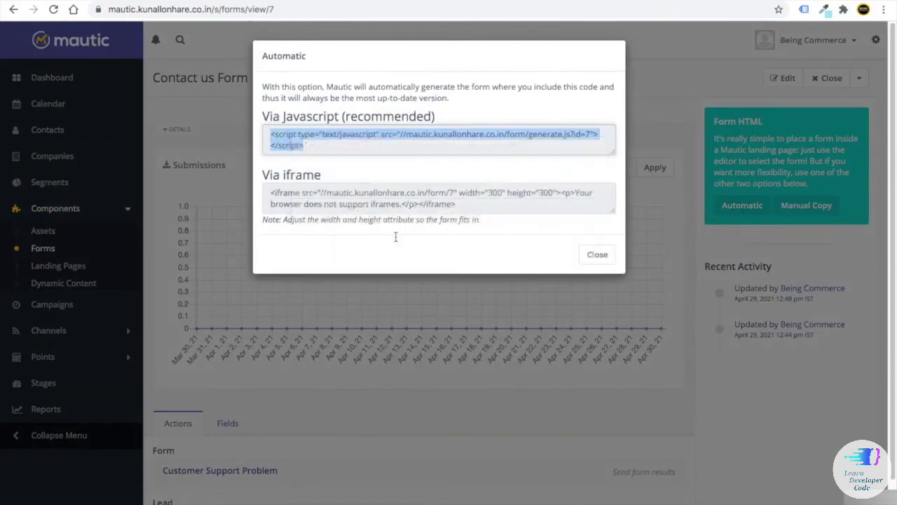
pyautogui.click(604, 255)
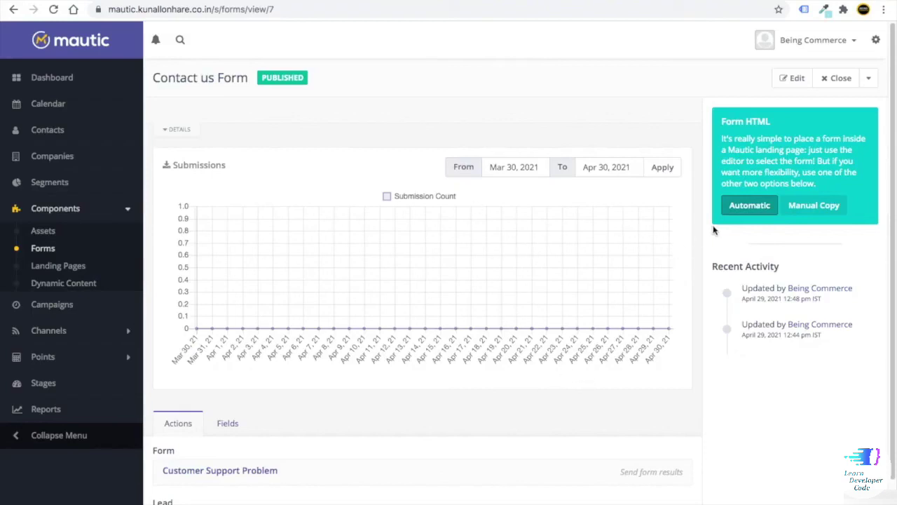
pyautogui.click(736, 207)
pyautogui.click(316, 138)
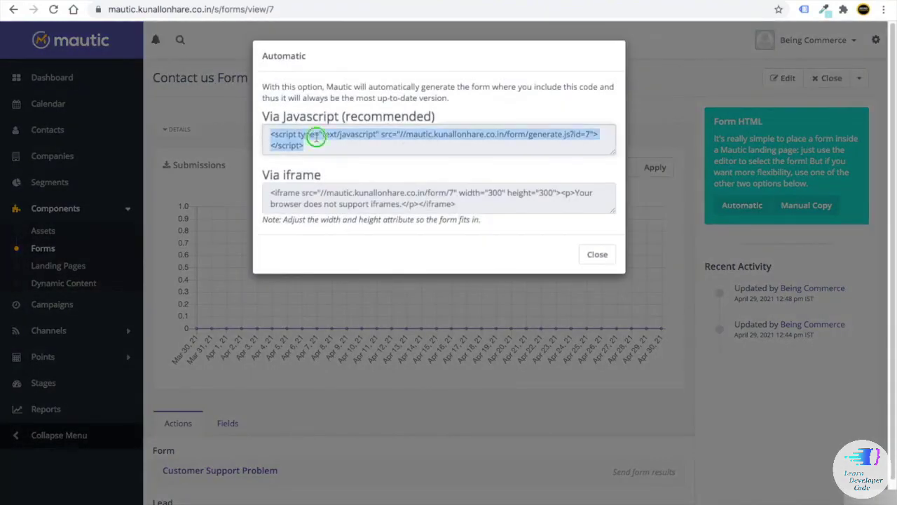
pyautogui.rightClick(316, 138)
pyautogui.click(294, 162)
pyautogui.click(234, 161)
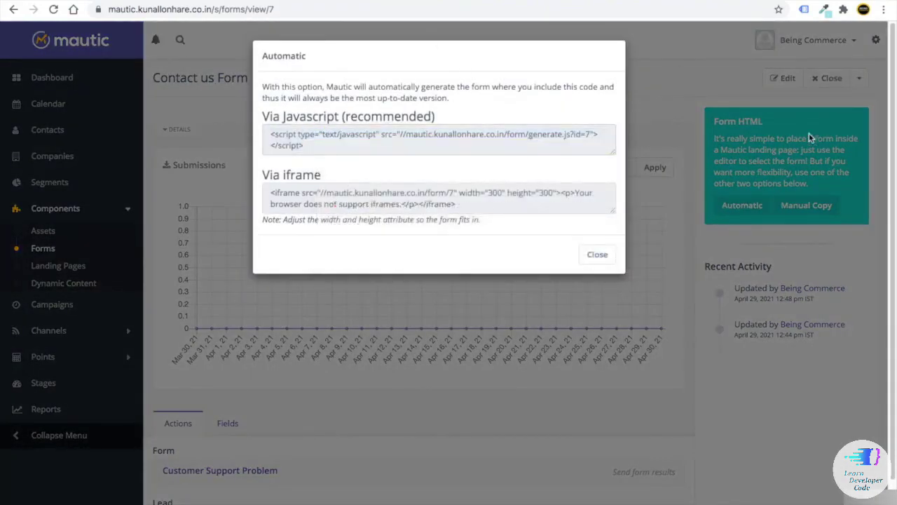
pyautogui.click(597, 253)
# - Preview the Contact us Form, then return to the Elementor page editor
pyautogui.click(868, 78)
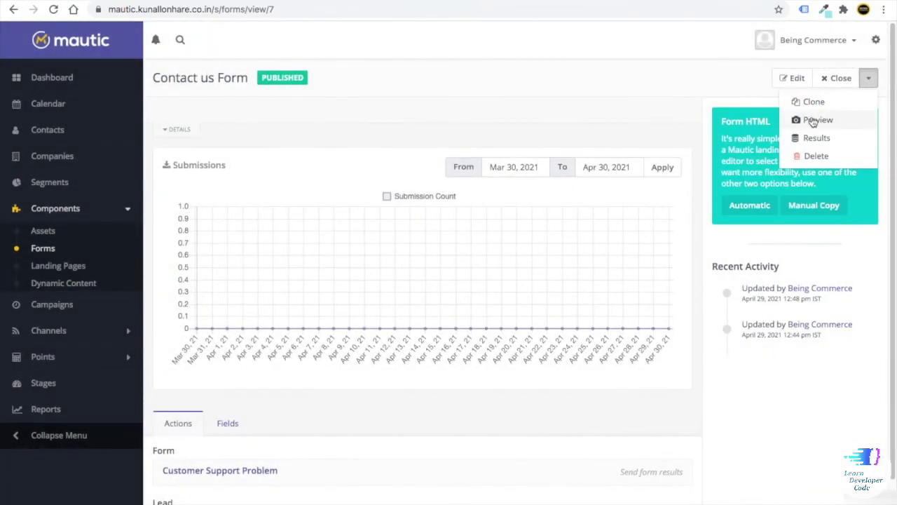
pyautogui.click(817, 120)
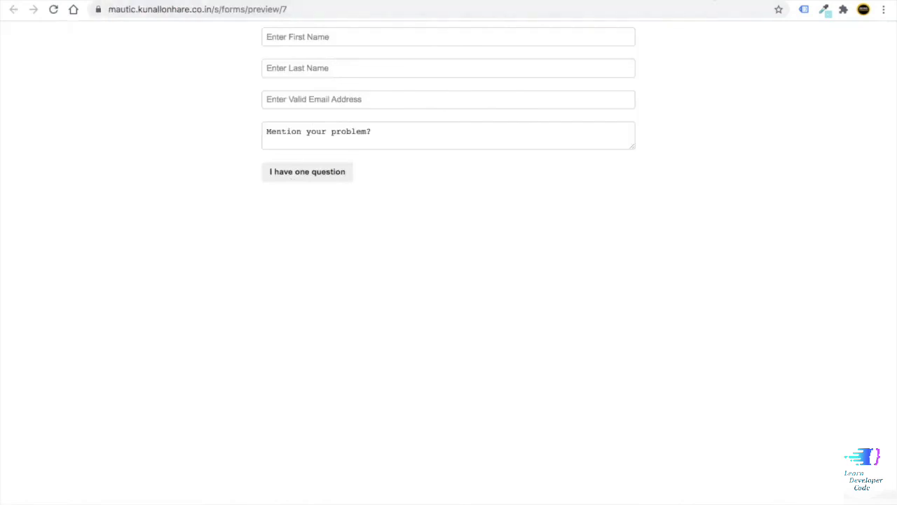
pyautogui.click(712, 1)
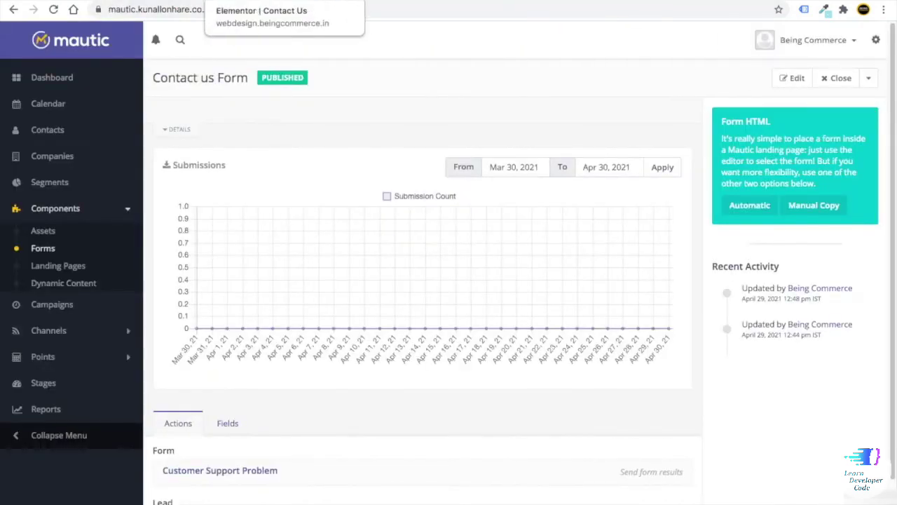
pyautogui.click(323, 2)
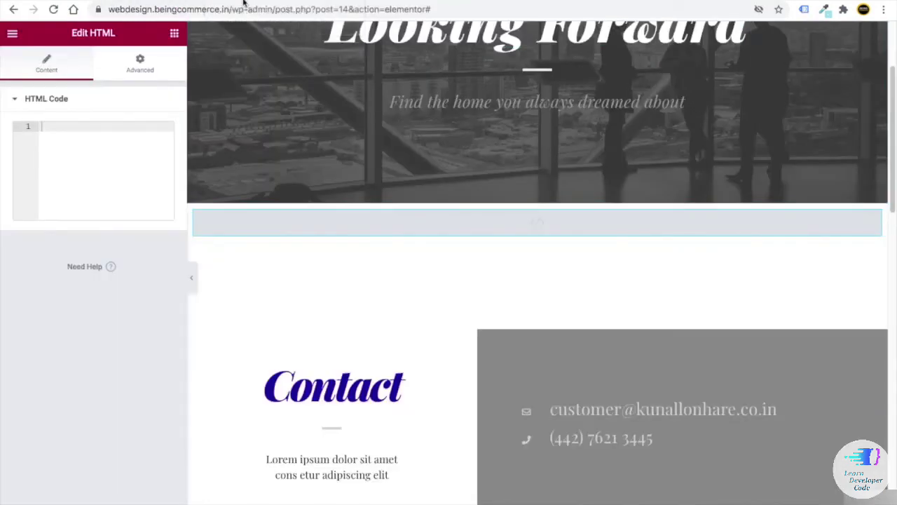
# - Paste the Mautic form script into the HTML widget and check the form in the page preview
pyautogui.rightClick(43, 126)
pyautogui.click(91, 227)
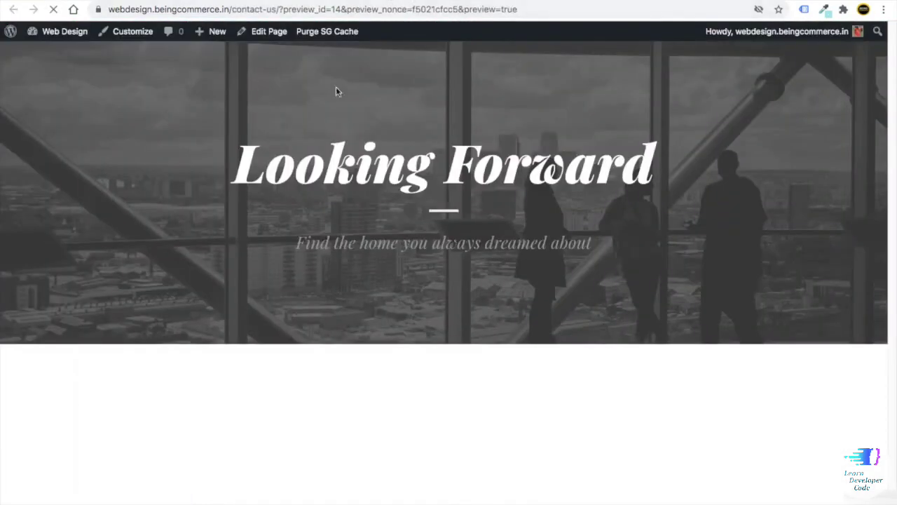
pyautogui.scroll(-5, 391, 278)
pyautogui.scroll(2, 347, 218)
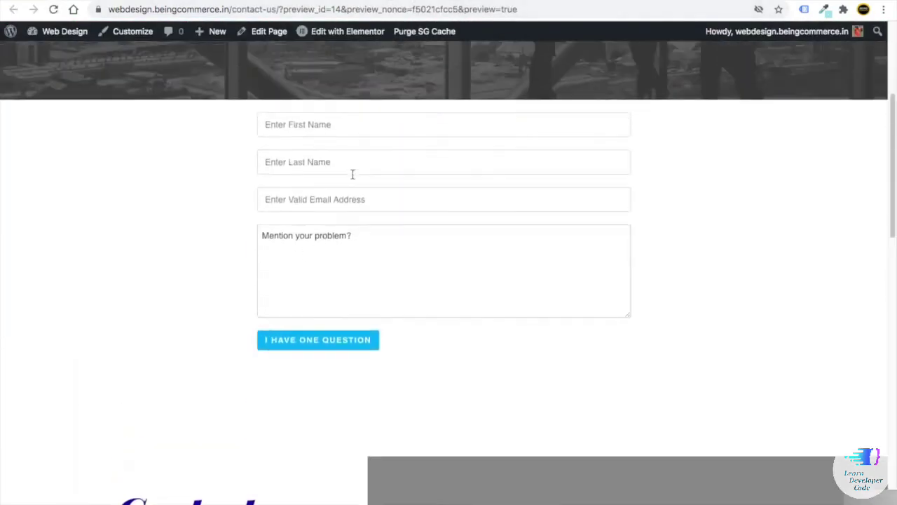
pyautogui.scroll(1, 374, 220)
pyautogui.scroll(-3, 337, 204)
pyautogui.scroll(2, 374, 252)
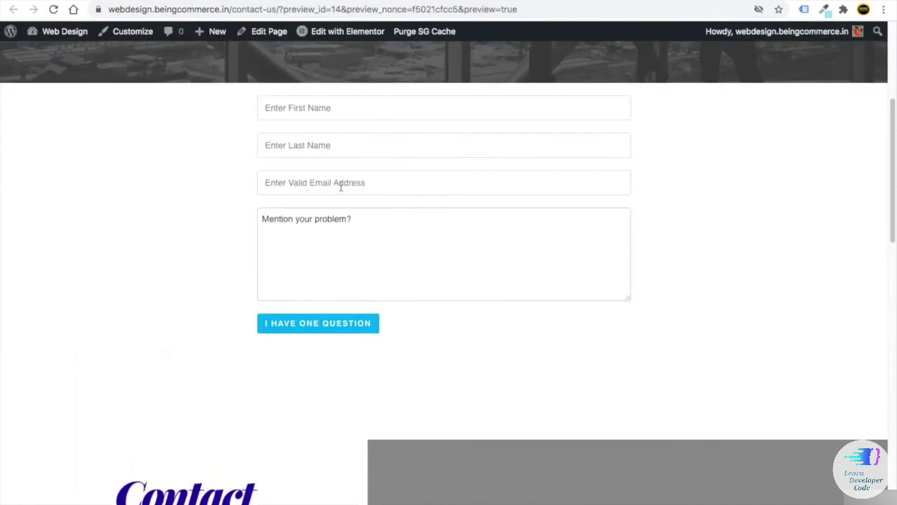
pyautogui.scroll(3, 351, 197)
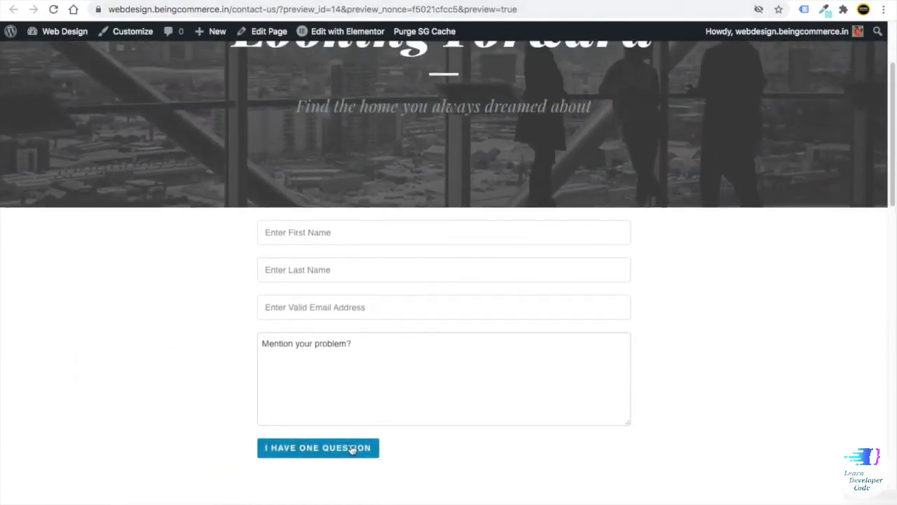
pyautogui.scroll(-8, 453, 310)
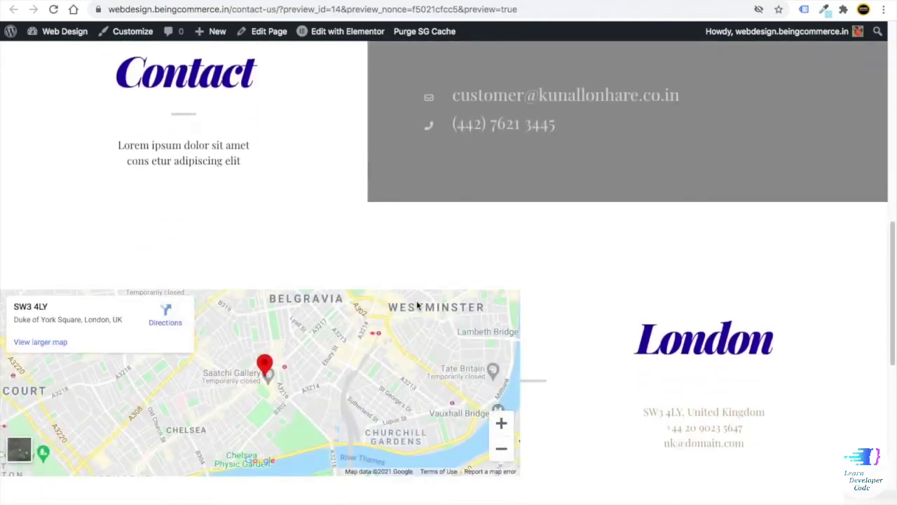
pyautogui.scroll(6, 320, 187)
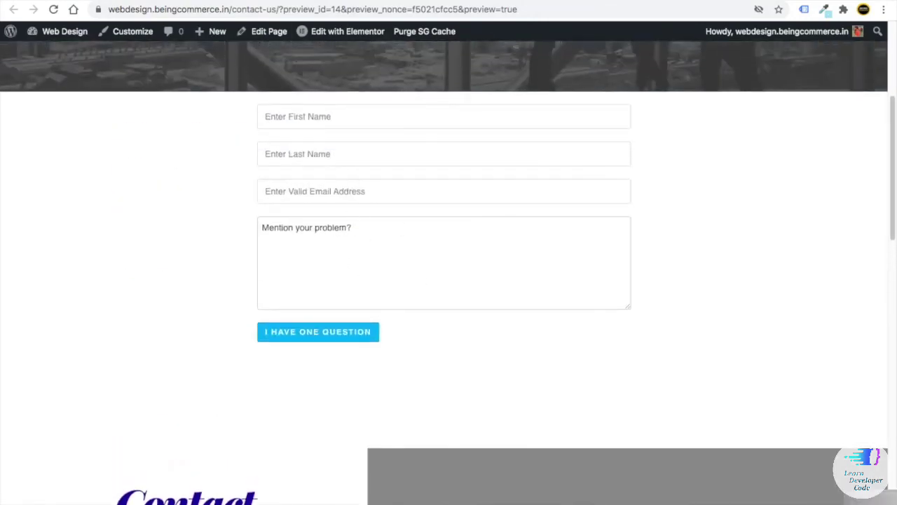
pyautogui.click(242, 0)
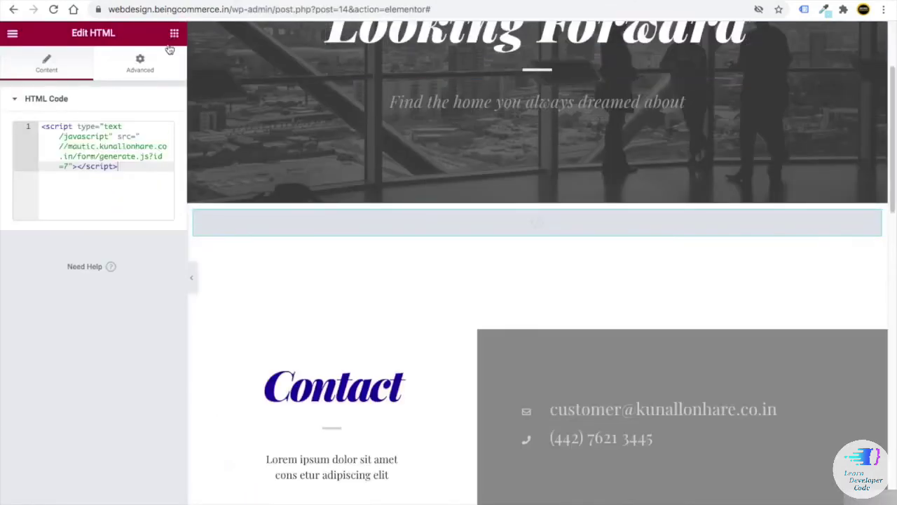
# - Place a Heading widget above the HTML widget, title it '24/7', and centre it
pyautogui.click(173, 33)
pyautogui.moveTo(124, 170); pyautogui.dragTo(511, 207)
pyautogui.tripleClick(53, 137)
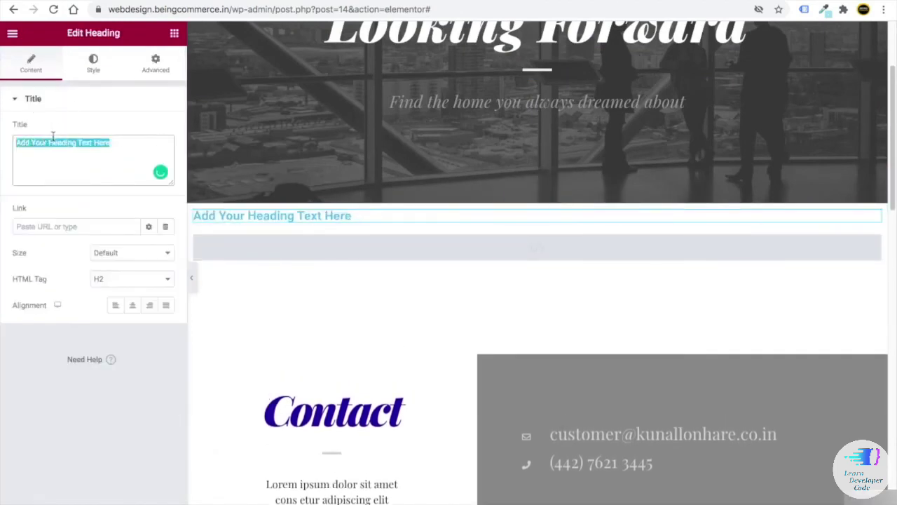
pyautogui.write('24/7')
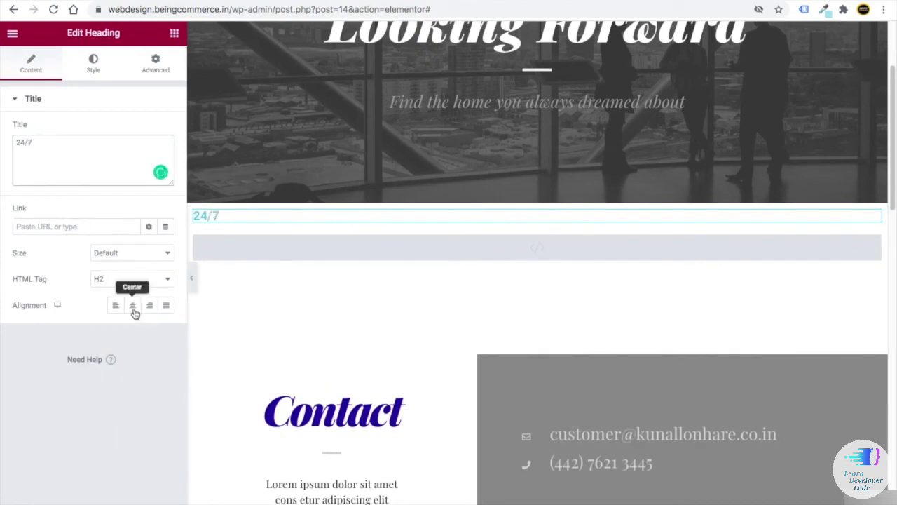
pyautogui.click(133, 305)
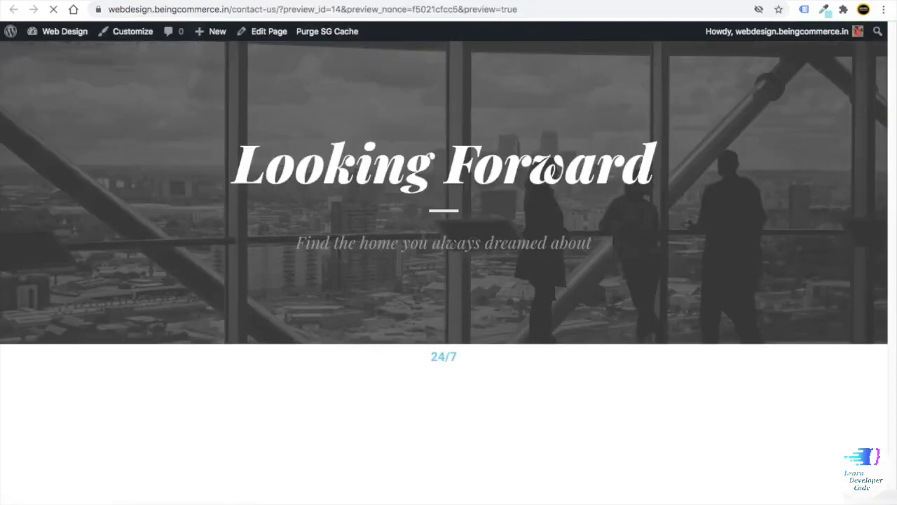
pyautogui.scroll(-2, 367, 226)
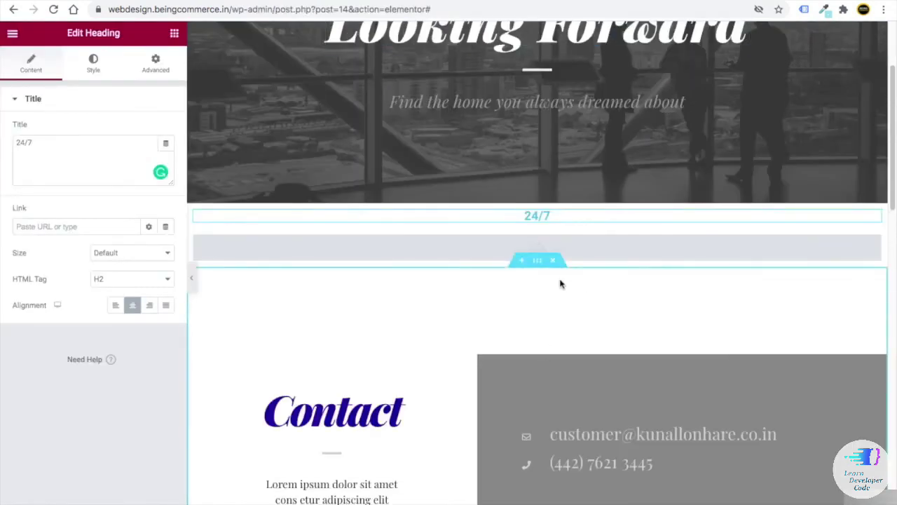
pyautogui.scroll(-5, 553, 341)
pyautogui.scroll(5, 554, 281)
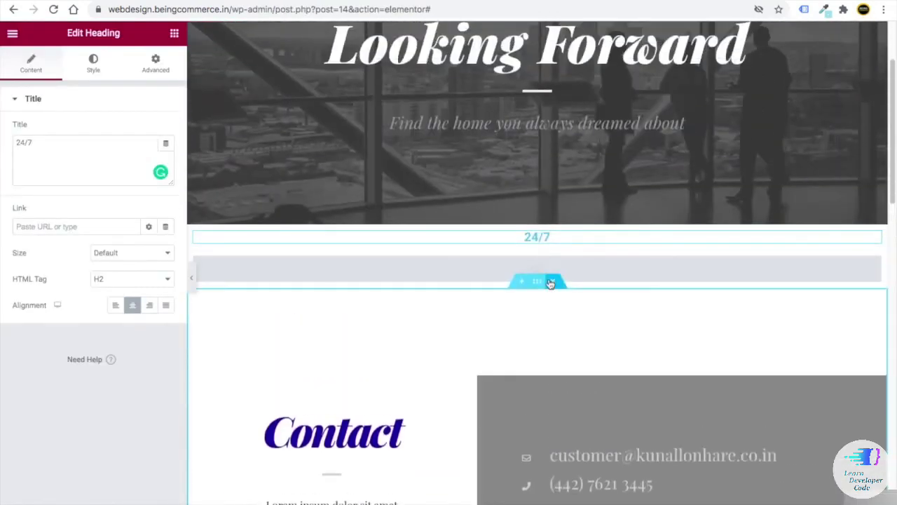
# - Delete the section holding the 24/7 heading
pyautogui.click(553, 217)
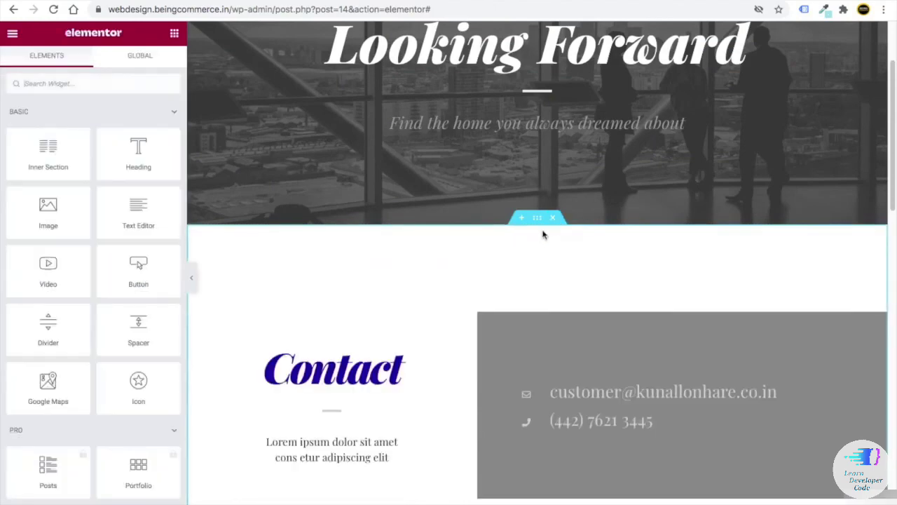
pyautogui.scroll(-10, 534, 292)
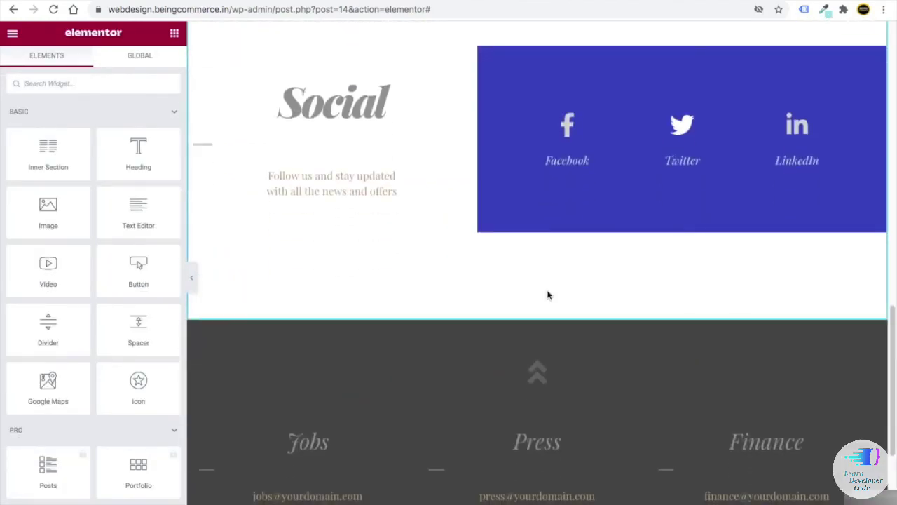
pyautogui.scroll(-4, 549, 287)
pyautogui.scroll(5, 526, 319)
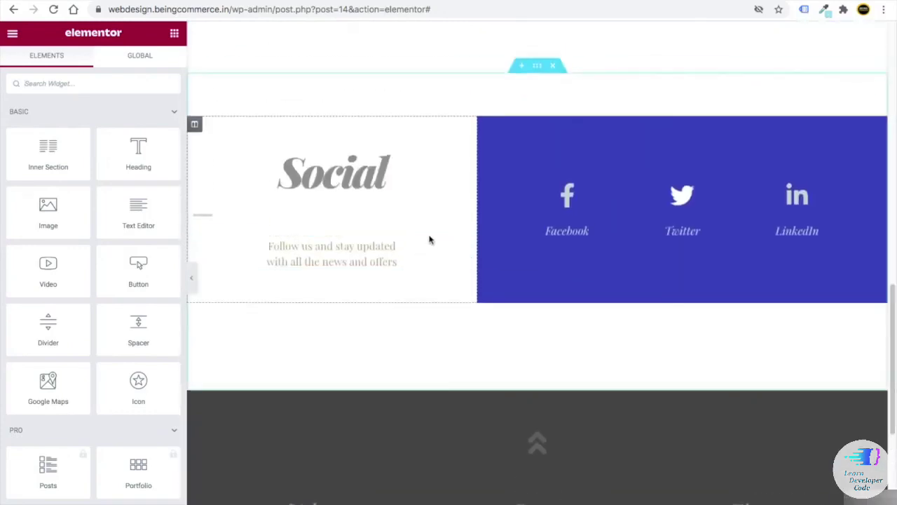
pyautogui.scroll(8, 610, 239)
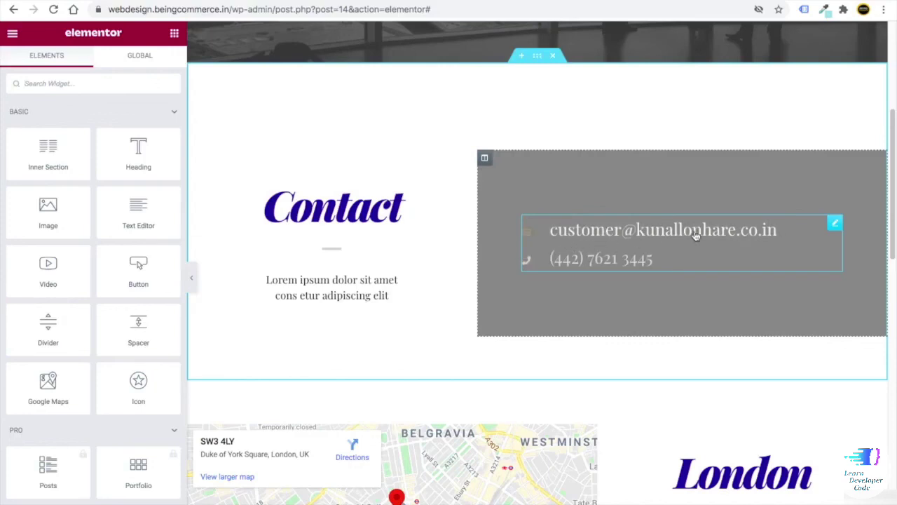
pyautogui.scroll(-4, 285, 315)
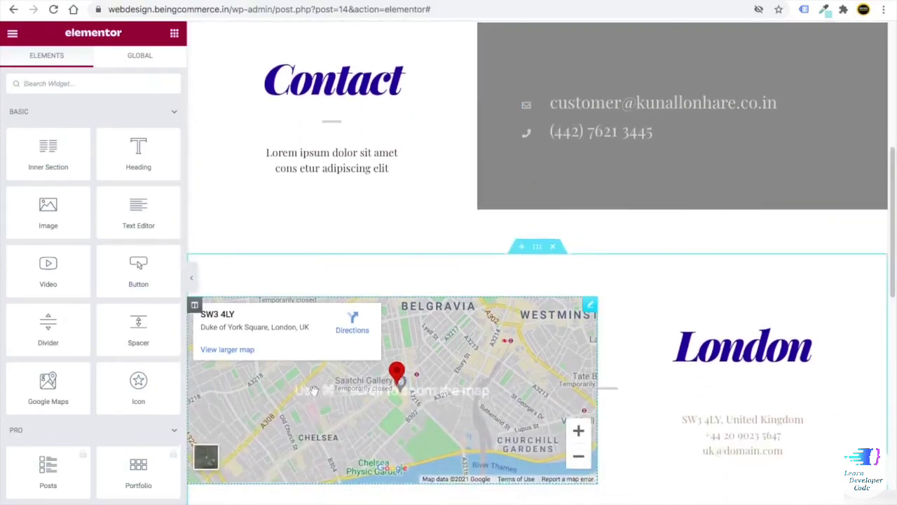
# - Move the Google Maps widget into the right column below the London heading
pyautogui.moveTo(592, 309); pyautogui.dragTo(631, 329)
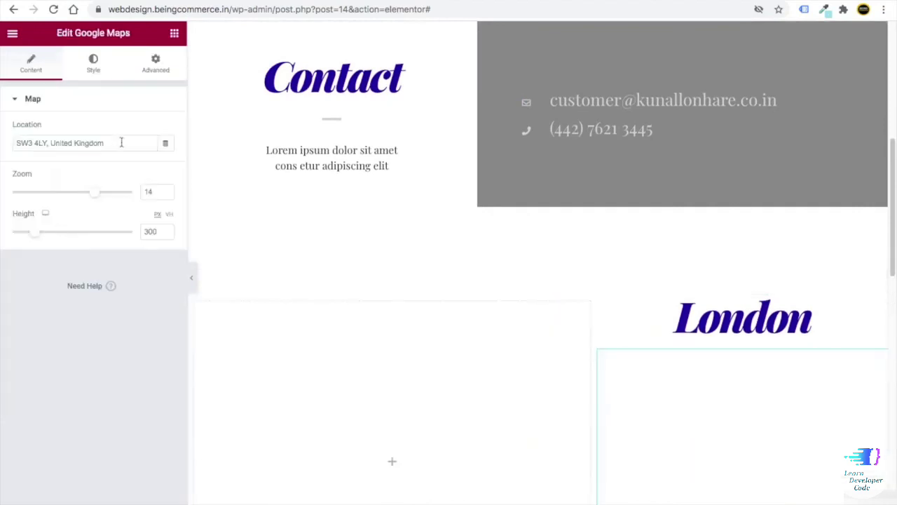
pyautogui.moveTo(120, 143); pyautogui.dragTo(13, 142)
pyautogui.click(84, 354)
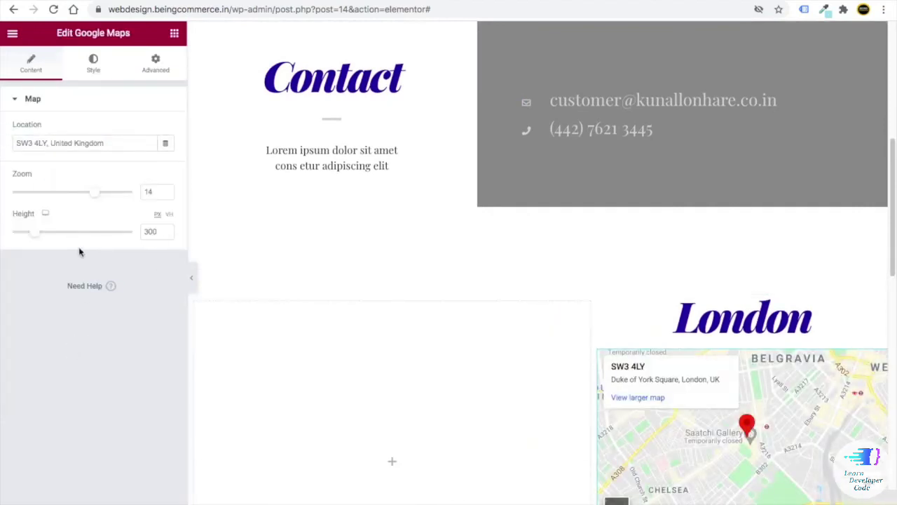
pyautogui.scroll(-7, 362, 372)
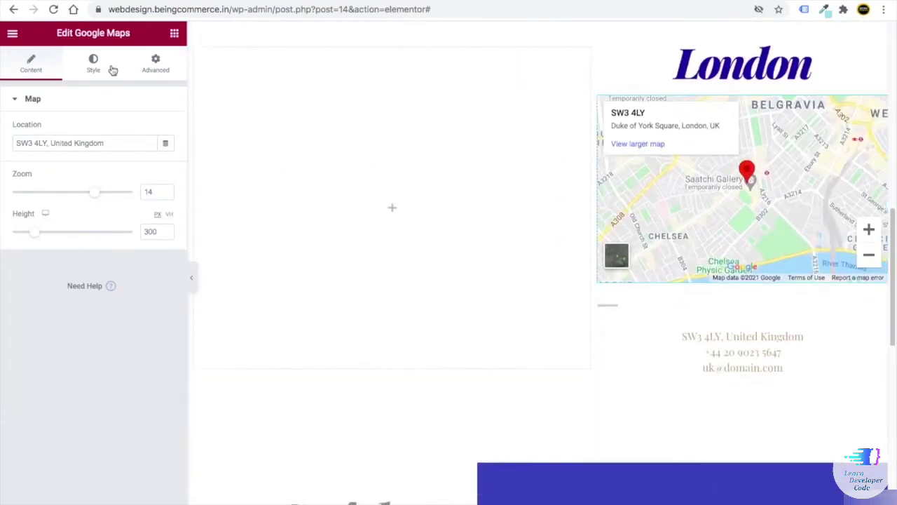
pyautogui.scroll(-5, 474, 294)
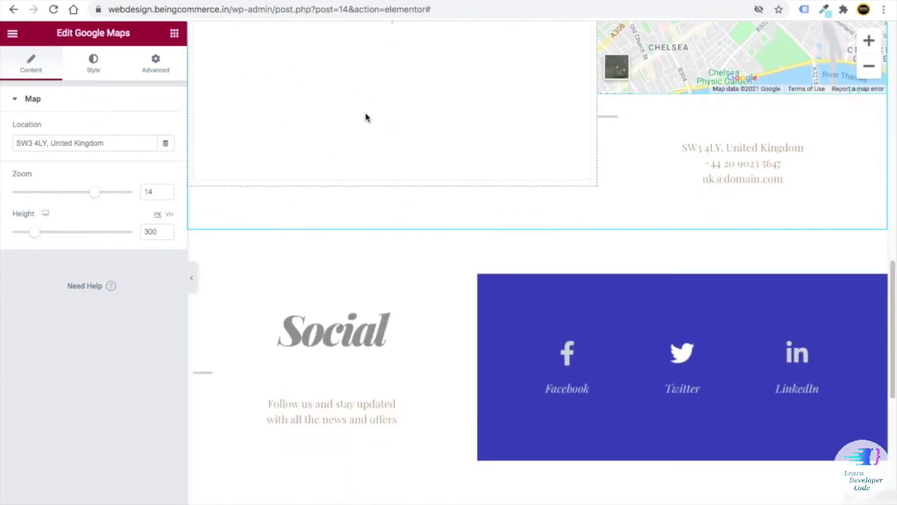
pyautogui.scroll(2, 596, 194)
pyautogui.scroll(-4, 755, 238)
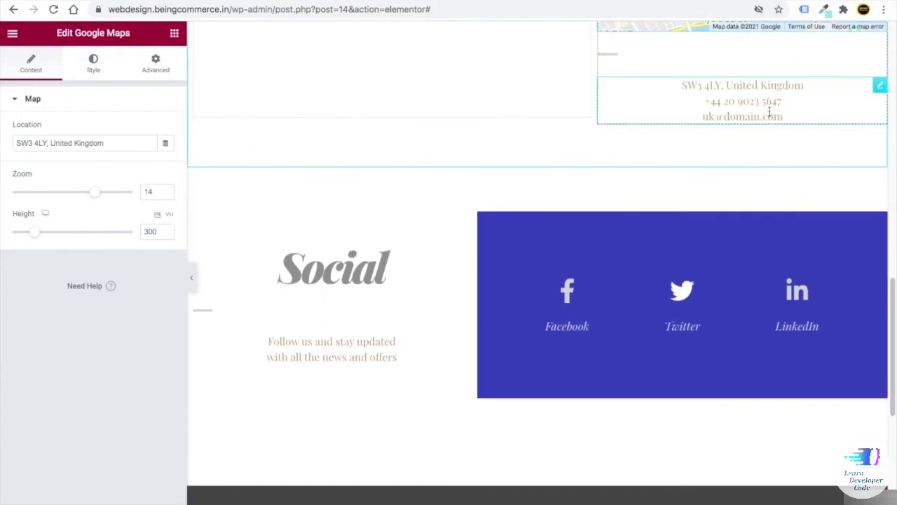
# - Open the London address heading to check its postcode, phone and e-mail lines
pyautogui.click(880, 85)
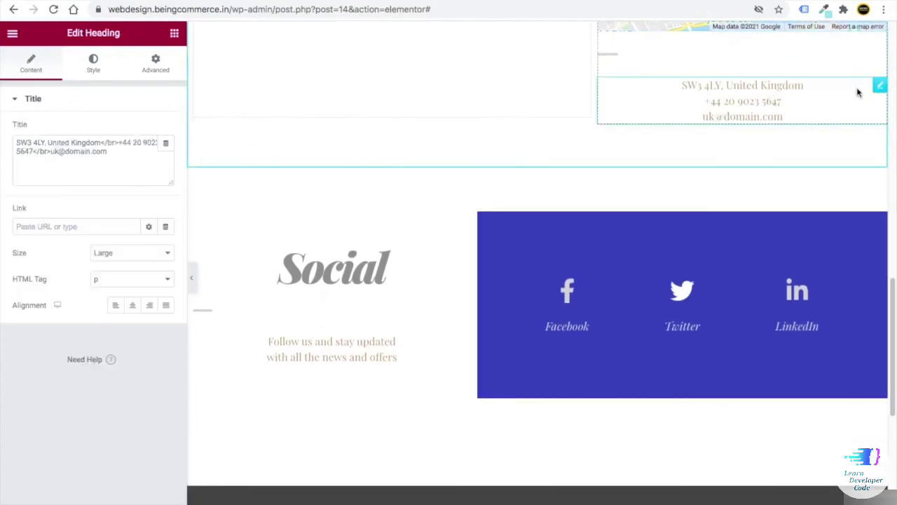
pyautogui.tripleClick(126, 169)
pyautogui.click(70, 315)
pyautogui.scroll(-5, 344, 364)
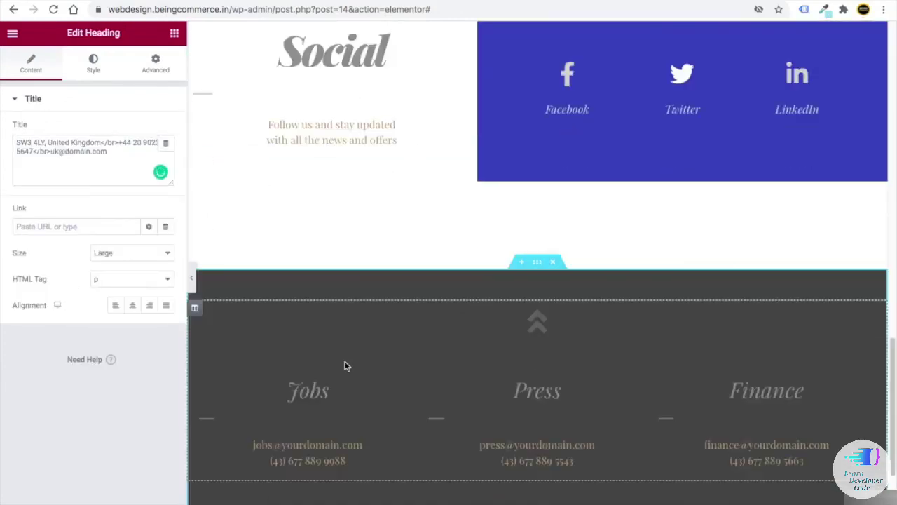
pyautogui.scroll(-5, 344, 365)
pyautogui.scroll(20, 316, 337)
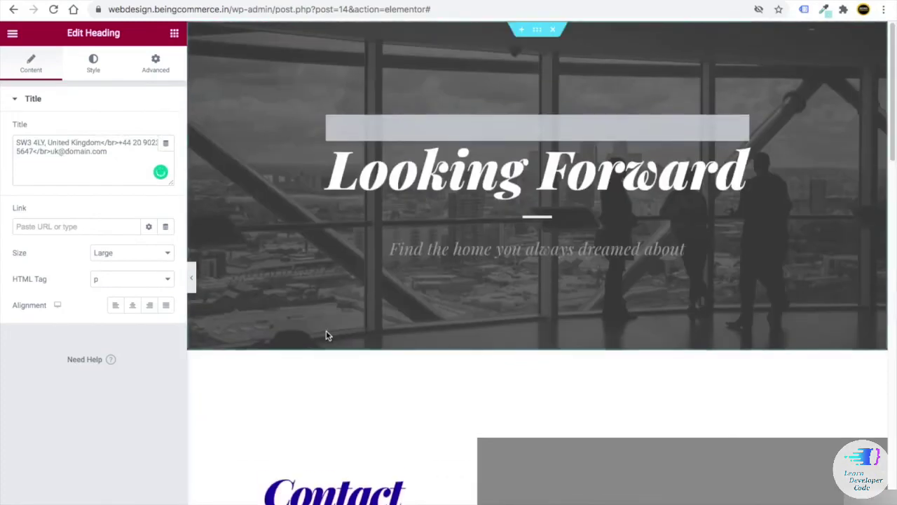
pyautogui.click(174, 35)
pyautogui.moveTo(138, 270); pyautogui.dragTo(553, 268)
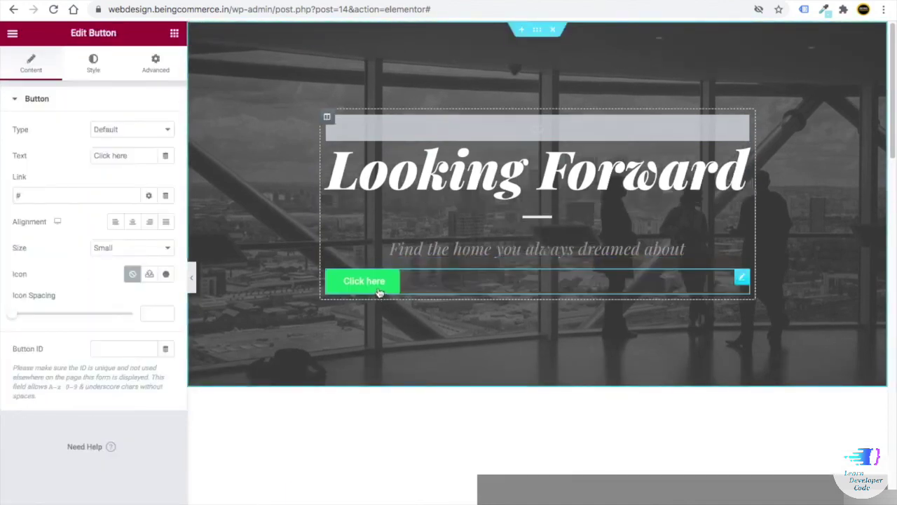
pyautogui.rightClick(416, 284)
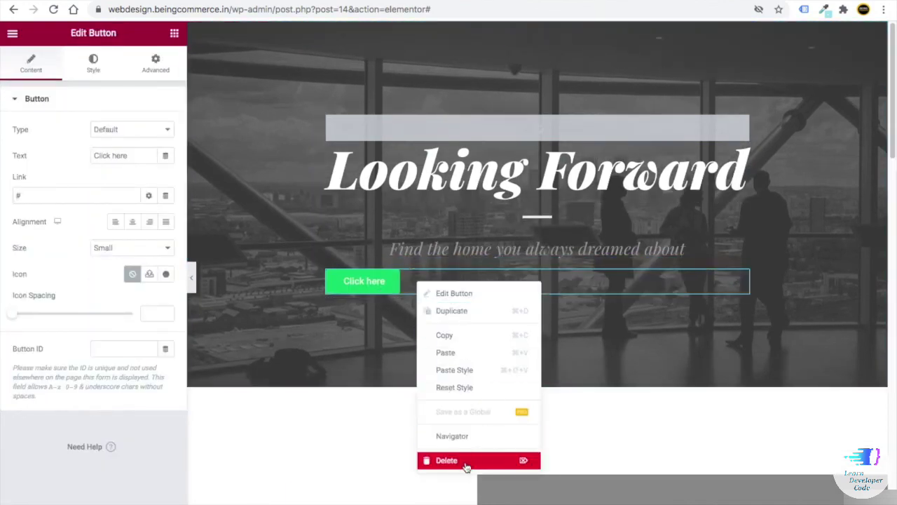
pyautogui.click(467, 465)
pyautogui.scroll(-15, 506, 184)
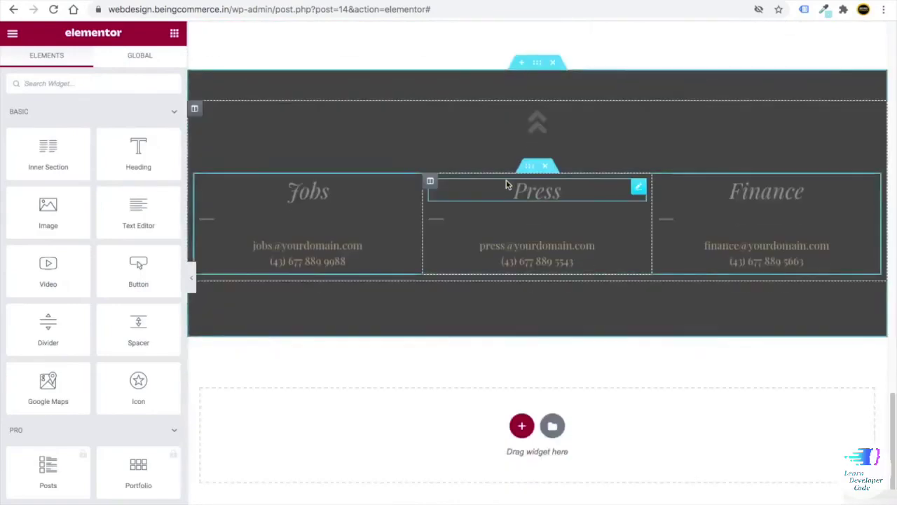
pyautogui.scroll(15, 506, 183)
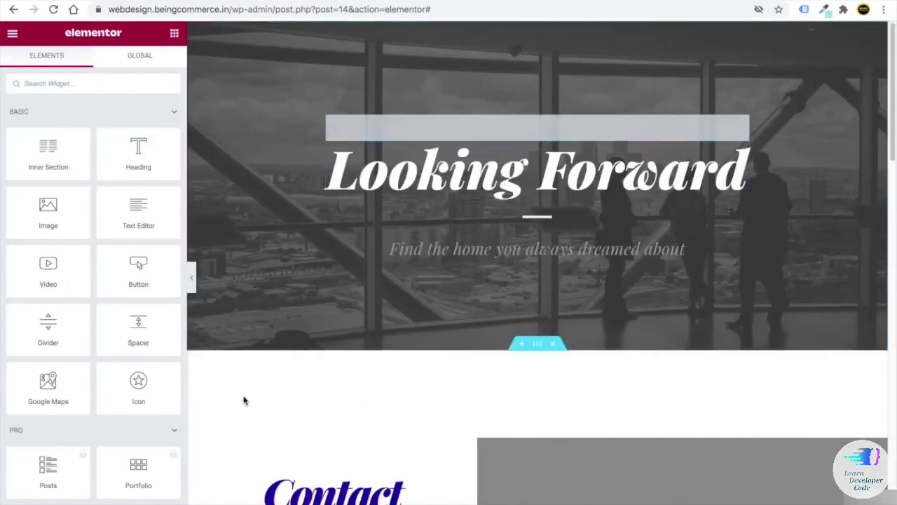
pyautogui.scroll(-1, 537, 280)
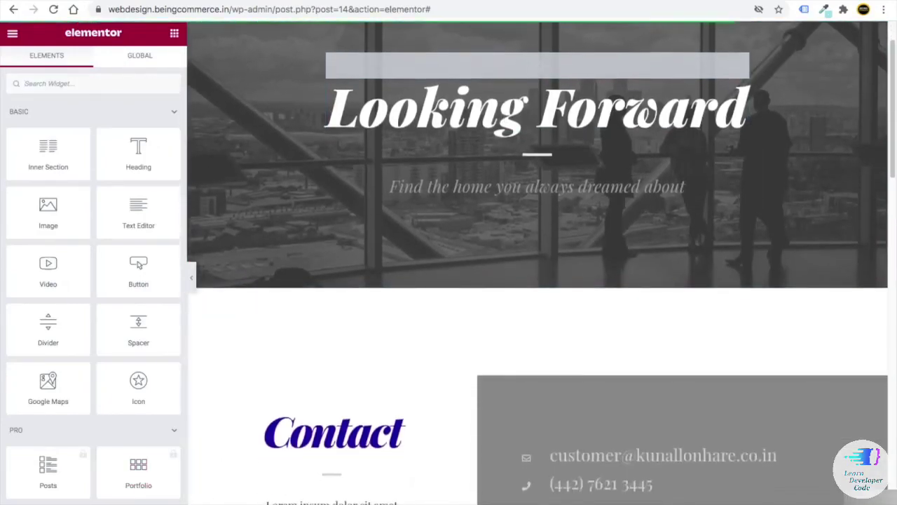
# - Check the Contact Us page's live preview, then go back to the Elementor editor
pyautogui.hotkey('ctrl', 'Tab')
pyautogui.scroll(15, 332, 238)
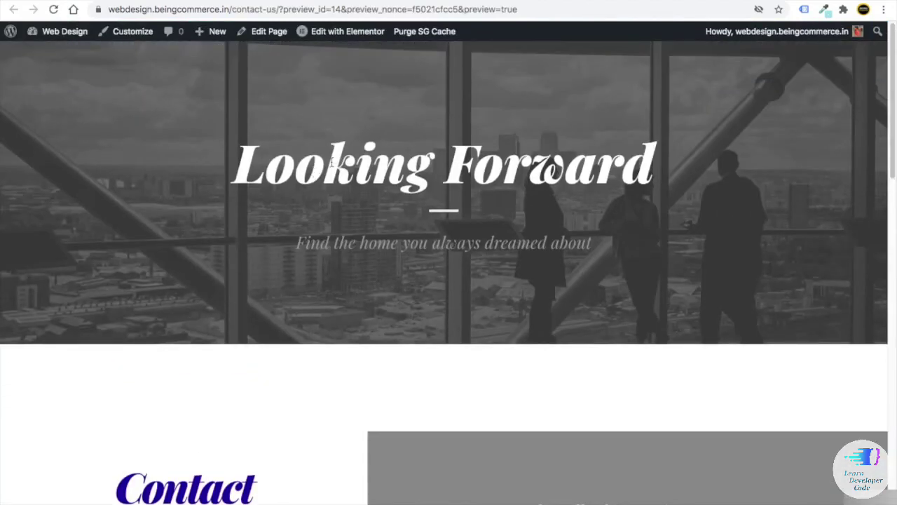
pyautogui.hotkey('ctrl', 'shift', 'Tab')
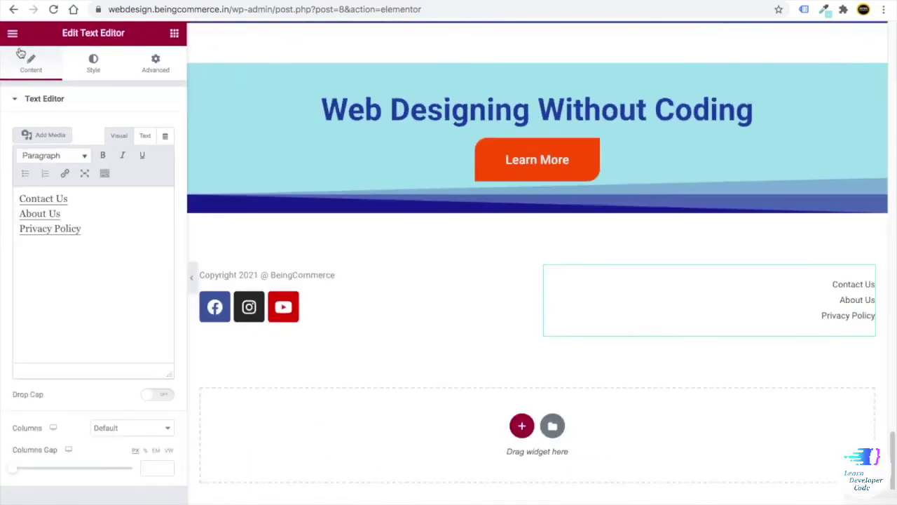
# - Go to the dashboard's All Pages list and open About Us's Edit link in a new tab
pyautogui.click(12, 35)
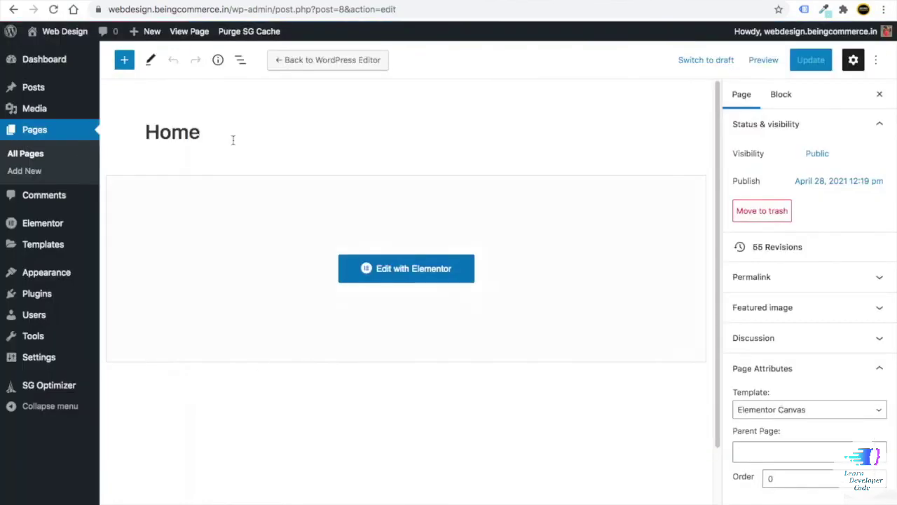
pyautogui.moveTo(25, 81)
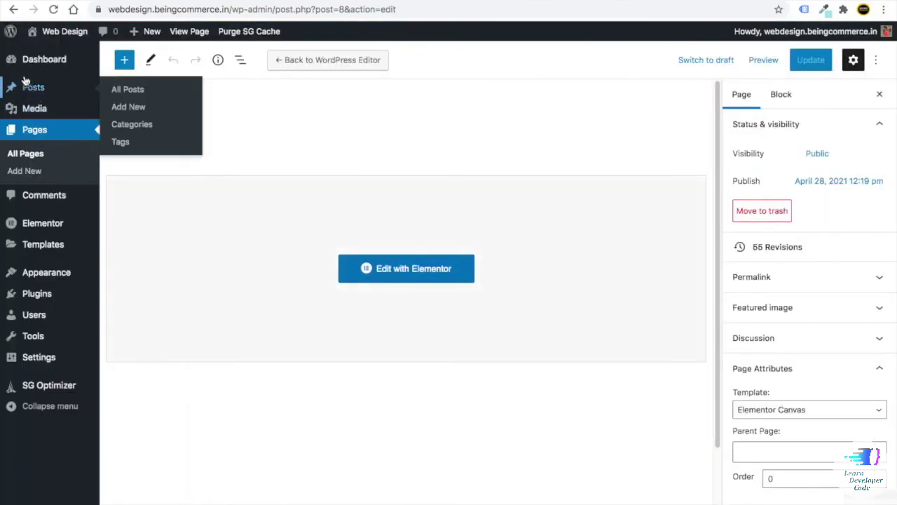
pyautogui.click(31, 154)
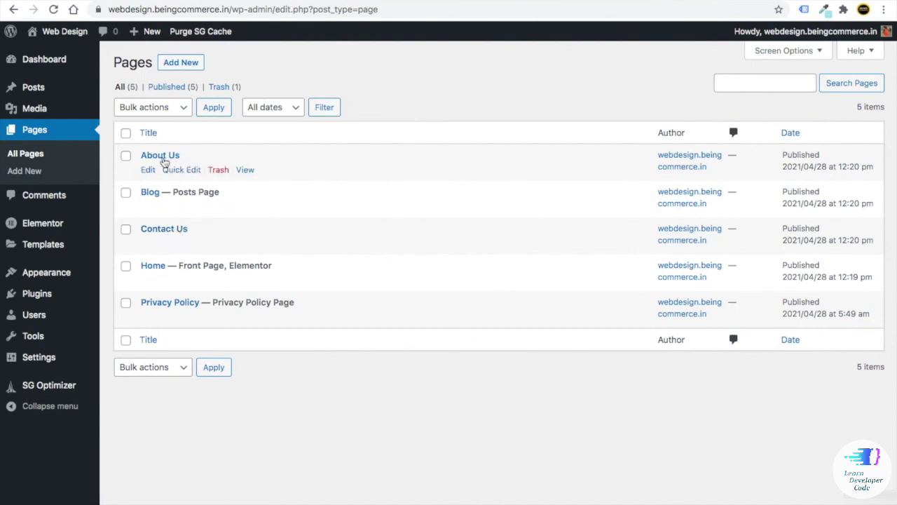
pyautogui.rightClick(147, 171)
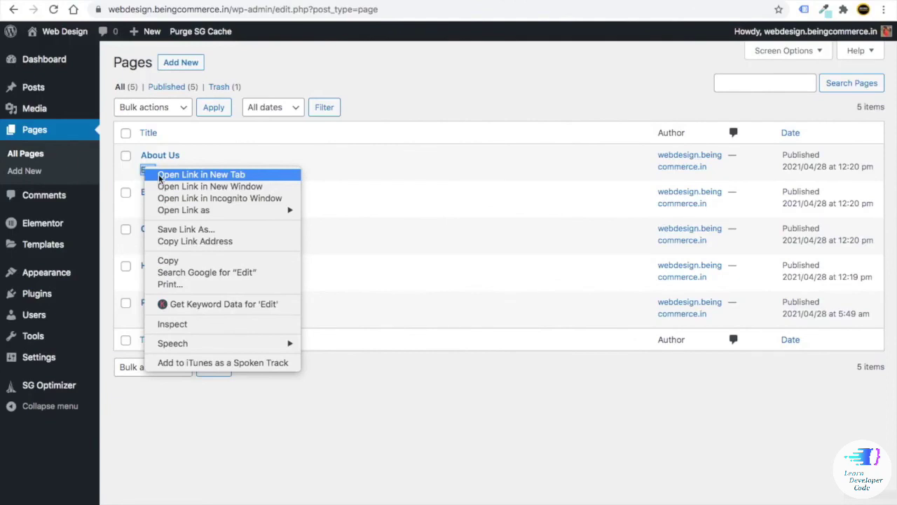
pyautogui.click(370, 118)
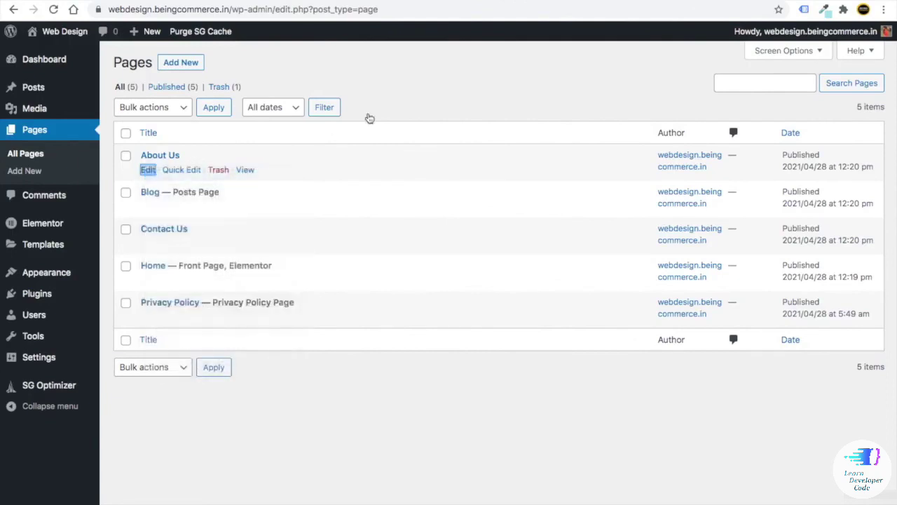
pyautogui.hotkey('ctrl', 'Tab')
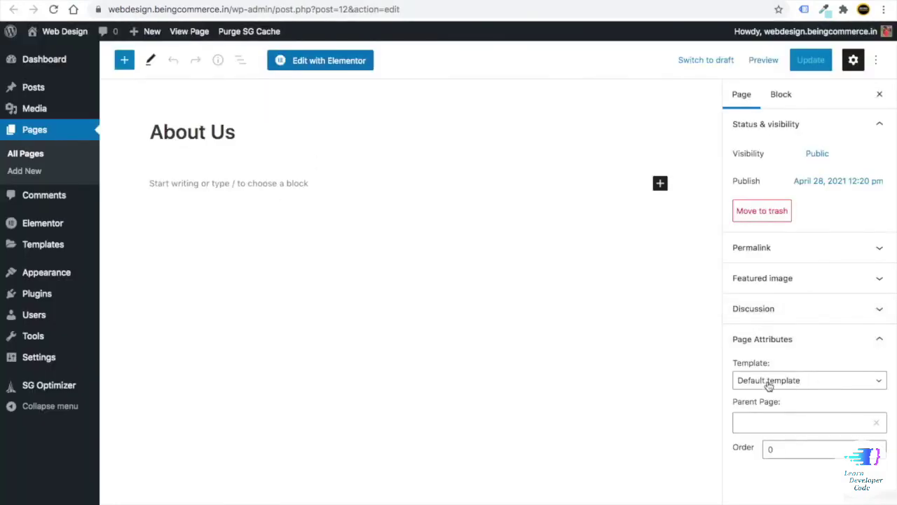
# - Switch the About Us page template to Elementor Canvas, update the page, and launch Elementor
pyautogui.click(769, 386)
pyautogui.click(781, 390)
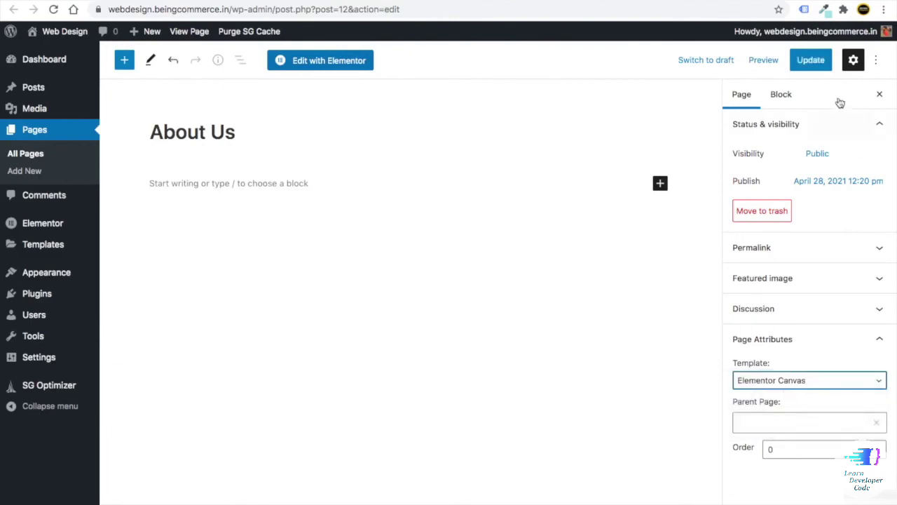
pyautogui.click(811, 60)
pyautogui.click(315, 65)
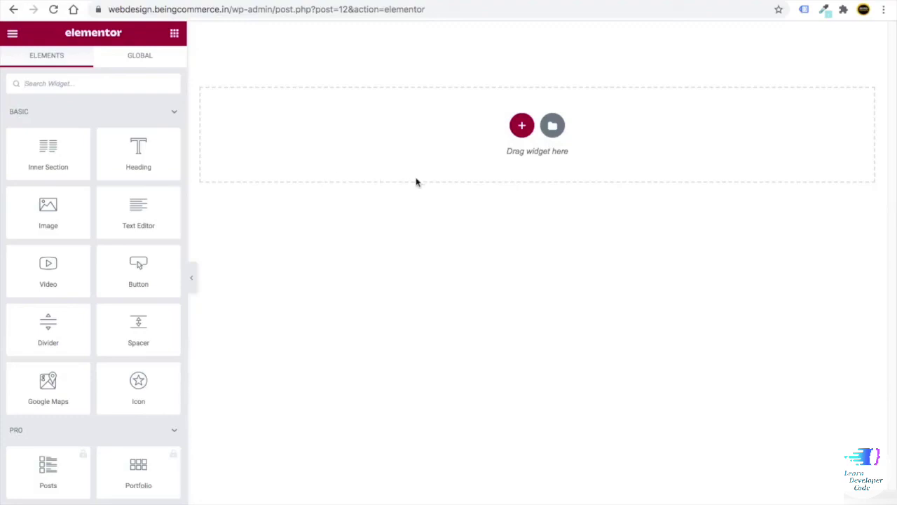
pyautogui.click(553, 126)
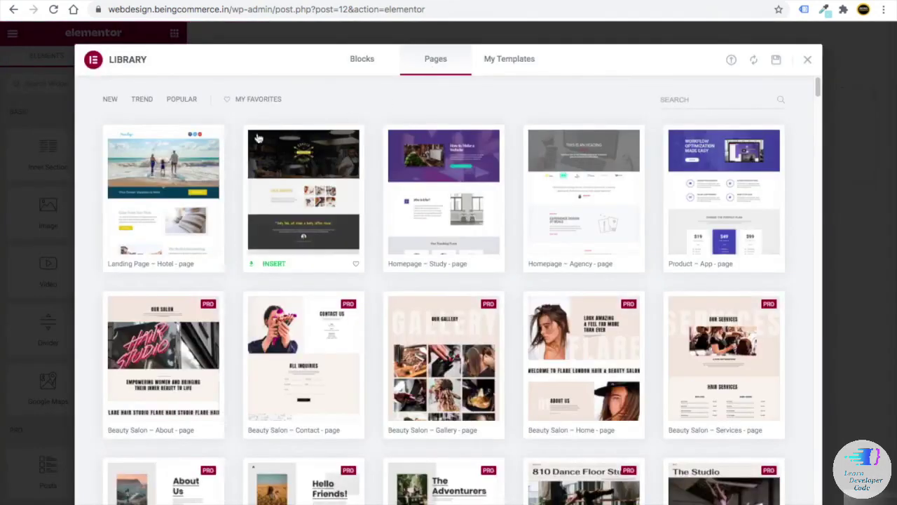
pyautogui.click(674, 102)
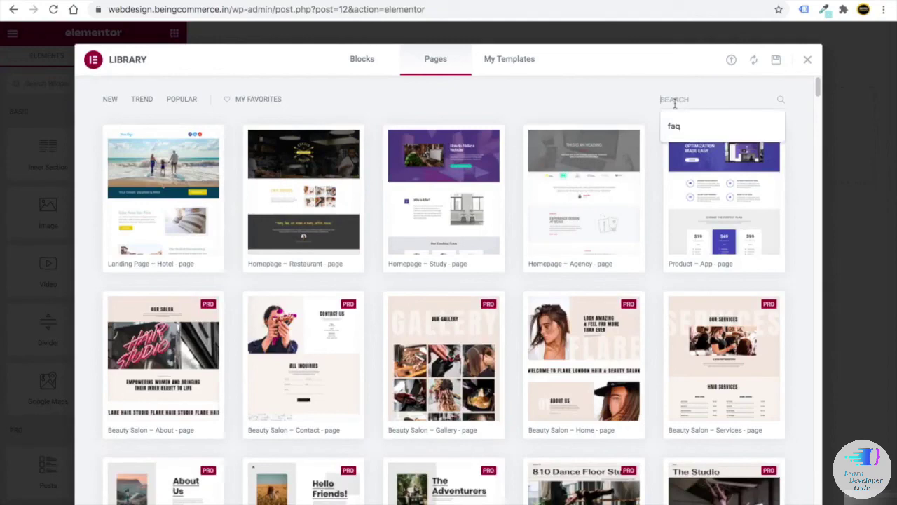
pyautogui.write('about')
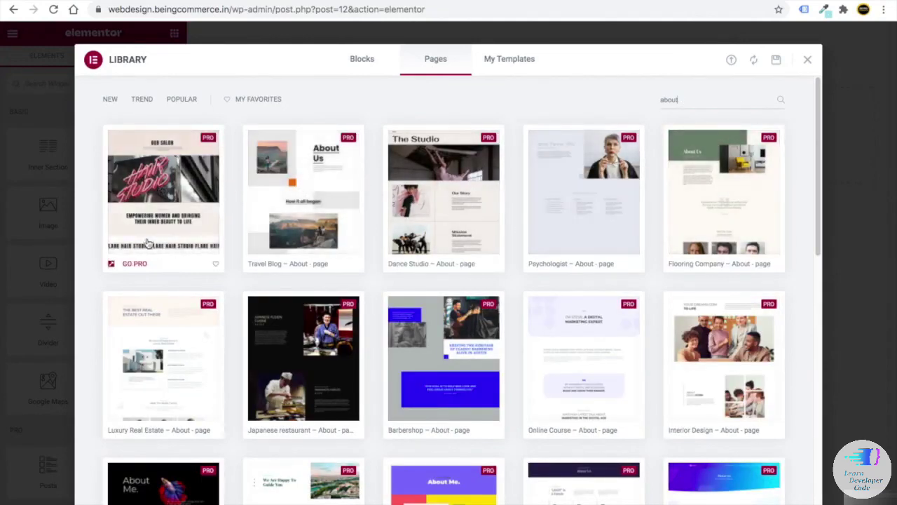
pyautogui.scroll(-7, 194, 319)
pyautogui.scroll(7, 421, 335)
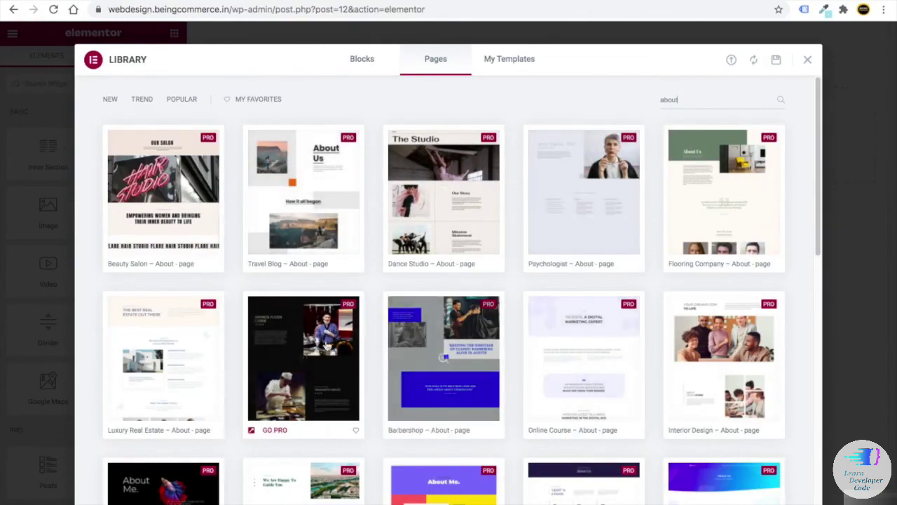
pyautogui.scroll(-3, 297, 320)
pyautogui.scroll(-2, 250, 313)
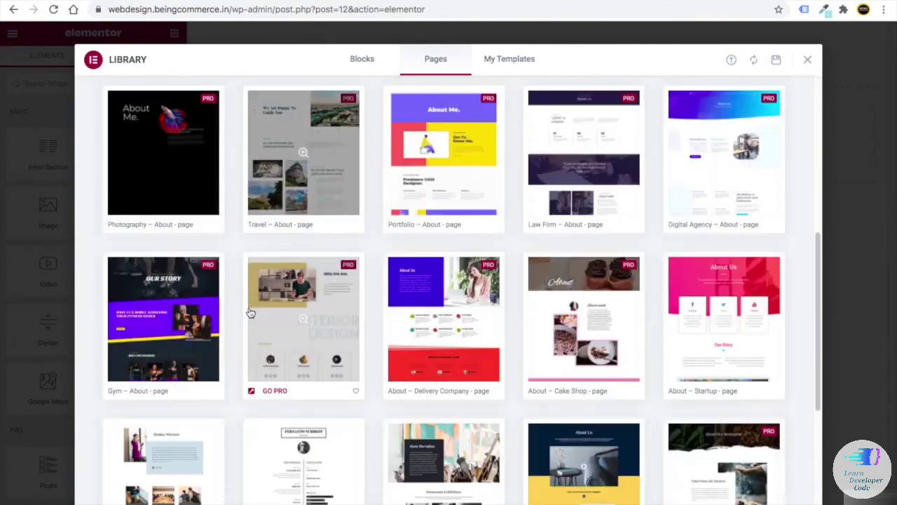
pyautogui.scroll(-4, 435, 322)
pyautogui.scroll(4, 650, 226)
pyautogui.scroll(-1, 701, 267)
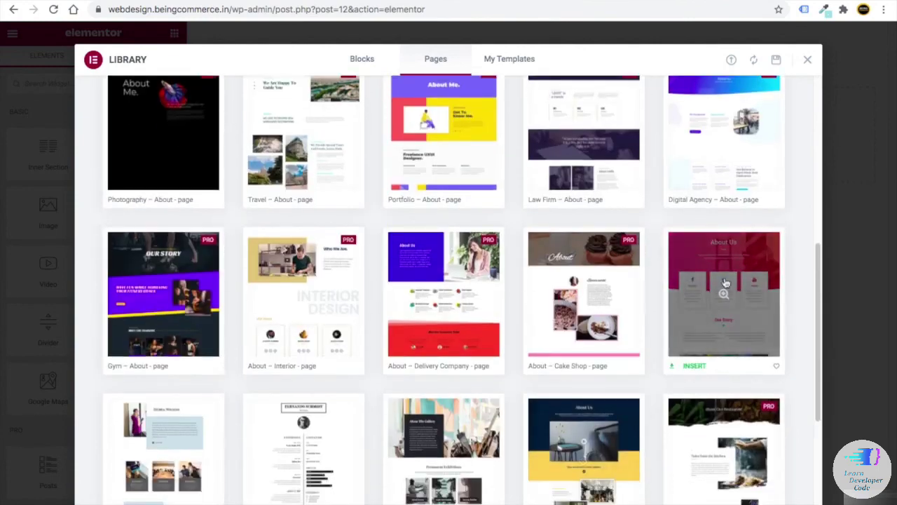
pyautogui.scroll(-2, 726, 283)
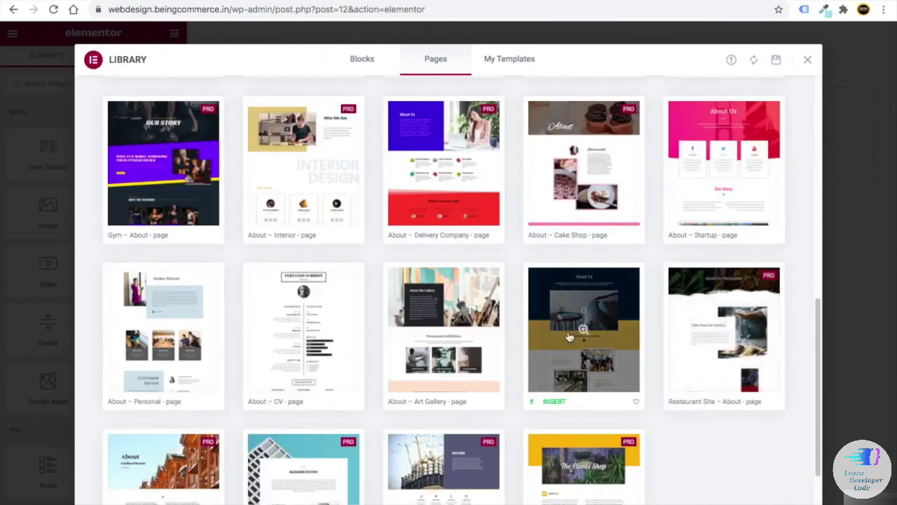
pyautogui.scroll(-1, 563, 337)
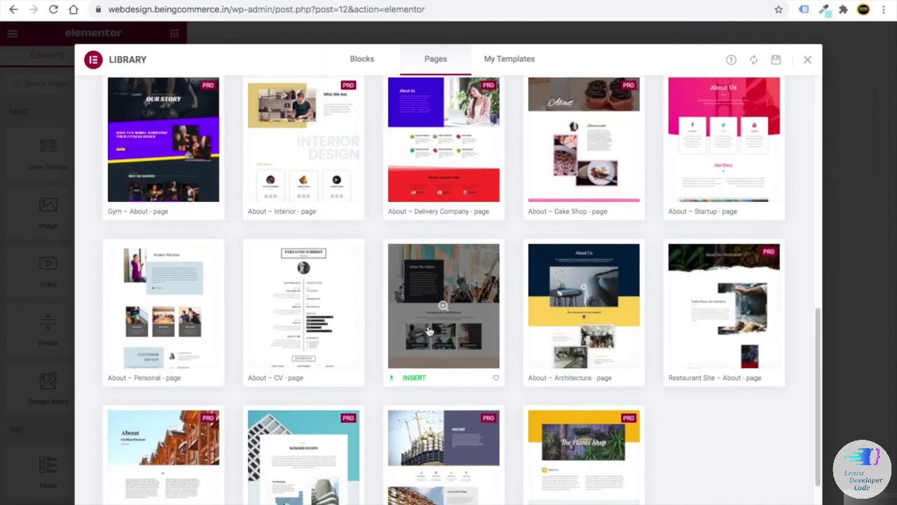
pyautogui.scroll(-2, 168, 336)
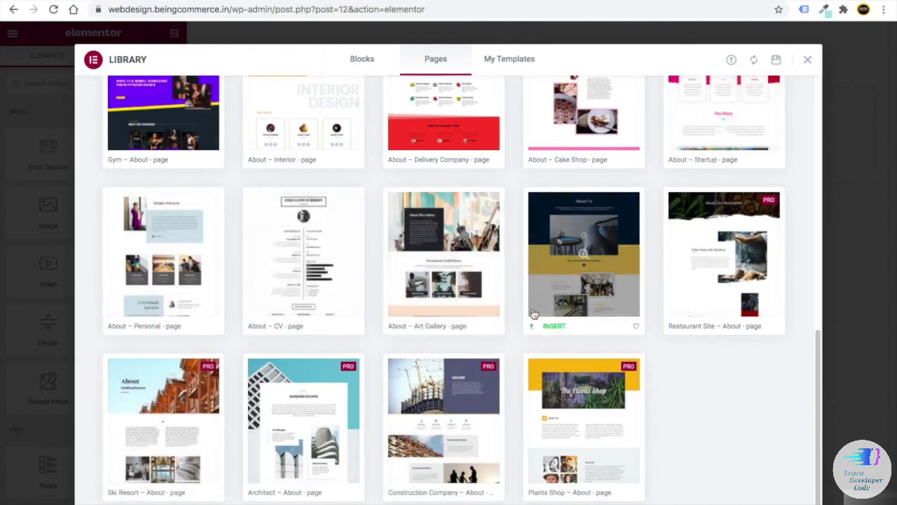
pyautogui.scroll(1, 537, 317)
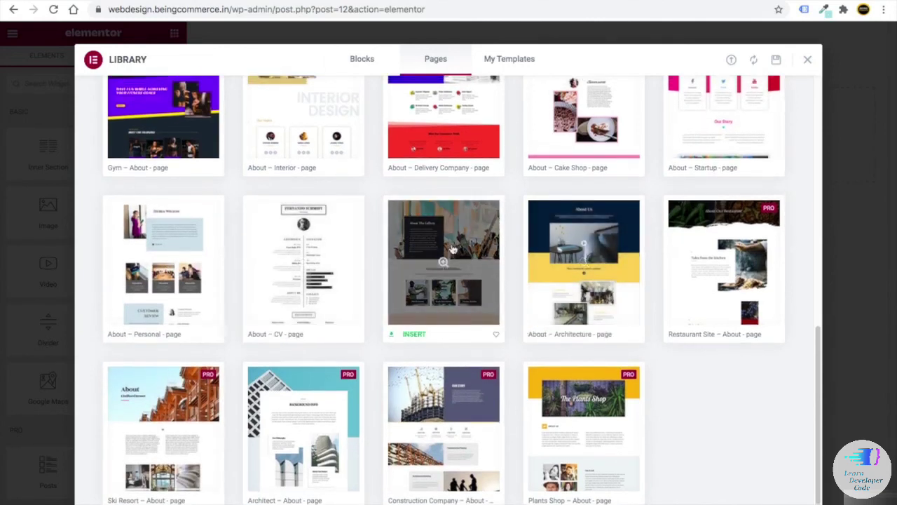
# - Preview the About – Architecture page template and insert it into the page
pyautogui.click(569, 270)
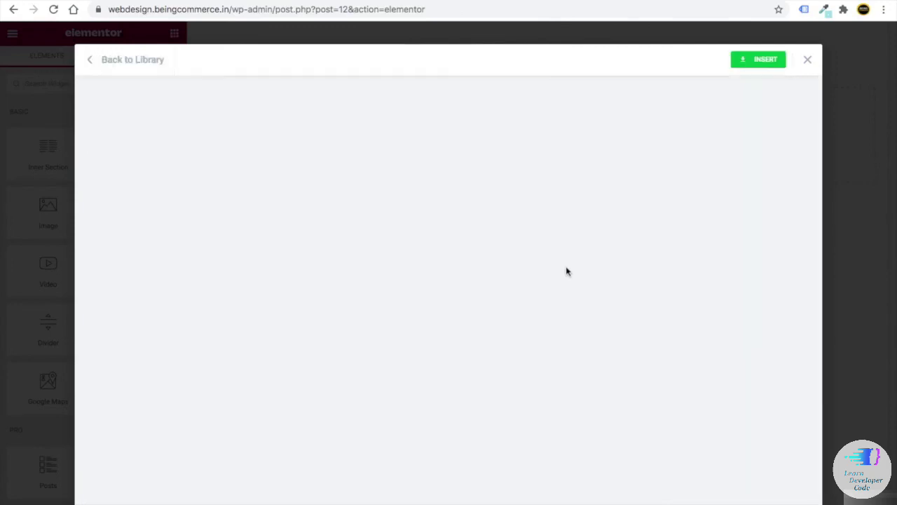
pyautogui.scroll(-10, 567, 271)
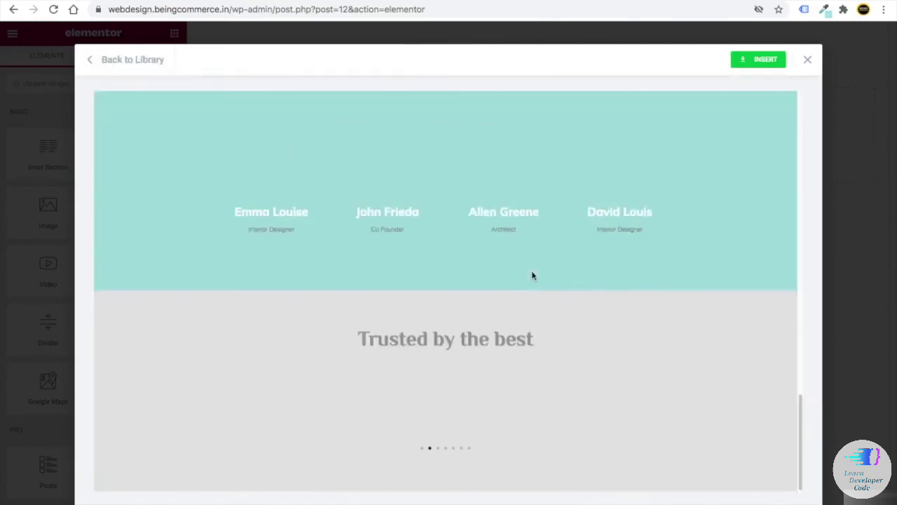
pyautogui.scroll(10, 533, 276)
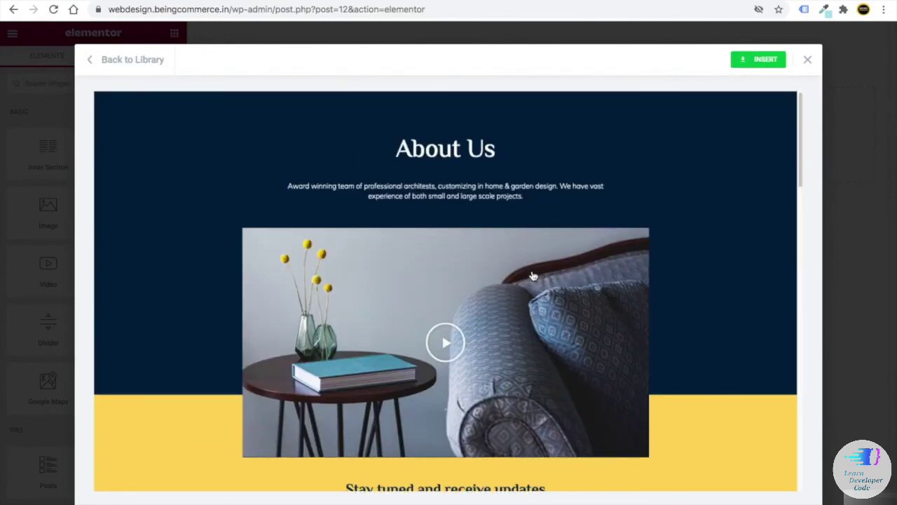
pyautogui.click(757, 61)
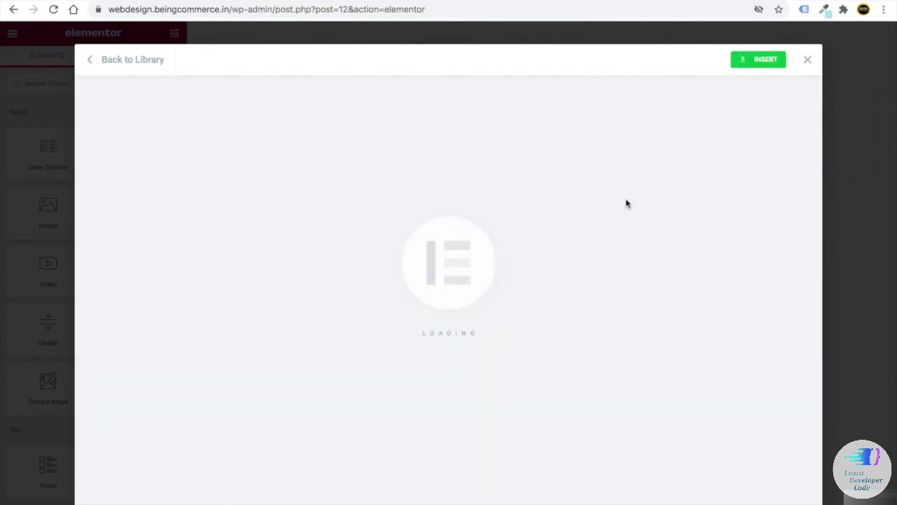
# - Review the inserted About template with the editing panel hidden, then restore the panel
pyautogui.scroll(-3, 462, 263)
pyautogui.scroll(-15, 468, 264)
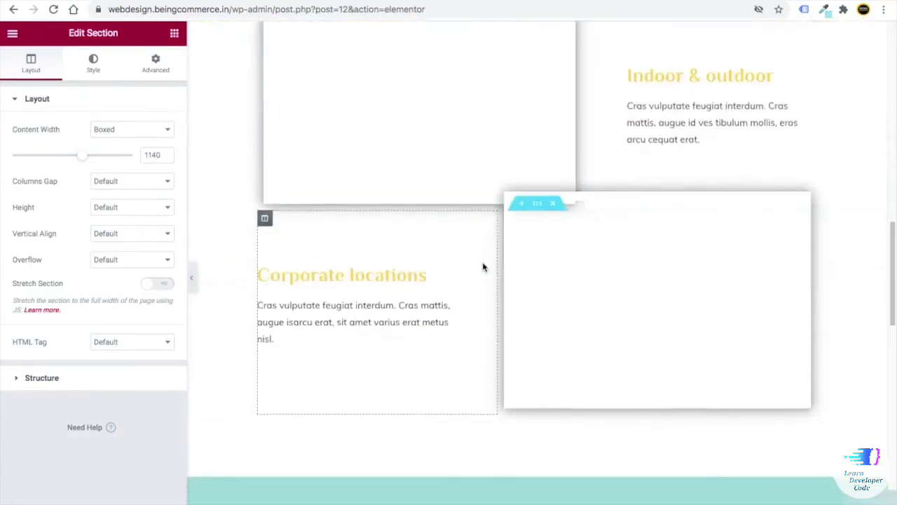
pyautogui.scroll(3, 484, 267)
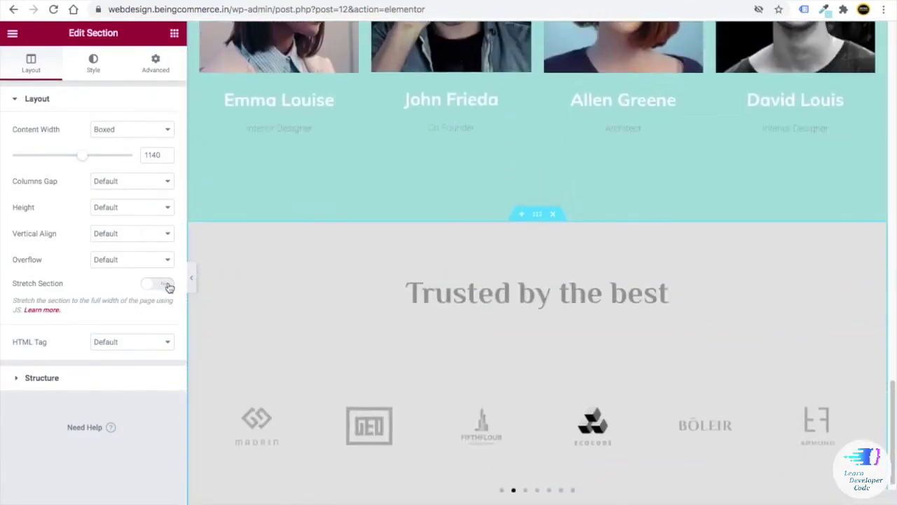
pyautogui.click(190, 278)
pyautogui.scroll(-1, 363, 300)
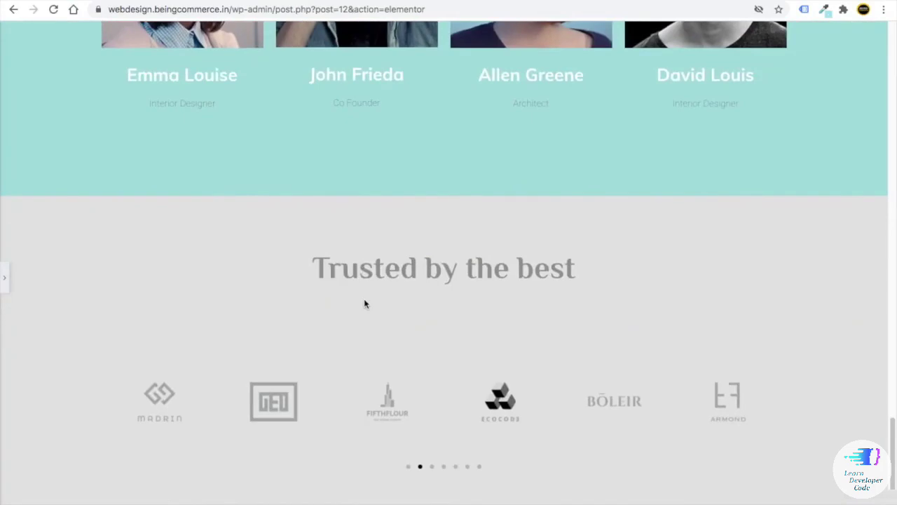
pyautogui.scroll(20, 365, 303)
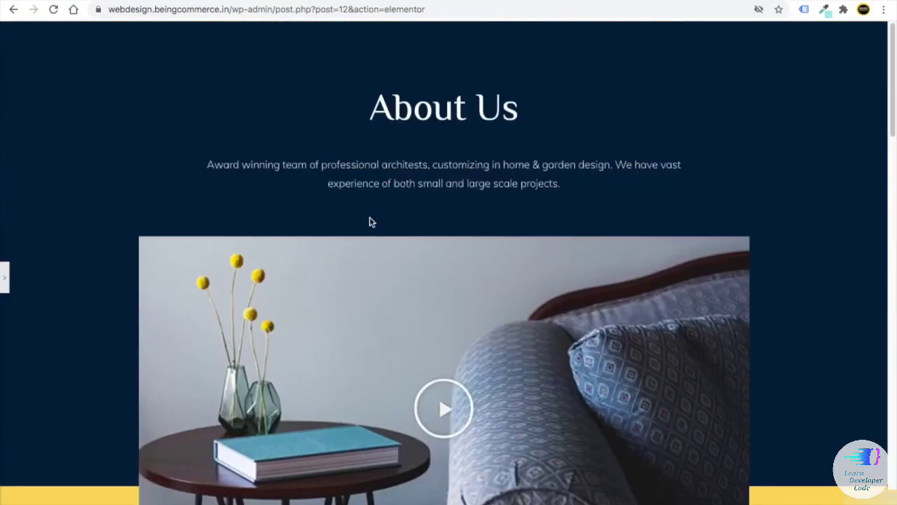
pyautogui.scroll(-5, 372, 223)
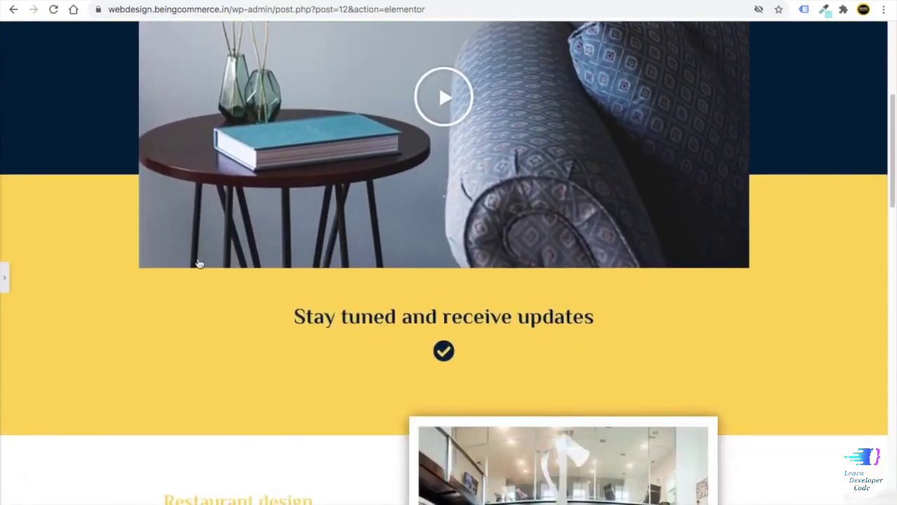
pyautogui.click(2, 276)
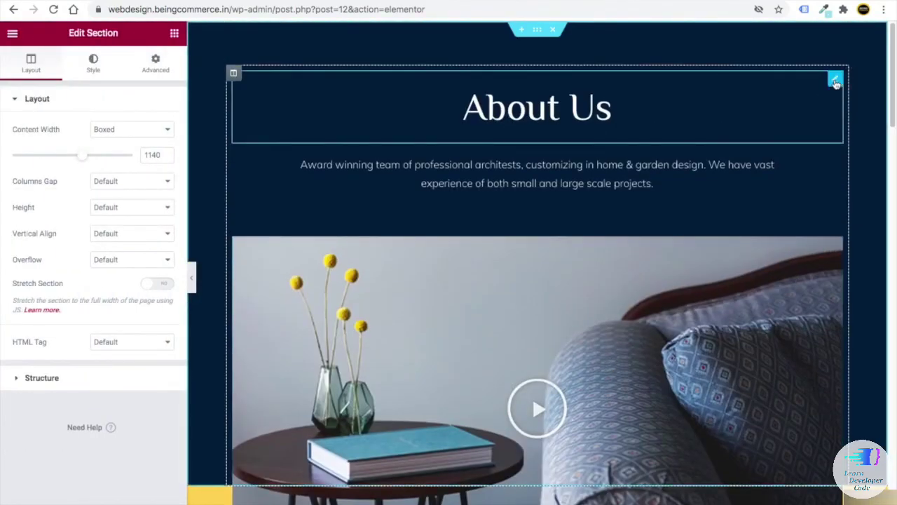
# - Inspect the About Us heading's title and the intro paragraph text in their edit panels
pyautogui.click(836, 82)
pyautogui.moveTo(49, 147); pyautogui.dragTo(4, 145)
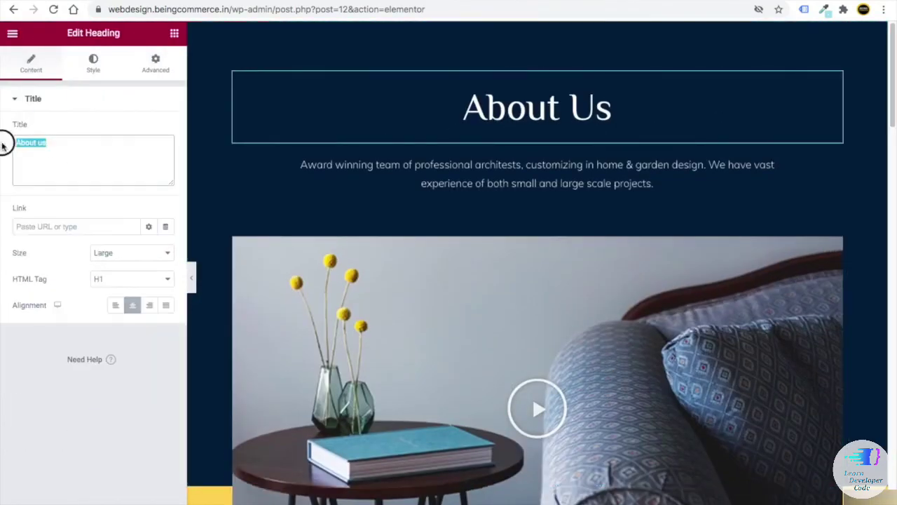
pyautogui.click(75, 145)
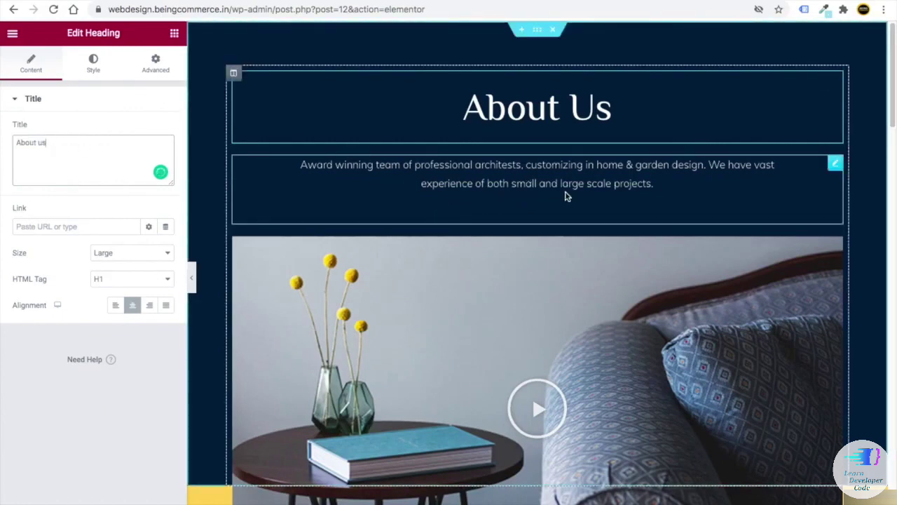
pyautogui.click(835, 162)
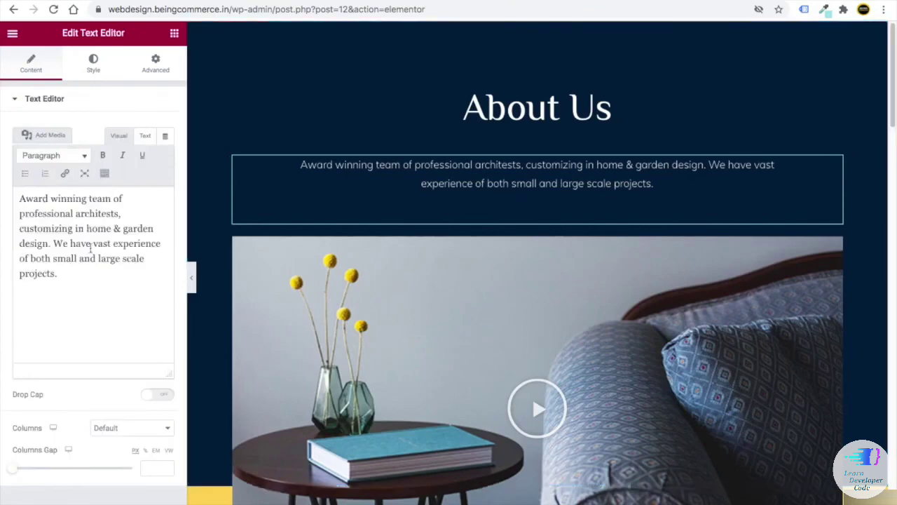
pyautogui.moveTo(57, 272); pyautogui.dragTo(7, 208)
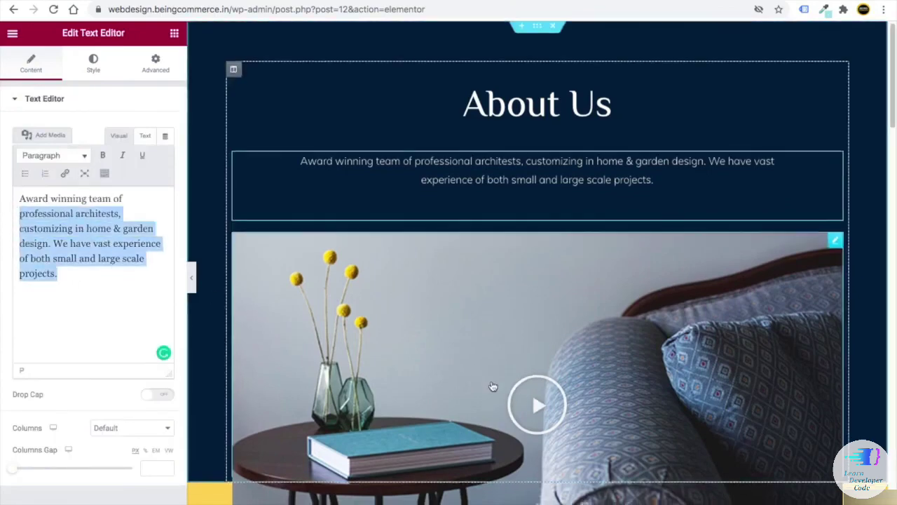
pyautogui.scroll(-3, 675, 187)
pyautogui.scroll(2, 675, 188)
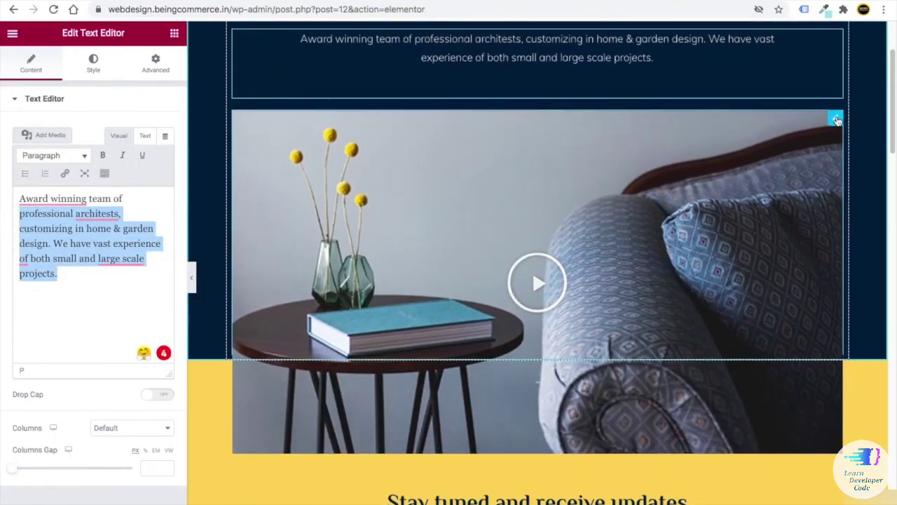
# - Inspect the video widget and select its video URL link
pyautogui.click(836, 120)
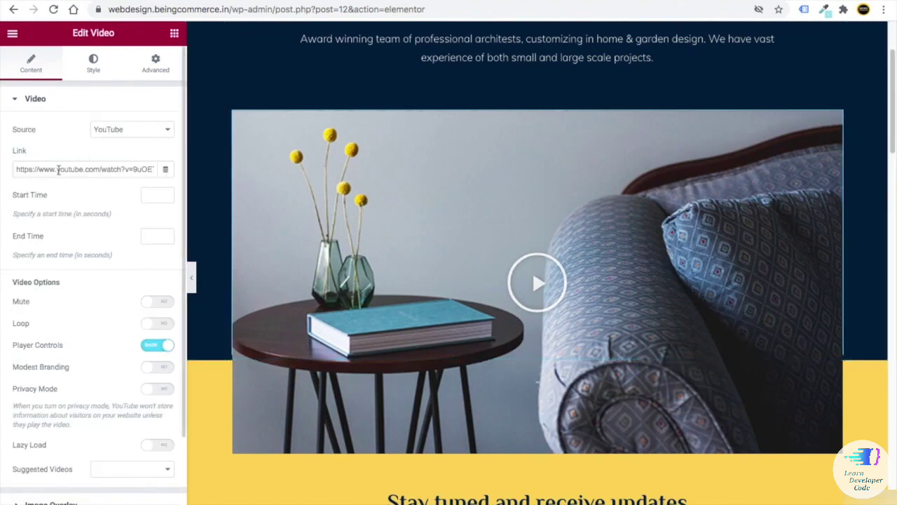
pyautogui.doubleClick(60, 170)
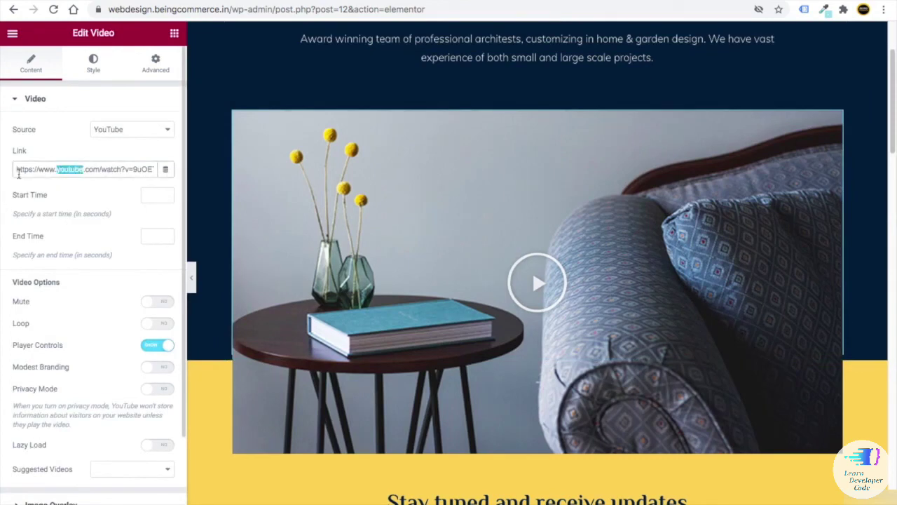
pyautogui.moveTo(15, 170); pyautogui.dragTo(117, 171)
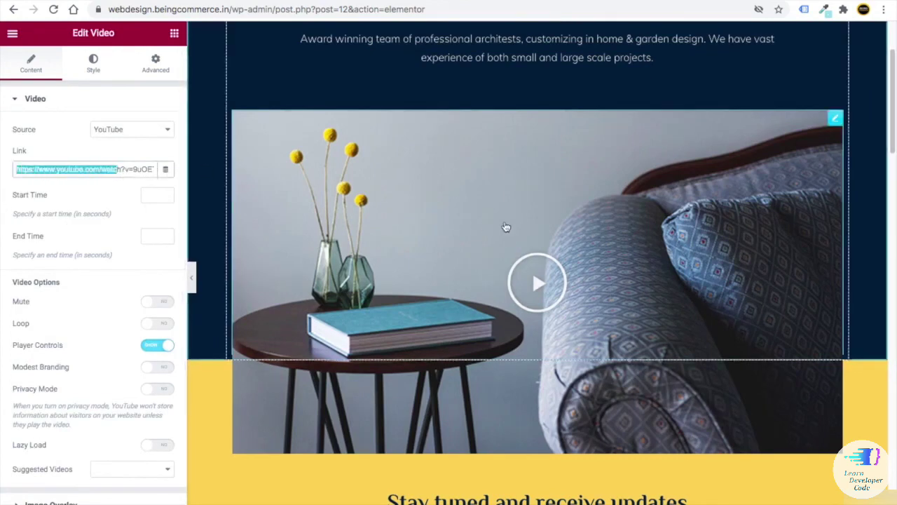
pyautogui.scroll(-5, 426, 292)
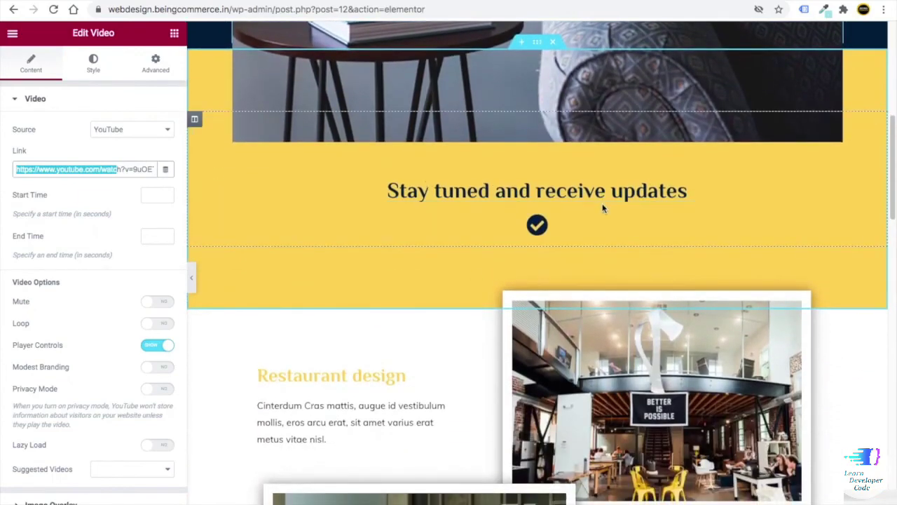
pyautogui.scroll(2, 603, 207)
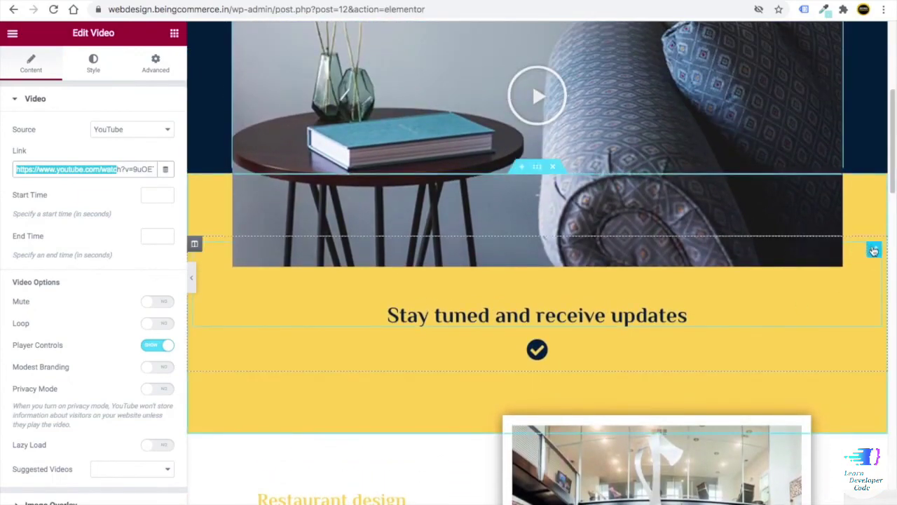
# - Review the Stay tuned heading's text and style settings, and select the yellow section
pyautogui.click(872, 249)
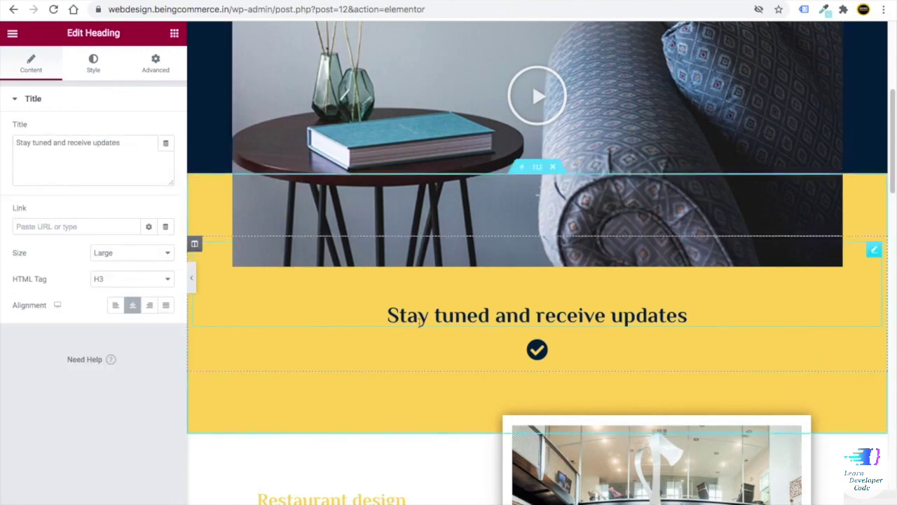
pyautogui.moveTo(119, 143); pyautogui.dragTo(17, 141)
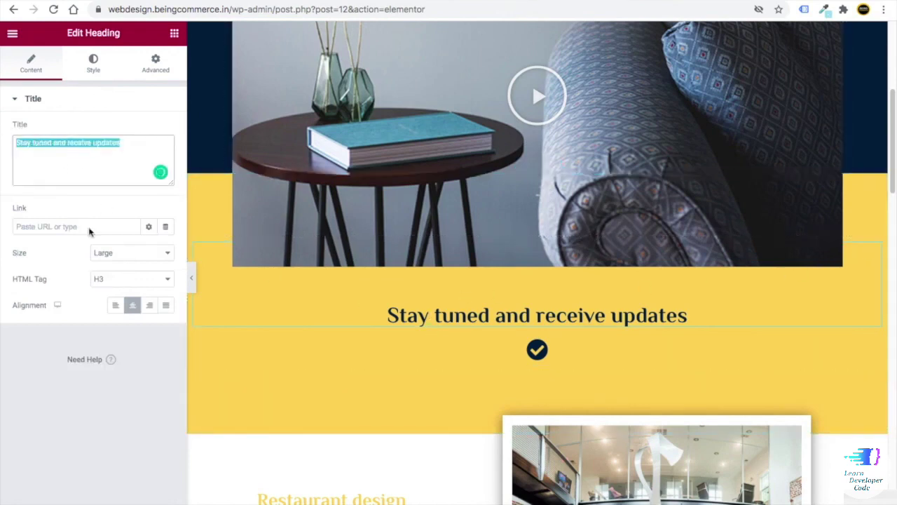
pyautogui.scroll(2, 388, 349)
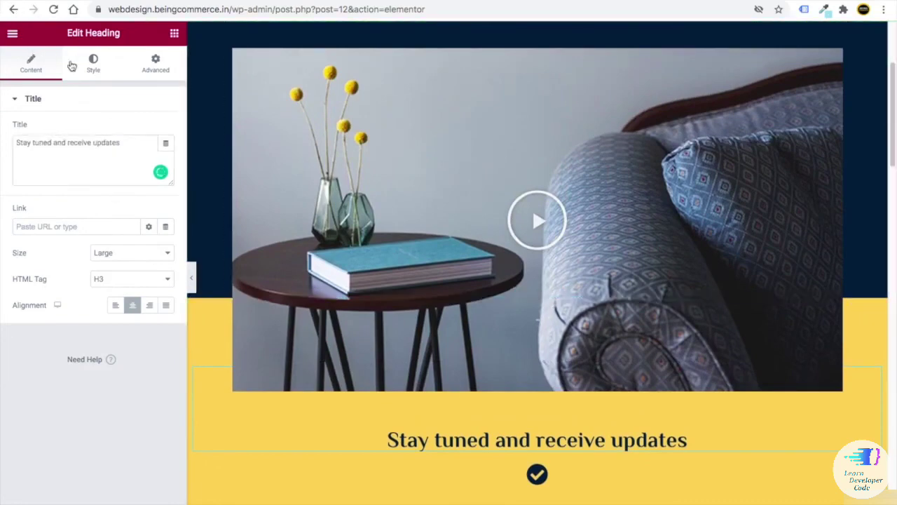
pyautogui.click(94, 64)
pyautogui.click(42, 66)
pyautogui.scroll(3, 427, 344)
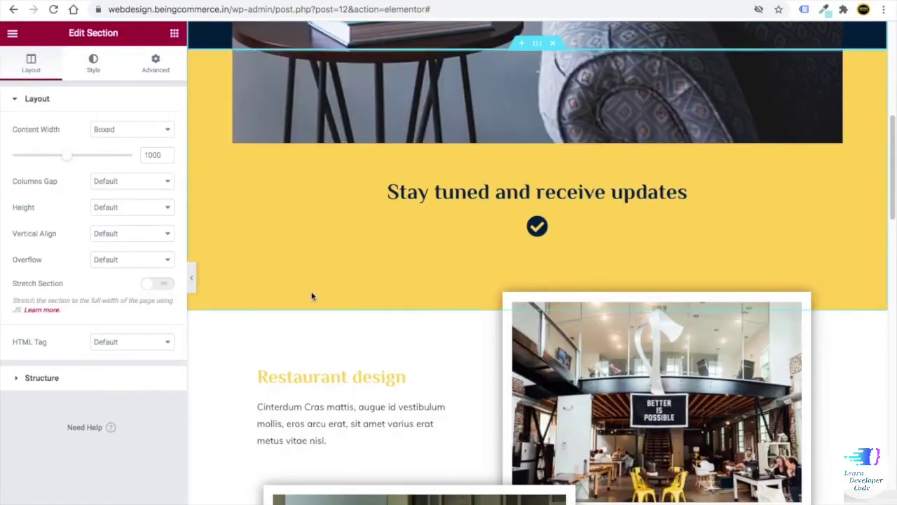
pyautogui.click(237, 291)
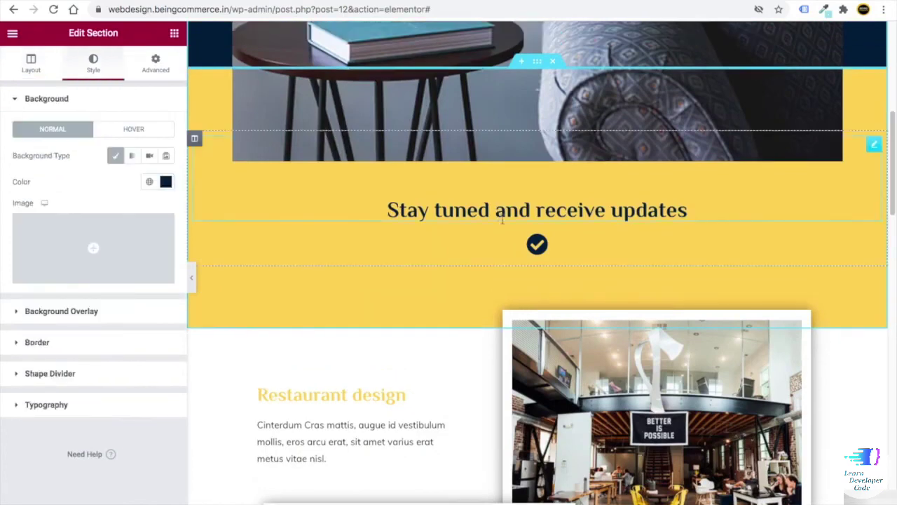
# - Swap the check-mark icon below Stay tuned for the chess queen crown icon from the Icon Library
pyautogui.click(550, 249)
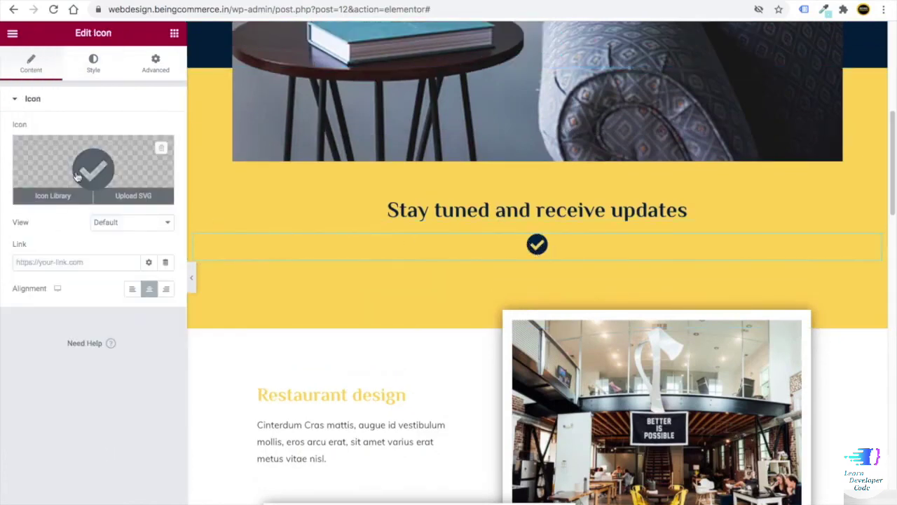
pyautogui.click(79, 178)
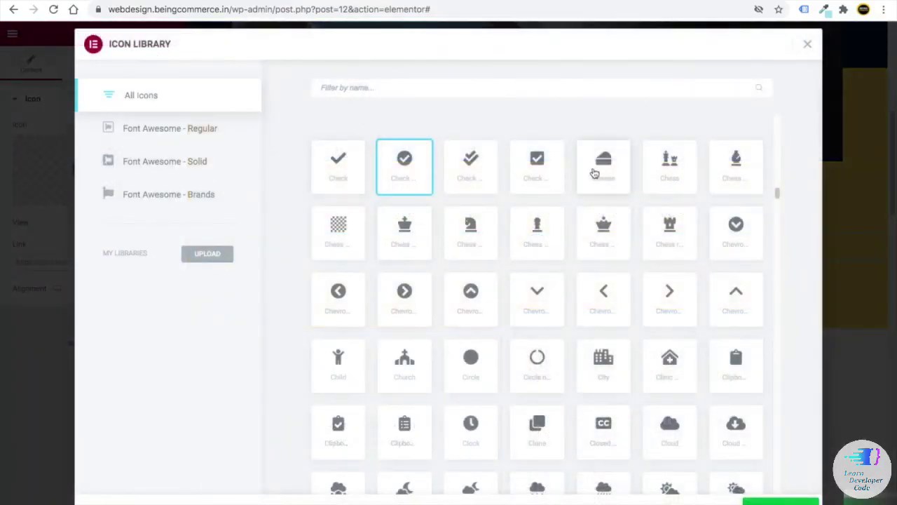
pyautogui.click(625, 176)
pyautogui.click(609, 249)
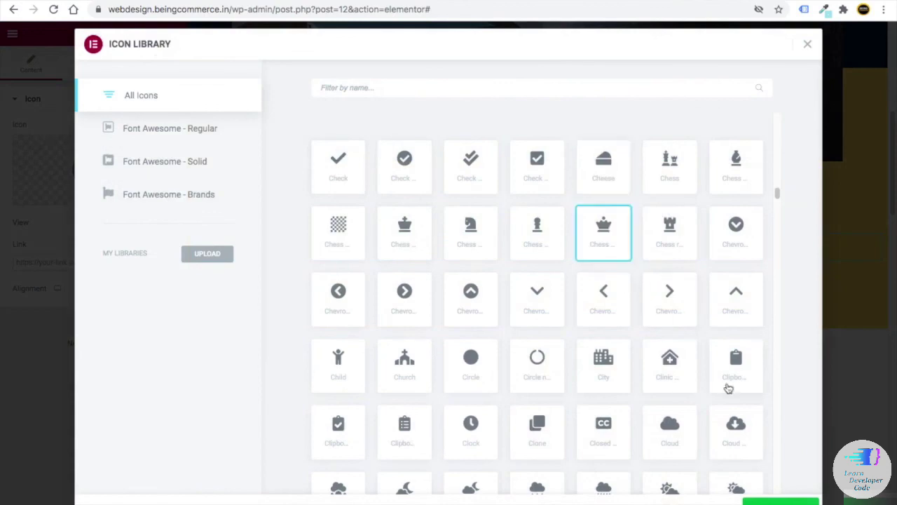
pyautogui.click(778, 501)
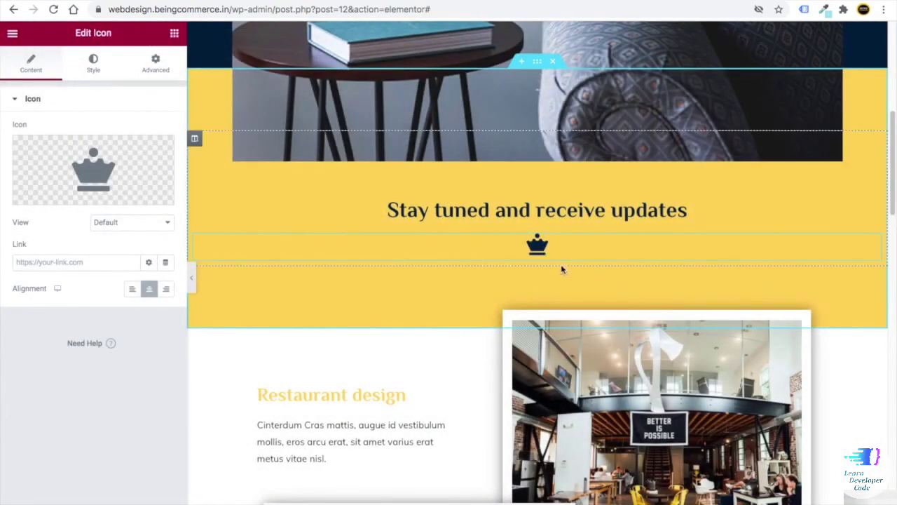
pyautogui.scroll(-6, 411, 234)
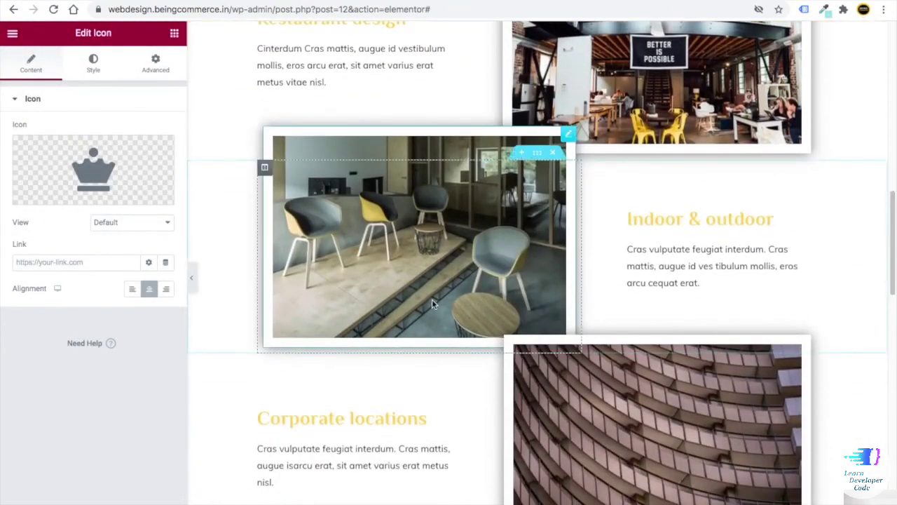
pyautogui.scroll(3, 323, 204)
pyautogui.scroll(1, 323, 204)
# - Set the Restaurant design heading's text colour to navy blue #0F449C
pyautogui.click(354, 204)
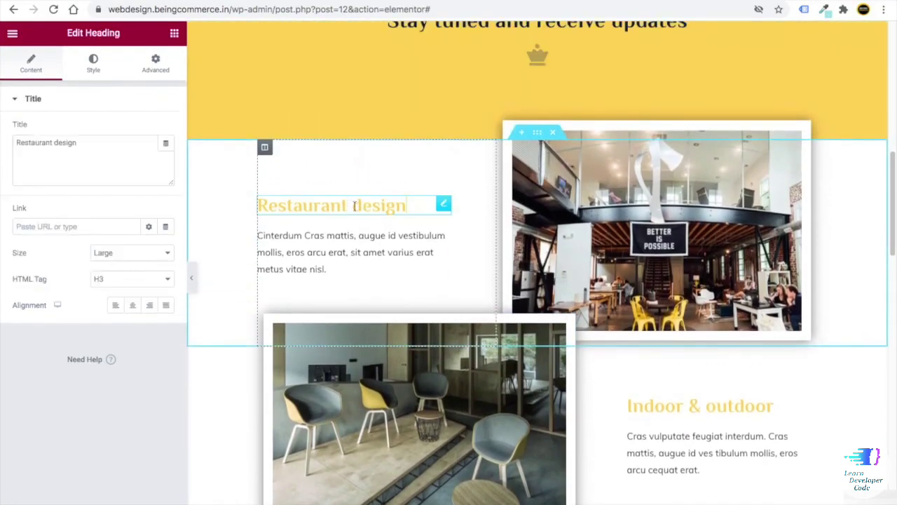
pyautogui.click(92, 68)
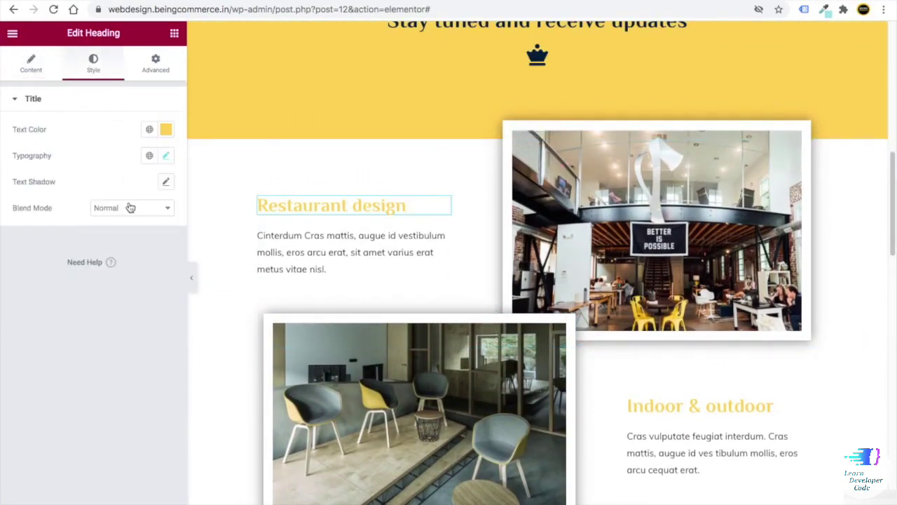
pyautogui.click(166, 130)
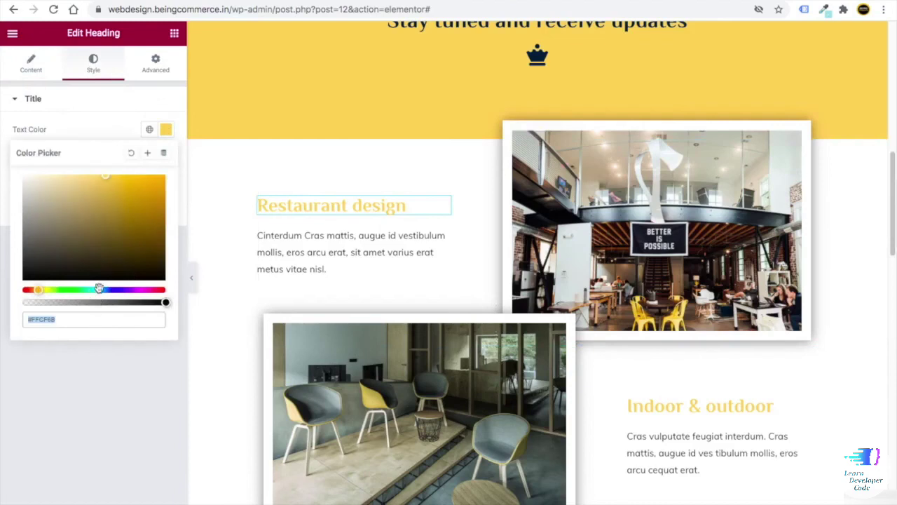
pyautogui.click(98, 288)
pyautogui.moveTo(119, 236); pyautogui.dragTo(152, 216)
pyautogui.click(110, 290)
pyautogui.click(145, 223)
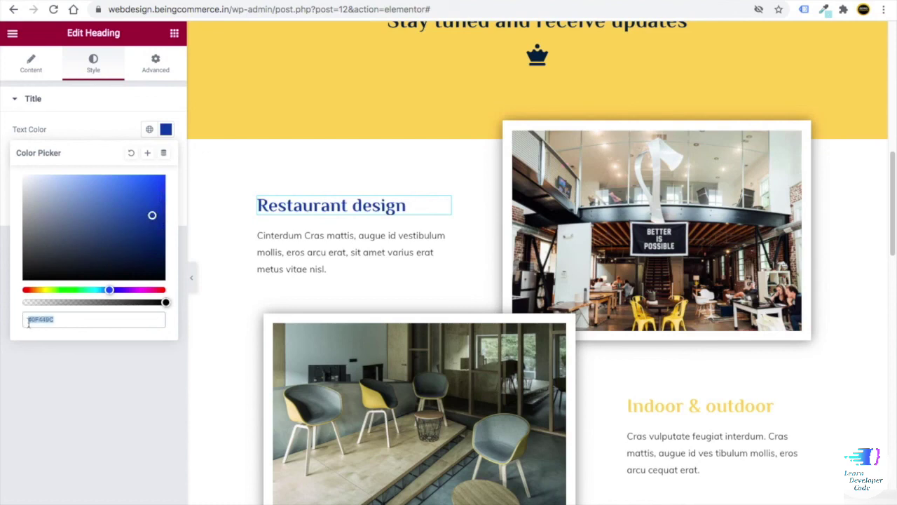
# - Apply the same navy #0F449C text colour to the Indoor & outdoor and Corporate locations headings
pyautogui.click(666, 408)
pyautogui.scroll(-2, 830, 265)
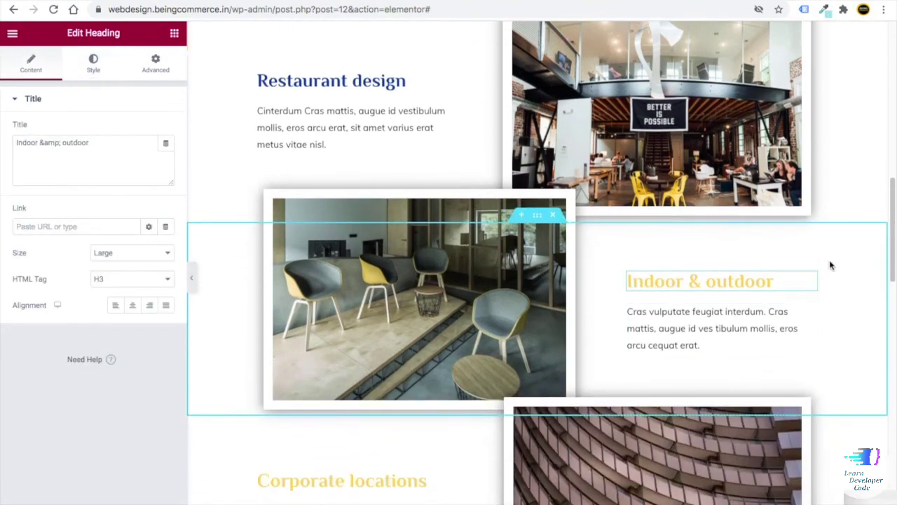
pyautogui.click(97, 63)
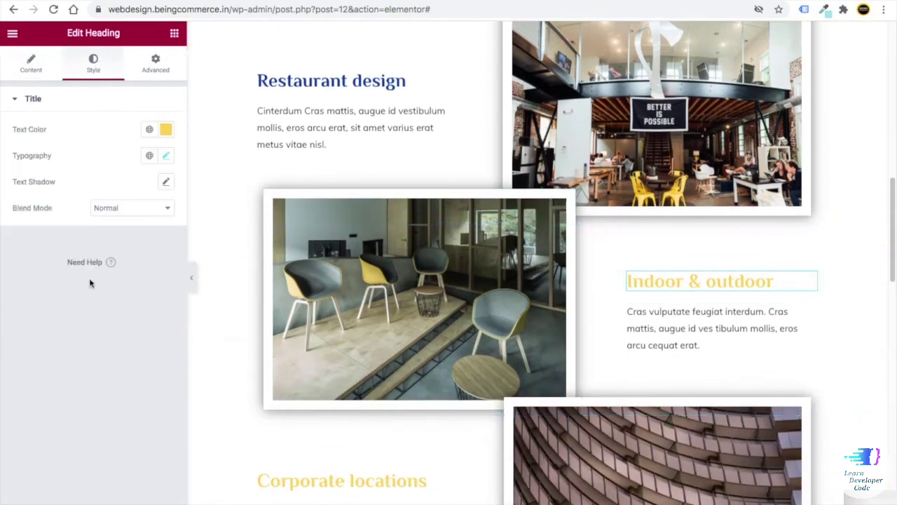
pyautogui.click(165, 129)
pyautogui.write('#0F449C')
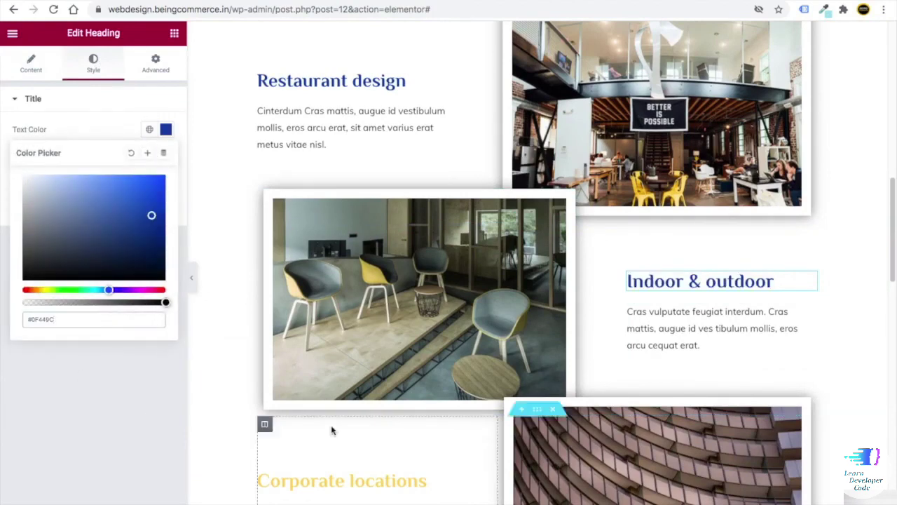
pyautogui.scroll(-3, 534, 301)
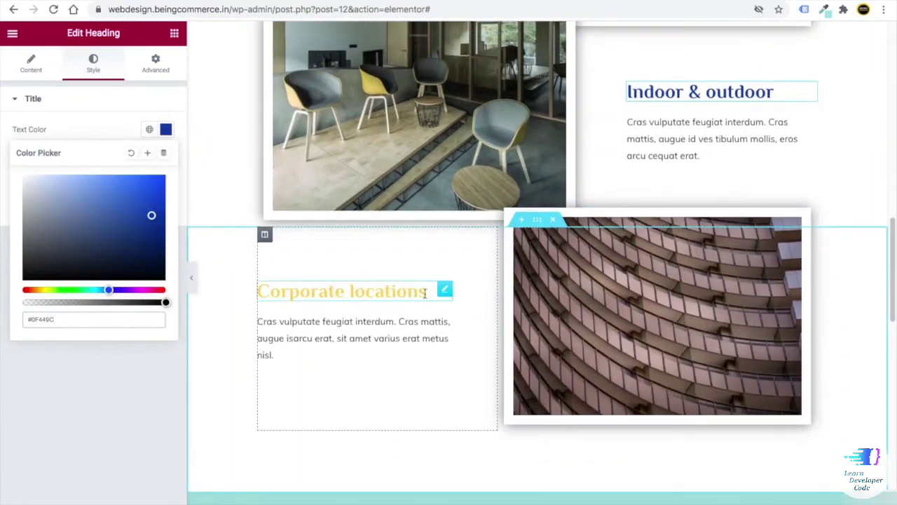
pyautogui.click(444, 289)
pyautogui.click(94, 65)
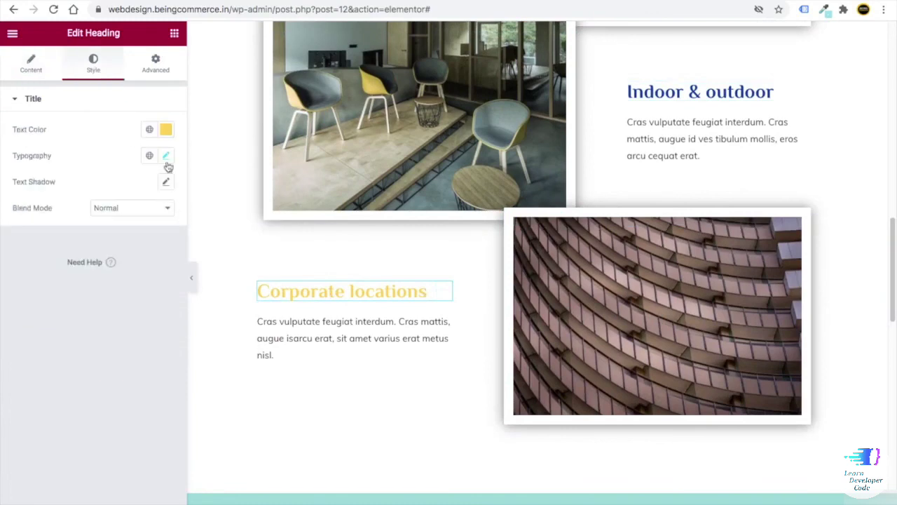
pyautogui.click(165, 129)
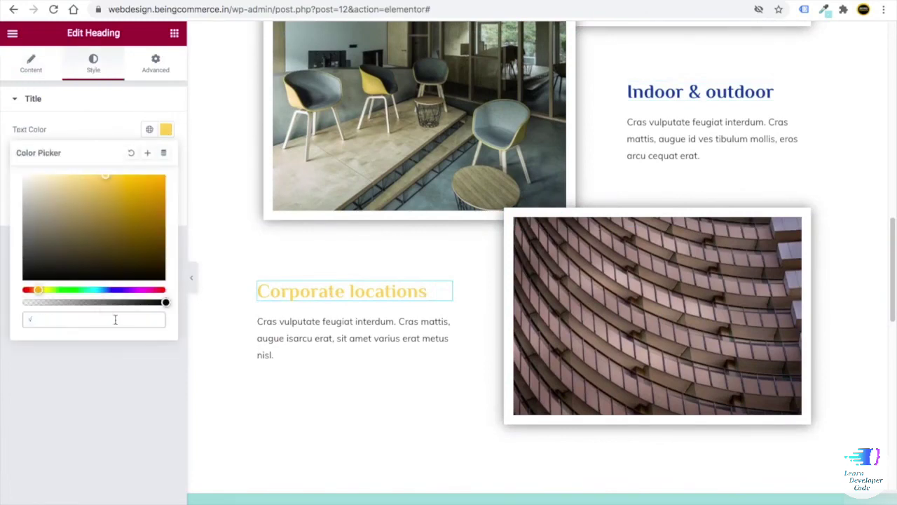
pyautogui.write('#0F449C')
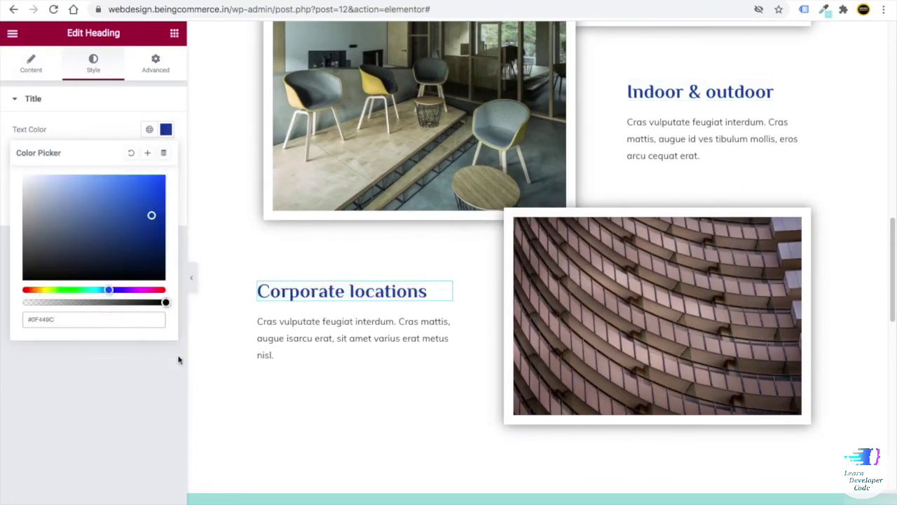
pyautogui.scroll(6, 333, 341)
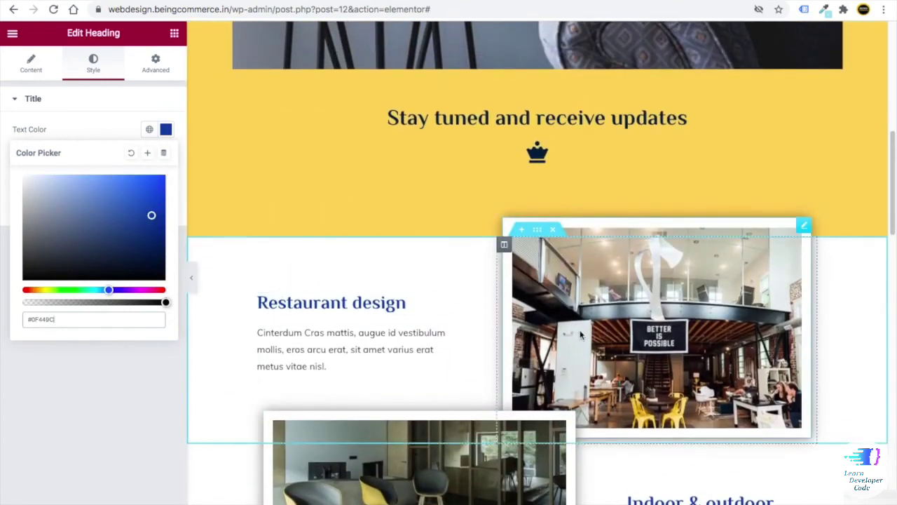
# - Leave the Restaurant photo unchanged and delete the building photo beside Corporate locations
pyautogui.click(668, 332)
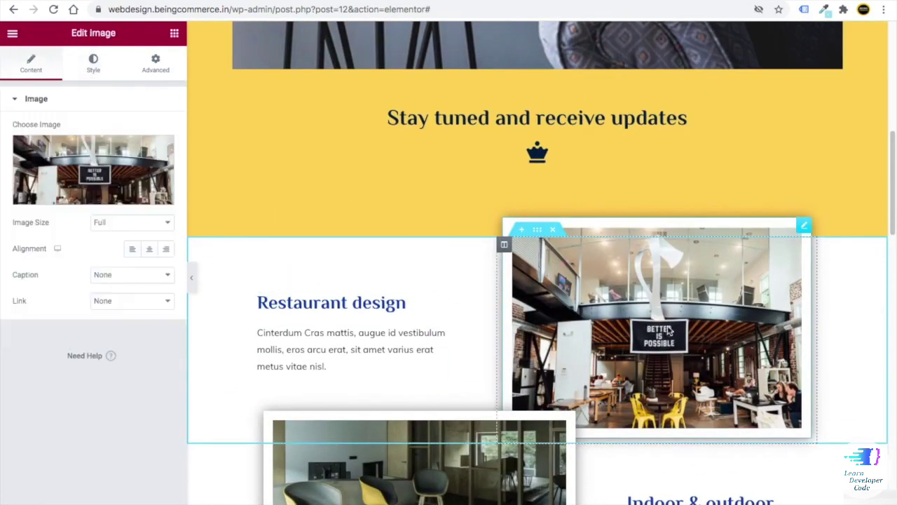
pyautogui.click(77, 174)
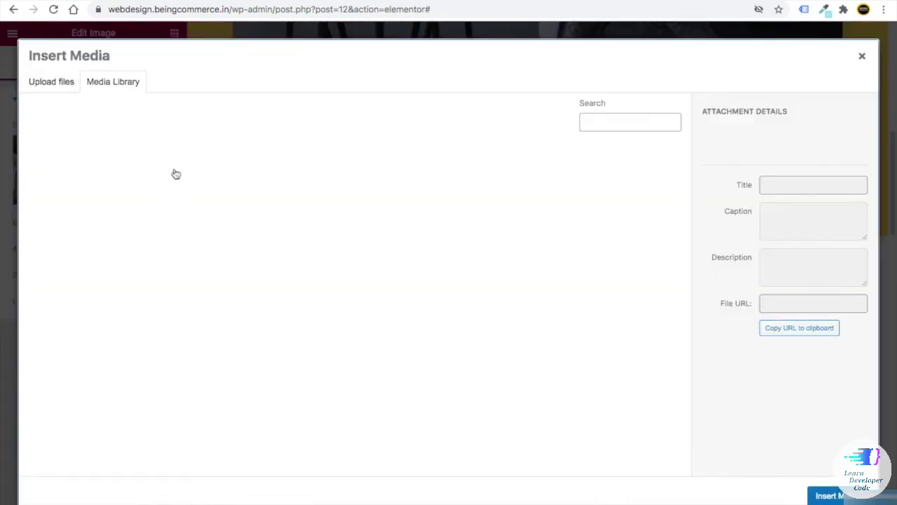
pyautogui.click(862, 58)
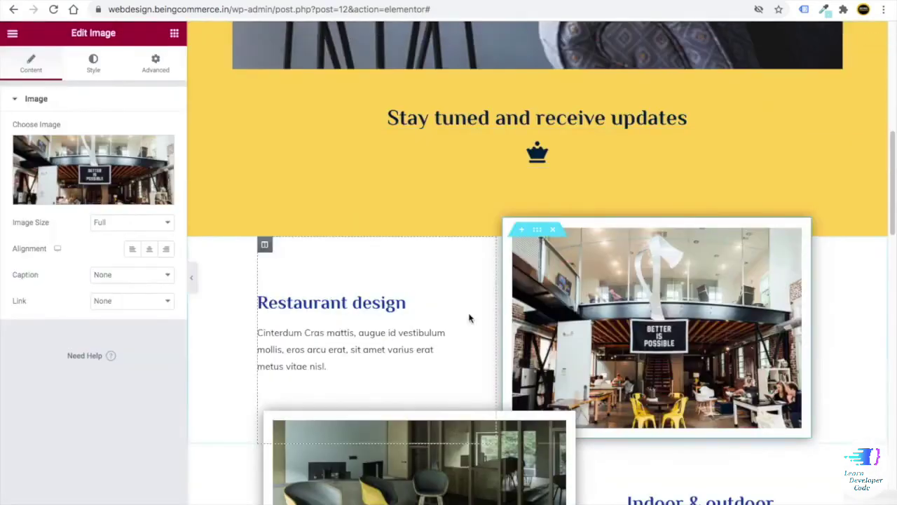
pyautogui.scroll(-5, 470, 316)
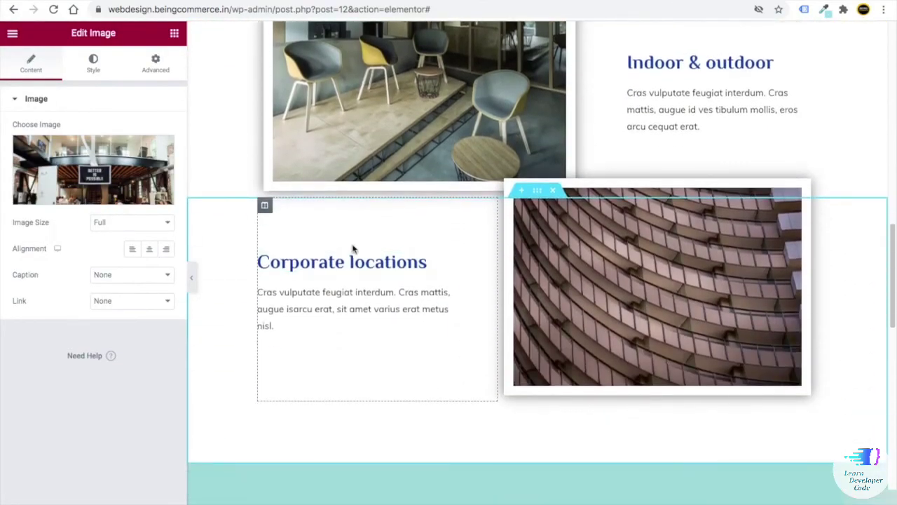
pyautogui.rightClick(671, 268)
pyautogui.click(703, 446)
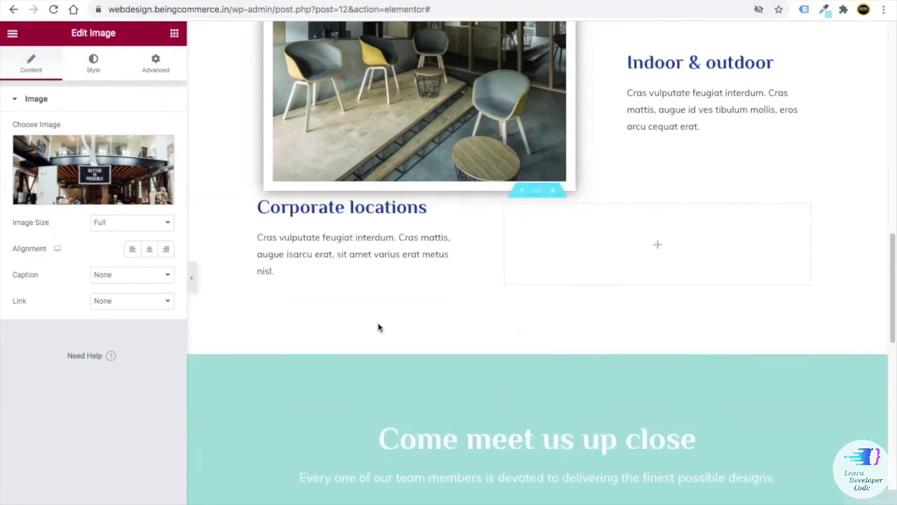